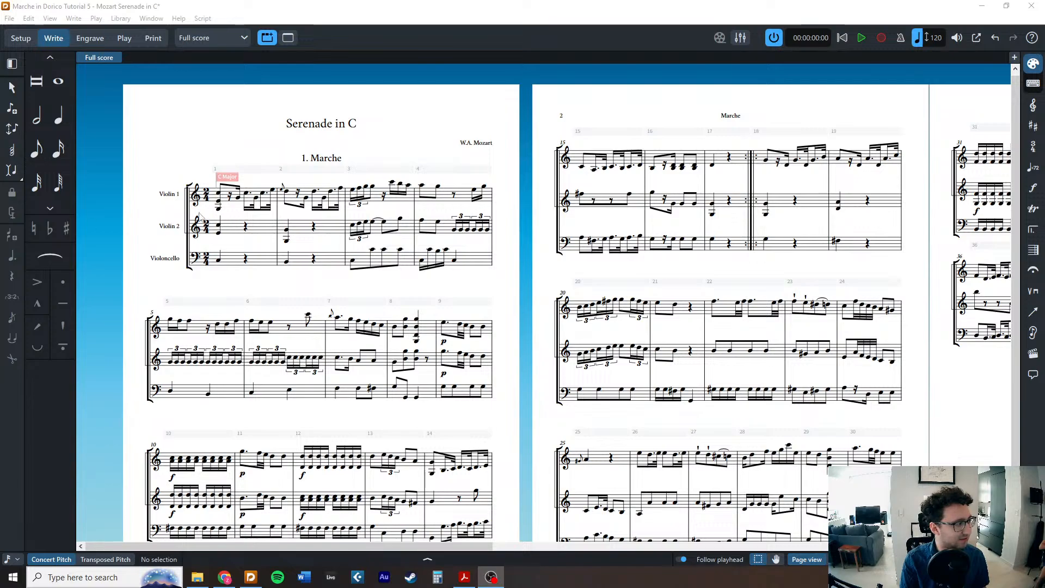
Examine the finished Serenade in C score, and view the scanned manuscript's title page and Marche violoncello part beside it.
{"action": "scroll", "coordinate": [163, 245], "scroll_direction": "down", "scroll_amount": 2}
{"action": "left_click", "coordinate": [170, 234]}
{"action": "scroll", "coordinate": [169, 234], "scroll_direction": "right", "scroll_amount": 3}
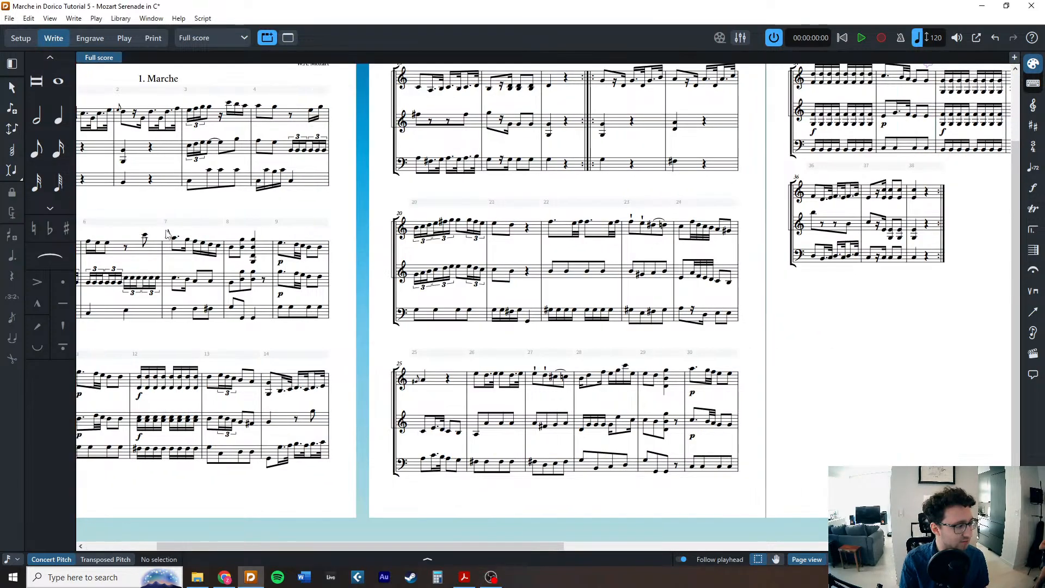
{"action": "scroll", "coordinate": [169, 234], "scroll_direction": "up", "scroll_amount": 2}
{"action": "scroll", "coordinate": [169, 234], "scroll_direction": "right", "scroll_amount": 5}
{"action": "scroll", "coordinate": [169, 234], "scroll_direction": "left", "scroll_amount": 7}
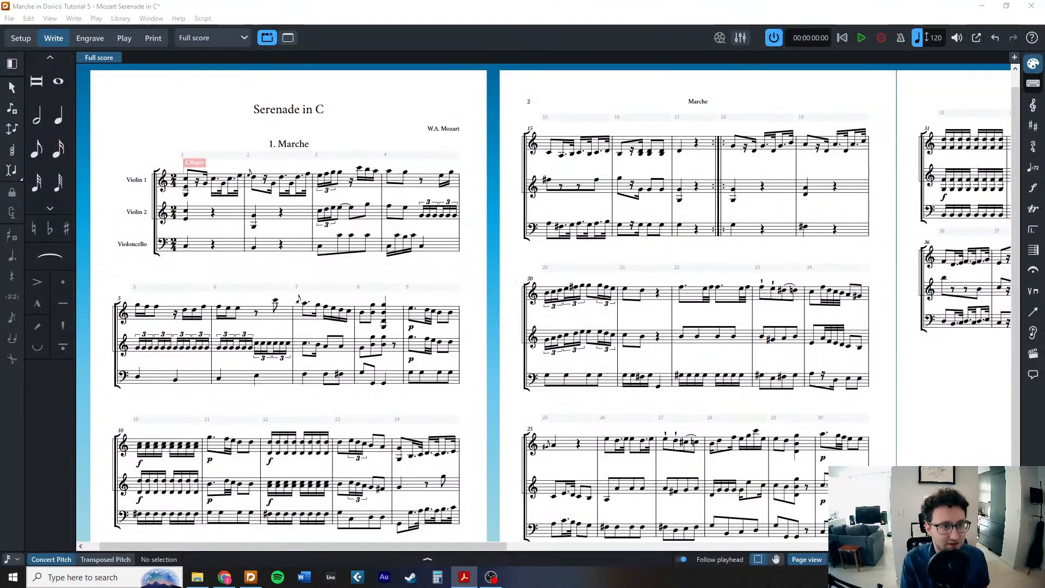
{"action": "left_click_drag", "start_coordinate": [1042, 151], "coordinate": [561, 94]}
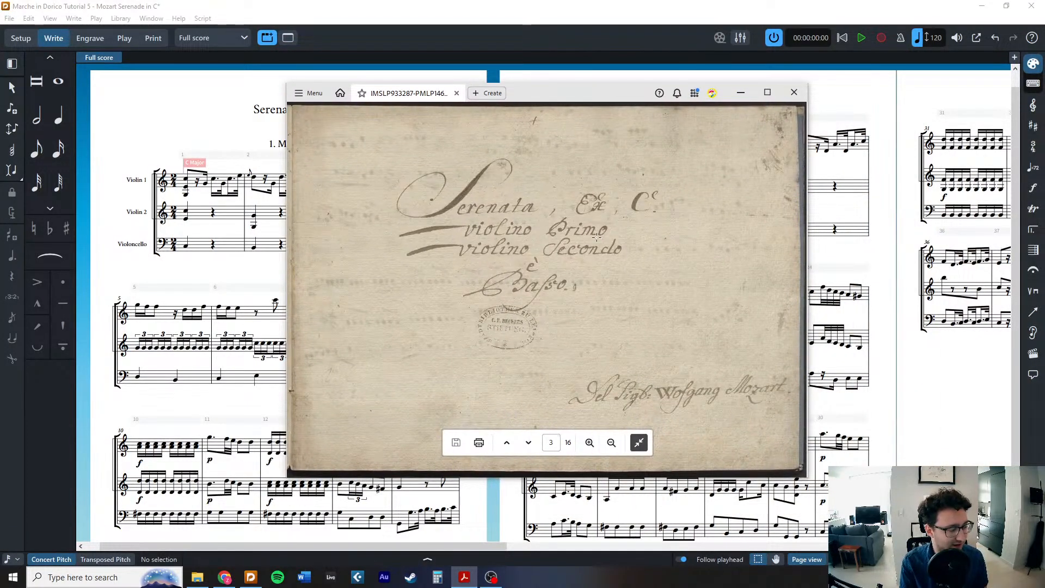
{"action": "scroll", "coordinate": [637, 278], "scroll_direction": "down", "scroll_amount": 2}
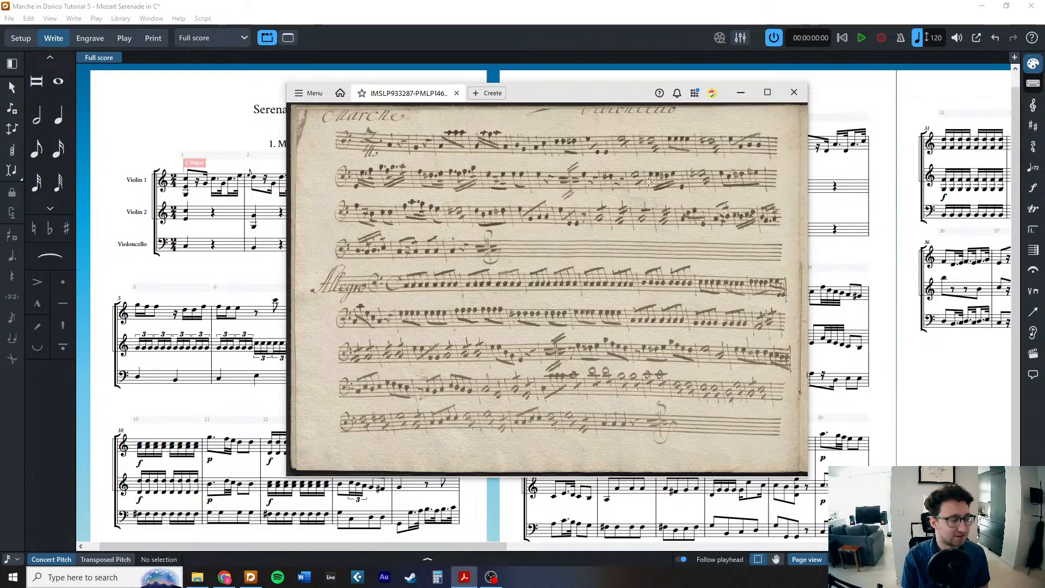
{"action": "left_click_drag", "start_coordinate": [569, 98], "coordinate": [1044, 100]}
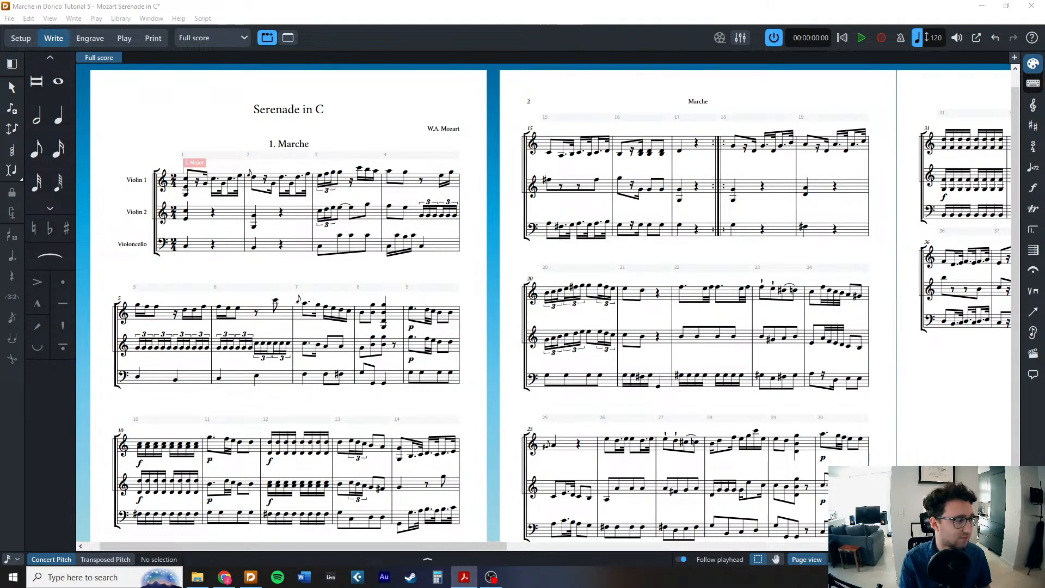
Create a new empty project.
{"action": "left_click", "coordinate": [10, 18]}
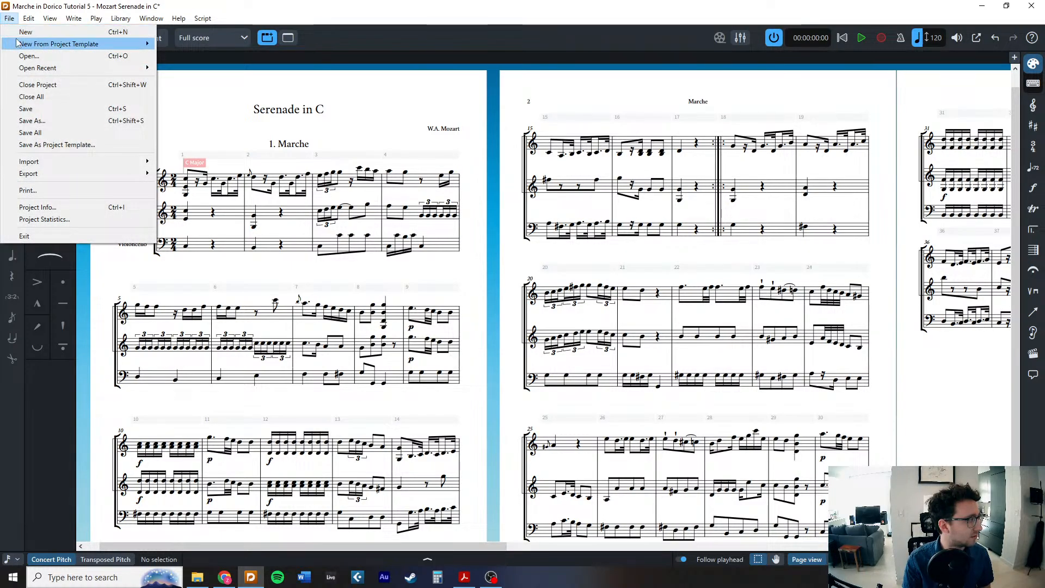
{"action": "left_click", "coordinate": [22, 32]}
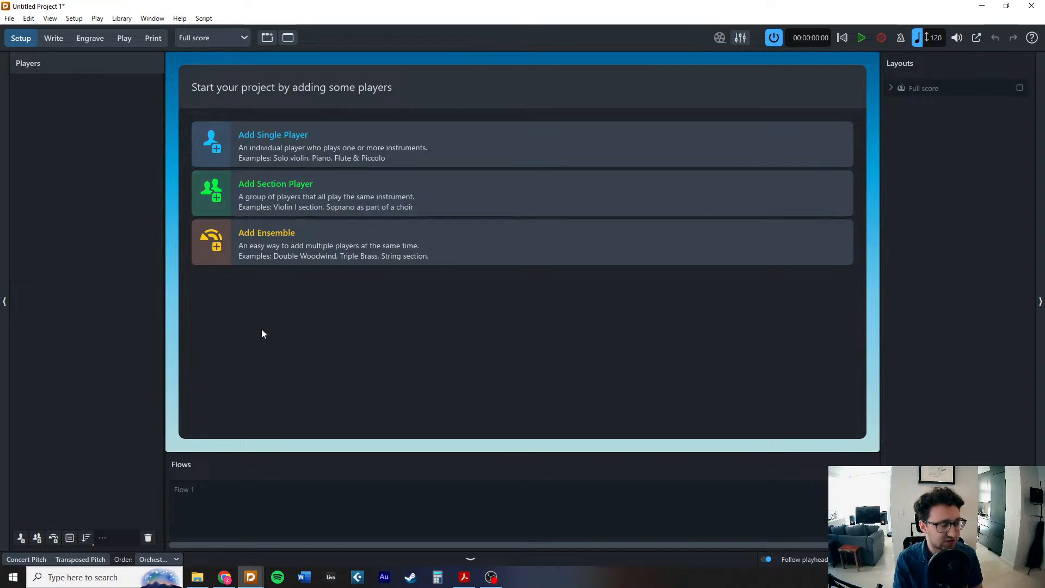
Examine the preset brass, singer and string ensembles and the ensemble building instructions without adding any players.
{"action": "left_click", "coordinate": [267, 240]}
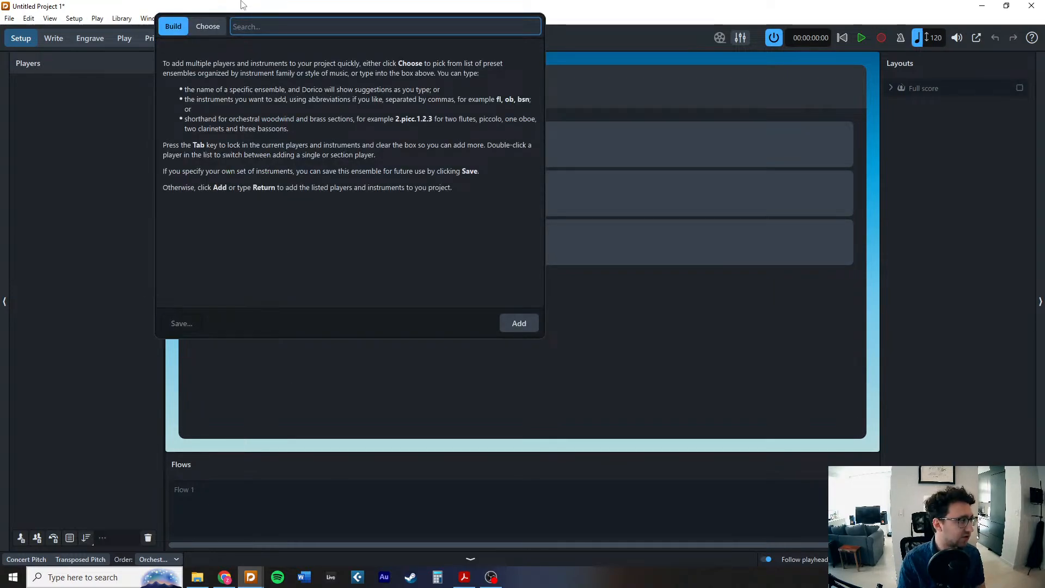
{"action": "left_click", "coordinate": [220, 26]}
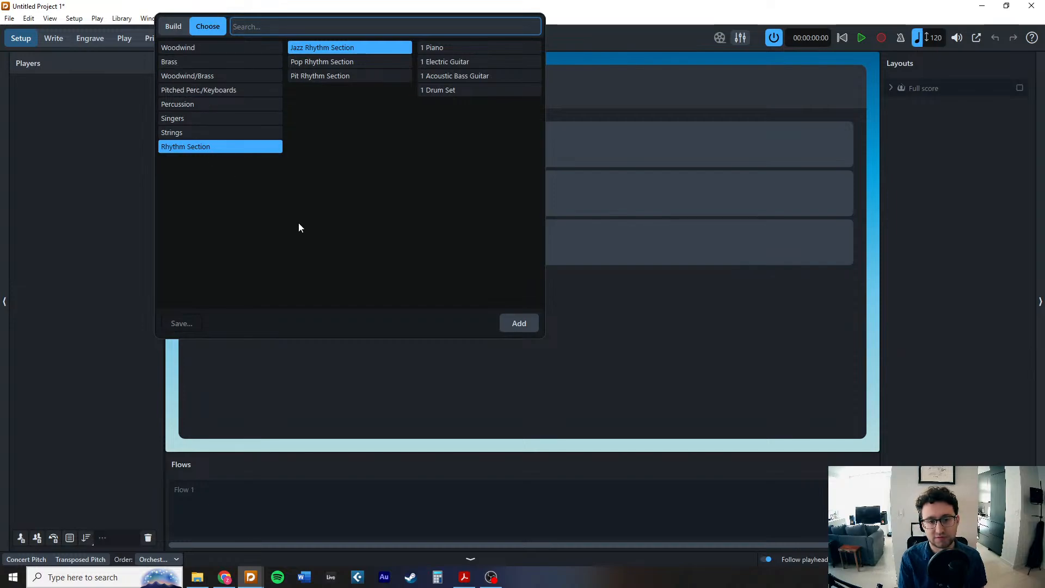
{"action": "left_click", "coordinate": [208, 64]}
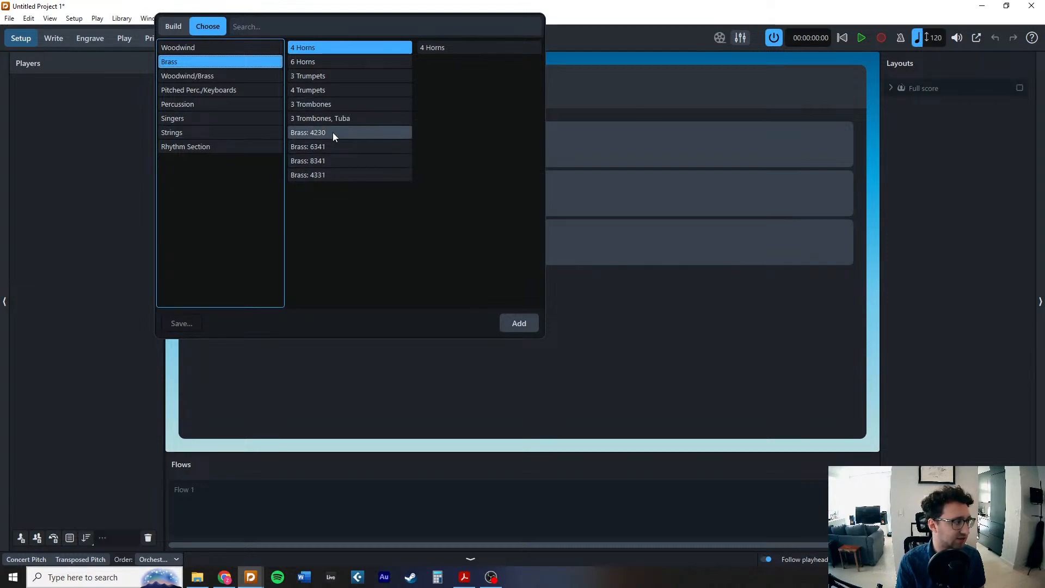
{"action": "left_click", "coordinate": [197, 120]}
{"action": "left_click", "coordinate": [197, 132]}
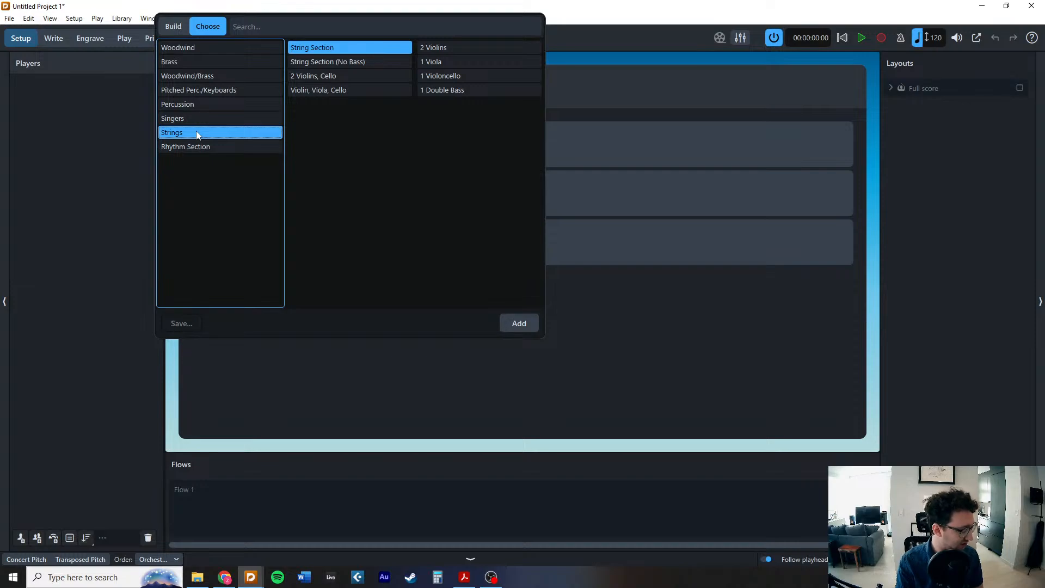
{"action": "left_click", "coordinate": [351, 90]}
{"action": "left_click", "coordinate": [352, 76]}
{"action": "left_click", "coordinate": [352, 67]}
{"action": "left_click", "coordinate": [178, 26]}
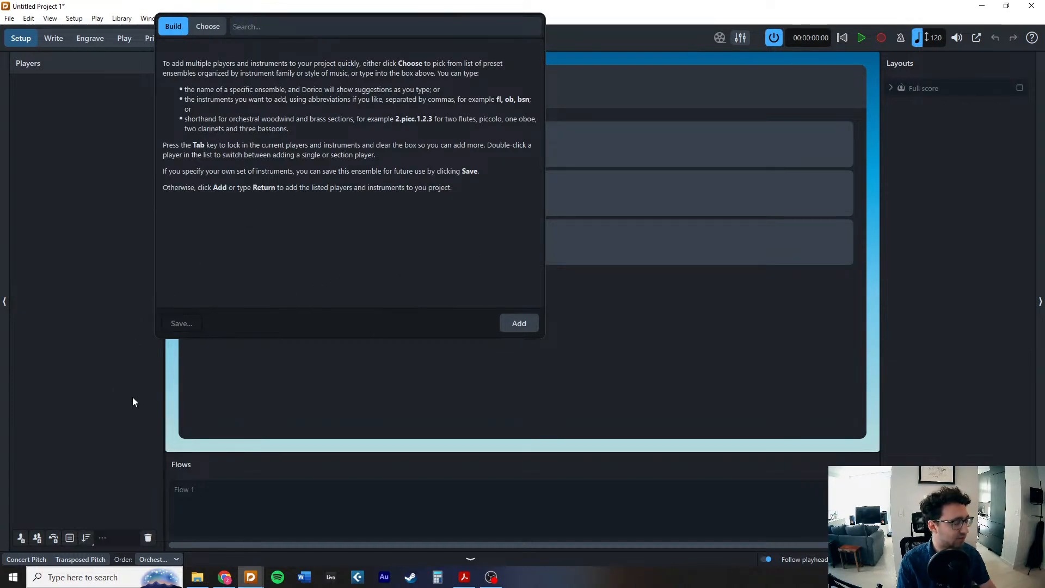
{"action": "key", "text": "Escape"}
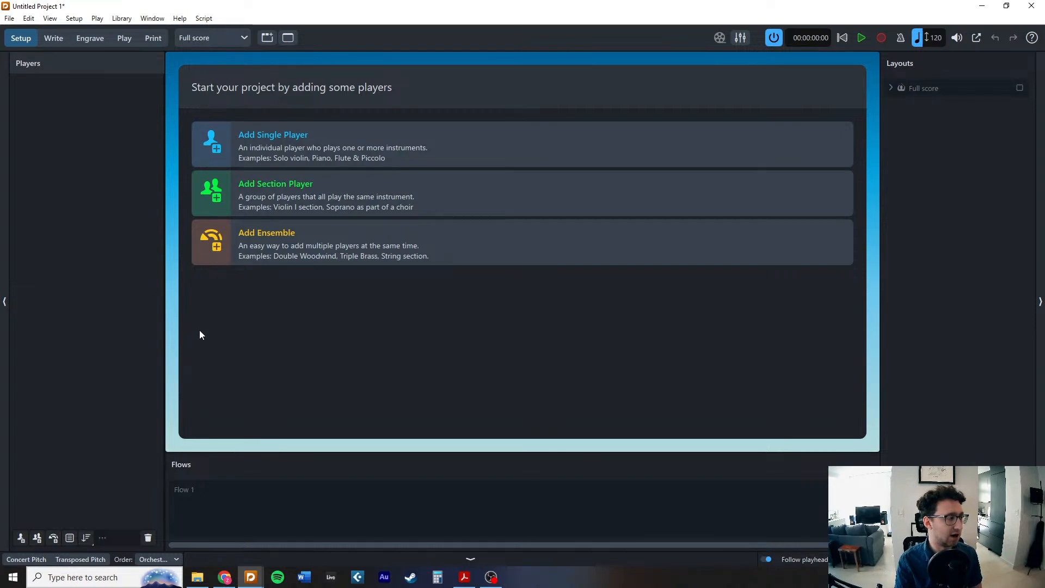
Add two single players to the project, each holding a violin.
{"action": "left_click", "coordinate": [268, 141]}
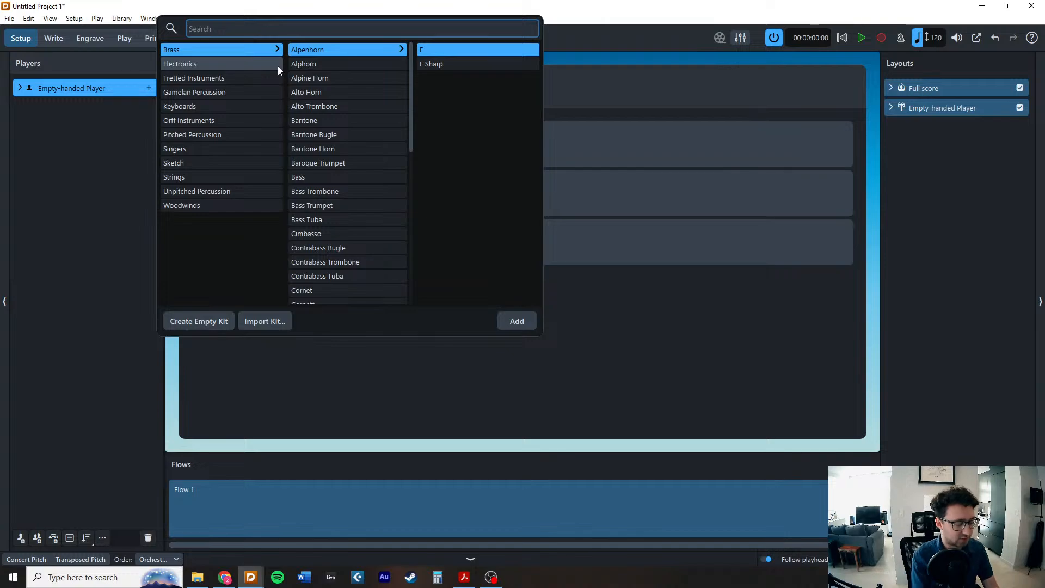
{"action": "type", "text": "violin"}
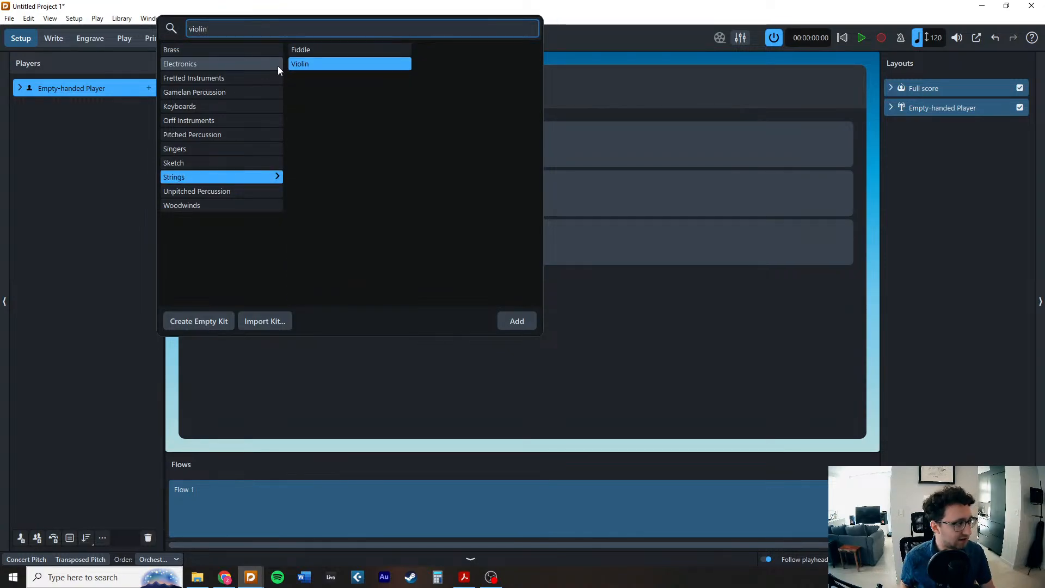
{"action": "left_click", "coordinate": [519, 323]}
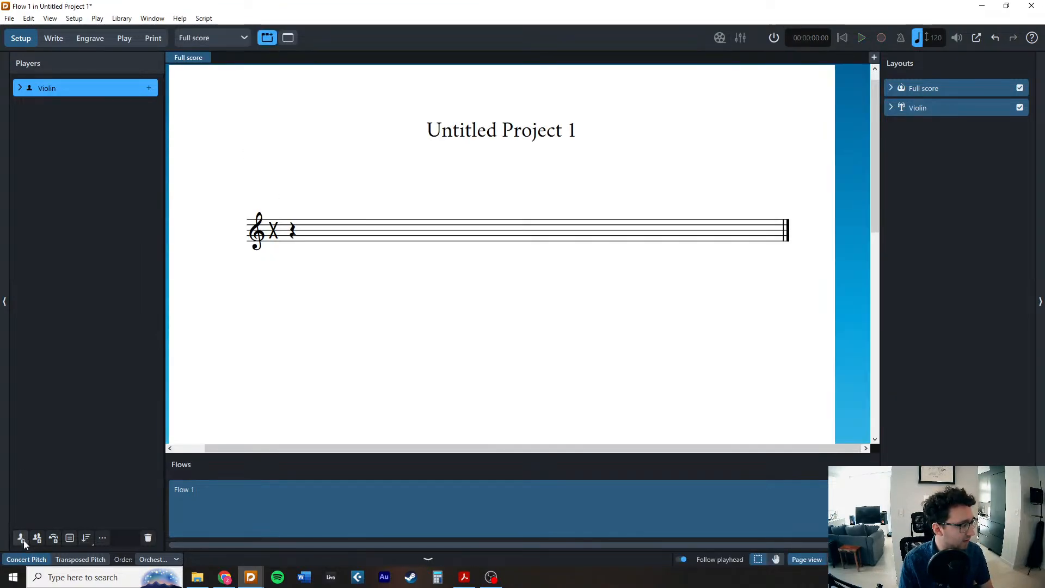
{"action": "left_click", "coordinate": [23, 539]}
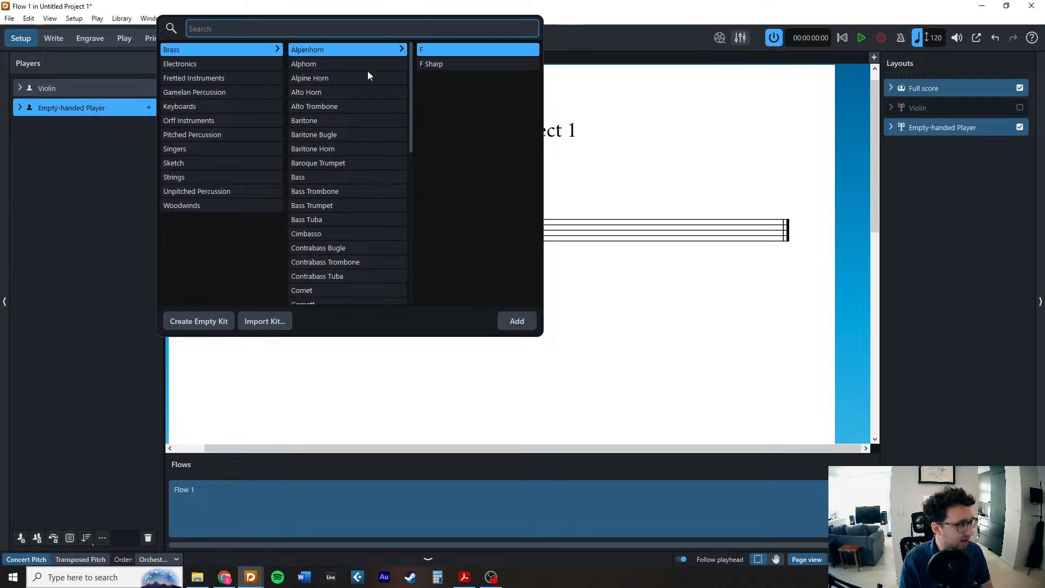
{"action": "type", "text": "violin"}
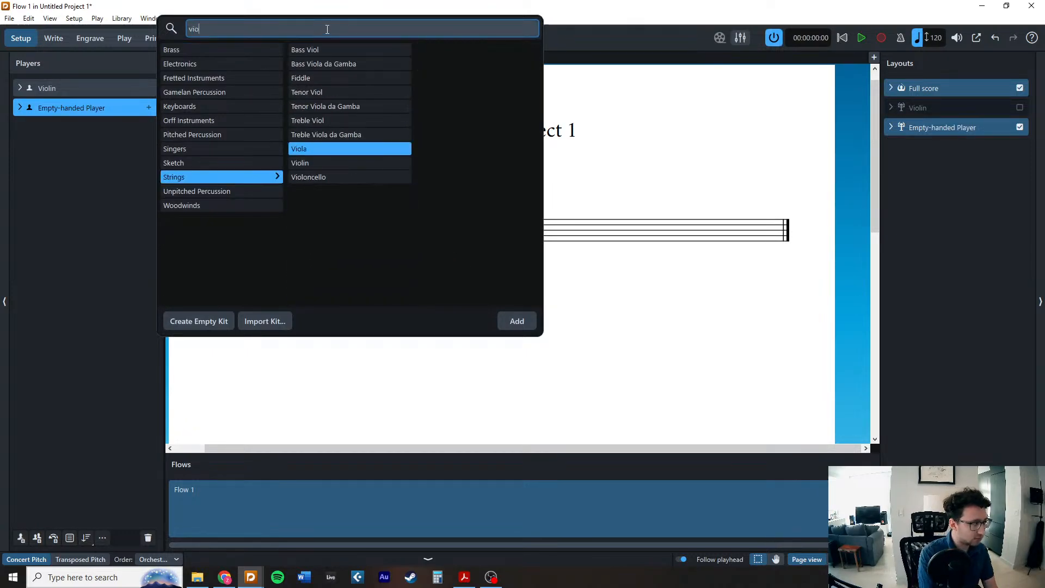
{"action": "left_click", "coordinate": [516, 321]}
Add a third single player holding a violoncello, and select the first violin player.
{"action": "left_click", "coordinate": [21, 539]}
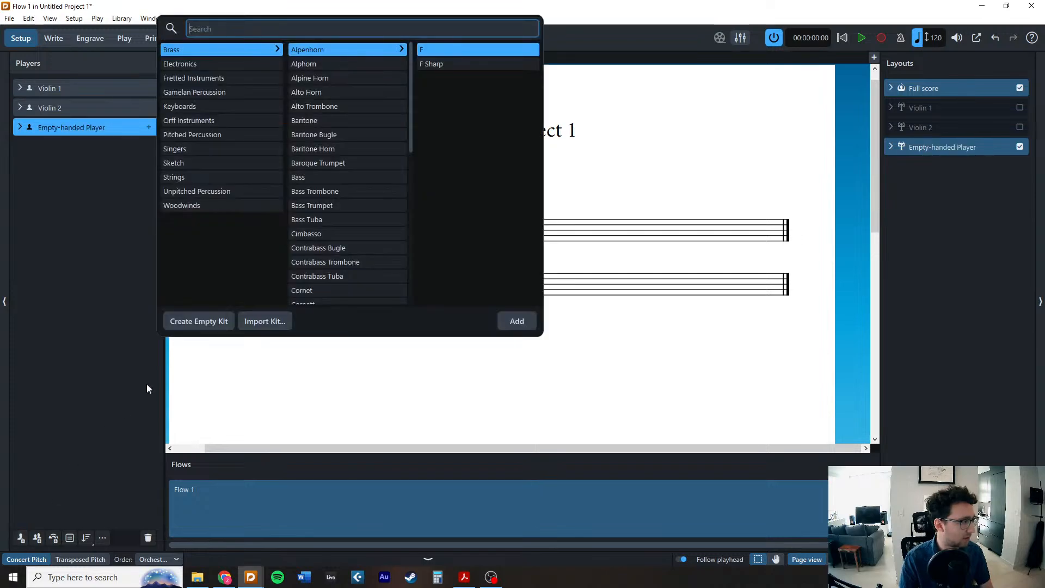
{"action": "type", "text": "cello"}
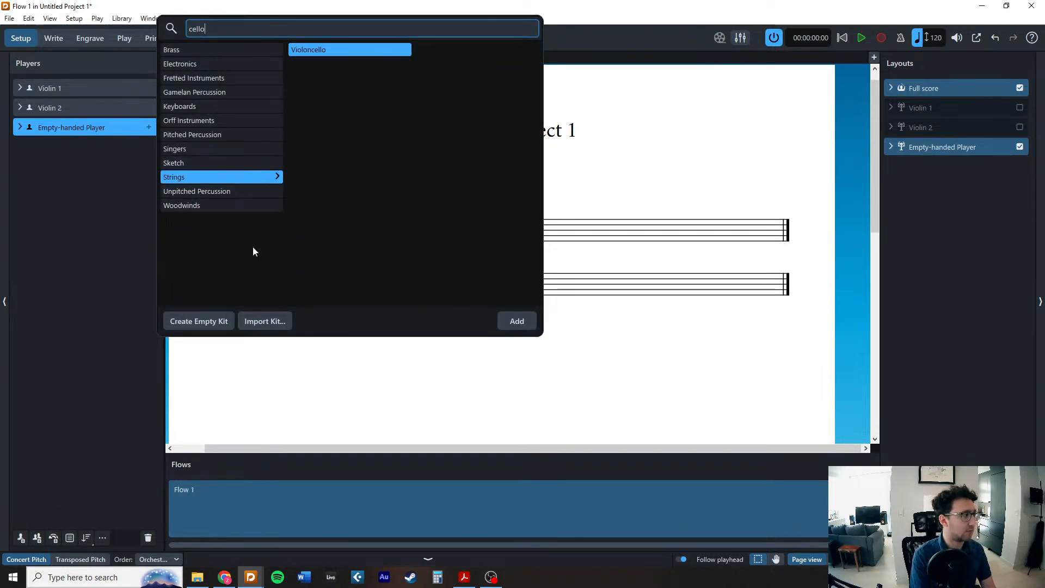
{"action": "left_click", "coordinate": [517, 322]}
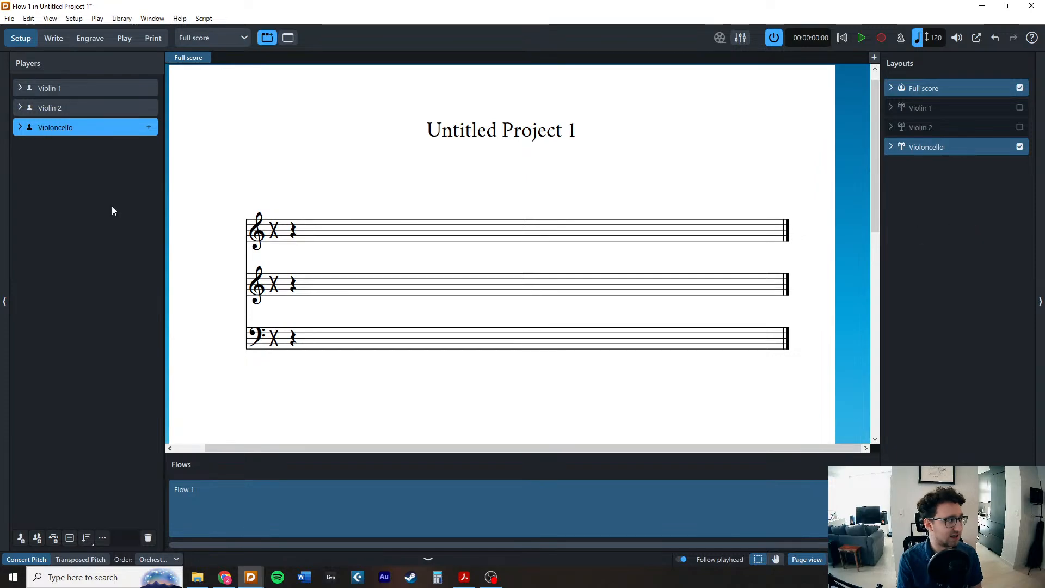
{"action": "left_click", "coordinate": [80, 86]}
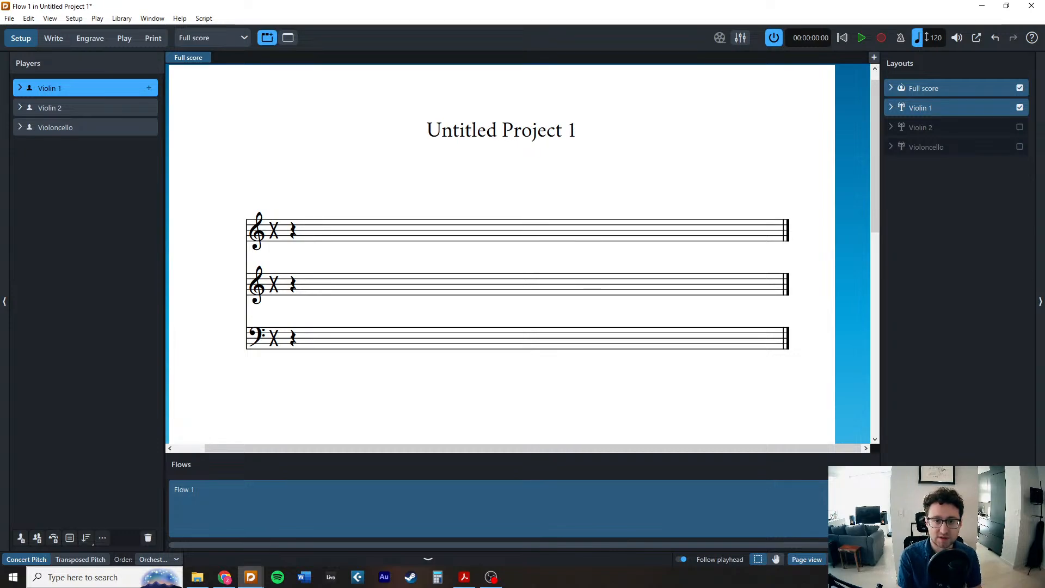
Rename the project's only flow as Marche.
{"action": "left_click", "coordinate": [303, 515]}
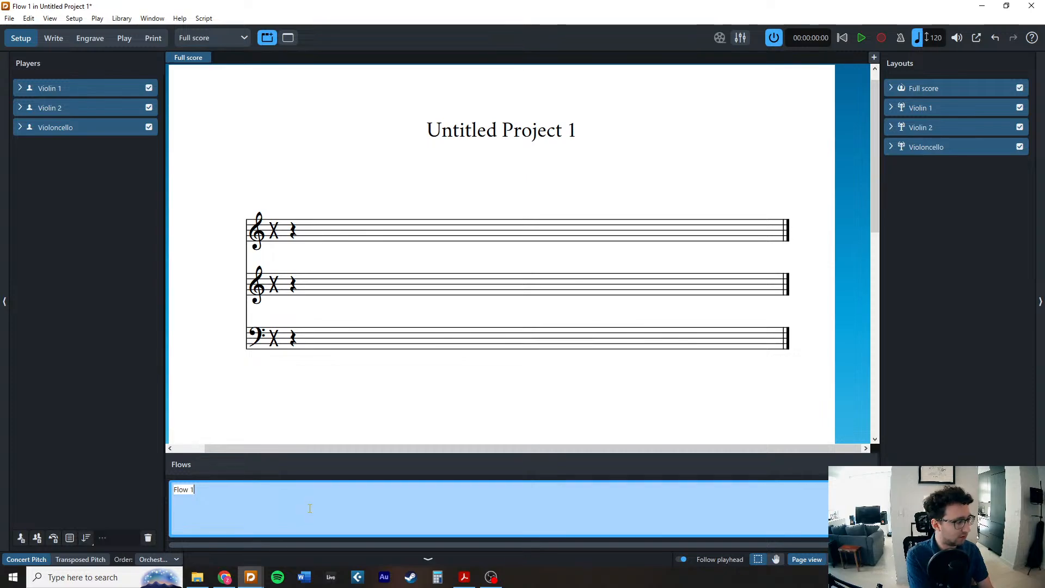
{"action": "type", "text": "Marche"}
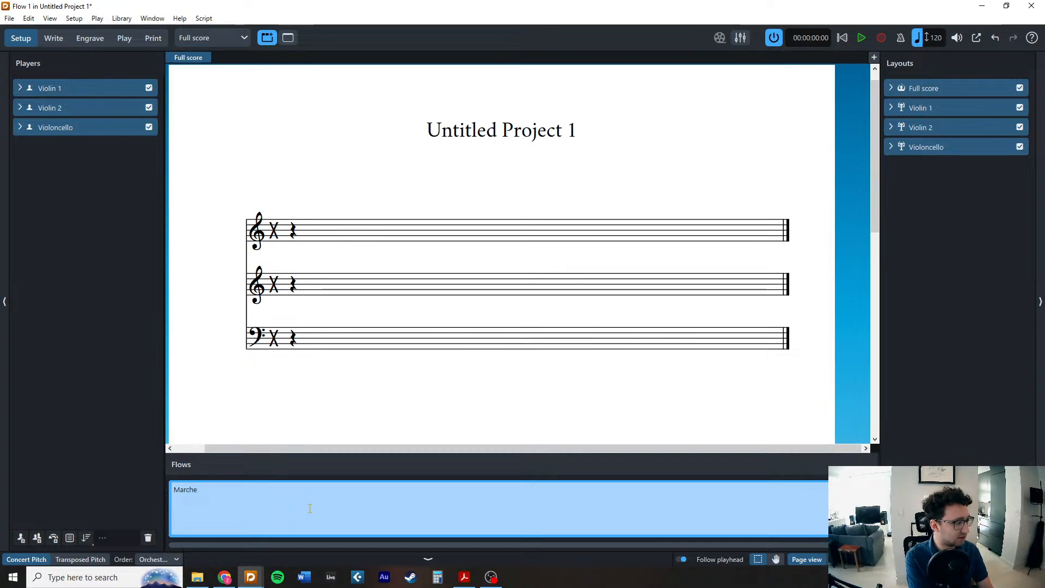
{"action": "key", "text": "Return"}
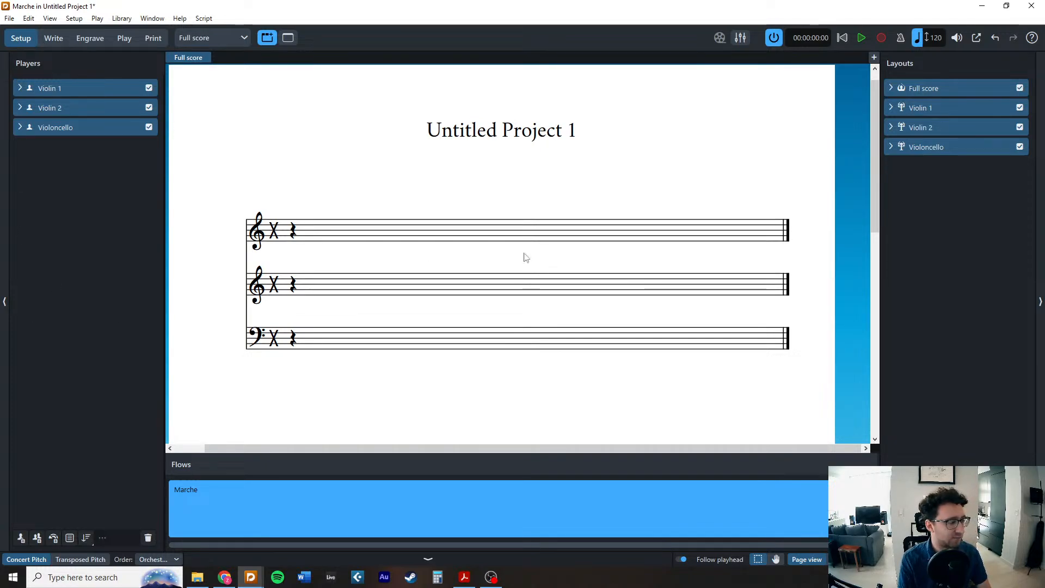
Switch to Write mode and look over the empty three-staff score page.
{"action": "left_click", "coordinate": [57, 39]}
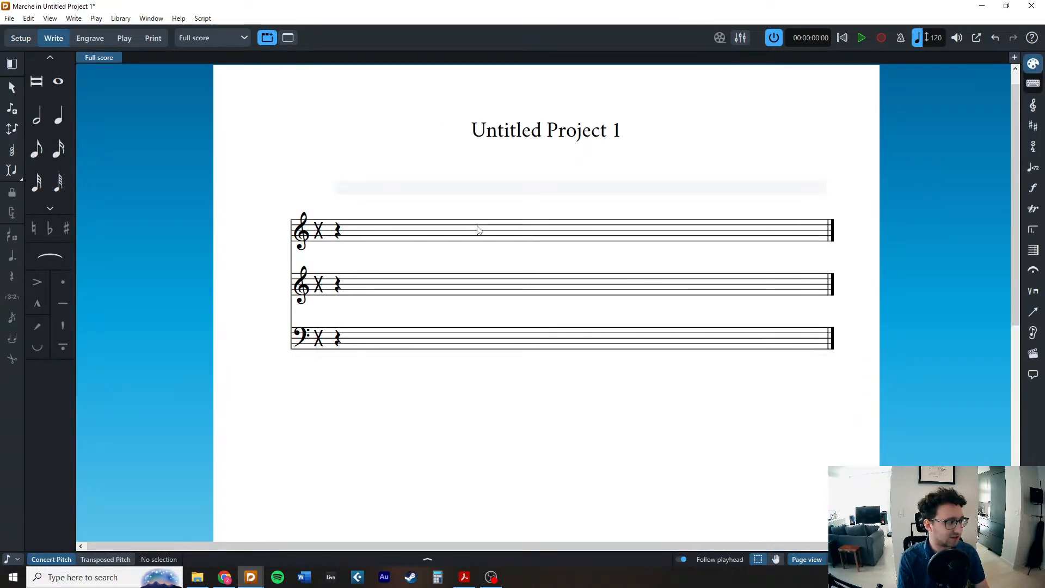
{"action": "scroll", "coordinate": [468, 227], "scroll_direction": "down", "scroll_amount": 3}
{"action": "scroll", "coordinate": [471, 229], "scroll_direction": "down", "scroll_amount": 3}
{"action": "scroll", "coordinate": [469, 229], "scroll_direction": "down", "scroll_amount": 2}
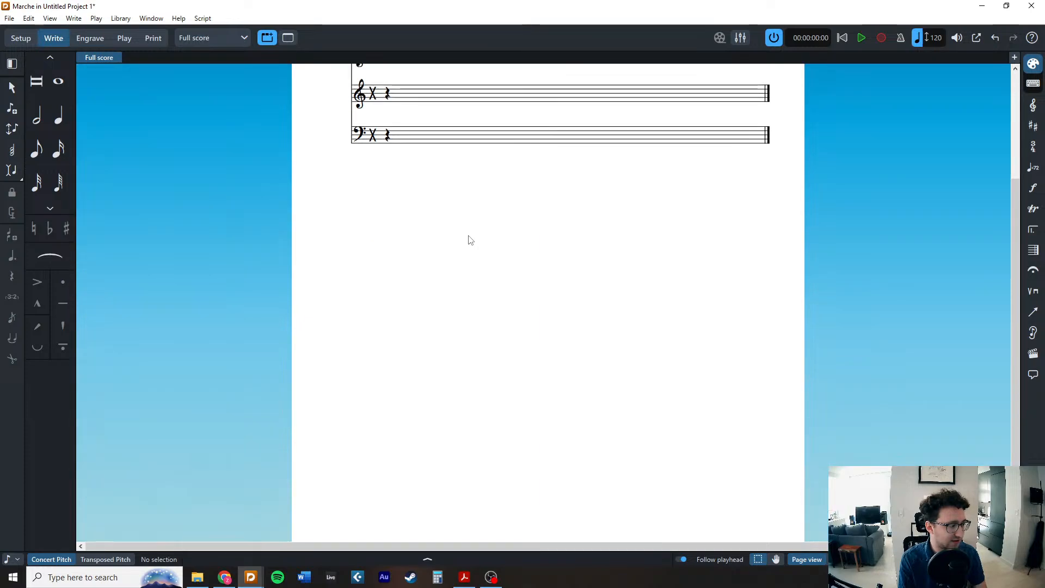
{"action": "scroll", "coordinate": [475, 247], "scroll_direction": "up", "scroll_amount": 4}
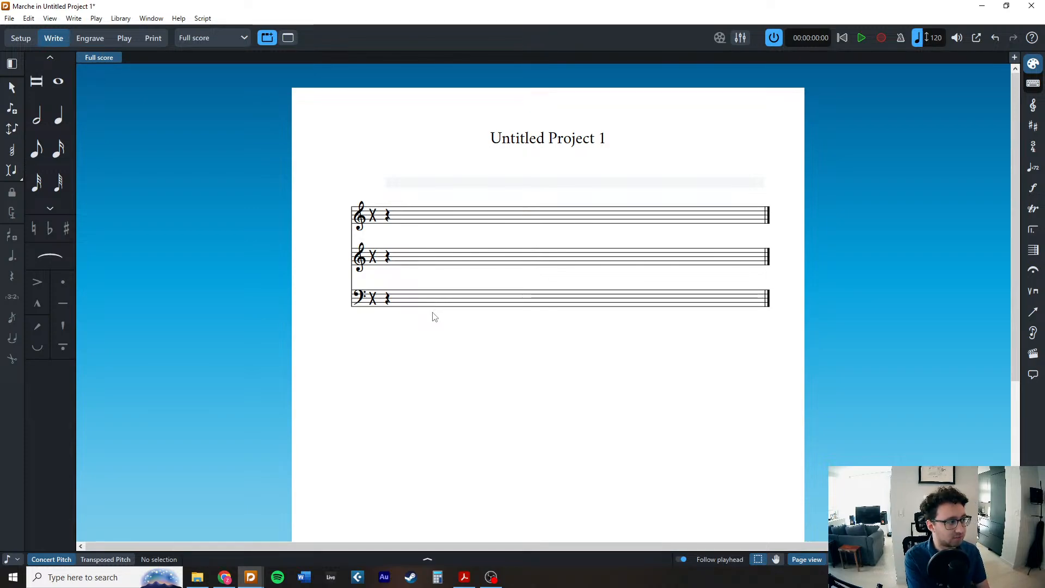
Set the title in the project information to "Serenata, Ex C", consulting the scanned manuscript for the wording.
{"action": "key", "text": "ctrl+i"}
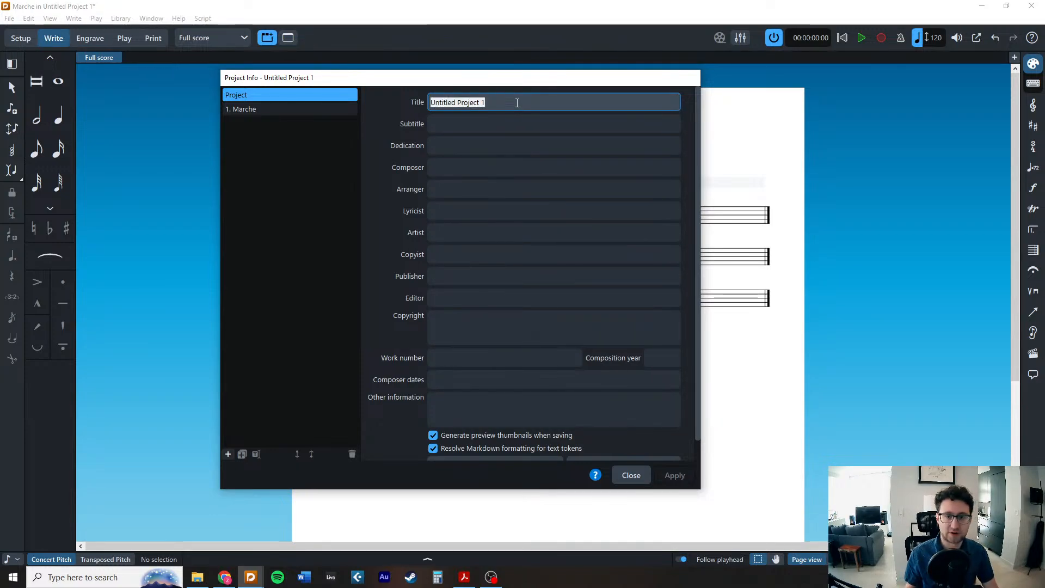
{"action": "key", "text": "ctrl+a"}
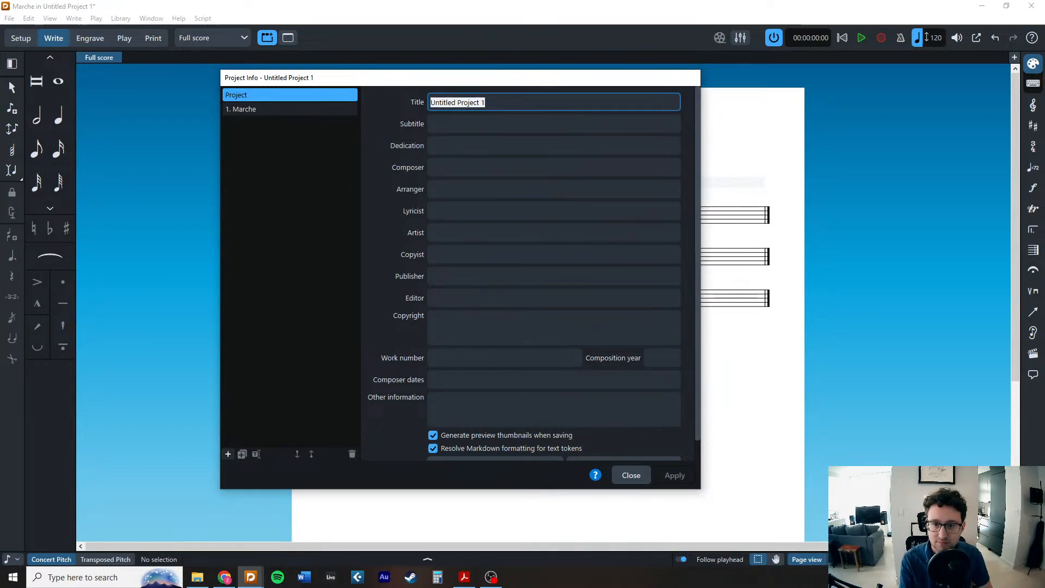
{"action": "key", "text": "alt+Tab"}
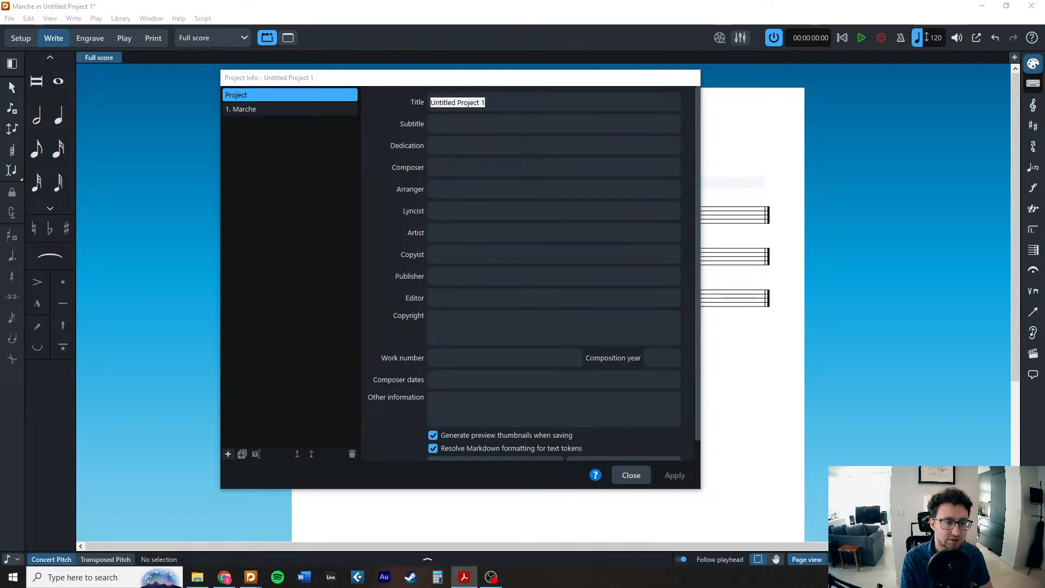
{"action": "key", "text": "alt+Tab"}
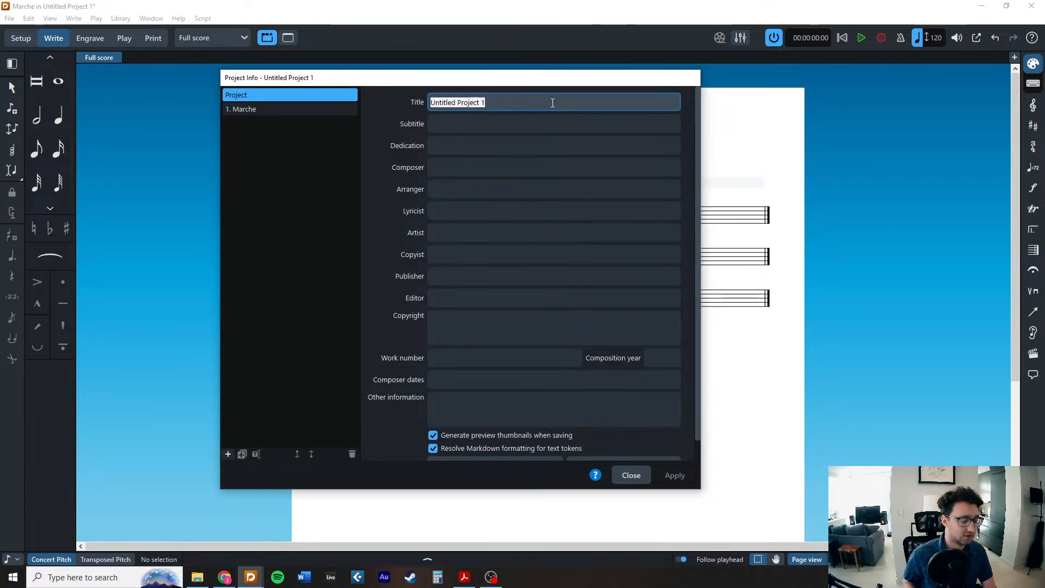
{"action": "type", "text": "Serenata"}
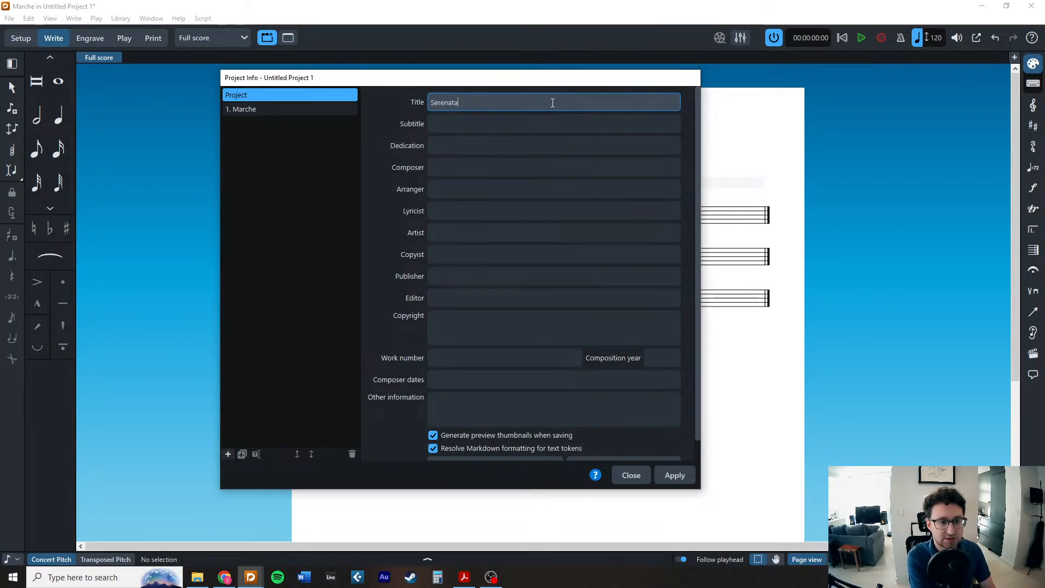
{"action": "type", "text": ", Ex"}
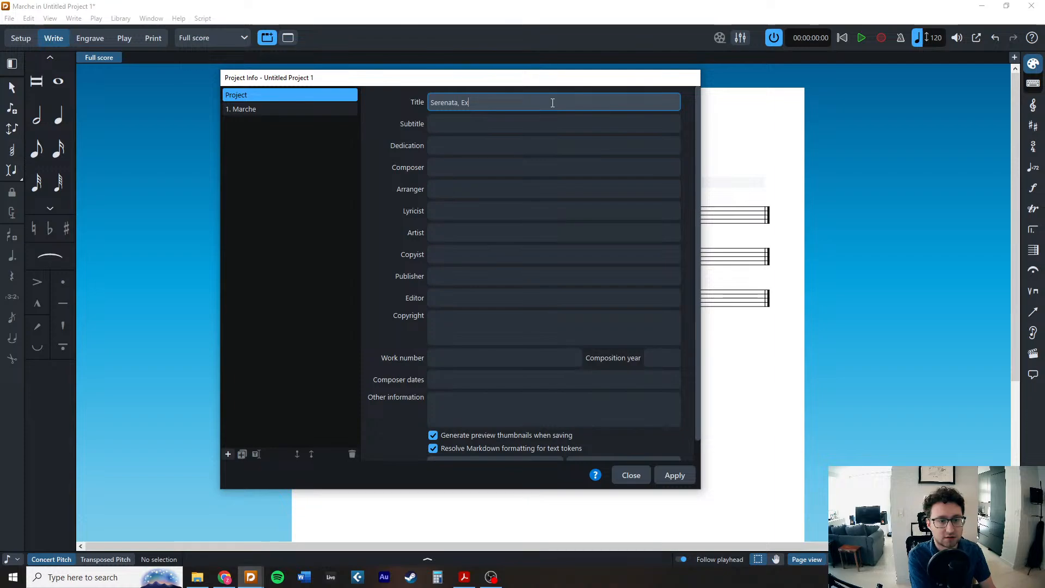
{"action": "type", "text": " C"}
{"action": "key", "text": "Tab"}
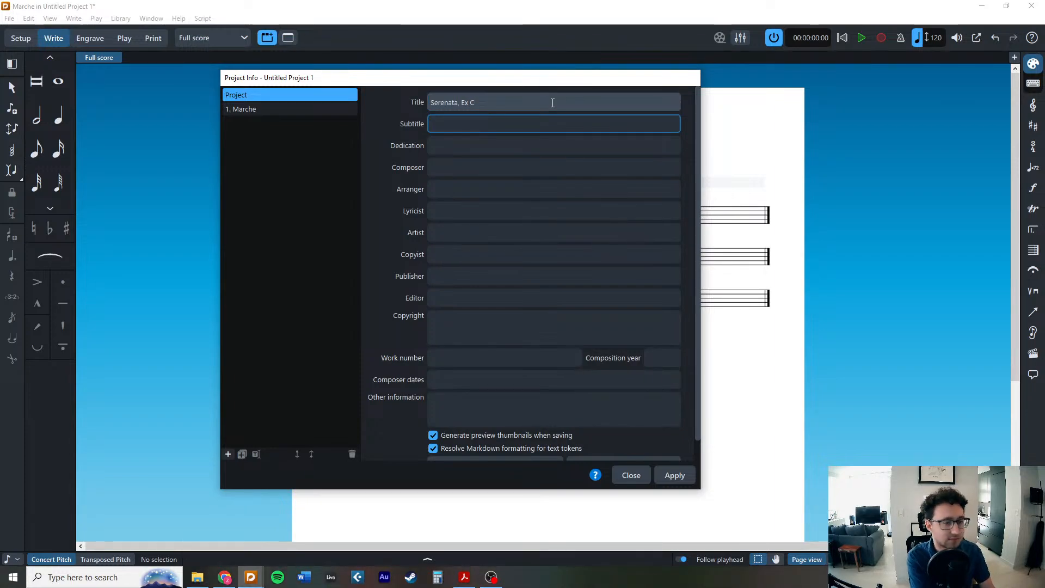
Enter W. A. Mozart as the composer in the project information, apply the changes and close the dialog.
{"action": "key", "text": "Tab"}
{"action": "key", "text": "Tab"}
{"action": "type", "text": "W. A. M"}
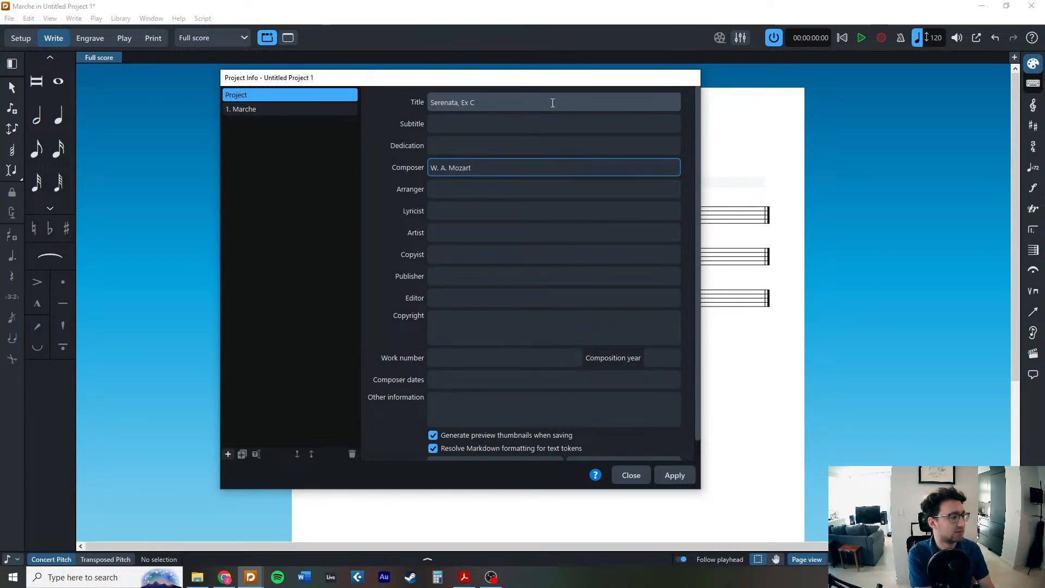
{"action": "left_click", "coordinate": [674, 475]}
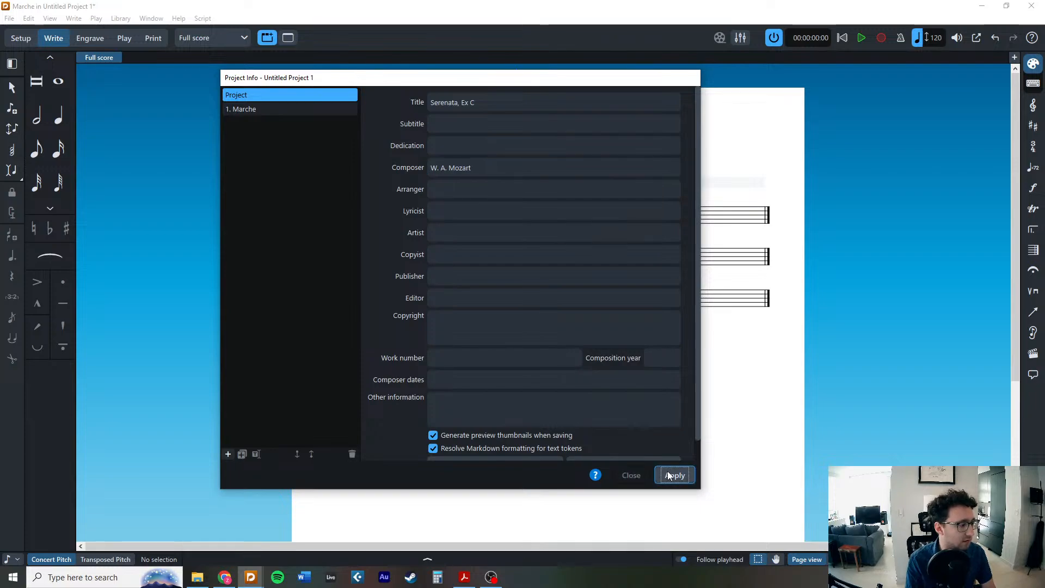
{"action": "left_click", "coordinate": [630, 475]}
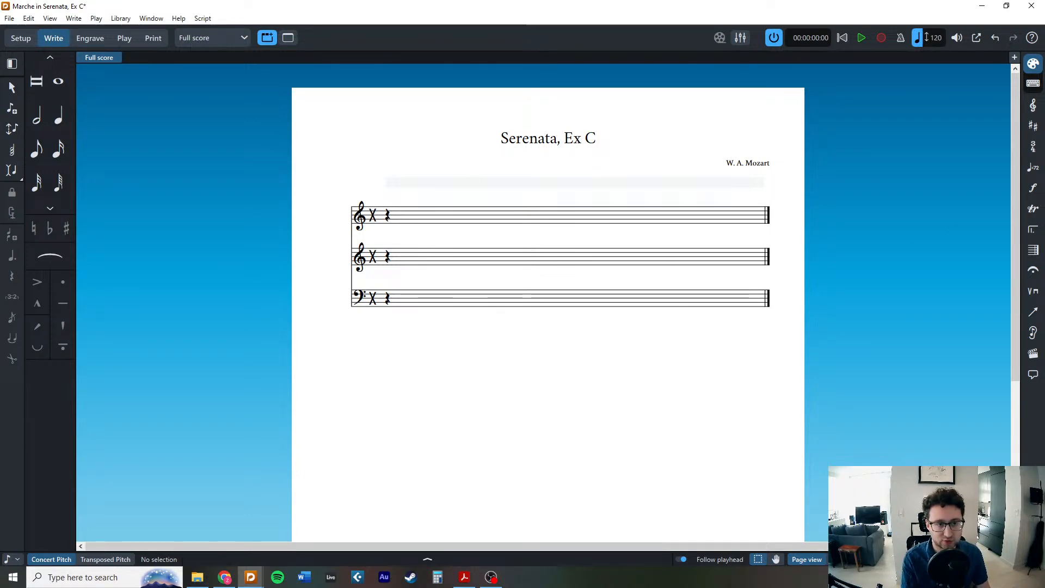
In the full score's layout options, allow new flows on existing pages and show flow headings for all flows.
{"action": "key", "text": "alt+Tab"}
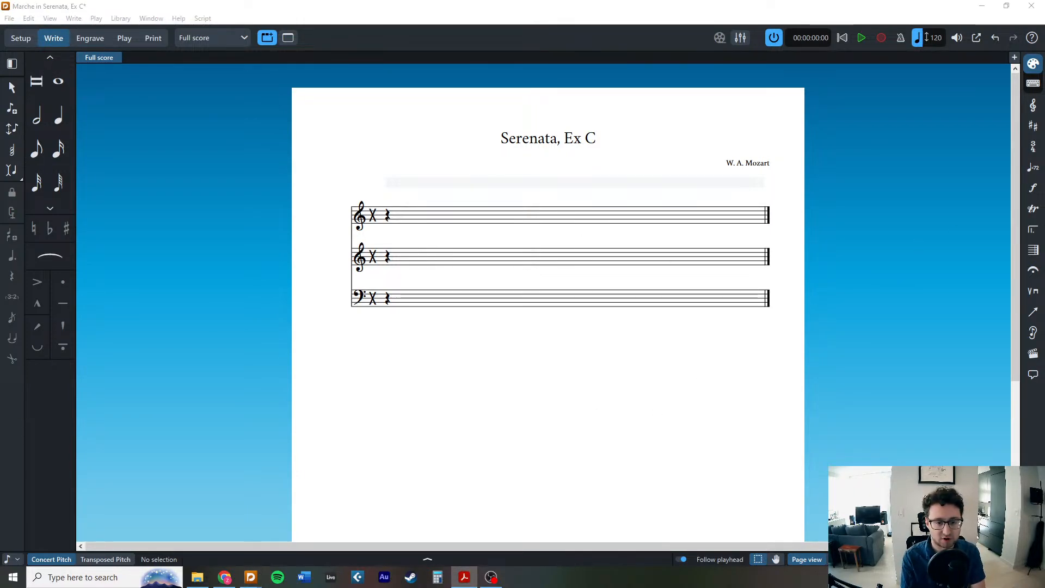
{"action": "left_click", "coordinate": [711, 449]}
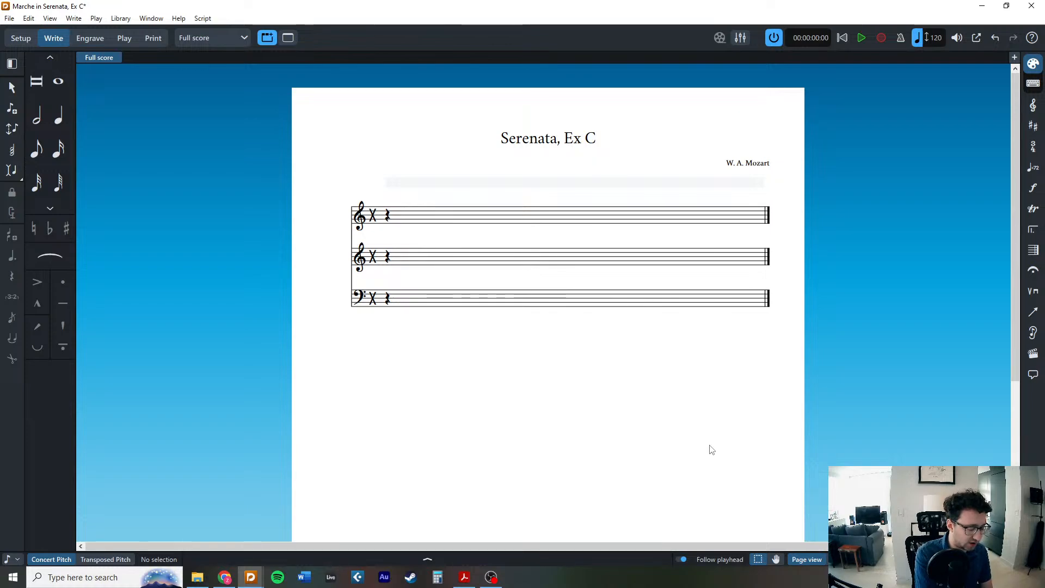
{"action": "key", "text": "ctrl+shift+l"}
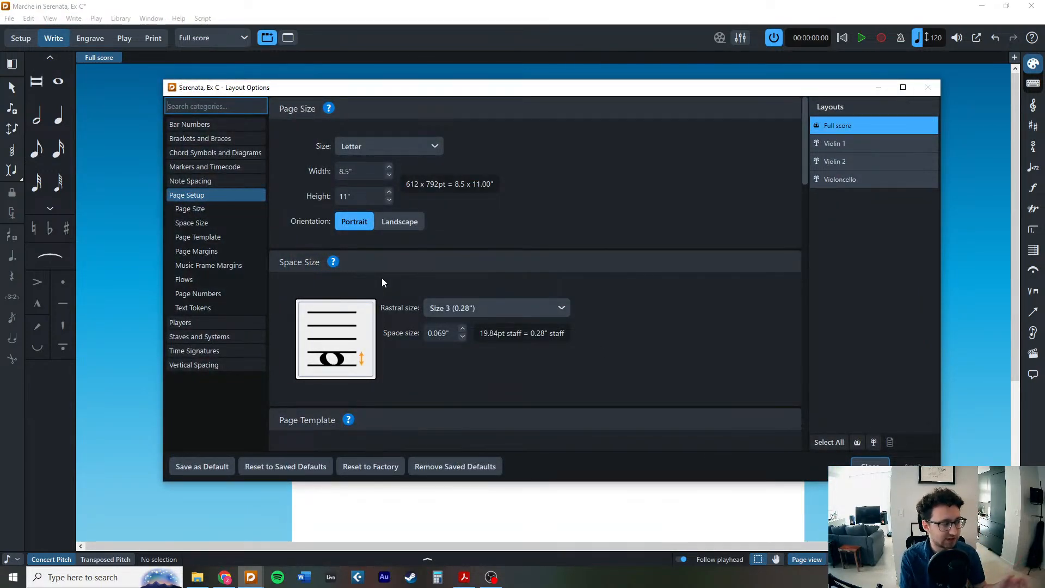
{"action": "scroll", "coordinate": [584, 224], "scroll_direction": "down", "scroll_amount": 2}
{"action": "scroll", "coordinate": [584, 224], "scroll_direction": "down", "scroll_amount": 4}
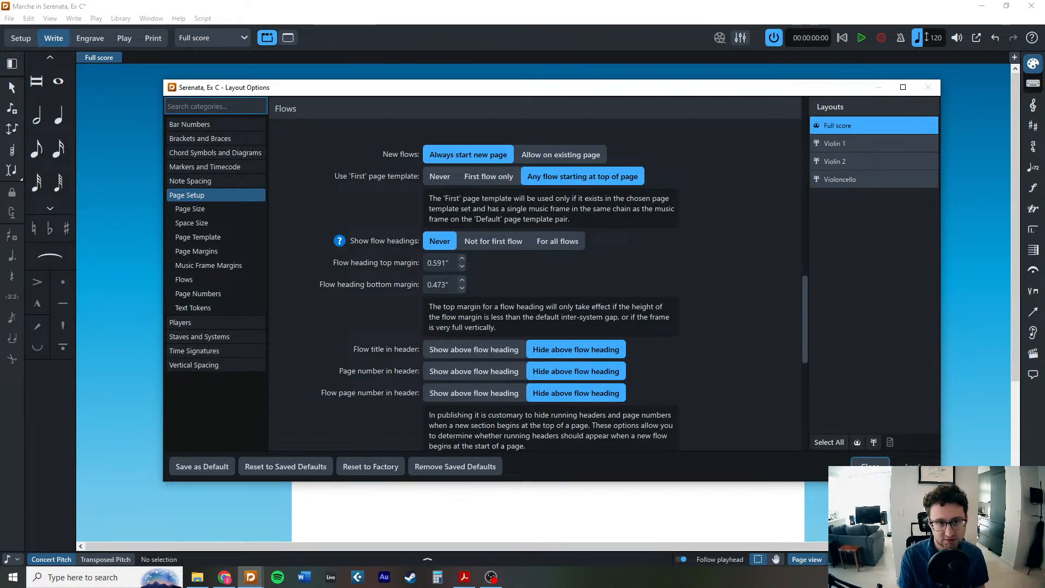
{"action": "key", "text": "alt+Tab"}
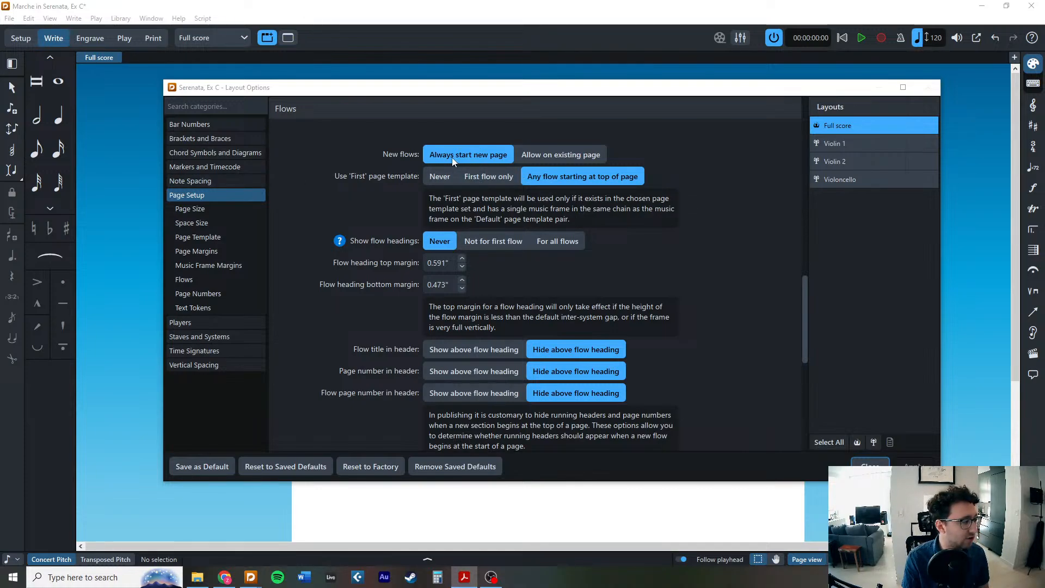
{"action": "left_click", "coordinate": [541, 156]}
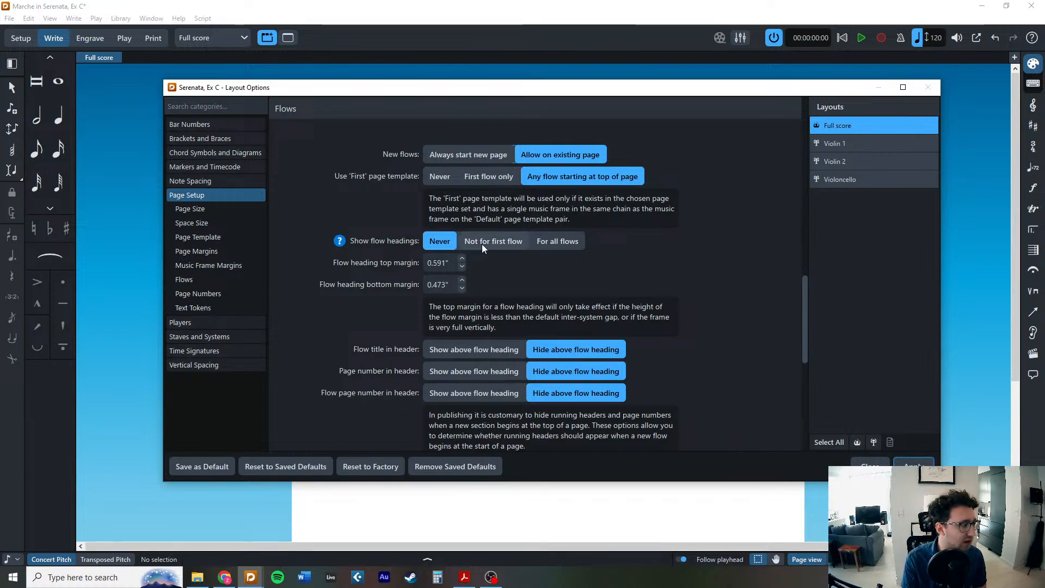
{"action": "left_click", "coordinate": [555, 246]}
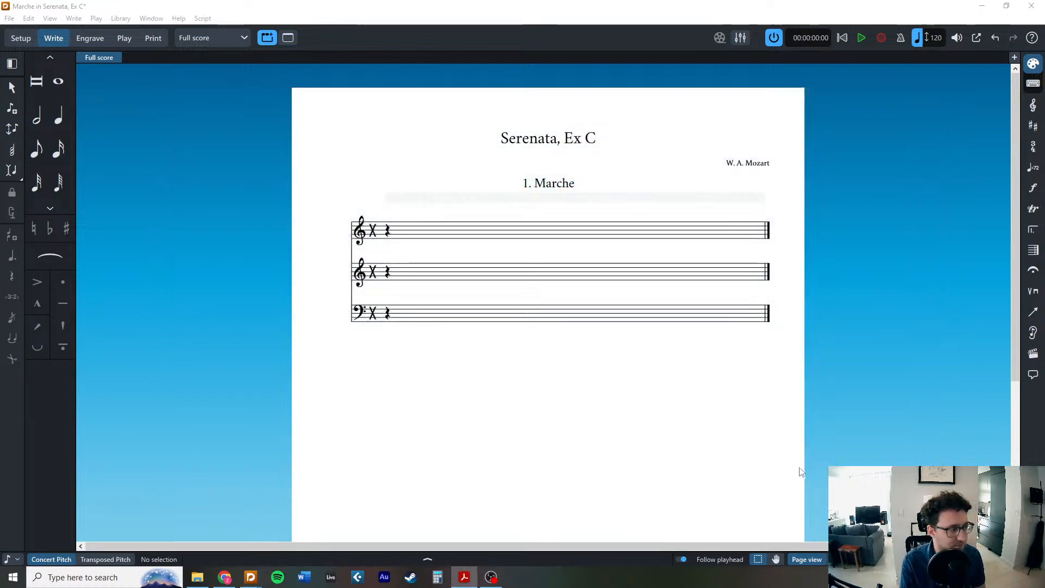
{"action": "left_click", "coordinate": [871, 466]}
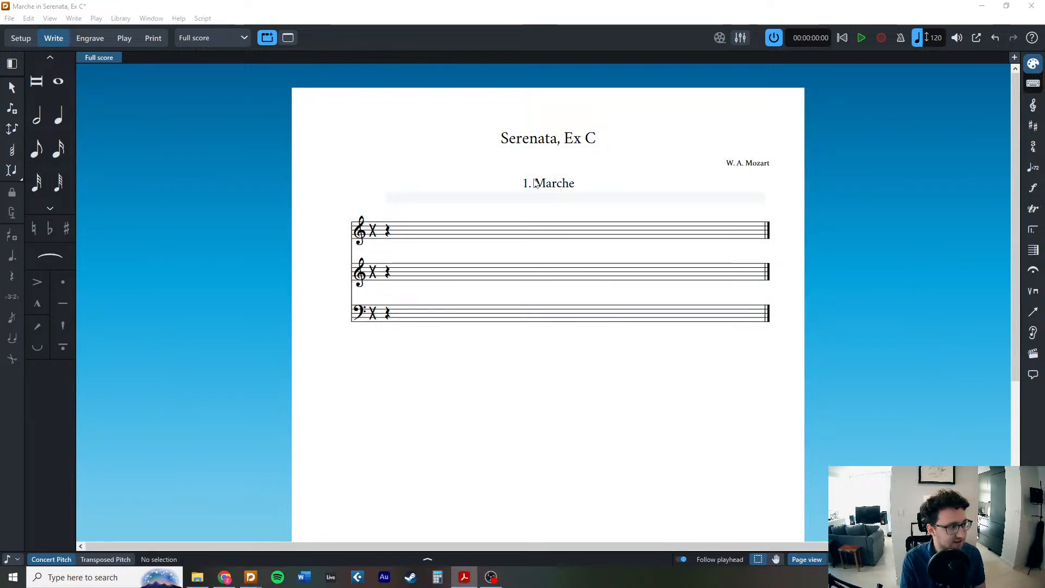
Examine the first page's text and music frames in Engrave mode, and switch to Setup mode.
{"action": "left_click", "coordinate": [91, 38]}
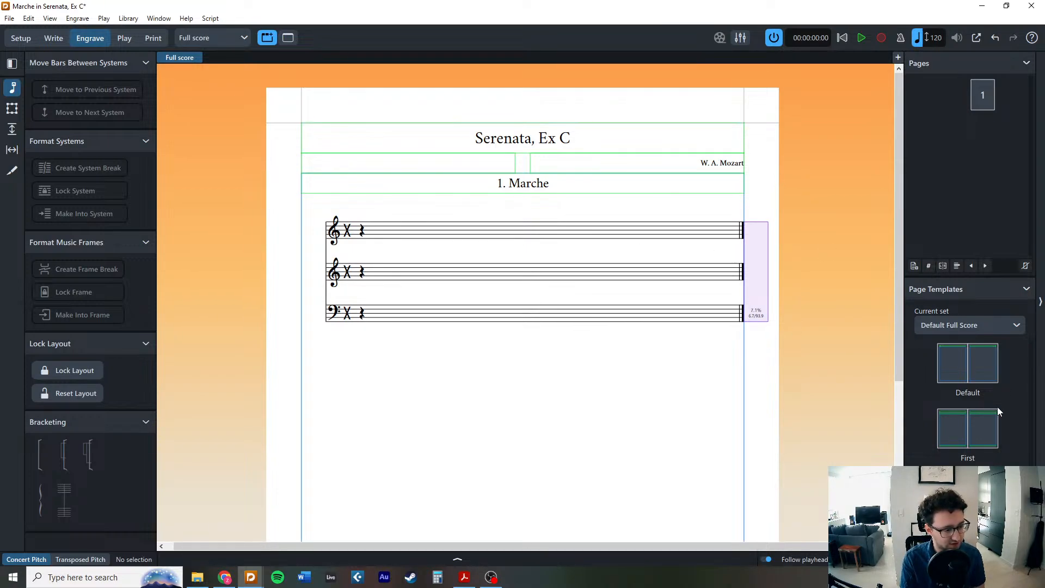
{"action": "scroll", "coordinate": [658, 429], "scroll_direction": "down", "scroll_amount": 5}
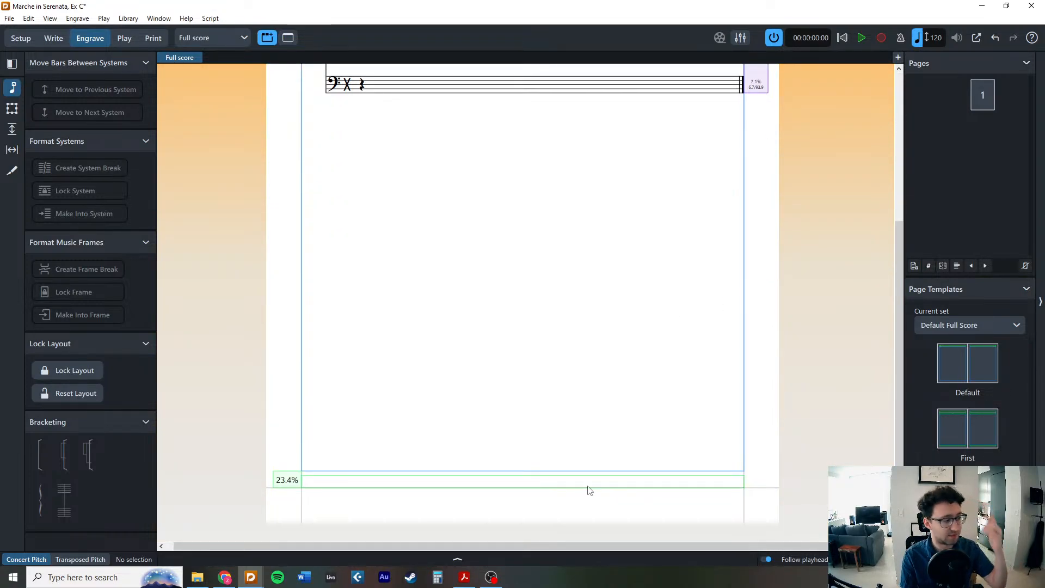
{"action": "scroll", "coordinate": [433, 443], "scroll_direction": "up", "scroll_amount": 4}
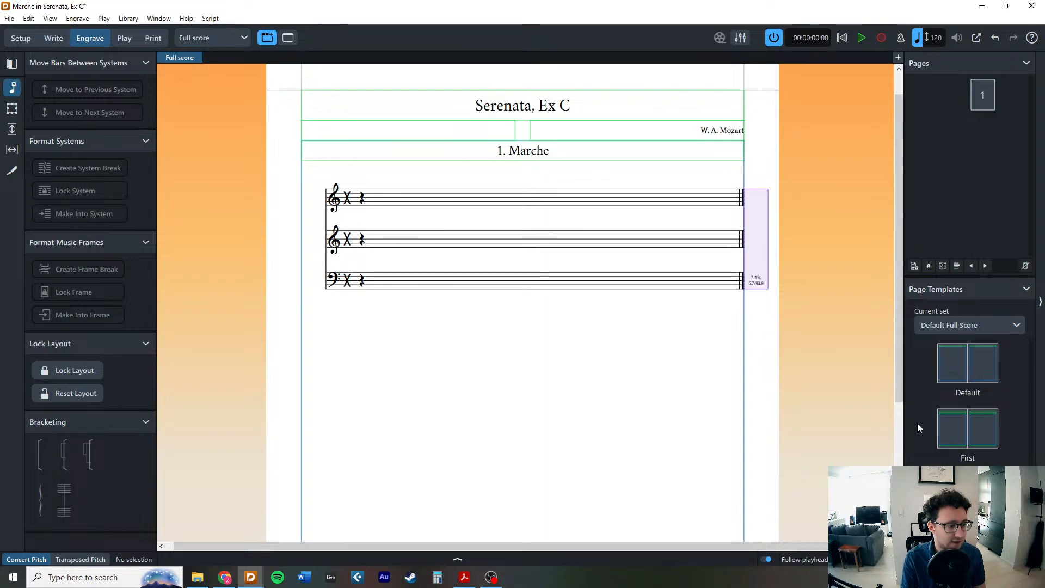
{"action": "key", "text": "ctrl+1"}
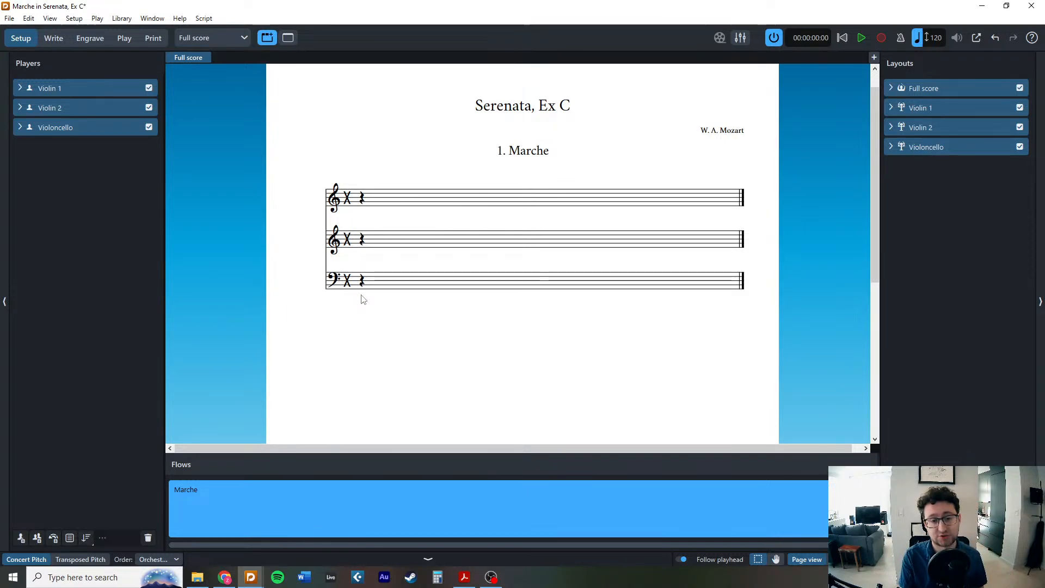
Switch to Write mode and add a 2/4 time signature at the start of the Marche flow.
{"action": "left_click", "coordinate": [53, 39]}
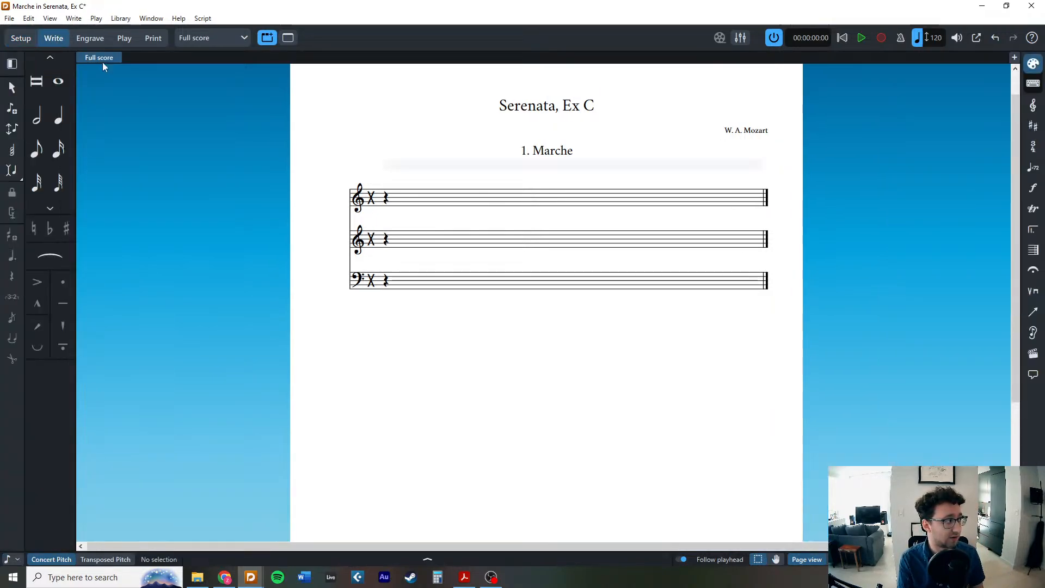
{"action": "left_click", "coordinate": [385, 198]}
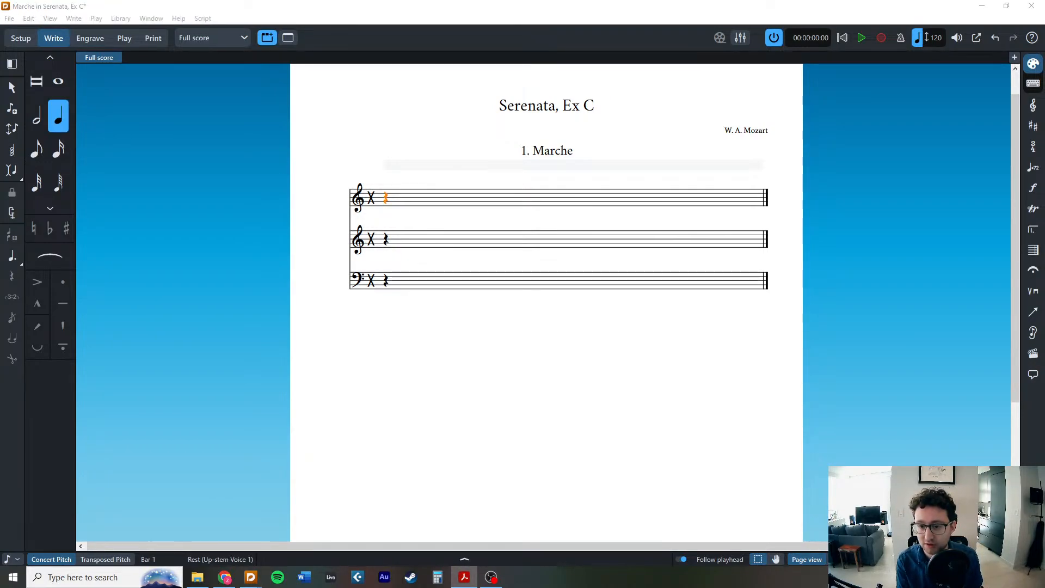
{"action": "left_click", "coordinate": [391, 200]}
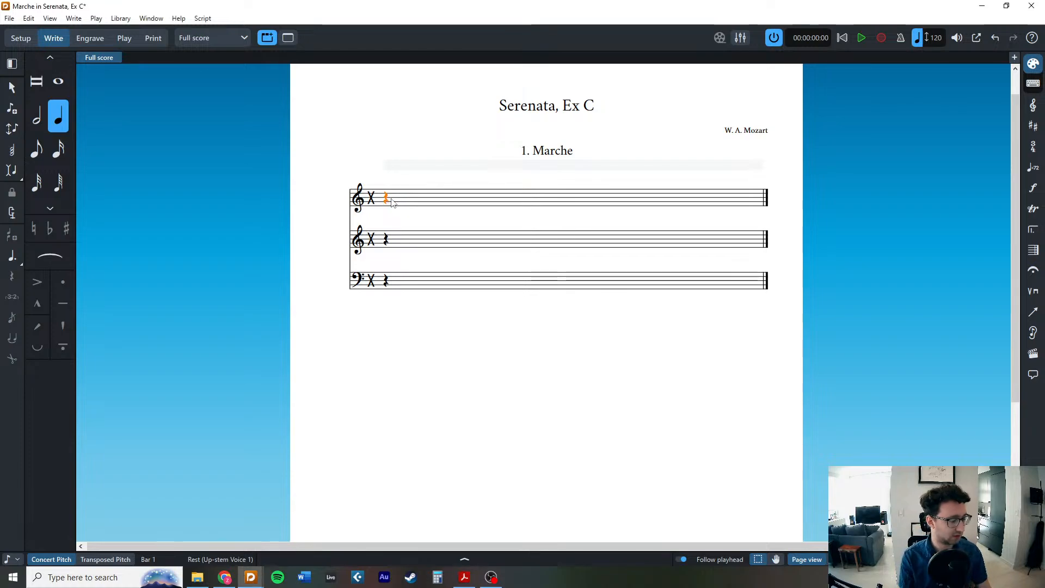
{"action": "key", "text": "shift+m"}
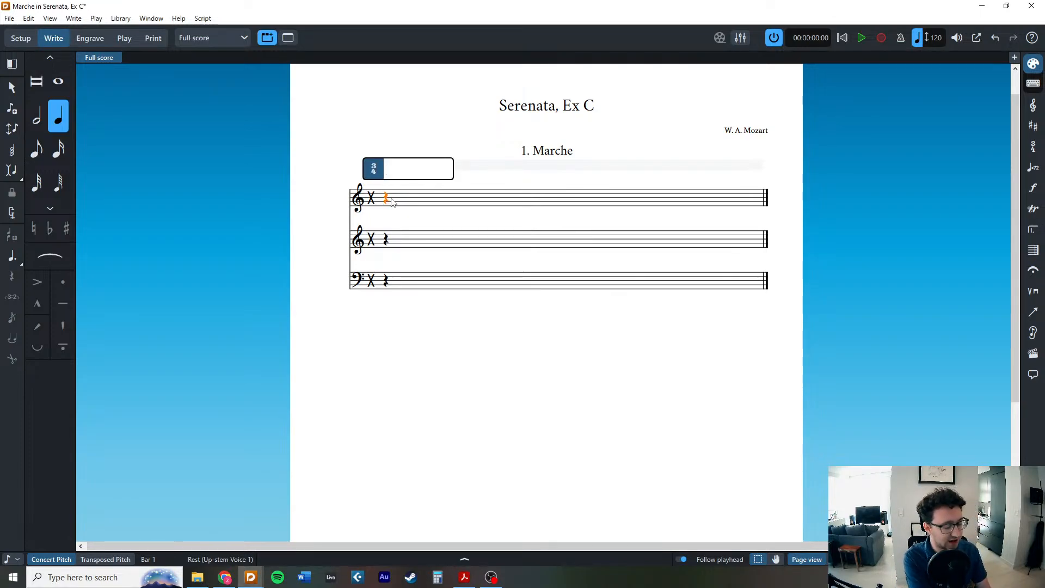
{"action": "key", "text": "Return"}
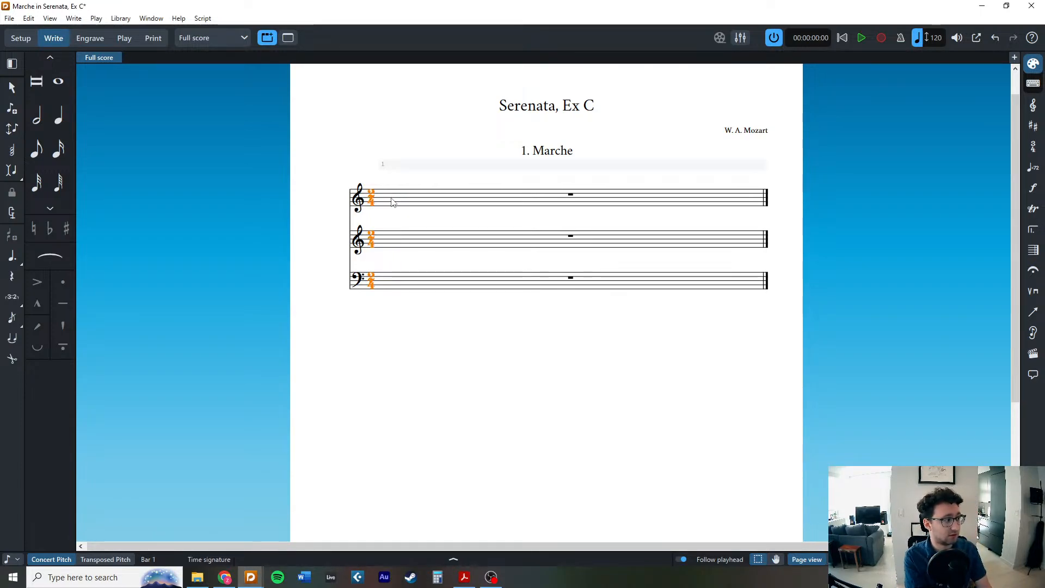
{"action": "key", "text": "Right"}
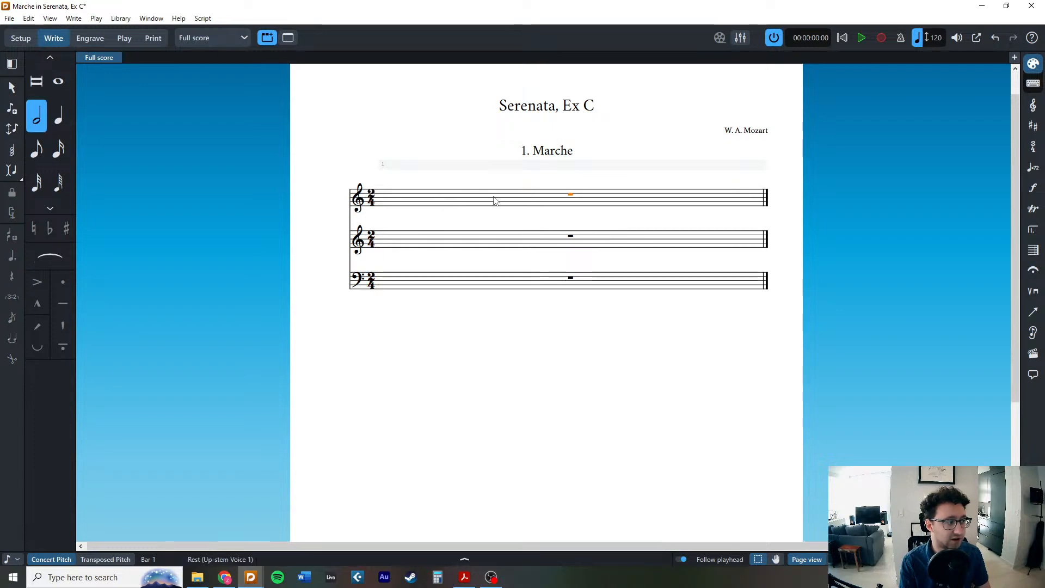
Consult the manuscript and add enough empty bars after bar 1 to extend the Marche onto a second page.
{"action": "key", "text": "alt+Tab"}
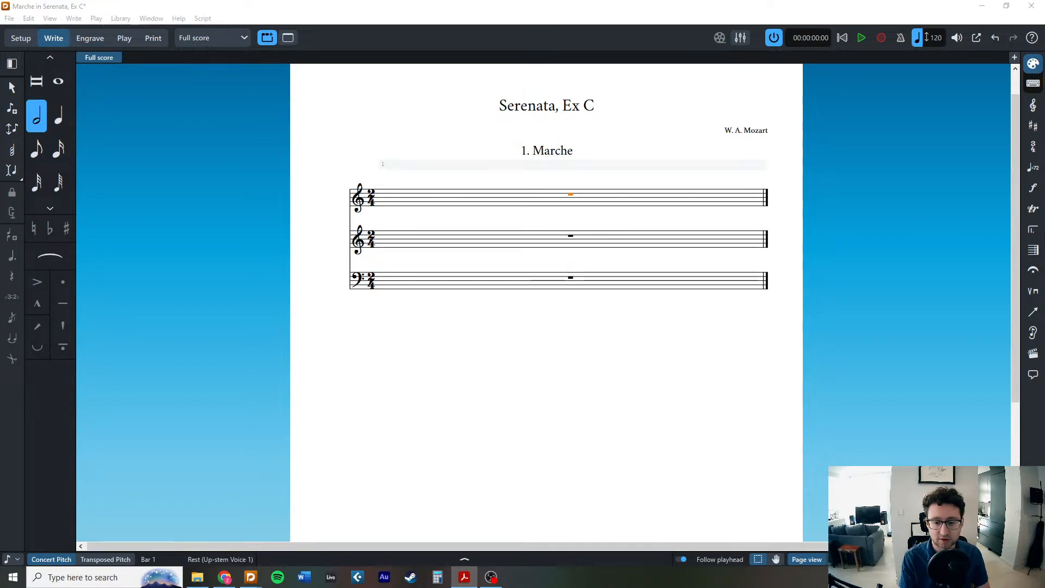
{"action": "left_click", "coordinate": [570, 218]}
{"action": "left_click", "coordinate": [579, 200]}
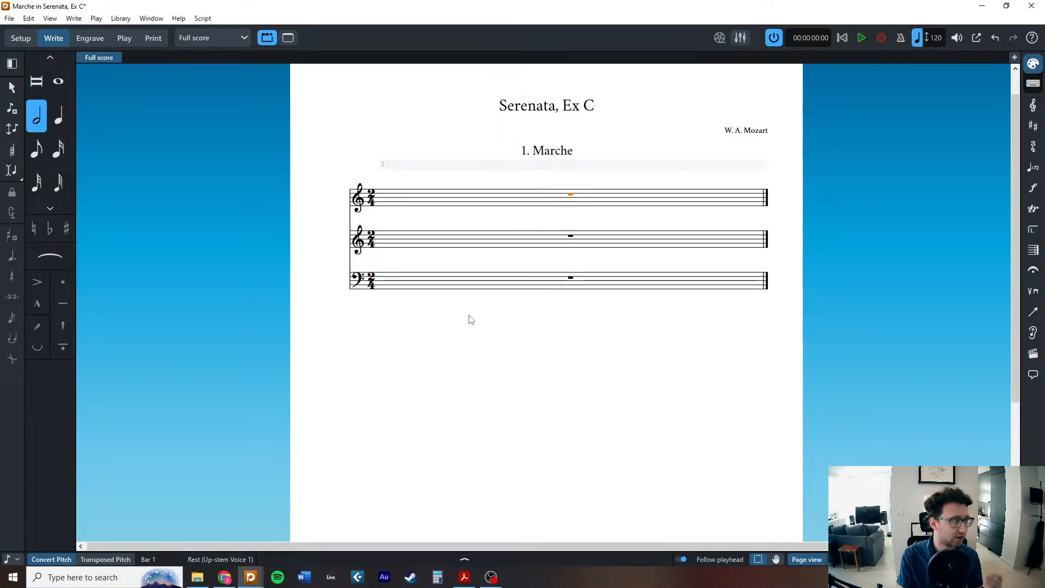
{"action": "key", "text": "Escape"}
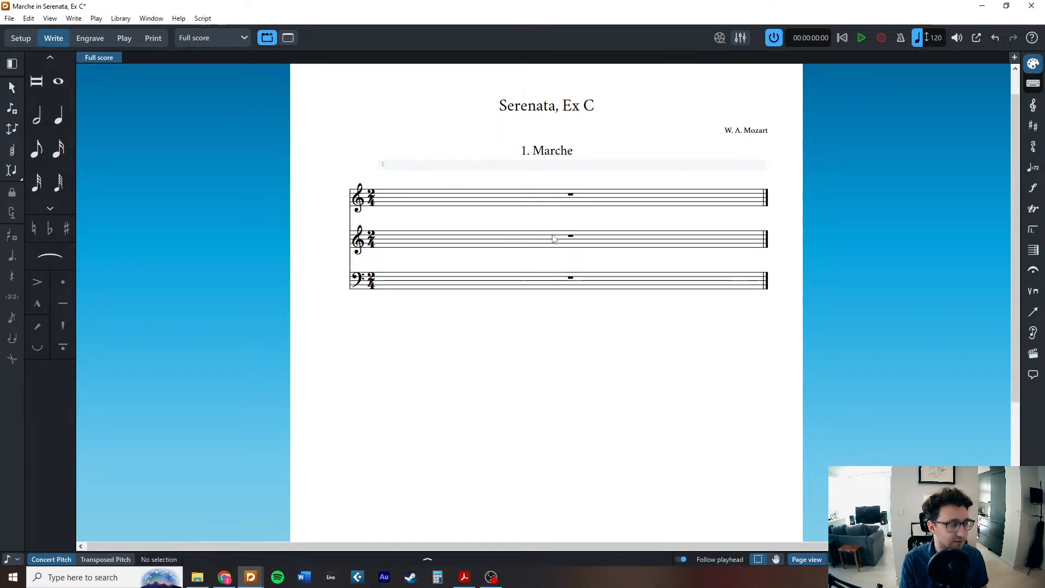
{"action": "left_click", "coordinate": [546, 202]}
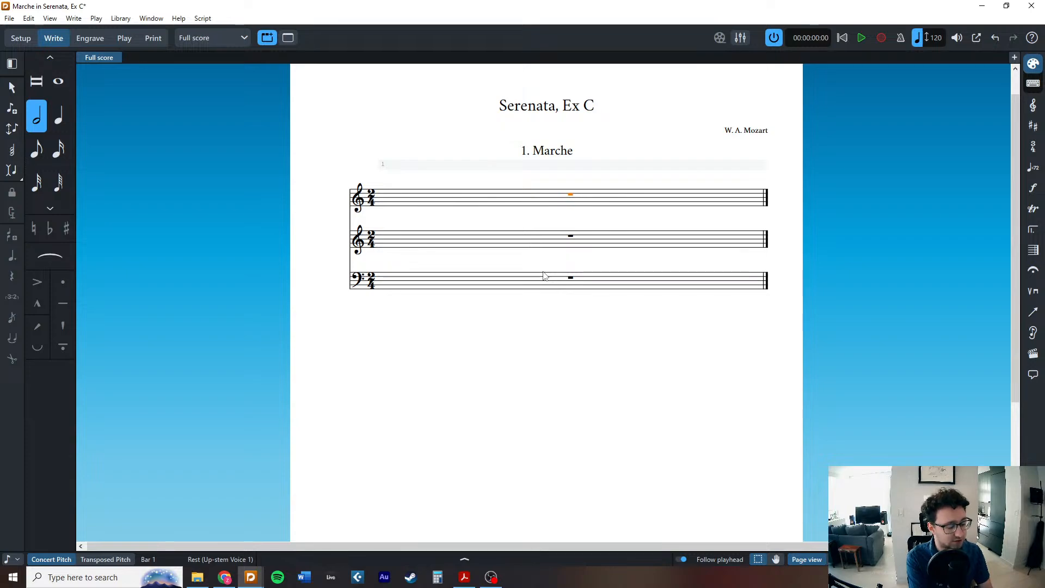
{"action": "key", "text": "shift+x"}
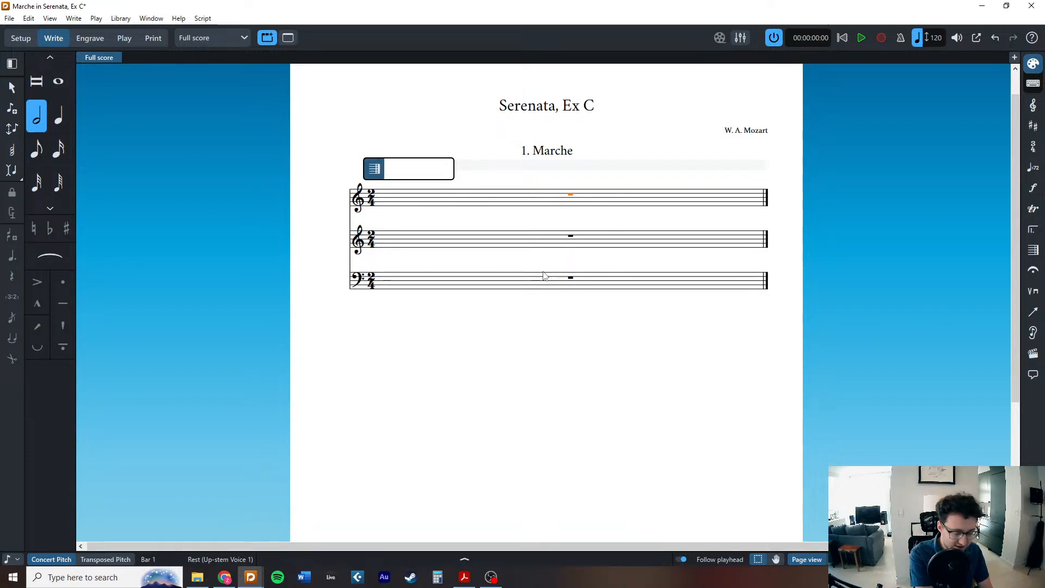
{"action": "key", "text": "Return"}
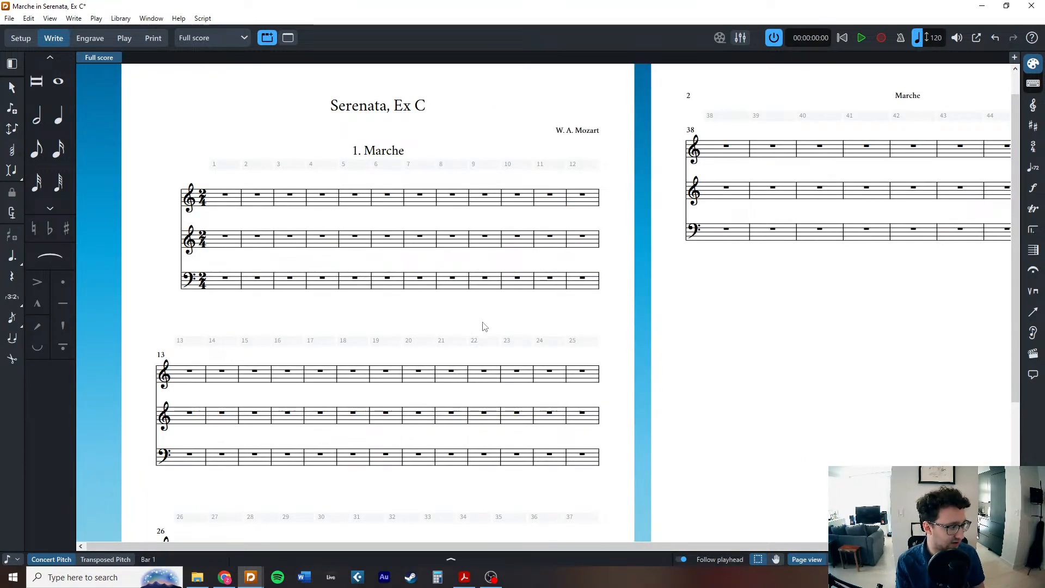
Enter a quarter-note B at the start of bar 5 in the violoncello staff.
{"action": "left_click", "coordinate": [354, 278]}
{"action": "key", "text": "Return"}
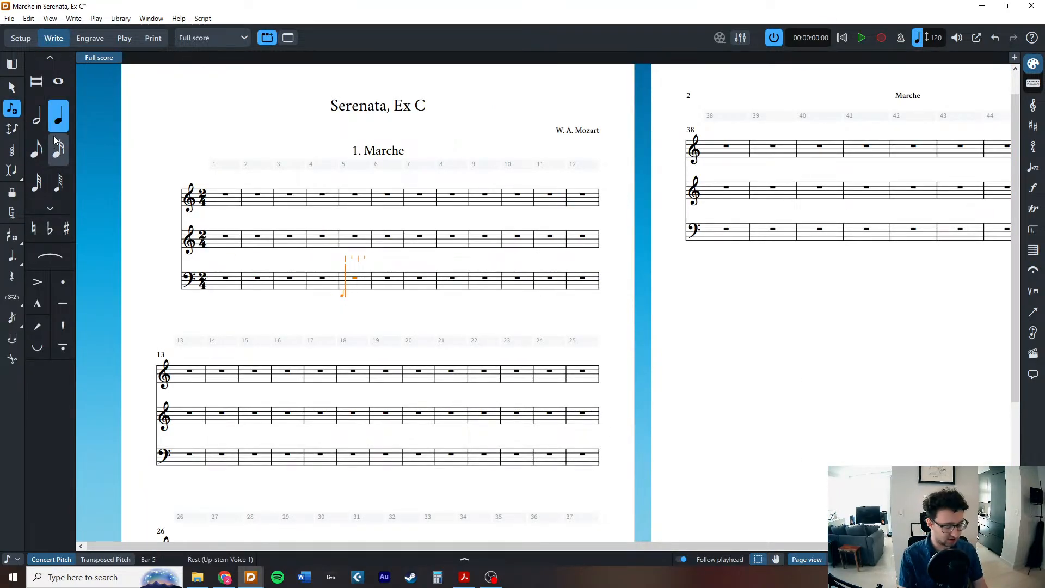
{"action": "key", "text": "b"}
{"action": "key", "text": "Escape"}
Trim the unused empty bars from the end of the flow, with the violoncello rest in bar 6 selected.
{"action": "left_click", "coordinate": [392, 280]}
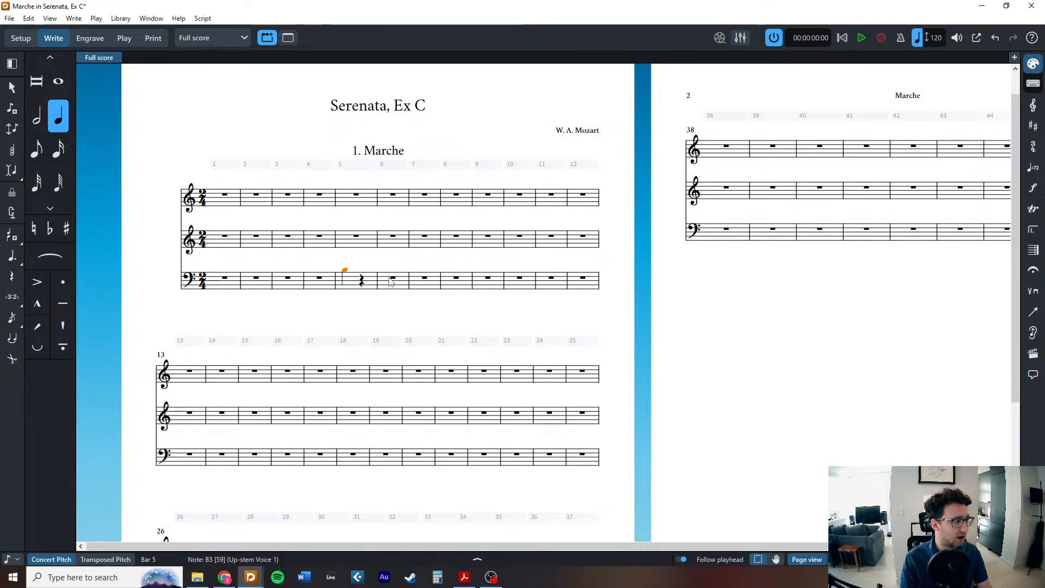
{"action": "key", "text": "6"}
{"action": "key", "text": "shift+x"}
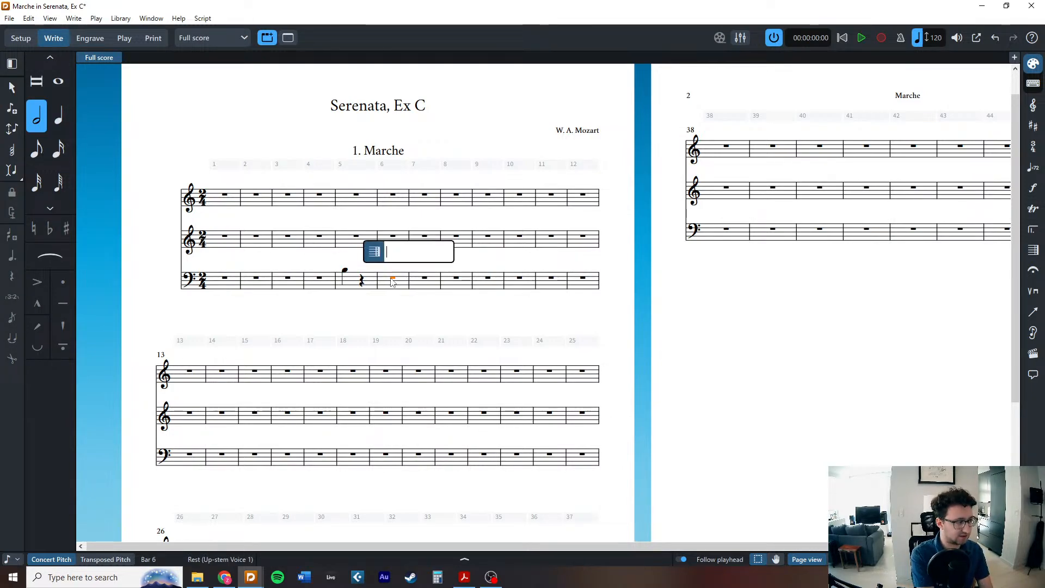
{"action": "type", "text": "trim"}
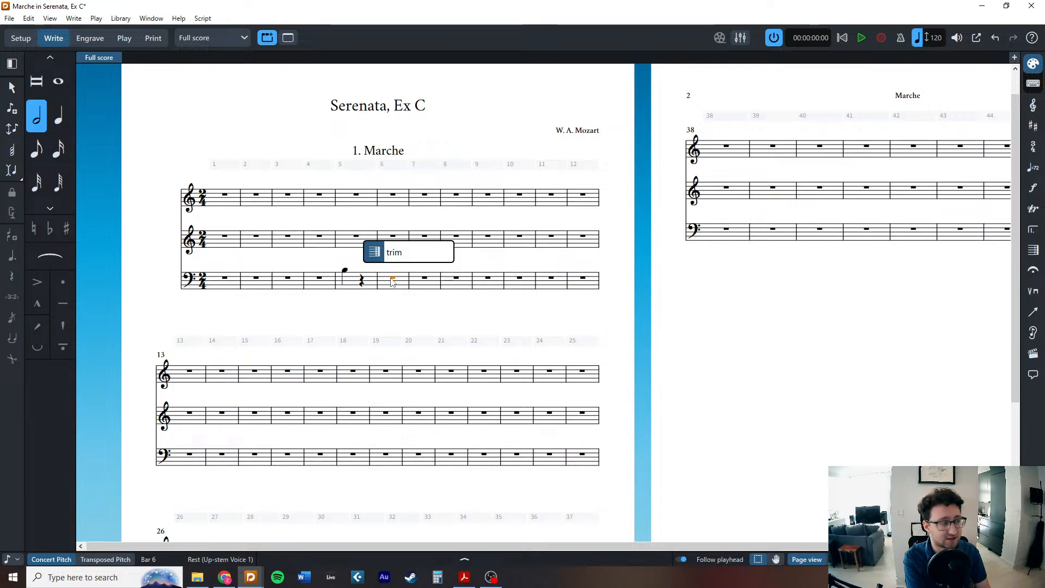
{"action": "key", "text": "Return"}
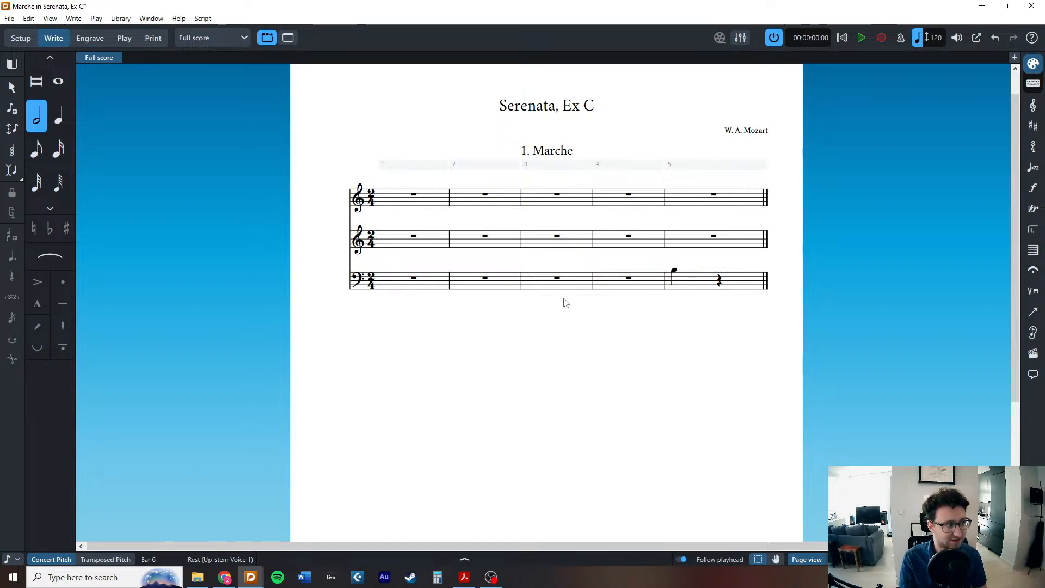
Undo the trim, remove the violoncello's test note from bar 5, and switch back to the manuscript.
{"action": "key", "text": "Escape"}
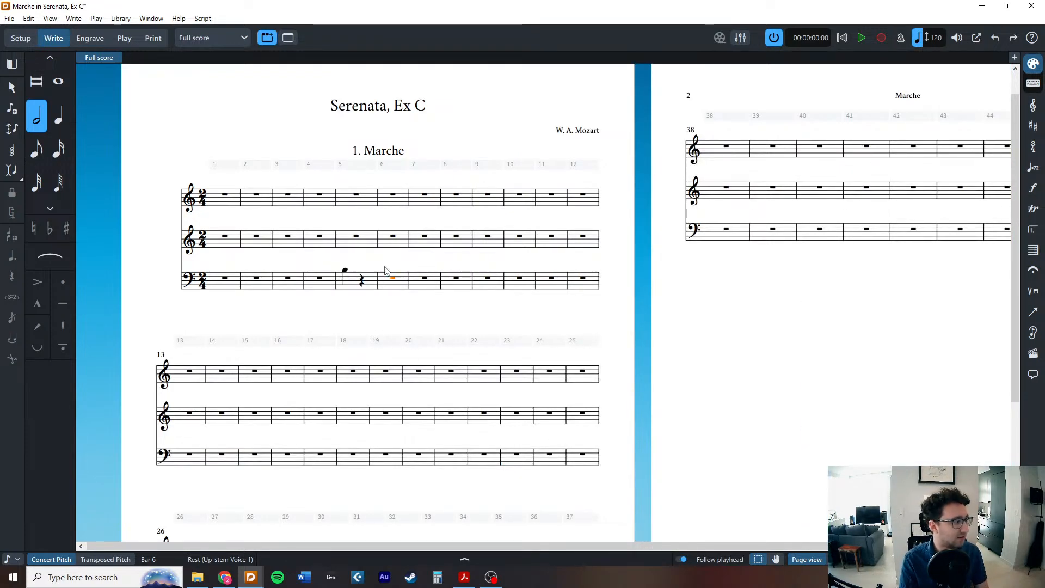
{"action": "key", "text": "Delete"}
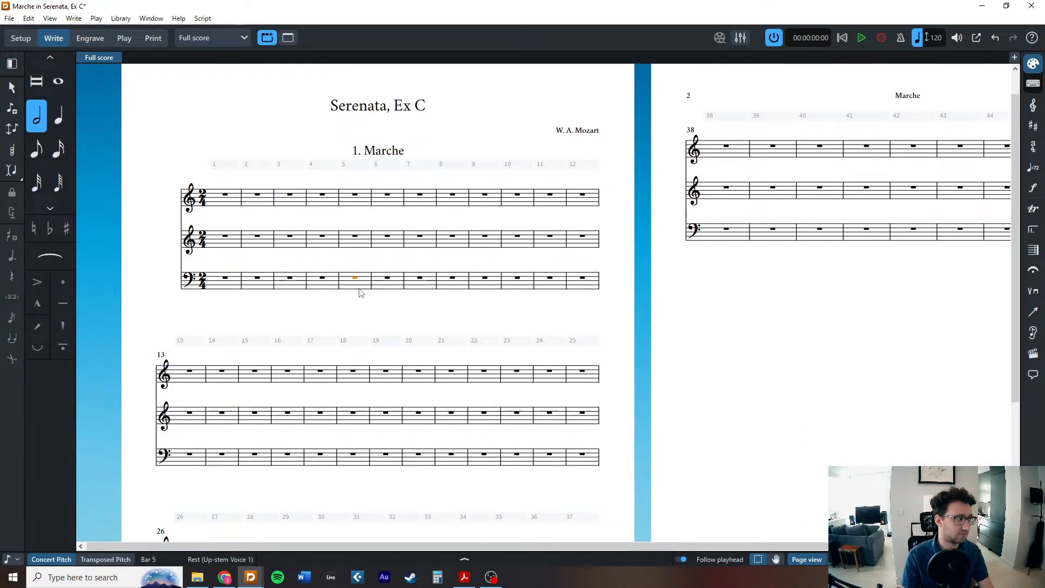
{"action": "key", "text": "alt+Tab"}
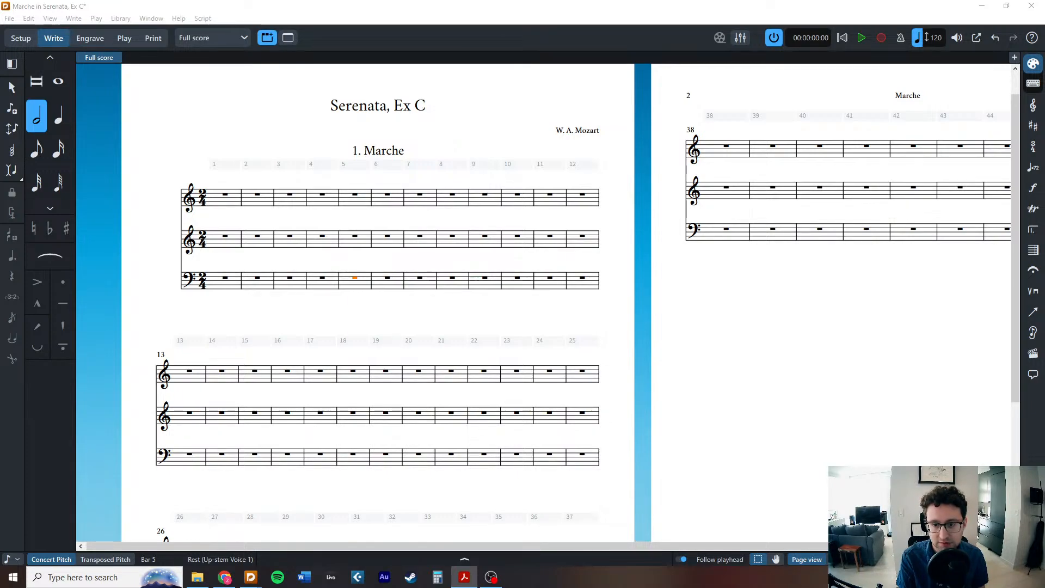
Enter a quarter-note C3 in bar 1 and a quarter-note B2 in bar 2 of the violoncello, each followed by a quarter rest.
{"action": "double_click", "coordinate": [213, 288]}
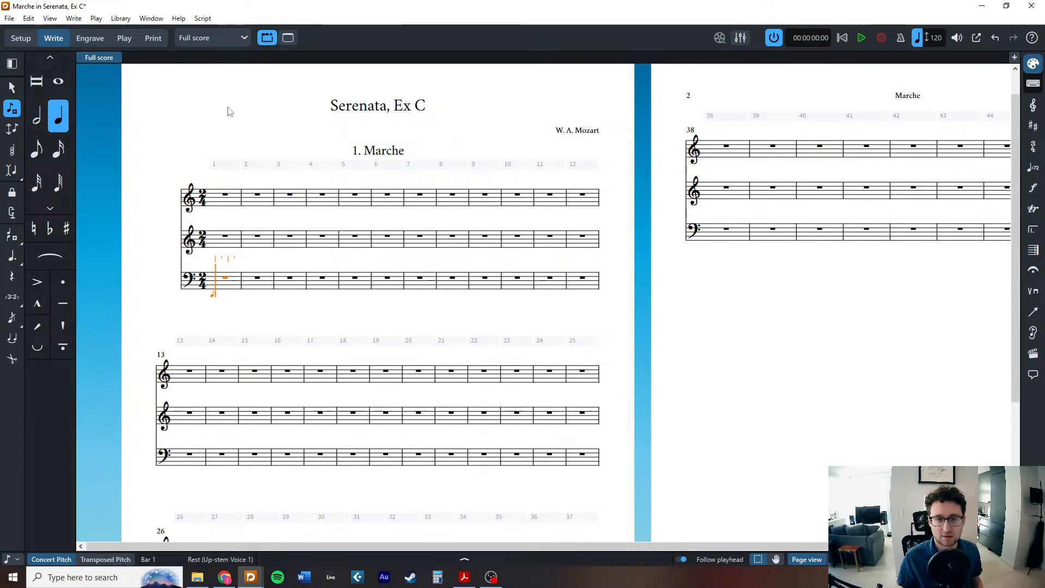
{"action": "key", "text": "c"}
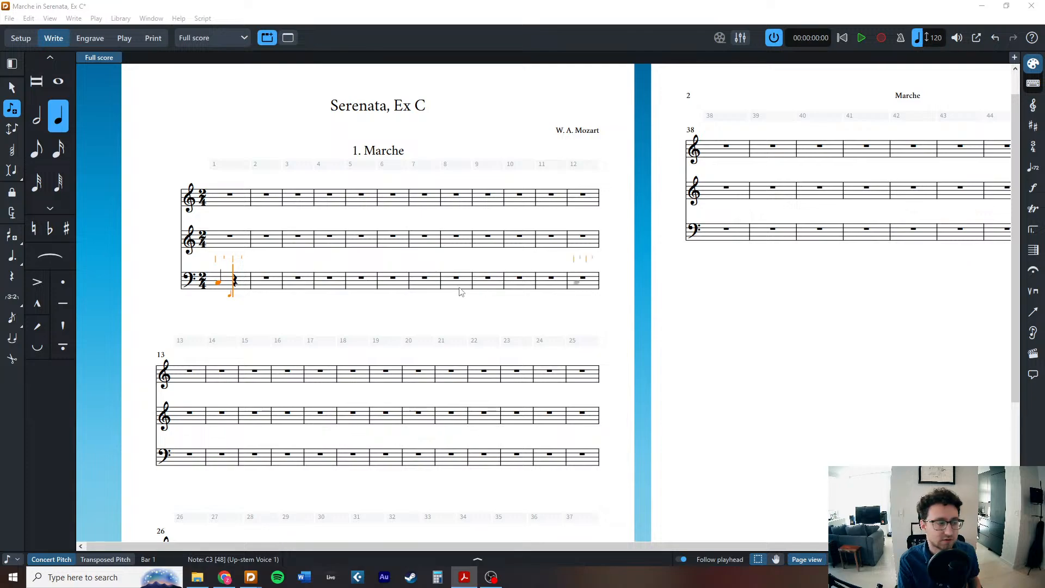
{"action": "right_click", "coordinate": [229, 265]}
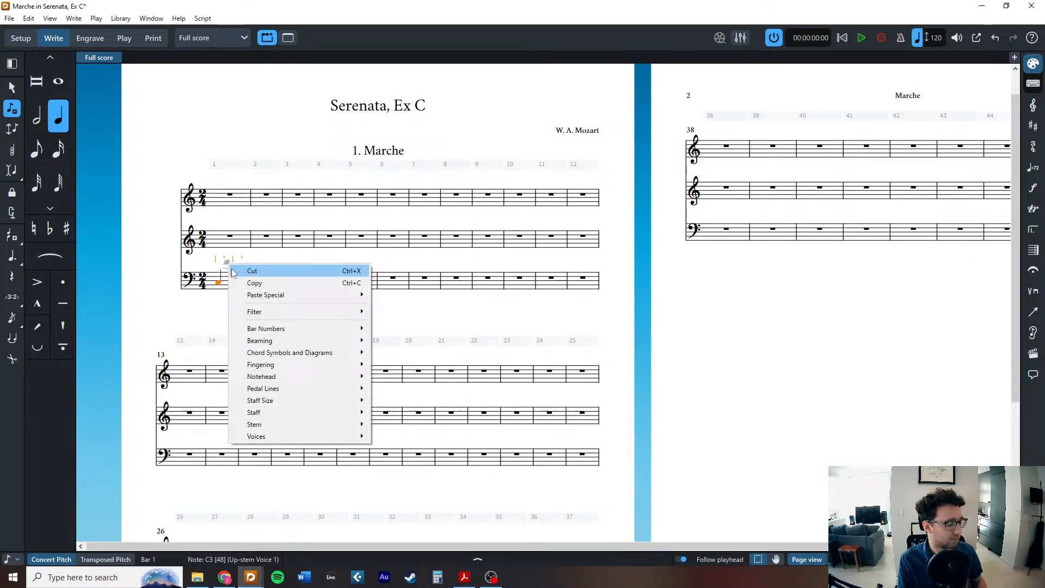
{"action": "key", "text": "Escape"}
{"action": "key", "text": "Escape"}
{"action": "double_click", "coordinate": [218, 283]}
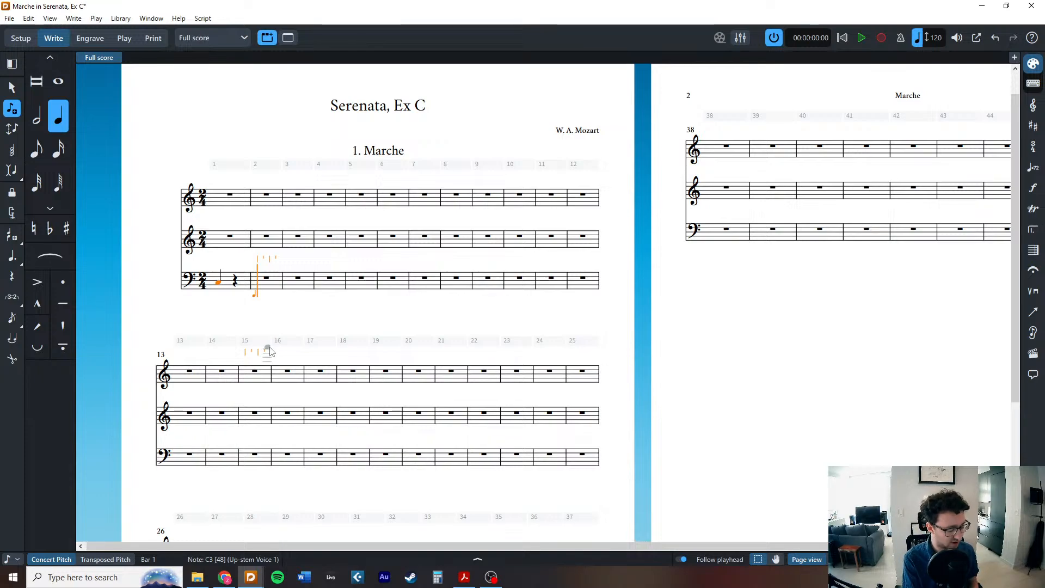
{"action": "key", "text": "b"}
{"action": "key", "text": "space"}
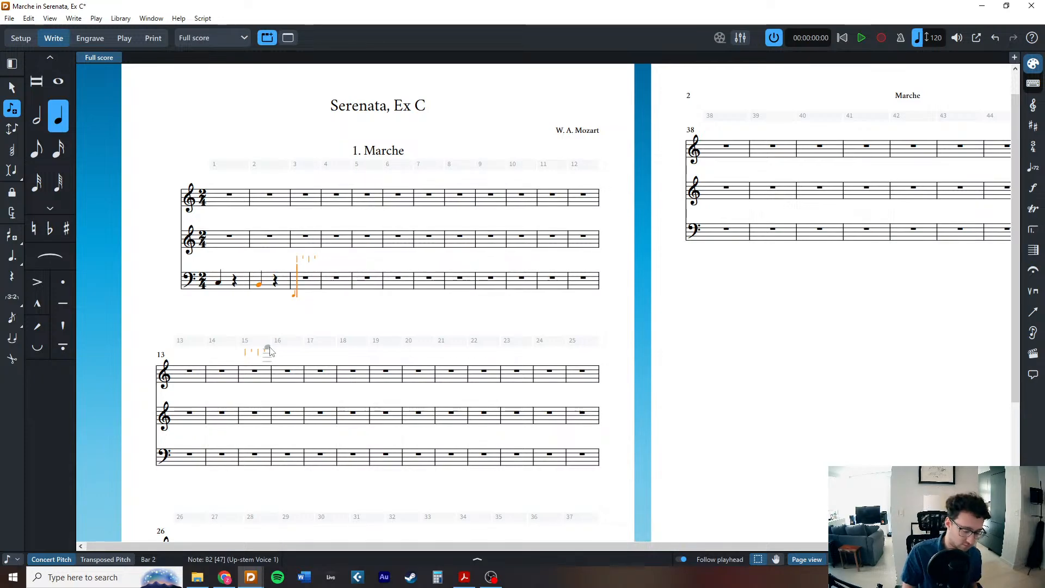
Fill violoncello bar 3 with eighth notes: C3 followed by three C4s.
{"action": "key", "text": "5"}
{"action": "key", "text": "c"}
{"action": "key", "text": "shift+alt+c"}
{"action": "key", "text": "c"}
{"action": "key", "text": "c"}
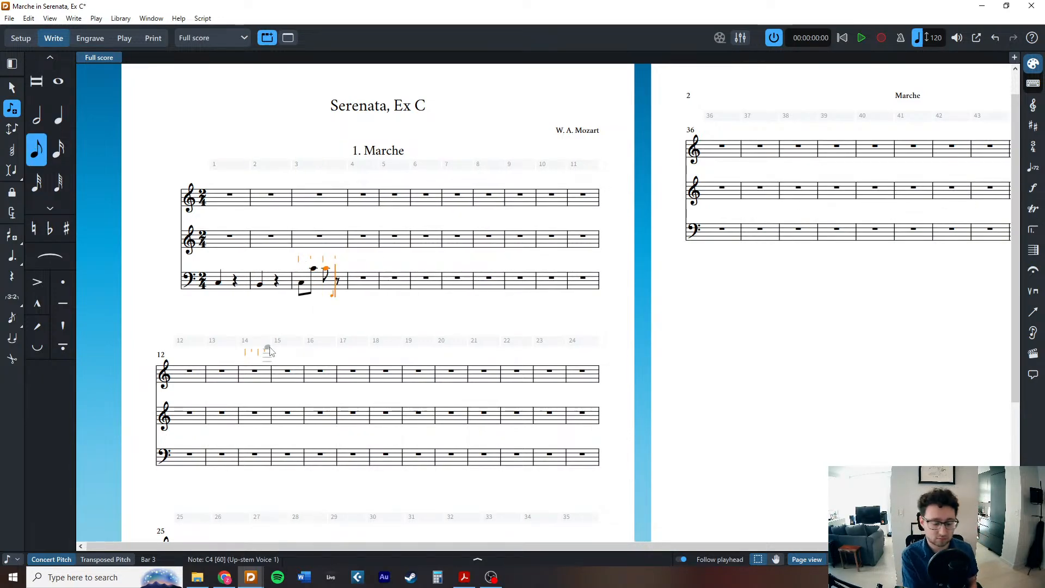
Fill violoncello bar 4 with sixteenth notes C3, C4, B3, C4 and a quarter-note C3.
{"action": "key", "text": "4"}
{"action": "key", "text": "c"}
{"action": "key", "text": "shift+alt+c"}
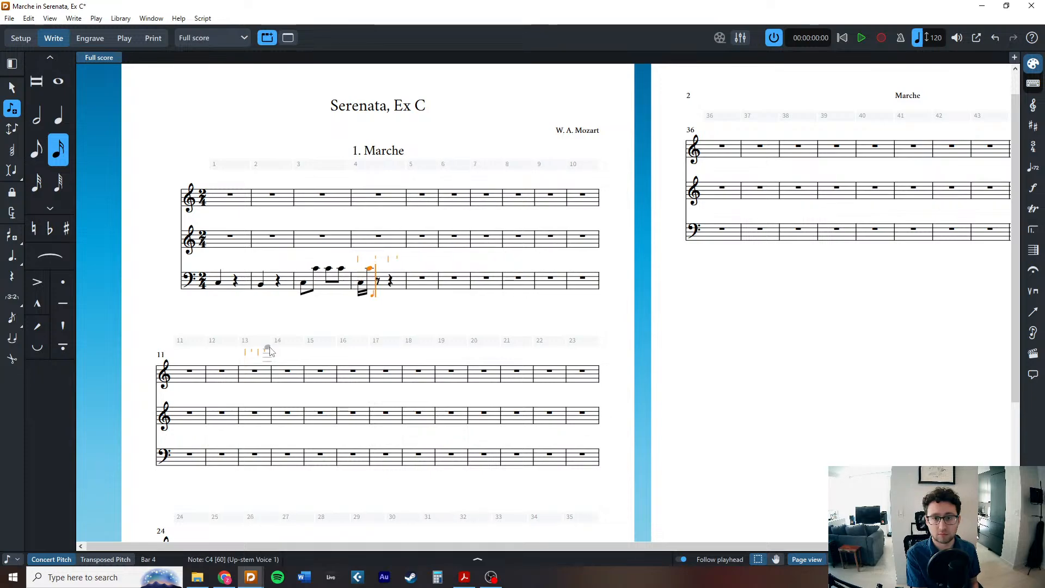
{"action": "key", "text": "c"}
{"action": "key", "text": "c"}
{"action": "key", "text": "5"}
{"action": "key", "text": "6"}
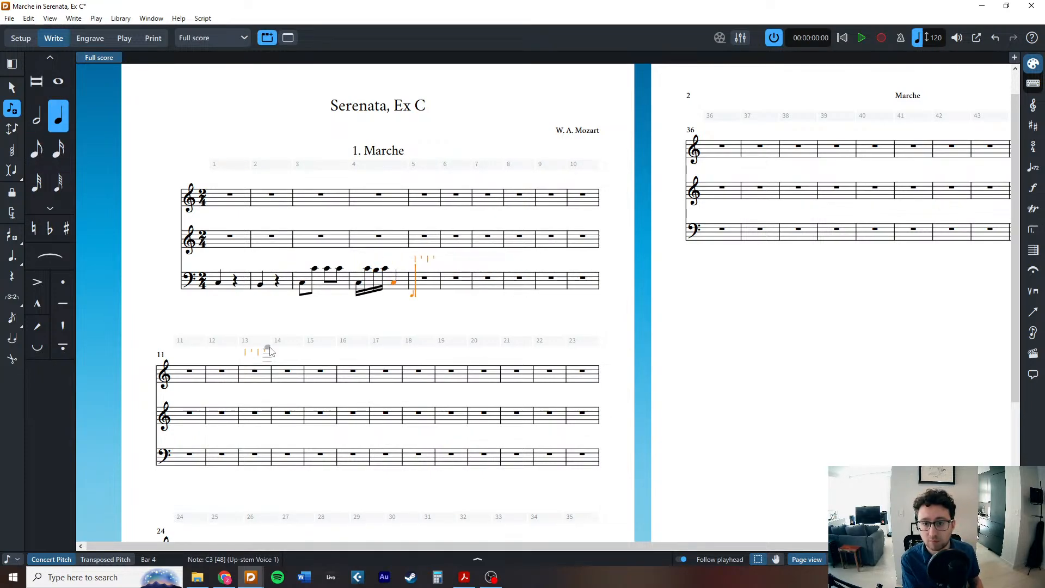
Enter violoncello quarter notes D and B in bar 5, C and E in bar 6, and F at the start of bar 7.
{"action": "key", "text": "d"}
{"action": "key", "text": "c"}
{"action": "key", "text": "d"}
{"action": "key", "text": "e"}
{"action": "key", "text": "f"}
Complete violoncello bar 7 with eighth notes F and F-sharp, and fill bar 8 with eighths G3 and G2 and a quarter-note G2.
{"action": "key", "text": "5"}
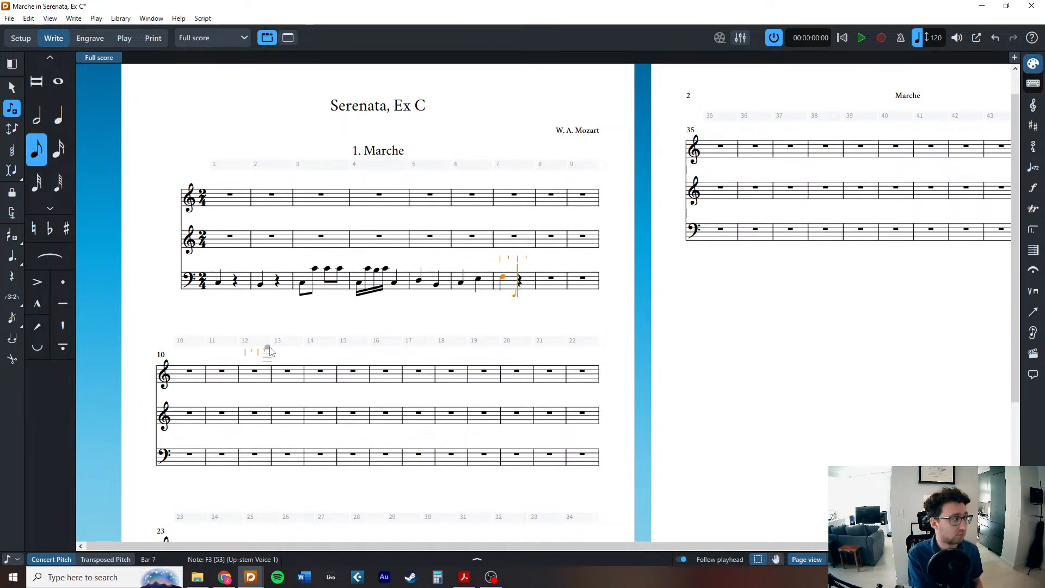
{"action": "key", "text": "f"}
{"action": "key", "text": "g"}
{"action": "key", "text": "minus"}
{"action": "key", "text": "g"}
{"action": "key", "text": "ctrl+alt+g"}
{"action": "key", "text": "6"}
{"action": "key", "text": "g"}
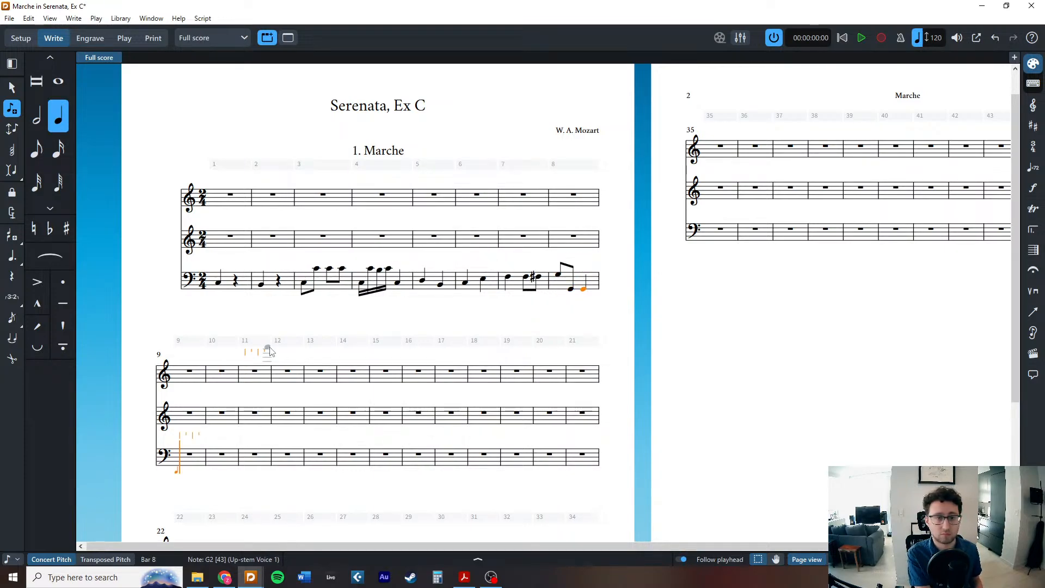
Examine the measures following bar 8 in the violoncello manuscript at close range, and return to the score.
{"action": "key", "text": "5"}
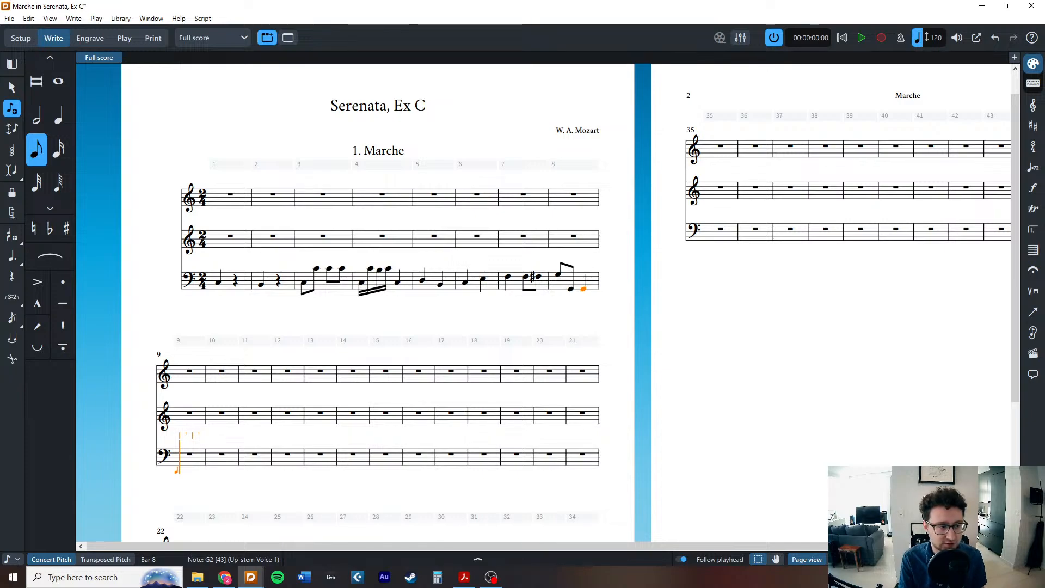
{"action": "key", "text": "alt+Tab"}
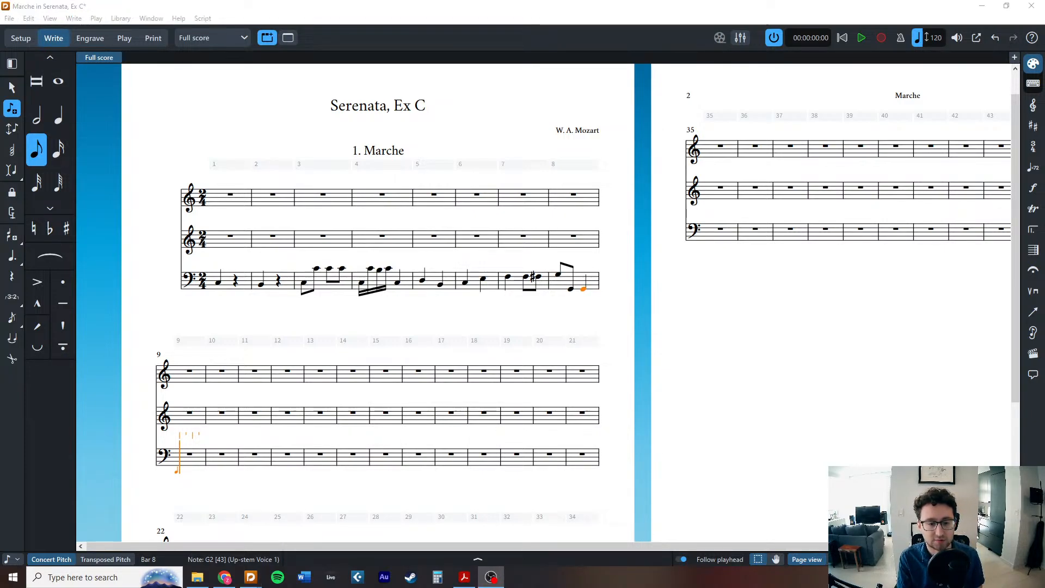
{"action": "key", "text": "alt+Tab"}
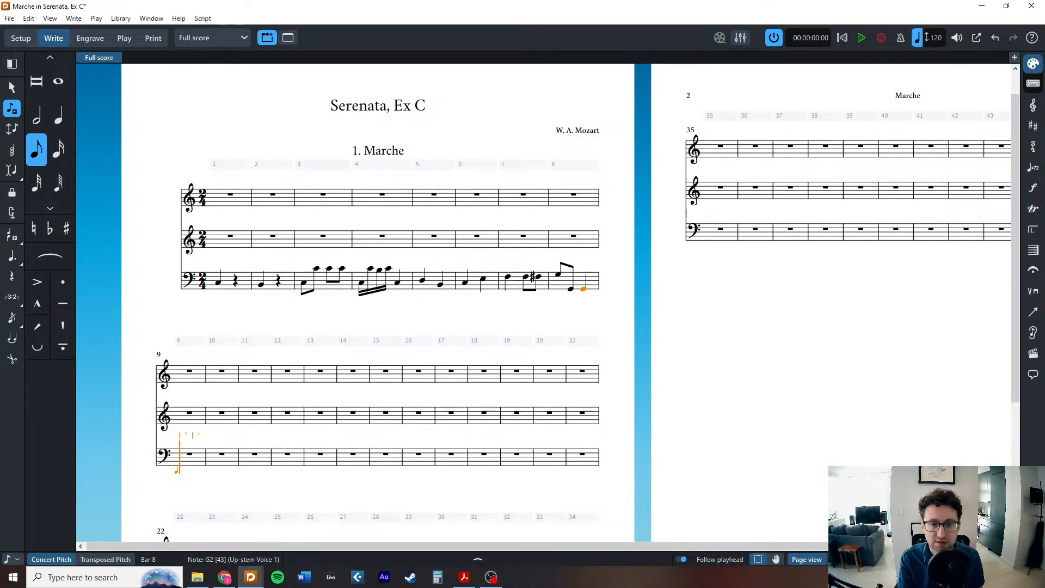
{"action": "left_click_drag", "start_coordinate": [1044, 144], "coordinate": [709, 122]}
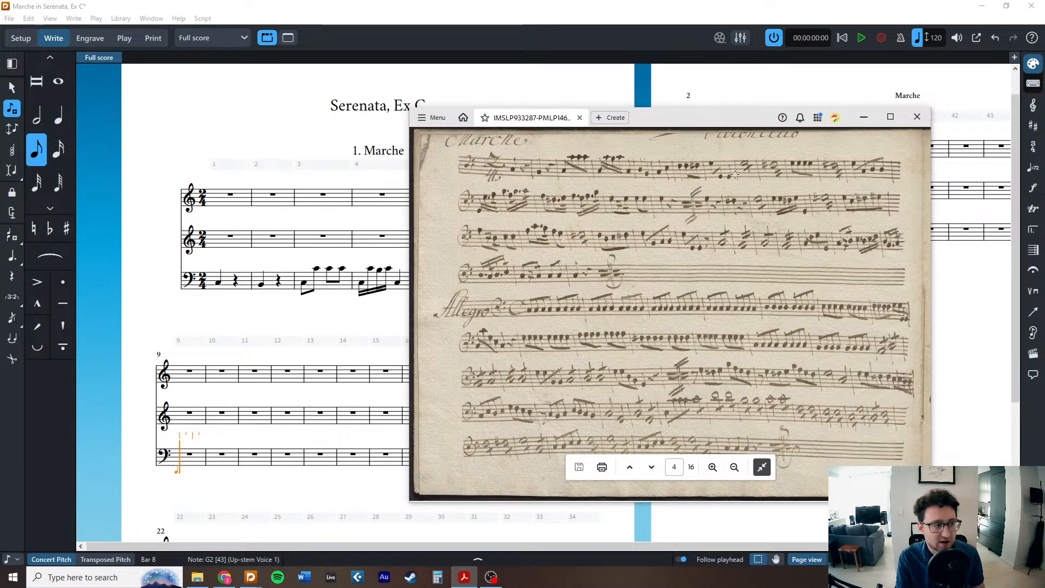
{"action": "scroll", "coordinate": [749, 158], "scroll_direction": "up", "scroll_amount": 4}
{"action": "scroll", "coordinate": [749, 158], "scroll_direction": "up", "scroll_amount": 2}
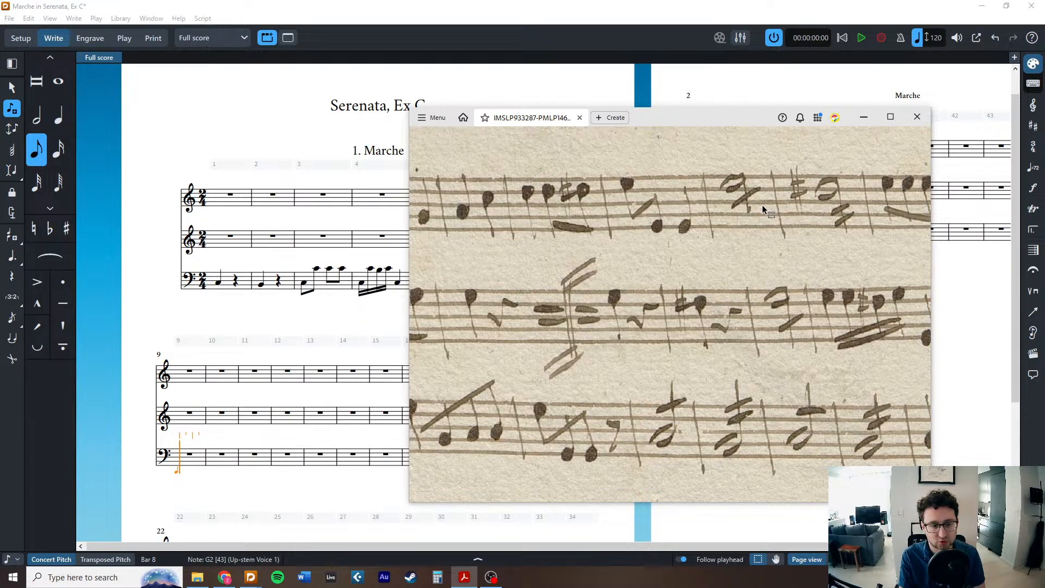
{"action": "left_click_drag", "start_coordinate": [714, 119], "coordinate": [1044, 119]}
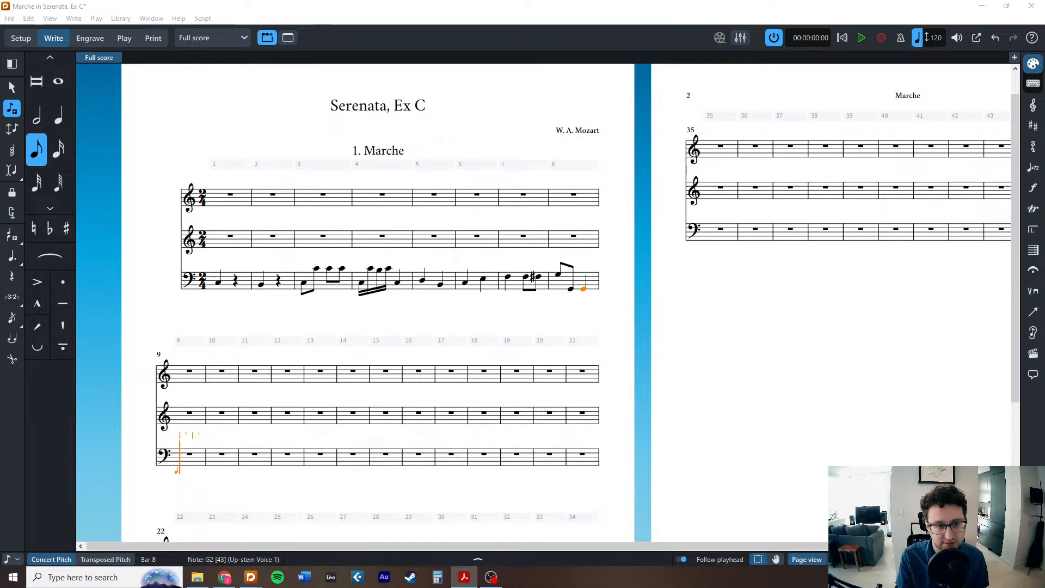
{"action": "right_click", "coordinate": [524, 313]}
{"action": "key", "text": "Escape"}
{"action": "key", "text": "Escape"}
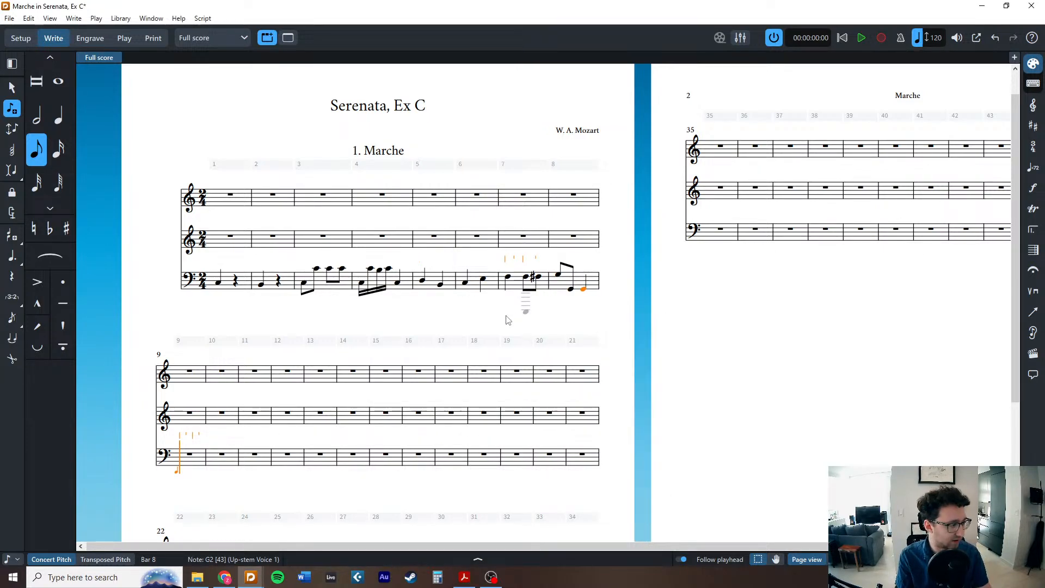
Restart note input at bar 9 of the violoncello and fill the bar with four eighth-note G3s.
{"action": "key", "text": "6"}
{"action": "double_click", "coordinate": [175, 456]}
{"action": "left_click", "coordinate": [37, 150]}
{"action": "key", "text": "g"}
{"action": "key", "text": "g"}
{"action": "key", "text": "g"}
{"action": "key", "text": "g"}
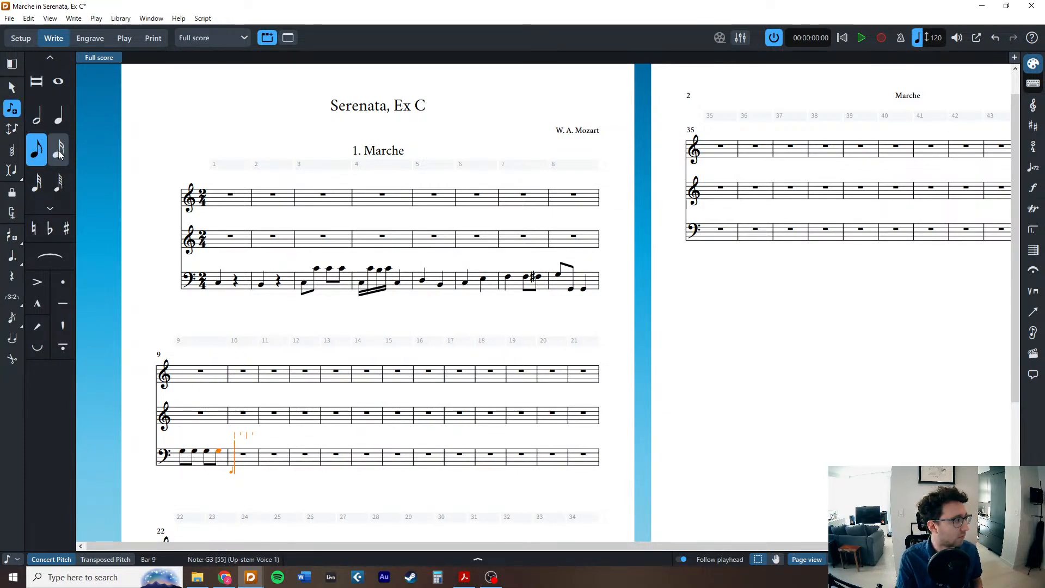
Fill violoncello bar 10 with eight sixteenth-note F-sharp 3s.
{"action": "left_click", "coordinate": [59, 153]}
{"action": "key", "text": "equal"}
{"action": "key", "text": "f"}
{"action": "key", "text": "f"}
{"action": "key", "text": "f"}
{"action": "key", "text": "f"}
{"action": "key", "text": "f"}
{"action": "key", "text": "f"}
{"action": "key", "text": "f"}
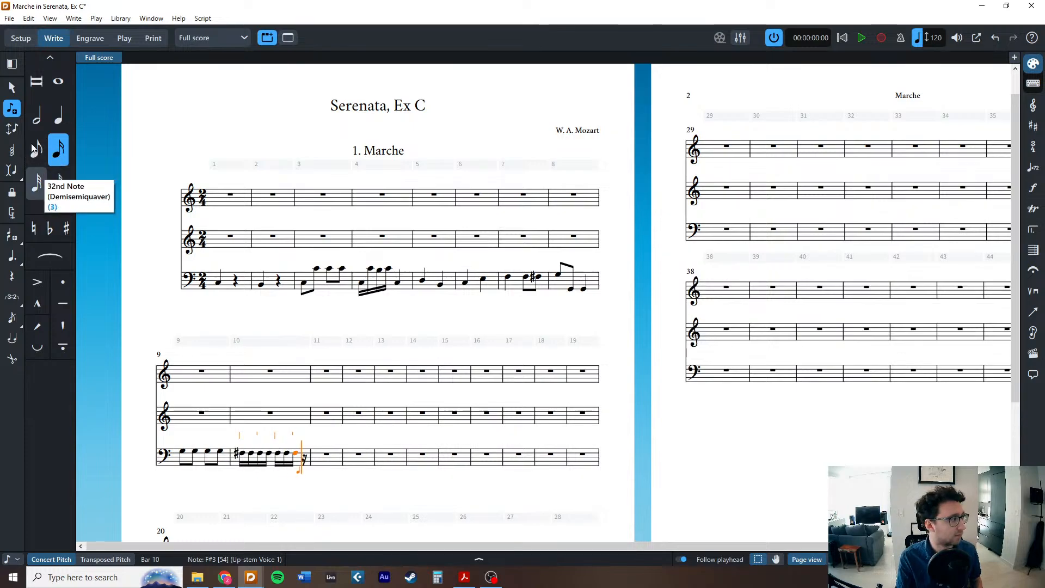
{"action": "key", "text": "f"}
Fill violoncello bar 11 with four eighth-note G3s.
{"action": "left_click", "coordinate": [36, 149]}
{"action": "key", "text": "g"}
{"action": "key", "text": "g"}
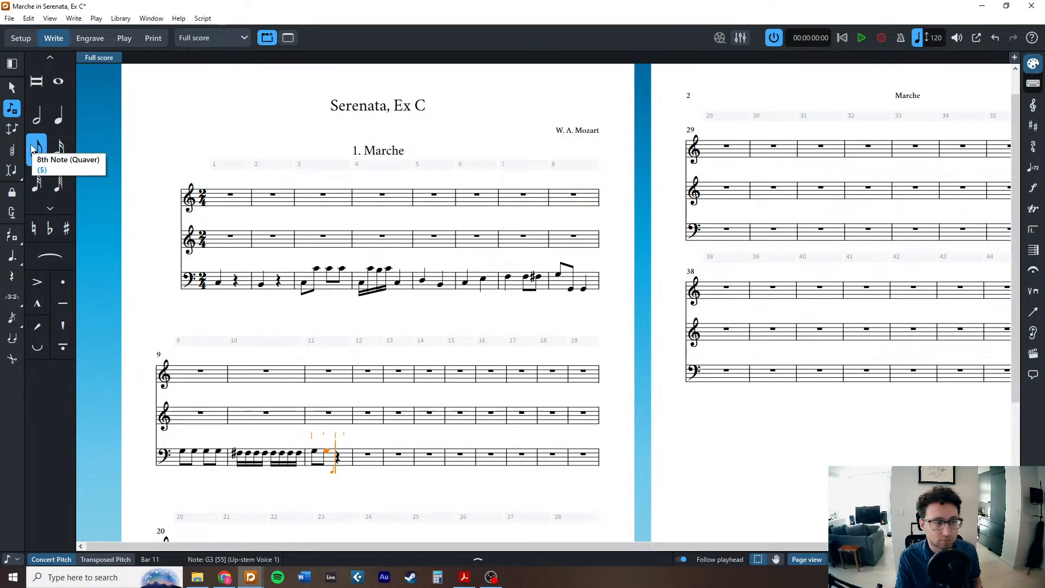
{"action": "key", "text": "g"}
{"action": "key", "text": "g"}
Fill violoncello bar 12 with eight sixteenth-note F-sharps.
{"action": "left_click", "coordinate": [59, 147]}
{"action": "key", "text": "f"}
{"action": "key", "text": "f"}
{"action": "key", "text": "f"}
{"action": "key", "text": "f"}
{"action": "key", "text": "f"}
{"action": "key", "text": "f"}
{"action": "key", "text": "f"}
{"action": "key", "text": "f"}
Enter violoncello eighth notes G, C, D, D in bar 13 and an eighth-note G2 at the start of bar 14.
{"action": "left_click", "coordinate": [40, 155]}
{"action": "key", "text": "g"}
{"action": "key", "text": "c"}
{"action": "key", "text": "e"}
{"action": "key", "text": "c"}
{"action": "key", "text": "g"}
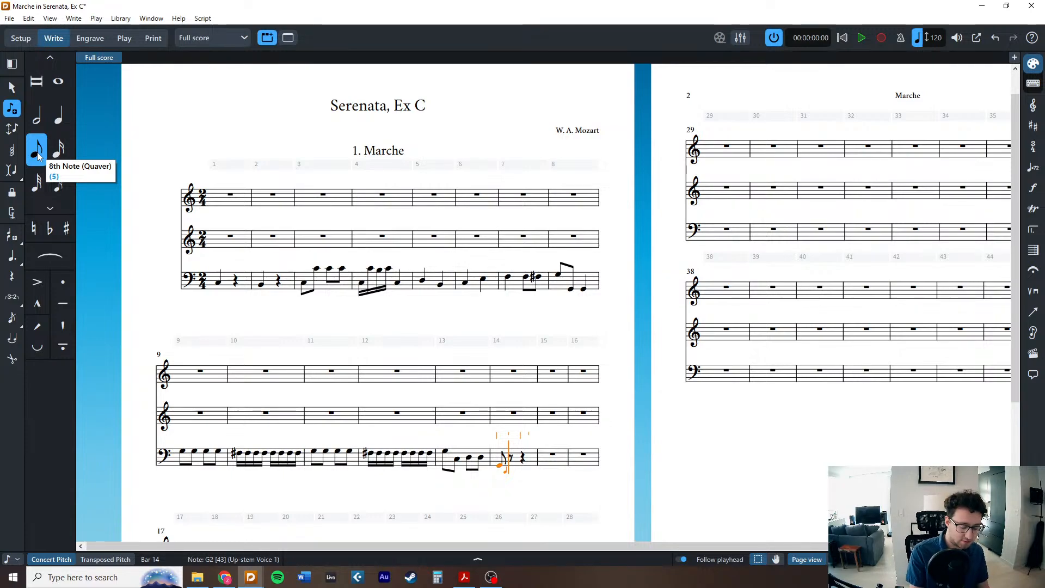
{"action": "key", "text": "4"}
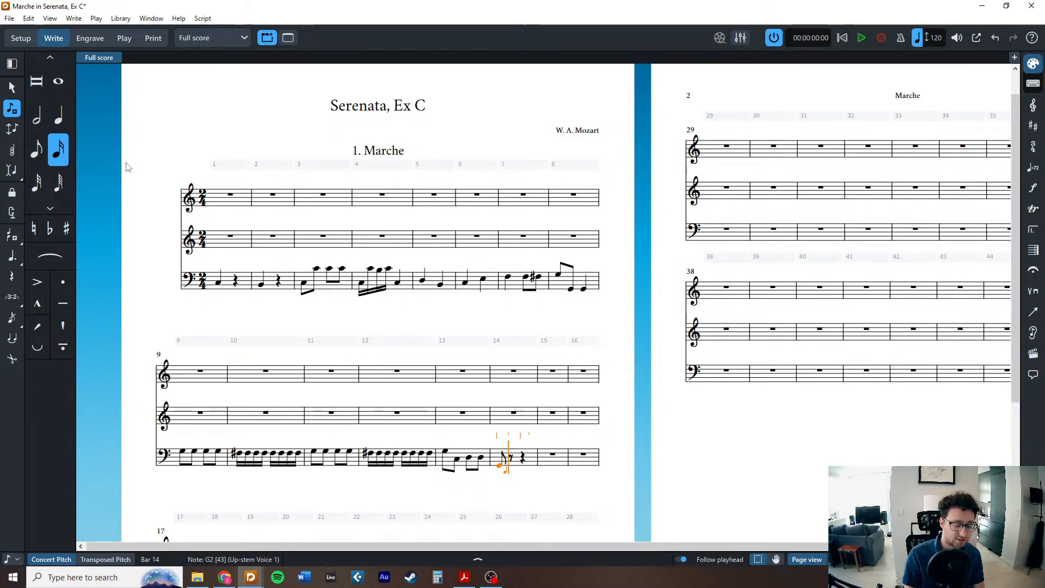
{"action": "key", "text": "6"}
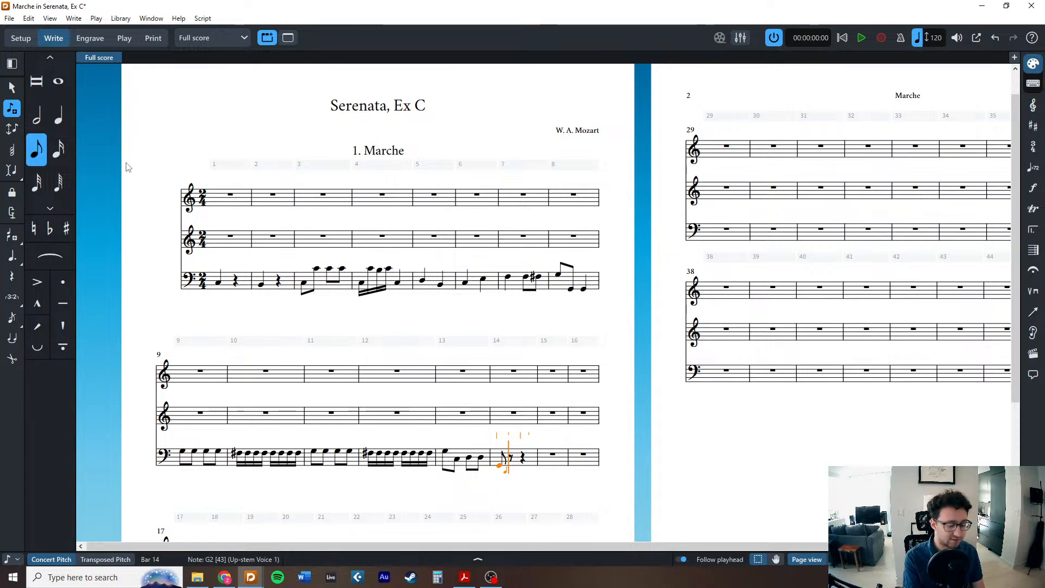
{"action": "key", "text": "7"}
{"action": "key", "text": "8"}
{"action": "key", "text": "9"}
{"action": "key", "text": "6"}
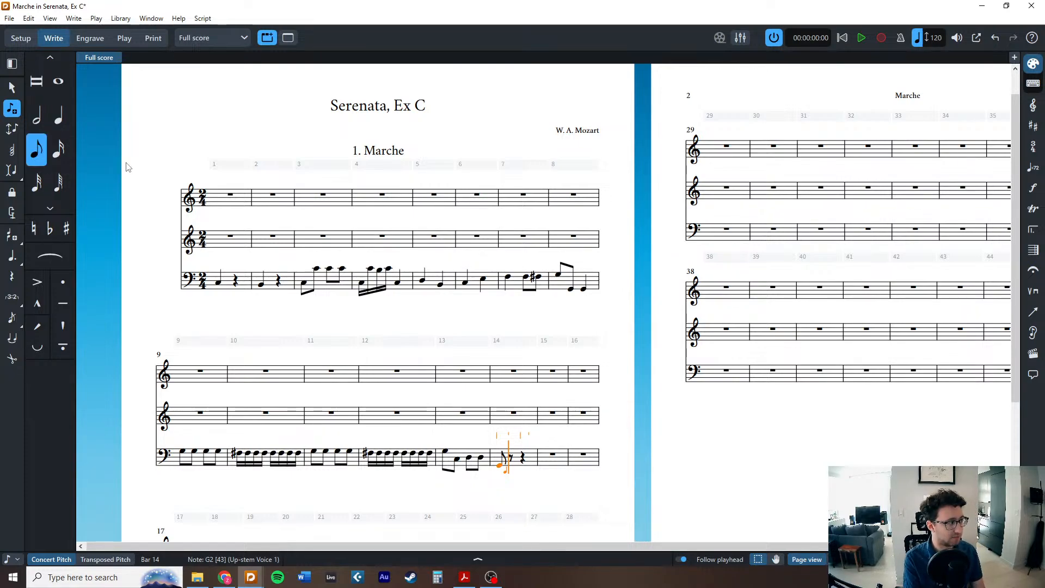
{"action": "key", "text": "4"}
{"action": "key", "text": "3"}
{"action": "key", "text": "2"}
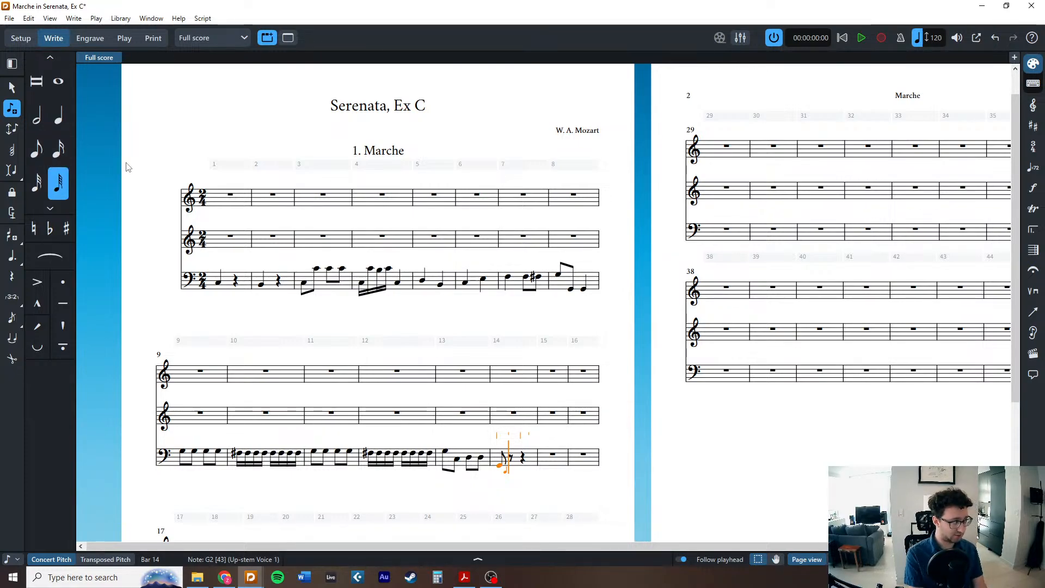
{"action": "key", "text": "6"}
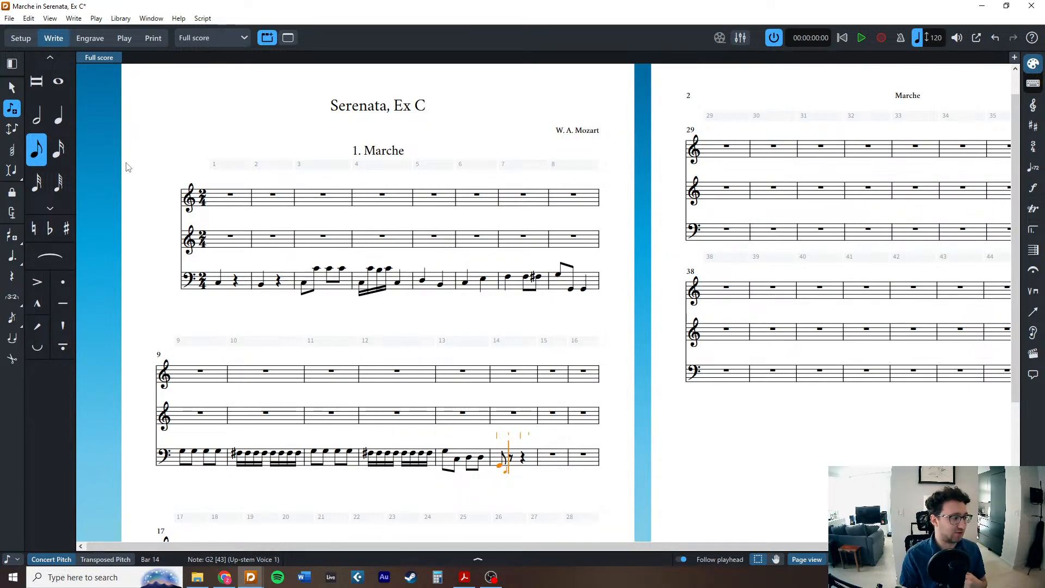
Continue violoncello bar 14 with a dotted sixteenth-note G3 and a thirty-second-note A3.
{"action": "key", "text": "4"}
{"action": "key", "text": "period"}
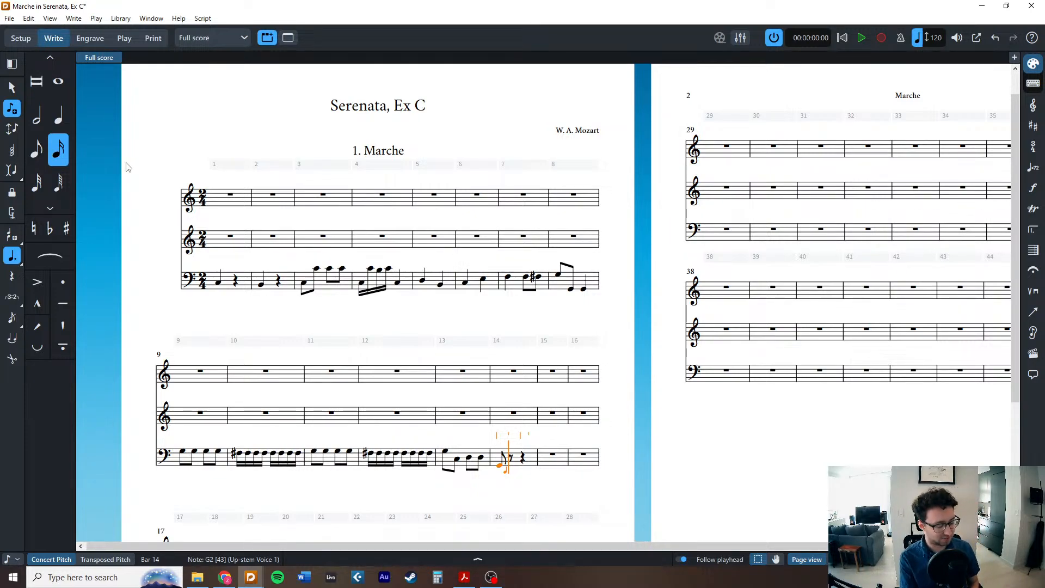
{"action": "key", "text": "period"}
{"action": "key", "text": "period"}
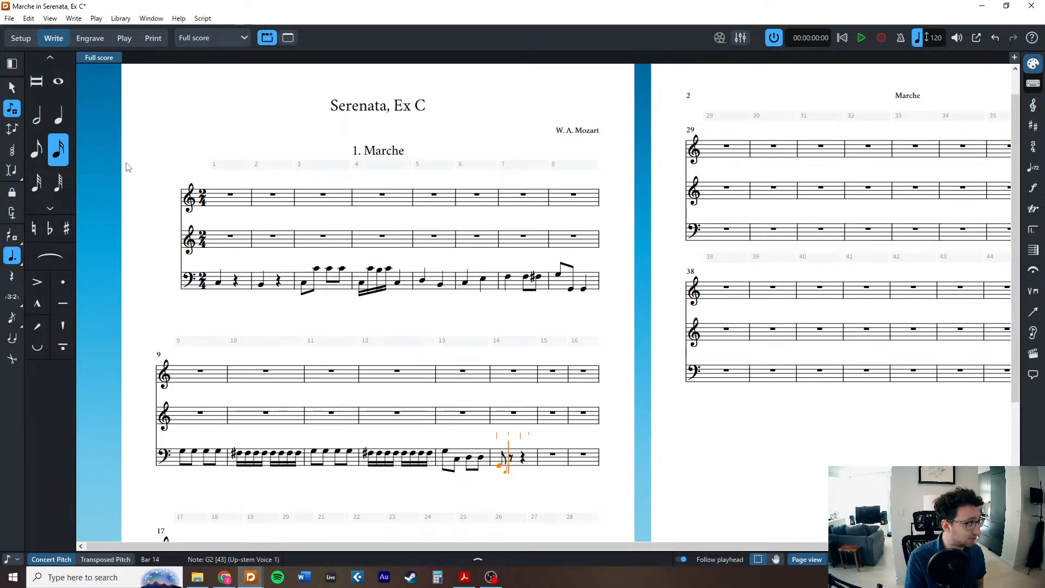
{"action": "key", "text": "shift+alt+g"}
{"action": "key", "text": "3"}
{"action": "key", "text": "a"}
Complete violoncello bar 14 with two dotted-sixteenth and thirty-second pairs: B3 to A3, and B3 to C4.
{"action": "key", "text": "4"}
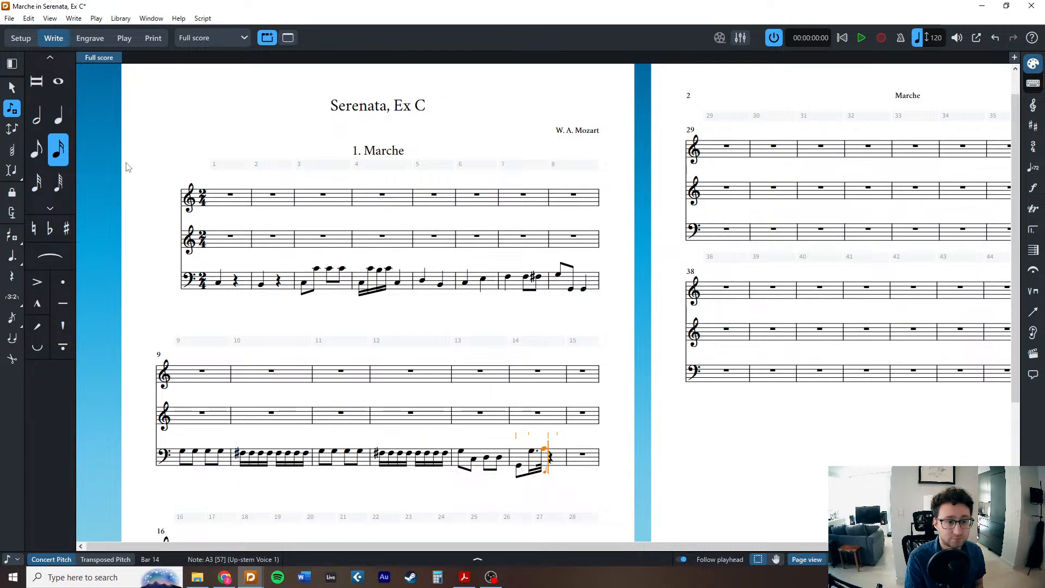
{"action": "key", "text": "3"}
{"action": "key", "text": "b"}
{"action": "key", "text": "a"}
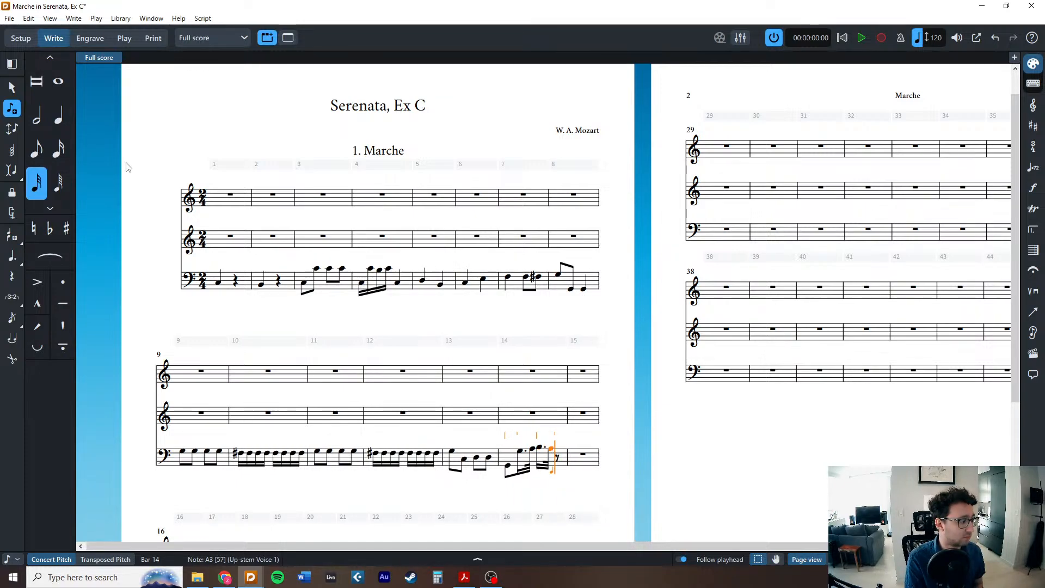
{"action": "key", "text": "4"}
{"action": "key", "text": "3"}
{"action": "key", "text": "4"}
{"action": "key", "text": "period"}
{"action": "key", "text": "b"}
{"action": "key", "text": "3"}
{"action": "key", "text": "c"}
Begin violoncello bar 15 with an eighth-note A3, a dotted sixteenth F-sharp and a thirty-second G.
{"action": "key", "text": "4"}
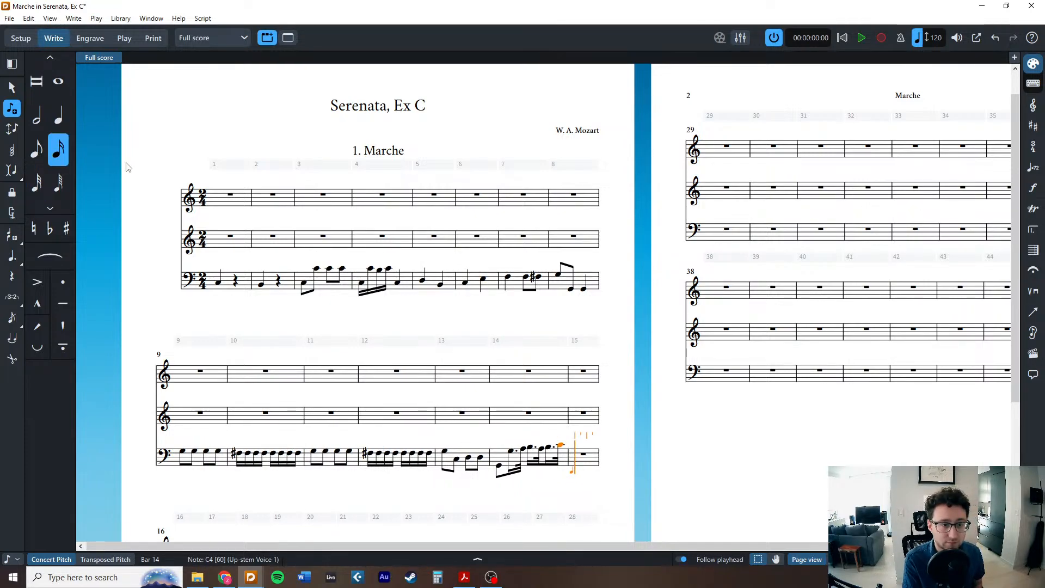
{"action": "key", "text": "8"}
{"action": "key", "text": "5"}
{"action": "key", "text": "a"}
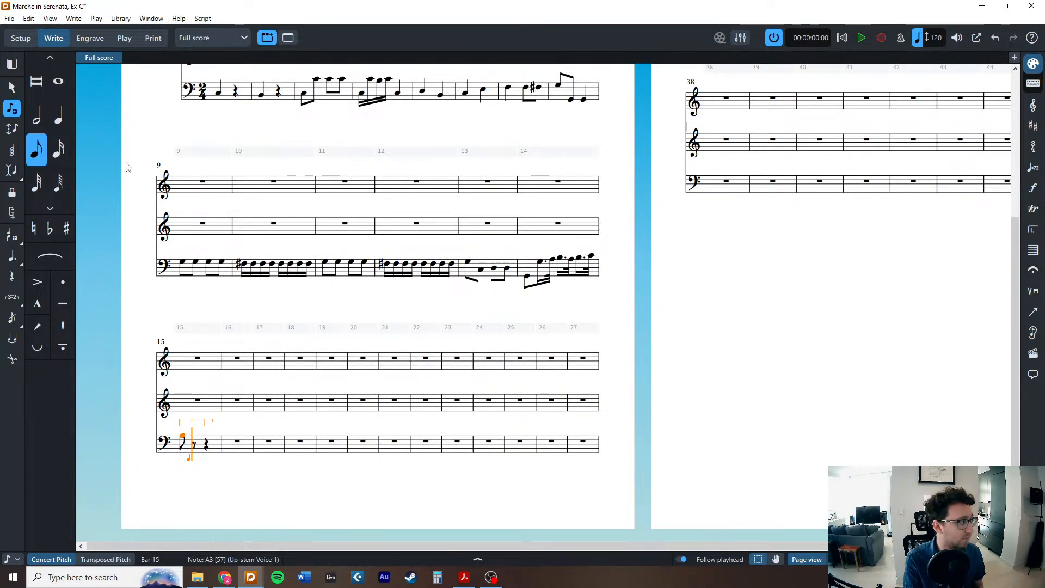
{"action": "key", "text": "3"}
{"action": "key", "text": "4"}
{"action": "key", "text": "period"}
{"action": "key", "text": "equal"}
{"action": "key", "text": "f"}
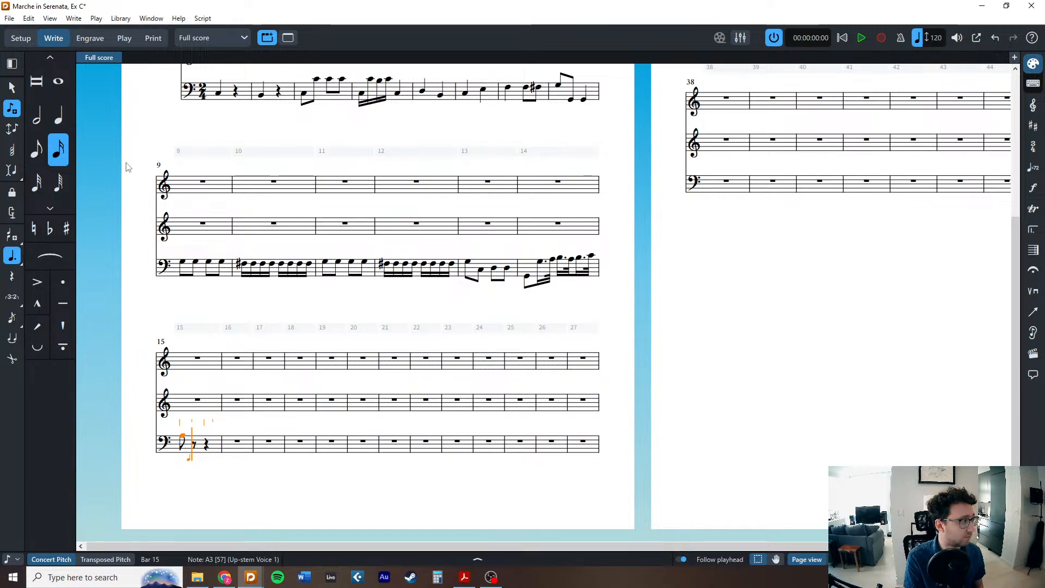
{"action": "key", "text": "3"}
{"action": "key", "text": "g"}
Complete violoncello bar 15 with two dotted-sixteenth and thirty-second pairs: A to G, and A to B3.
{"action": "key", "text": "4"}
{"action": "key", "text": "period"}
{"action": "key", "text": "a"}
{"action": "key", "text": "3"}
{"action": "key", "text": "g"}
{"action": "key", "text": "4"}
{"action": "key", "text": "period"}
{"action": "key", "text": "a"}
{"action": "key", "text": "3"}
{"action": "key", "text": "b"}
Fill violoncello bar 16 with an eighth-note G3, a sixteenth rest, a sixteenth-note G3 and two eighth-note G3s.
{"action": "key", "text": "5"}
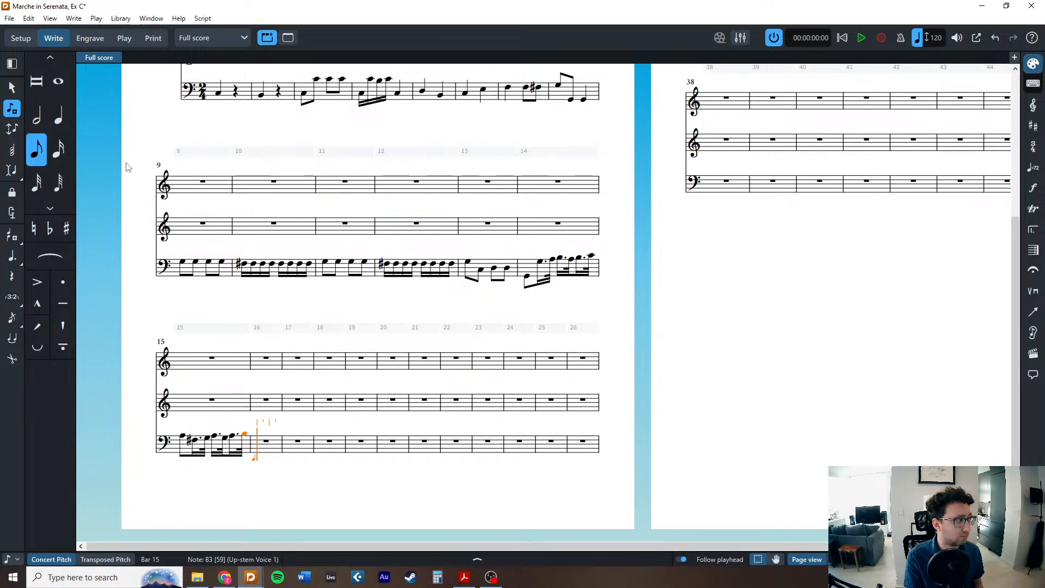
{"action": "key", "text": "g"}
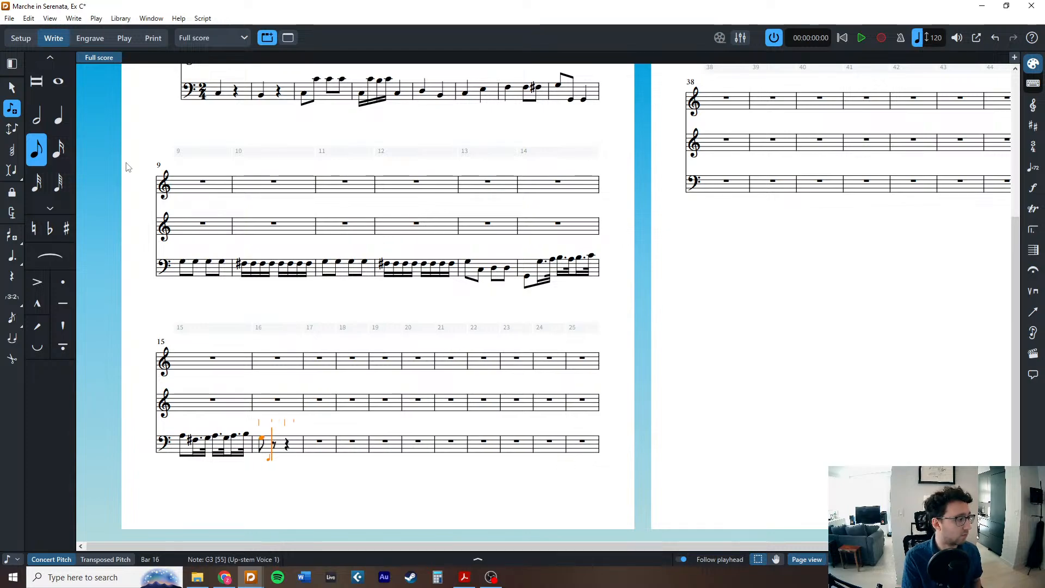
{"action": "key", "text": "space"}
{"action": "key", "text": "4"}
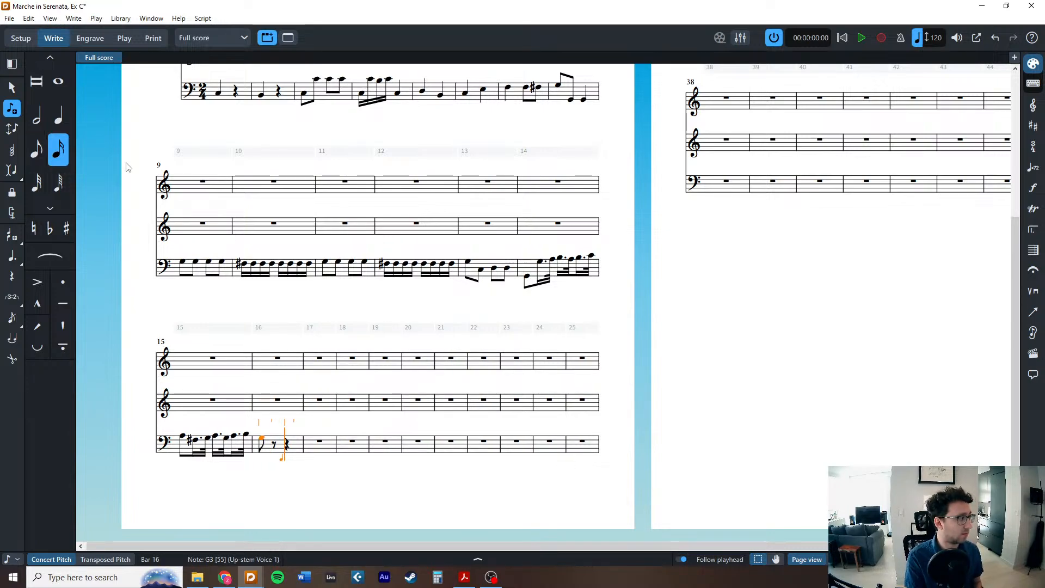
{"action": "key", "text": "Left"}
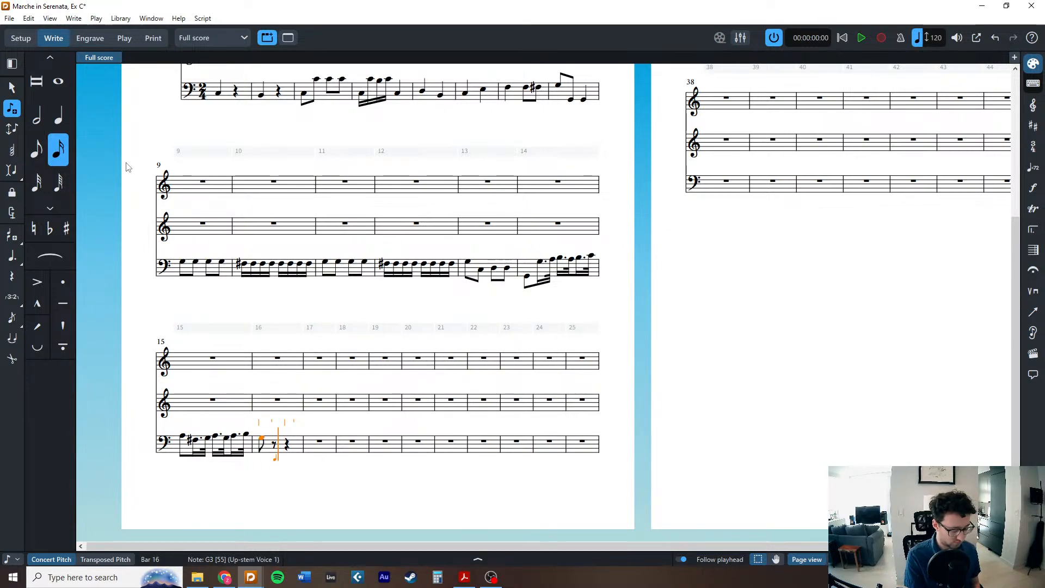
{"action": "key", "text": "g"}
{"action": "key", "text": "5"}
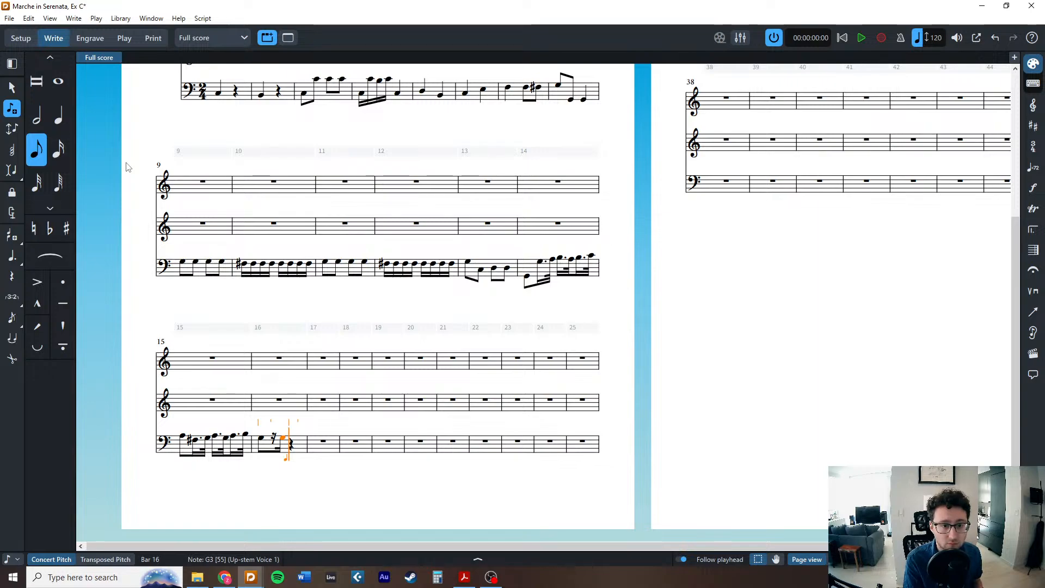
{"action": "key", "text": "g"}
{"action": "key", "text": "g"}
Enter a quarter-note G3 on the first beat of violoncello bar 17 and leave note input.
{"action": "key", "text": "6"}
{"action": "key", "text": "g"}
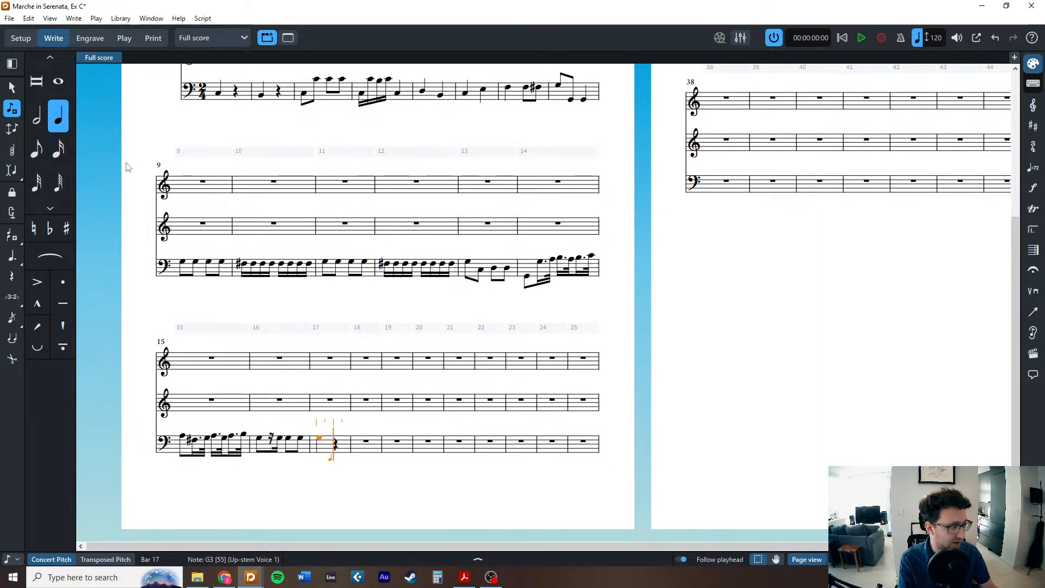
{"action": "left_click", "coordinate": [8, 82]}
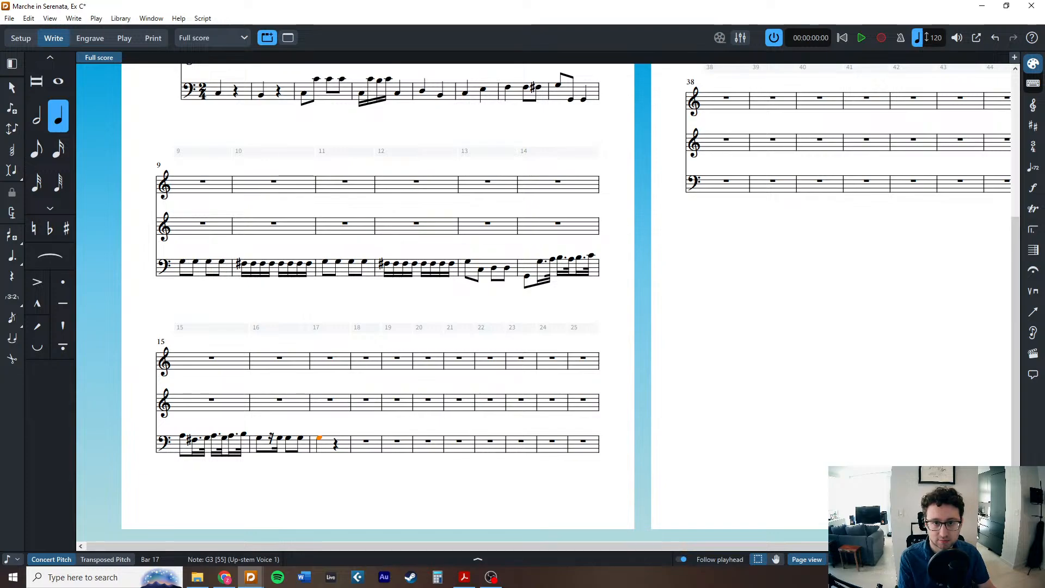
Start note input at violoncello bar 18 and set the rhythmic grid to a finer value.
{"action": "key", "text": "alt+Tab"}
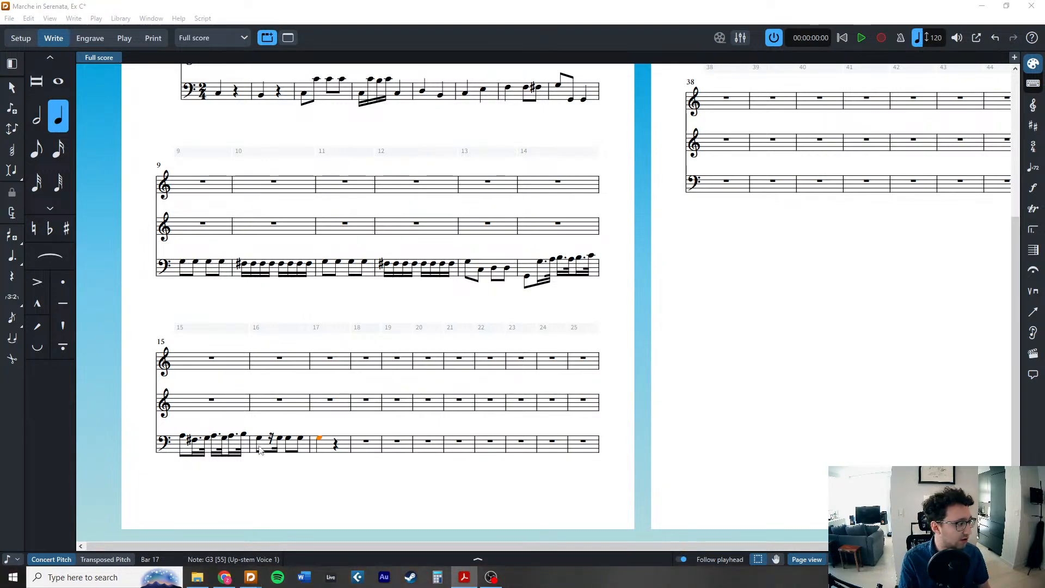
{"action": "left_click", "coordinate": [10, 563]}
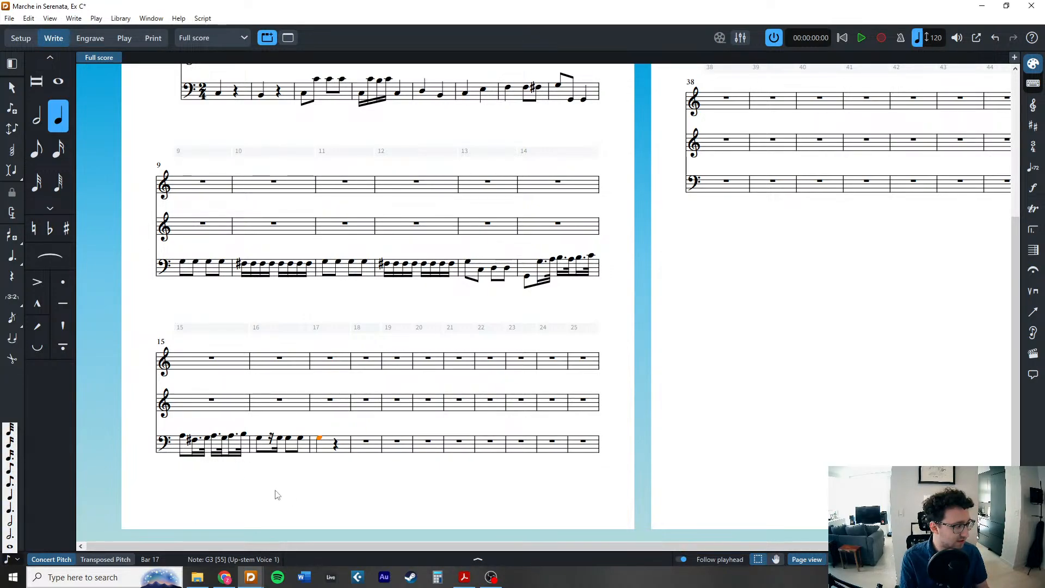
{"action": "double_click", "coordinate": [365, 449]}
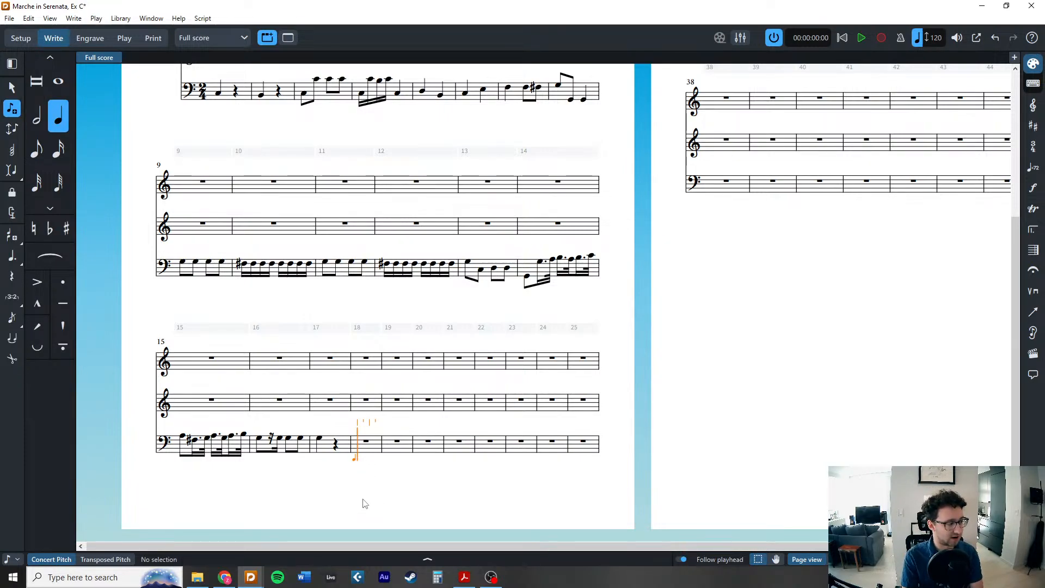
{"action": "key", "text": "Right"}
{"action": "key", "text": "Right"}
{"action": "key", "text": "Left"}
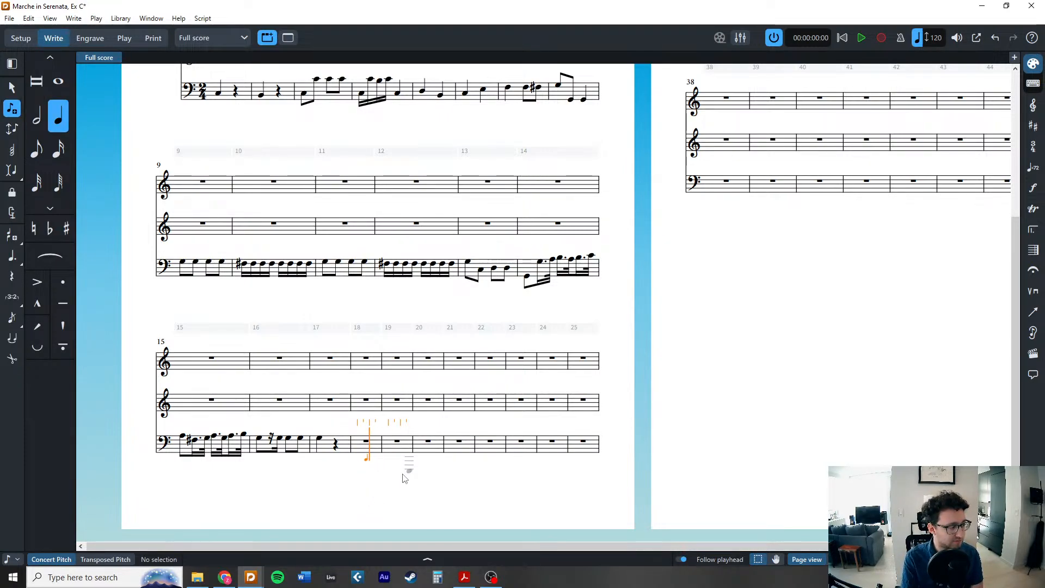
{"action": "key", "text": "Left"}
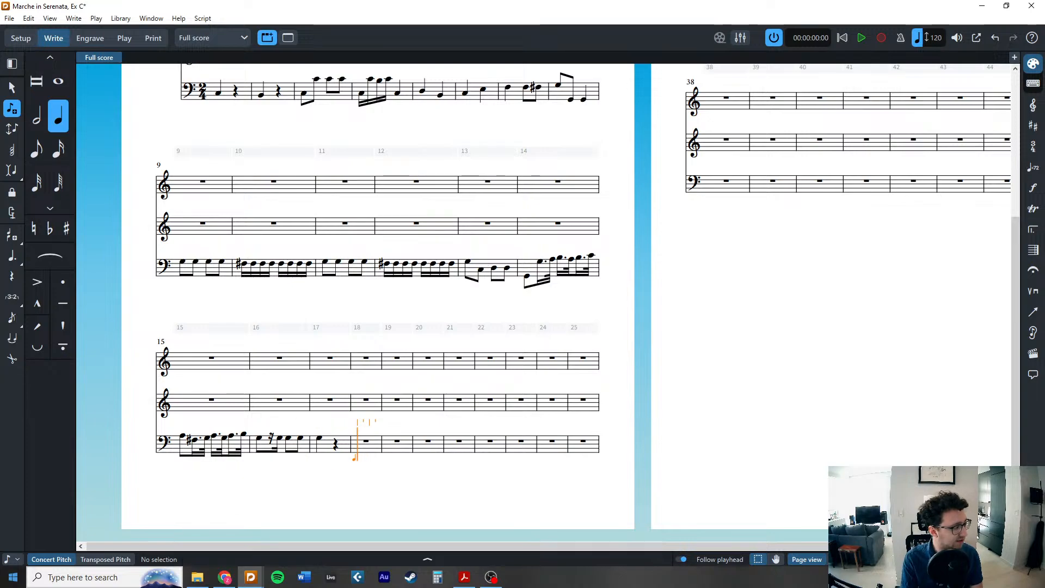
{"action": "left_click", "coordinate": [7, 559]}
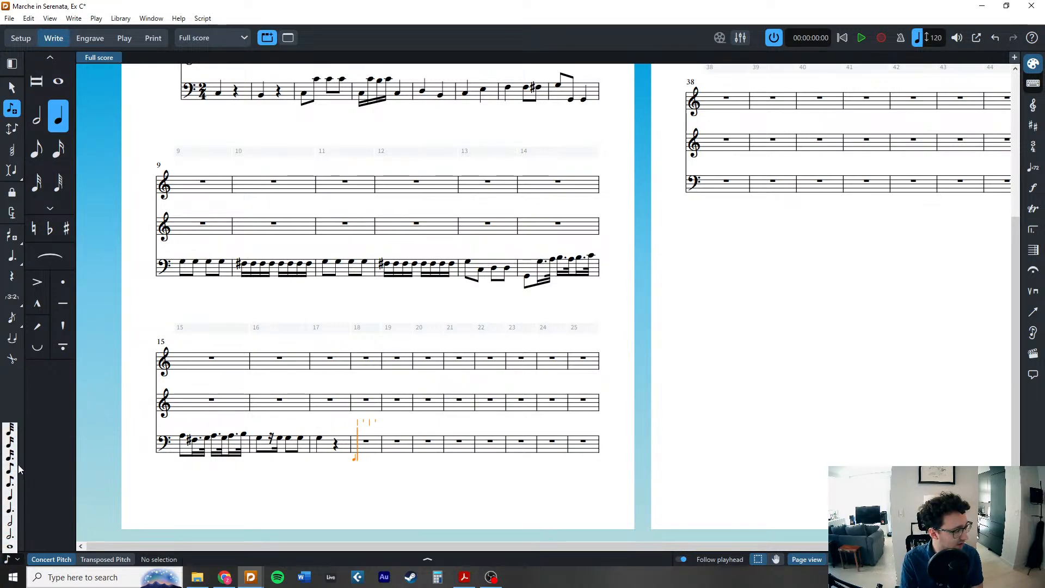
{"action": "left_click", "coordinate": [11, 443]}
Step the caret through violoncello bar 18 to check the grid spacing, and restart note input at the bar's start.
{"action": "key", "text": "Right"}
{"action": "key", "text": "Right"}
{"action": "key", "text": "Right"}
{"action": "key", "text": "Right"}
{"action": "key", "text": "Right"}
{"action": "key", "text": "Right"}
{"action": "key", "text": "Right"}
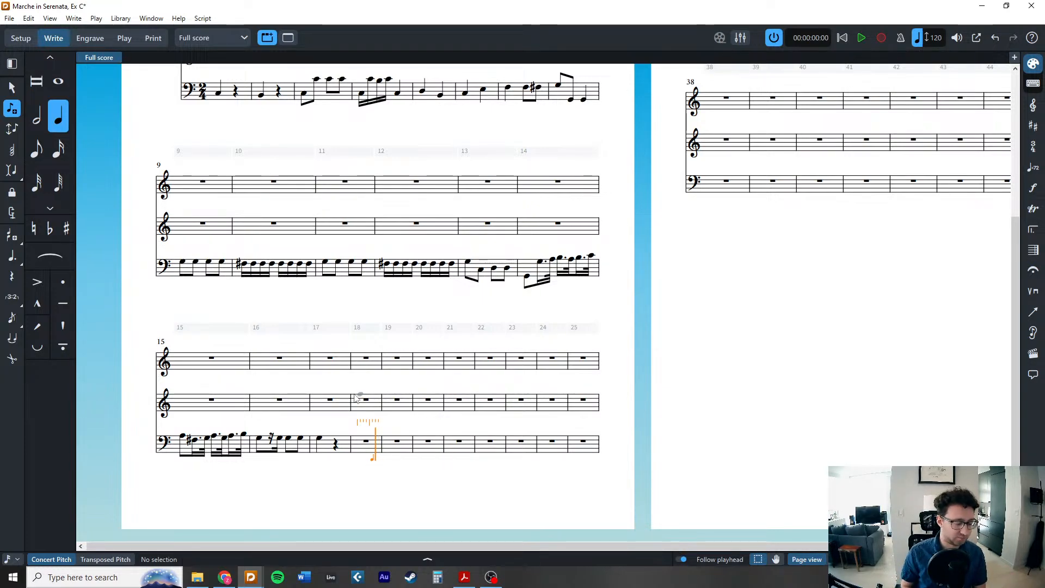
{"action": "key", "text": "Left"}
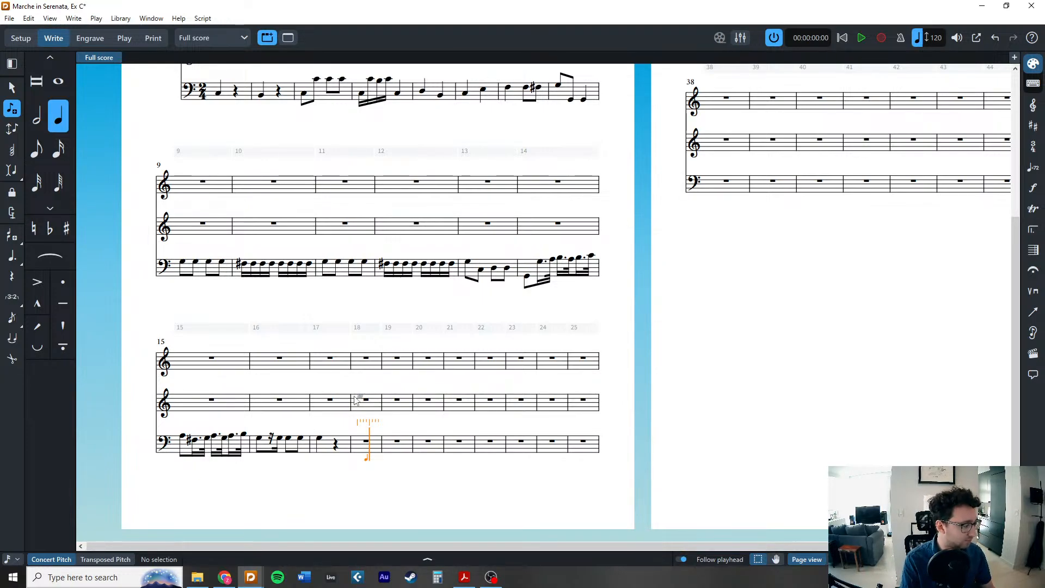
{"action": "key", "text": "Escape"}
{"action": "left_click", "coordinate": [367, 444]}
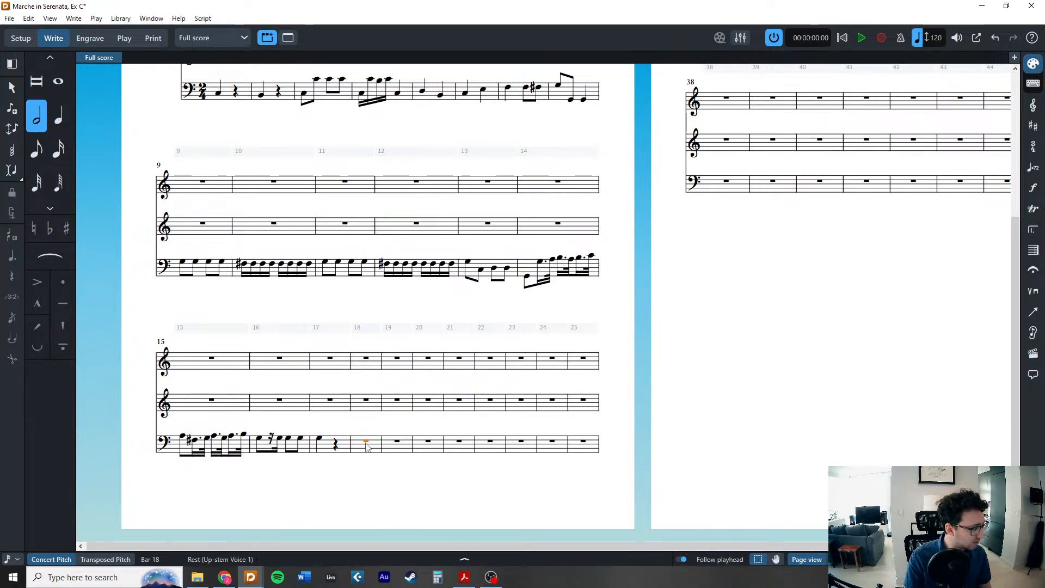
{"action": "key", "text": "shift+n"}
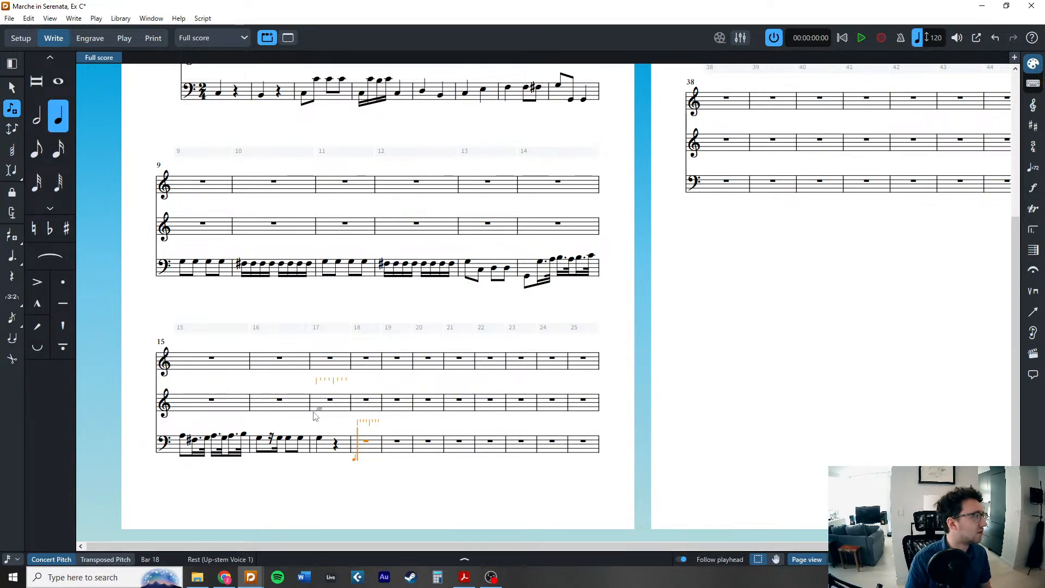
{"action": "left_click", "coordinate": [9, 18]}
{"action": "mouse_move", "coordinate": [22, 20]}
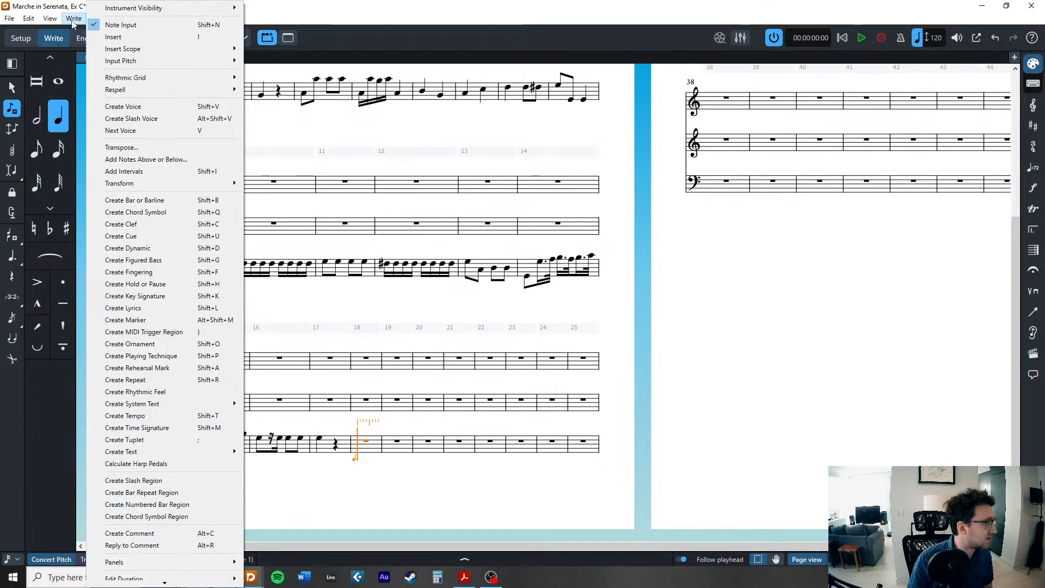
{"action": "left_click", "coordinate": [76, 7]}
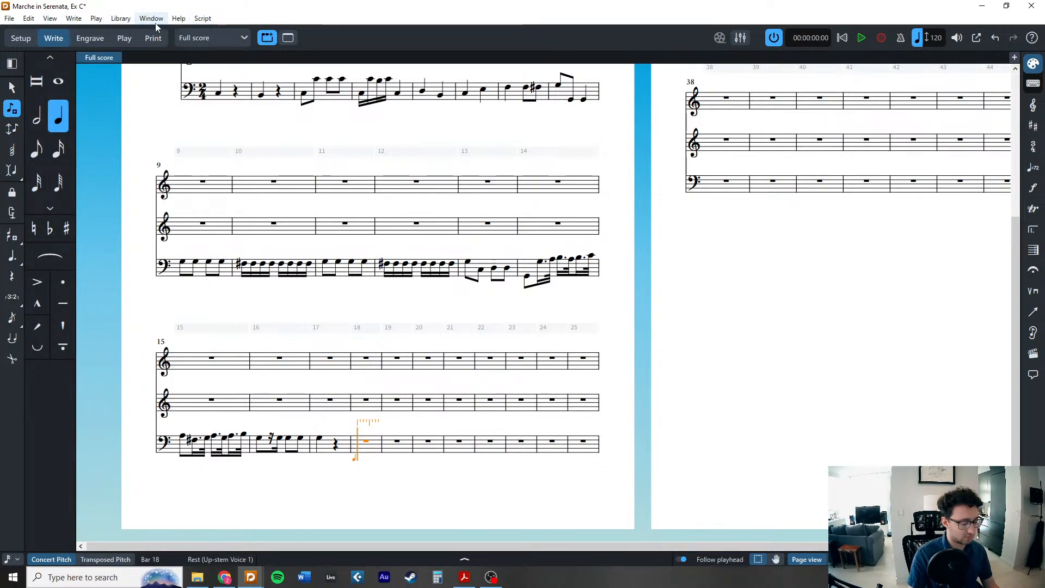
Search the commands for "grid" and run Decrease Rhythmic Grid Resolution.
{"action": "key", "text": "j"}
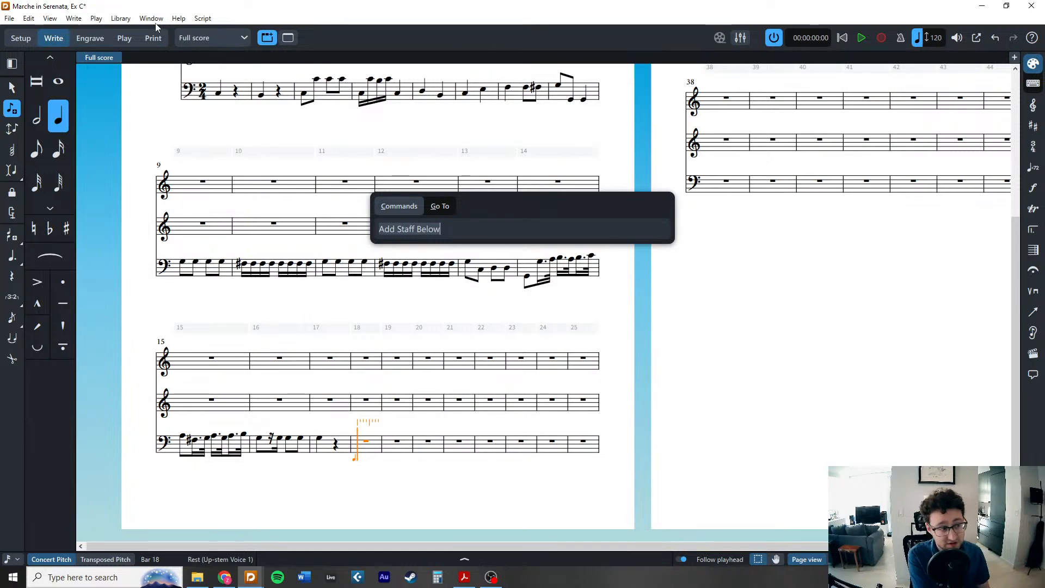
{"action": "key", "text": "BackSpace"}
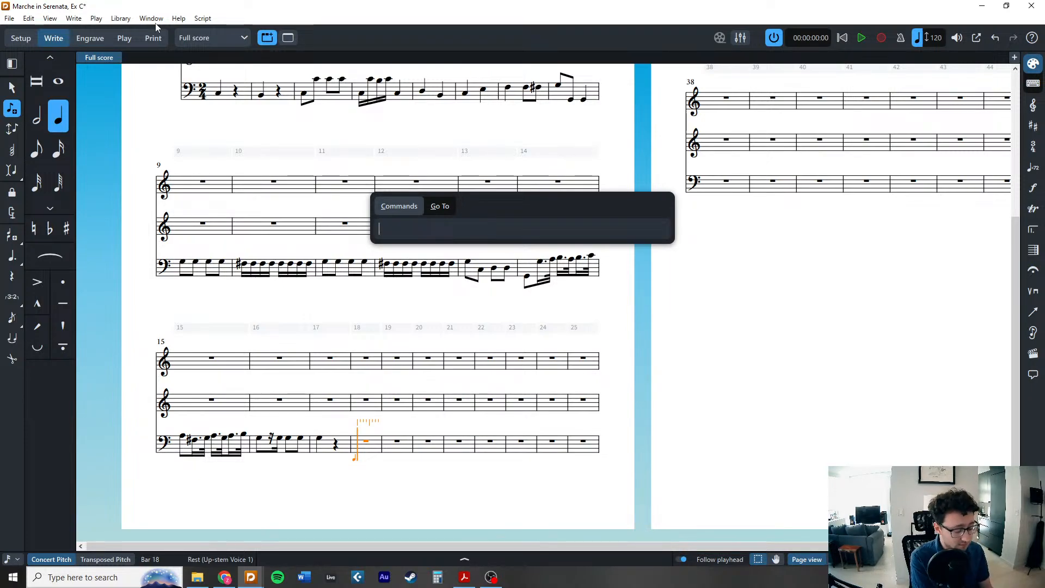
{"action": "type", "text": "grid"}
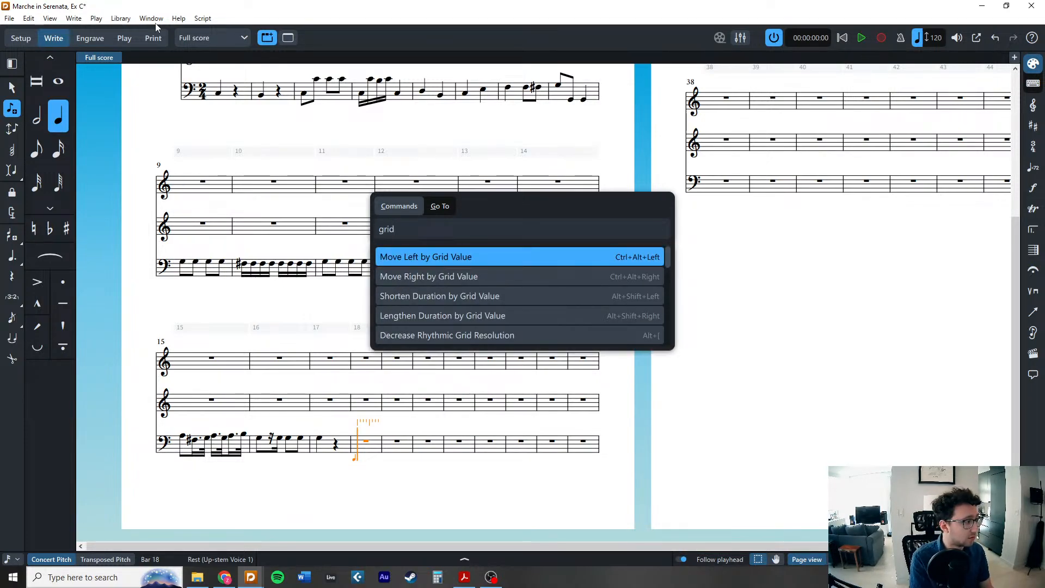
{"action": "key", "text": "Down"}
{"action": "key", "text": "Down"}
{"action": "key", "text": "Down"}
{"action": "key", "text": "Down"}
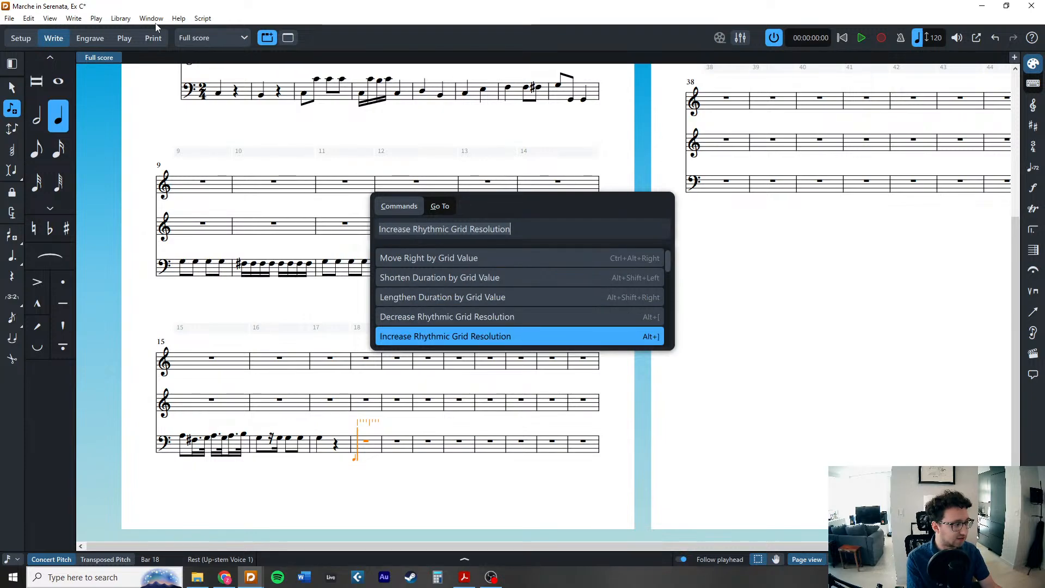
{"action": "key", "text": "Down"}
{"action": "key", "text": "Up"}
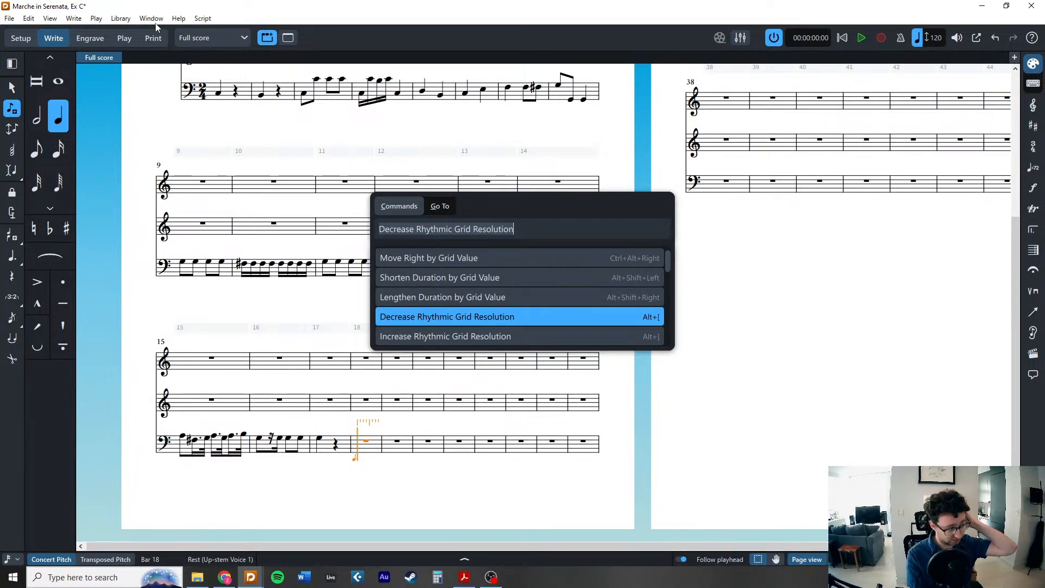
{"action": "key", "text": "Down"}
{"action": "key", "text": "Up"}
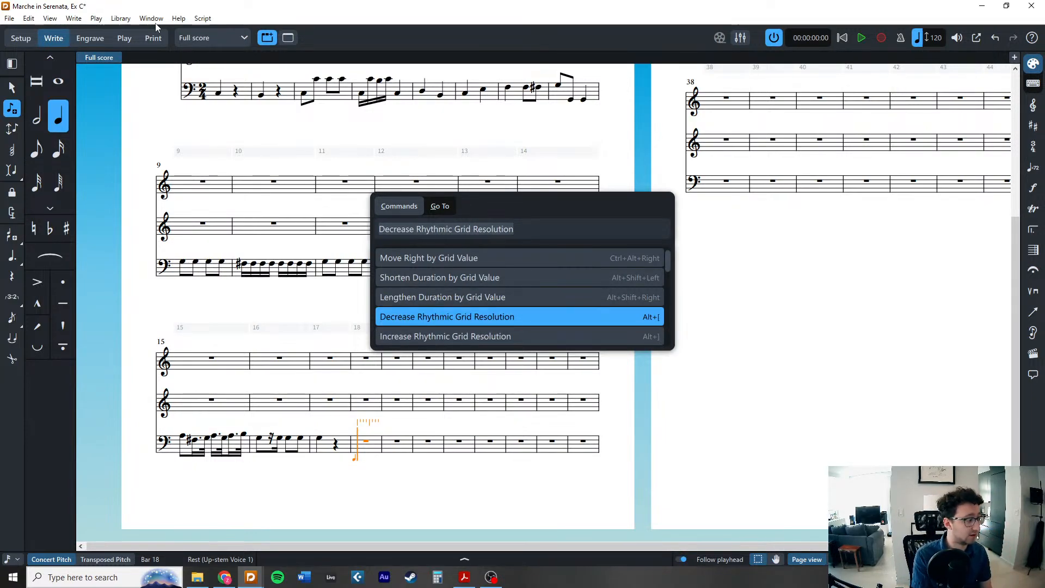
{"action": "key", "text": "Return"}
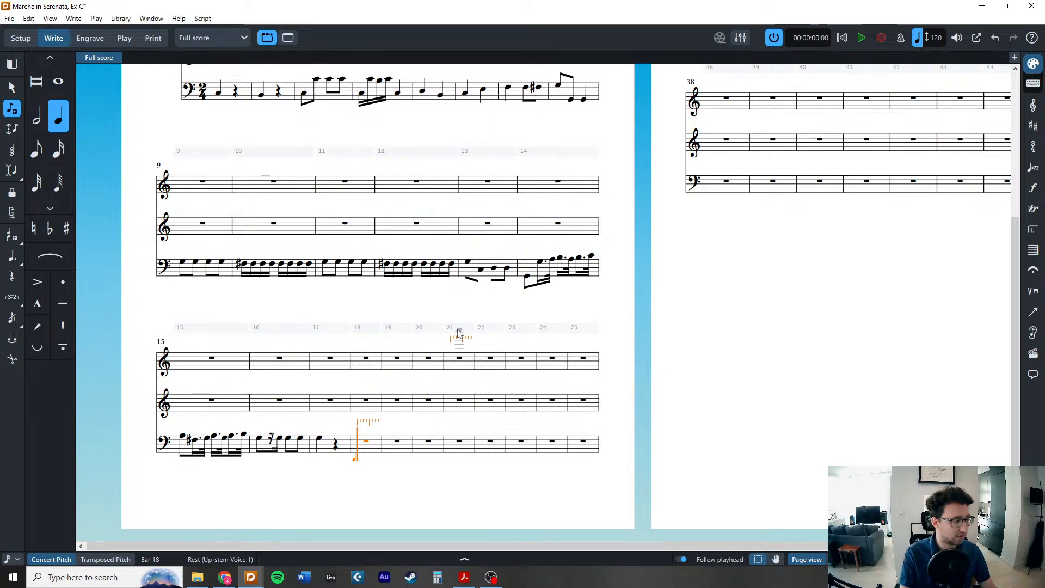
Leave note input and examine the double barline with repeat marks in the second line of the violoncello manuscript PDF.
{"action": "key", "text": "Escape"}
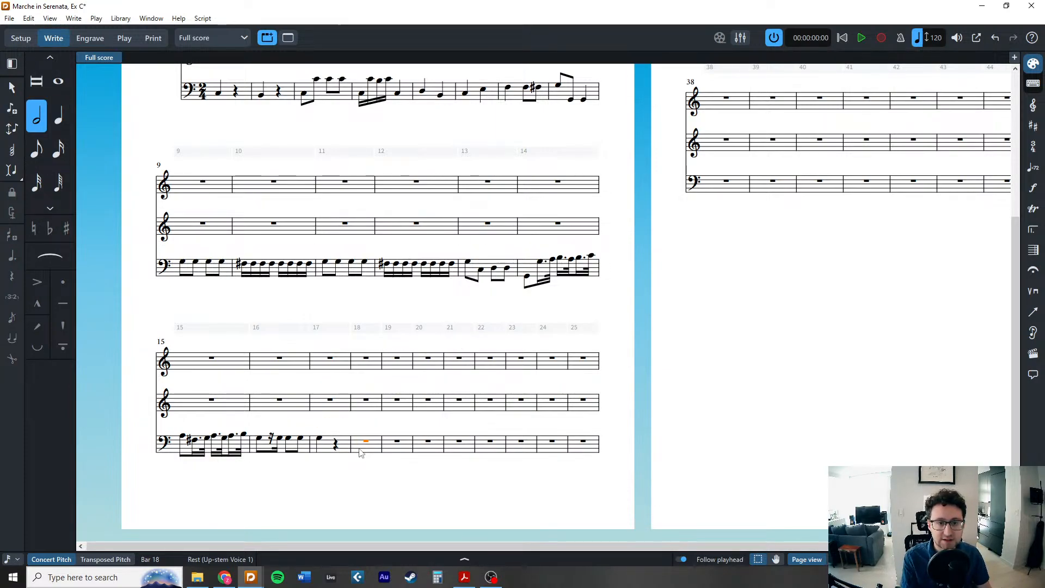
{"action": "left_click", "coordinate": [350, 449]}
{"action": "left_click", "coordinate": [465, 577]}
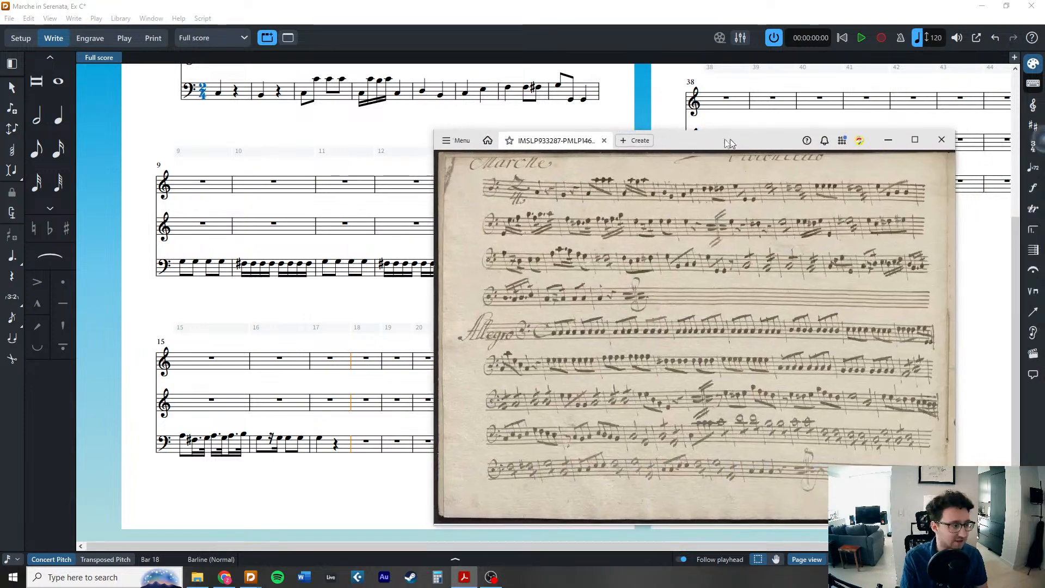
{"action": "scroll", "coordinate": [677, 218], "scroll_direction": "up", "scroll_amount": 2}
{"action": "scroll", "coordinate": [678, 217], "scroll_direction": "up", "scroll_amount": 4}
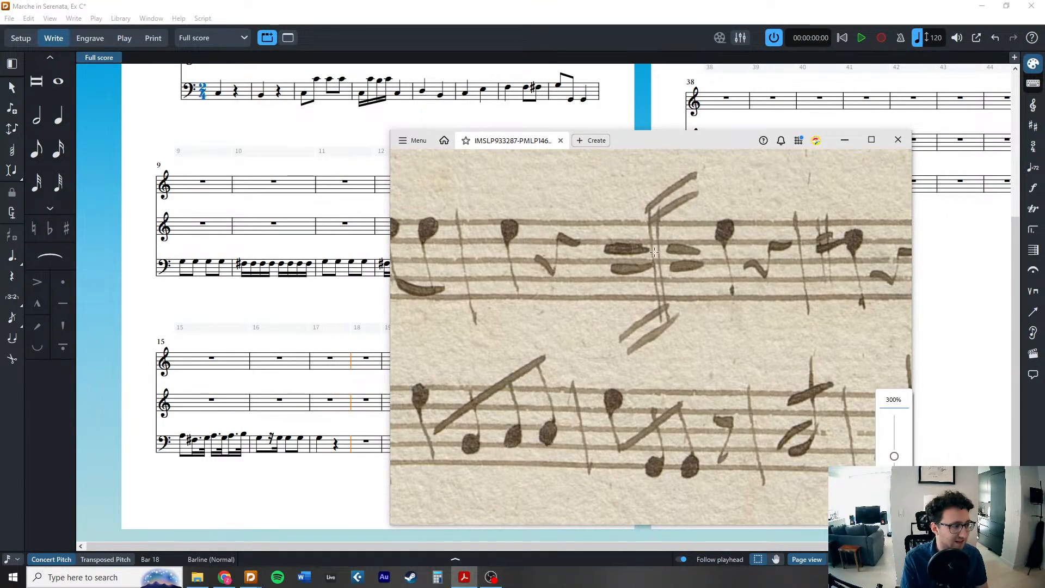
{"action": "scroll", "coordinate": [631, 228], "scroll_direction": "down", "scroll_amount": 6}
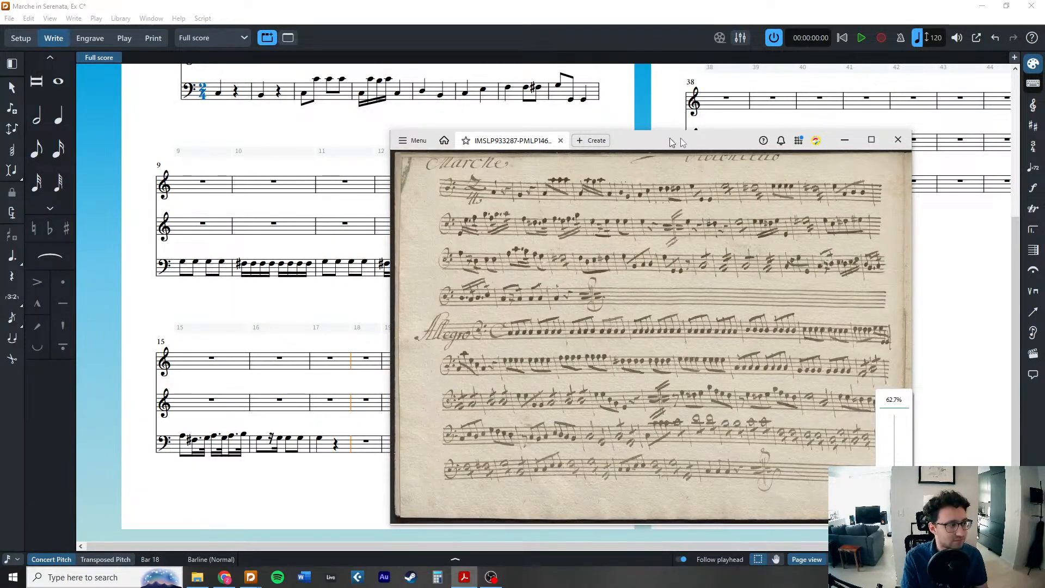
Select the barline between bars 17 and 18 in the violoncello staff.
{"action": "left_click", "coordinate": [360, 413]}
{"action": "left_click", "coordinate": [349, 451]}
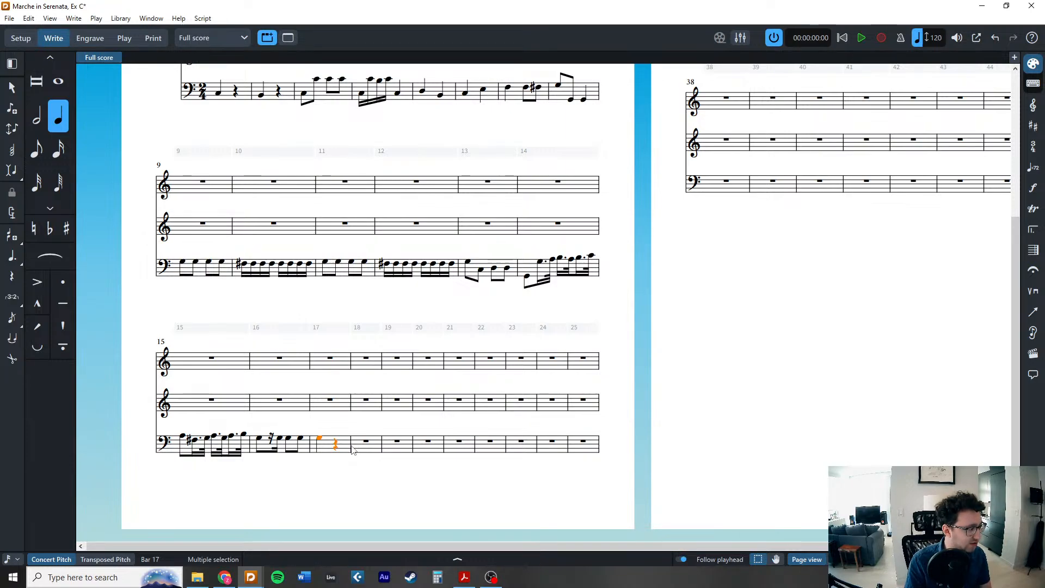
{"action": "left_click", "coordinate": [351, 449]}
{"action": "mouse_move", "coordinate": [230, 583]}
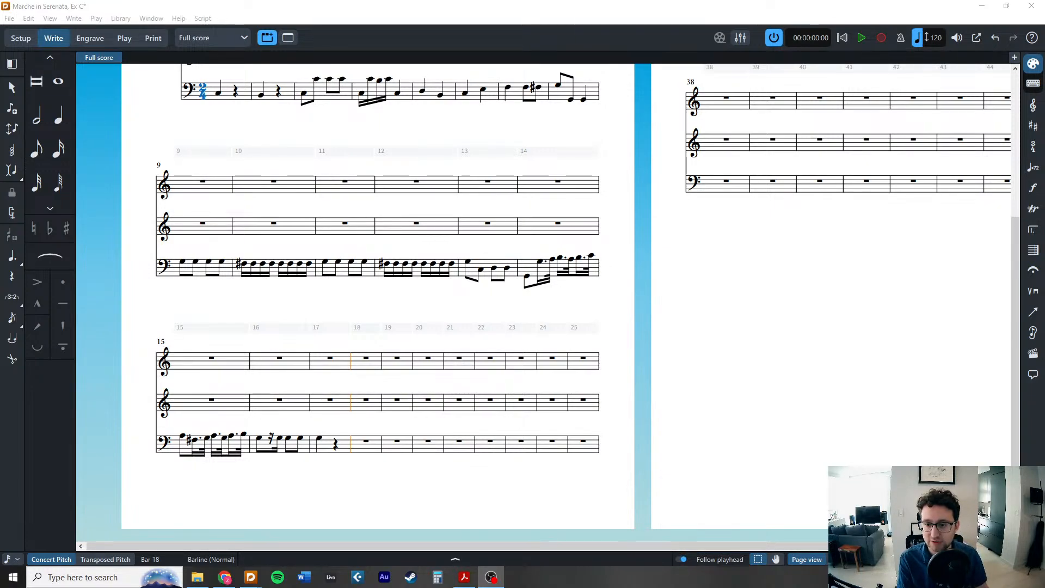
{"action": "key", "text": "alt+Tab"}
{"action": "key", "text": "alt+Tab"}
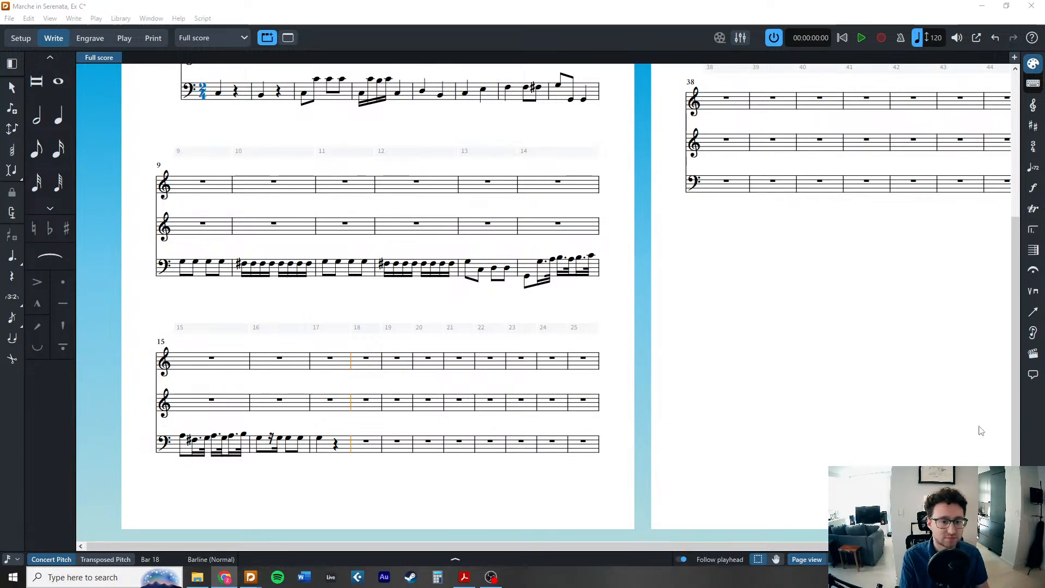
{"action": "key", "text": "alt+Tab"}
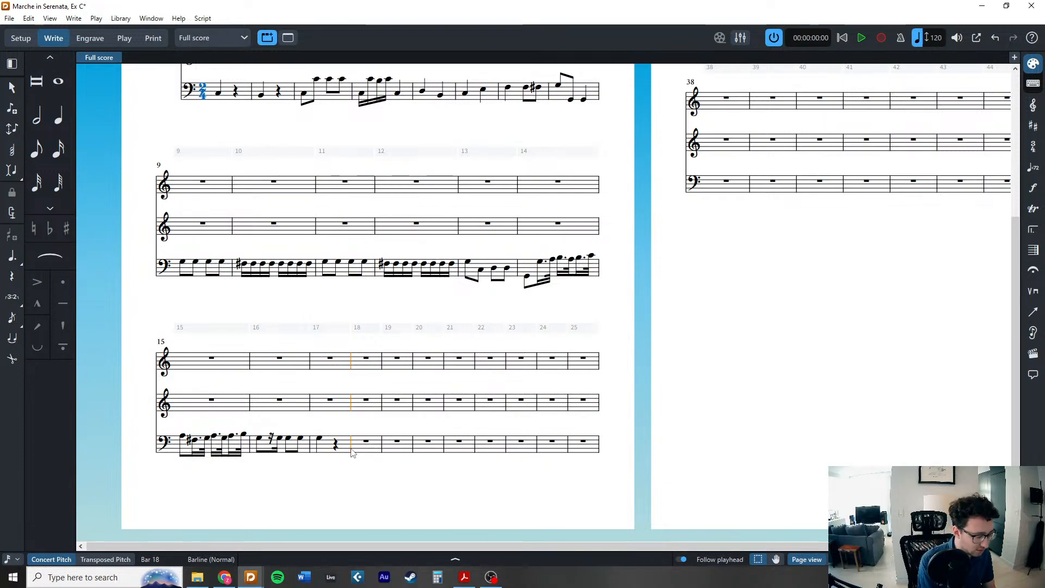
Try to enter the repeat barline ":|" before bar 18 through the repeats popover.
{"action": "key", "text": "shift+b"}
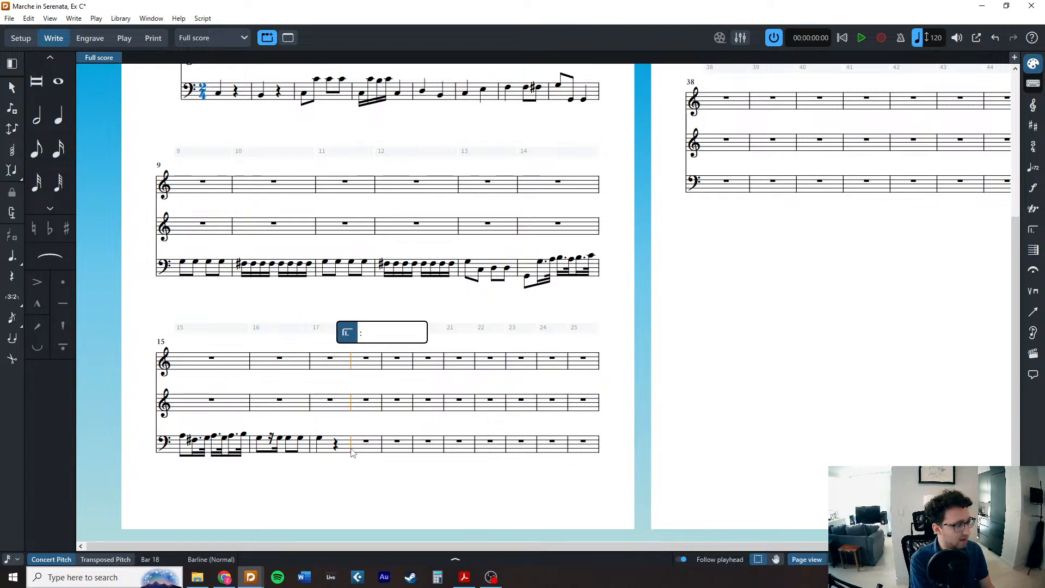
{"action": "key", "text": "Return"}
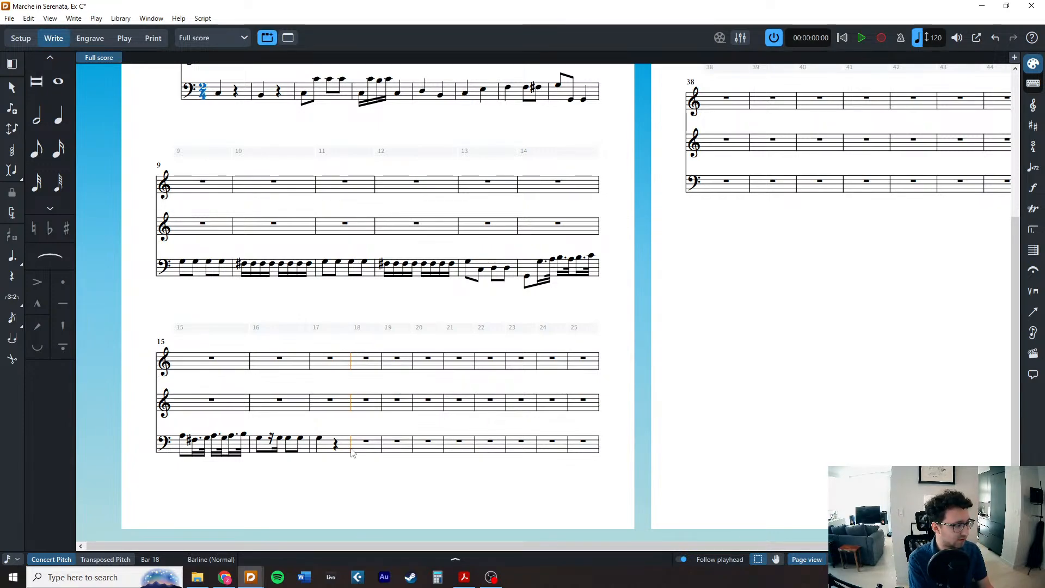
{"action": "key", "text": "shift+b"}
{"action": "type", "text": ":|"}
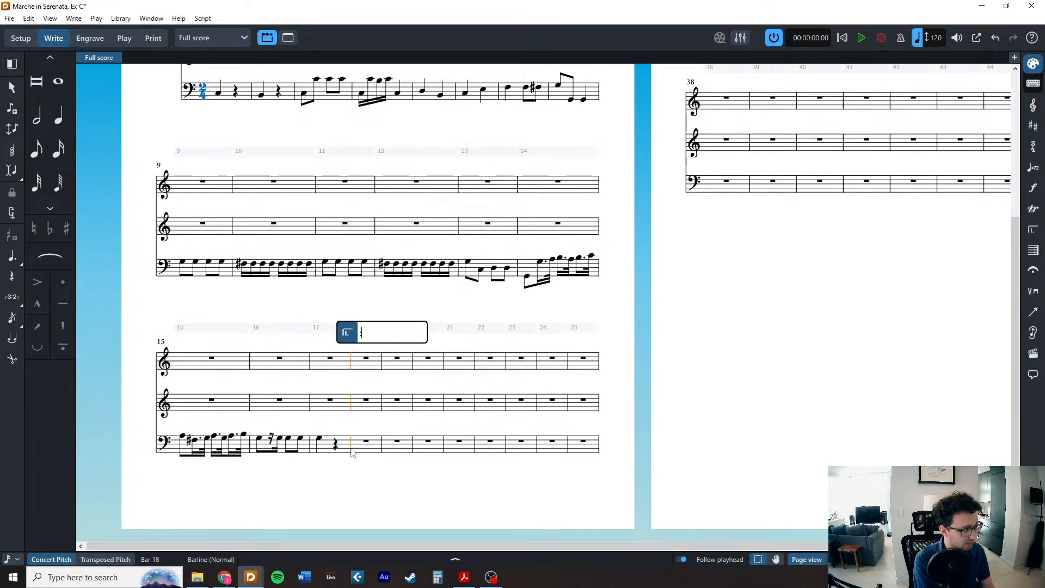
{"action": "key", "text": "Return"}
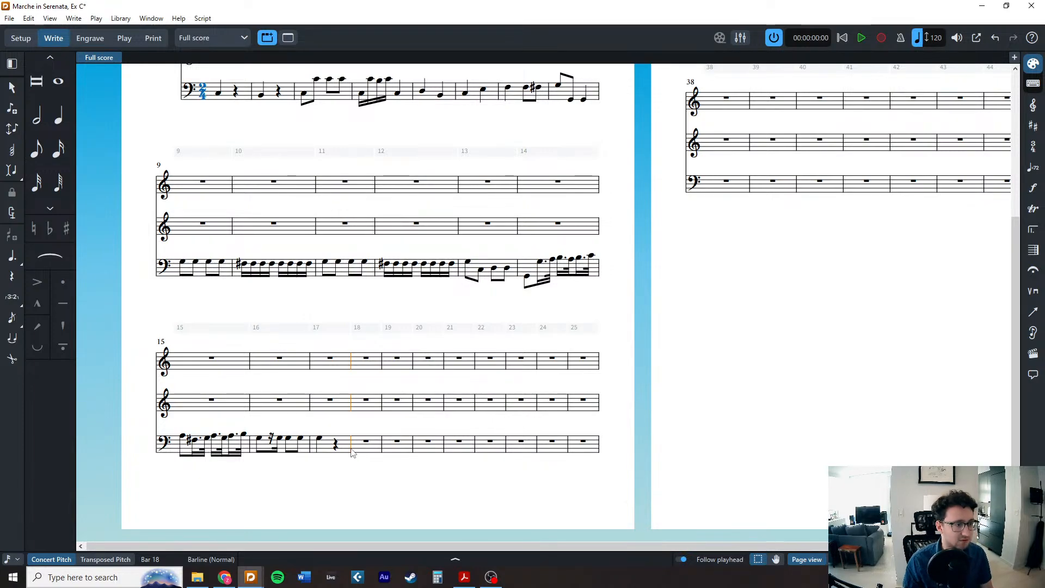
{"action": "key", "text": "shift+b"}
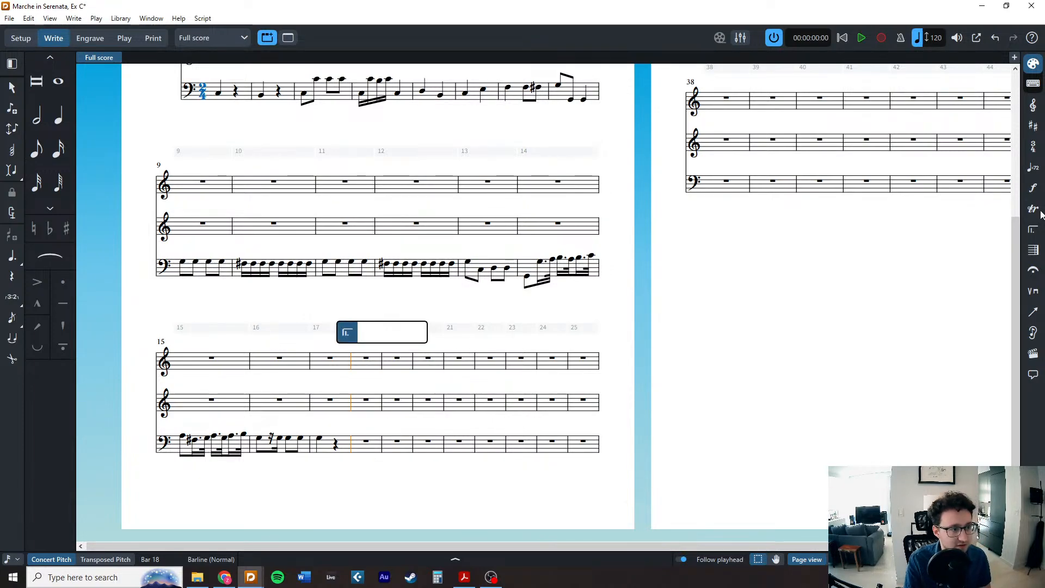
Change the selected barline between bars 17 and 18 to an end-and-start repeat barline.
{"action": "left_click", "coordinate": [1032, 229]}
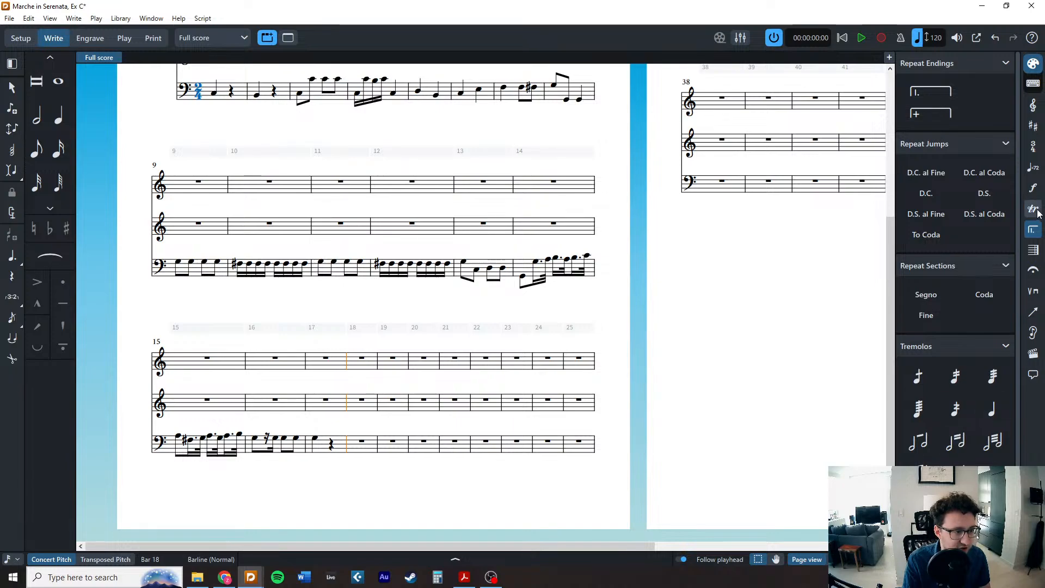
{"action": "scroll", "coordinate": [964, 446], "scroll_direction": "down", "scroll_amount": 1}
{"action": "scroll", "coordinate": [963, 446], "scroll_direction": "up", "scroll_amount": 1}
{"action": "scroll", "coordinate": [963, 446], "scroll_direction": "down", "scroll_amount": 1}
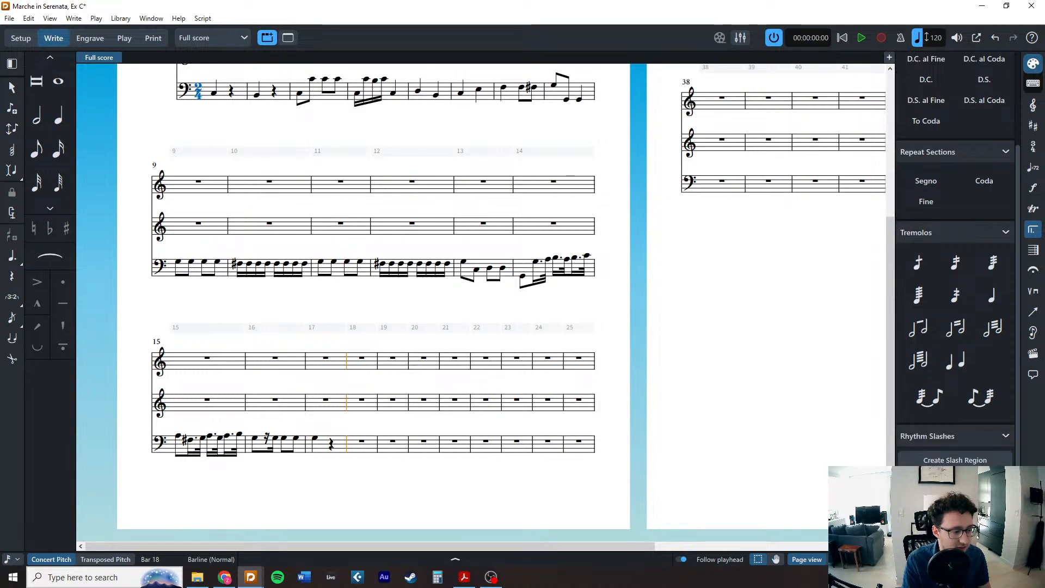
{"action": "left_click", "coordinate": [1034, 252]}
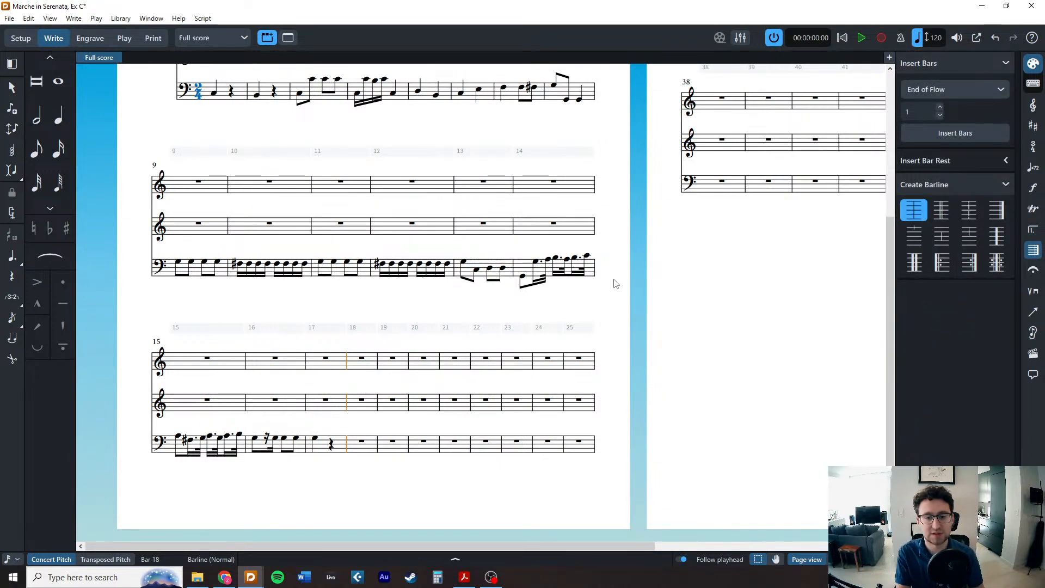
{"action": "left_click", "coordinate": [997, 263]}
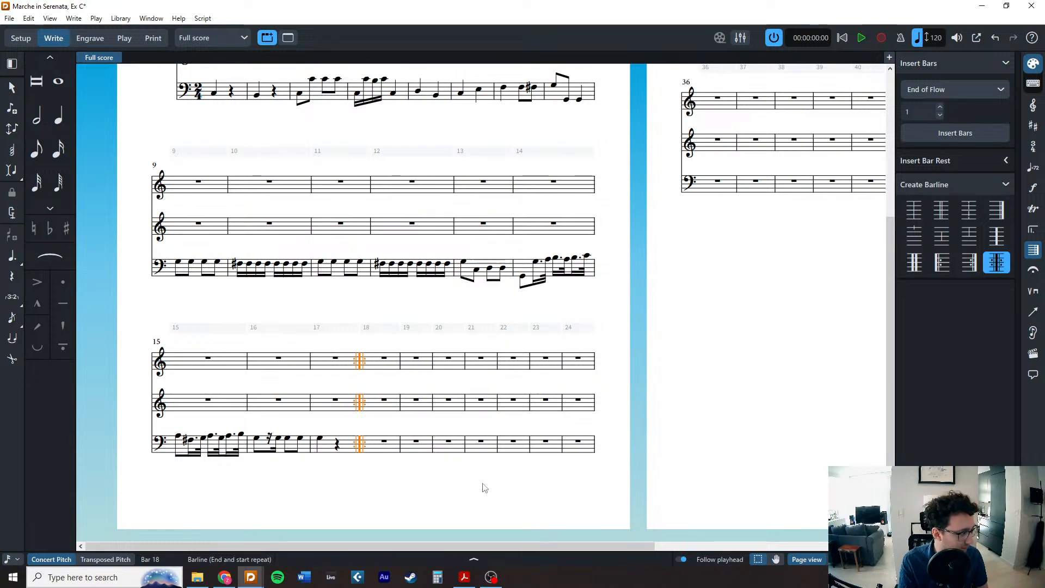
{"action": "left_click", "coordinate": [1034, 251]}
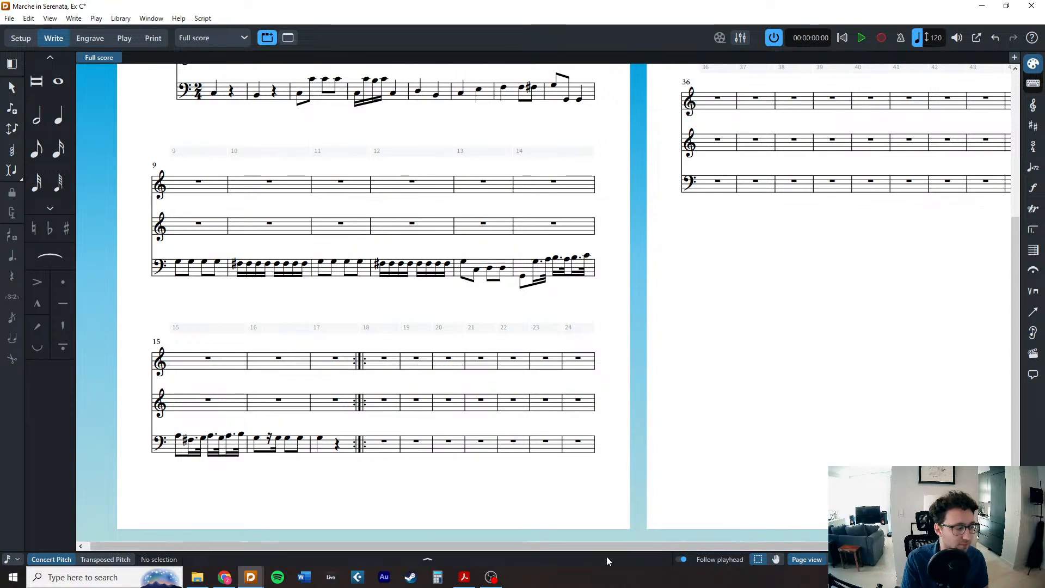
Enter a quarter-note G and a quarter rest in violoncello bar 18, and a quarter-note F-sharp and a quarter rest in bar 19.
{"action": "left_click", "coordinate": [465, 577]}
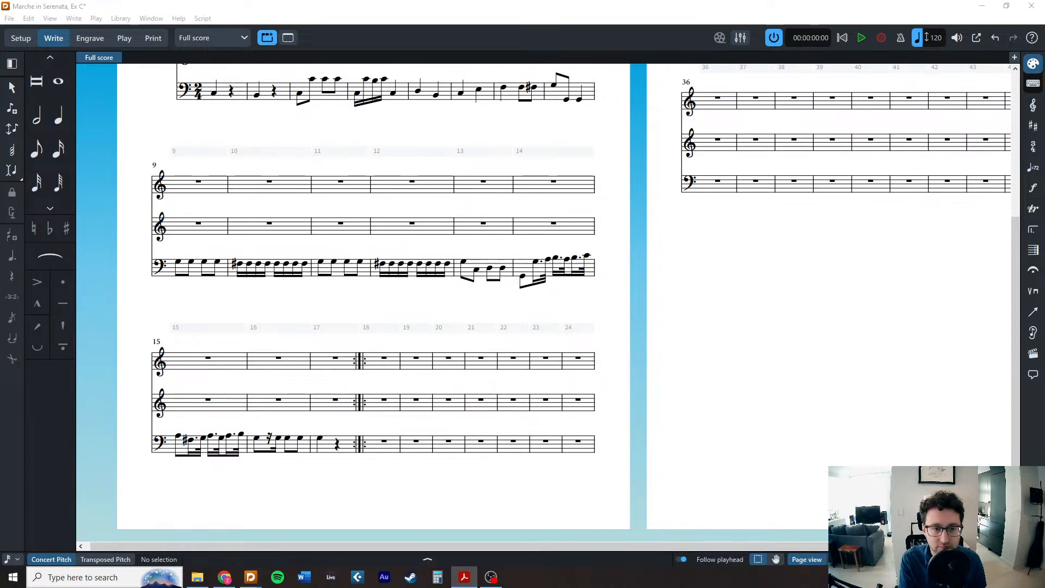
{"action": "double_click", "coordinate": [377, 444]}
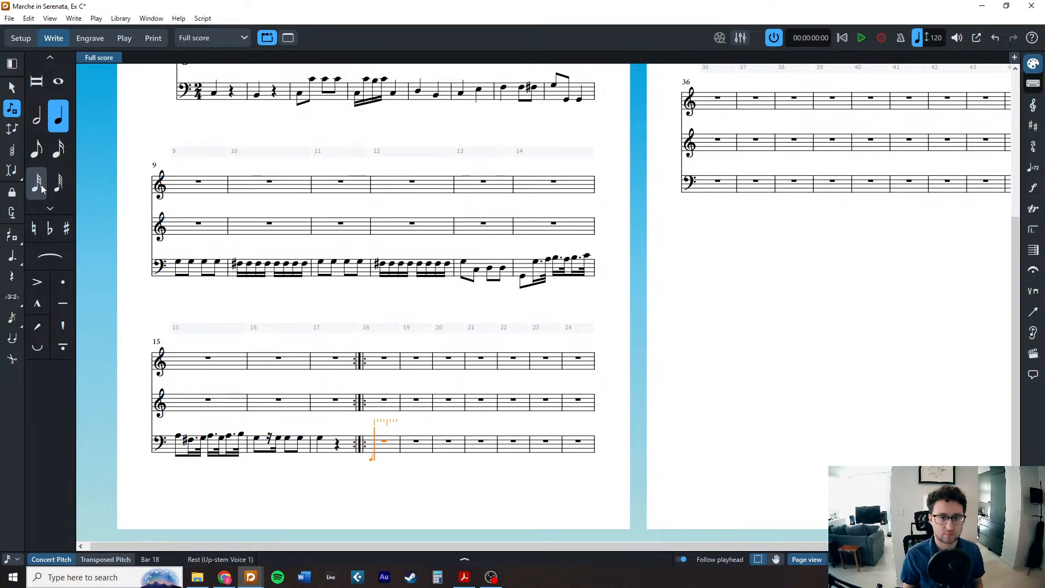
{"action": "key", "text": "g"}
{"action": "key", "text": "space"}
{"action": "key", "text": "equal"}
{"action": "key", "text": "f"}
{"action": "key", "text": "space"}
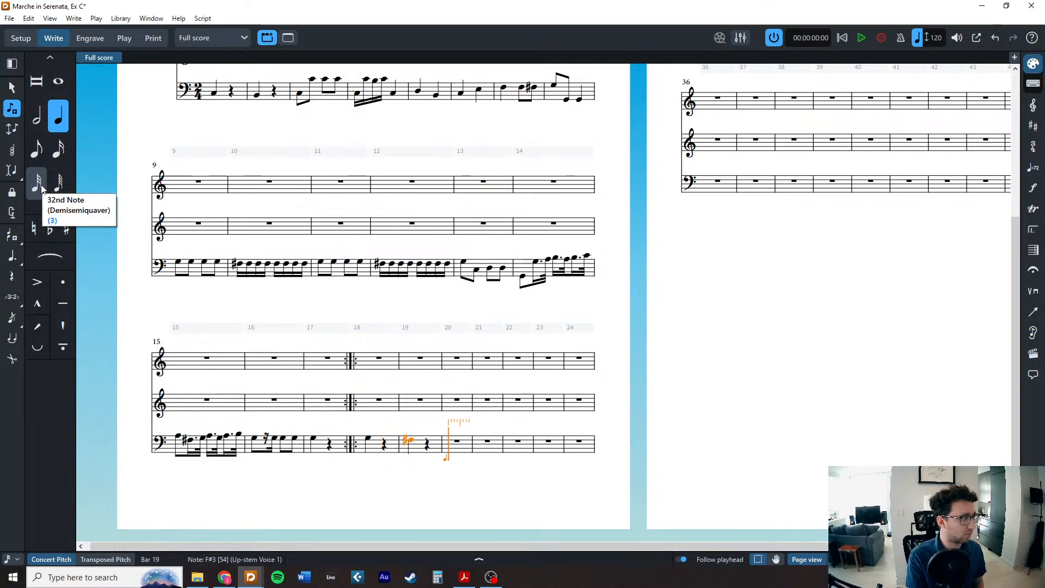
Fill violoncello bar 20 with four eighth-note Gs.
{"action": "key", "text": "5"}
{"action": "key", "text": "g"}
{"action": "key", "text": "g"}
{"action": "key", "text": "g"}
{"action": "key", "text": "g"}
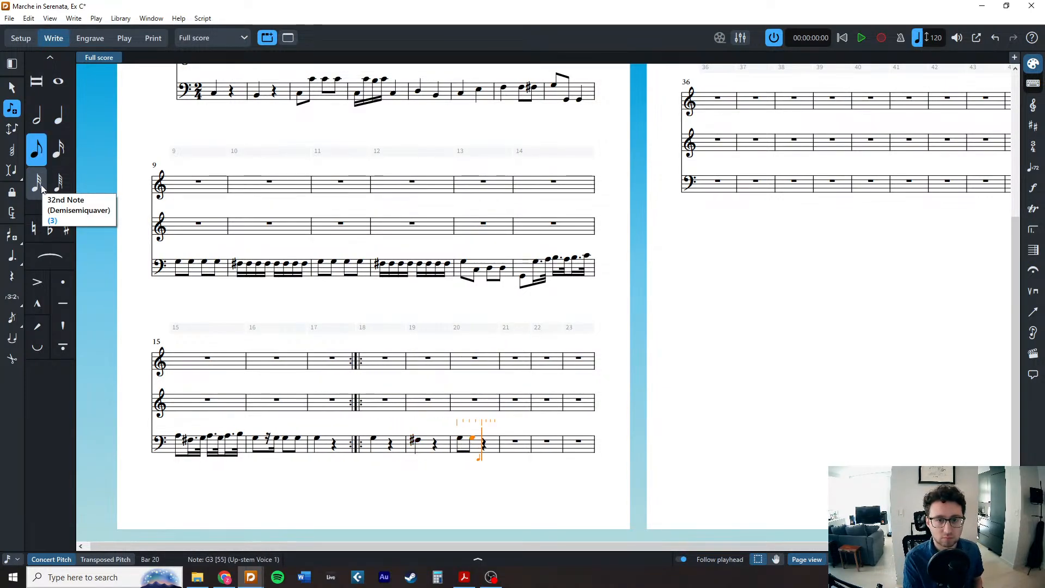
Fill violoncello bar 21 with the sixteenth notes G, G, F-sharp, G and a quarter-note G an octave lower.
{"action": "key", "text": "3"}
{"action": "key", "text": "4"}
{"action": "key", "text": "g"}
{"action": "key", "text": "g"}
{"action": "key", "text": "equal"}
{"action": "key", "text": "f"}
{"action": "key", "text": "g"}
{"action": "key", "text": "5"}
{"action": "key", "text": "6"}
{"action": "key", "text": "ctrl+alt+g"}
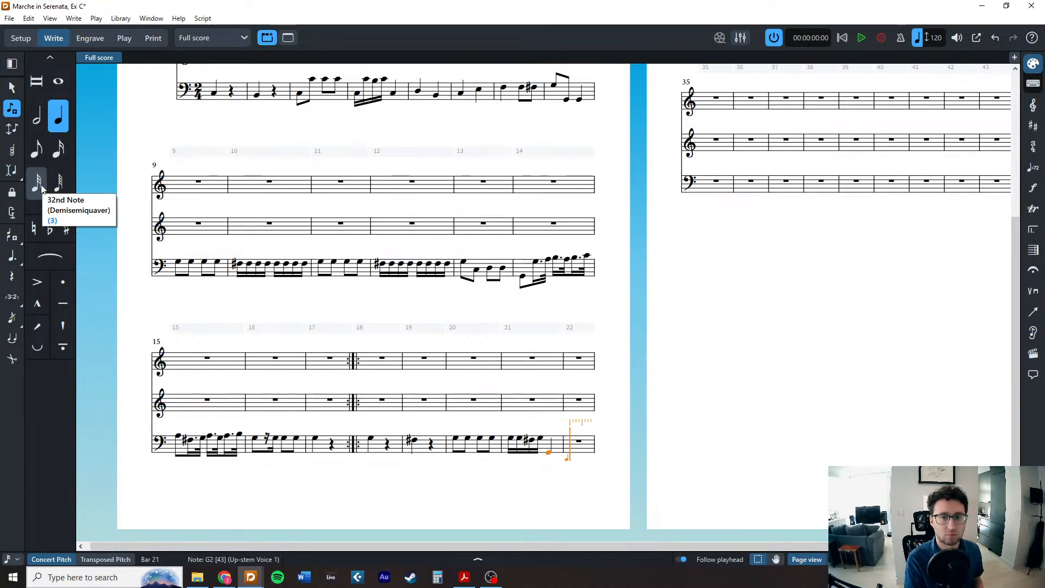
Fill violoncello bar 22 with eight sixteenth-note A-flats.
{"action": "key", "text": "4"}
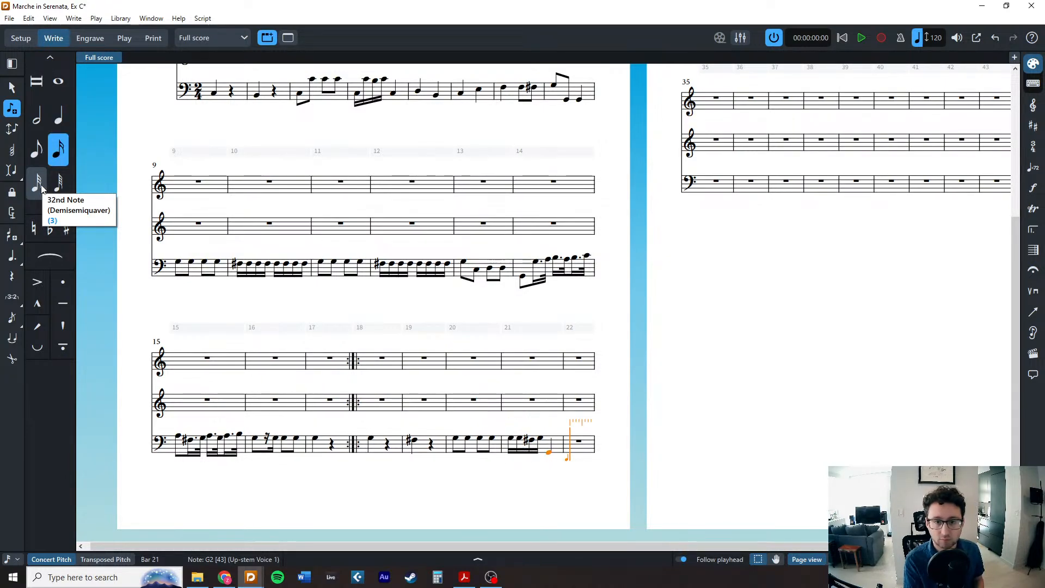
{"action": "key", "text": "minus"}
{"action": "key", "text": "a"}
{"action": "key", "text": "a"}
{"action": "key", "text": "a"}
{"action": "key", "text": "a"}
{"action": "key", "text": "a"}
{"action": "key", "text": "a"}
{"action": "key", "text": "a"}
{"action": "key", "text": "a"}
Fill violoncello bar 23 with the eighth notes A-flat, E, F-sharp and G-sharp.
{"action": "key", "text": "5"}
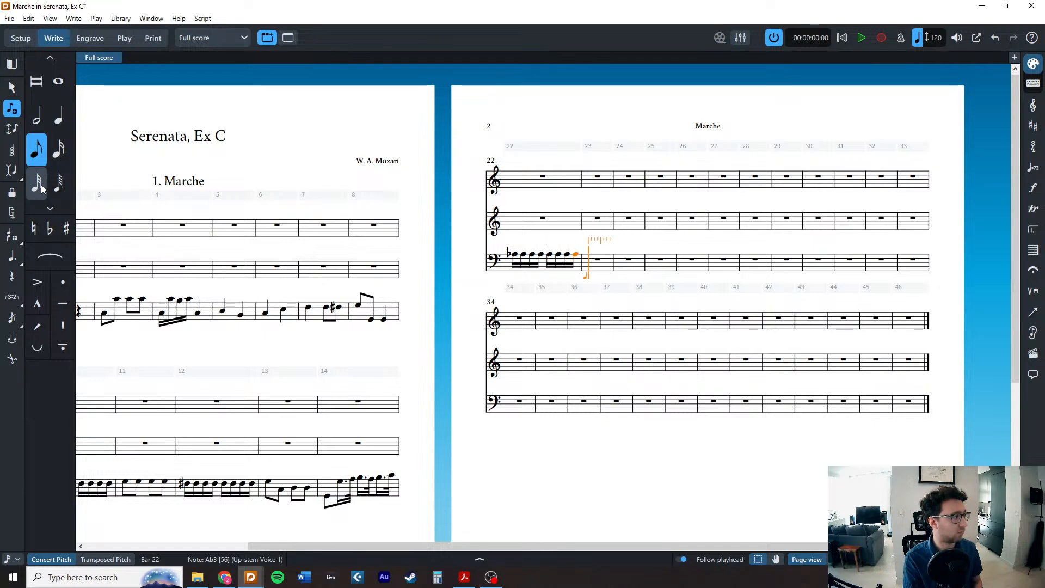
{"action": "key", "text": "minus"}
{"action": "key", "text": "a"}
{"action": "key", "text": "e"}
{"action": "key", "text": "equal"}
{"action": "key", "text": "f"}
{"action": "key", "text": "equal"}
{"action": "key", "text": "g"}
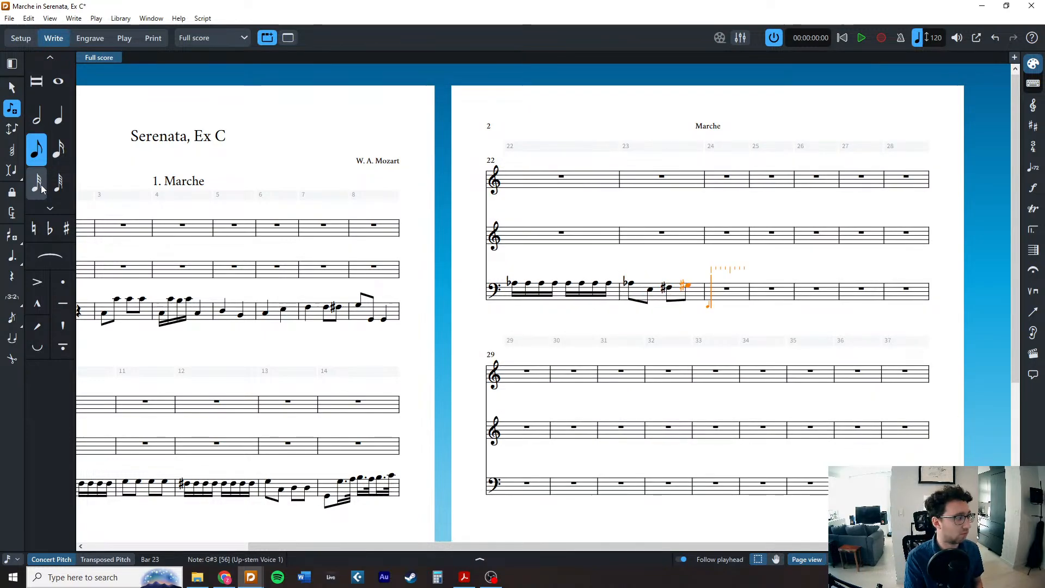
Enter eighth A, sixteenth rest, sixteenth D and two eighth Es in violoncello bar 24, plus an eighth A starting bar 25, and leave note input.
{"action": "key", "text": "a"}
{"action": "key", "text": "4"}
{"action": "key", "text": "space"}
{"action": "key", "text": "d"}
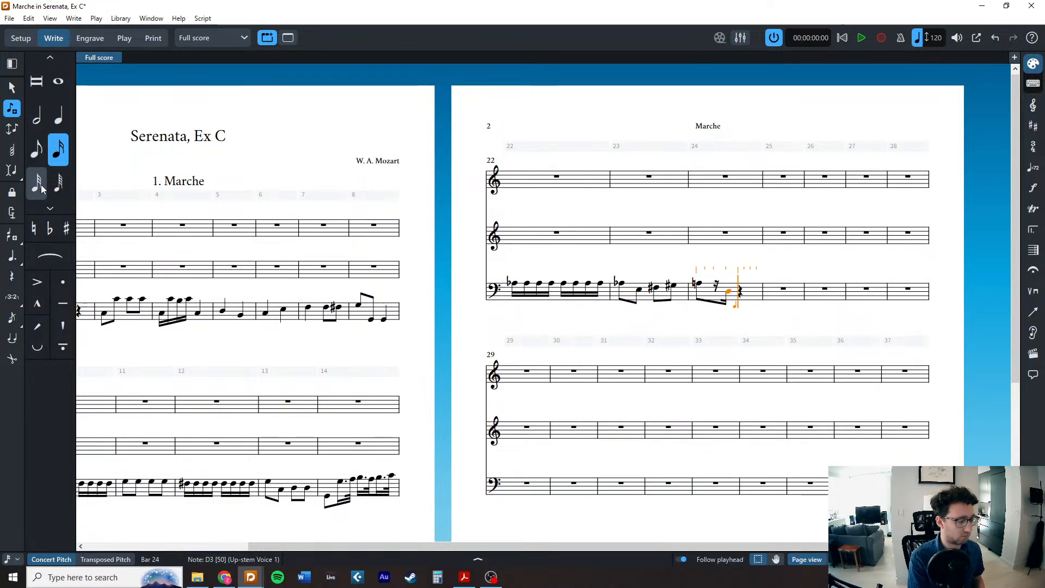
{"action": "key", "text": "5"}
{"action": "key", "text": "e"}
{"action": "key", "text": "e"}
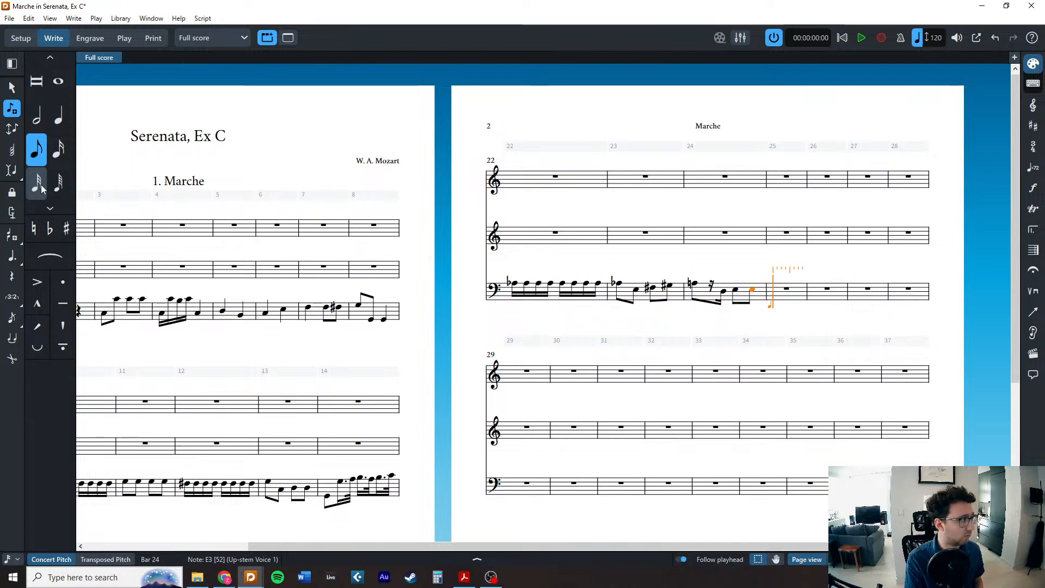
{"action": "key", "text": "a"}
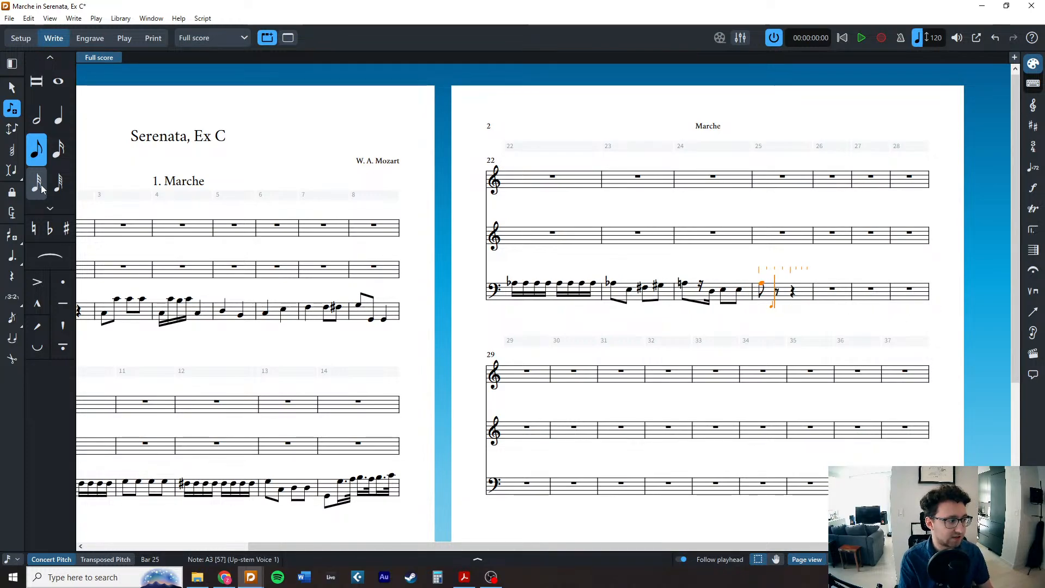
{"action": "scroll", "coordinate": [441, 466], "scroll_direction": "down", "scroll_amount": 4}
{"action": "key", "text": "Escape"}
Respell all the A-flats in violoncello bars 22 and 23 as G-sharps.
{"action": "scroll", "coordinate": [390, 472], "scroll_direction": "up", "scroll_amount": 2}
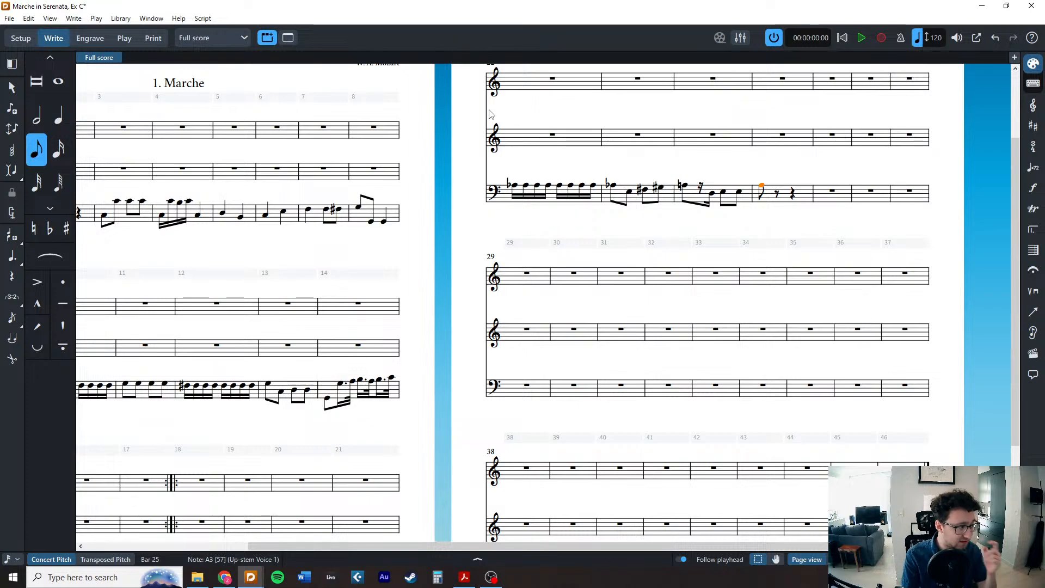
{"action": "scroll", "coordinate": [529, 262], "scroll_direction": "up", "scroll_amount": 1}
{"action": "scroll", "coordinate": [525, 261], "scroll_direction": "left", "scroll_amount": 3}
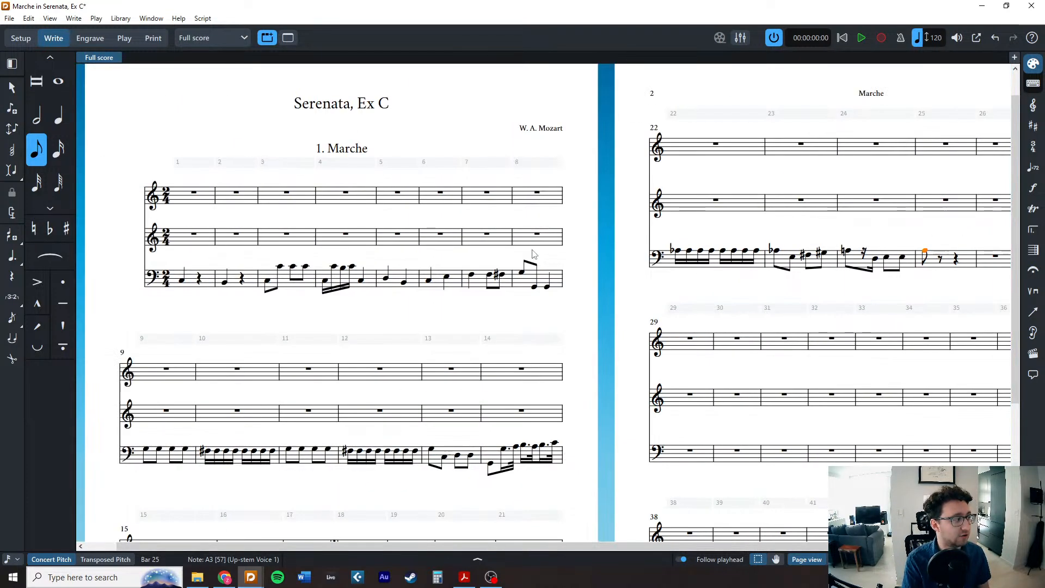
{"action": "scroll", "coordinate": [526, 260], "scroll_direction": "right", "scroll_amount": 2}
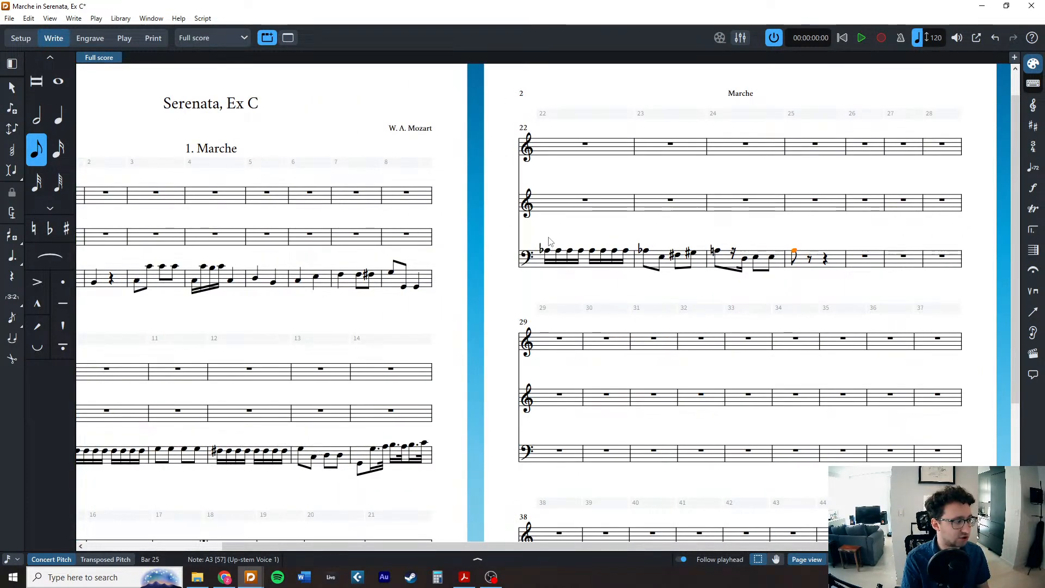
{"action": "scroll", "coordinate": [540, 239], "scroll_direction": "down", "scroll_amount": 3}
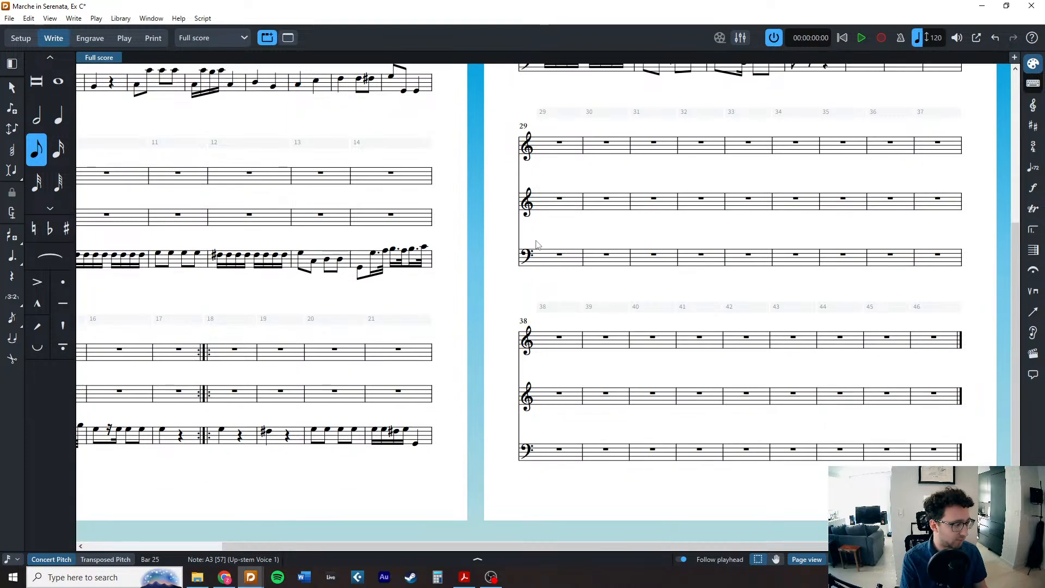
{"action": "scroll", "coordinate": [542, 323], "scroll_direction": "up", "scroll_amount": 3}
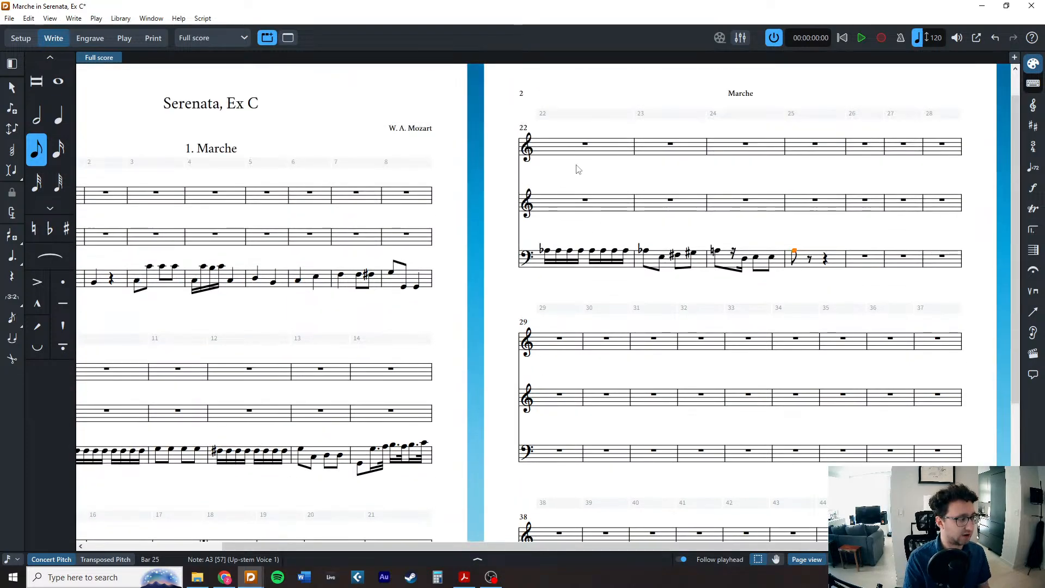
{"action": "left_click_drag", "start_coordinate": [534, 240], "coordinate": [659, 286]}
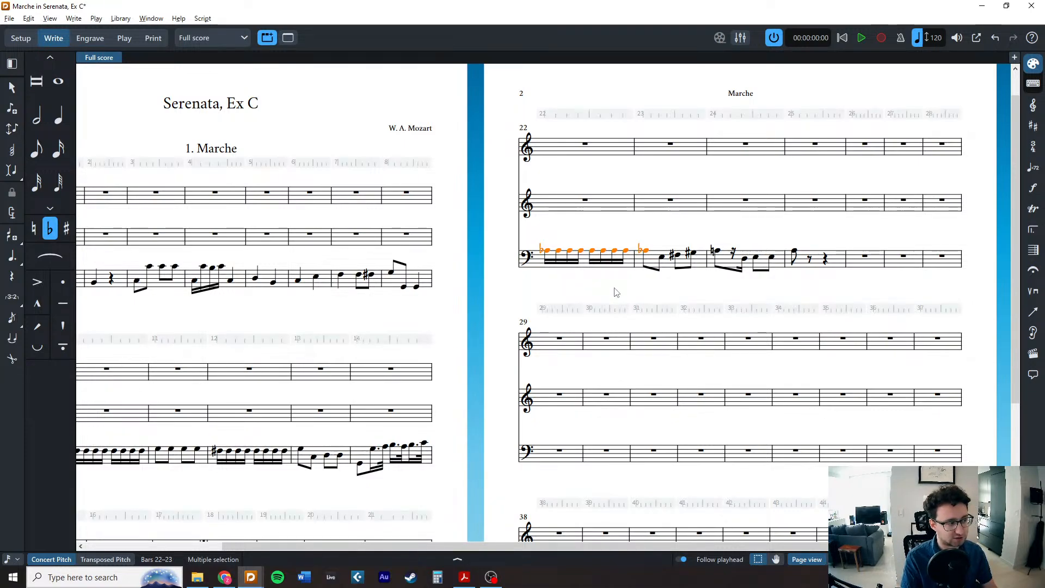
{"action": "key", "text": "equal"}
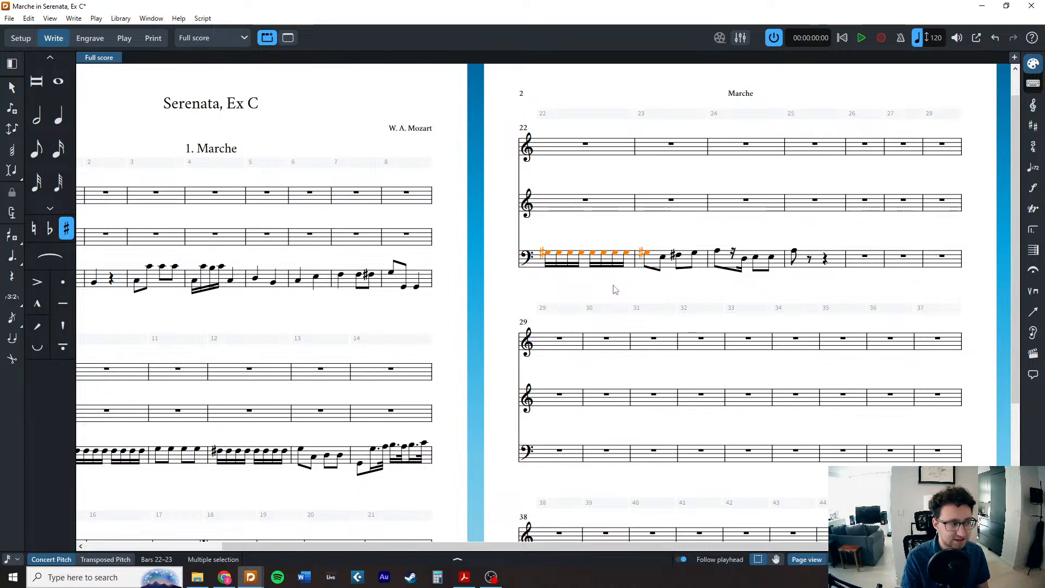
{"action": "key", "text": "Escape"}
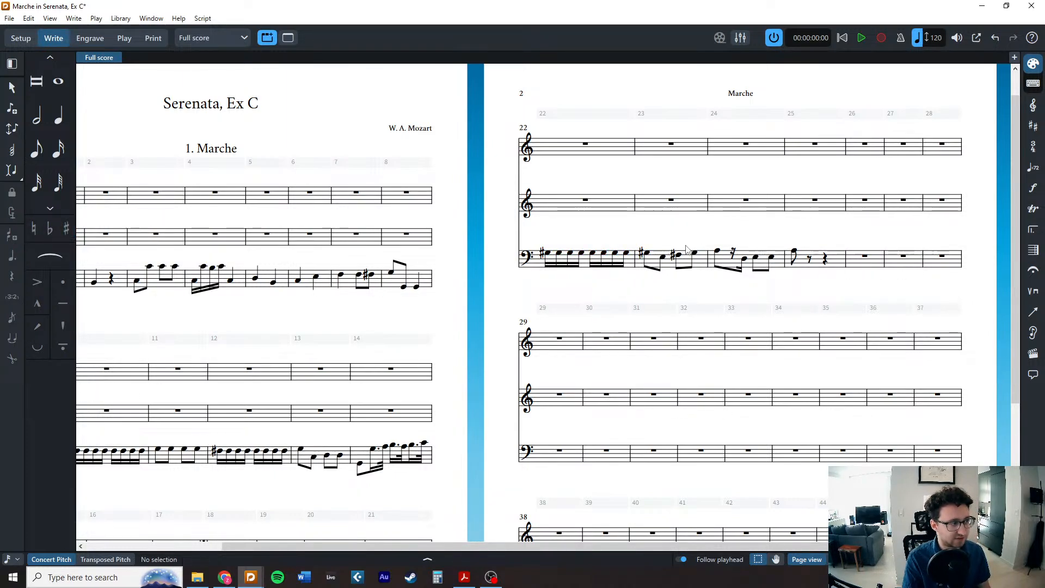
Try to add a C major key signature at bar 1 from the second violin staff.
{"action": "key", "text": "ctrl+equal"}
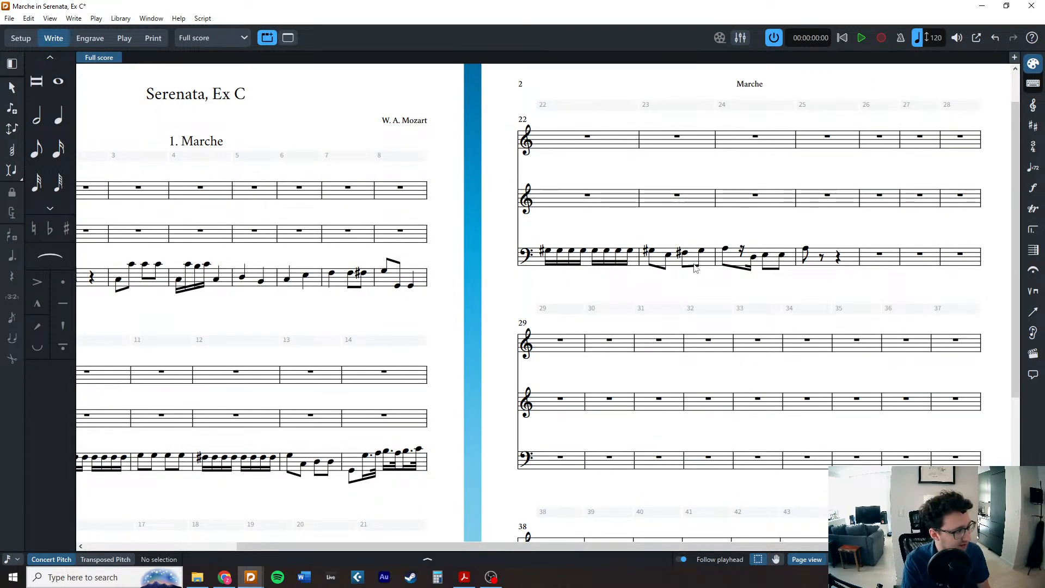
{"action": "scroll", "coordinate": [694, 266], "scroll_direction": "left", "scroll_amount": 3}
{"action": "left_click", "coordinate": [237, 231]}
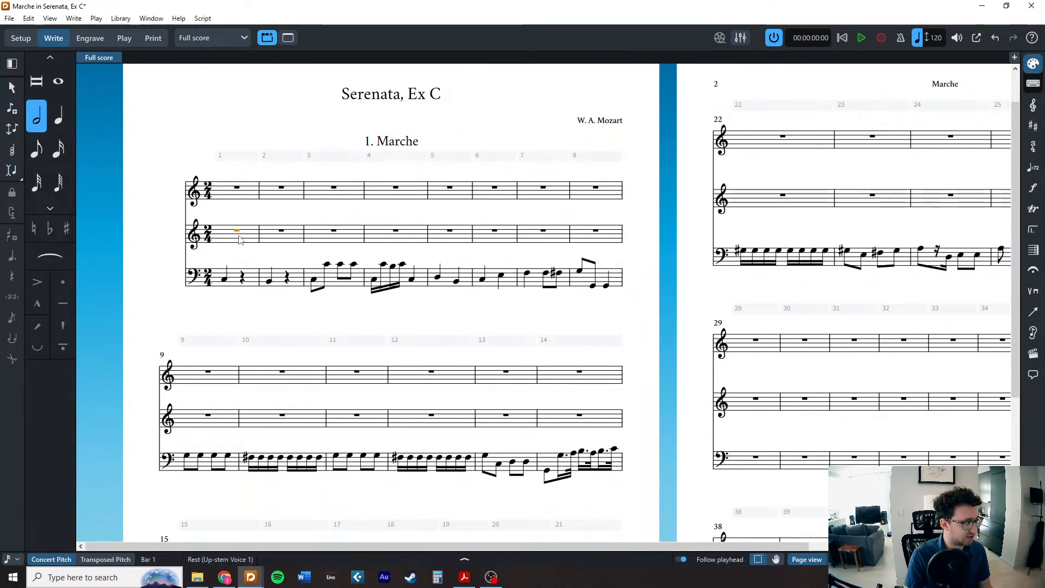
{"action": "key", "text": "shift+k"}
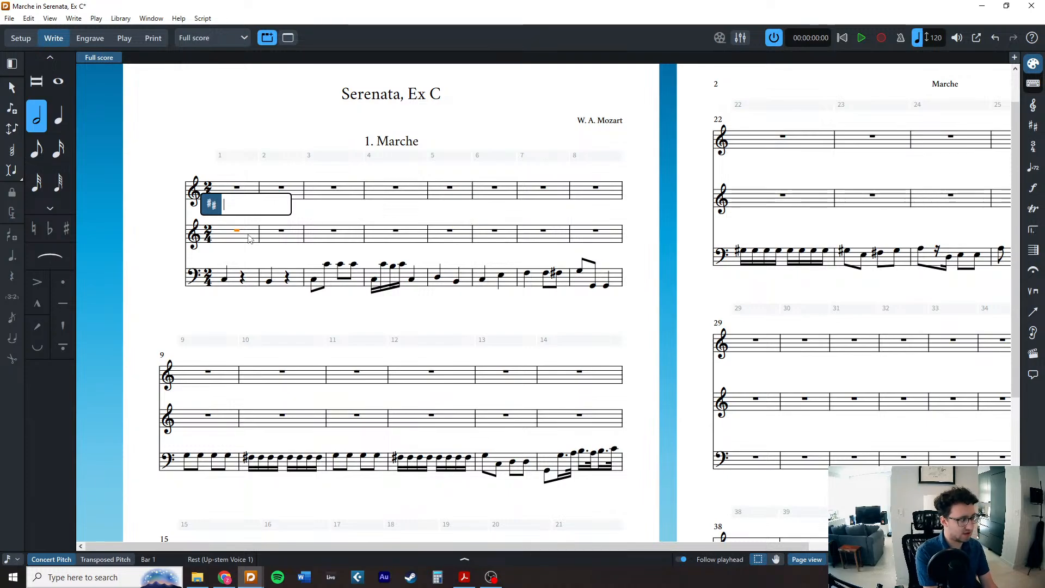
{"action": "key", "text": "Return"}
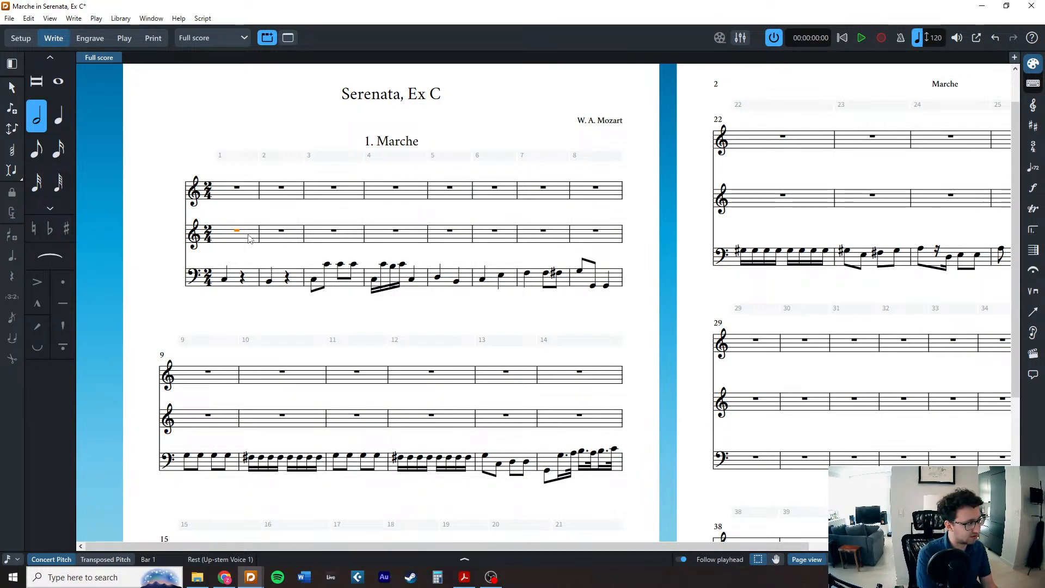
{"action": "key", "text": "shift+k"}
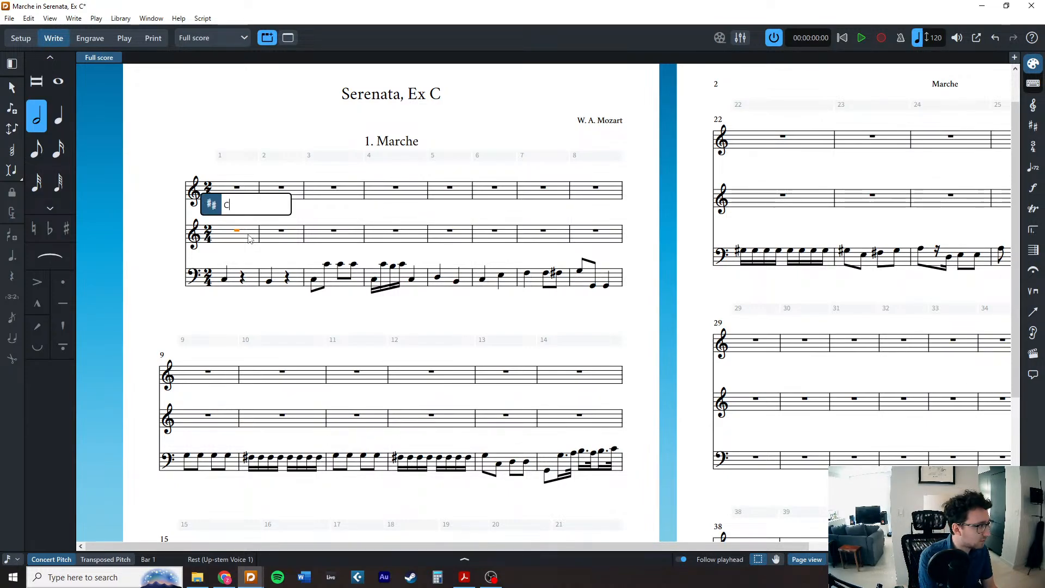
{"action": "type", "text": "Cma"}
{"action": "key", "text": "Return"}
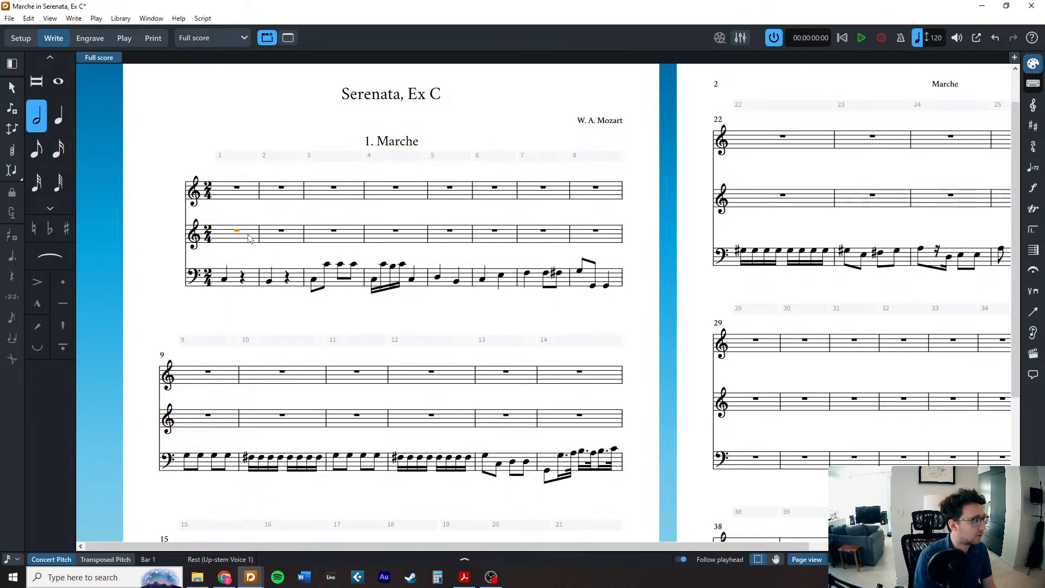
{"action": "key", "text": "Escape"}
{"action": "key", "text": "Escape"}
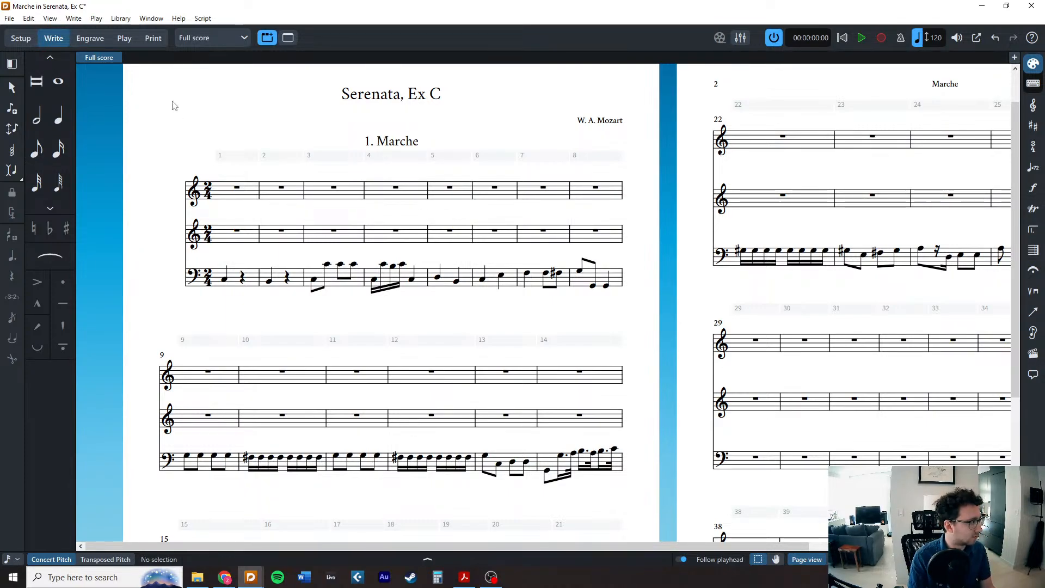
Check whether signposts for key signatures are set to show.
{"action": "left_click", "coordinate": [48, 19]}
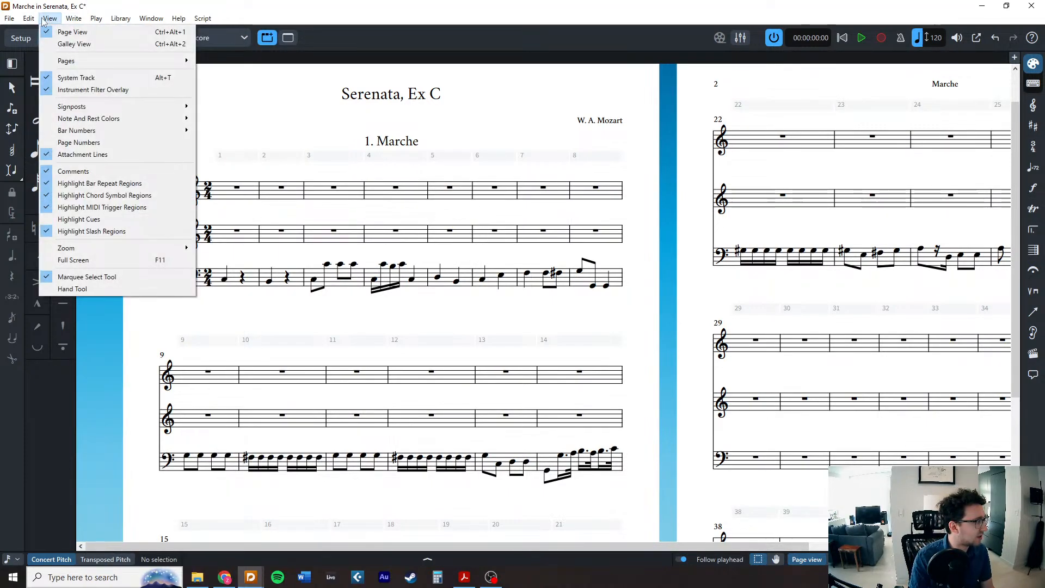
{"action": "mouse_move", "coordinate": [65, 107]}
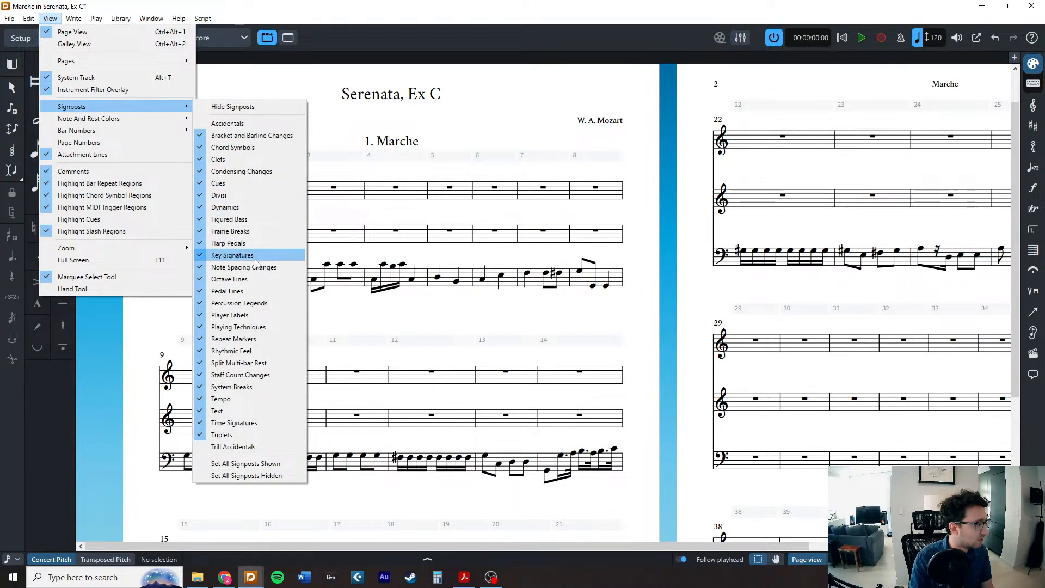
{"action": "left_click", "coordinate": [315, 221]}
Add a C major key signature at the start of bar 1 and clear the selection.
{"action": "left_click", "coordinate": [237, 232]}
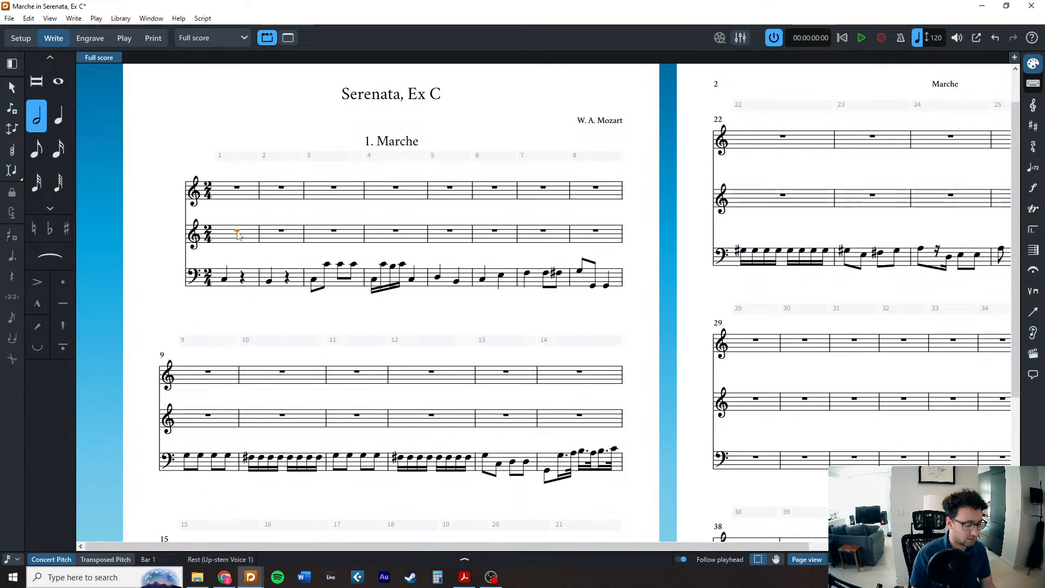
{"action": "key", "text": "shift+k"}
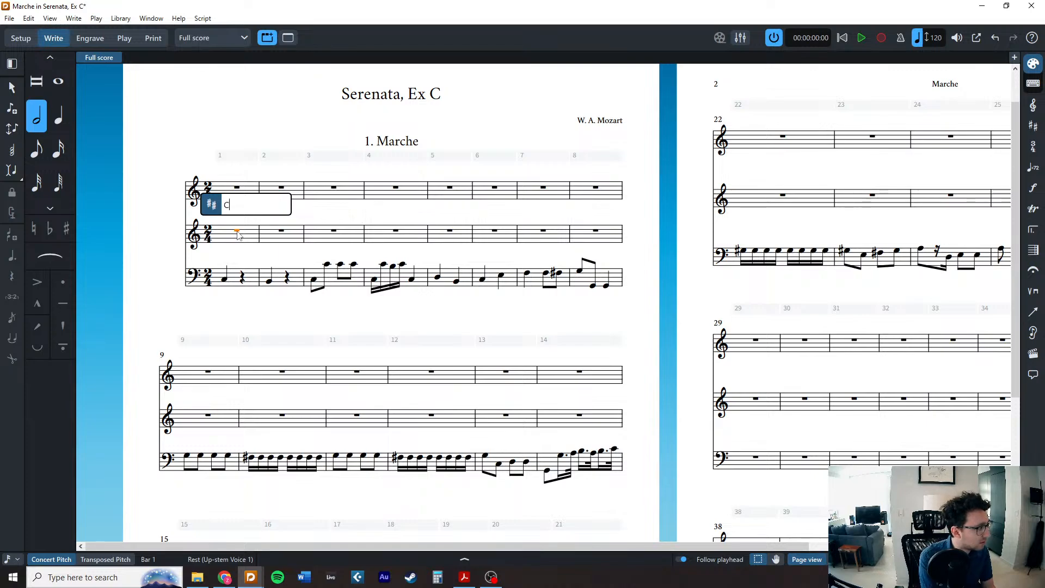
{"action": "key", "text": "Return"}
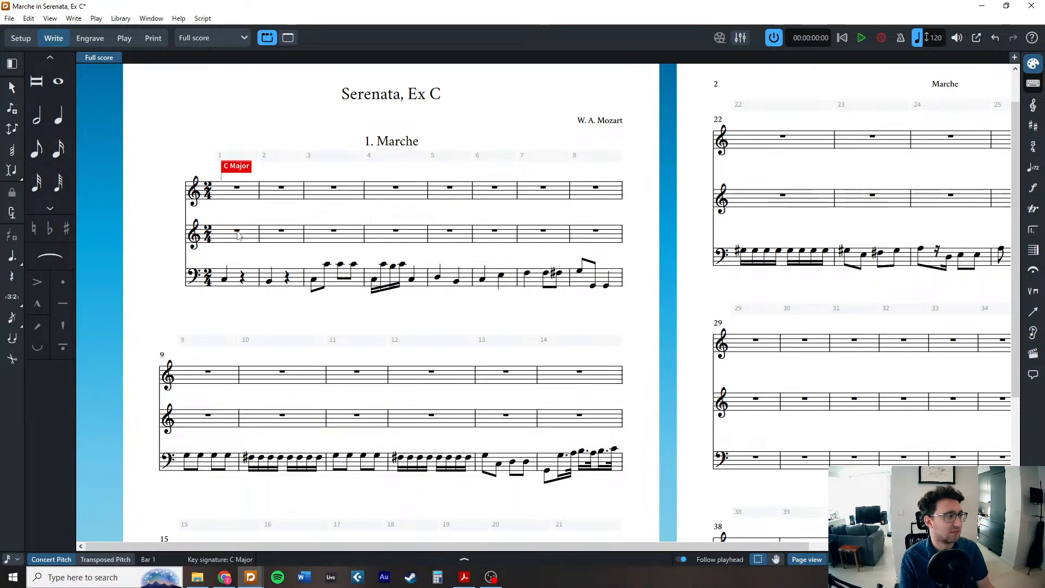
{"action": "left_click", "coordinate": [261, 227]}
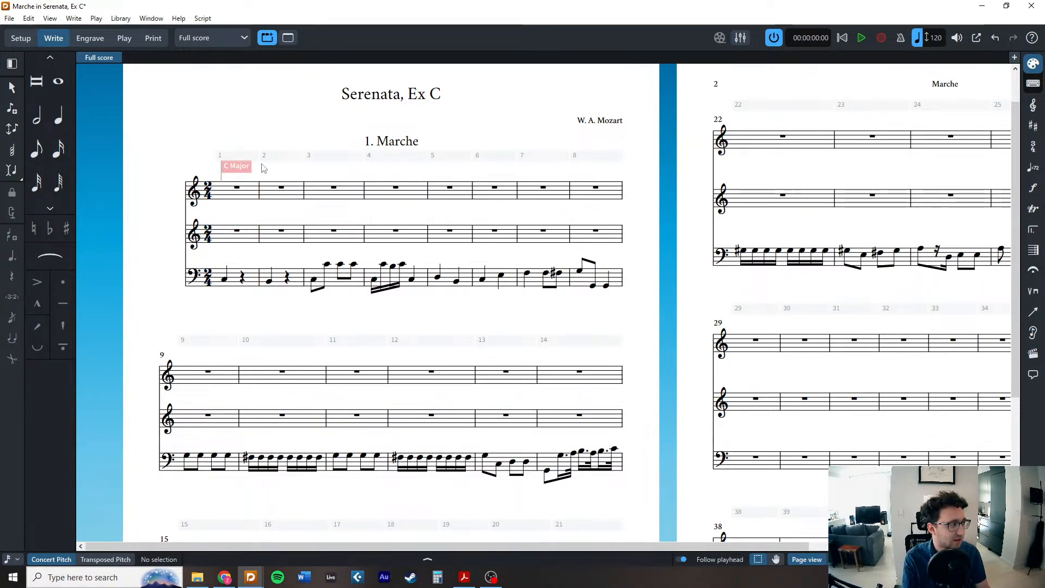
{"action": "key", "text": "Escape"}
{"action": "scroll", "coordinate": [218, 198], "scroll_direction": "right", "scroll_amount": 3}
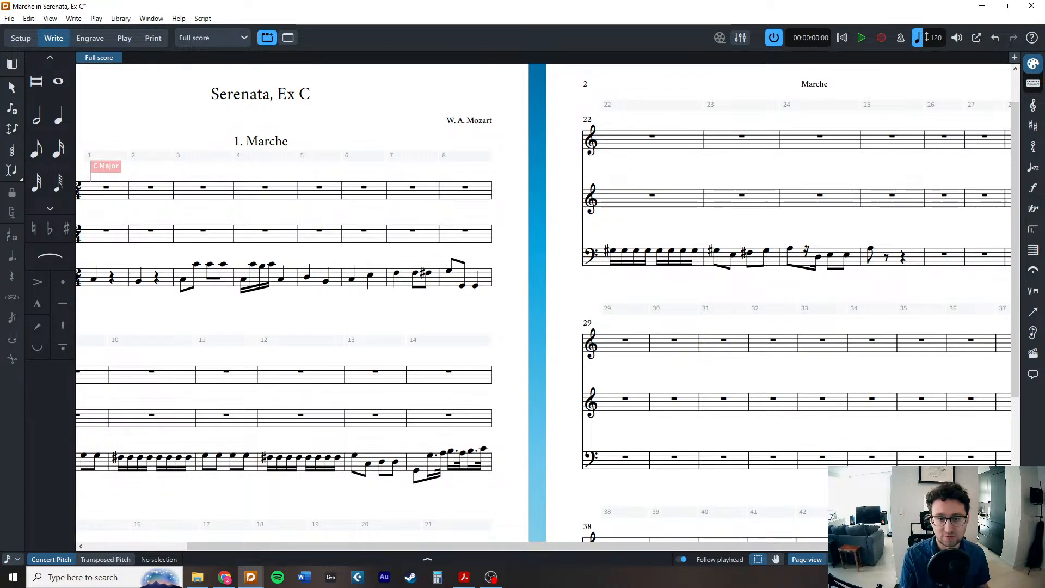
{"action": "key", "text": "alt"}
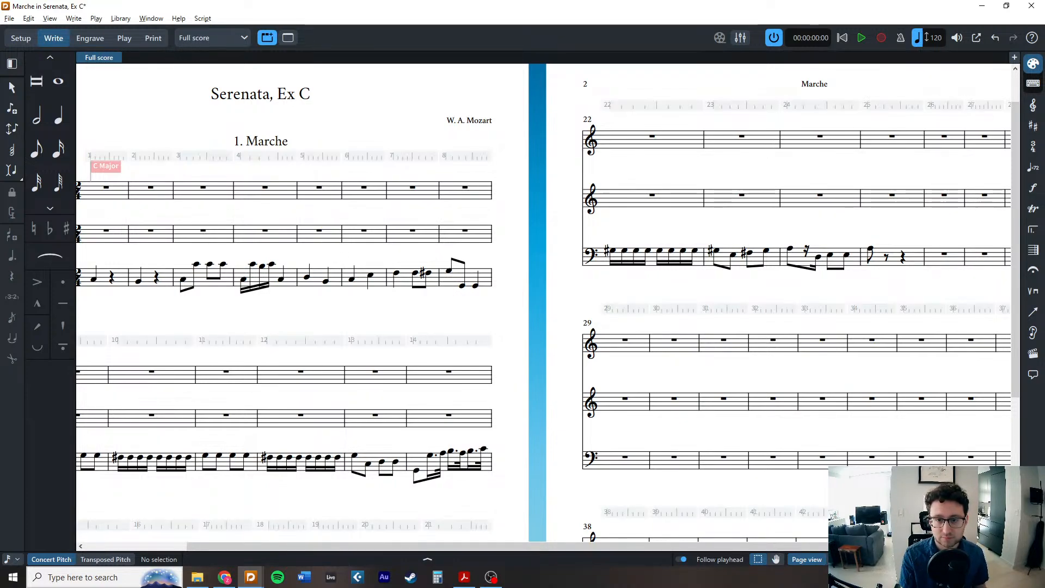
{"action": "key", "text": "alt+Tab"}
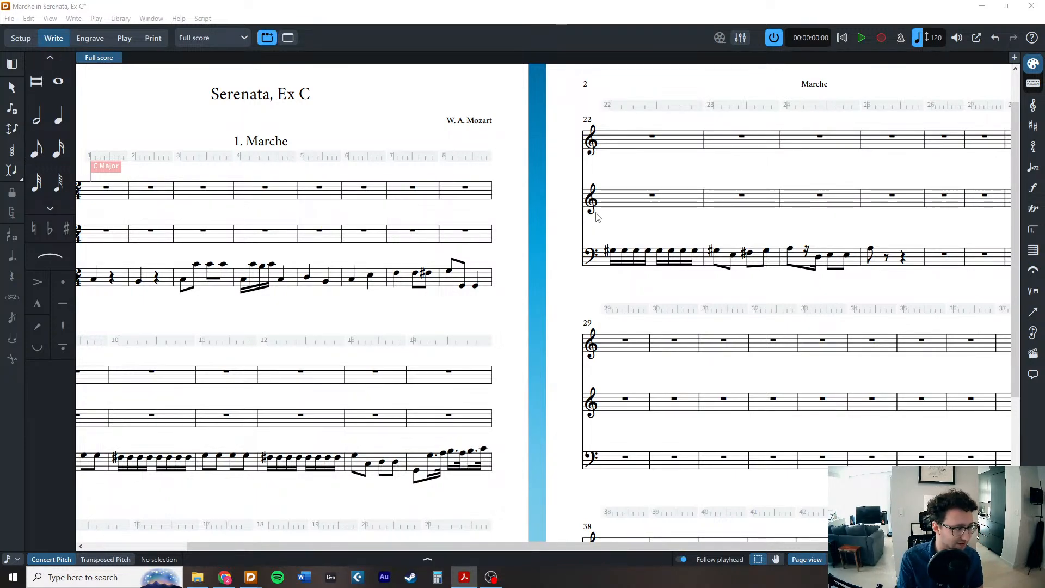
{"action": "left_click", "coordinate": [710, 287]}
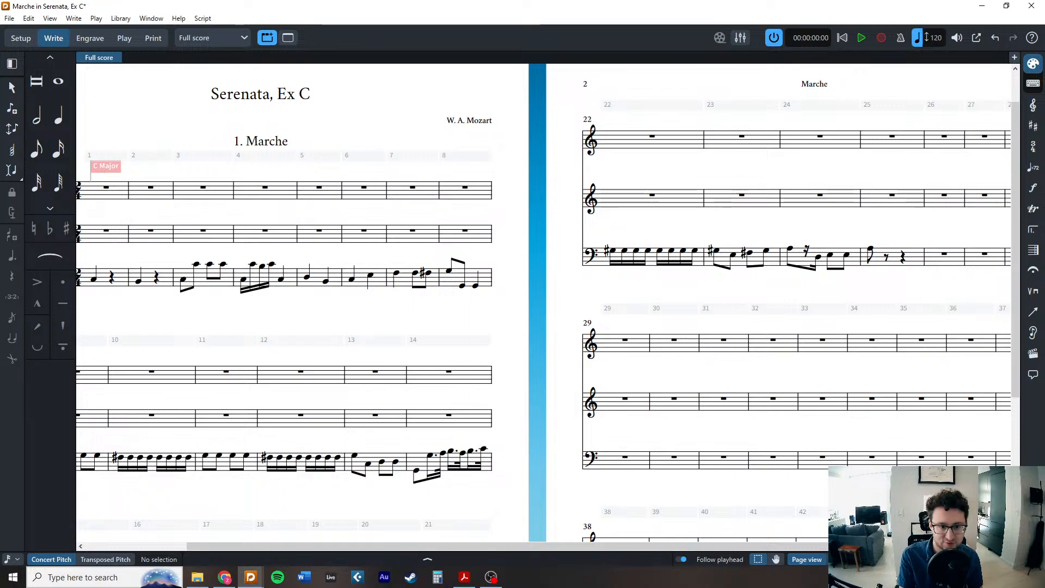
{"action": "key", "text": "alt+Tab"}
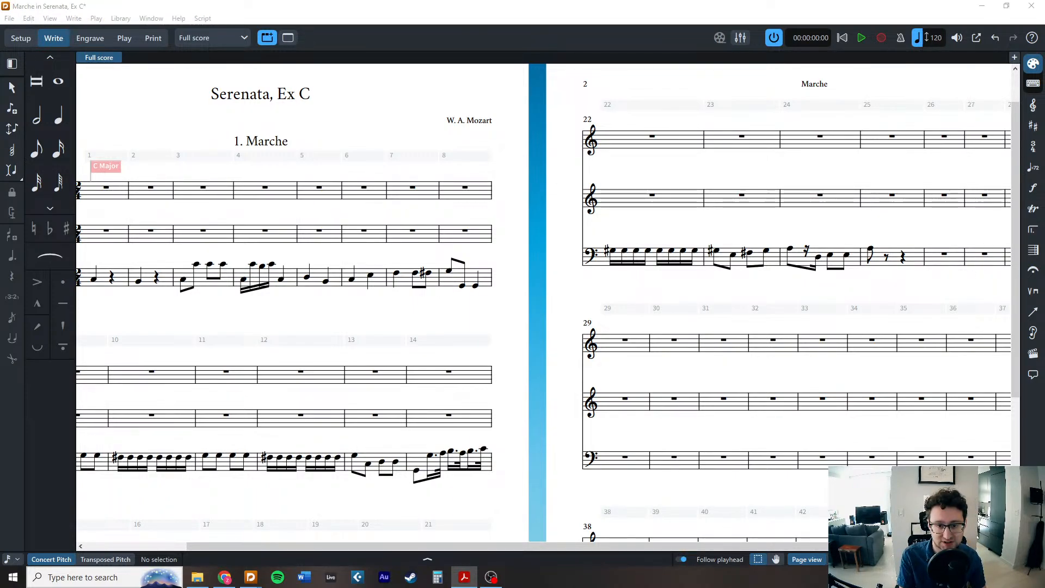
{"action": "key", "text": "alt+Tab"}
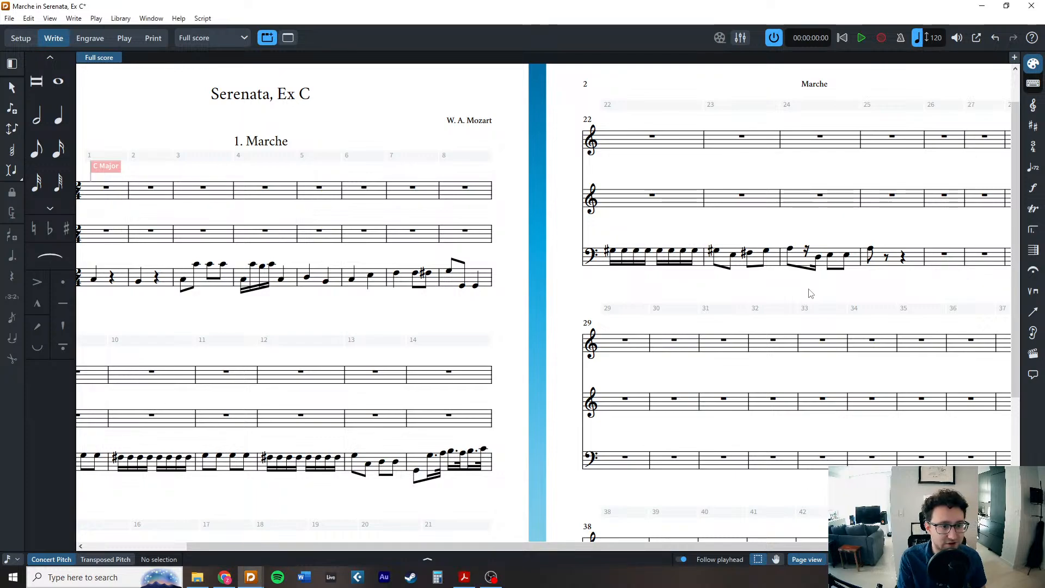
Complete violoncello bar 25 with a sixteenth rest, sixteenth D and two eighth Es, and start bar 26 with an eighth A.
{"action": "double_click", "coordinate": [886, 257]}
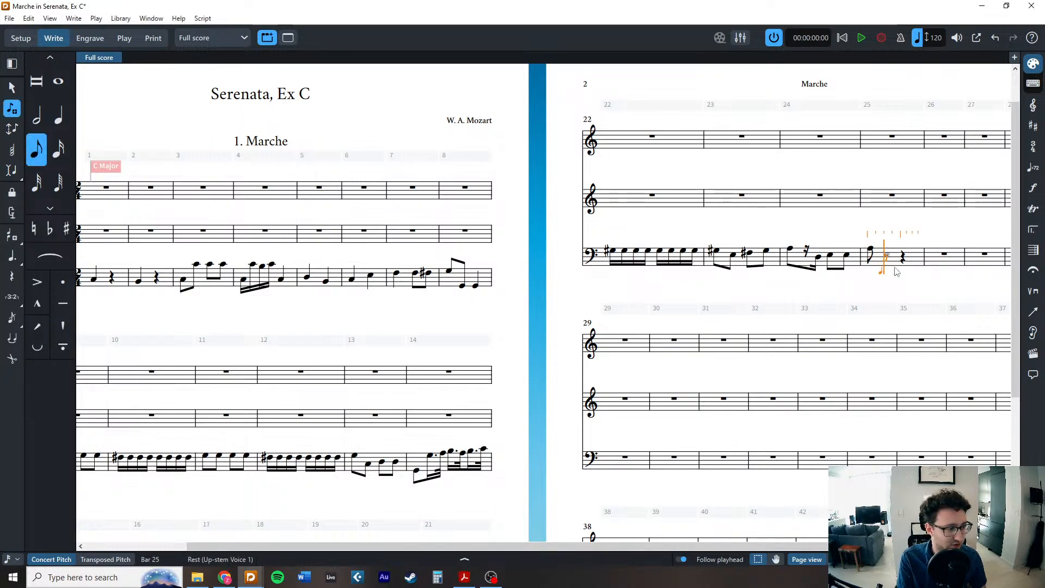
{"action": "left_click", "coordinate": [58, 149]}
{"action": "key", "text": "d"}
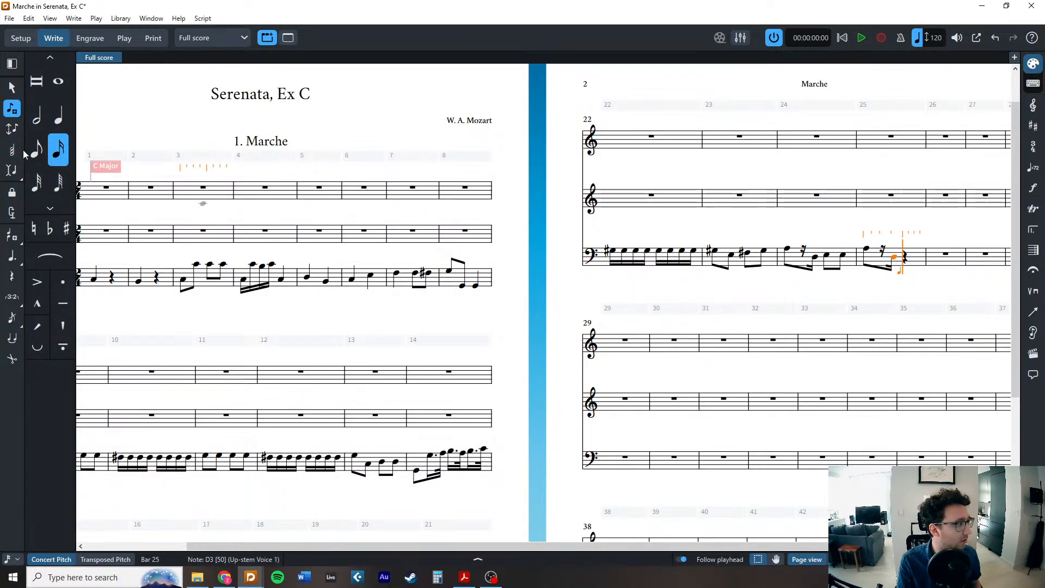
{"action": "left_click", "coordinate": [37, 149]}
{"action": "key", "text": "e"}
{"action": "left_click", "coordinate": [57, 152]}
{"action": "key", "text": "a"}
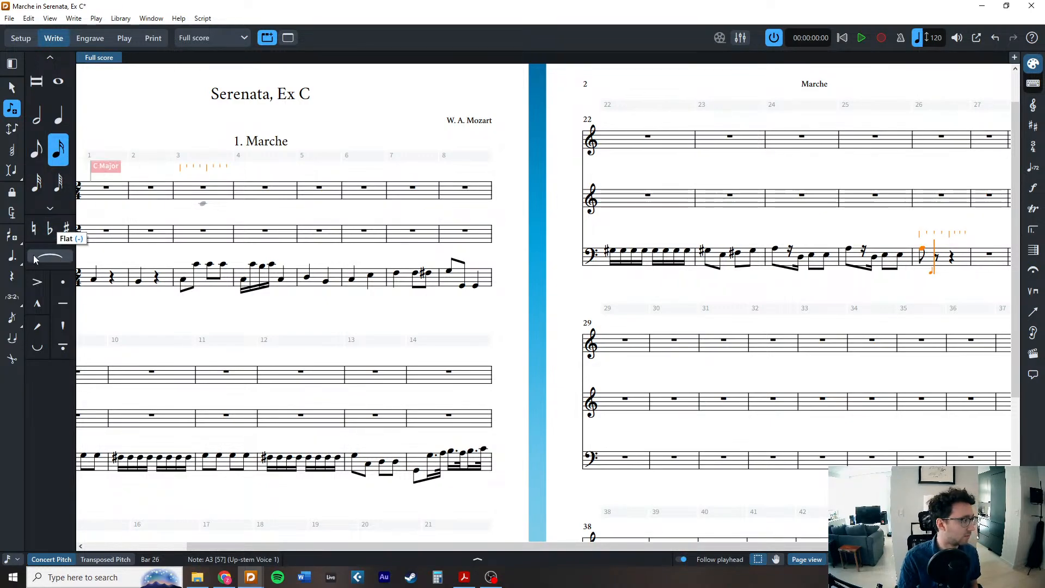
Complete violoncello bar 26 with a dotted sixteenth C, thirty-second B, eighth A and eighth G.
{"action": "left_click", "coordinate": [13, 255]}
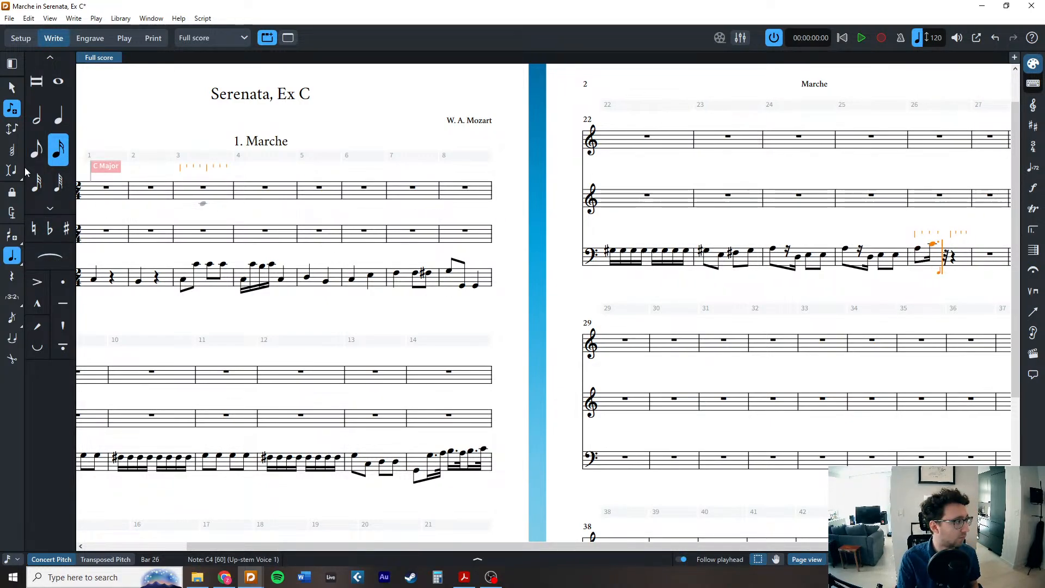
{"action": "left_click", "coordinate": [37, 182]}
{"action": "key", "text": "b"}
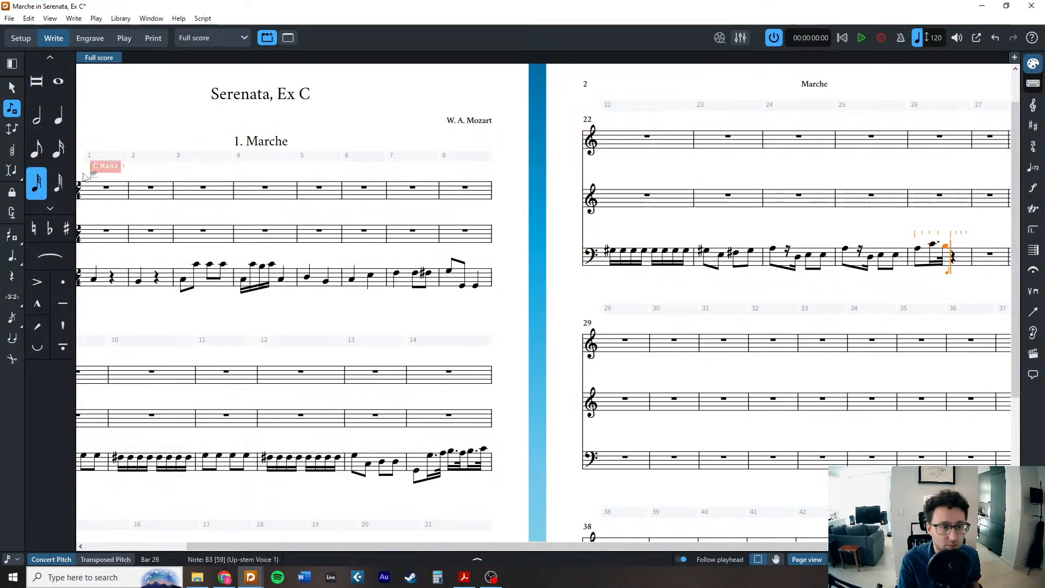
{"action": "left_click", "coordinate": [35, 153]}
{"action": "key", "text": "g"}
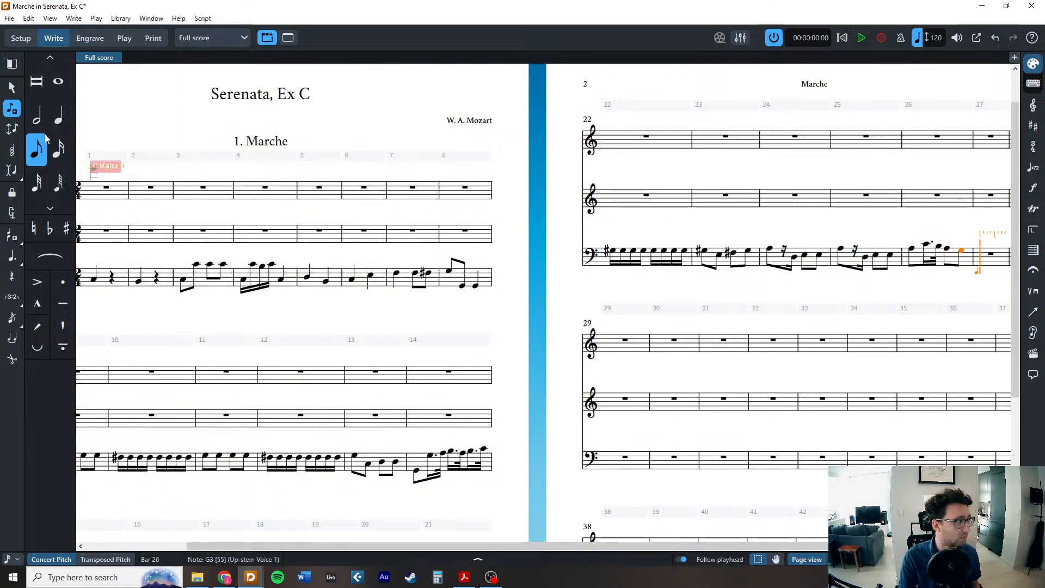
Fill violoncello bar 27 with four eighth F-sharps and bar 28 with the eighth notes F-sharp, D, E and F-sharp.
{"action": "key", "text": "equal"}
{"action": "key", "text": "f"}
{"action": "key", "text": "f"}
{"action": "key", "text": "f"}
{"action": "key", "text": "f"}
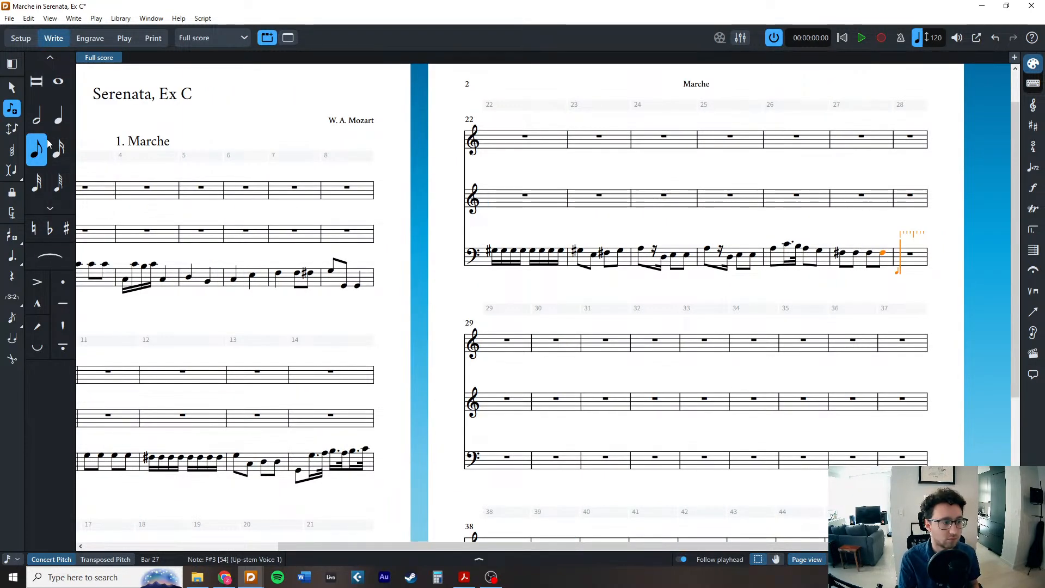
{"action": "key", "text": "f"}
{"action": "key", "text": "d"}
{"action": "key", "text": "e"}
{"action": "key", "text": "f"}
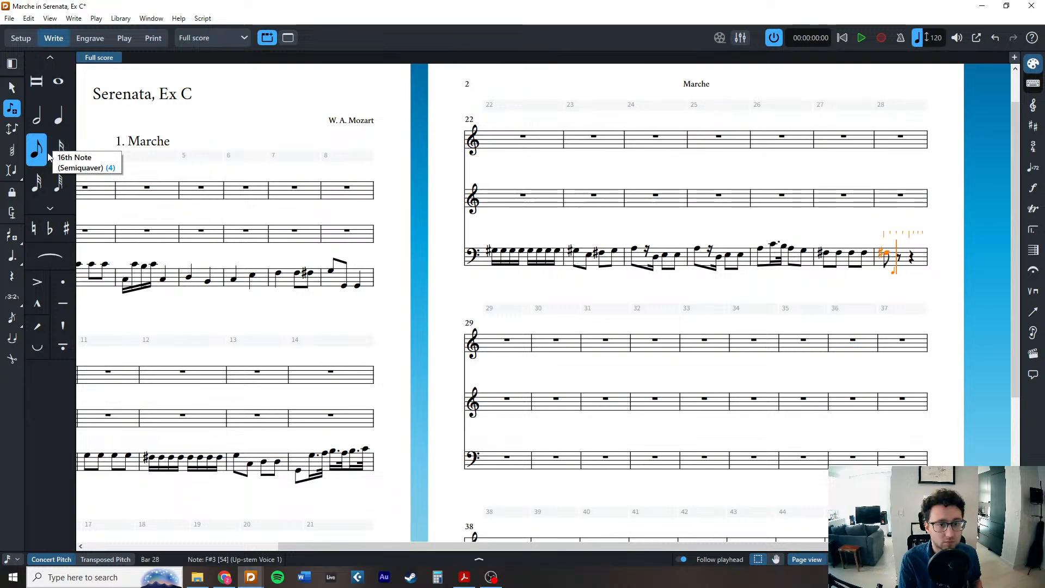
Enter eighths G, low B, C and D in violoncello bar 29, and G, two Gs an octave lower and an eighth rest in bar 30.
{"action": "key", "text": "g"}
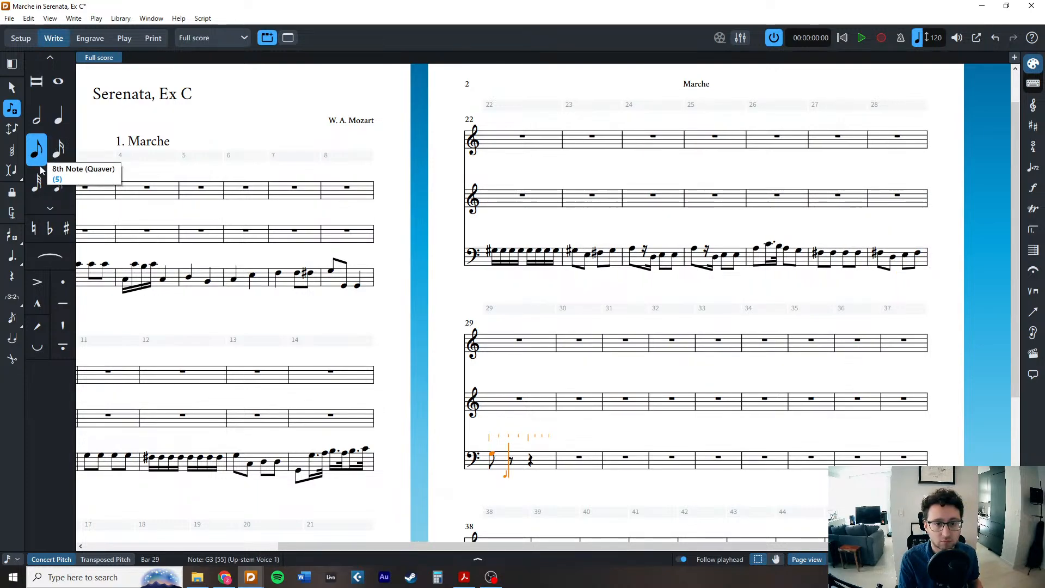
{"action": "key", "text": "b"}
{"action": "key", "text": "c"}
{"action": "key", "text": "d"}
{"action": "key", "text": "g"}
{"action": "key", "text": "ctrl+alt+g"}
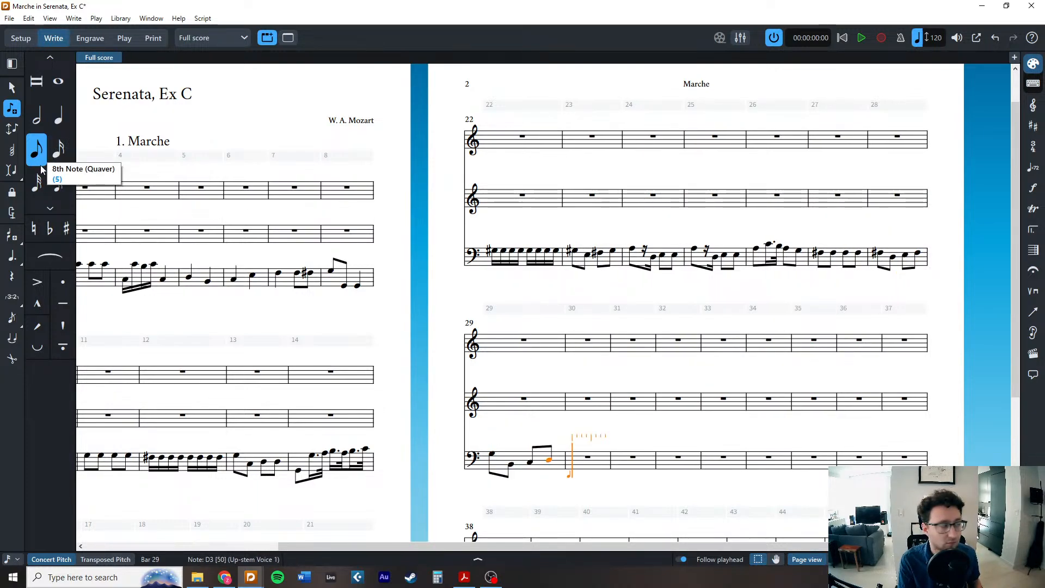
{"action": "key", "text": "g"}
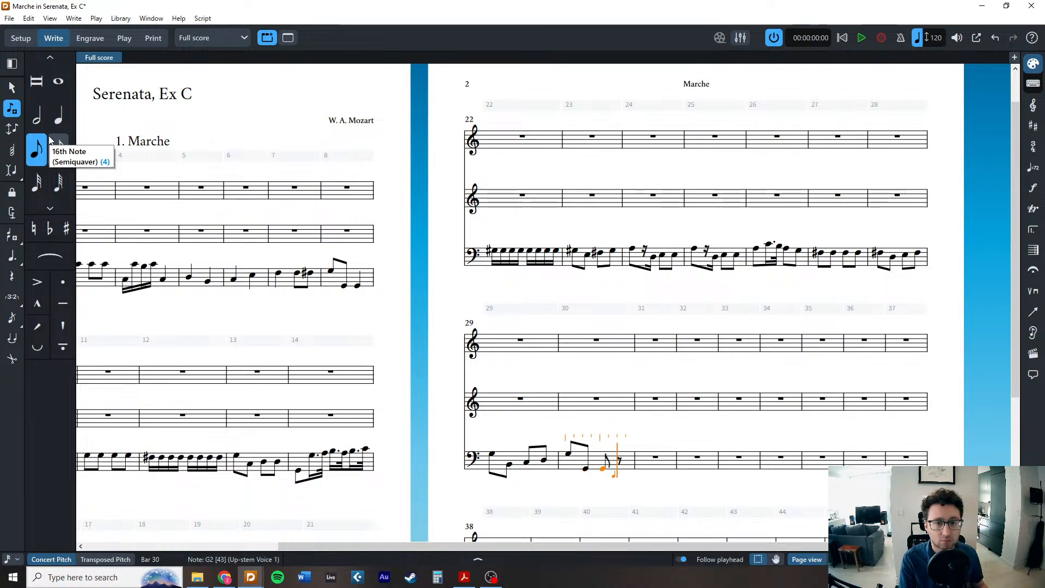
{"action": "key", "text": "space"}
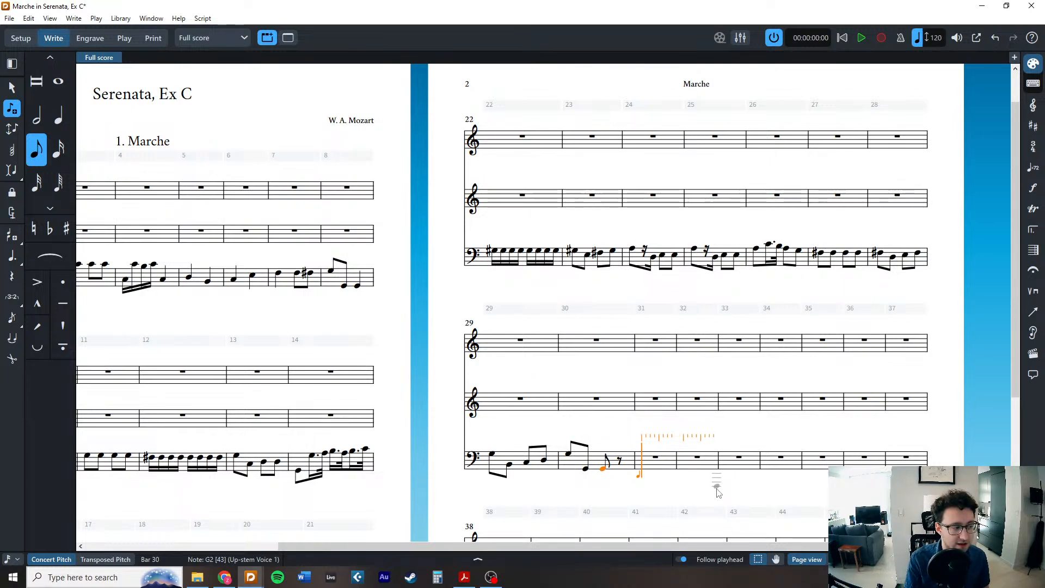
{"action": "key", "text": "space"}
{"action": "key", "text": "space"}
{"action": "key", "text": "space"}
{"action": "key", "text": "space"}
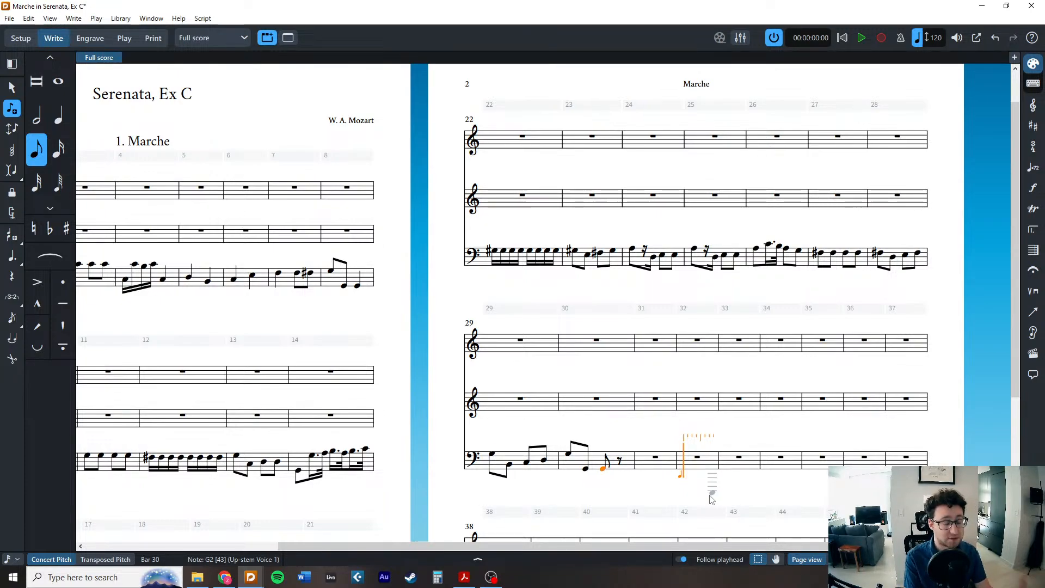
{"action": "key", "text": "ctrl+Left"}
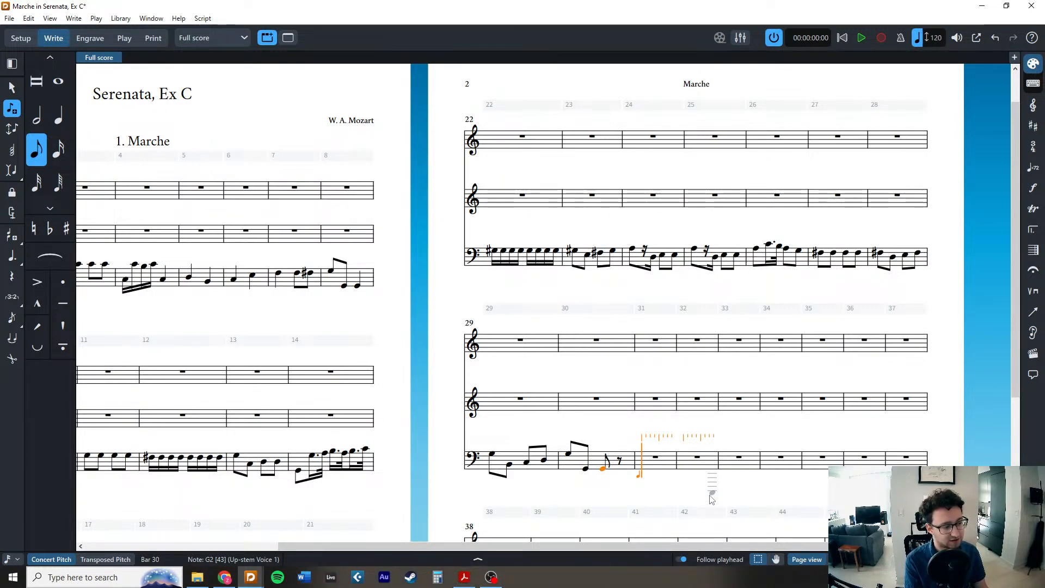
{"action": "key", "text": "ctrl+Right"}
{"action": "key", "text": "ctrl+Right"}
{"action": "key", "text": "ctrl+Left"}
{"action": "key", "text": "ctrl+Left"}
{"action": "key", "text": "ctrl+Left"}
{"action": "key", "text": "ctrl+Right"}
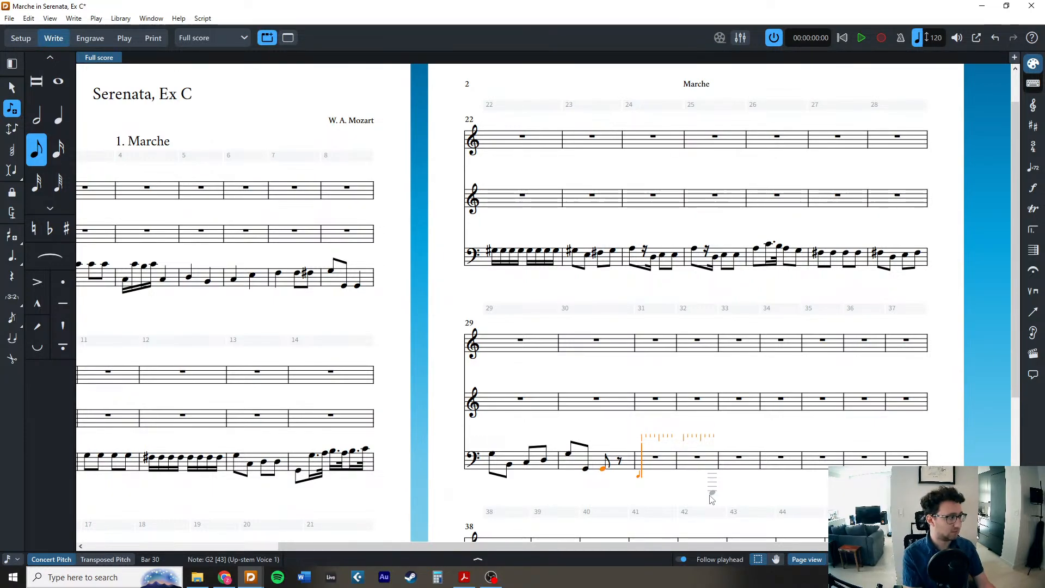
Fill violoncello bar 31 with four eighth-note Cs.
{"action": "key", "text": "c"}
{"action": "key", "text": "c"}
{"action": "key", "text": "c"}
{"action": "key", "text": "c"}
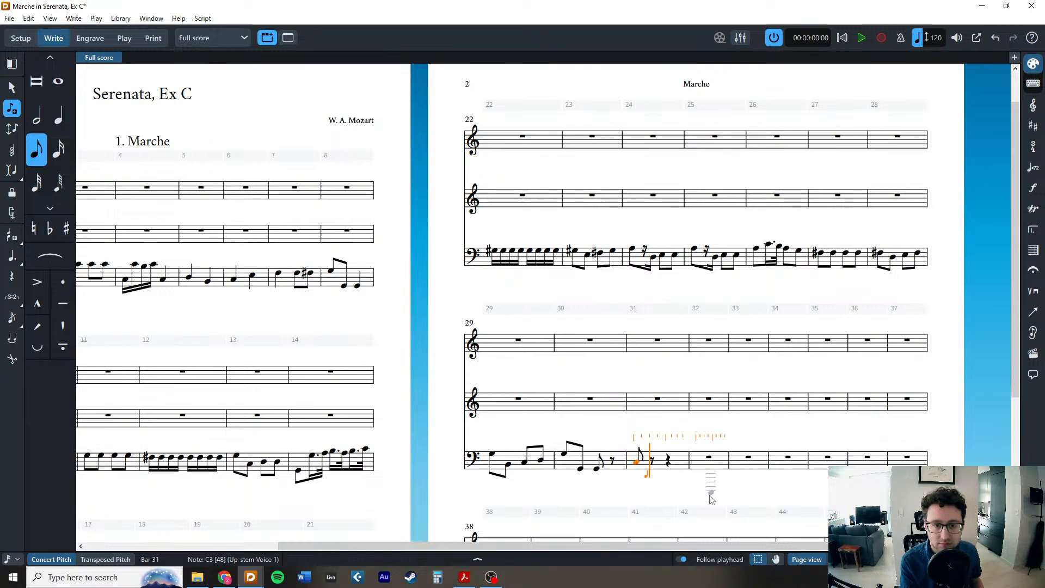
Fill violoncello bar 32 with eight sixteenth-note Bs and delete the stray C entered after them.
{"action": "key", "text": "5"}
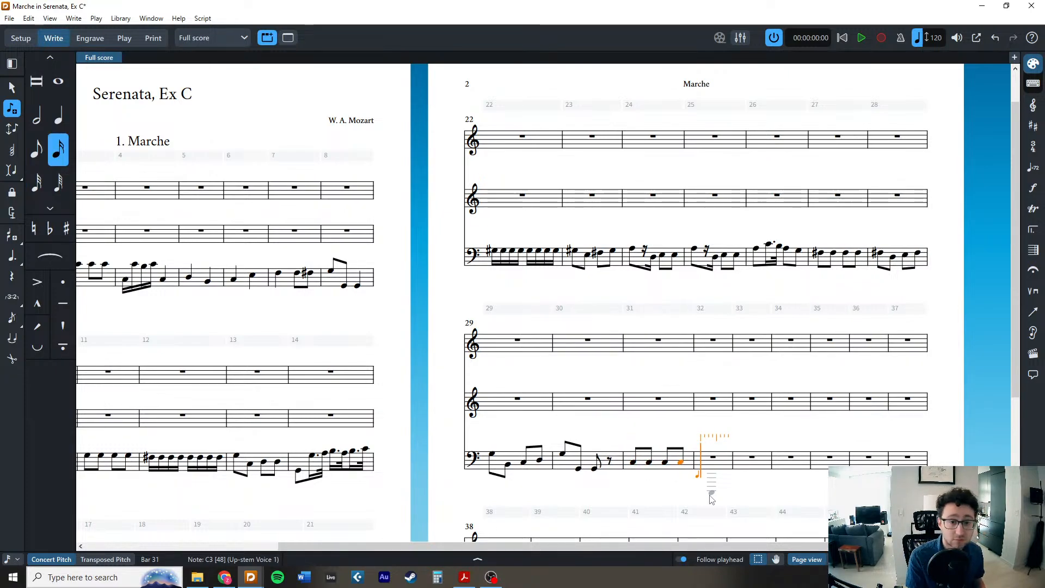
{"action": "key", "text": "b"}
{"action": "key", "text": "b"}
{"action": "key", "text": "b"}
{"action": "key", "text": "b"}
{"action": "key", "text": "b"}
{"action": "key", "text": "b"}
{"action": "key", "text": "b"}
{"action": "key", "text": "b"}
{"action": "key", "text": "c"}
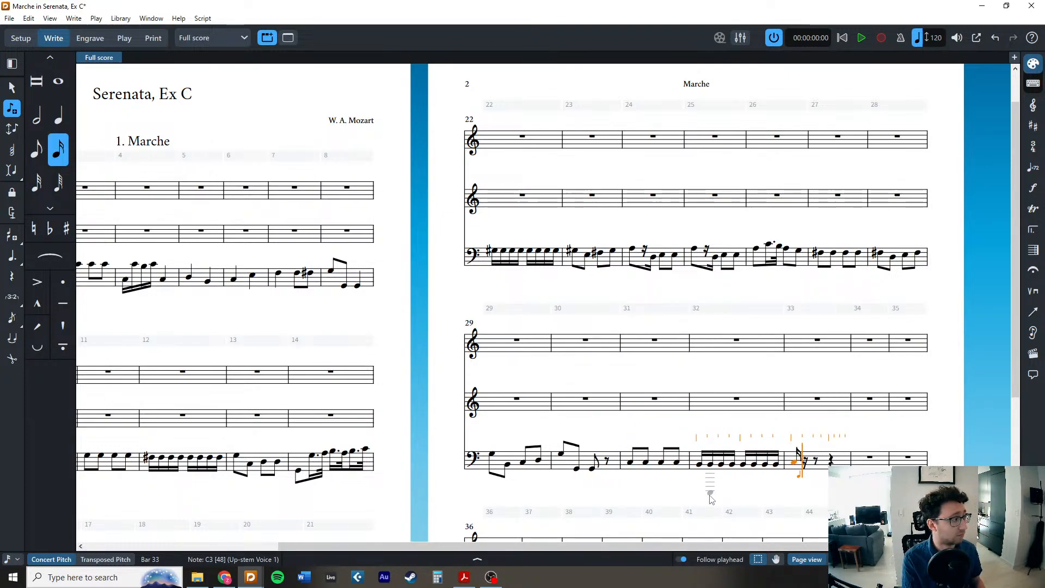
{"action": "key", "text": "BackSpace"}
Enter a half-note C in violoncello bar 33 and a half-note B in bar 34, and end note input.
{"action": "key", "text": "6"}
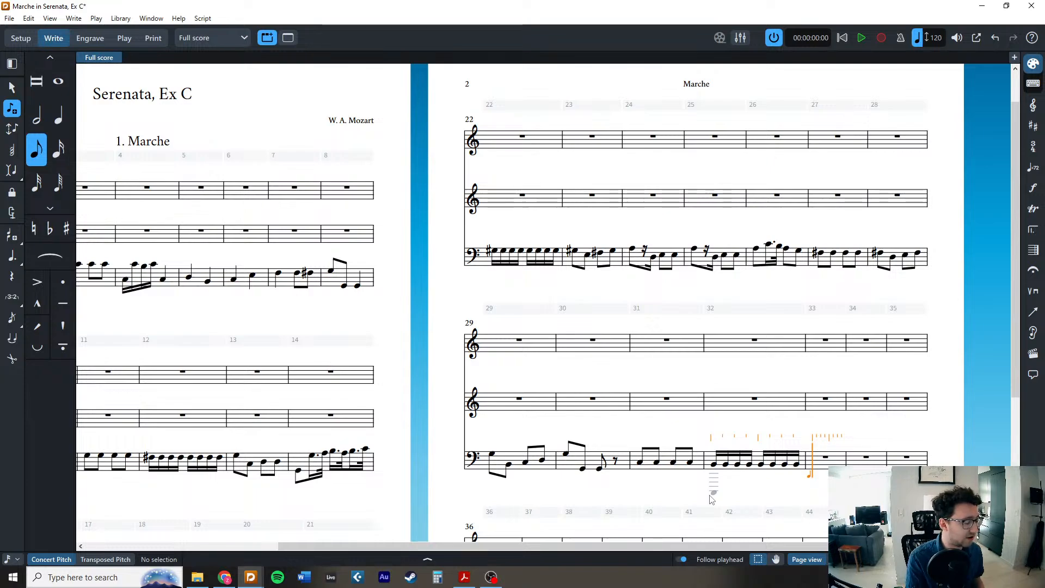
{"action": "key", "text": "7"}
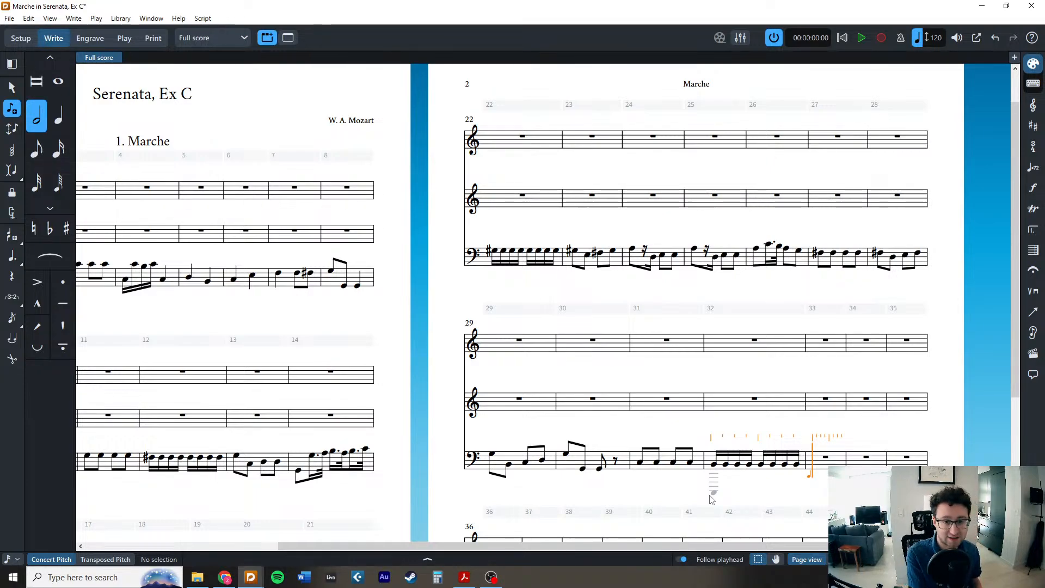
{"action": "key", "text": "c"}
{"action": "key", "text": "b"}
{"action": "key", "text": "Escape"}
Try repeating the violoncello notes of bars 31 and 32 over bars 33 and 34, and undo the repeat.
{"action": "scroll", "coordinate": [659, 402], "scroll_direction": "down", "scroll_amount": 5}
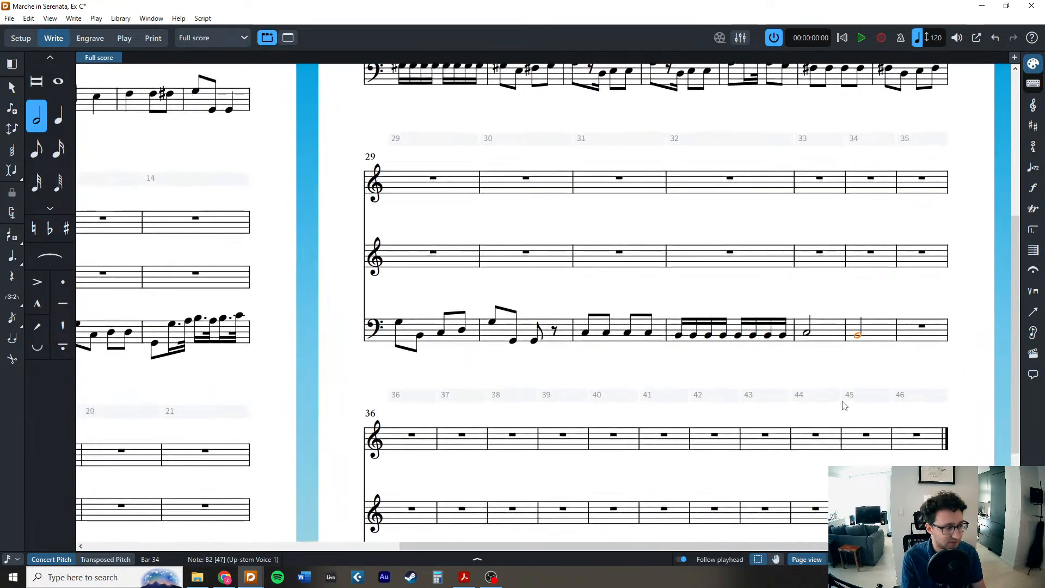
{"action": "scroll", "coordinate": [729, 457], "scroll_direction": "up", "scroll_amount": 3}
{"action": "scroll", "coordinate": [729, 461], "scroll_direction": "up", "scroll_amount": 4}
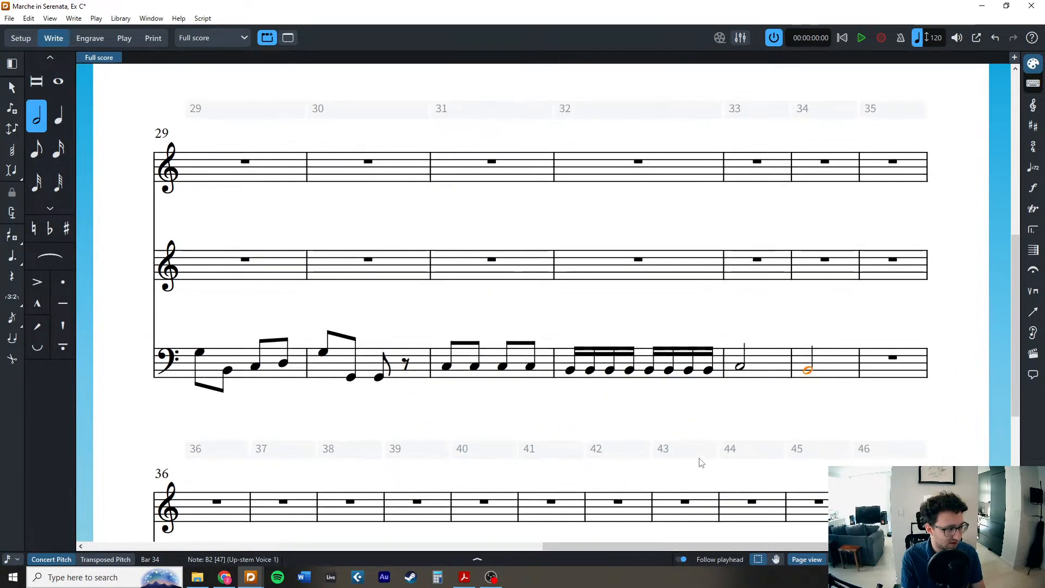
{"action": "left_click", "coordinate": [479, 353]}
{"action": "left_click", "coordinate": [616, 354]}
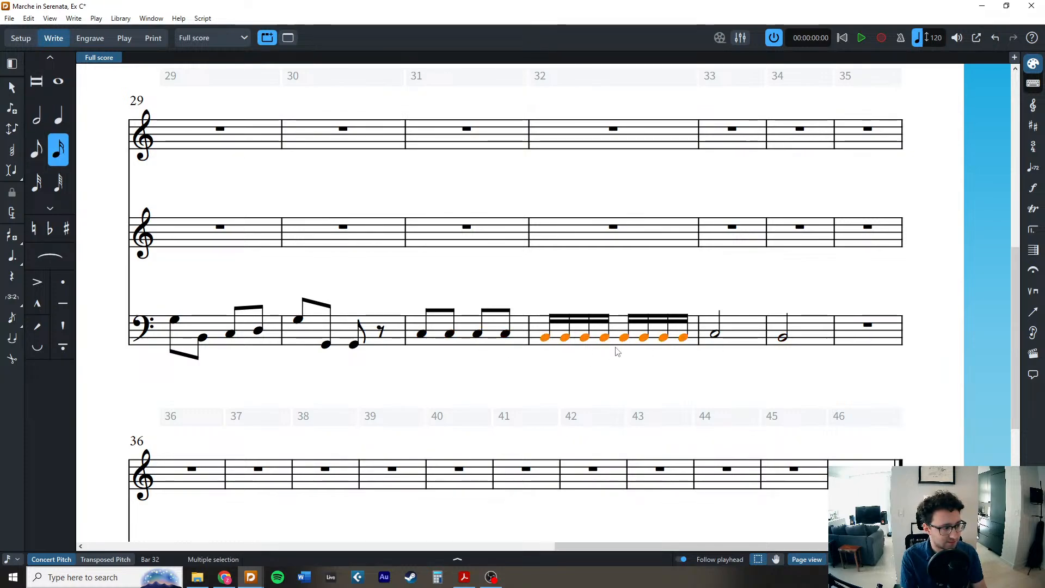
{"action": "left_click", "coordinate": [511, 349], "text": "shift"}
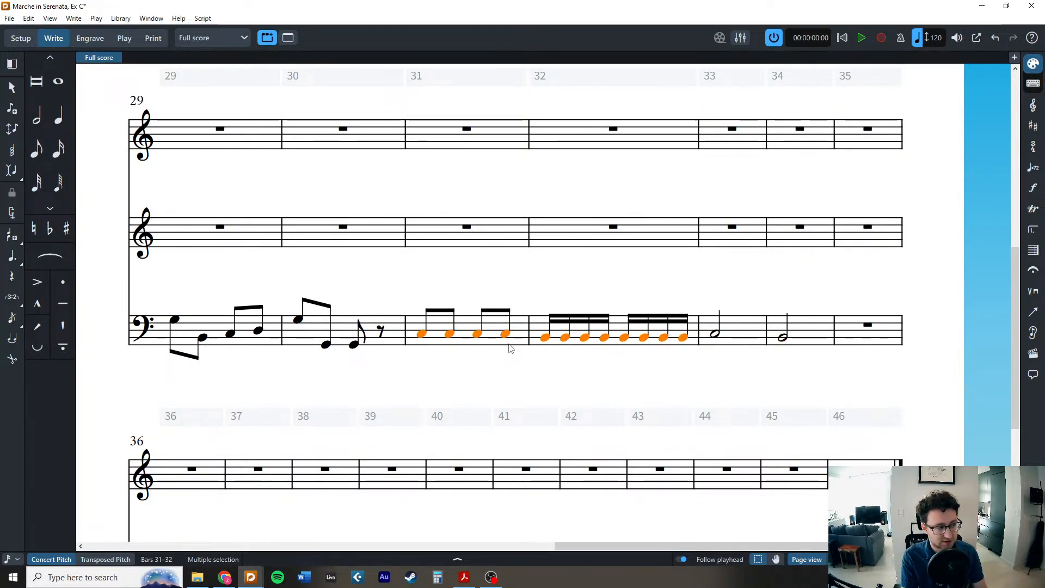
{"action": "key", "text": "r"}
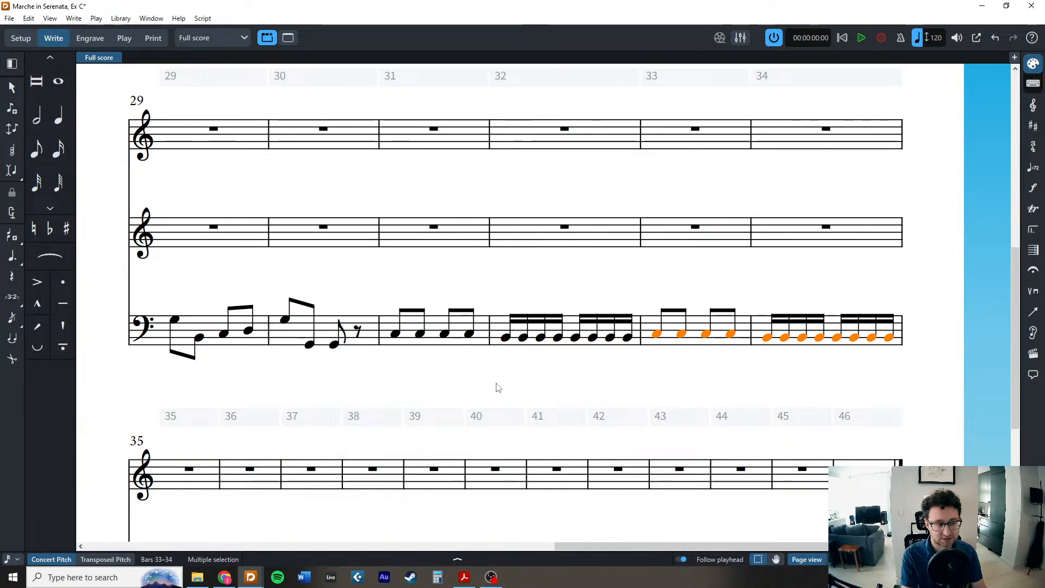
{"action": "key", "text": "ctrl+z"}
Set the rhythmic grid resolution to an eighth note, keeping the half-note C in violoncello bar 33 selected.
{"action": "double_click", "coordinate": [716, 336]}
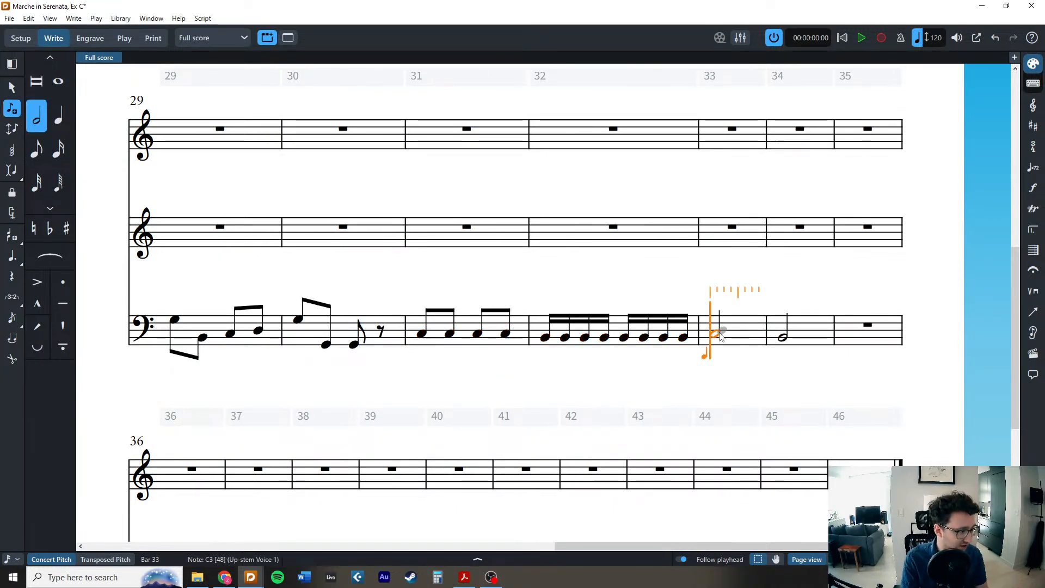
{"action": "left_click", "coordinate": [20, 558]}
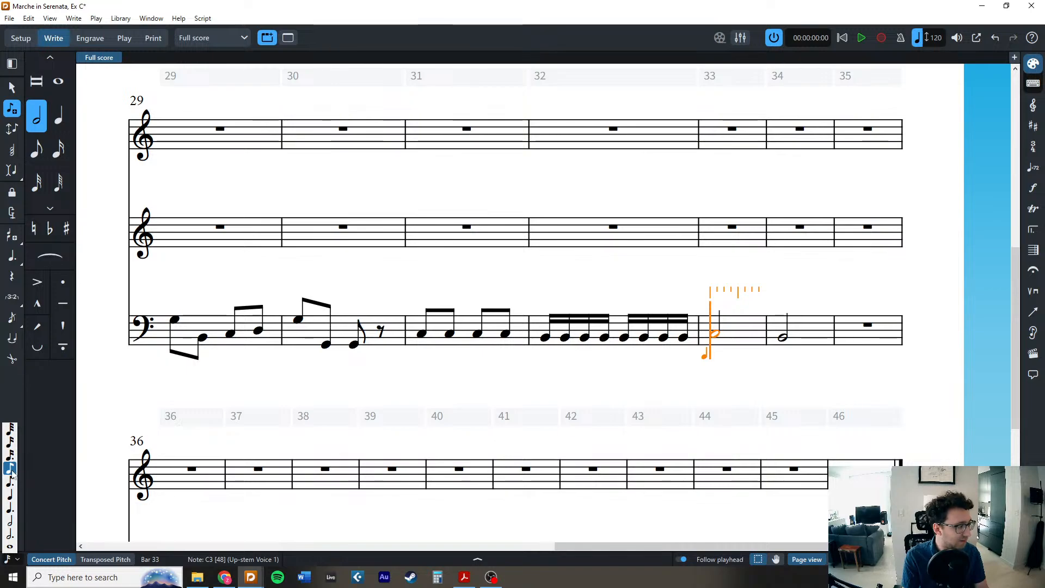
{"action": "left_click", "coordinate": [9, 494]}
{"action": "key", "text": "Escape"}
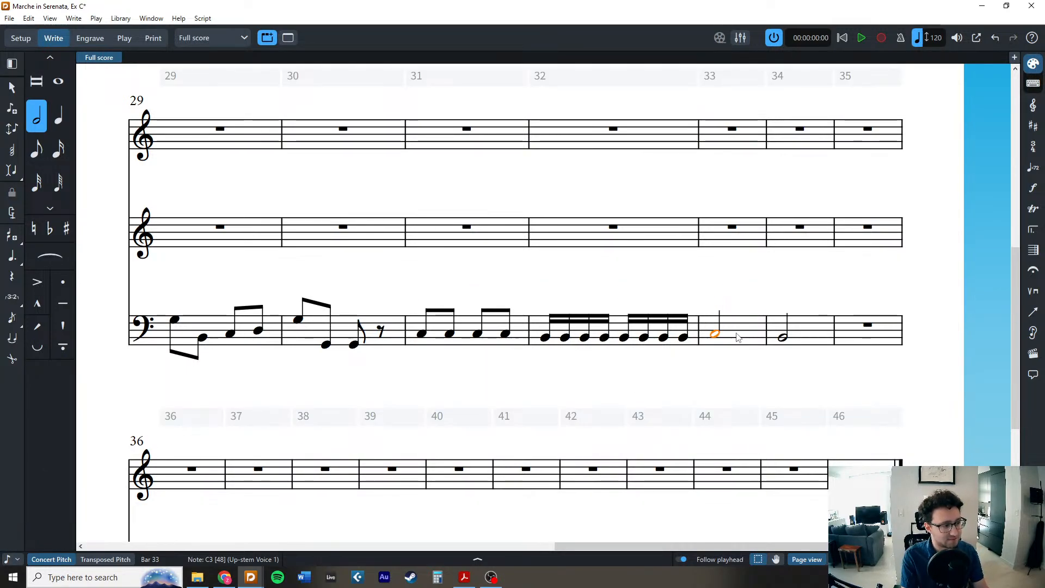
Split the half-note C in violoncello bar 33 into eighth notes with the Split by Rhythmic Grid Resolution command.
{"action": "key", "text": "j"}
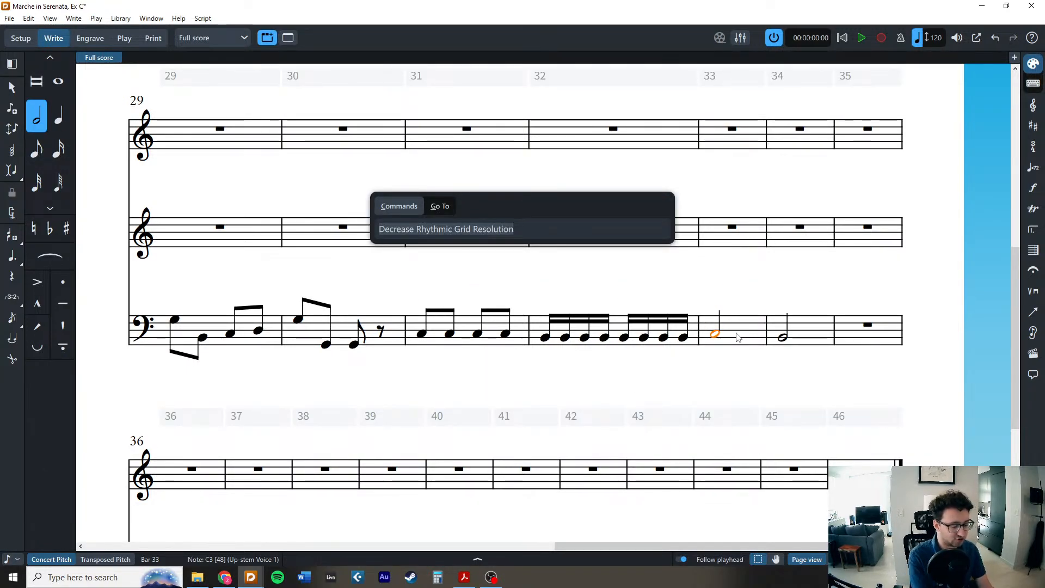
{"action": "type", "text": "grid"}
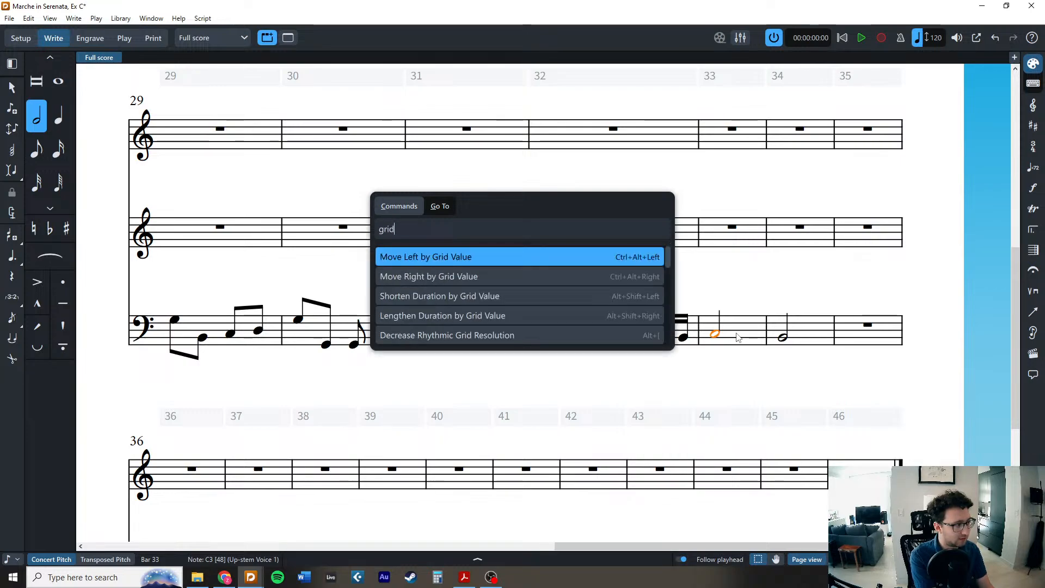
{"action": "key", "text": "Down"}
{"action": "key", "text": "Down"}
{"action": "key", "text": "Down"}
{"action": "key", "text": "Down"}
{"action": "key", "text": "Down"}
{"action": "key", "text": "Down"}
{"action": "key", "text": "Down"}
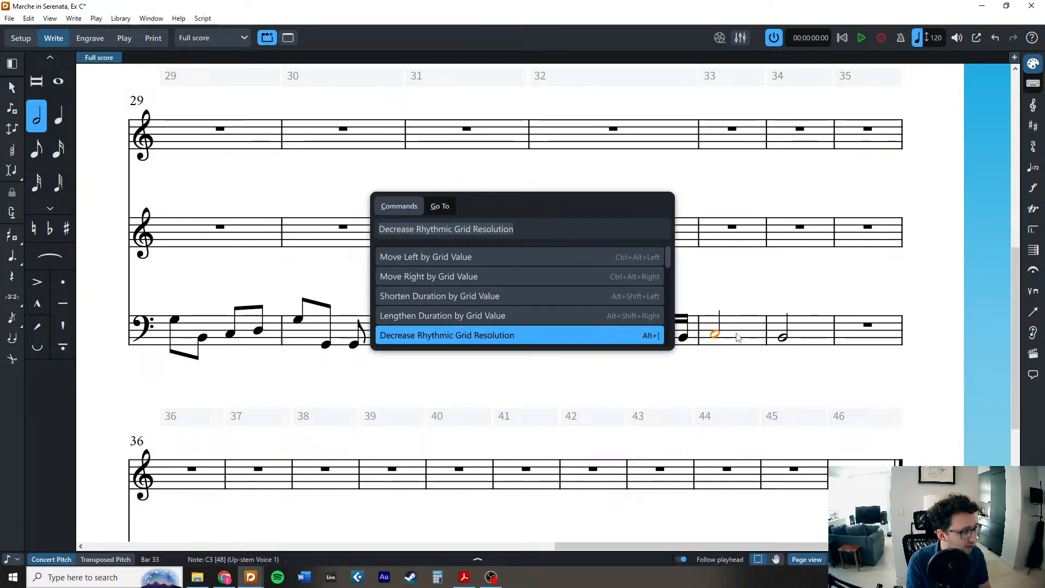
{"action": "key", "text": "Up"}
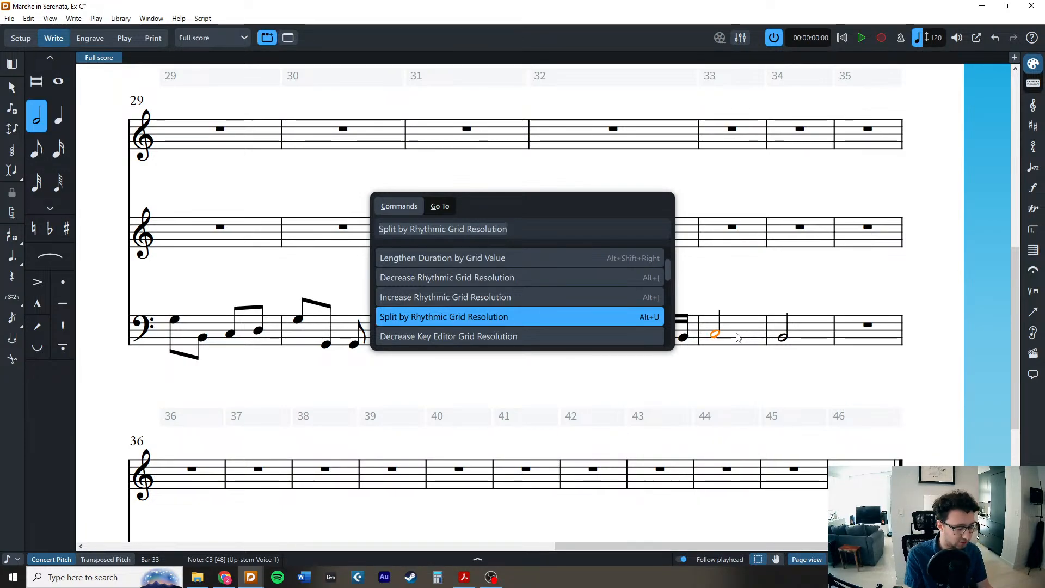
{"action": "key", "text": "Return"}
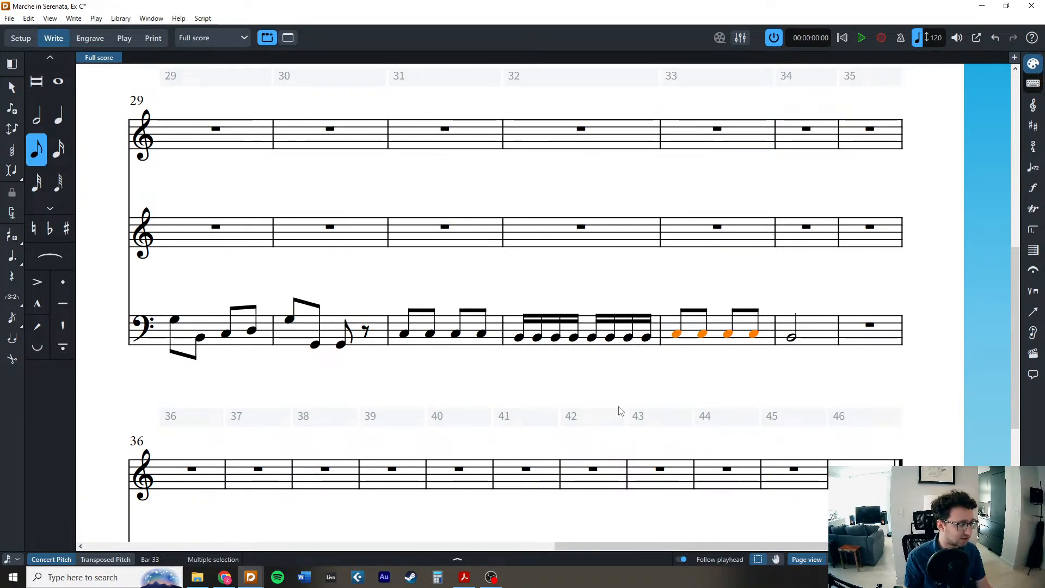
Split the half-note B in violoncello bar 34 into eight sixteenth notes and clear the selection.
{"action": "left_click", "coordinate": [821, 339]}
{"action": "key", "text": "alt+4"}
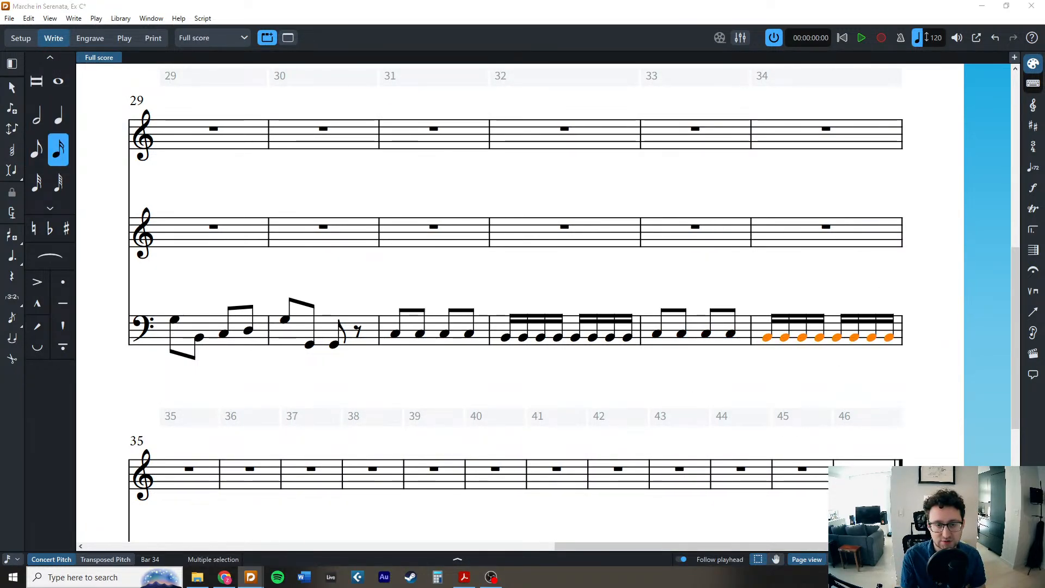
{"action": "key", "text": "alt+Tab"}
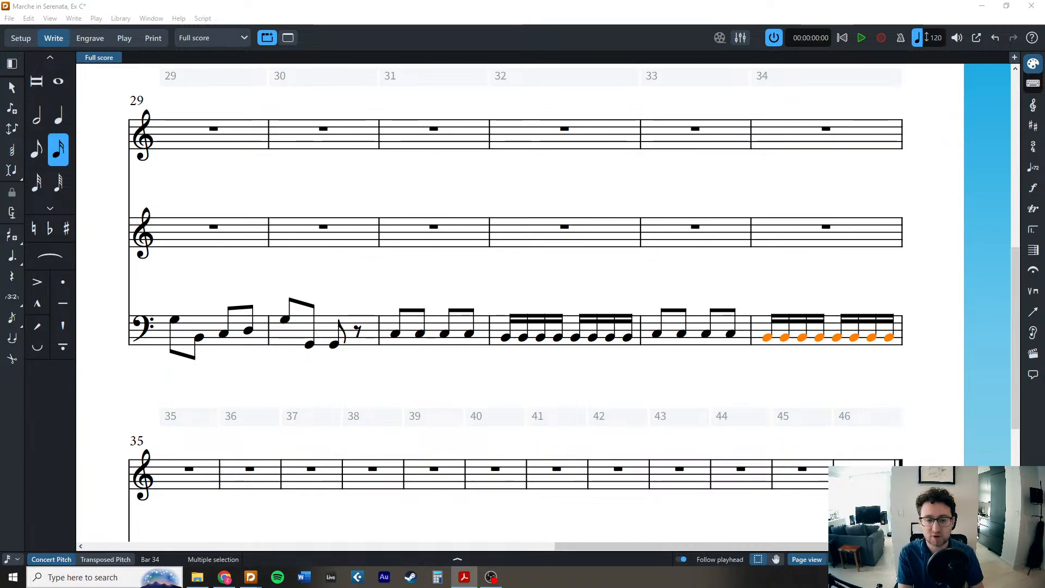
{"action": "left_click", "coordinate": [809, 368]}
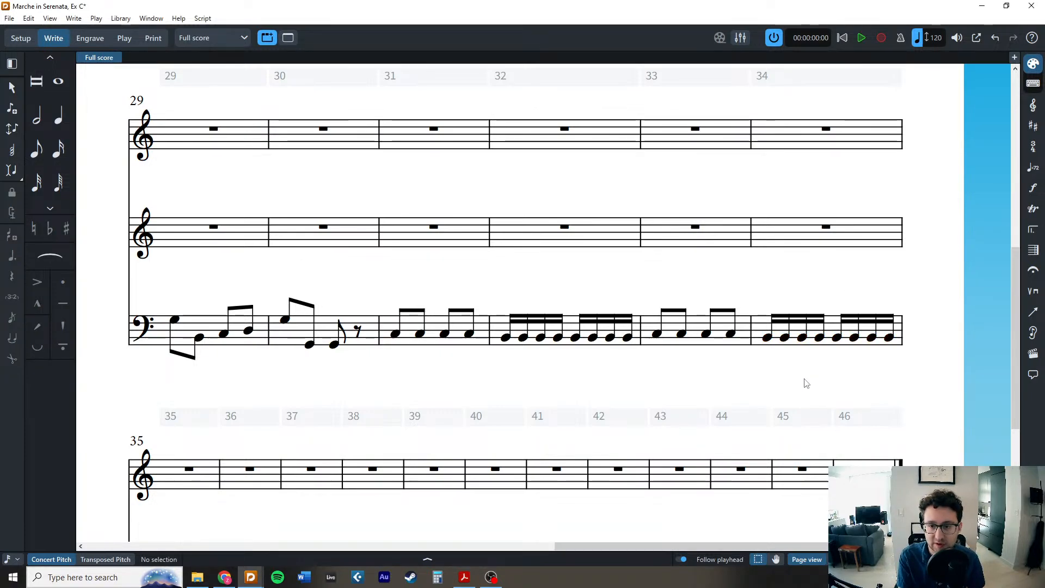
Fill violoncello bar 35 with the eighth notes C, F, G and the G an octave lower.
{"action": "scroll", "coordinate": [773, 386], "scroll_direction": "down", "scroll_amount": 3}
{"action": "scroll", "coordinate": [749, 389], "scroll_direction": "down", "scroll_amount": 3}
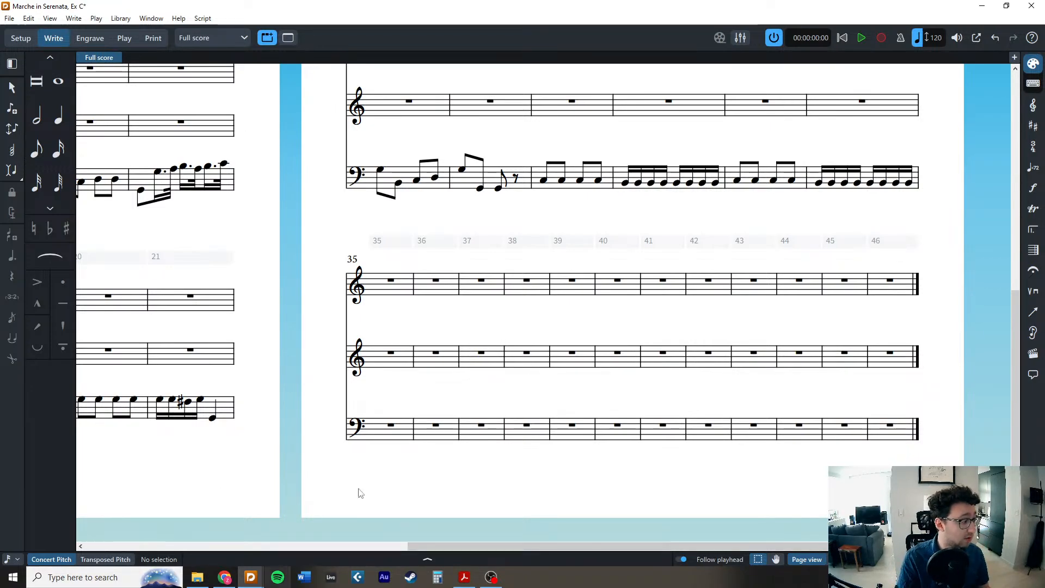
{"action": "double_click", "coordinate": [371, 432]}
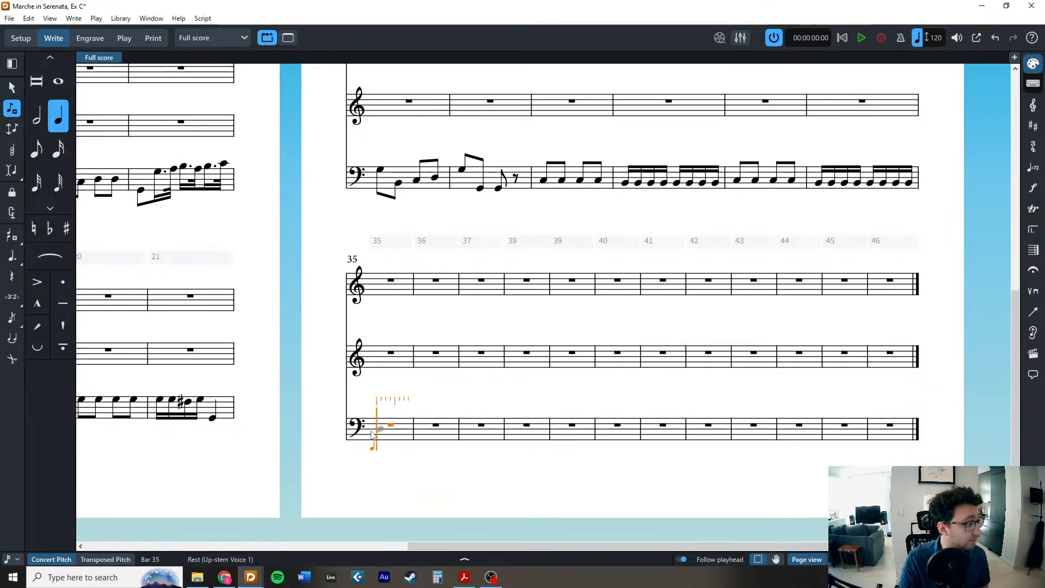
{"action": "left_click", "coordinate": [37, 152]}
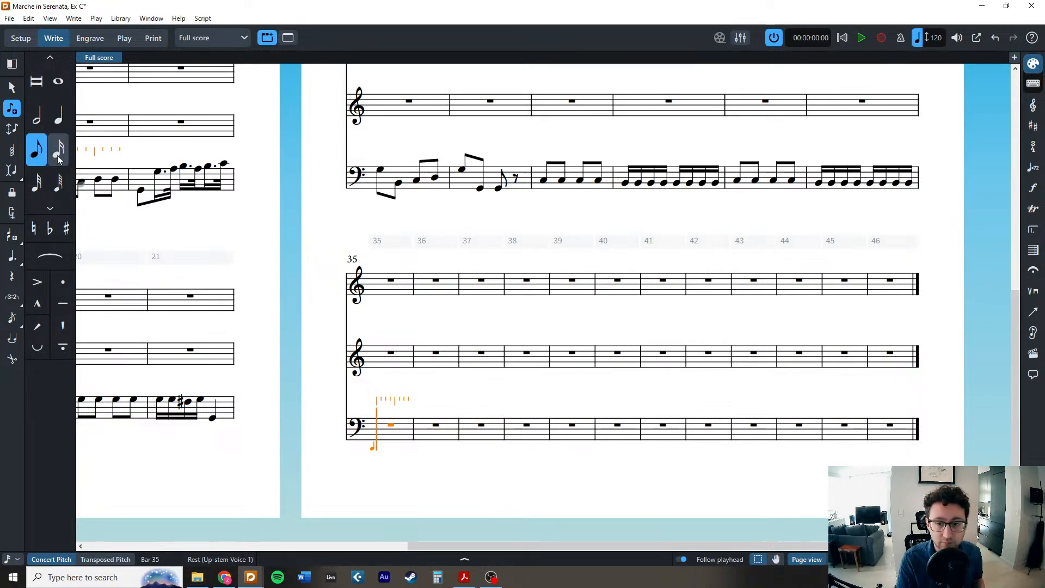
{"action": "key", "text": "c"}
{"action": "key", "text": "f"}
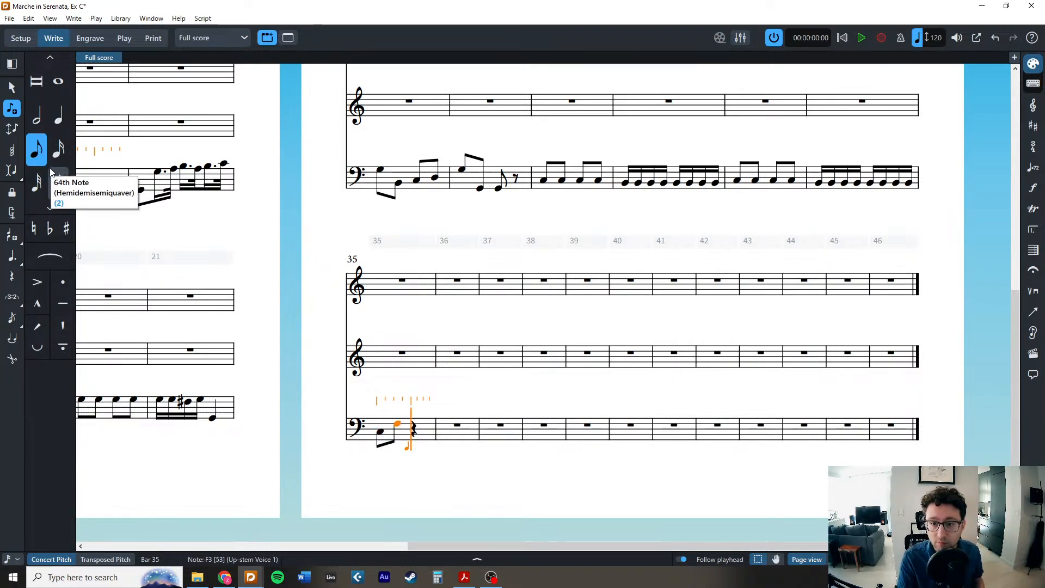
{"action": "key", "text": "g"}
{"action": "key", "text": "ctrl+alt+g"}
Start violoncello bar 36 with an eighth C, a sixteenth rest and a sixteenth D.
{"action": "key", "text": "c"}
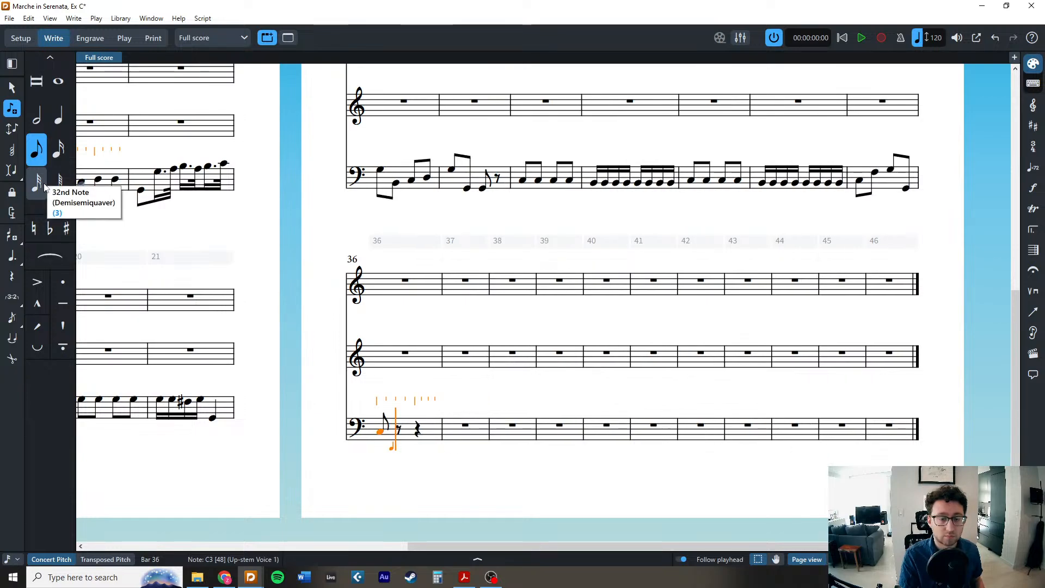
{"action": "left_click", "coordinate": [64, 153]}
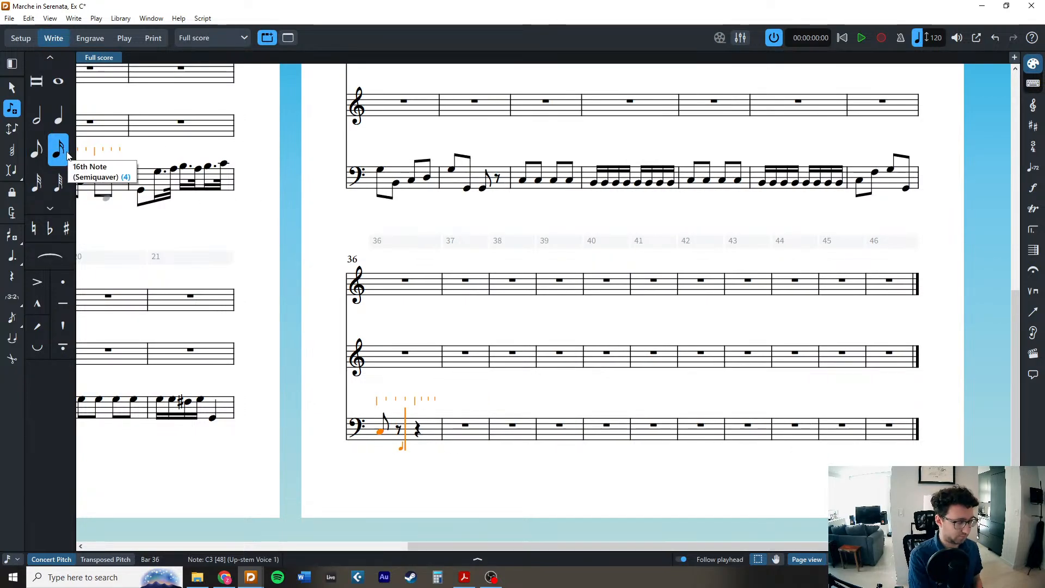
{"action": "key", "text": "d"}
Complete violoncello bar 36 with a dotted sixteenth E, thirty-second D, dotted sixteenth E and thirty-second F.
{"action": "key", "text": "period"}
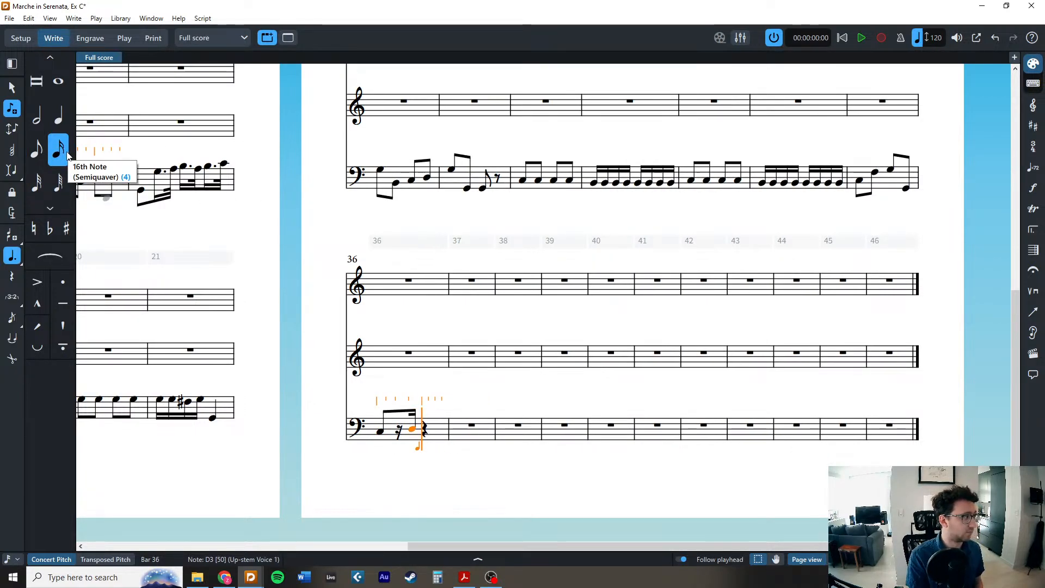
{"action": "key", "text": "d"}
{"action": "key", "text": "3"}
{"action": "key", "text": "d"}
{"action": "key", "text": "4"}
{"action": "key", "text": "3"}
{"action": "key", "text": "e"}
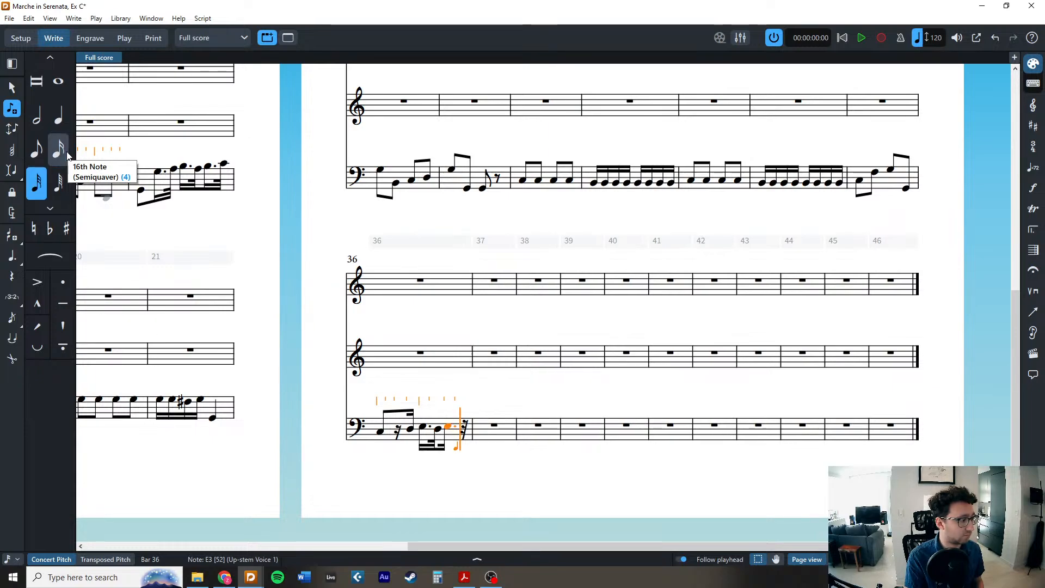
{"action": "key", "text": "f"}
{"action": "key", "text": "4"}
Start violoncello bar 37 with an eighth D, a dotted sixteenth B and a thirty-second C.
{"action": "key", "text": "5"}
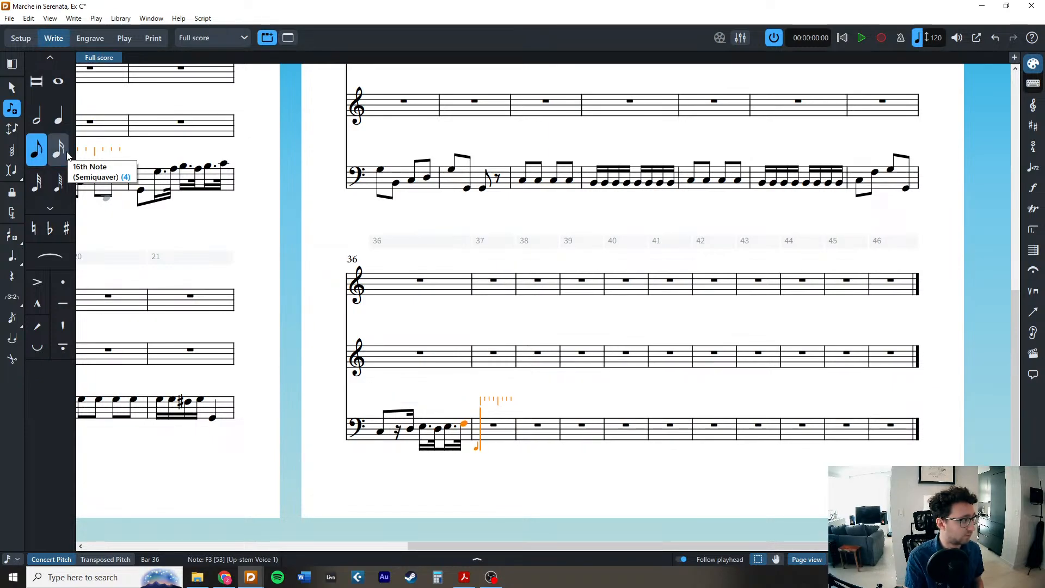
{"action": "key", "text": "4"}
{"action": "key", "text": "d"}
{"action": "key", "text": "period"}
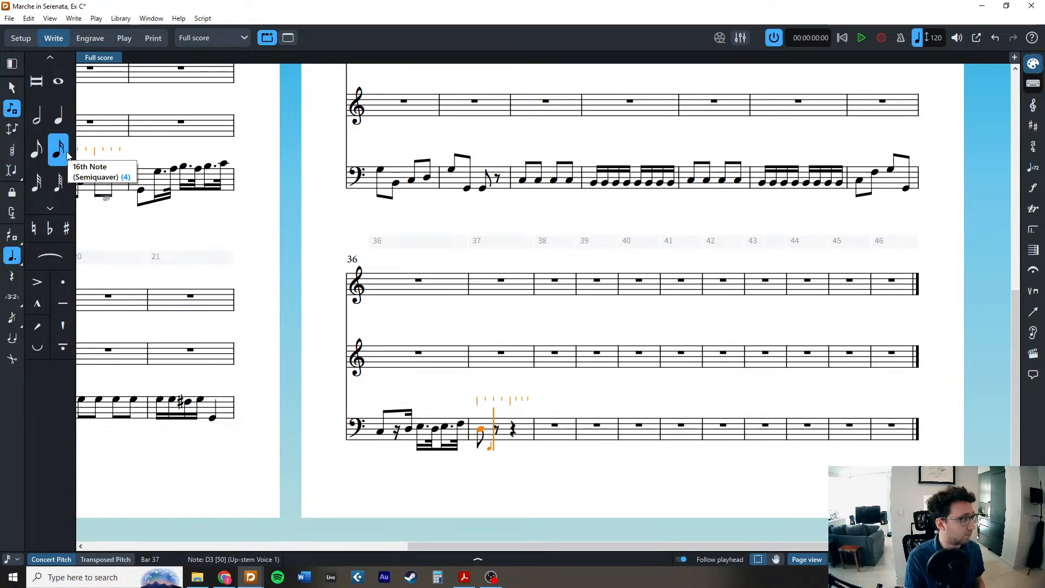
{"action": "key", "text": "3"}
{"action": "key", "text": "b"}
Complete violoncello bar 37 with a dotted sixteenth D, thirty-second C, dotted sixteenth D and thirty-second E.
{"action": "key", "text": "period"}
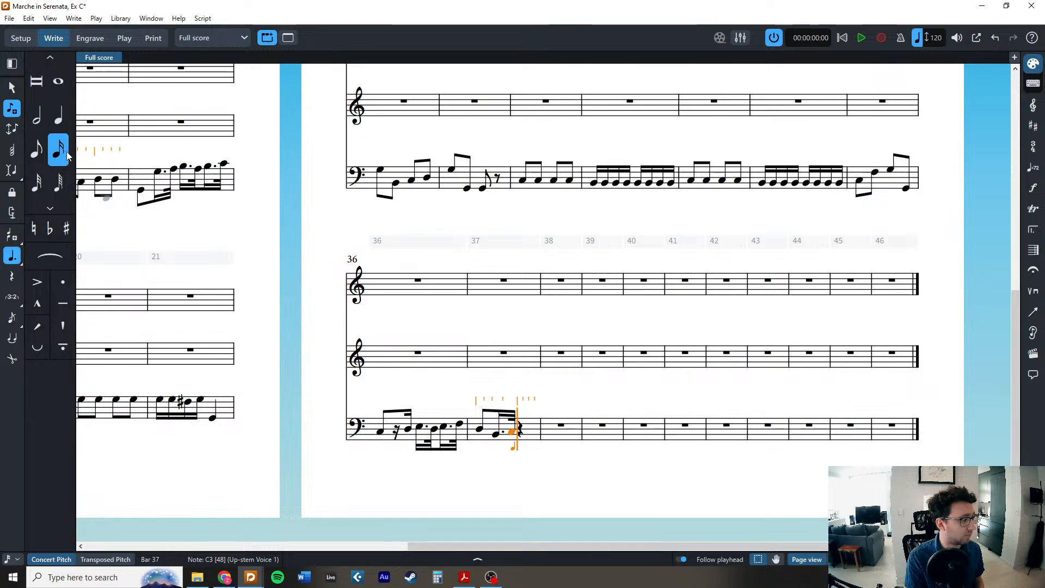
{"action": "key", "text": "d"}
{"action": "key", "text": "3"}
{"action": "key", "text": "c"}
{"action": "key", "text": "4"}
{"action": "key", "text": "period"}
{"action": "key", "text": "d"}
{"action": "key", "text": "3"}
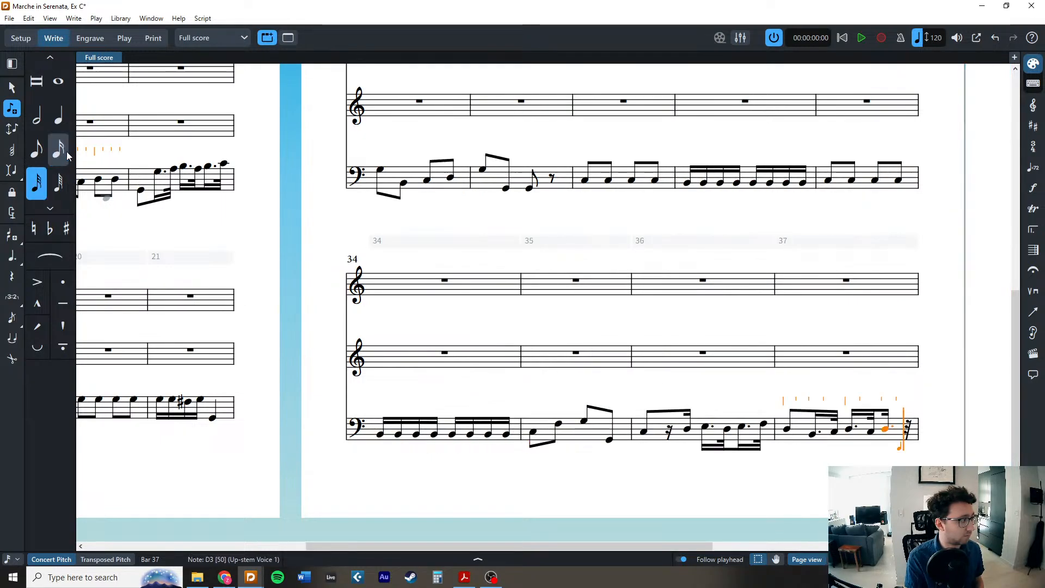
{"action": "key", "text": "e"}
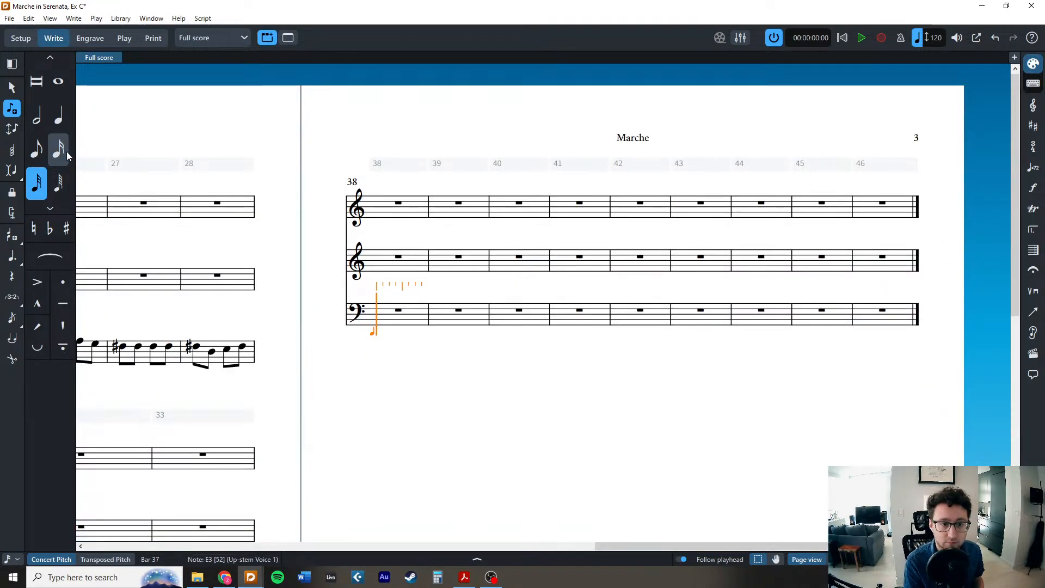
Fill violoncello bar 38 with an eighth C, a sixteenth rest, a sixteenth C and two eighth Cs.
{"action": "left_click", "coordinate": [67, 155]}
{"action": "key", "text": "c"}
{"action": "key", "text": "space"}
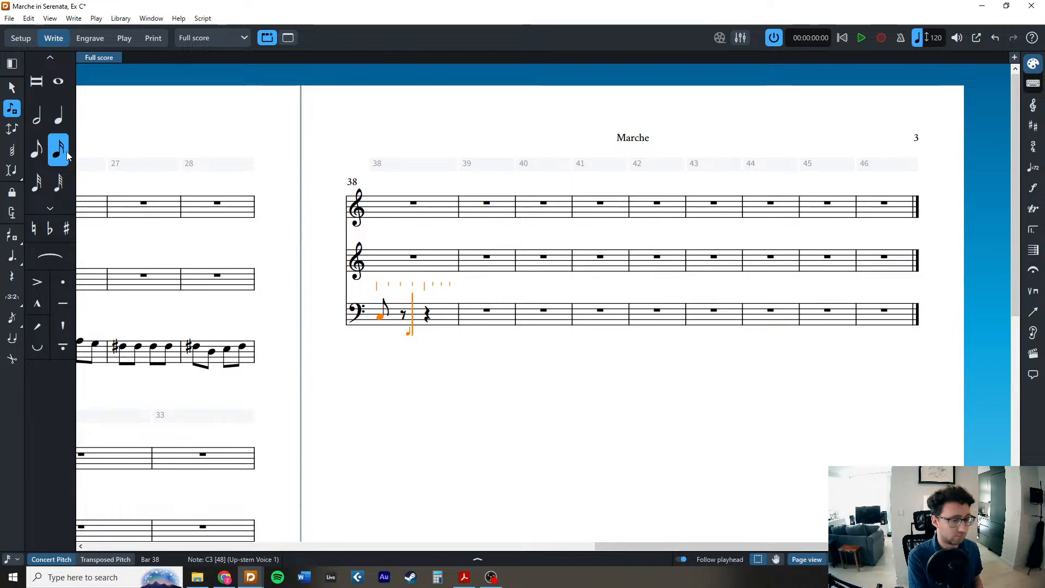
{"action": "key", "text": "c"}
{"action": "key", "text": "6"}
{"action": "key", "text": "c"}
{"action": "key", "text": "c"}
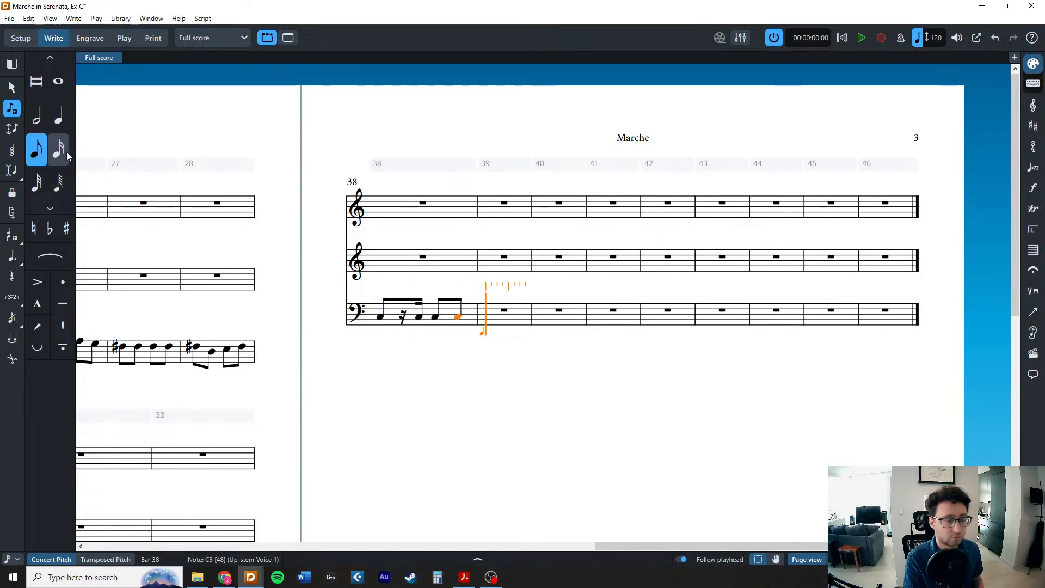
Enter a quarter-note C in violoncello bar 39 to end the part and leave note input.
{"action": "key", "text": "7"}
{"action": "key", "text": "c"}
{"action": "key", "text": "Escape"}
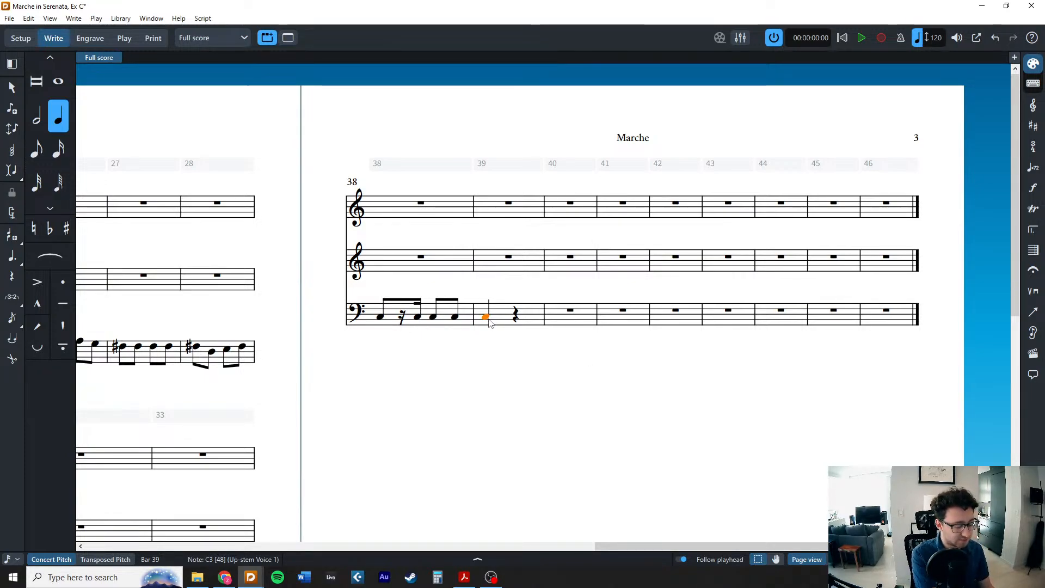
Trim the empty bars after bar 39 from the end of the score.
{"action": "key", "text": "ctrl+g"}
{"action": "type", "text": "22"}
{"action": "key", "text": "Return"}
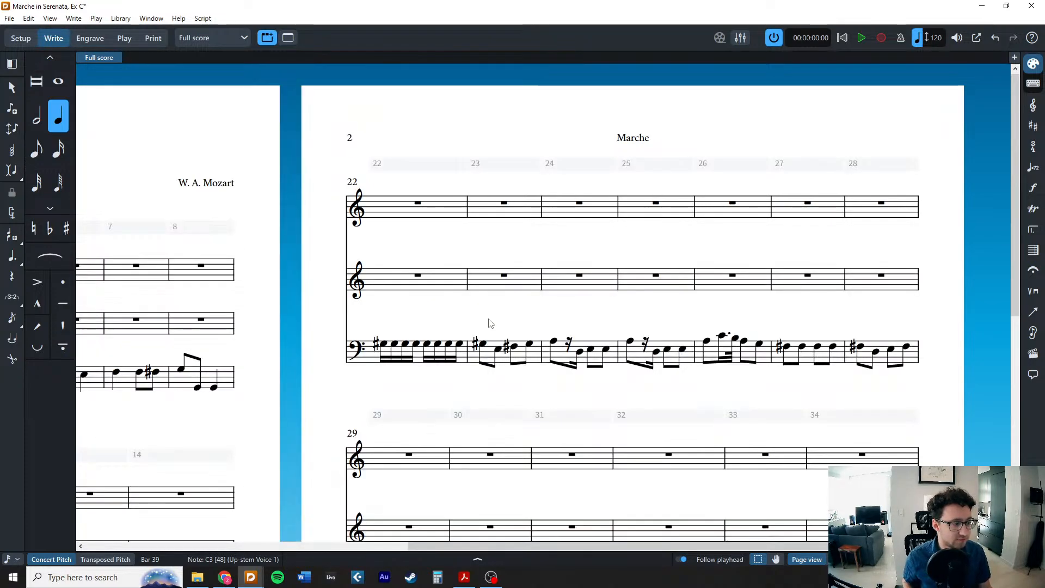
Change the final barline after bar 39 to an end repeat barline.
{"action": "scroll", "coordinate": [490, 323], "scroll_direction": "down", "scroll_amount": 6}
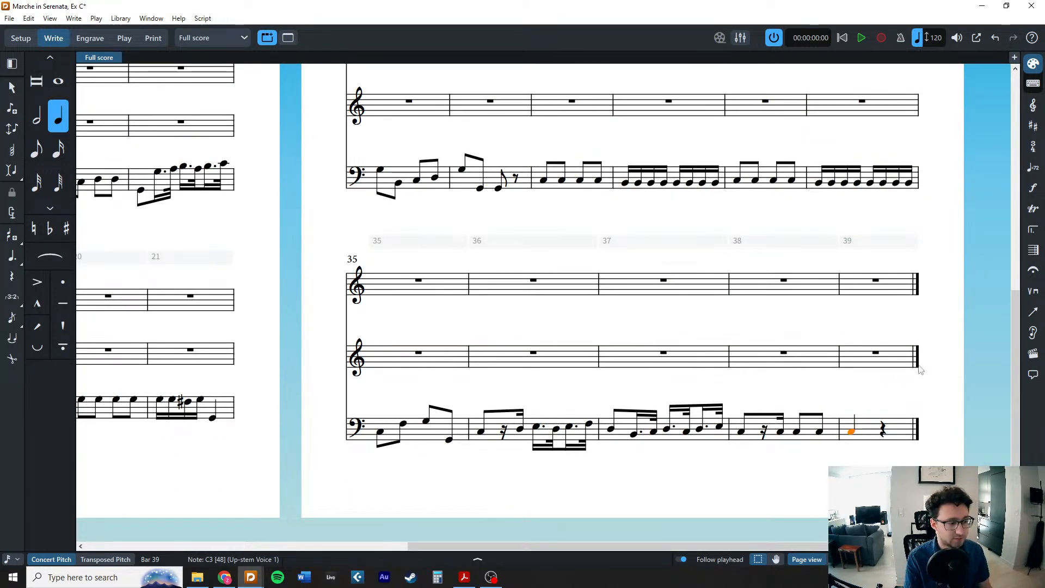
{"action": "left_click", "coordinate": [915, 435]}
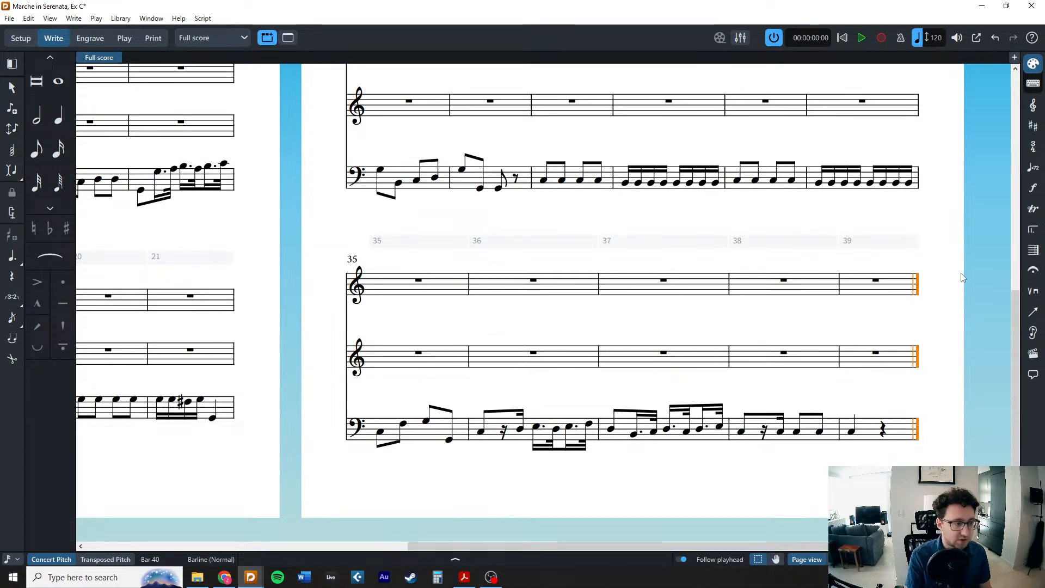
{"action": "key", "text": "shift+b"}
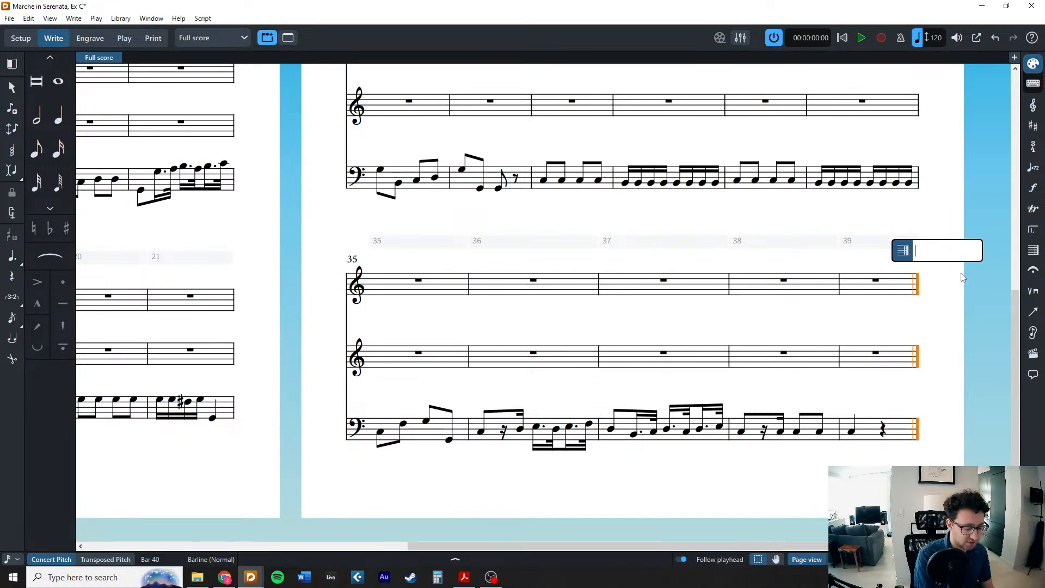
{"action": "type", "text": ":|"}
{"action": "key", "text": "Return"}
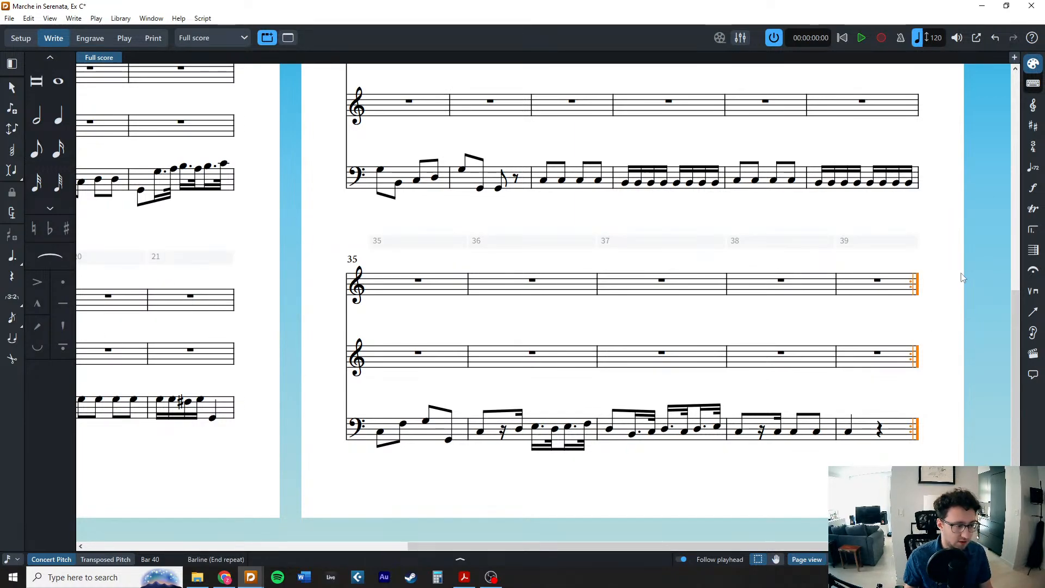
Start eighth-note input on the first violin staff at bar 1 and undo the first chord entered there.
{"action": "scroll", "coordinate": [915, 258], "scroll_direction": "up", "scroll_amount": 10}
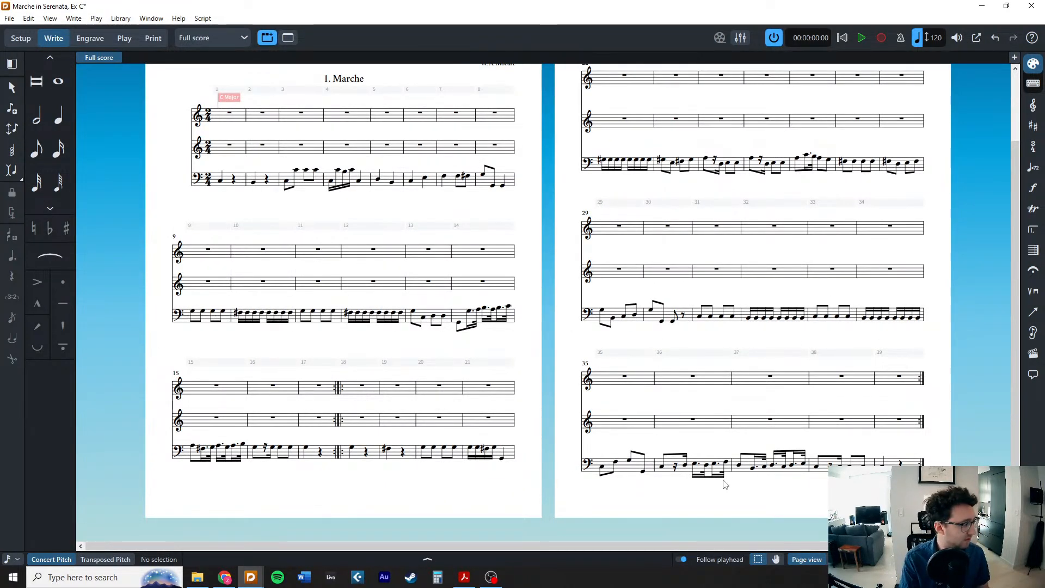
{"action": "scroll", "coordinate": [576, 517], "scroll_direction": "up", "scroll_amount": 1}
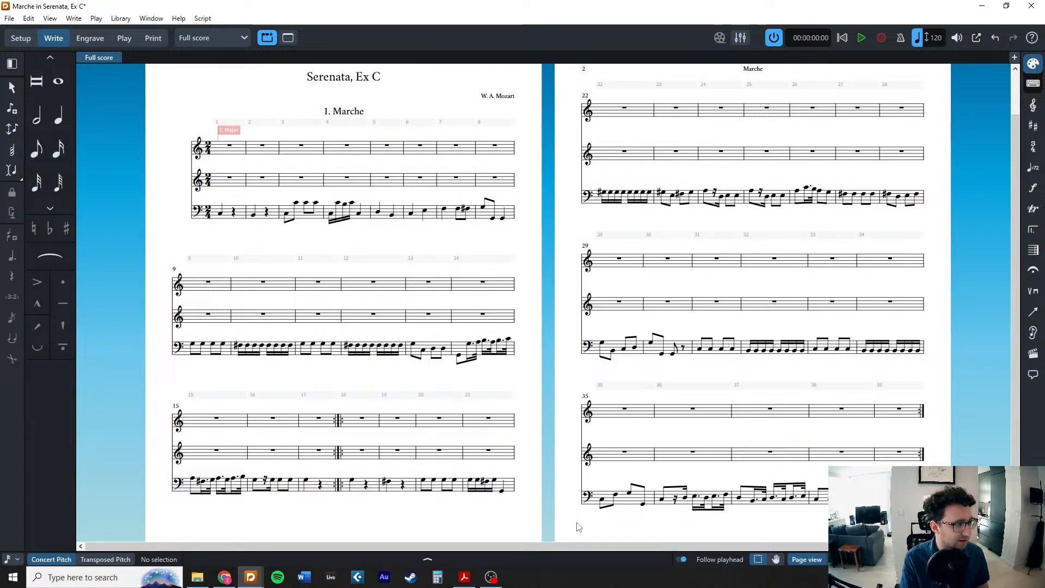
{"action": "key", "text": "ctrl+minus"}
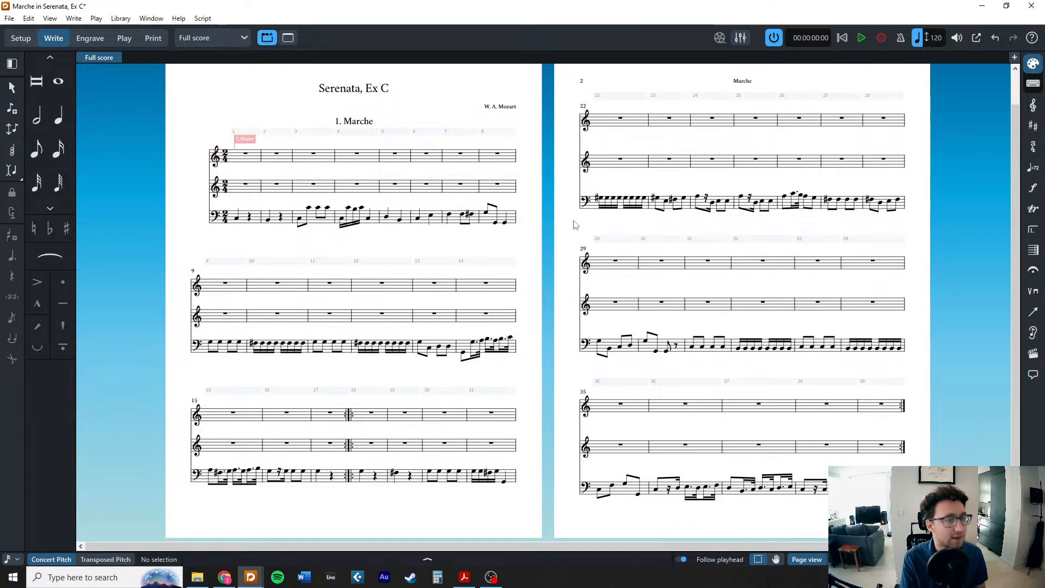
{"action": "double_click", "coordinate": [214, 163]}
{"action": "key", "text": "ctrl+equal"}
{"action": "key", "text": "ctrl+equal"}
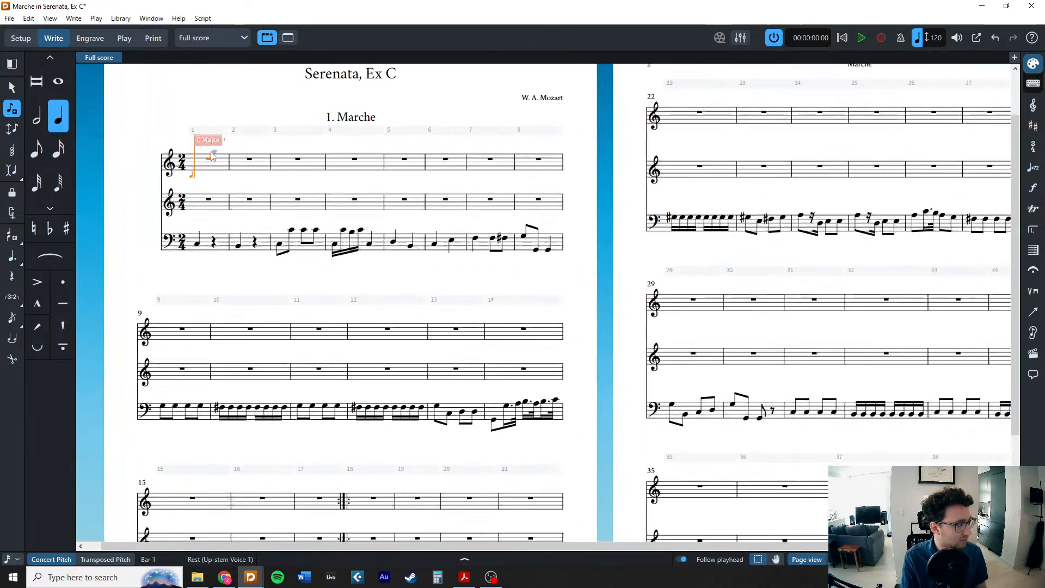
{"action": "left_click", "coordinate": [44, 149]}
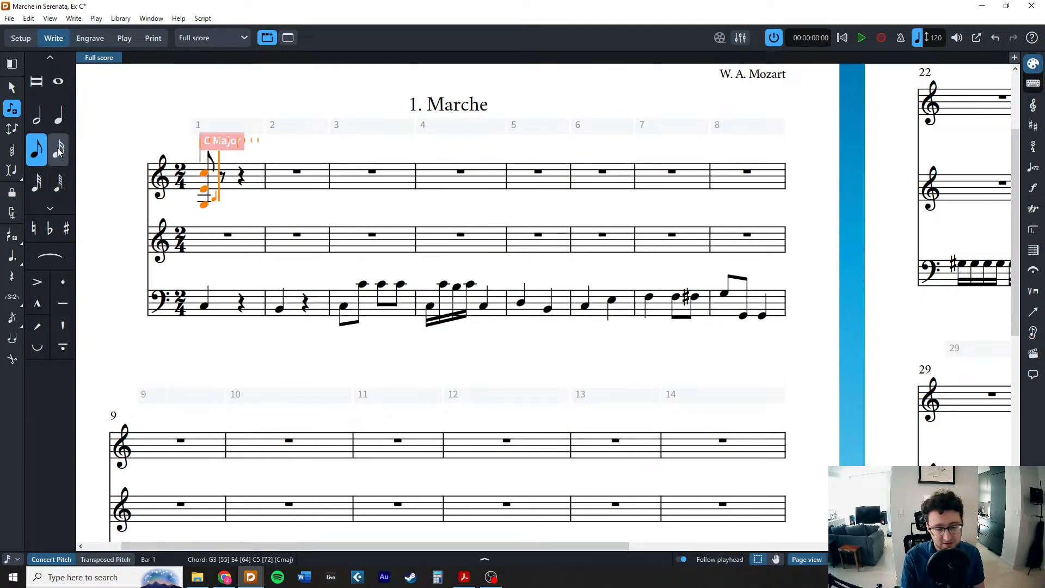
{"action": "key", "text": "ctrl+z"}
Start first violin bar 1 with an eighth-note chord of G3, E4 and C5, a sixteenth rest and a sixteenth G4.
{"action": "left_click", "coordinate": [12, 149]}
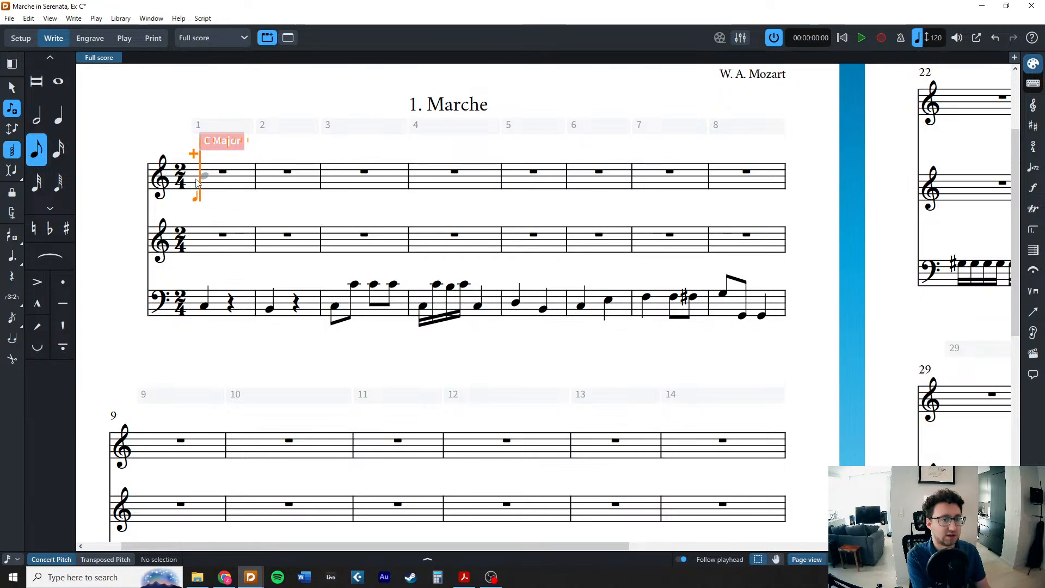
{"action": "key", "text": "g"}
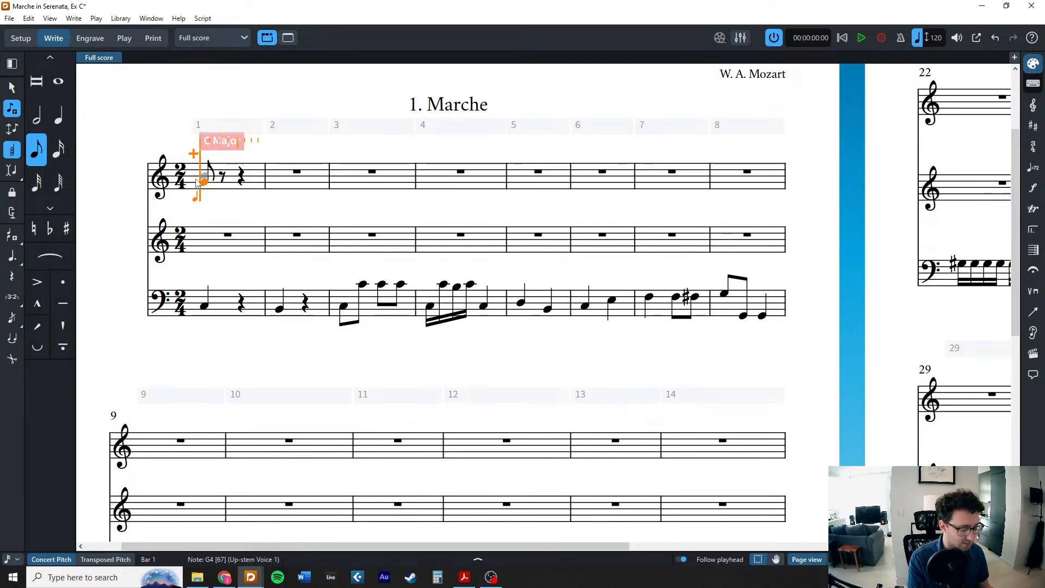
{"action": "key", "text": "ctrl+alt+Down"}
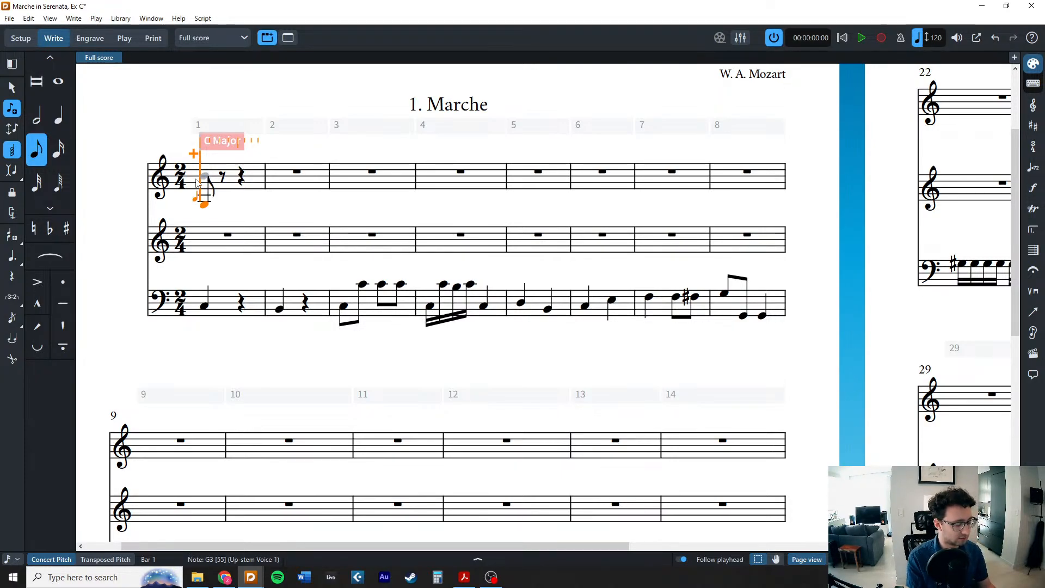
{"action": "key", "text": "shift+c"}
{"action": "key", "text": "ctrl+alt+Up"}
{"action": "key", "text": "q"}
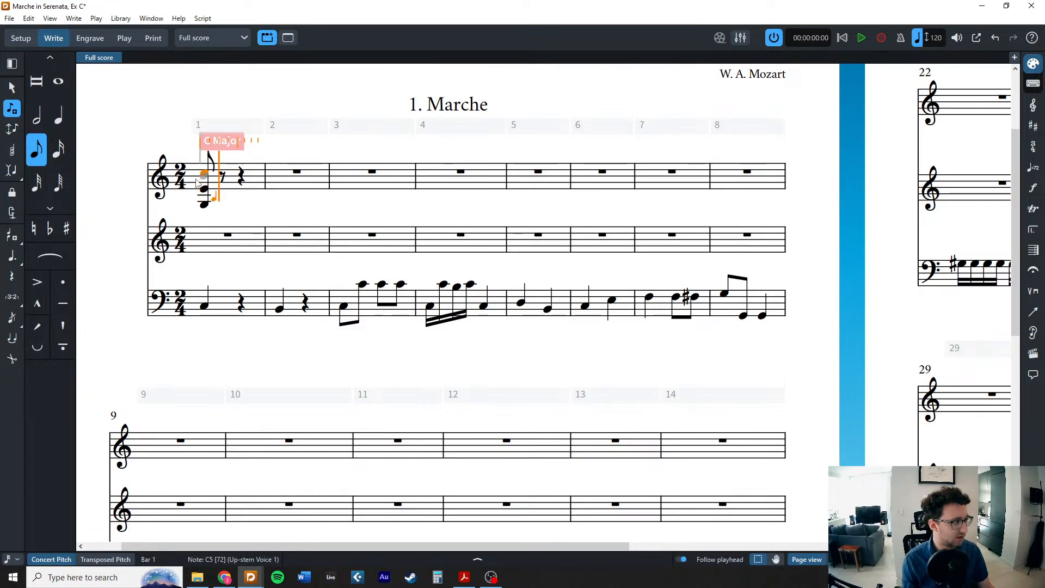
{"action": "left_click", "coordinate": [58, 149]}
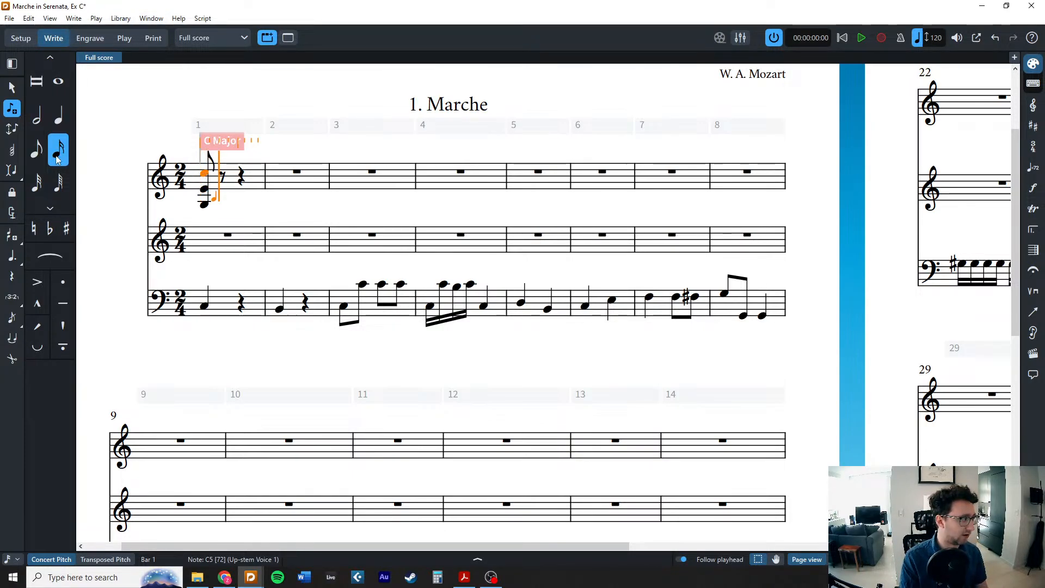
{"action": "key", "text": "g"}
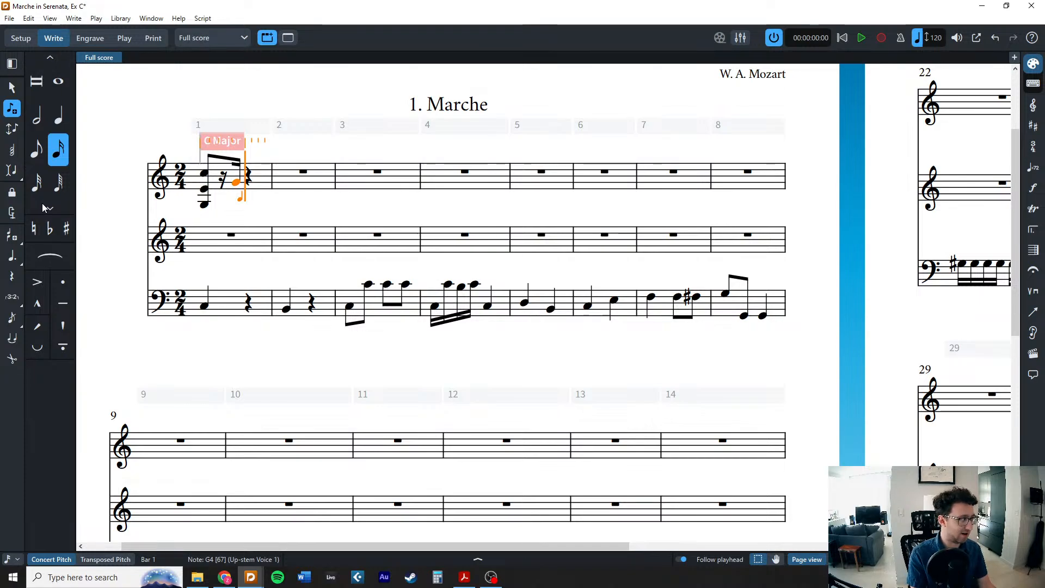
Complete first violin bar 1 with a dotted sixteenth C, thirty-second G, dotted sixteenth C and thirty-second E.
{"action": "key", "text": "5"}
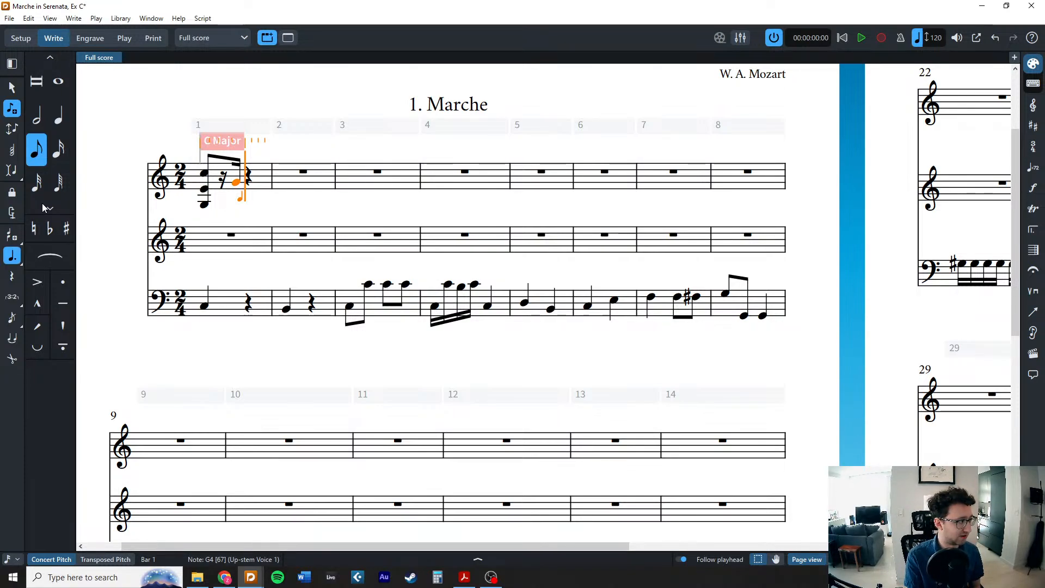
{"action": "key", "text": "4"}
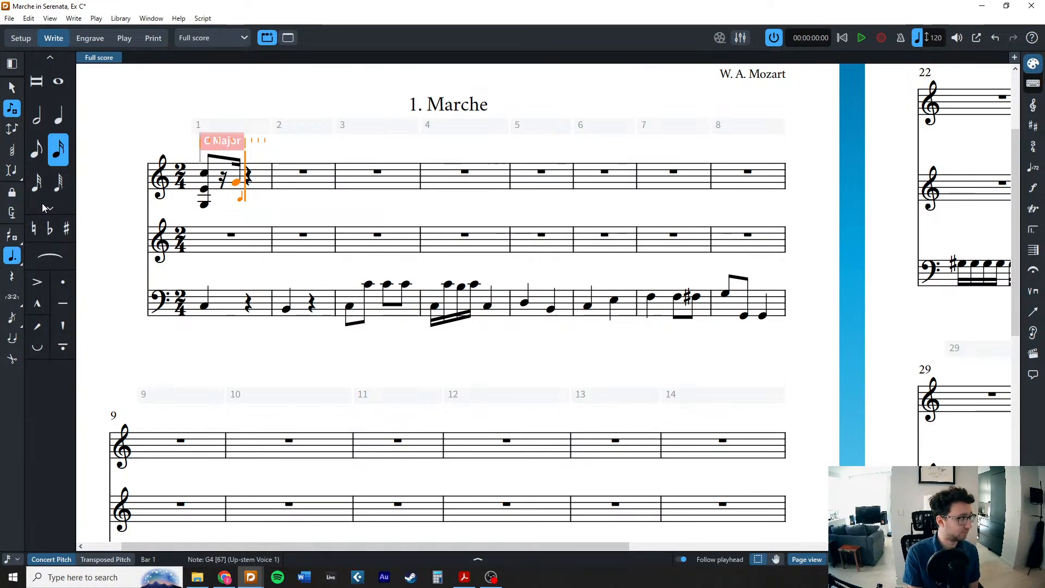
{"action": "key", "text": "c"}
{"action": "key", "text": "5"}
{"action": "key", "text": "4"}
{"action": "key", "text": "g"}
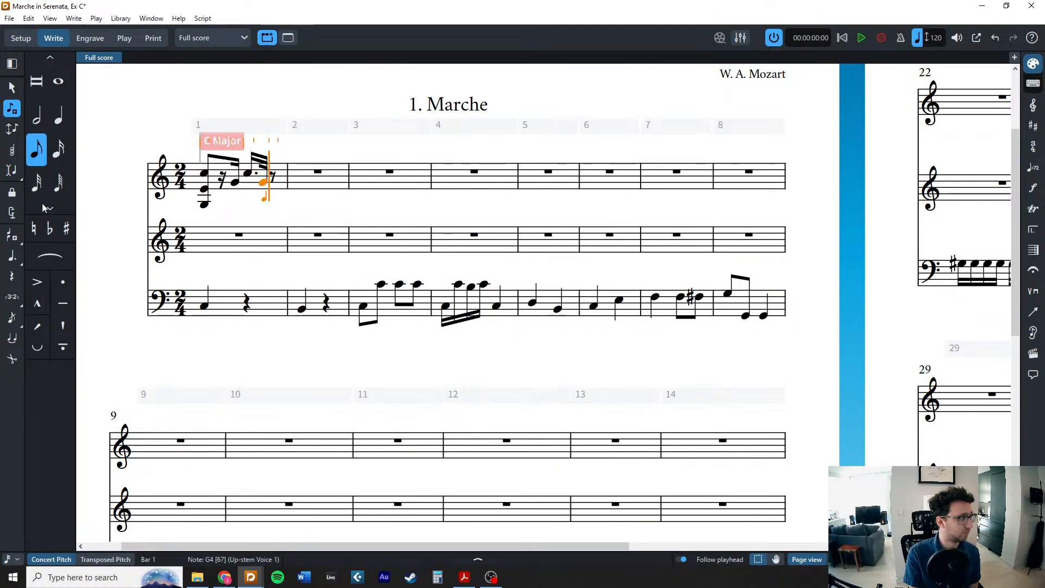
{"action": "key", "text": "c"}
{"action": "key", "text": "3"}
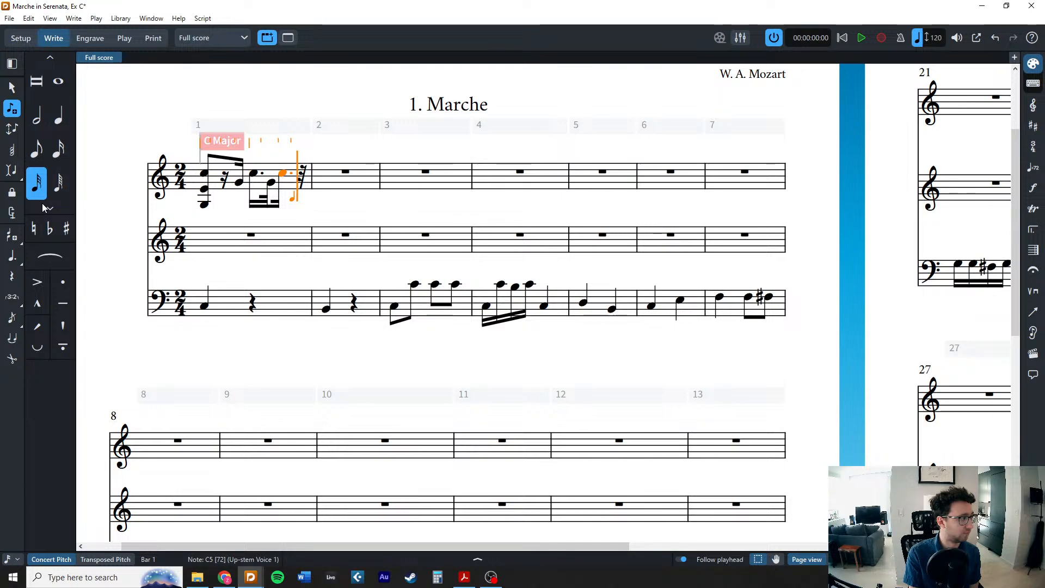
{"action": "key", "text": "e"}
{"action": "key", "text": "6"}
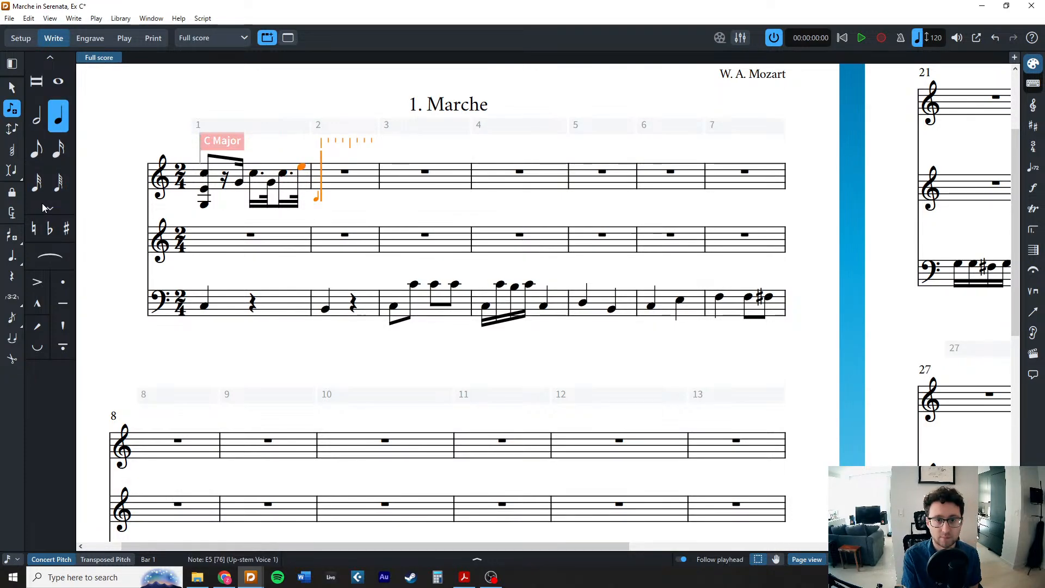
{"action": "key", "text": "4"}
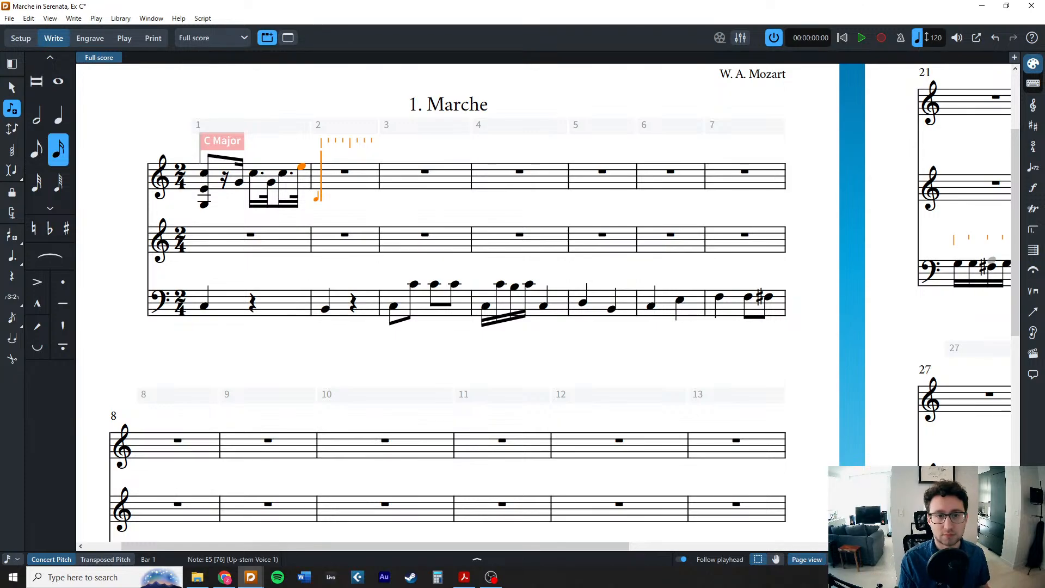
{"action": "key", "text": "alt+Tab"}
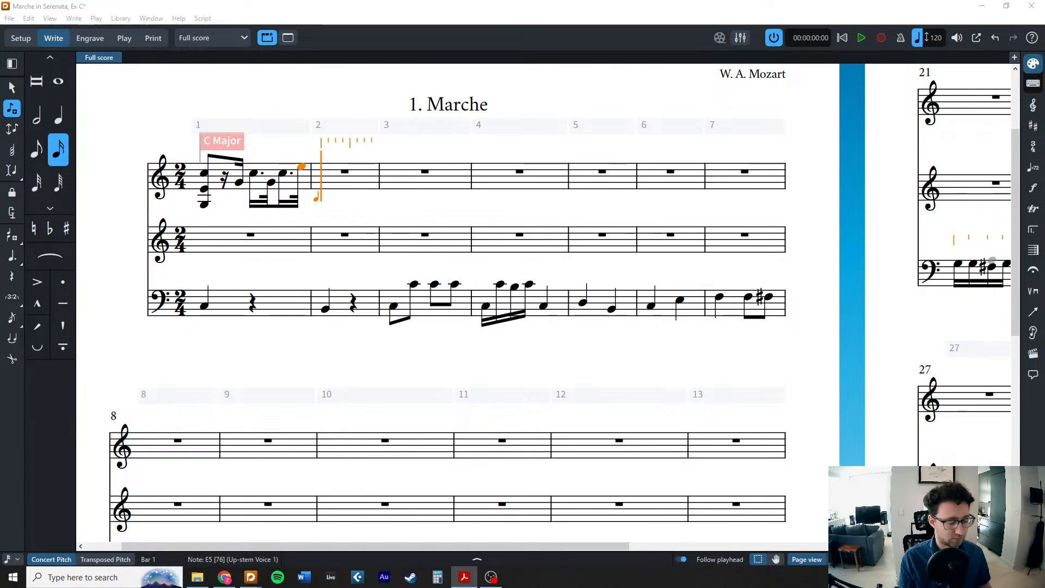
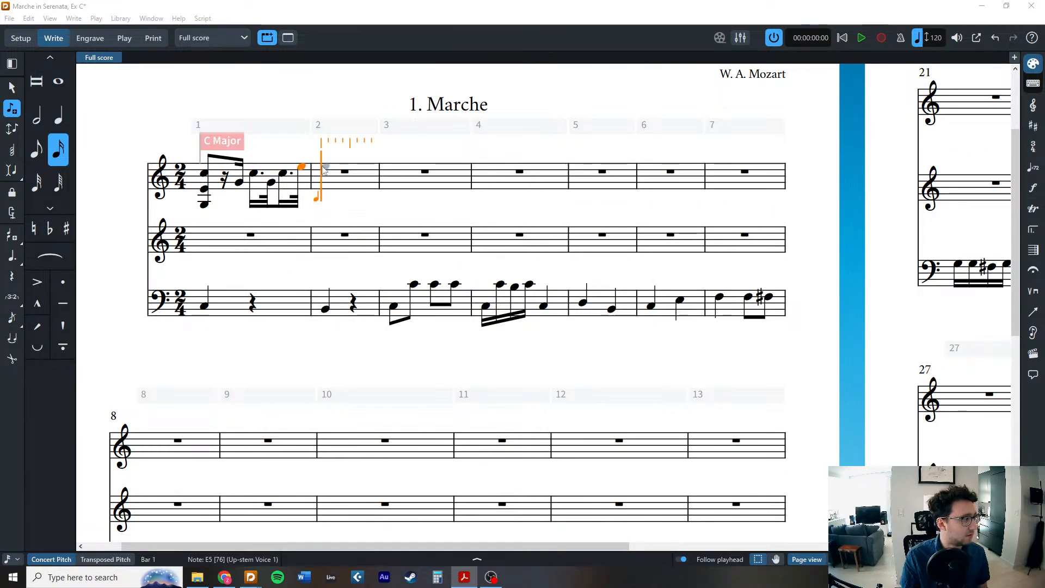
{"action": "right_click", "coordinate": [249, 83]}
{"action": "key", "text": "Escape"}
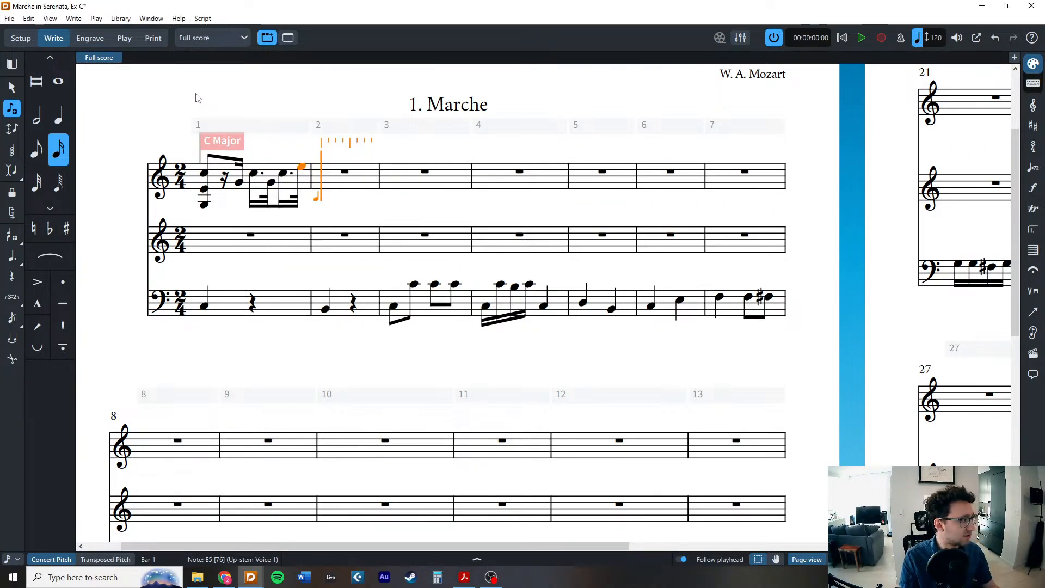
Add a slashed eighth grace note E5 at the start of first violin bar 2 and switch grace note input off.
{"action": "left_click", "coordinate": [12, 321]}
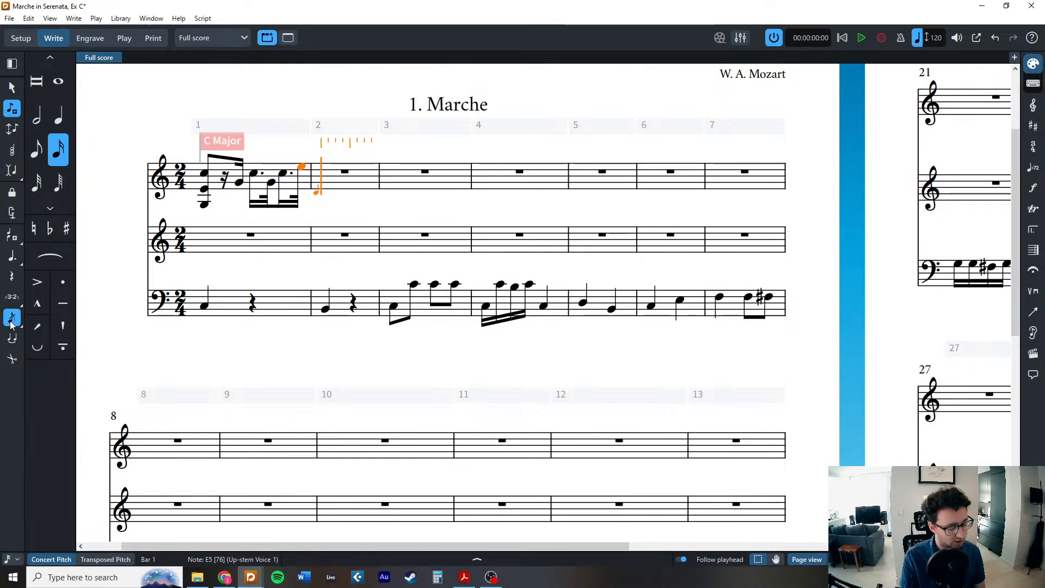
{"action": "left_click", "coordinate": [11, 320]}
{"action": "left_click", "coordinate": [11, 324]}
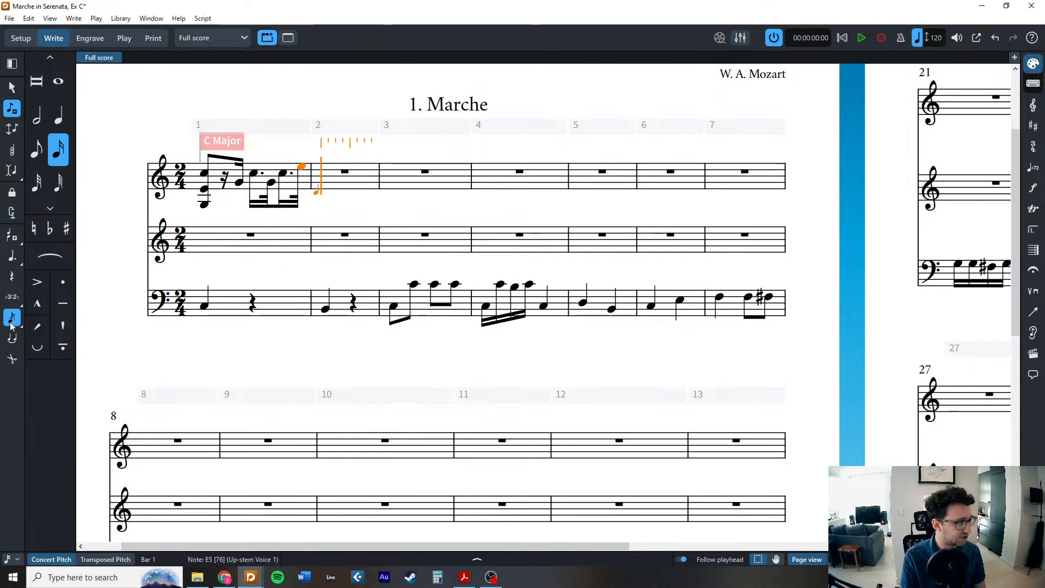
{"action": "left_click", "coordinate": [35, 153]}
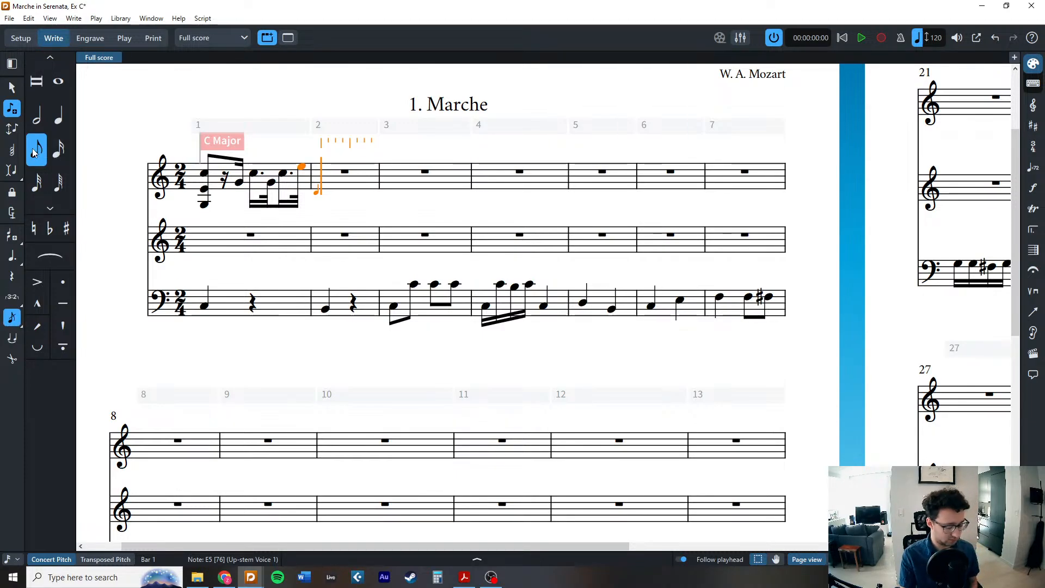
{"action": "key", "text": "e"}
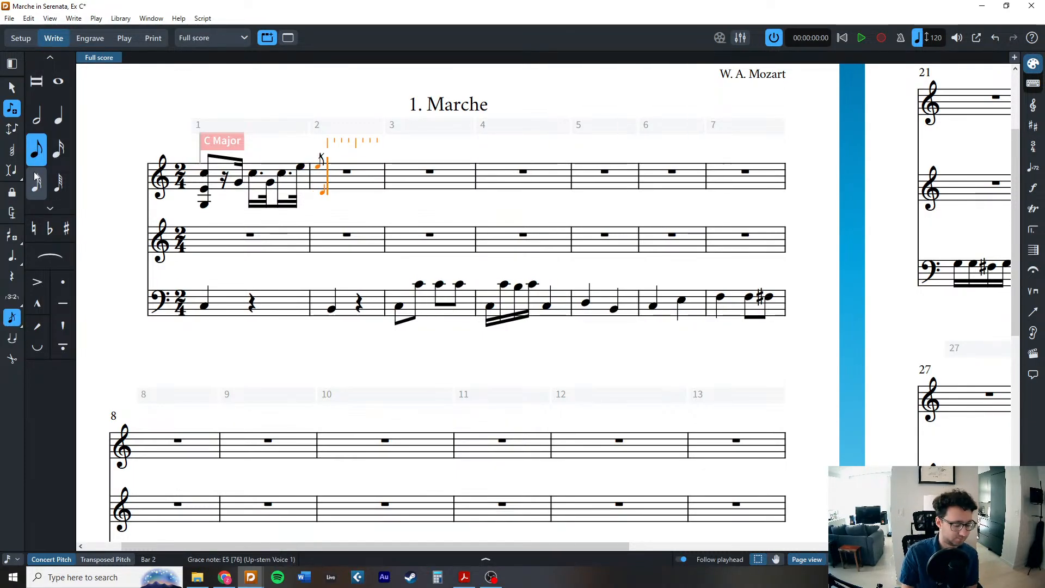
{"action": "key", "text": "slash"}
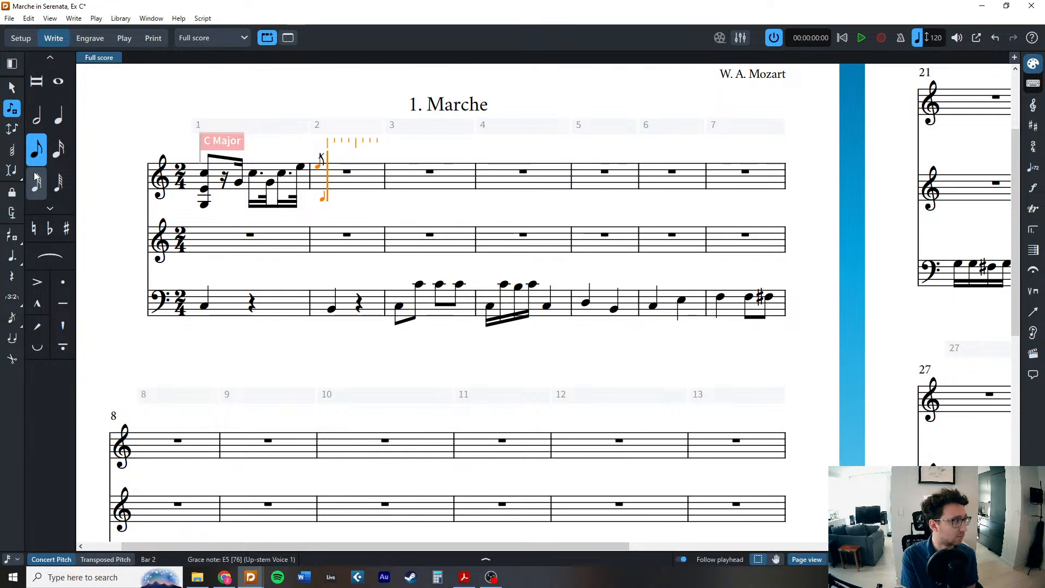
Follow the grace note in first violin bar 2 with an eighth D, a sixteenth rest and a sixteenth G.
{"action": "key", "text": "d"}
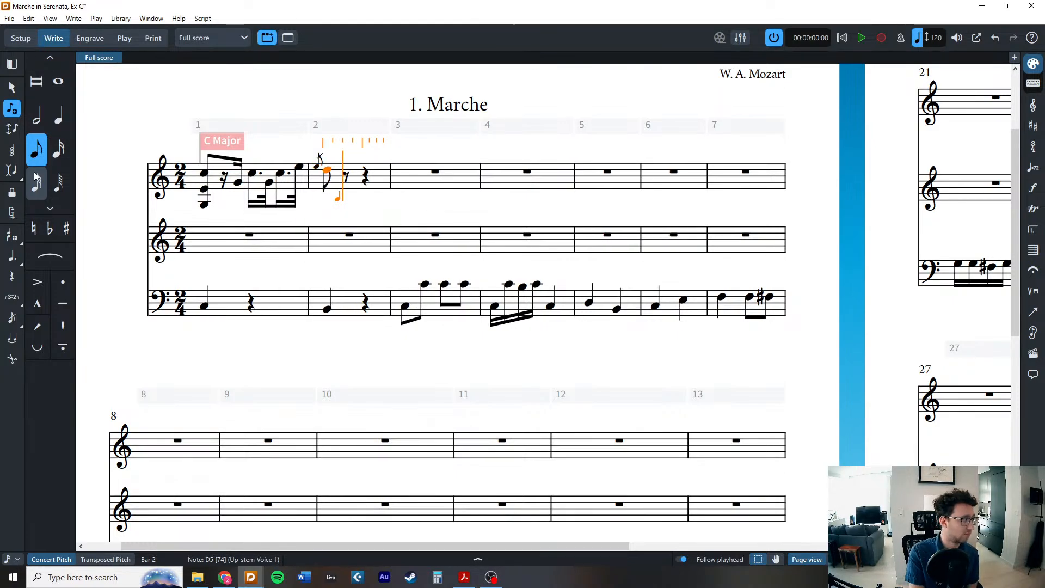
{"action": "key", "text": "Right"}
{"action": "key", "text": "5"}
{"action": "key", "text": "g"}
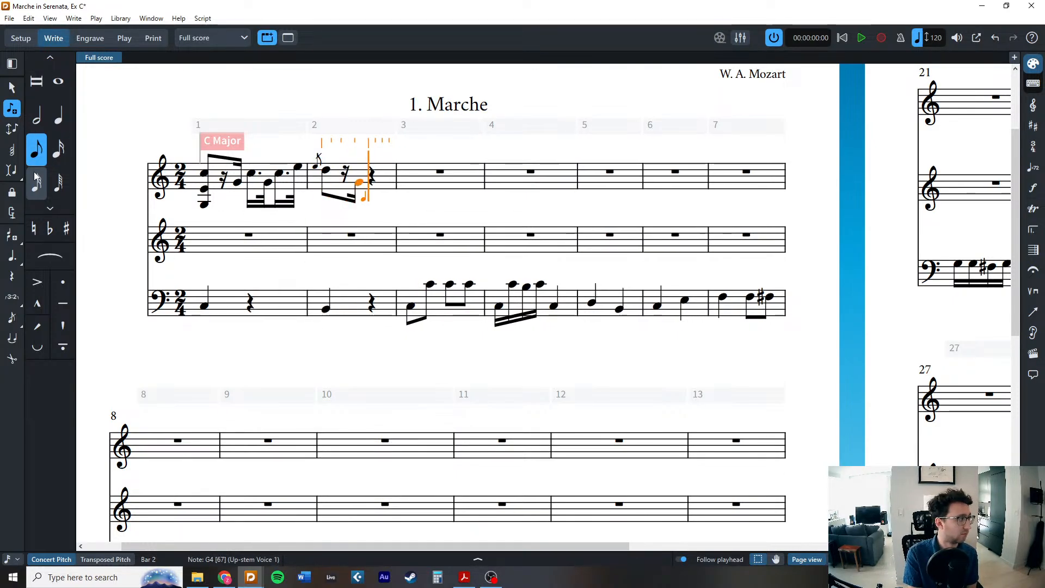
Complete first violin bar 2 with a dotted sixteenth D, thirty-second G, dotted sixteenth D and thirty-second F.
{"action": "key", "text": "period"}
{"action": "key", "text": "d"}
{"action": "key", "text": "2"}
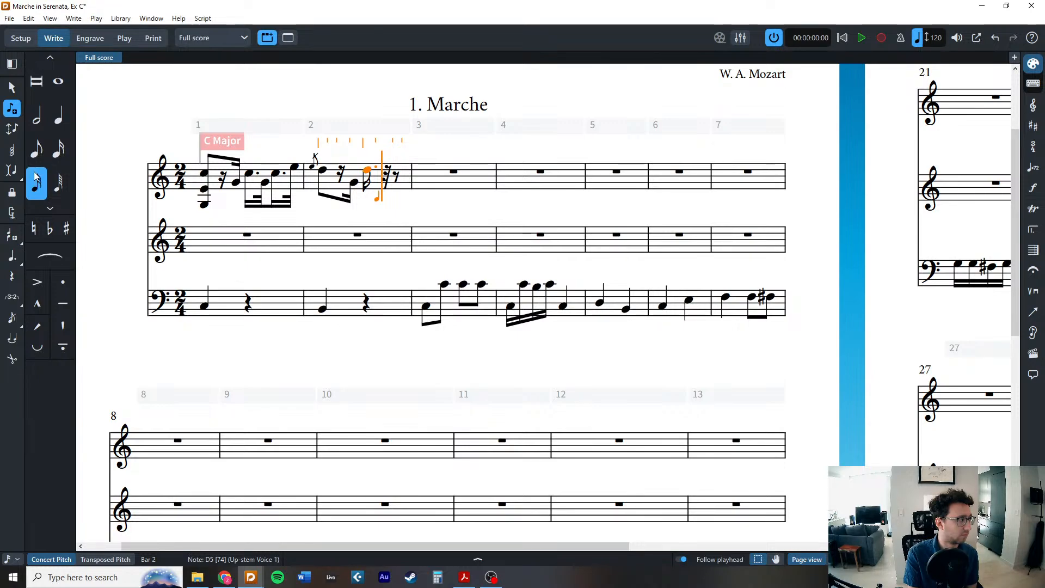
{"action": "key", "text": "g"}
{"action": "key", "text": "3"}
{"action": "key", "text": "period"}
{"action": "key", "text": "d"}
{"action": "key", "text": "4"}
{"action": "key", "text": "5"}
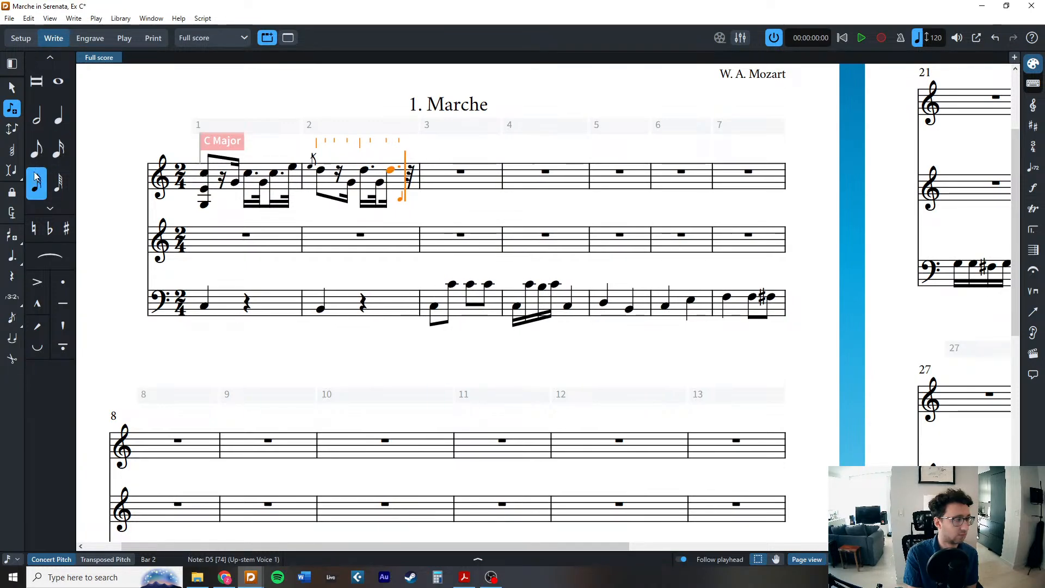
{"action": "key", "text": "f"}
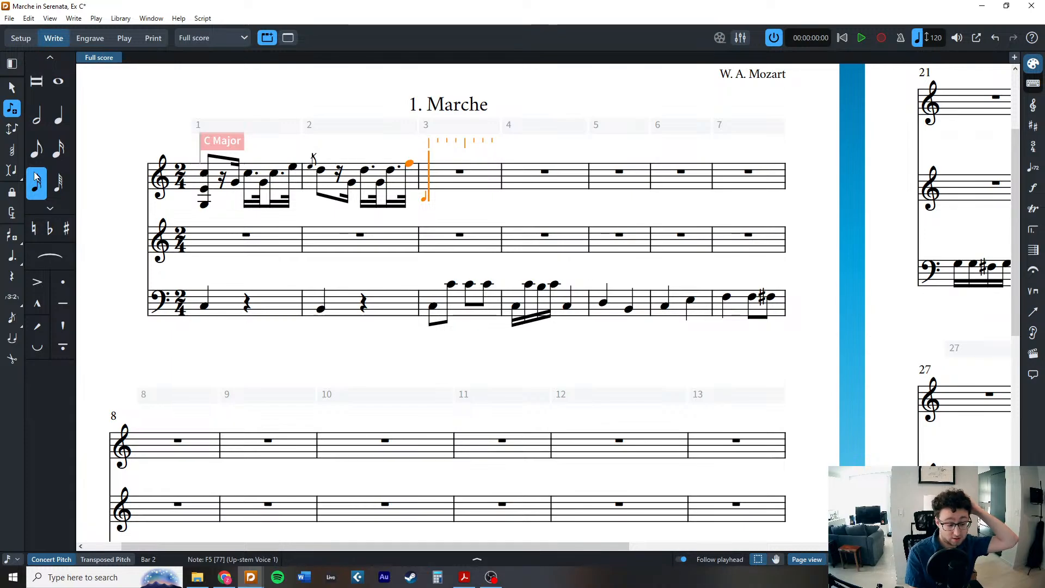
{"action": "key", "text": "Escape"}
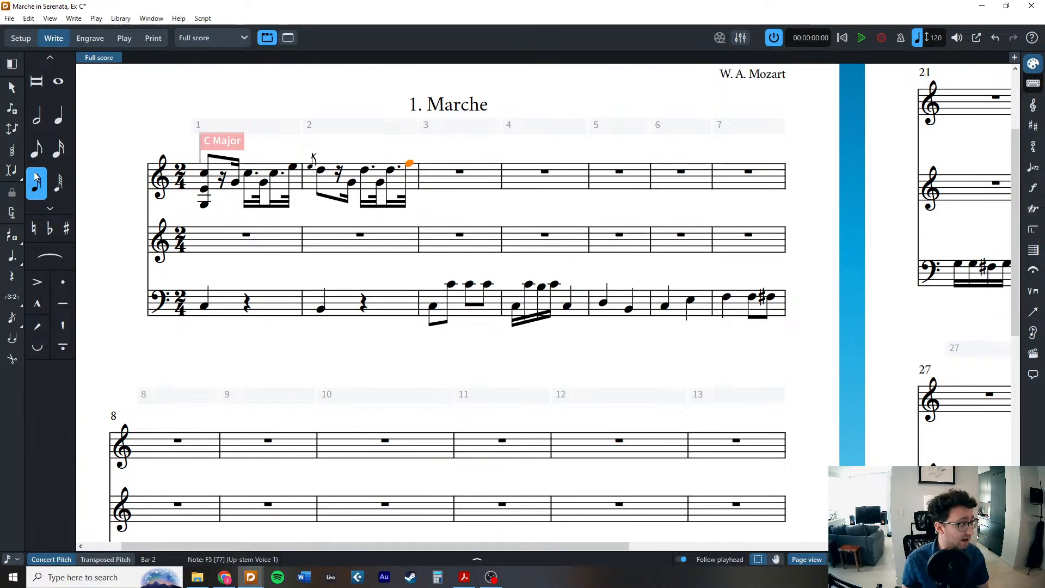
Change the grace note at the start of first violin bar 2 to the unslashed grace note type.
{"action": "left_click", "coordinate": [311, 167]}
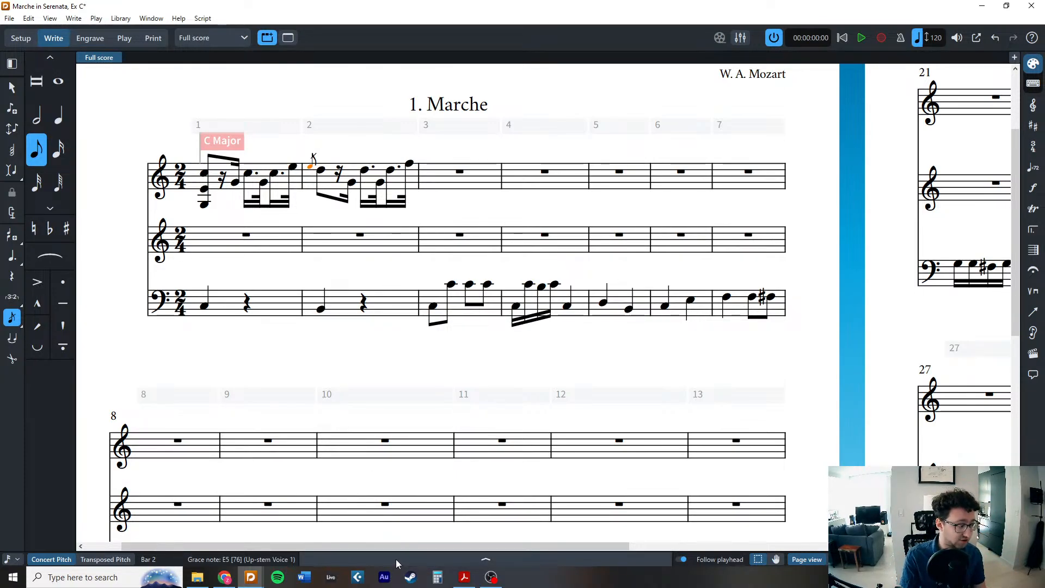
{"action": "key", "text": "ctrl+8"}
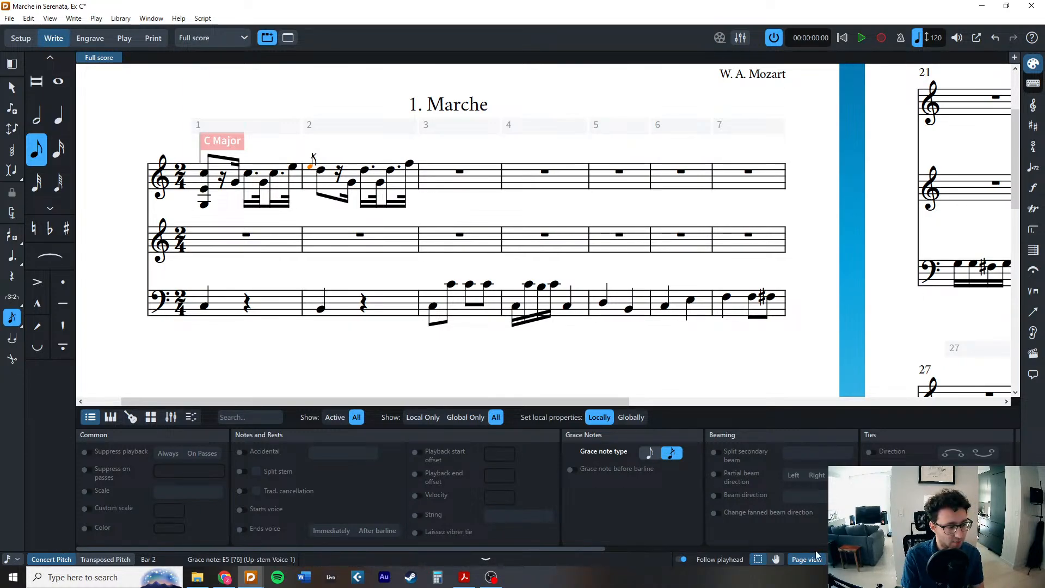
{"action": "left_click", "coordinate": [486, 559]}
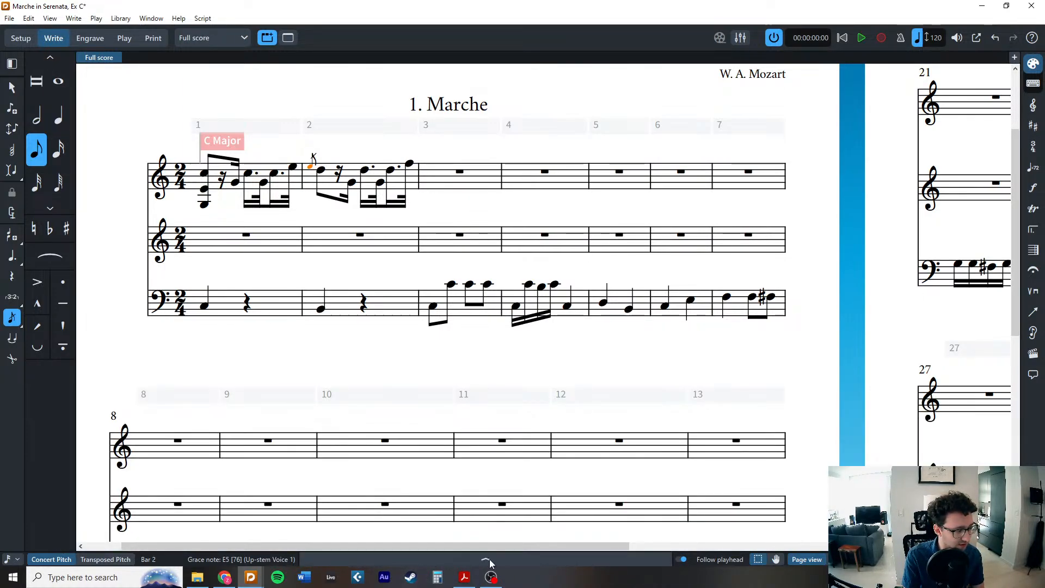
{"action": "left_click", "coordinate": [492, 560]}
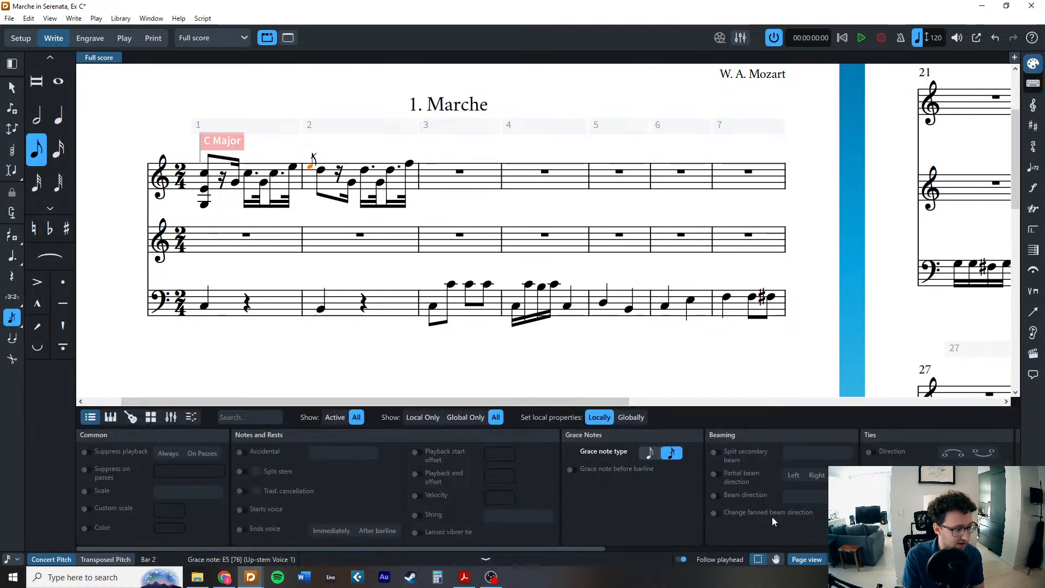
{"action": "left_click", "coordinate": [648, 453]}
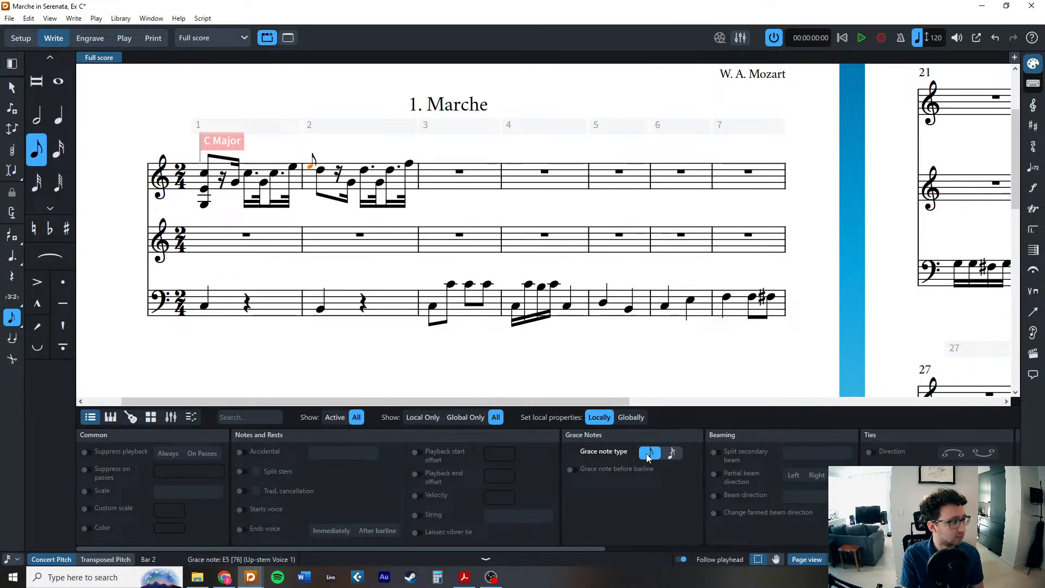
{"action": "left_click", "coordinate": [486, 559]}
{"action": "key", "text": "Escape"}
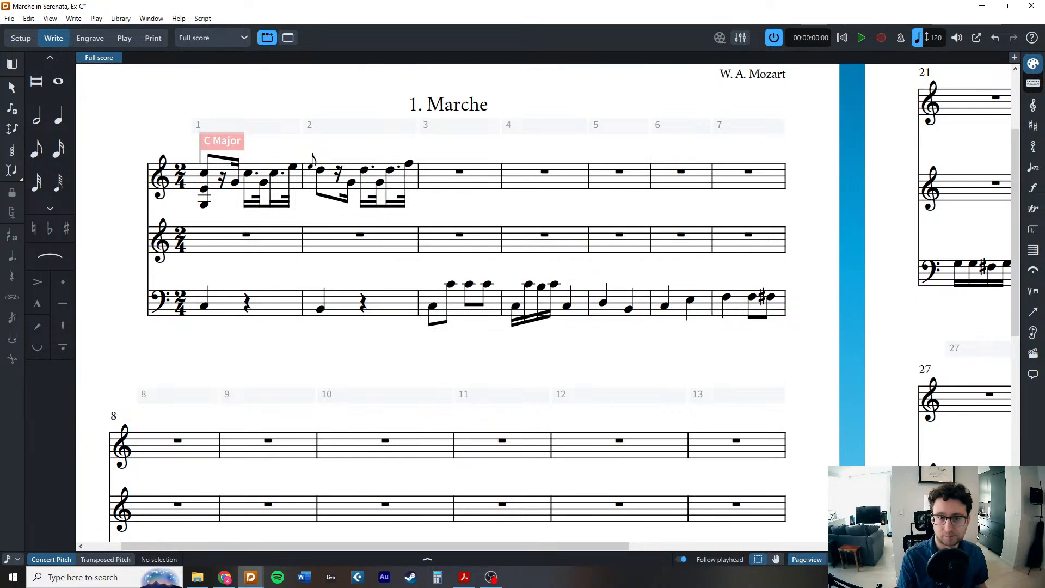
Start note input in first violin bar 3 and create a sixteenth-note triplet on its first beat.
{"action": "key", "text": "alt+Tab"}
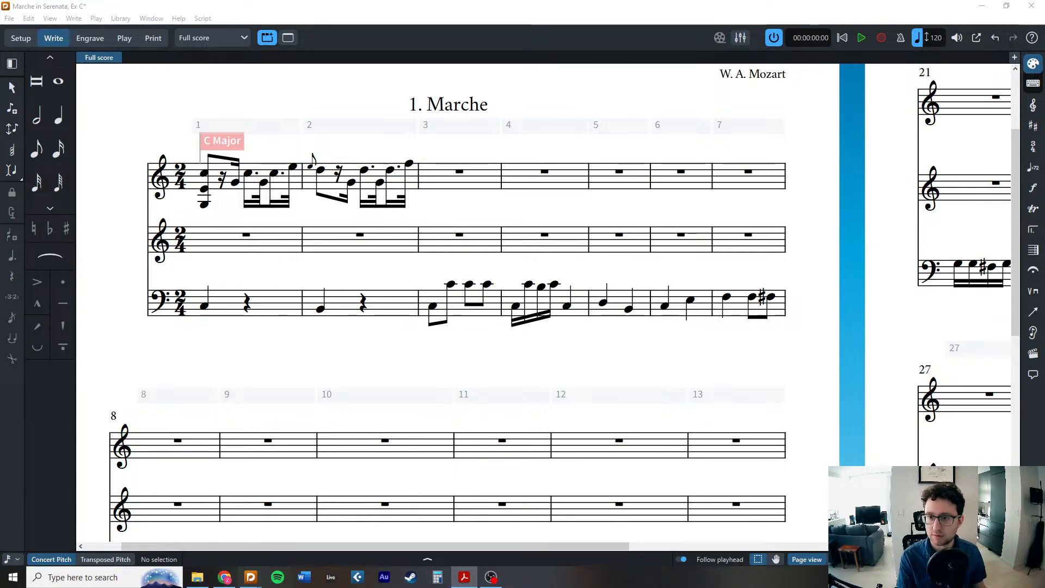
{"action": "double_click", "coordinate": [430, 181]}
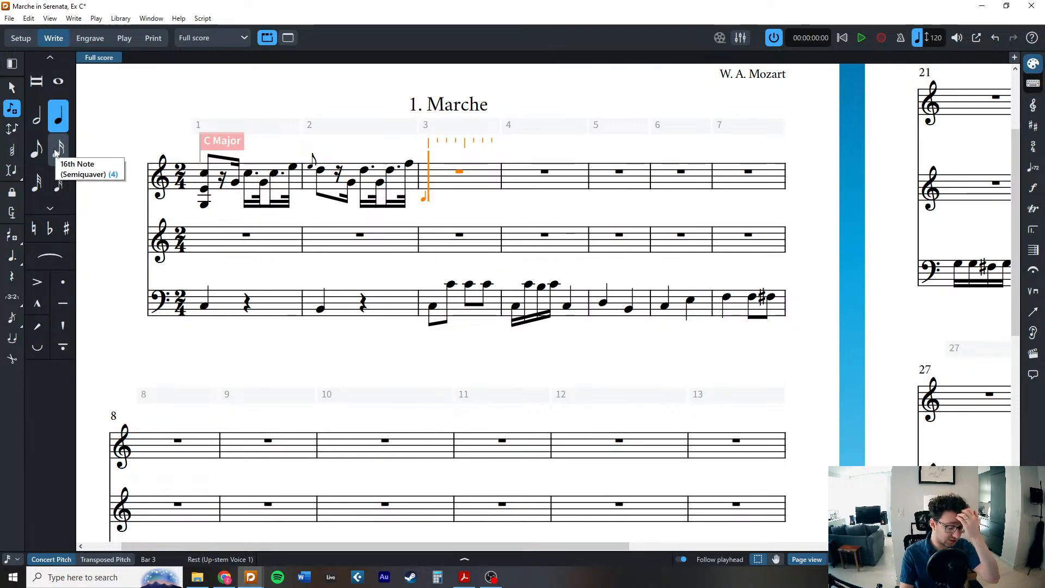
{"action": "key", "text": "3"}
{"action": "key", "text": "4"}
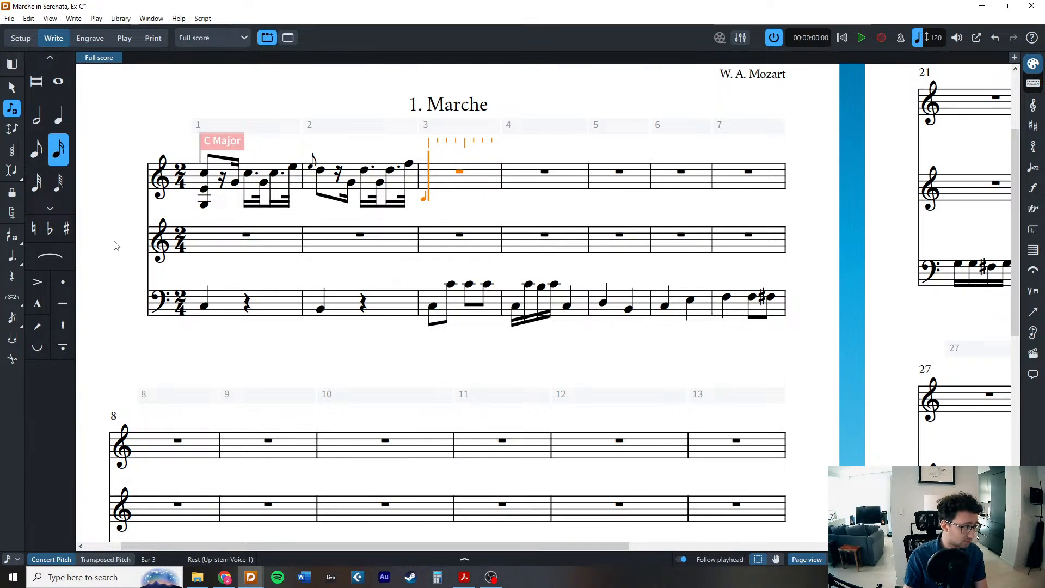
{"action": "left_click", "coordinate": [12, 296]}
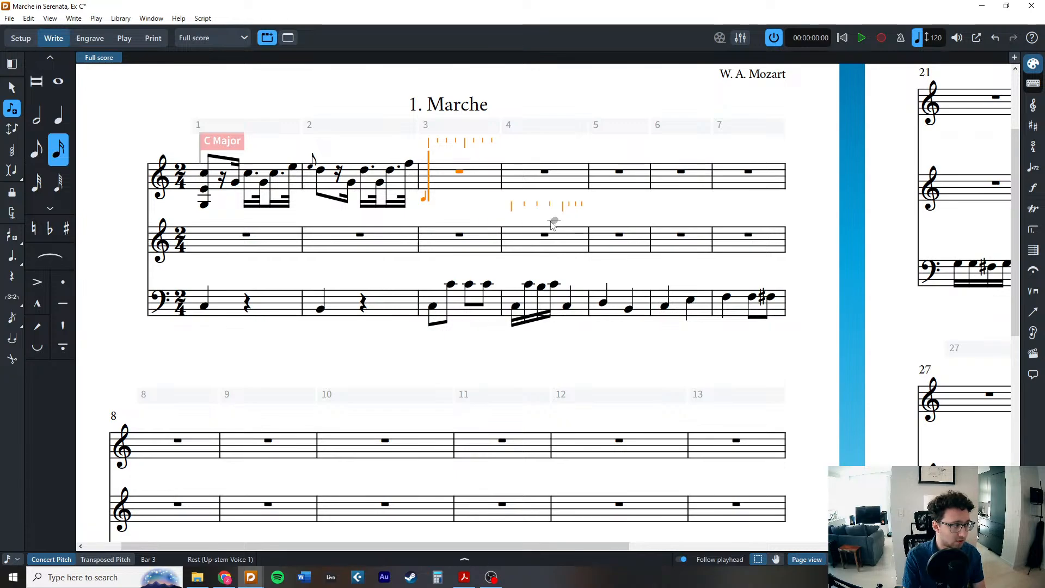
{"action": "key", "text": "semicolon"}
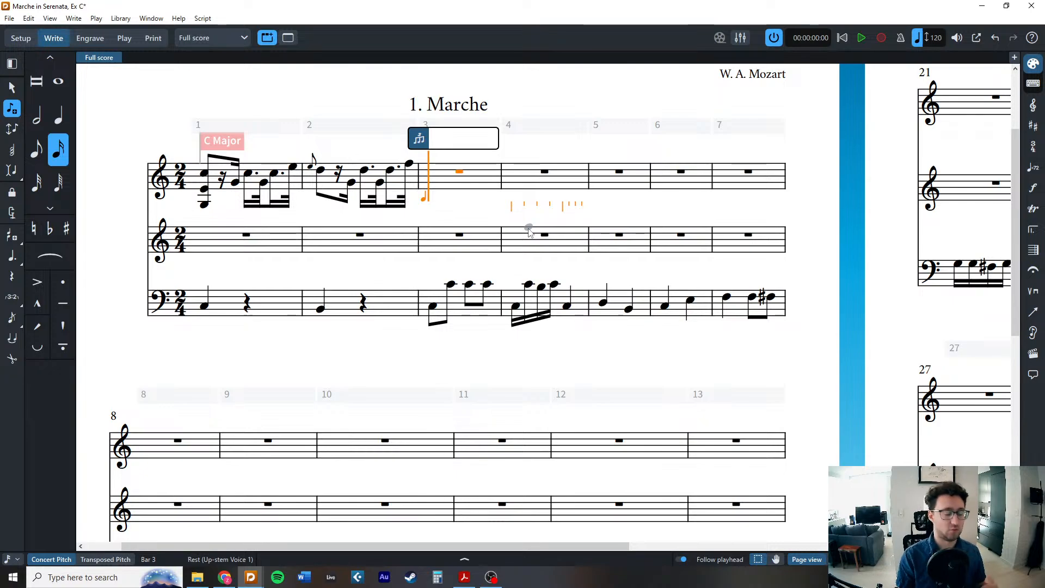
{"action": "type", "text": "7:4"}
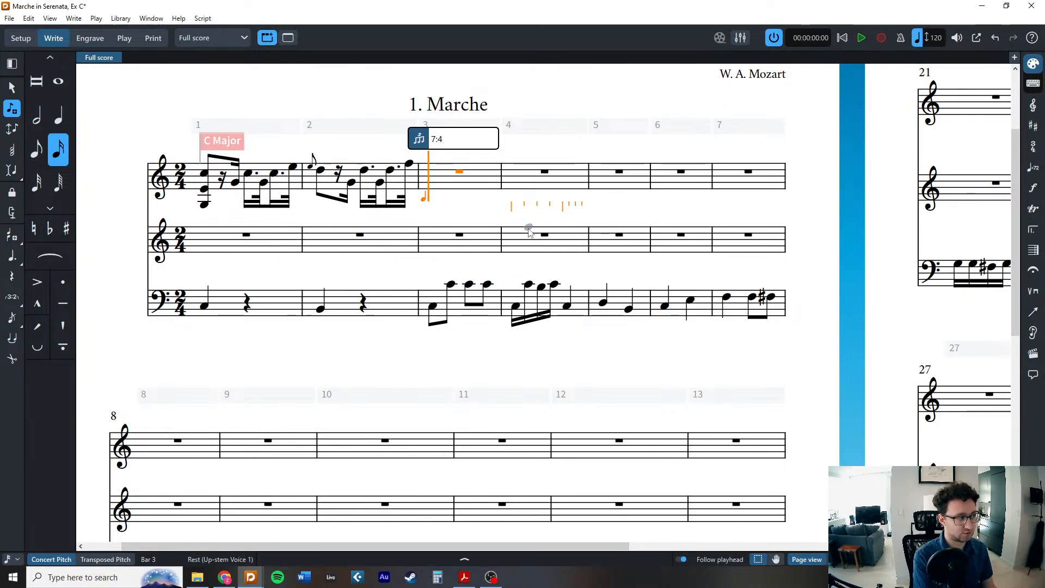
{"action": "key", "text": "BackSpace"}
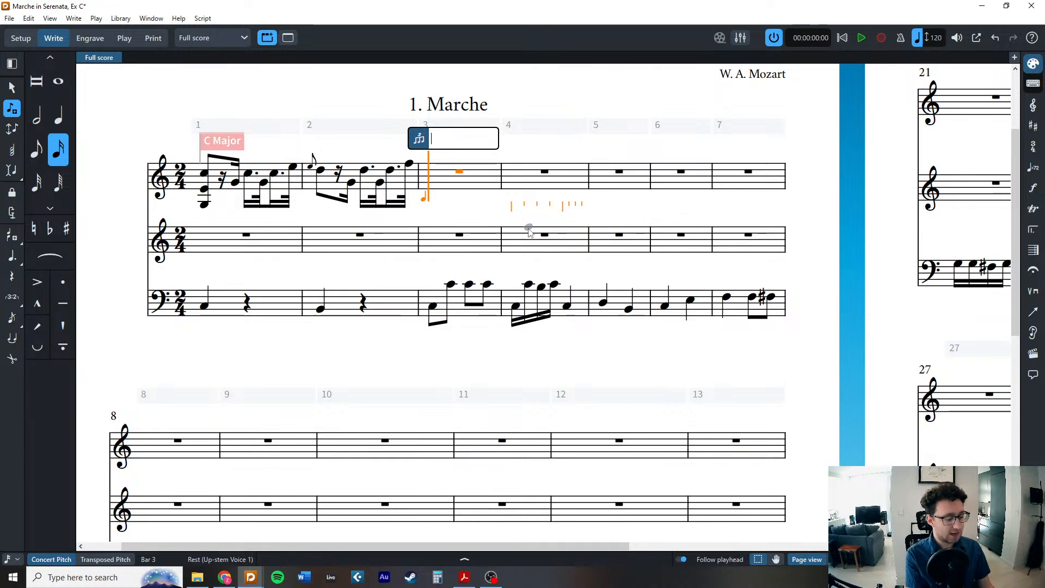
{"action": "type", "text": "3"}
{"action": "key", "text": "Return"}
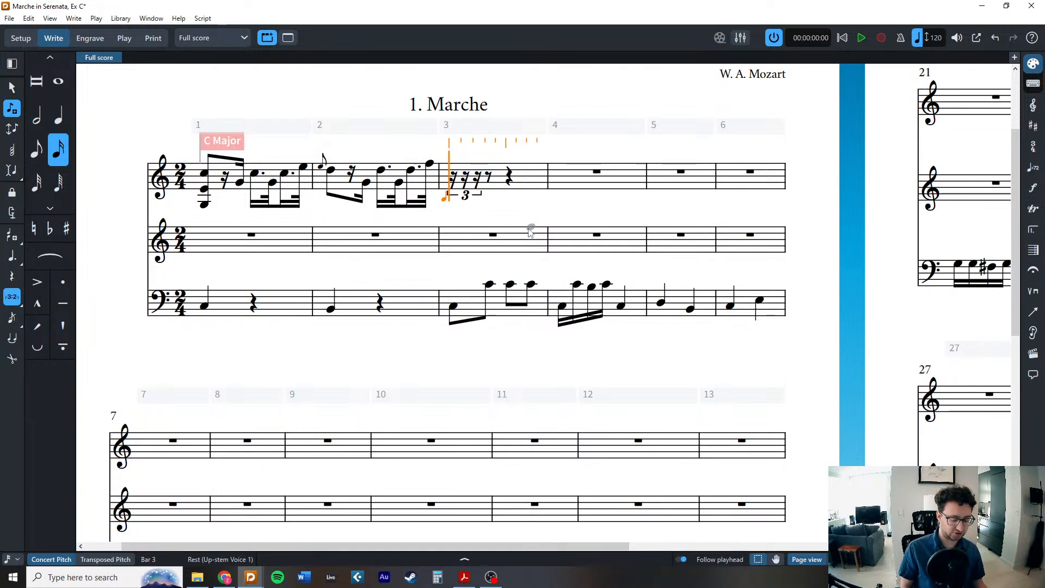
Fill the triplet in first violin bar 3 with E, F and G and end the triplet input.
{"action": "key", "text": "e"}
{"action": "key", "text": "f"}
{"action": "key", "text": "g"}
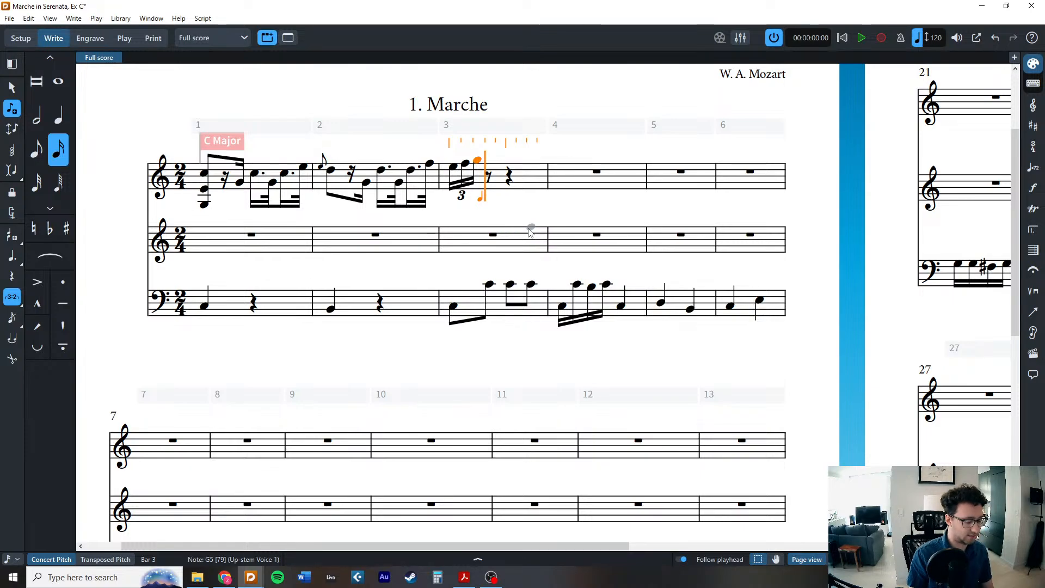
{"action": "key", "text": "semicolon"}
{"action": "key", "text": "Escape"}
{"action": "key", "text": "Escape"}
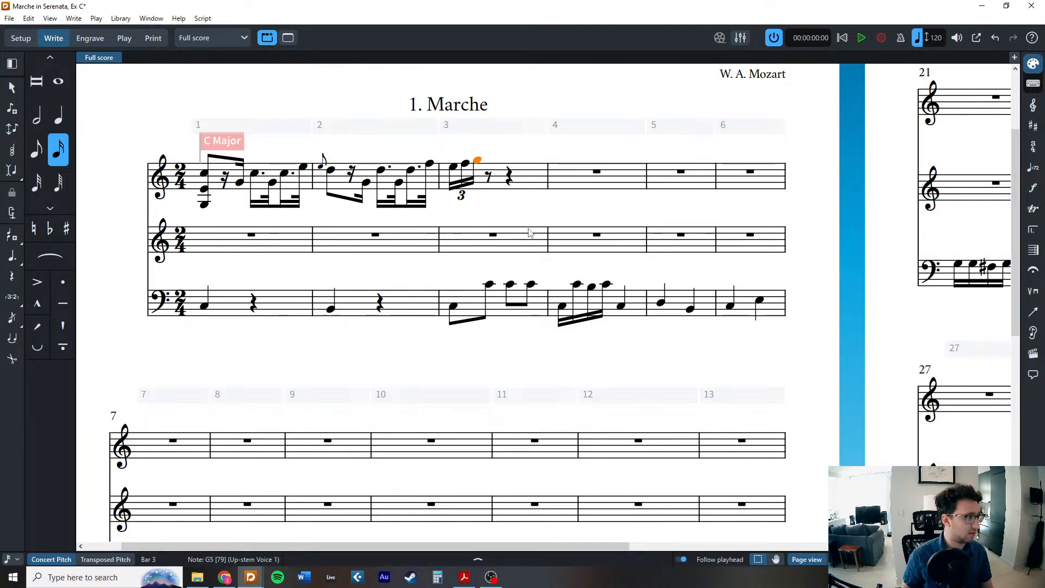
Complete first violin bar 3 with an eighth G, a sixteenth rest and sixteenths C6, B5 and A5.
{"action": "left_click", "coordinate": [36, 150]}
{"action": "key", "text": "shift+n"}
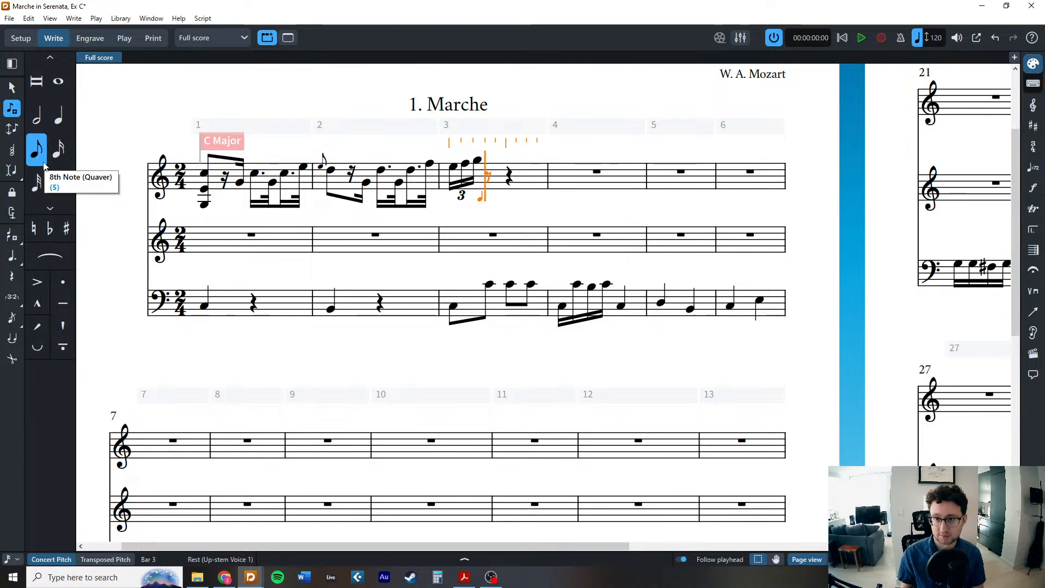
{"action": "key", "text": "g"}
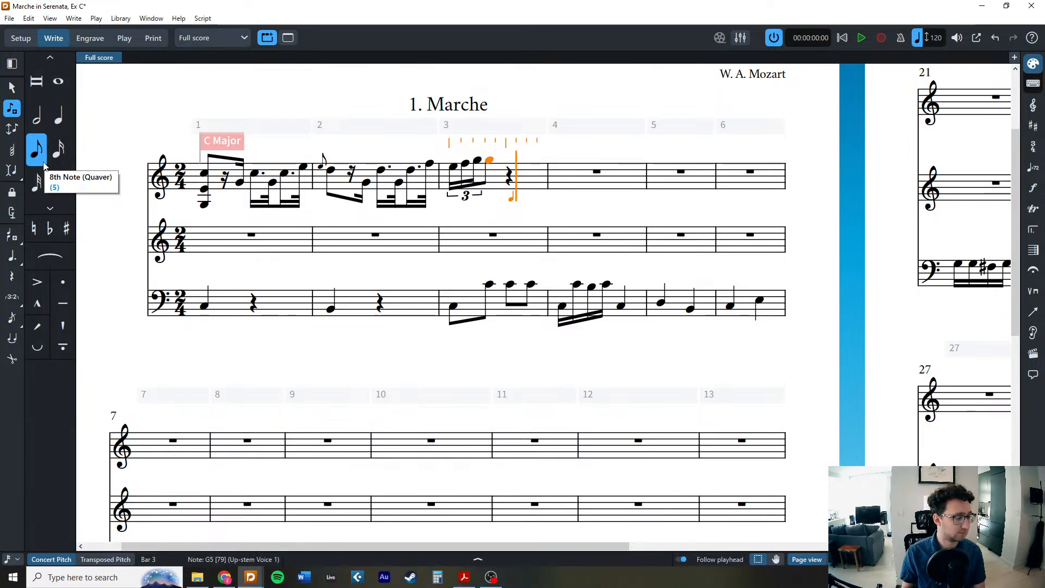
{"action": "key", "text": "4"}
{"action": "key", "text": "space"}
{"action": "key", "text": "c"}
{"action": "key", "text": "b"}
{"action": "key", "text": "a"}
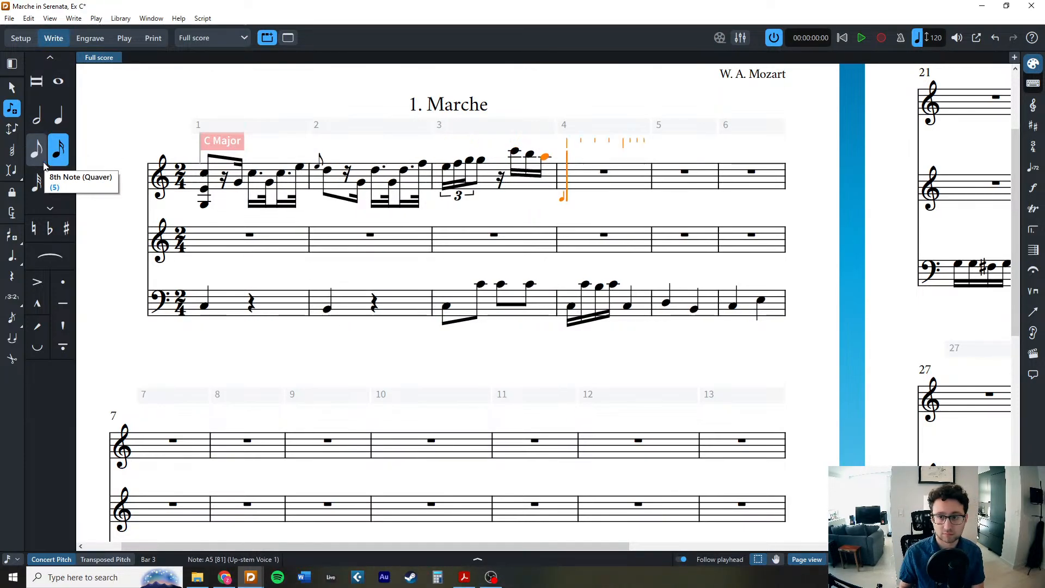
Enter first violin bar 4 as eighths A and G, an eighth rest and sixteenths E and G.
{"action": "key", "text": "5"}
{"action": "key", "text": "a"}
{"action": "key", "text": "g"}
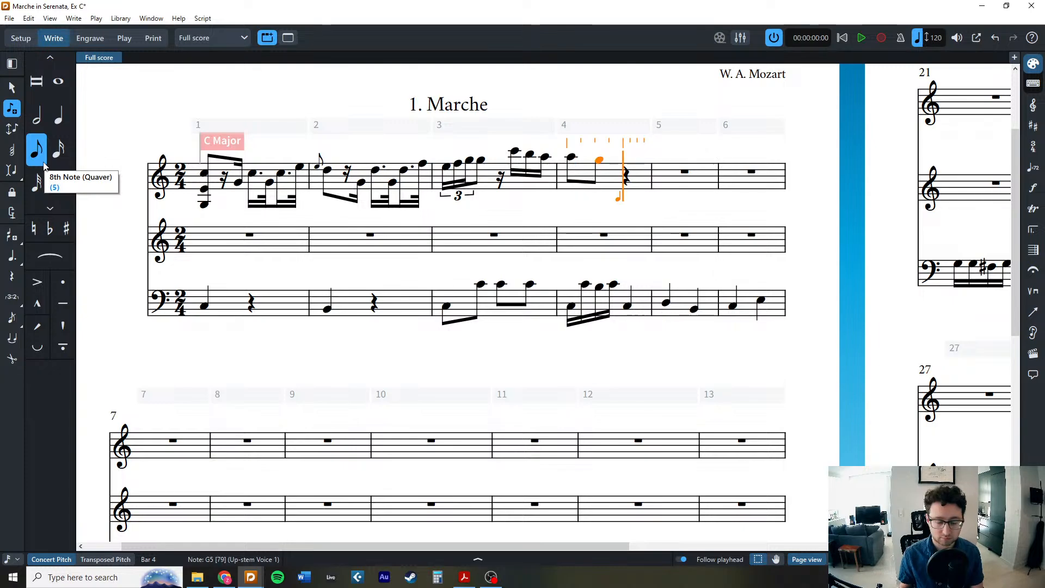
{"action": "key", "text": "4"}
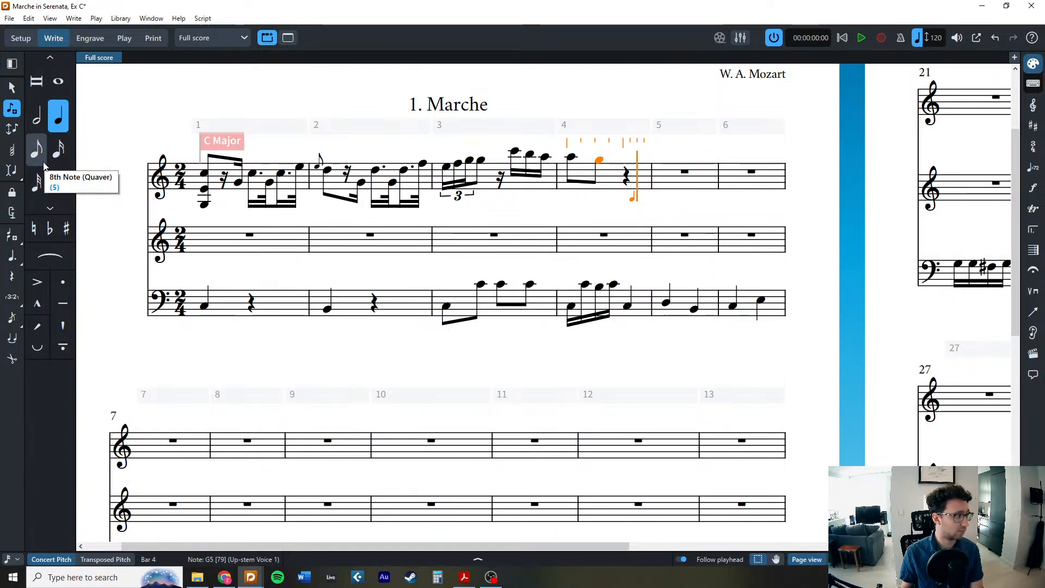
{"action": "key", "text": "e"}
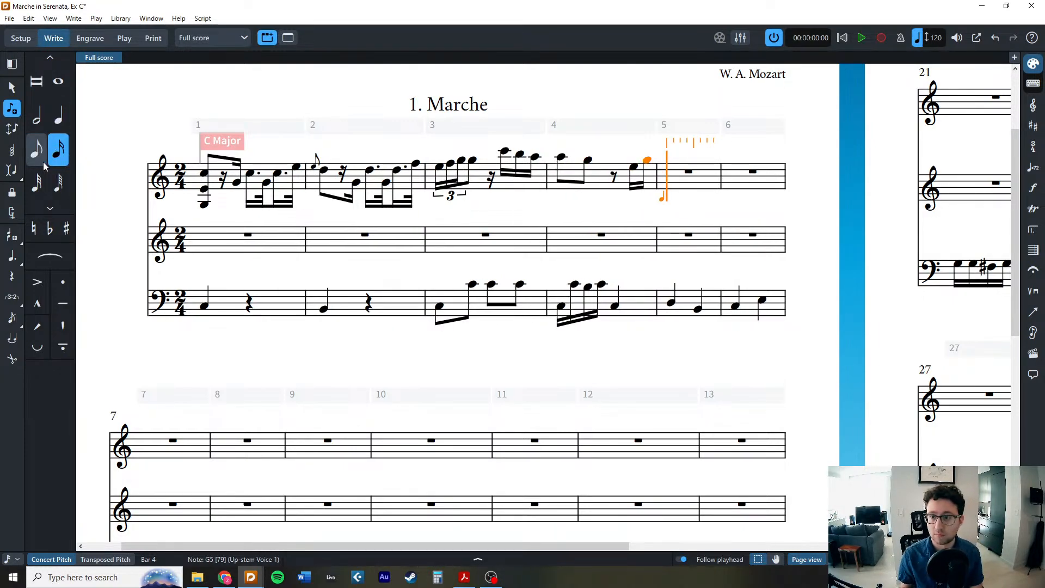
Enter first violin bar 5 as sixteenths G and F, an eighth F, a sixteenth rest and sixteenths D, D and F.
{"action": "key", "text": "g"}
{"action": "key", "text": "f"}
{"action": "key", "text": "5"}
{"action": "key", "text": "f"}
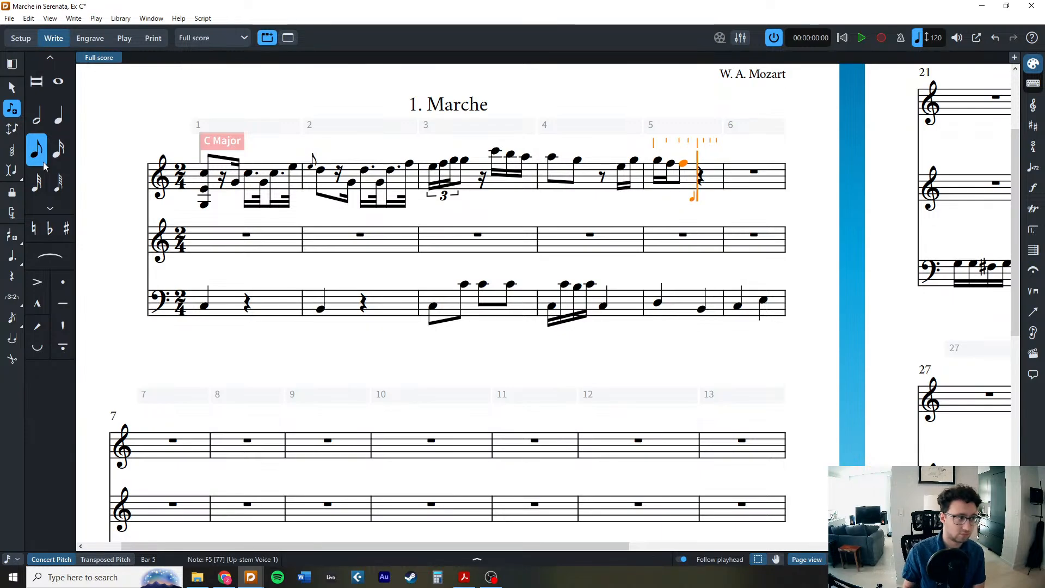
{"action": "key", "text": "4"}
{"action": "key", "text": "space"}
{"action": "key", "text": "d"}
{"action": "key", "text": "e"}
{"action": "key", "text": "f"}
Enter first violin bar 6 as sixteenths F and E, an eighth E, an eighth rest and an eighth C6.
{"action": "key", "text": "f"}
{"action": "key", "text": "e"}
{"action": "key", "text": "5"}
{"action": "key", "text": "e"}
{"action": "key", "text": "space"}
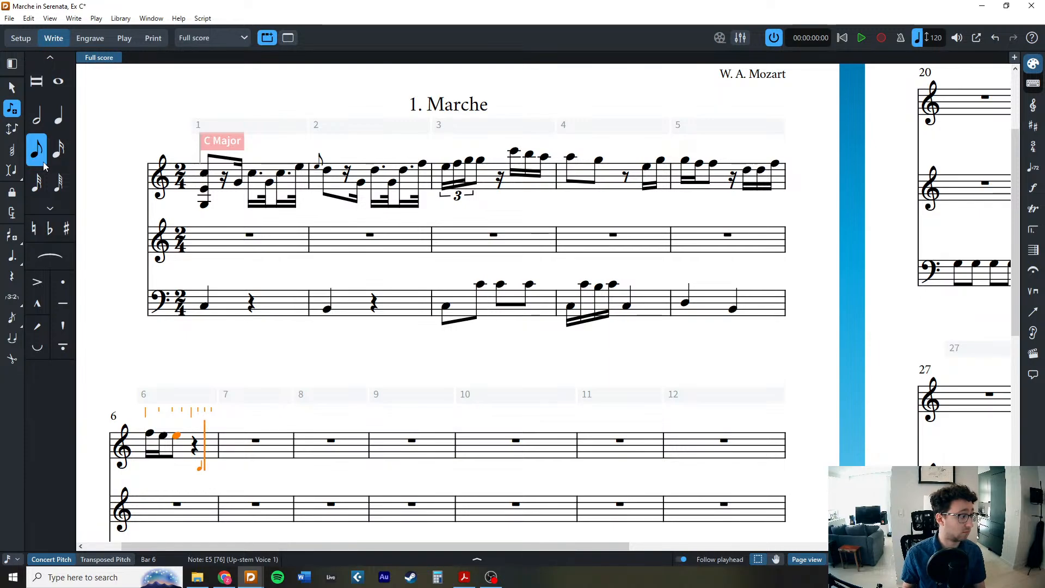
{"action": "key", "text": "c"}
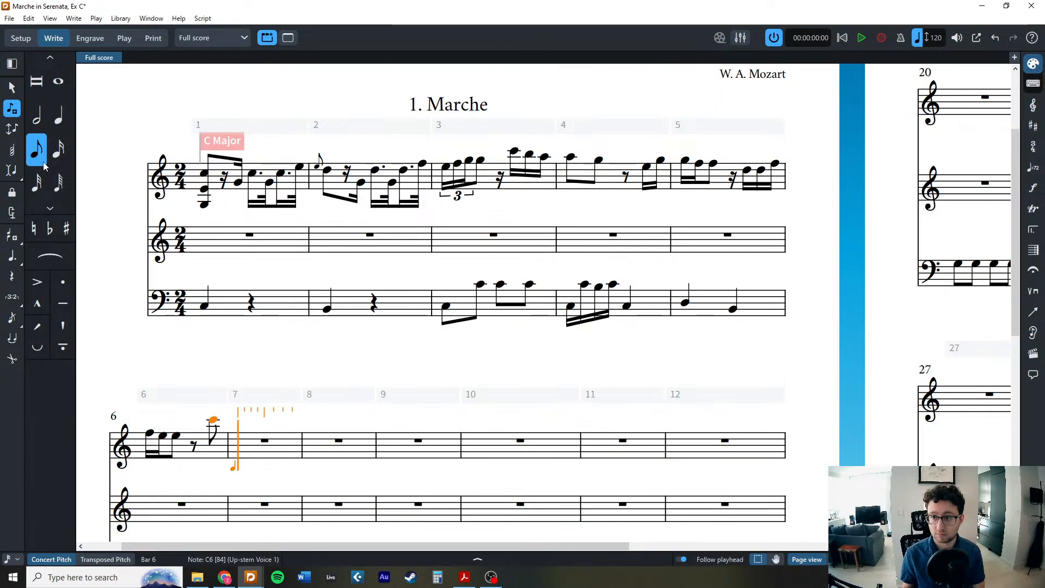
Enter first violin bar 7 as a dotted eighth A, a sixteenth G and sixteenths F, E, D and C.
{"action": "key", "text": "period"}
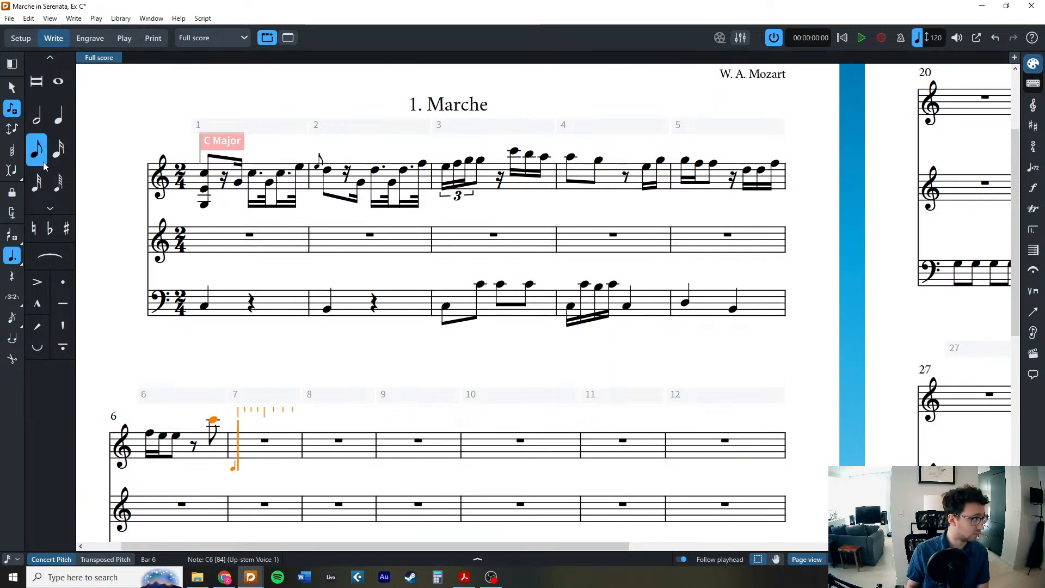
{"action": "key", "text": "c"}
{"action": "key", "text": "5"}
{"action": "key", "text": "g"}
{"action": "key", "text": "f"}
{"action": "key", "text": "e"}
{"action": "key", "text": "d"}
{"action": "key", "text": "c"}
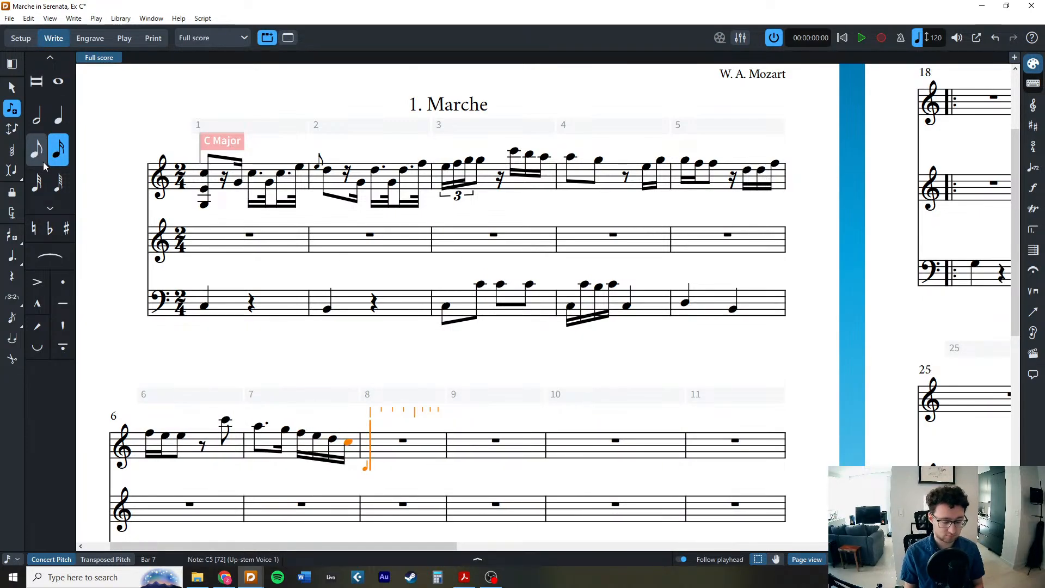
Enter first violin bar 8 as an eighth B4, an eighth chord B4–G5 and a quarter chord G3–D4–B4–G5.
{"action": "key", "text": "6"}
{"action": "key", "text": "b"}
{"action": "key", "text": "b"}
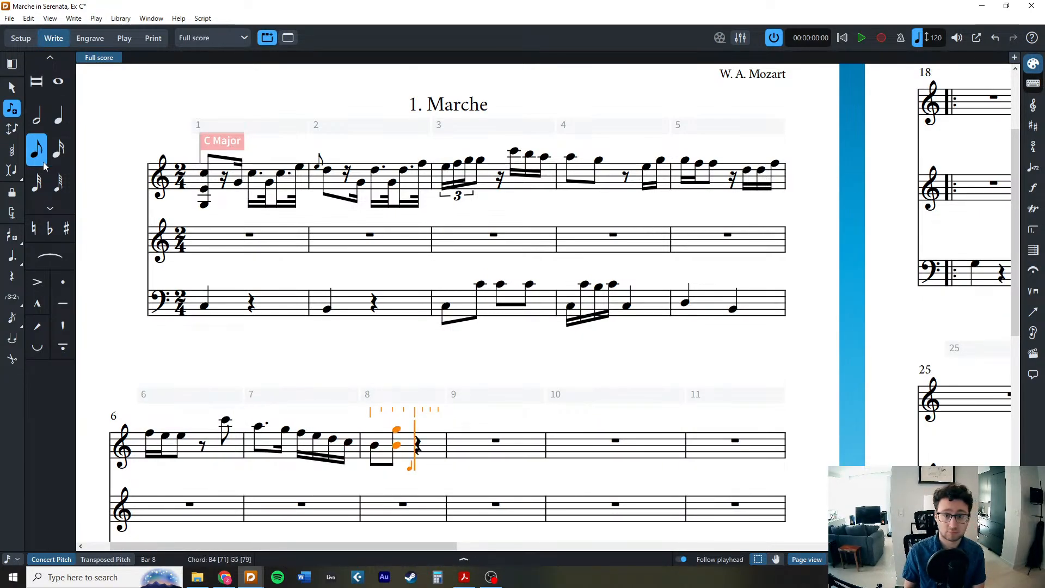
{"action": "key", "text": "shift+alt+g"}
{"action": "key", "text": "7"}
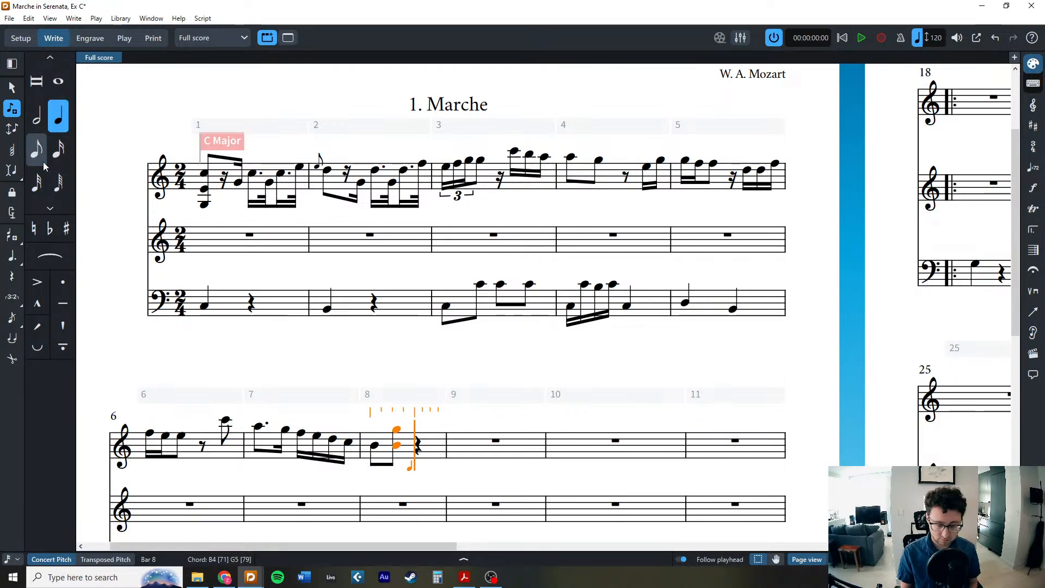
{"action": "key", "text": "Escape"}
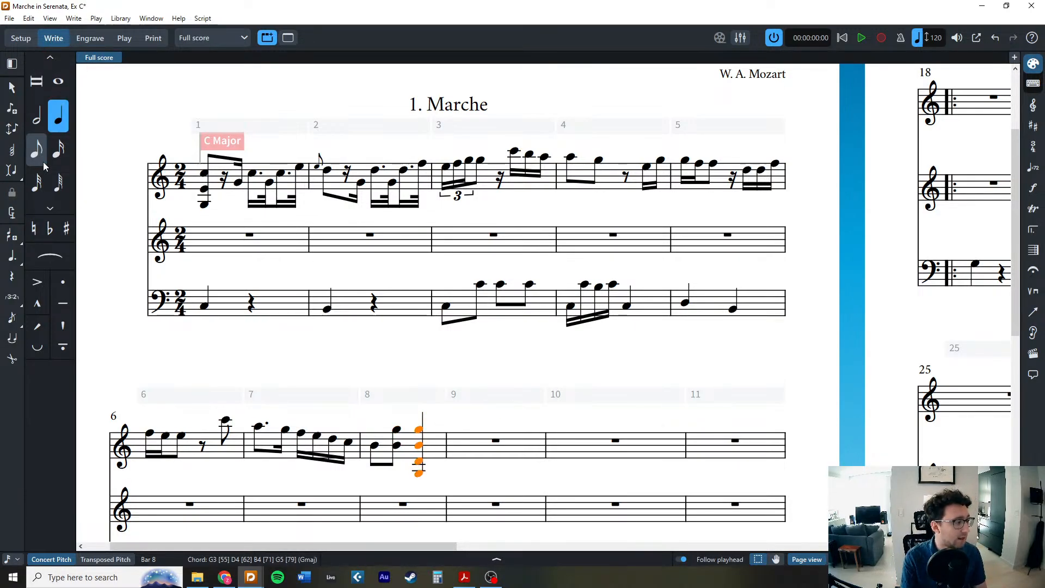
Add an unslashed eighth grace note B5 before the dotted A that opens first violin bar 7.
{"action": "double_click", "coordinate": [259, 427]}
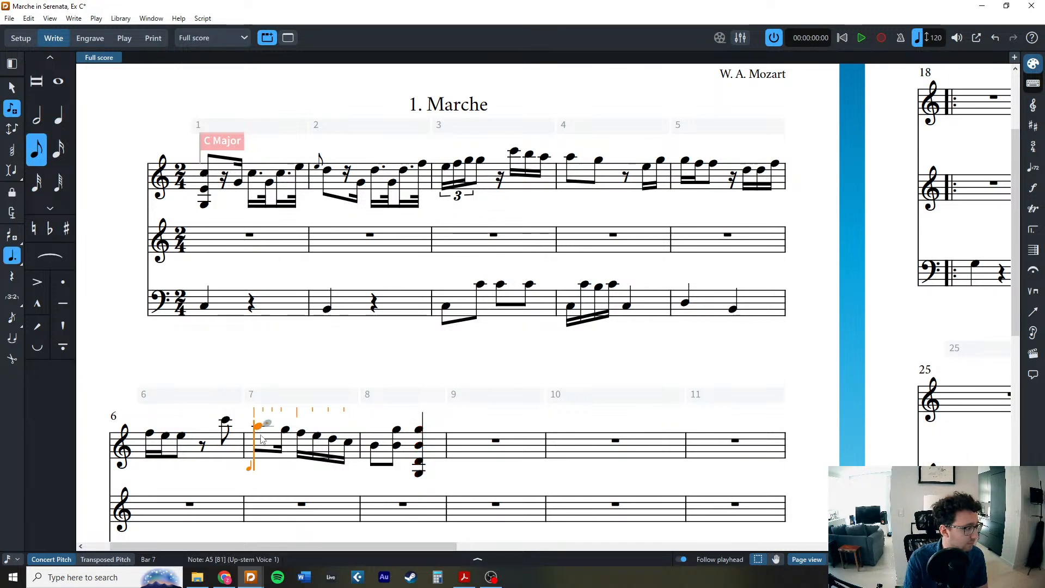
{"action": "left_click", "coordinate": [37, 155]}
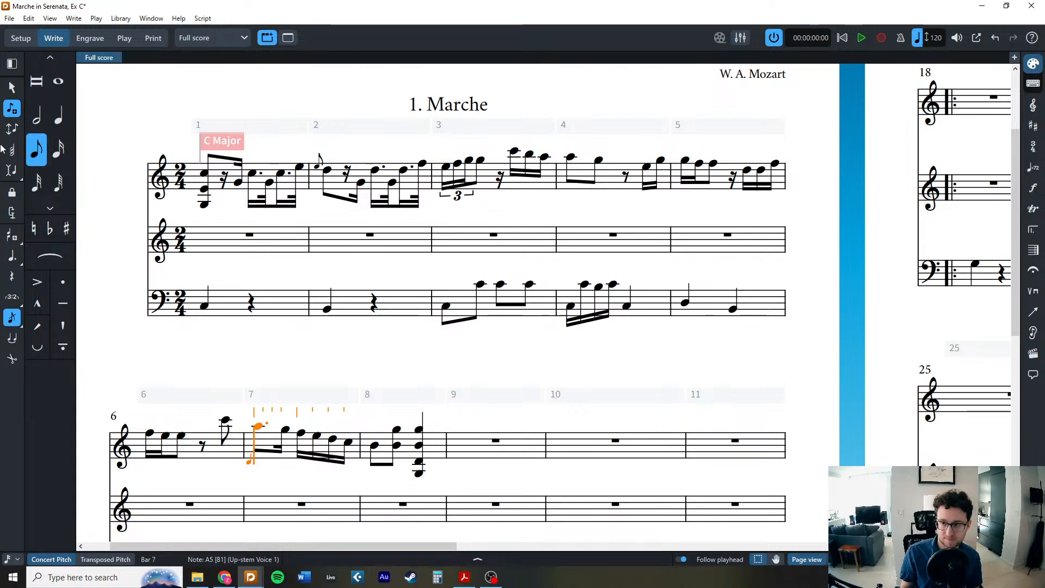
{"action": "key", "text": "slash"}
{"action": "key", "text": "b"}
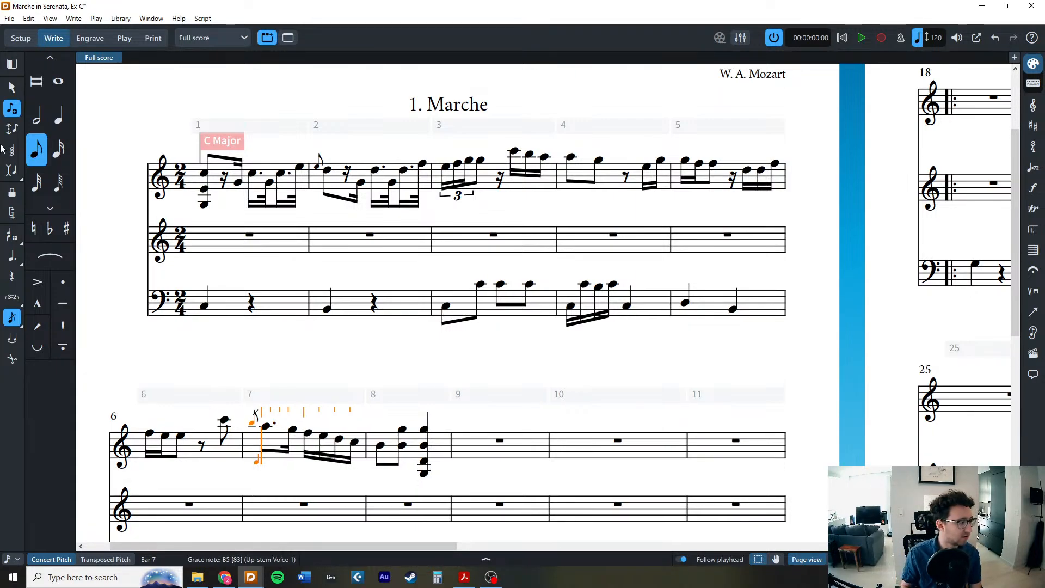
{"action": "key", "text": "Escape"}
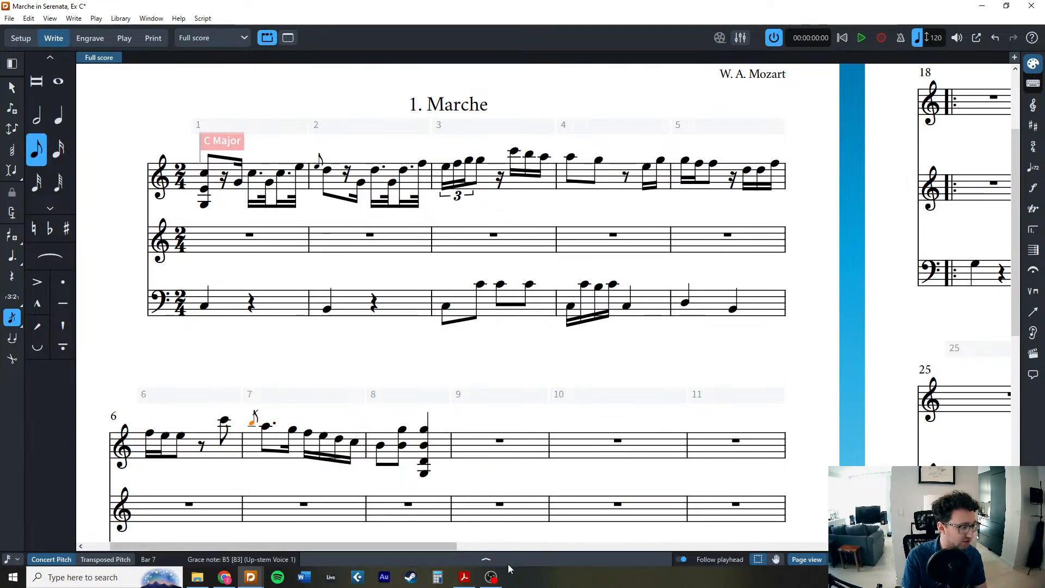
{"action": "left_click", "coordinate": [486, 559]}
{"action": "left_click", "coordinate": [592, 563]}
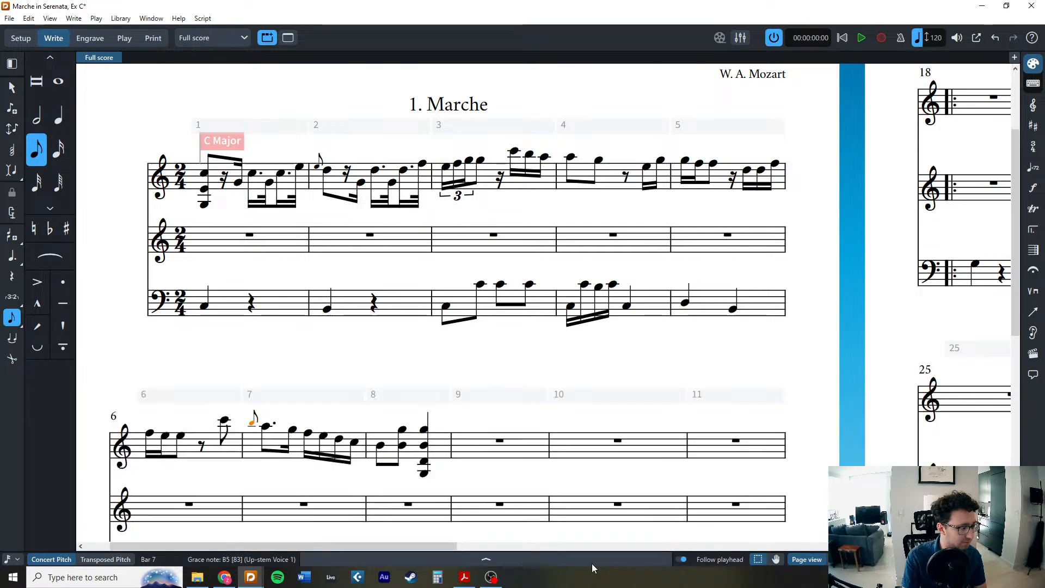
Add a piano (p) dynamic at the start of first violin bar 9.
{"action": "left_click", "coordinate": [269, 359]}
{"action": "key", "text": "z"}
{"action": "key", "text": "z"}
{"action": "scroll", "coordinate": [189, 453], "scroll_direction": "down", "scroll_amount": 1}
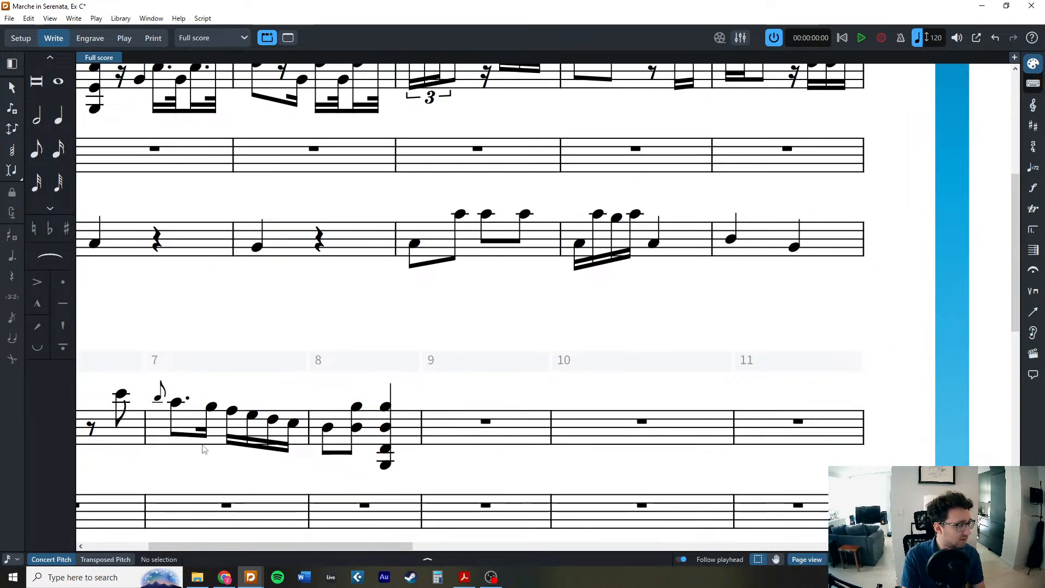
{"action": "scroll", "coordinate": [315, 433], "scroll_direction": "down", "scroll_amount": 2}
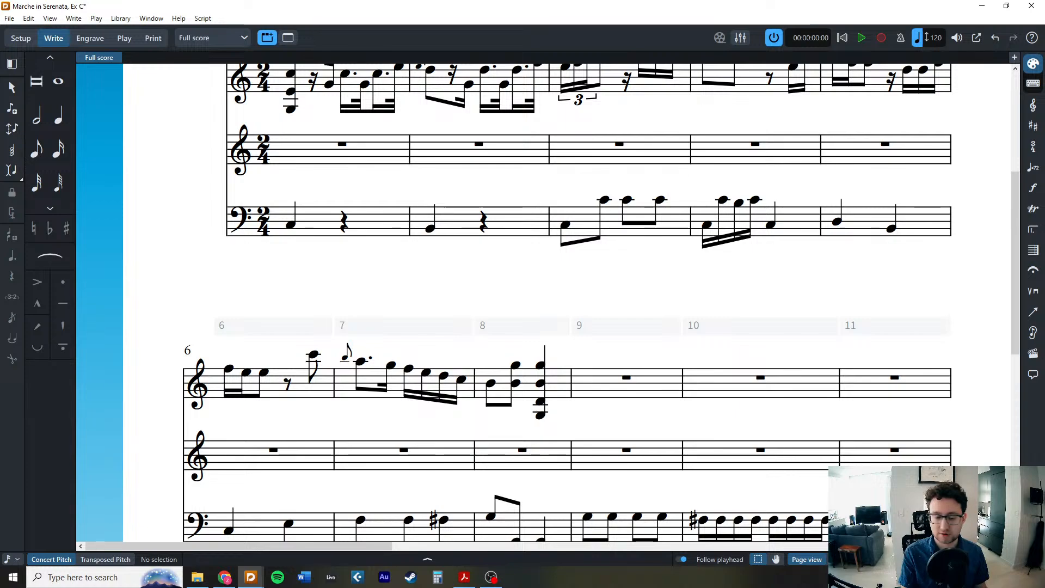
{"action": "key", "text": "ctrl+equal"}
{"action": "key", "text": "ctrl+minus"}
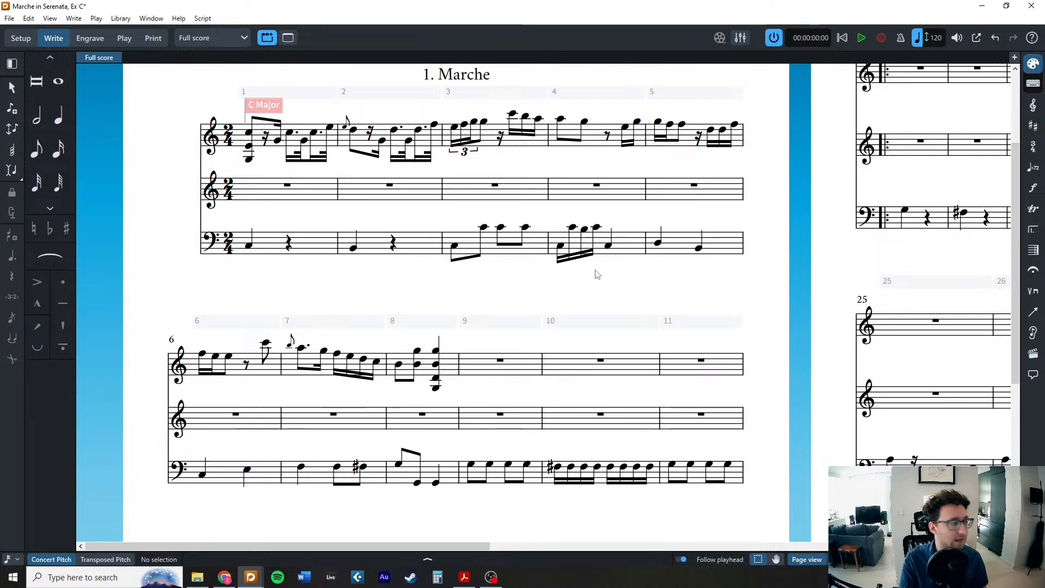
{"action": "double_click", "coordinate": [464, 364]}
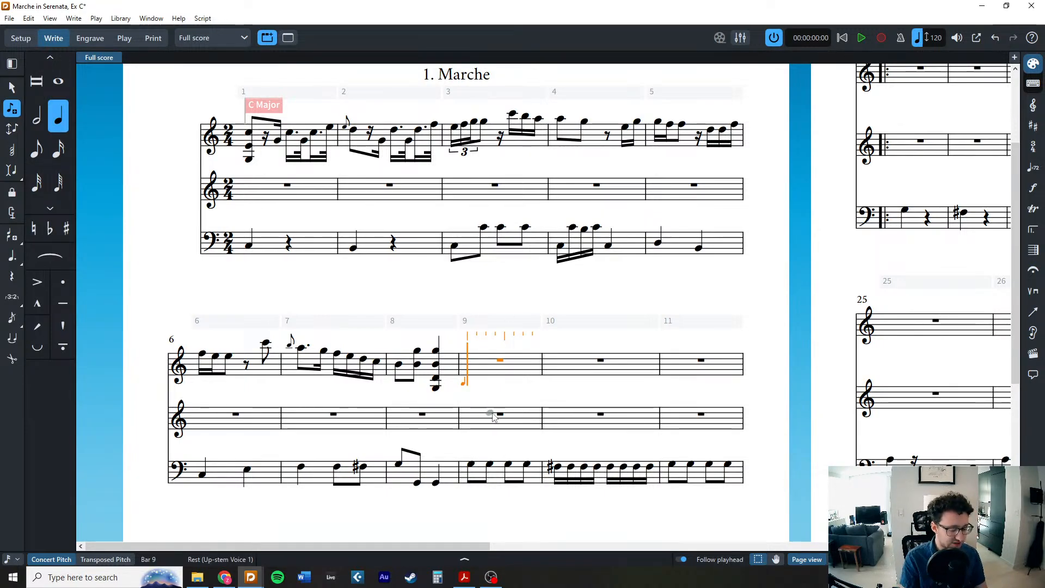
{"action": "key", "text": "shift+d"}
{"action": "type", "text": "p"}
{"action": "key", "text": "Return"}
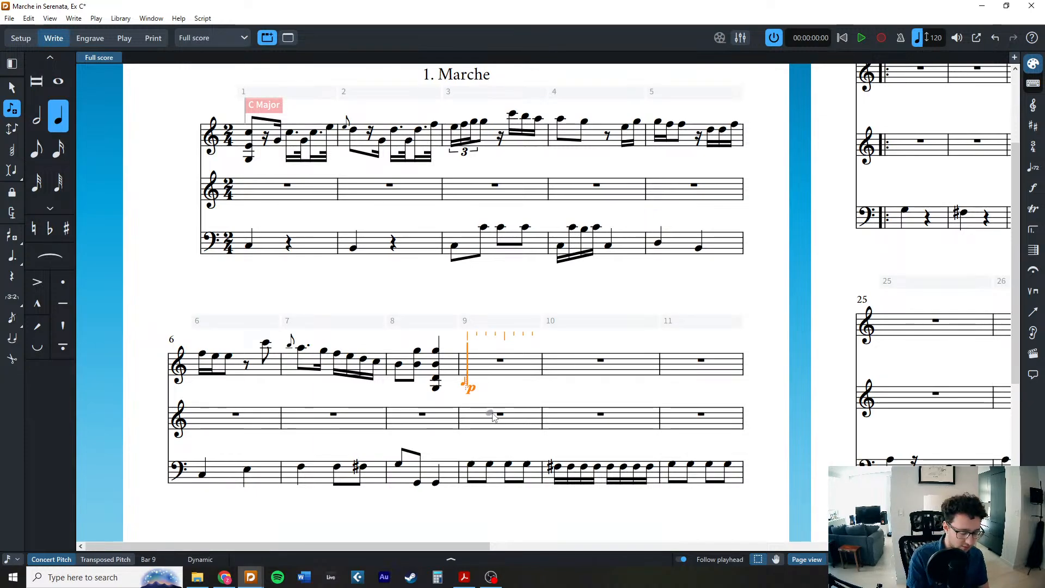
Enter first violin bar 9 as a dotted eighth E, thirty-seconds D and C, and two eighth B4s.
{"action": "key", "text": "4"}
{"action": "key", "text": "period"}
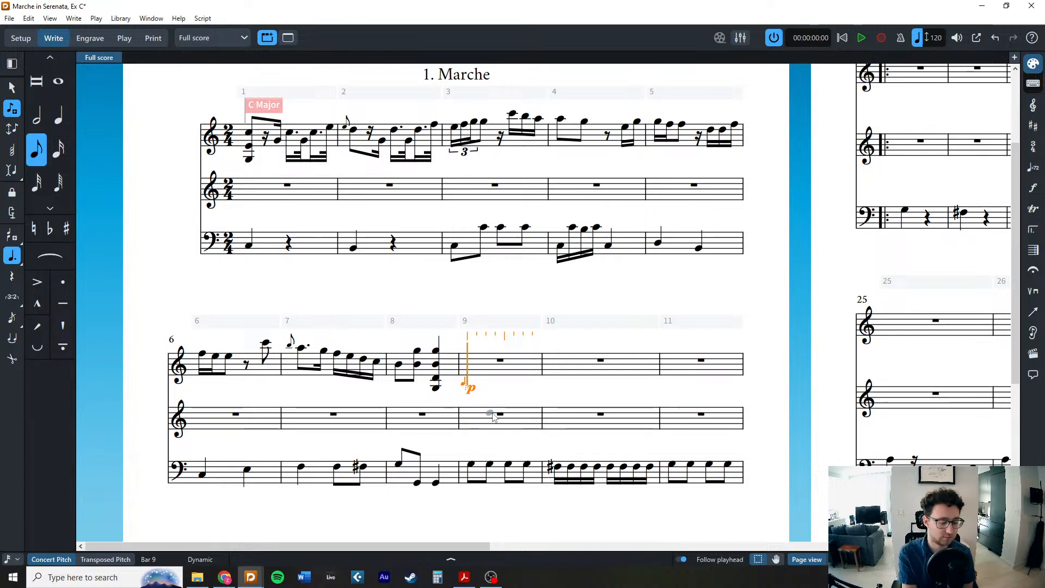
{"action": "key", "text": "e"}
{"action": "key", "text": "period"}
{"action": "key", "text": "2"}
{"action": "key", "text": "d"}
{"action": "key", "text": "c"}
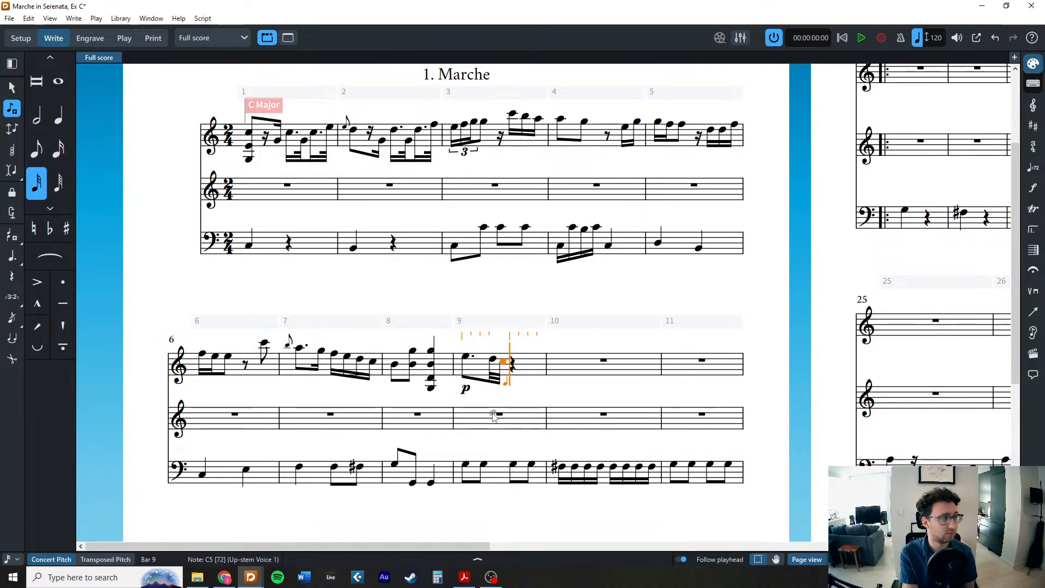
{"action": "key", "text": "5"}
{"action": "key", "text": "b"}
{"action": "key", "text": "b"}
Fill first violin bar 10 with eight repeated sixteenth-note chords of A4–C5.
{"action": "key", "text": "4"}
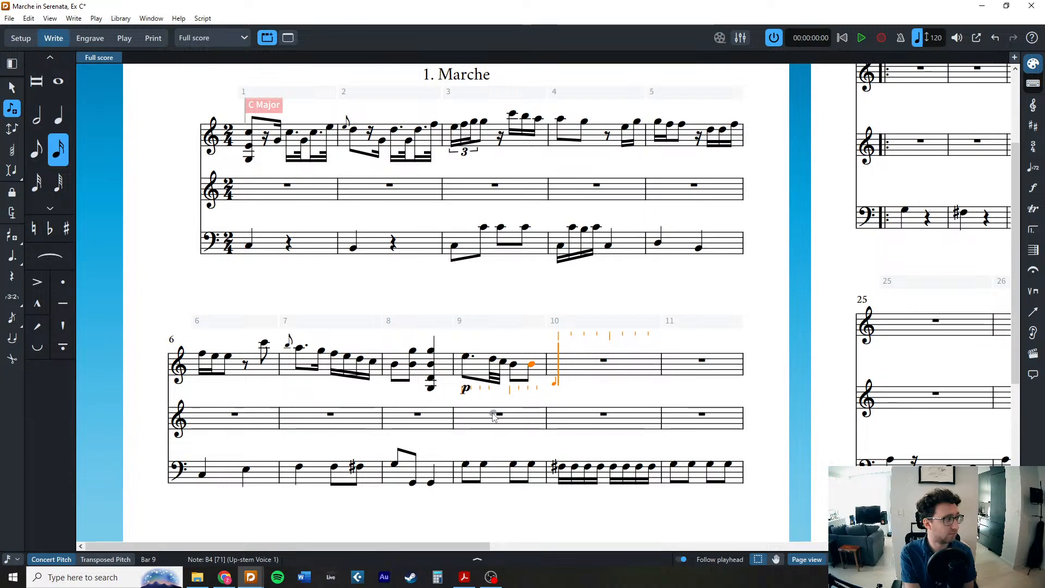
{"action": "key", "text": "a"}
{"action": "key", "text": "shift+alt+3"}
{"action": "key", "text": "r"}
{"action": "key", "text": "r"}
{"action": "key", "text": "r"}
{"action": "key", "text": "r"}
{"action": "key", "text": "r"}
{"action": "key", "text": "r"}
{"action": "key", "text": "r"}
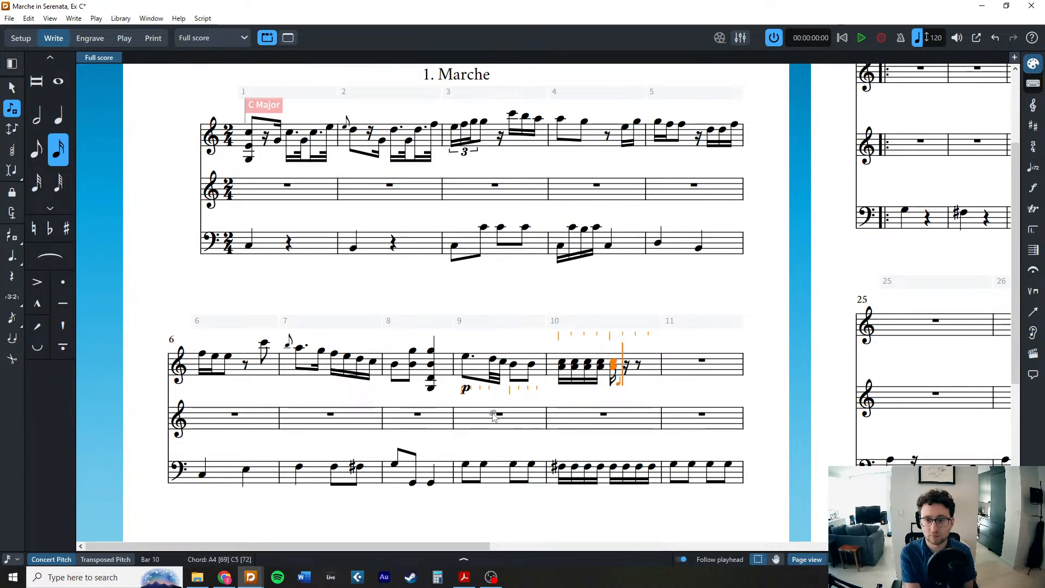
Enter a dotted eighth G5 at the start of first violin bar 11.
{"action": "key", "text": "5"}
{"action": "key", "text": "period"}
{"action": "key", "text": "g"}
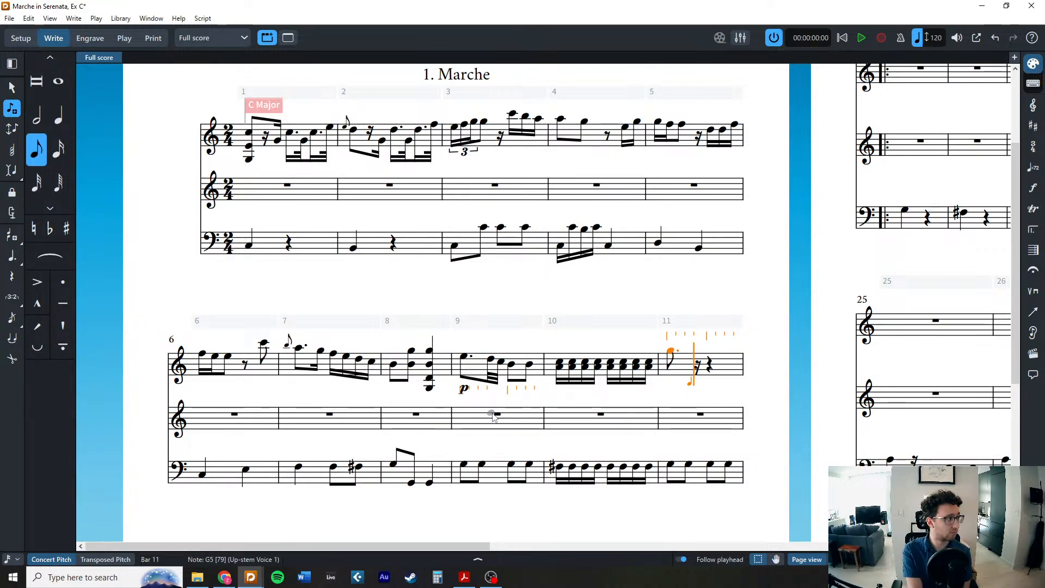
{"action": "key", "text": "4"}
{"action": "key", "text": "3"}
{"action": "key", "text": "e"}
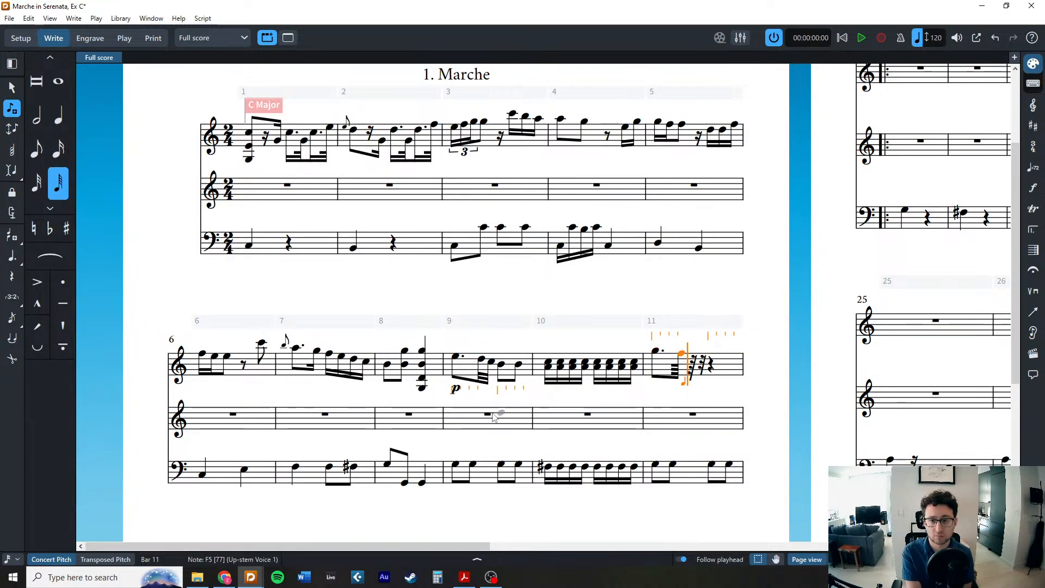
{"action": "key", "text": "d"}
{"action": "key", "text": "t"}
{"action": "key", "text": "4"}
{"action": "key", "text": "r"}
{"action": "key", "text": "r"}
{"action": "key", "text": "r"}
{"action": "key", "text": "r"}
{"action": "key", "text": "r"}
{"action": "key", "text": "r"}
{"action": "key", "text": "r"}
{"action": "key", "text": "r"}
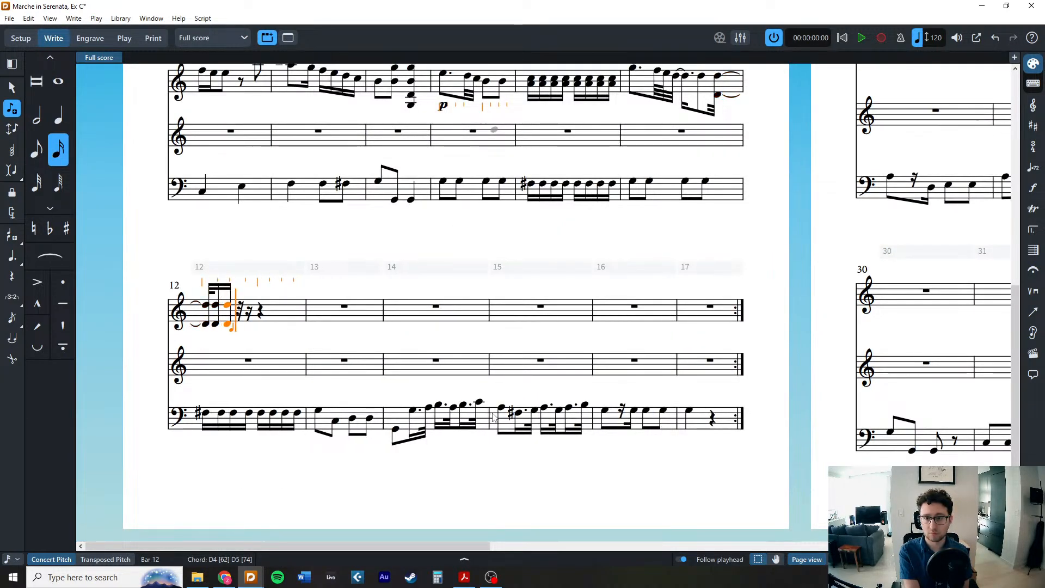
{"action": "key", "text": "r"}
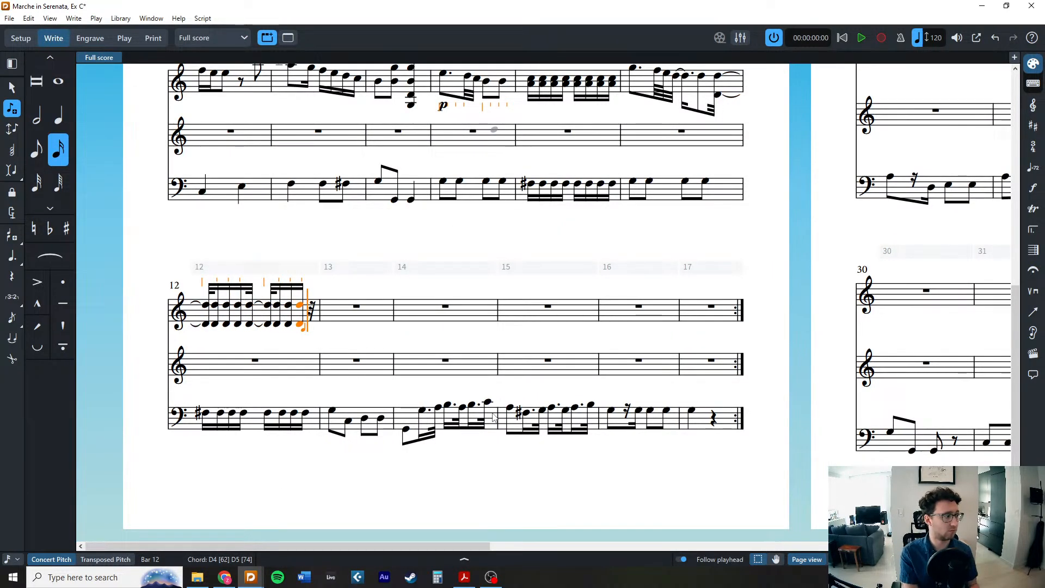
{"action": "key", "text": "BackSpace"}
{"action": "key", "text": "BackSpace"}
{"action": "key", "text": "BackSpace"}
{"action": "key", "text": "BackSpace"}
{"action": "key", "text": "BackSpace"}
{"action": "key", "text": "BackSpace"}
{"action": "key", "text": "BackSpace"}
{"action": "key", "text": "BackSpace"}
{"action": "key", "text": "BackSpace"}
{"action": "key", "text": "BackSpace"}
{"action": "key", "text": "BackSpace"}
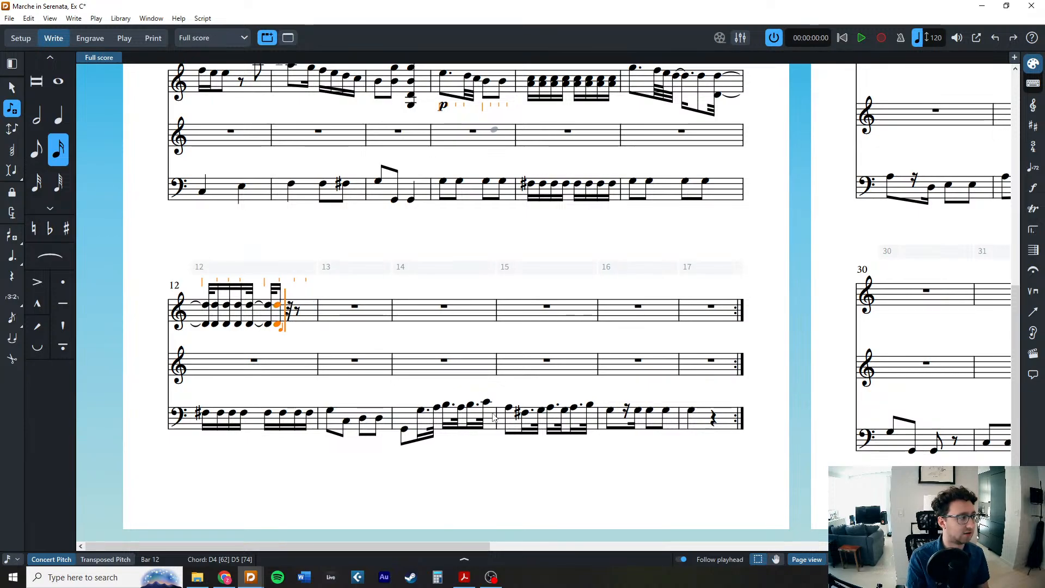
{"action": "key", "text": "BackSpace"}
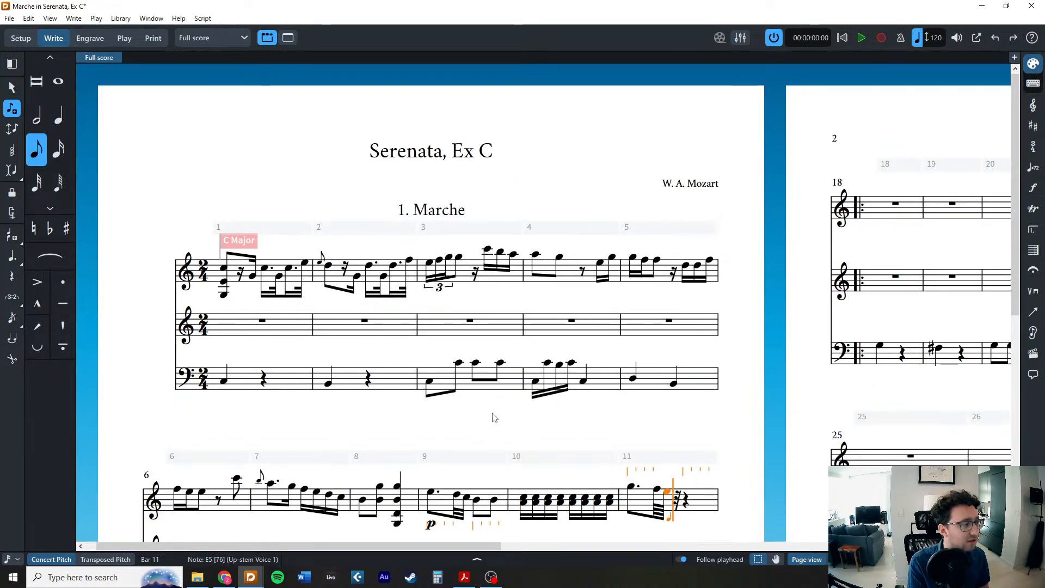
{"action": "key", "text": "5"}
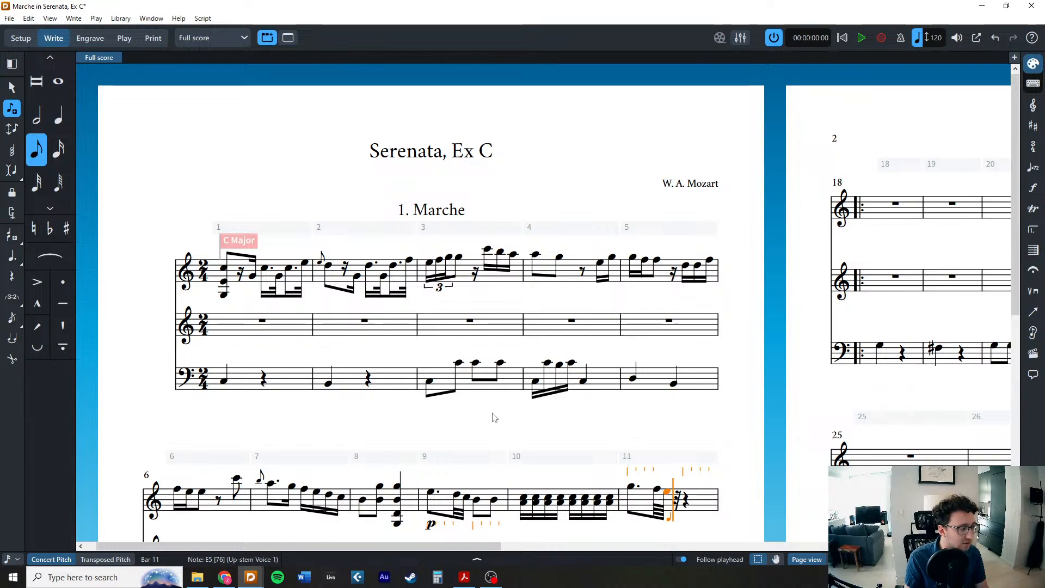
{"action": "key", "text": "Escape"}
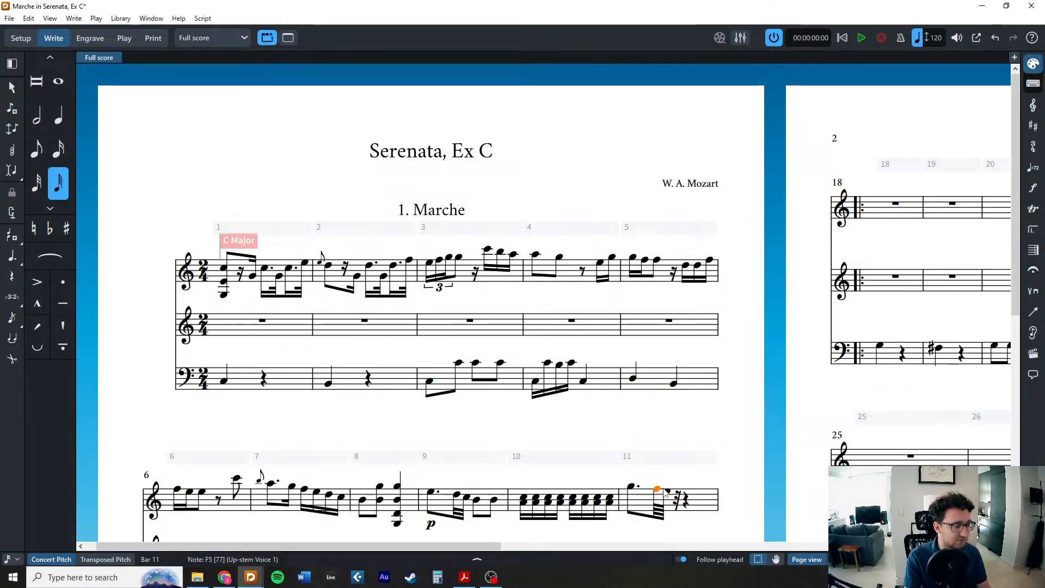
{"action": "key", "text": "BackSpace"}
Complete first violin bar 11 after the dotted G with thirty-seconds F and E and two eighth Ds.
{"action": "double_click", "coordinate": [670, 505]}
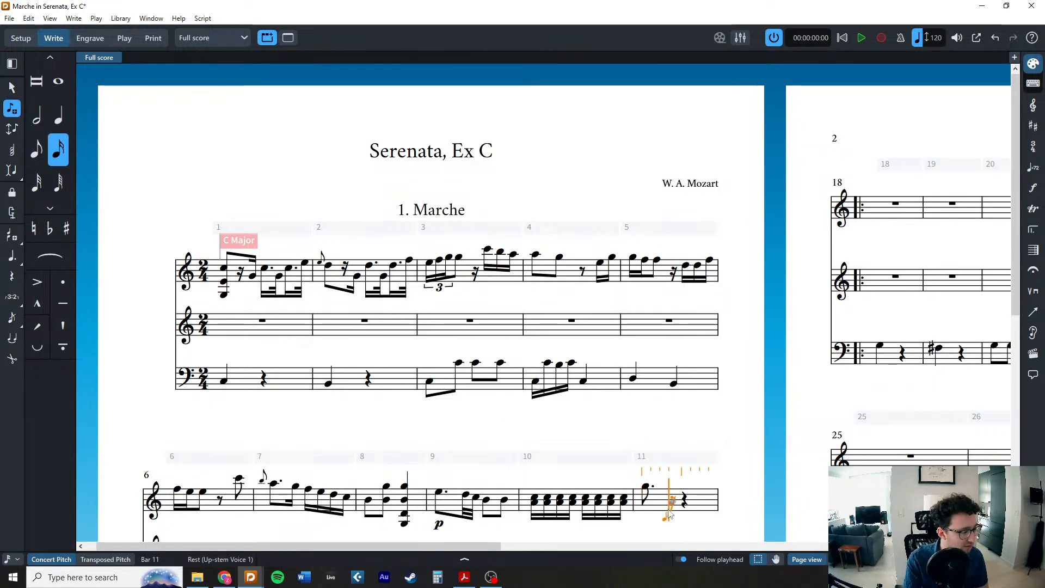
{"action": "left_click", "coordinate": [36, 178]}
{"action": "key", "text": "e"}
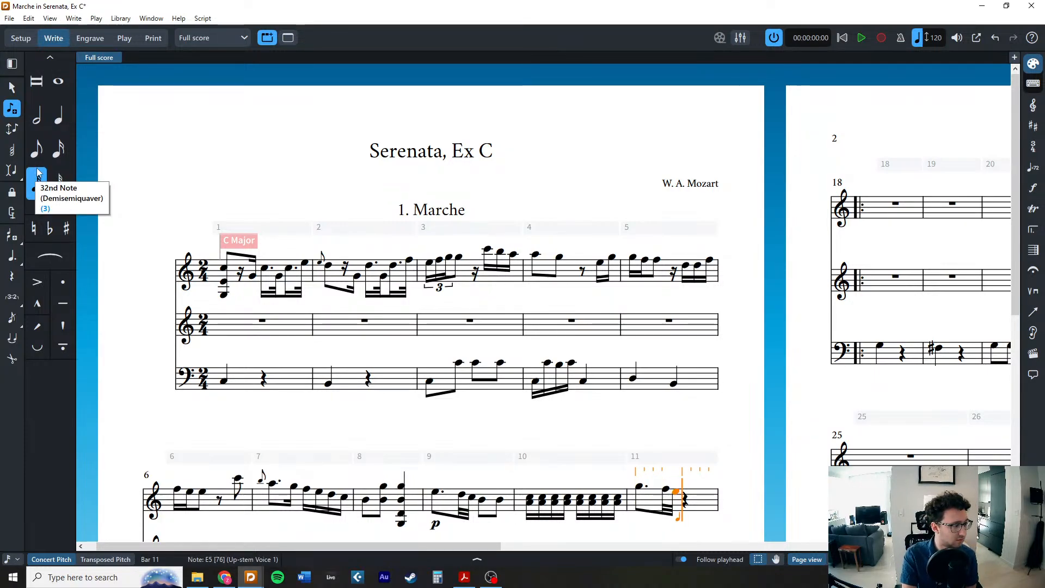
{"action": "left_click", "coordinate": [38, 147]}
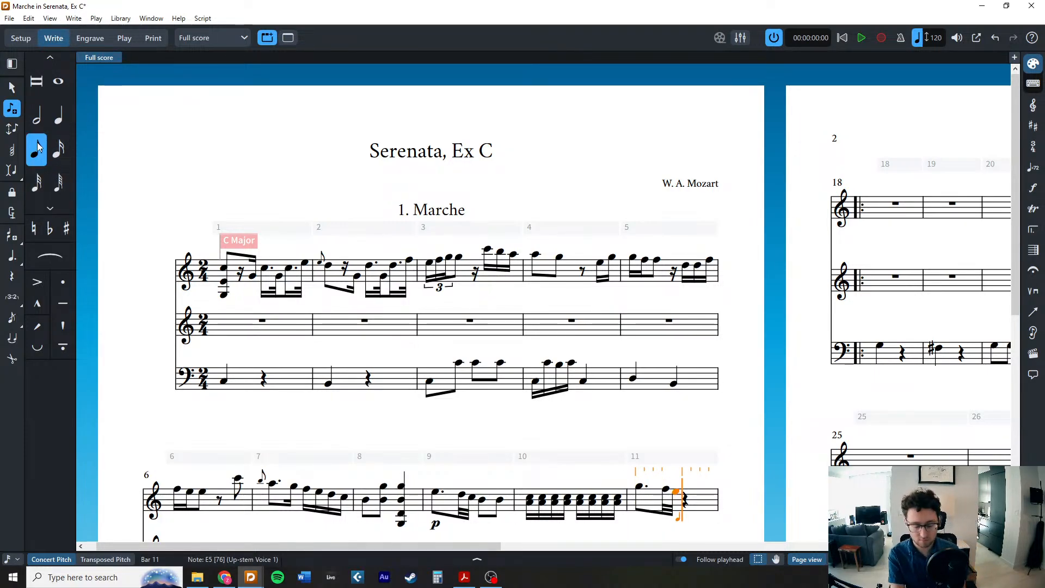
{"action": "key", "text": "d"}
Enter a half-note octave D4–D5 in first violin bar 12 and divide it into eight repeated sixteenths.
{"action": "left_click", "coordinate": [37, 121]}
{"action": "key", "text": "d"}
{"action": "key", "text": "shift+alt+8"}
{"action": "key", "text": "Escape"}
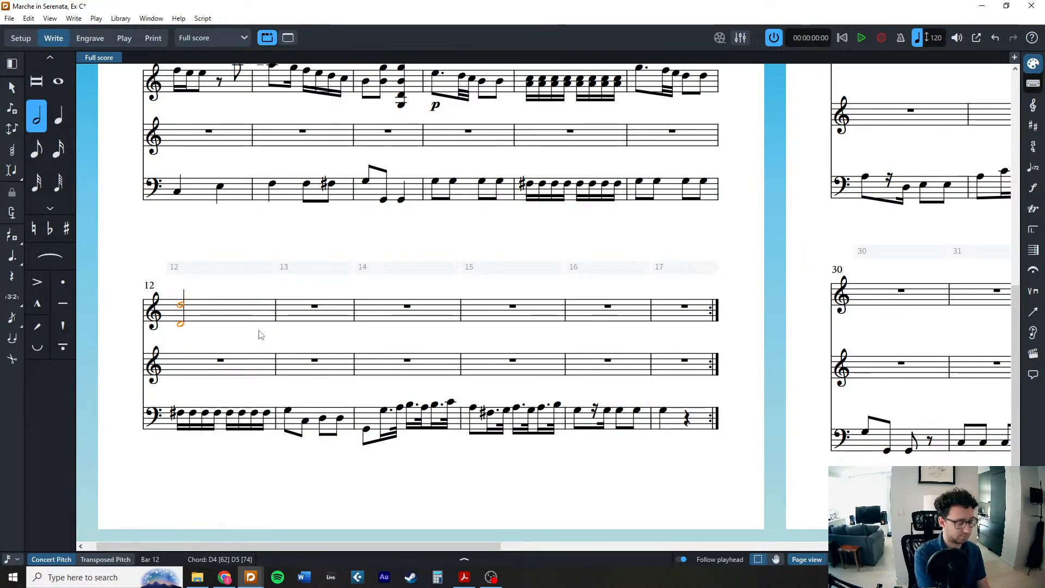
{"action": "key", "text": "3"}
Add forte (f) dynamics at the start of first violin bars 10 and 12.
{"action": "scroll", "coordinate": [259, 337], "scroll_direction": "up", "scroll_amount": 3}
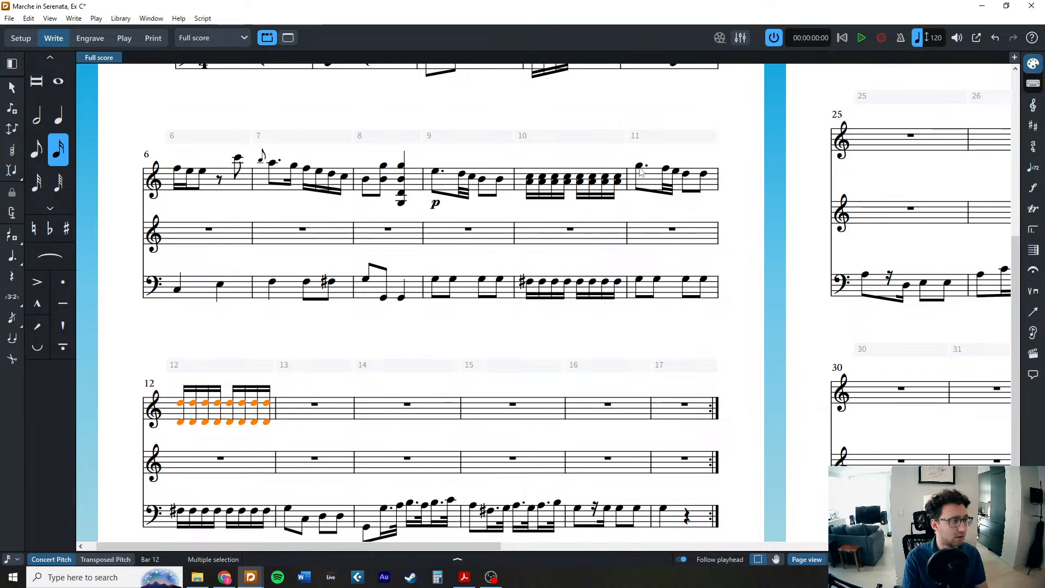
{"action": "left_click", "coordinate": [531, 183]}
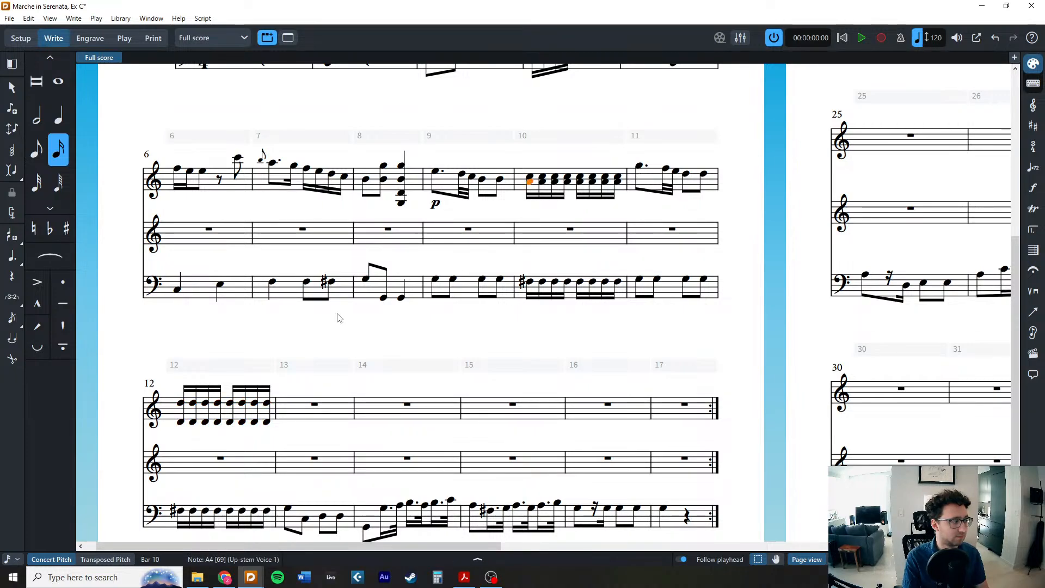
{"action": "left_click", "coordinate": [180, 403], "text": "ctrl"}
{"action": "key", "text": "shift+d"}
{"action": "type", "text": "f"}
{"action": "key", "text": "Return"}
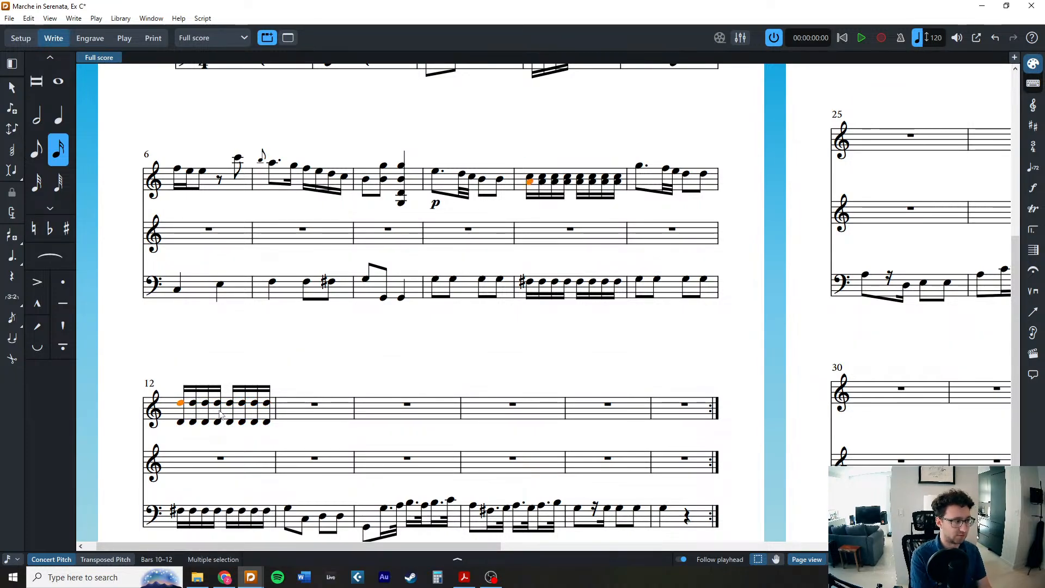
{"action": "left_click", "coordinate": [181, 407], "text": "alt"}
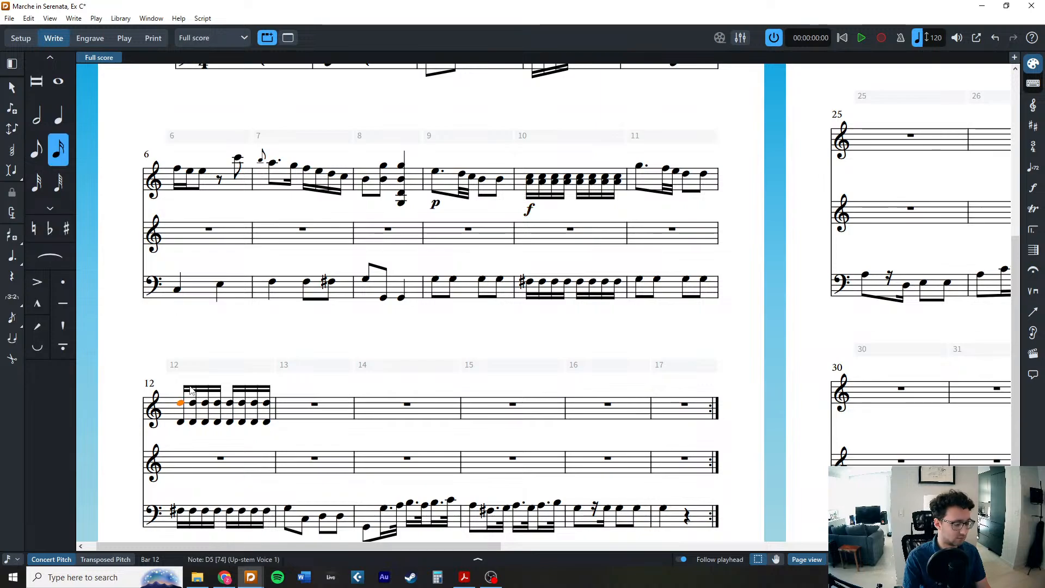
Add a piano (p) dynamic at the start of first violin bar 11.
{"action": "left_click", "coordinate": [639, 168]}
{"action": "key", "text": "shift+d"}
{"action": "type", "text": "p"}
{"action": "key", "text": "Return"}
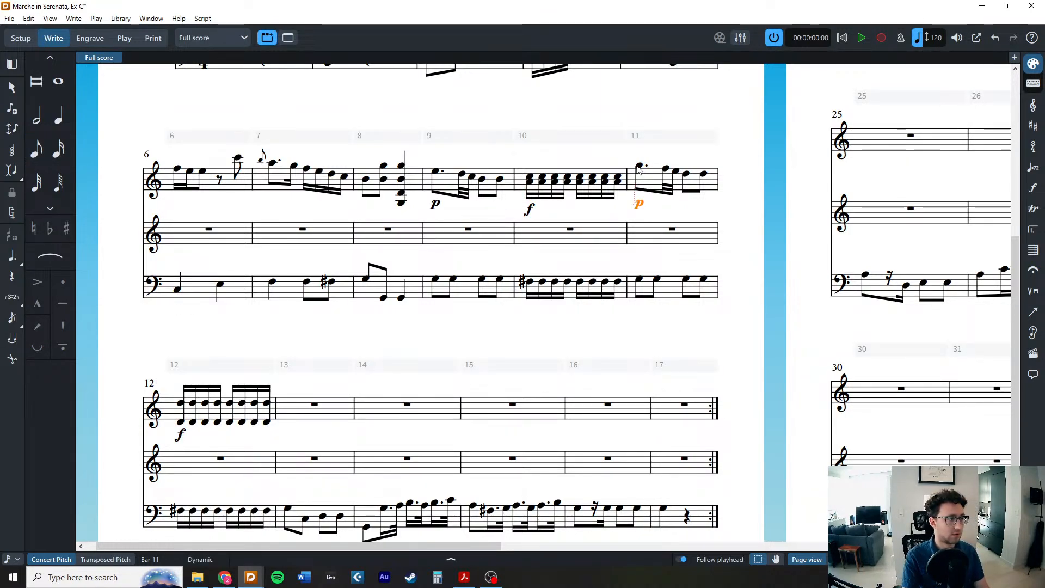
{"action": "key", "text": "Escape"}
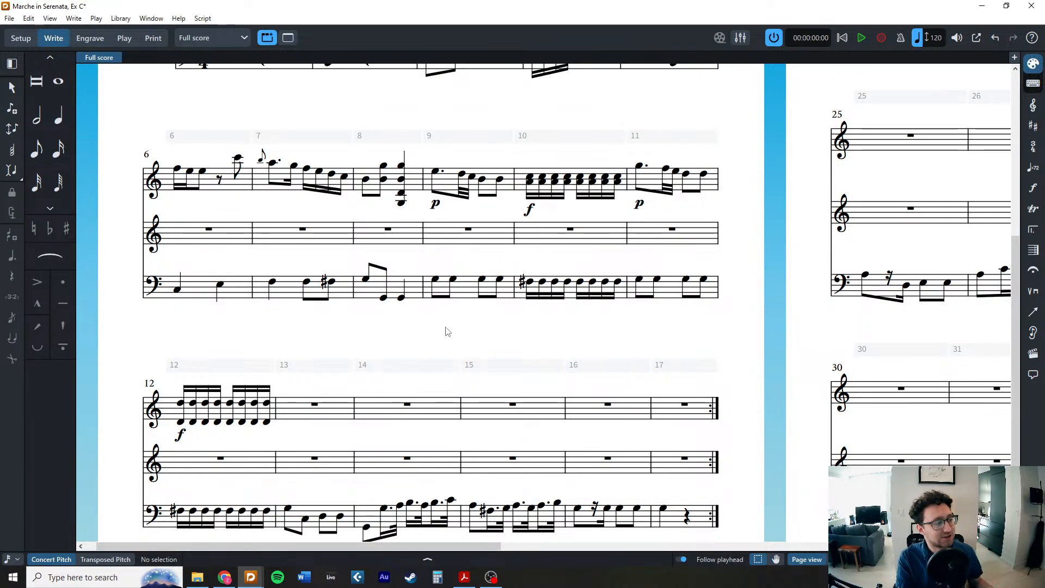
{"action": "left_click_drag", "start_coordinate": [363, 328], "coordinate": [427, 156]}
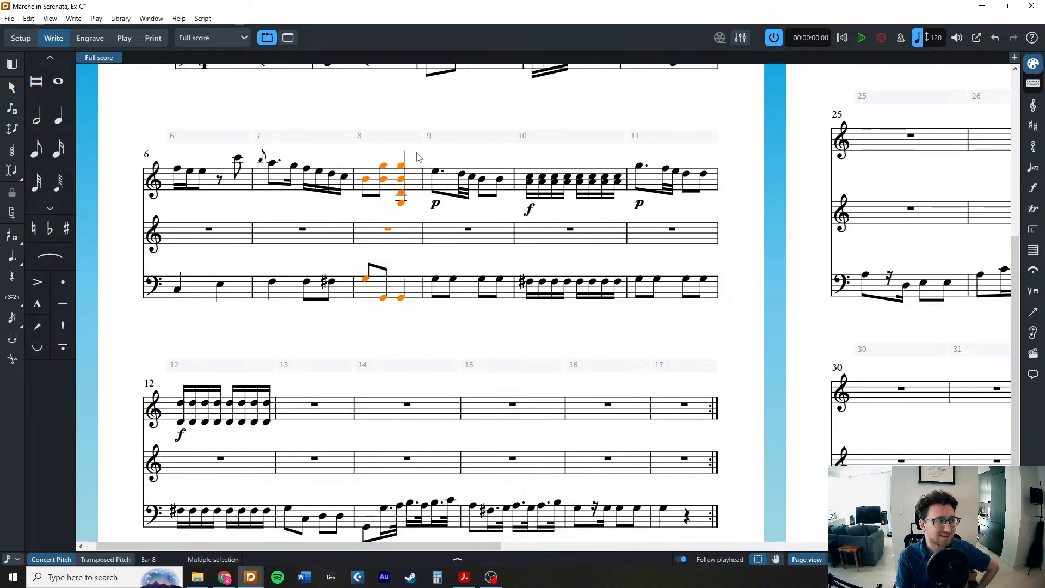
{"action": "left_click", "coordinate": [479, 297]}
{"action": "left_click", "coordinate": [525, 281]}
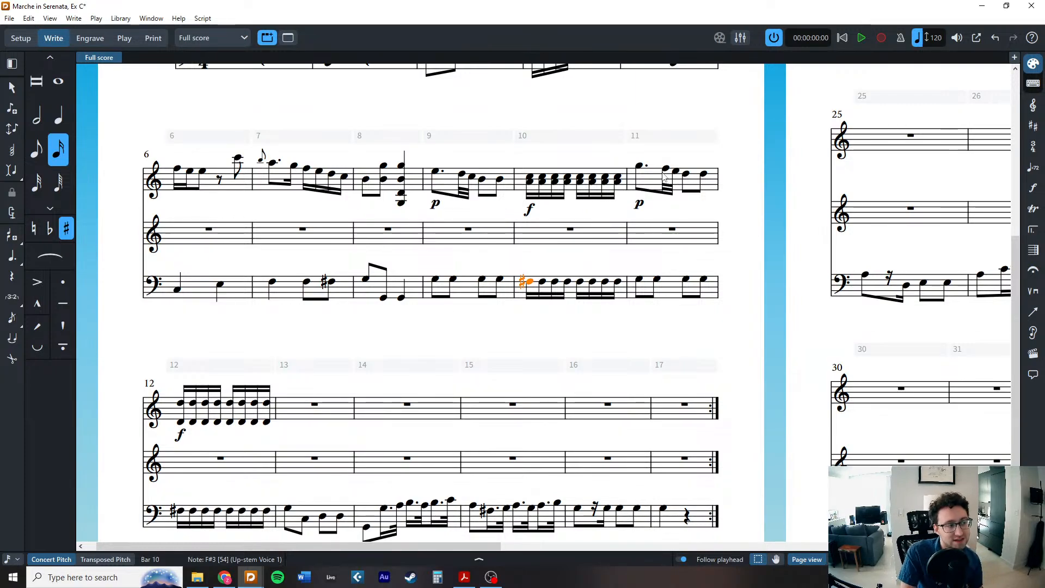
{"action": "left_click", "coordinate": [663, 173]}
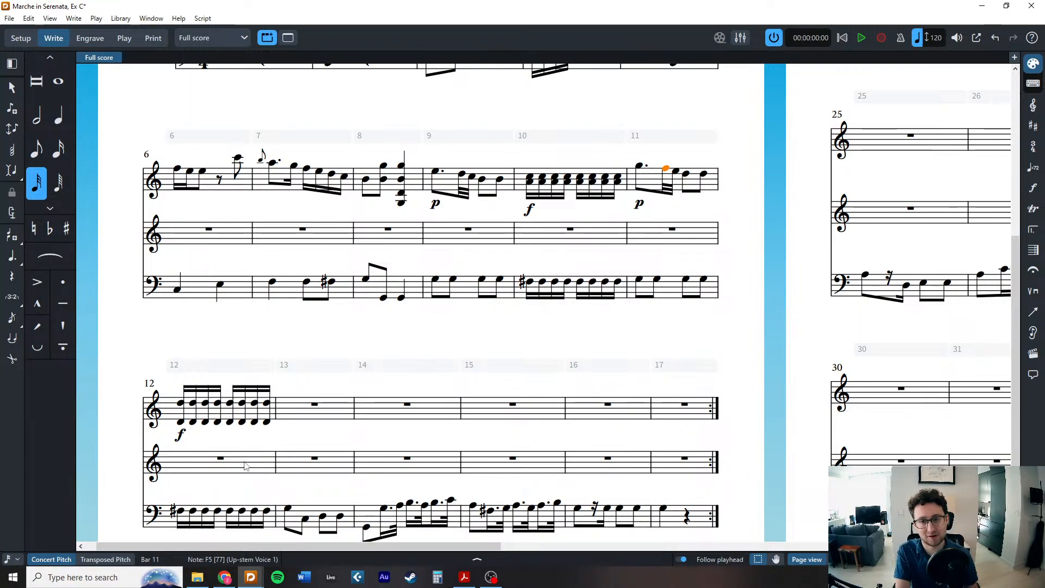
Enter an eighth-note D and a sixteenth-note triplet E, D, C in the first half of first violin bar 13.
{"action": "left_click", "coordinate": [532, 256]}
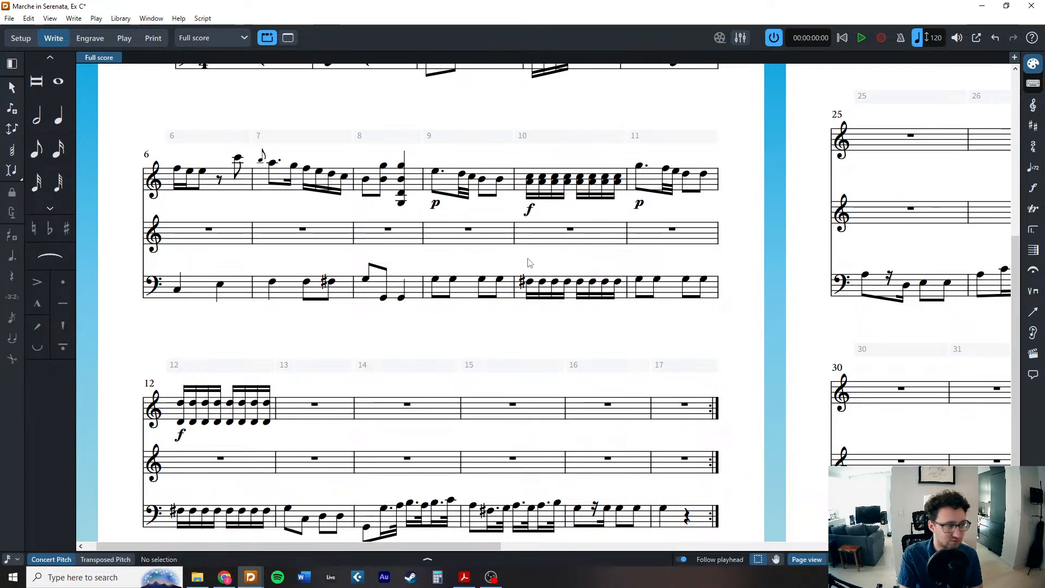
{"action": "double_click", "coordinate": [281, 428]}
{"action": "left_click", "coordinate": [35, 159]}
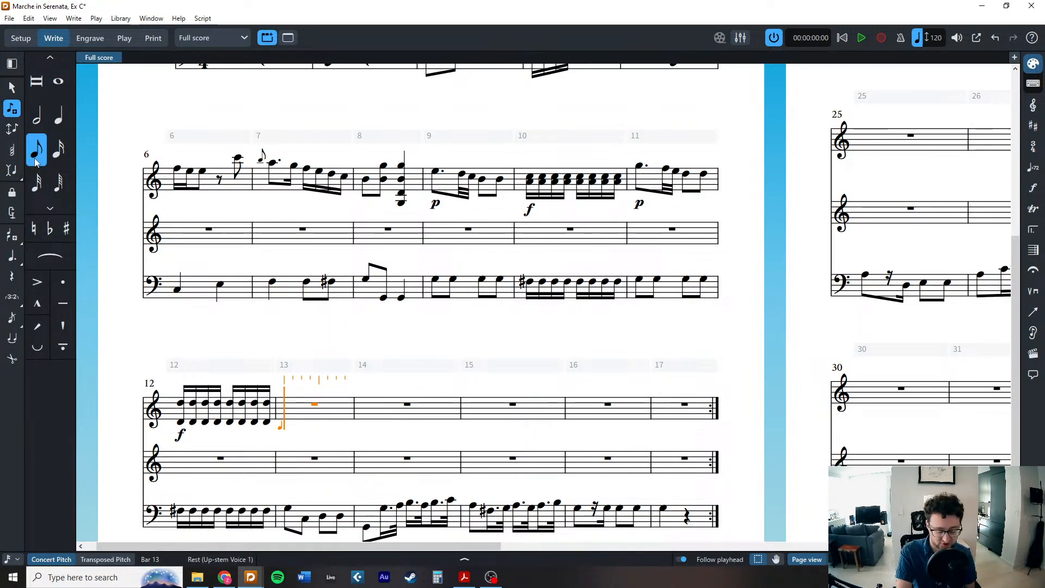
{"action": "key", "text": "d"}
{"action": "key", "text": "4"}
{"action": "key", "text": "semicolon"}
{"action": "type", "text": "3"}
{"action": "key", "text": "Return"}
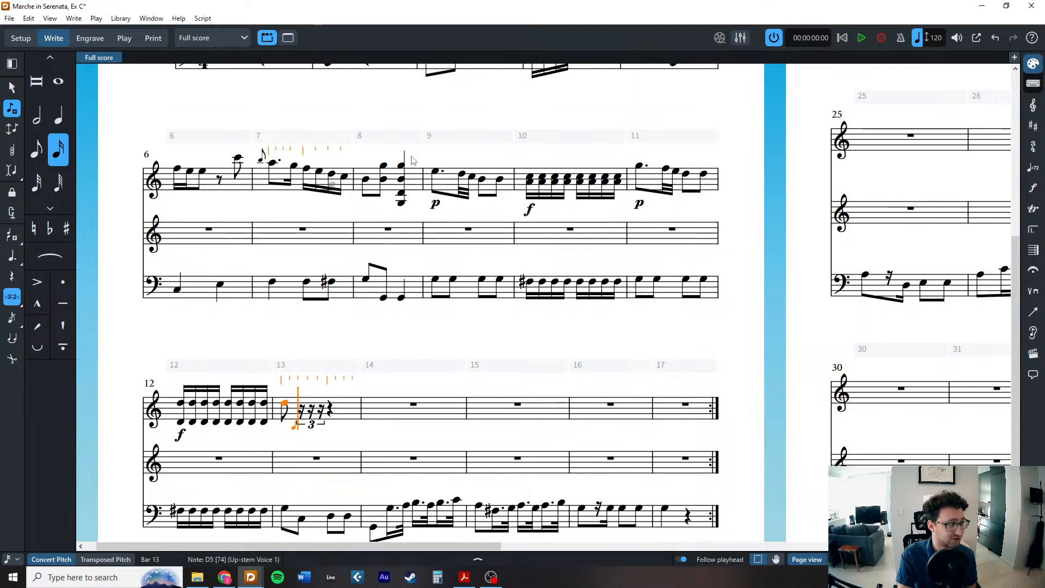
{"action": "key", "text": "e"}
{"action": "key", "text": "d"}
{"action": "key", "text": "c"}
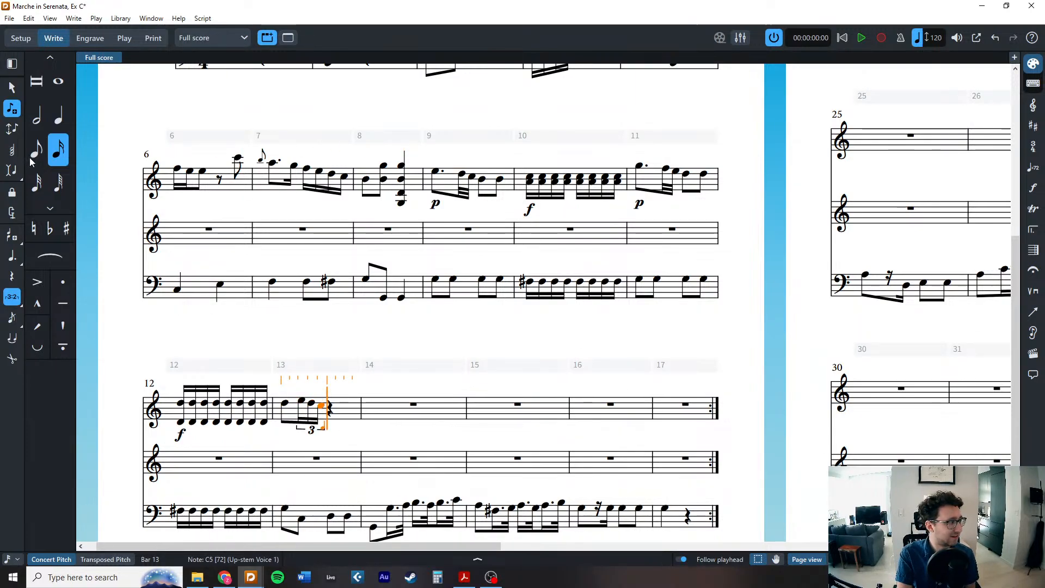
Finish first violin bar 13 with eighth notes B and A, and enter an eighth-note octave G3–G4 at the start of bar 14.
{"action": "left_click", "coordinate": [36, 160]}
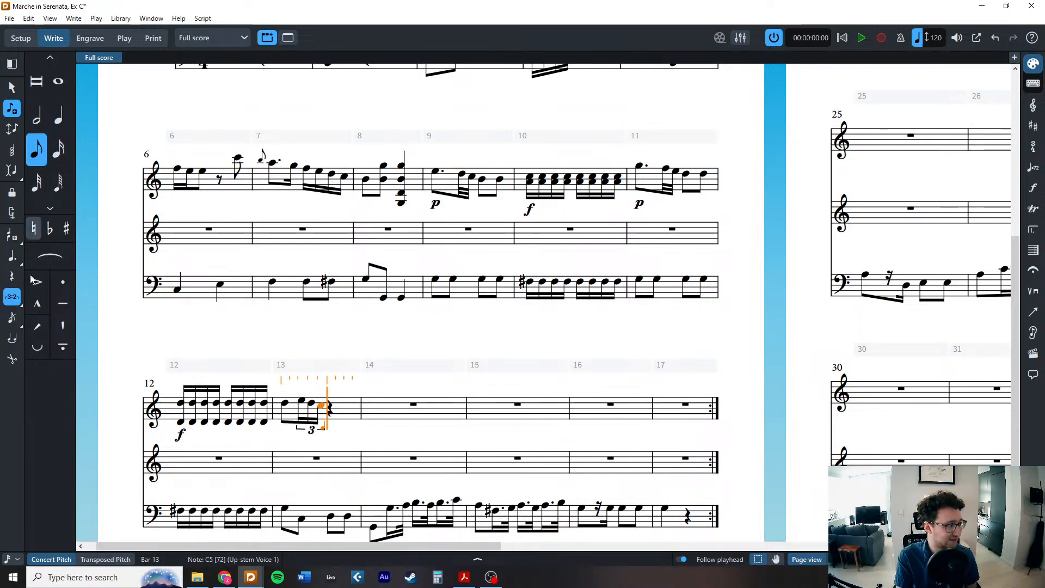
{"action": "key", "text": "shift+semicolon"}
{"action": "key", "text": "b"}
{"action": "key", "text": "a"}
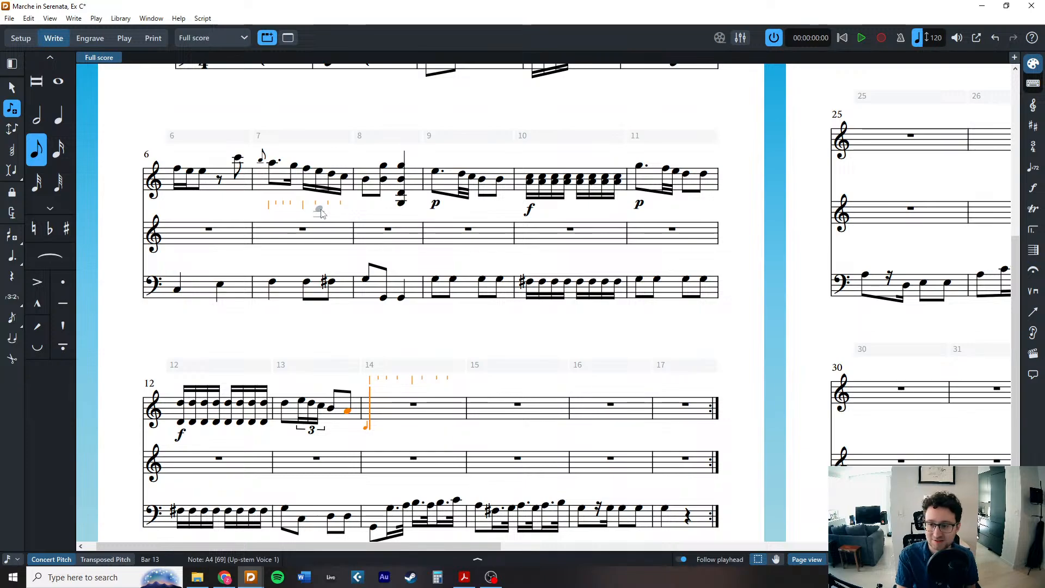
{"action": "key", "text": "g"}
{"action": "key", "text": "alt+shift+8"}
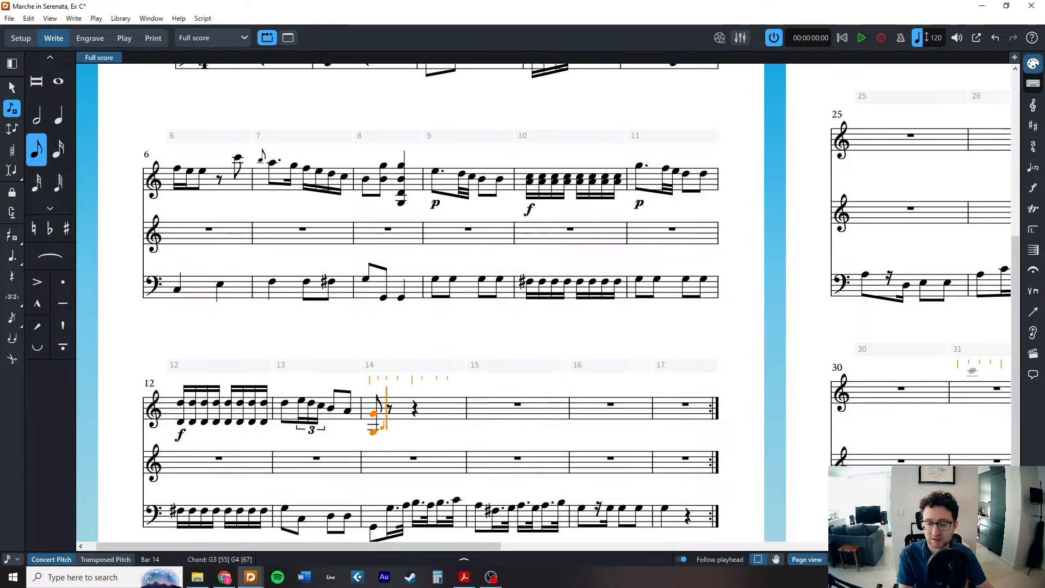
{"action": "right_click", "coordinate": [403, 334]}
{"action": "key", "text": "Escape"}
{"action": "key", "text": "Escape"}
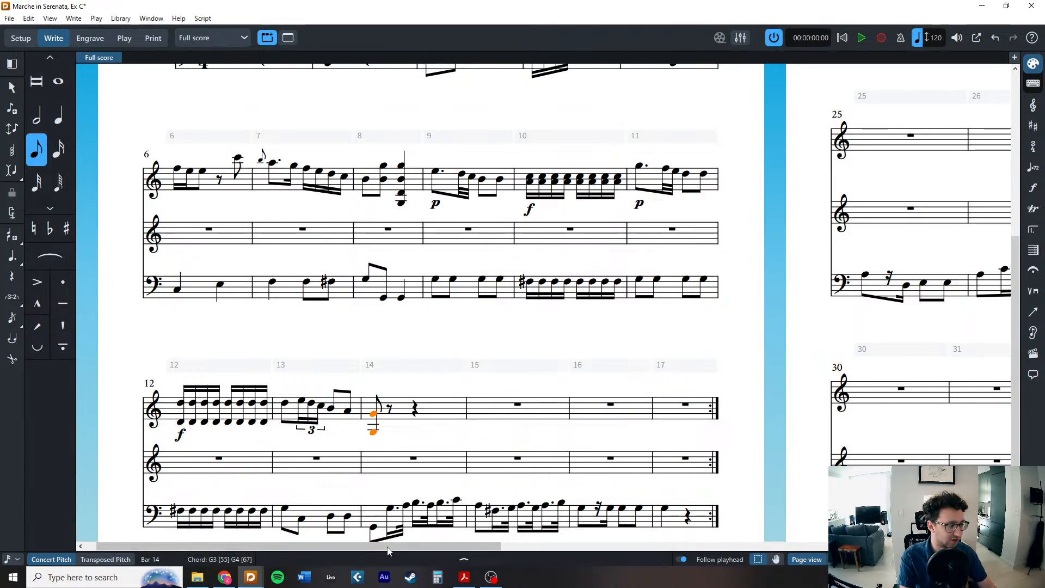
Copy the cello's dotted run from bars 14–15 into the first violin after the G octave, a third higher starting on B3.
{"action": "left_click", "coordinate": [390, 509]}
{"action": "left_click", "coordinate": [560, 513]}
{"action": "key", "text": "alt+b"}
{"action": "key", "text": "minus"}
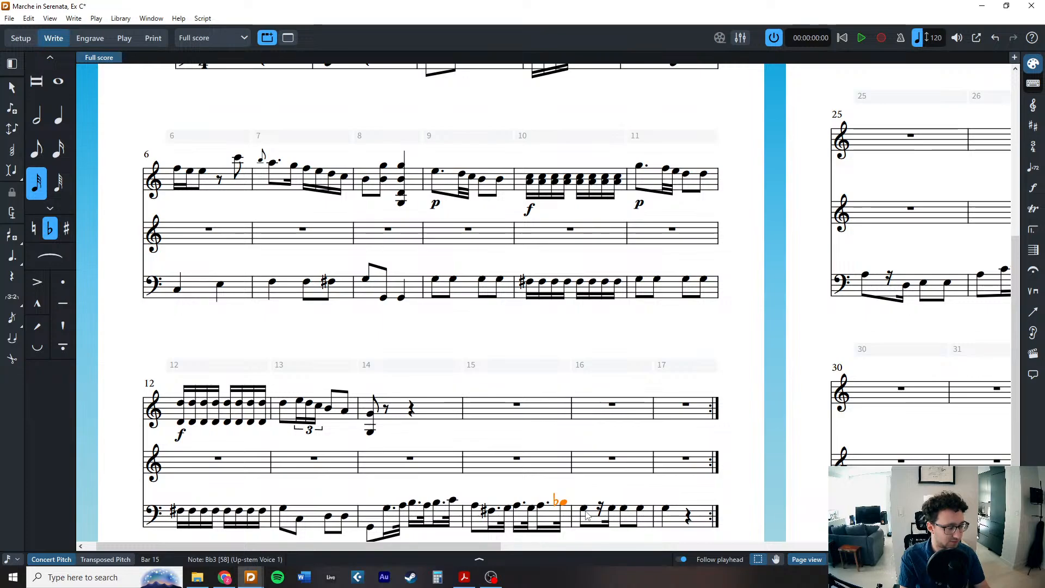
{"action": "key", "text": "ctrl+z"}
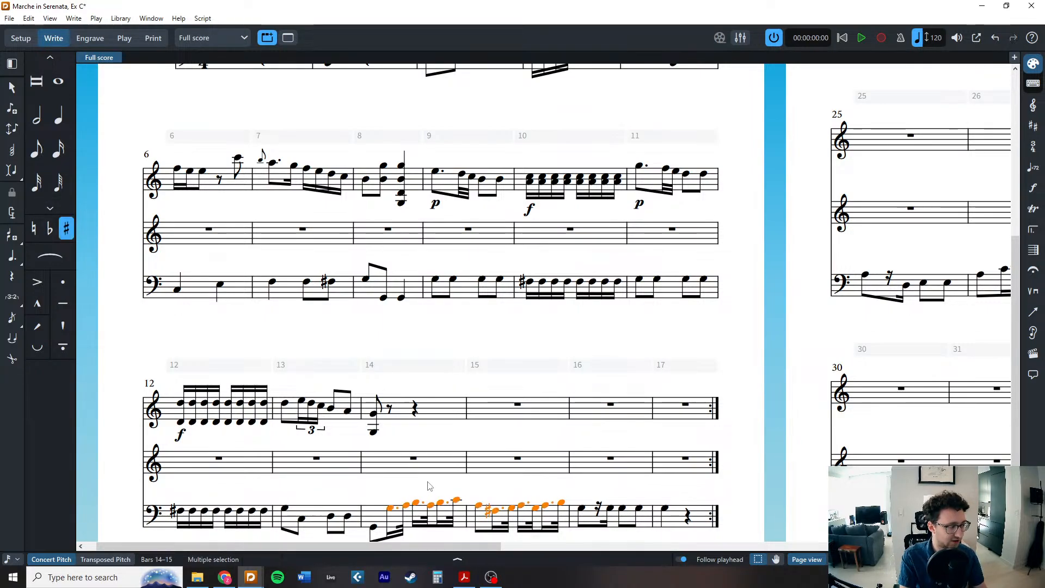
{"action": "left_click", "coordinate": [390, 410]}
{"action": "key", "text": "ctrl+v"}
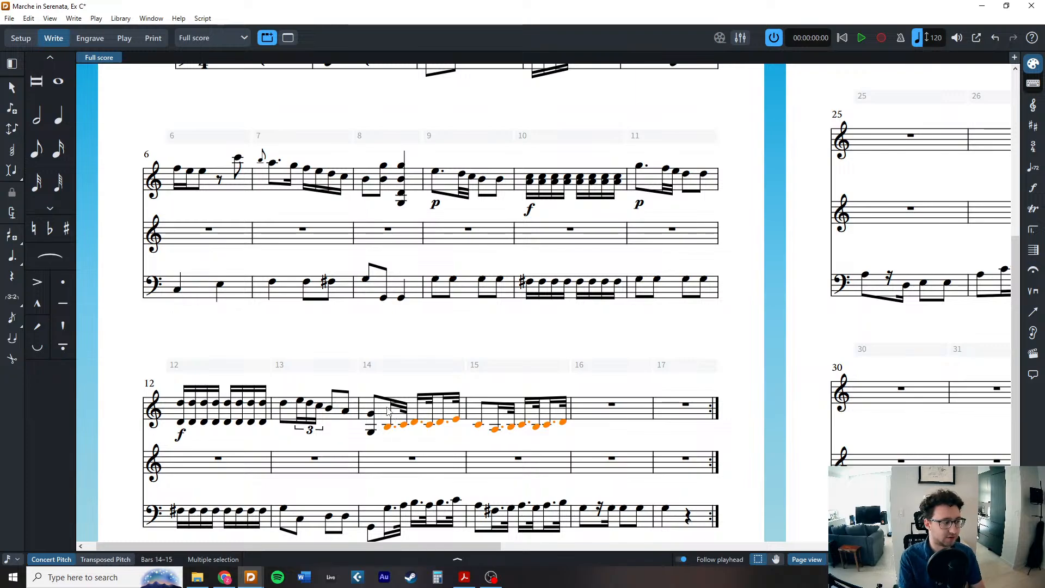
{"action": "key", "text": "Escape"}
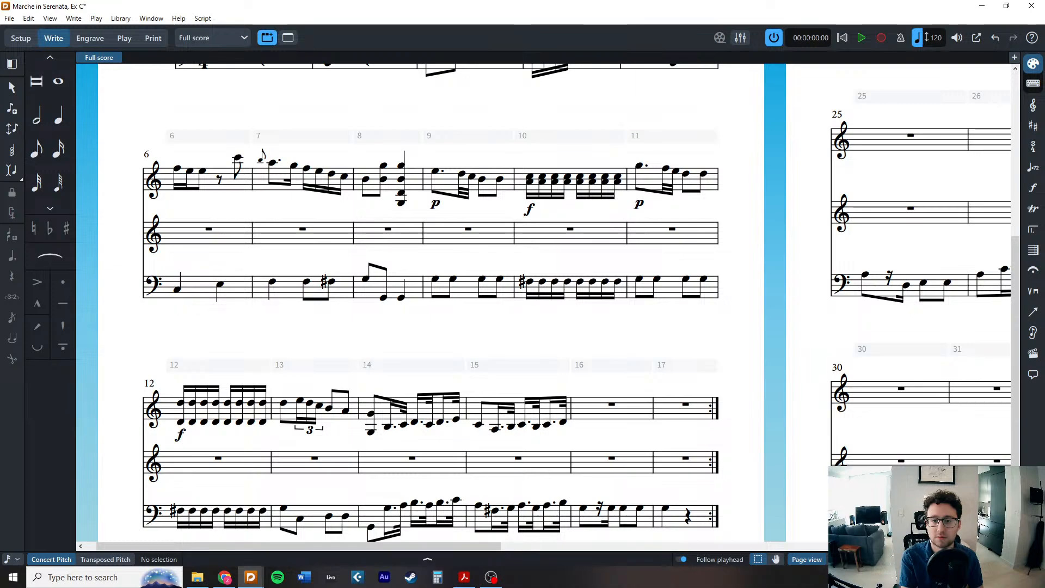
Copy the cello notes of bars 16–17 into the first violin at the same bars.
{"action": "key", "text": "alt+Tab"}
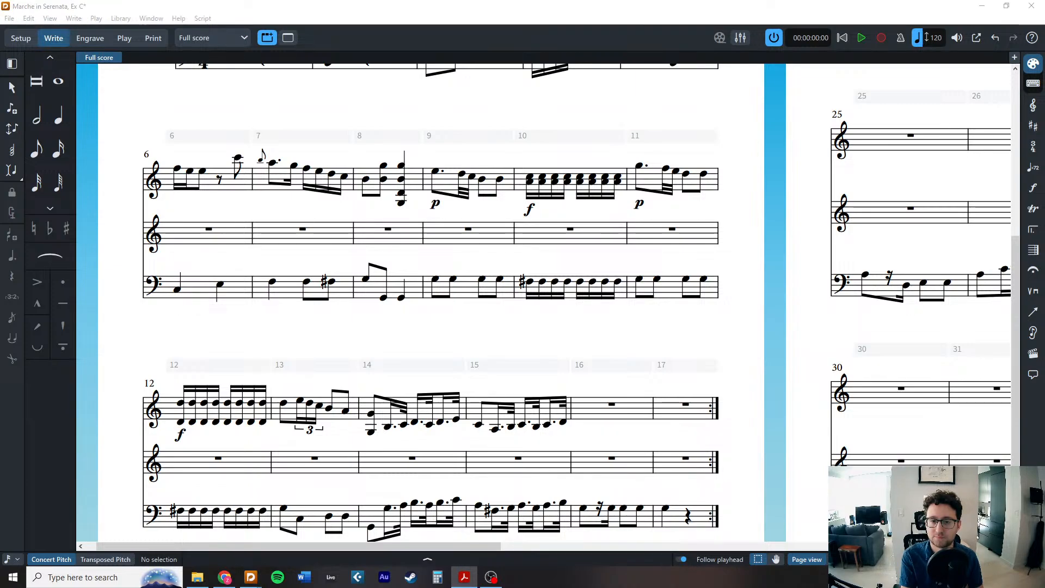
{"action": "double_click", "coordinate": [582, 412]}
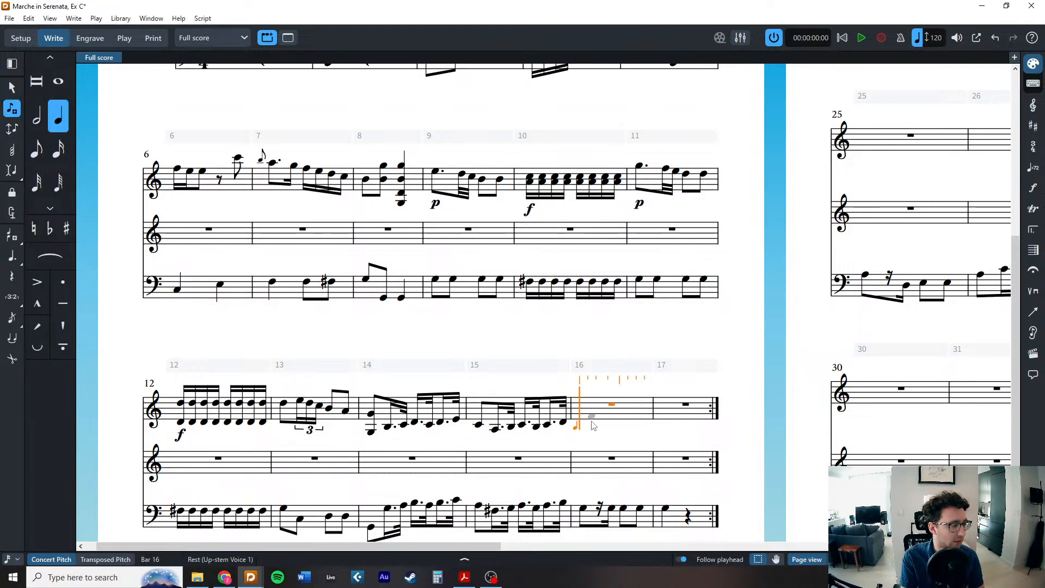
{"action": "key", "text": "Escape"}
{"action": "left_click", "coordinate": [593, 520]}
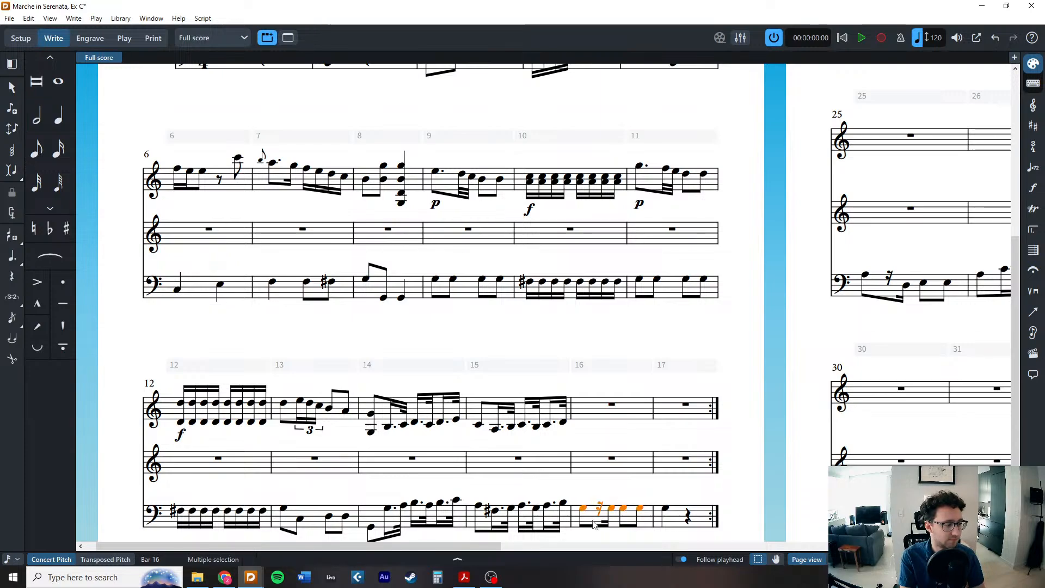
{"action": "left_click", "coordinate": [665, 508], "text": "shift"}
{"action": "key", "text": "ctrl+c"}
{"action": "left_click", "coordinate": [611, 404]}
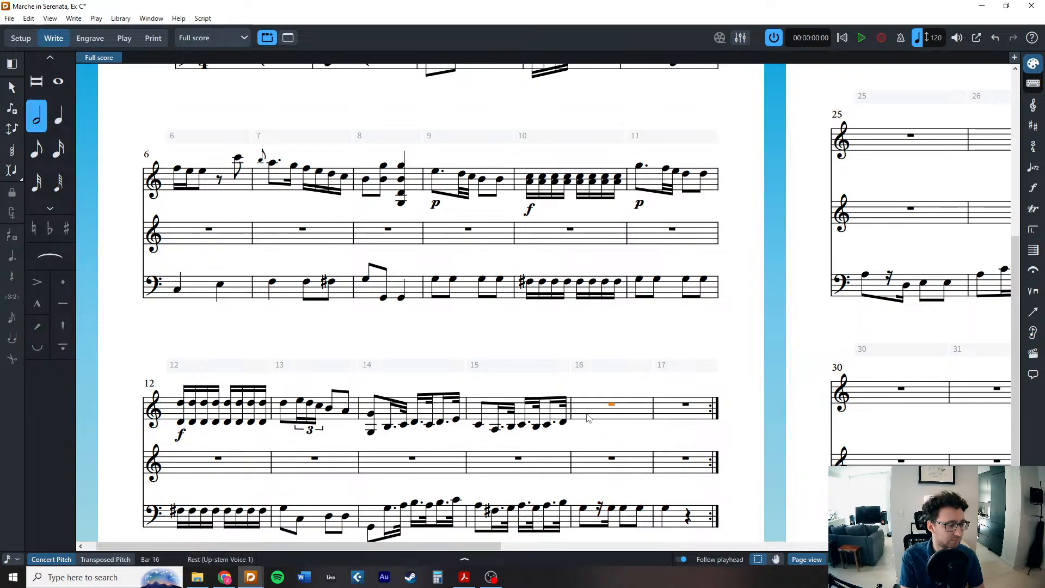
{"action": "key", "text": "ctrl+v"}
Raise the copied first violin notes in bars 16 and 17 from G to B3.
{"action": "left_click", "coordinate": [582, 431]}
{"action": "key", "text": "alt+Up"}
{"action": "key", "text": "alt+Up"}
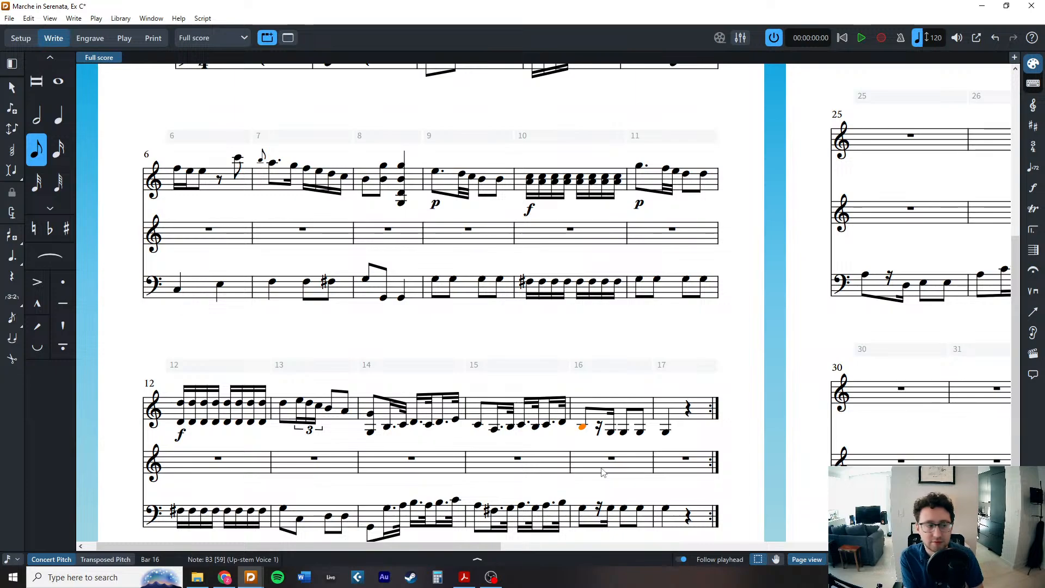
{"action": "key", "text": "Right"}
{"action": "key", "text": "shift+Right"}
{"action": "key", "text": "shift+Right"}
{"action": "key", "text": "shift+Right"}
{"action": "key", "text": "shift+Right"}
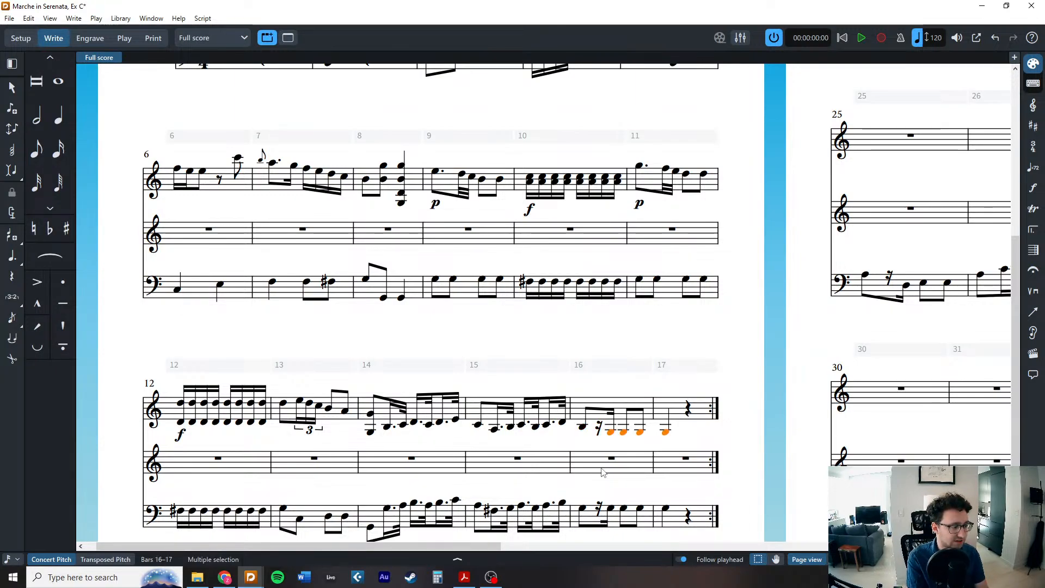
{"action": "key", "text": "shift+Left"}
{"action": "key", "text": "shift+Left"}
{"action": "key", "text": "shift+Left"}
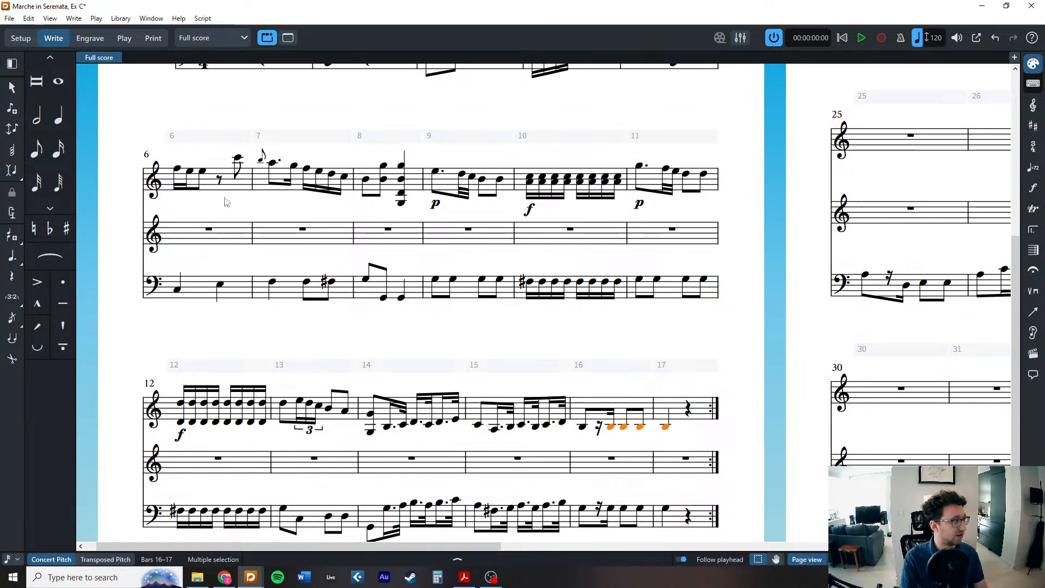
Set up Add Notes Above or Below with a major third for the four selected first violin notes in bars 16–17.
{"action": "left_click", "coordinate": [73, 18]}
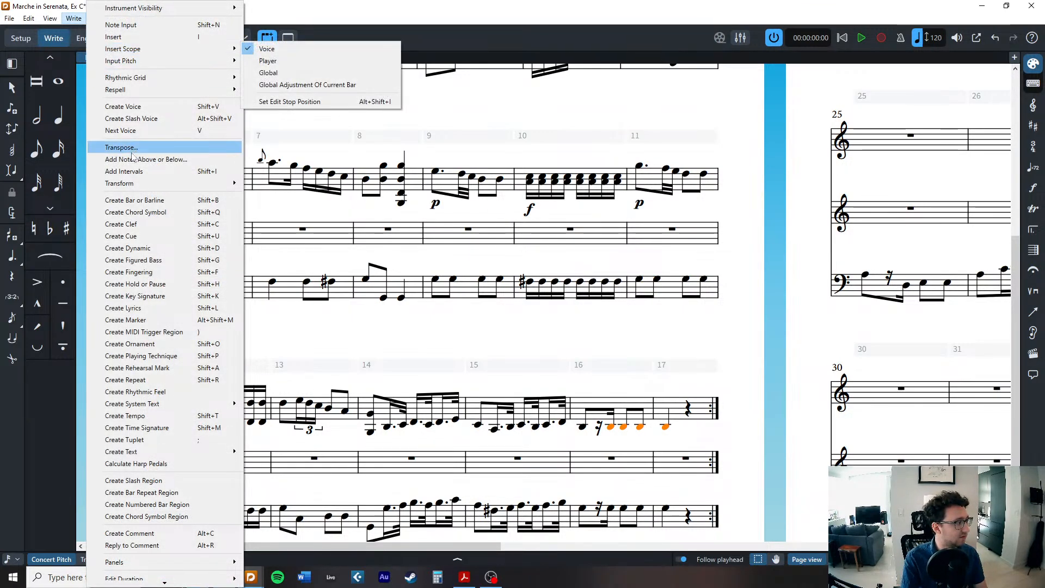
{"action": "left_click", "coordinate": [267, 282]}
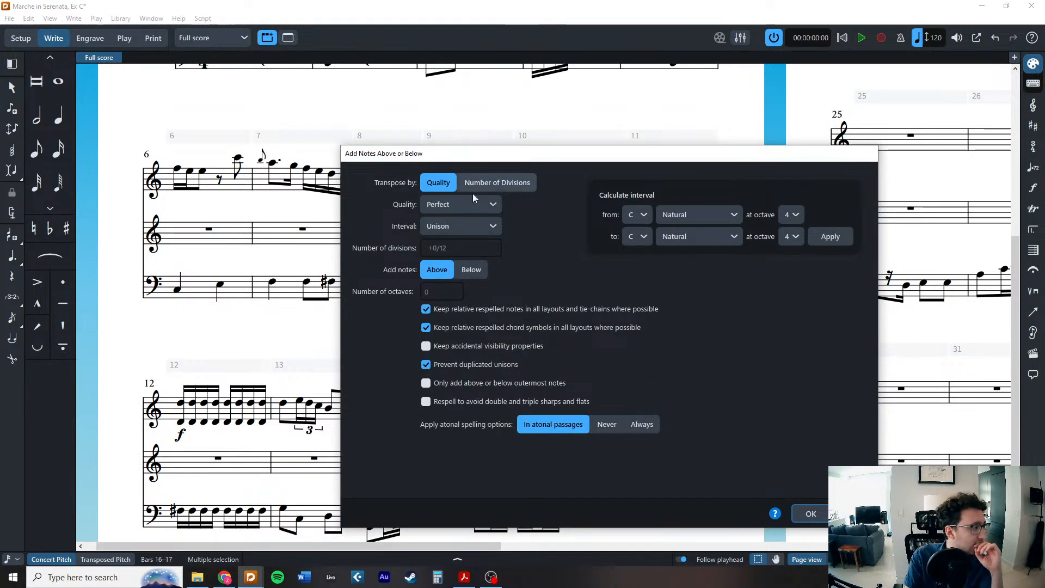
{"action": "left_click", "coordinate": [460, 205]}
{"action": "left_click", "coordinate": [460, 206]}
{"action": "left_click", "coordinate": [458, 226]}
{"action": "left_click", "coordinate": [447, 267]}
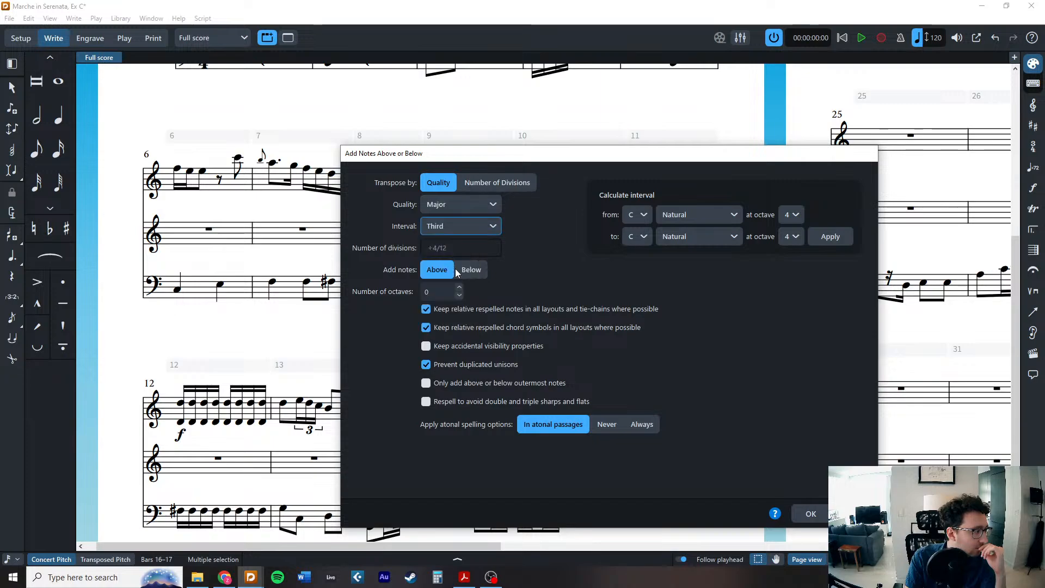
Add notes a diatonic third above the selected notes in bars 16–17.
{"action": "left_click", "coordinate": [459, 226]}
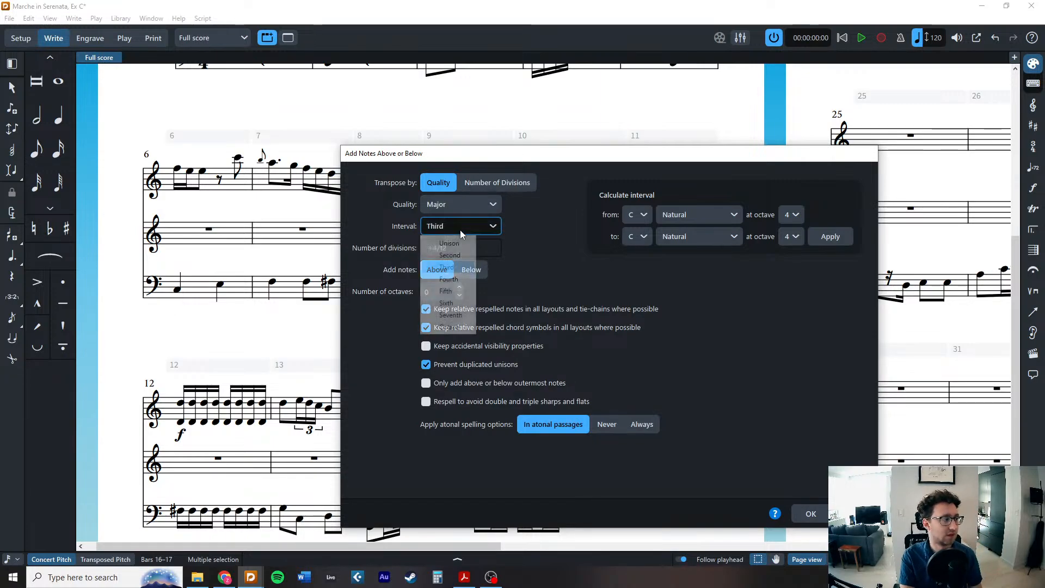
{"action": "left_click", "coordinate": [460, 206]}
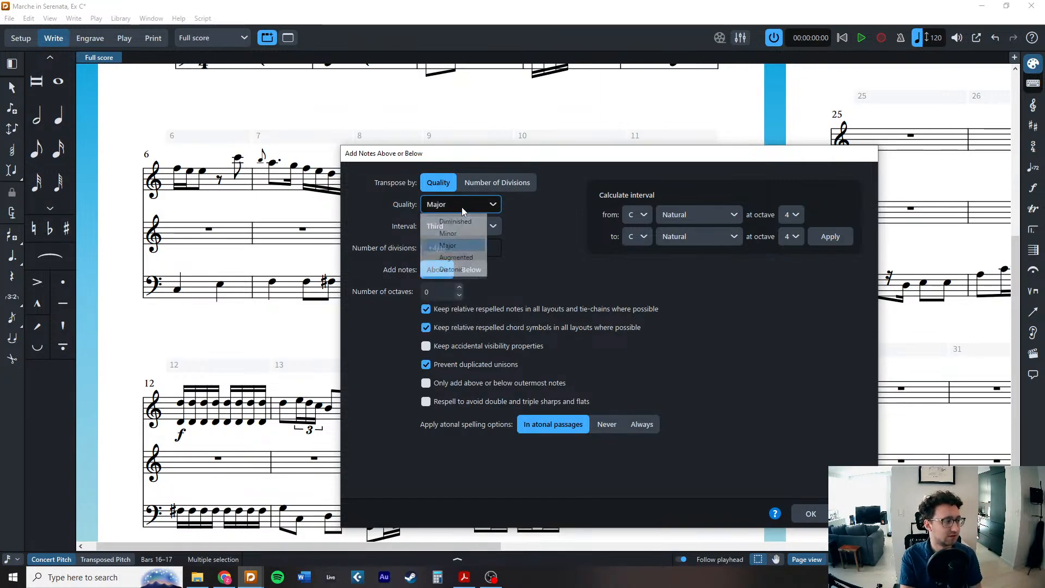
{"action": "left_click", "coordinate": [451, 268]}
{"action": "left_click", "coordinate": [811, 514]}
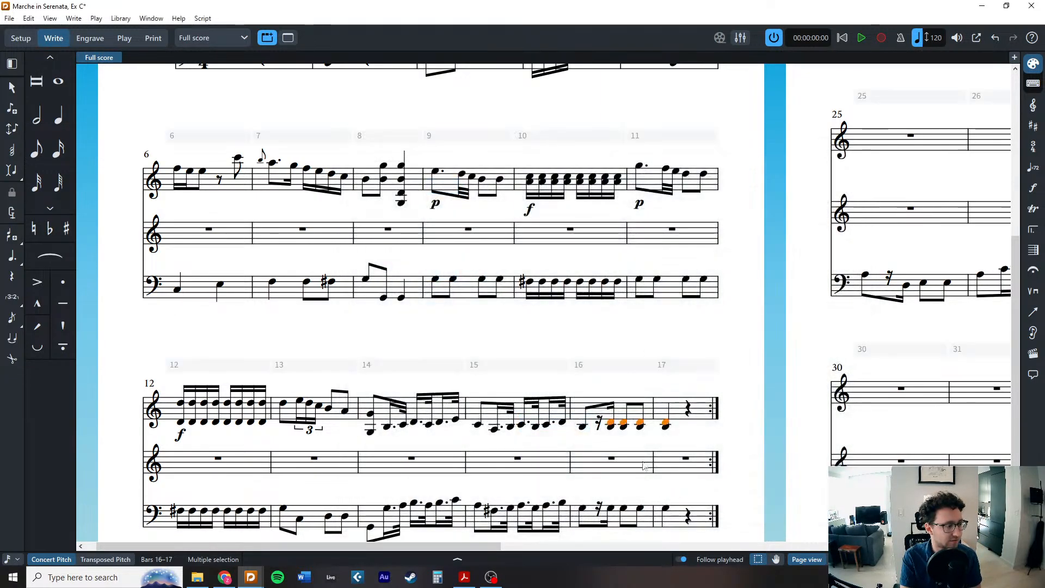
{"action": "left_click", "coordinate": [627, 332]}
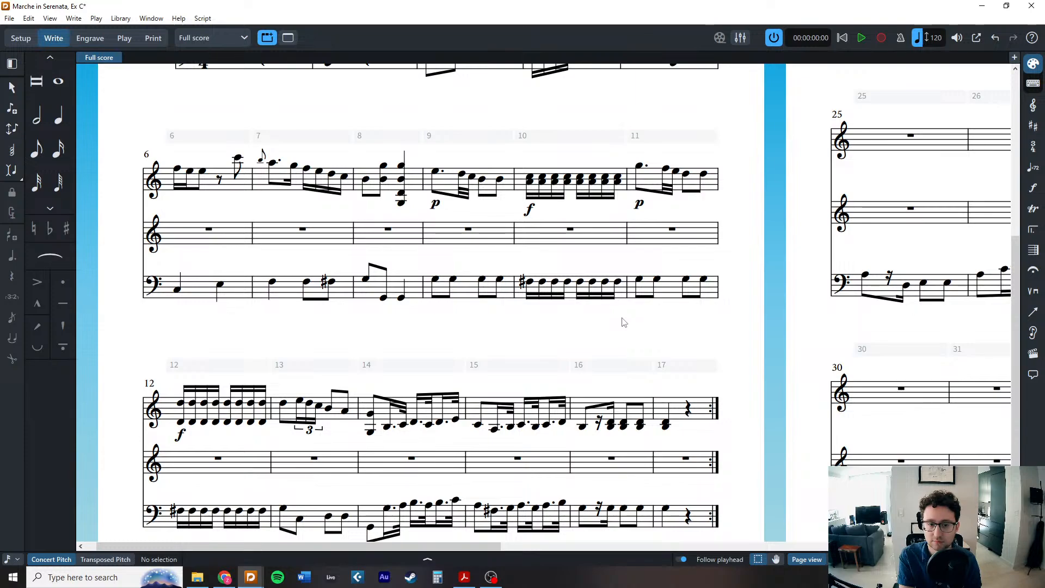
Consult the manuscript source, then enter an eighth-note G4, a sixteenth rest and a sixteenth-note D4 in bar 18 of the top staff.
{"action": "key", "text": "alt+Tab"}
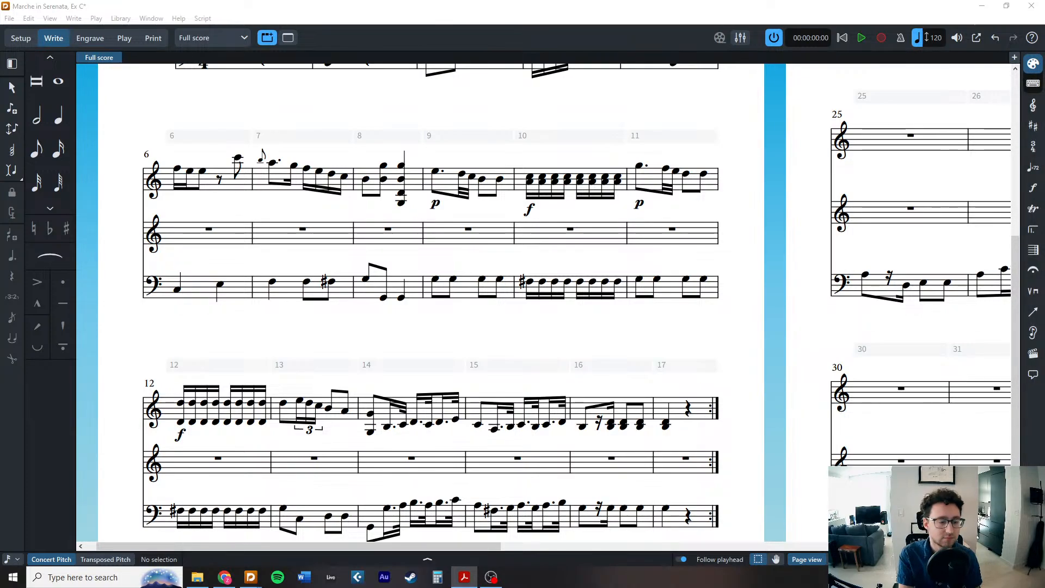
{"action": "key", "text": "alt+Tab"}
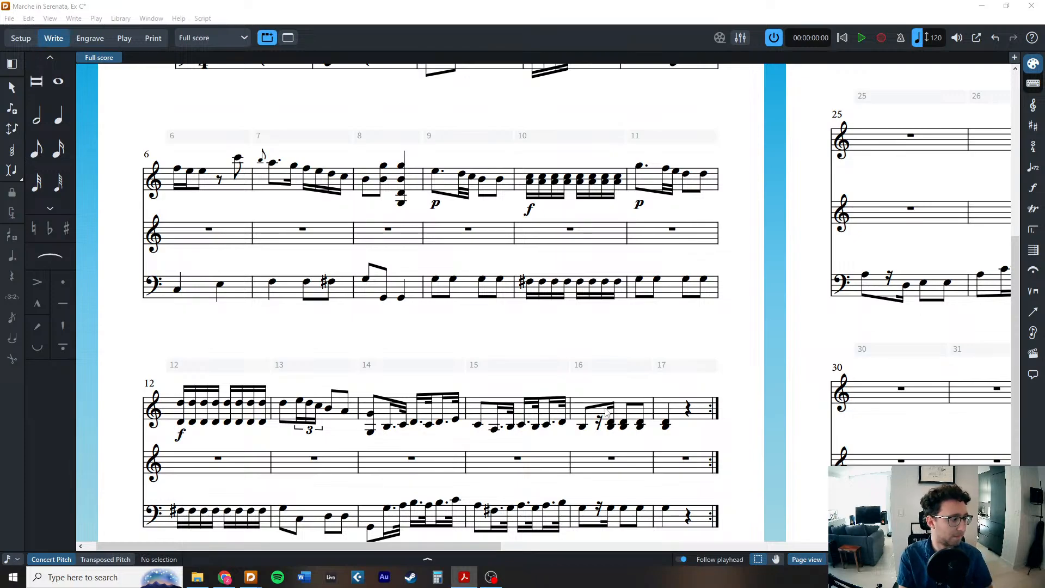
{"action": "scroll", "coordinate": [618, 401], "scroll_direction": "right", "scroll_amount": 3}
{"action": "scroll", "coordinate": [619, 397], "scroll_direction": "down", "scroll_amount": 2}
{"action": "scroll", "coordinate": [619, 398], "scroll_direction": "up", "scroll_amount": 5}
{"action": "scroll", "coordinate": [620, 404], "scroll_direction": "up", "scroll_amount": 3}
{"action": "scroll", "coordinate": [634, 408], "scroll_direction": "right", "scroll_amount": 6}
{"action": "double_click", "coordinate": [320, 225]}
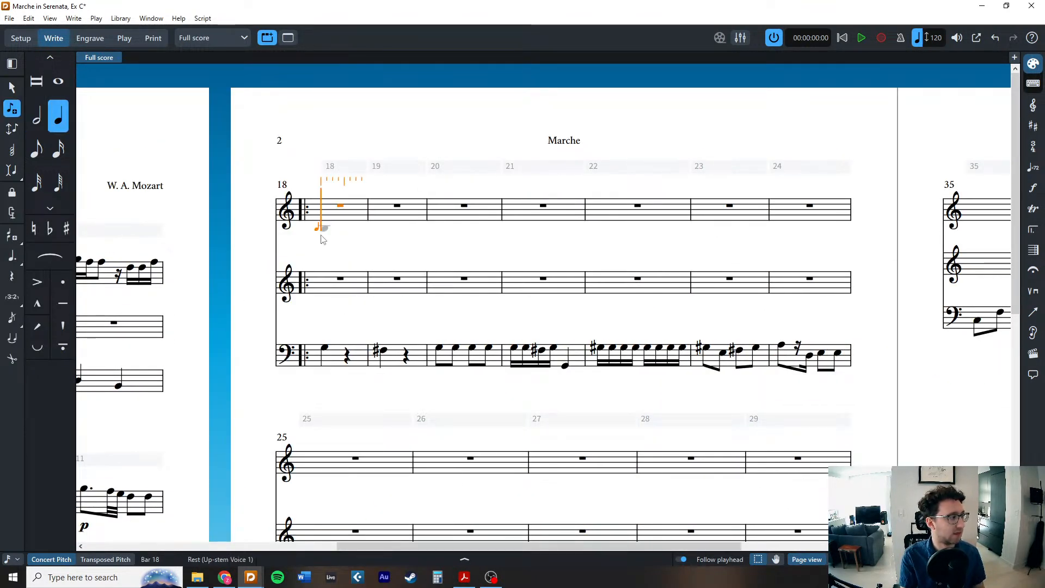
{"action": "left_click", "coordinate": [35, 156]}
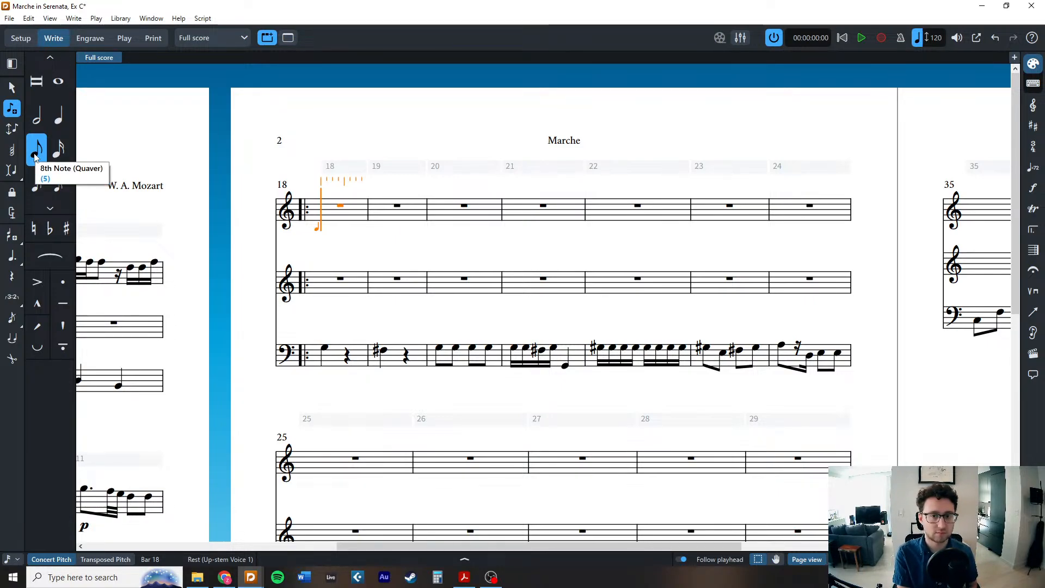
{"action": "key", "text": "g"}
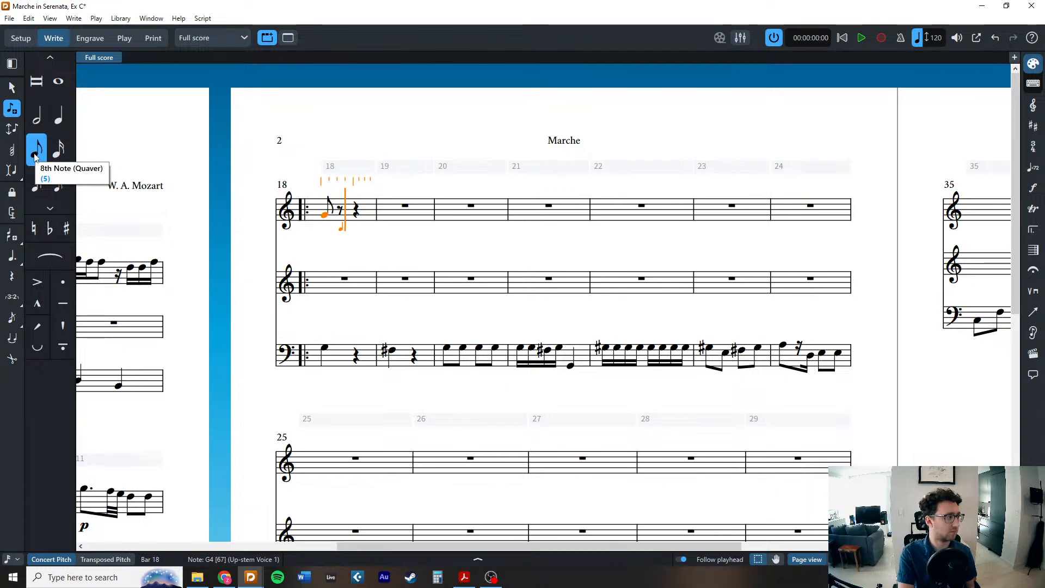
{"action": "key", "text": "4"}
{"action": "key", "text": "e"}
{"action": "key", "text": "g"}
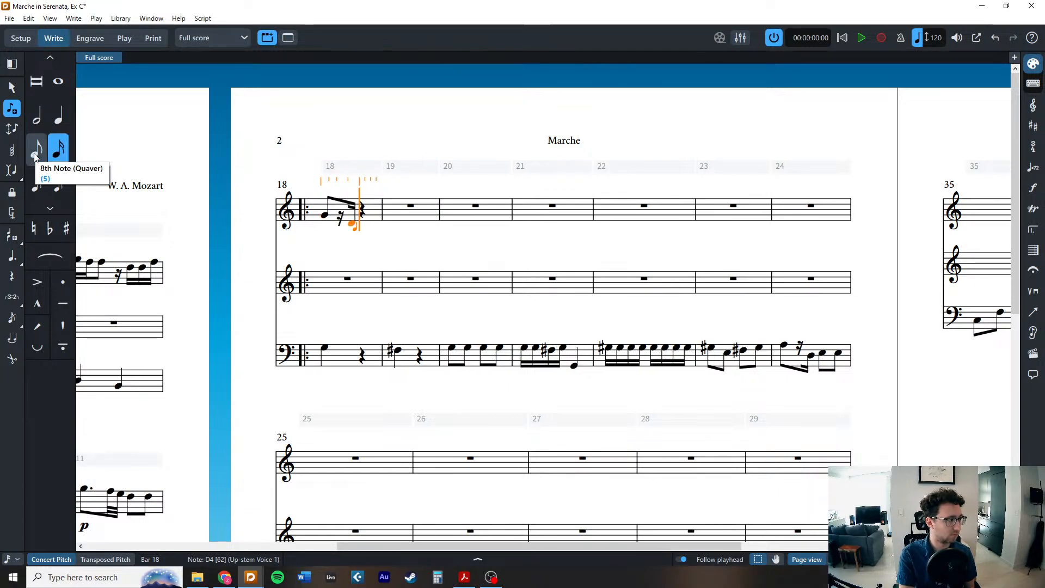
Change the G4 on beat 2 of bar 18 to a dotted sixteenth and follow it with a thirty-second-note D4.
{"action": "key", "text": "space"}
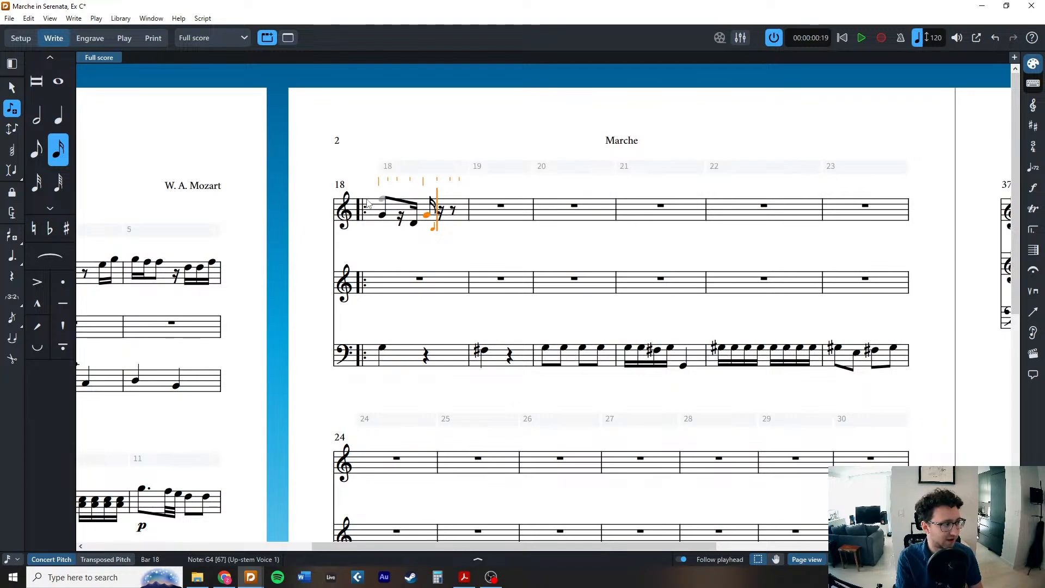
{"action": "key", "text": "ctrl+s"}
{"action": "left_click", "coordinate": [484, 289]}
{"action": "key", "text": "Escape"}
{"action": "left_click", "coordinate": [428, 215]}
{"action": "key", "text": "Return"}
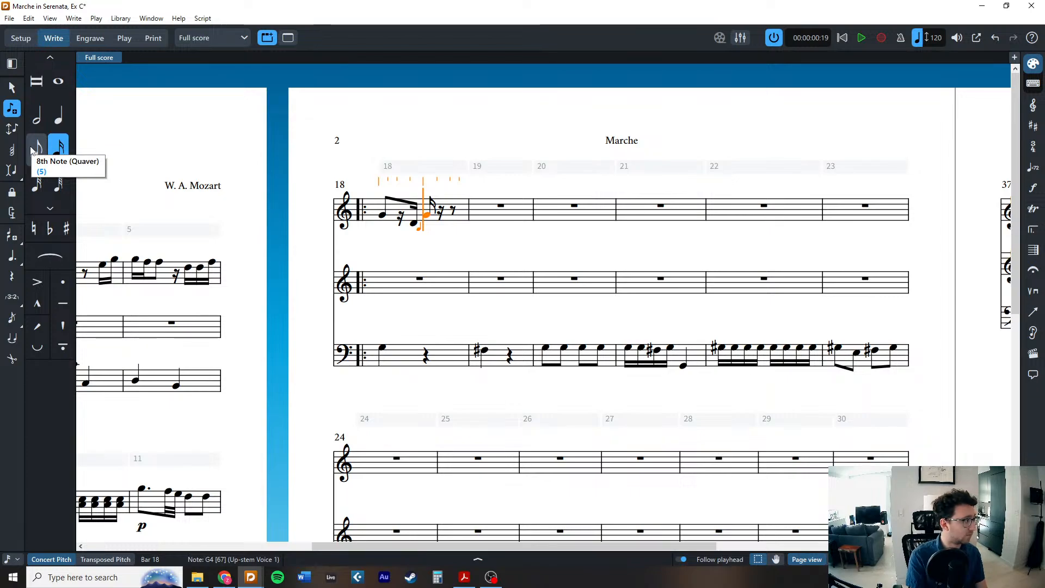
{"action": "key", "text": "period"}
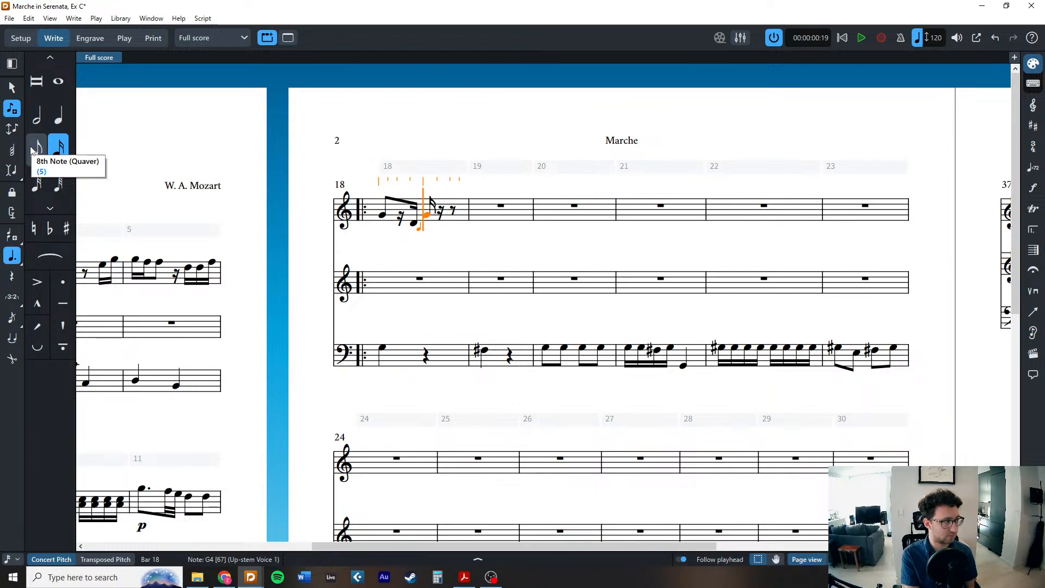
{"action": "key", "text": "3"}
{"action": "key", "text": "e"}
Complete bar 18 with a dotted-sixteenth G4 and a thirty-second-note B4.
{"action": "key", "text": "4"}
{"action": "key", "text": "period"}
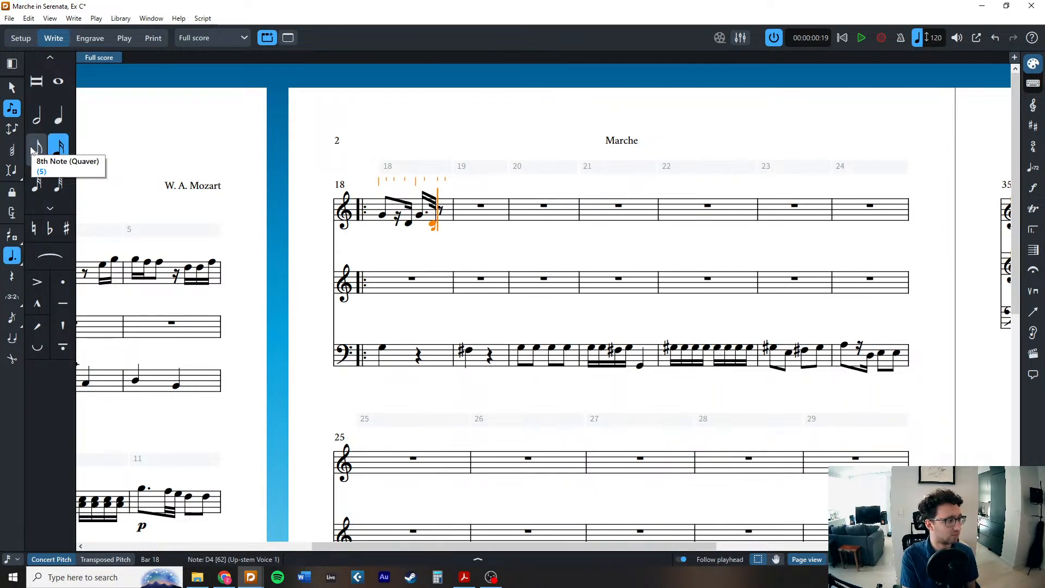
{"action": "key", "text": "g"}
{"action": "key", "text": "3"}
{"action": "key", "text": "b"}
Fill the first beat of bar 19 with an eighth-note A4, a sixteenth rest and a sixteenth-note D4.
{"action": "key", "text": "5"}
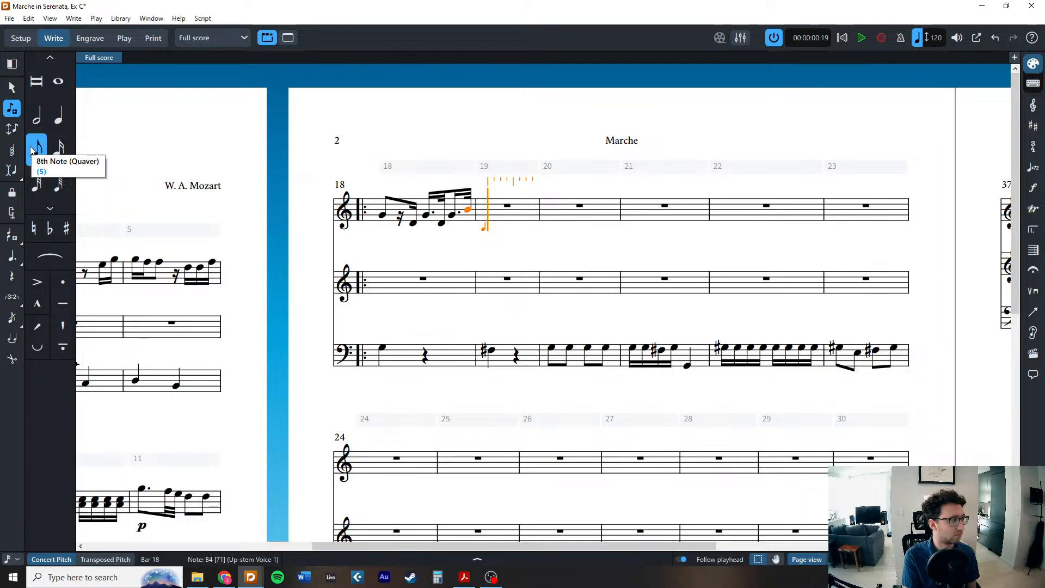
{"action": "key", "text": "a"}
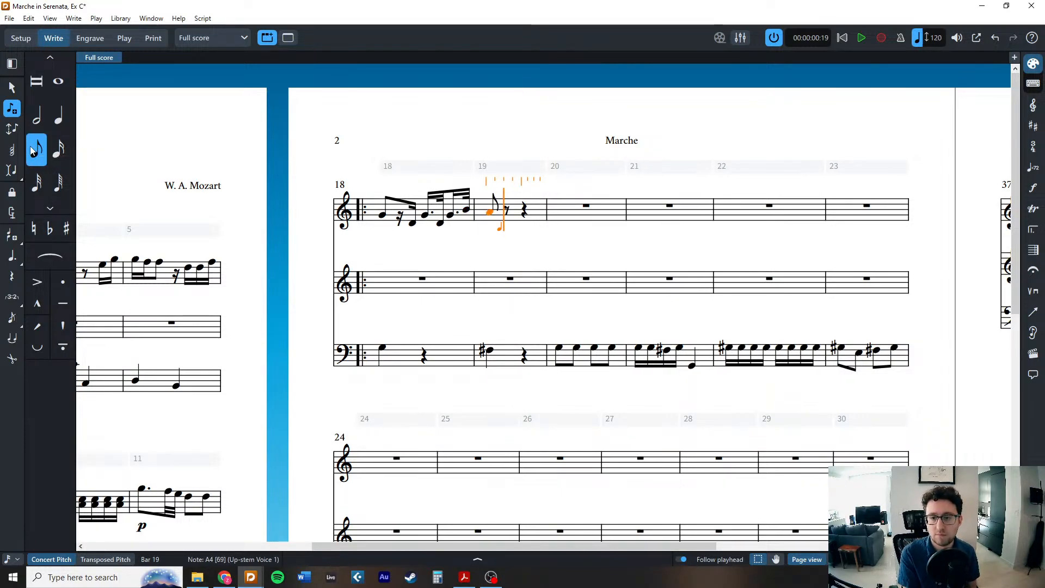
{"action": "key", "text": "4"}
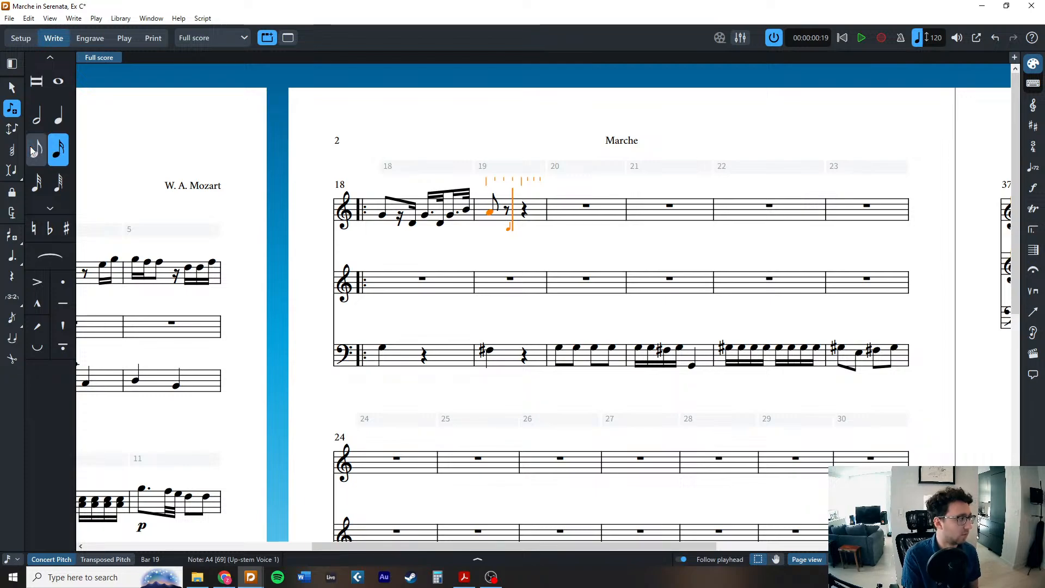
{"action": "key", "text": "d"}
Fill beat 2 of bar 19 with dotted-sixteenth A4, thirty-second D4, dotted-sixteenth A4 and thirty-second C5.
{"action": "key", "text": "period"}
{"action": "key", "text": "a"}
{"action": "key", "text": "d"}
{"action": "key", "text": "3"}
{"action": "key", "text": "4"}
{"action": "key", "text": "c"}
{"action": "key", "text": "period"}
{"action": "key", "text": "3"}
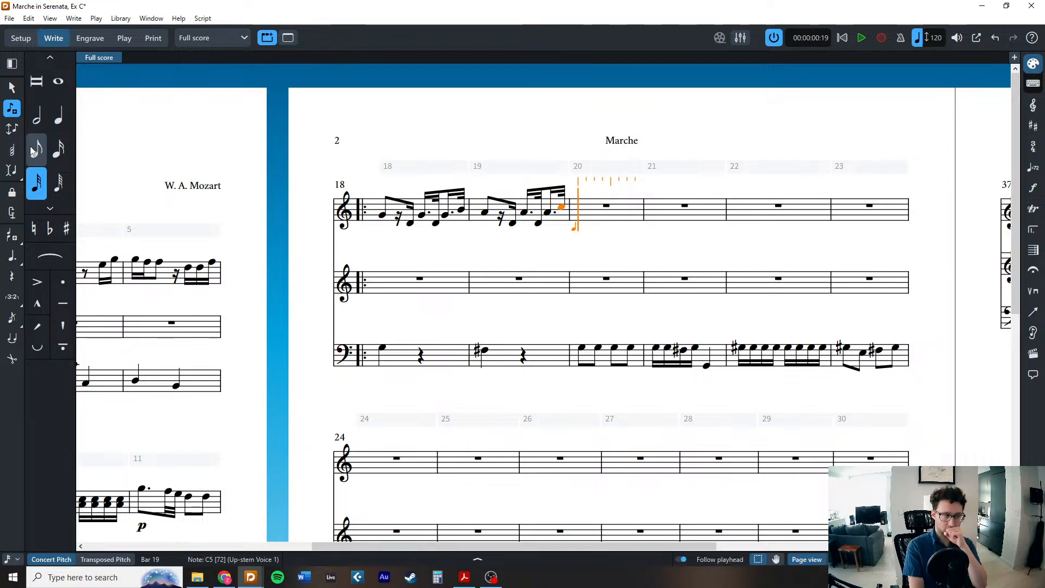
Examine the manuscript PDF for the rhythm and pitches of bar 20, and return to the score.
{"action": "key", "text": "5"}
{"action": "key", "text": "3"}
{"action": "key", "text": "4"}
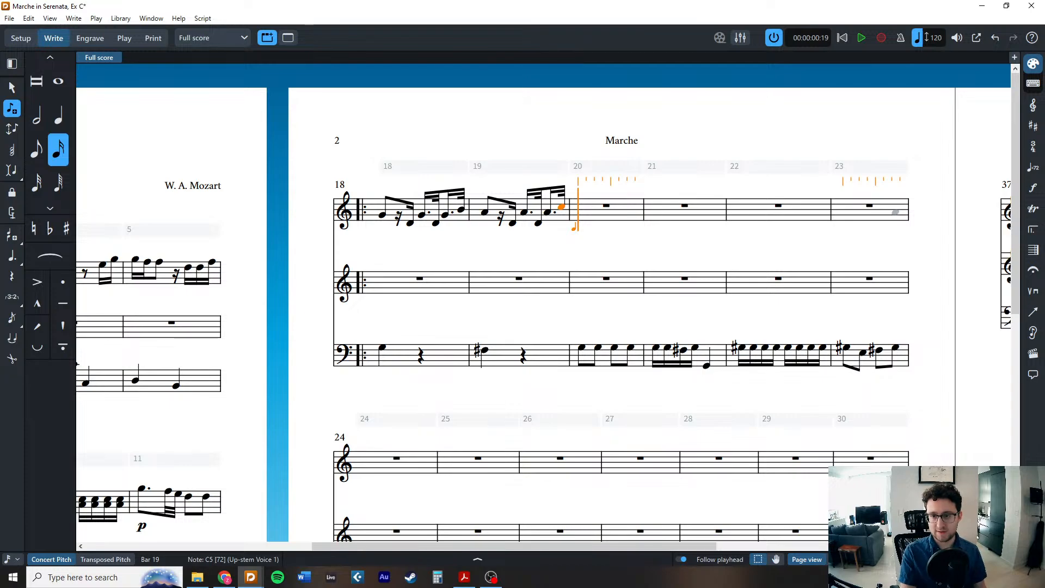
{"action": "key", "text": "alt+Tab"}
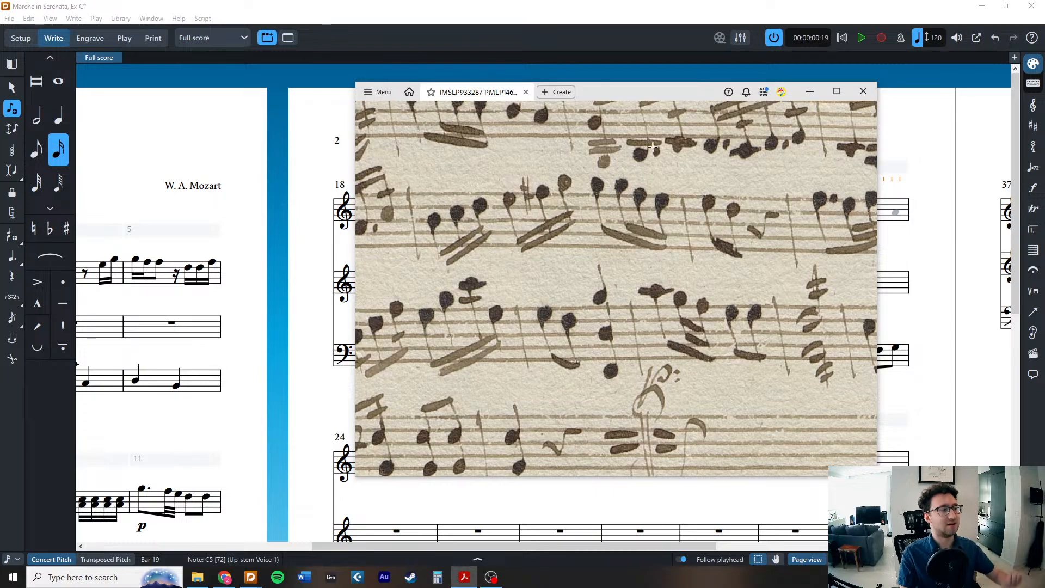
{"action": "key", "text": "alt+Tab"}
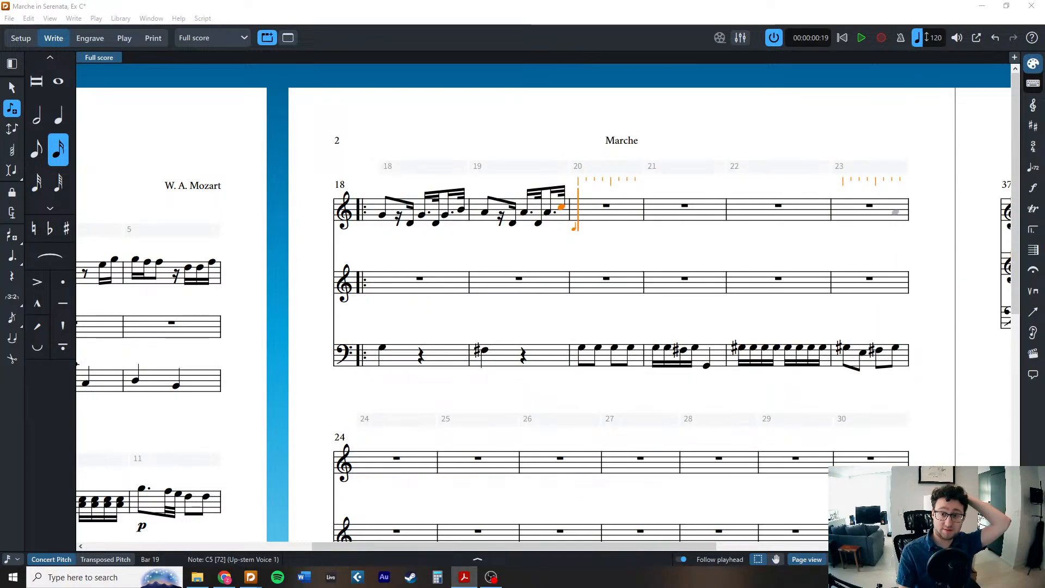
{"action": "right_click", "coordinate": [588, 238]}
{"action": "key", "text": "Escape"}
{"action": "key", "text": "Escape"}
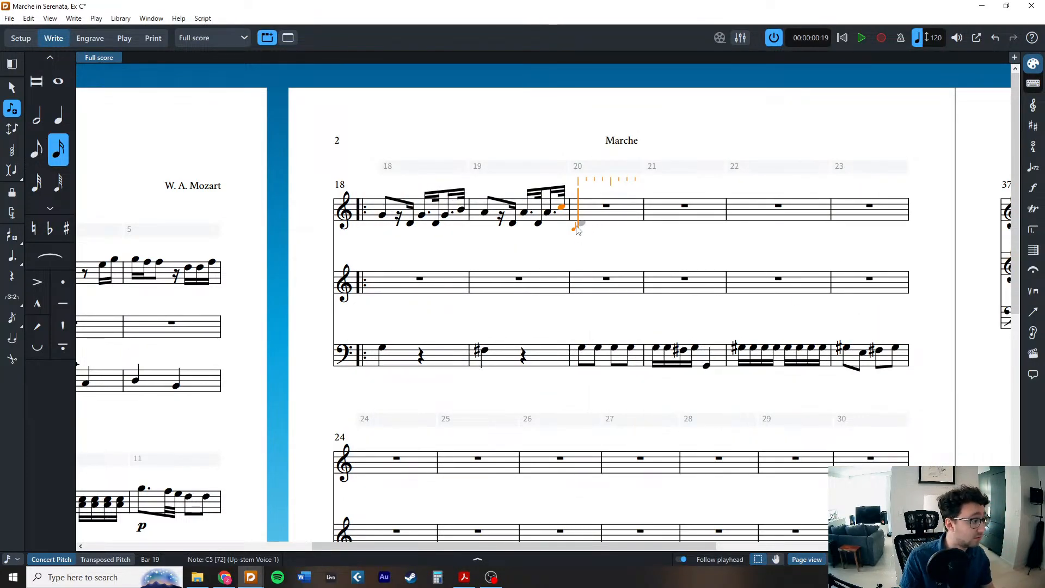
Enter two sixteenth-note triplets on beat 1 of bar 20 in the top staff: B4, C5, D5 and E5, F-sharp 5, G5.
{"action": "double_click", "coordinate": [580, 218]}
{"action": "key", "text": "5"}
{"action": "key", "text": "4"}
{"action": "key", "text": "3"}
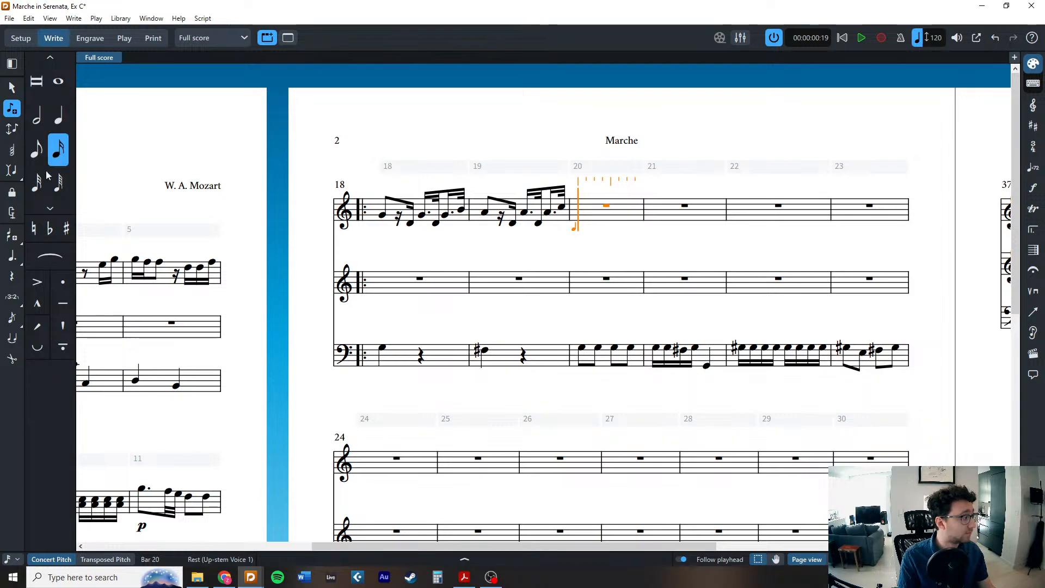
{"action": "left_click", "coordinate": [14, 298]}
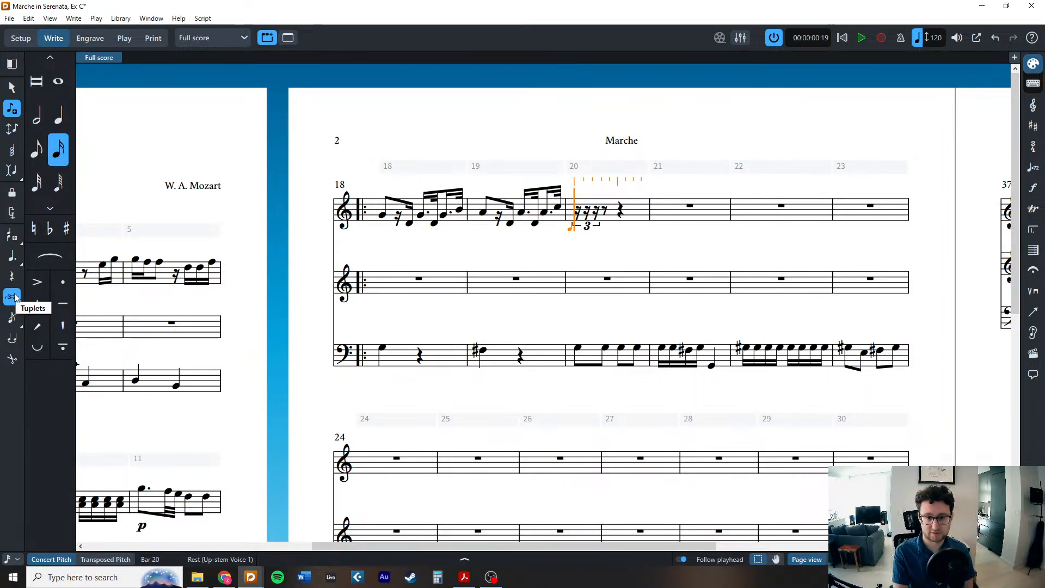
{"action": "key", "text": "b"}
{"action": "key", "text": "c"}
{"action": "key", "text": "d"}
{"action": "key", "text": "e"}
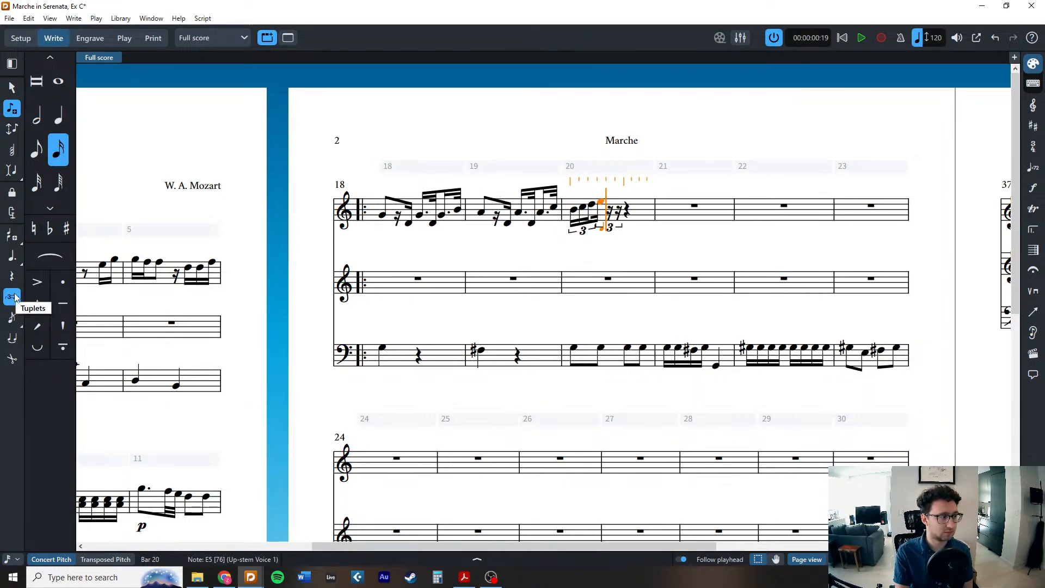
{"action": "key", "text": "equal"}
{"action": "key", "text": "f"}
{"action": "key", "text": "g"}
Complete bar 20 with a non-triplet eighth-note G5 and a sixteenth-note triplet of G5, F-sharp 5 and E5.
{"action": "left_click", "coordinate": [15, 298]}
{"action": "key", "text": "6"}
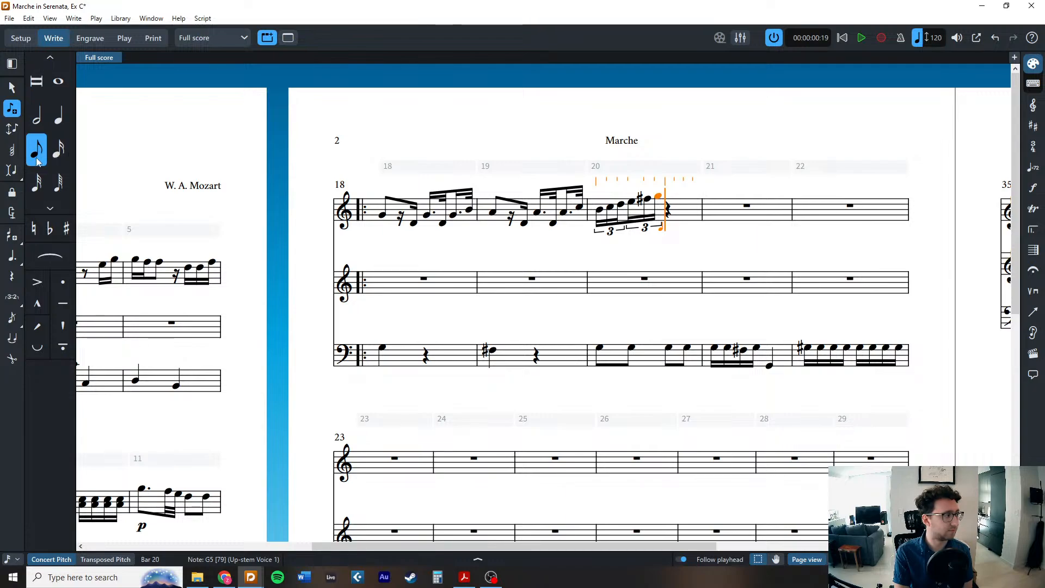
{"action": "left_click", "coordinate": [59, 155]}
{"action": "left_click", "coordinate": [12, 296]}
{"action": "key", "text": "g"}
{"action": "key", "text": "f"}
{"action": "key", "text": "e"}
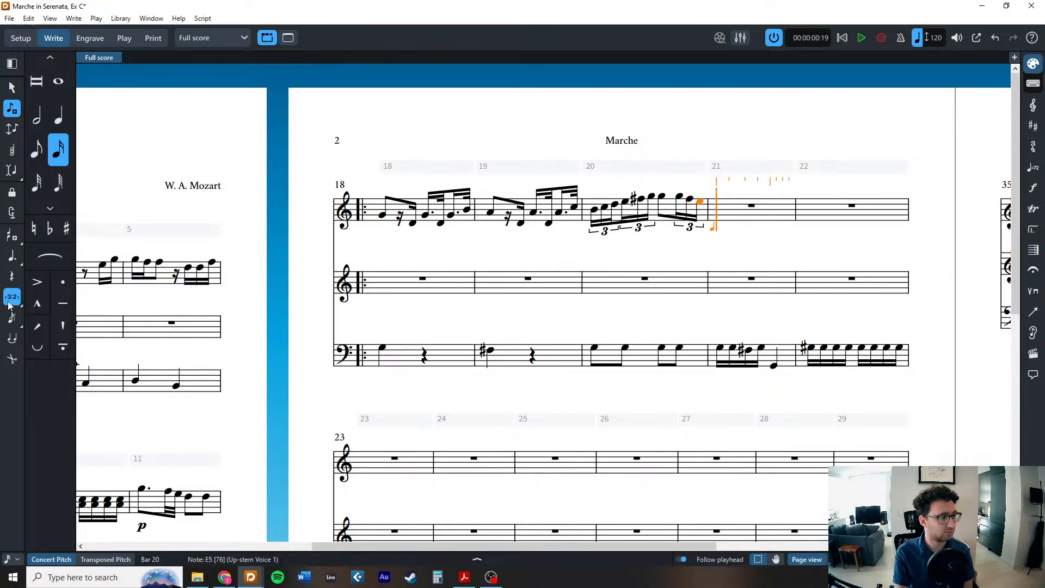
{"action": "left_click", "coordinate": [35, 163]}
{"action": "key", "text": "e"}
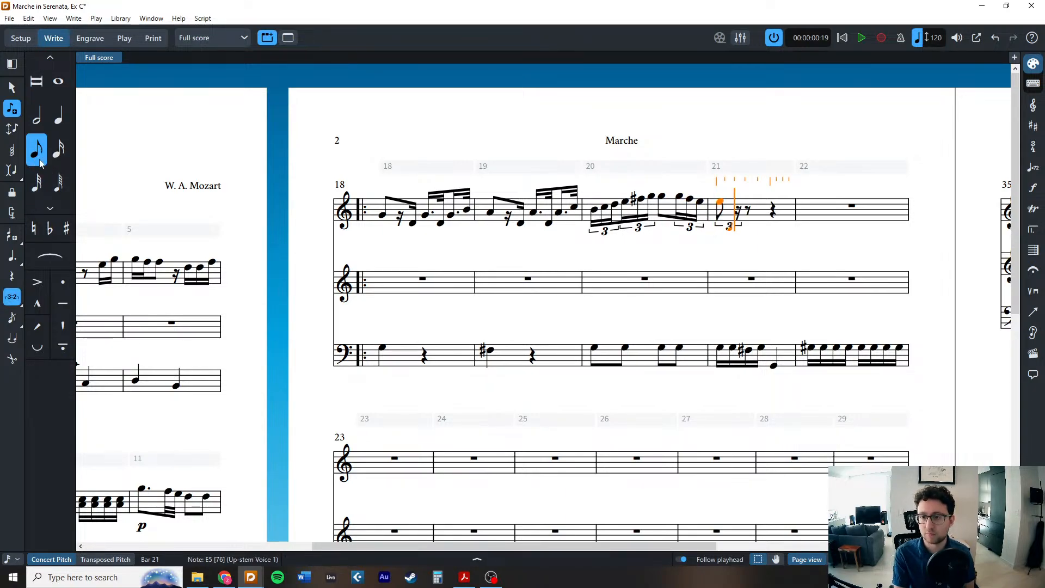
{"action": "key", "text": "d"}
{"action": "key", "text": "ctrl+z"}
{"action": "key", "text": "ctrl+z"}
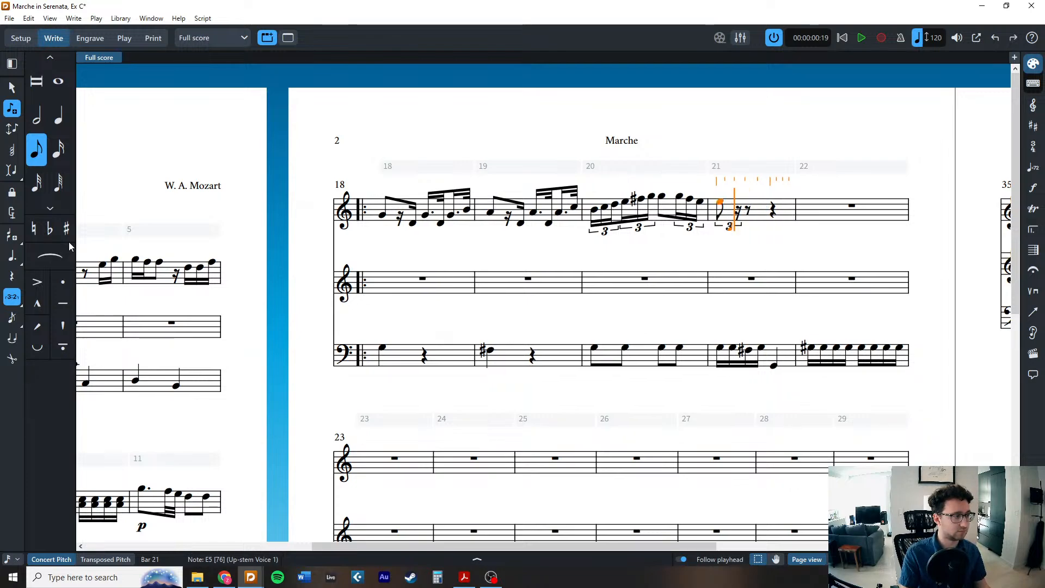
Turn off triplet entry, add regular eighth notes E5 and D5 on beat 1 of bar 21, and finish note input.
{"action": "left_click", "coordinate": [12, 296]}
{"action": "key", "text": "e"}
{"action": "key", "text": "d"}
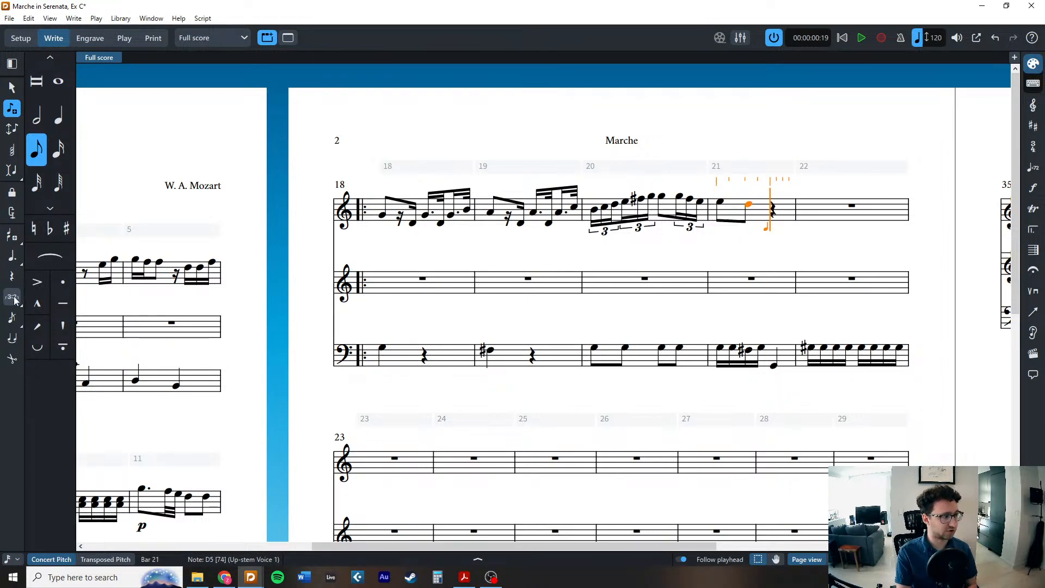
{"action": "key", "text": "Escape"}
{"action": "key", "text": "Escape"}
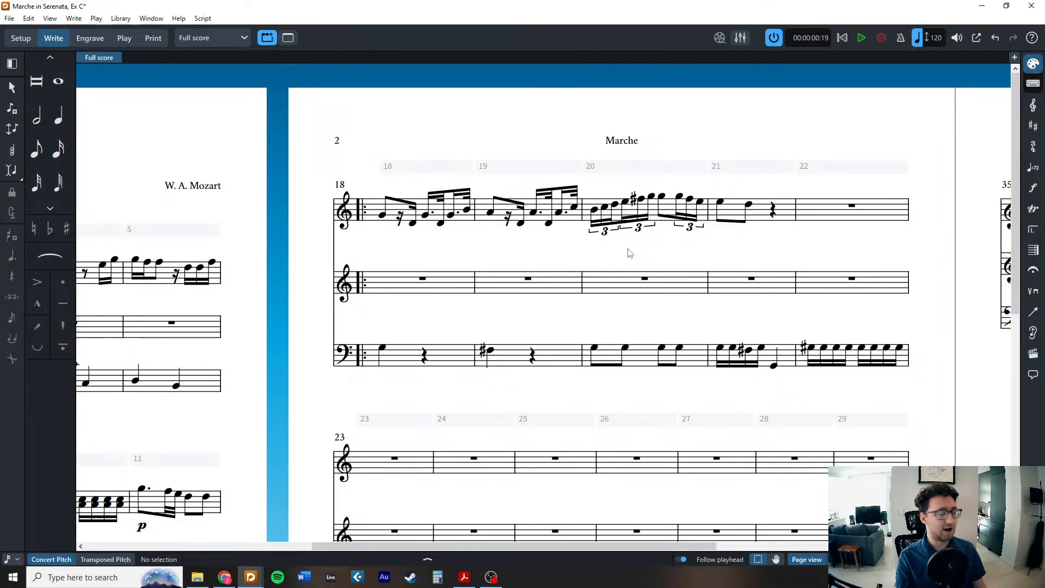
Check the rhythm and beaming of bar 20 against the manuscript PDF, and return to the score.
{"action": "left_click", "coordinate": [626, 204]}
{"action": "key", "text": "Escape"}
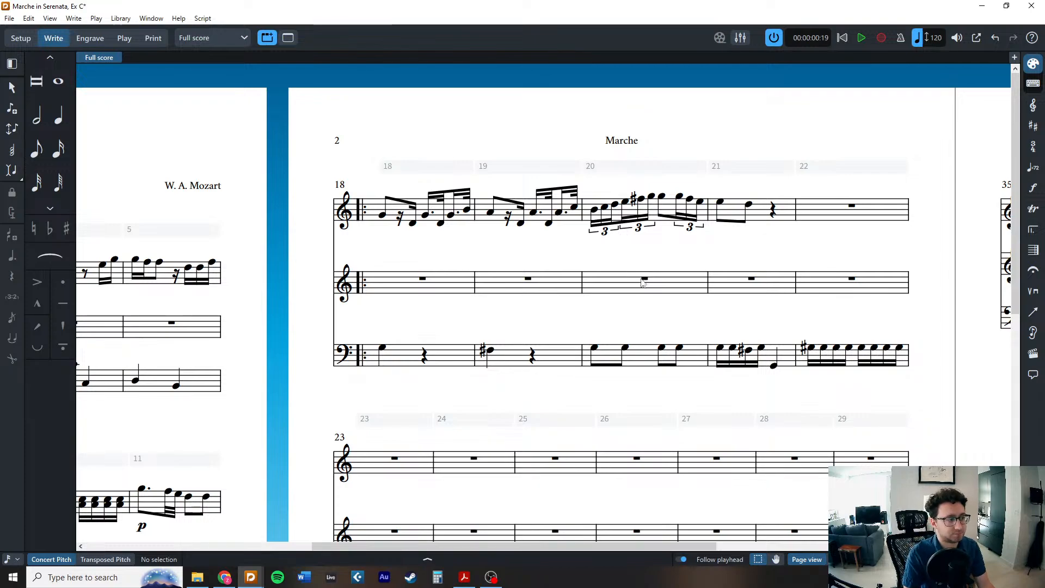
{"action": "key", "text": "alt+Tab"}
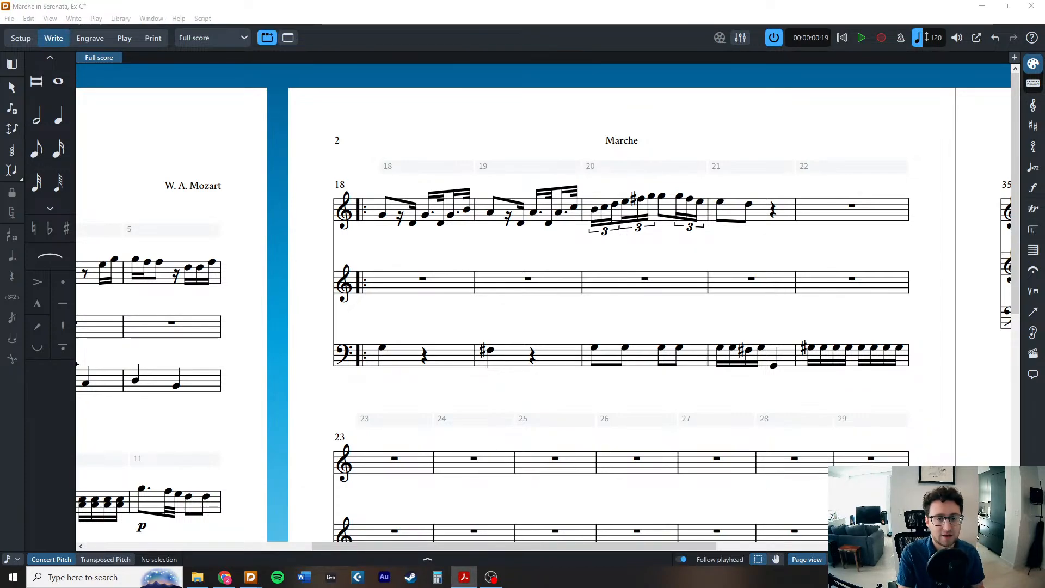
{"action": "left_click", "coordinate": [615, 238]}
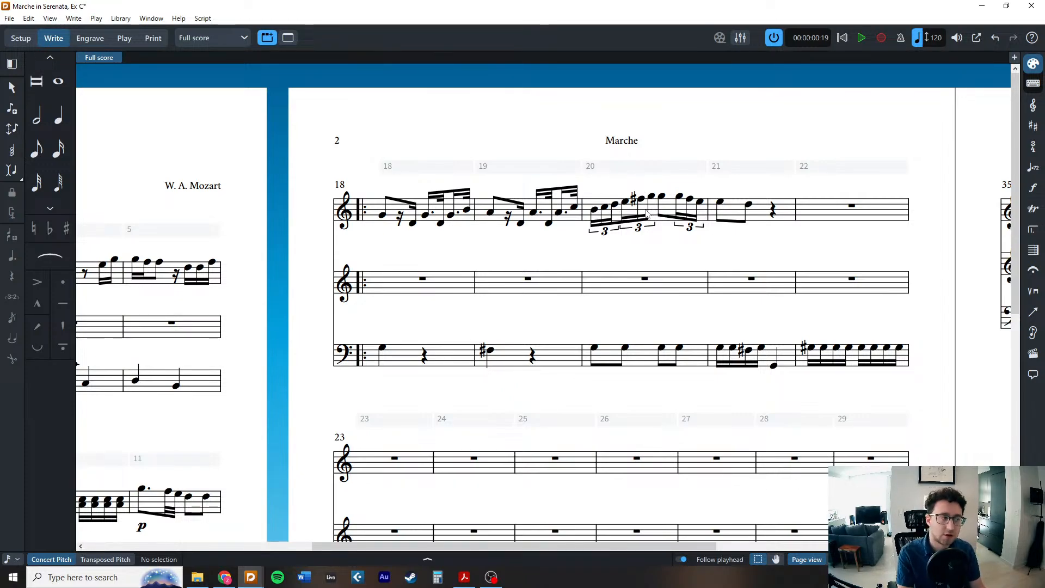
Split the beam in bar 20 of the top staff at the E5 that starts the second triplet.
{"action": "left_click", "coordinate": [626, 204]}
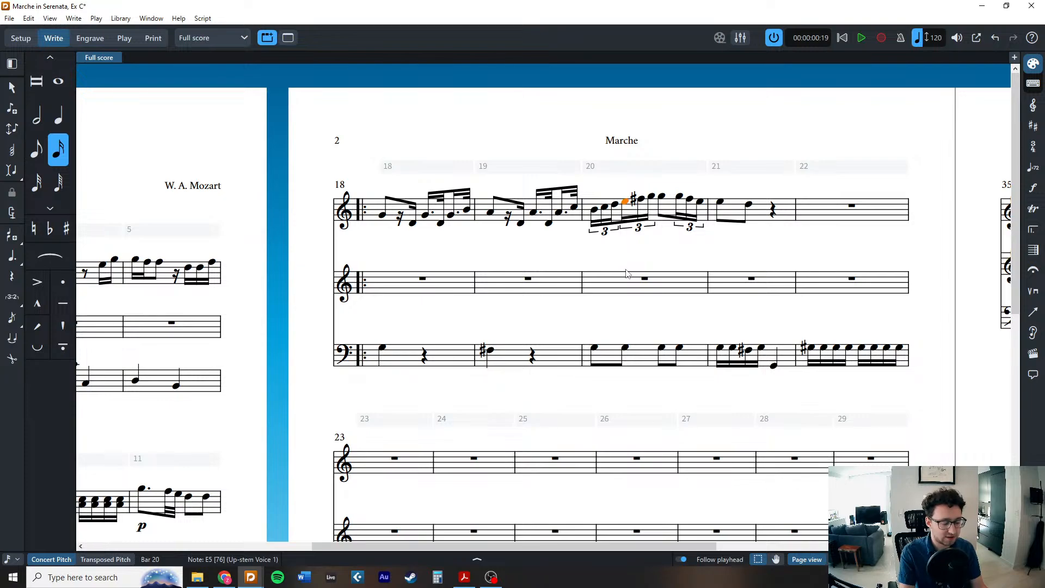
{"action": "key", "text": "ctrl+z"}
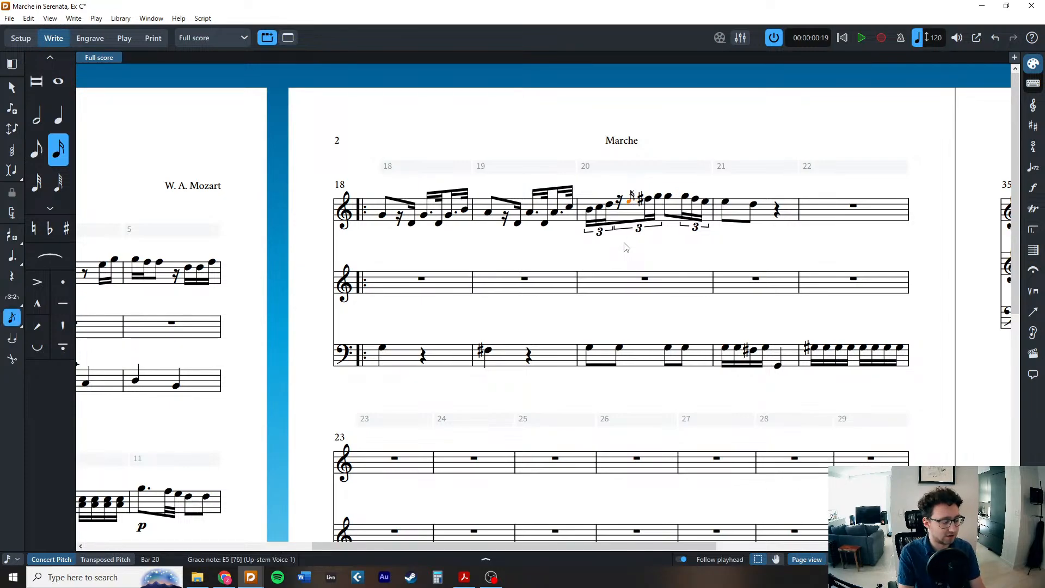
{"action": "key", "text": "ctrl+z"}
{"action": "right_click", "coordinate": [625, 203]}
{"action": "mouse_move", "coordinate": [682, 331]}
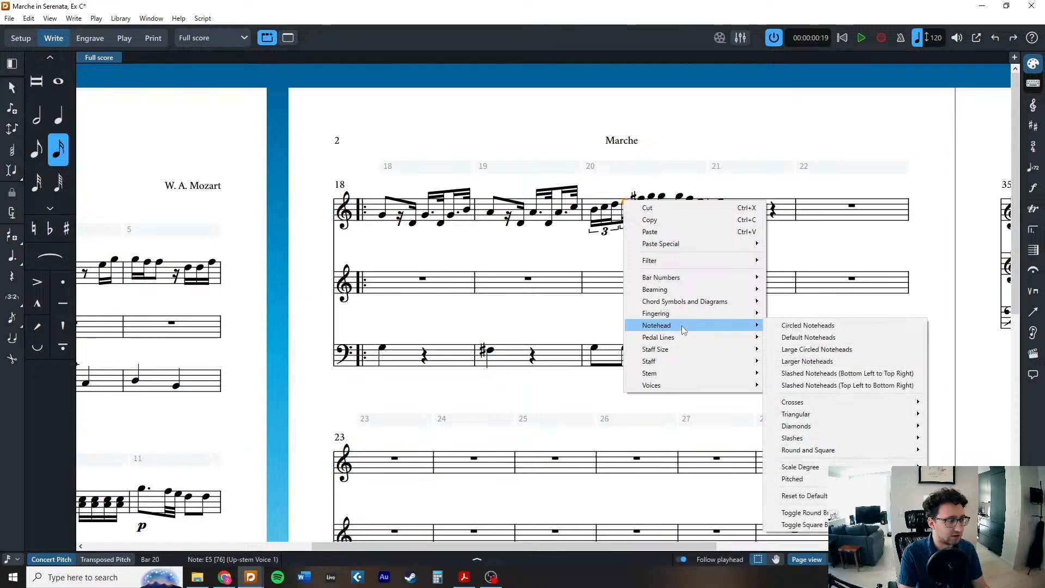
{"action": "mouse_move", "coordinate": [686, 289]}
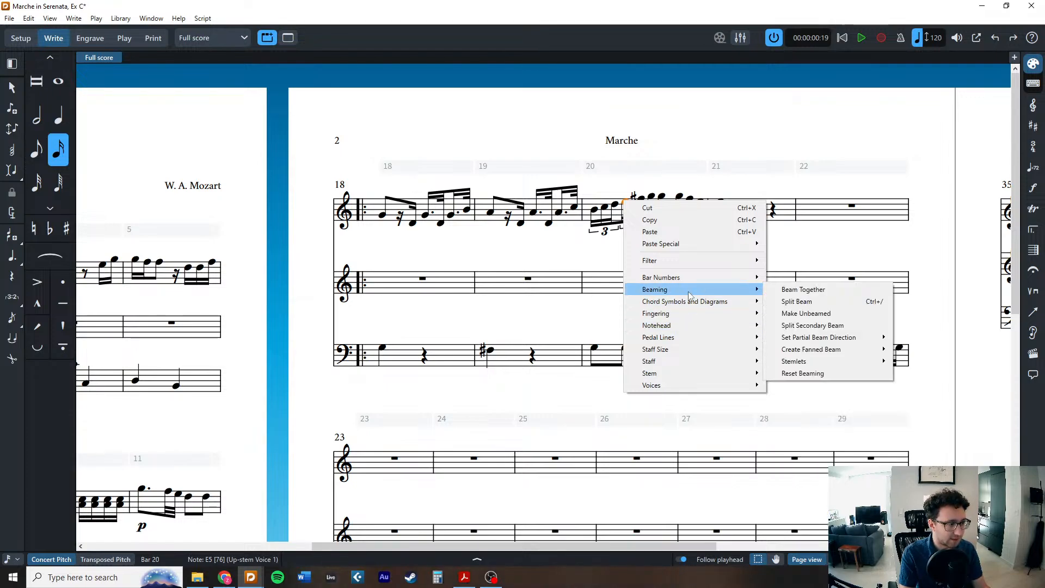
{"action": "left_click", "coordinate": [789, 302]}
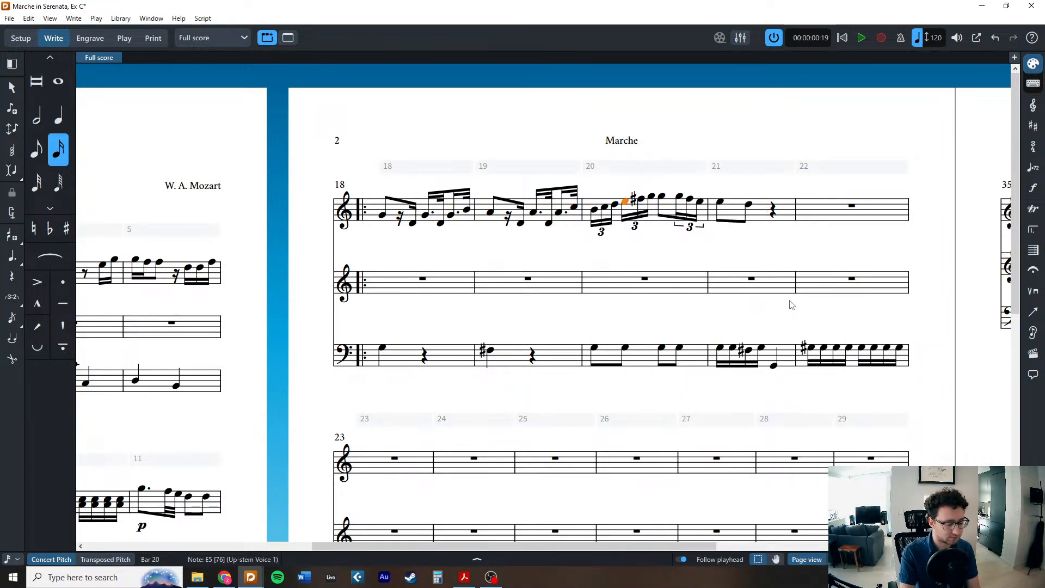
Try splitting the beam before the last triplet of bar 20, and undo the split.
{"action": "left_click", "coordinate": [710, 275]}
{"action": "right_click", "coordinate": [678, 197]}
{"action": "key", "text": "Escape"}
{"action": "left_click", "coordinate": [680, 197]}
{"action": "key", "text": "Delete"}
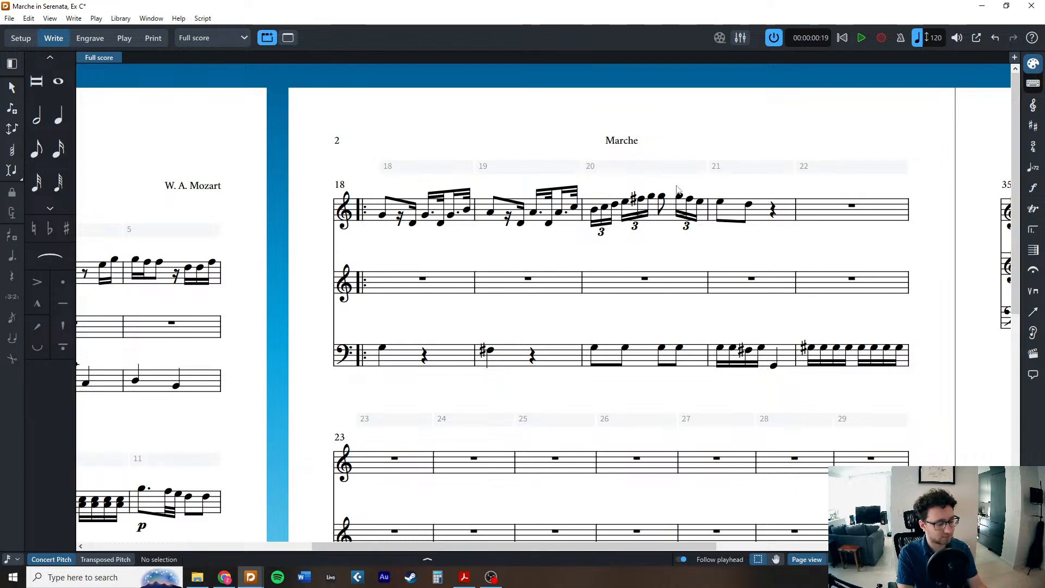
{"action": "key", "text": "ctrl+z"}
{"action": "key", "text": "Escape"}
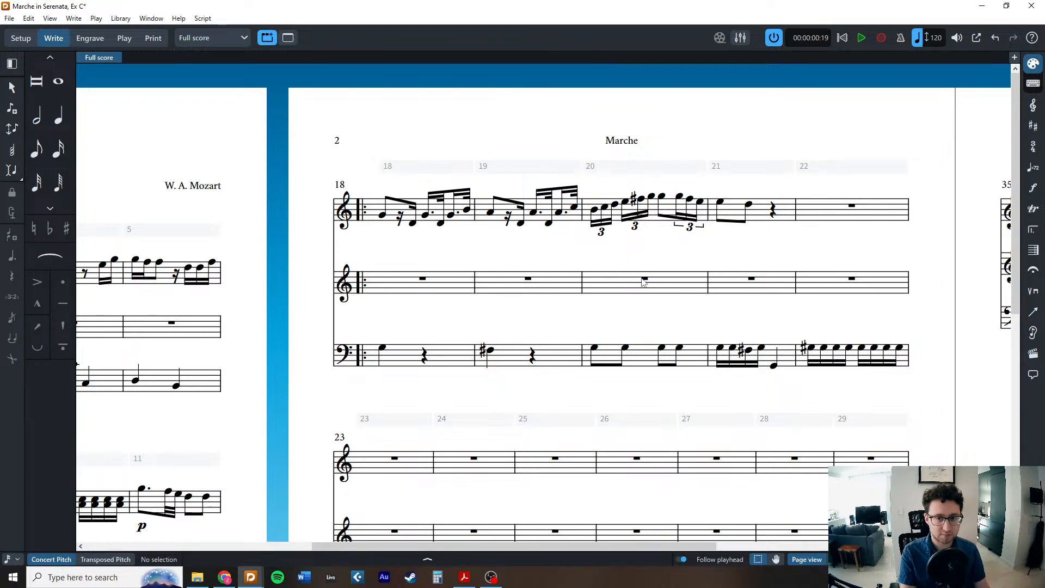
Enter a dotted eighth-note F5 and thirty-second notes E5 and F5 on beat 1 of bar 22 in the top staff.
{"action": "double_click", "coordinate": [804, 213]}
{"action": "left_click", "coordinate": [38, 149]}
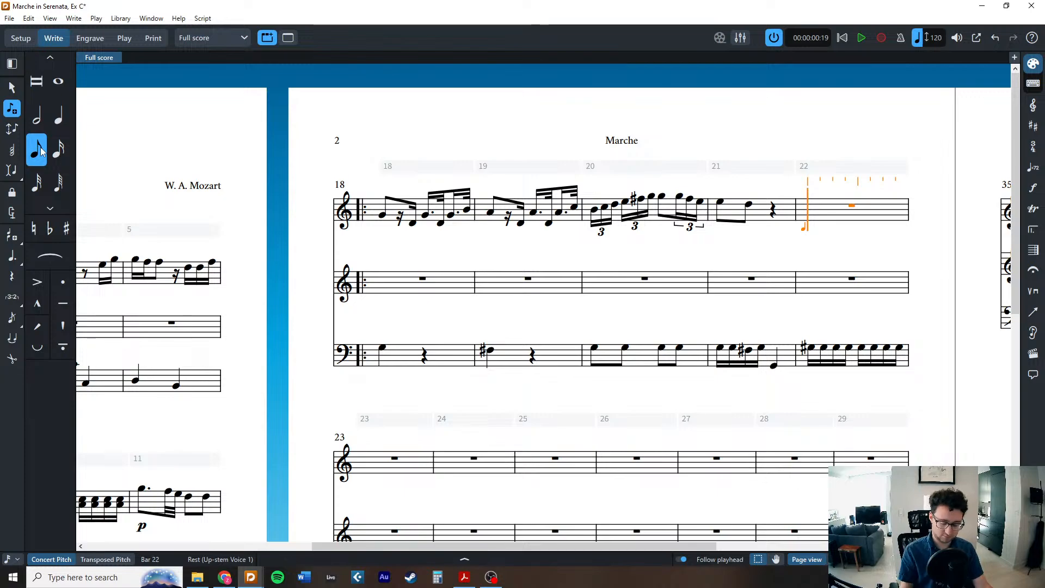
{"action": "key", "text": "period"}
{"action": "key", "text": "f"}
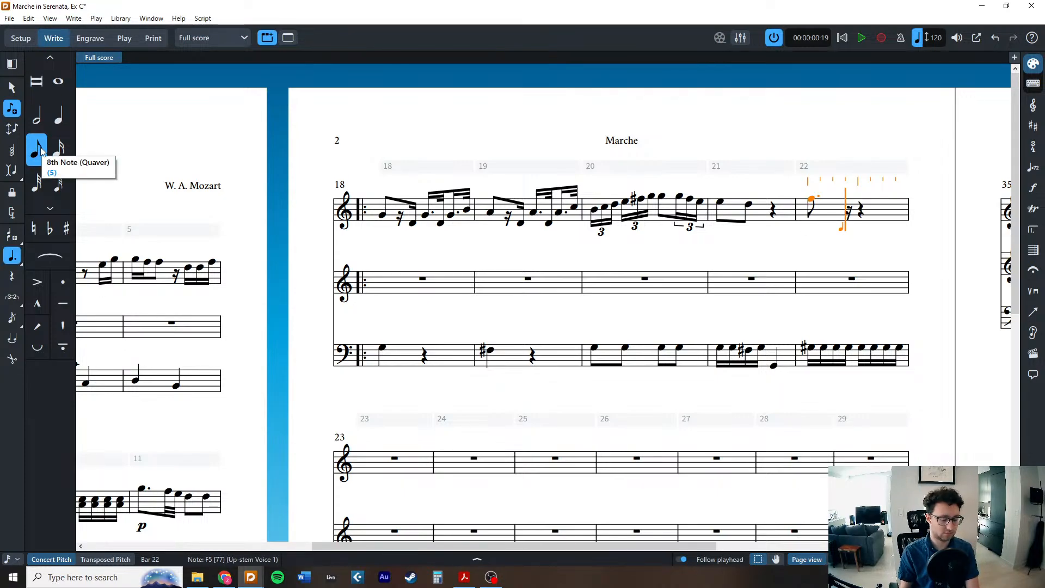
{"action": "key", "text": "3"}
{"action": "key", "text": "e"}
{"action": "key", "text": "d"}
{"action": "key", "text": "p"}
{"action": "key", "text": "4"}
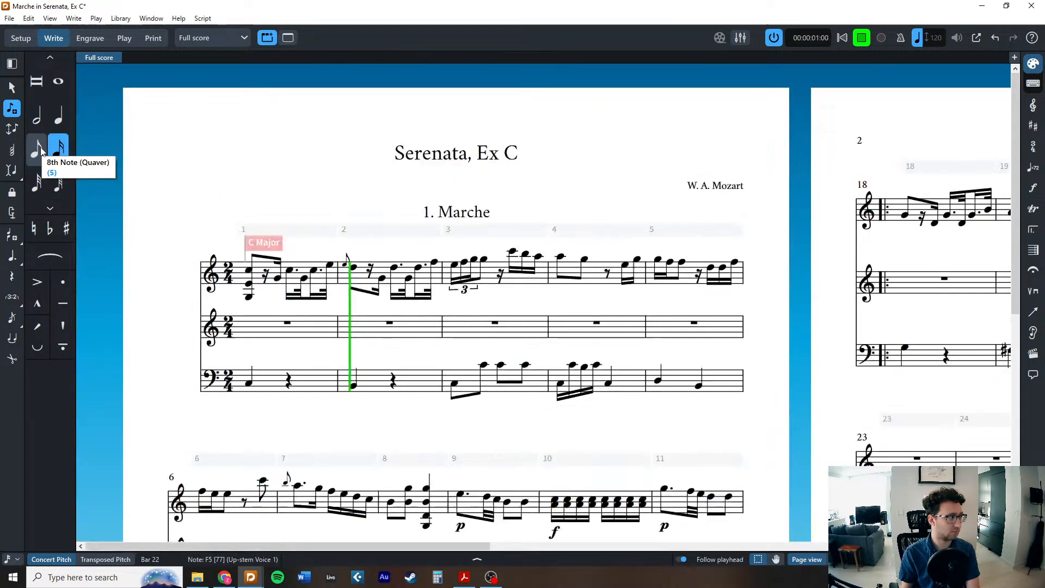
{"action": "key", "text": "space"}
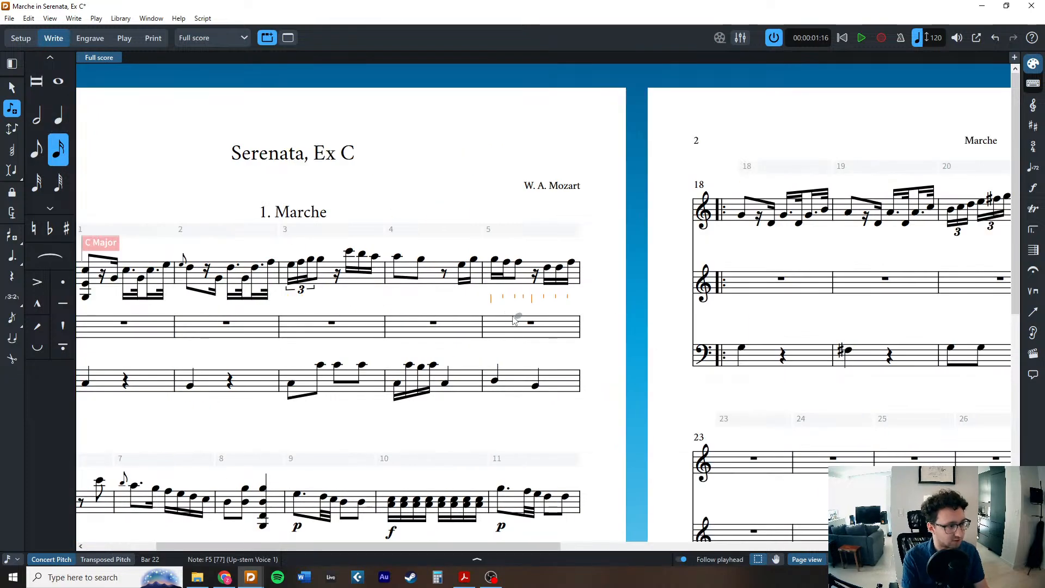
Repeat the dotted figure from beat 1 of bar 22 on beat 2.
{"action": "scroll", "coordinate": [513, 316], "scroll_direction": "right", "scroll_amount": 5}
{"action": "key", "text": "Escape"}
{"action": "left_click", "coordinate": [658, 226]}
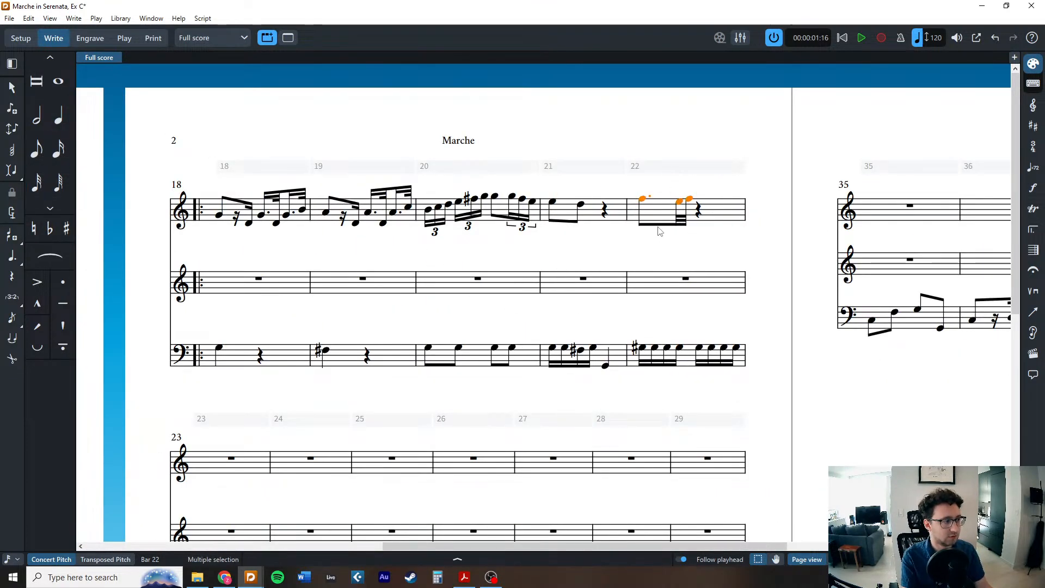
{"action": "key", "text": "r"}
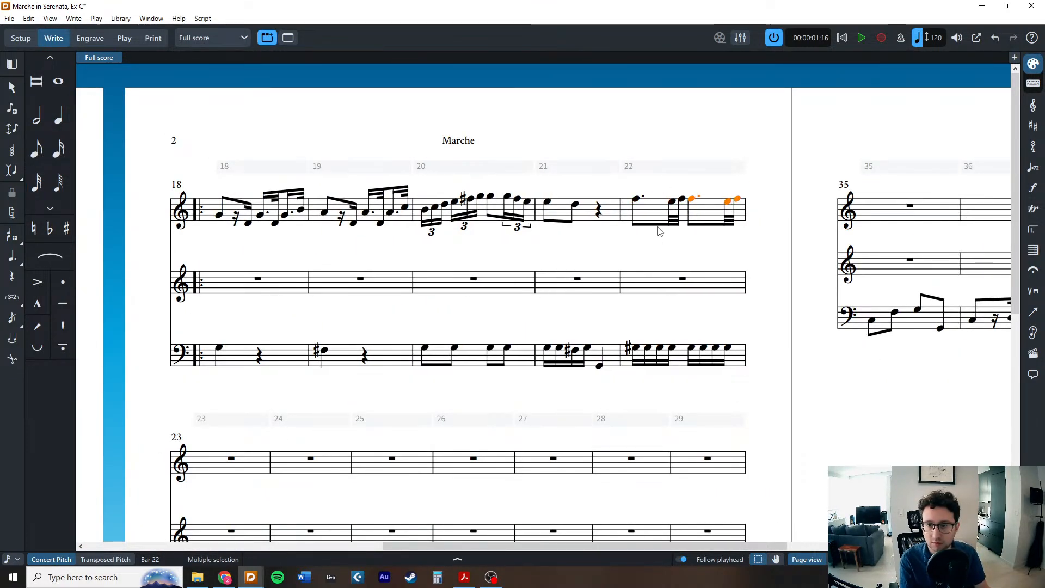
Enter four eighth notes in bar 23 of the top staff: F5, E5, E-flat 5 and D5.
{"action": "scroll", "coordinate": [550, 242], "scroll_direction": "left", "scroll_amount": 4}
{"action": "scroll", "coordinate": [508, 276], "scroll_direction": "down", "scroll_amount": 3}
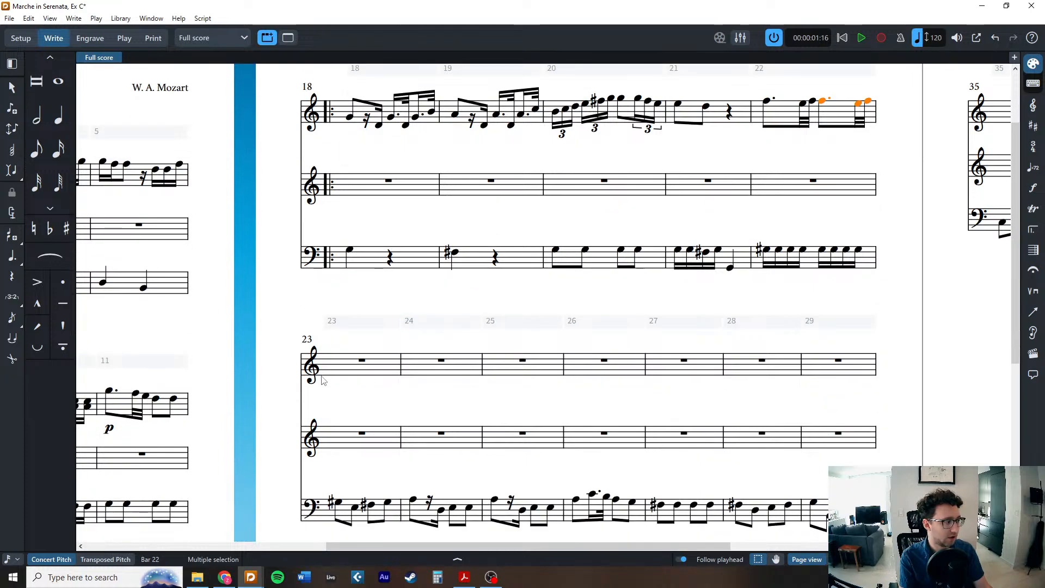
{"action": "double_click", "coordinate": [332, 363]}
{"action": "left_click", "coordinate": [36, 150]}
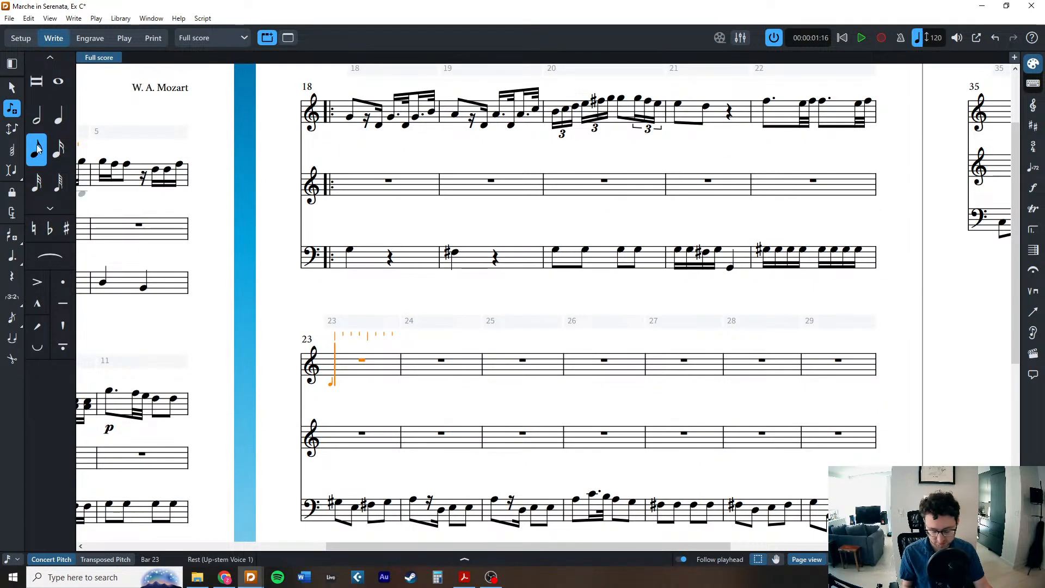
{"action": "key", "text": "f"}
{"action": "key", "text": "e"}
{"action": "key", "text": "equal"}
{"action": "key", "text": "d"}
{"action": "key", "text": "d"}
{"action": "key", "text": "Escape"}
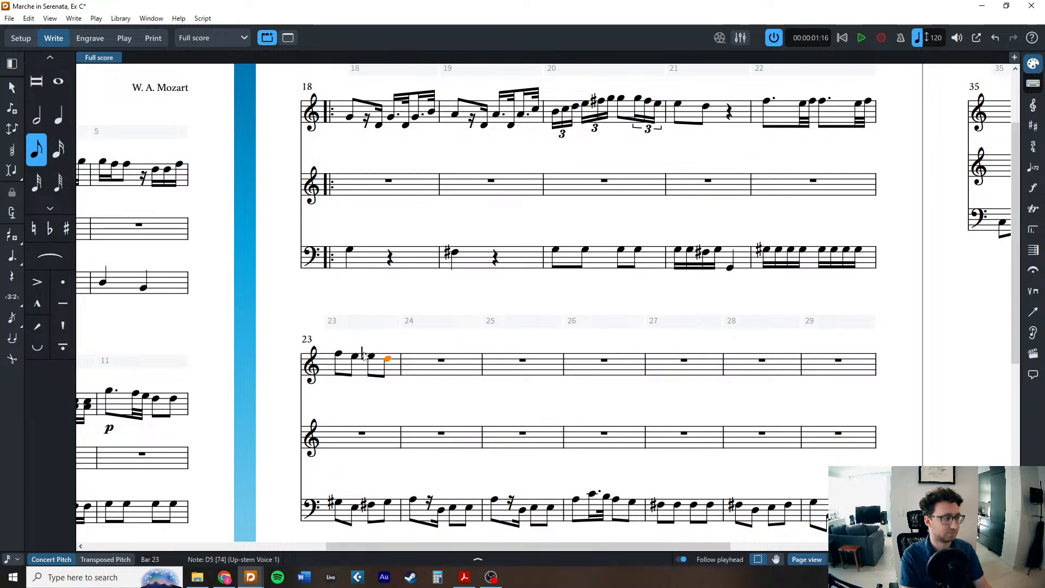
Add staccatissimo articulations to the first two eighth notes of bar 23, F5 and E5.
{"action": "left_click", "coordinate": [338, 354]}
{"action": "left_click", "coordinate": [355, 359], "text": "ctrl"}
{"action": "left_click", "coordinate": [62, 325]}
{"action": "key", "text": "Escape"}
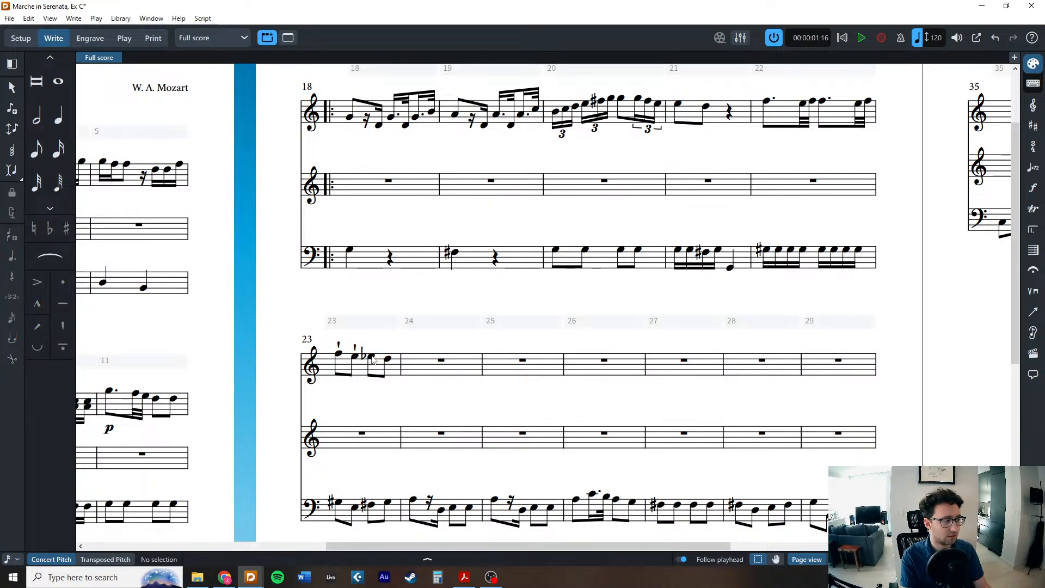
Try a staccato on the E5 in bar 23, and restore its staccatissimo.
{"action": "left_click", "coordinate": [354, 359]}
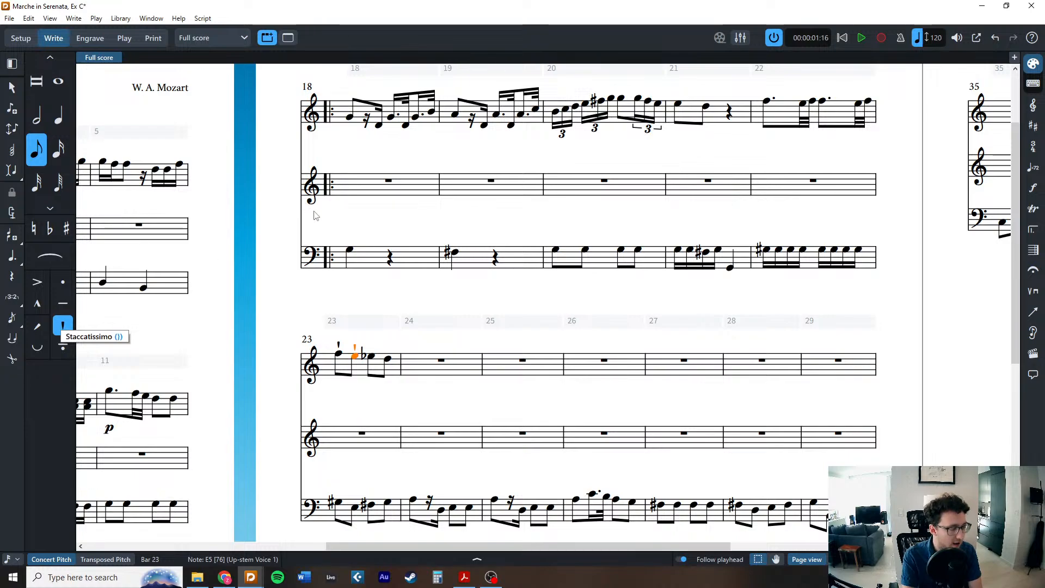
{"action": "left_click", "coordinate": [62, 325]}
{"action": "key", "text": "bracketright"}
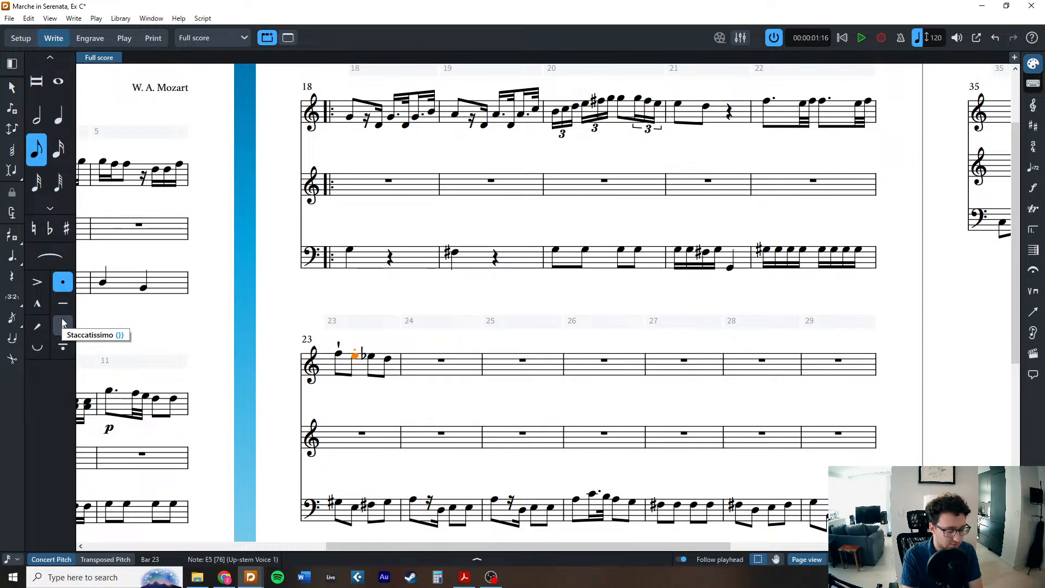
{"action": "key", "text": "apostrophe"}
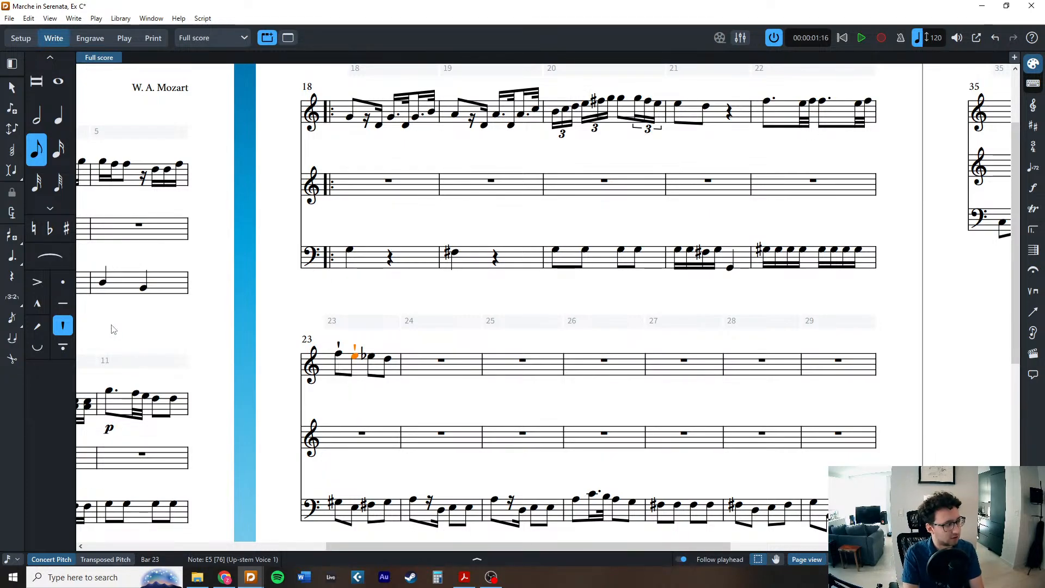
Slur the last two eighth notes of bar 23, and respell the E-flat 5 as D-sharp 5.
{"action": "left_click", "coordinate": [373, 360]}
{"action": "key", "text": "s"}
{"action": "left_click", "coordinate": [390, 402]}
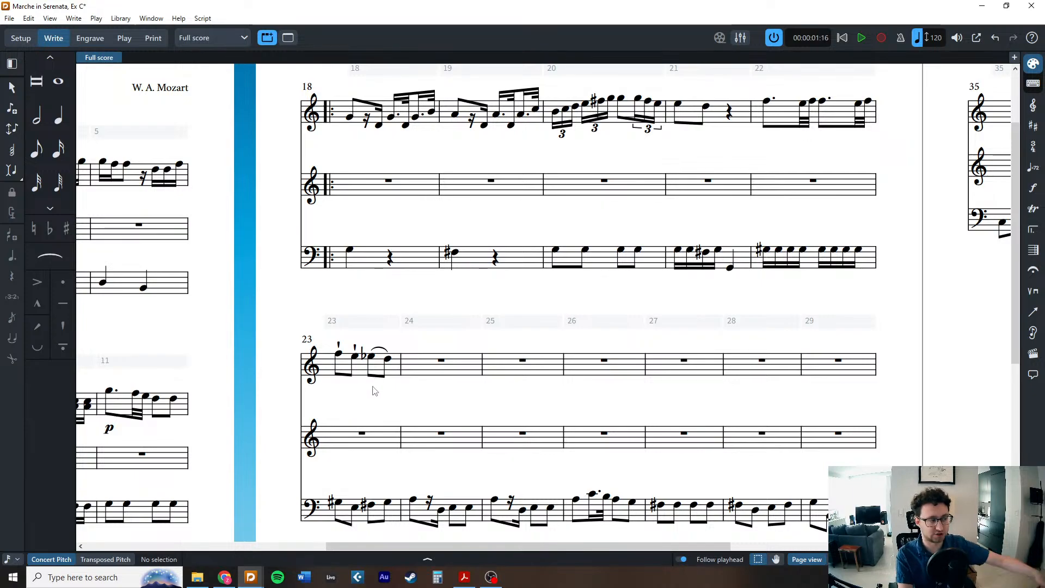
{"action": "left_click", "coordinate": [370, 356]}
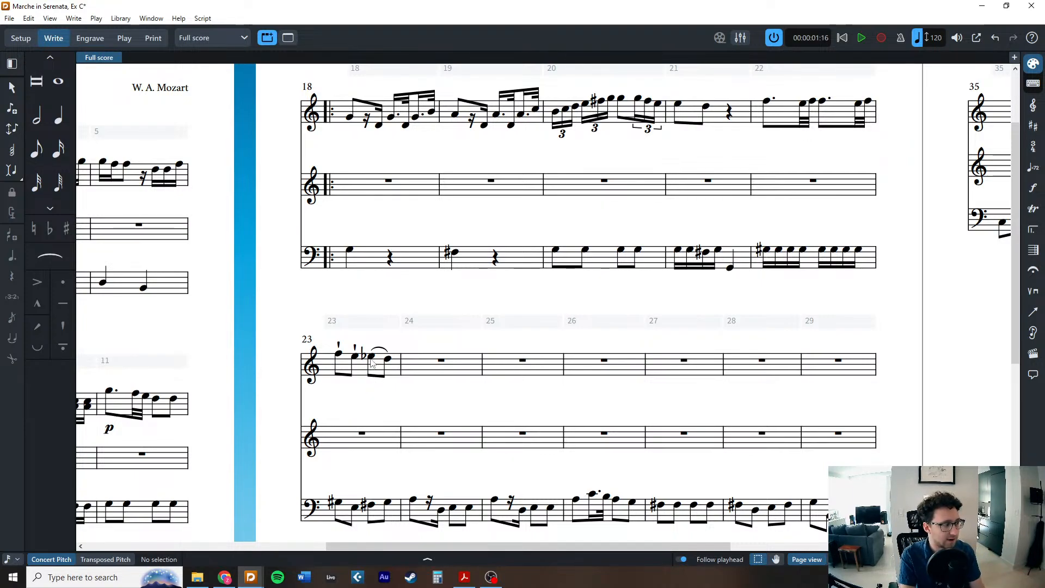
{"action": "key", "text": "alt+minus"}
{"action": "key", "text": "Escape"}
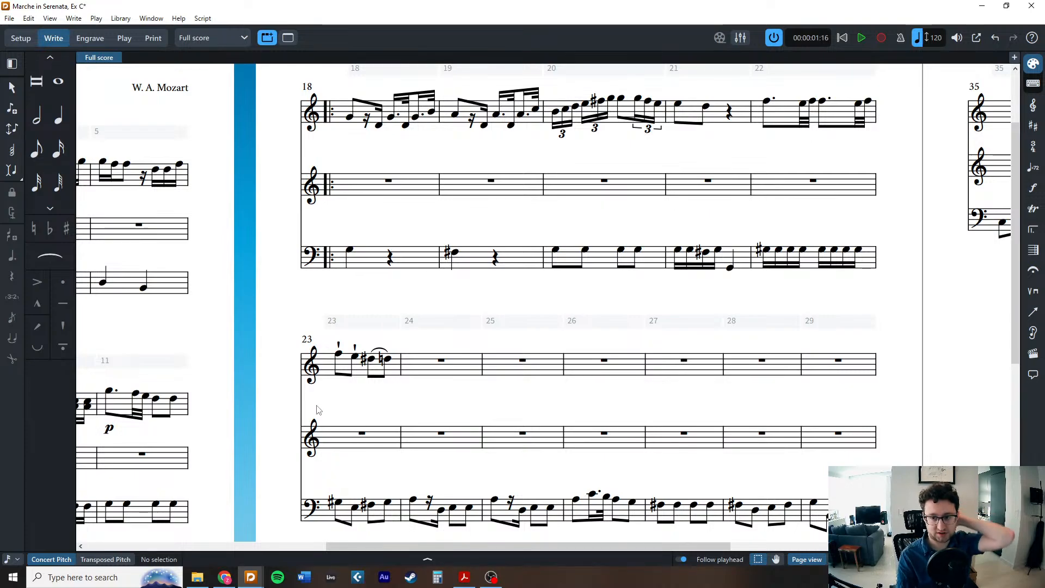
Consult the manuscript PDF, and enter an eighth-note C5 and thirty-second notes F5, D5, C5 and B4 on beat 1 of bar 24.
{"action": "left_click", "coordinate": [465, 577]}
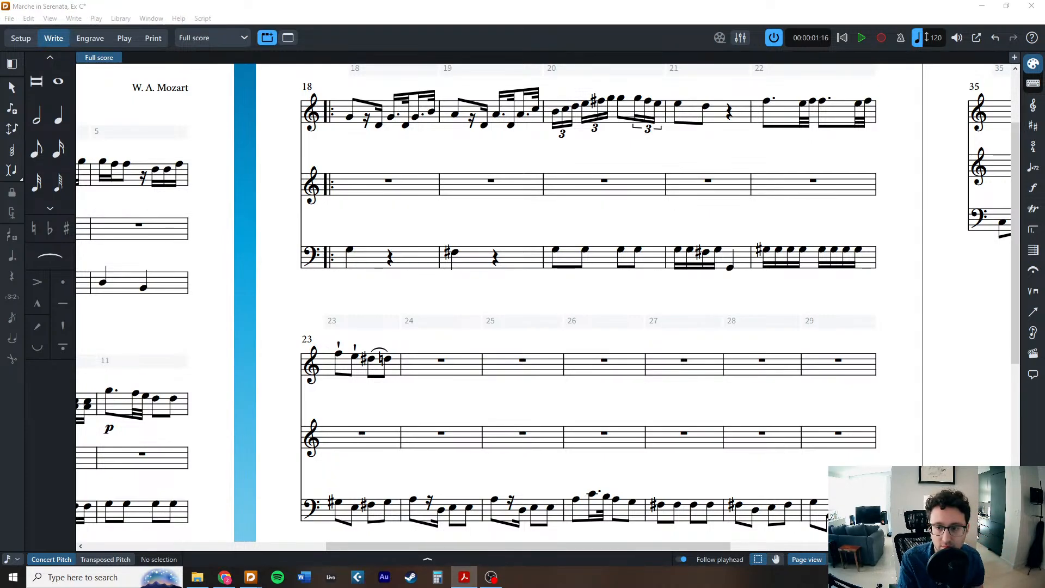
{"action": "left_click", "coordinate": [441, 360]}
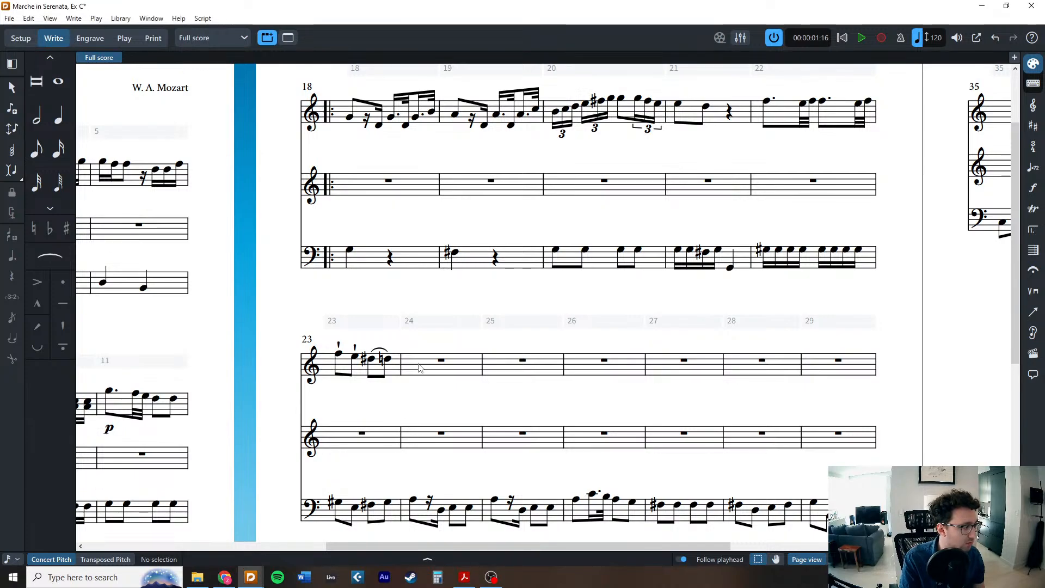
{"action": "key", "text": "shift+n"}
{"action": "left_click", "coordinate": [36, 148]}
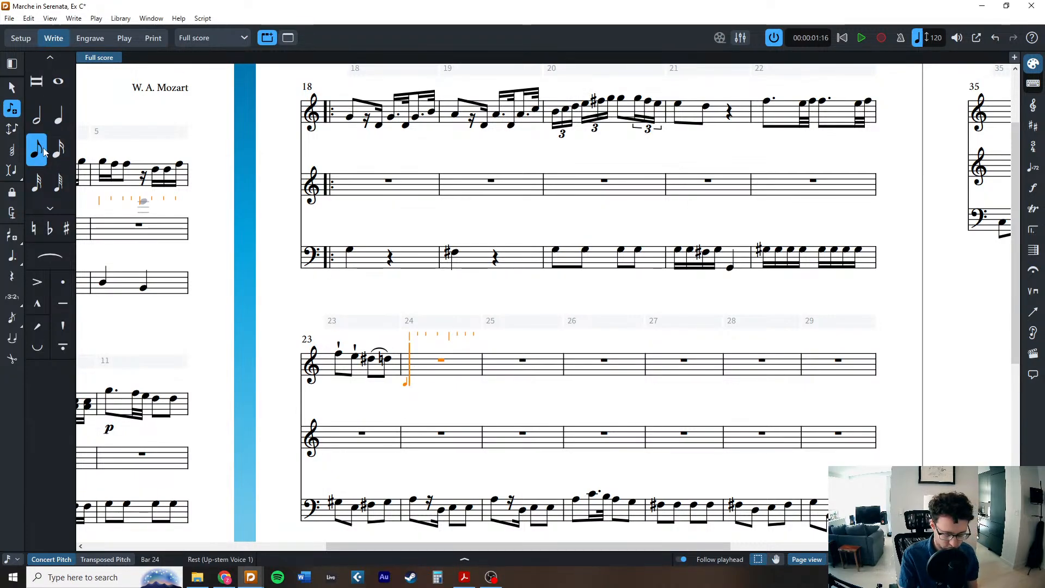
{"action": "key", "text": "c"}
{"action": "left_click", "coordinate": [36, 183]}
{"action": "key", "text": "f"}
{"action": "key", "text": "d"}
{"action": "key", "text": "c"}
{"action": "key", "text": "b"}
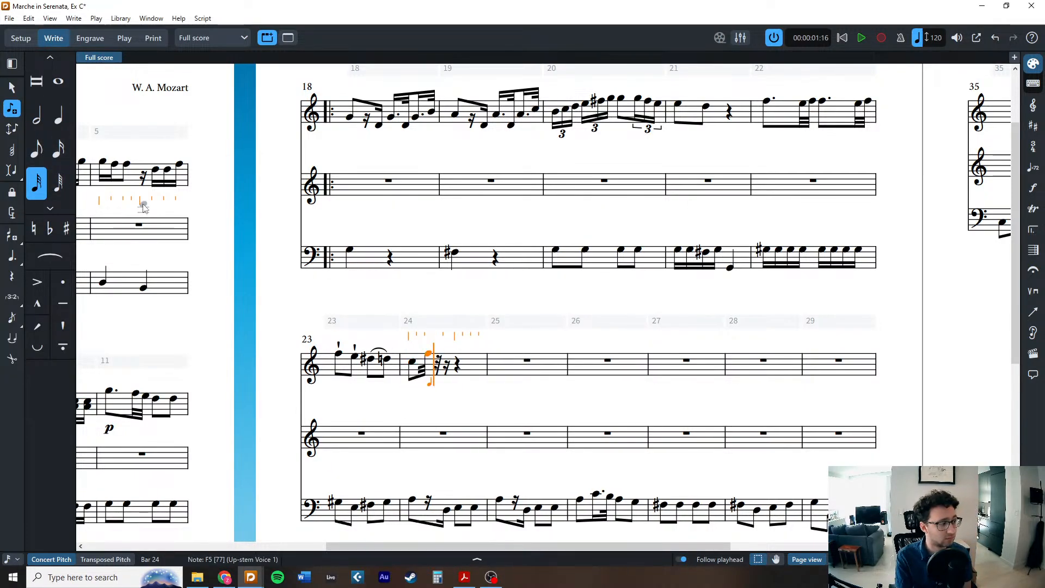
Complete bar 24 with eighth notes A4 and G-sharp 4, and enter a quarter-note A4 on beat 1 of bar 25.
{"action": "left_click", "coordinate": [45, 146]}
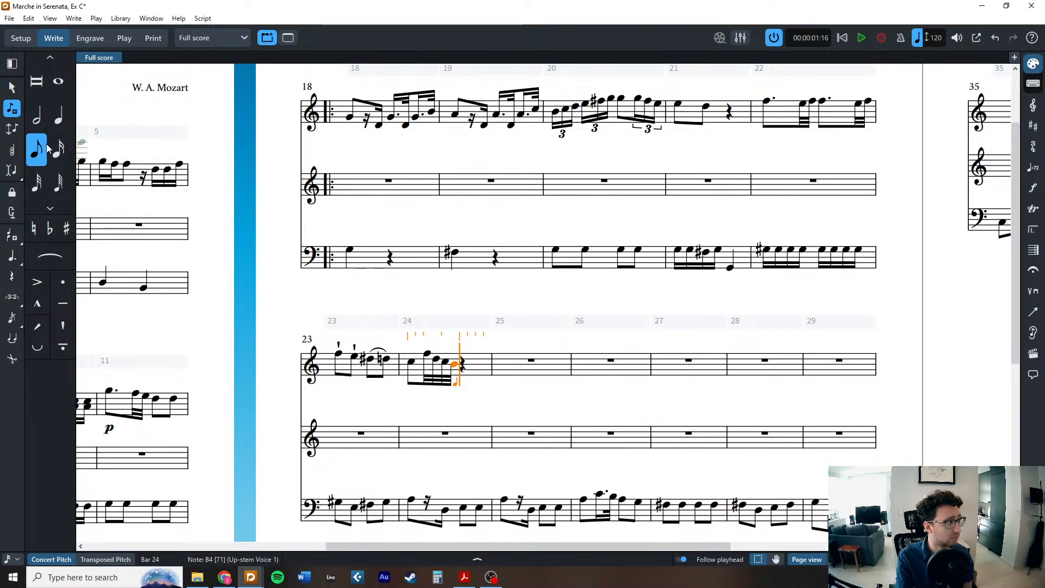
{"action": "key", "text": "equal"}
{"action": "key", "text": "g"}
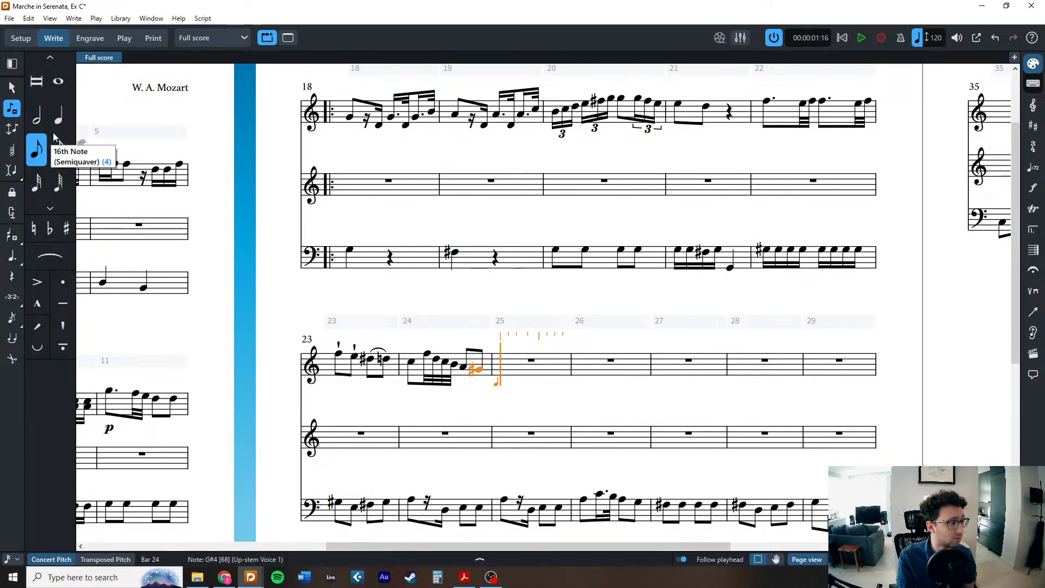
{"action": "left_click", "coordinate": [60, 127]}
{"action": "key", "text": "a"}
{"action": "key", "text": "Escape"}
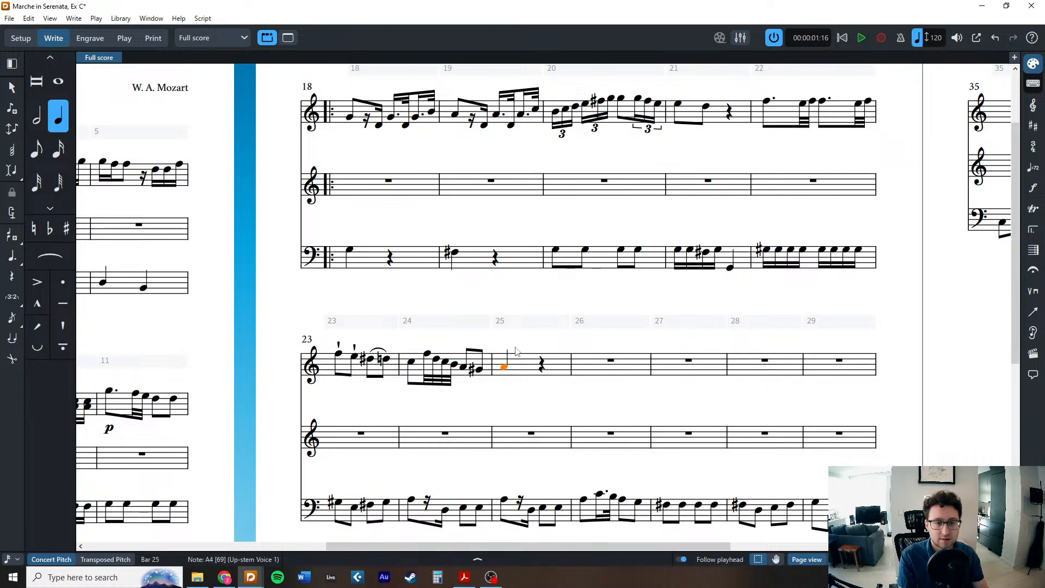
Add an eighth-note G-sharp 4 grace note before the A4 in bar 25, with an unslashed stem.
{"action": "key", "text": "shift+n"}
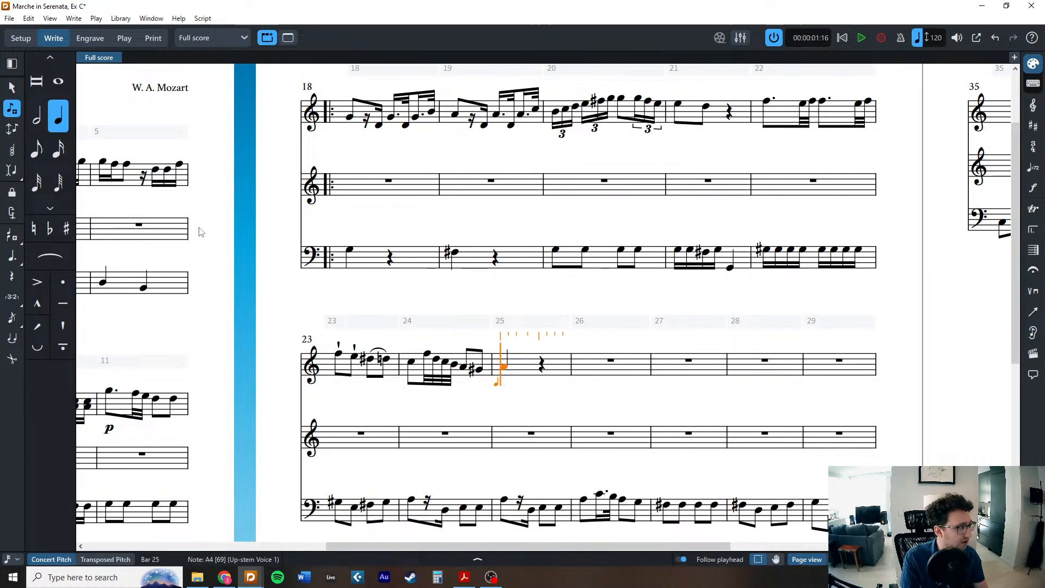
{"action": "left_click", "coordinate": [37, 148]}
{"action": "key", "text": "slash"}
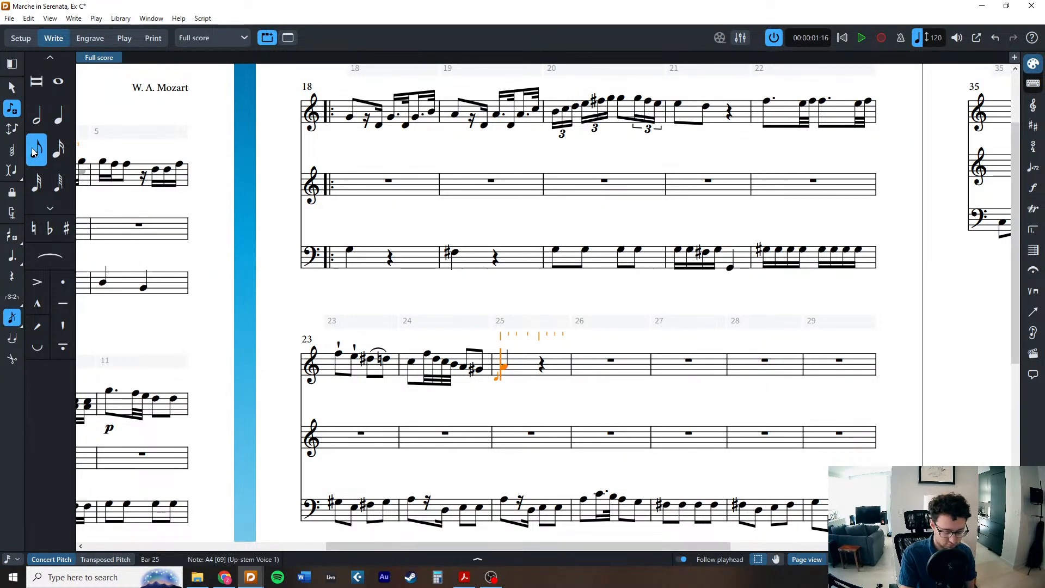
{"action": "key", "text": "equal"}
{"action": "key", "text": "g"}
{"action": "key", "text": "Escape"}
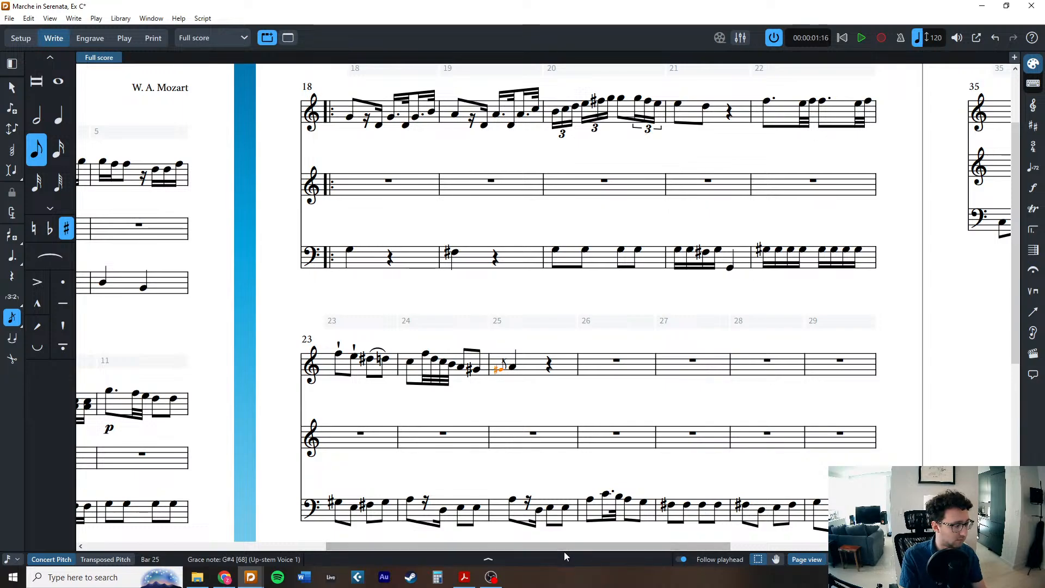
{"action": "left_click", "coordinate": [488, 559]}
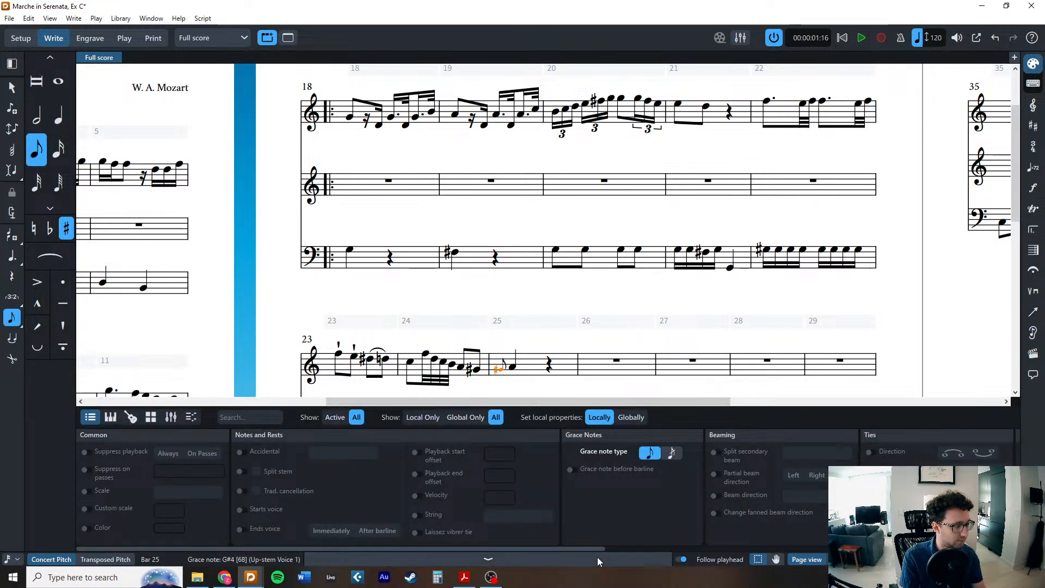
{"action": "key", "text": "ctrl+8"}
{"action": "left_click", "coordinate": [577, 413]}
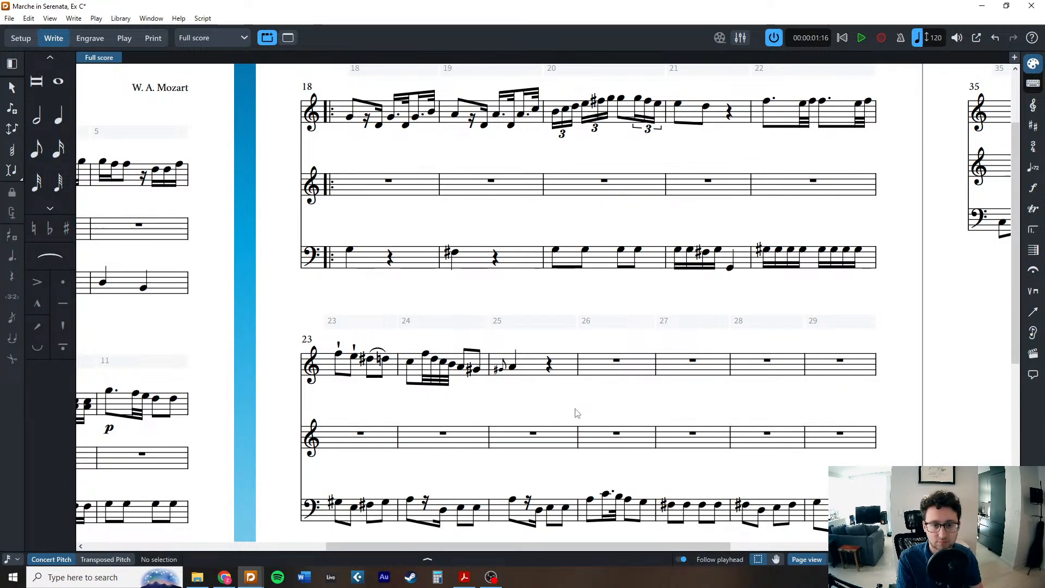
Fill beat 1 of bar 26 with an eighth-note E5, a dotted sixteenth D5 and a thirty-second E5.
{"action": "double_click", "coordinate": [598, 391]}
{"action": "left_click", "coordinate": [41, 155]}
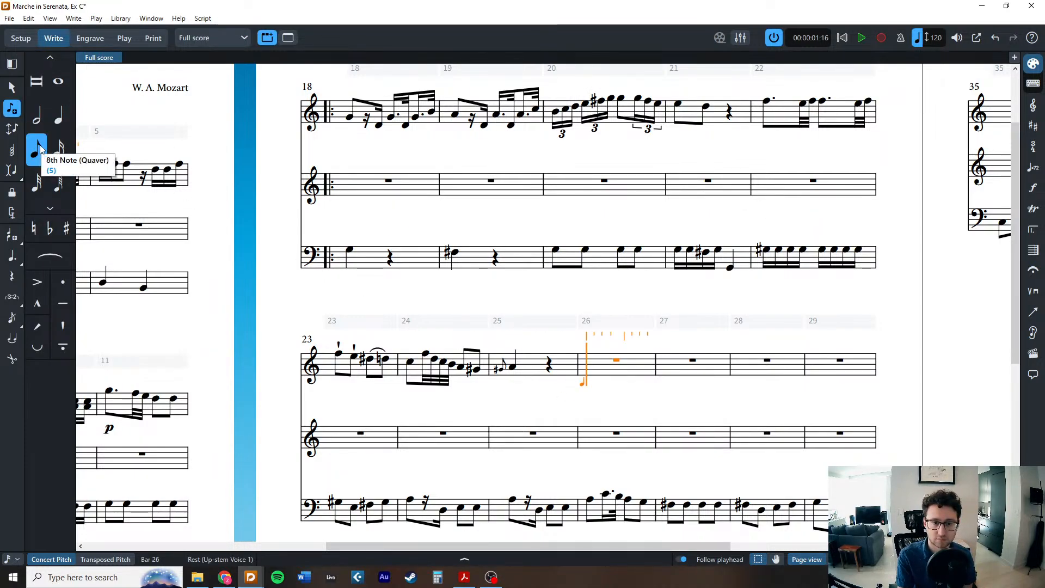
{"action": "key", "text": "."}
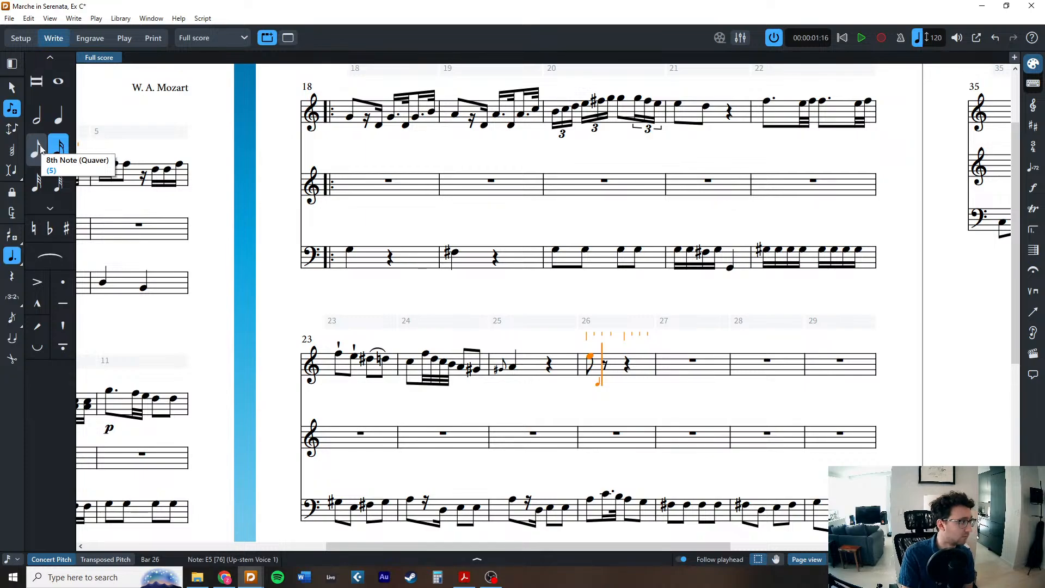
{"action": "key", "text": "e"}
{"action": "key", "text": "d"}
{"action": "key", "text": "3"}
{"action": "key", "text": "e"}
Complete bar 26 on beat 2 with an eighth-note E5, a dotted sixteenth D5 and a thirty-second E5.
{"action": "key", "text": "4"}
{"action": "key", "text": "5"}
{"action": "key", "text": "e"}
{"action": "key", "text": "4"}
{"action": "key", "text": "."}
{"action": "key", "text": "d"}
{"action": "key", "text": "3"}
{"action": "key", "text": "e"}
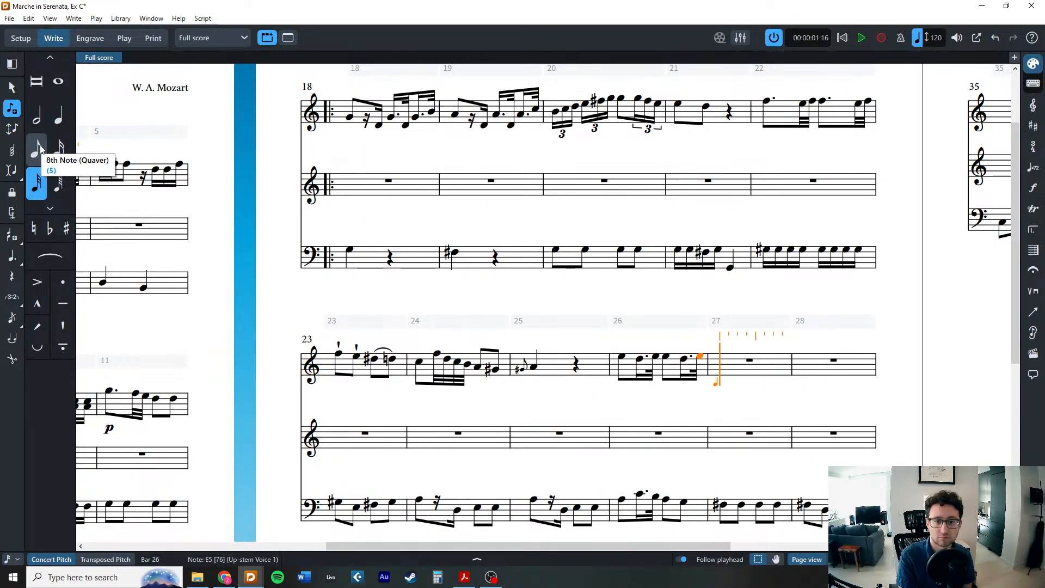
Fill bar 27 with eighth notes E5, D5, D-flat 5 and C5.
{"action": "left_click", "coordinate": [41, 150]}
{"action": "key", "text": "e"}
{"action": "key", "text": "d"}
{"action": "key", "text": "minus"}
{"action": "key", "text": "b"}
{"action": "key", "text": "c"}
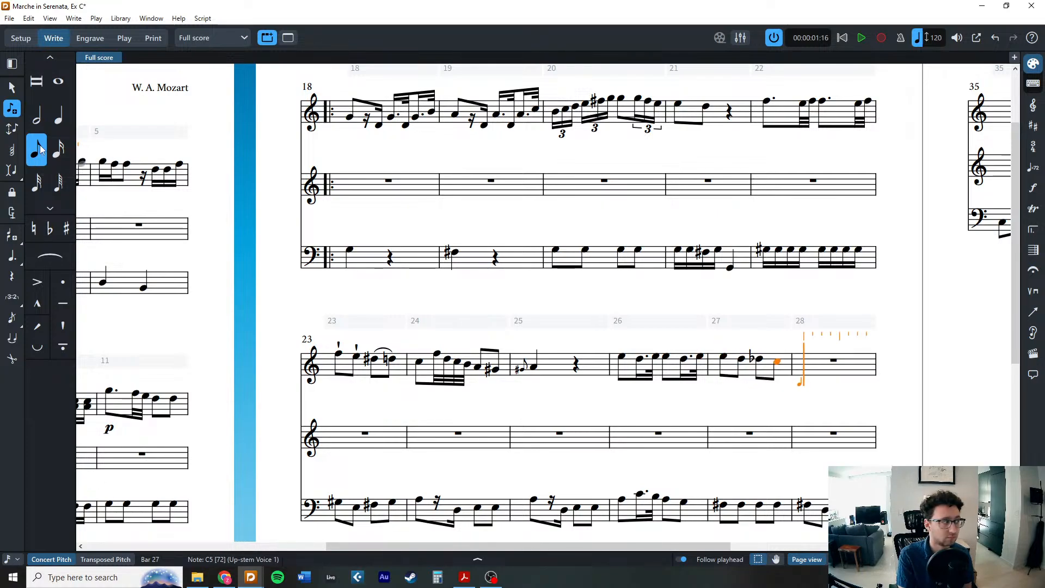
Fill beat 1 of bar 28 with a sixteenth B4, an eighth D5 and a sixteenth F5.
{"action": "key", "text": "4"}
{"action": "key", "text": "b"}
{"action": "key", "text": "d"}
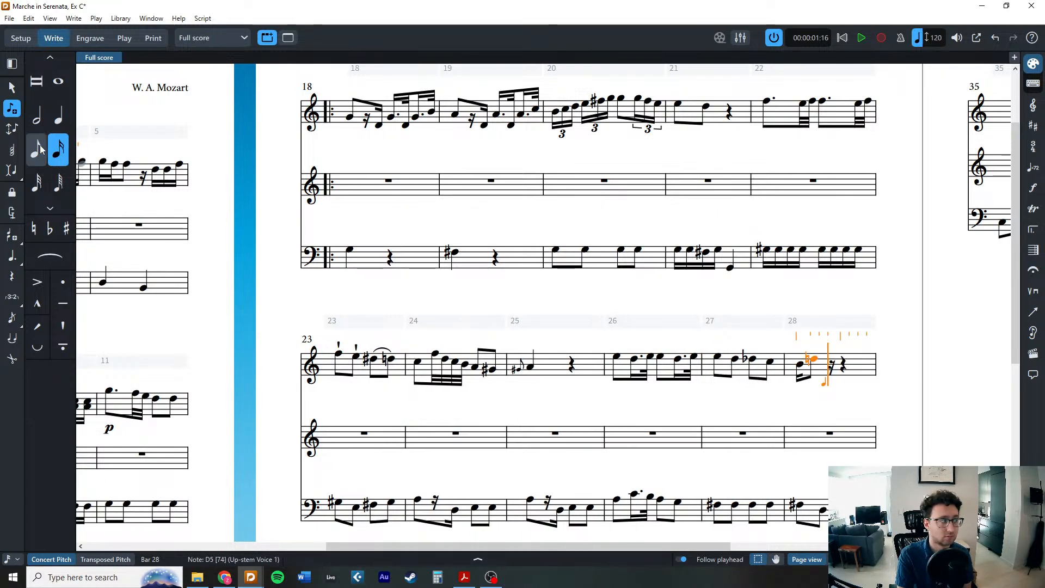
{"action": "left_click", "coordinate": [41, 150]}
{"action": "key", "text": "f"}
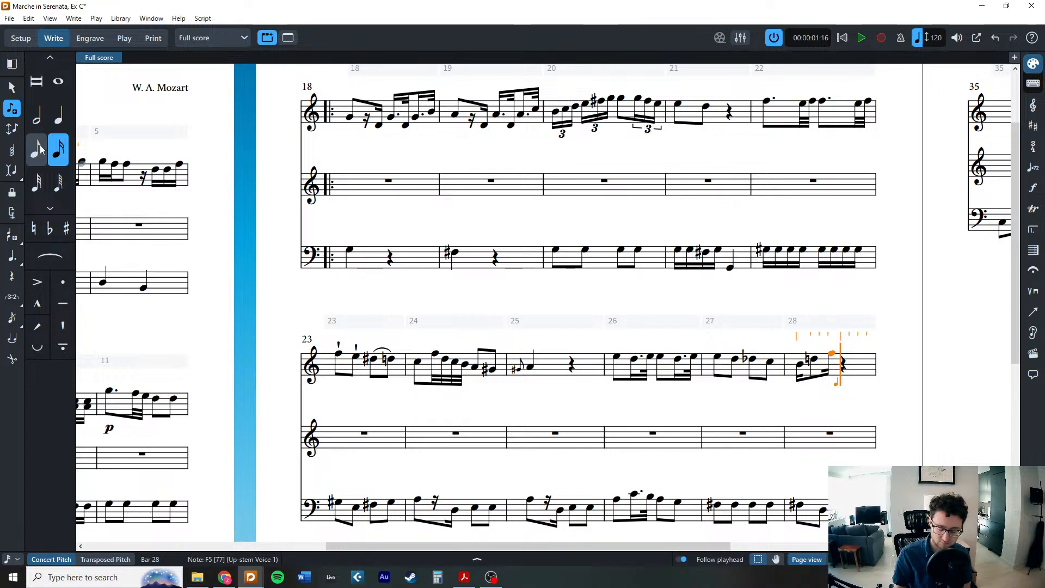
Complete bar 28 on beat 2 with sixteenth notes E5, G5, C6 and E5.
{"action": "key", "text": "g"}
{"action": "key", "text": "a"}
{"action": "key", "text": "c"}
{"action": "left_click", "coordinate": [40, 145]}
{"action": "key", "text": "e"}
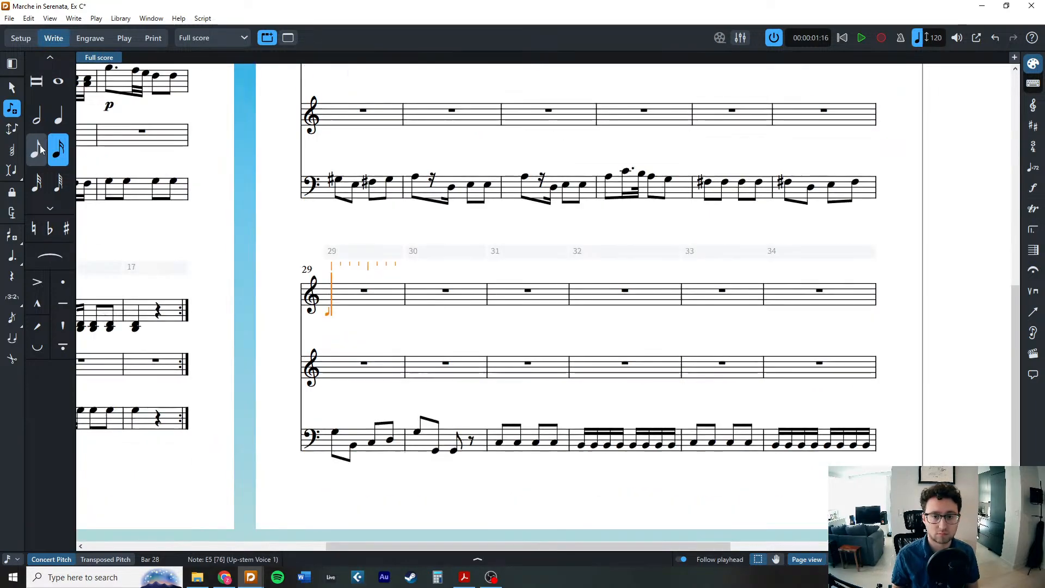
Fill bar 29 with eighth notes E5 and D5 and a quarter-note chord of D4, B4 and G5.
{"action": "key", "text": "e"}
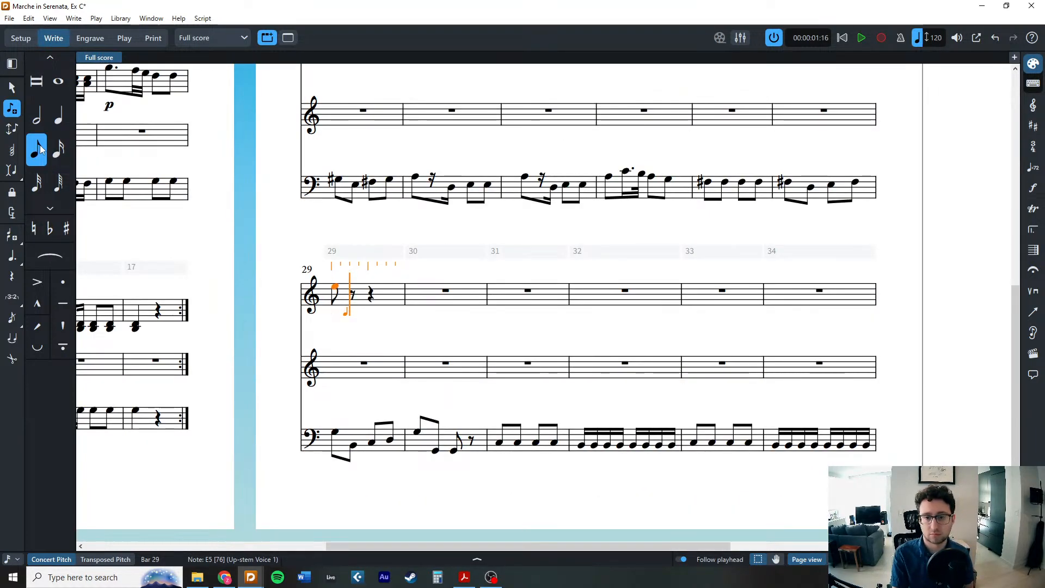
{"action": "key", "text": "d"}
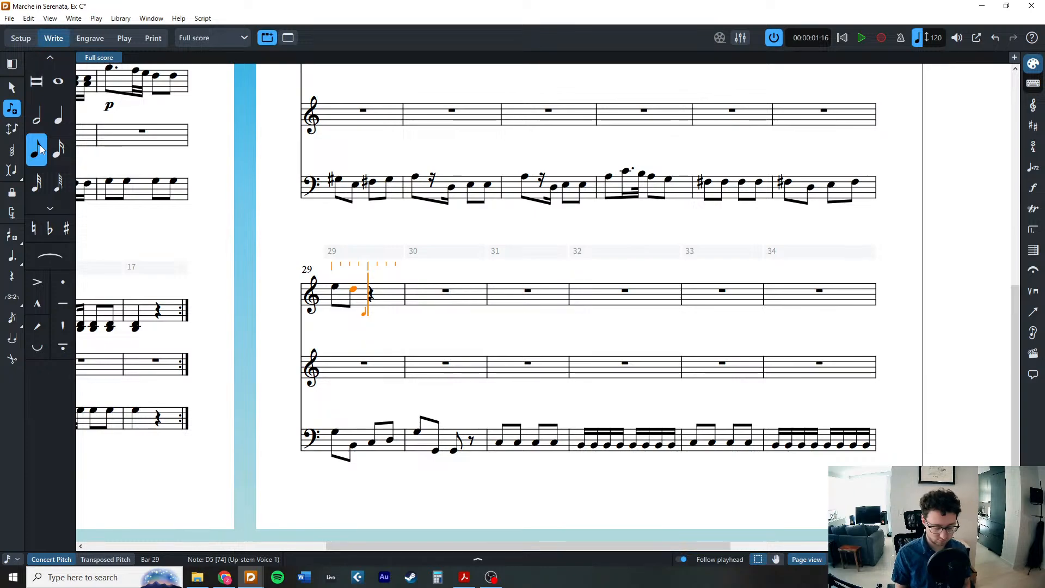
{"action": "key", "text": "6"}
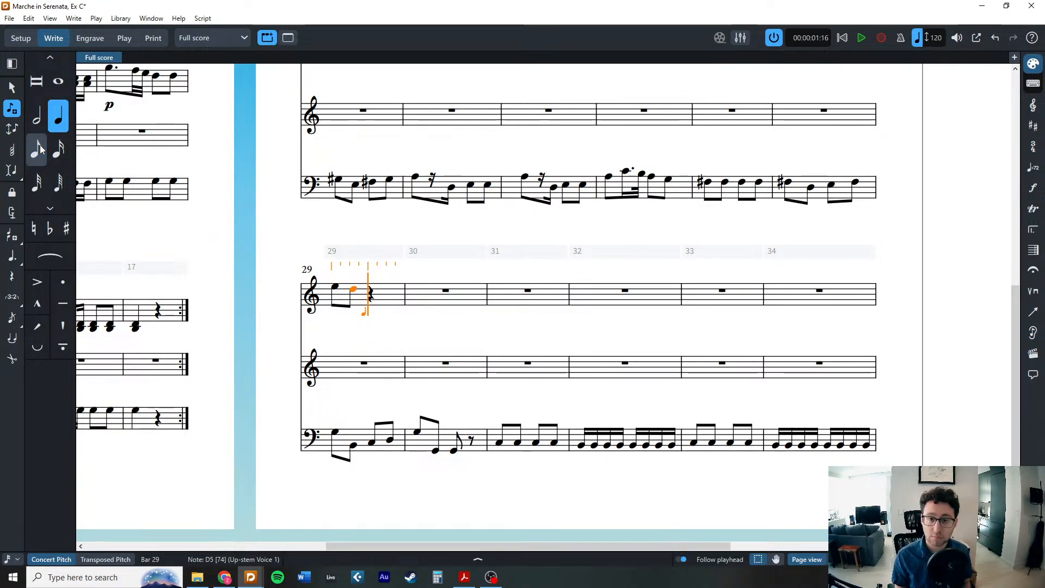
{"action": "key", "text": "d"}
{"action": "key", "text": "b"}
{"action": "key", "text": "g"}
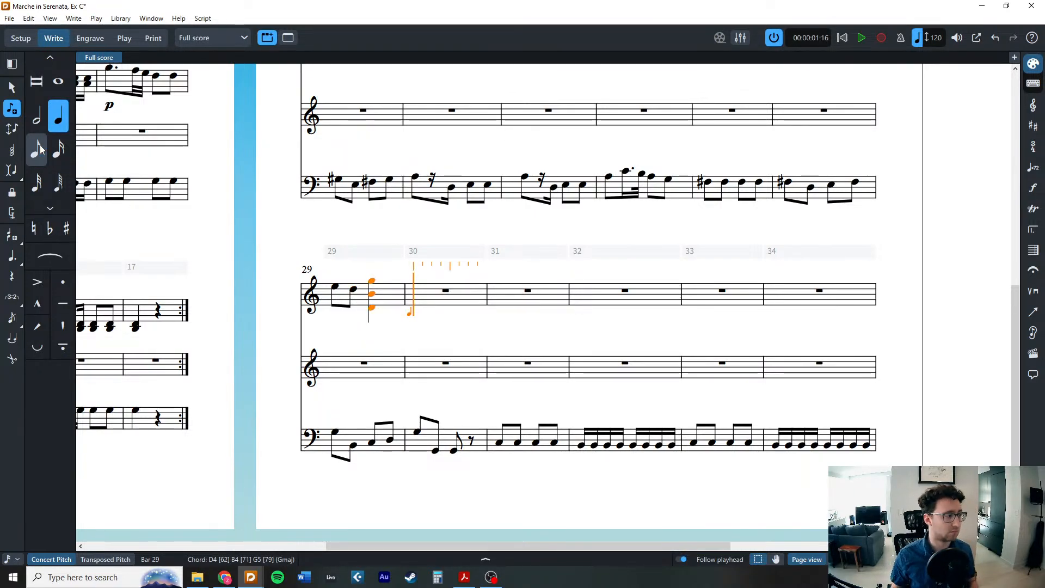
{"action": "key", "text": "Escape"}
Add staccatissimos to the first two eighth notes of bar 27, E5 and D5.
{"action": "scroll", "coordinate": [445, 224], "scroll_direction": "up", "scroll_amount": 3}
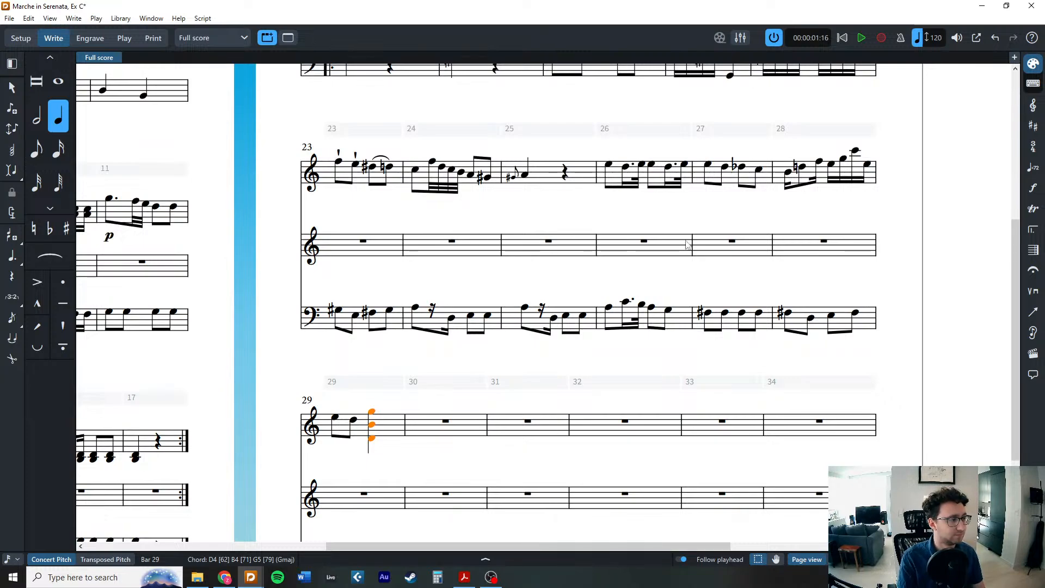
{"action": "key", "text": "Escape"}
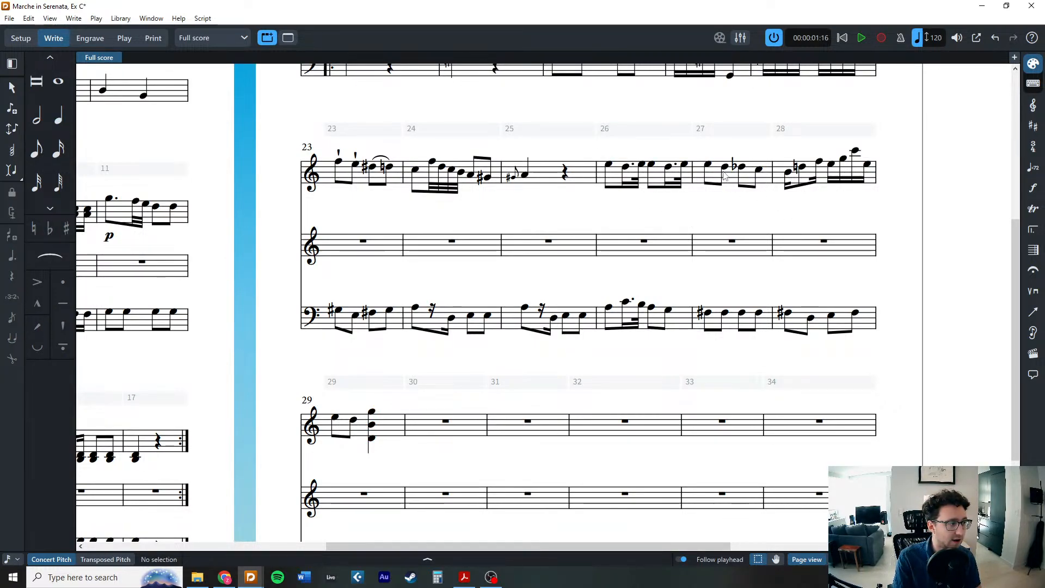
{"action": "left_click", "coordinate": [707, 164]}
{"action": "left_click", "coordinate": [724, 167], "text": "shift"}
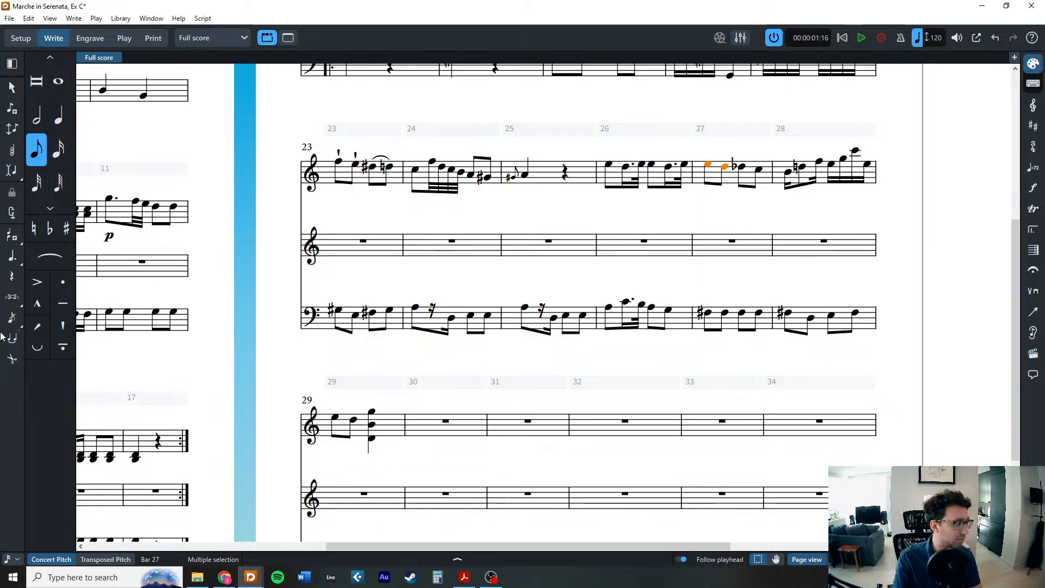
{"action": "left_click", "coordinate": [69, 329]}
Slur the last two eighth notes of bar 27, and respell the D-flat 5 as C-sharp 5.
{"action": "left_click", "coordinate": [740, 166]}
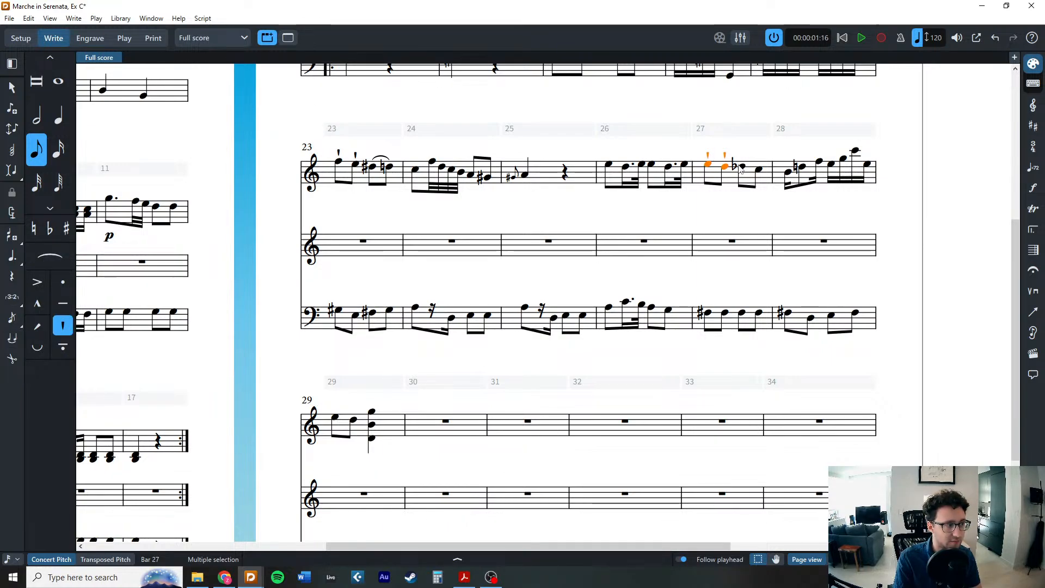
{"action": "key", "text": "s"}
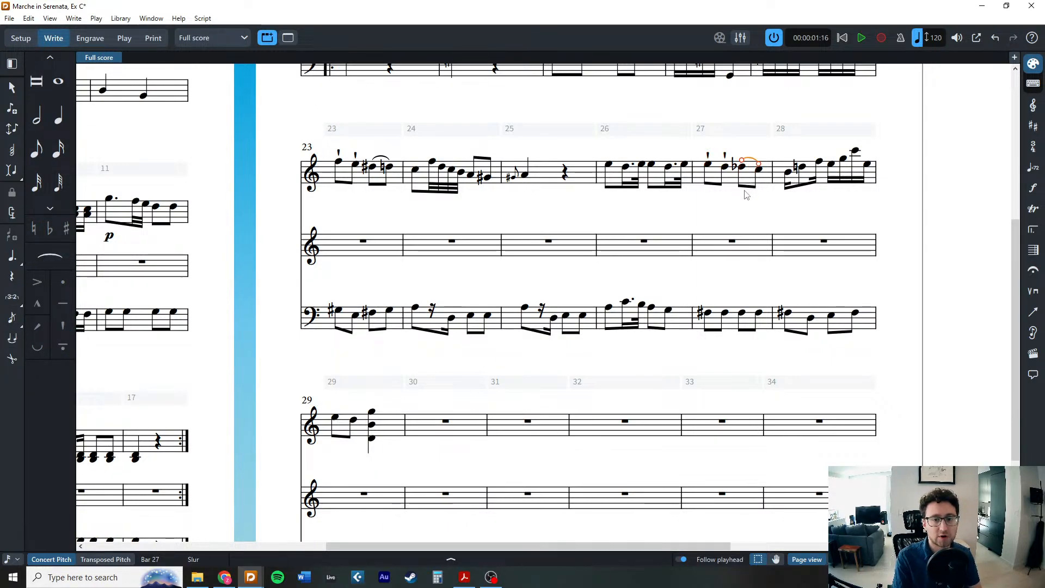
{"action": "left_click", "coordinate": [738, 164]}
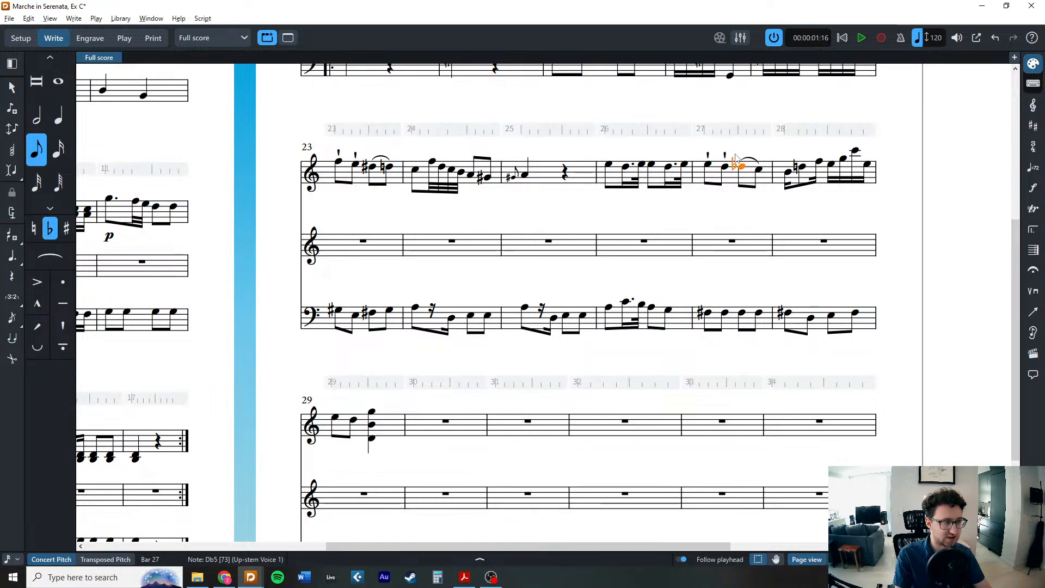
{"action": "key", "text": "alt+minus"}
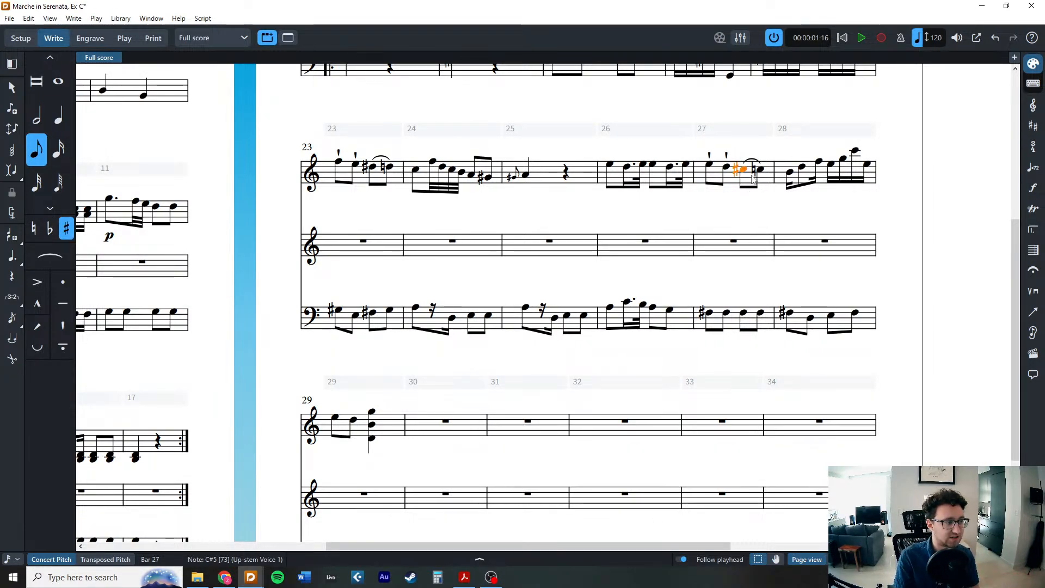
{"action": "key", "text": "Escape"}
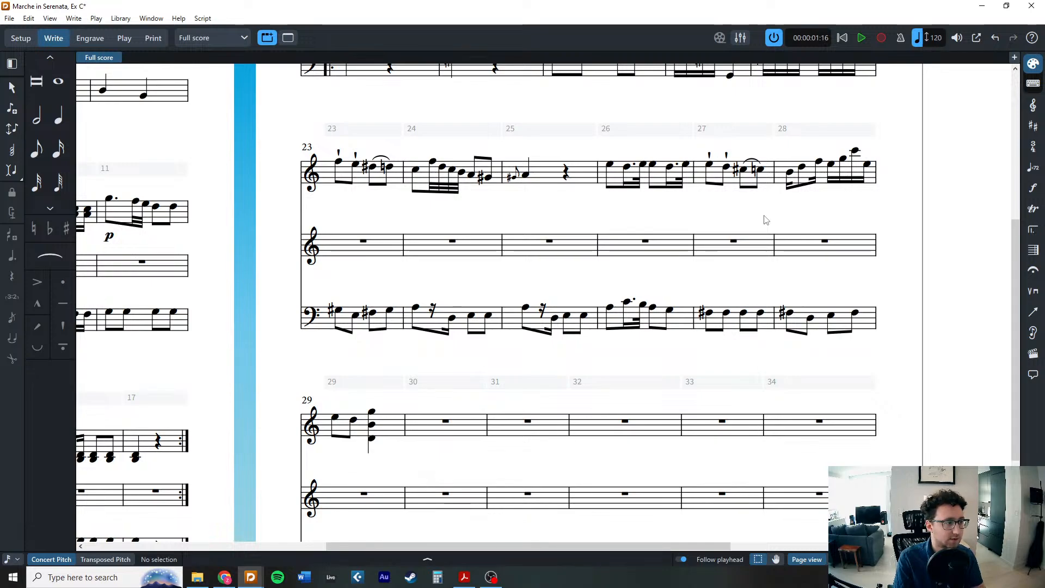
{"action": "scroll", "coordinate": [446, 341], "scroll_direction": "down", "scroll_amount": 3}
{"action": "left_click", "coordinate": [446, 279]}
{"action": "key", "text": "shift+n"}
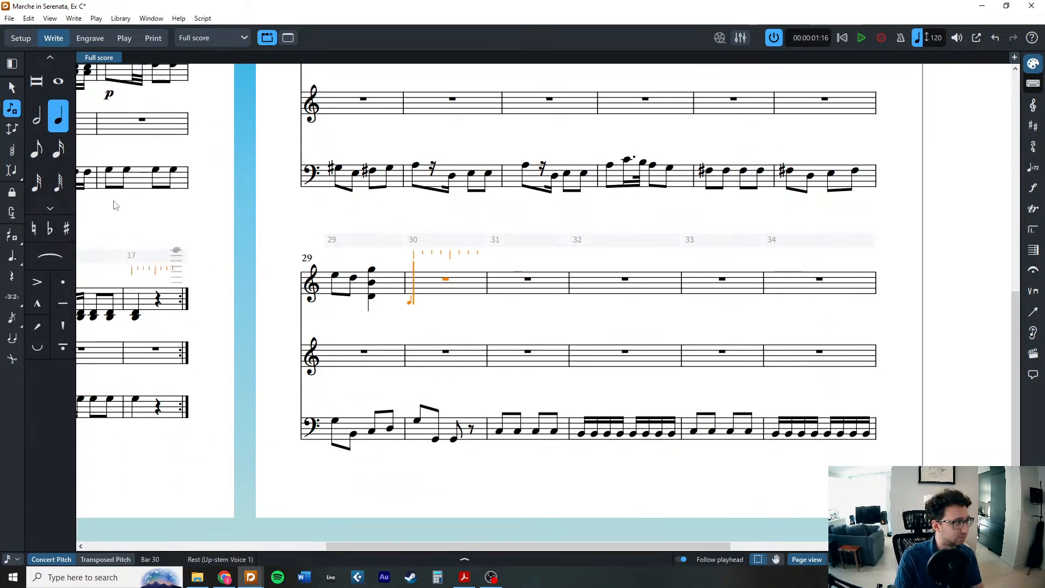
{"action": "left_click", "coordinate": [35, 154]}
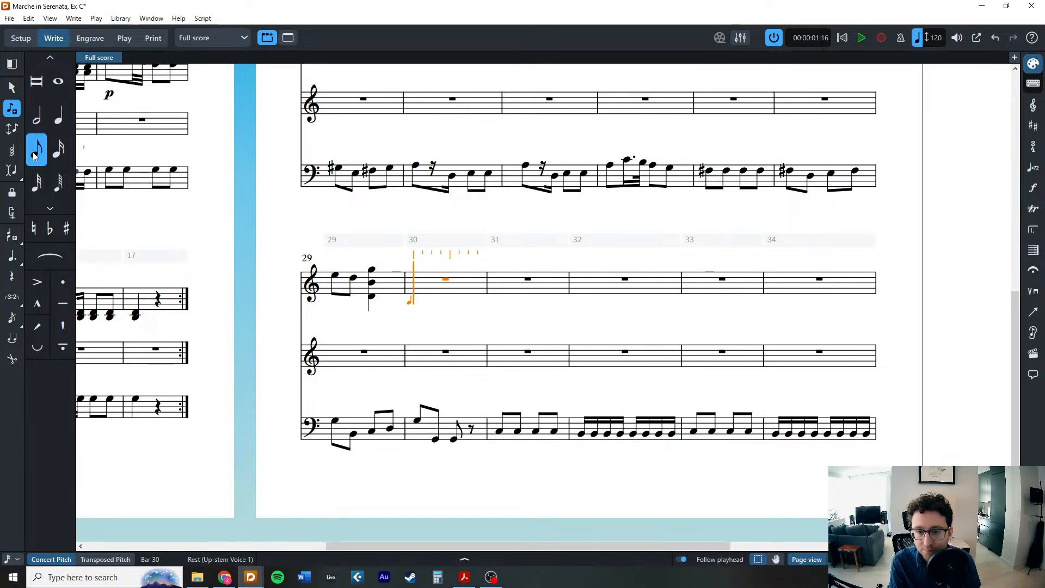
{"action": "key", "text": "Escape"}
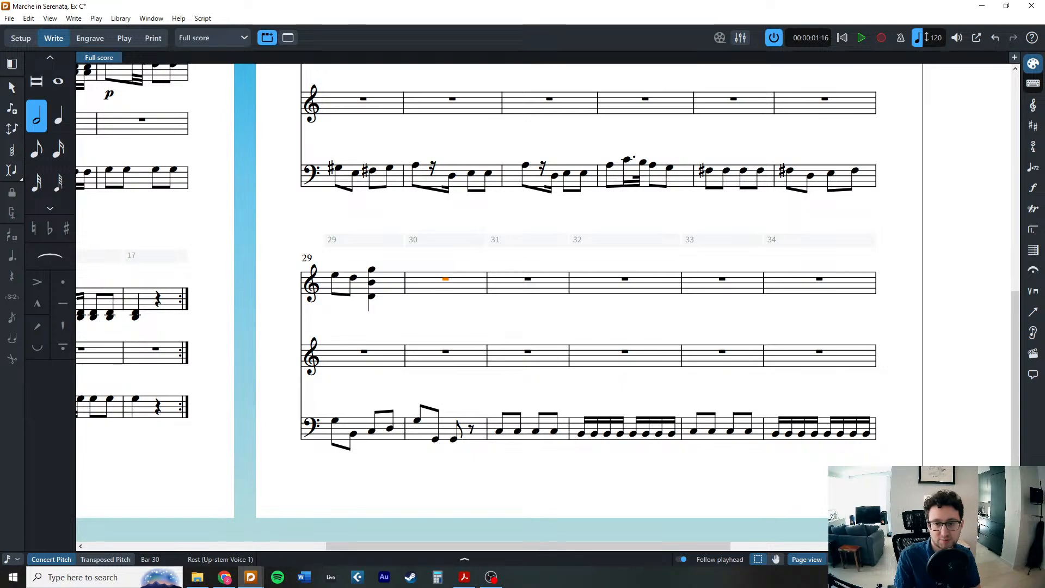
Switch to the manuscript PDF, examine the bars following bar 29 up close, and return to the full score.
{"action": "key", "text": "alt+Tab"}
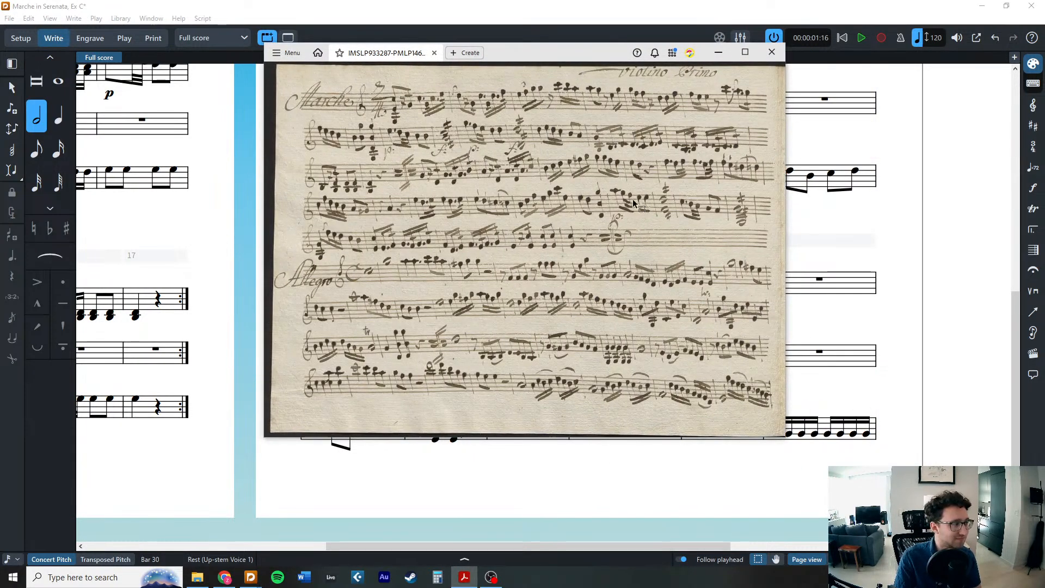
{"action": "scroll", "coordinate": [631, 198], "scroll_direction": "up", "scroll_amount": 5}
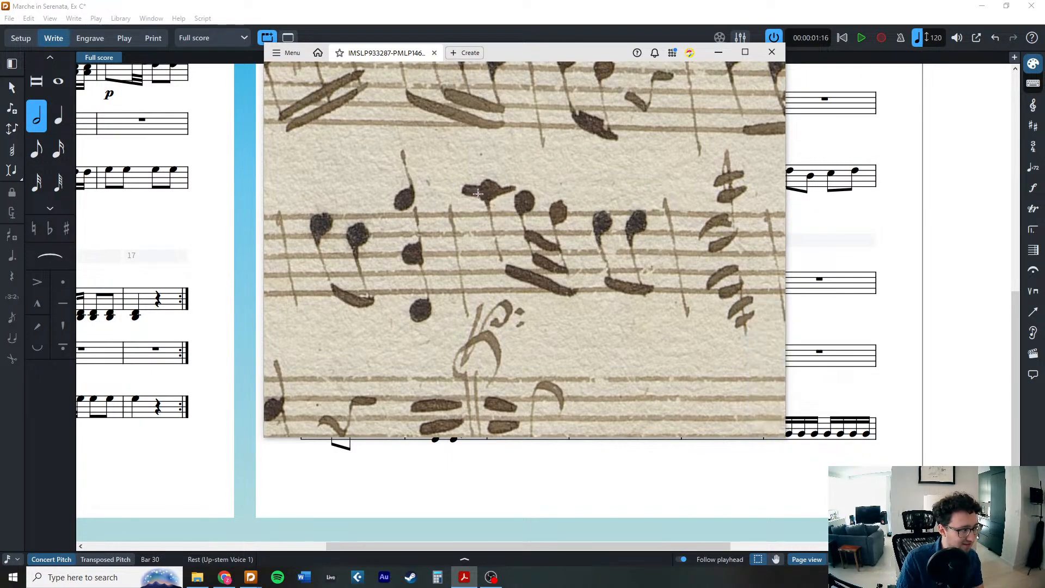
{"action": "left_click_drag", "start_coordinate": [505, 63], "coordinate": [752, 85]}
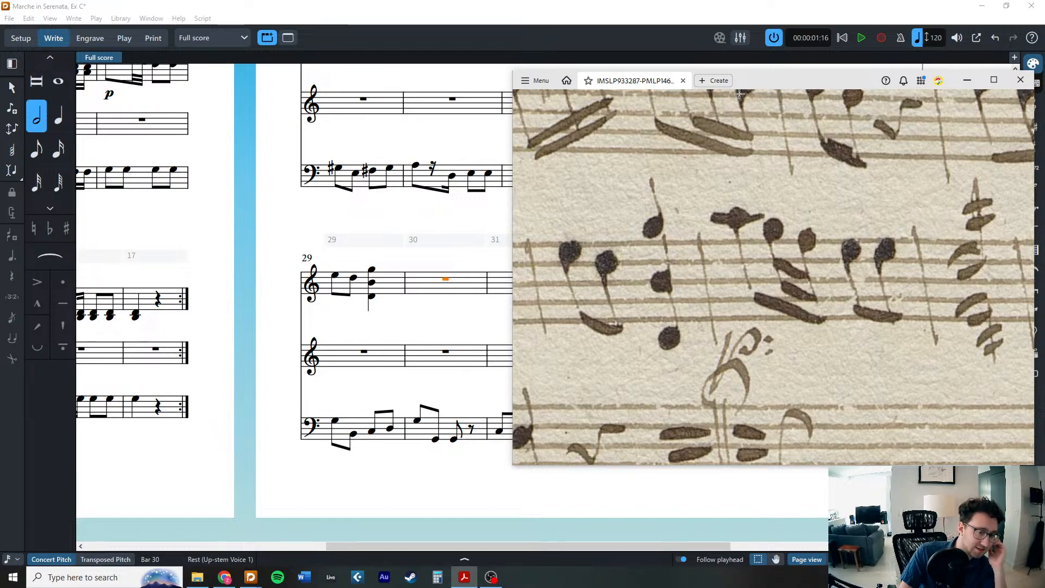
{"action": "left_click_drag", "start_coordinate": [794, 81], "coordinate": [719, 63]}
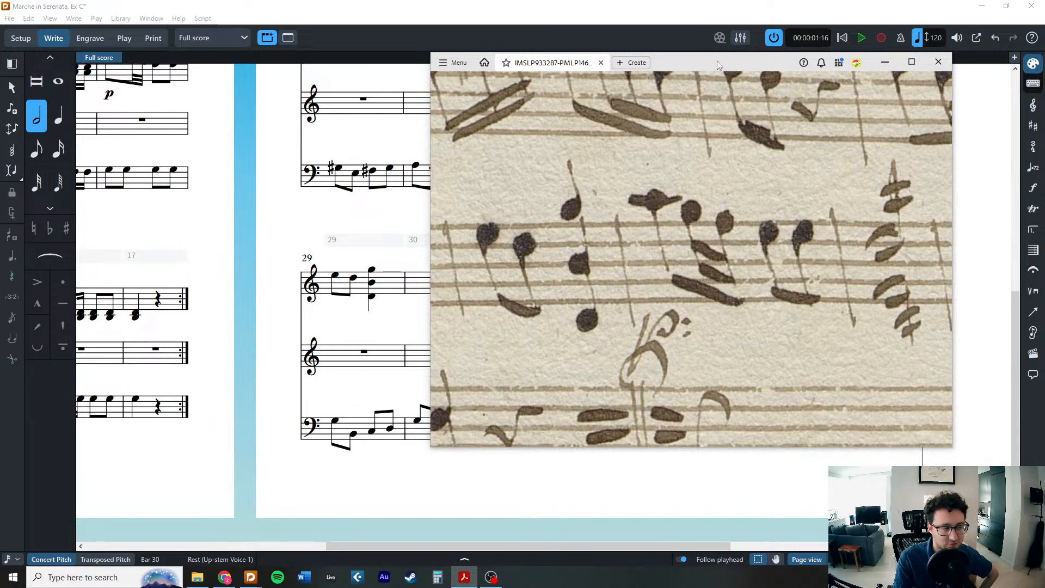
{"action": "key", "text": "alt+Tab"}
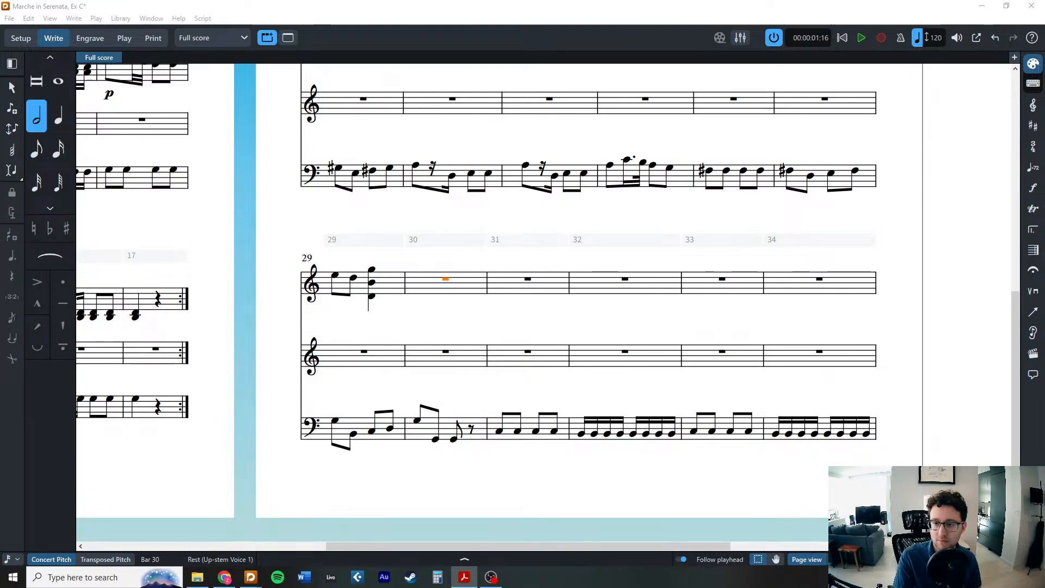
Fill bar 30 of the top staff with a dotted eighth A5, thirty-second notes G5 and F5, and two eighth notes E5.
{"action": "left_click", "coordinate": [359, 263]}
{"action": "left_click", "coordinate": [445, 279]}
{"action": "key", "text": "shift+n"}
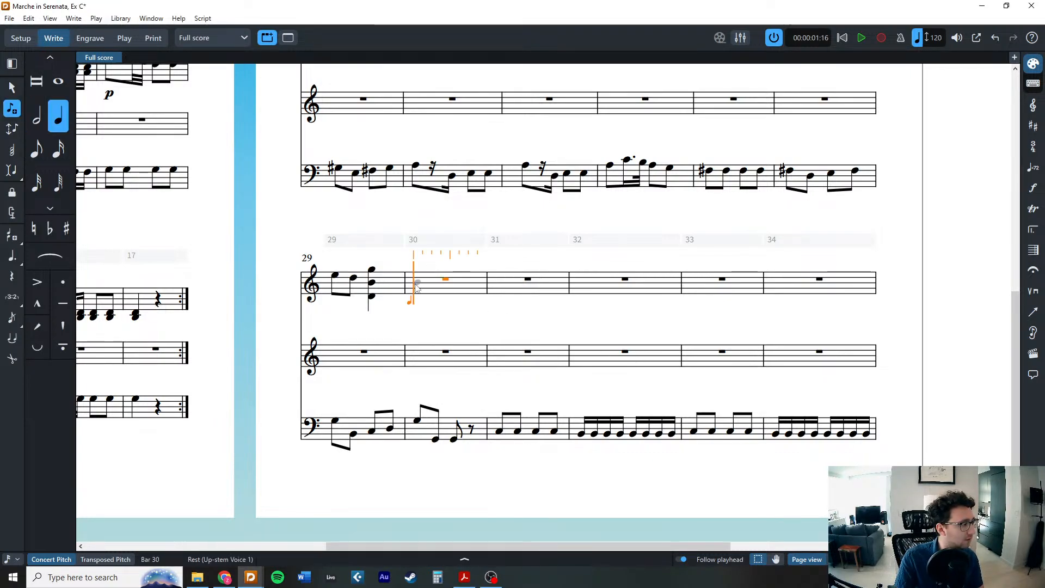
{"action": "left_click", "coordinate": [37, 149]}
{"action": "key", "text": "period"}
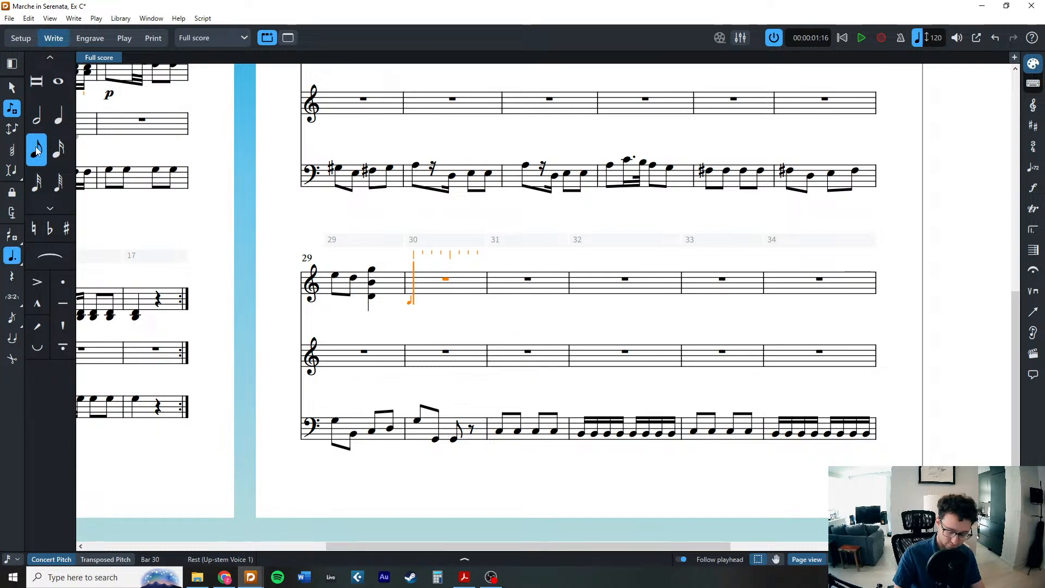
{"action": "key", "text": "a"}
{"action": "key", "text": "4"}
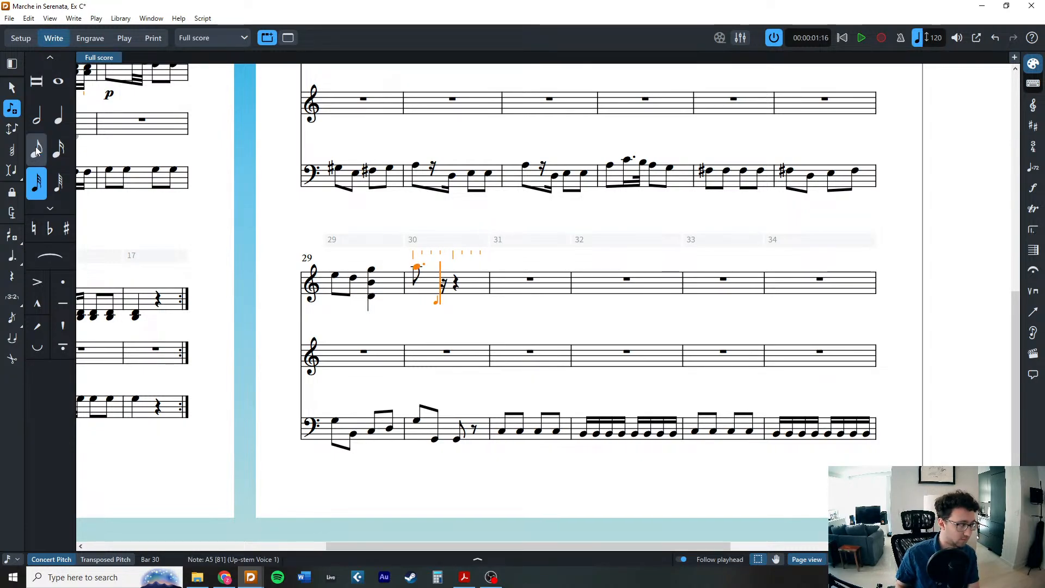
{"action": "key", "text": "f"}
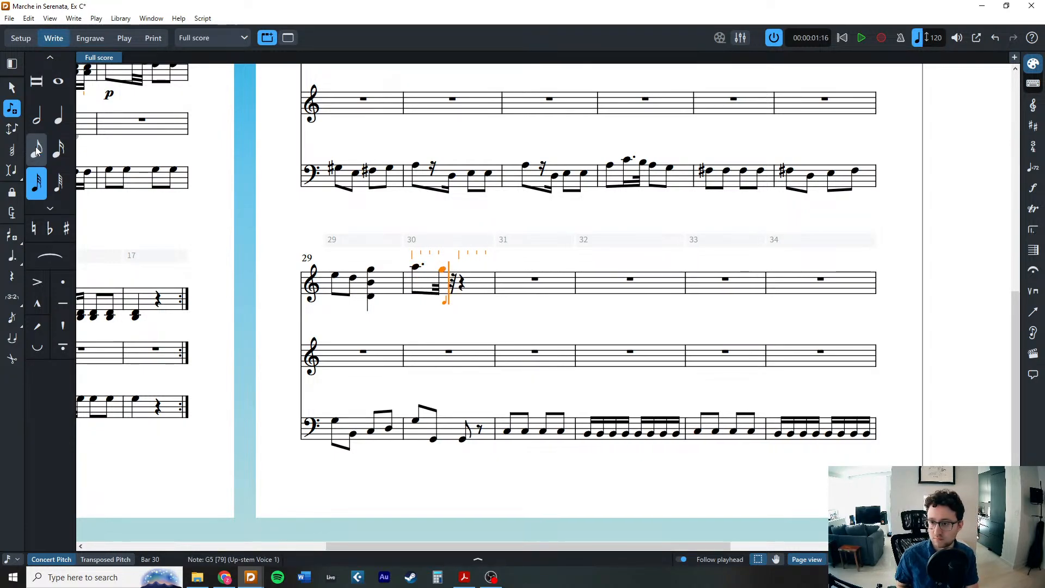
{"action": "left_click", "coordinate": [37, 151]}
{"action": "key", "text": "e"}
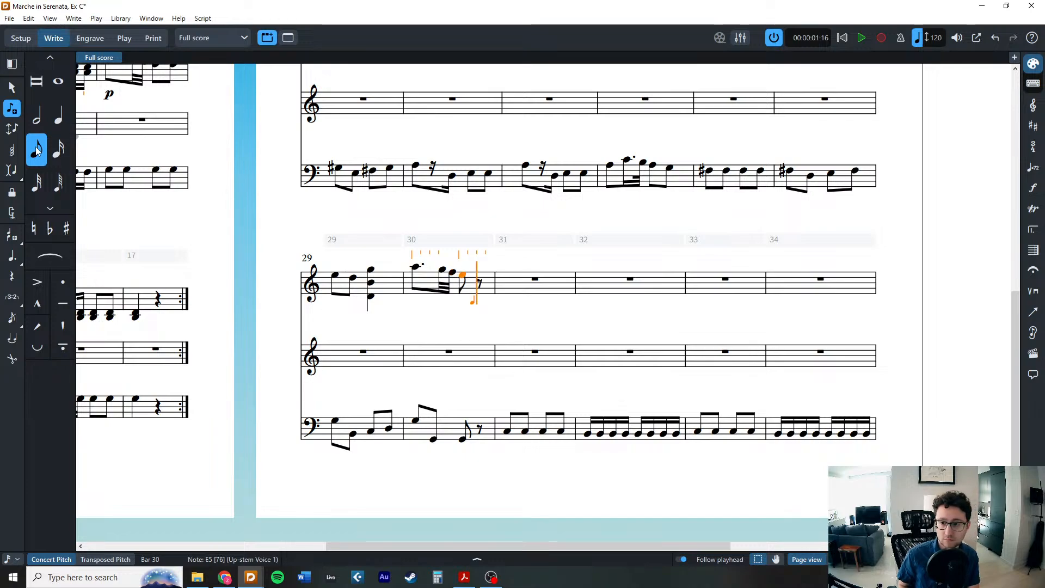
{"action": "key", "text": "e"}
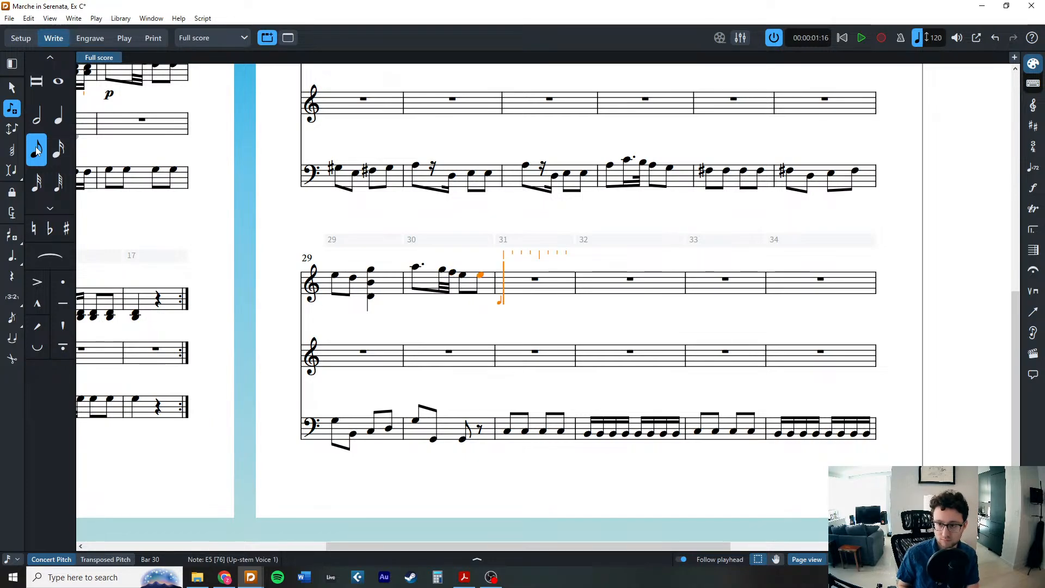
Fill bar 31 of the top staff with a half-note chord of F4 and D5.
{"action": "key", "text": "7"}
{"action": "key", "text": "f"}
{"action": "key", "text": "alt+6"}
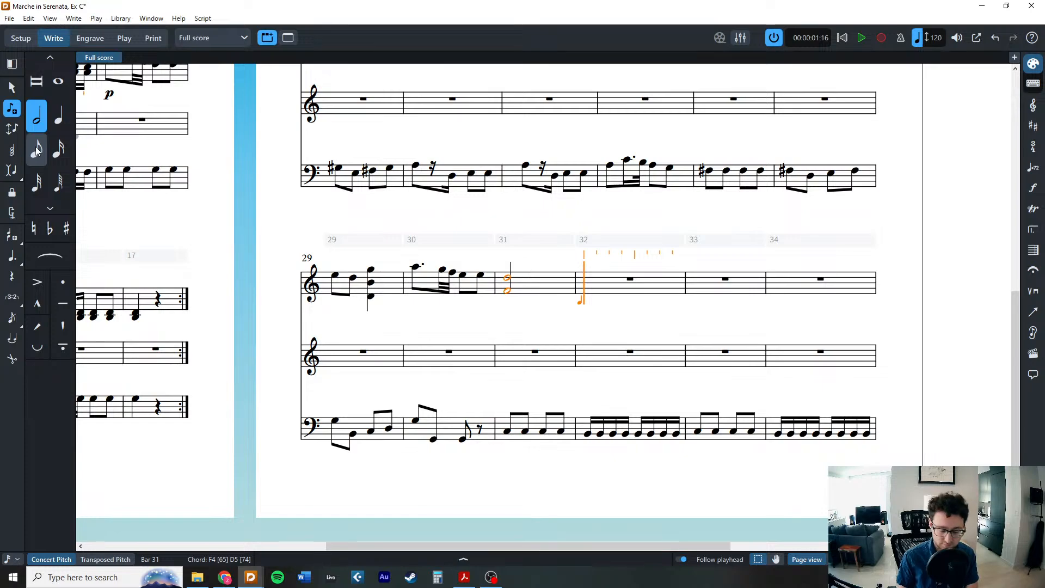
{"action": "key", "text": "Escape"}
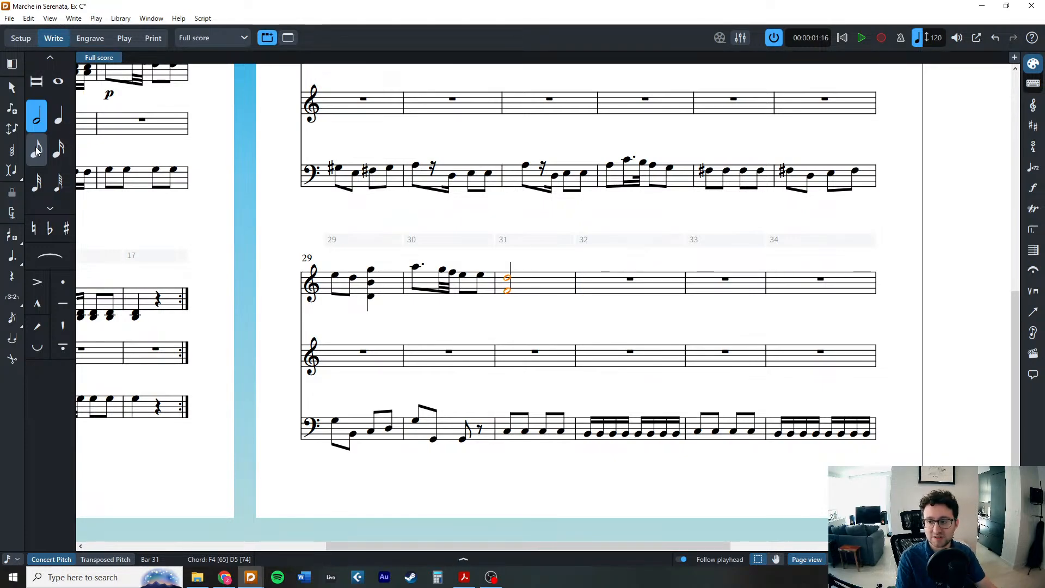
Copy the top-staff music of bar 30 into bar 32 and shift it down five staff steps to start on C5.
{"action": "left_click", "coordinate": [433, 282]}
{"action": "left_click", "coordinate": [632, 294]}
{"action": "key", "text": "ctrl+v"}
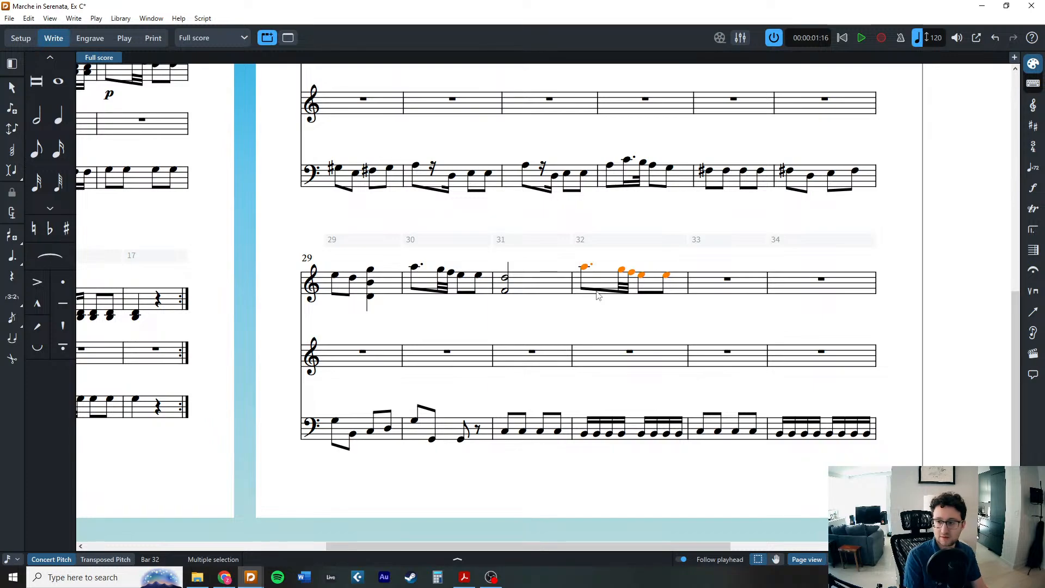
{"action": "key", "text": "alt+Down"}
{"action": "key", "text": "alt+Down"}
{"action": "key", "text": "alt+Down"}
{"action": "key", "text": "alt+Down"}
{"action": "key", "text": "alt+Down"}
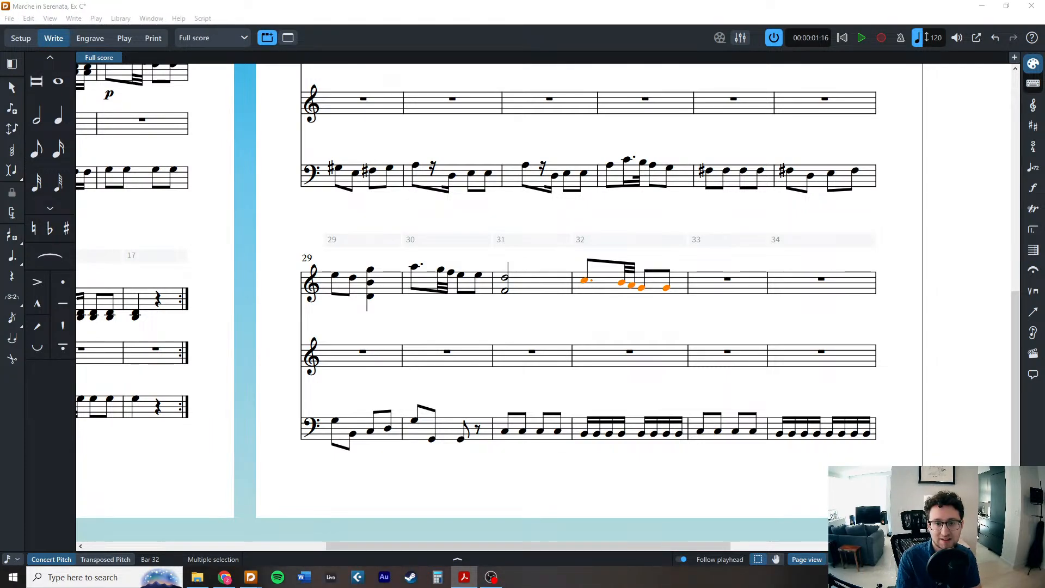
Check the manuscript PDF, and split the half-note chord in bar 31 into repeated sixteenth notes.
{"action": "key", "text": "alt+Tab"}
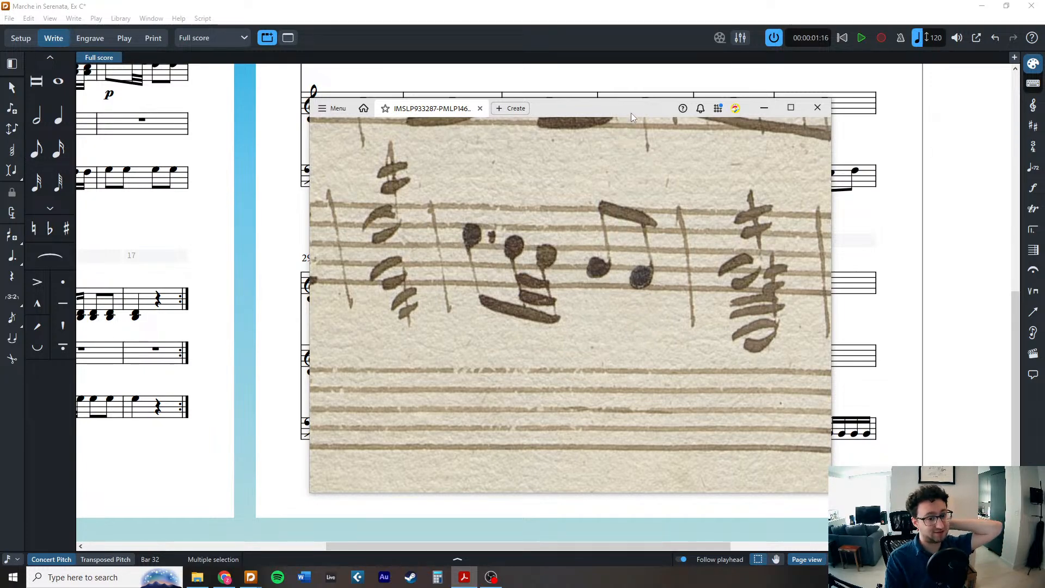
{"action": "left_click_drag", "start_coordinate": [631, 112], "coordinate": [1044, 112]}
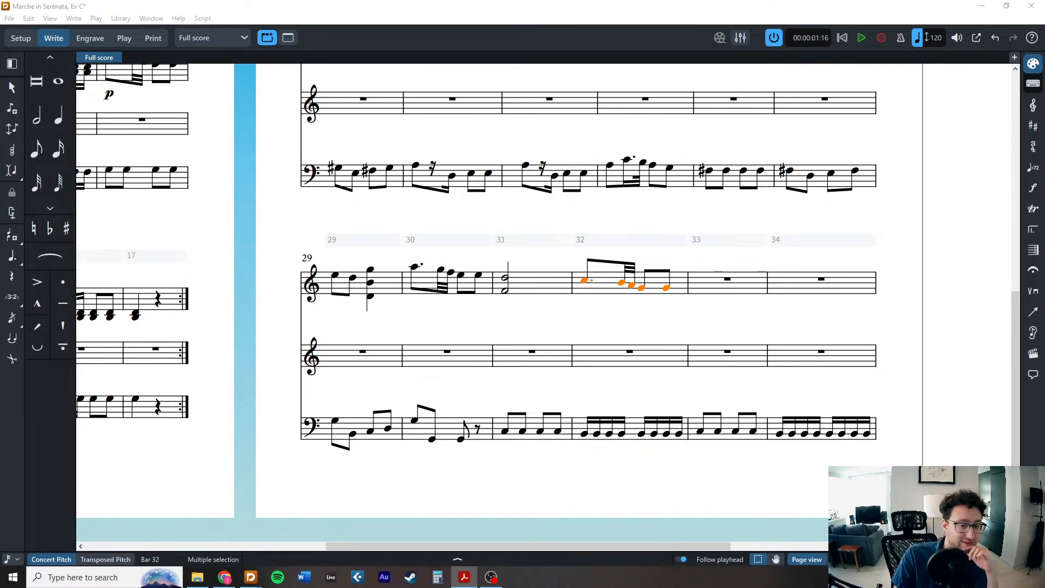
{"action": "left_click", "coordinate": [637, 310]}
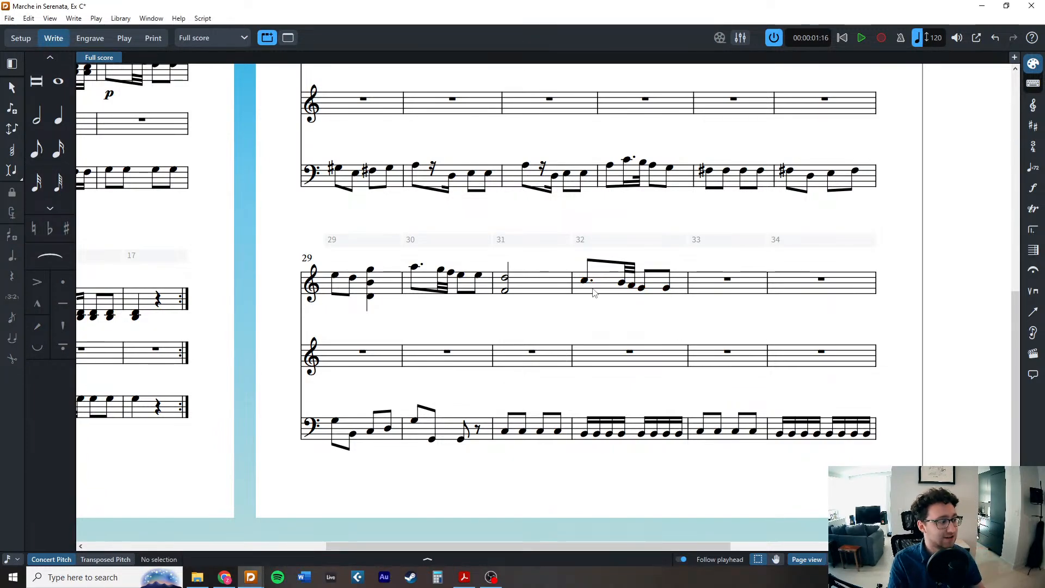
{"action": "left_click", "coordinate": [526, 294]}
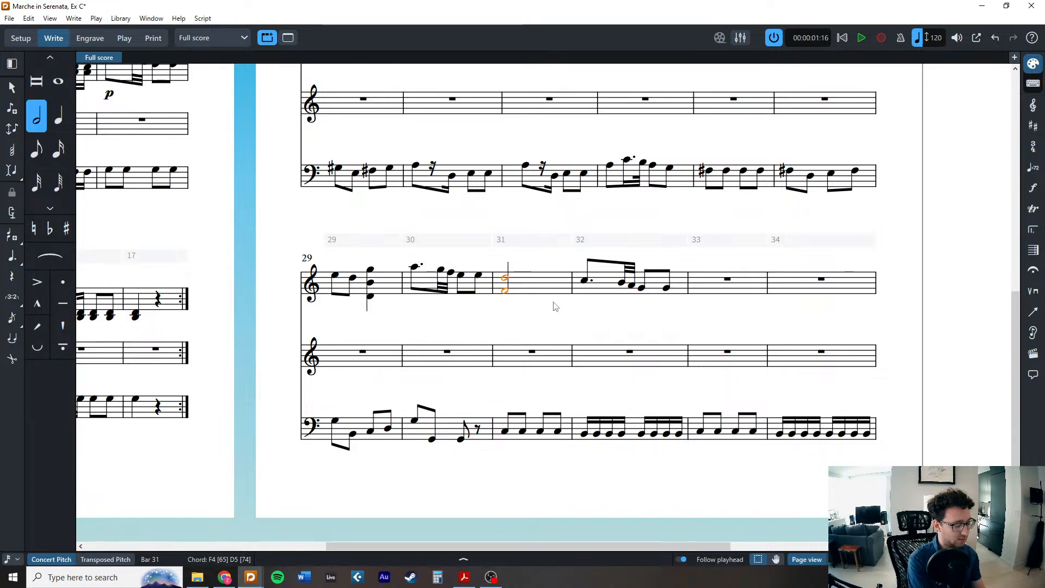
{"action": "key", "text": "4"}
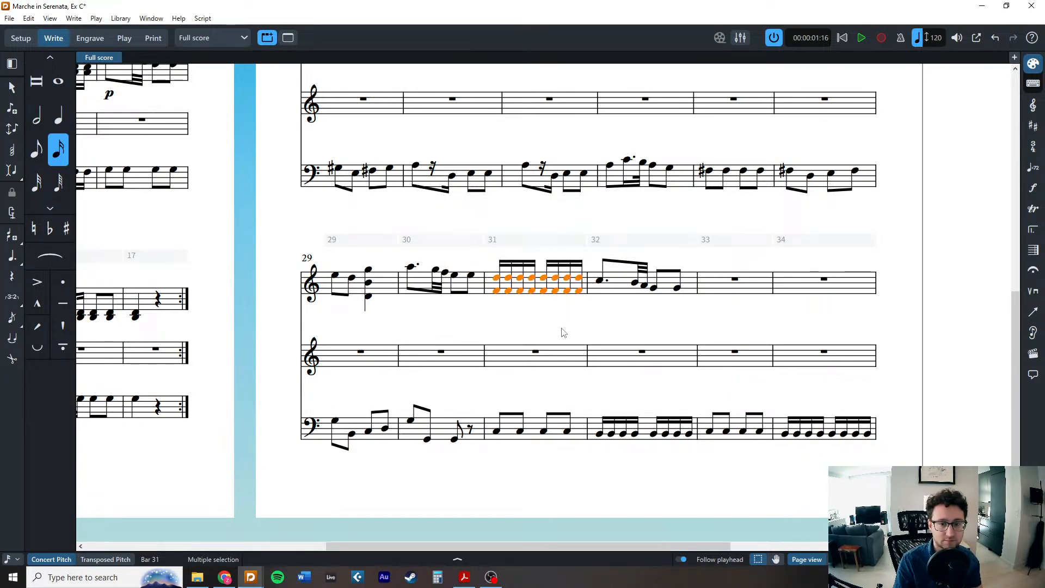
{"action": "key", "text": "Escape"}
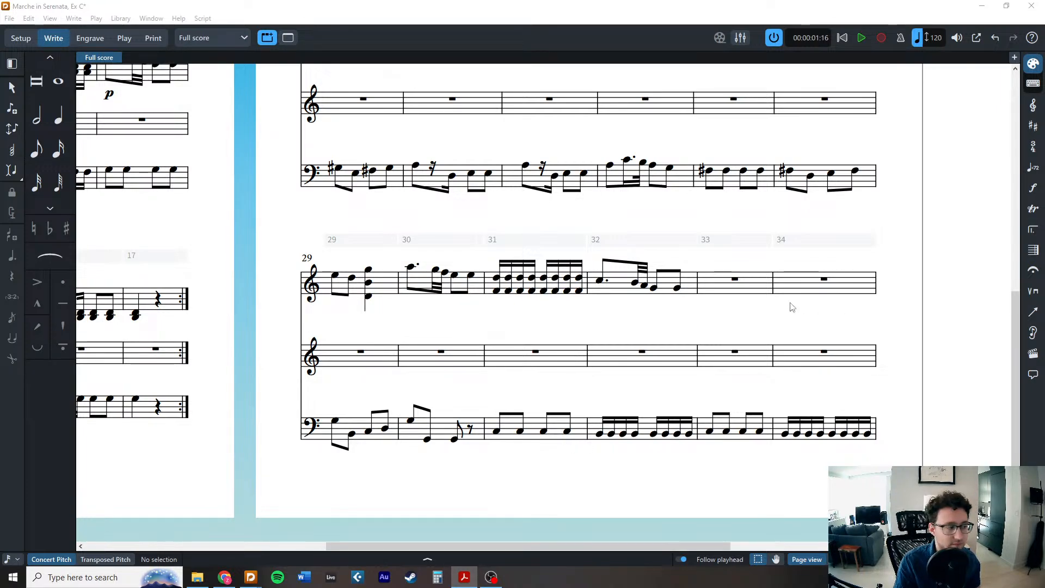
Fill bar 33 of the top staff with a half-note octave of G3 and G4, split into repeated sixteenth notes.
{"action": "left_click", "coordinate": [718, 307]}
{"action": "double_click", "coordinate": [734, 280]}
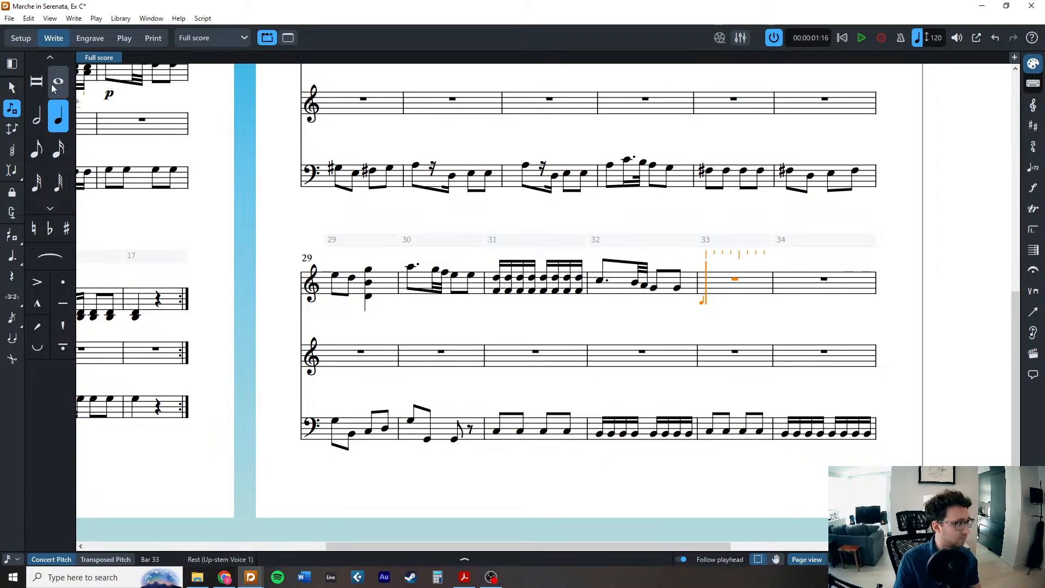
{"action": "left_click", "coordinate": [43, 119]}
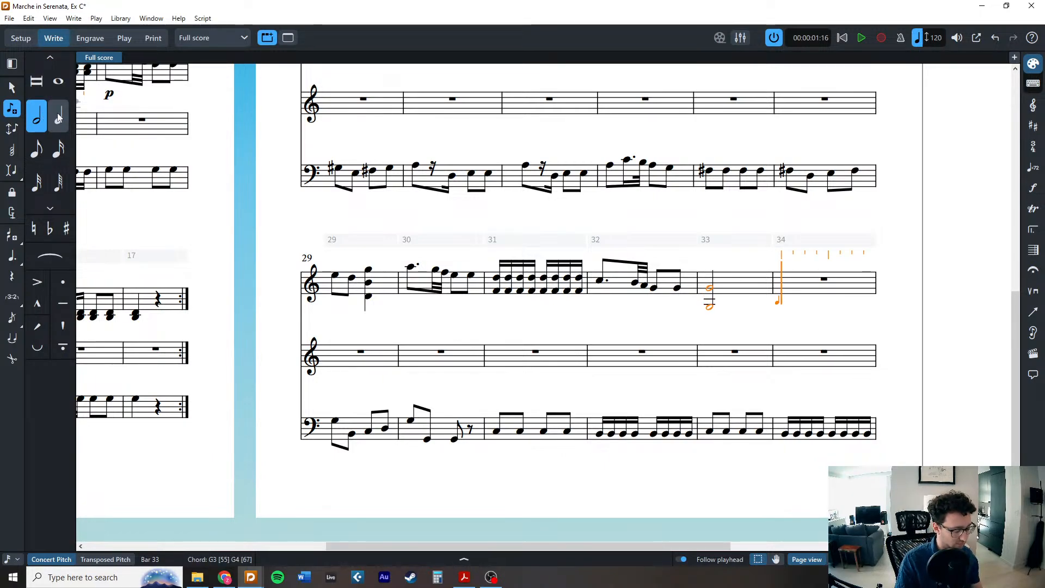
{"action": "key", "text": "Escape"}
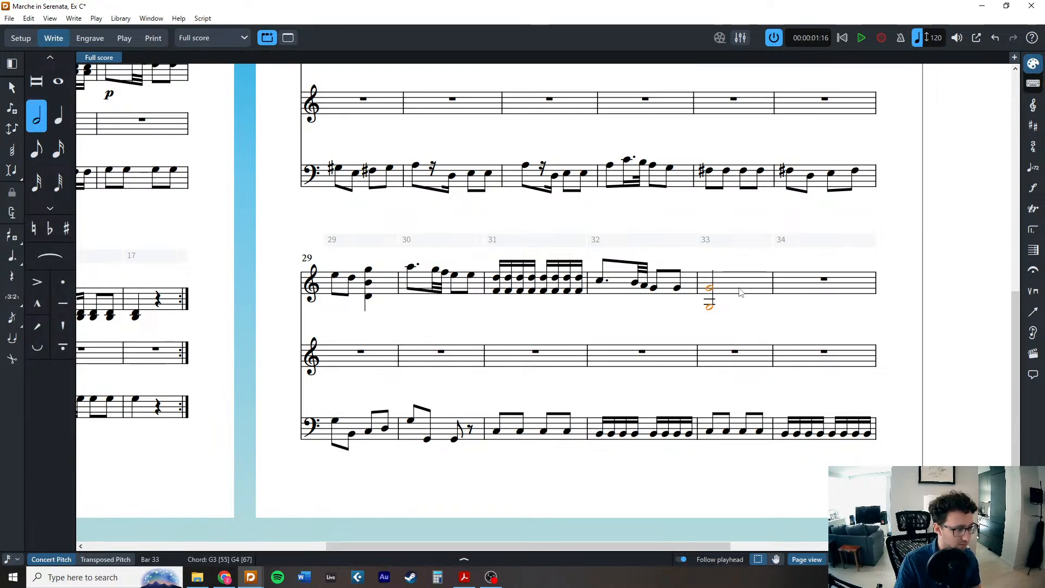
{"action": "key", "text": "3"}
{"action": "key", "text": "Escape"}
Locate the empty top-staff bars 34 to 39 on page 3 of the score.
{"action": "scroll", "coordinate": [681, 305], "scroll_direction": "right", "scroll_amount": 3}
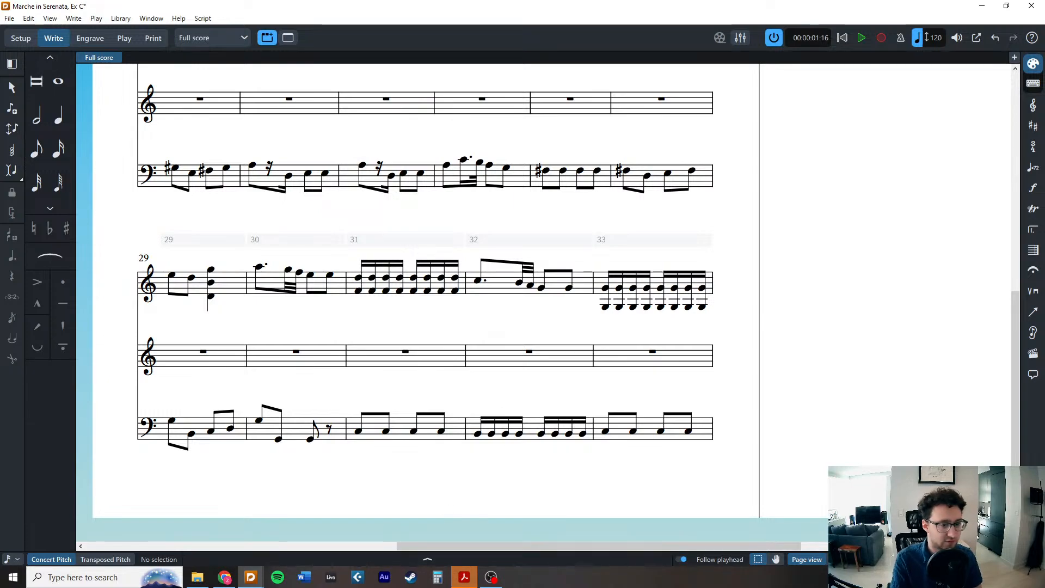
{"action": "left_click", "coordinate": [837, 296]}
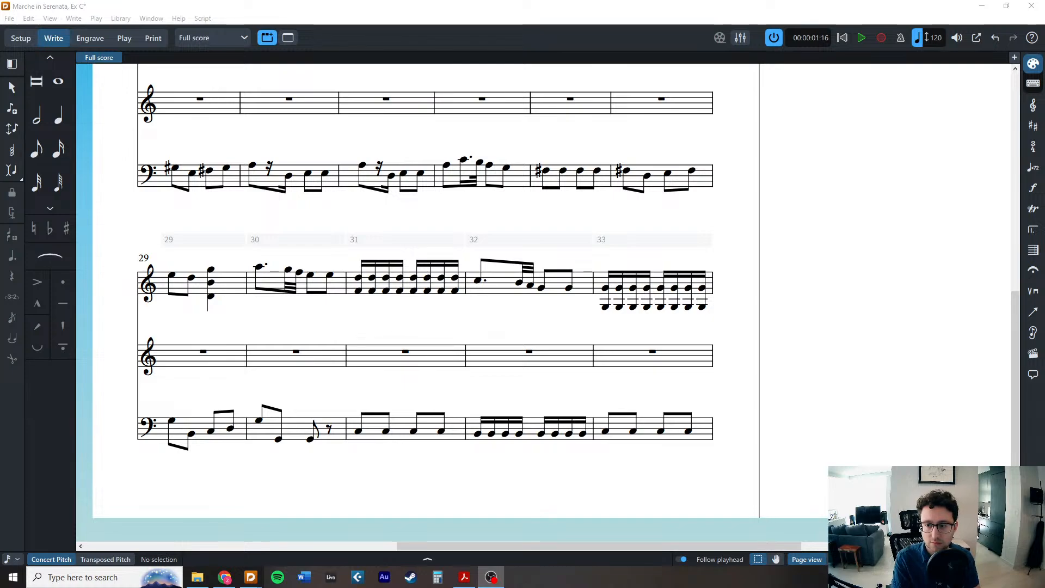
{"action": "scroll", "coordinate": [802, 311], "scroll_direction": "up", "scroll_amount": 10}
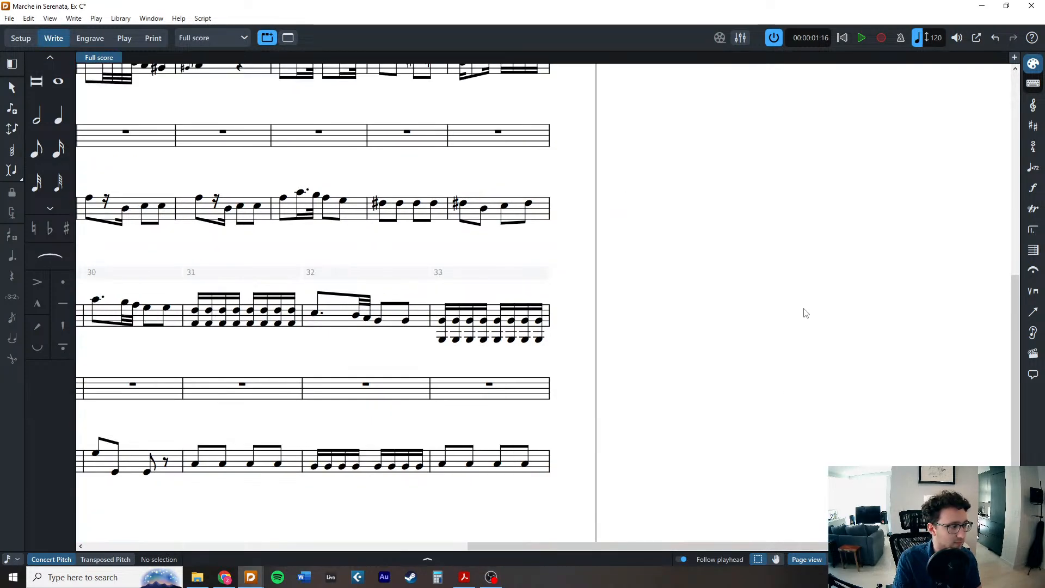
{"action": "scroll", "coordinate": [730, 301], "scroll_direction": "down", "scroll_amount": 10}
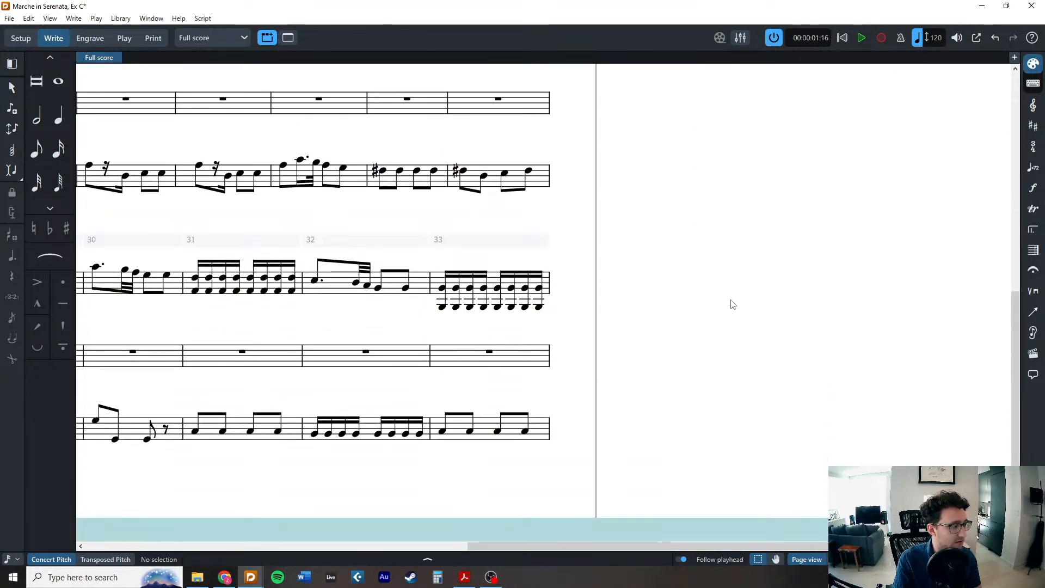
{"action": "scroll", "coordinate": [733, 298], "scroll_direction": "left", "scroll_amount": 1}
{"action": "scroll", "coordinate": [751, 286], "scroll_direction": "right", "scroll_amount": 3}
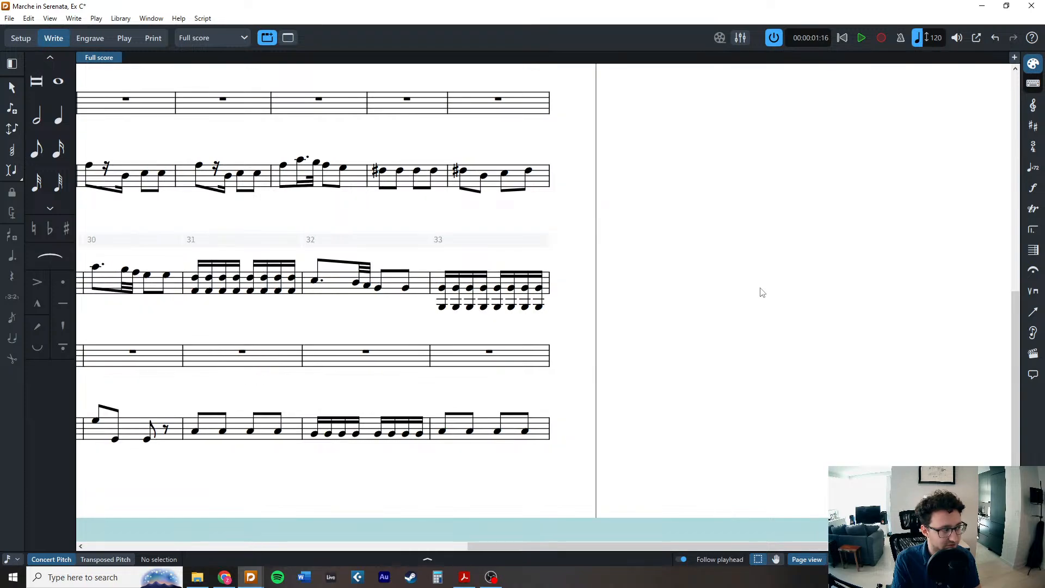
{"action": "scroll", "coordinate": [773, 292], "scroll_direction": "up", "scroll_amount": 4}
{"action": "scroll", "coordinate": [792, 288], "scroll_direction": "right", "scroll_amount": 3}
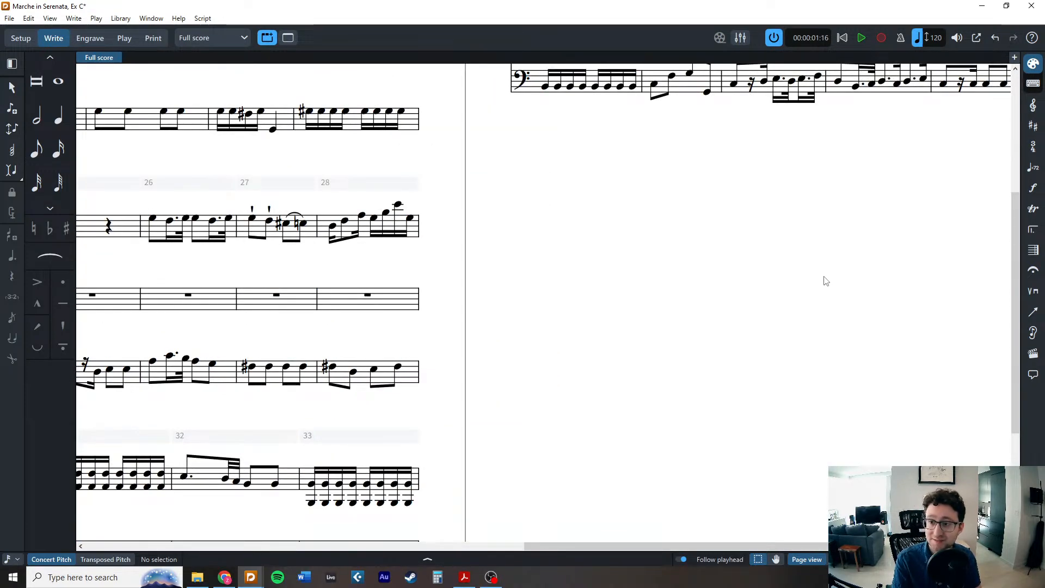
{"action": "scroll", "coordinate": [627, 283], "scroll_direction": "up", "scroll_amount": 4}
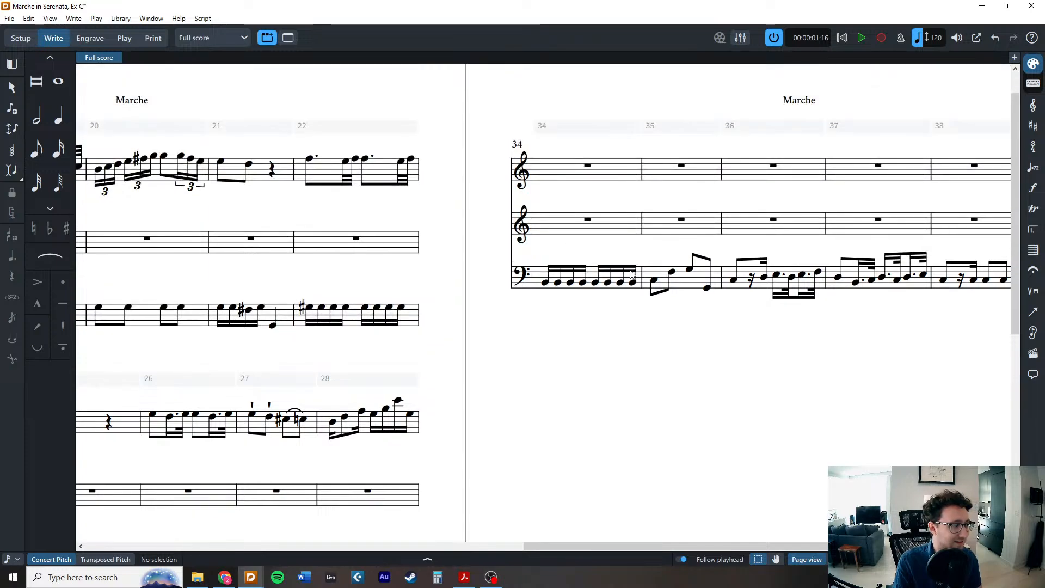
{"action": "scroll", "coordinate": [632, 272], "scroll_direction": "down", "scroll_amount": 7}
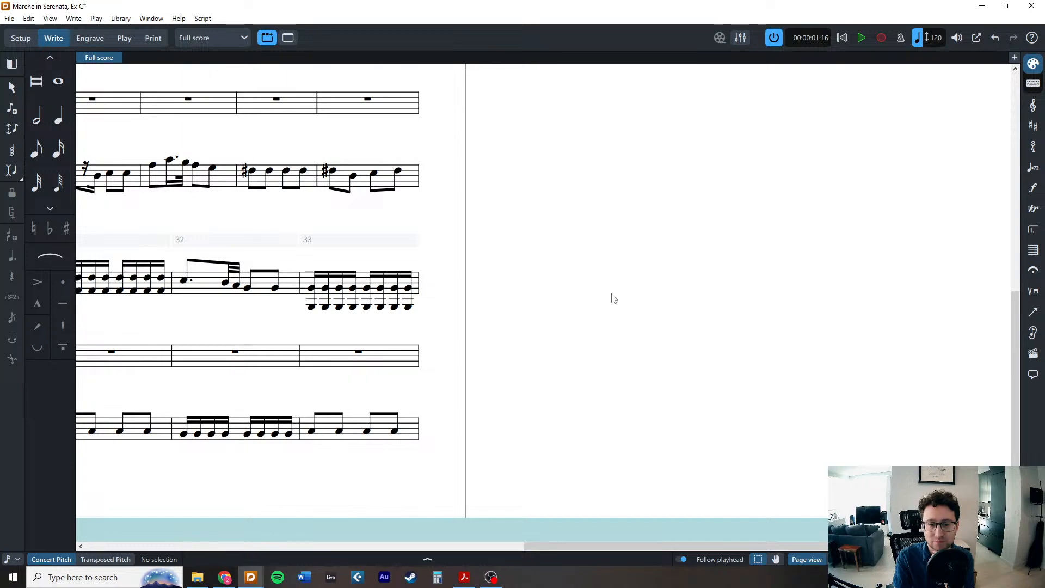
{"action": "scroll", "coordinate": [594, 275], "scroll_direction": "up", "scroll_amount": 5}
{"action": "scroll", "coordinate": [603, 278], "scroll_direction": "right", "scroll_amount": 3}
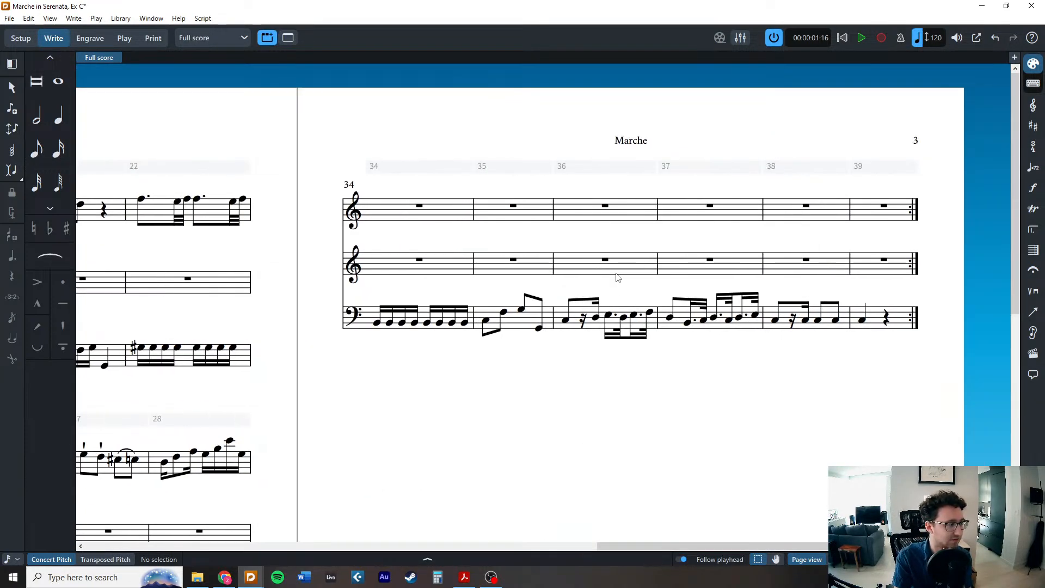
{"action": "scroll", "coordinate": [604, 283], "scroll_direction": "down", "scroll_amount": 8}
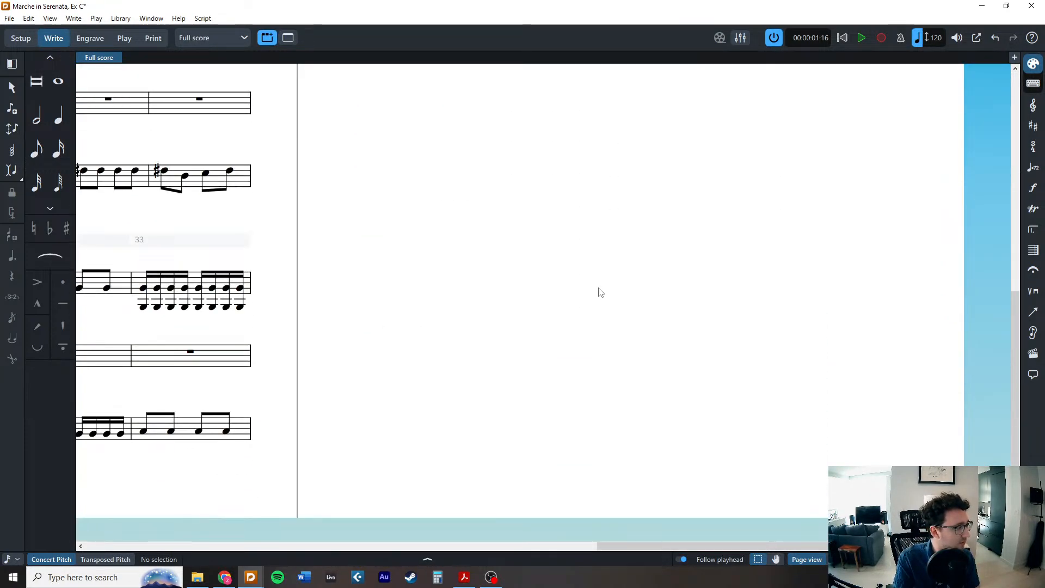
{"action": "scroll", "coordinate": [599, 291], "scroll_direction": "up", "scroll_amount": 3}
{"action": "scroll", "coordinate": [835, 305], "scroll_direction": "up", "scroll_amount": 5}
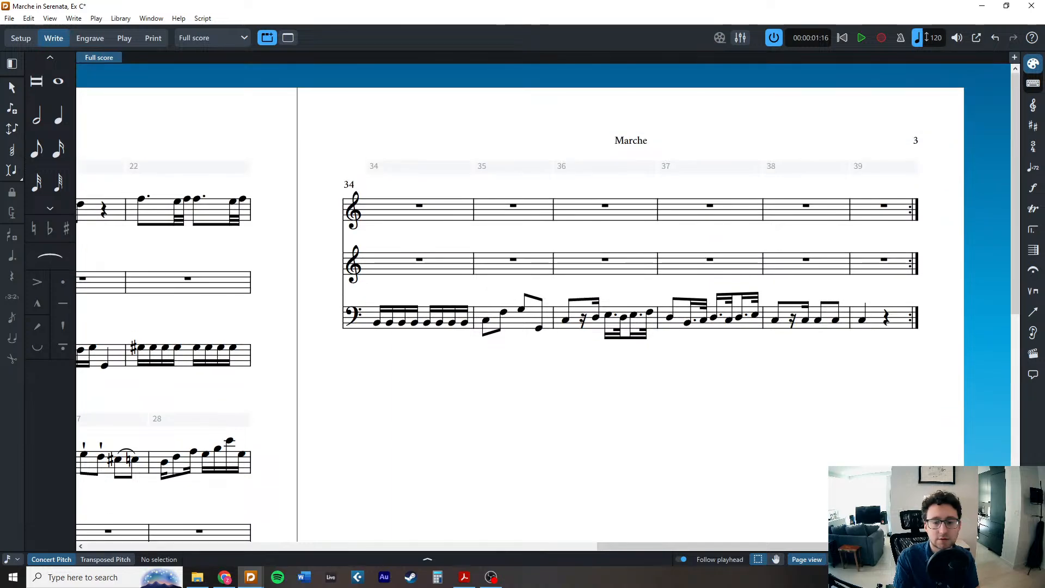
Start top-staff bar 34 with an eighth-note octave G3 and G4, a grace note G5, and a sixteenth-note triplet F5, E5, D5.
{"action": "key", "text": "alt+Tab"}
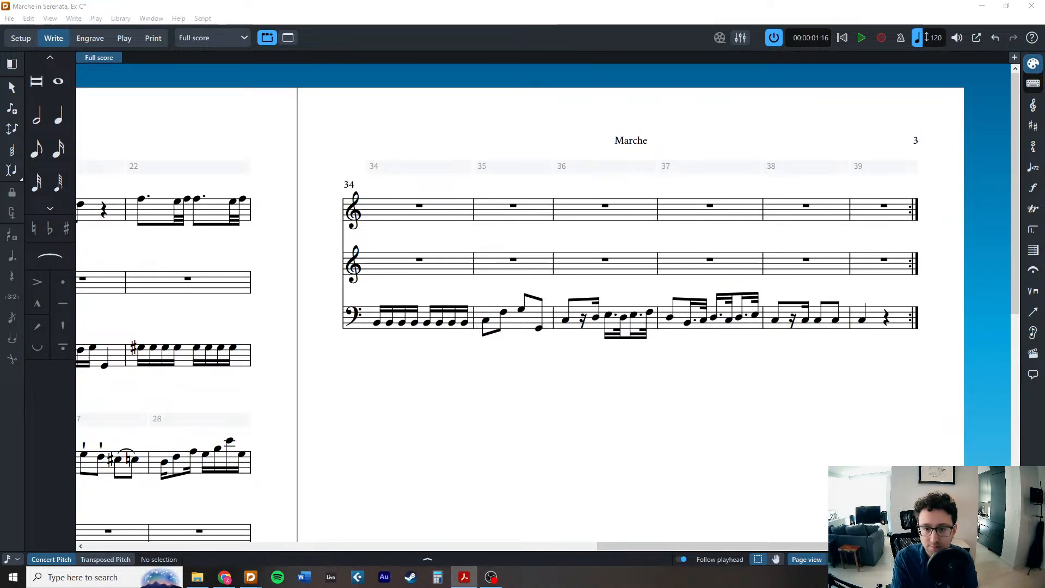
{"action": "double_click", "coordinate": [387, 216]}
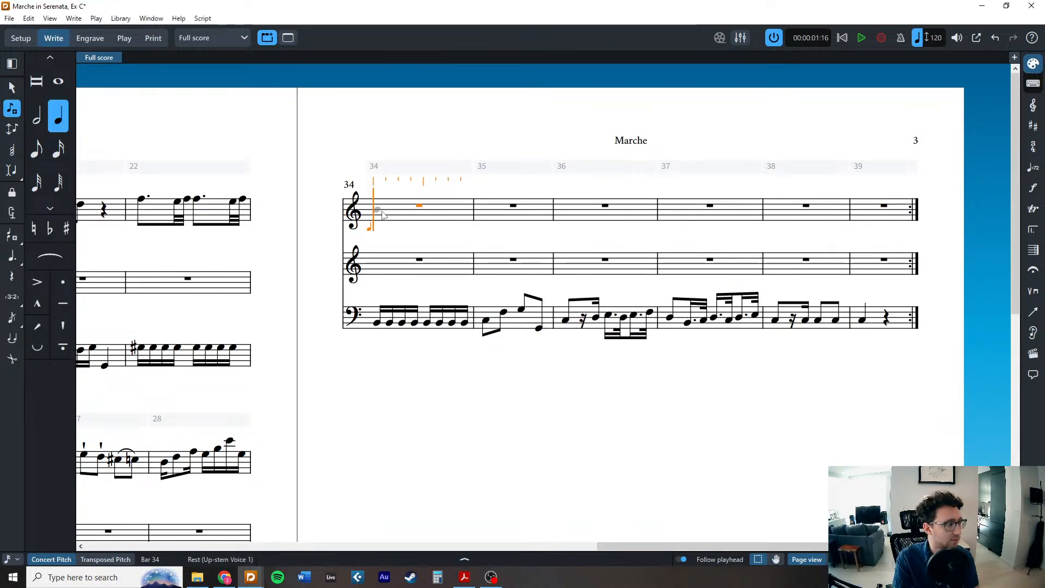
{"action": "left_click", "coordinate": [33, 146]}
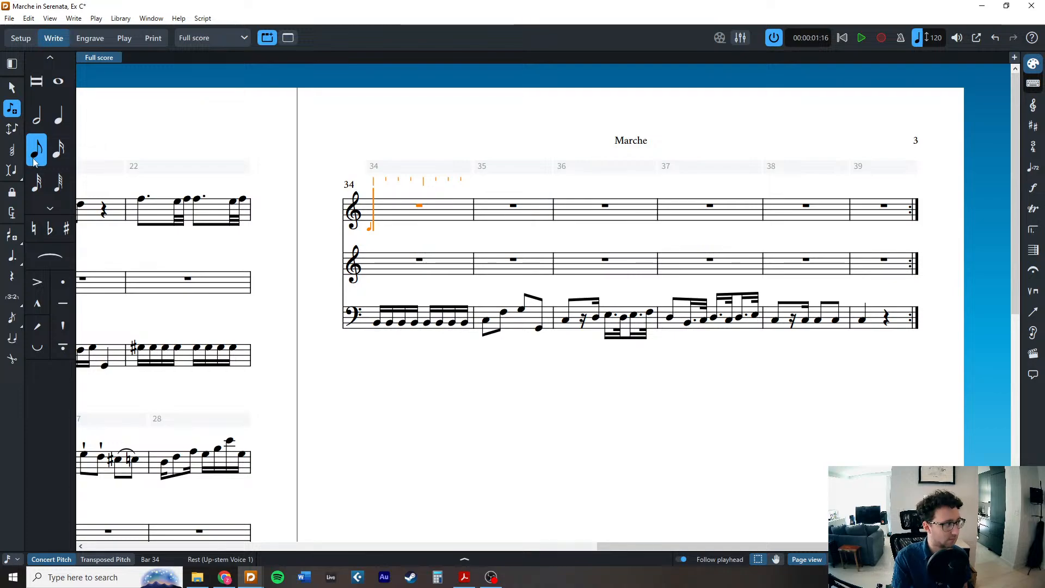
{"action": "key", "text": "g"}
{"action": "key", "text": "alt+8"}
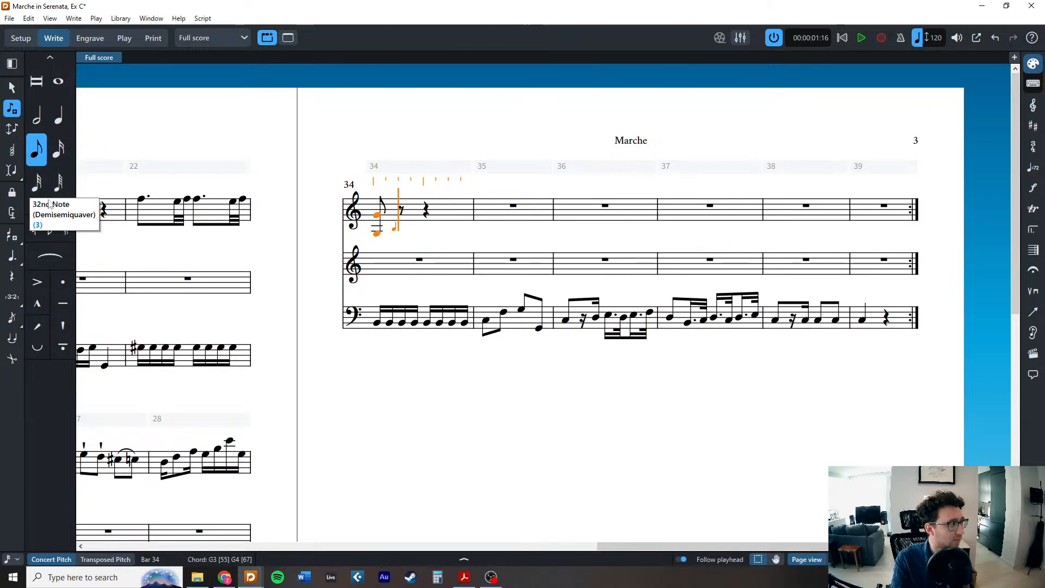
{"action": "left_click", "coordinate": [58, 149]}
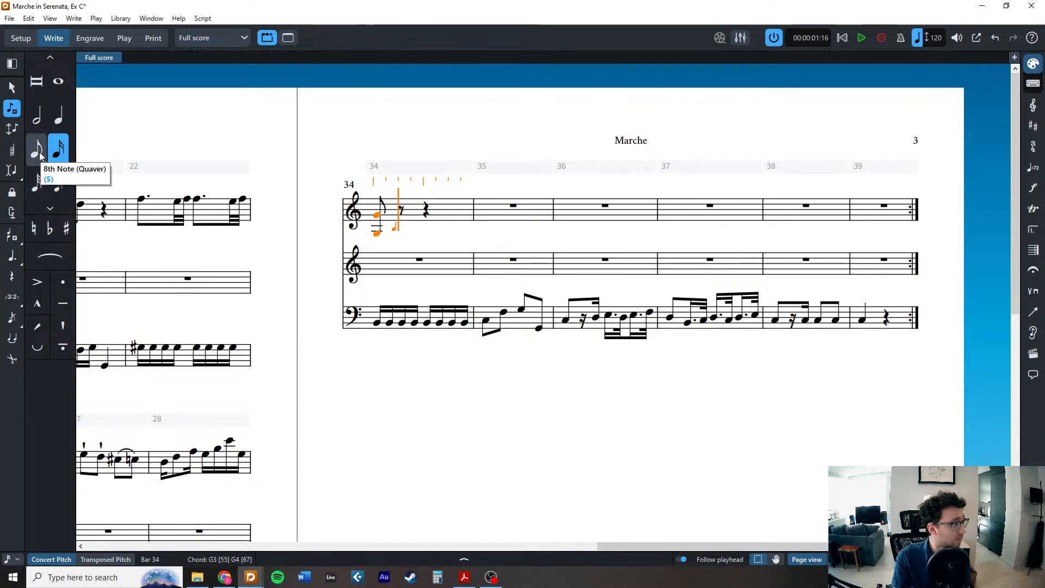
{"action": "key", "text": "5"}
{"action": "left_click", "coordinate": [58, 149]}
{"action": "key", "text": "g"}
{"action": "left_click", "coordinate": [12, 297]}
{"action": "key", "text": "g"}
{"action": "key", "text": "e"}
{"action": "key", "text": "d"}
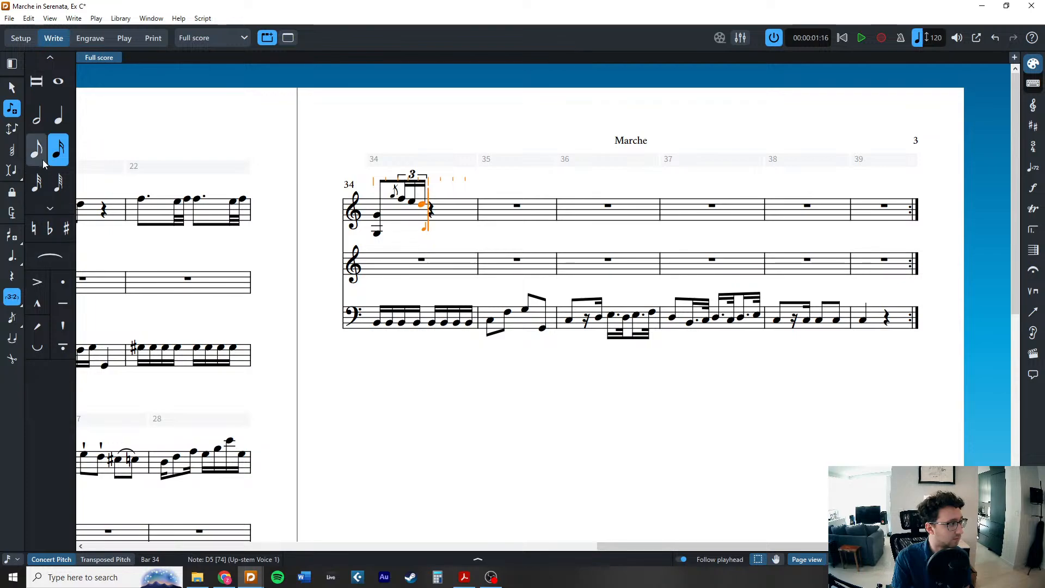
Complete top-staff bar 34 with eighth notes C5 and B4, and begin bar 35 with an eighth-note chord of E4 and C5.
{"action": "left_click", "coordinate": [37, 151]}
{"action": "left_click", "coordinate": [12, 297]}
{"action": "key", "text": "c"}
{"action": "key", "text": "b"}
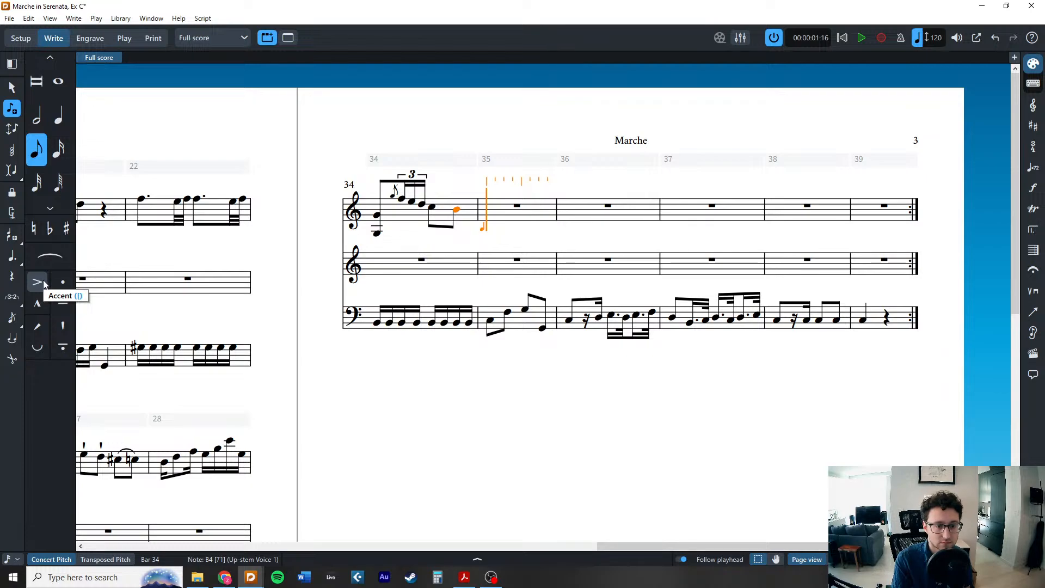
{"action": "key", "text": "e"}
{"action": "key", "text": "alt+shift+c"}
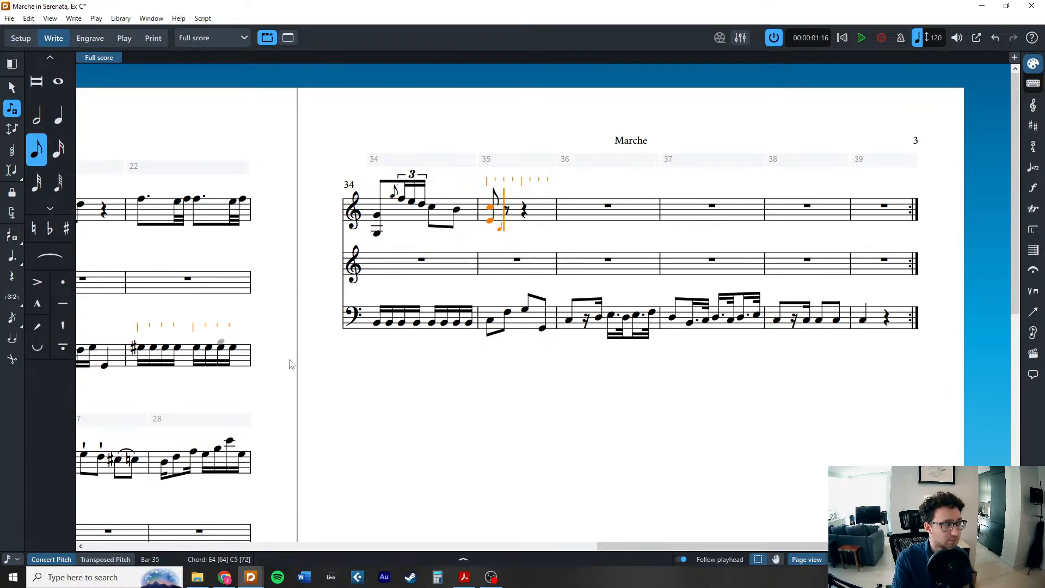
{"action": "right_click", "coordinate": [399, 466]}
{"action": "key", "text": "Escape"}
{"action": "key", "text": "Escape"}
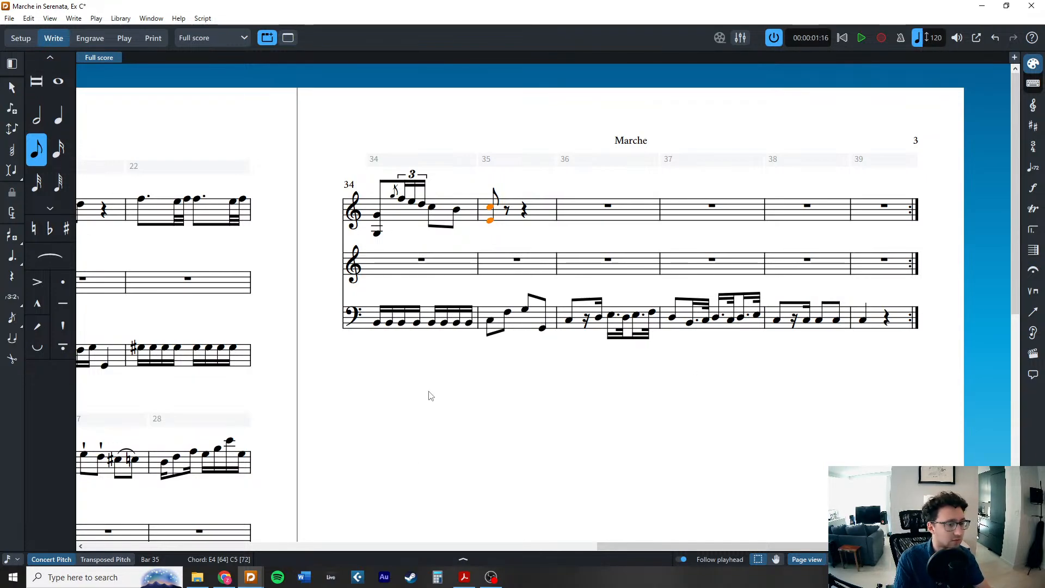
Move the top-staff music of bars 34 and 35 one bar later, so that it starts in bar 35.
{"action": "left_click", "coordinate": [400, 219], "text": "shift"}
{"action": "key", "text": "ctrl+x"}
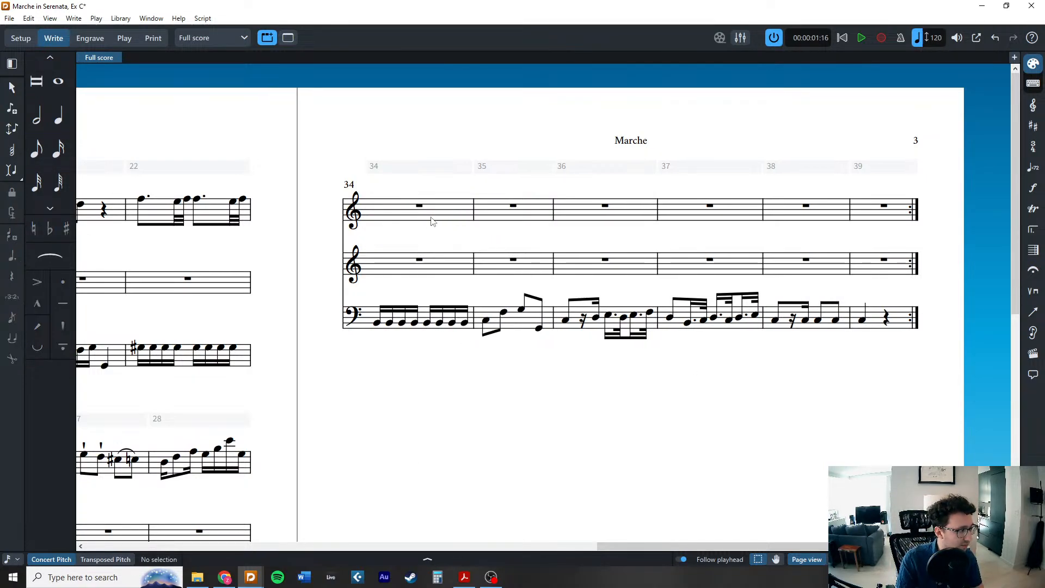
{"action": "left_click", "coordinate": [520, 206]}
{"action": "key", "text": "ctrl+v"}
{"action": "key", "text": "Escape"}
Compare the top and bass staves through bars 18 to 33 to find where they fall out of alignment.
{"action": "scroll", "coordinate": [366, 249], "scroll_direction": "down", "scroll_amount": 10}
{"action": "scroll", "coordinate": [365, 249], "scroll_direction": "left", "scroll_amount": 5}
{"action": "scroll", "coordinate": [365, 249], "scroll_direction": "left", "scroll_amount": 5}
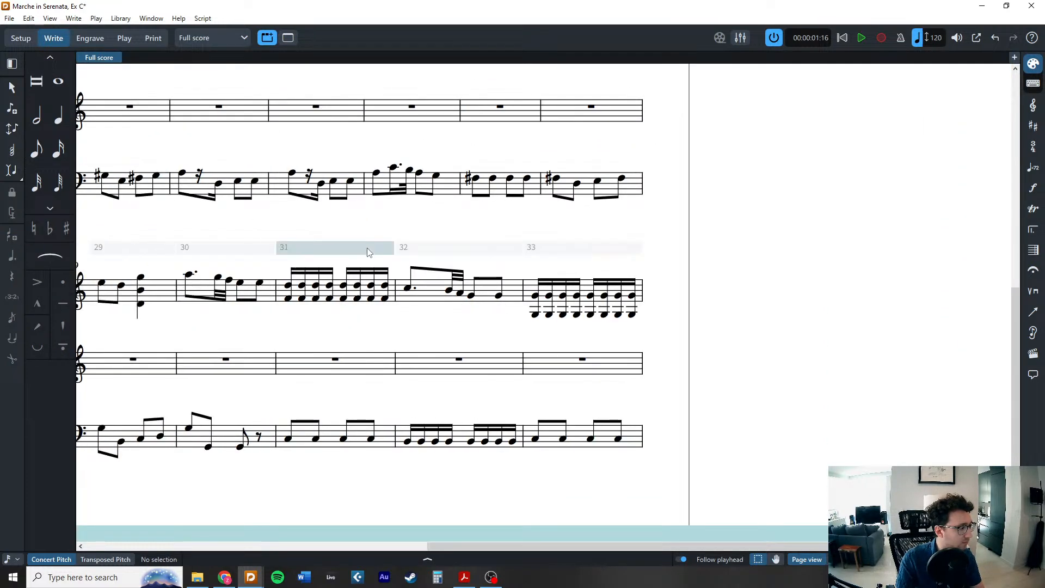
{"action": "scroll", "coordinate": [355, 362], "scroll_direction": "left", "scroll_amount": 2}
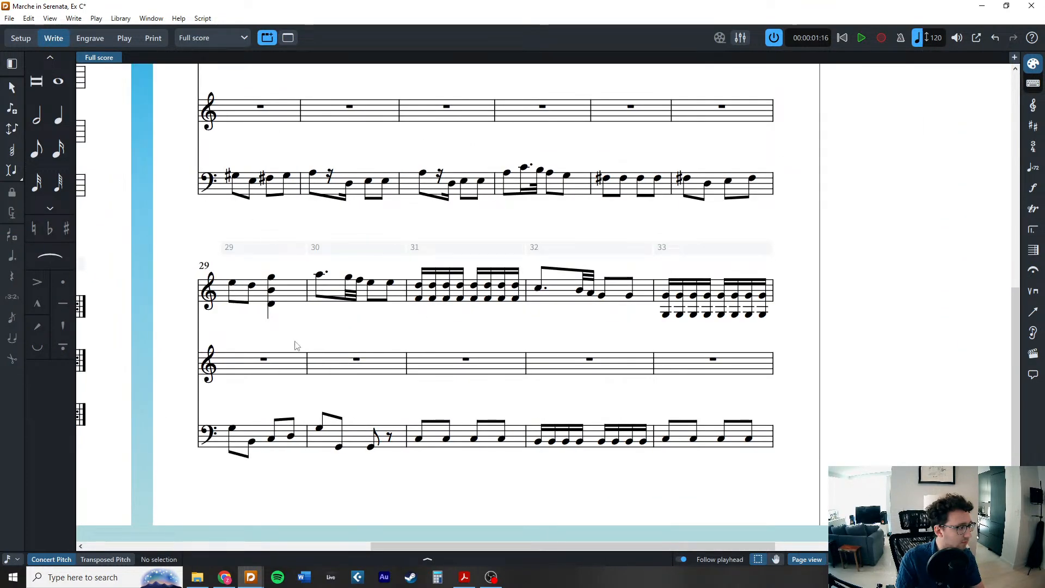
{"action": "scroll", "coordinate": [512, 328], "scroll_direction": "up", "scroll_amount": 3}
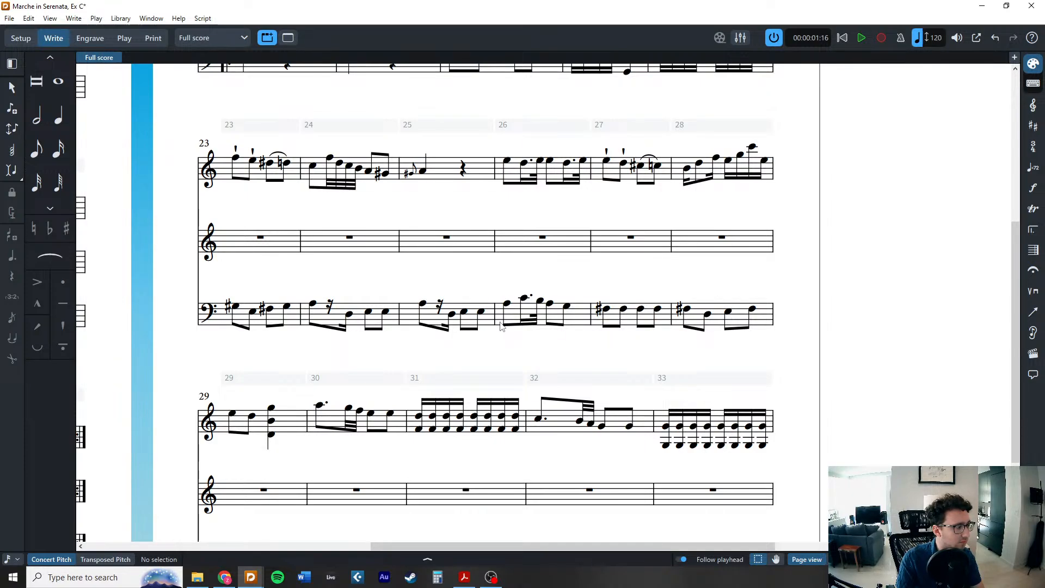
{"action": "scroll", "coordinate": [255, 248], "scroll_direction": "up", "scroll_amount": 5}
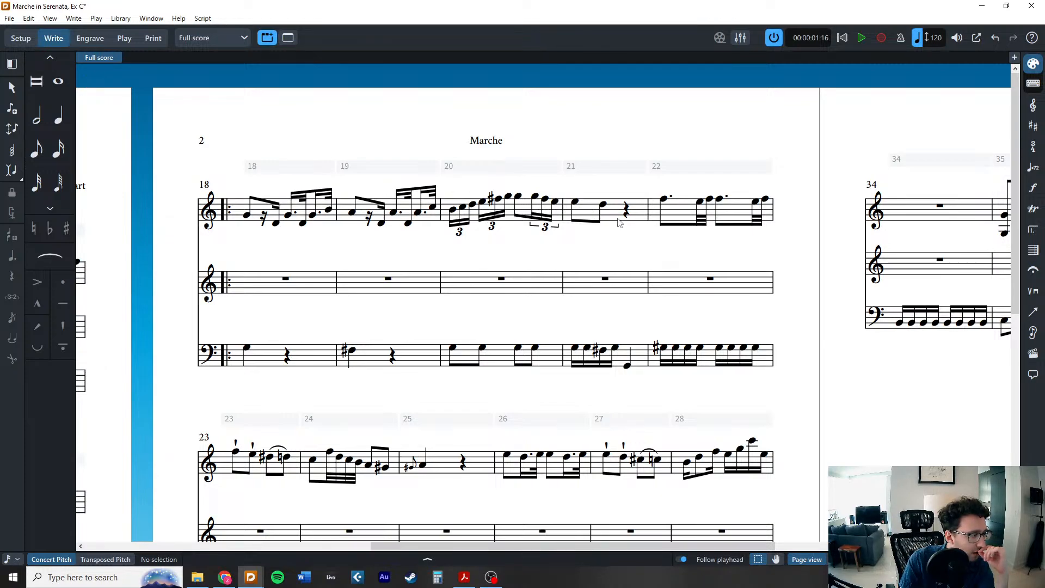
{"action": "scroll", "coordinate": [766, 209], "scroll_direction": "down", "scroll_amount": 3}
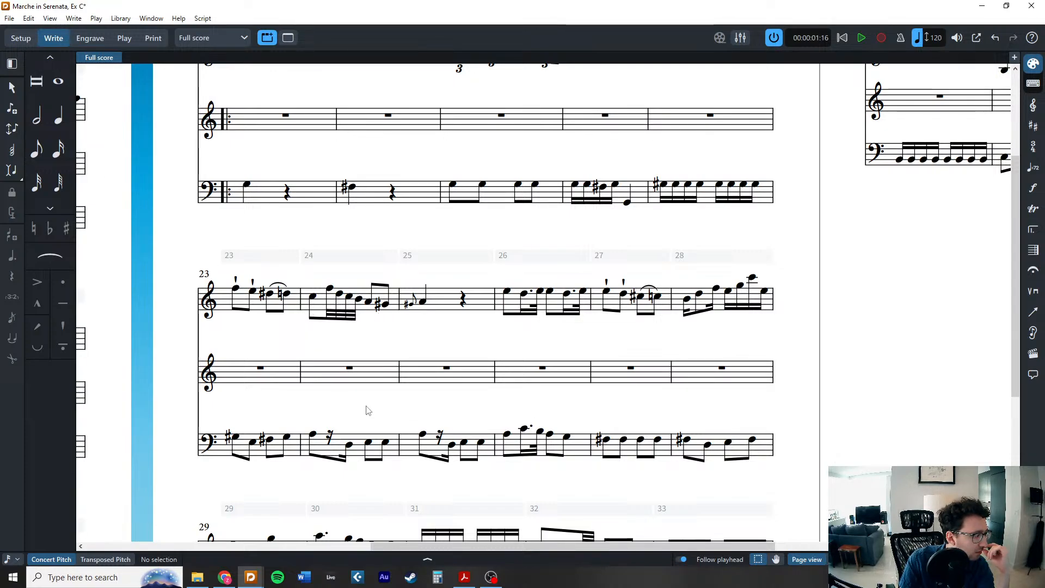
{"action": "scroll", "coordinate": [368, 372], "scroll_direction": "down", "scroll_amount": 3}
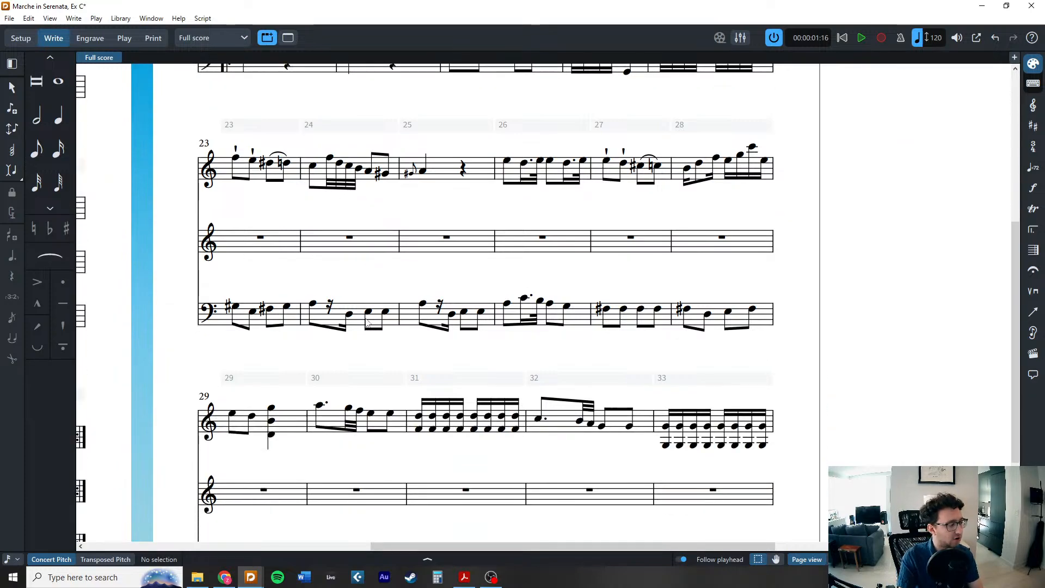
Try clearing the bass-staff music in bar 24, and undo the deletion.
{"action": "left_click", "coordinate": [358, 326]}
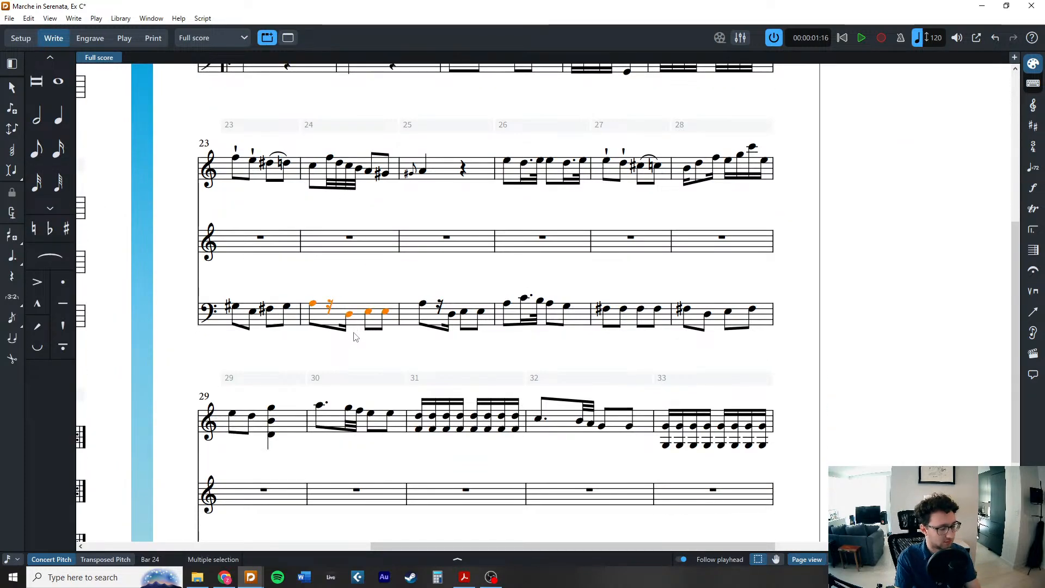
{"action": "key", "text": "Delete"}
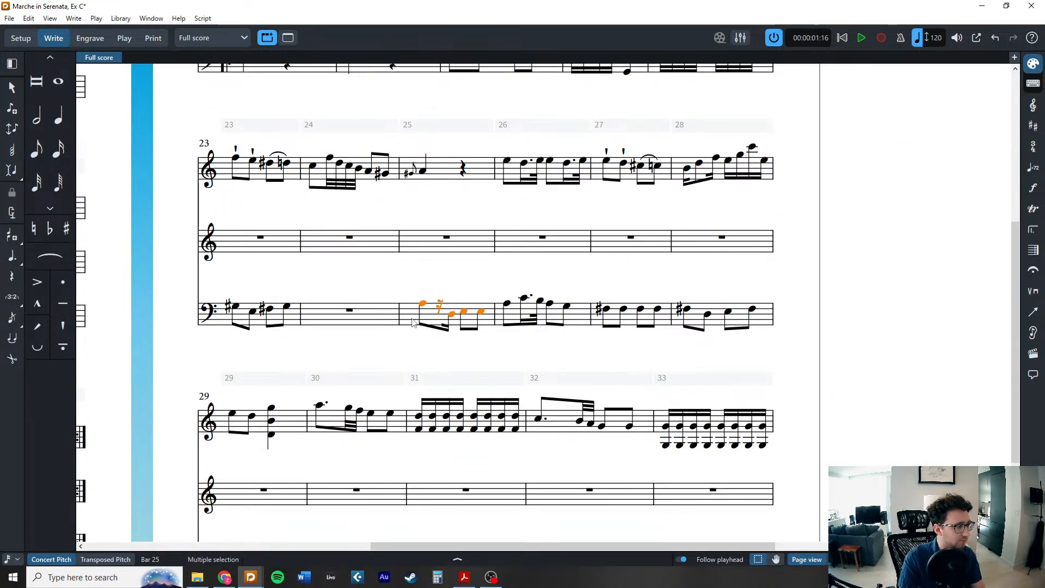
{"action": "key", "text": "ctrl+z"}
{"action": "key", "text": "Escape"}
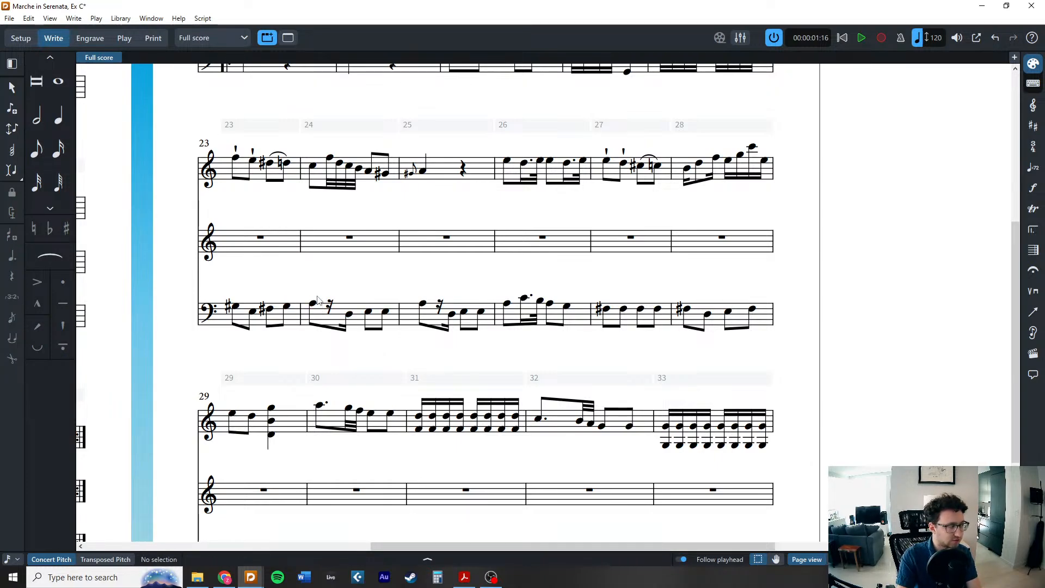
Turn on Insert mode for the voice, try deleting the bass-staff music of bar 24, and undo the deletion.
{"action": "key", "text": "o"}
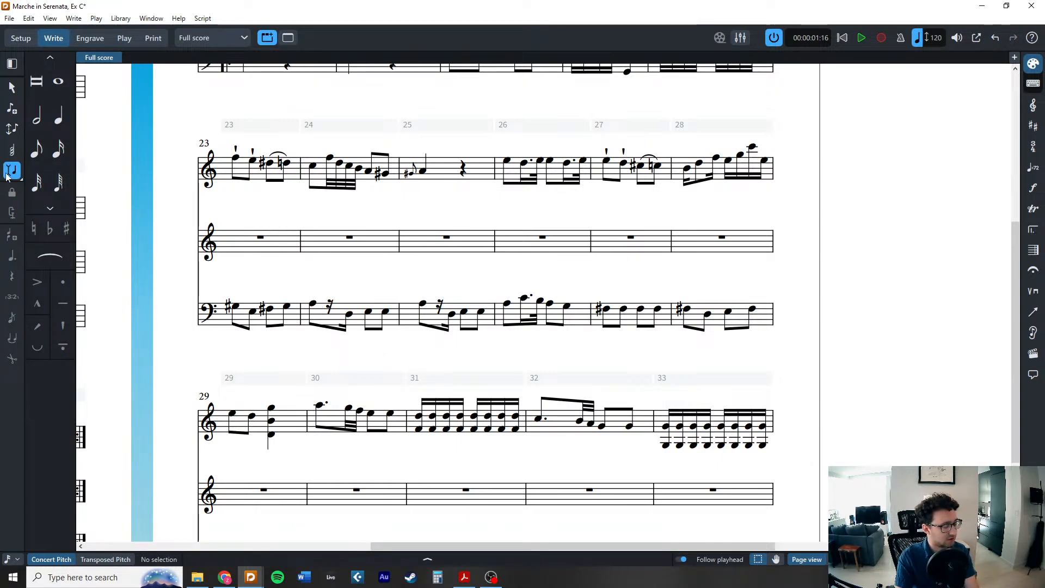
{"action": "key", "text": "space"}
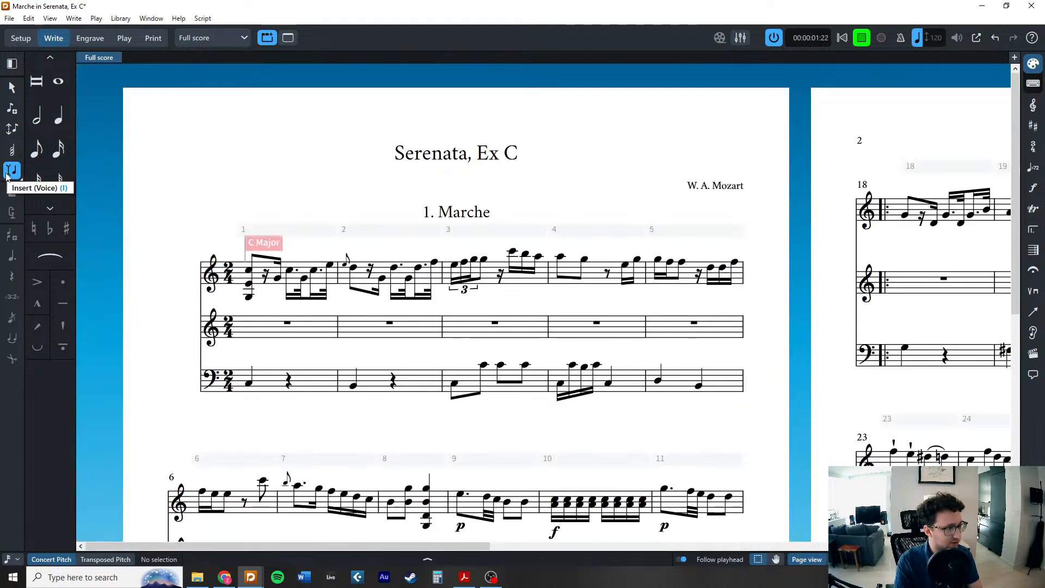
{"action": "key", "text": "space"}
{"action": "scroll", "coordinate": [364, 311], "scroll_direction": "left", "scroll_amount": 3}
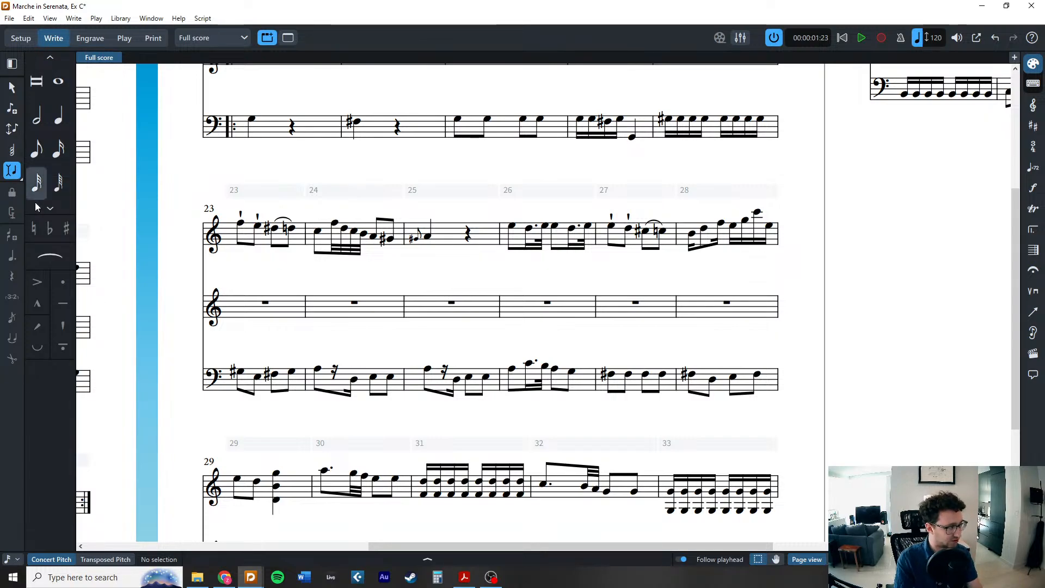
{"action": "left_click", "coordinate": [327, 384]}
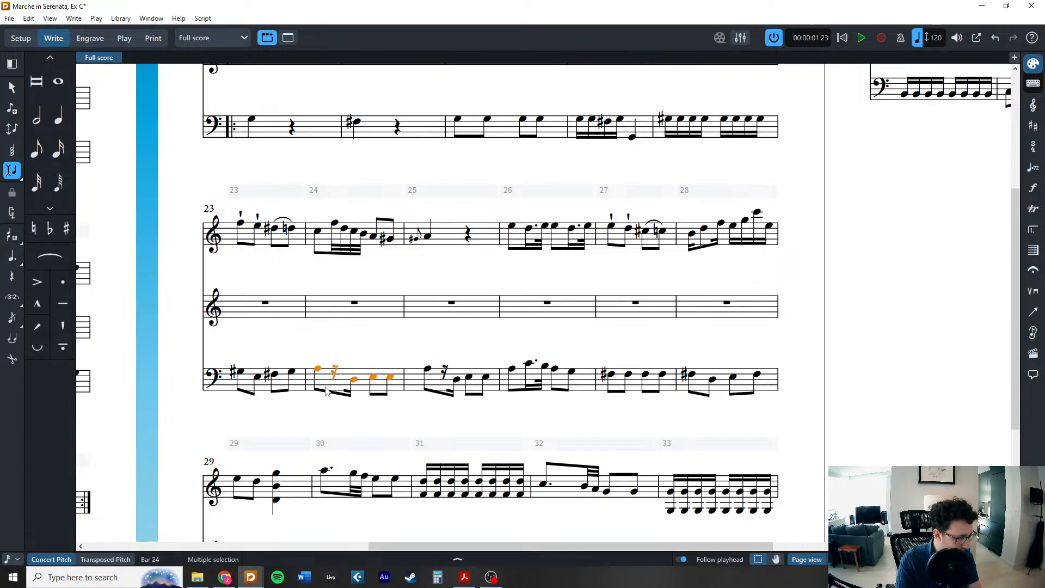
{"action": "key", "text": "Delete"}
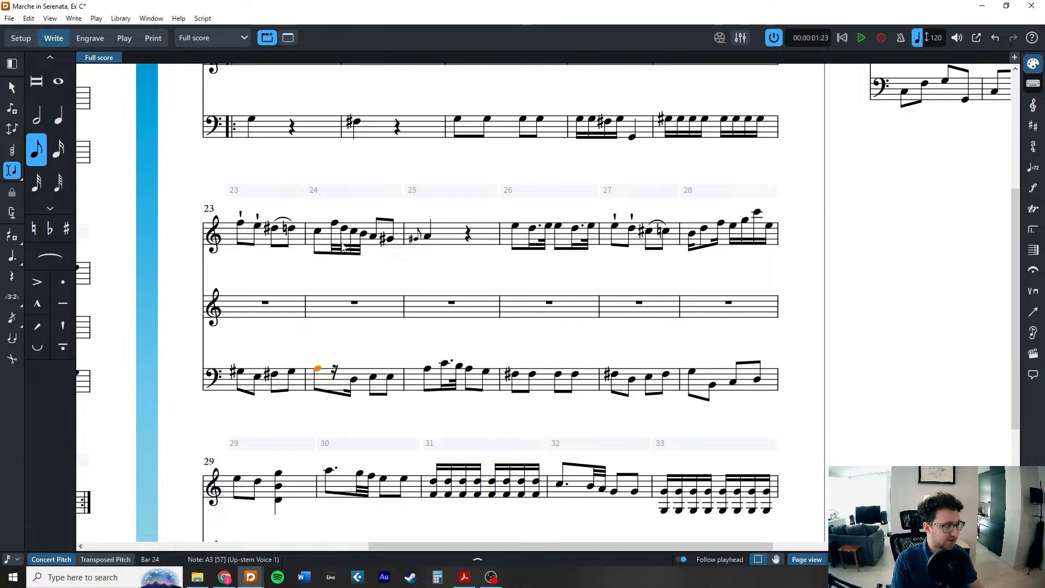
{"action": "key", "text": "ctrl+v"}
Try deleting the top-staff and bass-staff music of bar 24 together in Insert mode, and undo it.
{"action": "left_click", "coordinate": [349, 311]}
{"action": "left_click", "coordinate": [370, 381]}
{"action": "left_click", "coordinate": [368, 225], "text": "ctrl"}
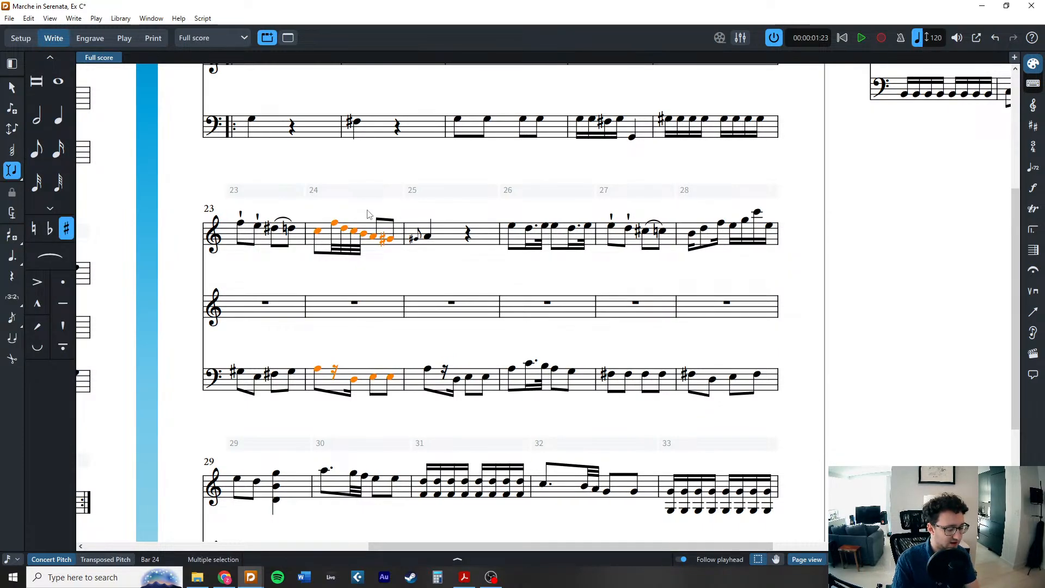
{"action": "key", "text": "ctrl+BackSpace"}
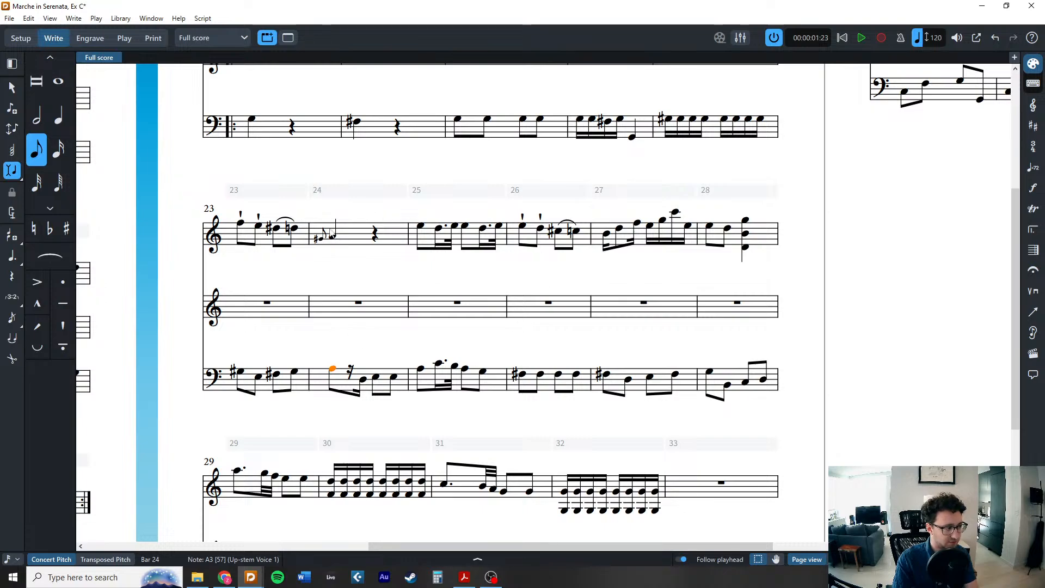
{"action": "key", "text": "ctrl+z"}
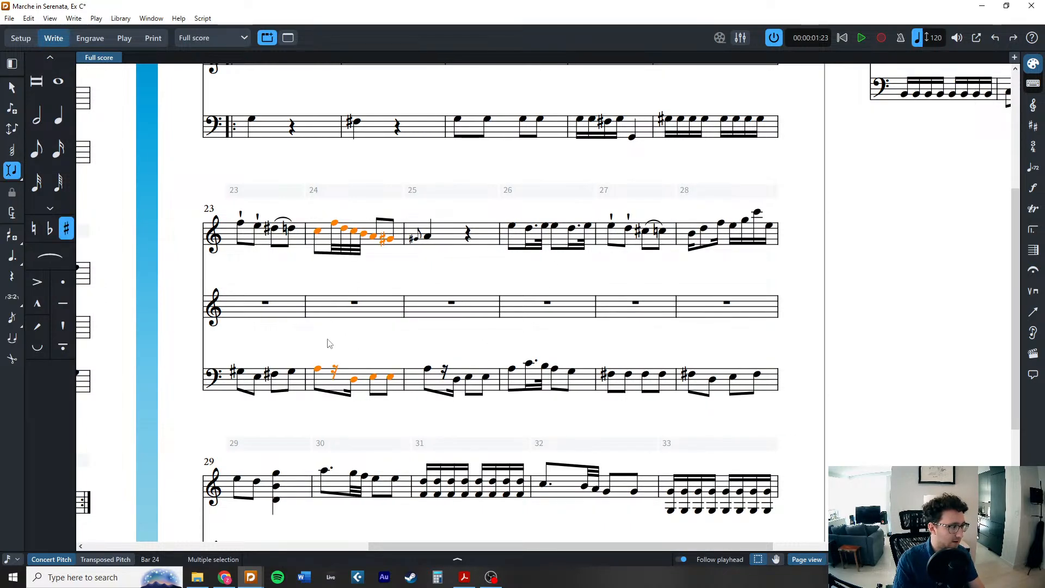
Delete only the bass-staff music of bar 24 in Insert mode, pulling the following bass notes one bar earlier.
{"action": "key", "text": "Escape"}
{"action": "left_click", "coordinate": [342, 387]}
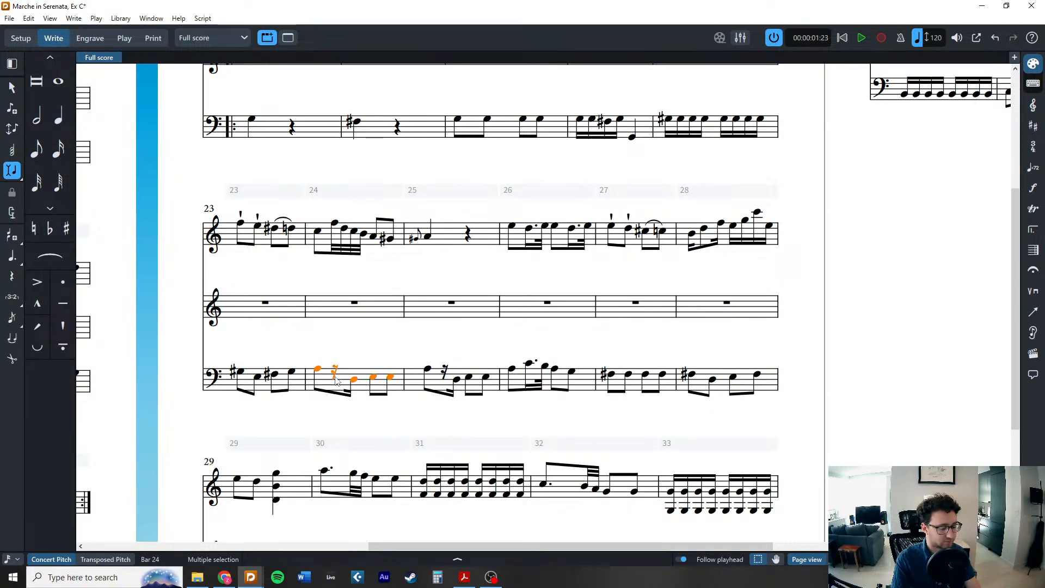
{"action": "key", "text": "ctrl+BackSpace"}
{"action": "key", "text": "Escape"}
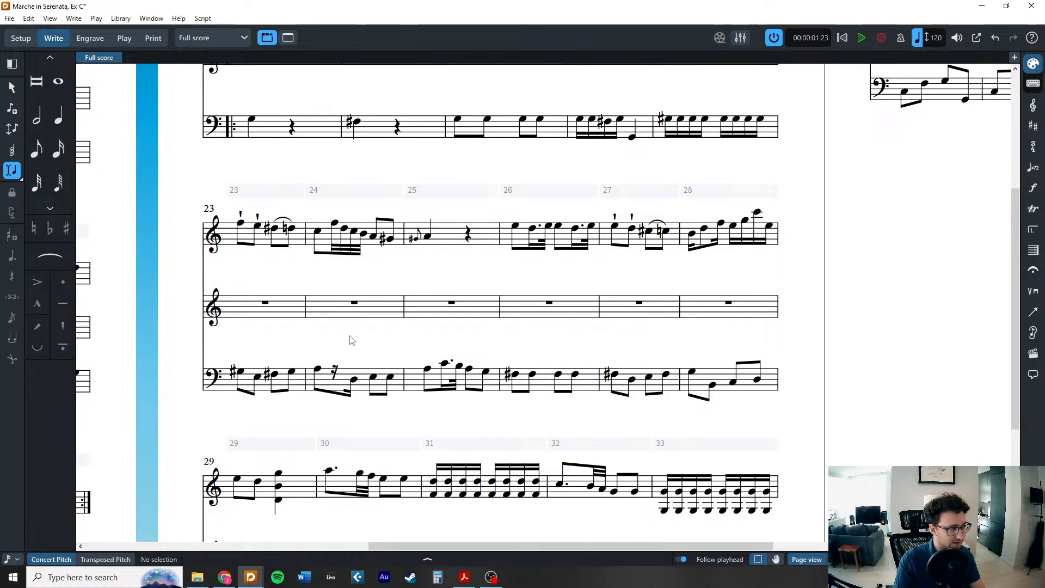
Select everything on all staves in bar 24, and select the whole passage from bar 1 to bar 17 instead.
{"action": "left_click", "coordinate": [354, 190]}
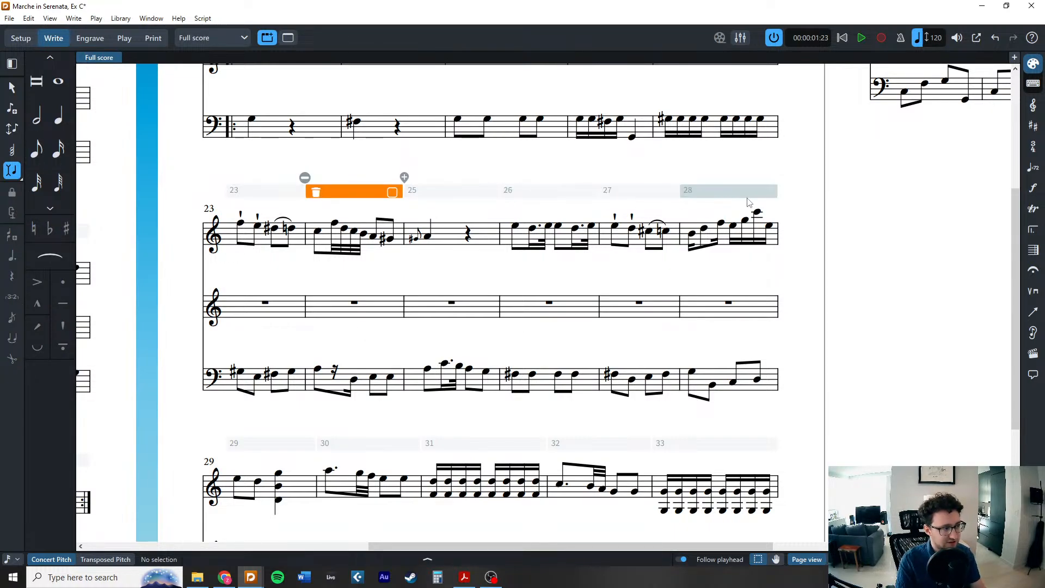
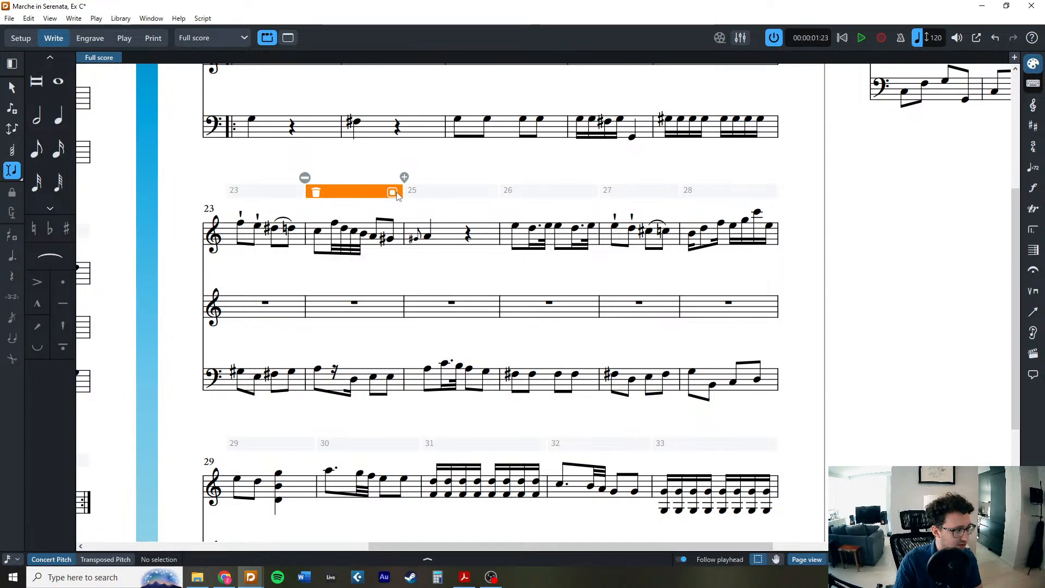
{"action": "left_click", "coordinate": [361, 198]}
{"action": "scroll", "coordinate": [409, 238], "scroll_direction": "down", "scroll_amount": 1}
{"action": "scroll", "coordinate": [409, 237], "scroll_direction": "down", "scroll_amount": 2}
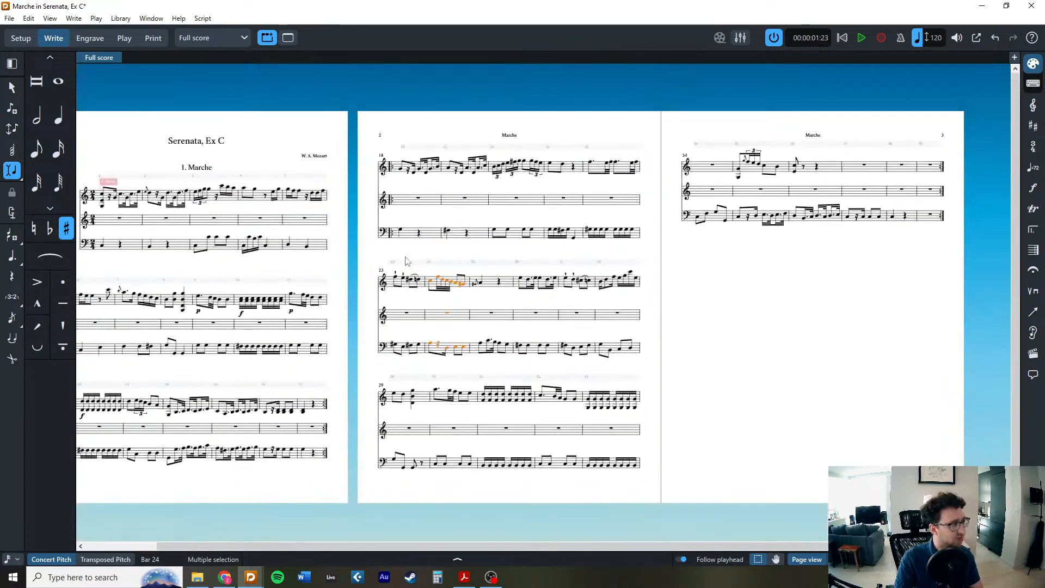
{"action": "left_click", "coordinate": [292, 218]}
{"action": "left_click", "coordinate": [188, 178]}
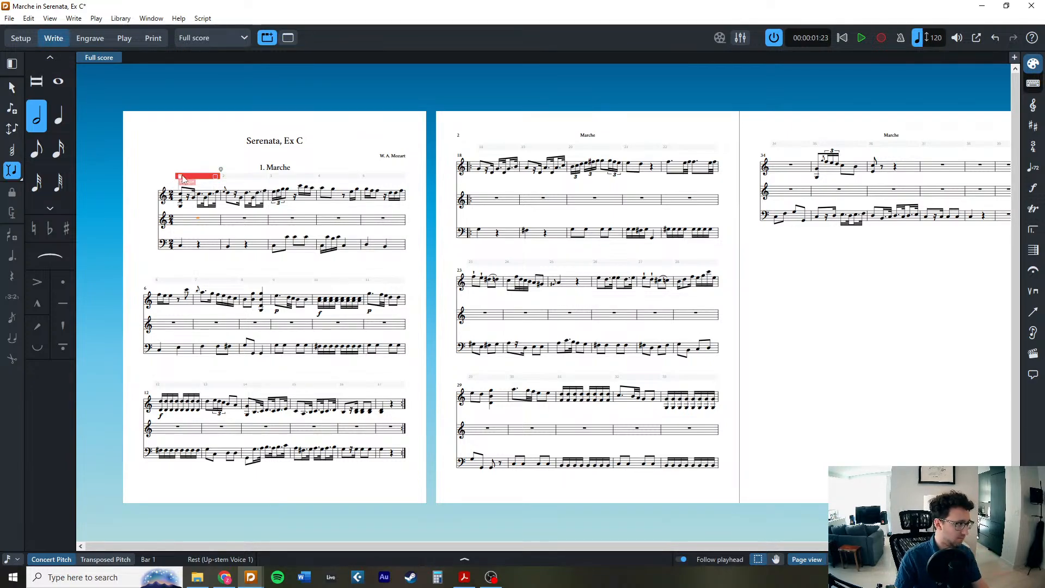
{"action": "left_click", "coordinate": [393, 386], "text": "shift"}
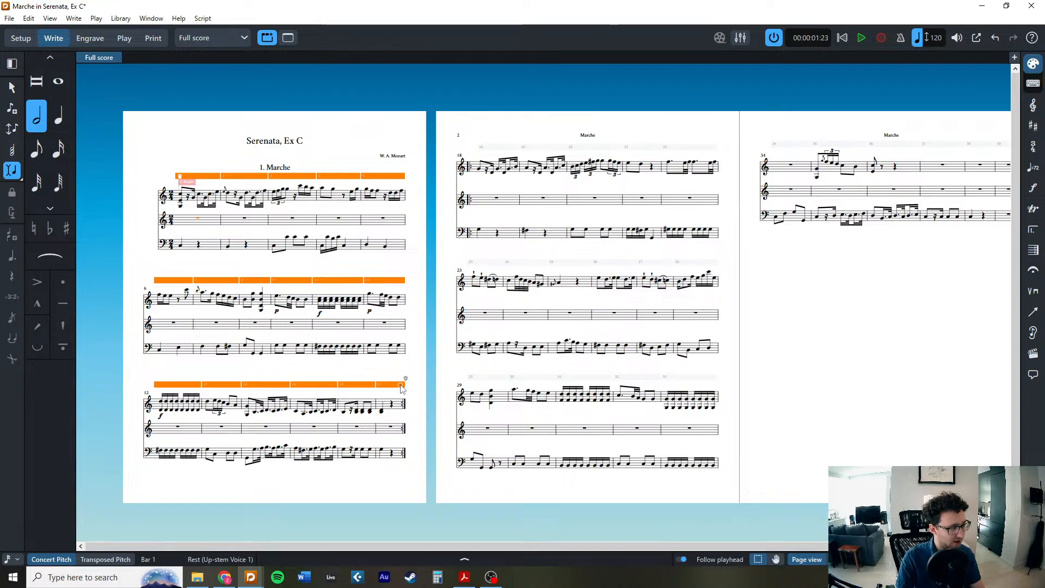
{"action": "left_click", "coordinate": [400, 386]}
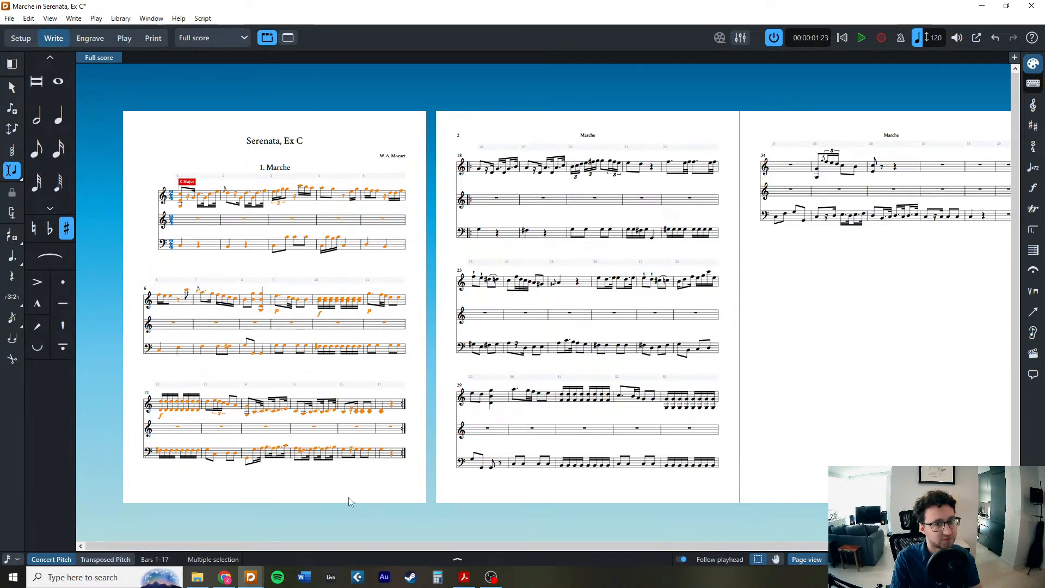
Try adding an empty bar after bar 1 across all staves, and undo the addition.
{"action": "left_click", "coordinate": [275, 479]}
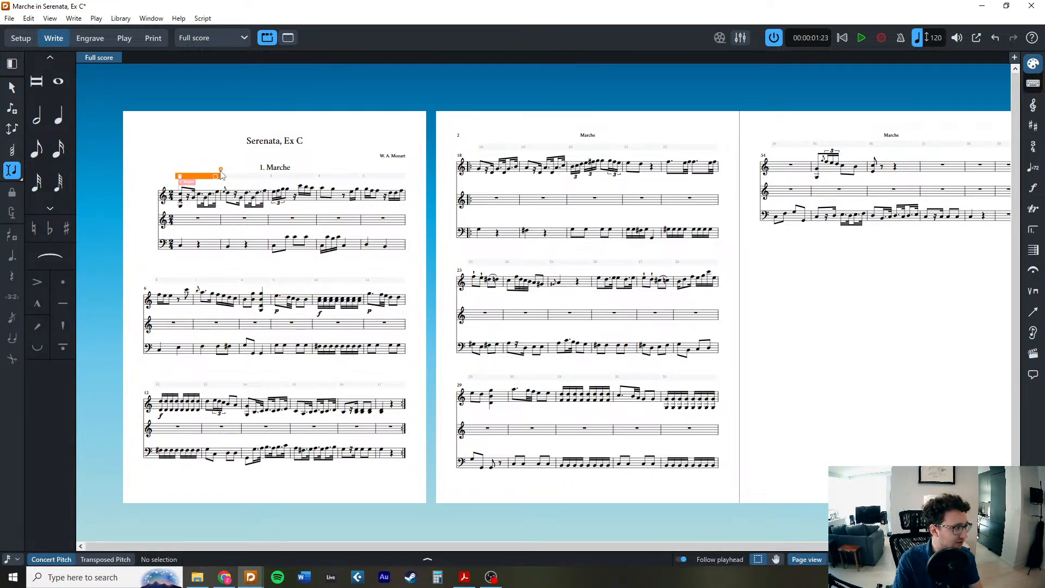
{"action": "key", "text": "ctrl+equal"}
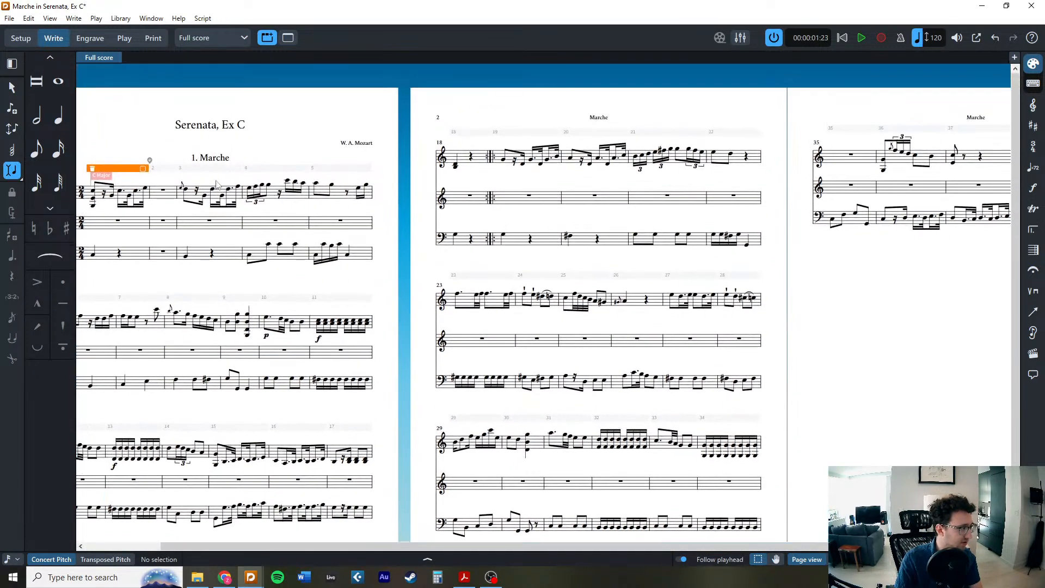
{"action": "key", "text": "ctrl+equal"}
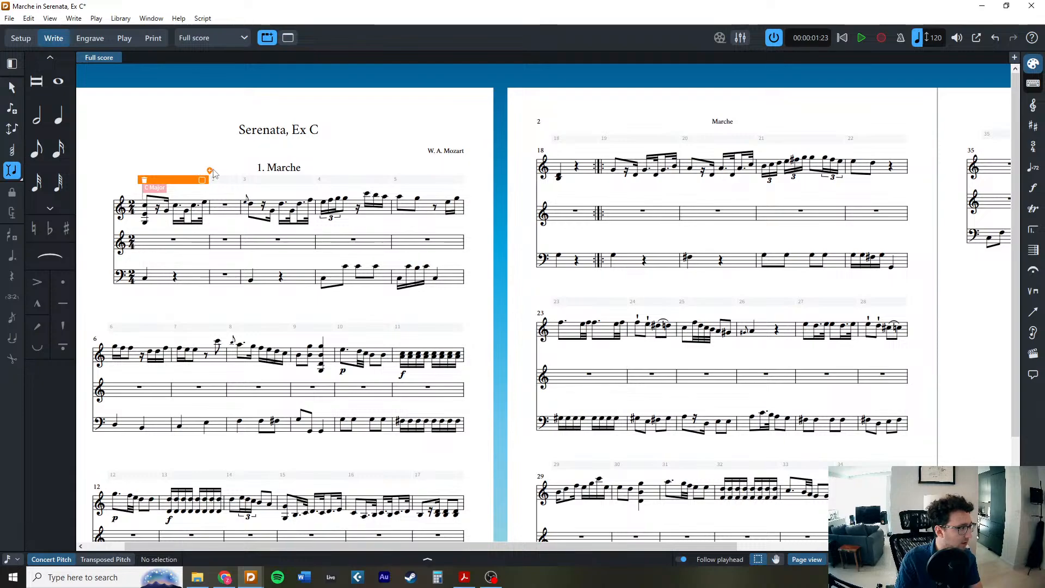
{"action": "left_click", "coordinate": [211, 172]}
{"action": "key", "text": "ctrl+z"}
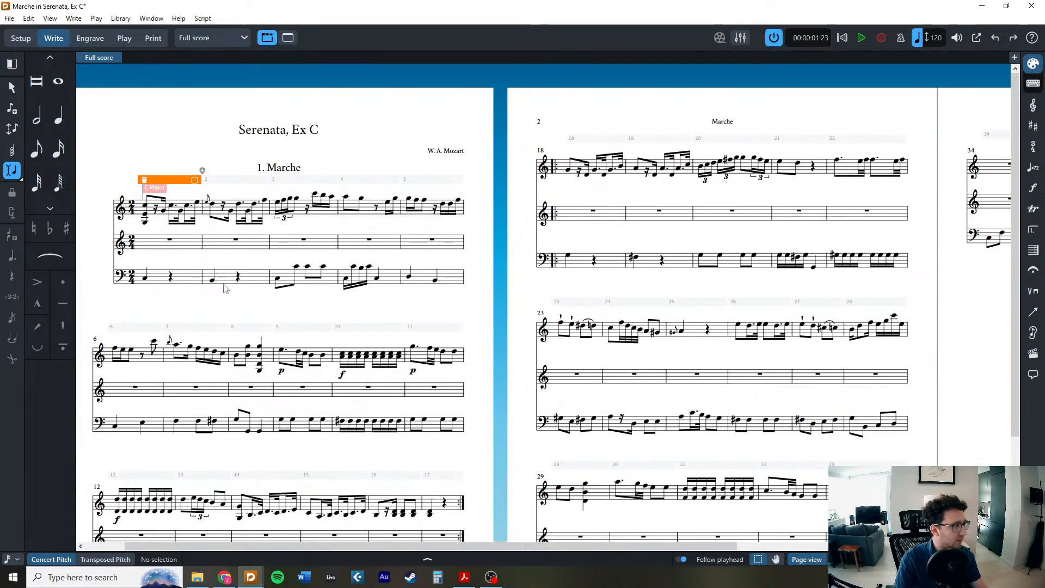
{"action": "left_click", "coordinate": [204, 177]}
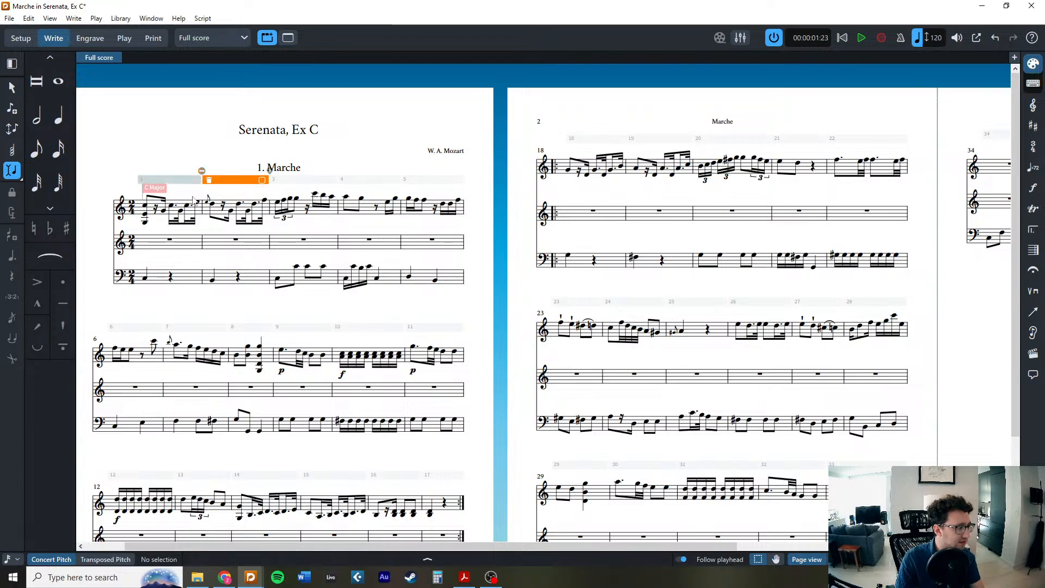
Place an Insert mode stop position at the start of bar 24 and select the top-staff music of bar 23.
{"action": "left_click", "coordinate": [632, 373]}
{"action": "scroll", "coordinate": [629, 394], "scroll_direction": "down", "scroll_amount": 3}
{"action": "scroll", "coordinate": [548, 344], "scroll_direction": "up", "scroll_amount": 3}
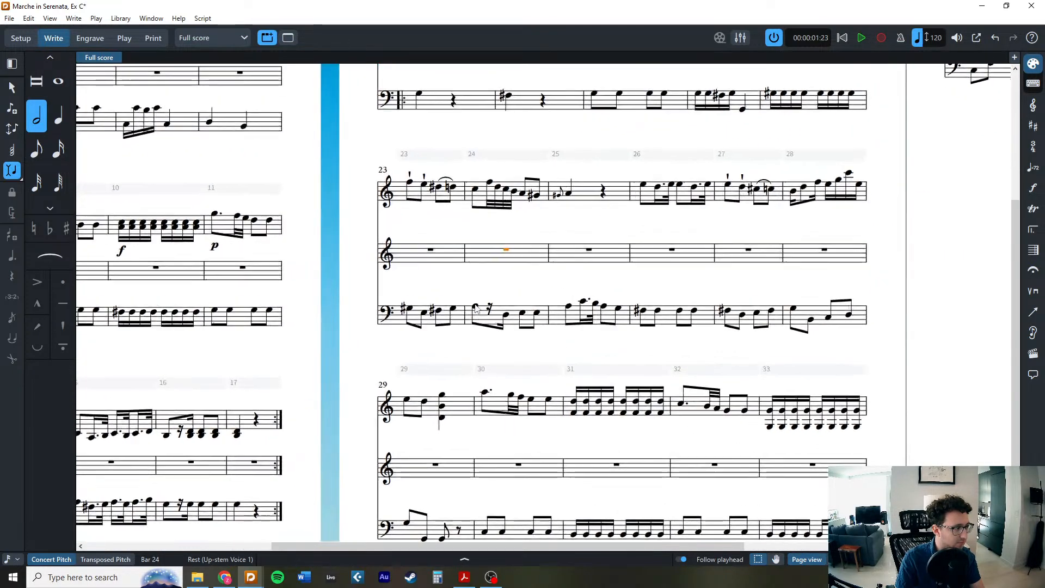
{"action": "left_click", "coordinate": [461, 136]}
{"action": "left_click", "coordinate": [457, 123]}
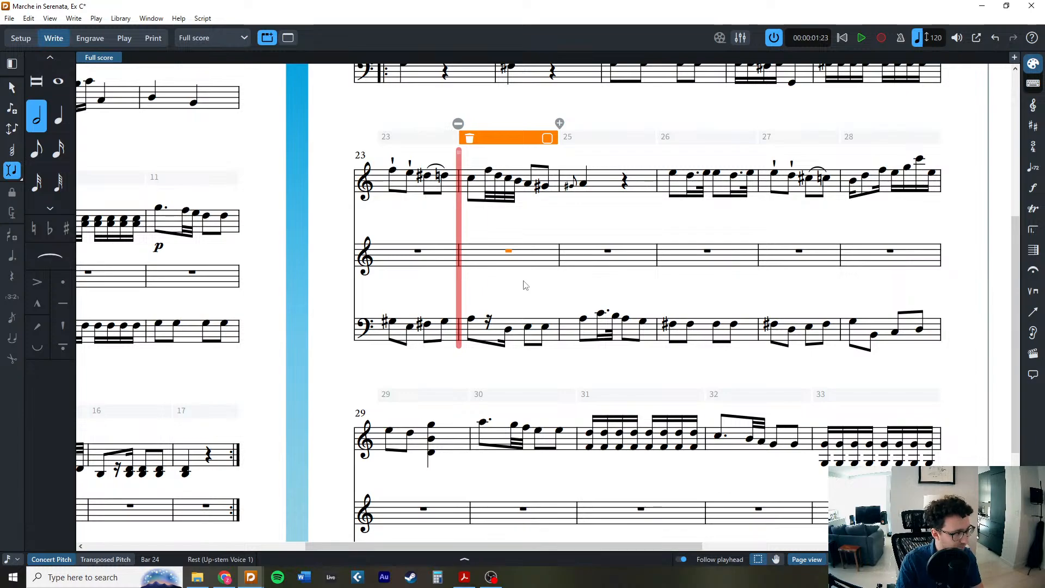
{"action": "scroll", "coordinate": [527, 307], "scroll_direction": "up", "scroll_amount": 2}
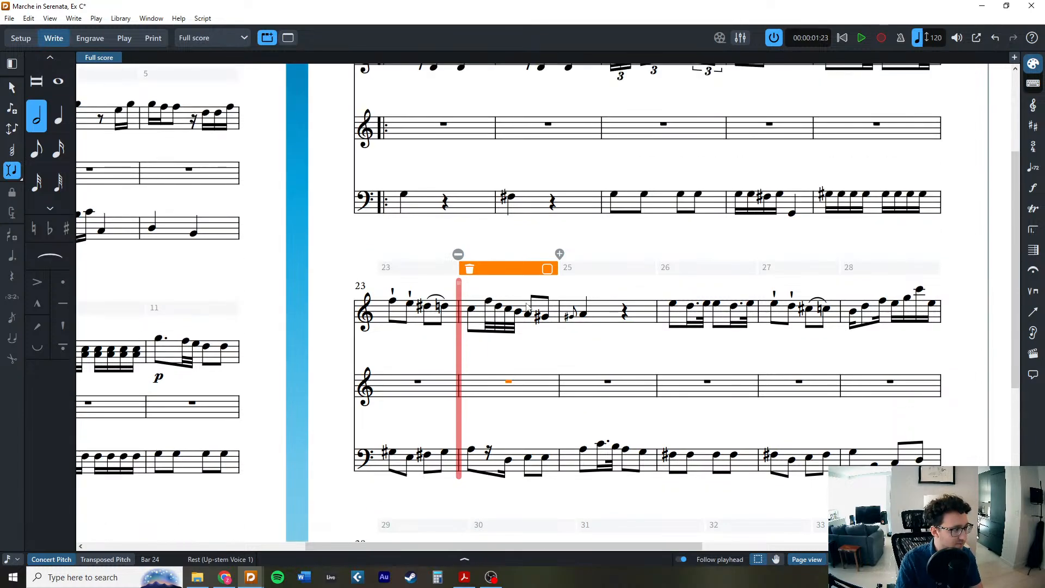
{"action": "left_click", "coordinate": [527, 362]}
{"action": "left_click", "coordinate": [418, 323]}
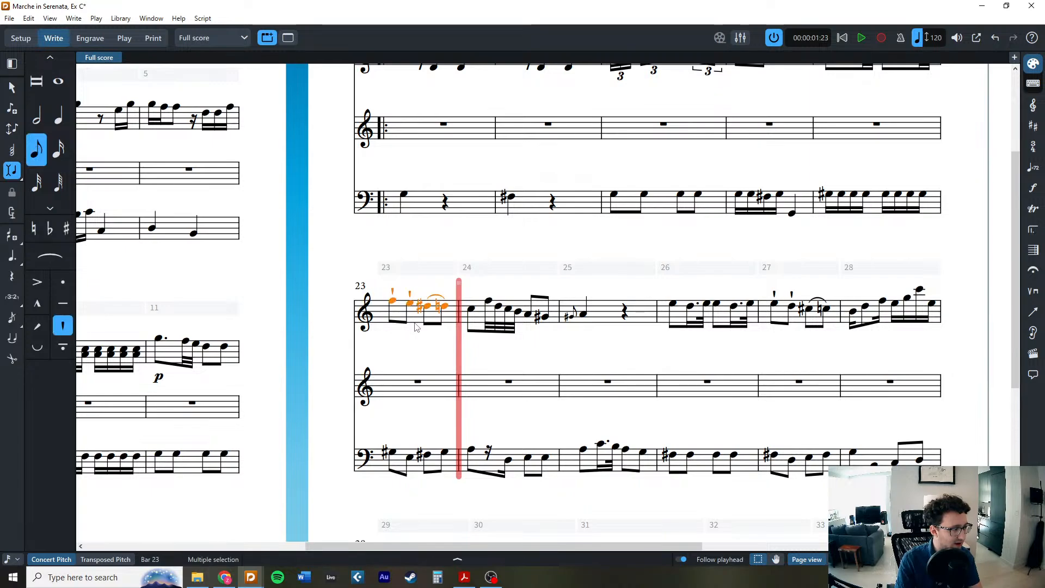
{"action": "scroll", "coordinate": [421, 350], "scroll_direction": "up", "scroll_amount": 3}
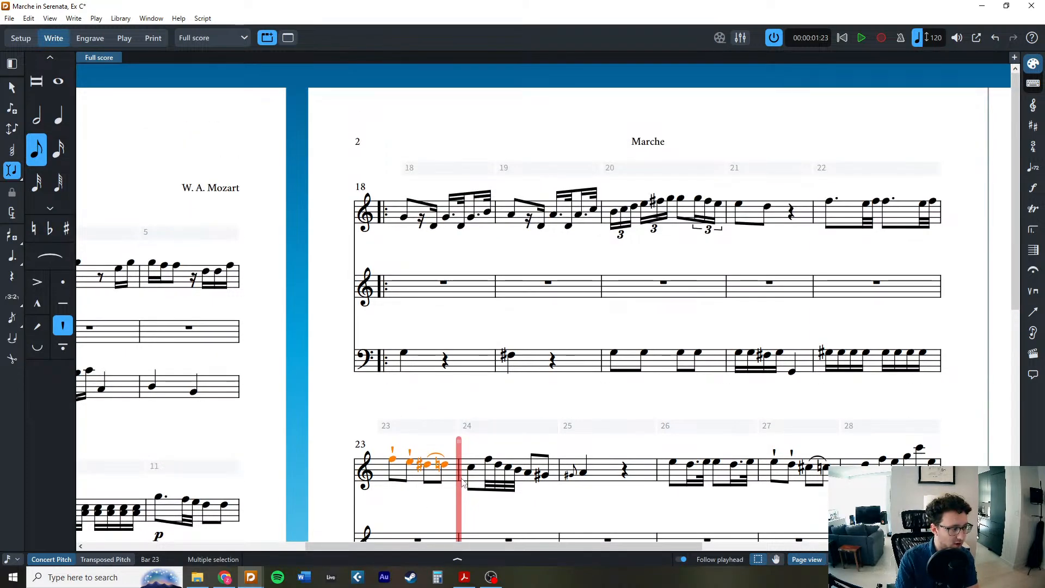
{"action": "scroll", "coordinate": [497, 381], "scroll_direction": "down", "scroll_amount": 2}
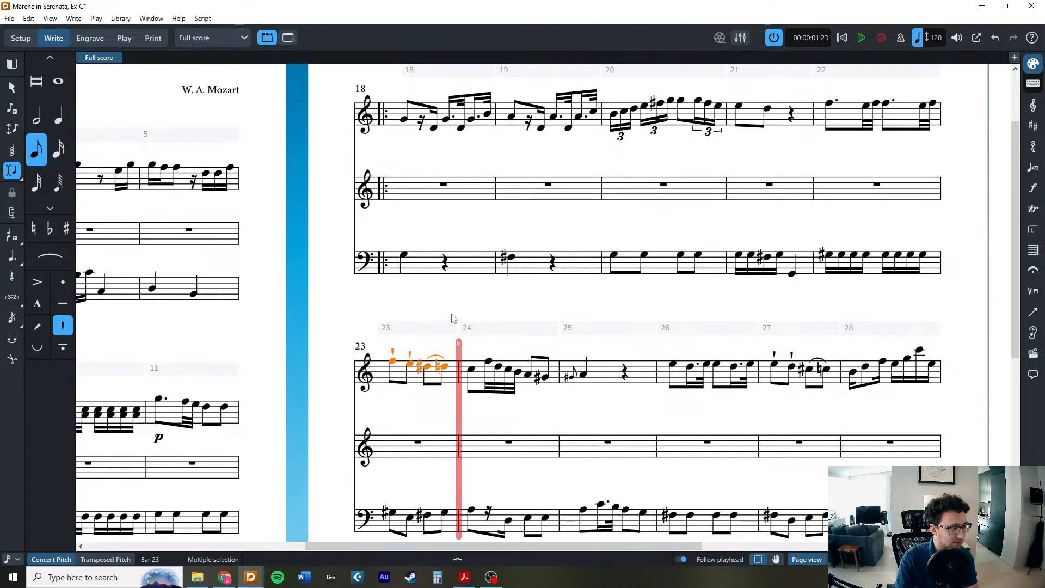
Remove the stop position, try deleting the top-staff music of bar 23 in Insert mode, and undo the deletion.
{"action": "left_click", "coordinate": [460, 355]}
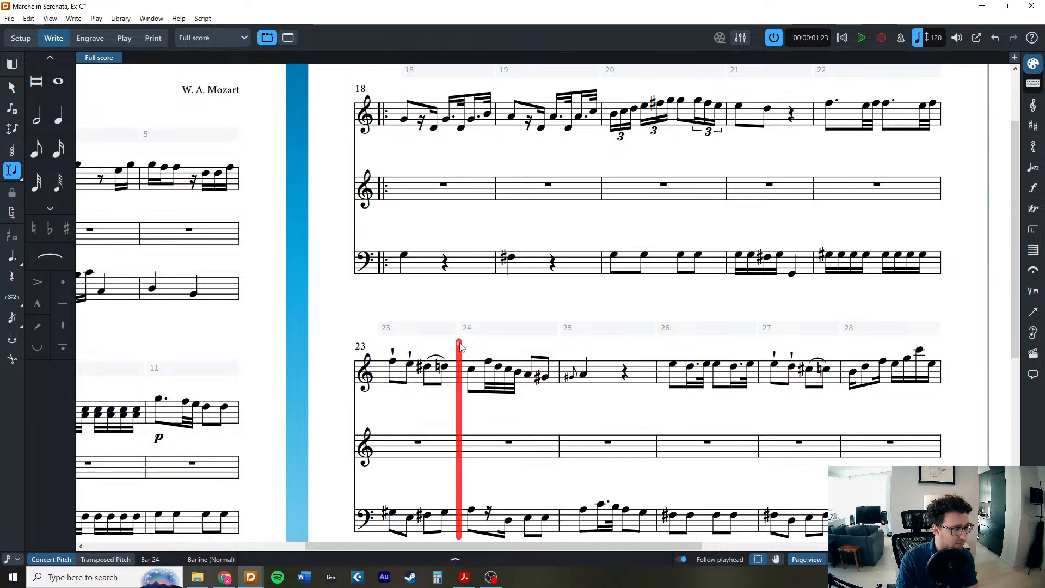
{"action": "left_click", "coordinate": [471, 329]}
{"action": "left_click", "coordinate": [417, 387]}
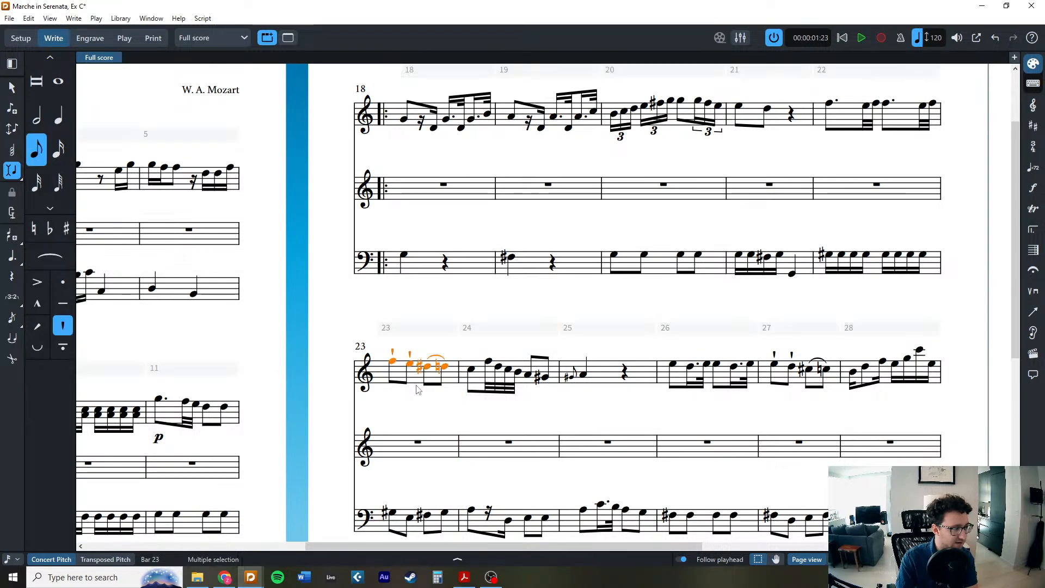
{"action": "key", "text": "Delete"}
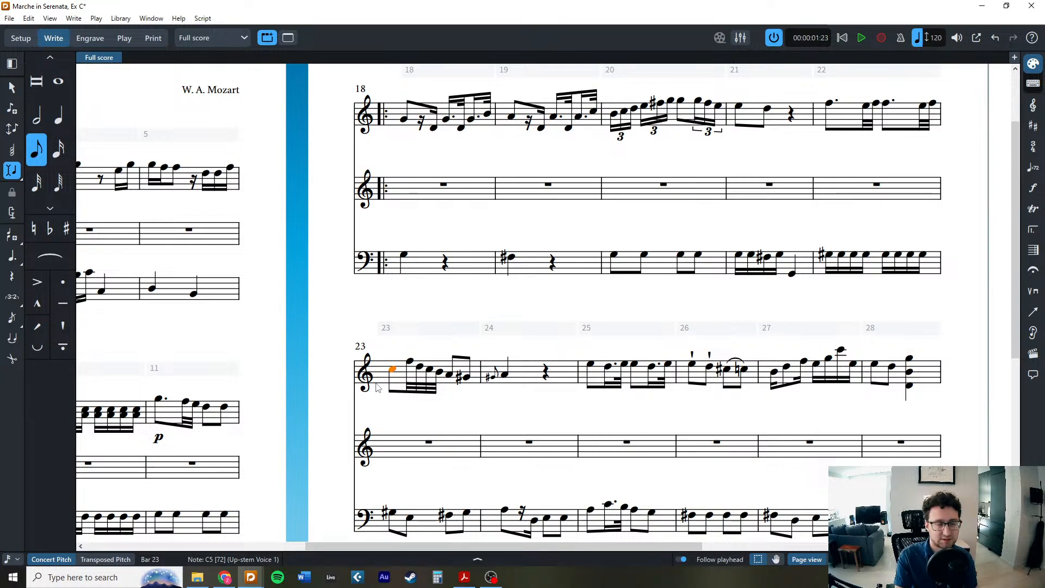
{"action": "key", "text": "ctrl+v"}
Put the stop position back at bar 24, try deleting the top-staff music of bar 23 again, and undo it.
{"action": "left_click", "coordinate": [464, 329]}
{"action": "left_click", "coordinate": [458, 315]}
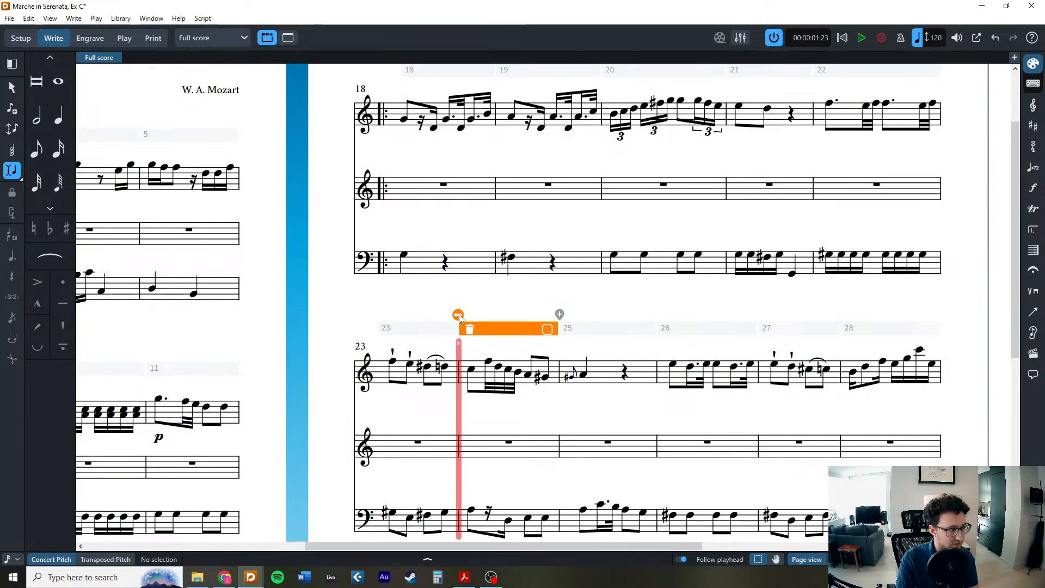
{"action": "left_click", "coordinate": [418, 383]}
{"action": "key", "text": "Delete"}
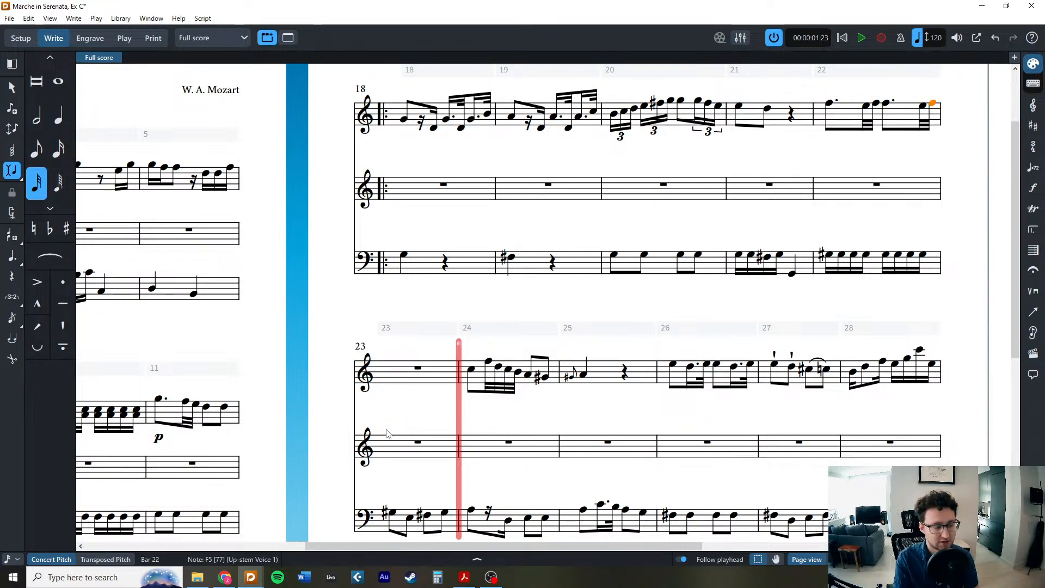
{"action": "key", "text": "ctrl+z"}
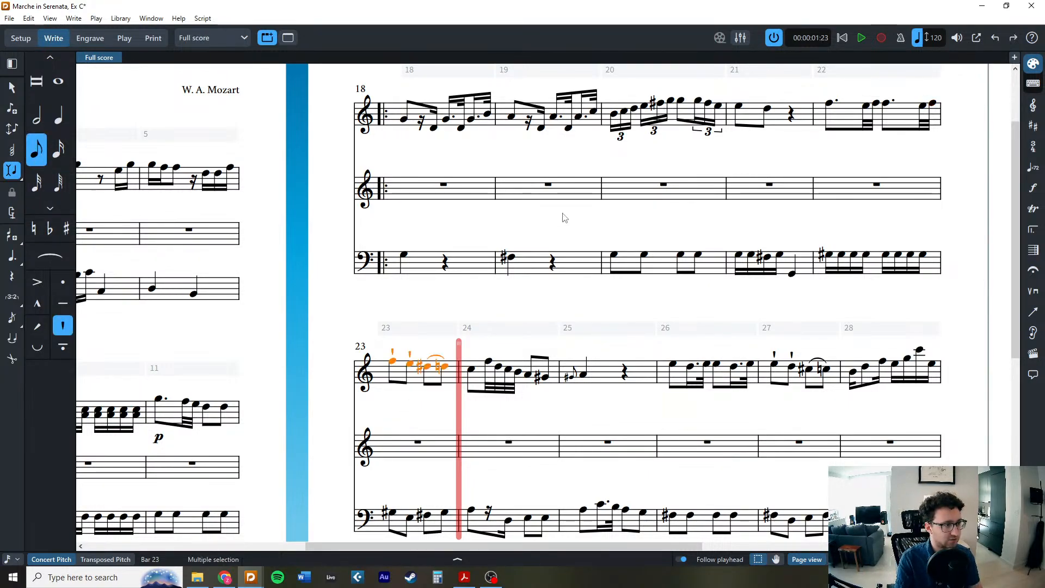
Try deleting the top-staff music of bar 21 with the stop position at bar 24, undo it, and remove the stop position.
{"action": "left_click", "coordinate": [771, 128]}
{"action": "key", "text": "Delete"}
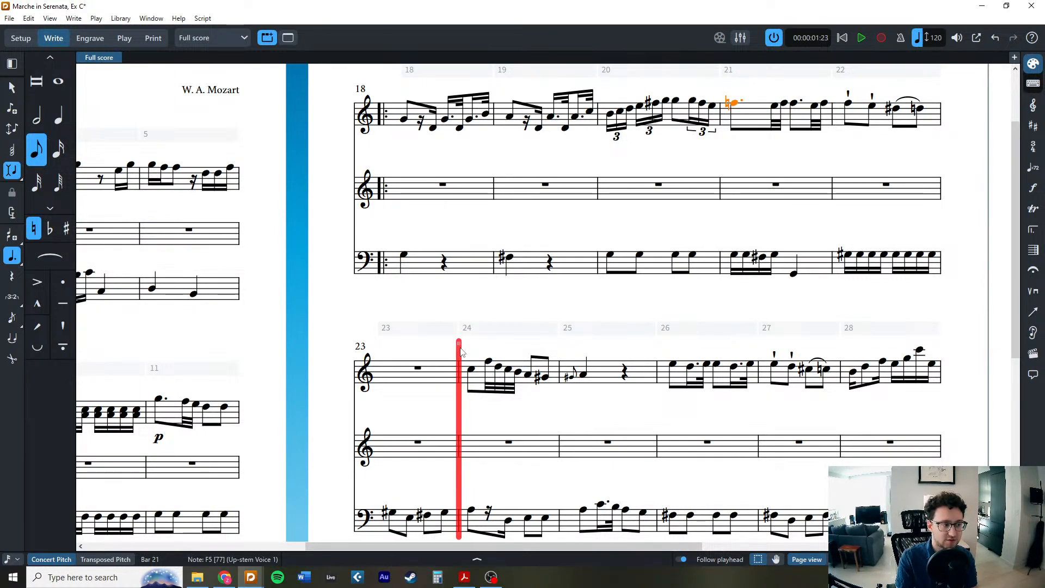
{"action": "key", "text": "ctrl+z"}
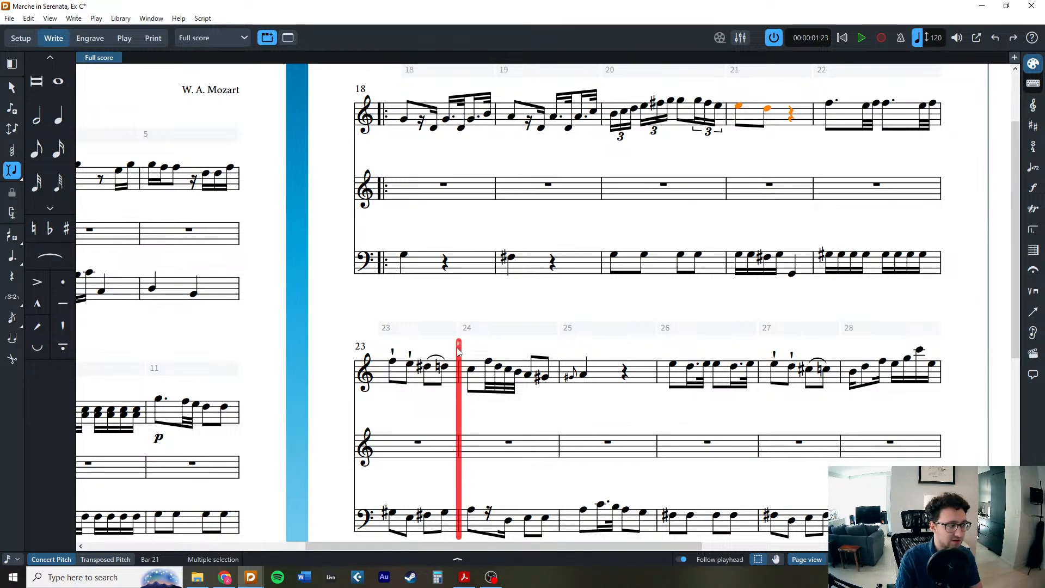
{"action": "left_click", "coordinate": [483, 330]}
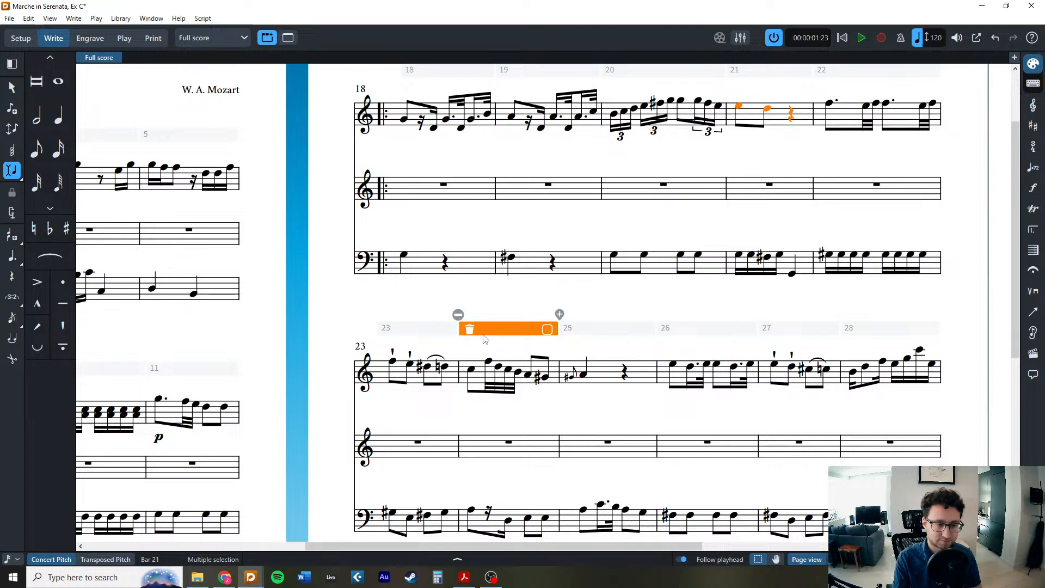
Check how the top and bass staves line up from bar 18 to the last bars of the piece.
{"action": "left_click", "coordinate": [510, 415]}
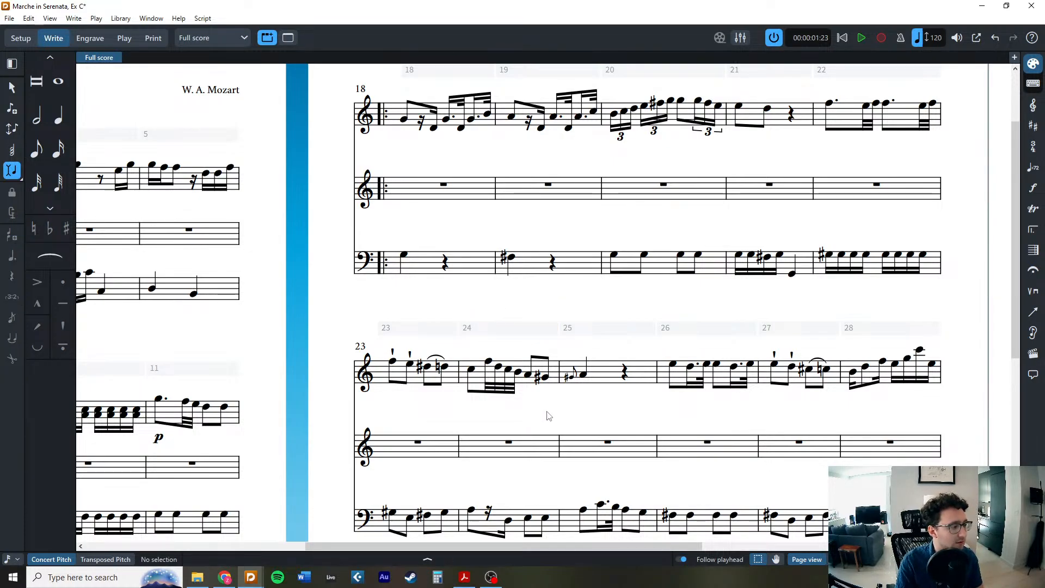
{"action": "key", "text": "x"}
{"action": "scroll", "coordinate": [548, 416], "scroll_direction": "down", "scroll_amount": 1}
{"action": "scroll", "coordinate": [598, 406], "scroll_direction": "right", "scroll_amount": 2}
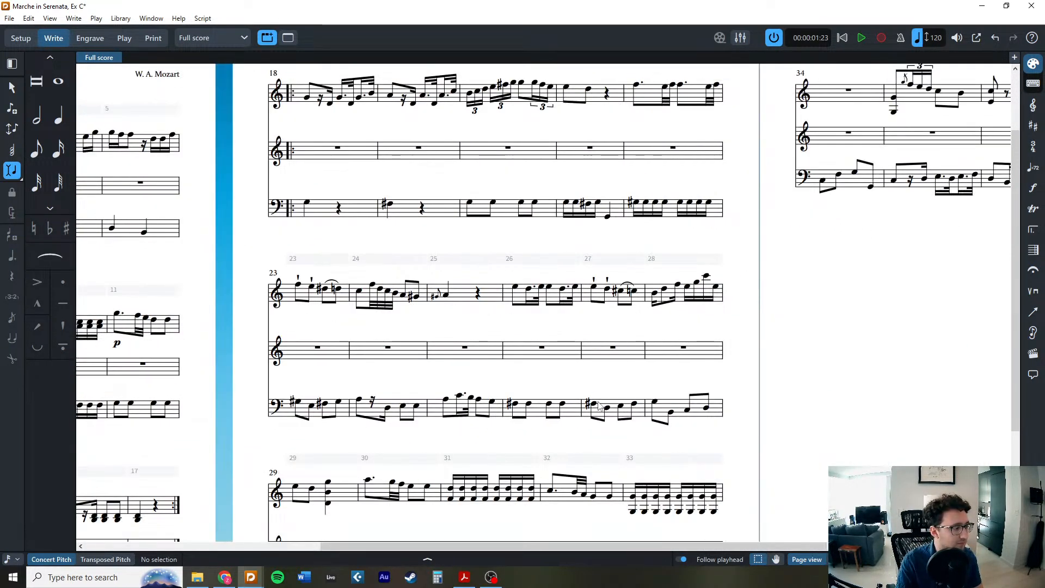
{"action": "key", "text": "ctrl+minus"}
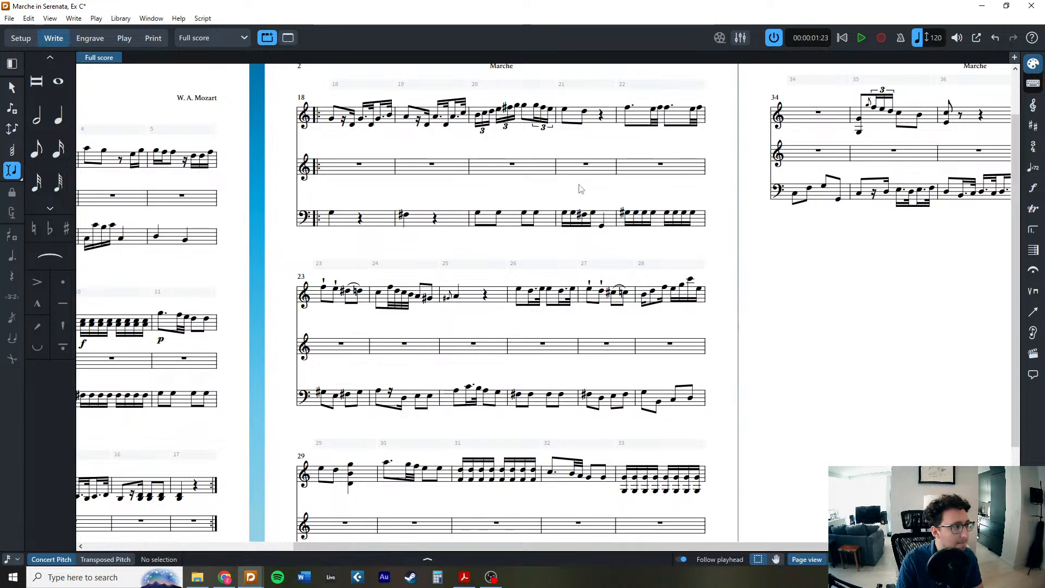
{"action": "scroll", "coordinate": [577, 139], "scroll_direction": "down", "scroll_amount": 2}
{"action": "scroll", "coordinate": [414, 261], "scroll_direction": "up", "scroll_amount": 2}
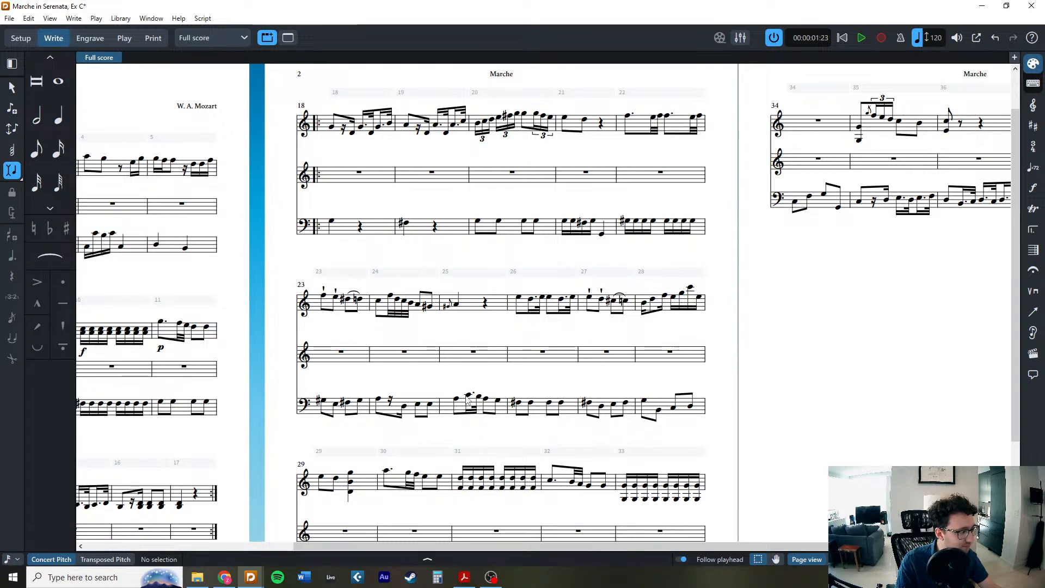
{"action": "scroll", "coordinate": [634, 407], "scroll_direction": "down", "scroll_amount": 3}
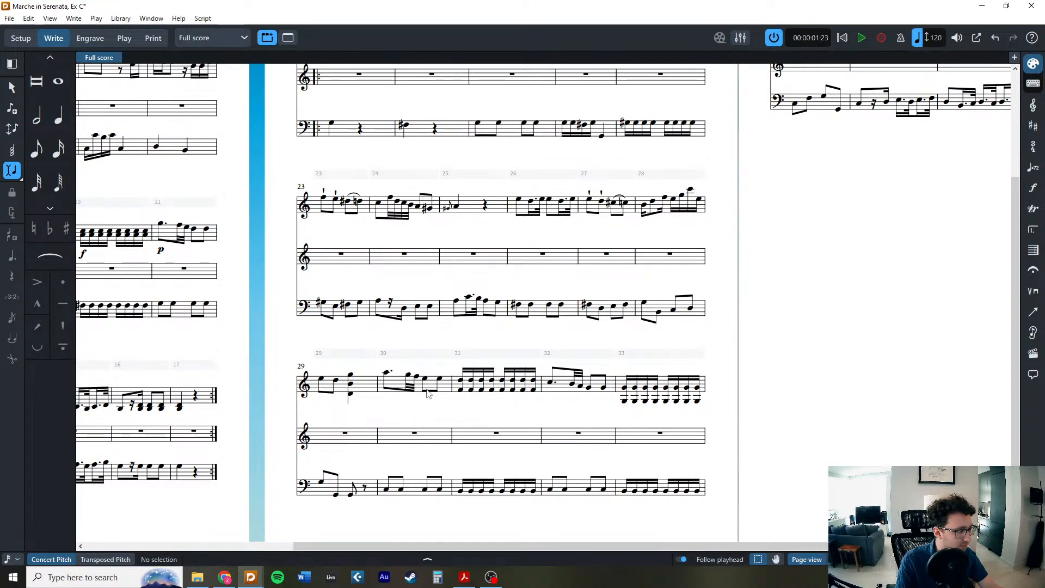
{"action": "scroll", "coordinate": [578, 402], "scroll_direction": "right", "scroll_amount": 4}
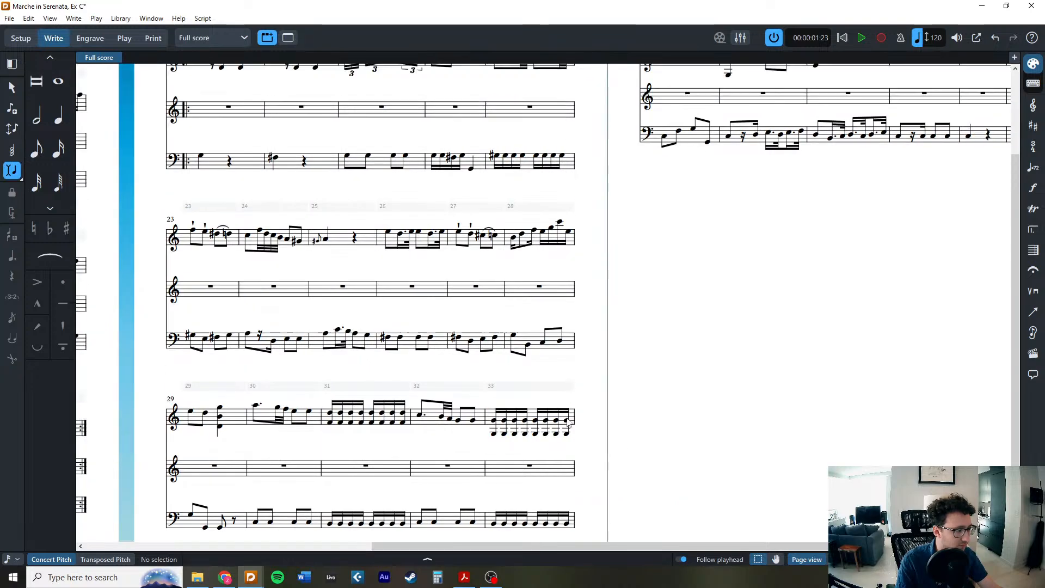
{"action": "scroll", "coordinate": [610, 293], "scroll_direction": "up", "scroll_amount": 5}
{"action": "scroll", "coordinate": [642, 187], "scroll_direction": "right", "scroll_amount": 3}
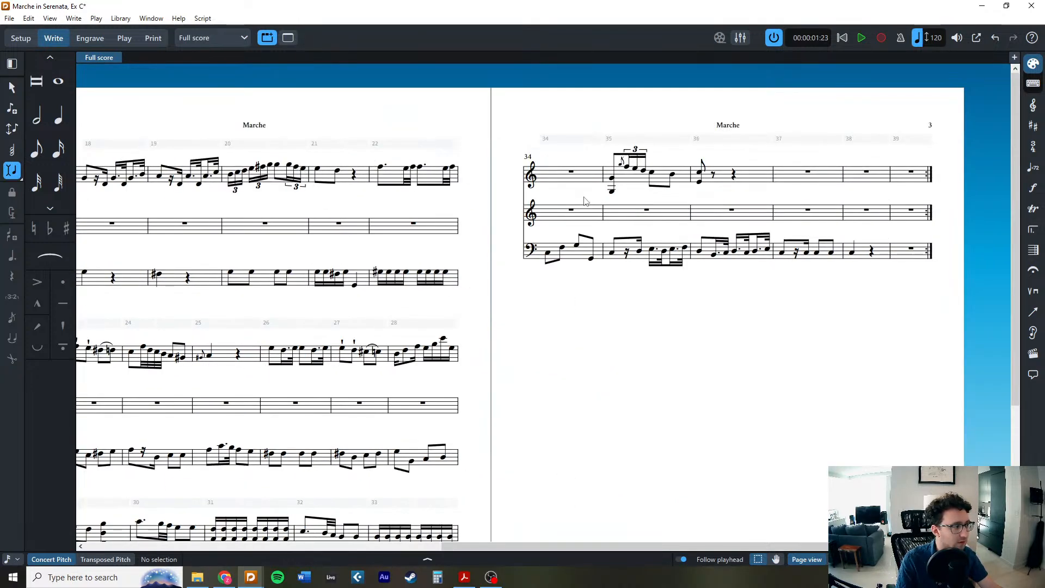
Delete the top staff's full-bar rest in bar 34 to pull the following music one bar earlier, and turn off Insert mode.
{"action": "left_click", "coordinate": [626, 184]}
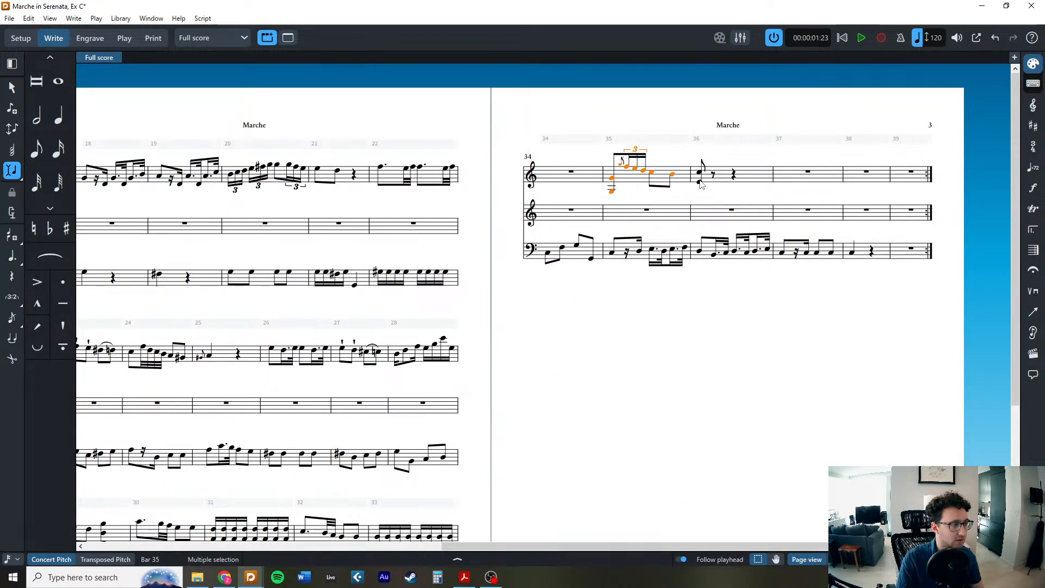
{"action": "left_click", "coordinate": [561, 183]}
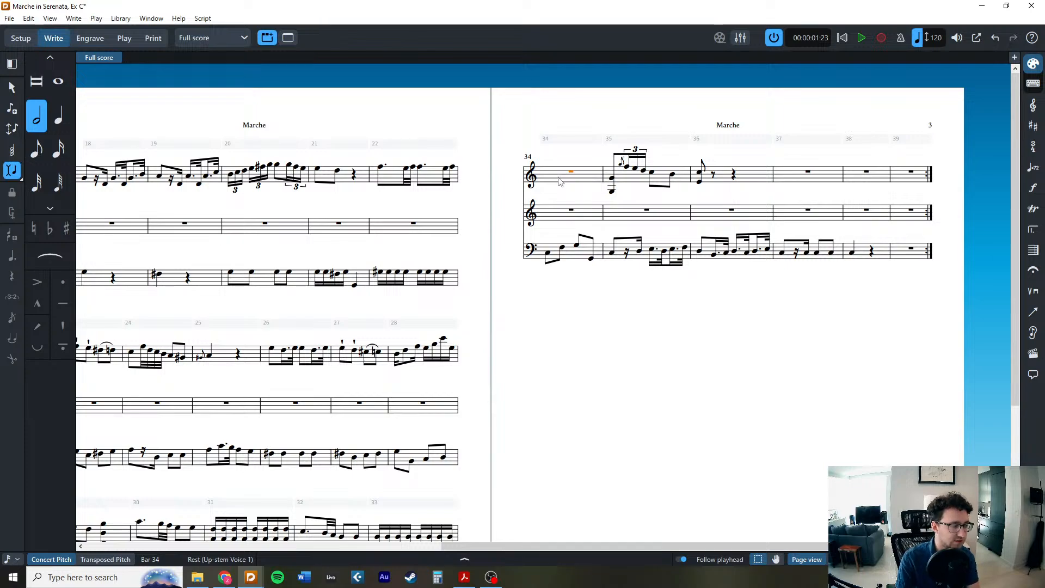
{"action": "key", "text": "Delete"}
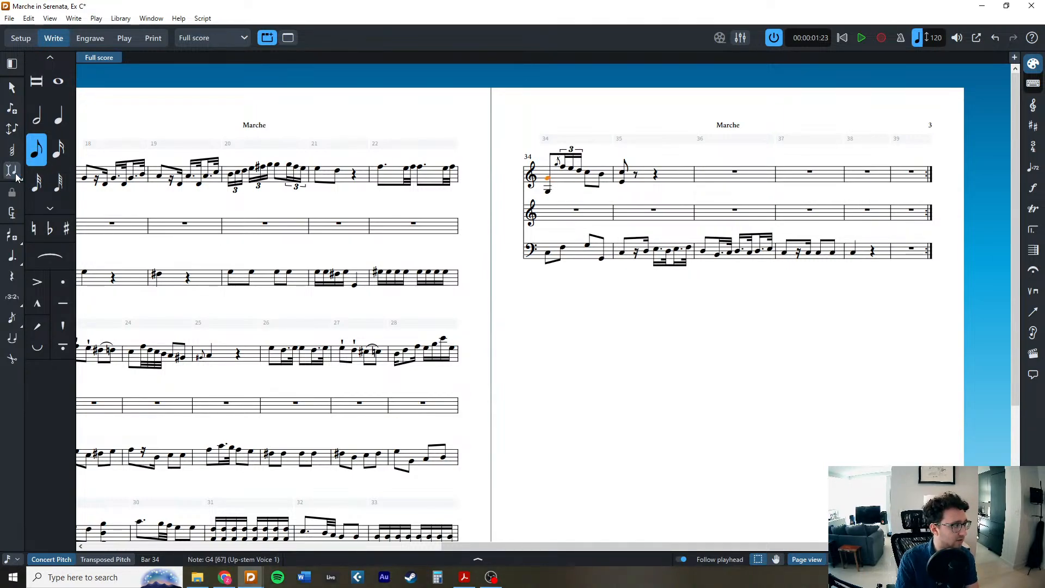
{"action": "left_click", "coordinate": [678, 403]}
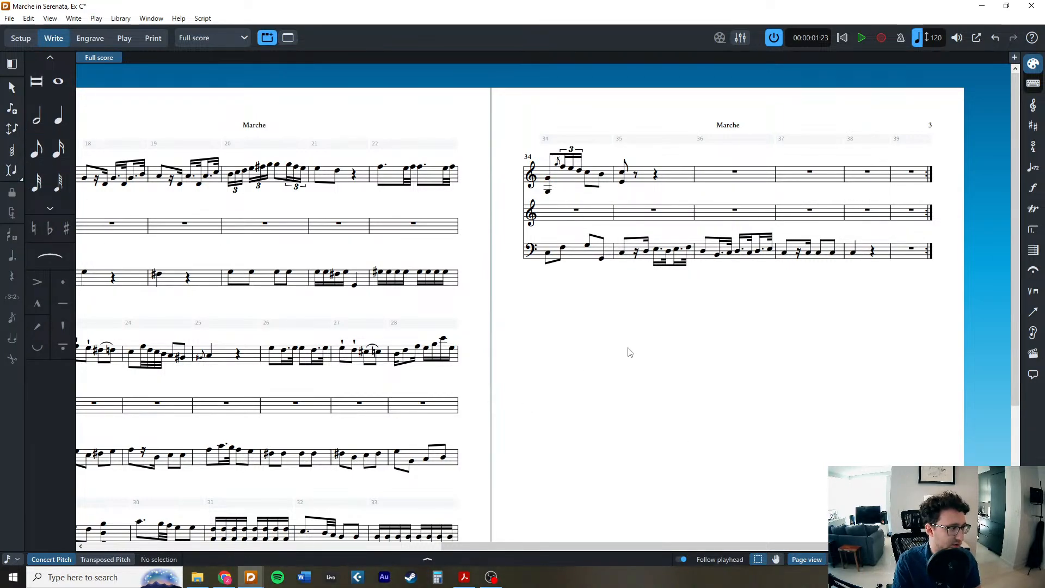
Change the top-staff grace note in bar 34 to the unslashed grace note type.
{"action": "scroll", "coordinate": [618, 360], "scroll_direction": "up", "scroll_amount": 2}
{"action": "left_click", "coordinate": [566, 208]}
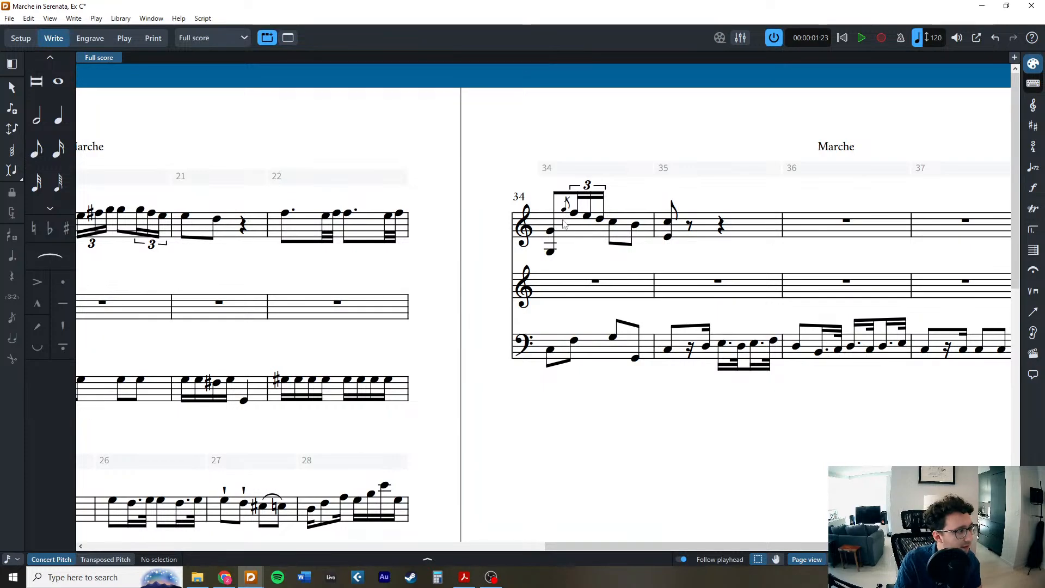
{"action": "left_click", "coordinate": [455, 560]}
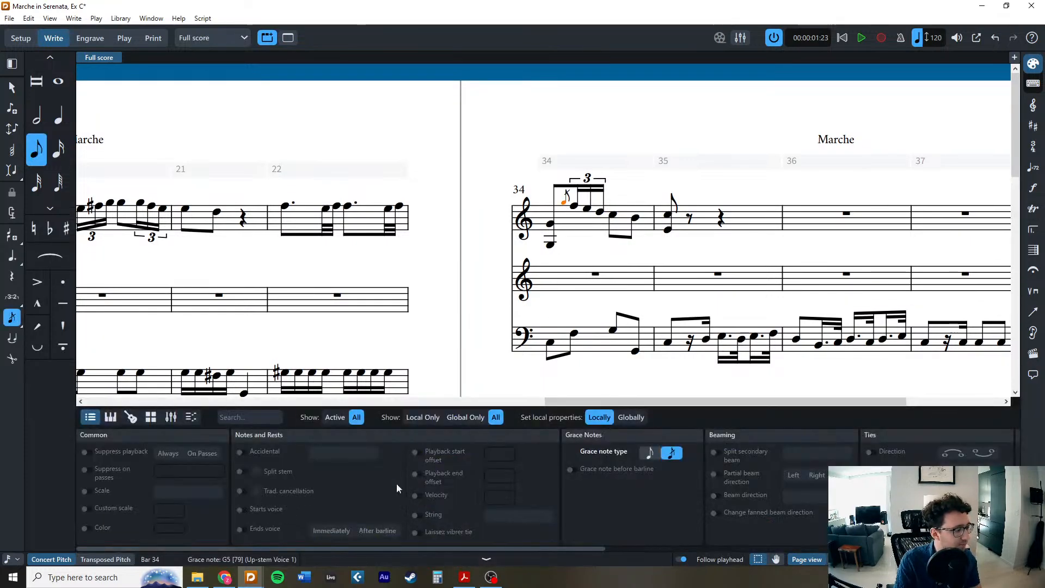
{"action": "left_click", "coordinate": [647, 455]}
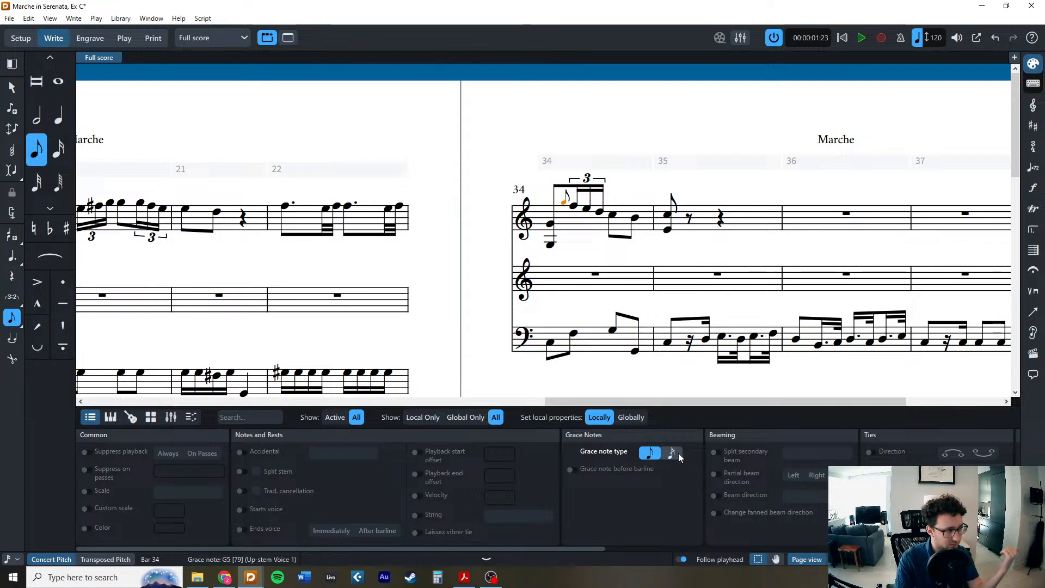
{"action": "left_click", "coordinate": [486, 559]}
{"action": "key", "text": "Escape"}
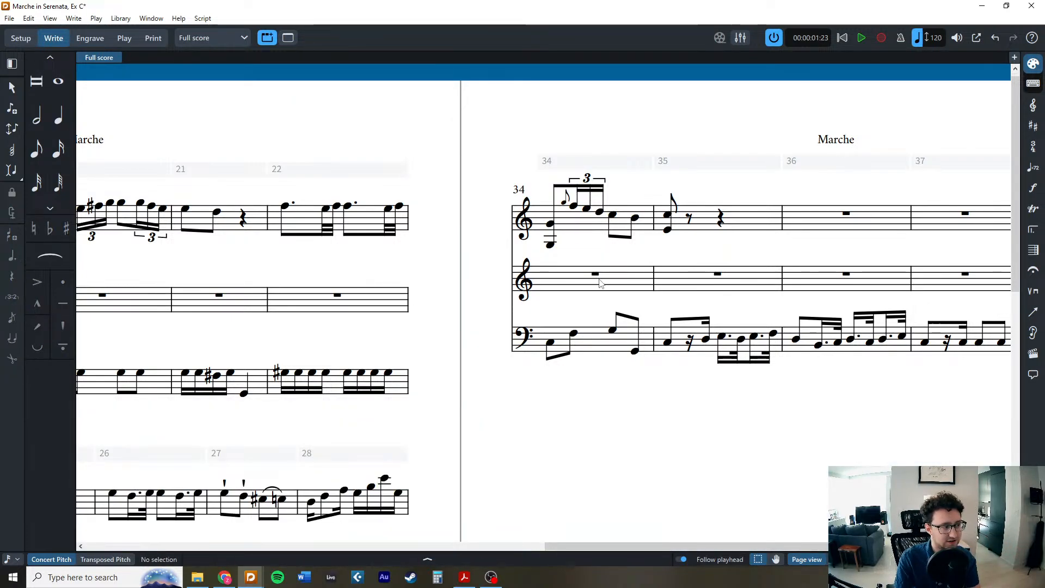
Copy the top-staff passage running from bar 14's second note to bar 16's first note into bar 35, starting at the eighth rest.
{"action": "scroll", "coordinate": [602, 282], "scroll_direction": "right", "scroll_amount": 3}
{"action": "key", "text": "ctrl+equal"}
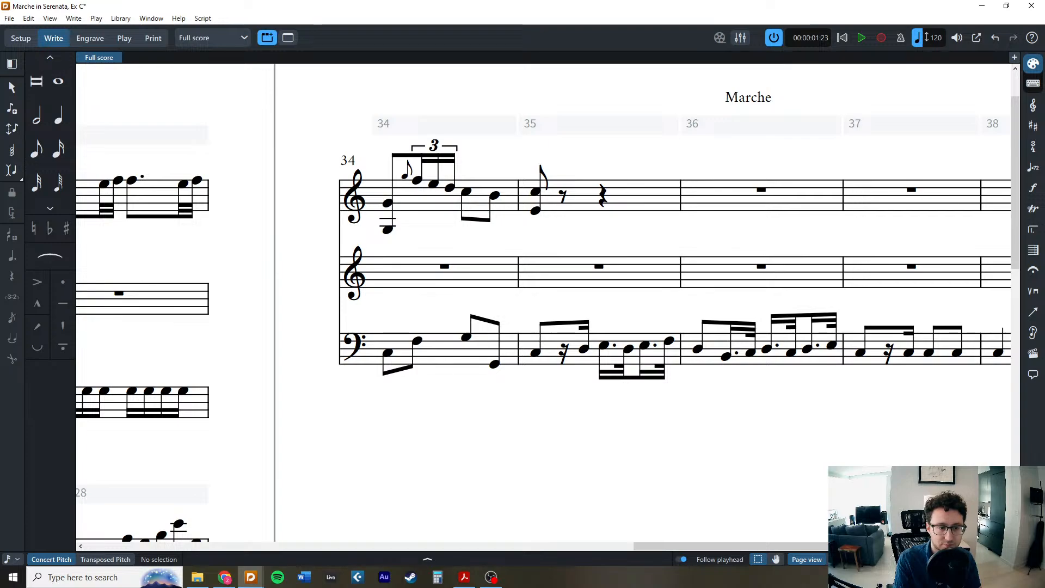
{"action": "scroll", "coordinate": [502, 317], "scroll_direction": "right", "scroll_amount": 3}
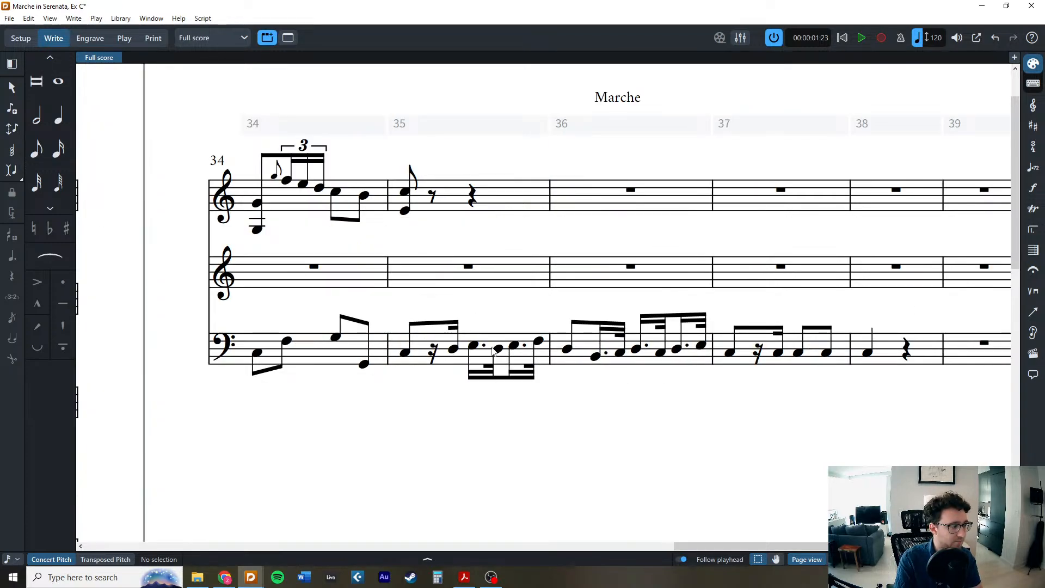
{"action": "scroll", "coordinate": [525, 356], "scroll_direction": "left", "scroll_amount": 3}
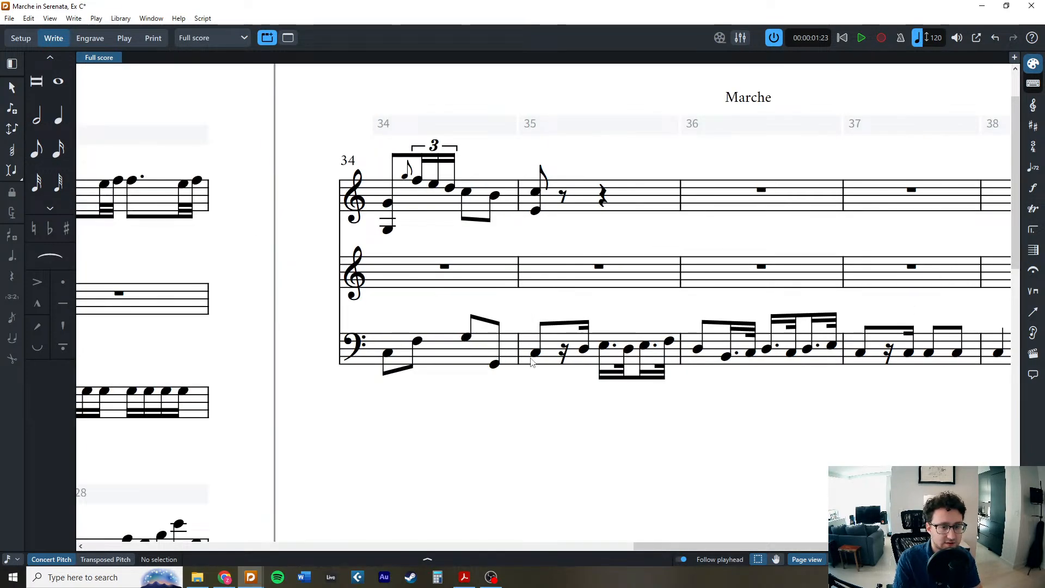
{"action": "scroll", "coordinate": [715, 363], "scroll_direction": "down", "scroll_amount": 1}
{"action": "scroll", "coordinate": [715, 364], "scroll_direction": "down", "scroll_amount": 2}
{"action": "scroll", "coordinate": [590, 375], "scroll_direction": "left", "scroll_amount": 6}
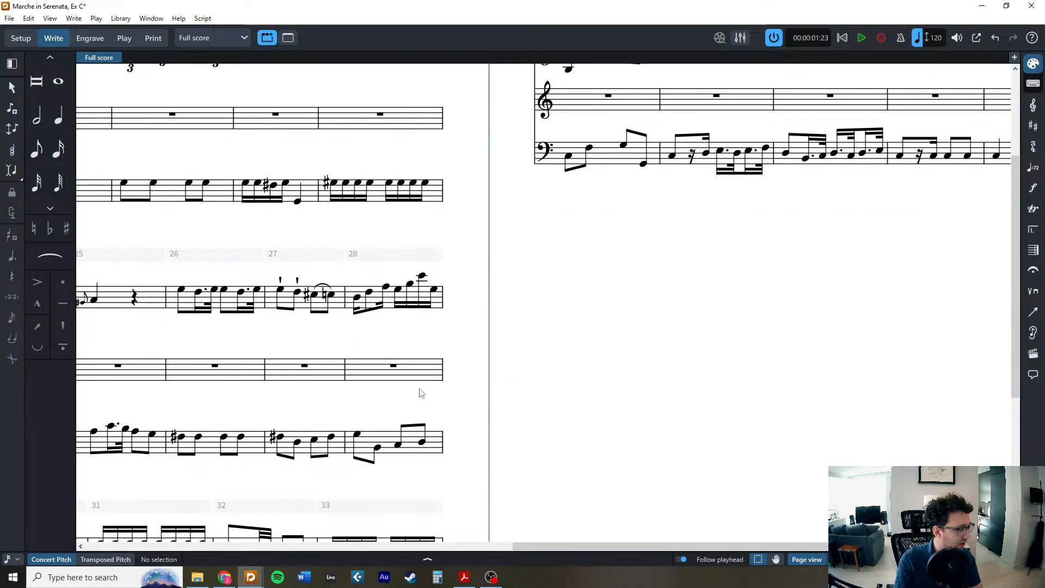
{"action": "scroll", "coordinate": [366, 399], "scroll_direction": "up", "scroll_amount": 2}
{"action": "scroll", "coordinate": [366, 398], "scroll_direction": "left", "scroll_amount": 3}
{"action": "left_click", "coordinate": [213, 387]}
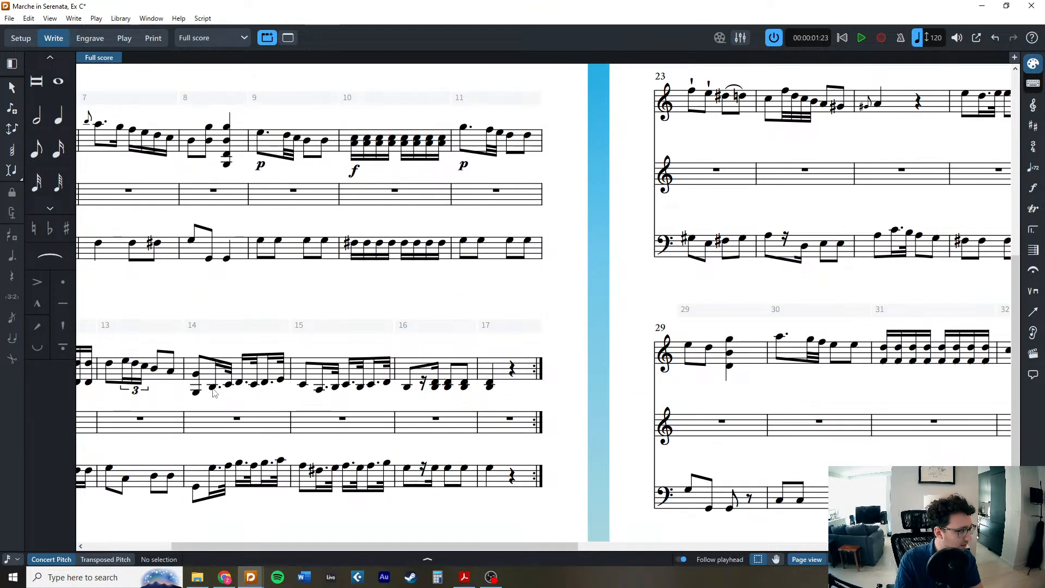
{"action": "left_click", "coordinate": [385, 385], "text": "shift"}
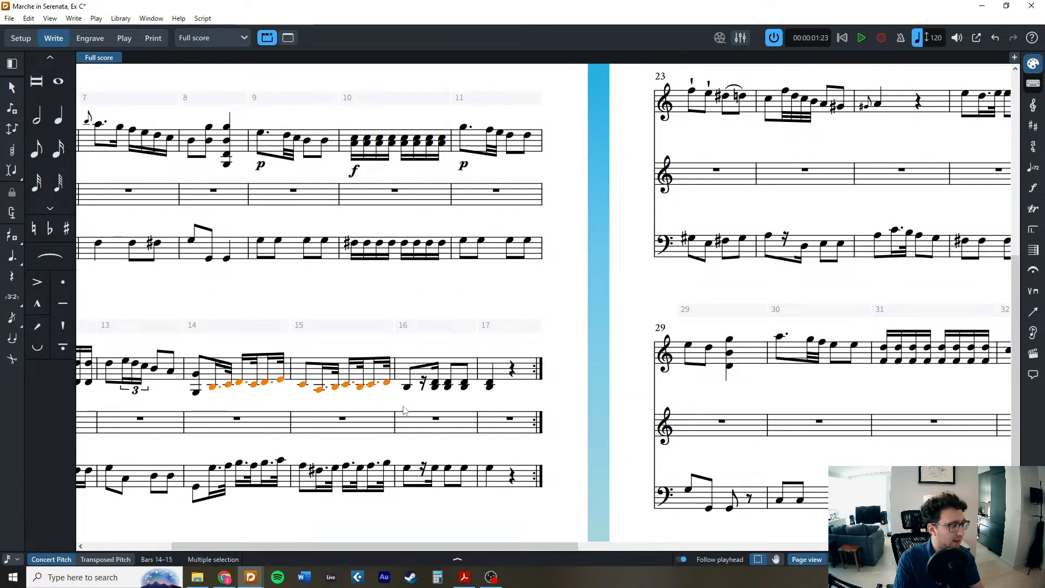
{"action": "scroll", "coordinate": [426, 400], "scroll_direction": "up", "scroll_amount": 3}
{"action": "scroll", "coordinate": [438, 366], "scroll_direction": "right", "scroll_amount": 5}
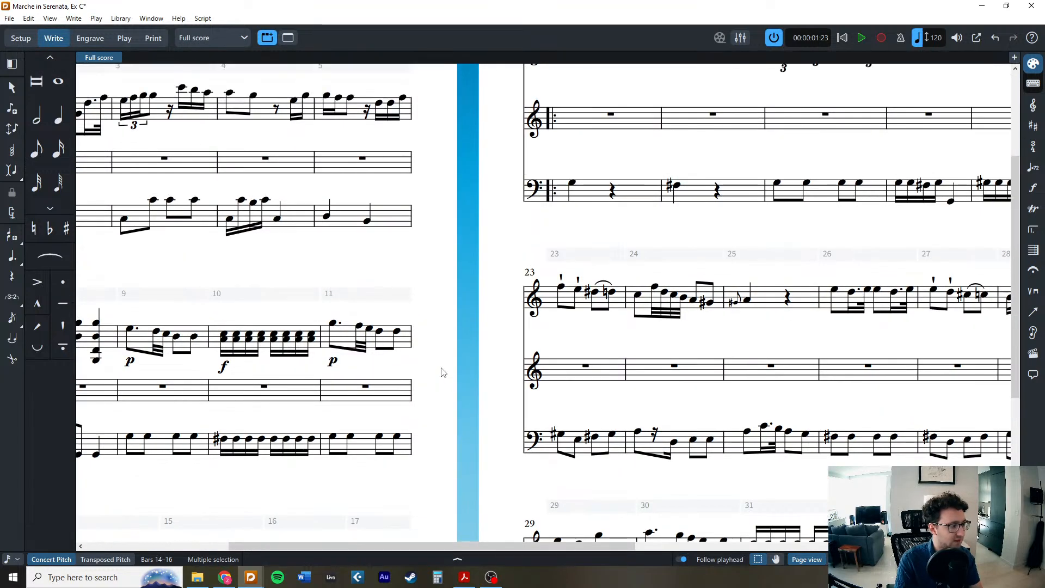
{"action": "scroll", "coordinate": [547, 210], "scroll_direction": "up", "scroll_amount": 2}
{"action": "left_click", "coordinate": [546, 209]}
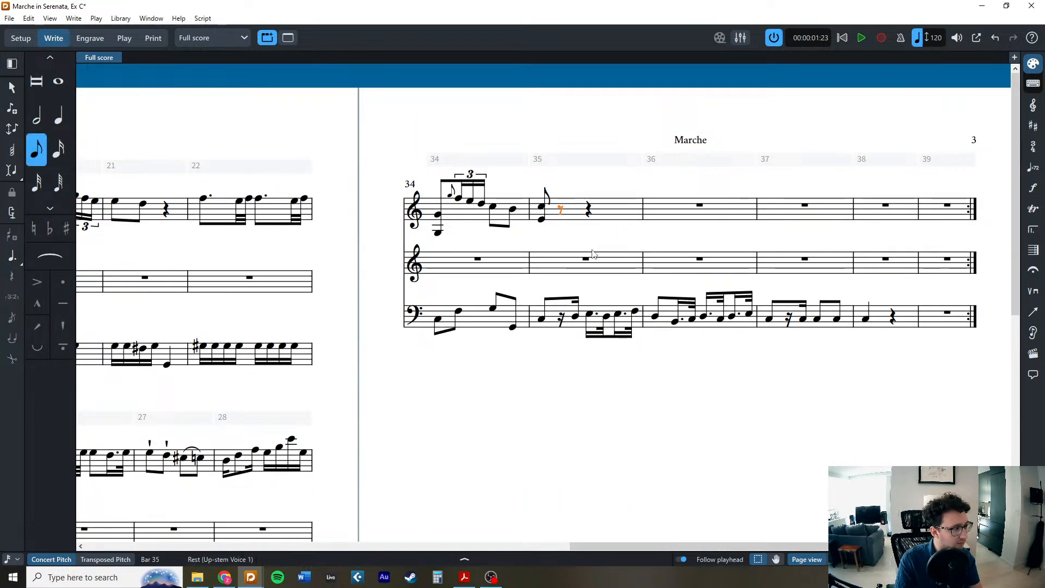
{"action": "key", "text": "ctrl+v"}
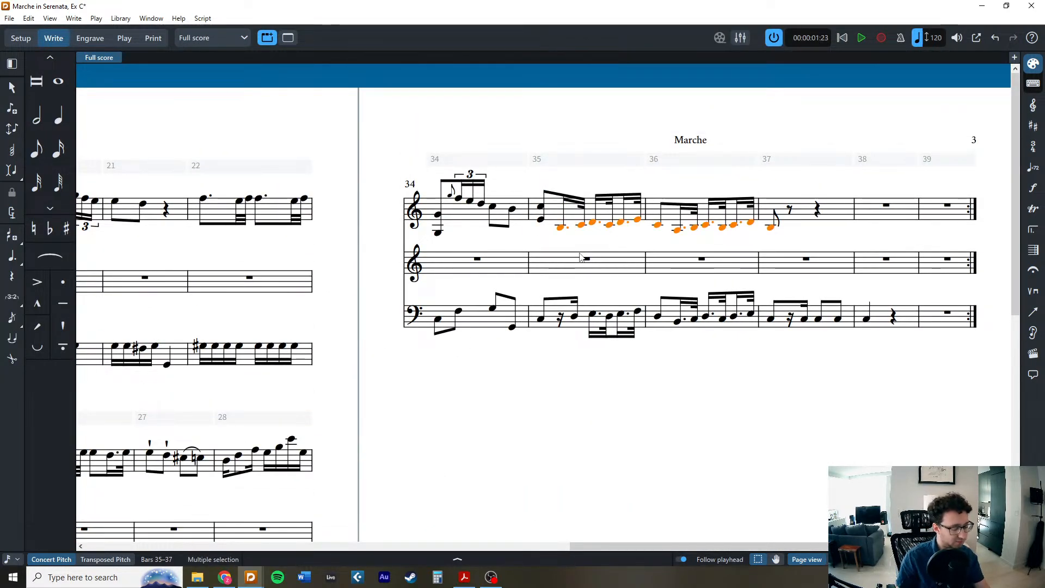
Transpose the pasted top-staff passage in bars 35–37 up a fourth.
{"action": "key", "text": "shift+p"}
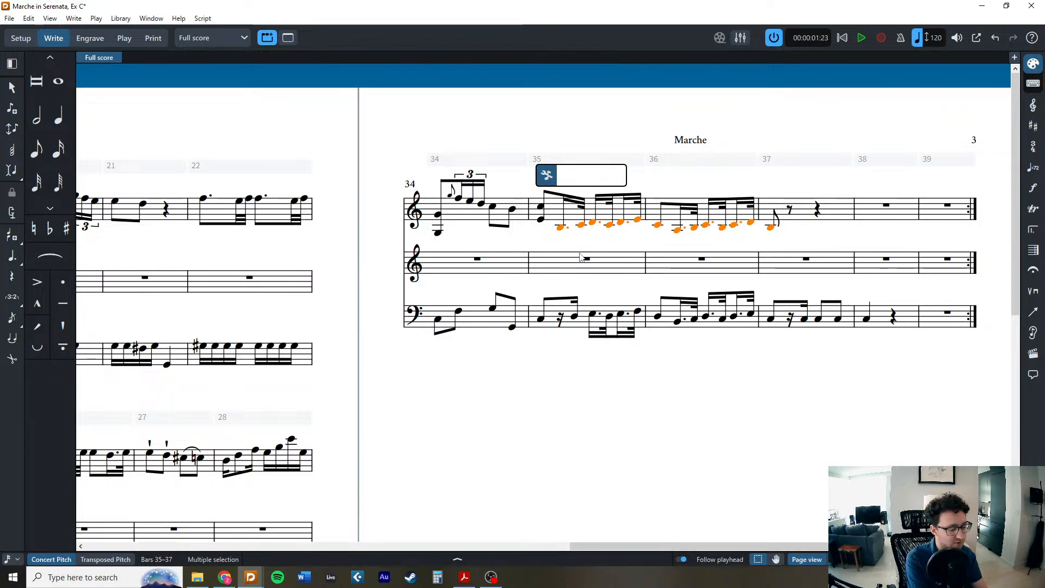
{"action": "type", "text": "tP$"}
{"action": "key", "text": "Return"}
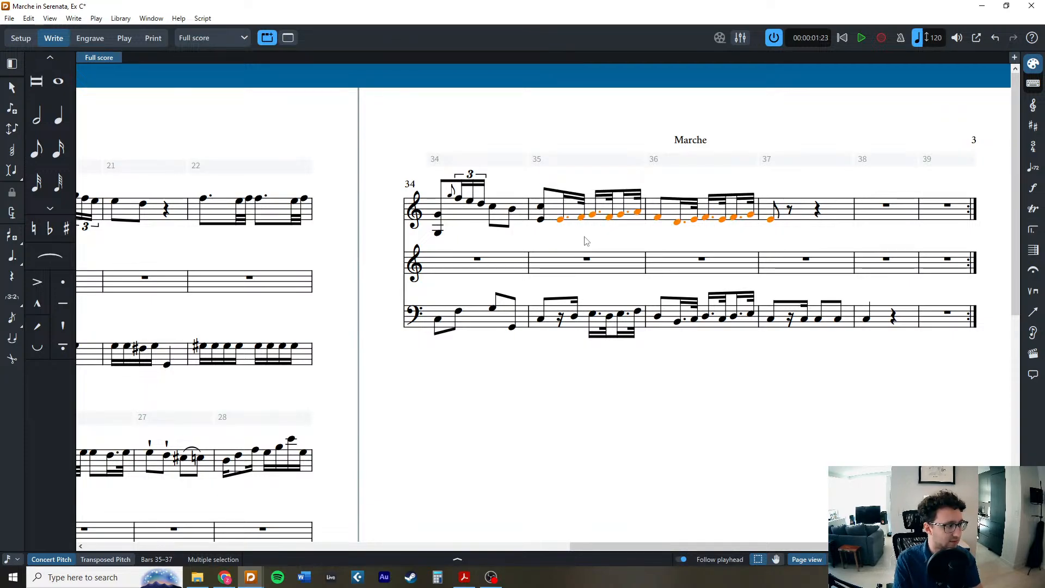
{"action": "key", "text": "Escape"}
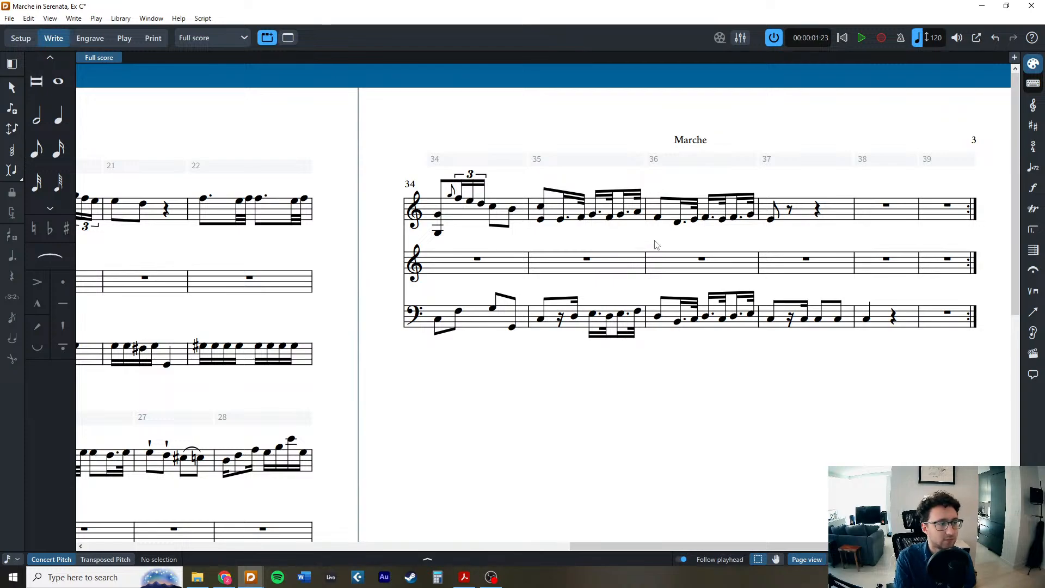
Complete the top staff's bar 37 with one sixteenth and two eighth E4–C5 chords, and start bar 38 with a quarter-note E4–C5 chord.
{"action": "double_click", "coordinate": [807, 220]}
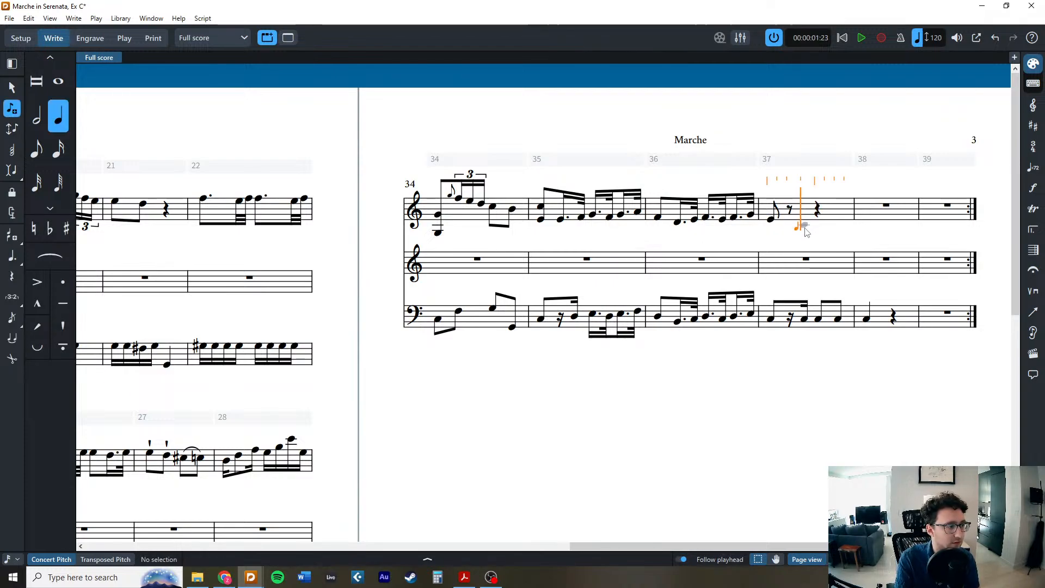
{"action": "left_click", "coordinate": [59, 149]}
{"action": "left_click", "coordinate": [34, 153]}
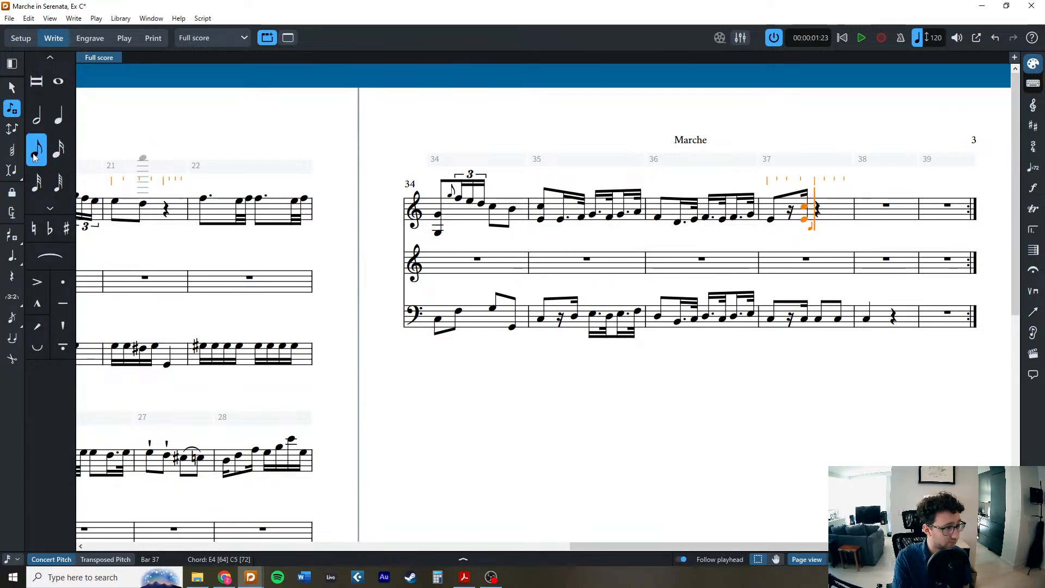
{"action": "left_click", "coordinate": [62, 123]}
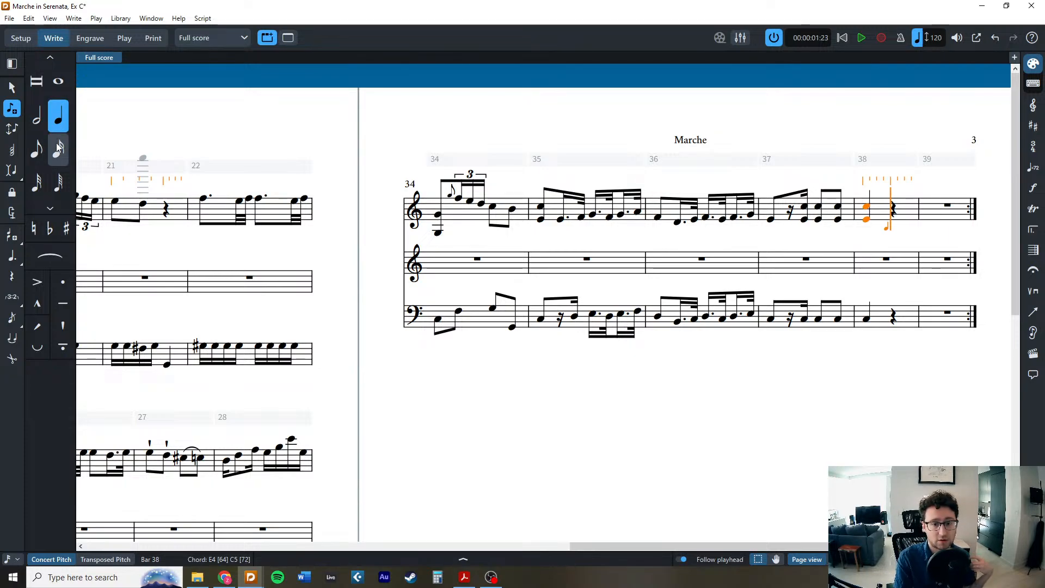
{"action": "key", "text": "Escape"}
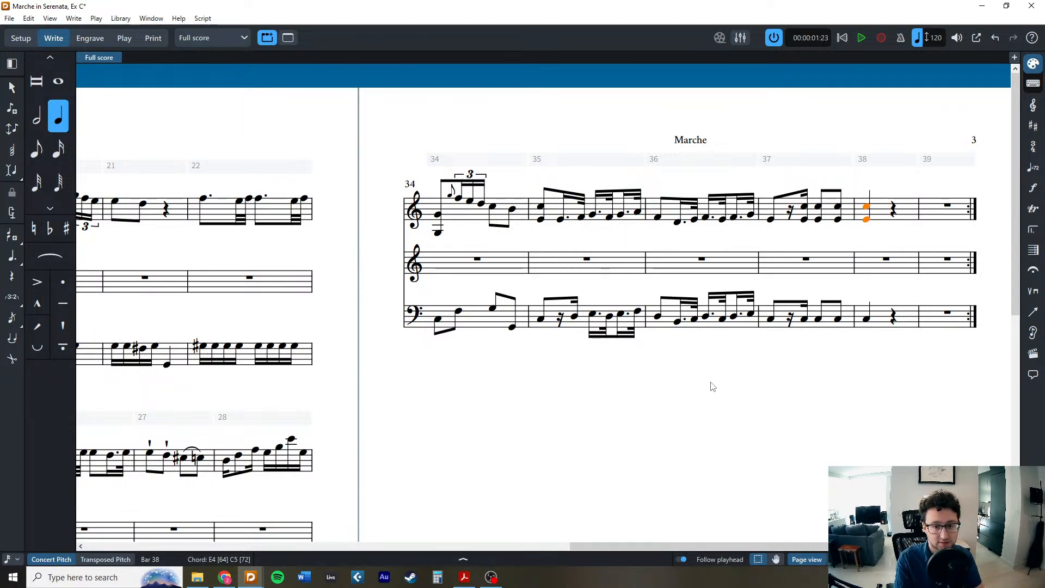
{"action": "key", "text": "Escape"}
Add a p dynamic at the start of bar 30 in the top staff.
{"action": "scroll", "coordinate": [565, 325], "scroll_direction": "down", "scroll_amount": 2}
{"action": "scroll", "coordinate": [564, 325], "scroll_direction": "left", "scroll_amount": 2}
{"action": "scroll", "coordinate": [565, 325], "scroll_direction": "left", "scroll_amount": 3}
{"action": "scroll", "coordinate": [539, 329], "scroll_direction": "down", "scroll_amount": 4}
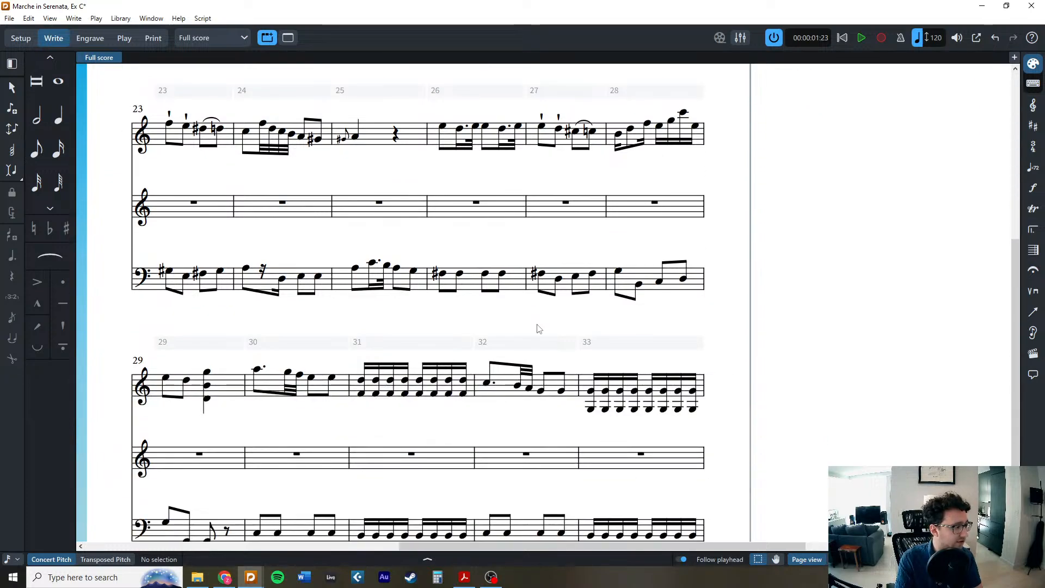
{"action": "left_click", "coordinate": [265, 373]}
{"action": "left_click", "coordinate": [265, 372]}
{"action": "key", "text": "shift+d"}
{"action": "type", "text": "p"}
{"action": "key", "text": "Return"}
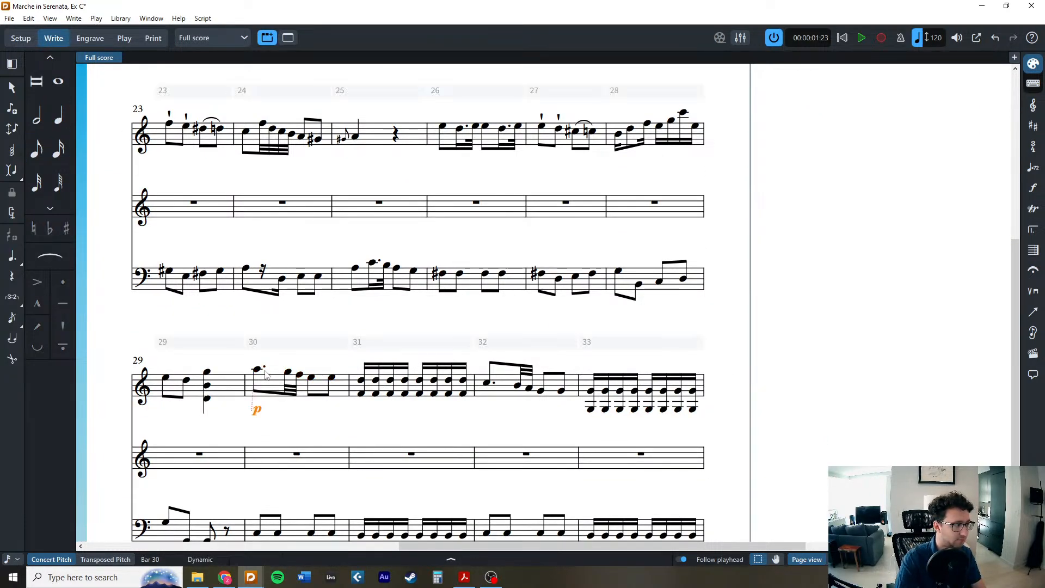
{"action": "key", "text": "Escape"}
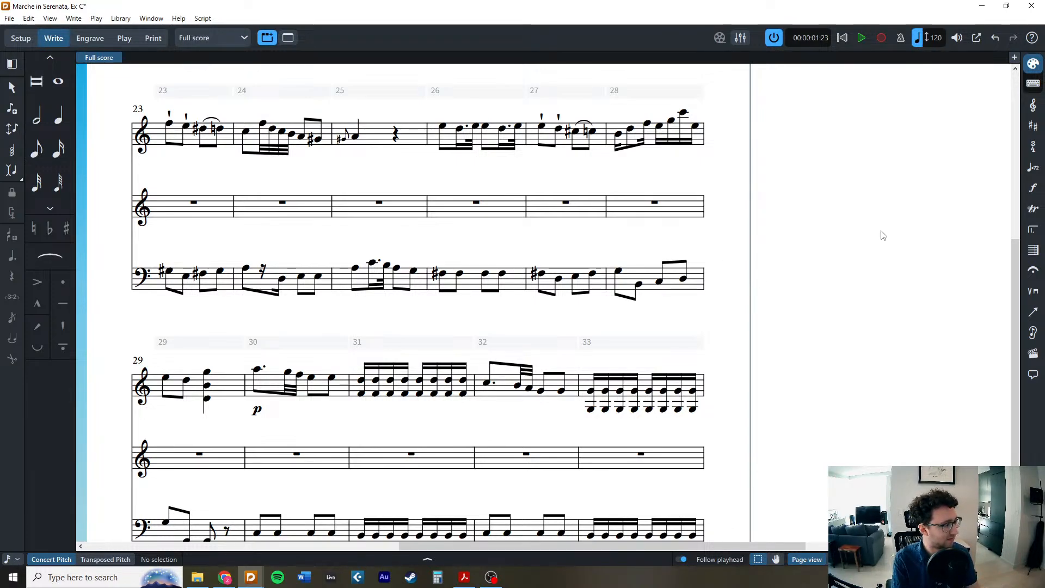
Review the entered music from bar 33 back to the opening of the Marche, and consult the manuscript for the middle staff.
{"action": "scroll", "coordinate": [863, 256], "scroll_direction": "up", "scroll_amount": 1}
{"action": "scroll", "coordinate": [872, 254], "scroll_direction": "right", "scroll_amount": 3}
{"action": "scroll", "coordinate": [872, 255], "scroll_direction": "left", "scroll_amount": 3}
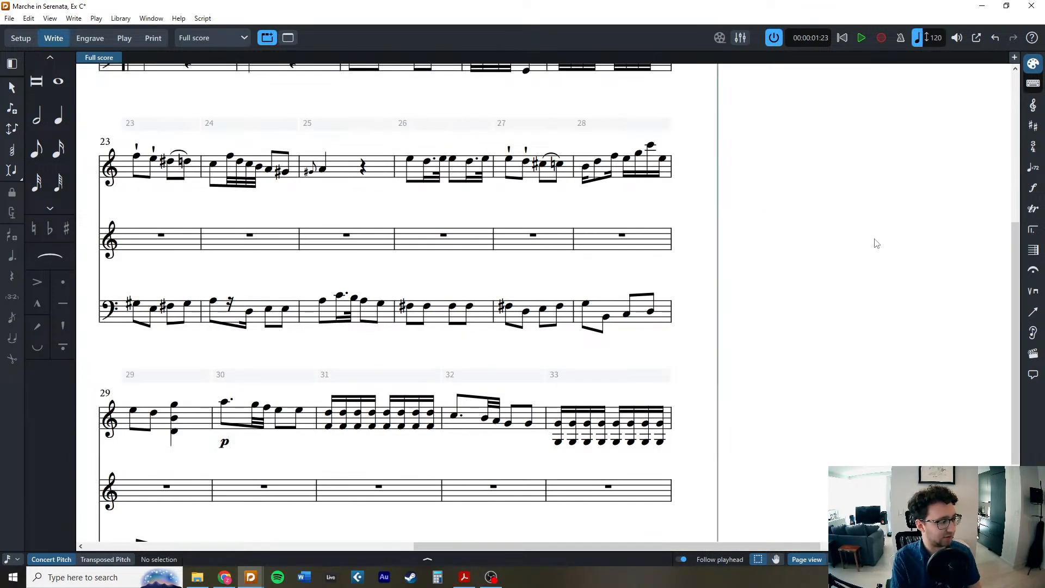
{"action": "key", "text": "ctrl+s"}
{"action": "left_click", "coordinate": [484, 289]}
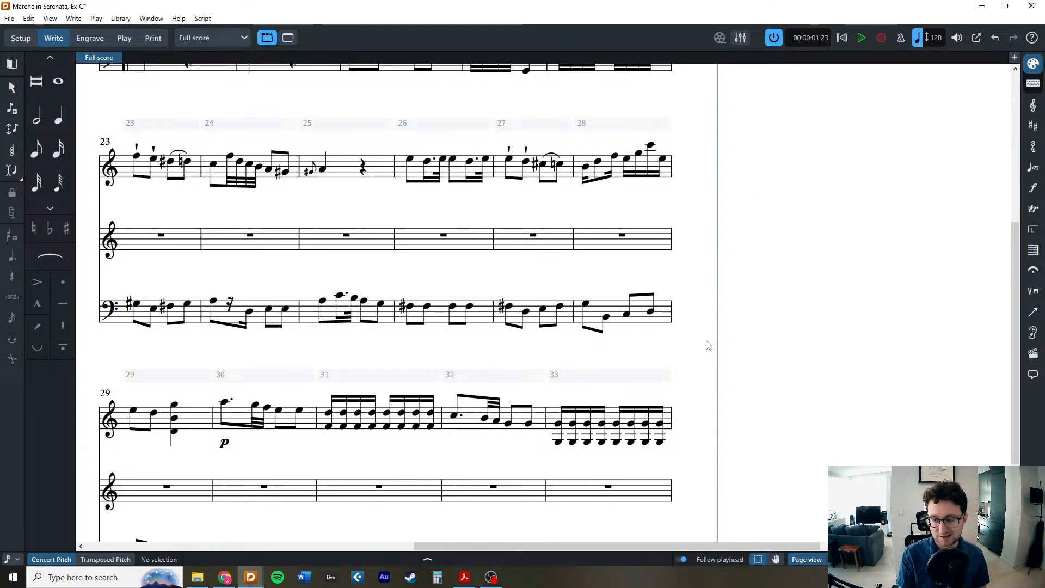
{"action": "scroll", "coordinate": [690, 247], "scroll_direction": "up", "scroll_amount": 2}
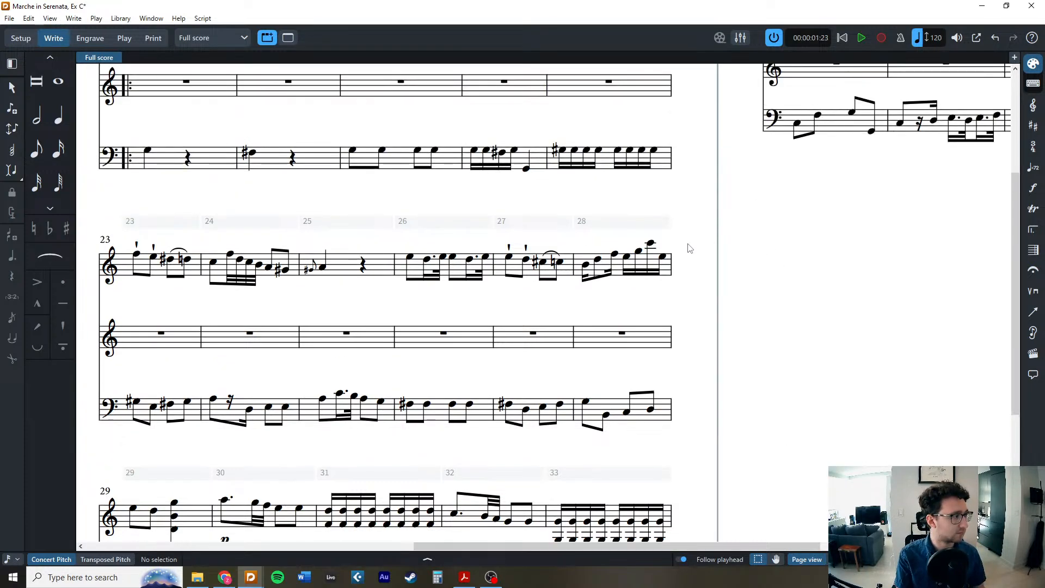
{"action": "scroll", "coordinate": [688, 251], "scroll_direction": "down", "scroll_amount": 3, "text": "ctrl"}
{"action": "scroll", "coordinate": [686, 253], "scroll_direction": "left", "scroll_amount": 5}
{"action": "scroll", "coordinate": [686, 253], "scroll_direction": "up", "scroll_amount": 1}
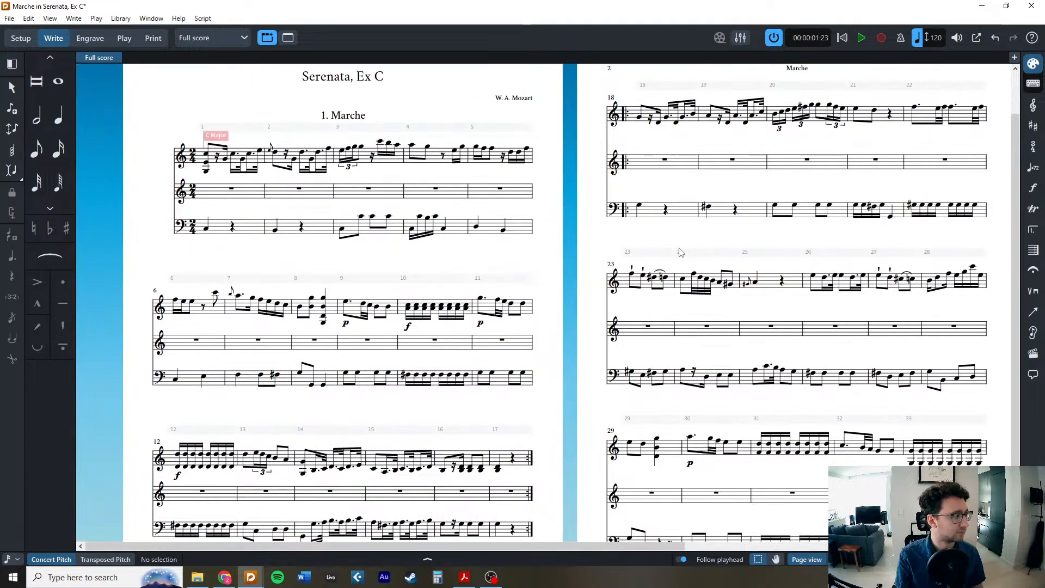
{"action": "scroll", "coordinate": [152, 243], "scroll_direction": "up", "scroll_amount": 2, "text": "ctrl"}
{"action": "scroll", "coordinate": [152, 244], "scroll_direction": "up", "scroll_amount": 2}
{"action": "scroll", "coordinate": [154, 240], "scroll_direction": "left", "scroll_amount": 1}
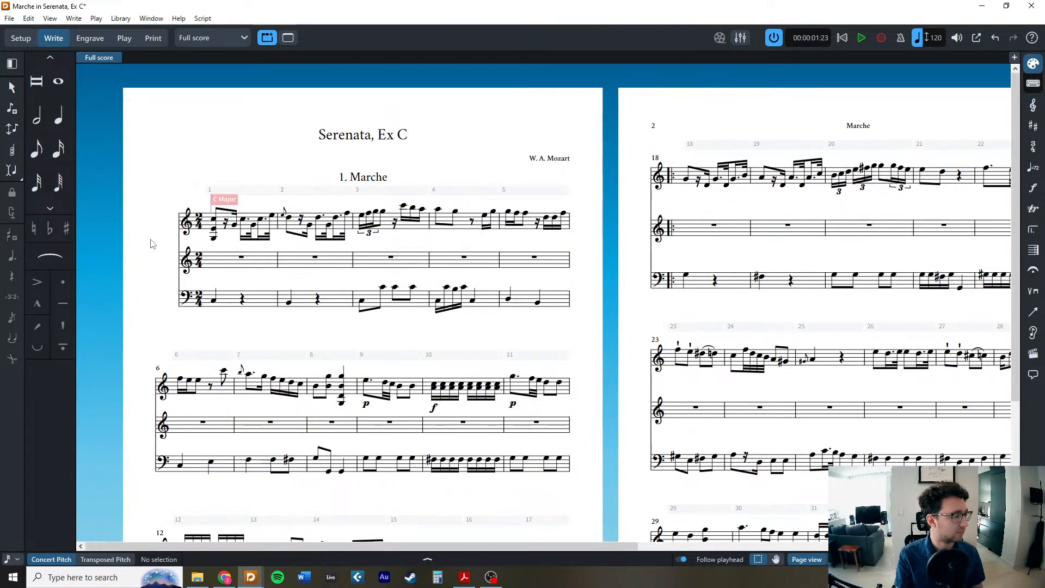
{"action": "scroll", "coordinate": [158, 243], "scroll_direction": "up", "scroll_amount": 1, "text": "ctrl"}
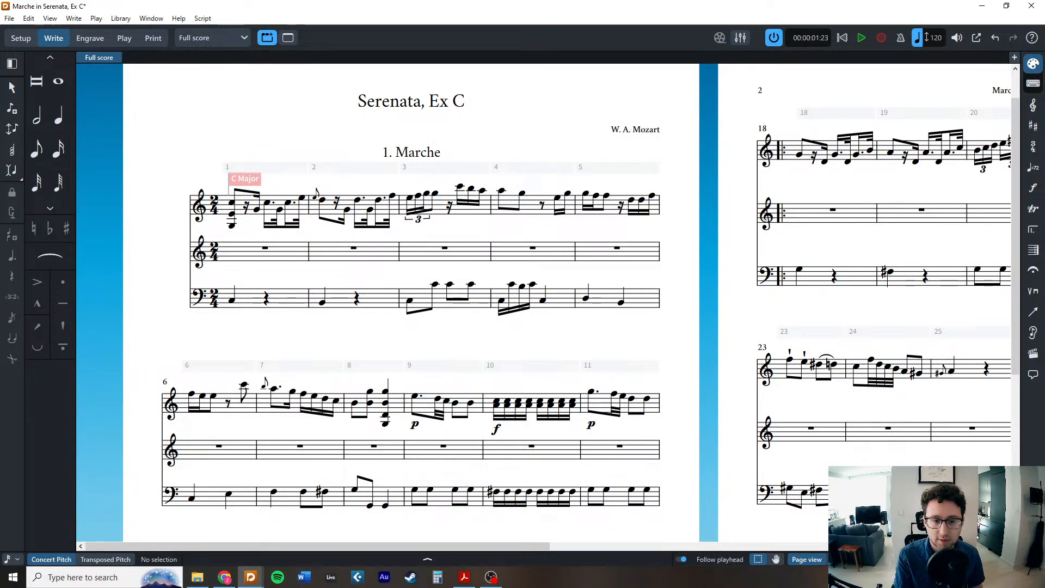
{"action": "key", "text": "alt+Tab"}
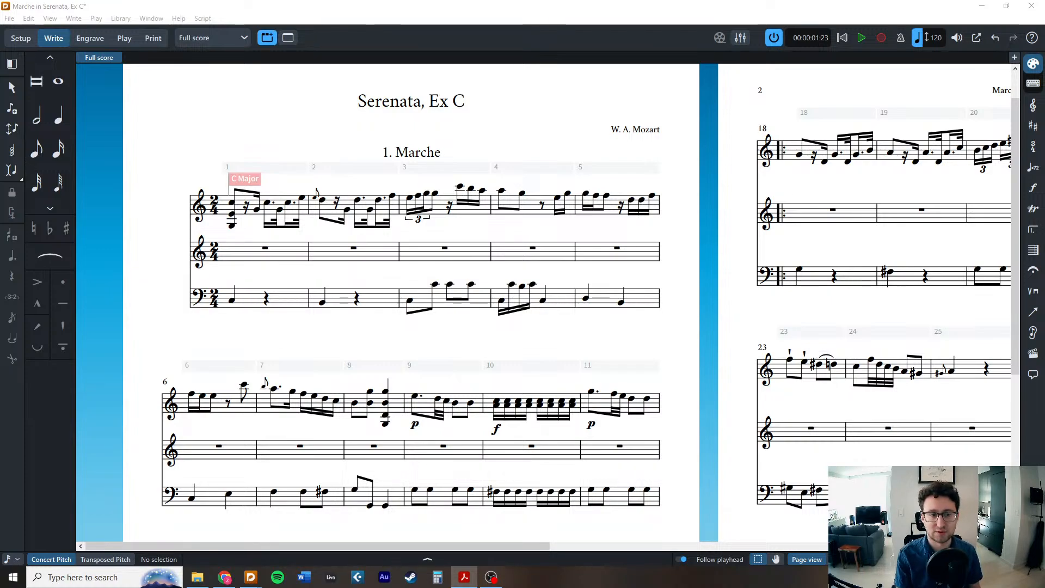
Enter quarter-note chords on the middle staff: E4–C5 at the start of bar 1 and G3–G4 at the start of bar 2.
{"action": "double_click", "coordinate": [237, 251]}
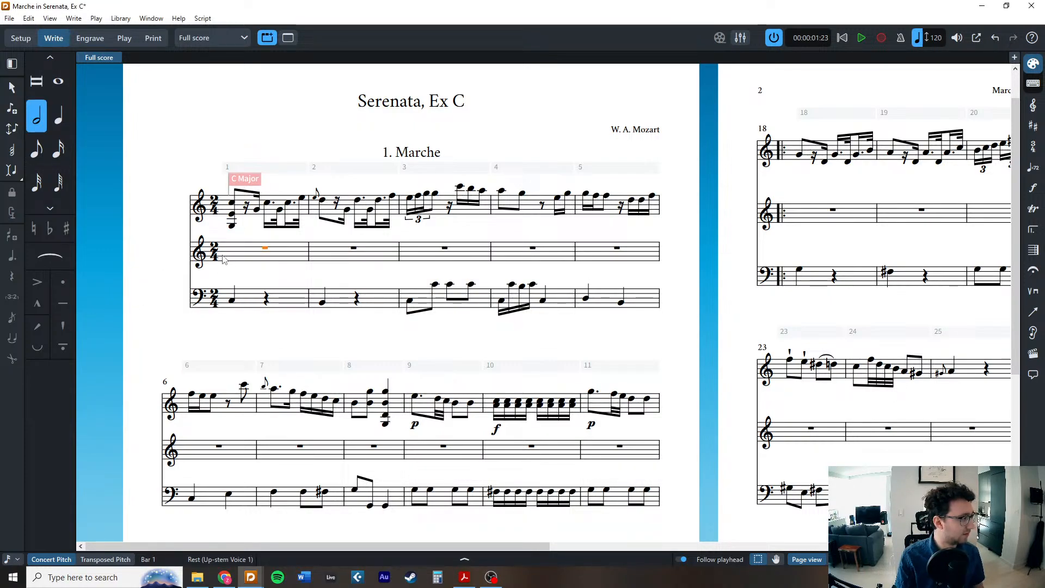
{"action": "key", "text": "6"}
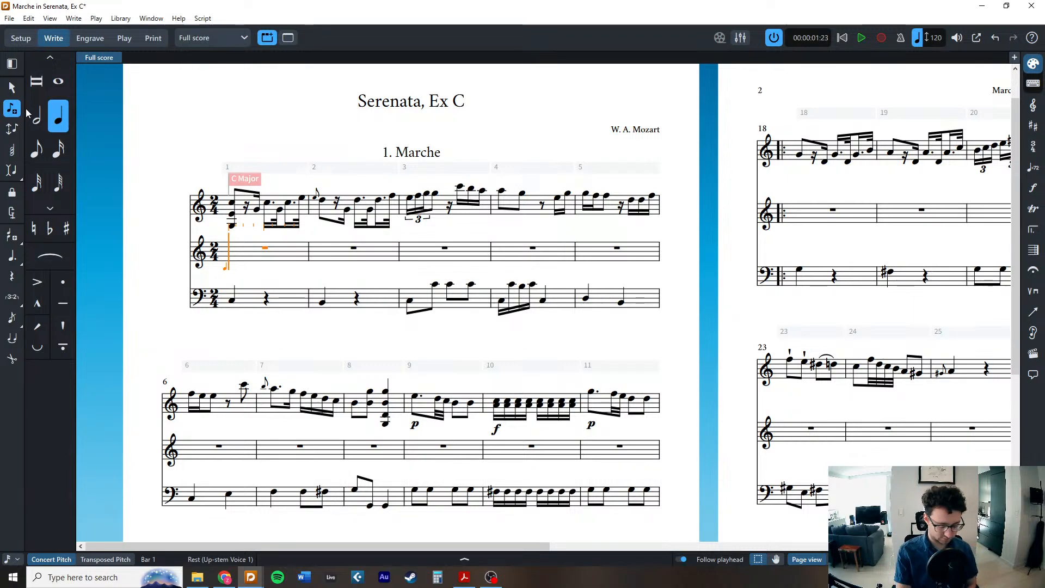
{"action": "key", "text": "e"}
{"action": "key", "text": "shift+c"}
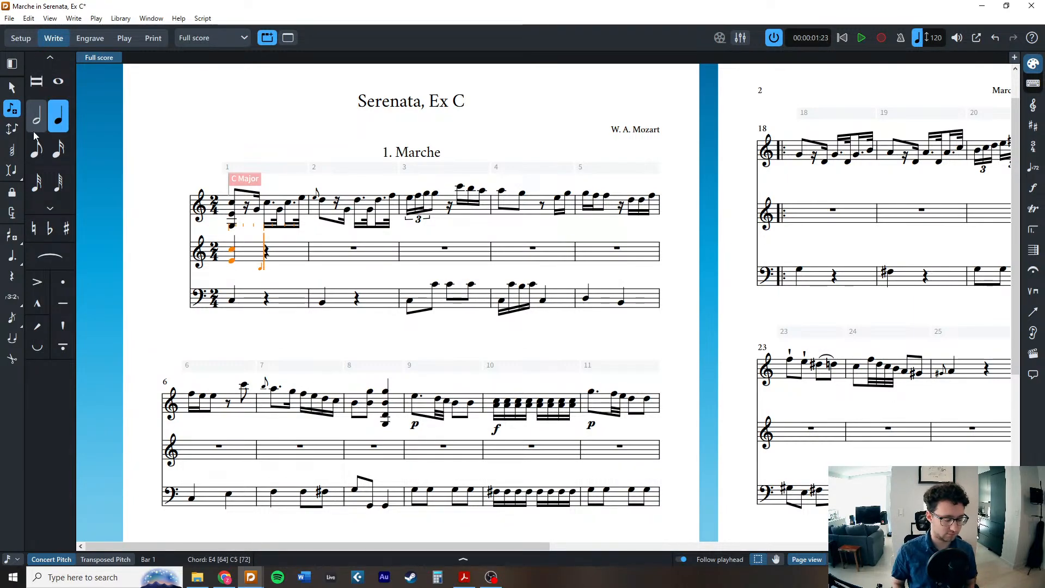
{"action": "key", "text": "g"}
{"action": "key", "text": "shift+g"}
{"action": "key", "text": "space"}
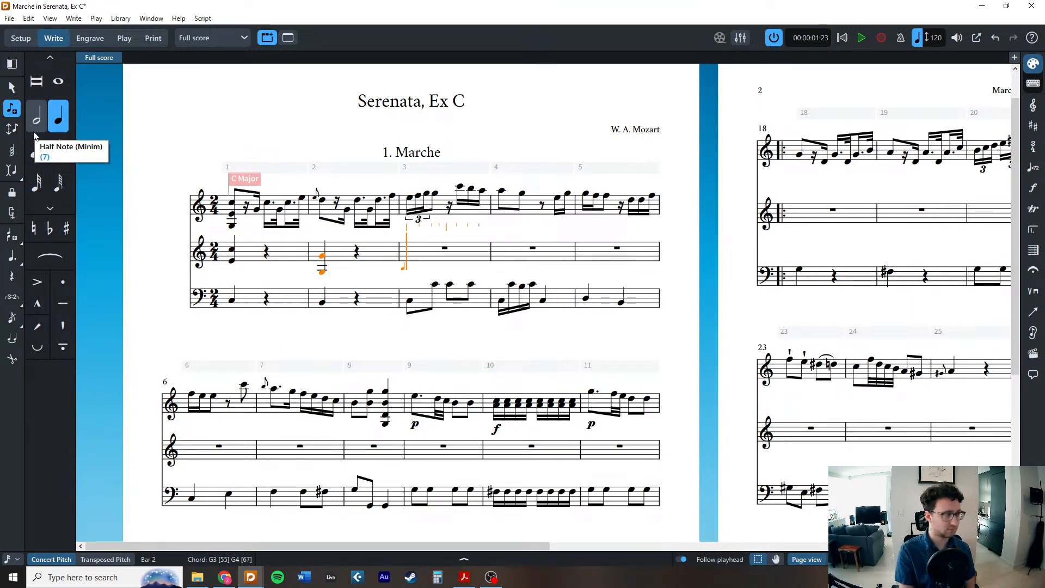
Enter a sixteenth-note triplet C5, D5, E5 at the start of bar 3 in the middle staff.
{"action": "left_click", "coordinate": [65, 155]}
{"action": "left_click", "coordinate": [12, 296]}
{"action": "key", "text": "c"}
{"action": "key", "text": "d"}
{"action": "key", "text": "e"}
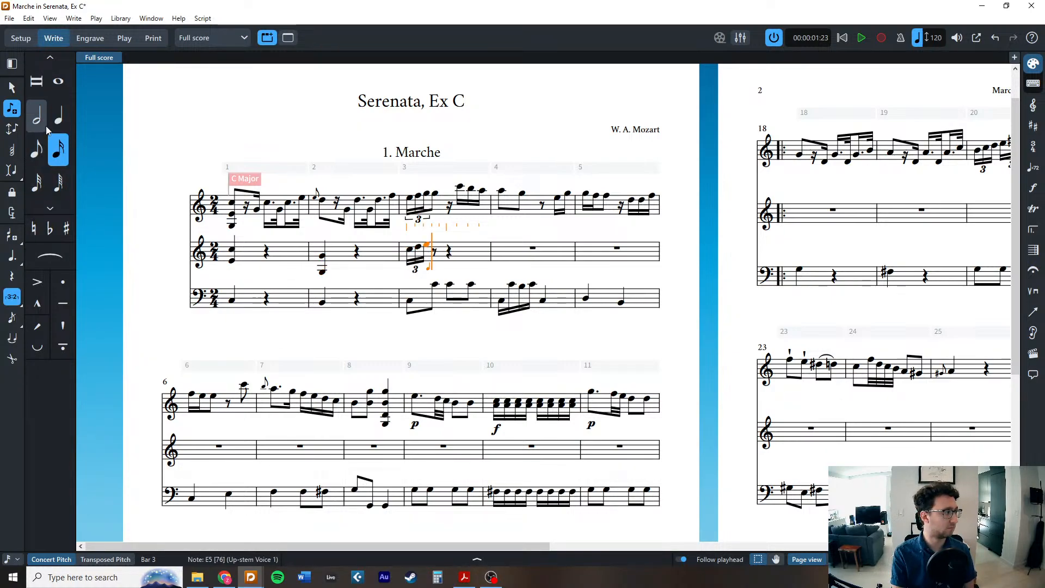
Continue the middle staff with a quarter-note E5 and an eighth-note G5 in bar 3, then eighth notes F5 and E5 in bar 4.
{"action": "left_click", "coordinate": [56, 123]}
{"action": "left_click", "coordinate": [14, 298]}
{"action": "key", "text": "e"}
{"action": "left_click", "coordinate": [43, 157]}
{"action": "key", "text": "g"}
{"action": "key", "text": "f"}
{"action": "key", "text": "e"}
Fill the second beat of the middle staff's bar 4 with two sixteenth-note triplets on G4, repeating the first one.
{"action": "left_click", "coordinate": [57, 154]}
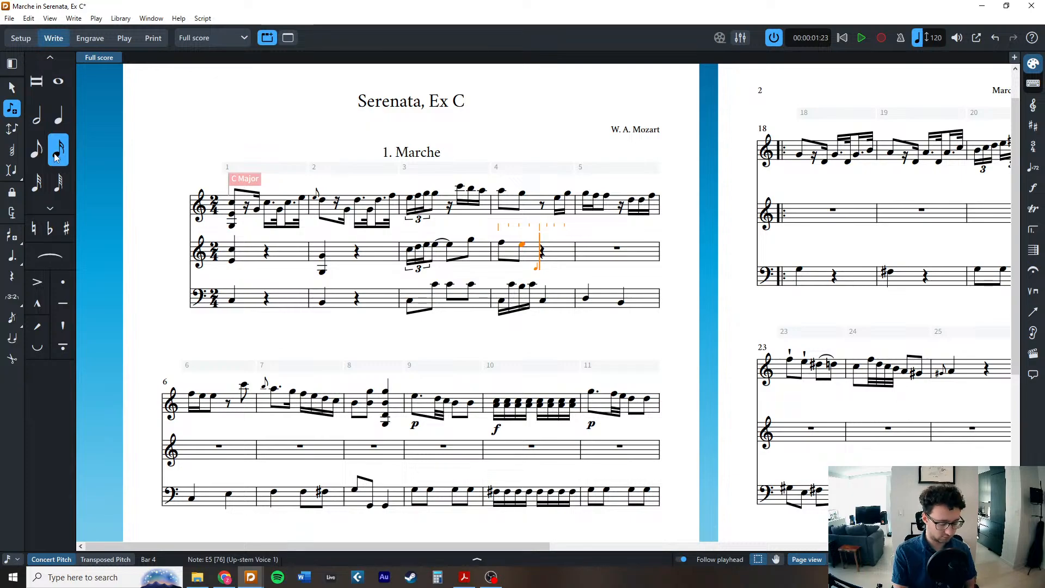
{"action": "left_click", "coordinate": [11, 297]}
{"action": "key", "text": "g"}
{"action": "key", "text": "g"}
{"action": "key", "text": "g"}
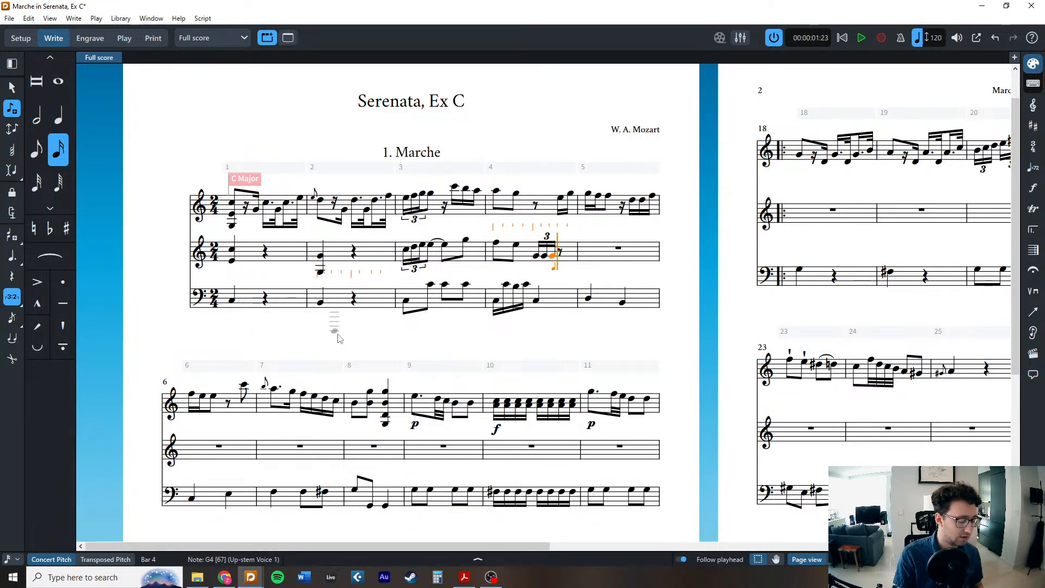
{"action": "key", "text": "Escape"}
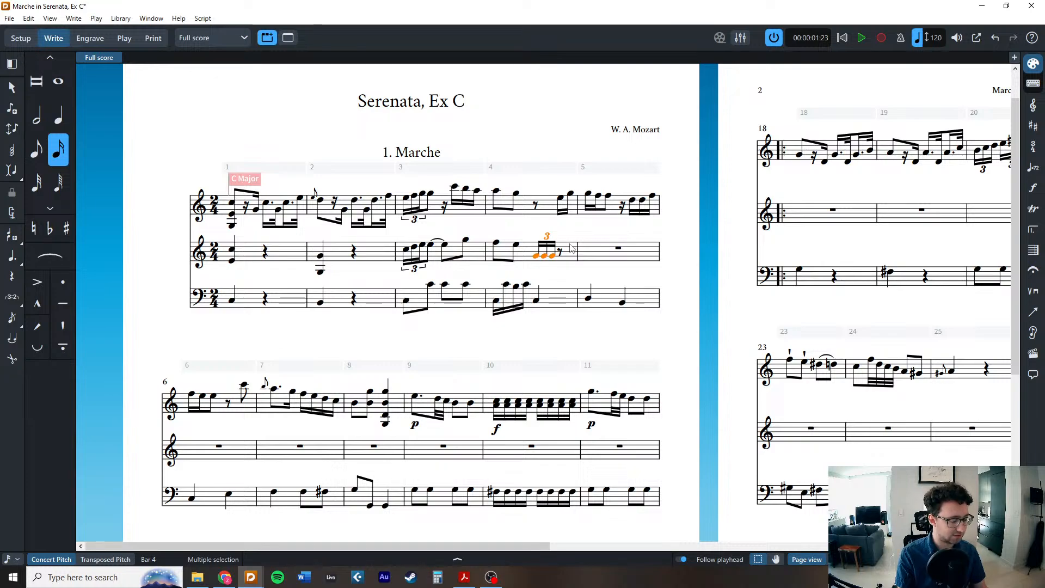
{"action": "key", "text": "r"}
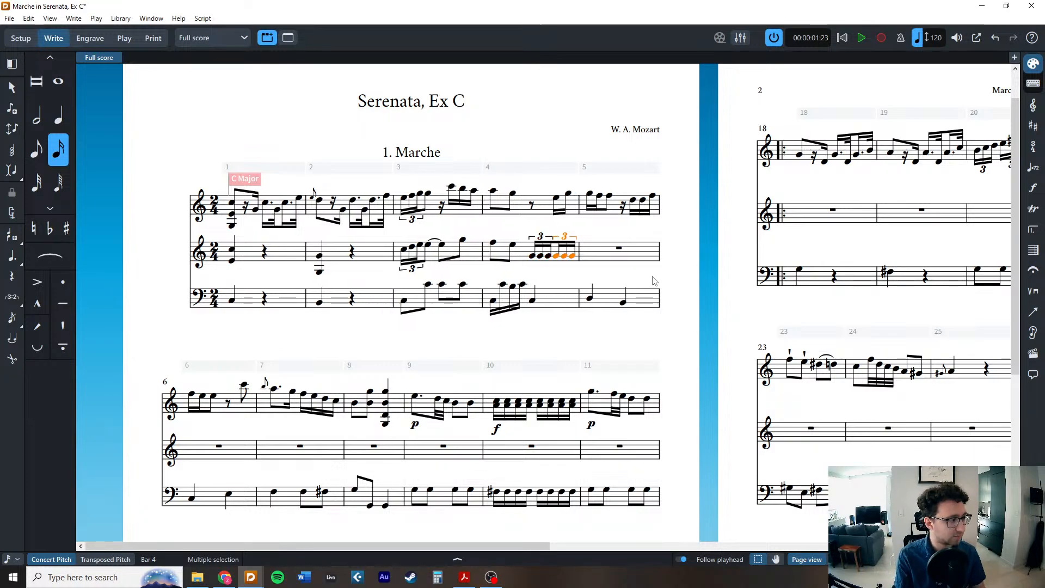
Repeat the G4 sixteenth-note triplets to fill bars 5 and 6 of the middle staff.
{"action": "key", "text": "r"}
{"action": "key", "text": "r"}
{"action": "key", "text": "r"}
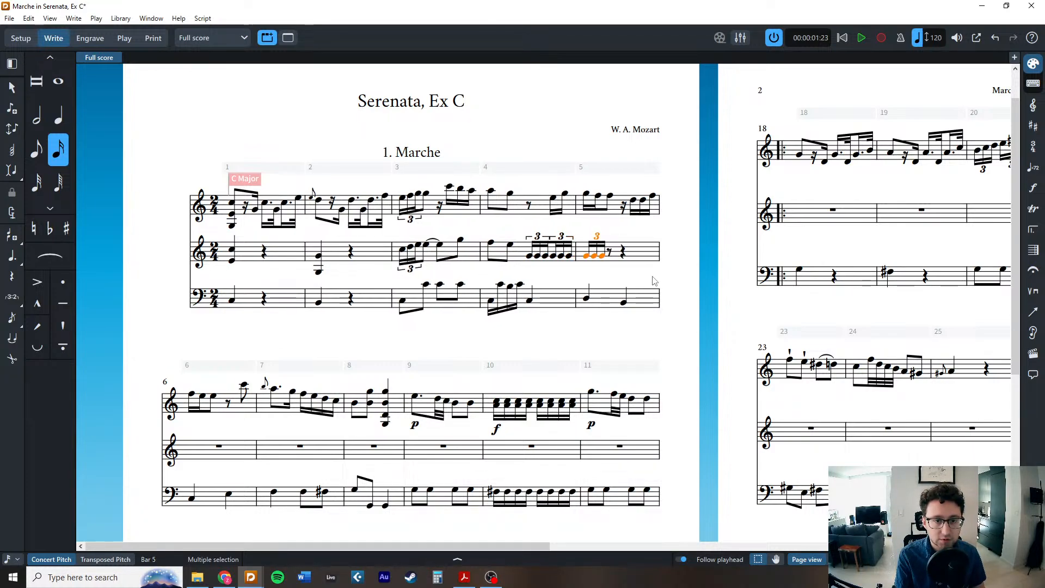
{"action": "key", "text": "r"}
{"action": "key", "text": "r"}
{"action": "key", "text": "r"}
{"action": "key", "text": "r"}
{"action": "key", "text": "r"}
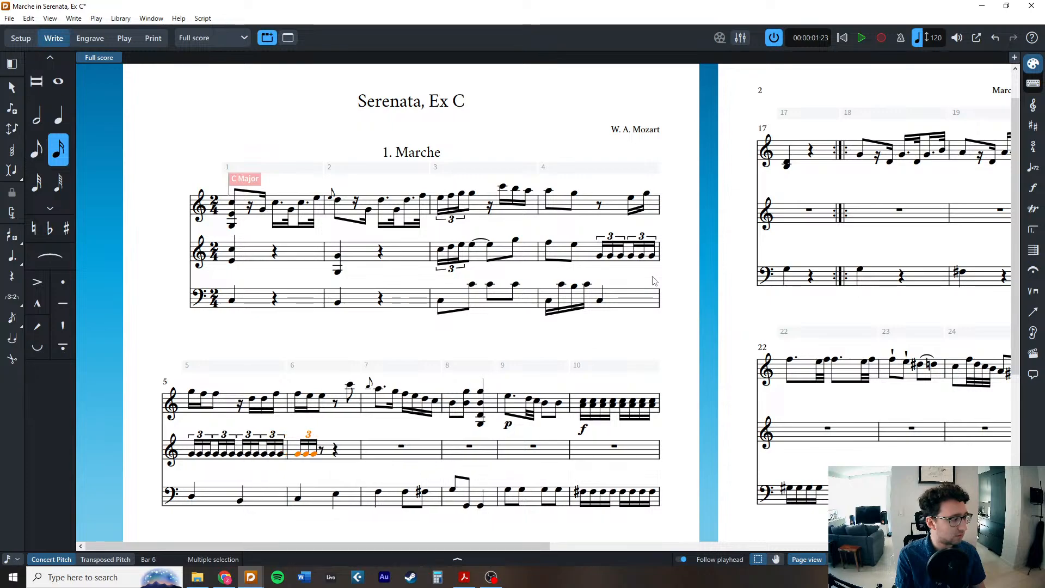
Transpose the two triplets on the second beat of the middle staff's bar 6 up a perfect fourth to C5.
{"action": "left_click", "coordinate": [384, 439], "text": "shift"}
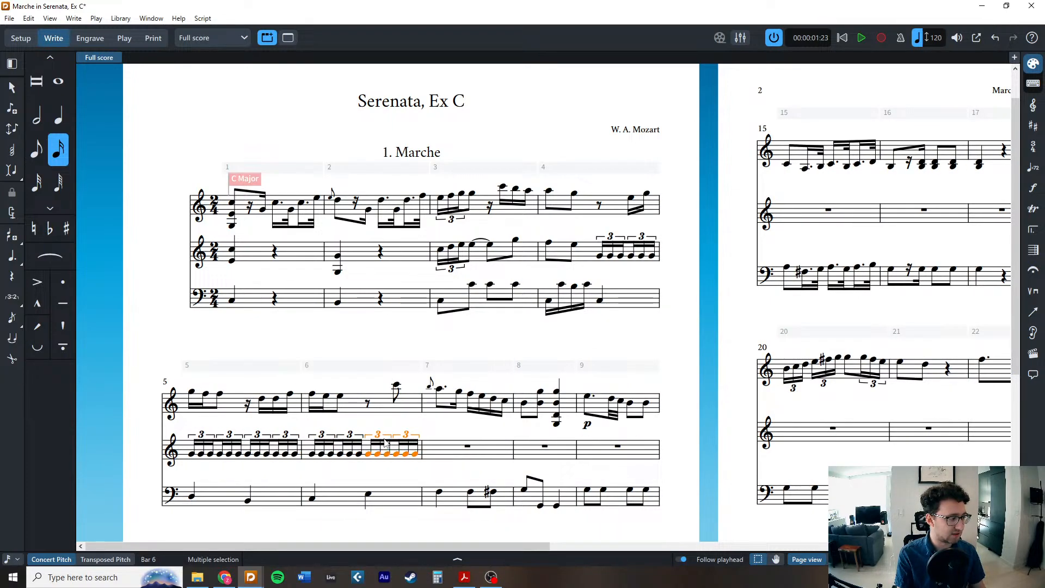
{"action": "type", "text": "j"}
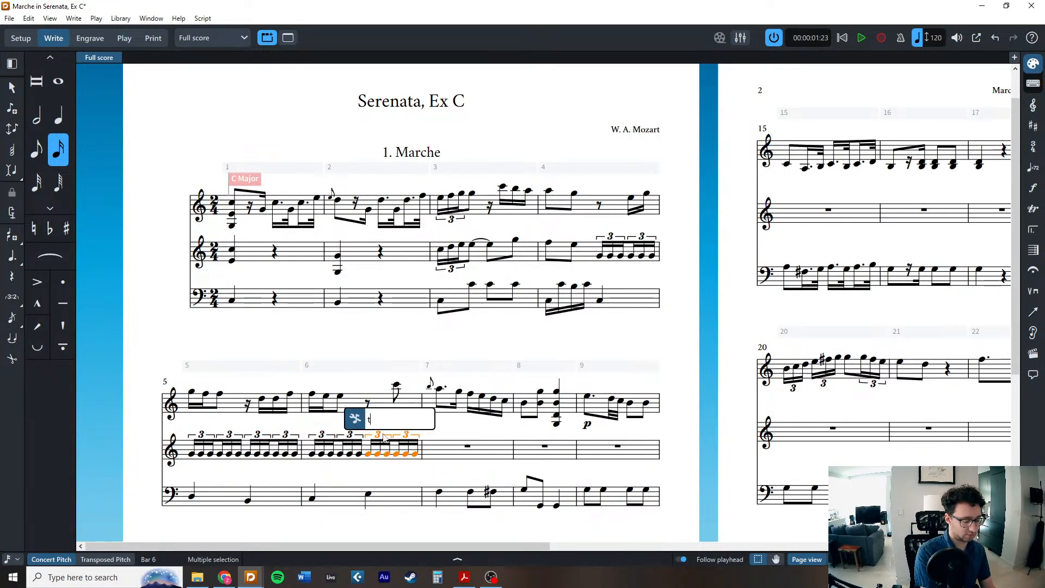
{"action": "type", "text": "tP$"}
{"action": "key", "text": "Return"}
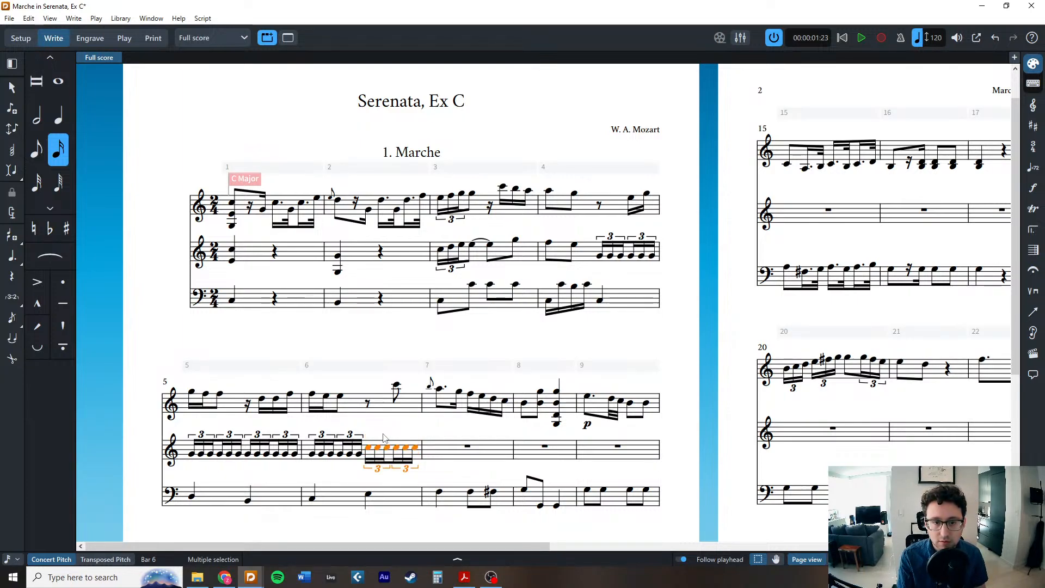
{"action": "key", "text": "Escape"}
Start note input at bar 7 of the middle staff with a dotted eighth-note duration.
{"action": "left_click", "coordinate": [467, 446]}
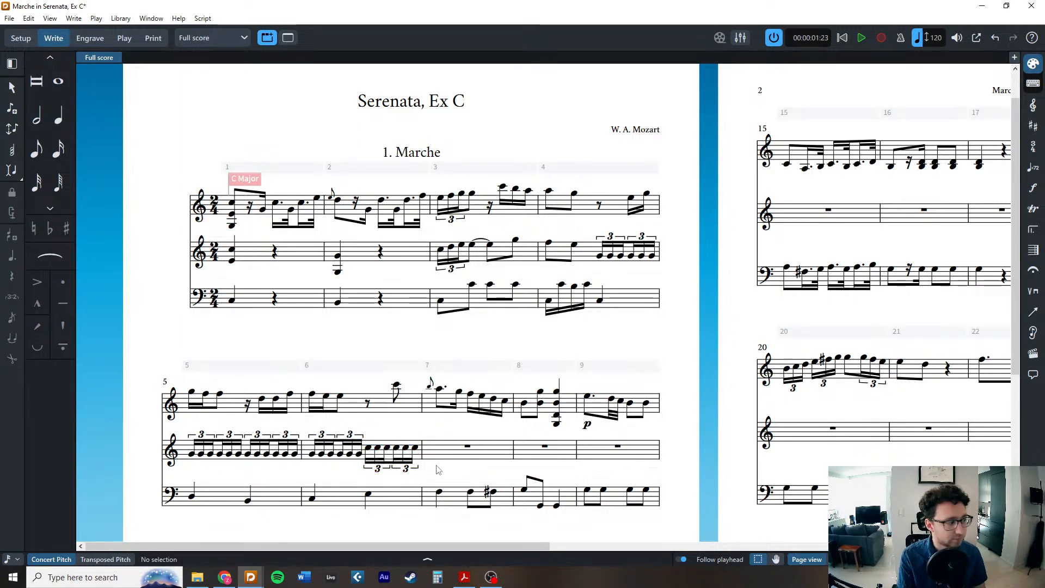
{"action": "key", "text": "shift+n"}
{"action": "left_click", "coordinate": [37, 148]}
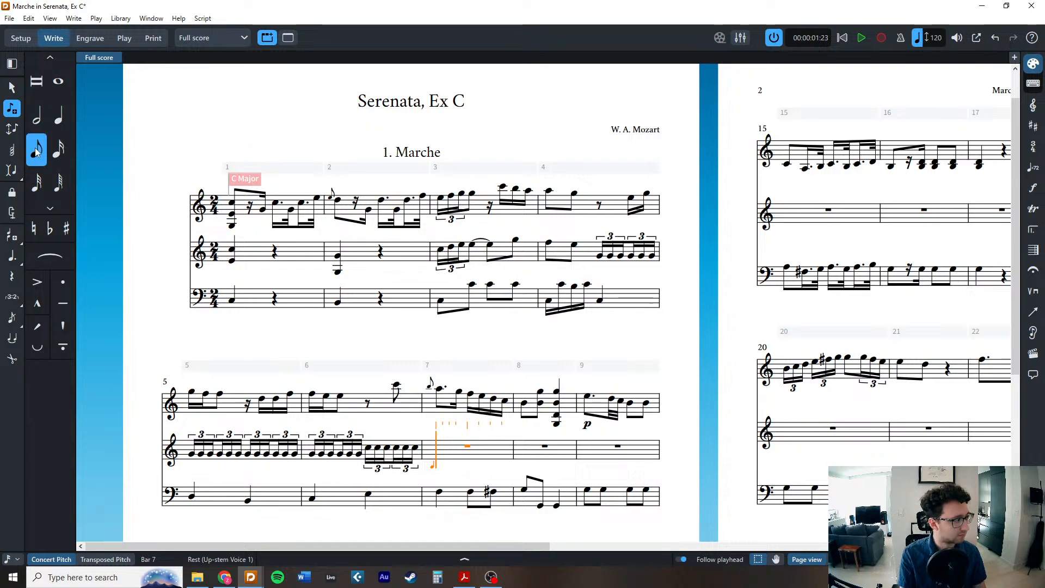
{"action": "key", "text": "period"}
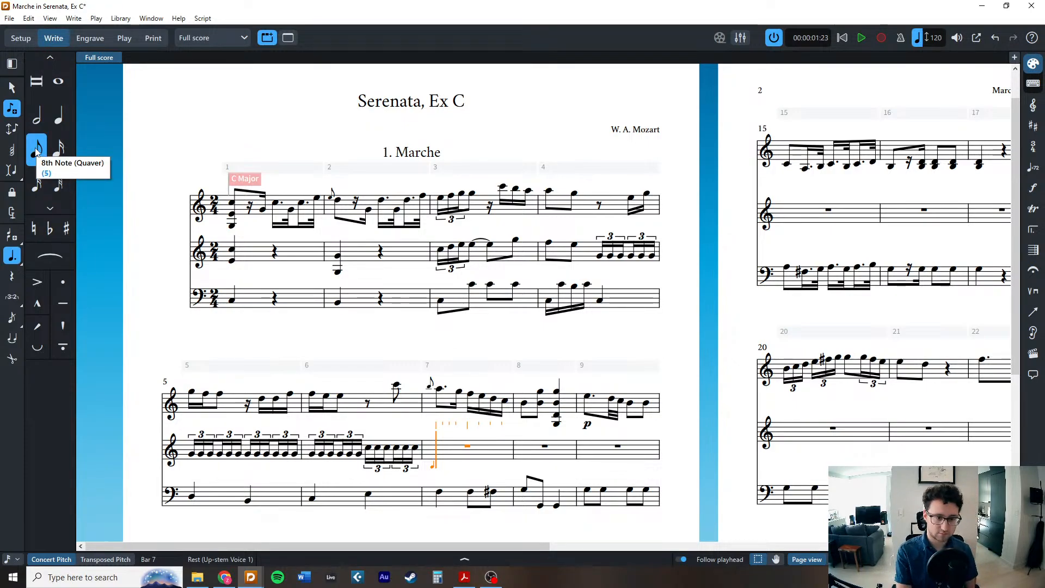
{"action": "key", "text": "alt+Tab"}
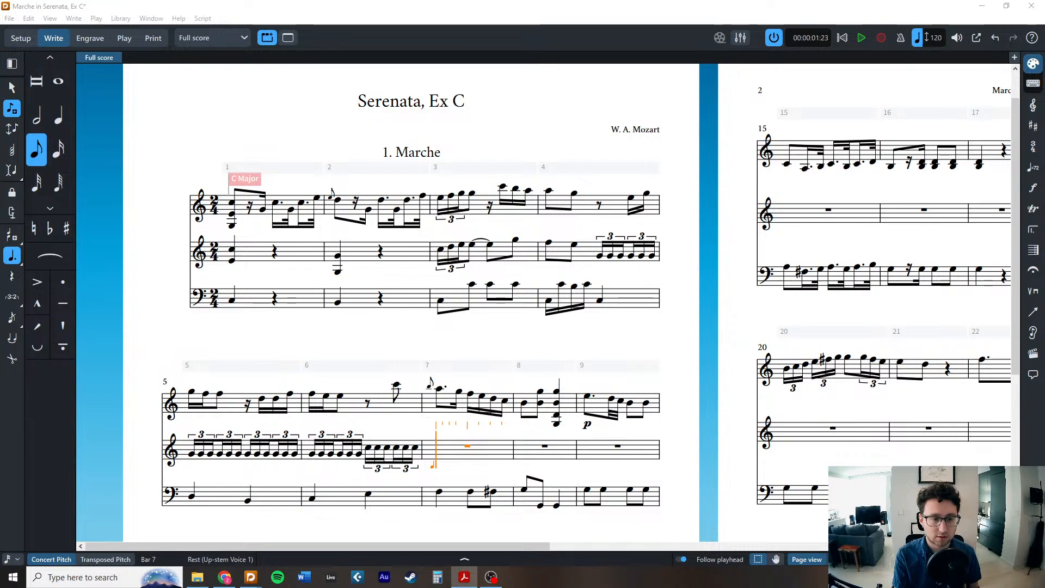
{"action": "key", "text": "alt+Tab"}
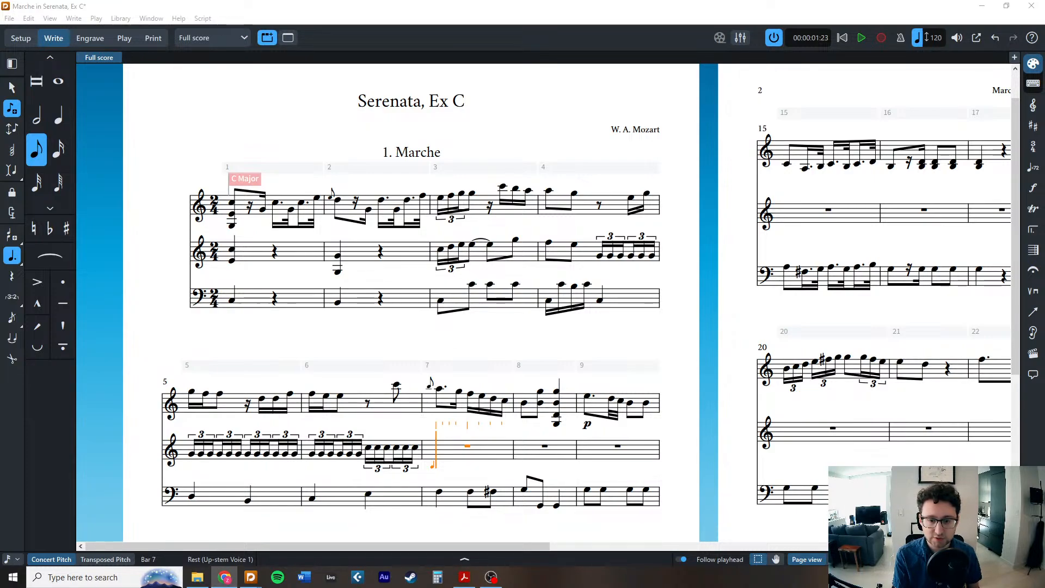
{"action": "key", "text": "alt+Tab"}
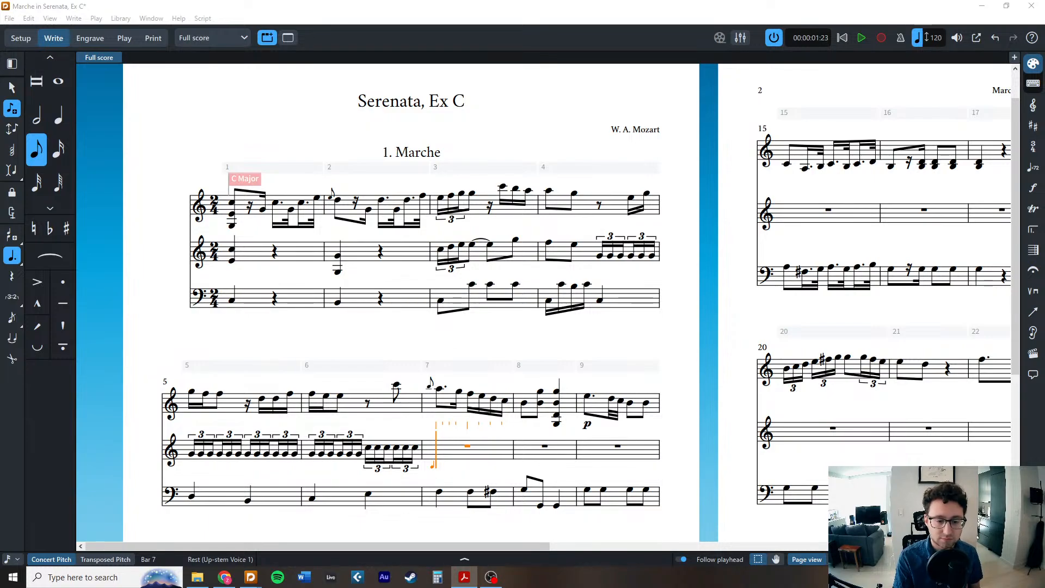
{"action": "key", "text": "alt+Tab"}
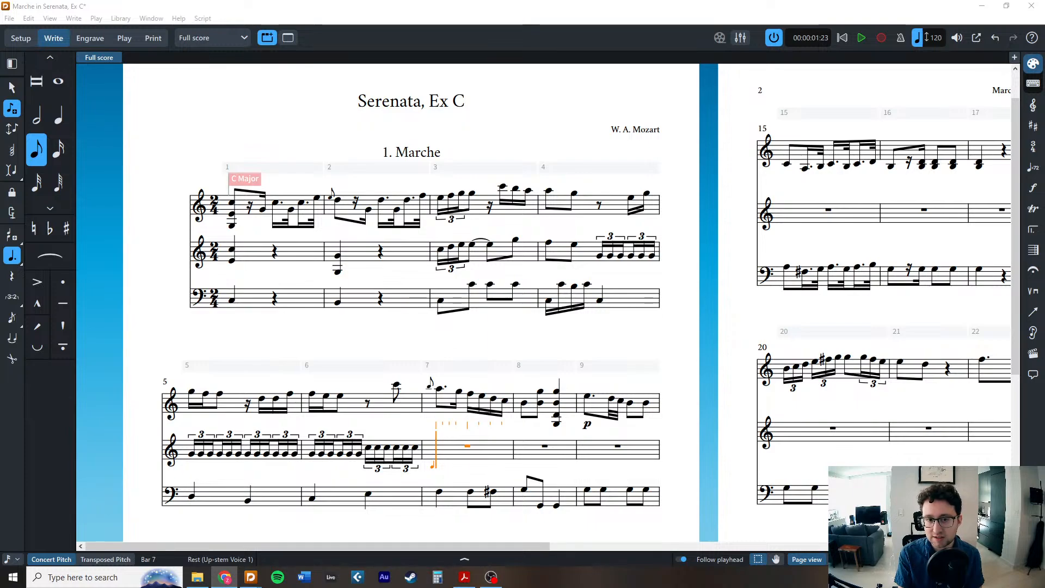
{"action": "key", "text": "alt+Tab"}
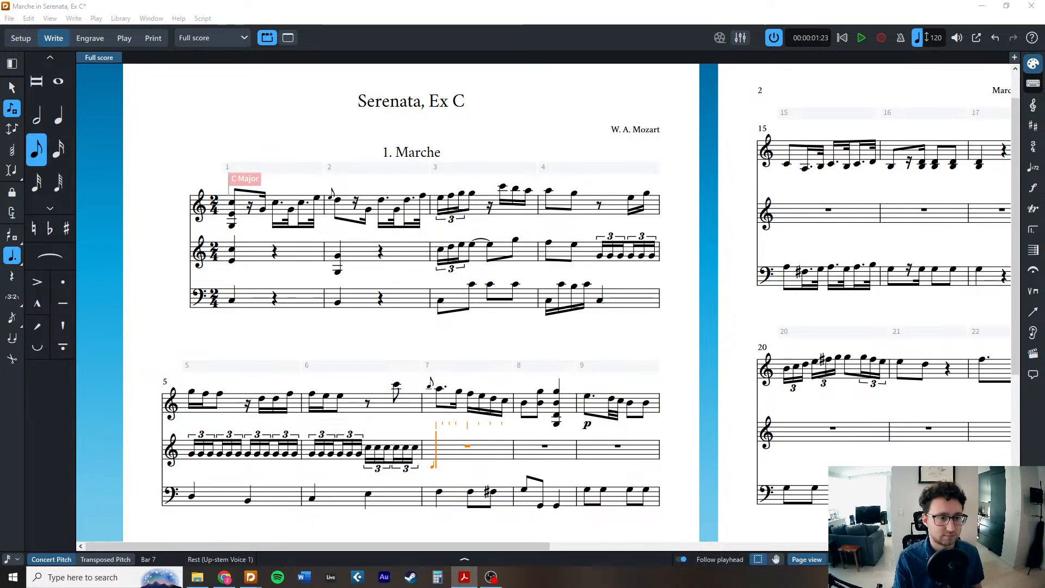
{"action": "right_click", "coordinate": [431, 431]}
{"action": "key", "text": "Escape"}
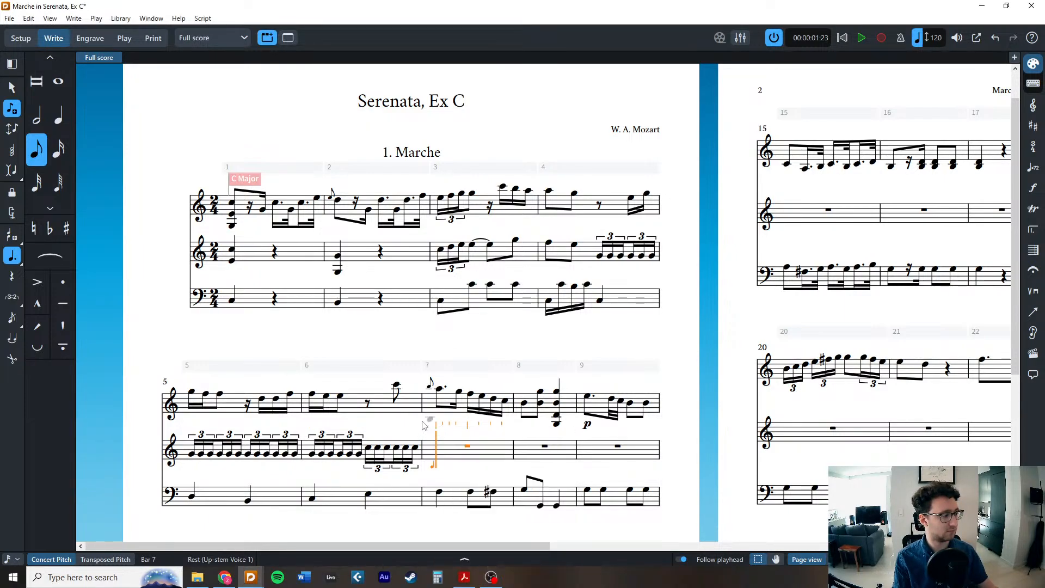
Enter bar 7 of the middle staff: dotted eighth C5, sixteenth B4, and two eighth notes A4.
{"action": "key", "text": "period"}
{"action": "key", "text": "6"}
{"action": "left_click", "coordinate": [37, 149]}
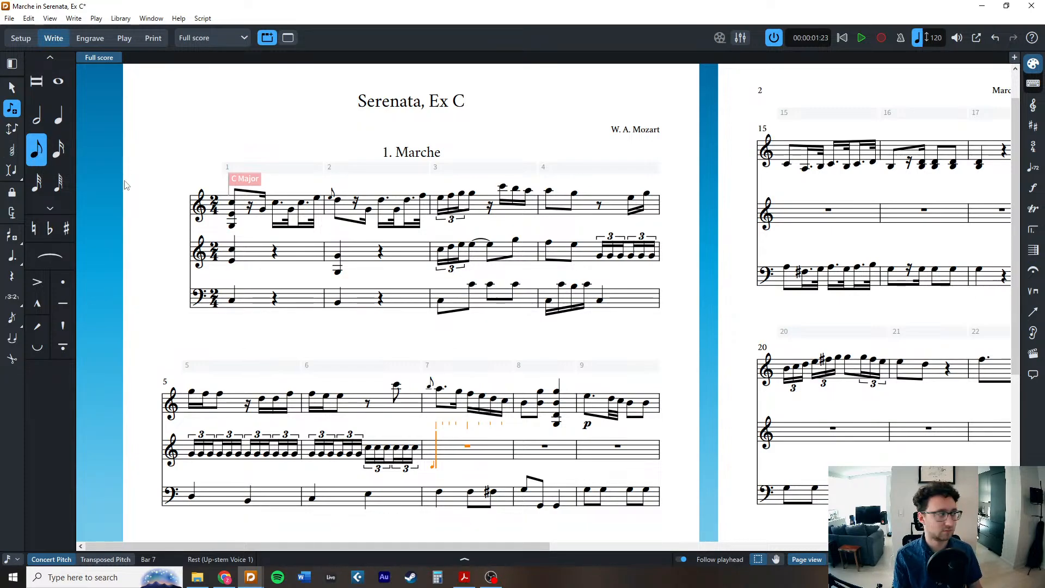
{"action": "key", "text": "period"}
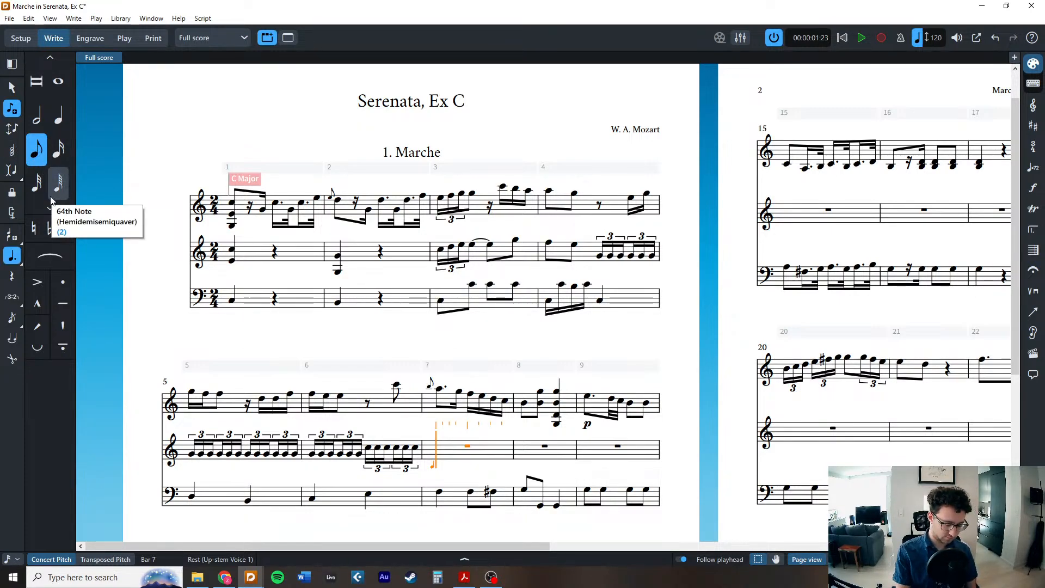
{"action": "key", "text": "c"}
{"action": "key", "text": "4"}
{"action": "key", "text": "b"}
{"action": "key", "text": "5"}
{"action": "key", "text": "c"}
{"action": "key", "text": "a"}
Fill bar 8 of the middle staff with an eighth-note G4, two eighth-note B4–G5 chords and an eighth rest.
{"action": "key", "text": "g"}
{"action": "key", "text": "b"}
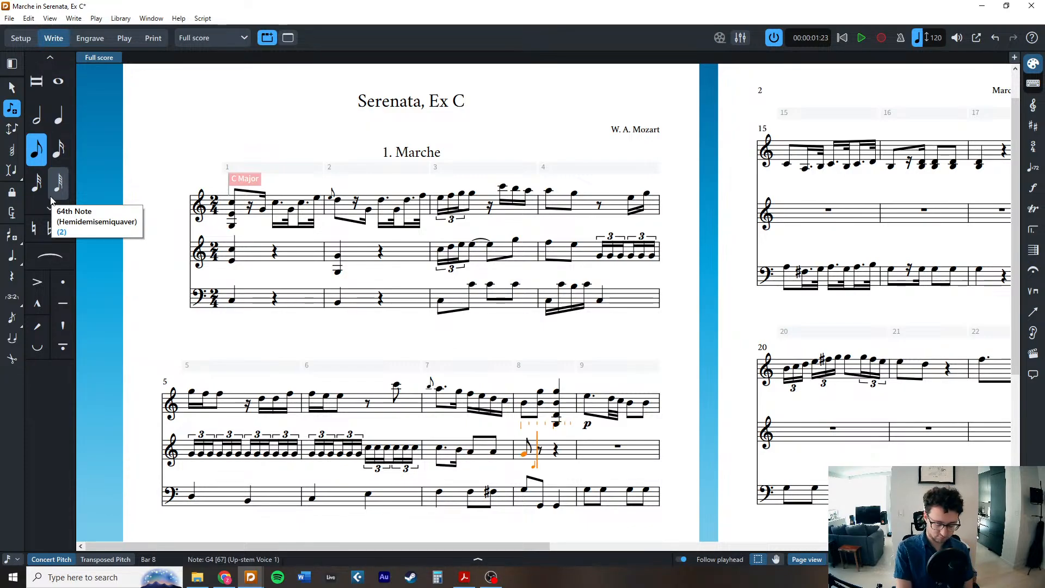
{"action": "key", "text": "shift+alt+g"}
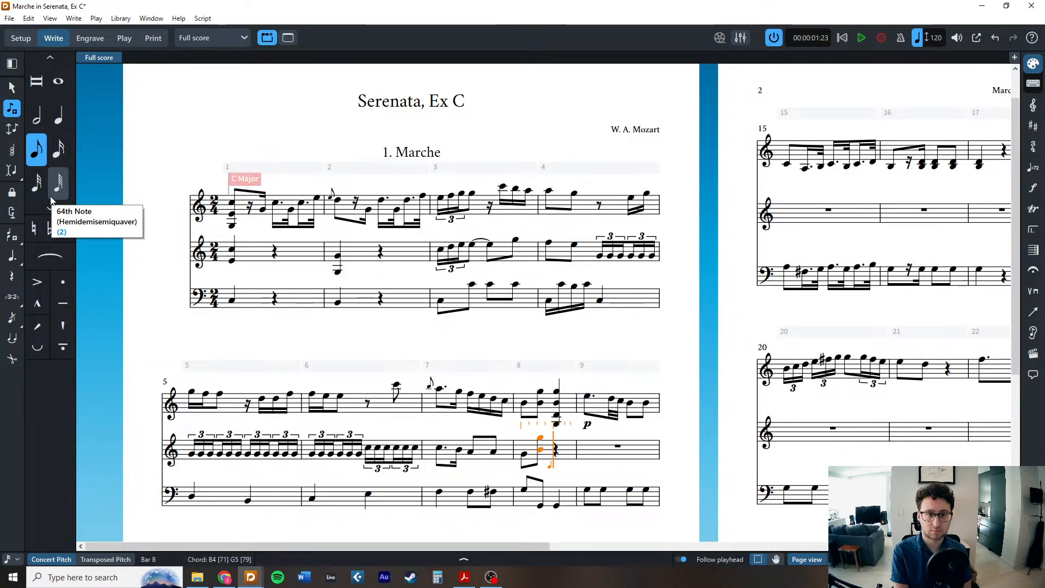
{"action": "key", "text": "b"}
{"action": "key", "text": "shift+alt+g"}
{"action": "key", "text": "space"}
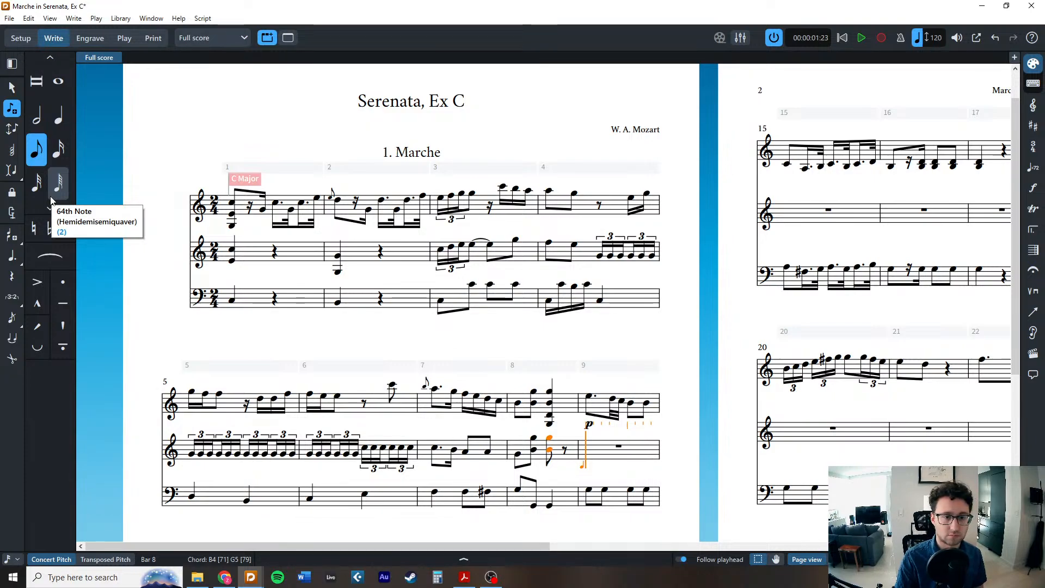
{"action": "key", "text": "space"}
{"action": "key", "text": "space"}
Enter bar 9 of the middle staff: dotted eighth G5, thirty-seconds F5 and E5, and two eighth notes D5.
{"action": "key", "text": "period"}
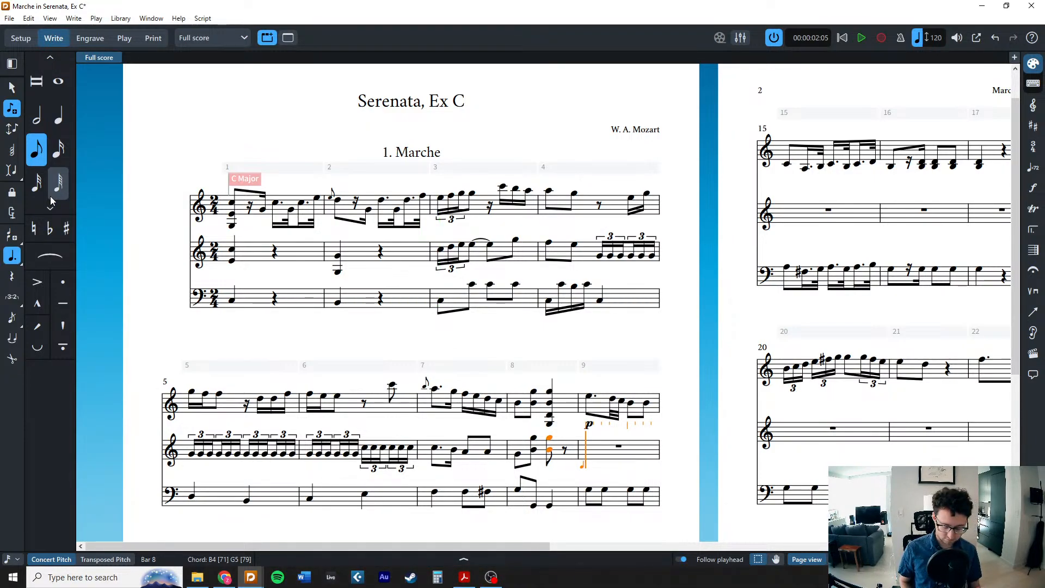
{"action": "key", "text": "g"}
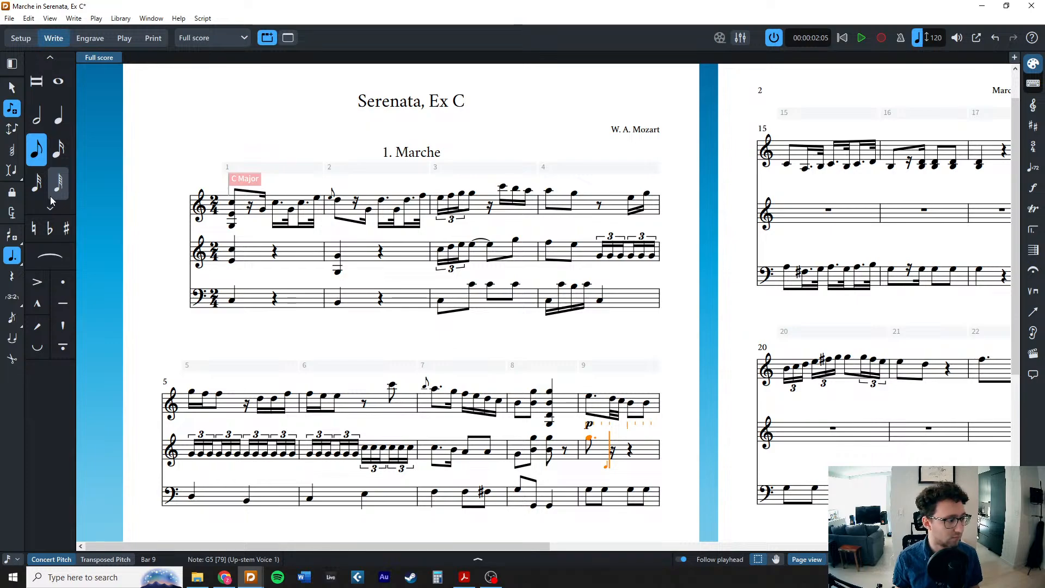
{"action": "key", "text": "3"}
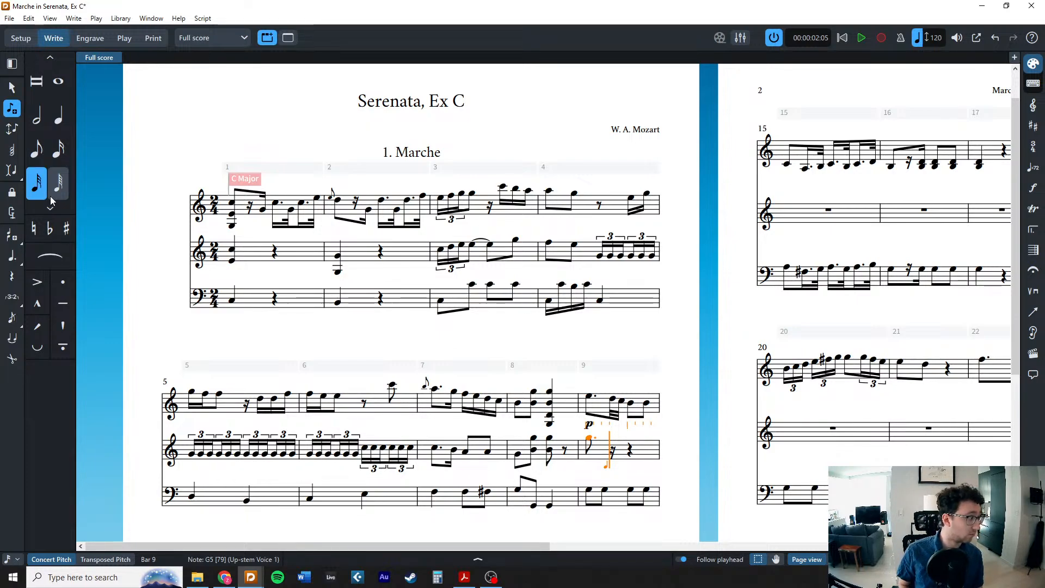
{"action": "key", "text": "f"}
{"action": "key", "text": "e"}
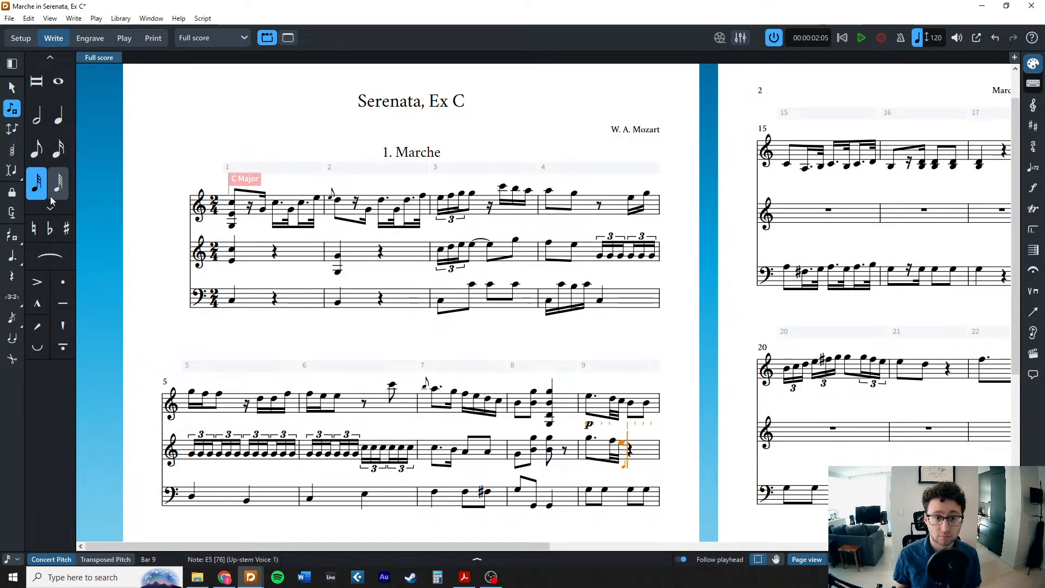
{"action": "key", "text": "5"}
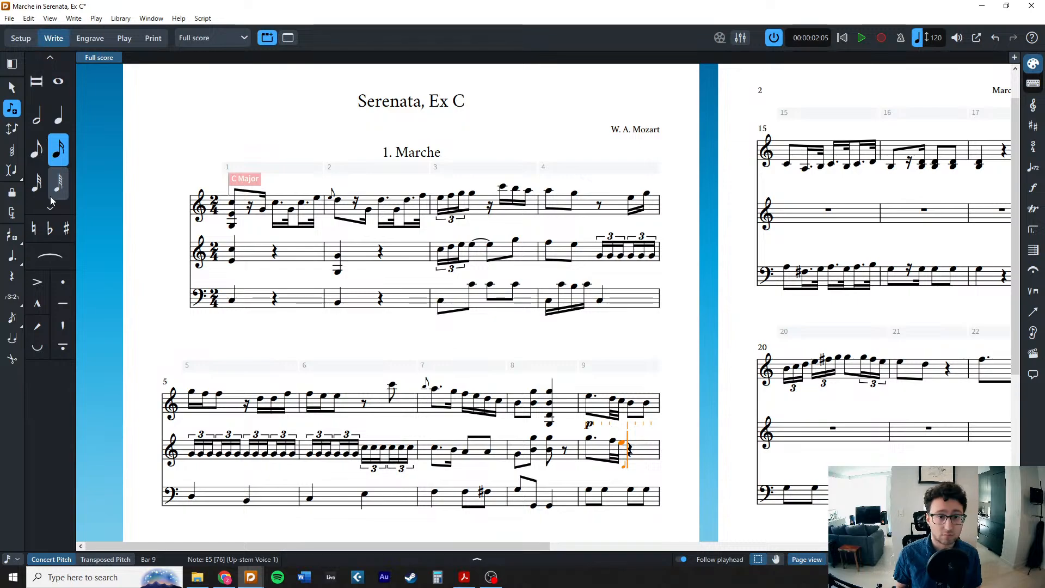
{"action": "key", "text": "6"}
{"action": "key", "text": "d"}
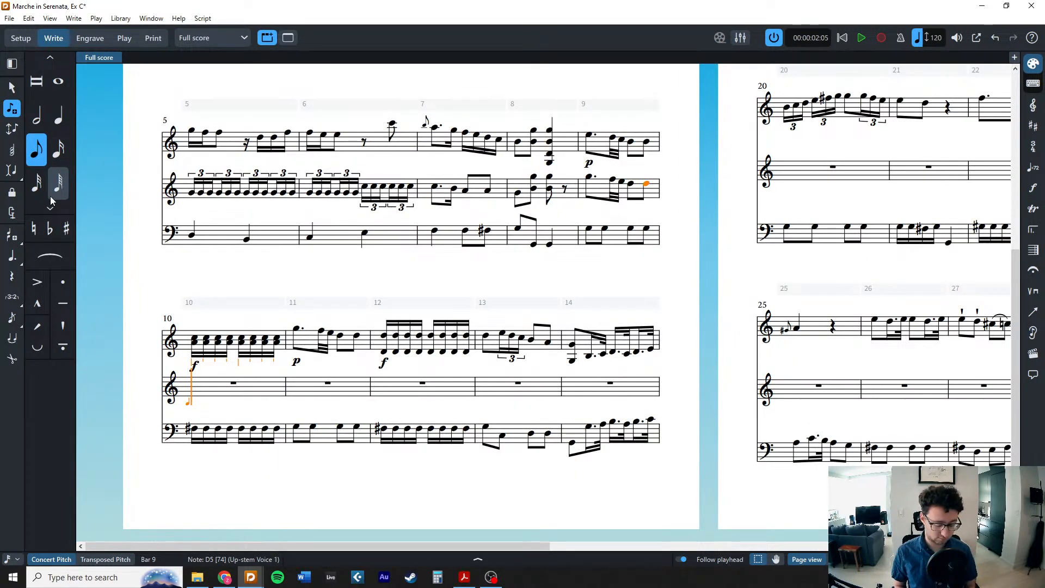
Enter a half-note octave D4–D5 in bar 10 of the middle staff.
{"action": "key", "text": "7"}
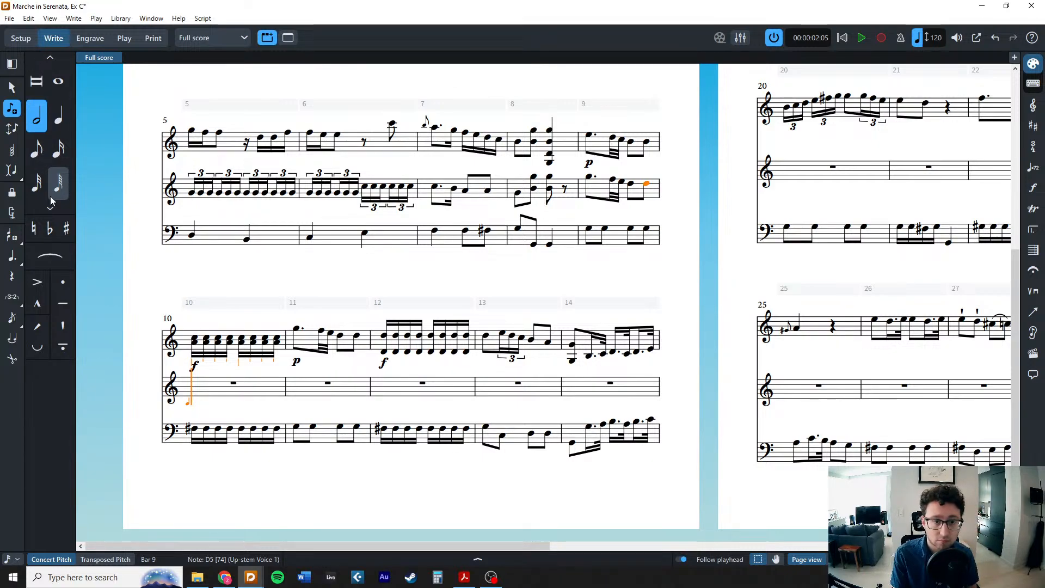
{"action": "key", "text": "d"}
{"action": "key", "text": "shift+alt+8"}
Enter bar 11 of the middle staff: dotted eighth B4, thirty-seconds D5 and C5, and two eighth notes B4.
{"action": "key", "text": "4"}
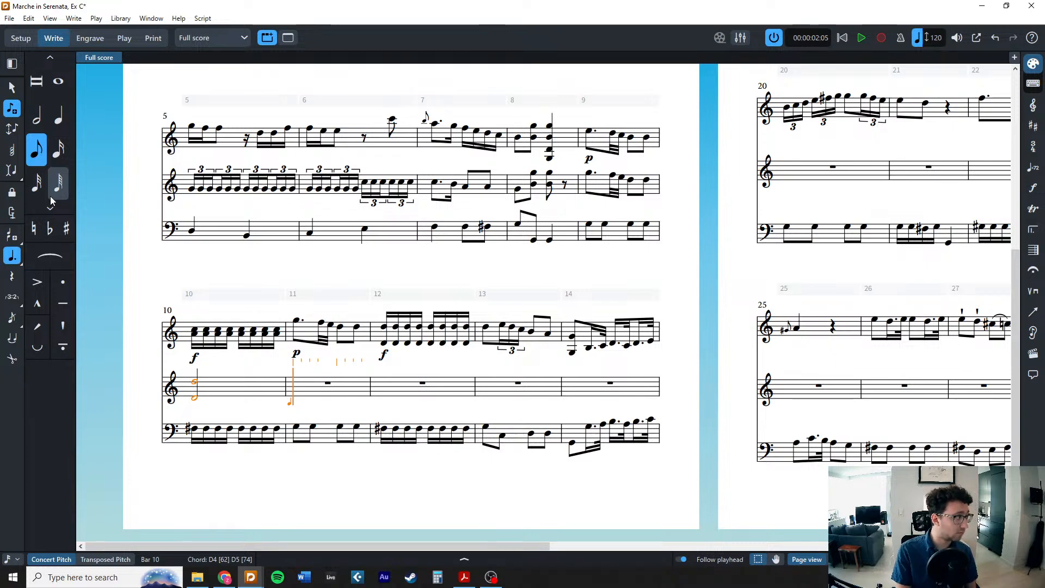
{"action": "key", "text": "b"}
{"action": "key", "text": "3"}
{"action": "key", "text": "4"}
{"action": "key", "text": "5"}
{"action": "key", "text": "3"}
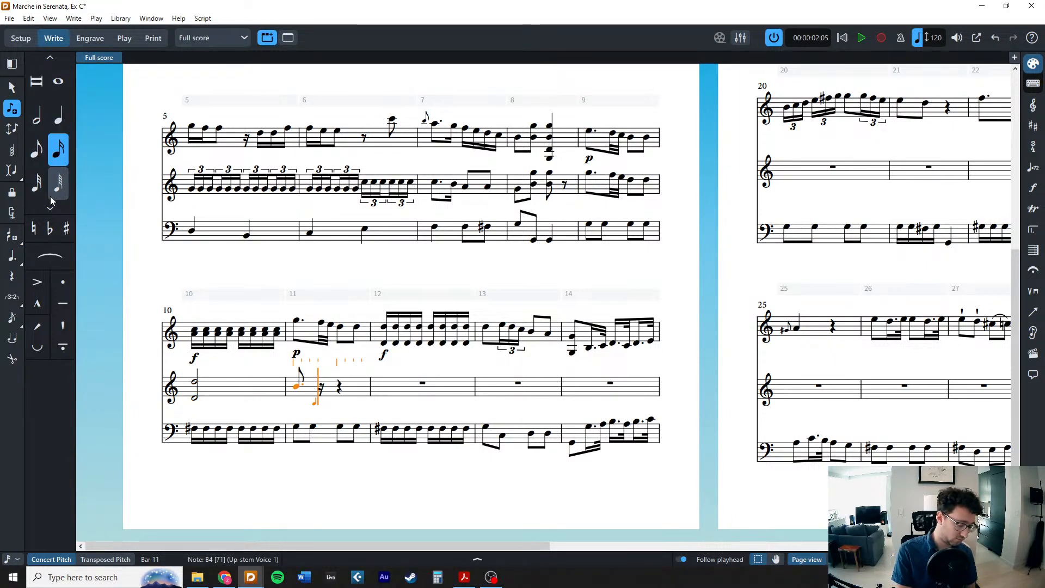
{"action": "key", "text": "c"}
{"action": "key", "text": "4"}
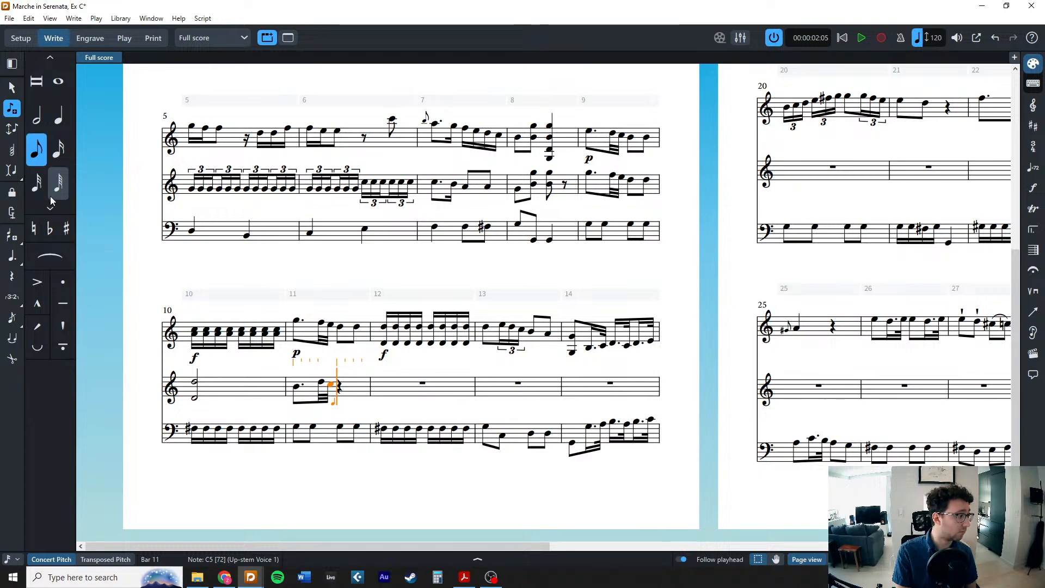
{"action": "key", "text": "b"}
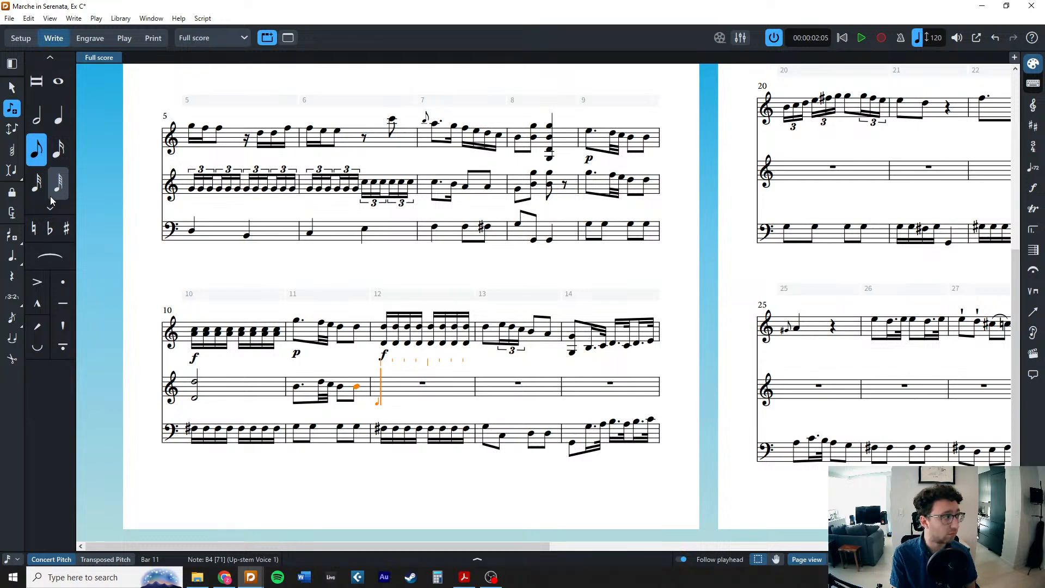
Enter a half-note chord A4–C5 in bar 12 of the middle staff.
{"action": "key", "text": "8"}
{"action": "key", "text": "9"}
{"action": "key", "text": "7"}
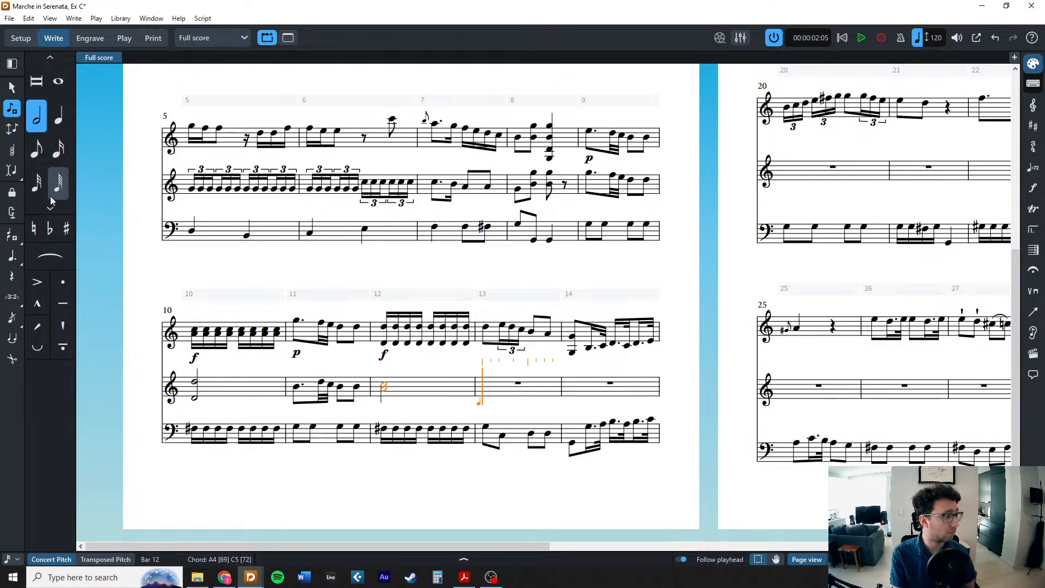
Begin bar 13 of the middle staff with an eighth-note B4 and a sixteenth-note triplet C5, B4, A4.
{"action": "key", "text": "8"}
{"action": "key", "text": "4"}
{"action": "key", "text": "7"}
{"action": "key", "text": "5"}
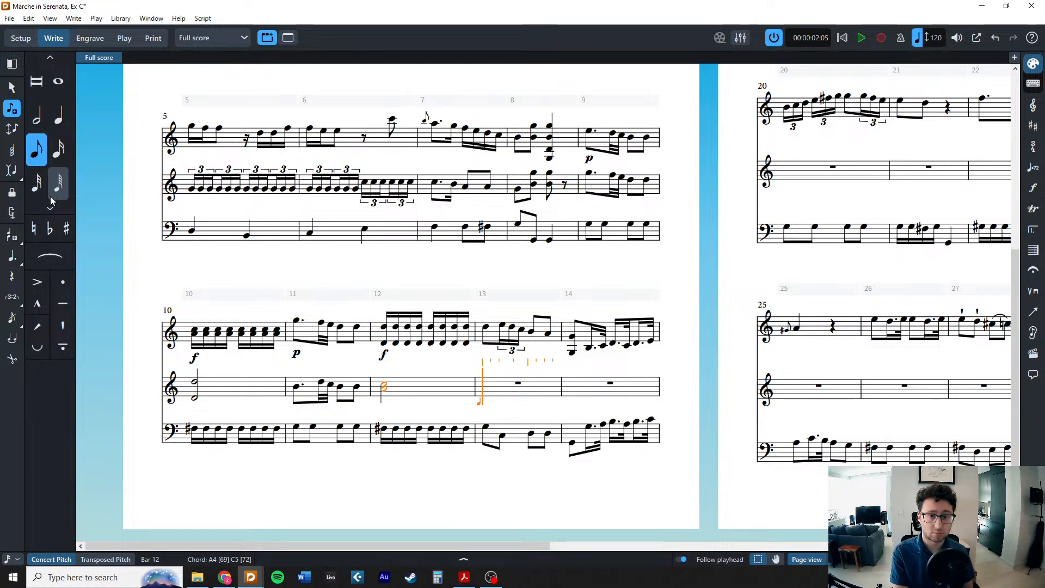
{"action": "key", "text": "b"}
{"action": "key", "text": "3"}
{"action": "key", "text": "4"}
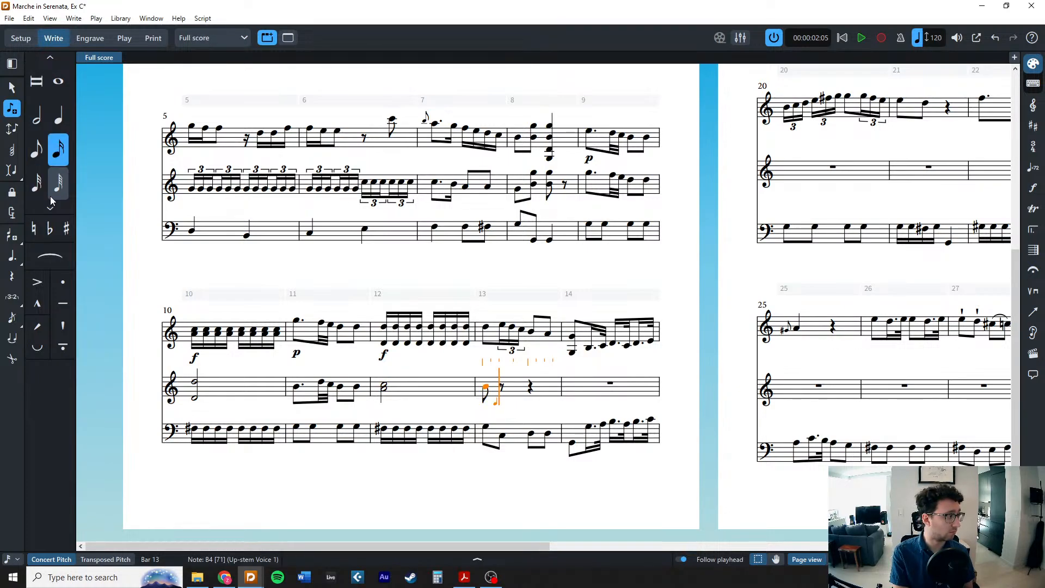
{"action": "left_click", "coordinate": [12, 296]}
{"action": "key", "text": "c"}
{"action": "key", "text": "b"}
{"action": "key", "text": "a"}
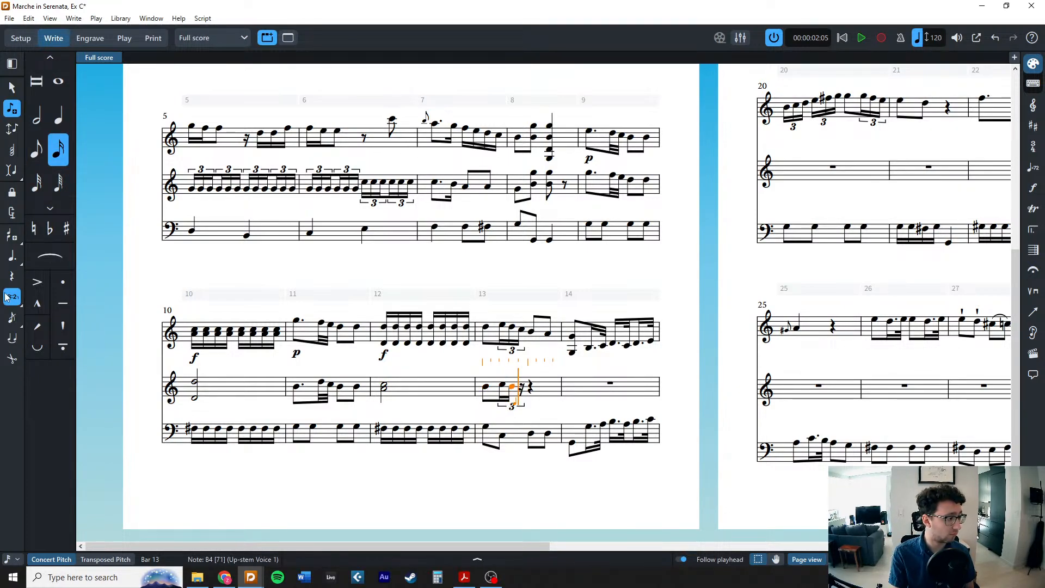
{"action": "left_click", "coordinate": [7, 297]}
Complete the middle staff's bar 13 with eighth notes G4 and F♯4, and enter a quarter-note G4 at the start of bar 14.
{"action": "left_click", "coordinate": [41, 156]}
{"action": "key", "text": "g"}
{"action": "key", "text": "equal"}
{"action": "key", "text": "f"}
{"action": "left_click", "coordinate": [59, 115]}
{"action": "key", "text": "g"}
{"action": "left_click", "coordinate": [37, 147]}
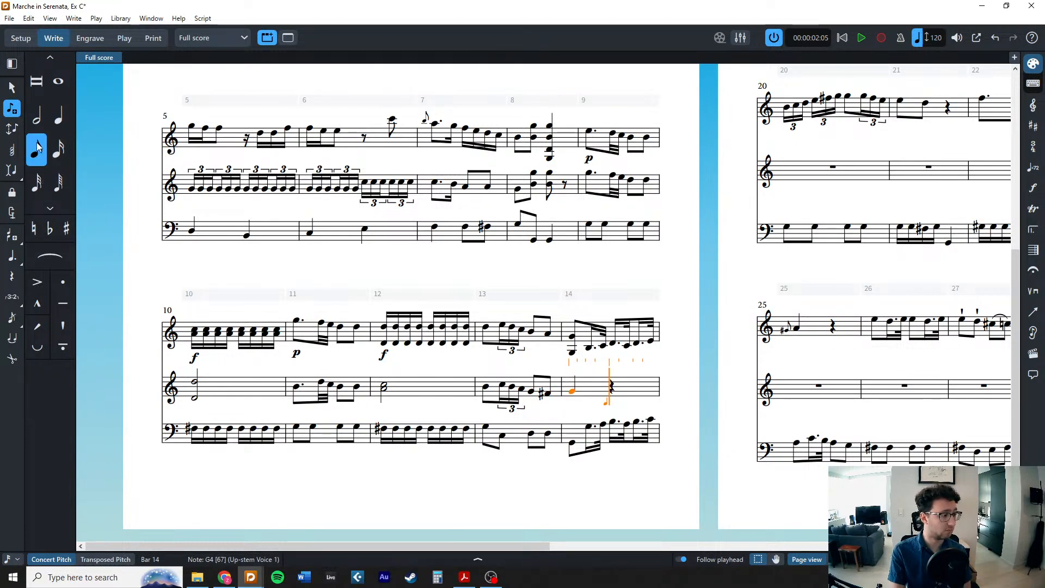
Complete the middle staff's bar 14 with an eighth rest and eighth-note G5; fill bar 15 with F♯5, two rests and F♯5, all eighths.
{"action": "key", "text": "g"}
{"action": "key", "text": "g"}
{"action": "key", "text": "equal"}
{"action": "key", "text": "f"}
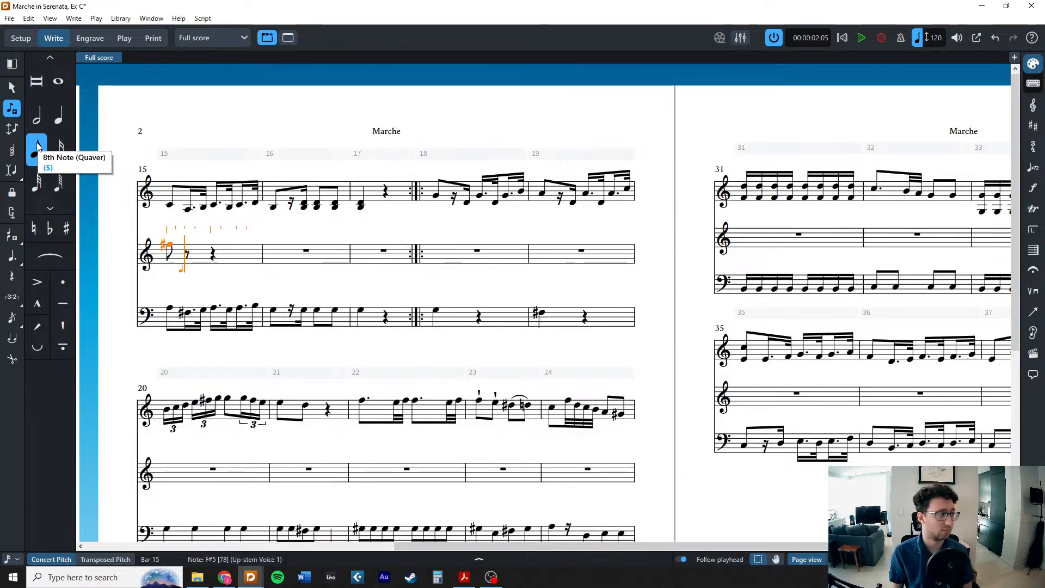
{"action": "key", "text": "space"}
{"action": "key", "text": "space"}
{"action": "key", "text": "e"}
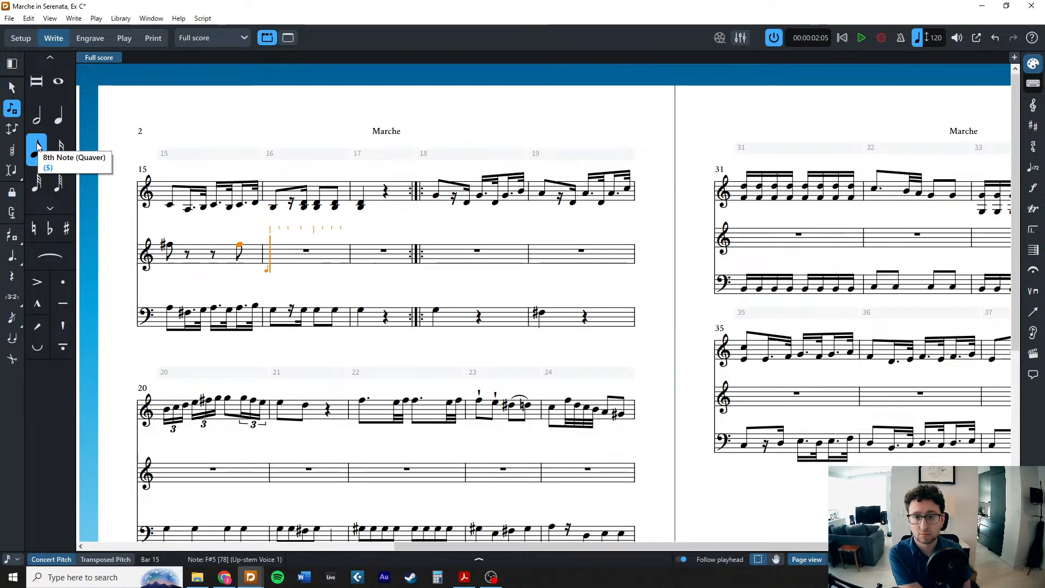
Enter bar 16 of the middle staff as eighth G5, sixteenth rest, sixteenth G4 and two eighths G4, and bar 17's quarter-note chord G3–G4.
{"action": "key", "text": "g"}
{"action": "key", "text": "g"}
{"action": "key", "text": "g"}
{"action": "key", "text": "g"}
{"action": "key", "text": "6"}
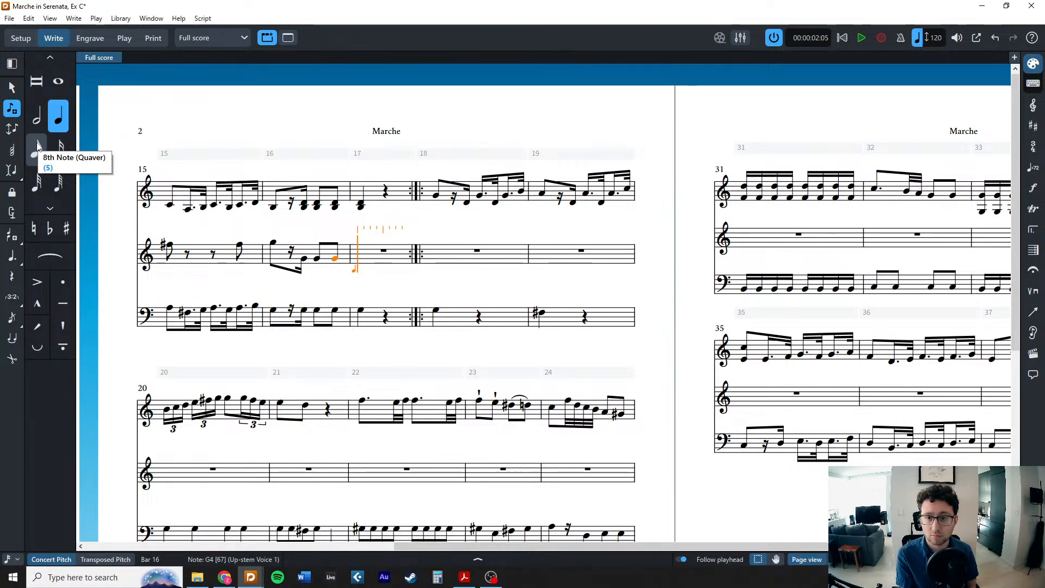
{"action": "key", "text": "ctrl+alt+g"}
{"action": "key", "text": "alt+g"}
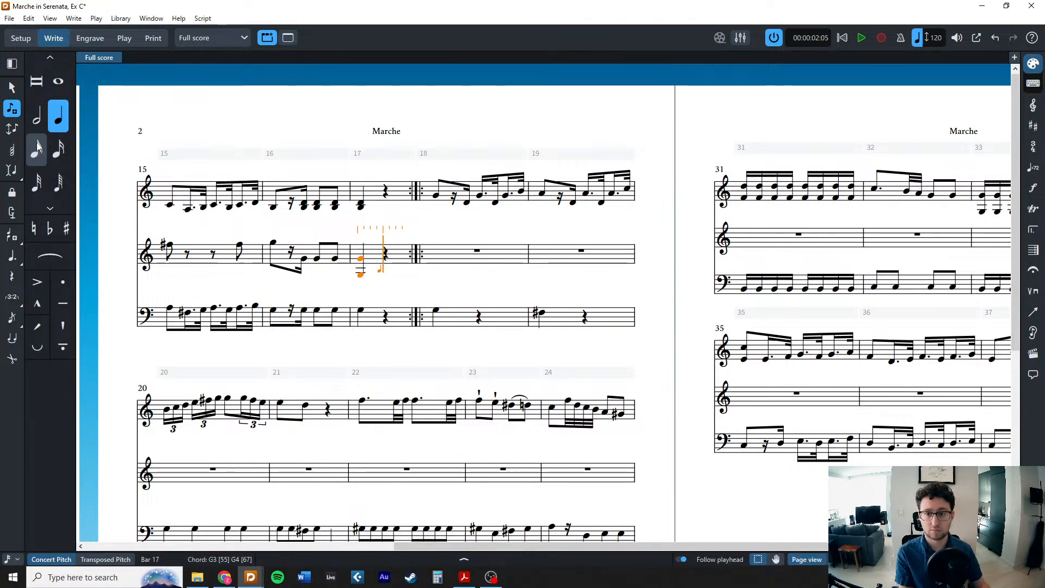
{"action": "key", "text": "Escape"}
Convert the half-note chords in bars 10 and 12 of the middle staff into repeated sixteenth-note chords.
{"action": "scroll", "coordinate": [283, 212], "scroll_direction": "left", "scroll_amount": 10}
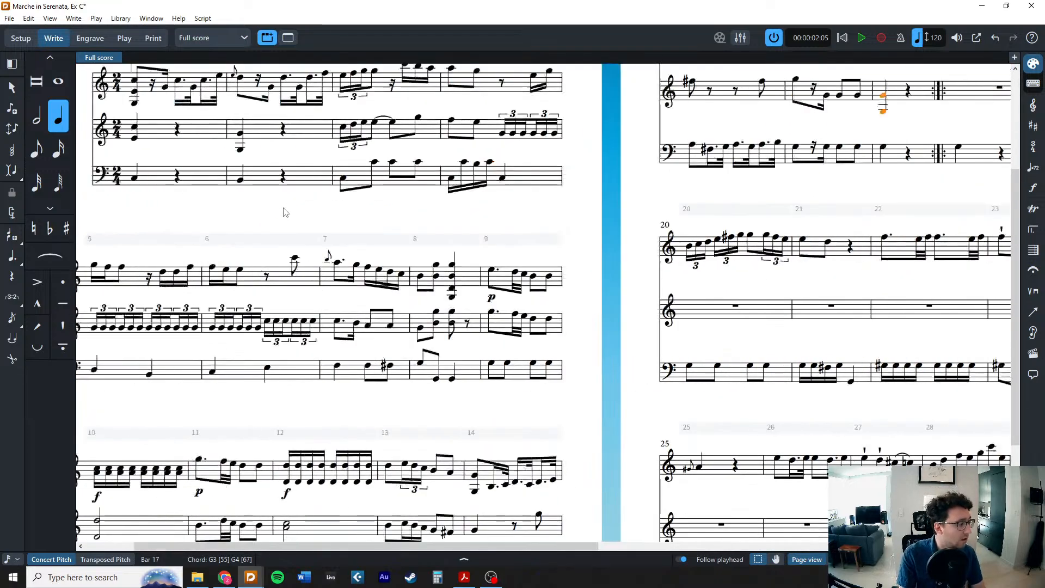
{"action": "key", "text": "Escape"}
{"action": "left_click", "coordinate": [384, 395]}
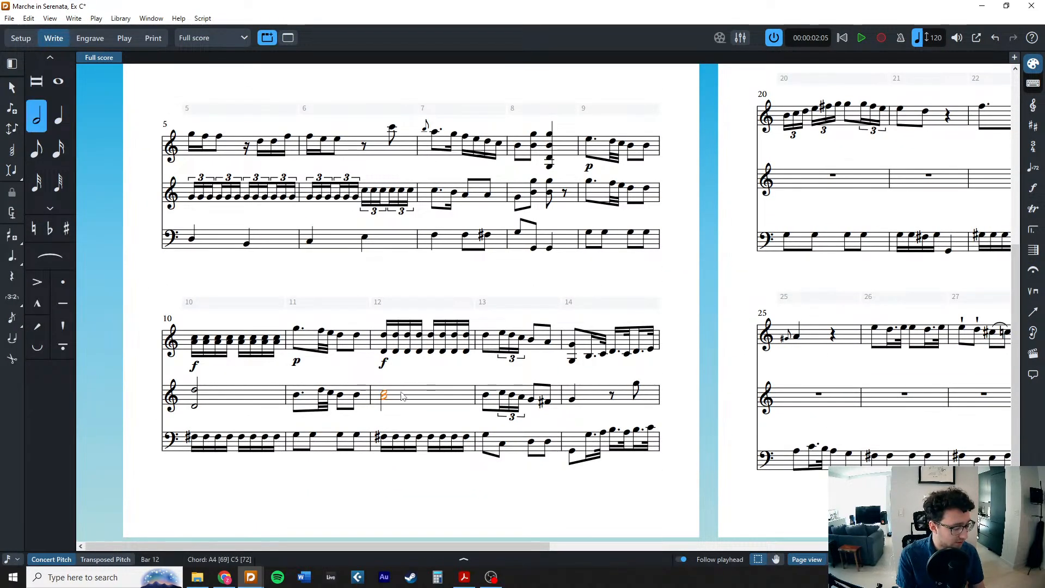
{"action": "left_click", "coordinate": [194, 397], "text": "ctrl"}
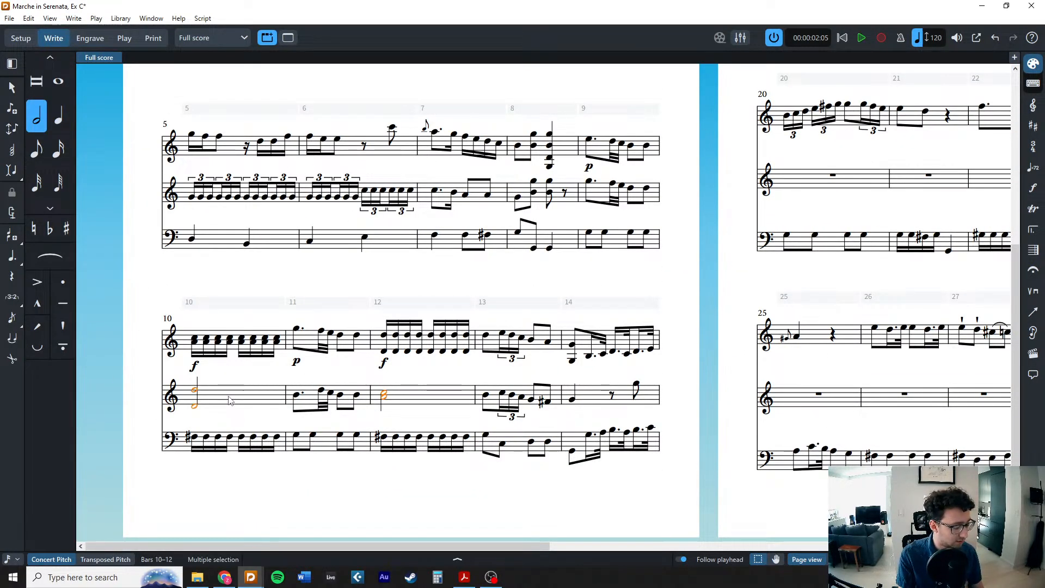
{"action": "key", "text": "3"}
{"action": "key", "text": "Escape"}
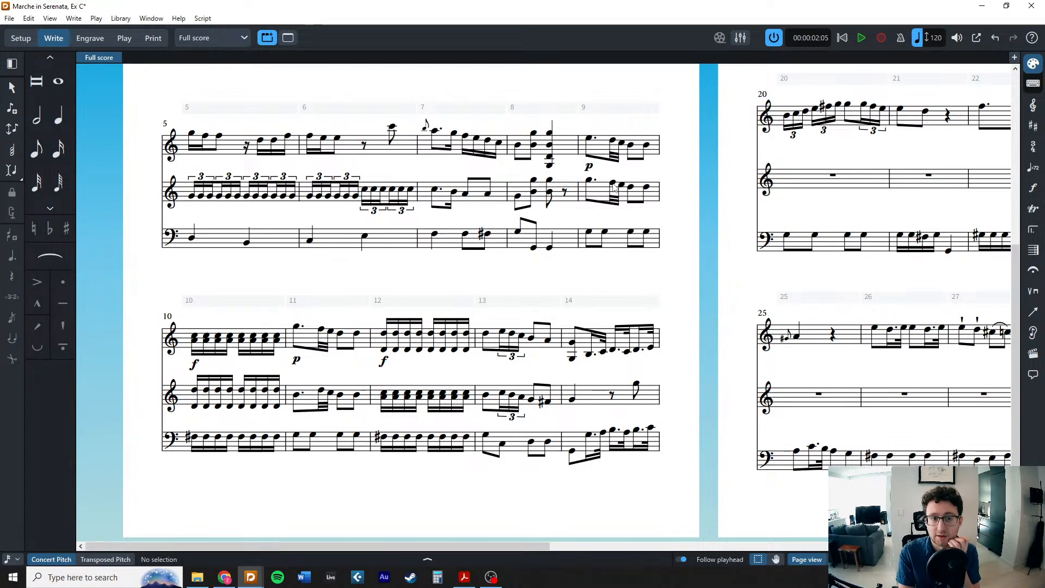
Add a piano (p) dynamic to the first note of bar 9 in the middle staff.
{"action": "left_click", "coordinate": [590, 183]}
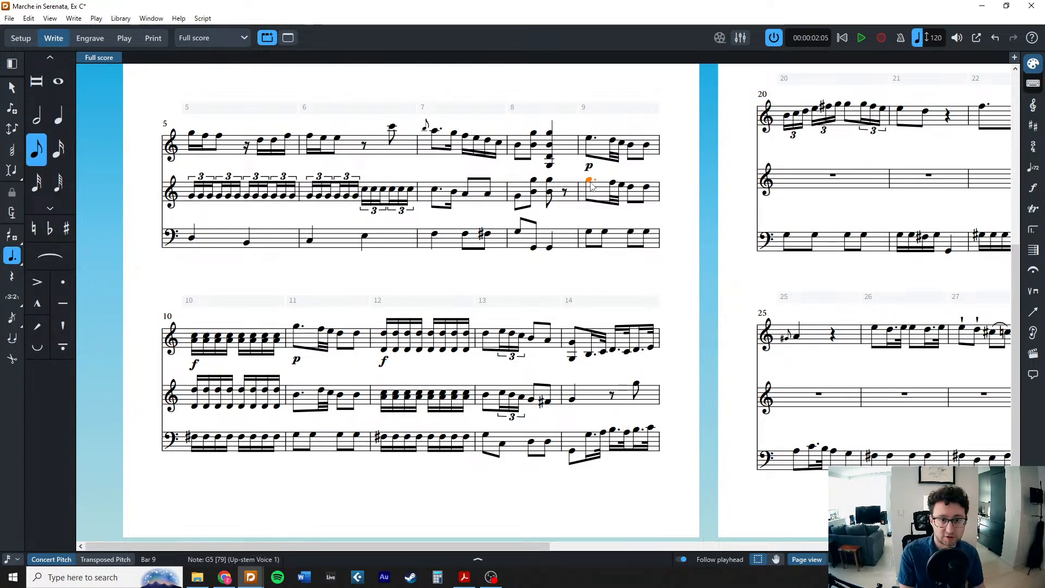
{"action": "key", "text": "shift+d"}
{"action": "key", "text": "Return"}
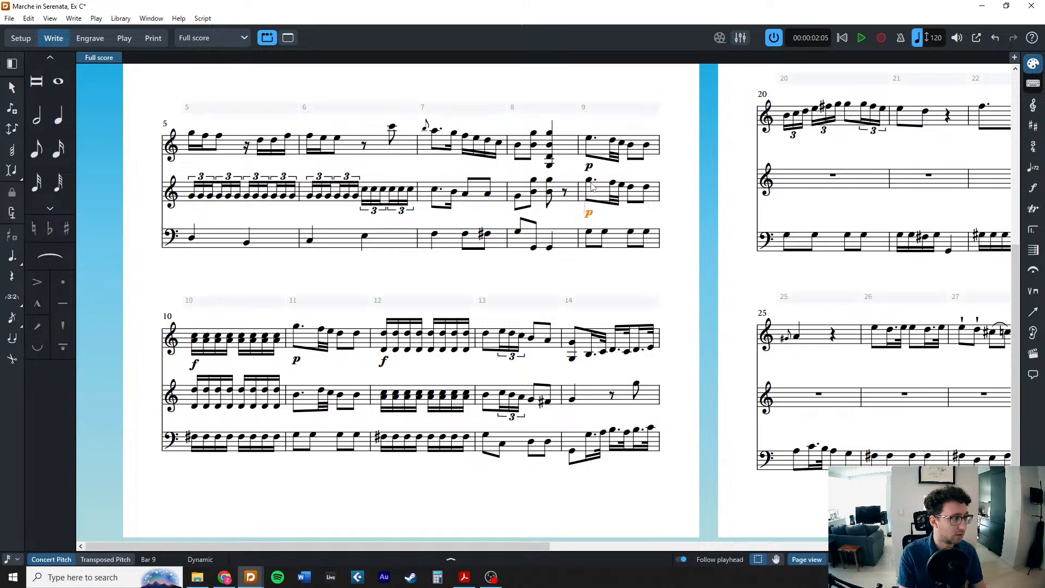
Copy the f, p and f dynamics of bars 10 to 12 from the top staff to the same bars of the middle staff.
{"action": "left_click", "coordinate": [193, 363]}
{"action": "left_click", "coordinate": [297, 363], "text": "shift"}
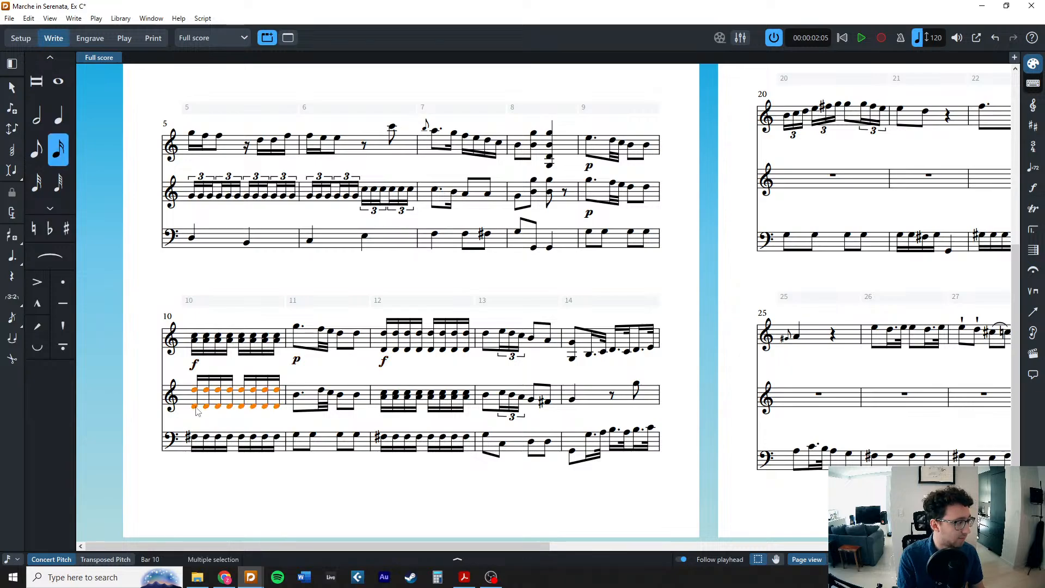
{"action": "left_click", "coordinate": [183, 418], "text": "alt"}
{"action": "key", "text": "ctrl+s"}
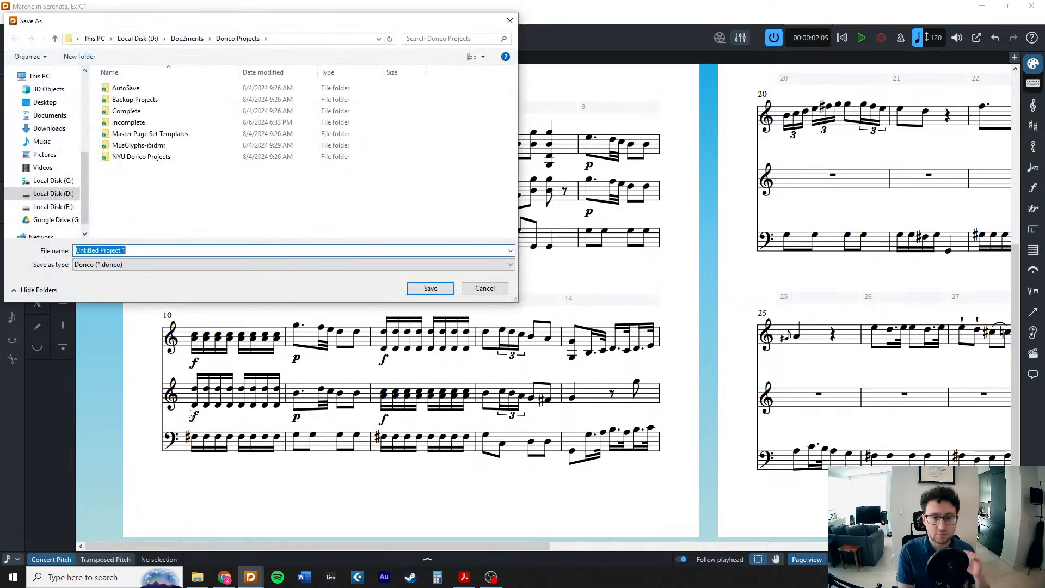
{"action": "left_click", "coordinate": [479, 292]}
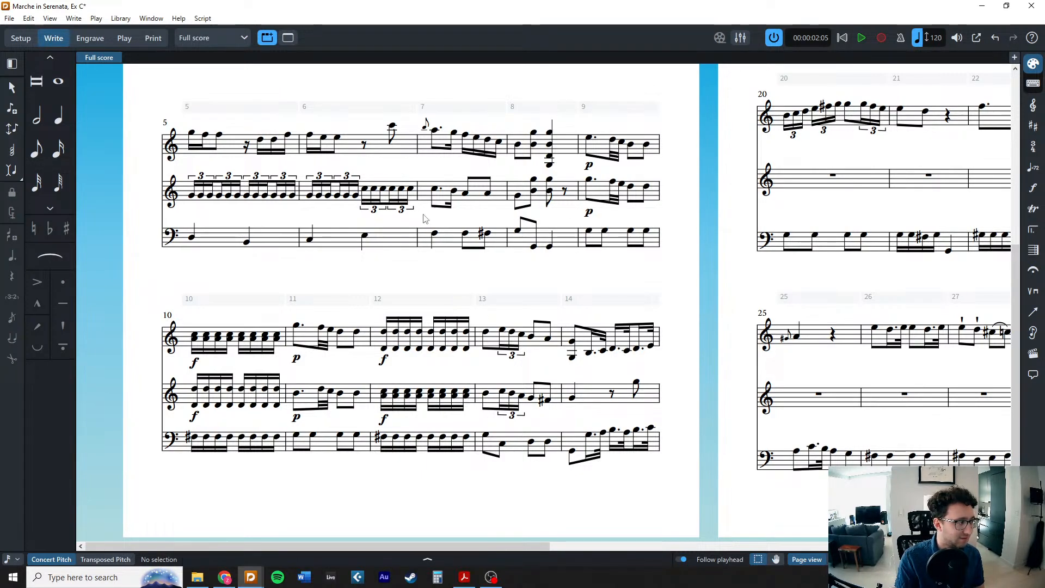
Review the notes and dynamics entered in all three staves of the Marche up to bar 17.
{"action": "left_click", "coordinate": [189, 437]}
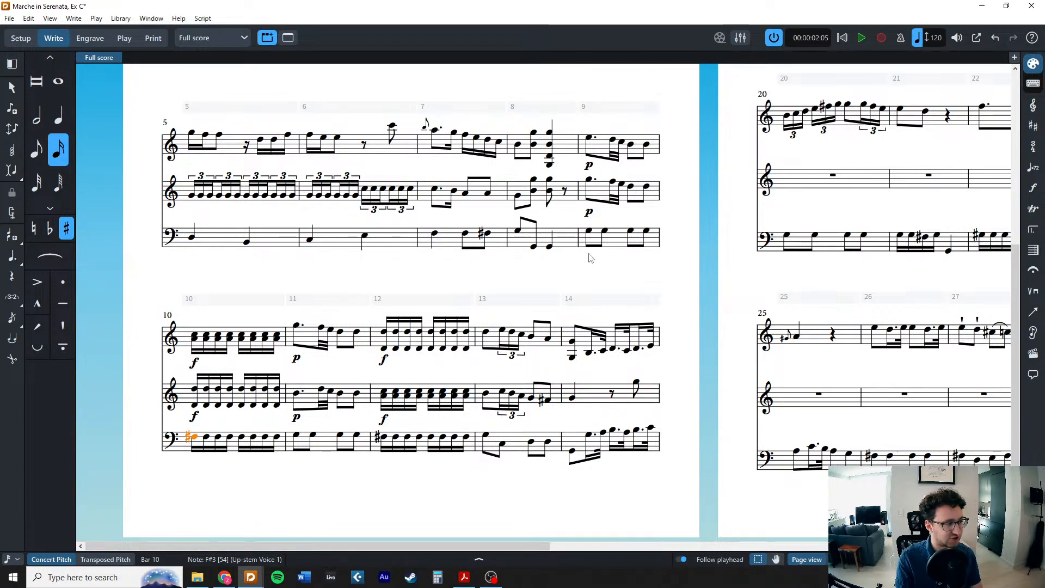
{"action": "left_click", "coordinate": [612, 182]}
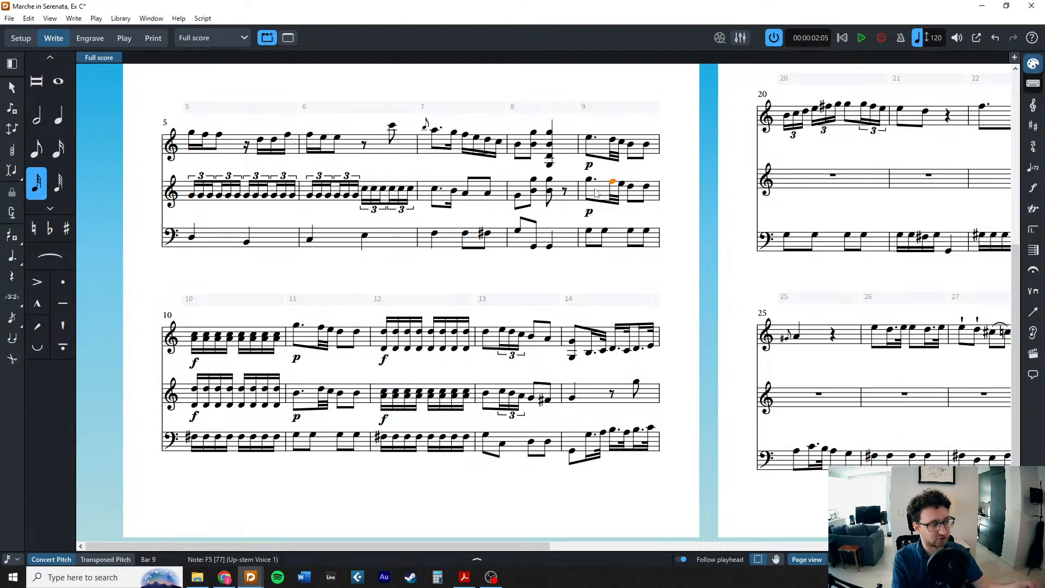
{"action": "left_click", "coordinate": [322, 328]}
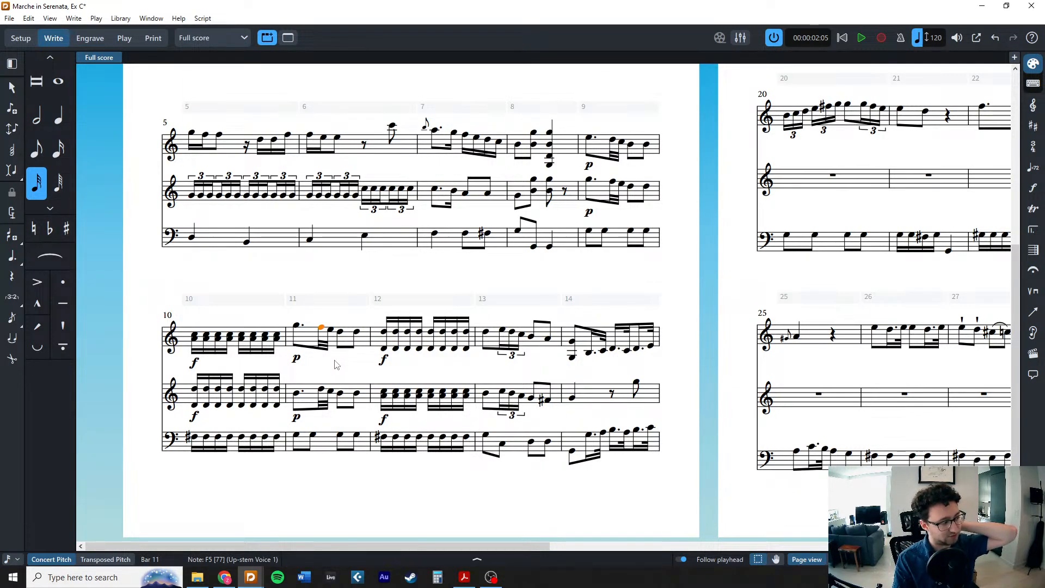
{"action": "key", "text": "Escape"}
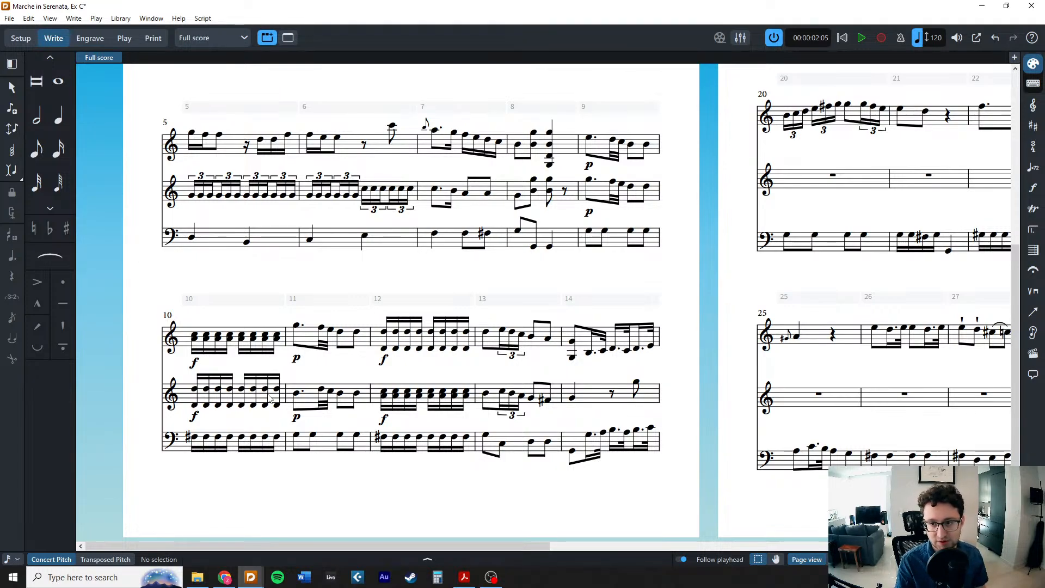
{"action": "left_click", "coordinate": [652, 414]}
{"action": "key", "text": "Escape"}
{"action": "scroll", "coordinate": [585, 419], "scroll_direction": "up", "scroll_amount": 5}
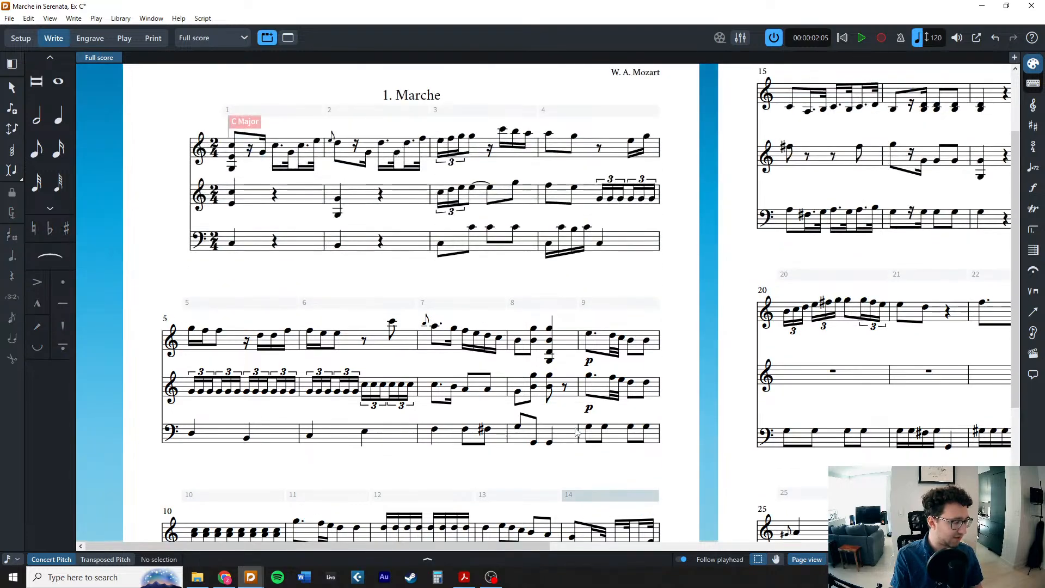
{"action": "scroll", "coordinate": [577, 430], "scroll_direction": "down", "scroll_amount": 2, "text": "ctrl"}
{"action": "scroll", "coordinate": [574, 435], "scroll_direction": "down", "scroll_amount": 3}
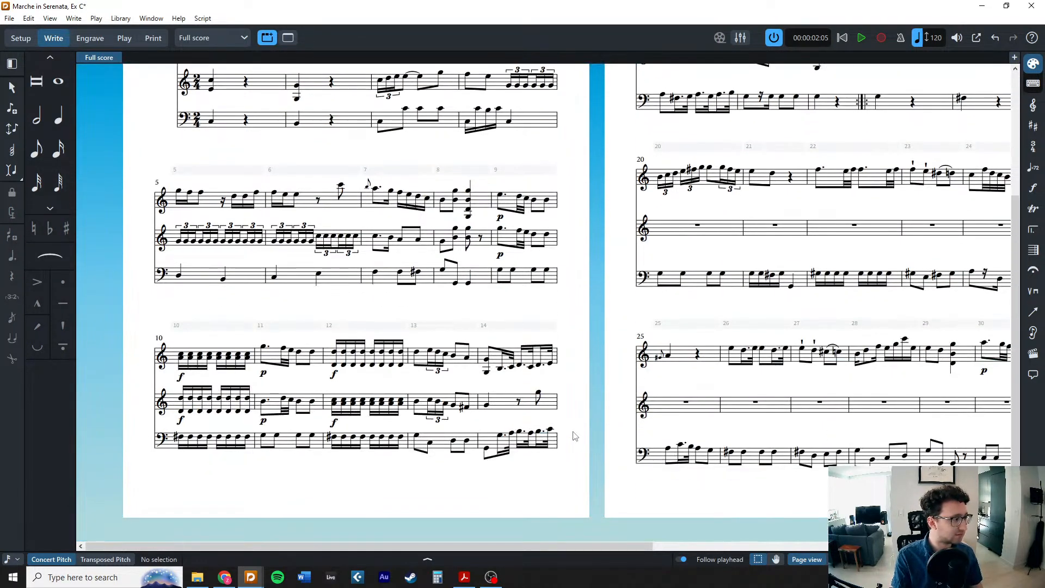
{"action": "scroll", "coordinate": [540, 310], "scroll_direction": "up", "scroll_amount": 3}
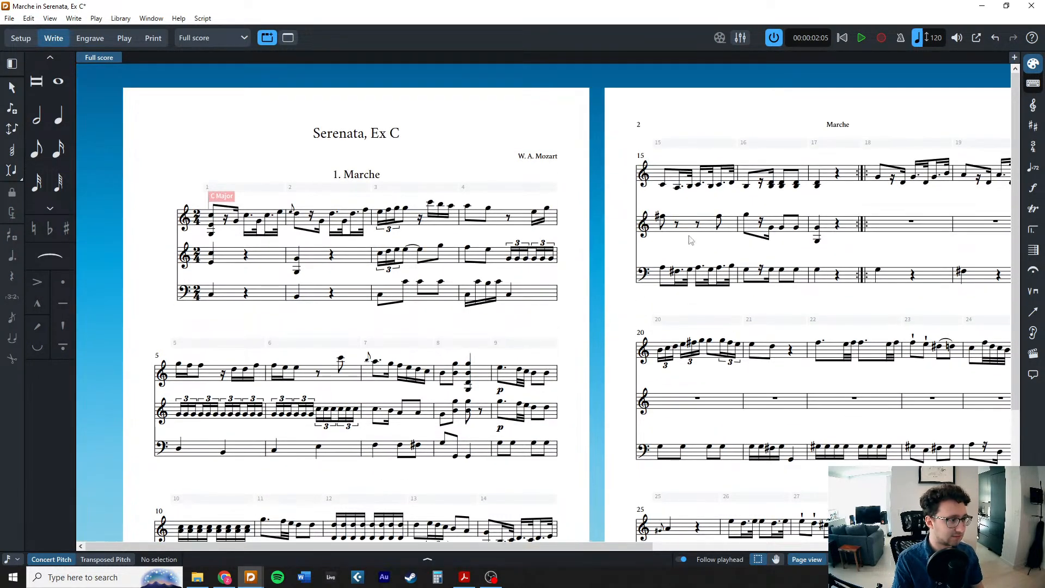
{"action": "scroll", "coordinate": [212, 228], "scroll_direction": "down", "scroll_amount": 2}
{"action": "scroll", "coordinate": [210, 231], "scroll_direction": "down", "scroll_amount": 2}
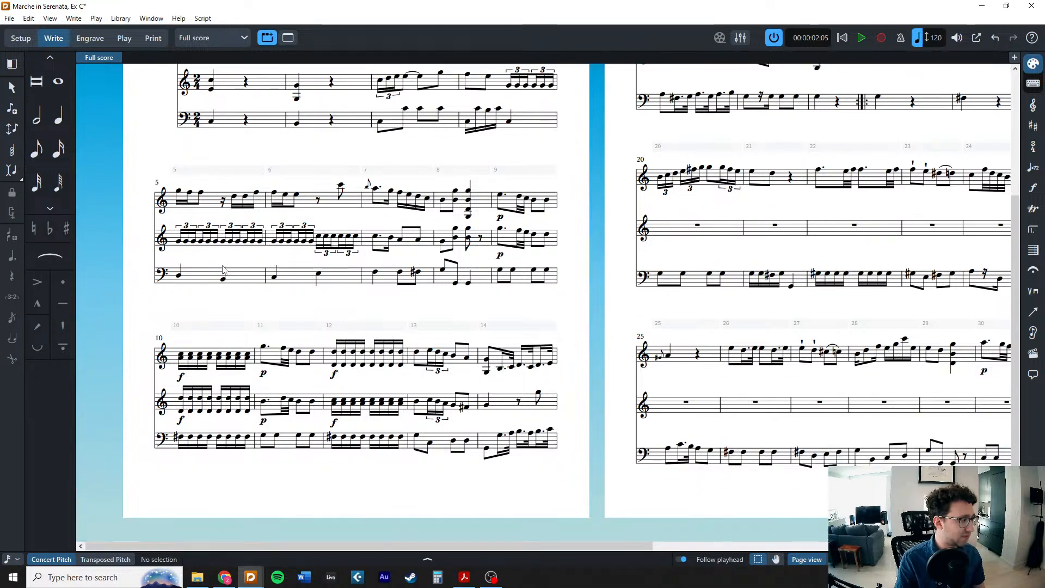
{"action": "scroll", "coordinate": [164, 283], "scroll_direction": "up", "scroll_amount": 3}
{"action": "scroll", "coordinate": [158, 292], "scroll_direction": "up", "scroll_amount": 2, "text": "ctrl"}
{"action": "scroll", "coordinate": [158, 292], "scroll_direction": "left", "scroll_amount": 3}
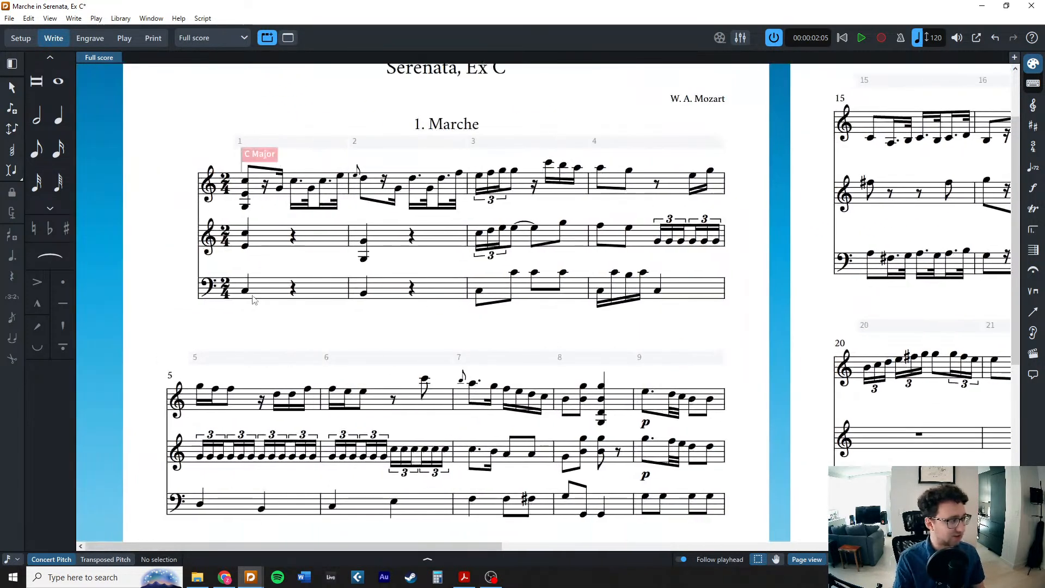
{"action": "scroll", "coordinate": [174, 327], "scroll_direction": "up", "scroll_amount": 1}
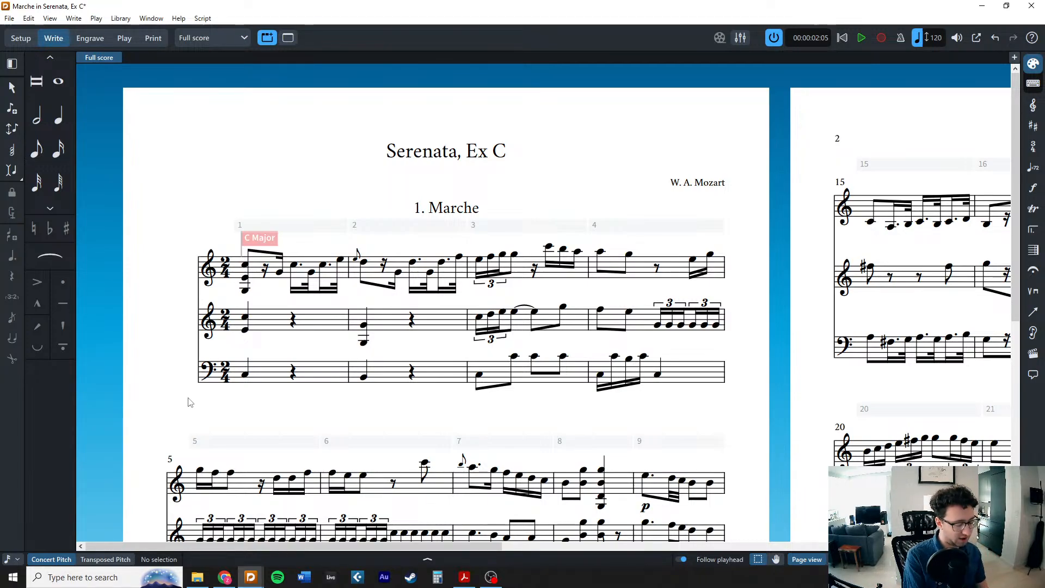
Set the full score's layout options to show full staff labels on the first system.
{"action": "key", "text": "ctrl+shift+l"}
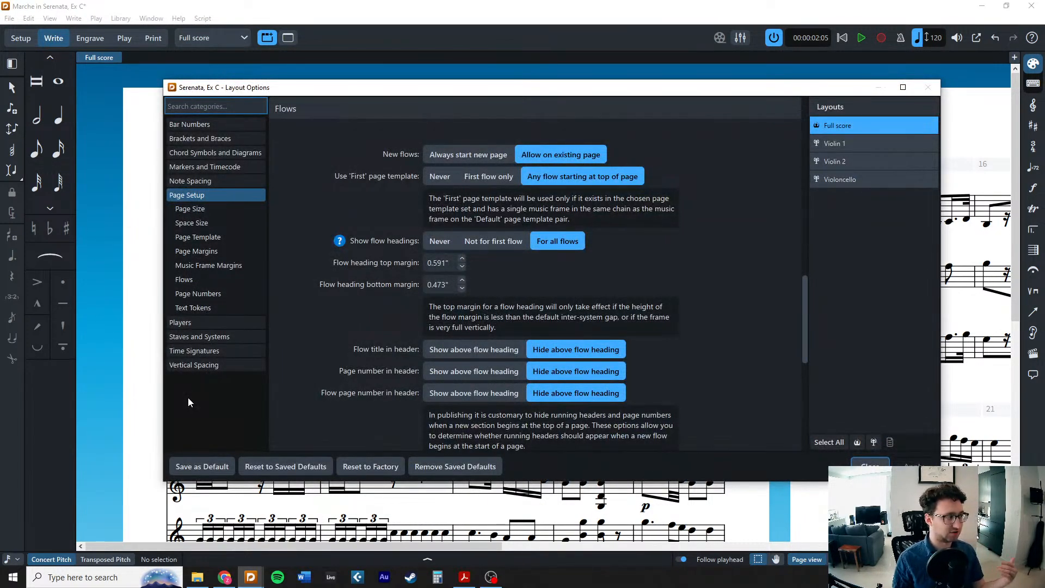
{"action": "left_click", "coordinate": [196, 339]}
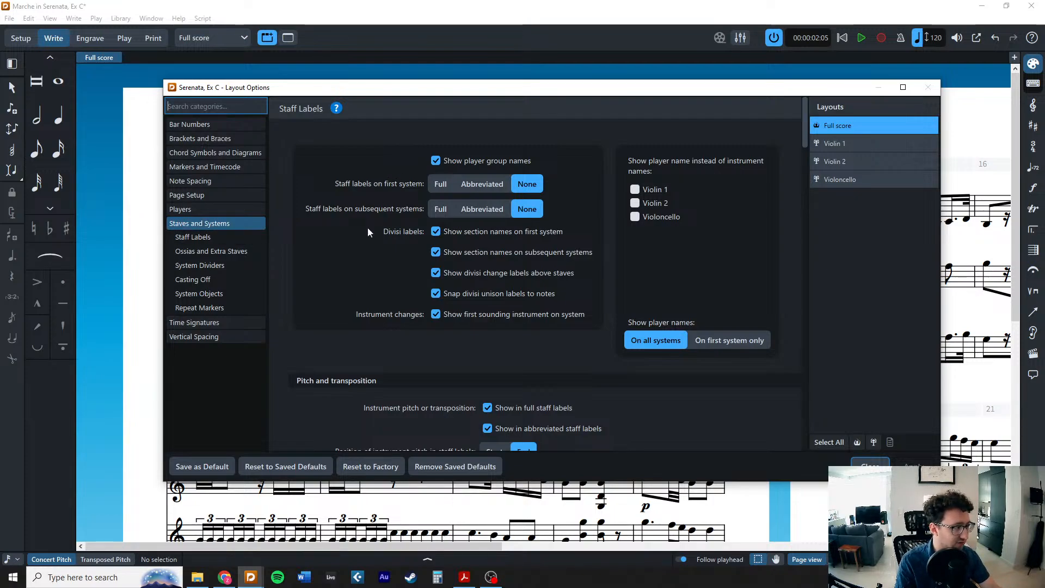
{"action": "left_click", "coordinate": [440, 186]}
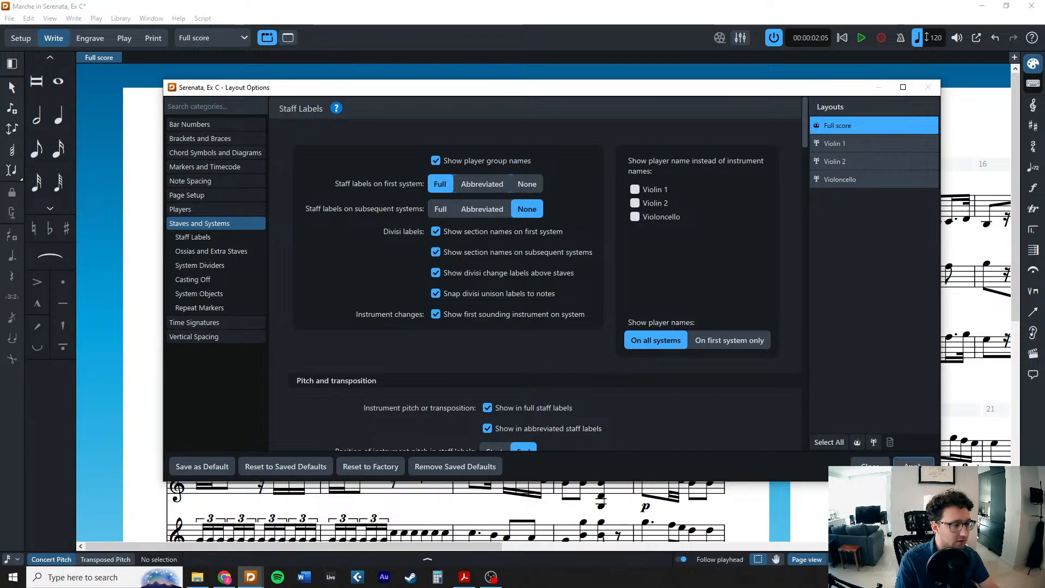
{"action": "left_click", "coordinate": [870, 464]}
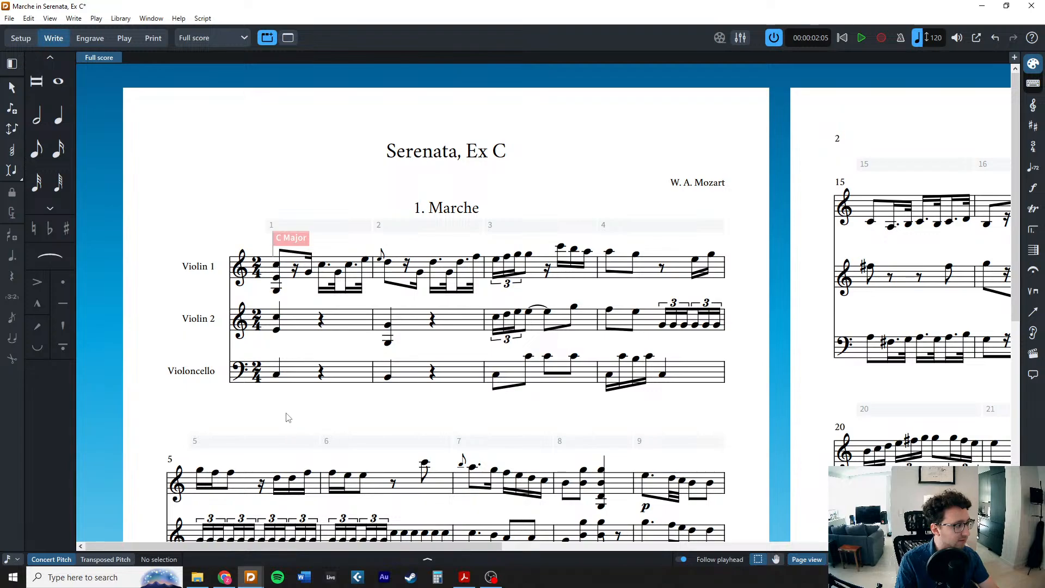
{"action": "scroll", "coordinate": [227, 393], "scroll_direction": "down", "scroll_amount": 1}
{"action": "scroll", "coordinate": [227, 393], "scroll_direction": "down", "scroll_amount": 2}
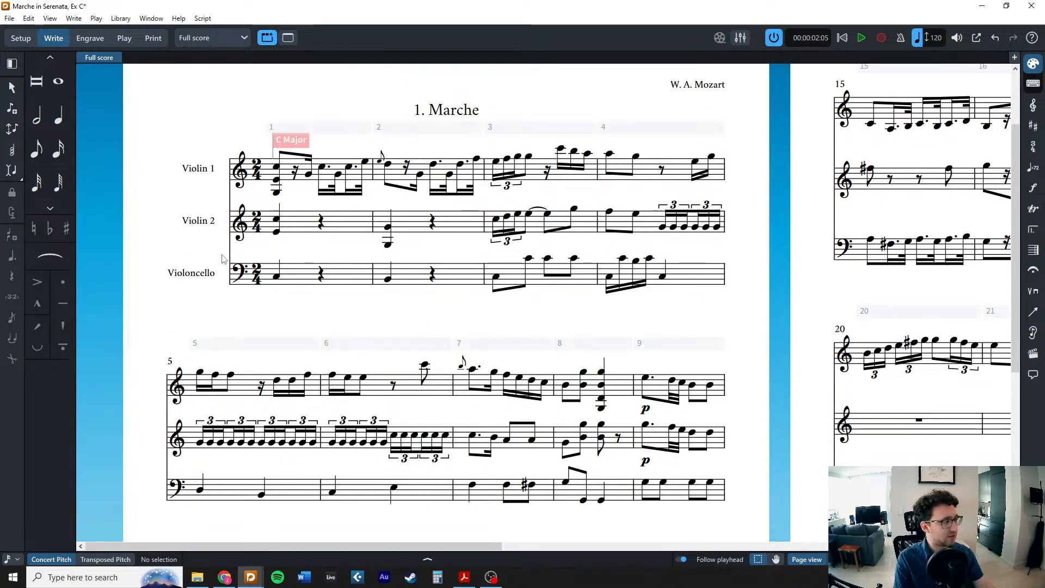
In Setup mode, put the Violin 1, Violin 2 and Violoncello players together into a new player group.
{"action": "left_click", "coordinate": [17, 37]}
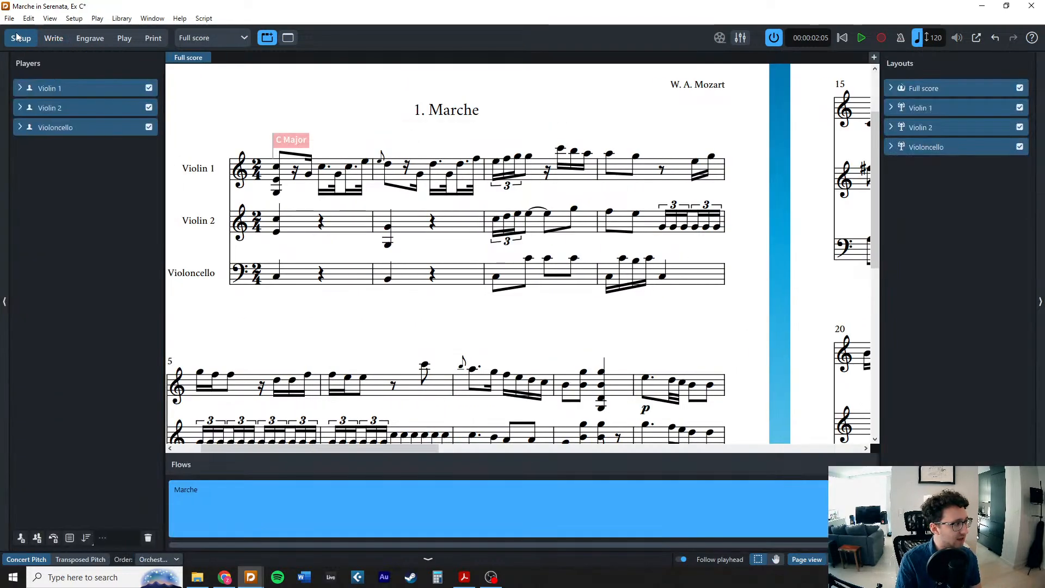
{"action": "scroll", "coordinate": [248, 235], "scroll_direction": "up", "scroll_amount": 1}
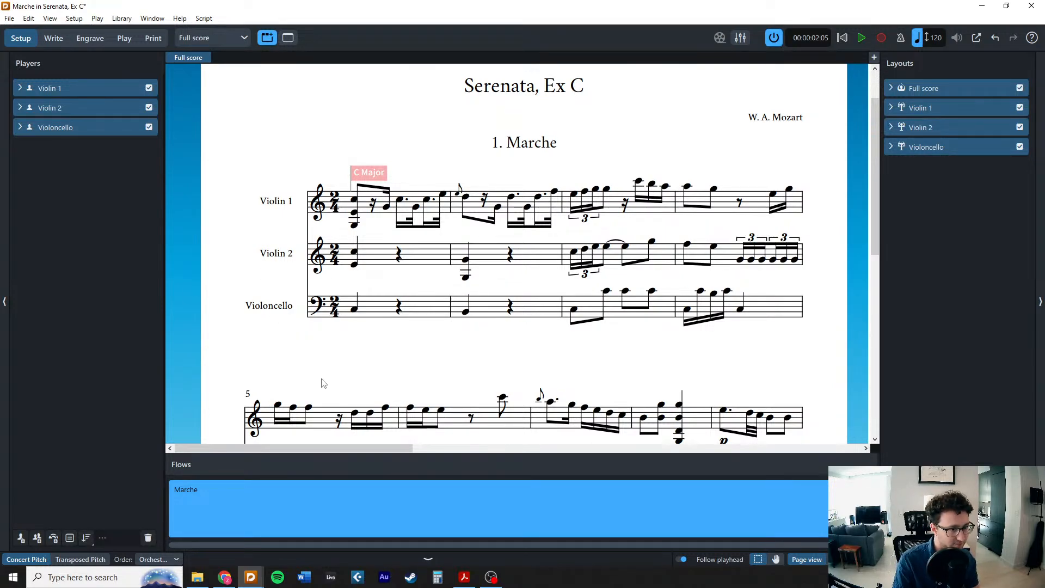
{"action": "left_click", "coordinate": [33, 86]}
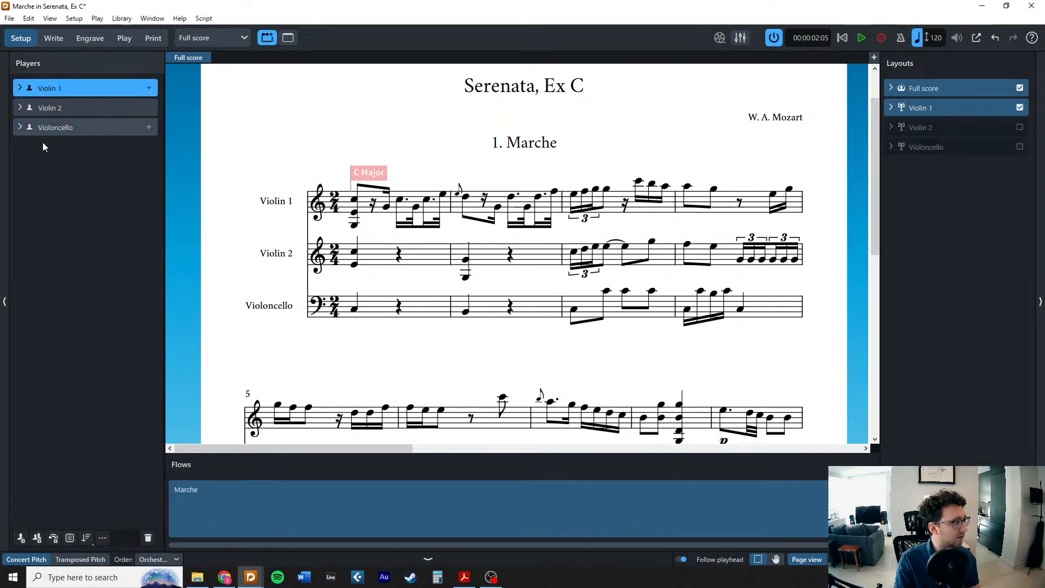
{"action": "left_click", "coordinate": [52, 130], "text": "shift"}
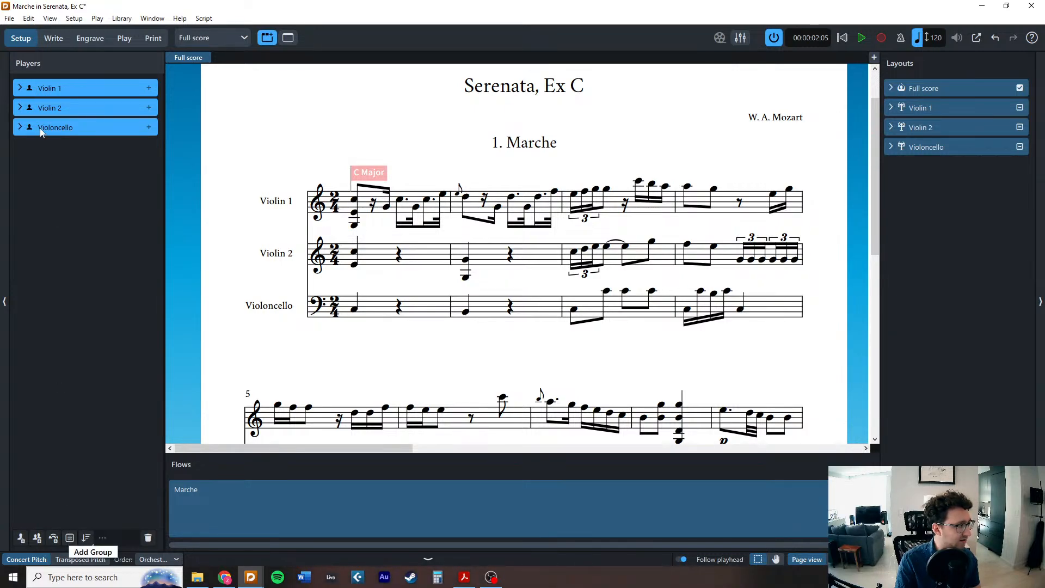
{"action": "left_click", "coordinate": [70, 538]}
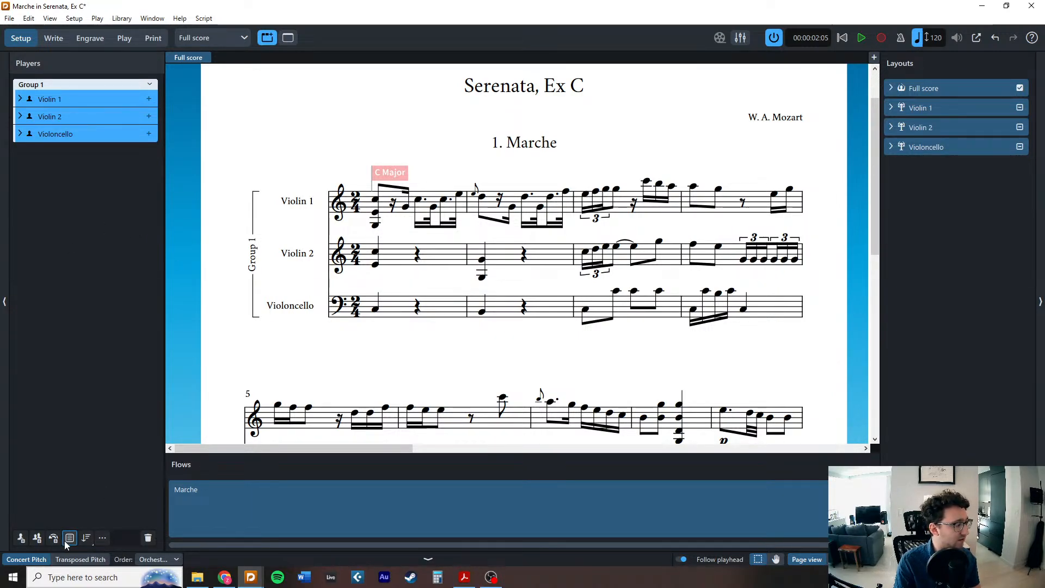
{"action": "left_click", "coordinate": [150, 84]}
{"action": "left_click", "coordinate": [150, 85]}
{"action": "right_click", "coordinate": [146, 86]}
{"action": "left_click", "coordinate": [83, 93]}
{"action": "left_click", "coordinate": [56, 80]}
{"action": "right_click", "coordinate": [55, 83]}
{"action": "left_click", "coordinate": [62, 90]}
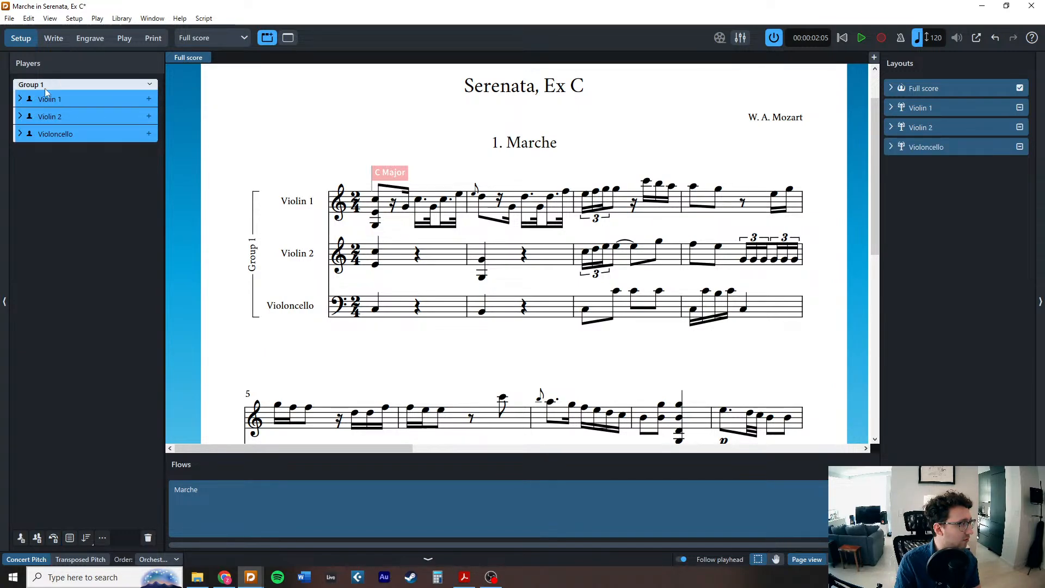
Move the Violoncello, Violin 2 and Violin 1 players back out of Group 1.
{"action": "left_click", "coordinate": [52, 134]}
{"action": "left_click_drag", "start_coordinate": [50, 135], "coordinate": [39, 171]}
{"action": "left_click_drag", "start_coordinate": [67, 120], "coordinate": [43, 112]}
{"action": "left_click", "coordinate": [40, 100]}
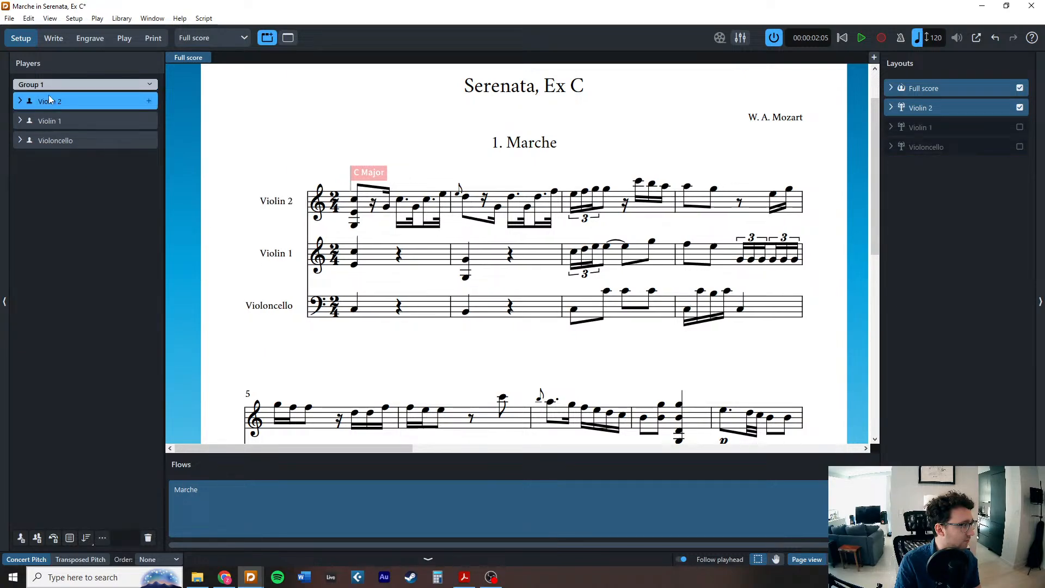
Delete the empty Group 1 from the players list.
{"action": "left_click", "coordinate": [60, 86]}
{"action": "right_click", "coordinate": [60, 87]}
{"action": "key", "text": "Escape"}
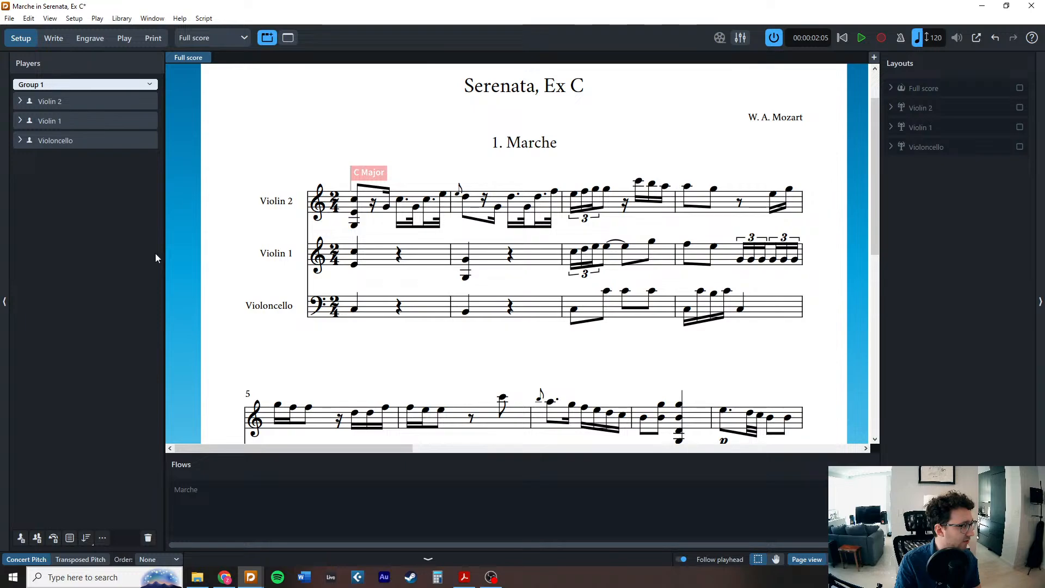
{"action": "key", "text": "Delete"}
In Engrave mode, add a bracket spanning all three staves from bar 1.
{"action": "left_click", "coordinate": [44, 37]}
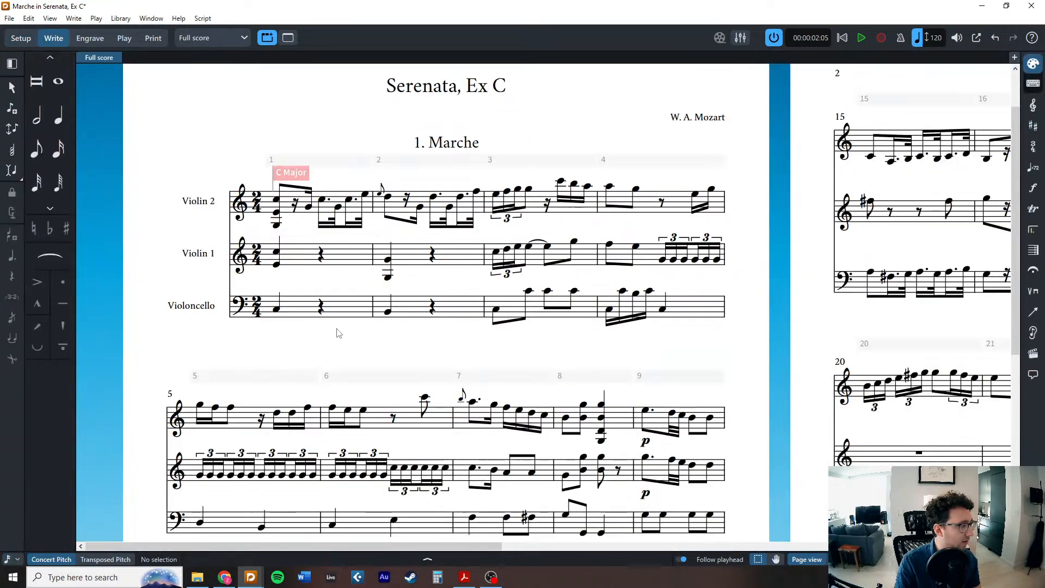
{"action": "left_click", "coordinate": [276, 213]}
{"action": "key", "text": "shift+Down"}
{"action": "key", "text": "shift+Down"}
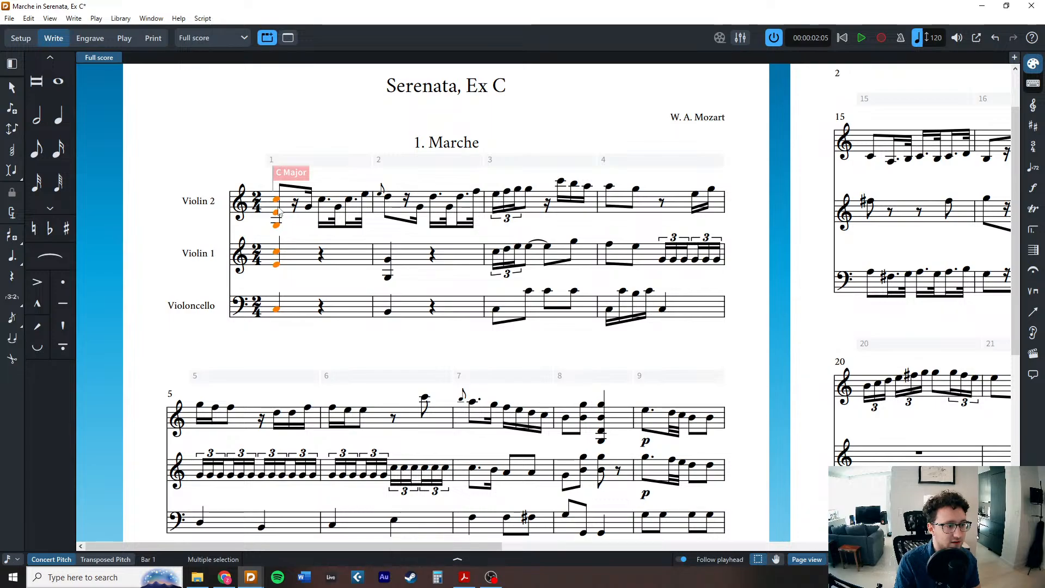
{"action": "left_click", "coordinate": [90, 37]}
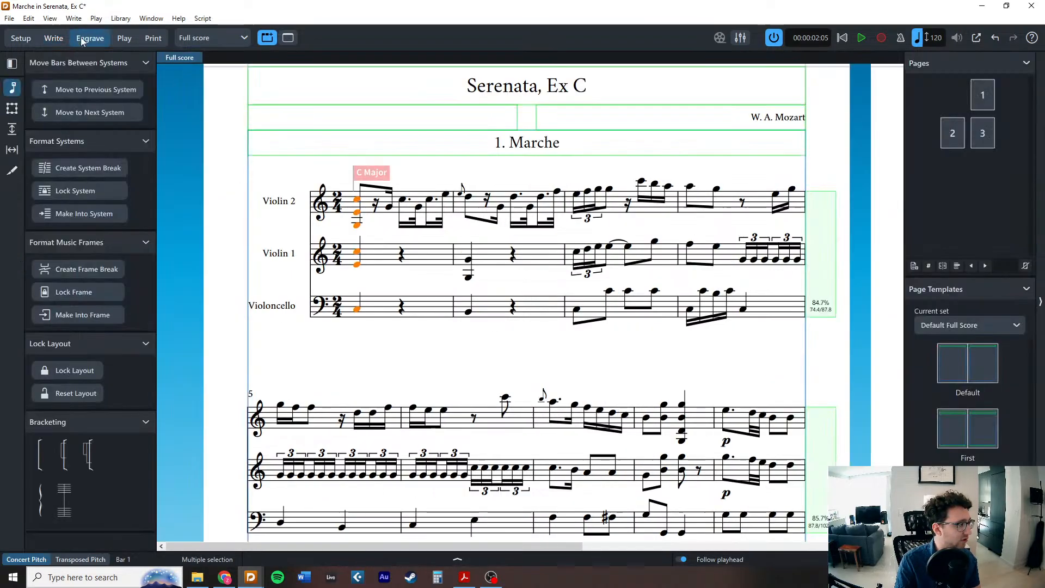
{"action": "left_click", "coordinate": [40, 454]}
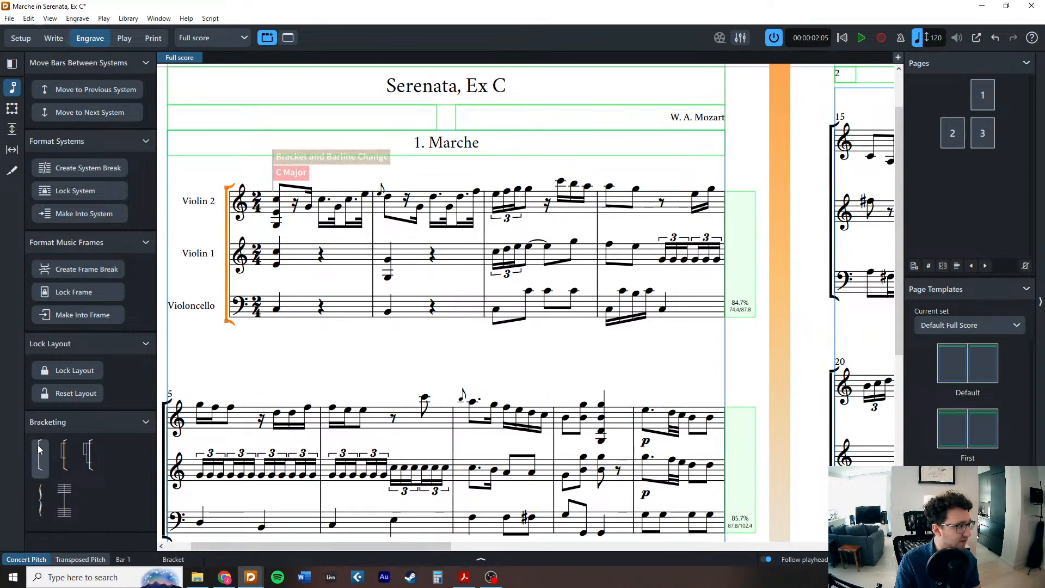
{"action": "left_click", "coordinate": [428, 330]}
{"action": "scroll", "coordinate": [429, 330], "scroll_direction": "left", "scroll_amount": 2}
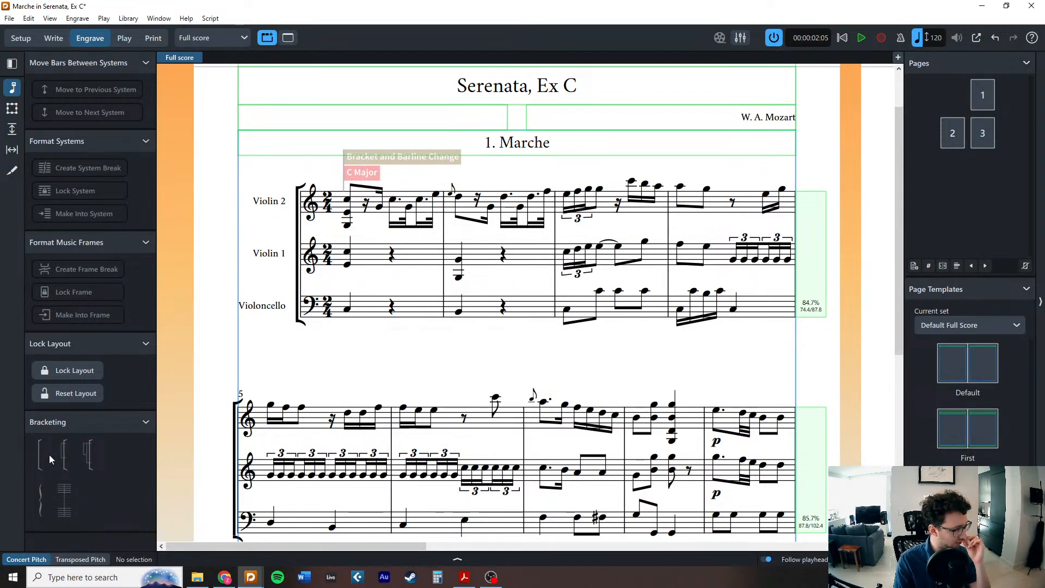
Add a sub-bracket joining the two violin staves from bar 1.
{"action": "left_click", "coordinate": [349, 200]}
{"action": "left_click", "coordinate": [347, 253]}
{"action": "left_click", "coordinate": [347, 199], "text": "ctrl"}
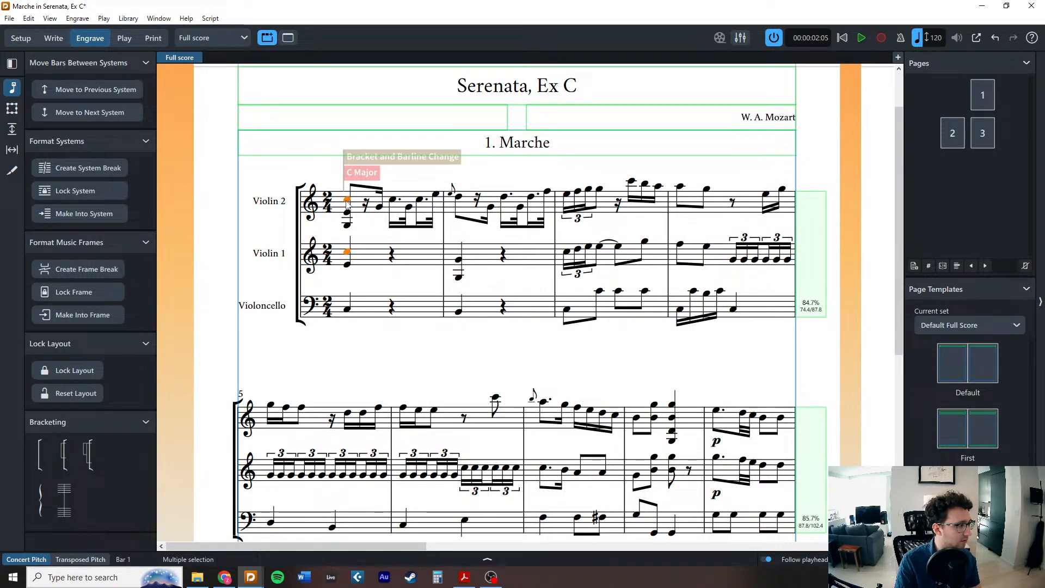
{"action": "left_click", "coordinate": [67, 452]}
{"action": "left_click", "coordinate": [251, 247]}
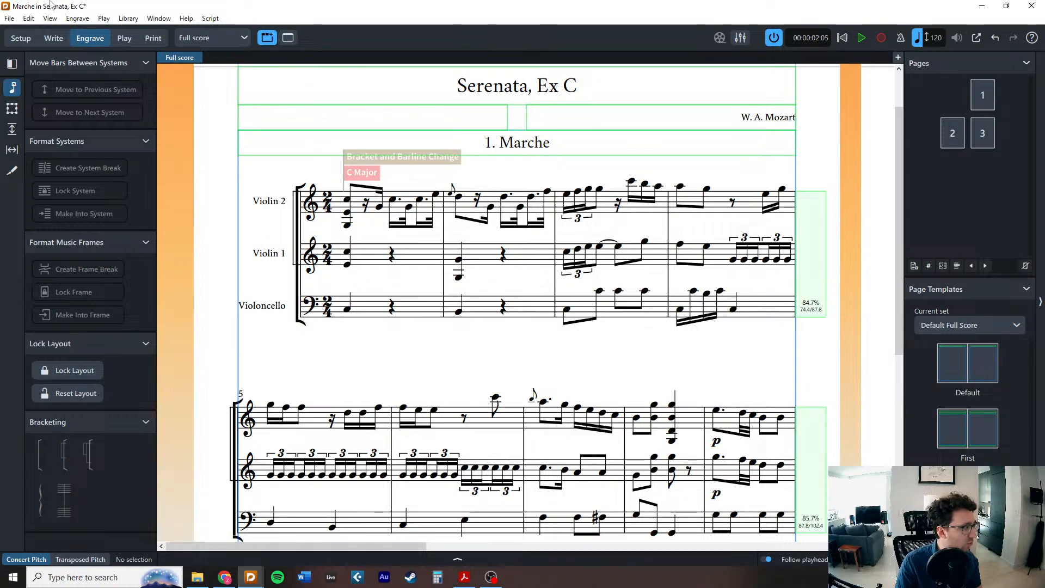
In Setup mode, move the Violin 1 player above Violin 2.
{"action": "left_click", "coordinate": [21, 38]}
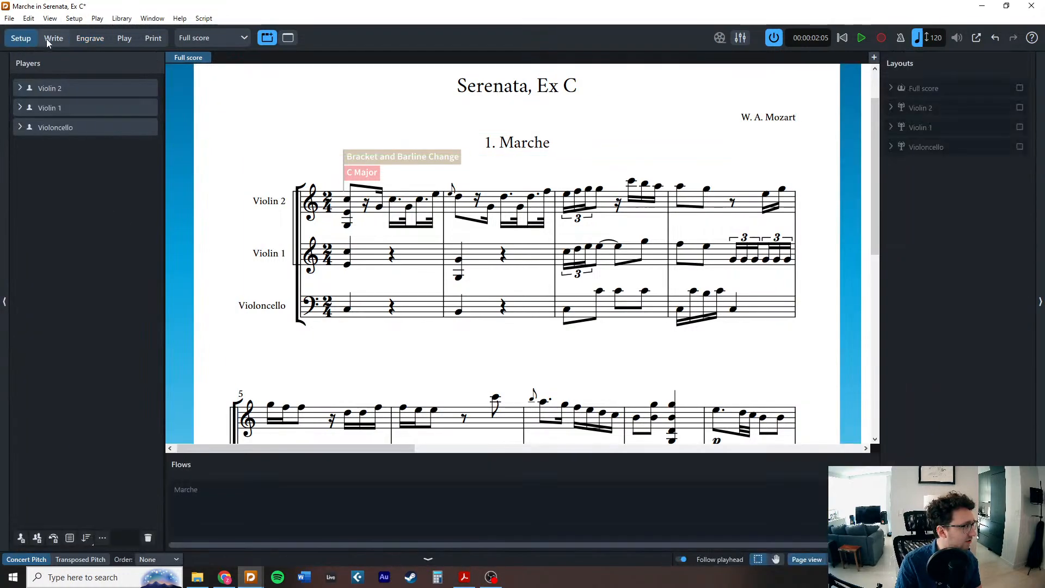
{"action": "left_click", "coordinate": [58, 108]}
{"action": "left_click_drag", "start_coordinate": [38, 111], "coordinate": [44, 88]}
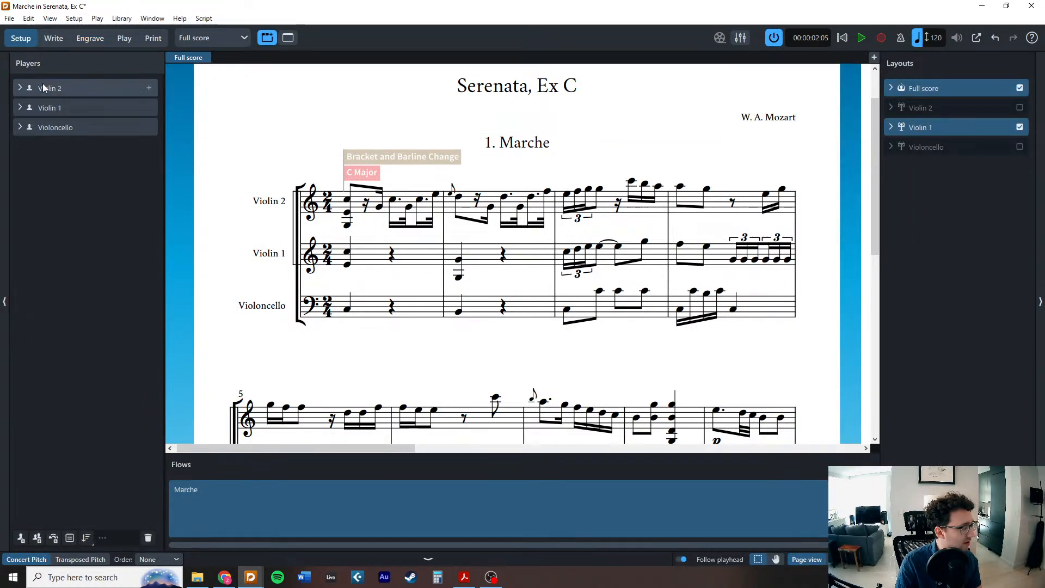
Bracket all three staves together again from bar 1 and remove the leftover sub-bracket beside Violin 1.
{"action": "left_click", "coordinate": [54, 38]}
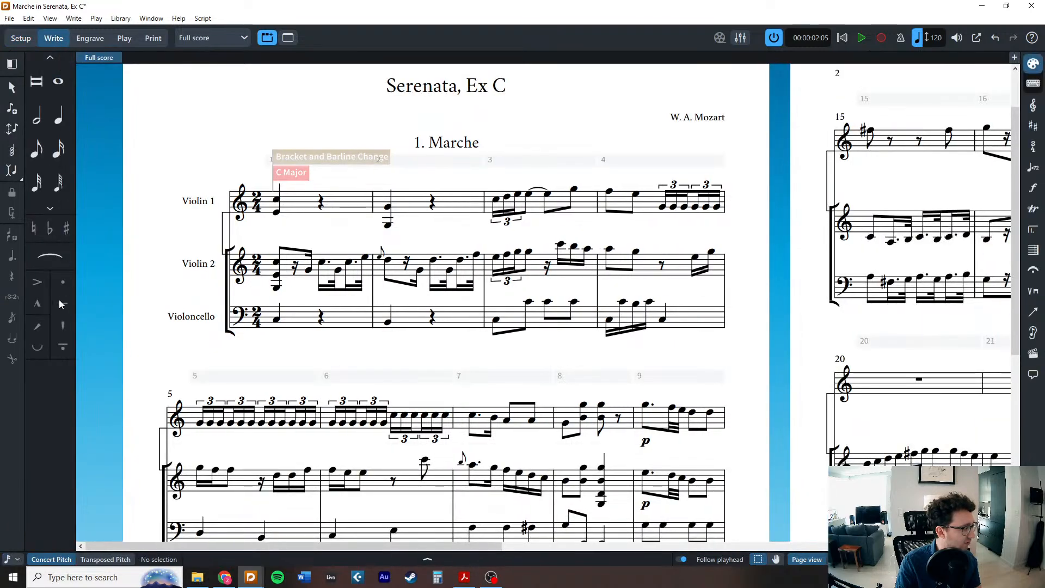
{"action": "left_click", "coordinate": [274, 212]}
{"action": "left_click", "coordinate": [276, 319], "text": "shift"}
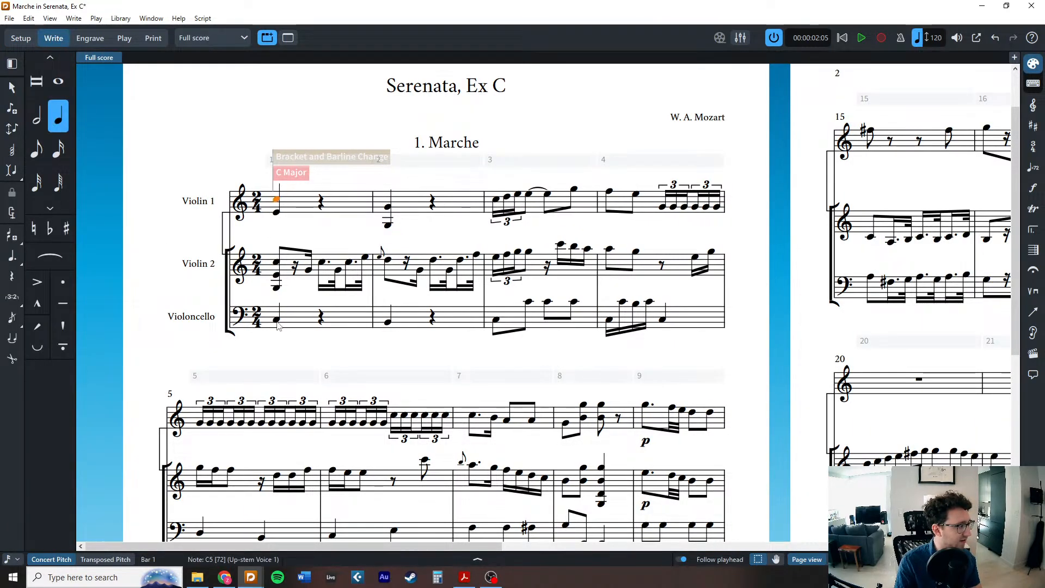
{"action": "left_click", "coordinate": [87, 38]}
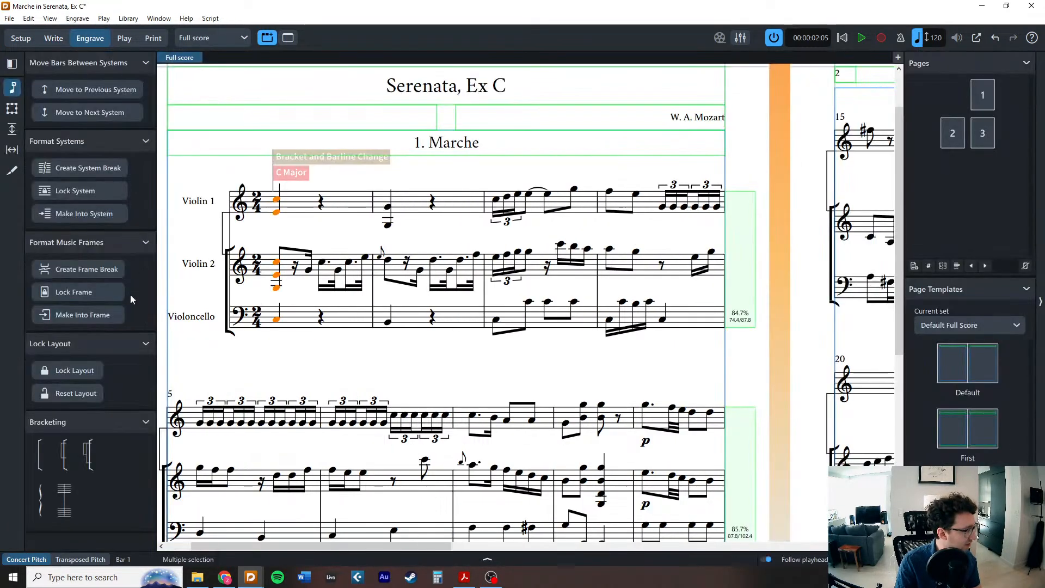
{"action": "left_click", "coordinate": [42, 462]}
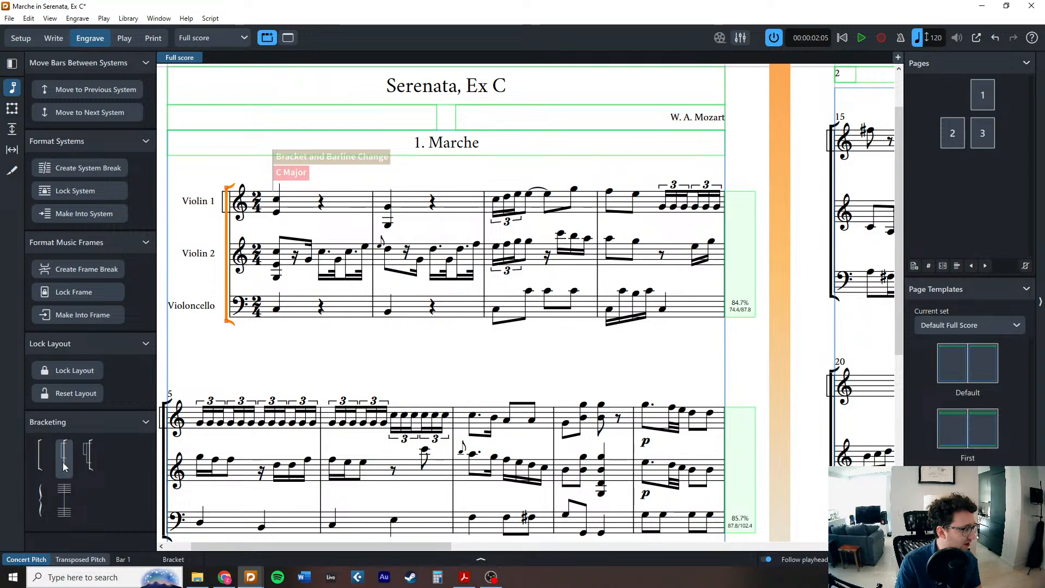
{"action": "left_click", "coordinate": [66, 461]}
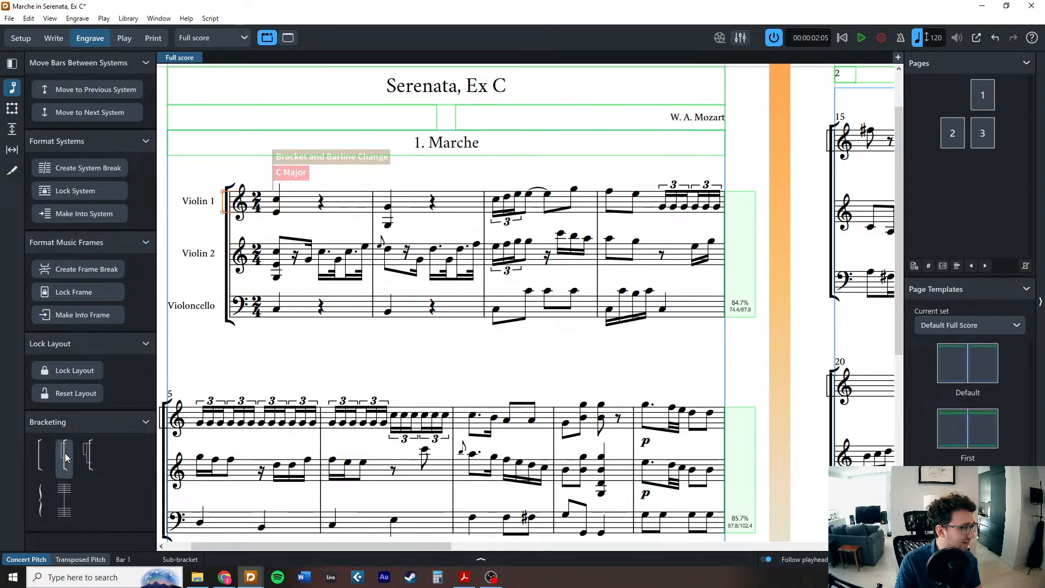
{"action": "left_click", "coordinate": [259, 362]}
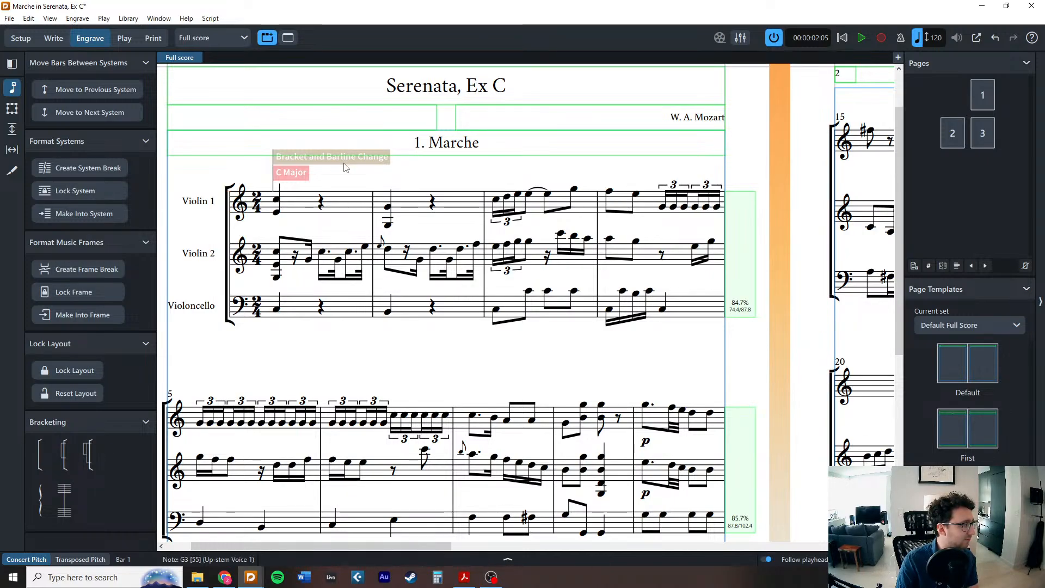
{"action": "left_click", "coordinate": [48, 39]}
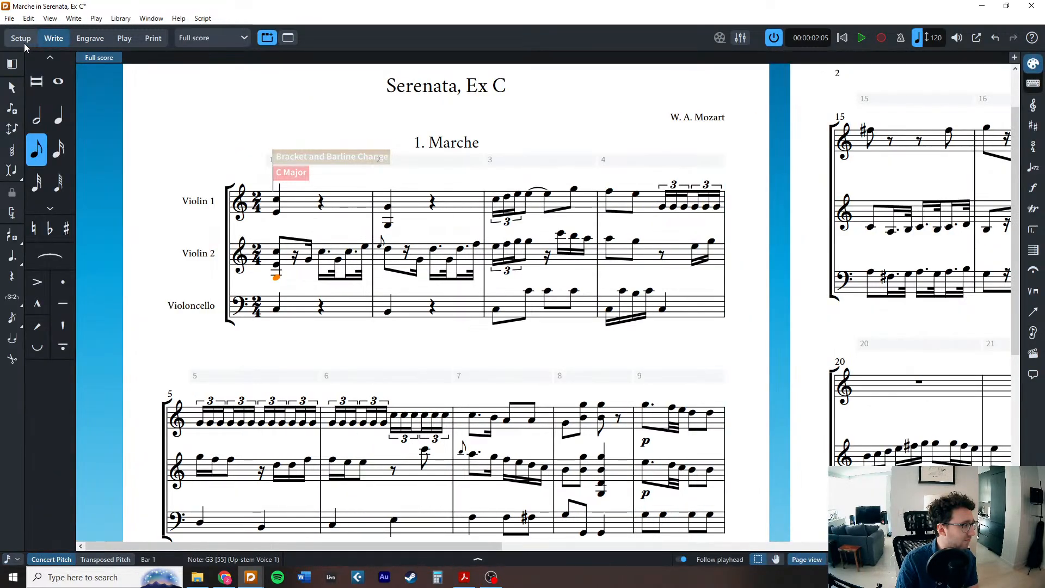
{"action": "left_click", "coordinate": [24, 43]}
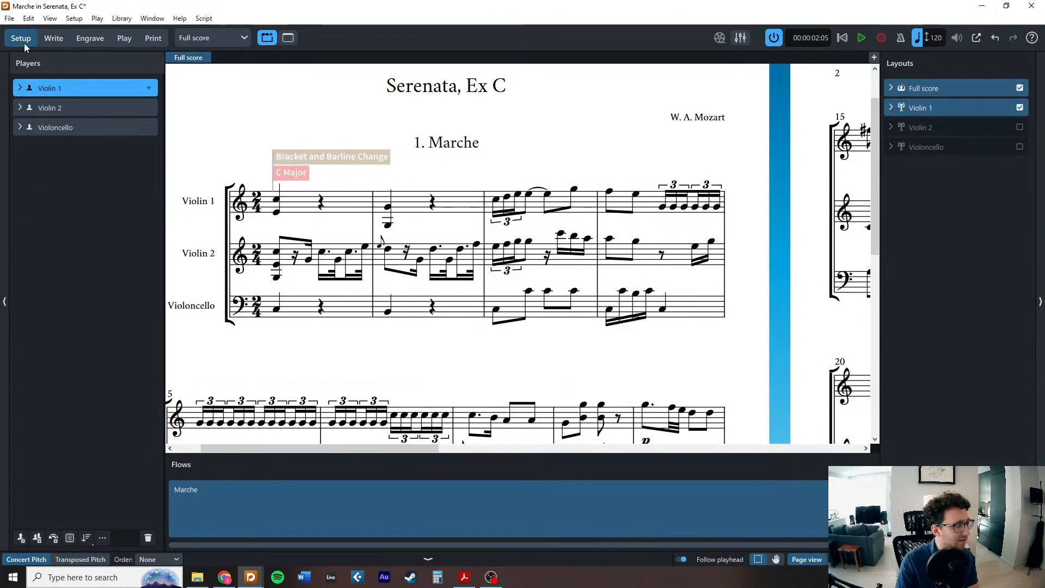
{"action": "left_click", "coordinate": [53, 39]}
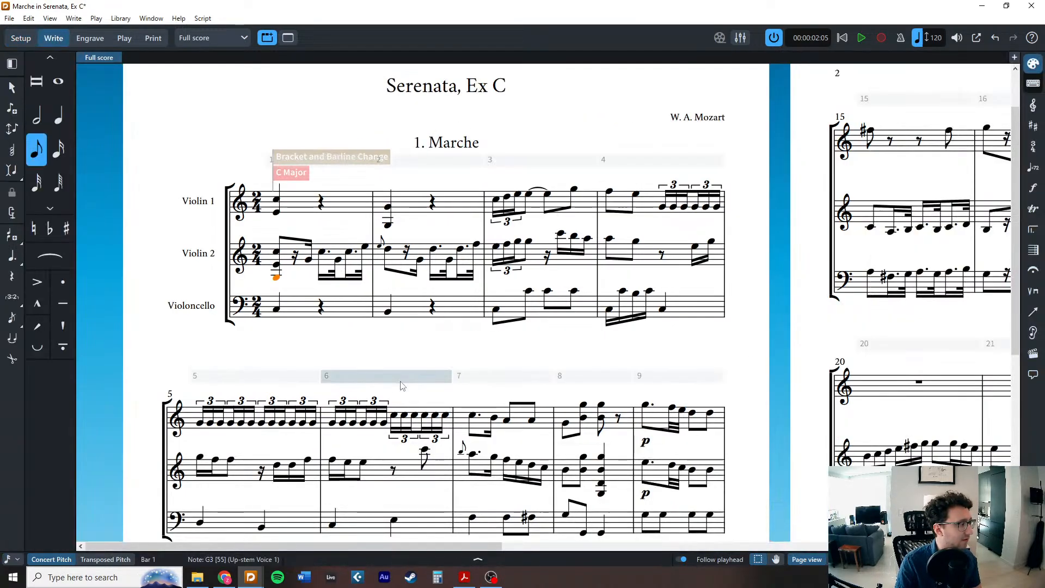
In Write mode, cut all the music on the Violin 2 staff in bars 1–39.
{"action": "scroll", "coordinate": [400, 385], "scroll_direction": "down", "scroll_amount": 5}
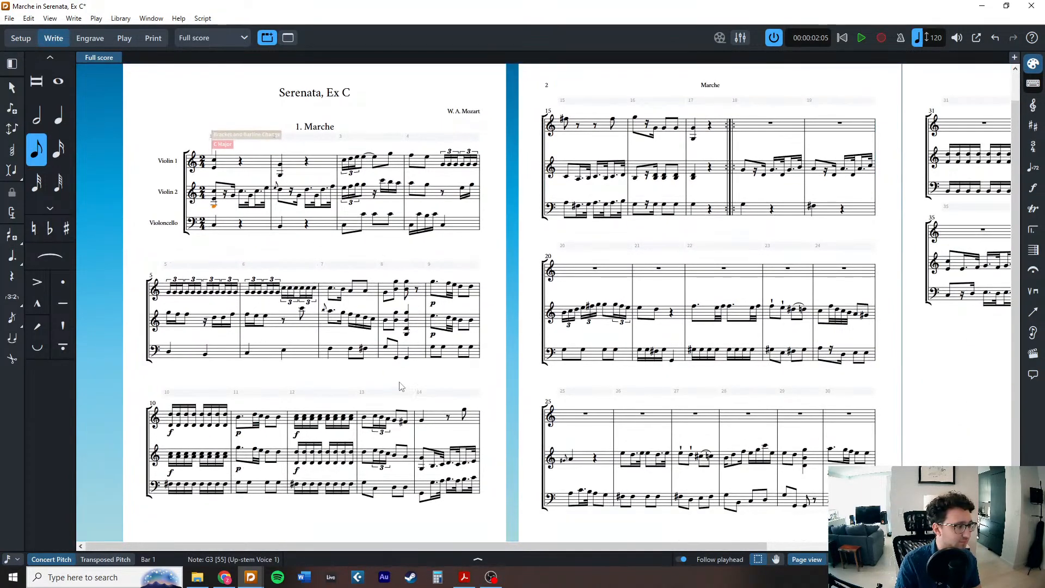
{"action": "scroll", "coordinate": [400, 387], "scroll_direction": "down", "scroll_amount": 1}
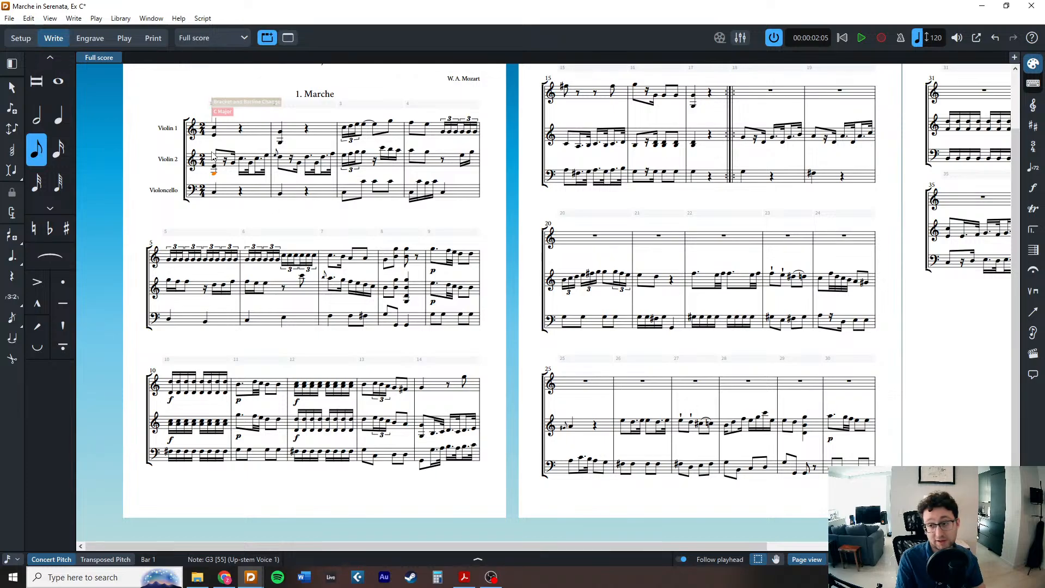
{"action": "key", "text": "ctrl+shift+End"}
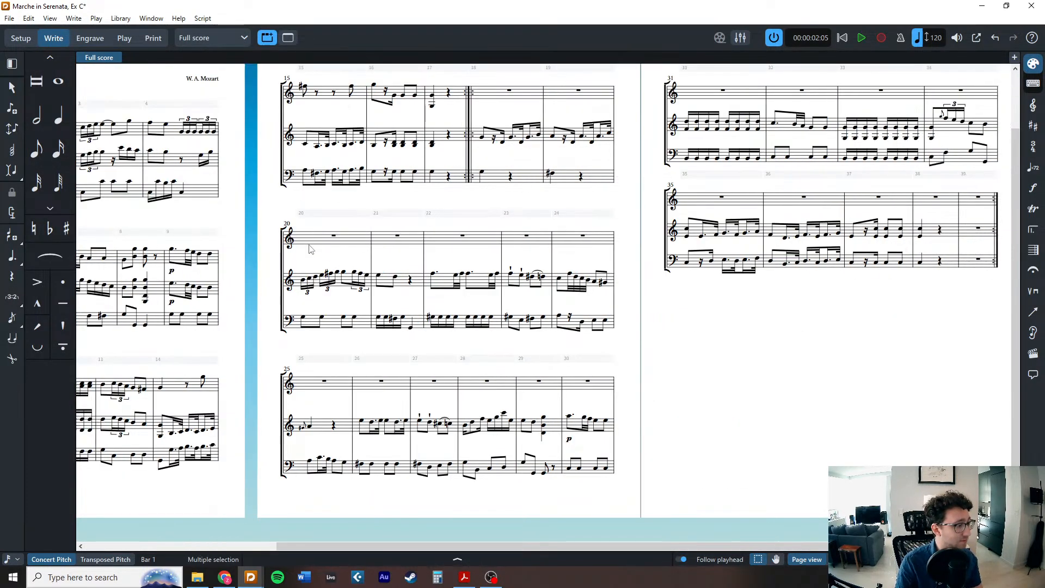
{"action": "left_click", "coordinate": [927, 233], "text": "shift"}
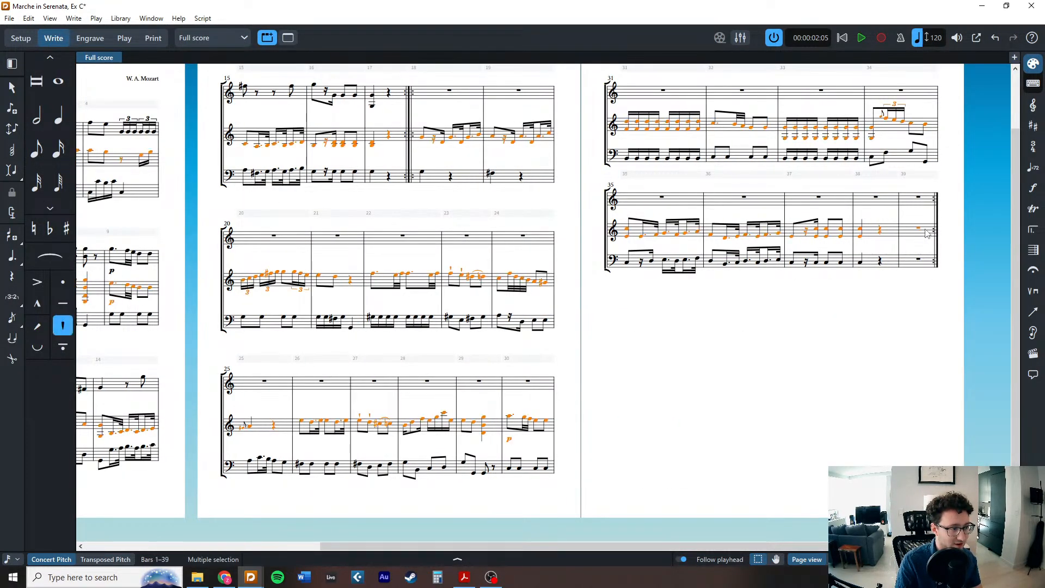
{"action": "scroll", "coordinate": [597, 181], "scroll_direction": "left", "scroll_amount": 5}
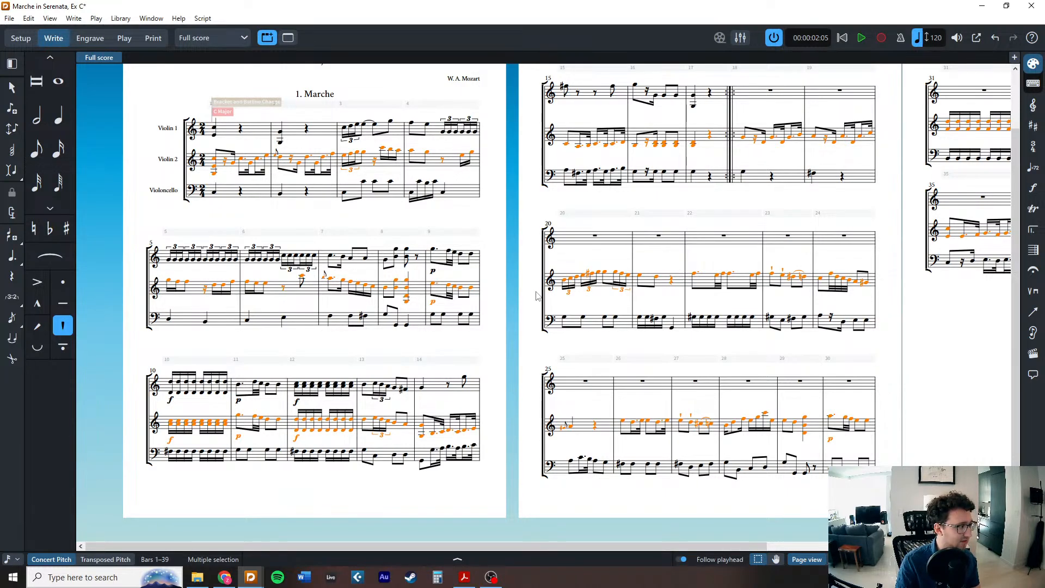
{"action": "key", "text": "Delete"}
Move the Violin 1 music in bars 1–17 down to the Violin 2 staff.
{"action": "key", "text": "ctrl+Home"}
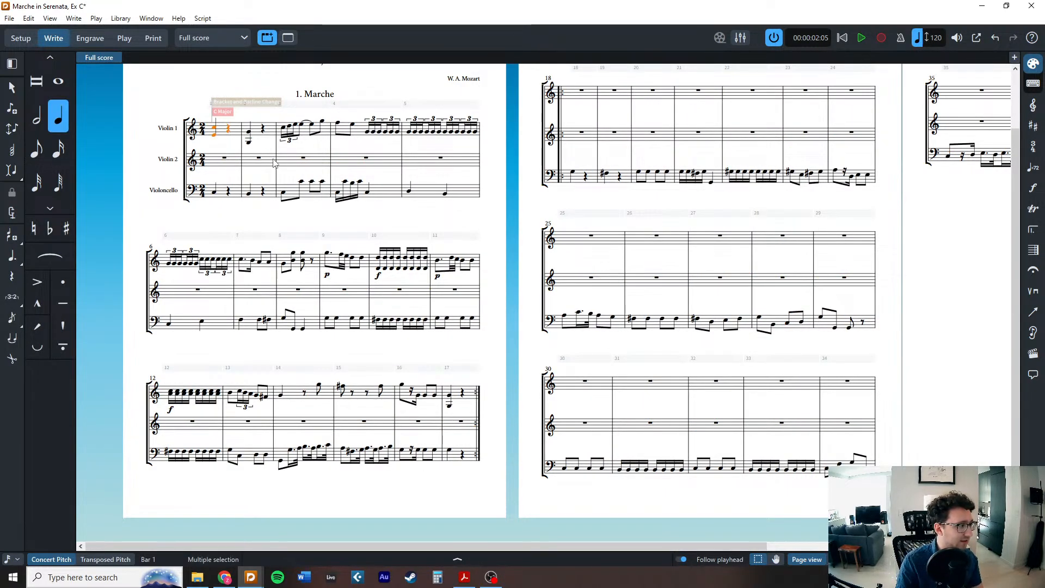
{"action": "left_click", "coordinate": [464, 395], "text": "shift"}
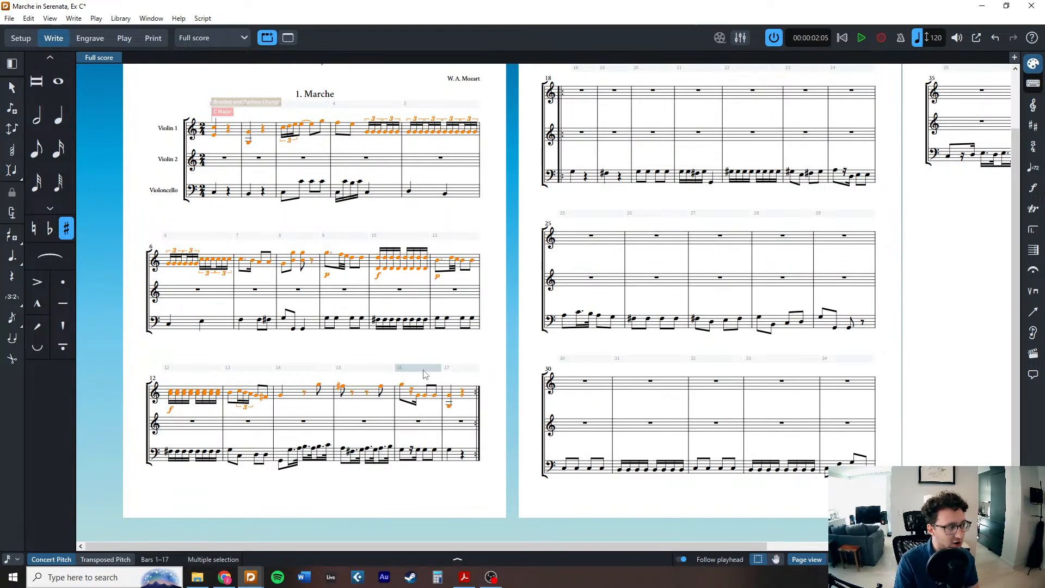
{"action": "key", "text": "alt+n"}
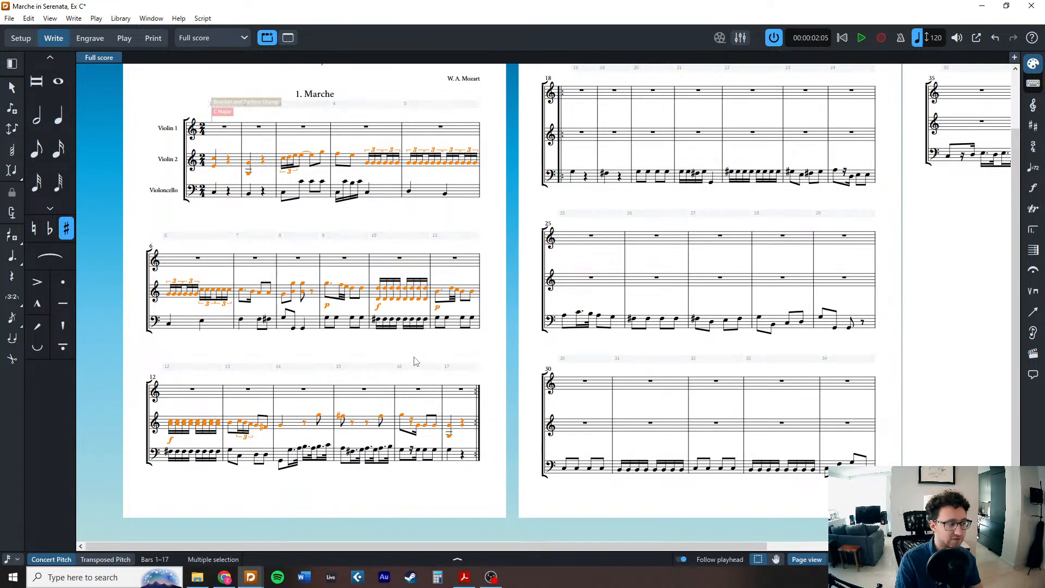
Paste the cut music onto the Violin 1 staff starting at bar 1.
{"action": "left_click", "coordinate": [226, 129]}
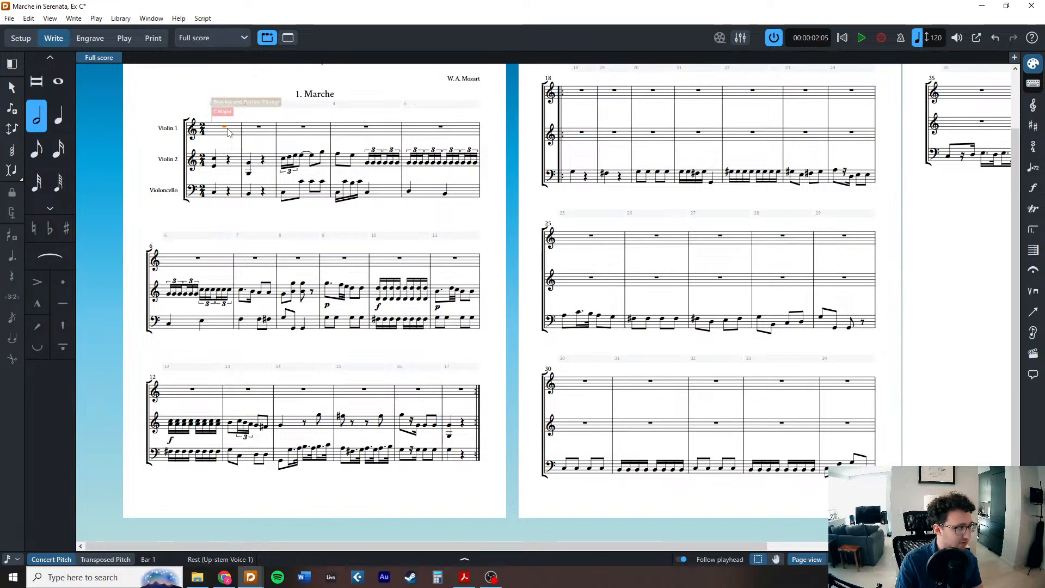
{"action": "key", "text": "ctrl+v"}
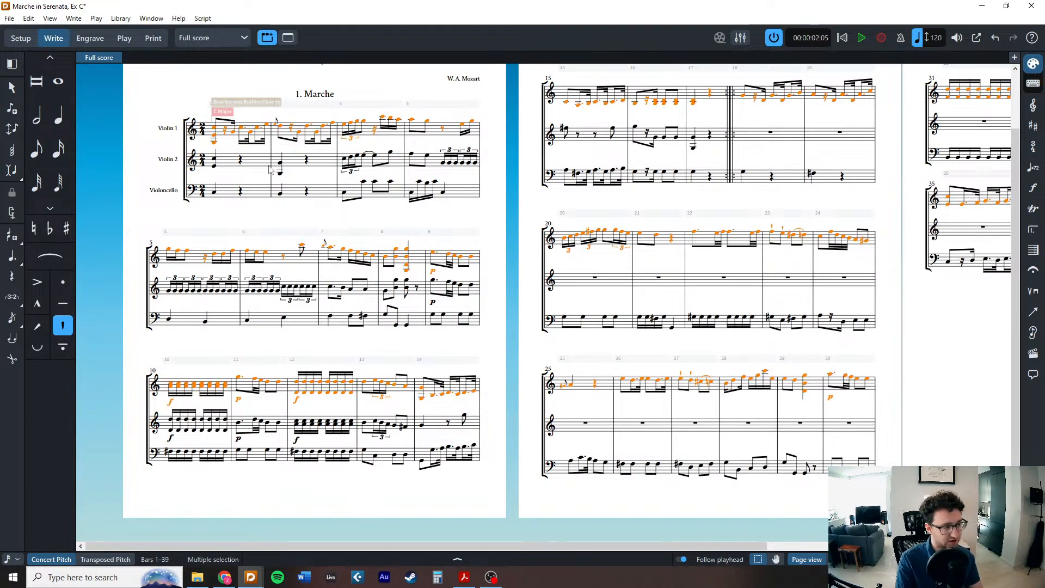
{"action": "key", "text": "Escape"}
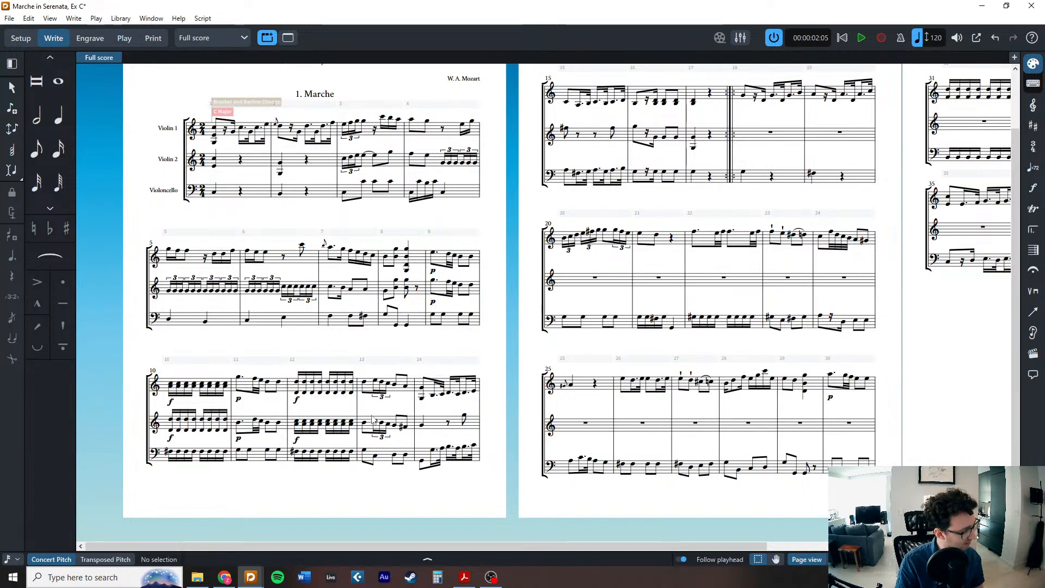
Examine the swapped violin parts and the brackets across the first two pages of the score.
{"action": "scroll", "coordinate": [291, 424], "scroll_direction": "up", "scroll_amount": 2}
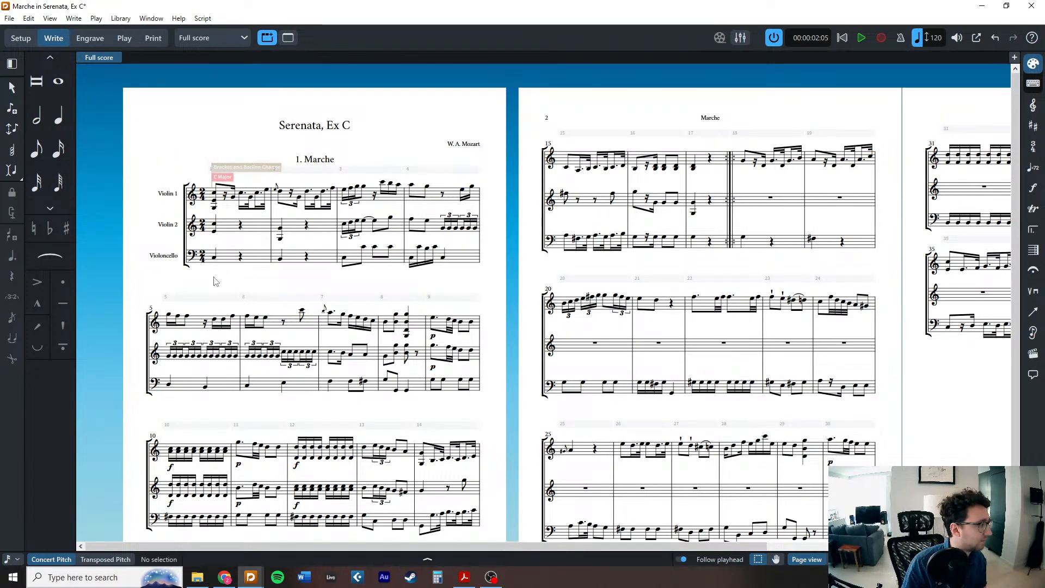
{"action": "key", "text": "ctrl+equal"}
{"action": "key", "text": "z"}
{"action": "key", "text": "z"}
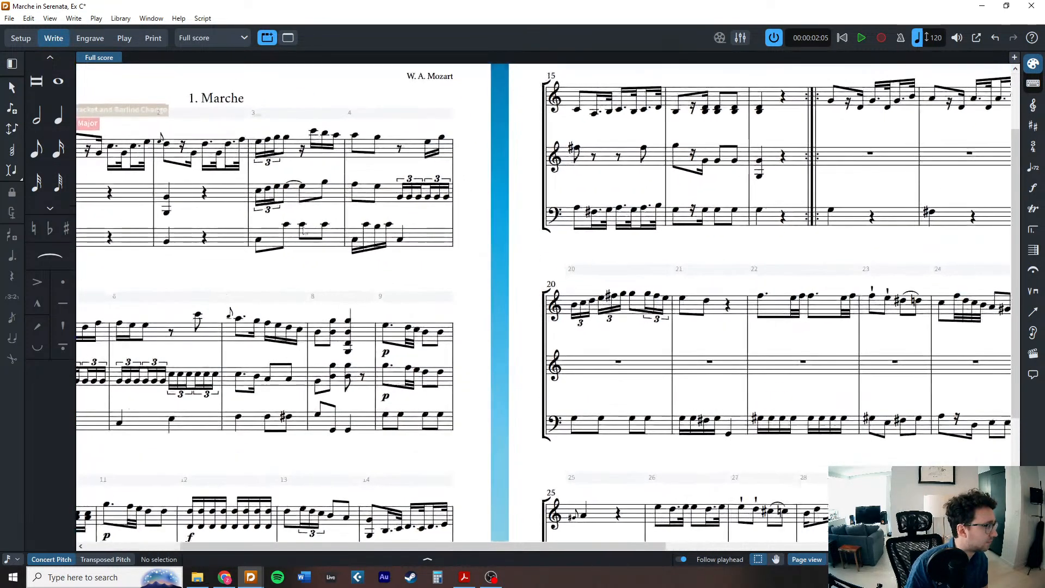
{"action": "scroll", "coordinate": [333, 229], "scroll_direction": "left", "scroll_amount": 4}
{"action": "scroll", "coordinate": [335, 232], "scroll_direction": "up", "scroll_amount": 1}
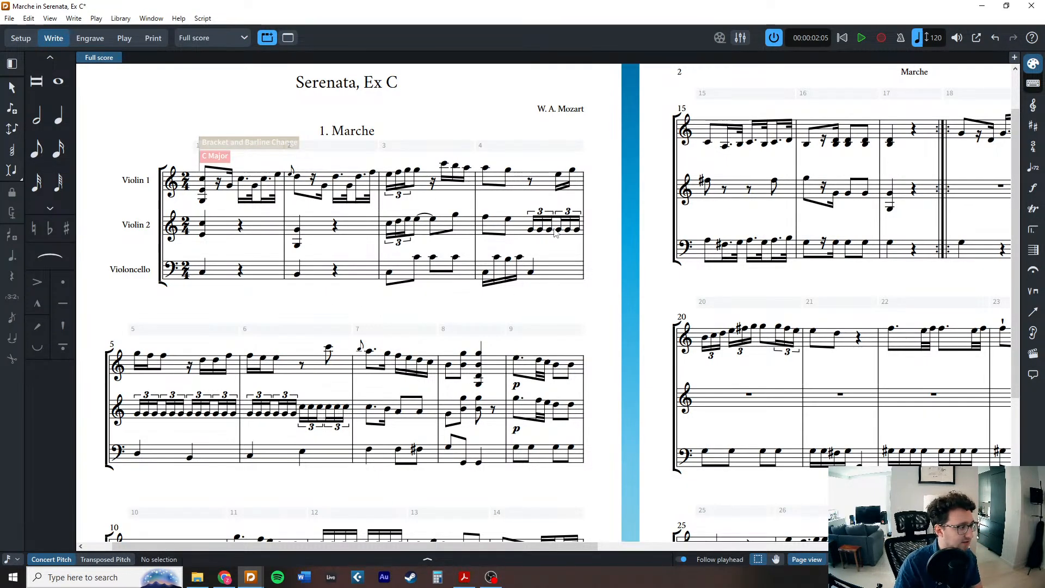
{"action": "scroll", "coordinate": [562, 237], "scroll_direction": "right", "scroll_amount": 3}
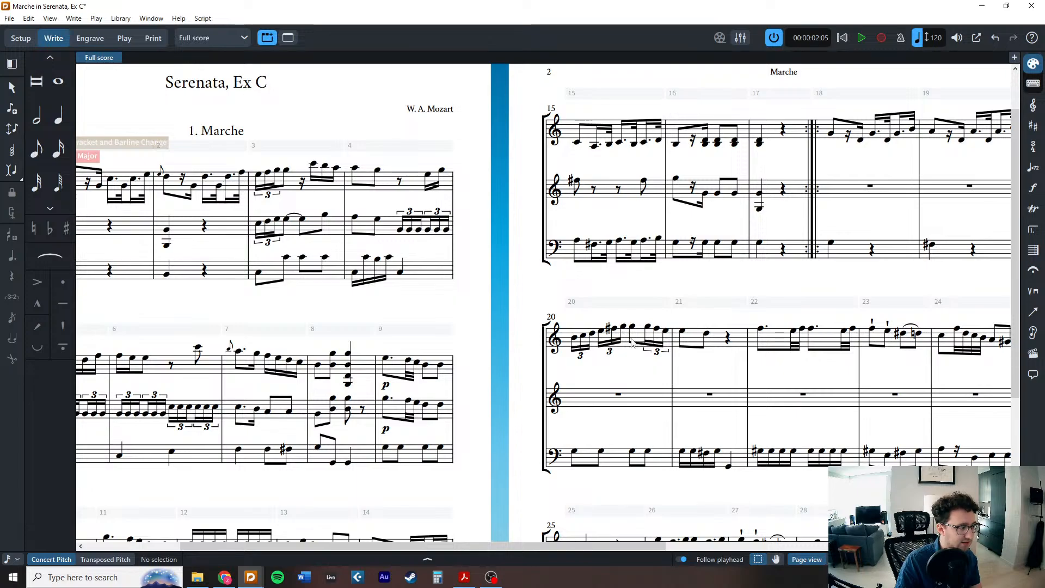
{"action": "scroll", "coordinate": [252, 278], "scroll_direction": "left", "scroll_amount": 4}
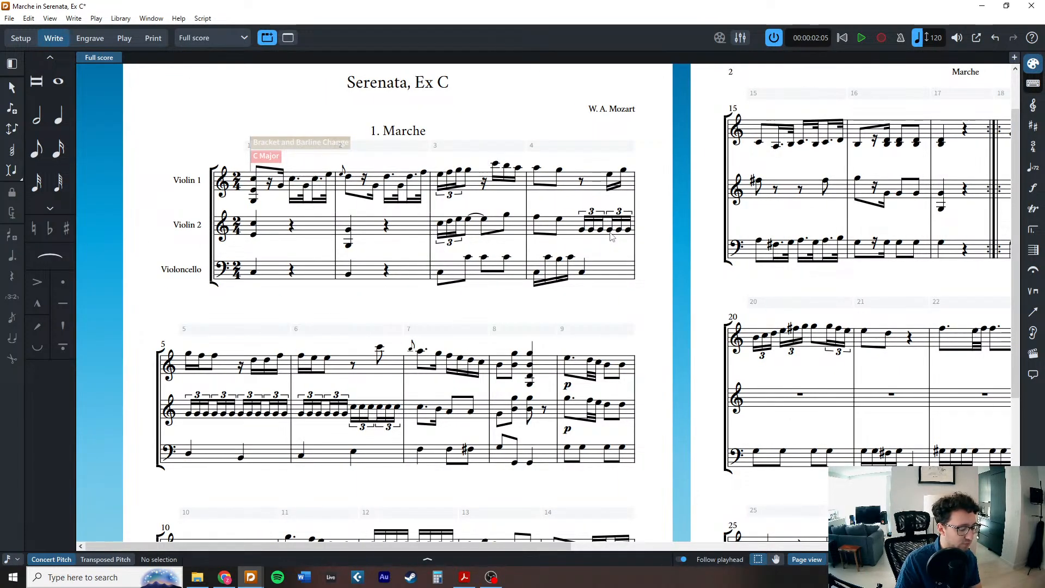
Split the beams between the sixteenth-note triplets on the Violin 2 staff in bars 4–6.
{"action": "left_click", "coordinate": [610, 233]}
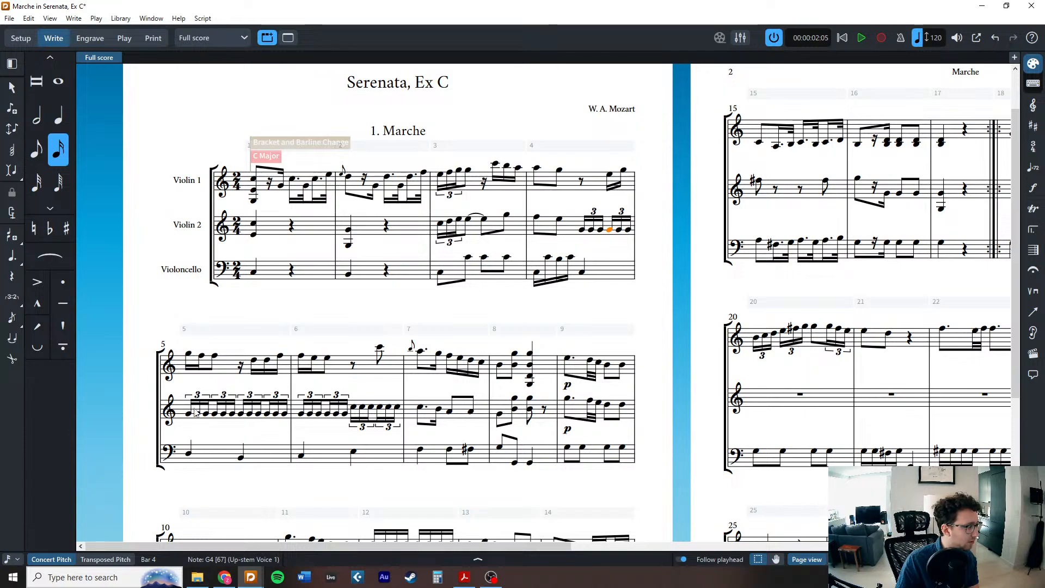
{"action": "left_click", "coordinate": [214, 414]}
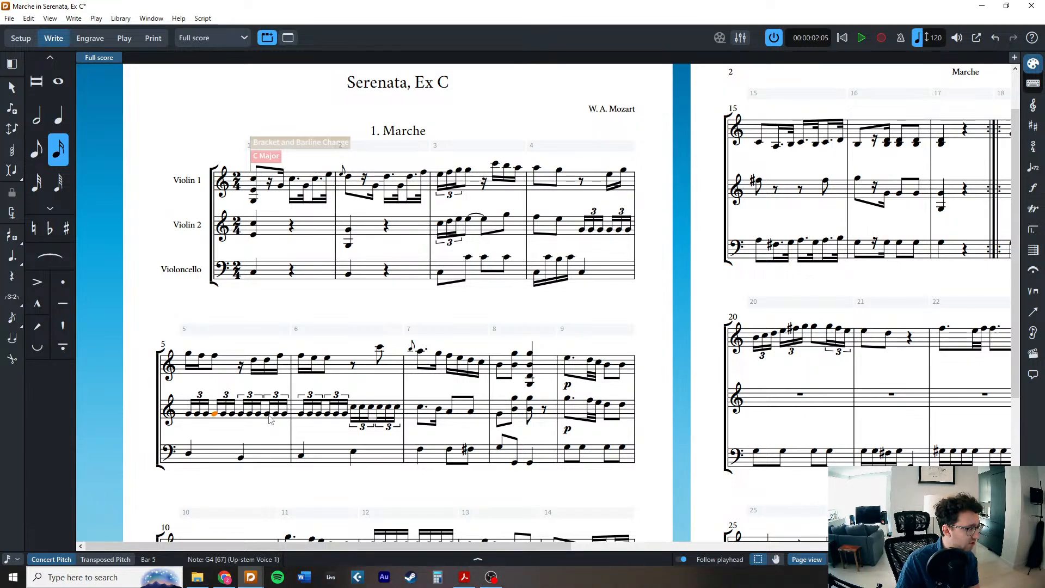
{"action": "left_click", "coordinate": [328, 414]}
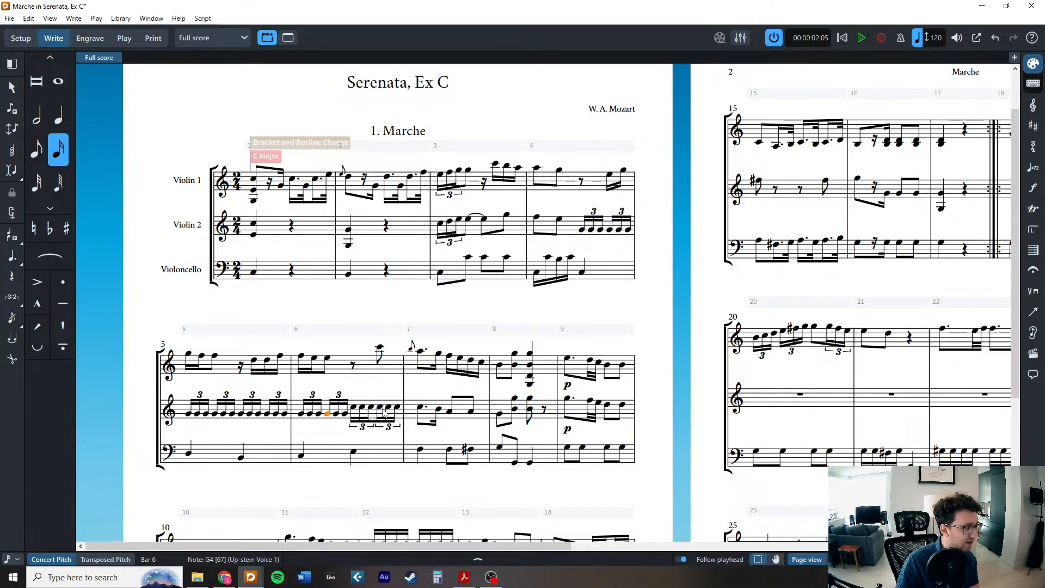
{"action": "key", "text": "Escape"}
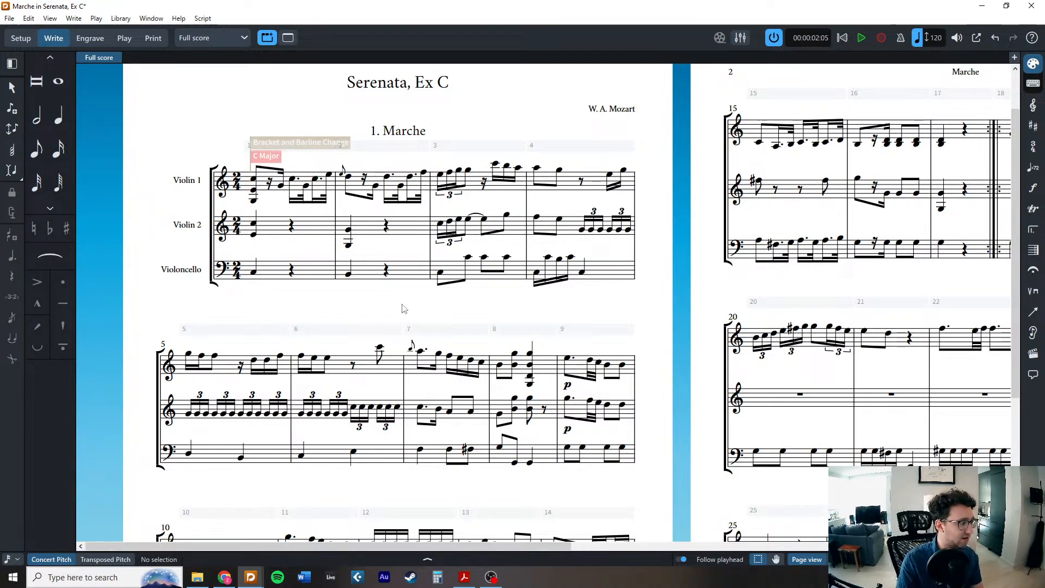
{"action": "key", "text": "ctrl+s"}
{"action": "left_click", "coordinate": [472, 289]}
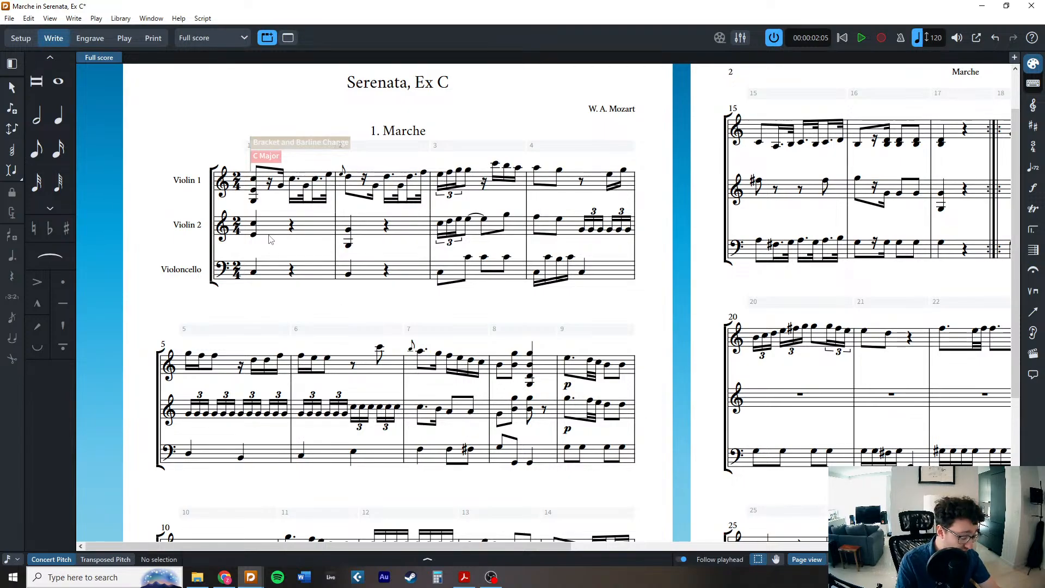
Open the Key Commands preferences and browse the command categories, including Setup and Jump Bar.
{"action": "left_click", "coordinate": [8, 18]}
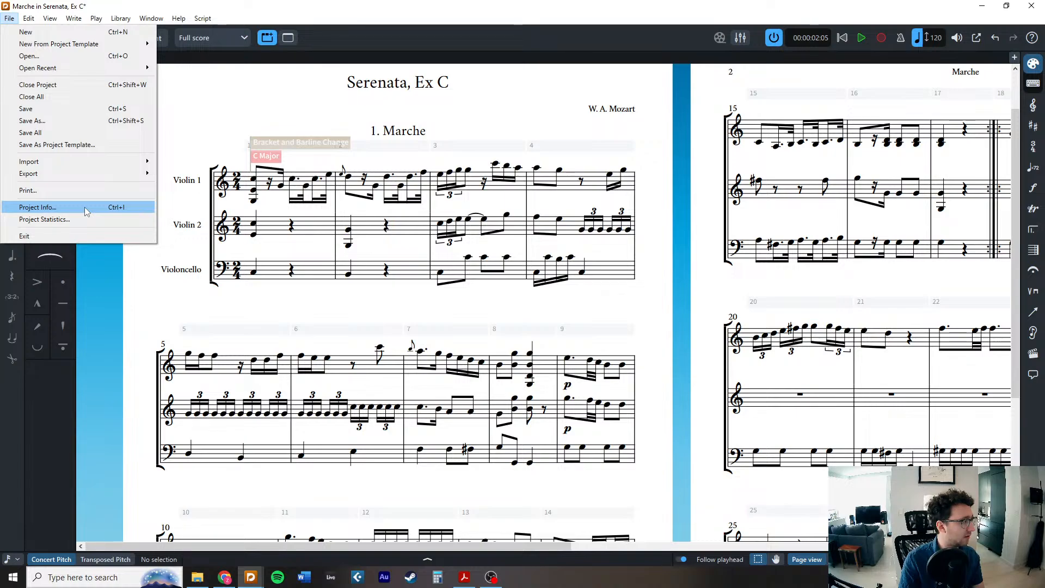
{"action": "mouse_move", "coordinate": [28, 18]}
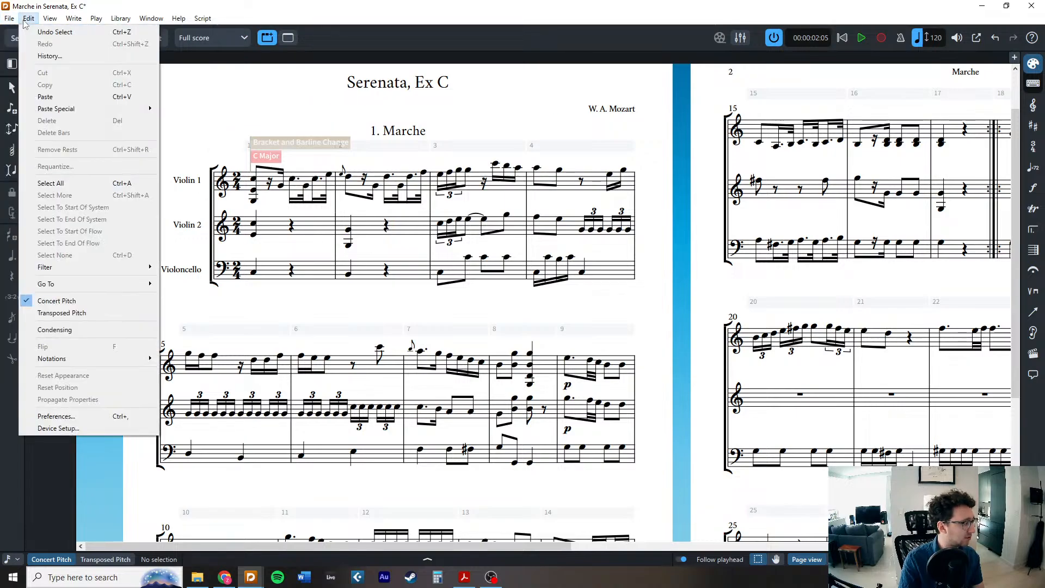
{"action": "left_click", "coordinate": [133, 416]}
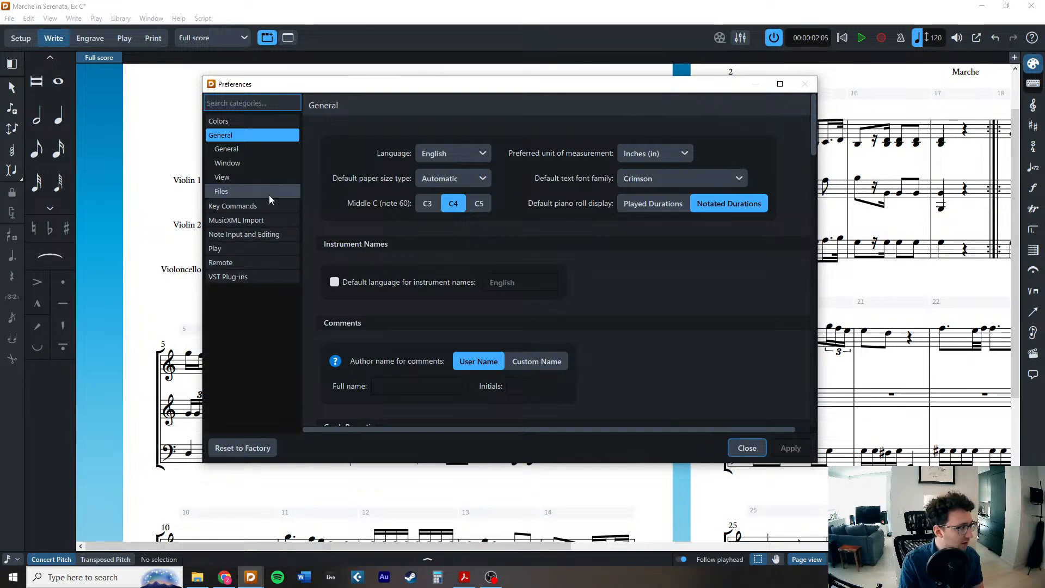
{"action": "left_click", "coordinate": [256, 206]}
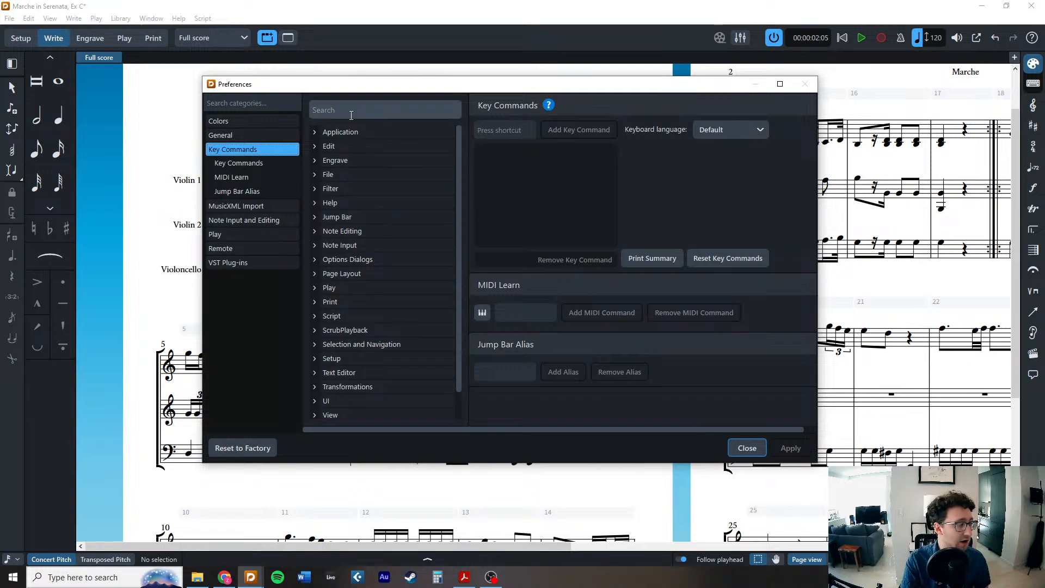
{"action": "scroll", "coordinate": [372, 200], "scroll_direction": "down", "scroll_amount": 1}
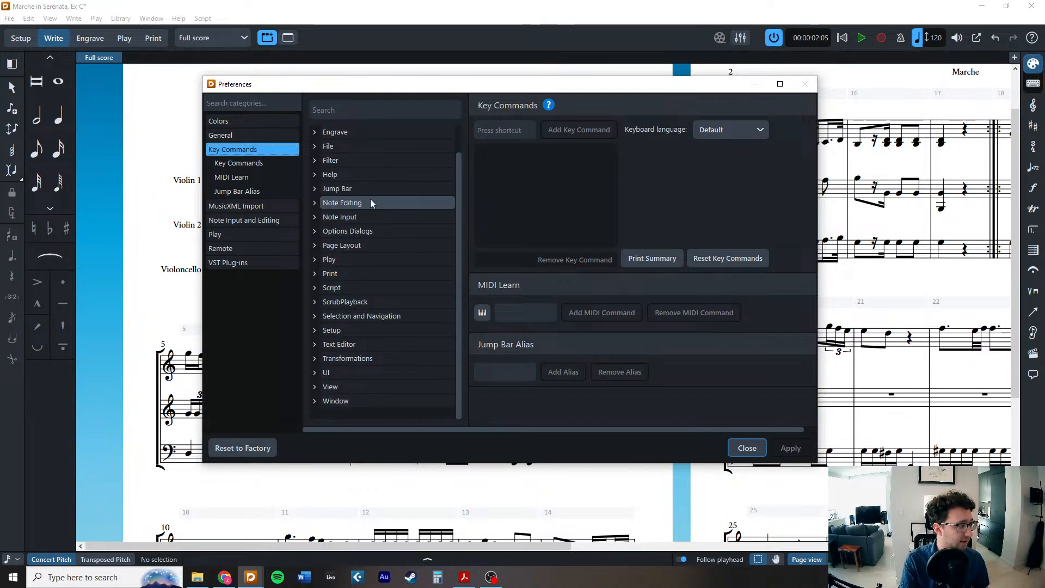
{"action": "left_click", "coordinate": [328, 334]}
{"action": "scroll", "coordinate": [336, 319], "scroll_direction": "up", "scroll_amount": 1}
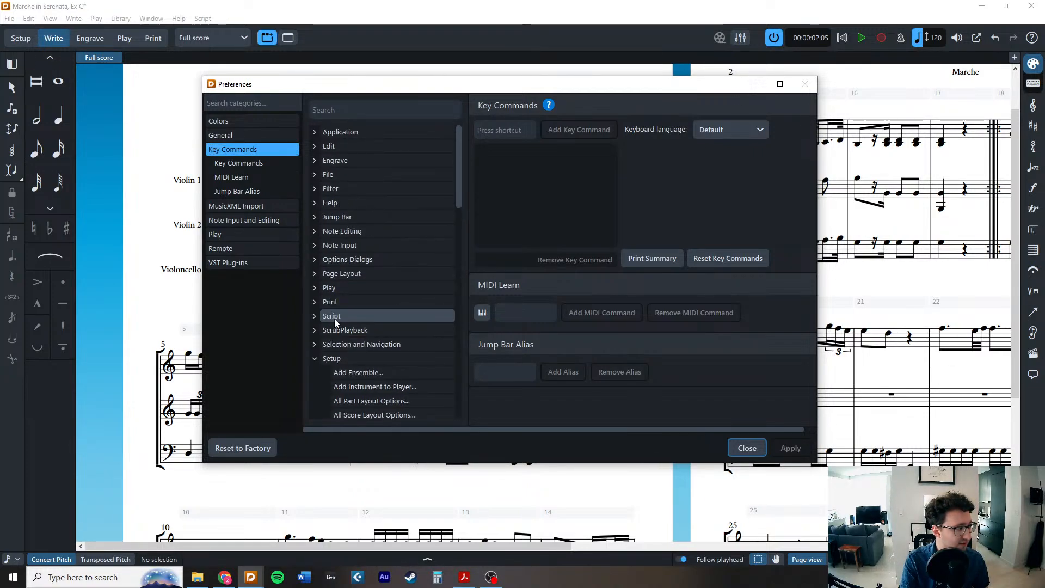
{"action": "left_click", "coordinate": [326, 217]}
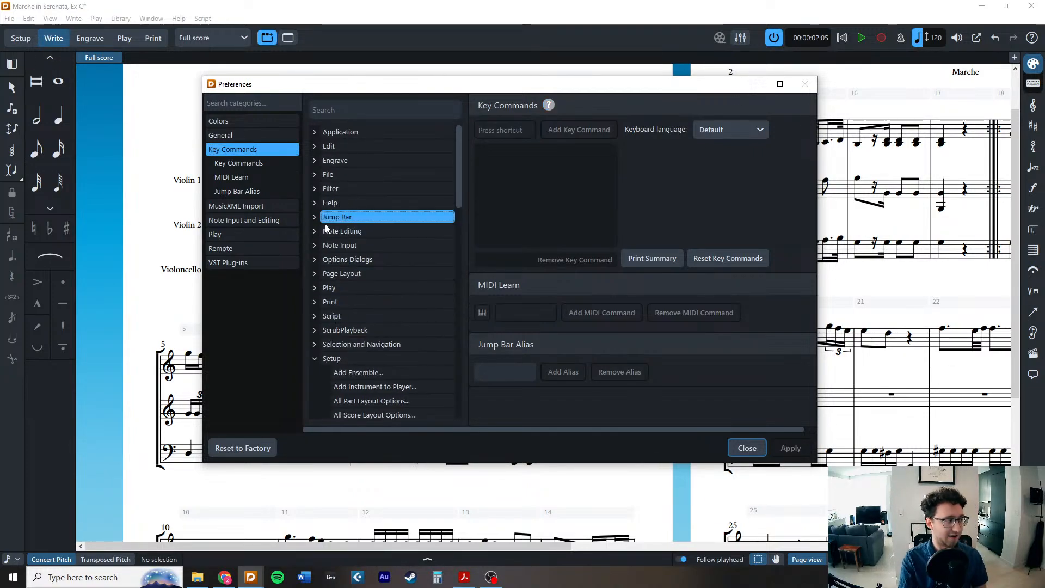
{"action": "left_click", "coordinate": [315, 358]}
Search the key commands for "split beam" and look up the shortcut assigned to Split Beam.
{"action": "left_click", "coordinate": [349, 108]}
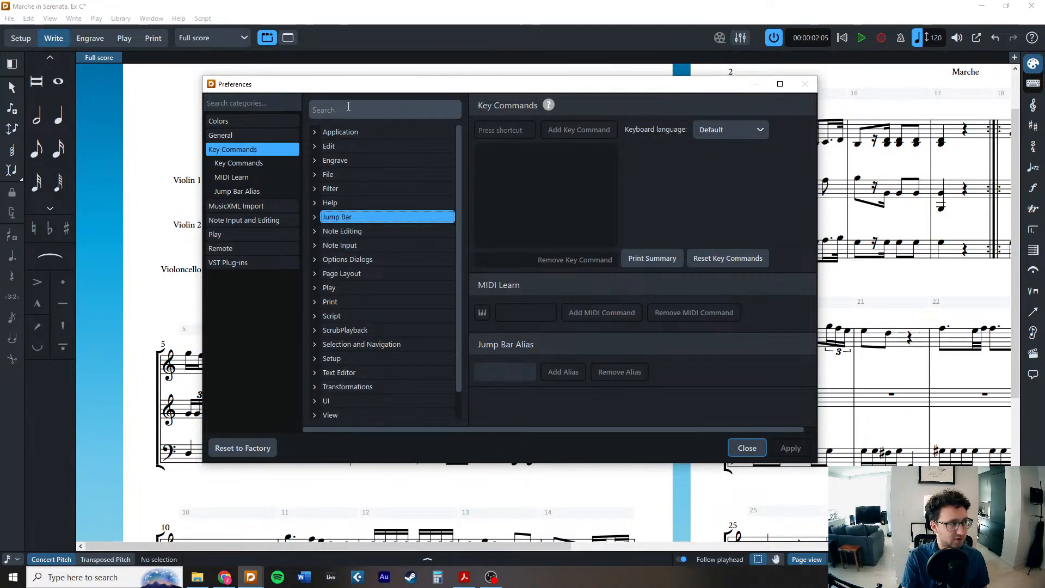
{"action": "type", "text": "sp"}
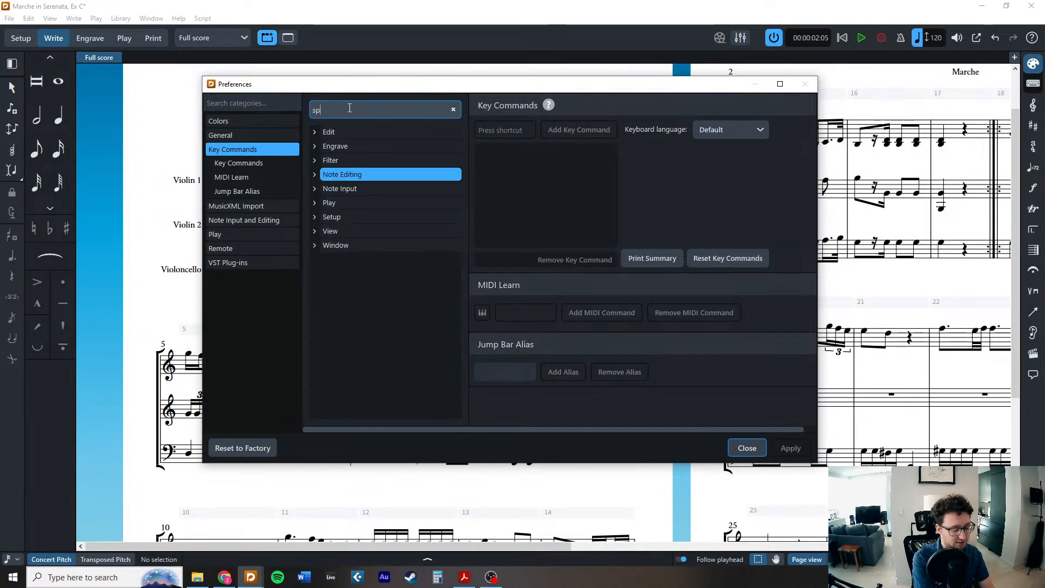
{"action": "type", "text": "lit beam"}
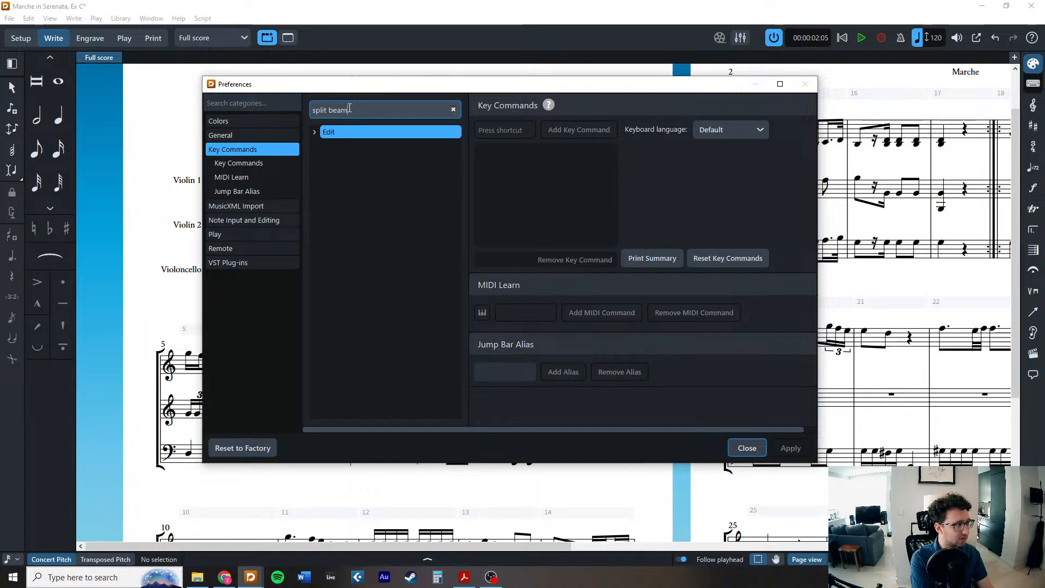
{"action": "left_click", "coordinate": [314, 131]}
{"action": "left_click", "coordinate": [349, 150]}
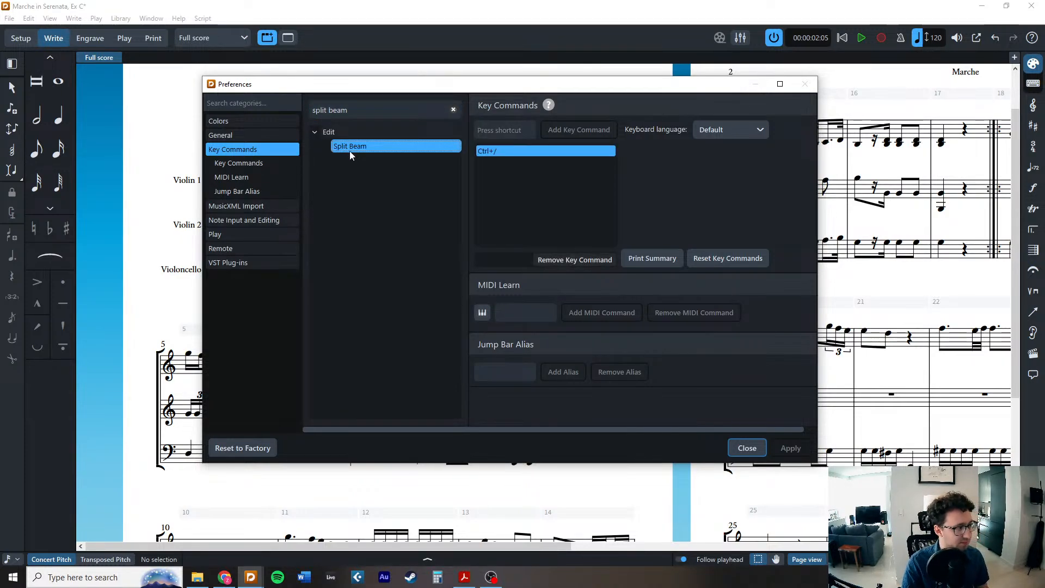
{"action": "left_click", "coordinate": [519, 134]}
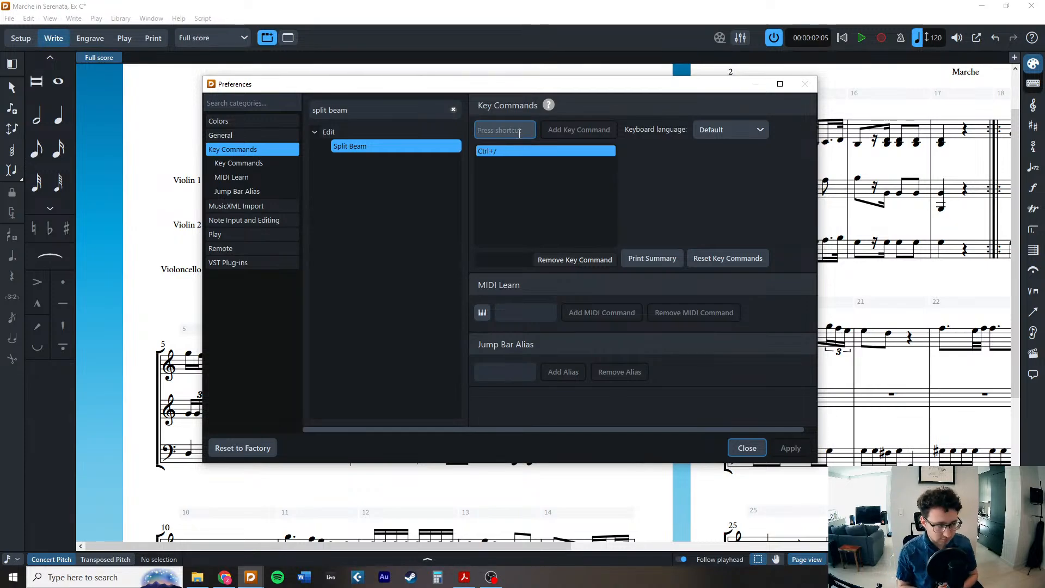
{"action": "left_click", "coordinate": [504, 281]}
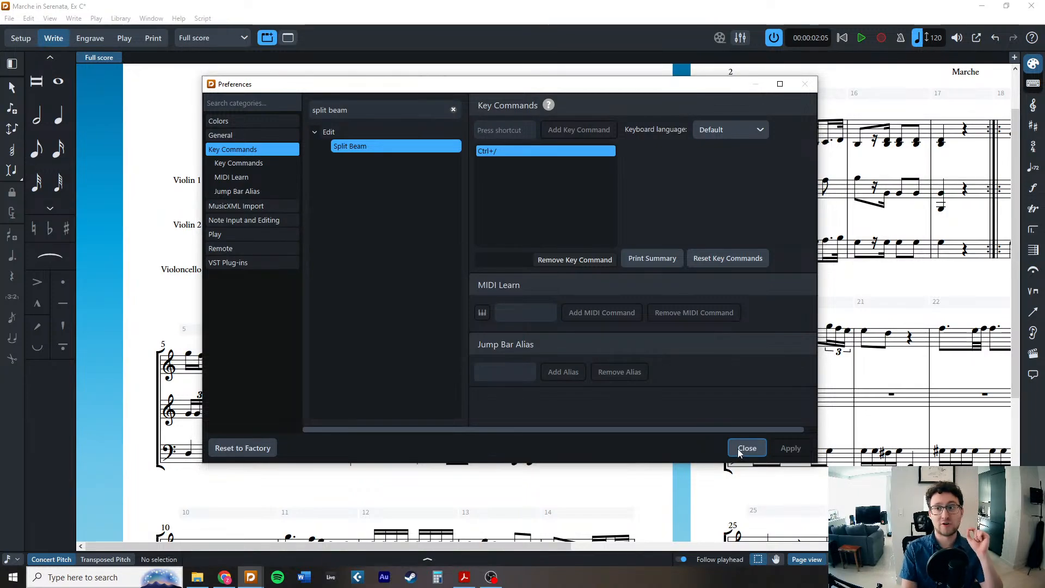
Search the key commands for "dyn", look up the shortcut for Create Dynamic, and close the preferences.
{"action": "left_click", "coordinate": [453, 109]}
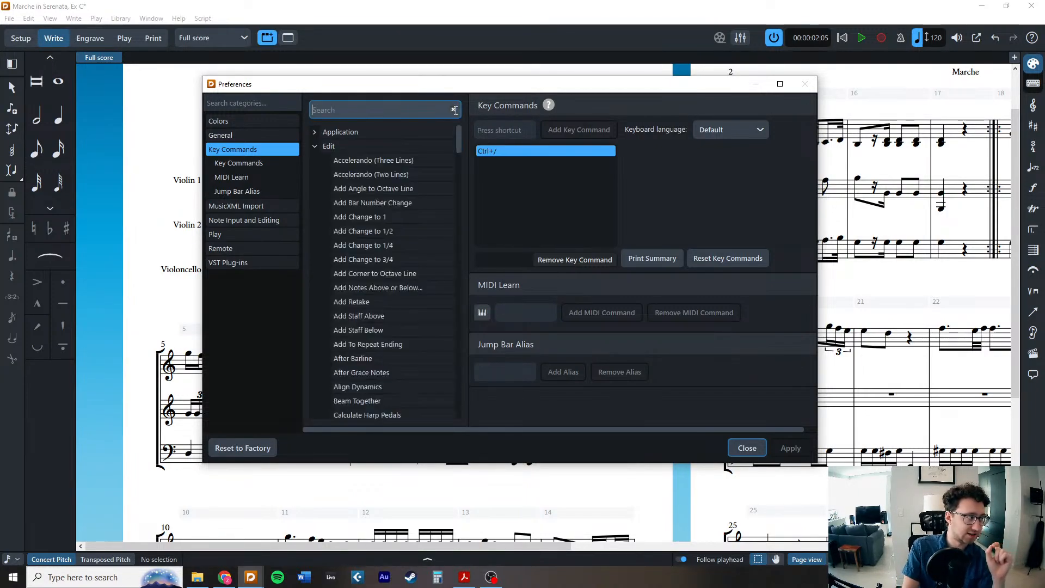
{"action": "type", "text": "dpynam"}
{"action": "key", "text": "BackSpace"}
{"action": "key", "text": "BackSpace"}
{"action": "key", "text": "BackSpace"}
{"action": "key", "text": "BackSpace"}
{"action": "key", "text": "BackSpace"}
{"action": "type", "text": "yn"}
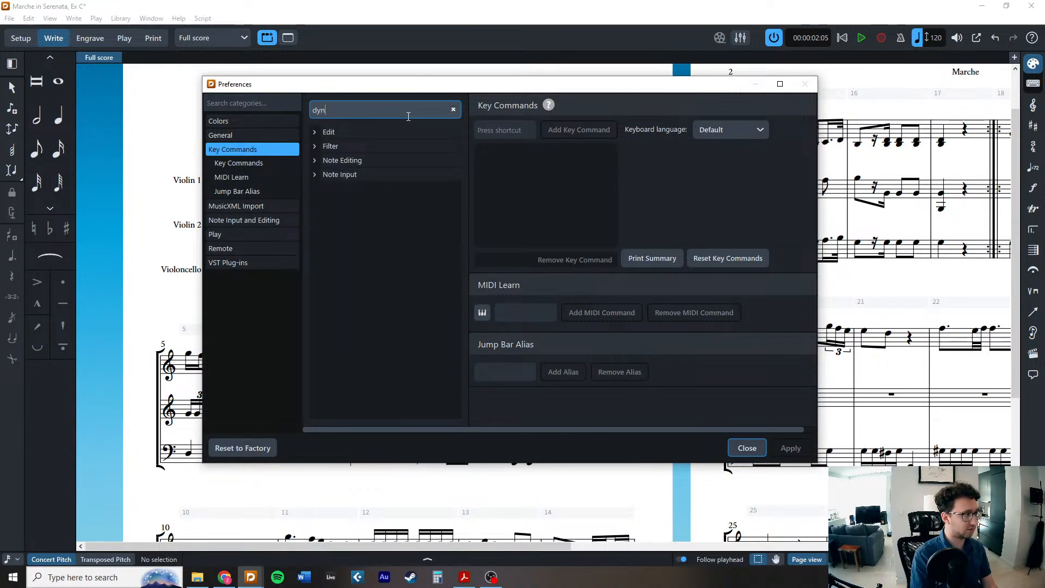
{"action": "left_click", "coordinate": [315, 175]}
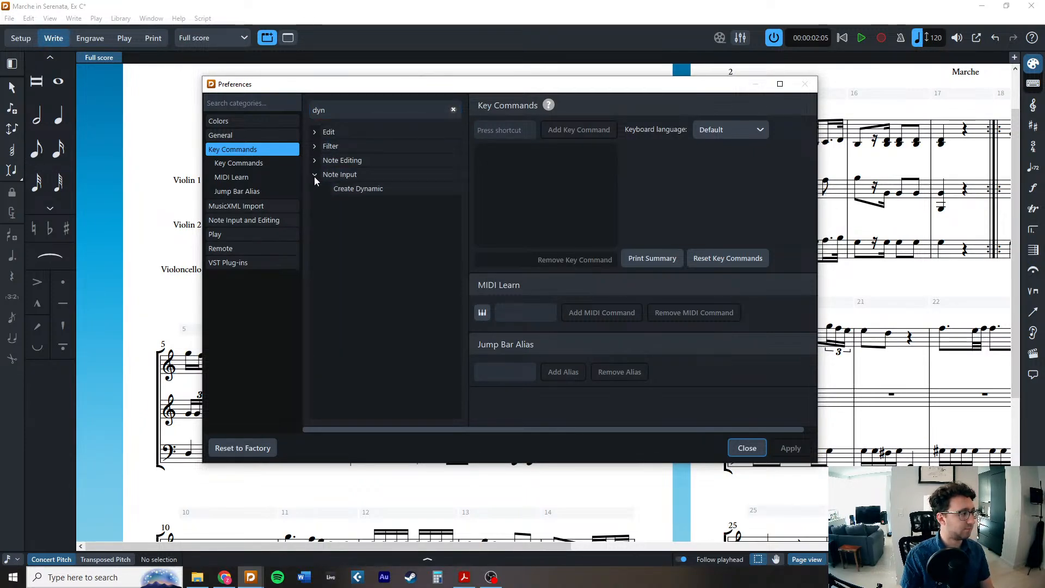
{"action": "left_click", "coordinate": [351, 188]}
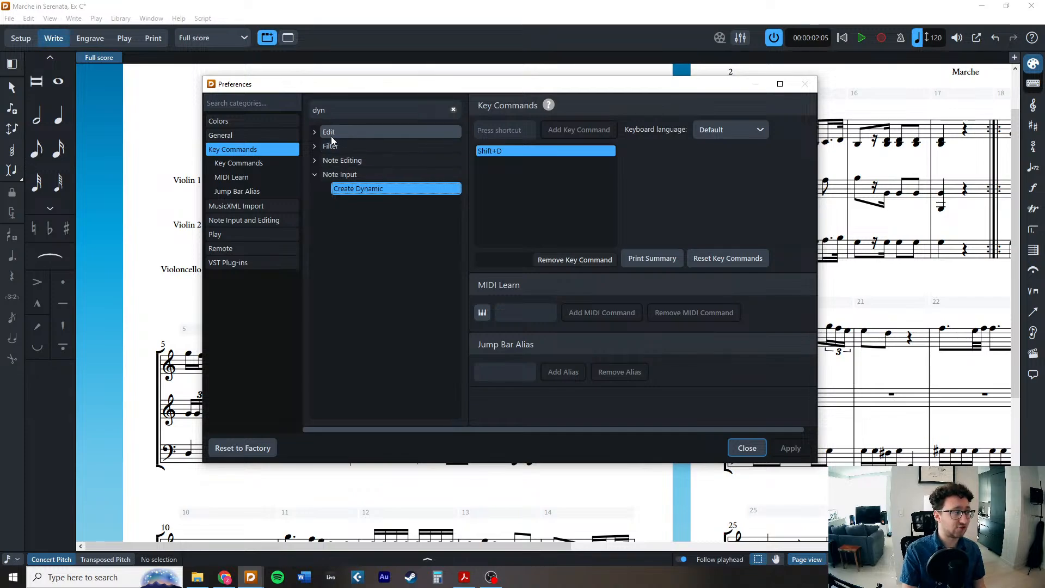
{"action": "left_click", "coordinate": [752, 446]}
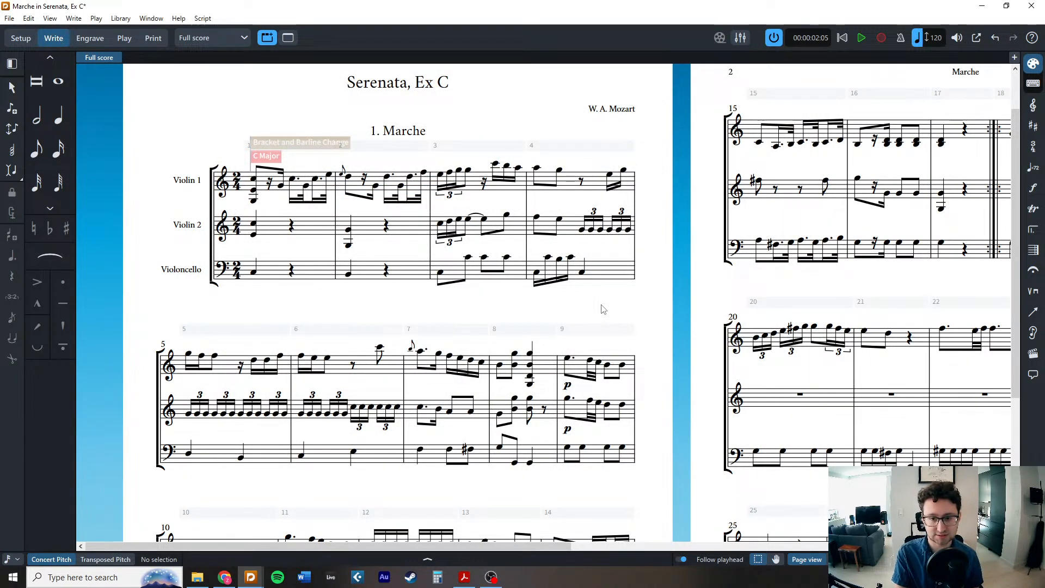
Review the Violin 2 staff from bar 18 onward on page 2 for bars that still need music.
{"action": "scroll", "coordinate": [604, 321], "scroll_direction": "right", "scroll_amount": 5}
{"action": "scroll", "coordinate": [603, 332], "scroll_direction": "right", "scroll_amount": 3}
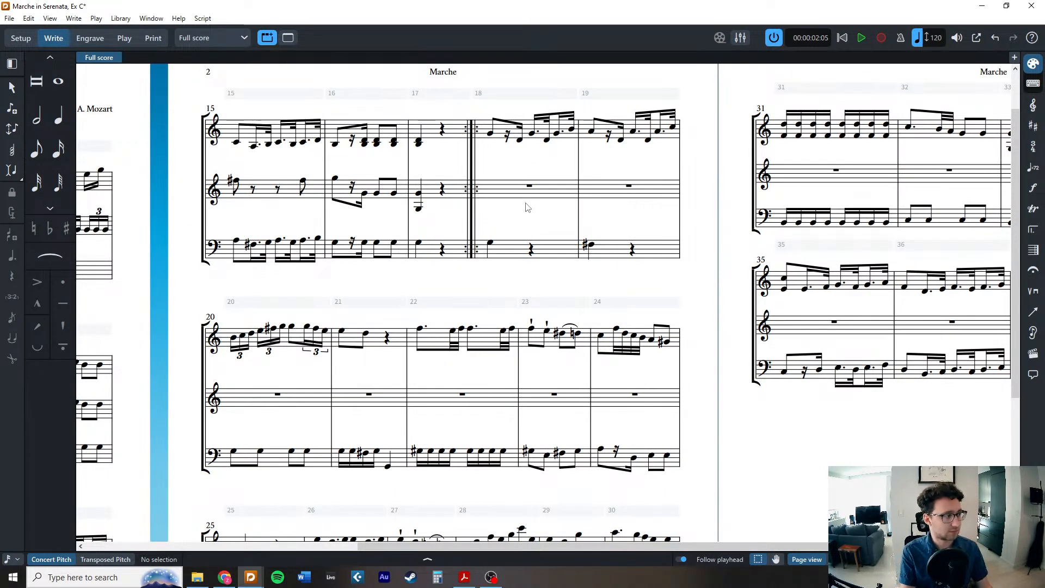
{"action": "key", "text": "alt+Tab"}
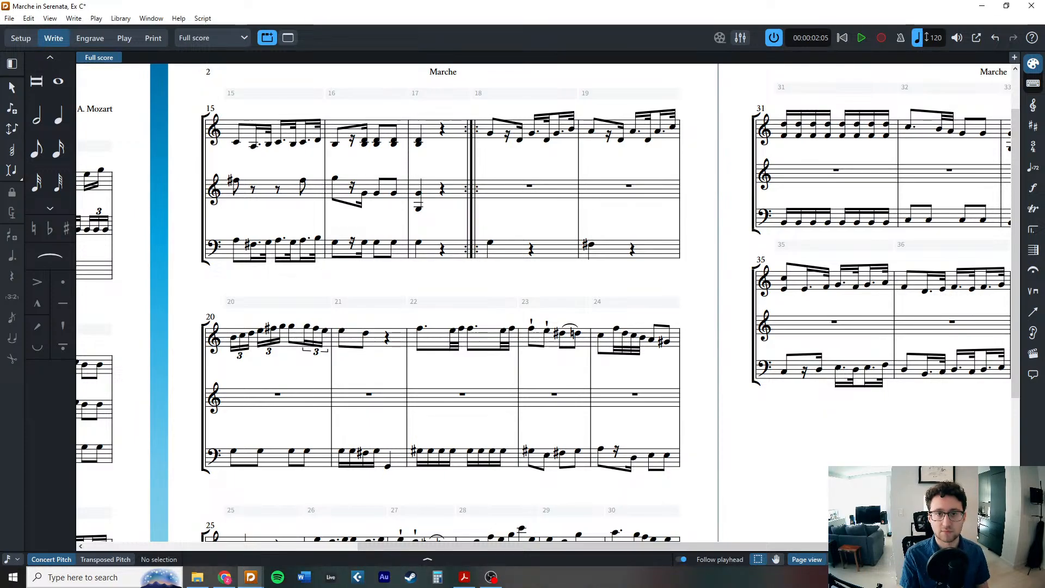
Enter quarter-note chords on the first beats of the middle staff: G3–G4 in bar 18 and D4–A4 in bar 19.
{"action": "key", "text": "alt+Tab"}
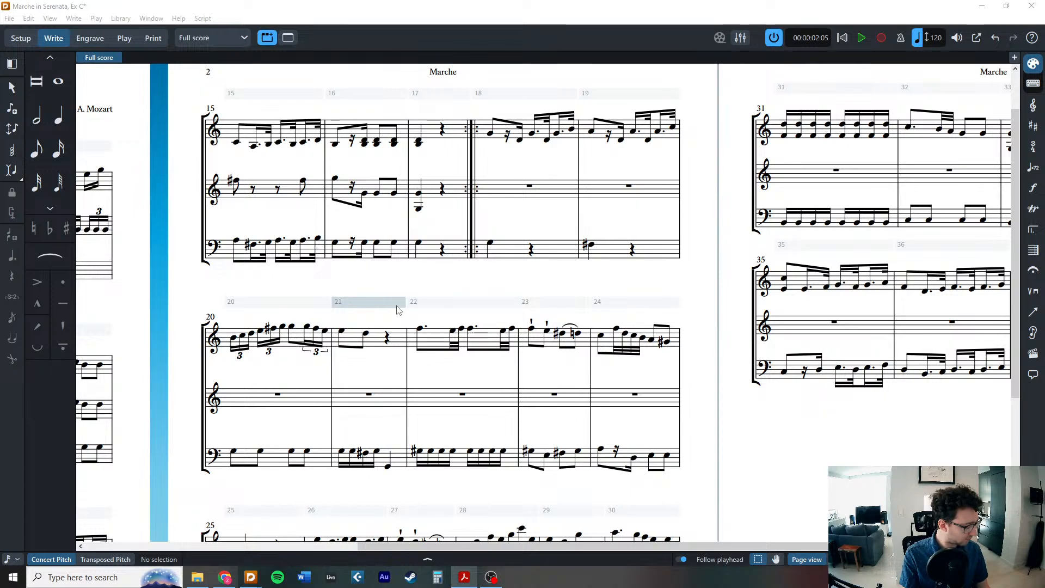
{"action": "double_click", "coordinate": [529, 186]}
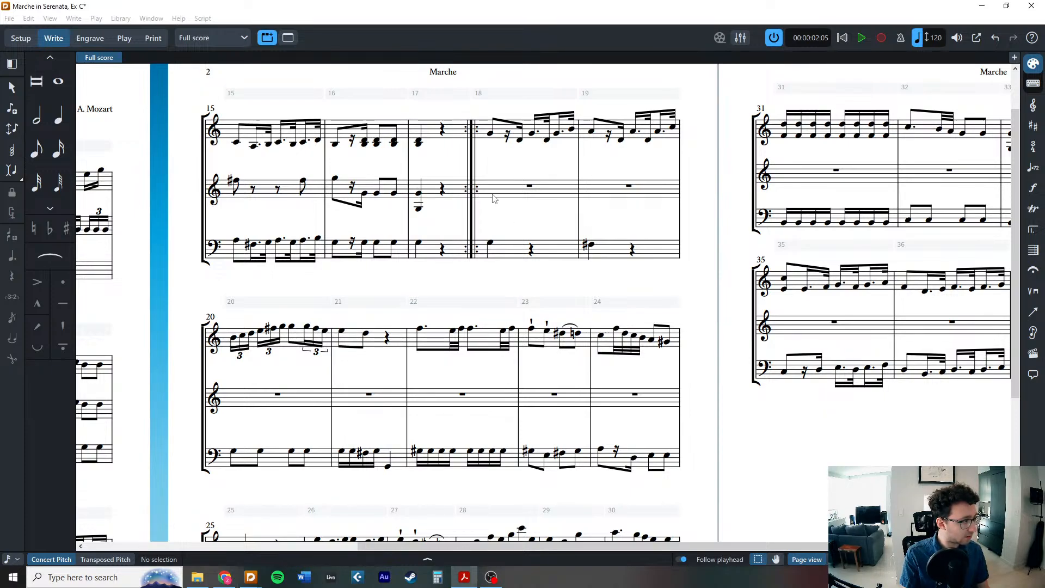
{"action": "key", "text": "6"}
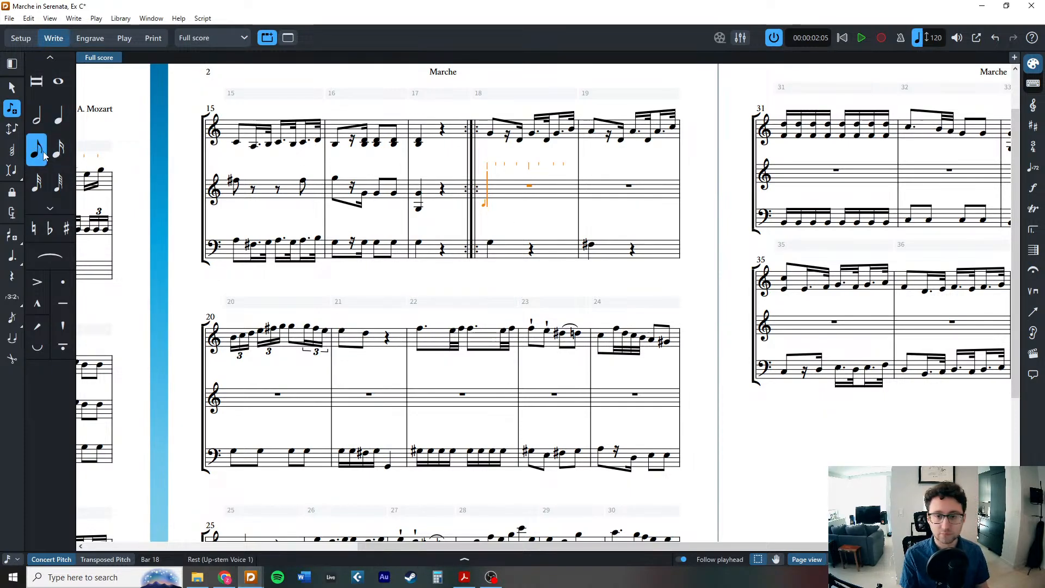
{"action": "left_click", "coordinate": [59, 116]}
{"action": "key", "text": "space"}
{"action": "key", "text": "d"}
{"action": "key", "text": "a"}
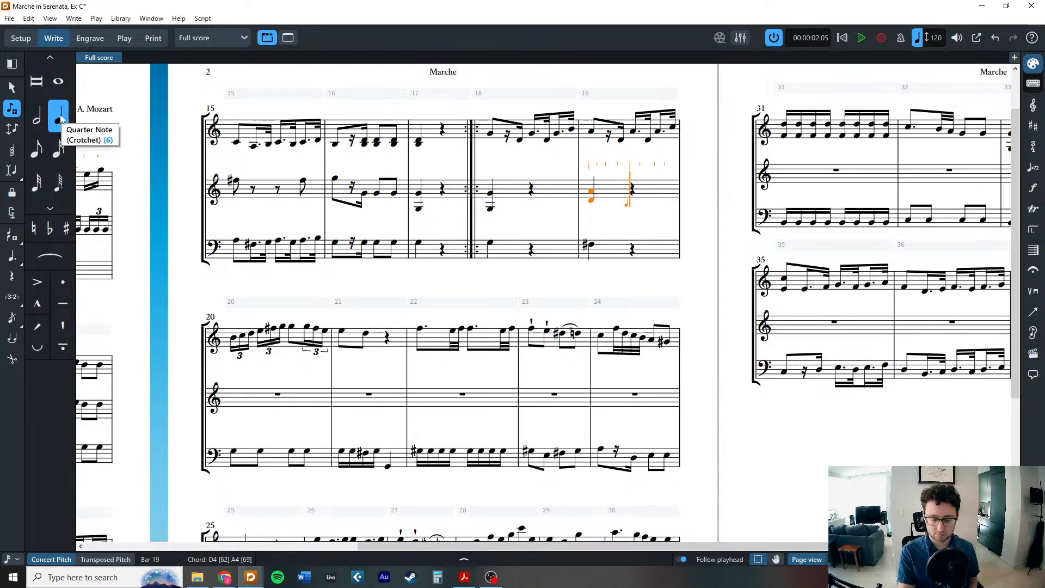
{"action": "key", "text": "Escape"}
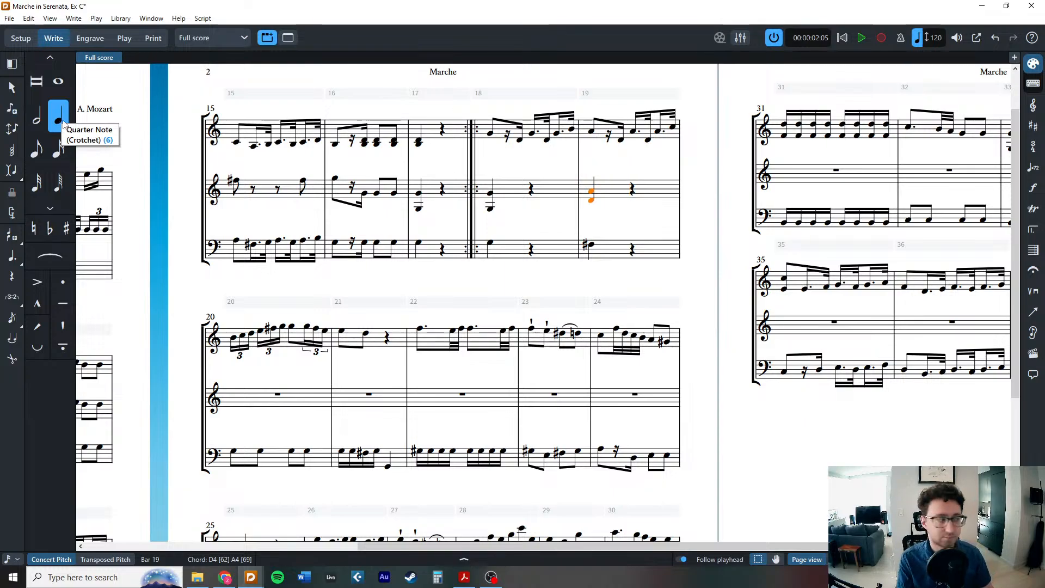
Copy the upper staff's passage in bars 20–21 into the middle staff a third lower.
{"action": "left_click", "coordinate": [234, 338]}
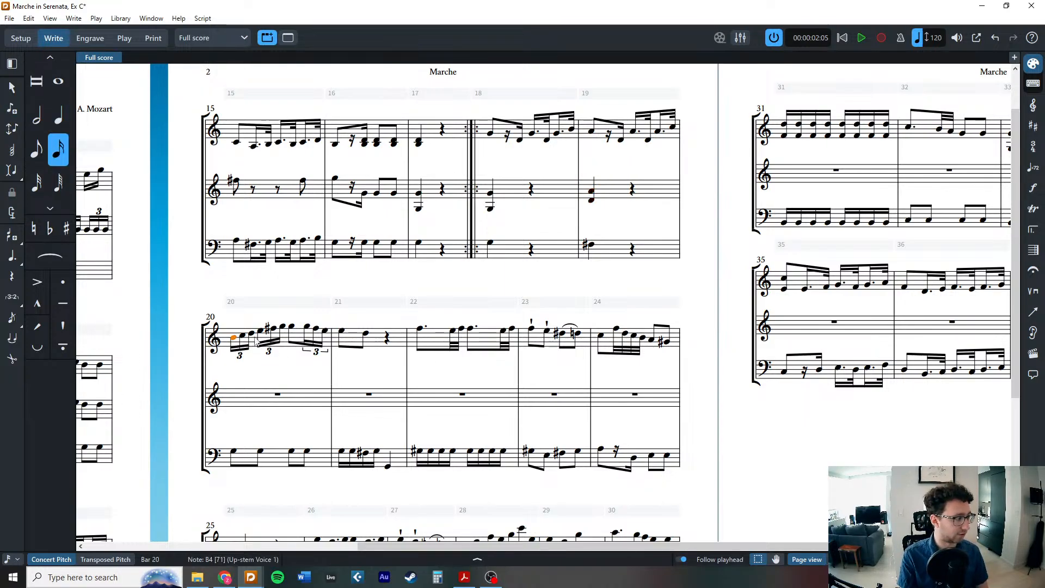
{"action": "left_click", "coordinate": [366, 333], "text": "shift"}
{"action": "key", "text": "ctrl+c"}
{"action": "left_click", "coordinate": [272, 399]}
{"action": "key", "text": "ctrl+v"}
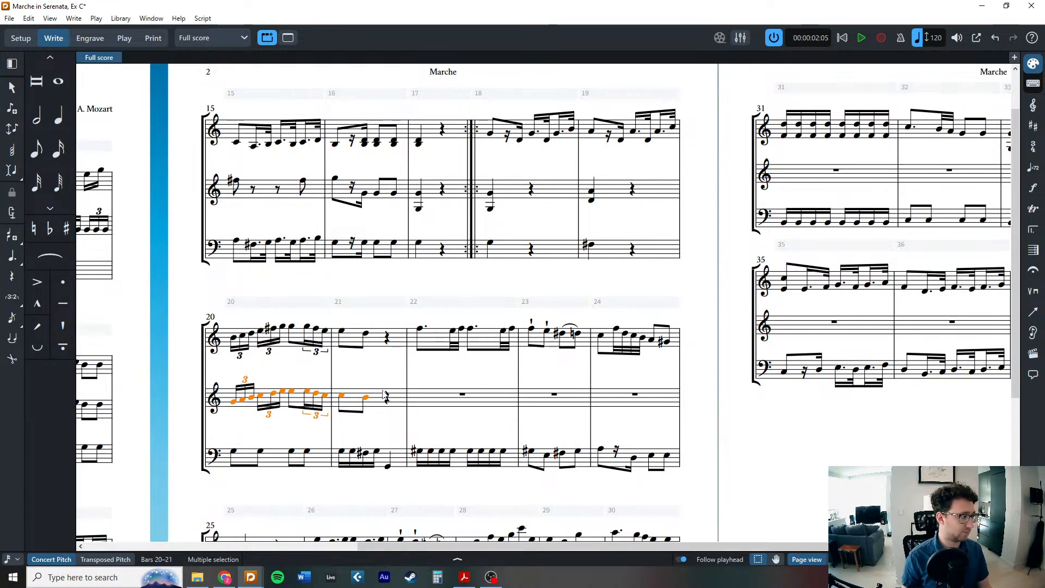
{"action": "left_click", "coordinate": [377, 381]}
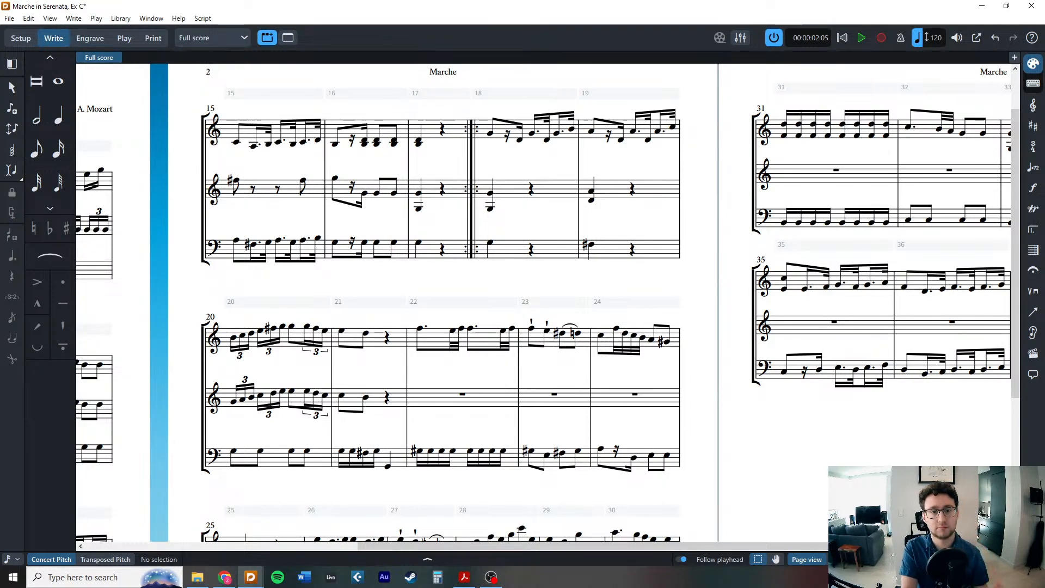
Fill bar 22 of the middle staff with four eighth-note B4s.
{"action": "double_click", "coordinate": [419, 403]}
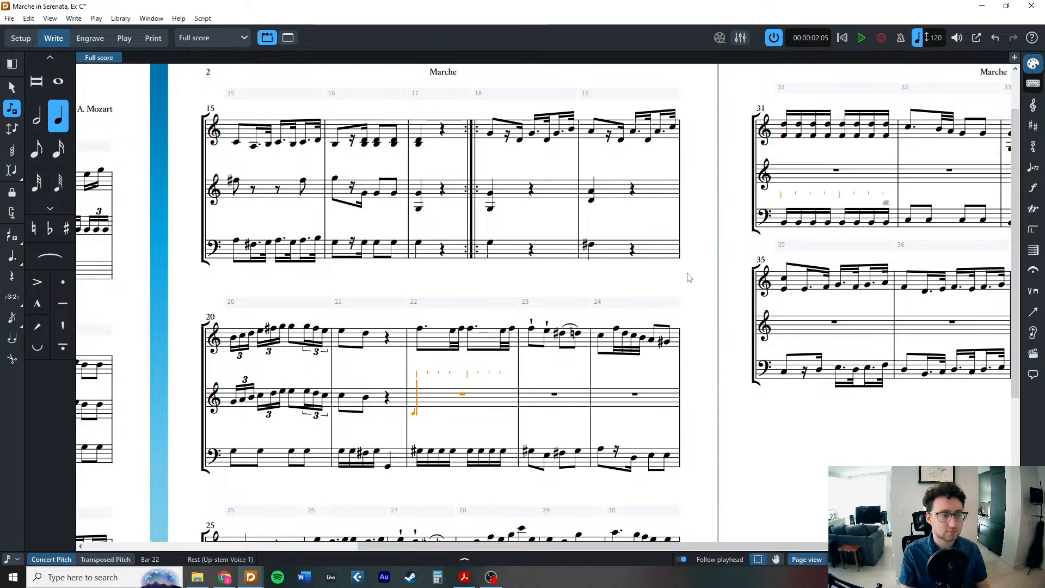
{"action": "left_click", "coordinate": [44, 157]}
{"action": "key", "text": "b"}
{"action": "key", "text": "b"}
{"action": "key", "text": "b"}
{"action": "key", "text": "b"}
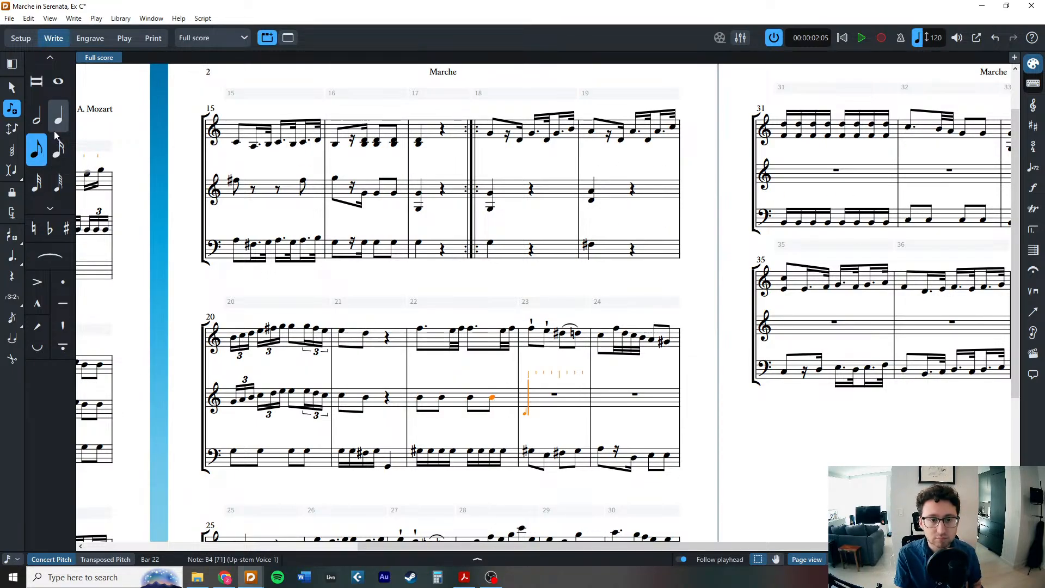
Fill bar 23 of the middle staff with eighth notes B4, G-sharp4, A4 and B4.
{"action": "key", "text": "b"}
{"action": "key", "text": "equal"}
{"action": "key", "text": "g"}
{"action": "key", "text": "a"}
{"action": "key", "text": "b"}
Enter the line E4, A4, F4, E4, D4, C4 in bar 24 of the middle staff, ending on an eighth-note B3.
{"action": "key", "text": "6"}
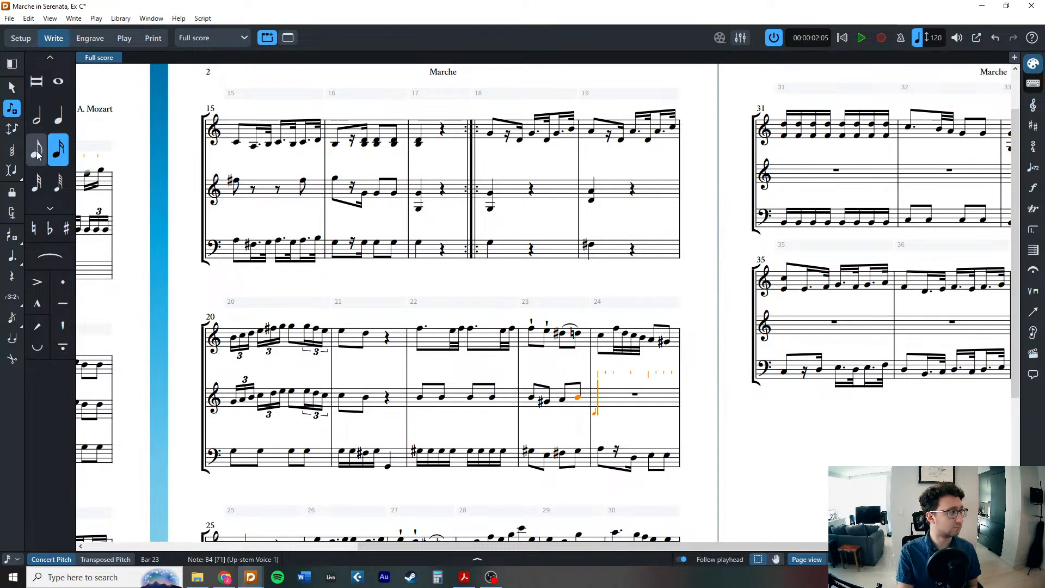
{"action": "key", "text": "e"}
{"action": "key", "text": "g"}
{"action": "key", "text": "f"}
{"action": "key", "text": "e"}
{"action": "key", "text": "d"}
{"action": "key", "text": "c"}
{"action": "left_click", "coordinate": [42, 150]}
{"action": "key", "text": "b"}
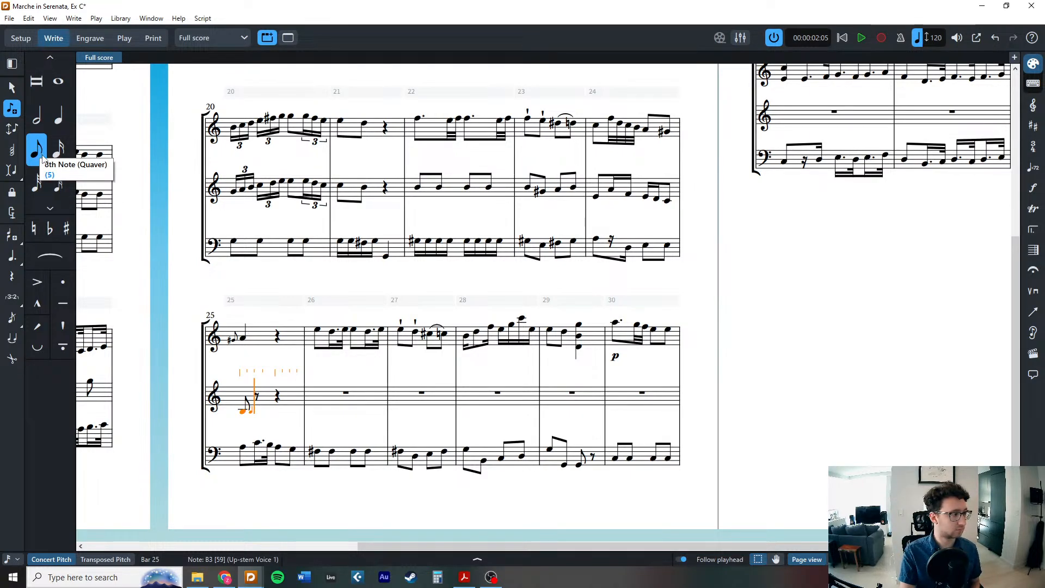
Re-enter bar 24 of the middle staff from the A4 as thirty-second notes down to D4, followed by eighth notes C4 and B3.
{"action": "key", "text": "Escape"}
{"action": "left_click", "coordinate": [612, 191]}
{"action": "key", "text": "Return"}
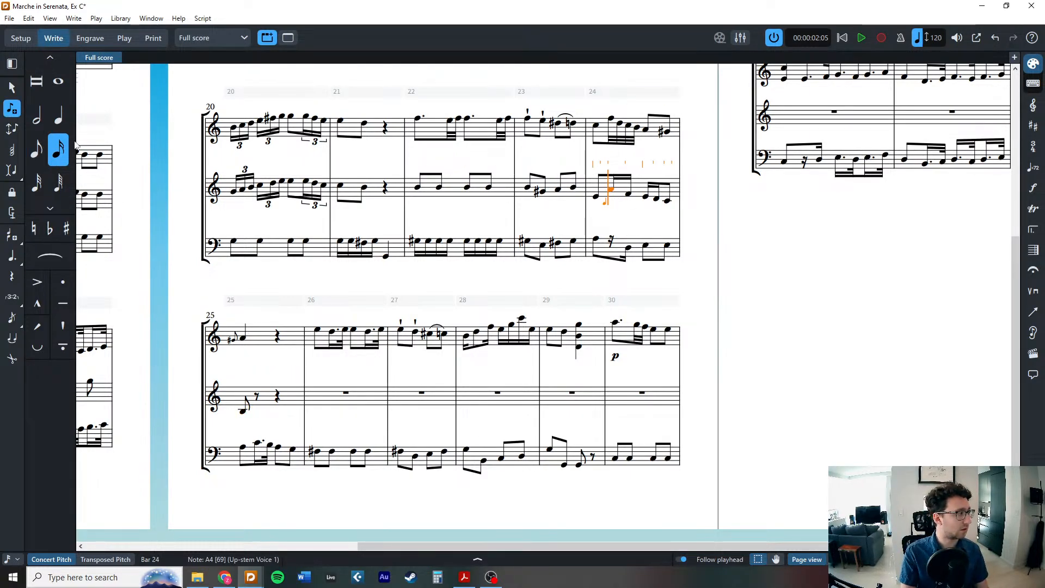
{"action": "left_click", "coordinate": [46, 193]}
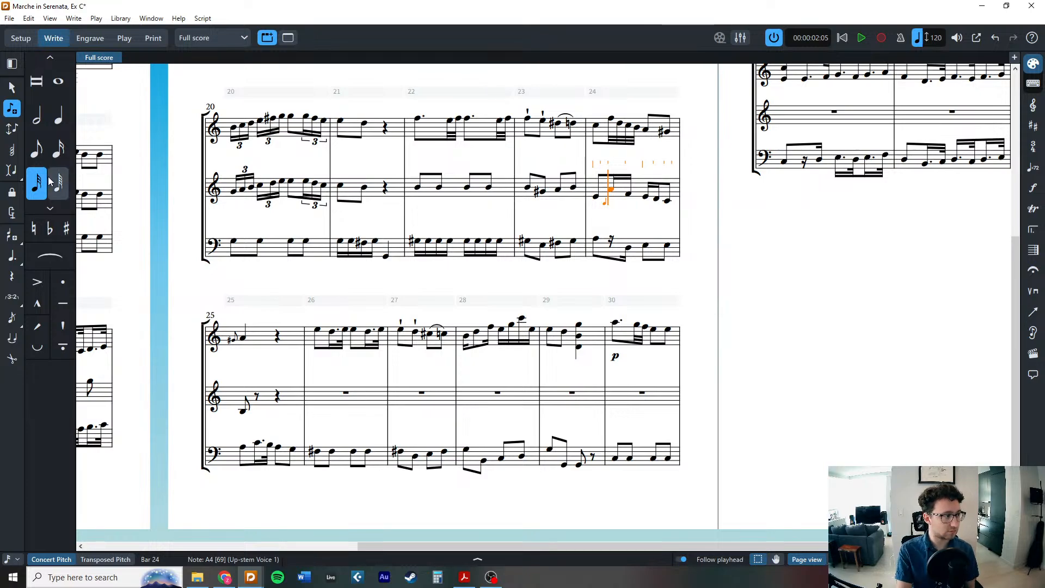
{"action": "key", "text": "a"}
{"action": "key", "text": "g"}
{"action": "key", "text": "f"}
{"action": "key", "text": "d"}
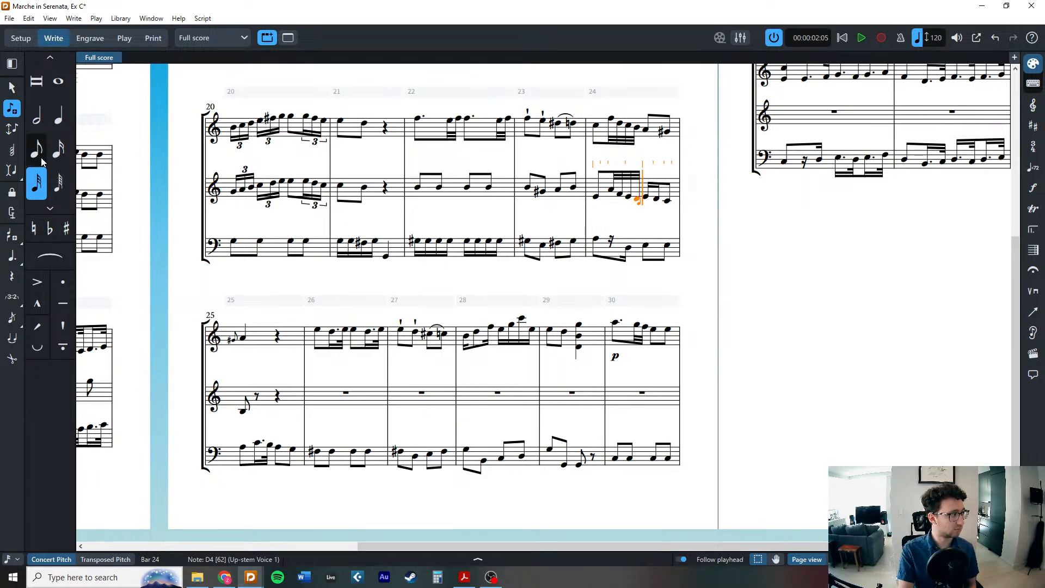
{"action": "left_click", "coordinate": [42, 161]}
{"action": "key", "text": "c"}
{"action": "key", "text": "b"}
{"action": "key", "text": "Escape"}
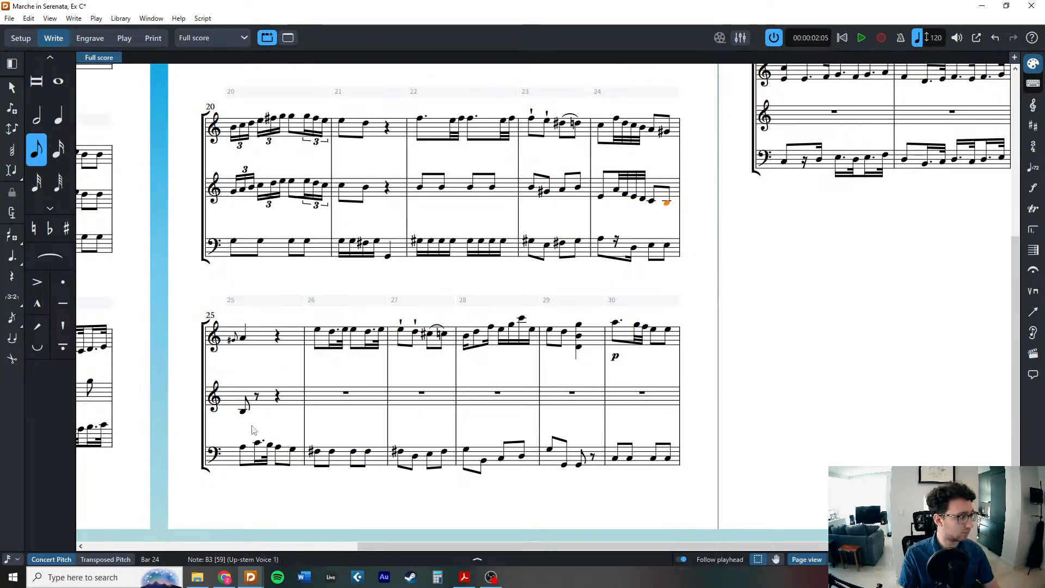
Copy the bass staff's bar 25 figure into the middle staff a third higher, starting on C4.
{"action": "left_click", "coordinate": [259, 438]}
{"action": "left_click", "coordinate": [271, 397], "text": "alt"}
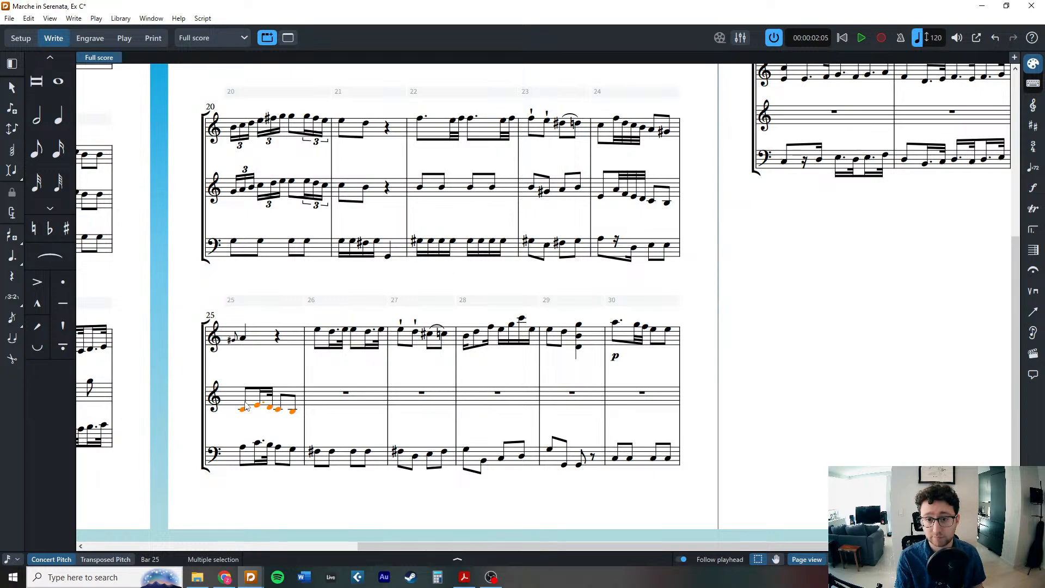
Fill bar 26 of the middle staff with an eighth-note A3 and three eighth-note A4s.
{"action": "key", "text": "shift+n"}
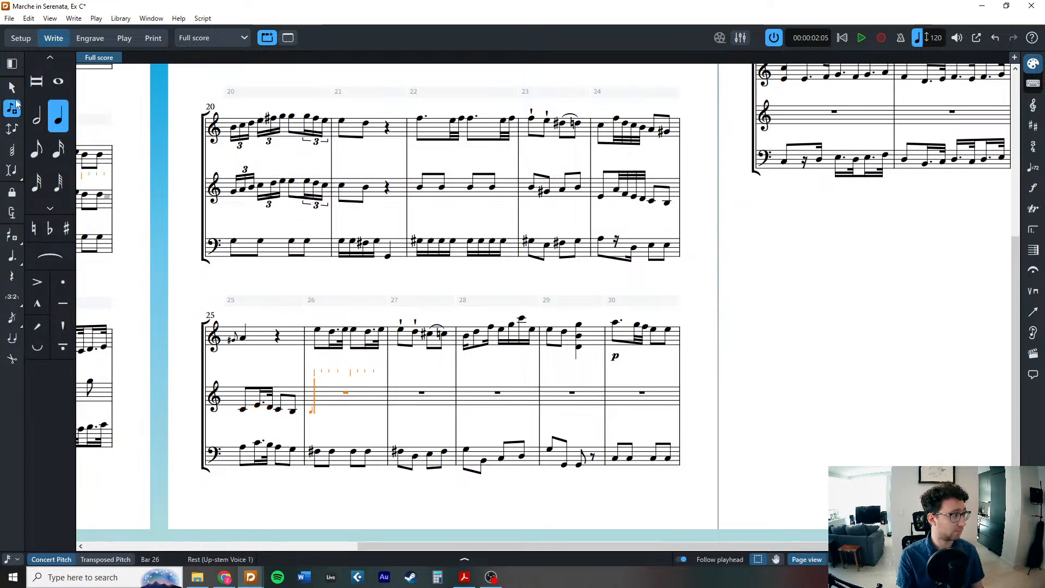
{"action": "left_click", "coordinate": [34, 155]}
{"action": "key", "text": "c"}
{"action": "key", "text": "a"}
{"action": "key", "text": "a"}
{"action": "key", "text": "a"}
Fill bar 27 of the middle staff with eighth notes A4, F-sharp4, G4 and A4.
{"action": "key", "text": "a"}
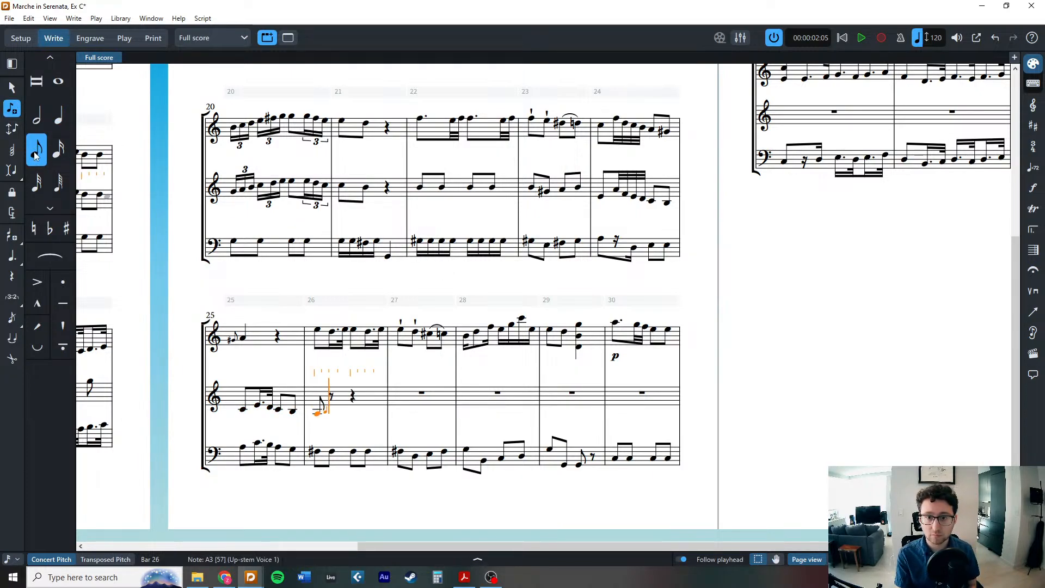
{"action": "key", "text": "="}
{"action": "key", "text": "g"}
{"action": "key", "text": "a"}
{"action": "key", "text": "a"}
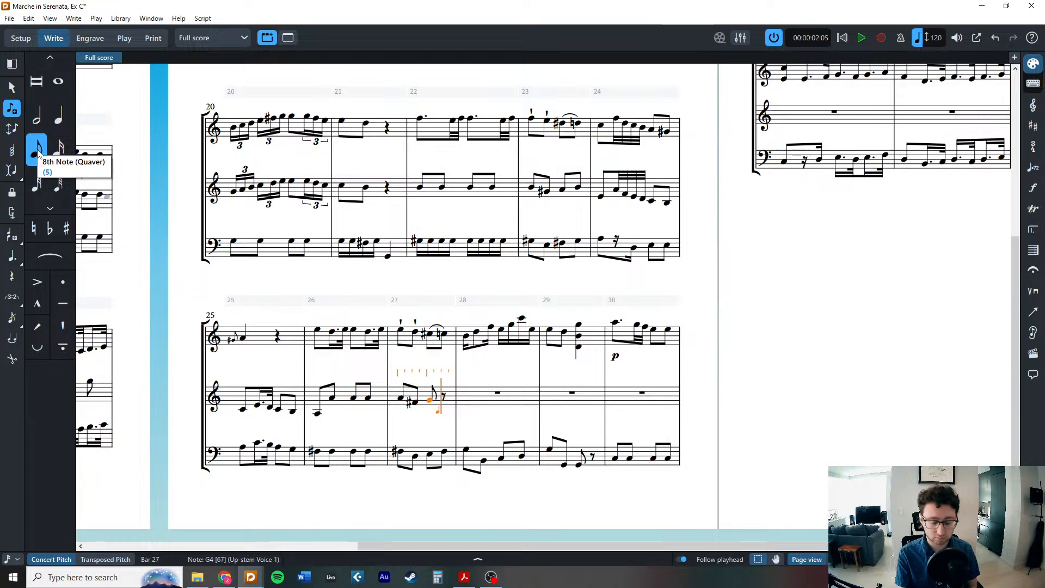
Fill bar 28 of the middle staff with sixteenth notes D4 and four G4s, an eighth-note E5 and a sixteenth-note C5.
{"action": "left_click", "coordinate": [57, 154]}
{"action": "key", "text": "d"}
{"action": "key", "text": "g"}
{"action": "key", "text": "g"}
{"action": "key", "text": "g"}
{"action": "key", "text": "g"}
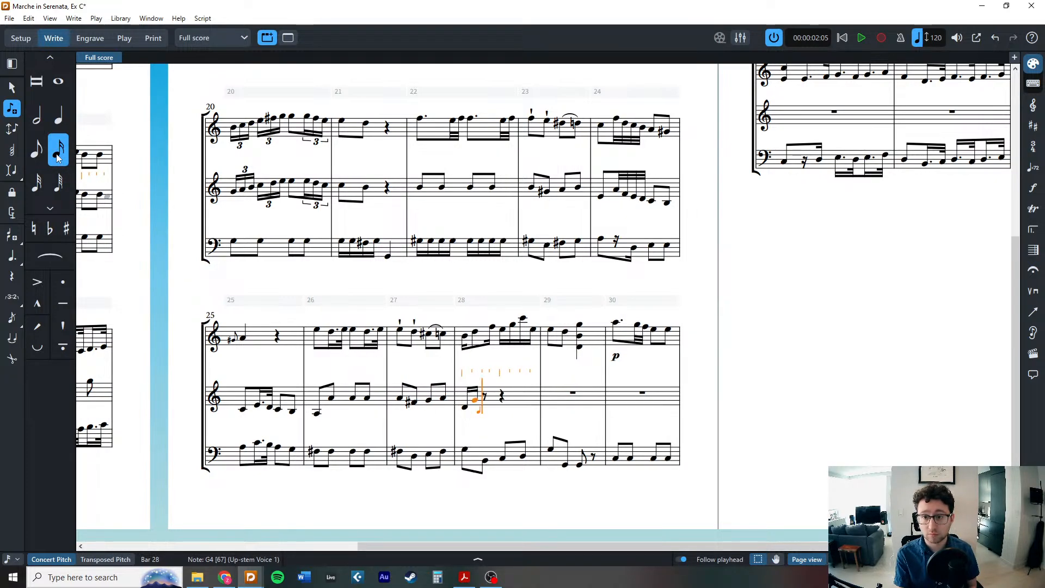
{"action": "left_click", "coordinate": [44, 156]}
{"action": "key", "text": "d"}
{"action": "key", "text": "c"}
{"action": "left_click", "coordinate": [59, 154]}
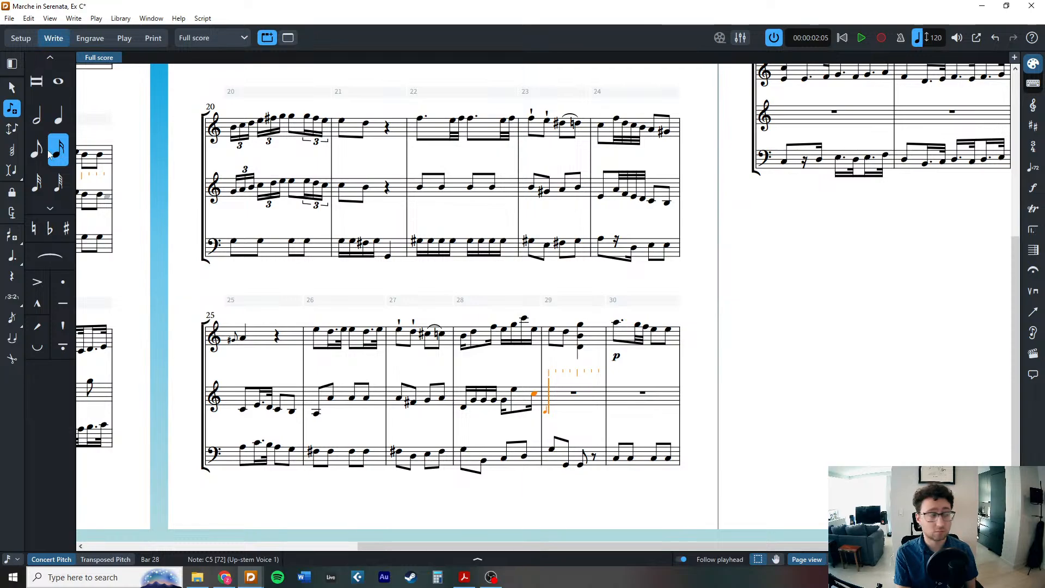
Enter eighth notes C5 and B4 and an eighth-note D4–B4–G5 chord in bar 29 of the middle staff.
{"action": "left_click", "coordinate": [38, 154]}
{"action": "key", "text": "c"}
{"action": "key", "text": "b"}
{"action": "key", "text": "d"}
{"action": "key", "text": "alt+b"}
{"action": "key", "text": "alt+g"}
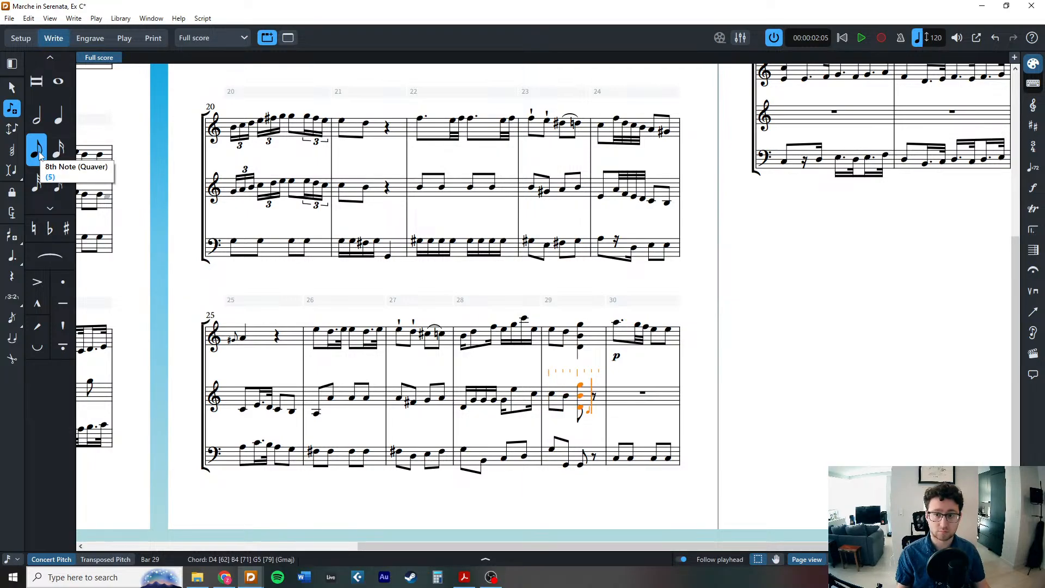
{"action": "key", "text": "Escape"}
{"action": "key", "text": "Escape"}
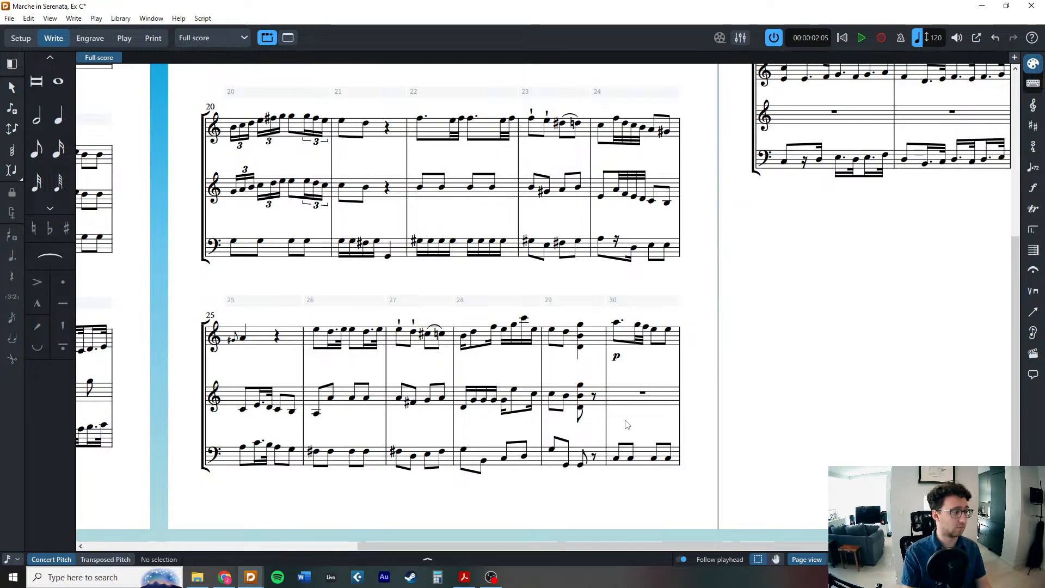
Copy the upper staff's bar 32 phrase into bar 30 of the middle staff.
{"action": "scroll", "coordinate": [628, 423], "scroll_direction": "up", "scroll_amount": 8}
{"action": "scroll", "coordinate": [777, 215], "scroll_direction": "right", "scroll_amount": 4}
{"action": "left_click", "coordinate": [777, 215]}
{"action": "scroll", "coordinate": [794, 220], "scroll_direction": "down", "scroll_amount": 3}
{"action": "scroll", "coordinate": [794, 220], "scroll_direction": "down", "scroll_amount": 1}
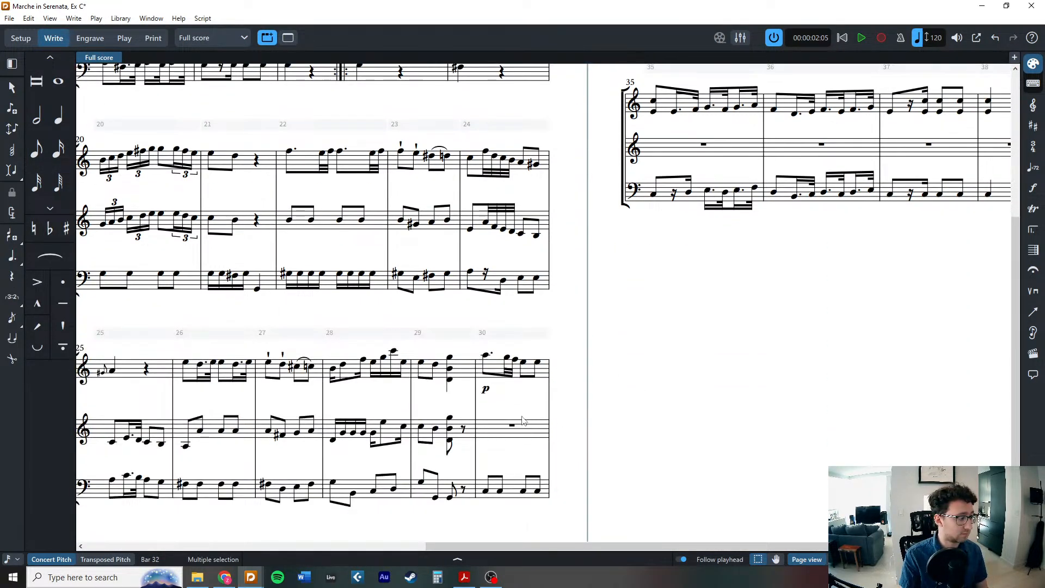
{"action": "left_click", "coordinate": [513, 428]}
{"action": "key", "text": "ctrl+v"}
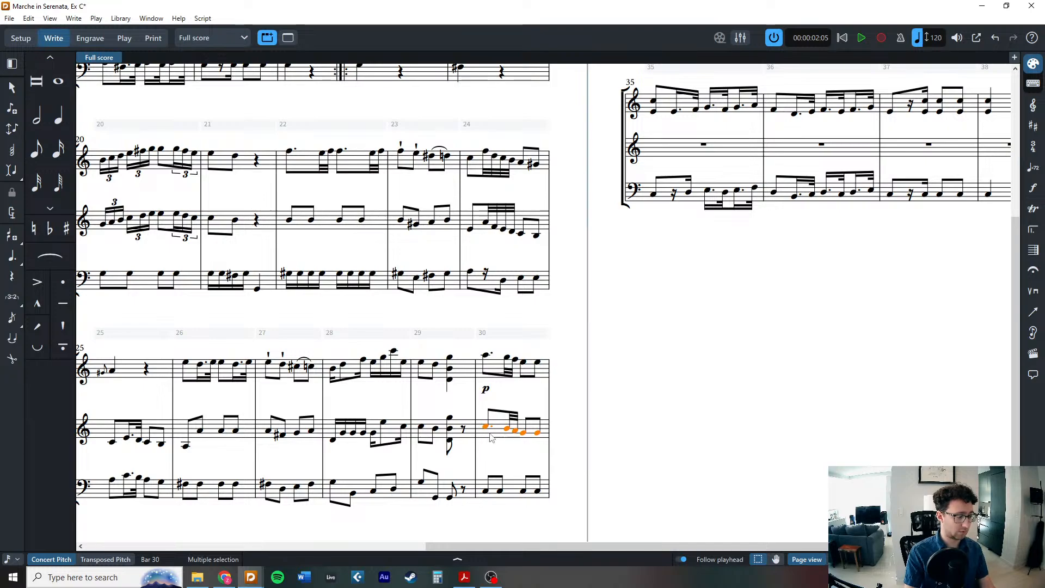
Add a p dynamic to the first note of bar 30 in the middle staff.
{"action": "left_click", "coordinate": [485, 427]}
{"action": "key", "text": "shift+d"}
{"action": "type", "text": "p"}
{"action": "key", "text": "Return"}
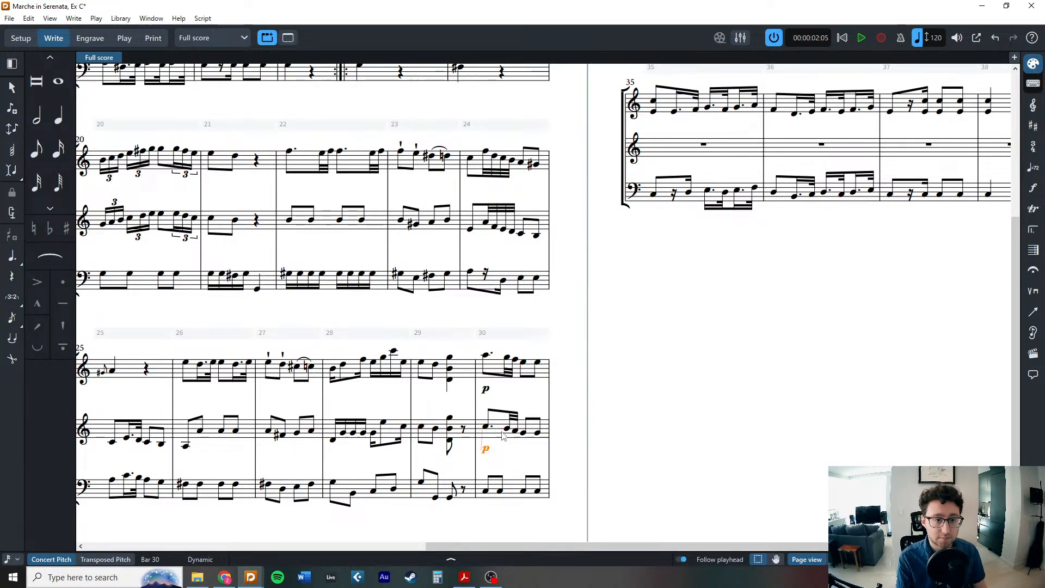
Switch to the manuscript PDF, examine the clef and the bar marked p, and minimize the PDF window.
{"action": "left_click", "coordinate": [465, 577]}
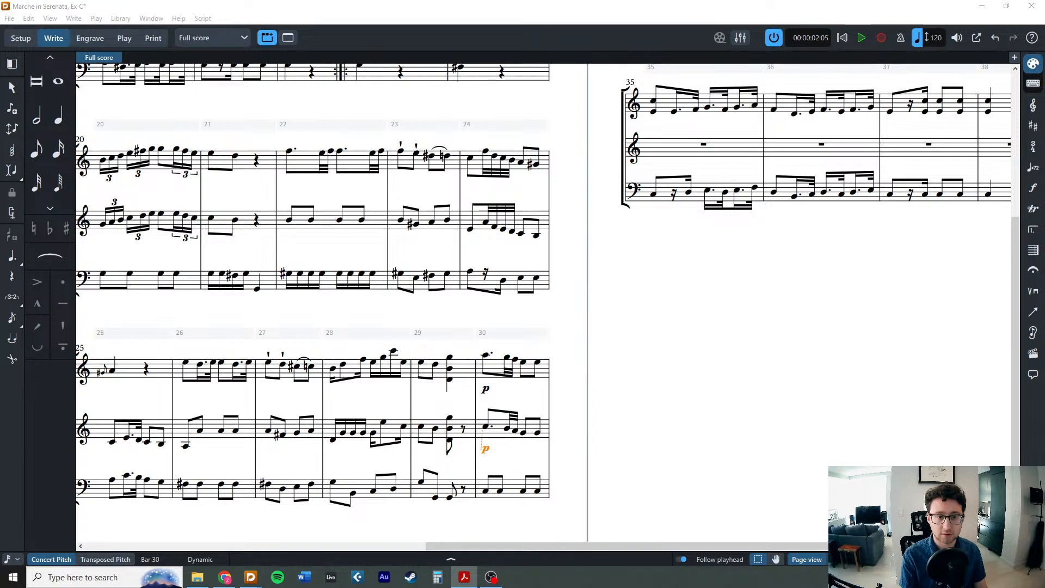
{"action": "left_click_drag", "start_coordinate": [1044, 82], "coordinate": [736, 80]}
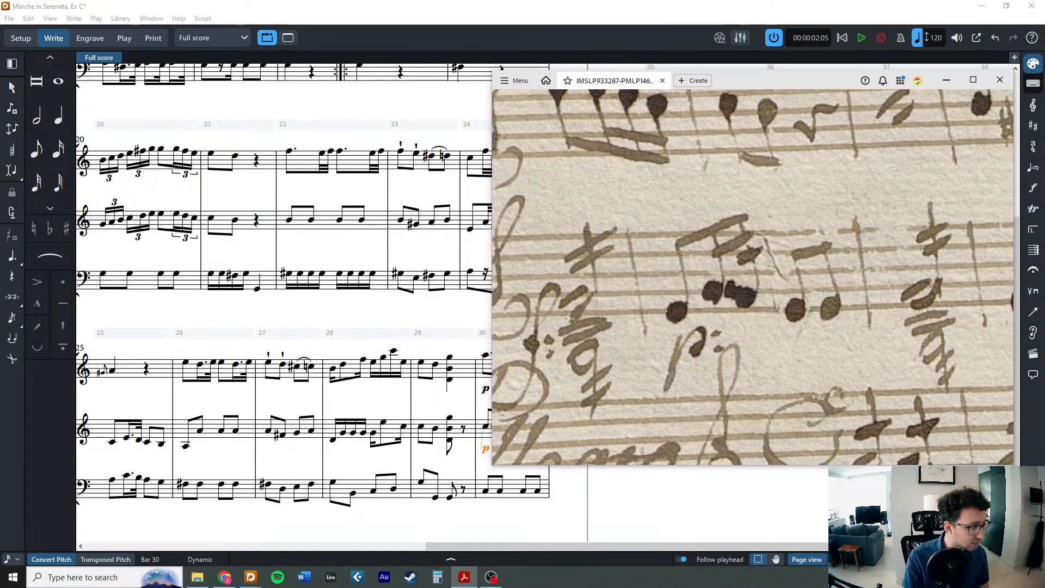
{"action": "left_click_drag", "start_coordinate": [550, 279], "coordinate": [608, 327]}
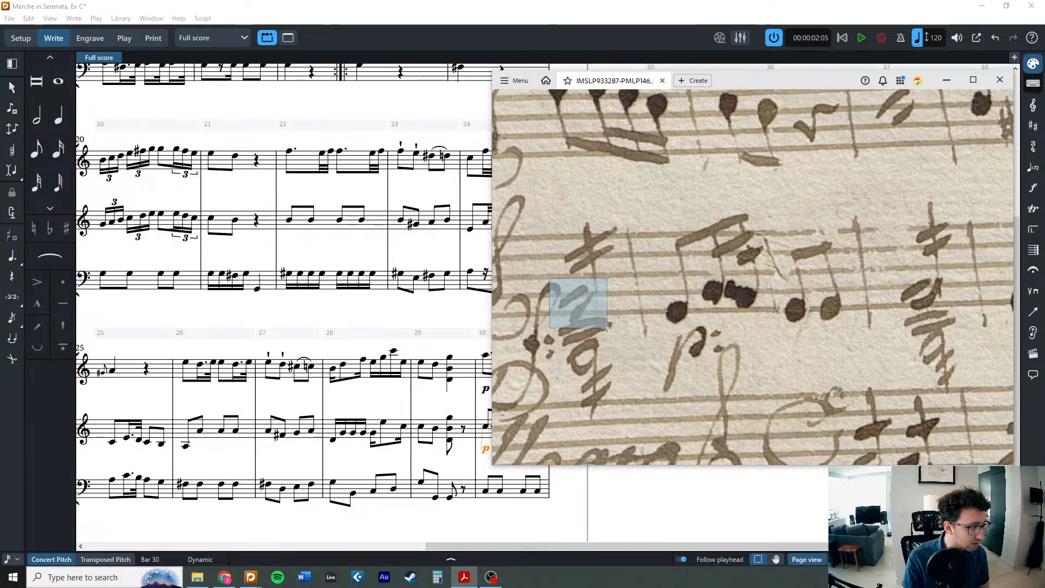
{"action": "left_click", "coordinate": [635, 302]}
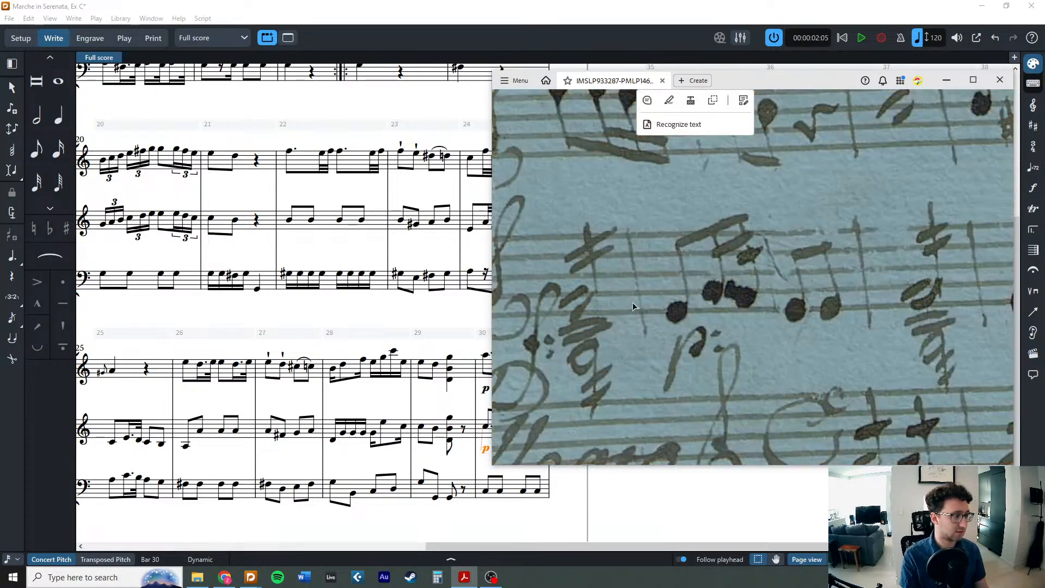
{"action": "key", "text": "Escape"}
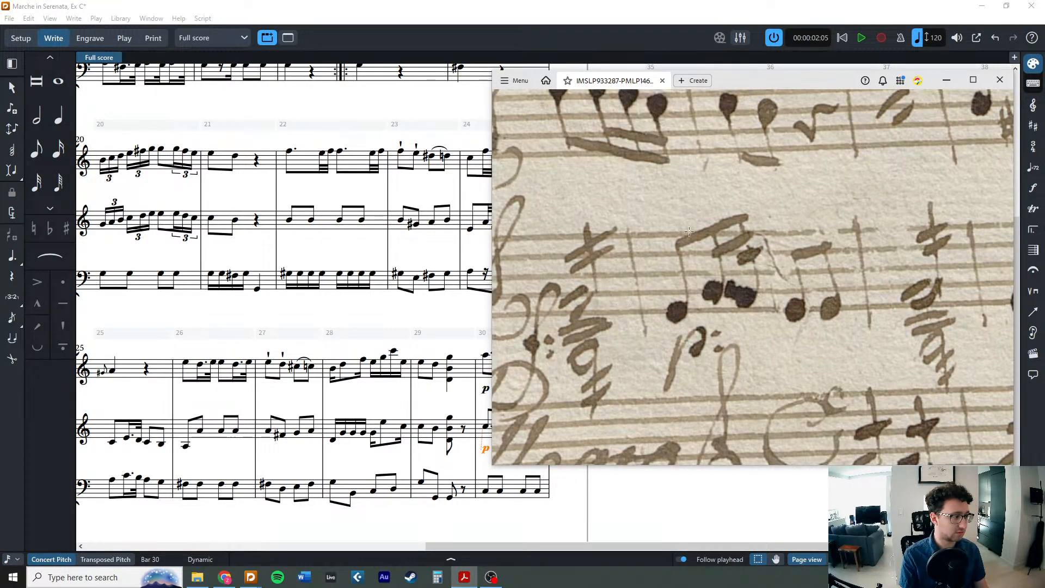
{"action": "left_click", "coordinate": [947, 80]}
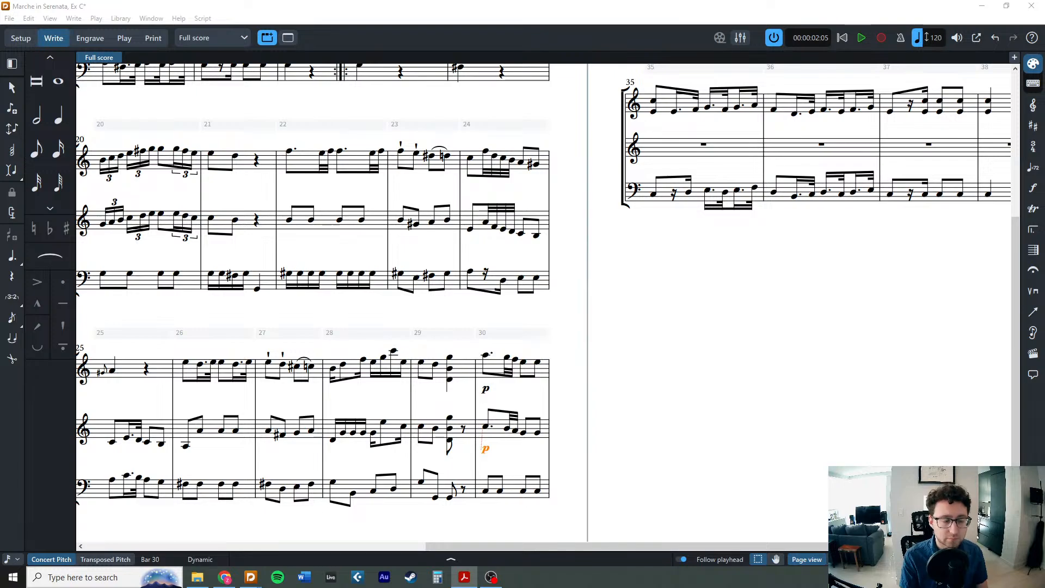
Enter a half-note G3–F4 chord in bar 31 of the middle staff and divide it into eight repeated sixteenth-note chords.
{"action": "left_click", "coordinate": [556, 443]}
{"action": "scroll", "coordinate": [650, 175], "scroll_direction": "up", "scroll_amount": 3}
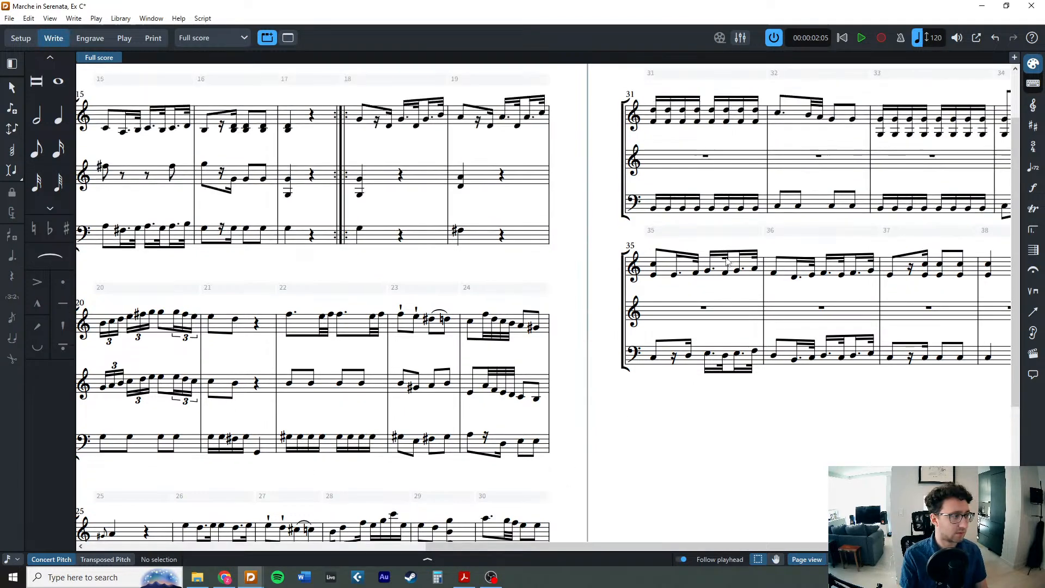
{"action": "left_click", "coordinate": [706, 188]}
{"action": "key", "text": "shift+n"}
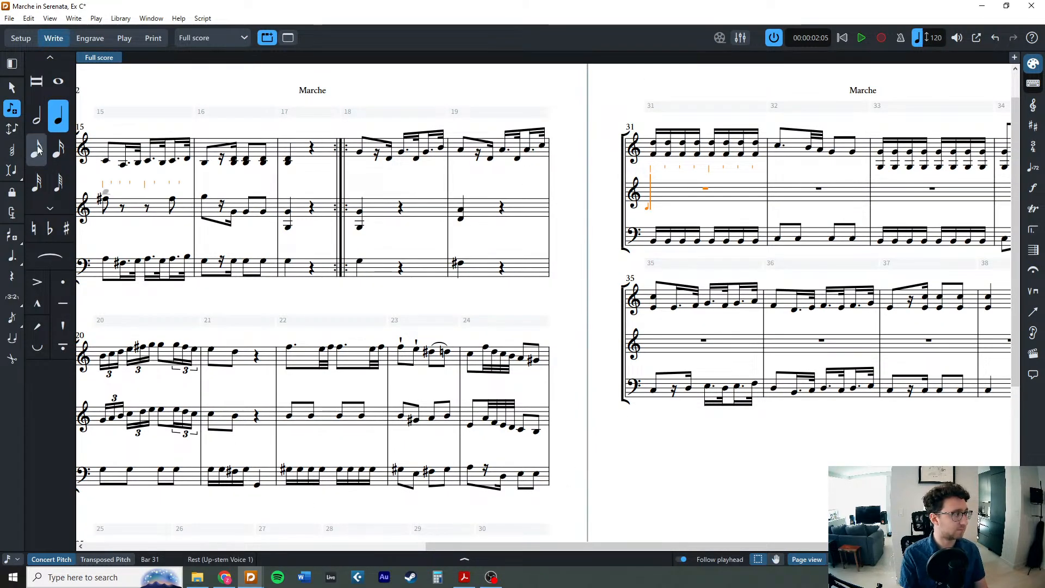
{"action": "left_click", "coordinate": [37, 115]}
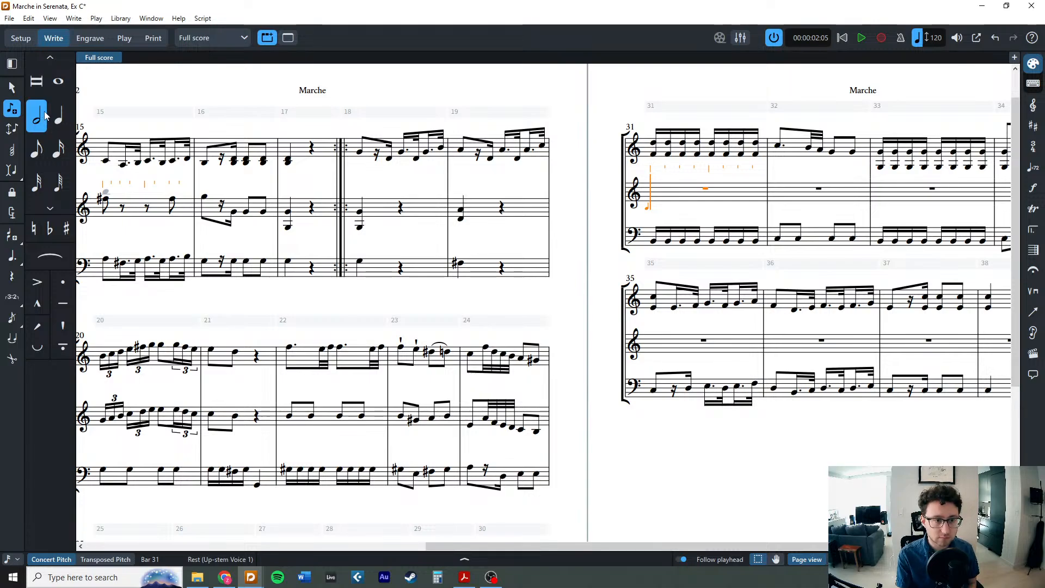
{"action": "key", "text": "Escape"}
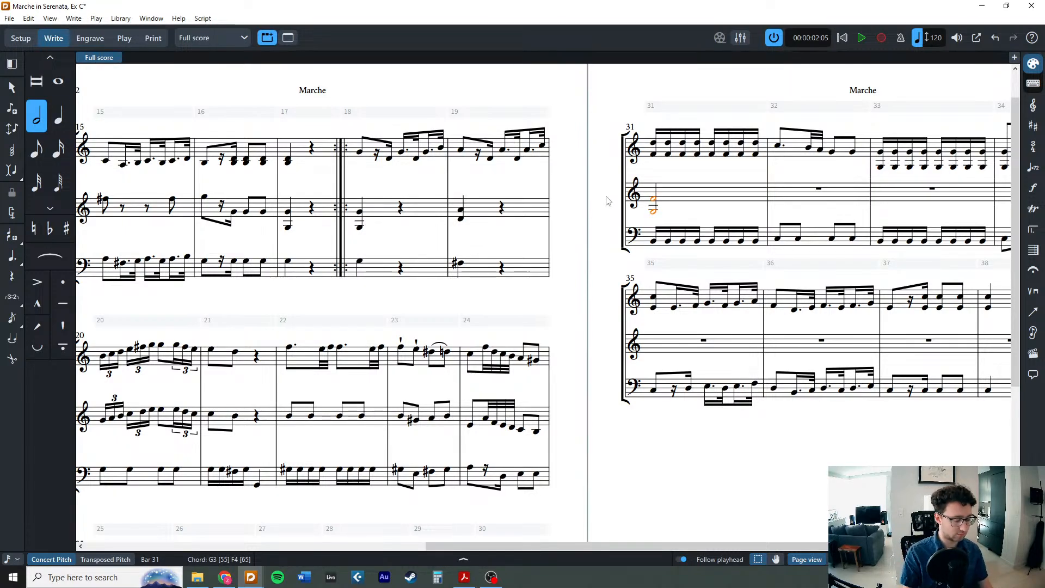
{"action": "key", "text": "alt+4"}
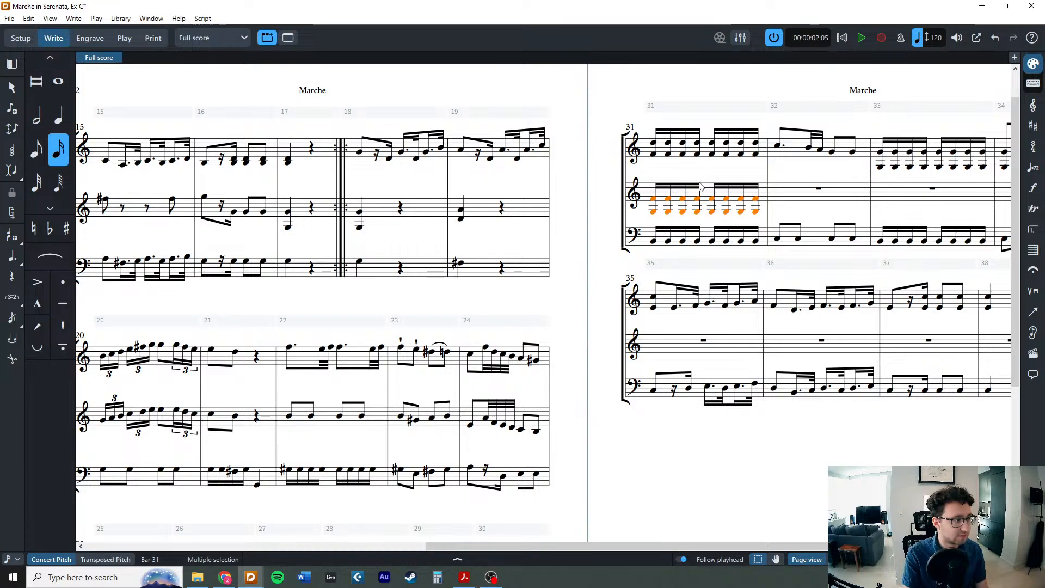
{"action": "key", "text": "Escape"}
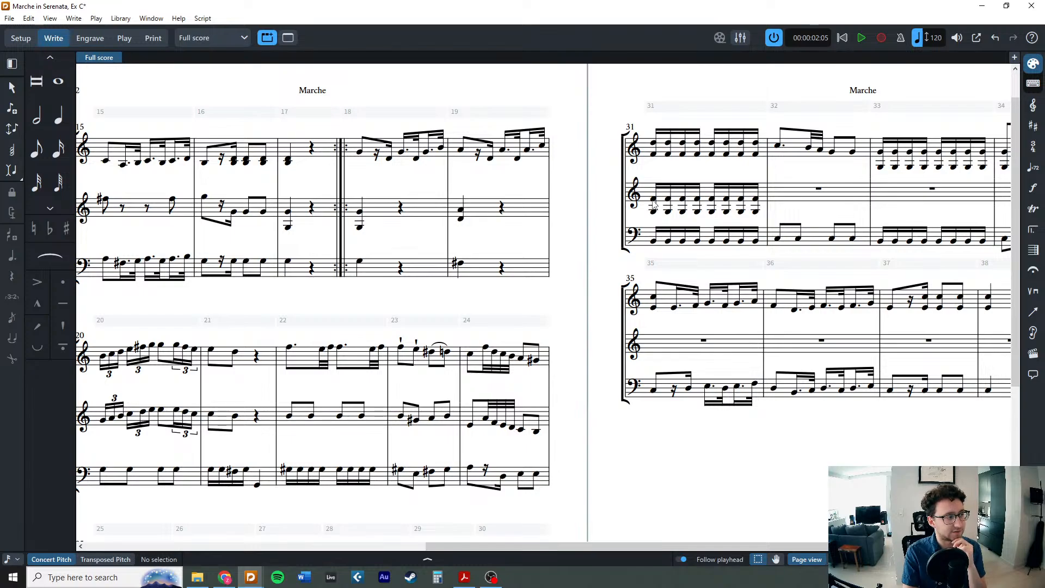
{"action": "left_click_drag", "start_coordinate": [650, 166], "coordinate": [788, 153]}
{"action": "left_click", "coordinate": [742, 176]}
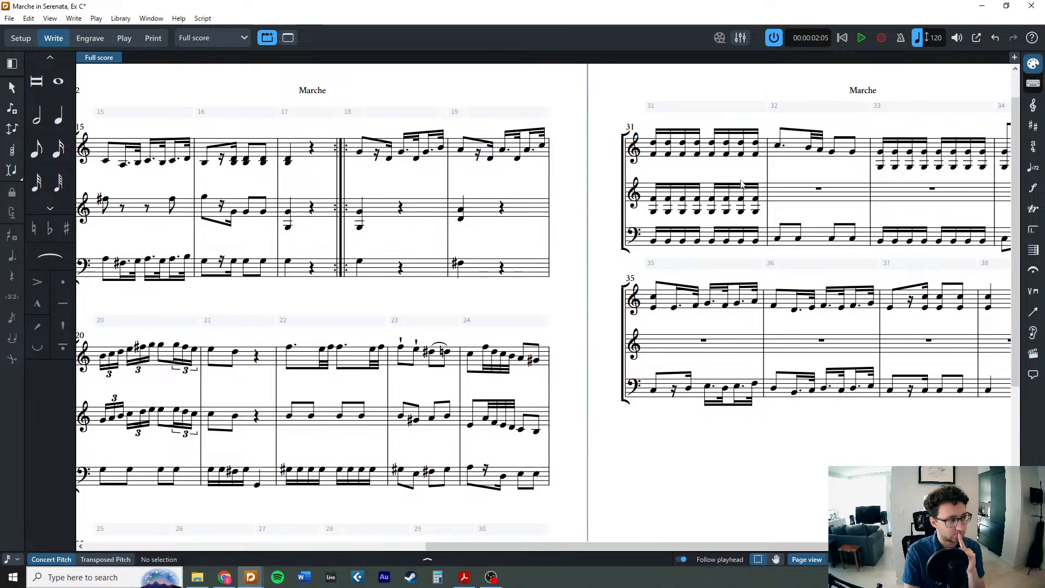
Enter eighth E4, dotted sixteenth G4, thirty-second F4 and two eighth-note E4s in bar 32 of the middle staff.
{"action": "scroll", "coordinate": [688, 201], "scroll_direction": "right", "scroll_amount": 3}
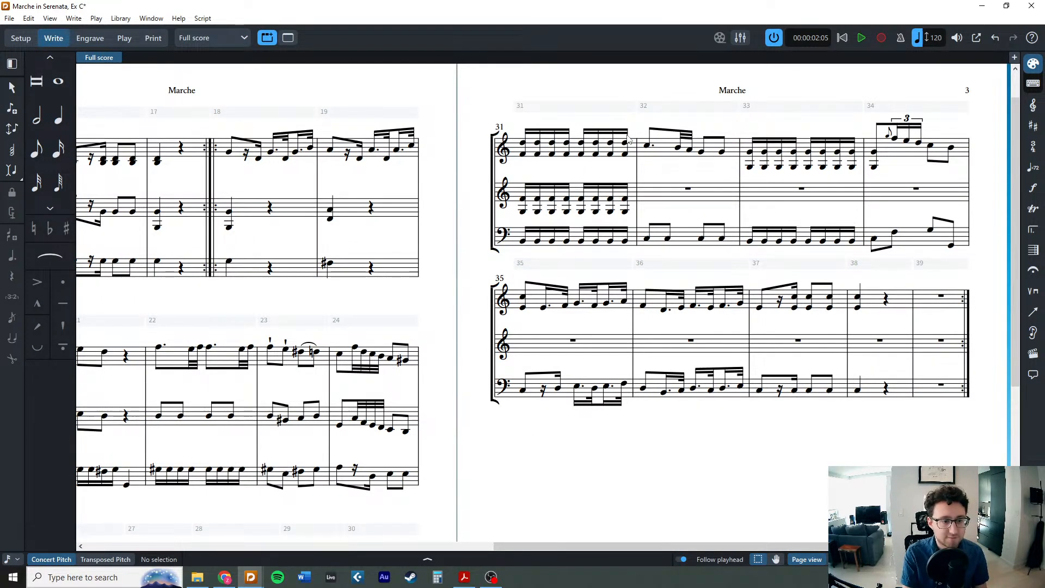
{"action": "double_click", "coordinate": [644, 200]}
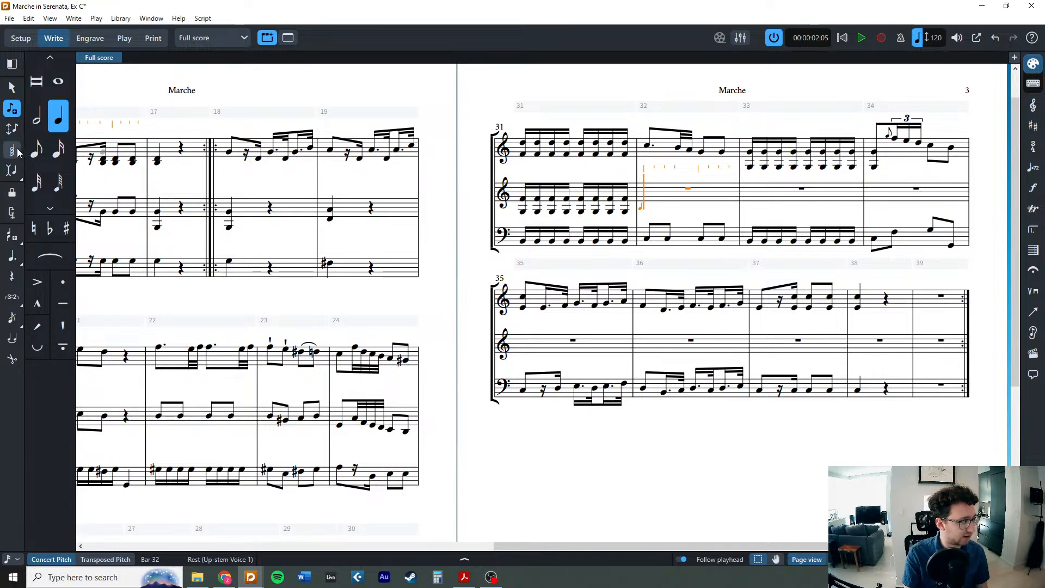
{"action": "left_click", "coordinate": [36, 148]}
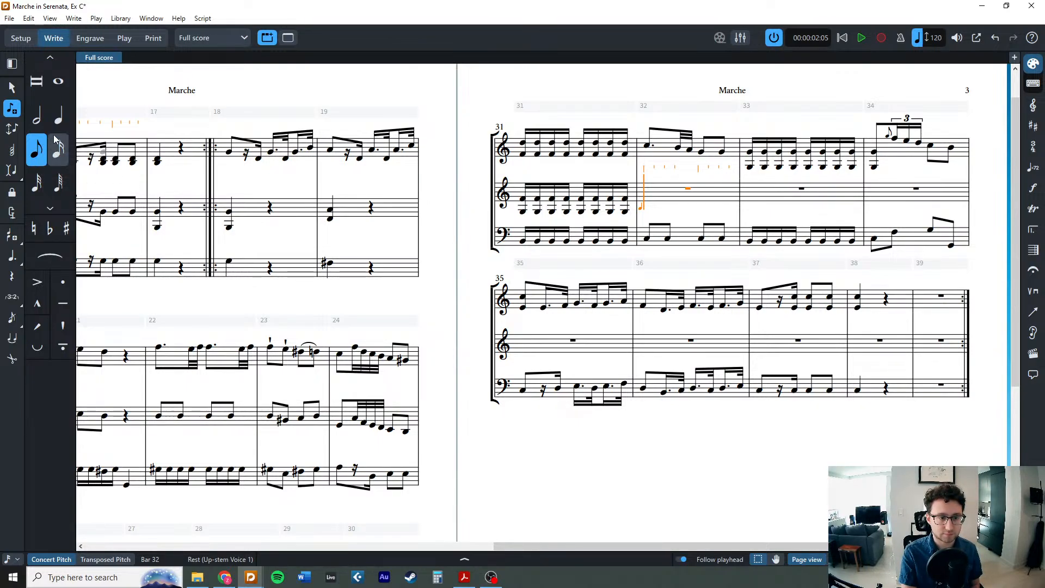
{"action": "key", "text": "e"}
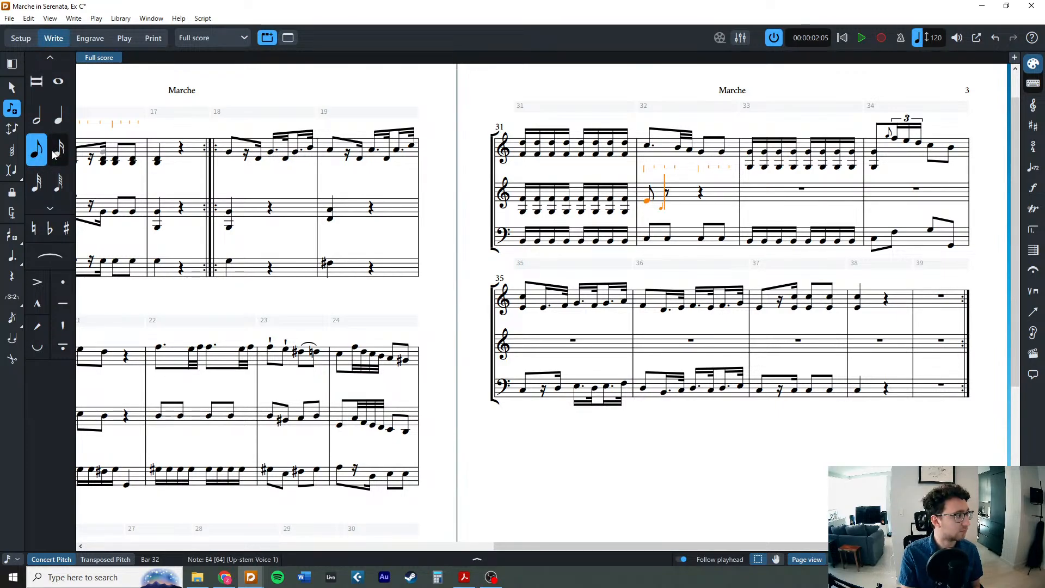
{"action": "left_click", "coordinate": [58, 155]}
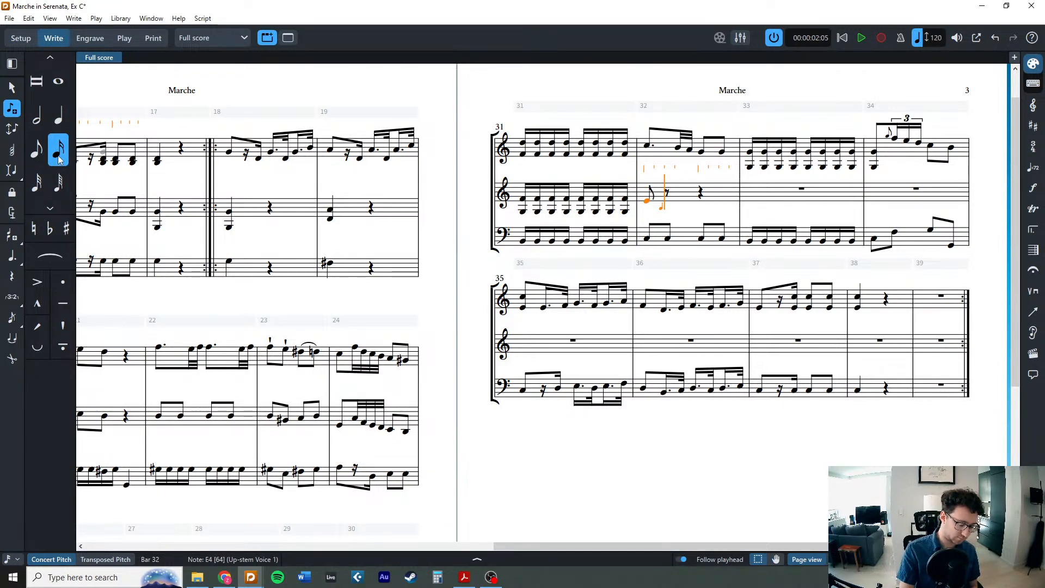
{"action": "key", "text": "g"}
{"action": "key", "text": "3"}
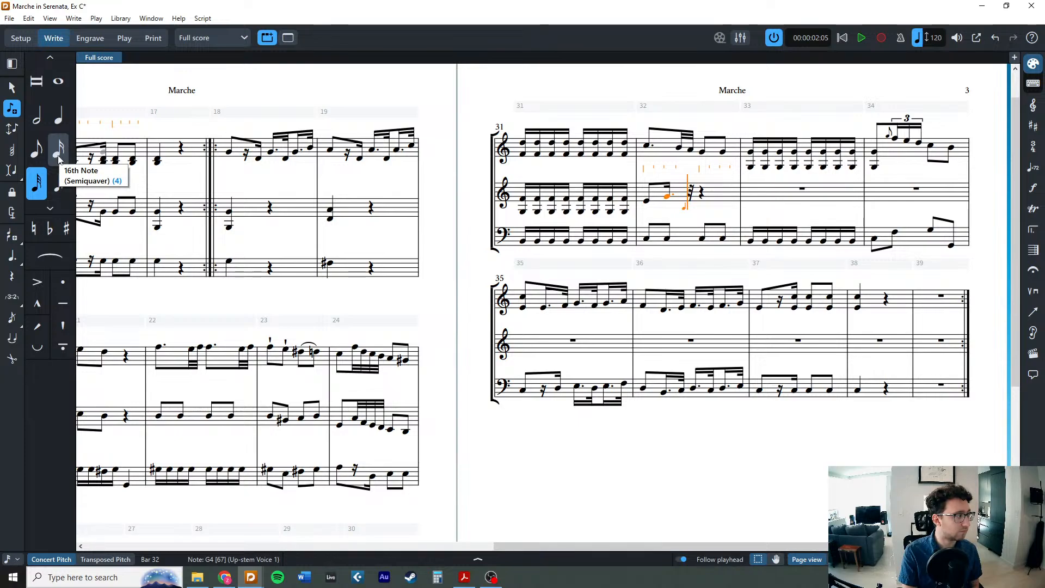
{"action": "key", "text": "f"}
{"action": "key", "text": "5"}
{"action": "key", "text": "e"}
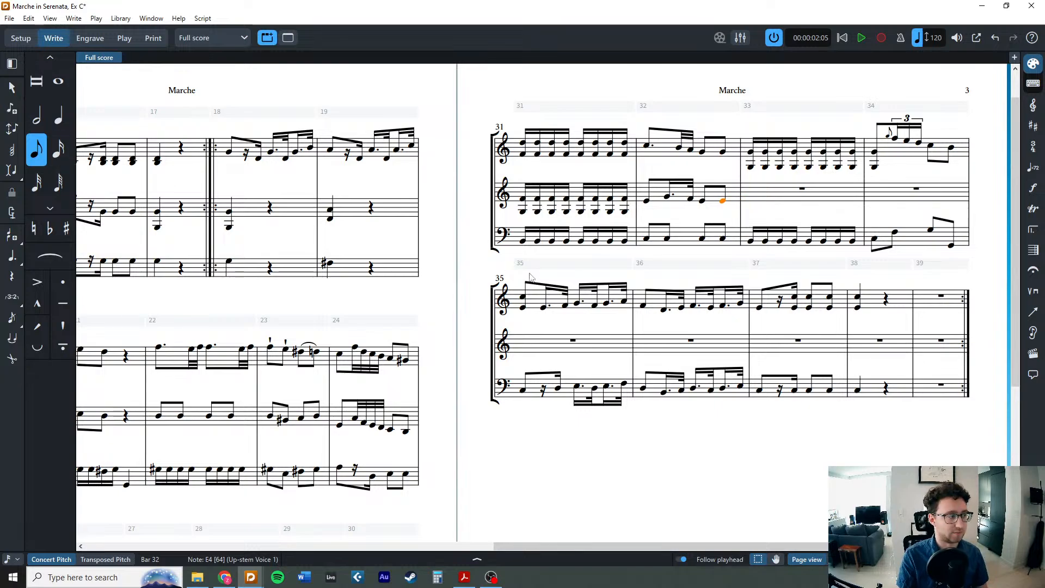
Copy the middle staff's repeated sixteenth-note chords from bar 31 into bar 33.
{"action": "left_click", "coordinate": [577, 188]}
{"action": "left_click", "coordinate": [789, 195]}
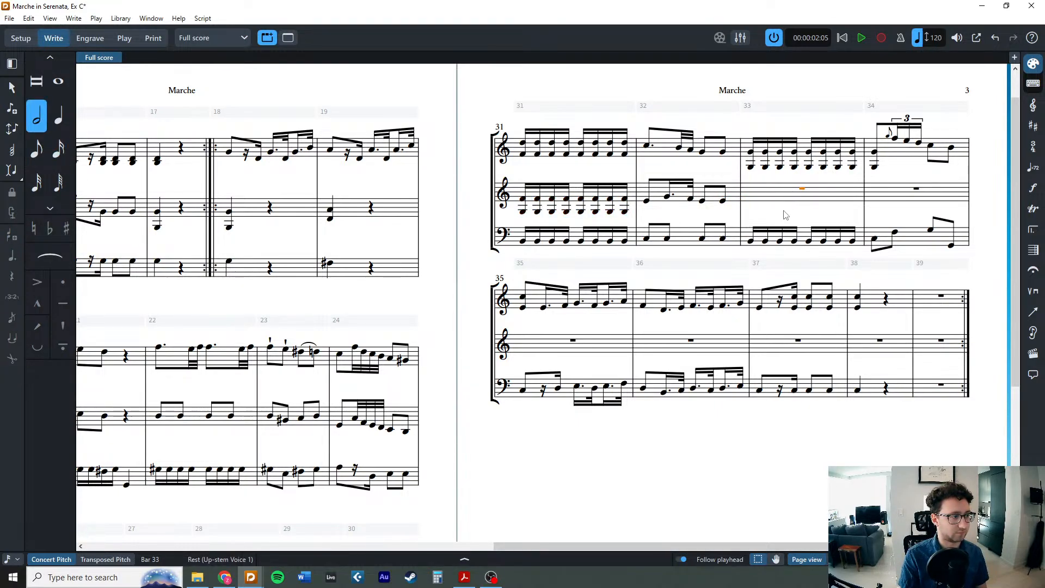
{"action": "key", "text": "ctrl+v"}
{"action": "key", "text": "ctrl+Down"}
{"action": "left_click", "coordinate": [755, 218]}
Try the upper staff's last note of bar 32 as F4 against the middle staff, and restore it to G4.
{"action": "left_click", "coordinate": [723, 153]}
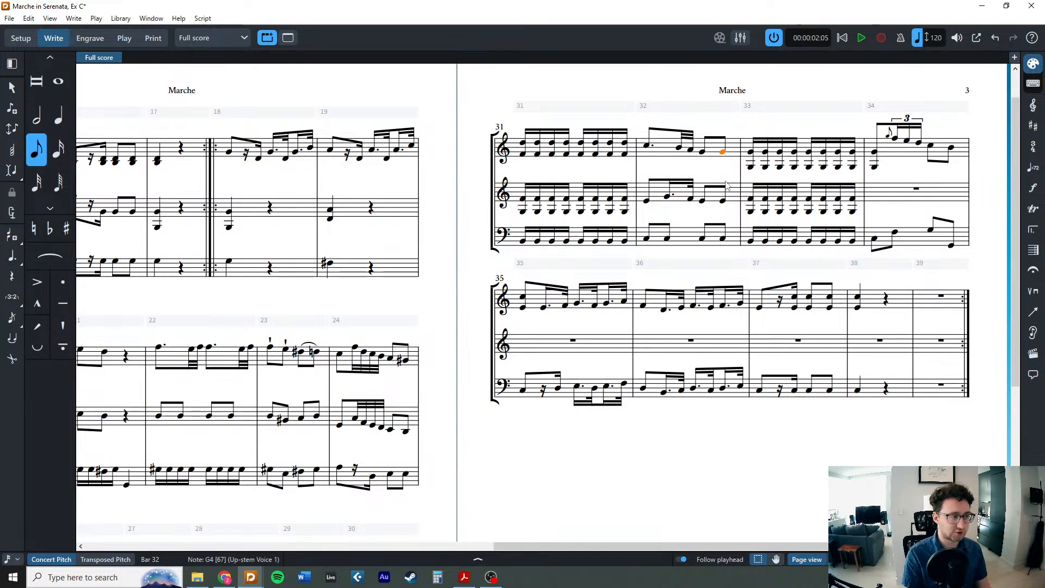
{"action": "key", "text": "alt+Down"}
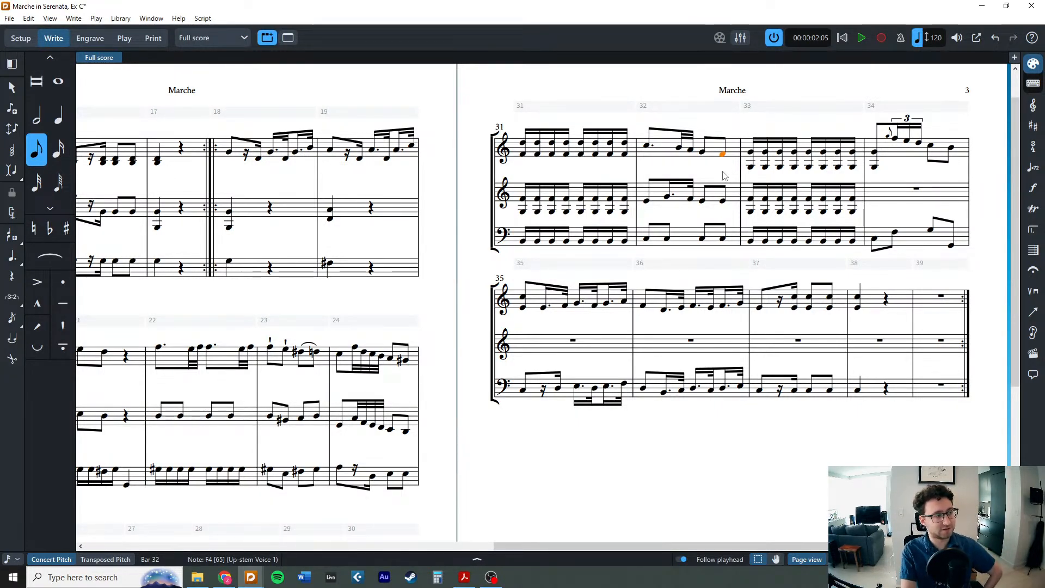
{"action": "key", "text": "Escape"}
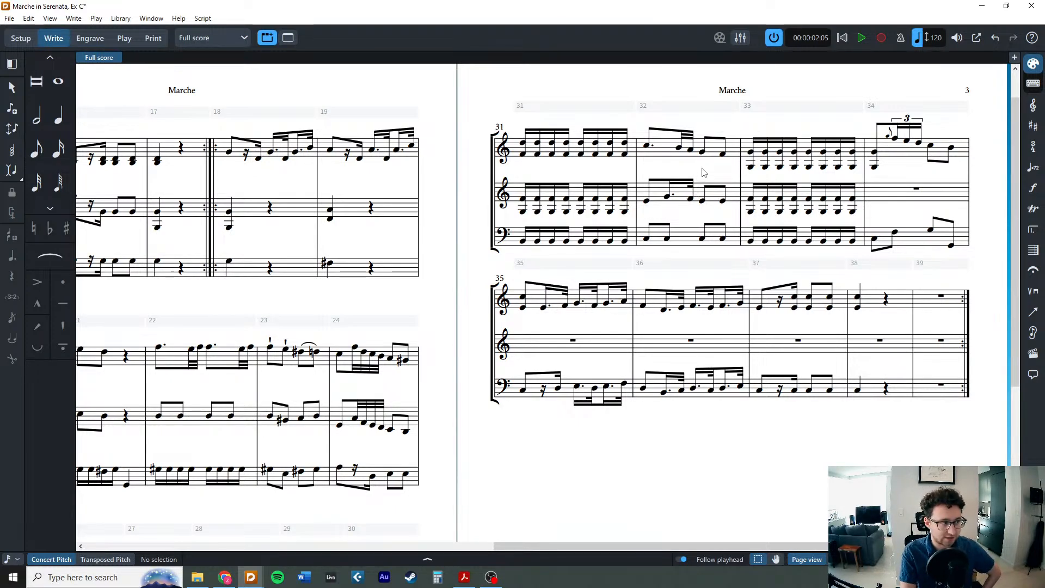
{"action": "left_click_drag", "start_coordinate": [737, 131], "coordinate": [715, 222]}
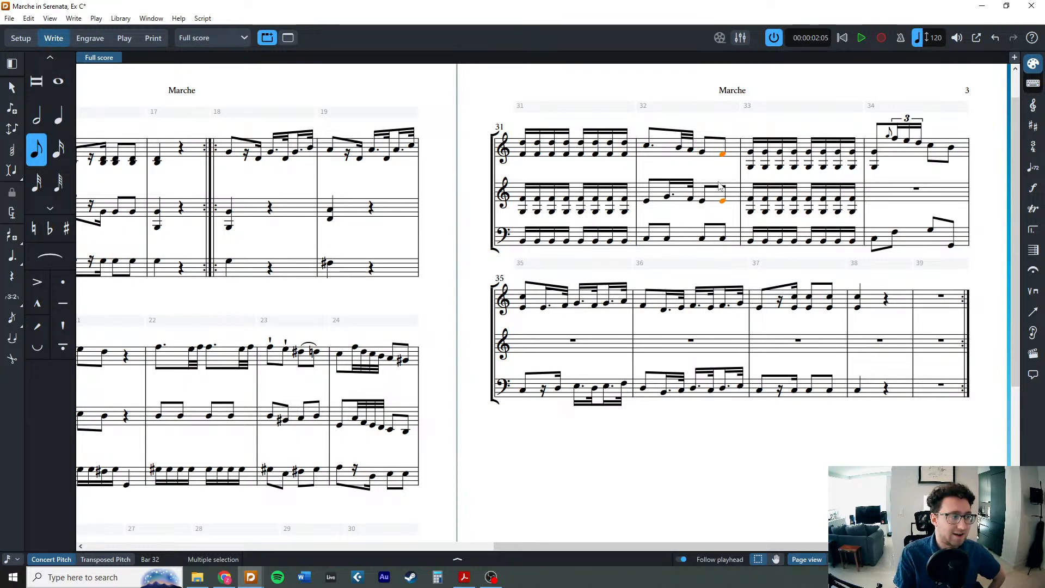
{"action": "left_click", "coordinate": [719, 161]}
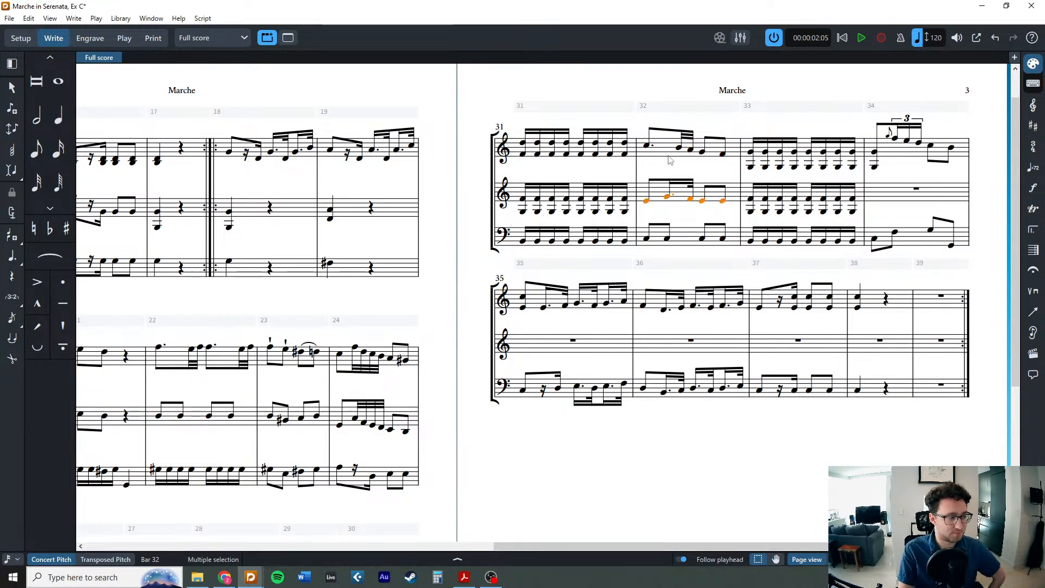
{"action": "key", "text": "Escape"}
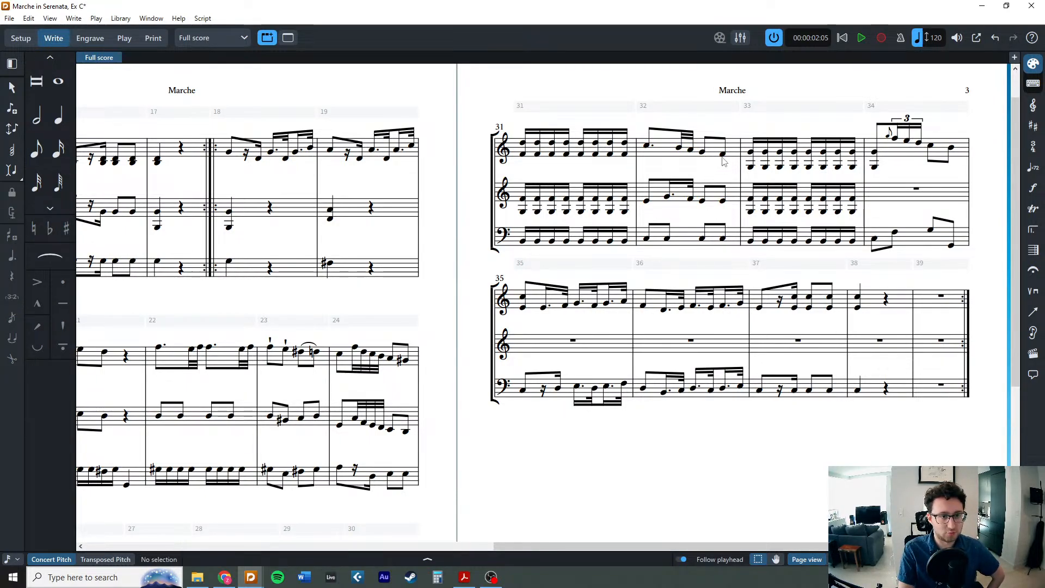
{"action": "left_click", "coordinate": [723, 156]}
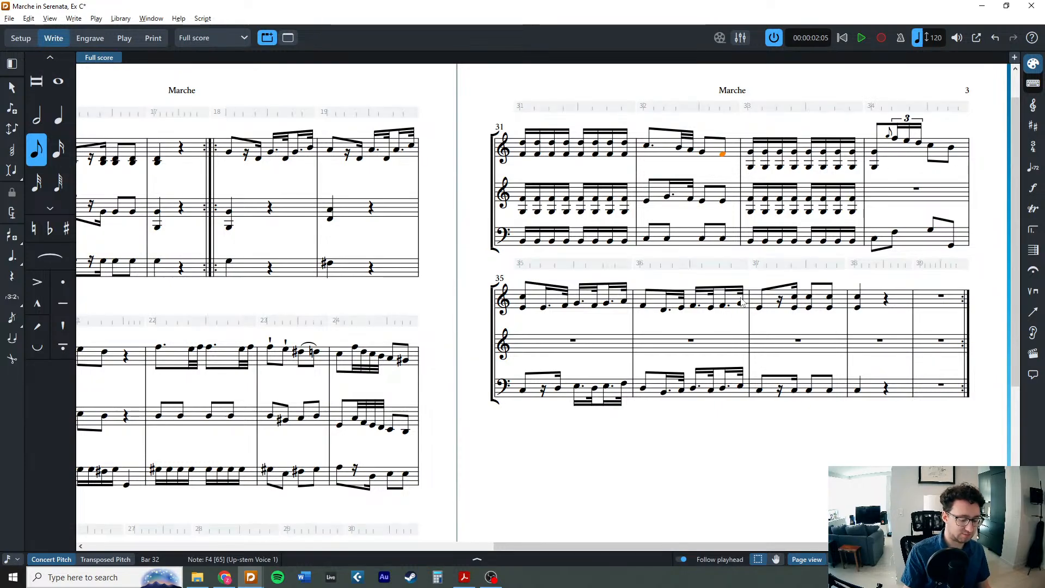
{"action": "left_click", "coordinate": [702, 128]}
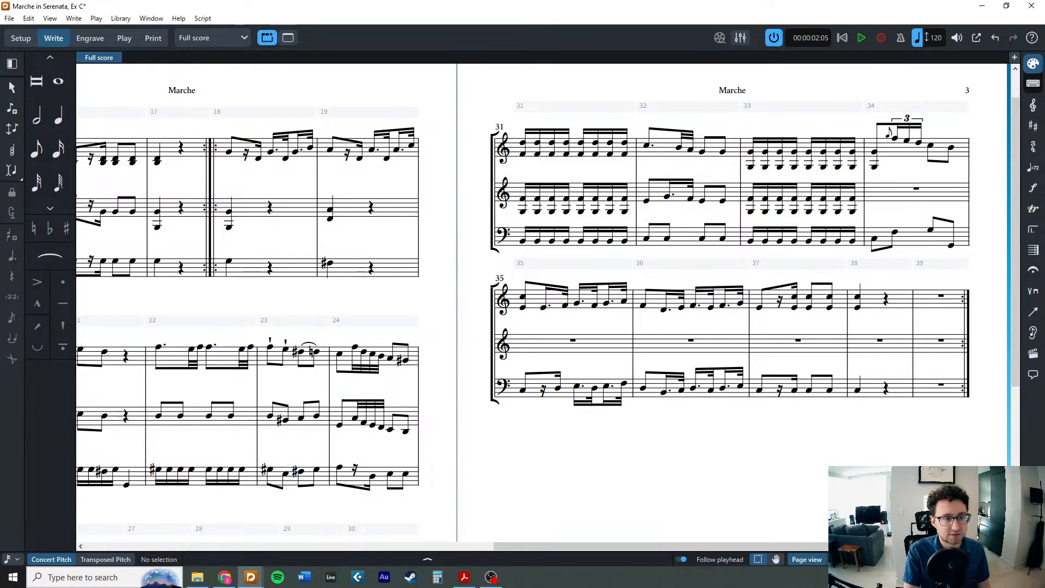
Switch to the manuscript PDF, examine the closing bars of the march, and compare them with bars 31 to 34 of the score.
{"action": "key", "text": "alt+Tab"}
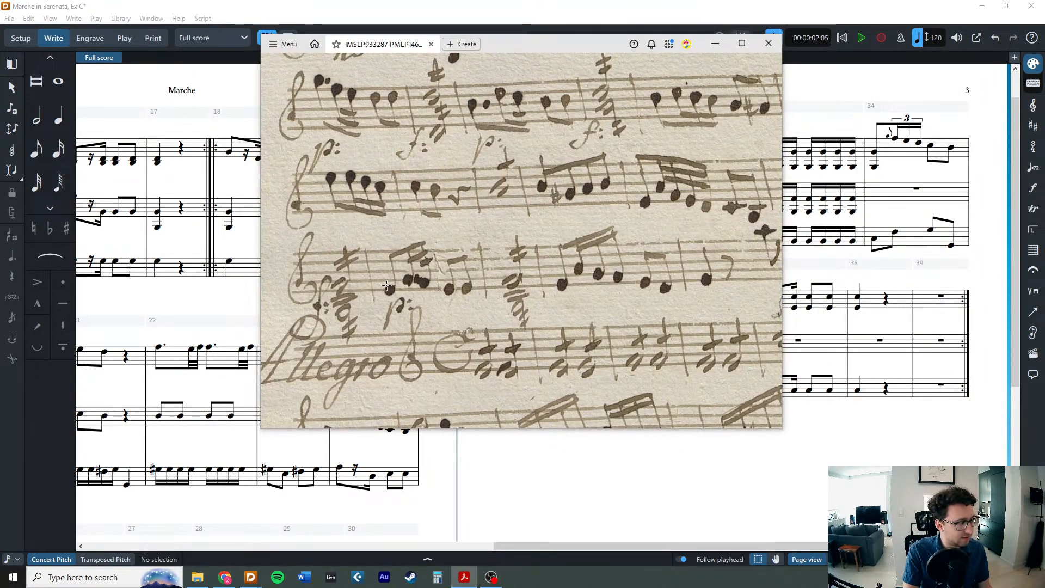
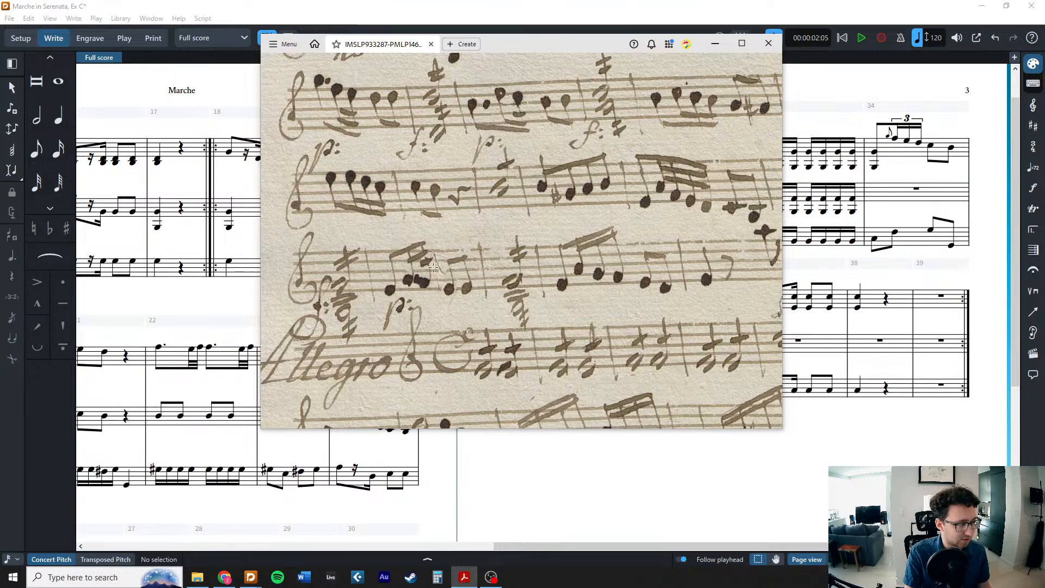
{"action": "left_click_drag", "start_coordinate": [518, 41], "coordinate": [1044, 58]}
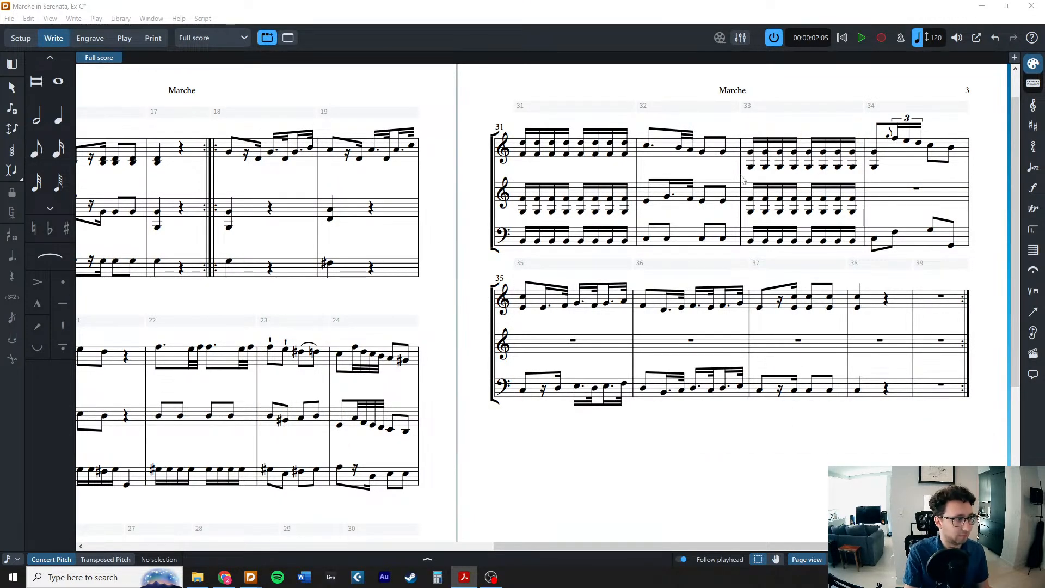
{"action": "left_click", "coordinate": [710, 177]}
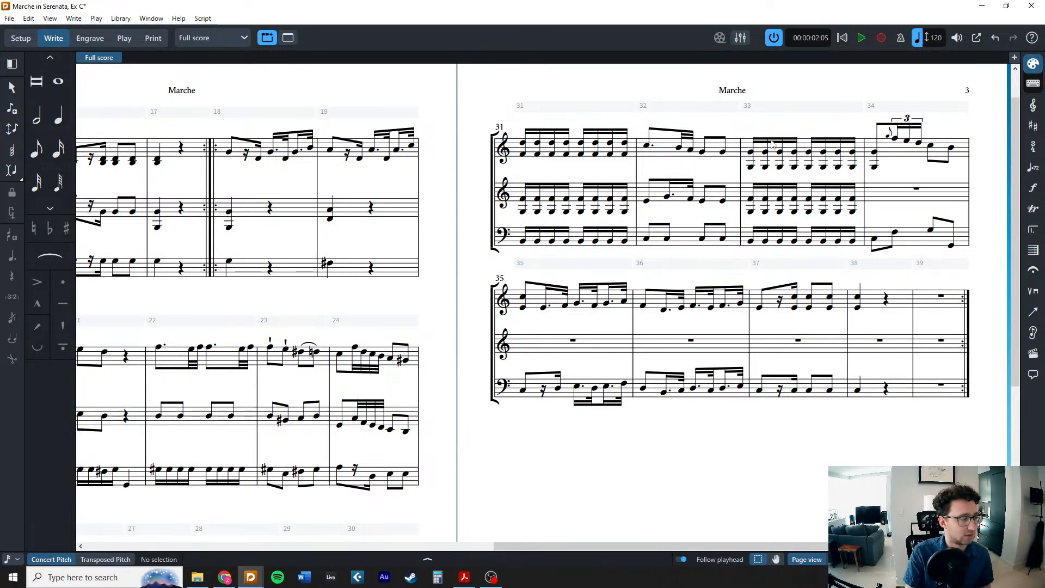
{"action": "scroll", "coordinate": [770, 144], "scroll_direction": "up", "scroll_amount": 3, "text": "ctrl"}
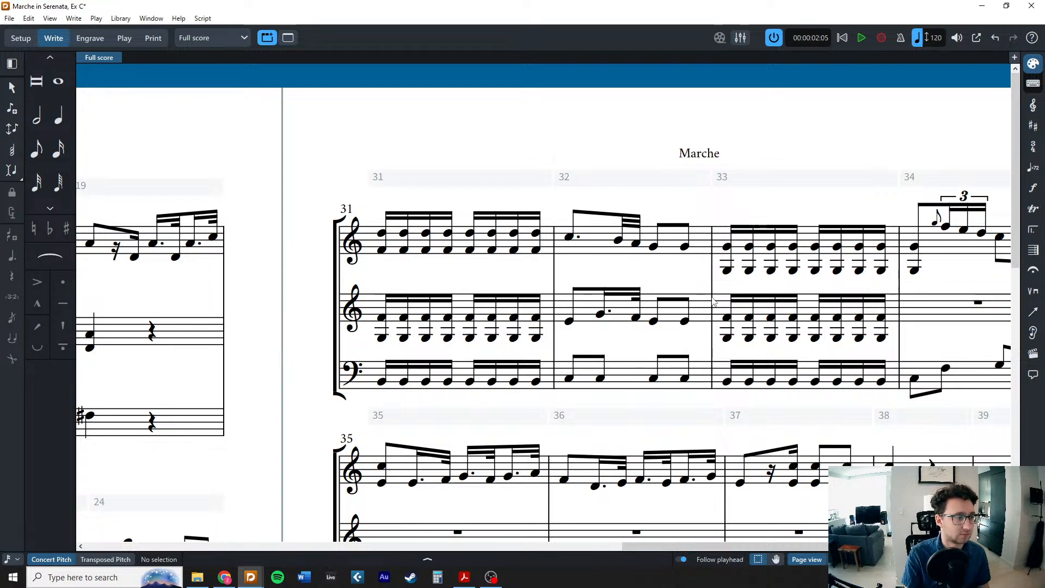
{"action": "scroll", "coordinate": [713, 301], "scroll_direction": "down", "scroll_amount": 3}
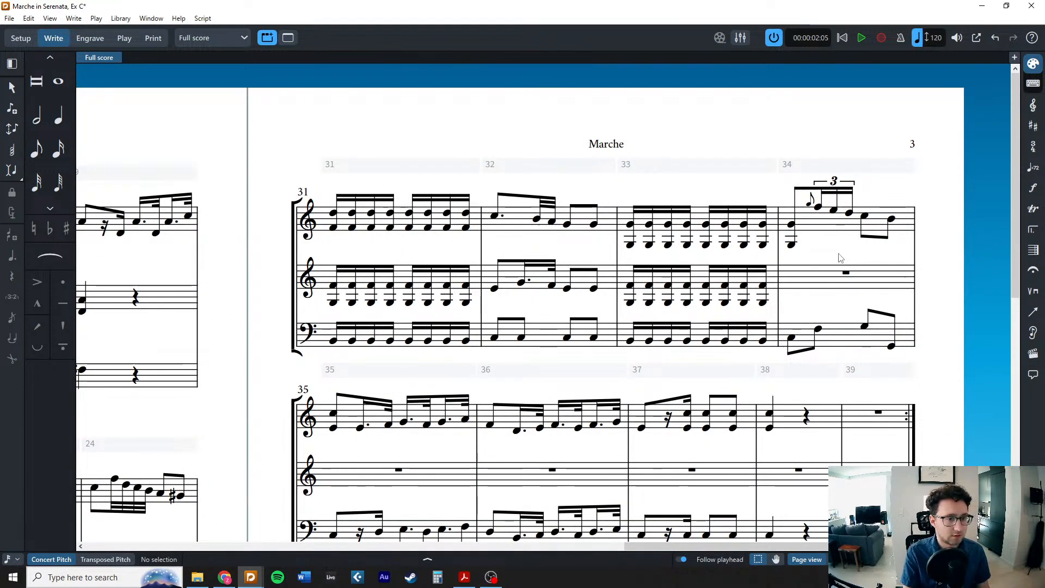
{"action": "key", "text": "alt+Tab"}
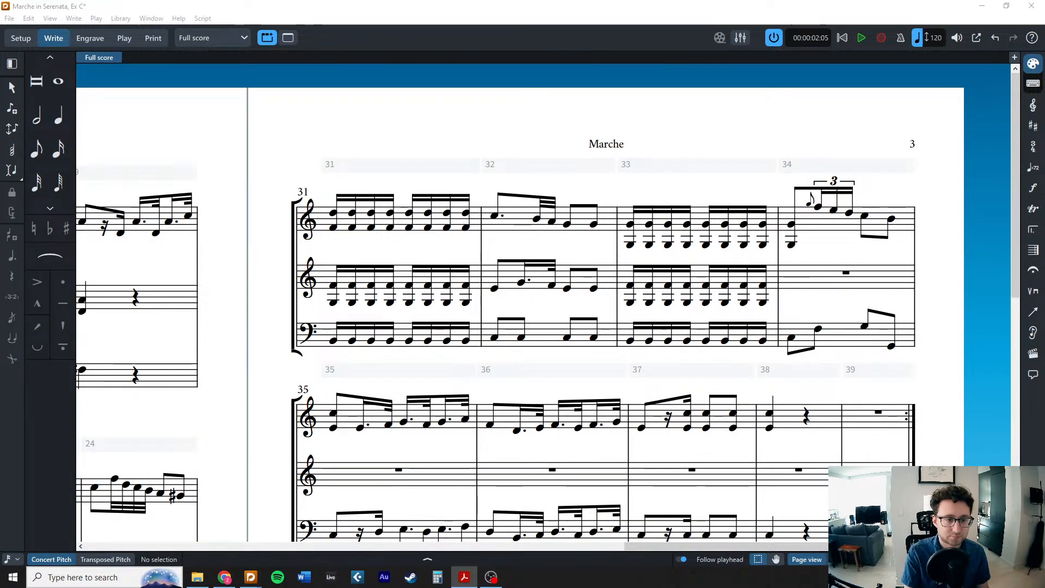
{"action": "left_click", "coordinate": [795, 258]}
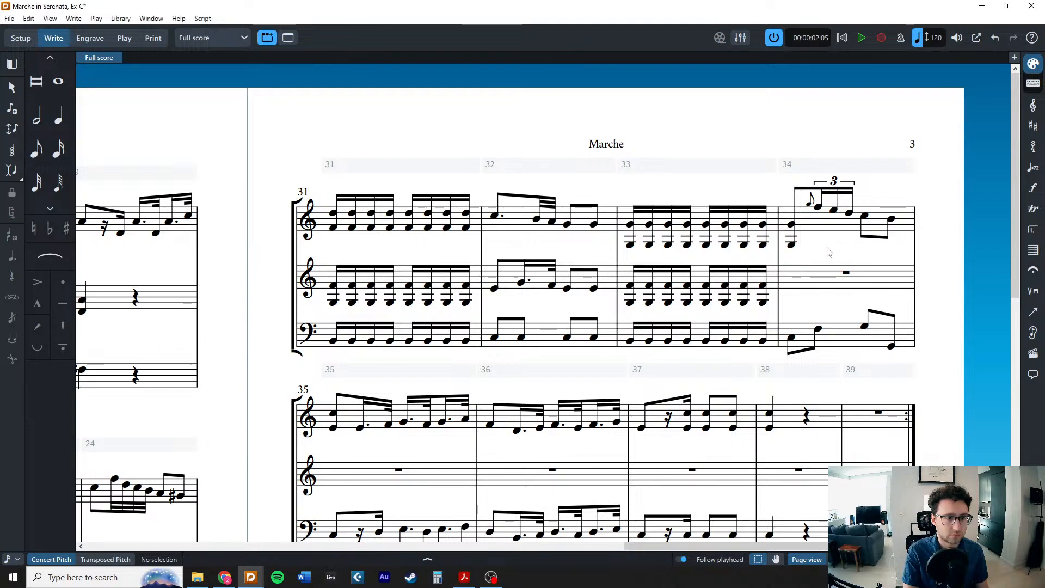
Start bar 34 of the middle staff with an eighth-note E4, and undo the eighth-note triplet set after it.
{"action": "double_click", "coordinate": [846, 272]}
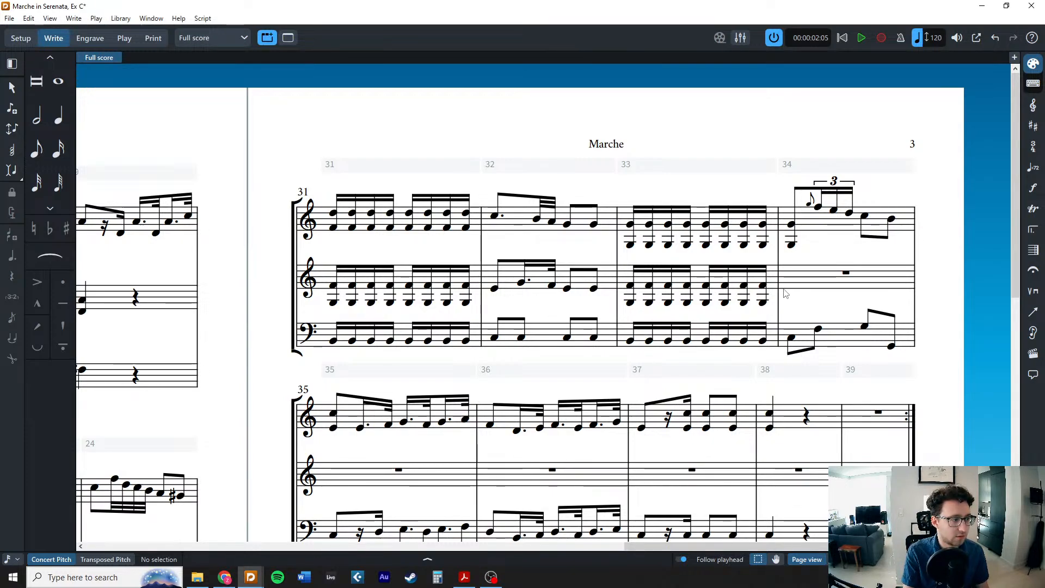
{"action": "left_click", "coordinate": [33, 154]}
{"action": "key", "text": "semicolon"}
{"action": "type", "text": "3"}
{"action": "key", "text": "Return"}
{"action": "key", "text": "e"}
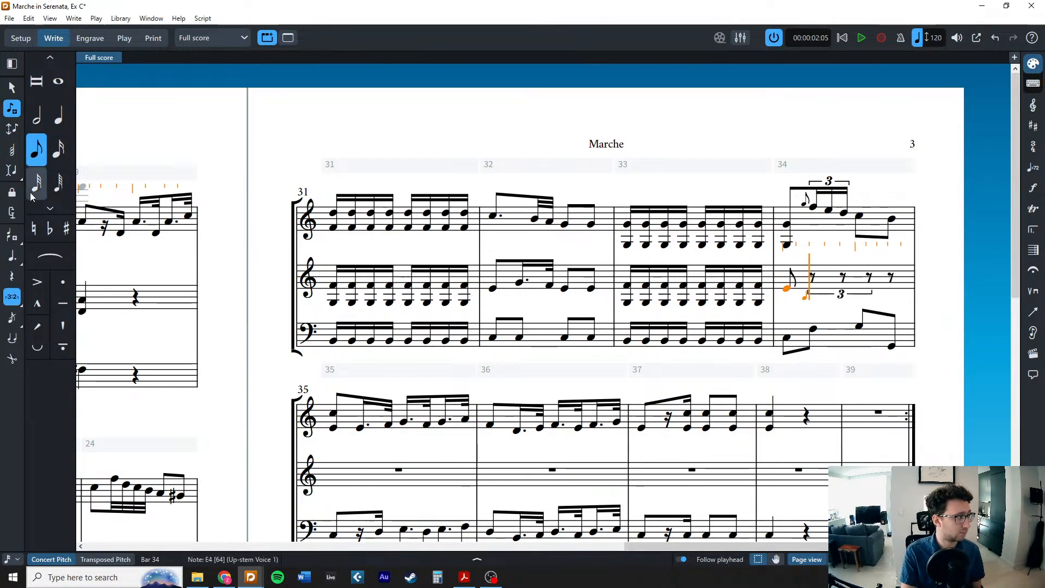
{"action": "key", "text": "ctrl+z"}
Complete bar 34 of the middle staff with a sixteenth-note triplet A4, G4, F4 and eighth notes E4 and D4.
{"action": "left_click", "coordinate": [43, 158]}
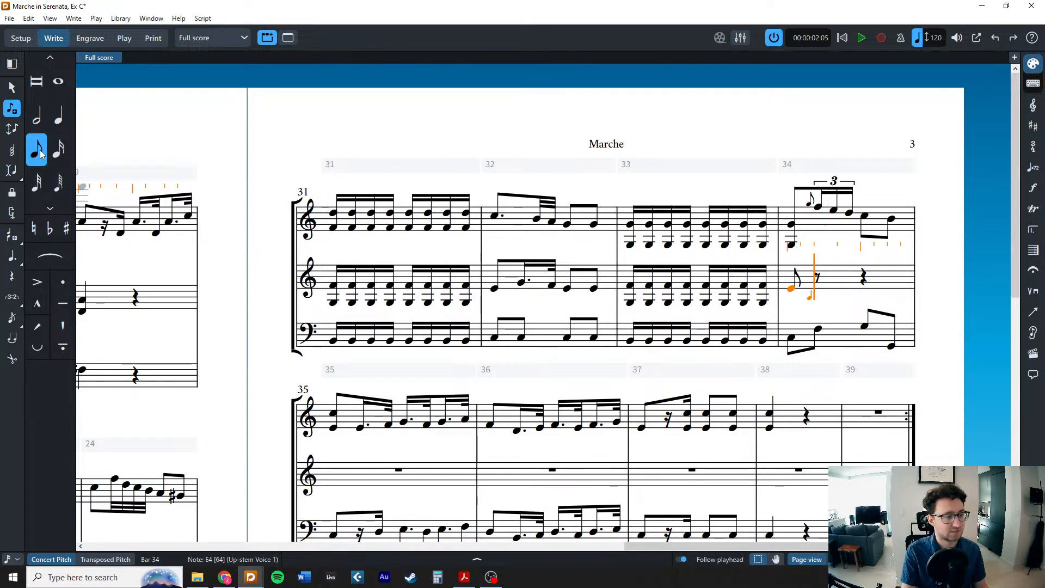
{"action": "left_click", "coordinate": [56, 150]}
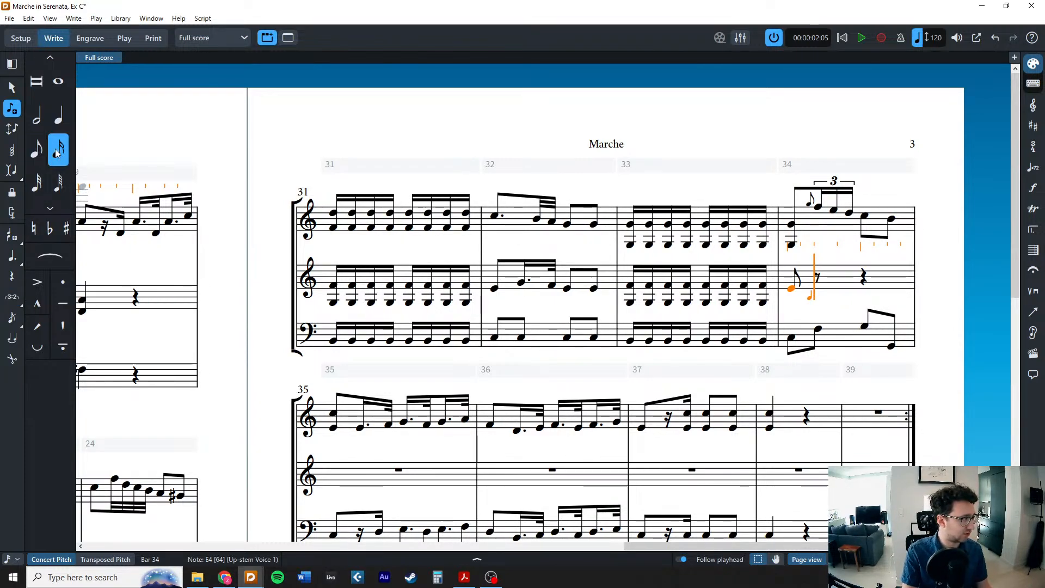
{"action": "left_click", "coordinate": [11, 297]}
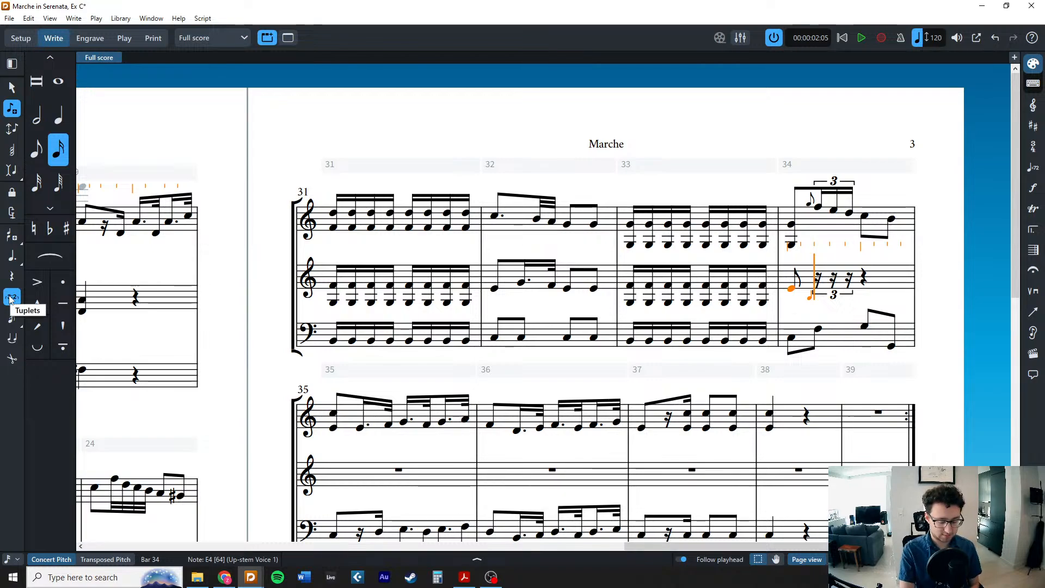
{"action": "type", "text": "agf"}
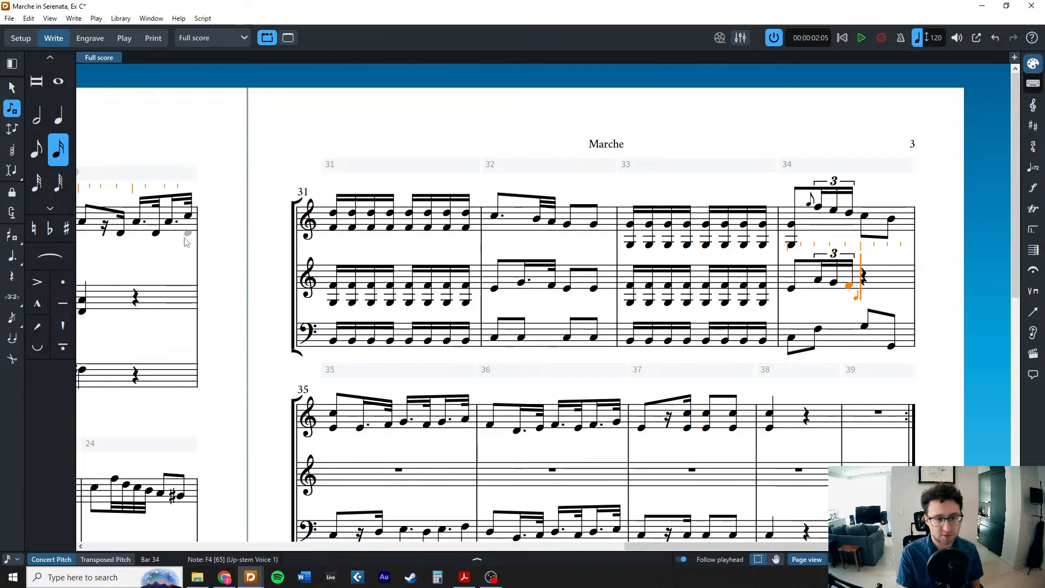
{"action": "left_click", "coordinate": [36, 148]}
{"action": "type", "text": "ed"}
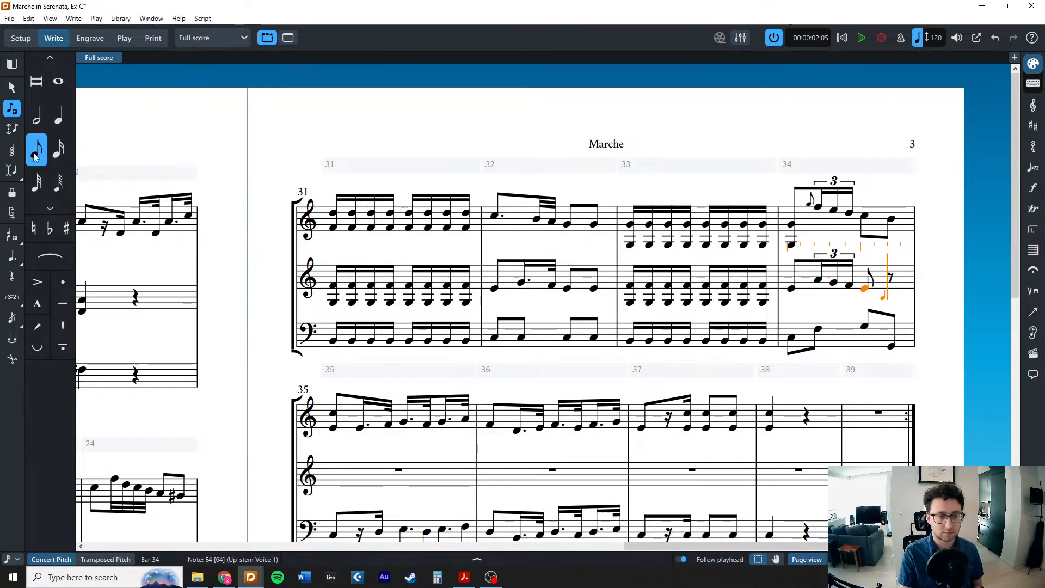
Enter quarter E4 and a final eighth A5 in bar 35 of the middle staff, and eighths B5 and B4 at either end of bar 36.
{"action": "left_click", "coordinate": [58, 116]}
{"action": "type", "text": "e"}
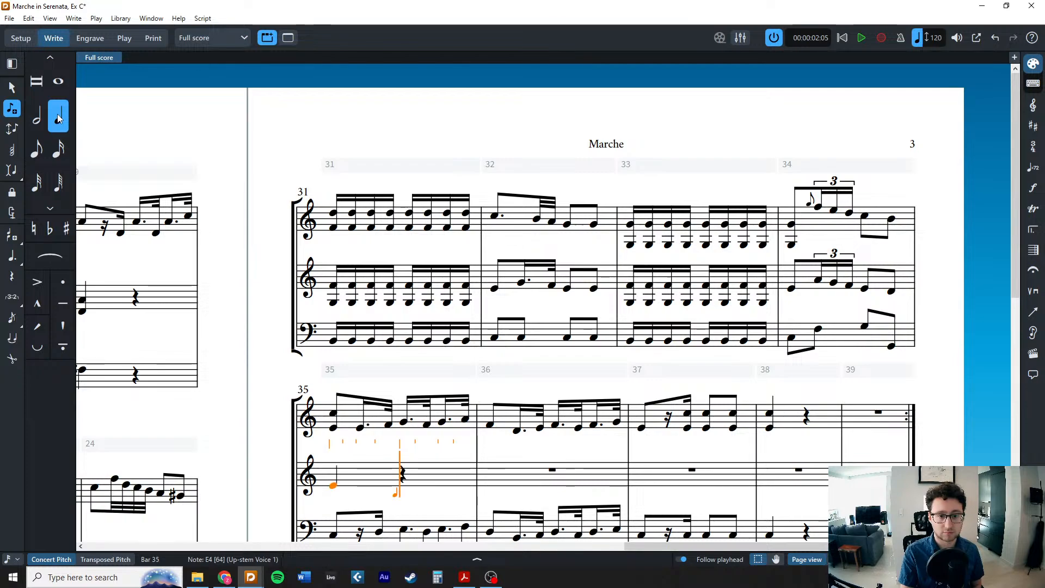
{"action": "scroll", "coordinate": [390, 240], "scroll_direction": "down", "scroll_amount": 2}
{"action": "left_click", "coordinate": [37, 148]}
{"action": "key", "text": "space"}
{"action": "key", "text": "a"}
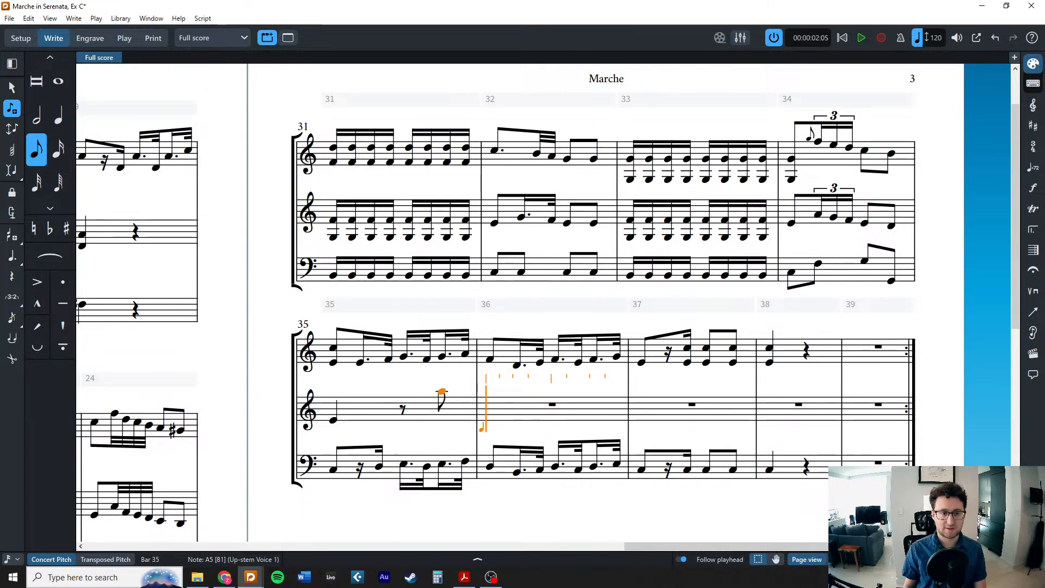
{"action": "key", "text": "b"}
{"action": "key", "text": "space"}
Enter eighth C5, a sixteenth E4 after the rest, and two eighth-note G3–E4 chords in bar 37 of the middle staff.
{"action": "key", "text": "c"}
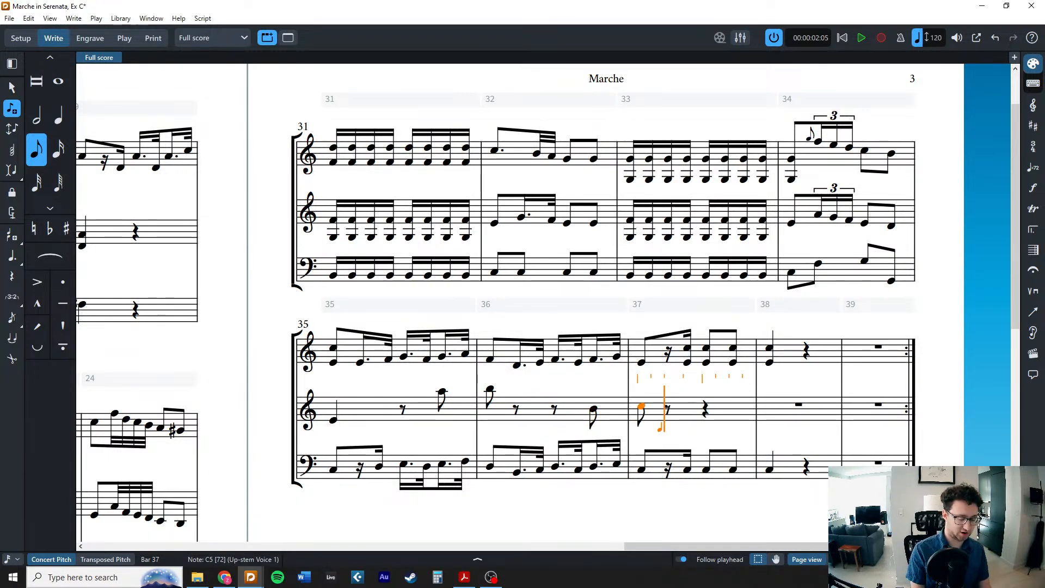
{"action": "key", "text": "space"}
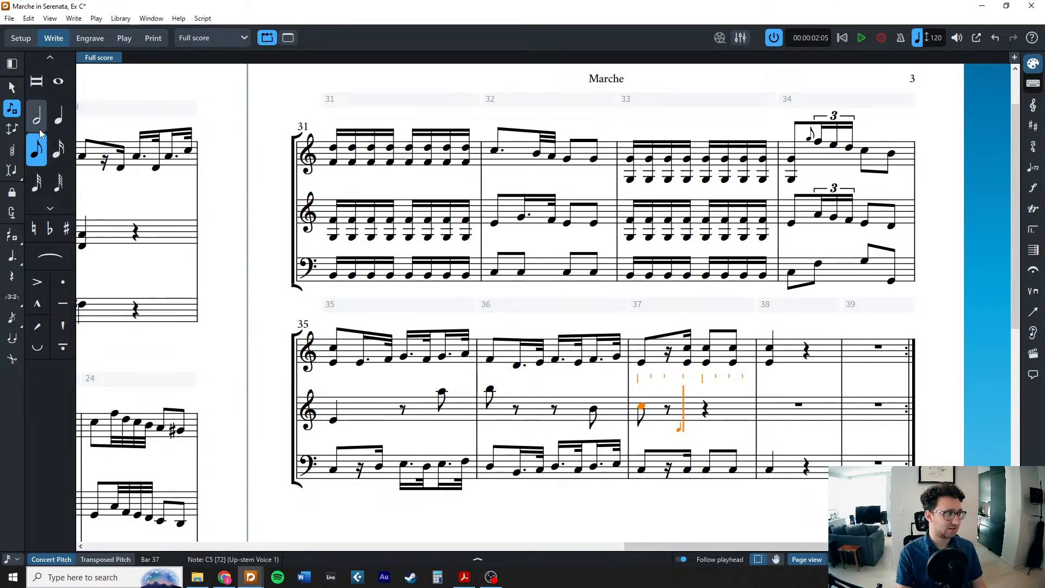
{"action": "left_click", "coordinate": [59, 148]}
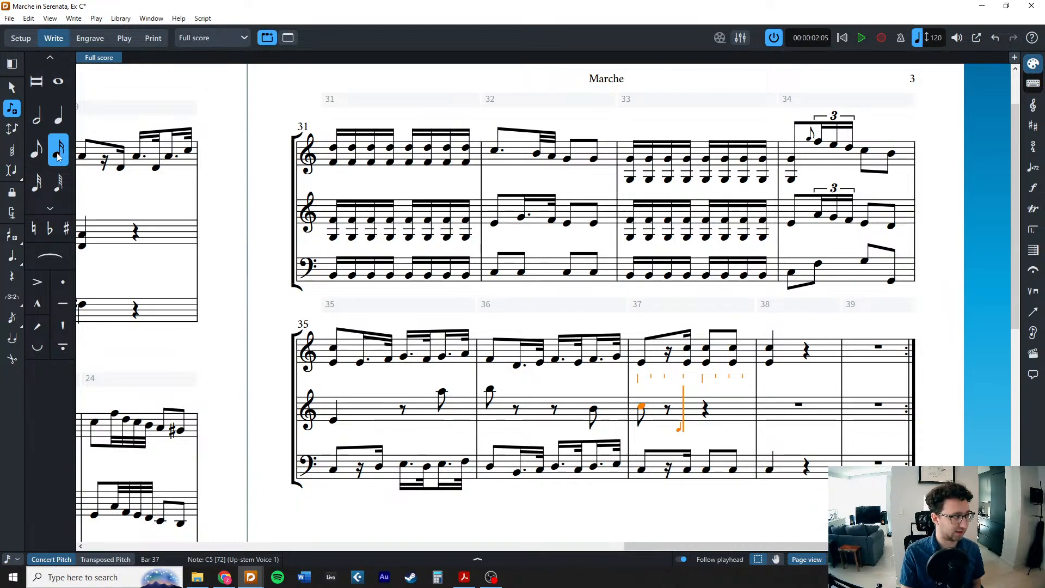
{"action": "key", "text": "e"}
{"action": "key", "text": "5"}
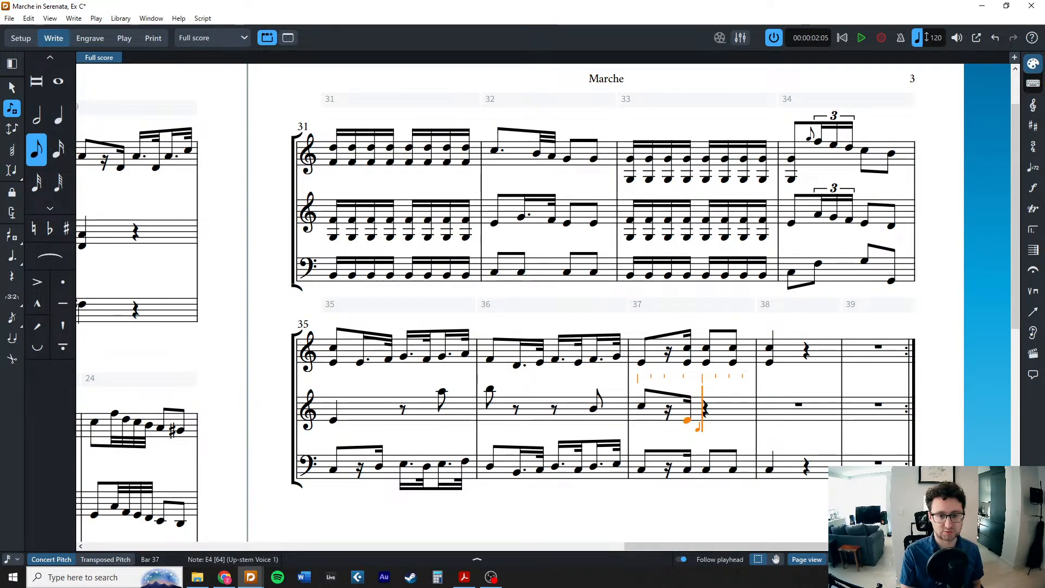
{"action": "key", "text": "e"}
{"action": "key", "text": "shift+alt+6"}
{"action": "key", "text": "r"}
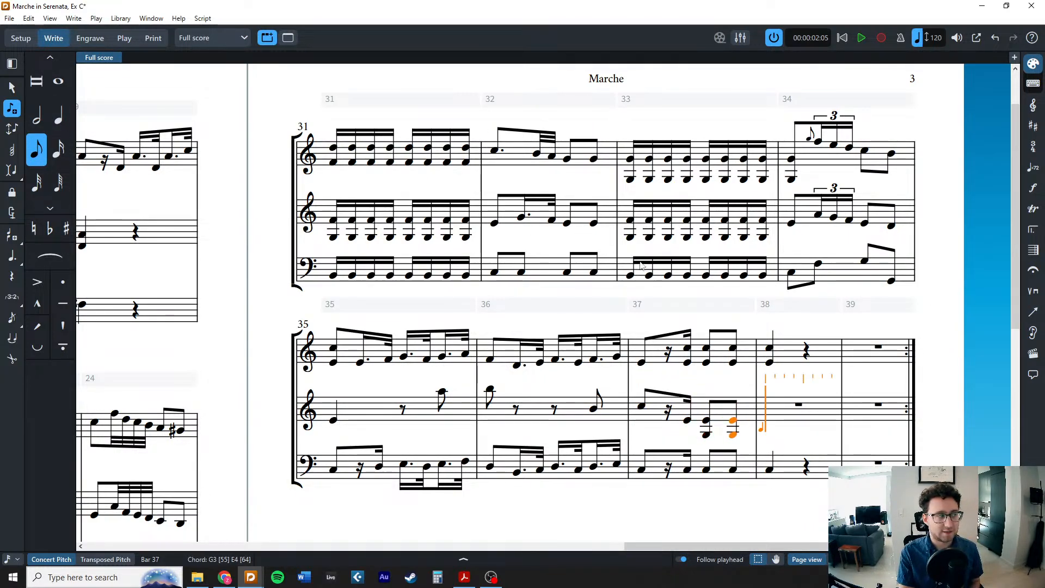
Enter the closing quarter-note G3–E4 chord at the start of bar 38 in the middle staff and end note input.
{"action": "left_click", "coordinate": [59, 118]}
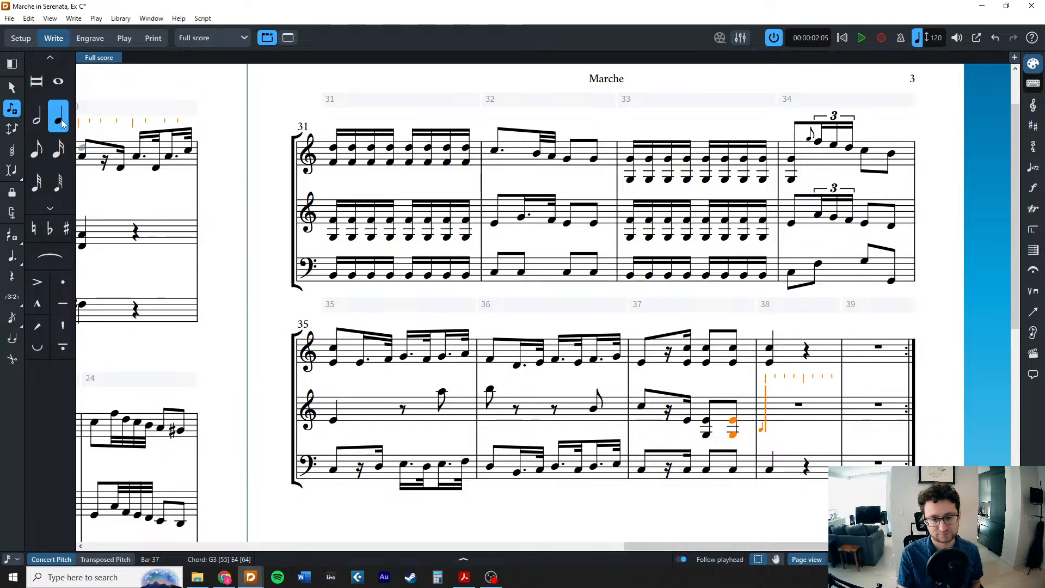
{"action": "key", "text": "r"}
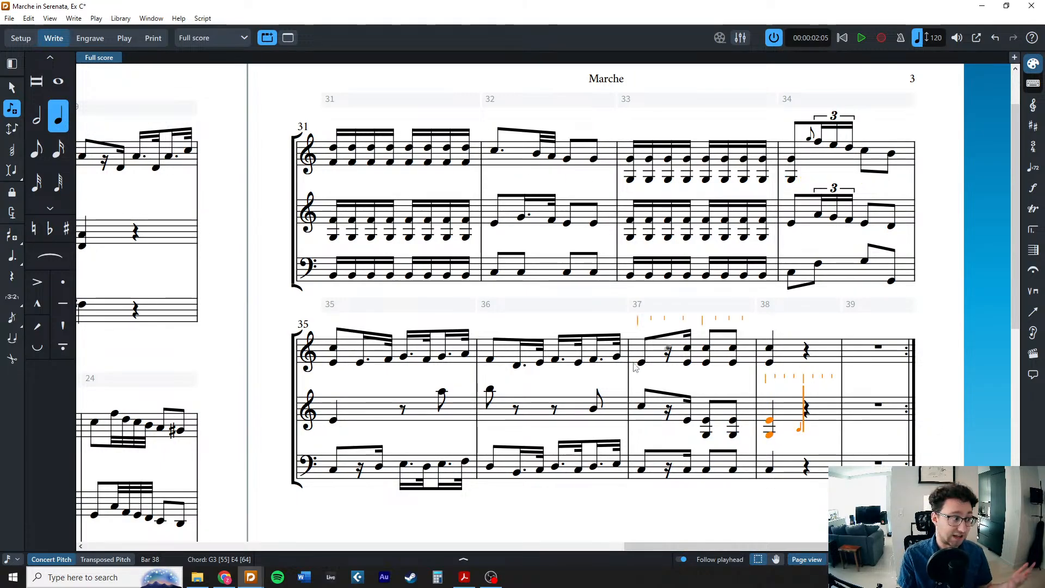
{"action": "key", "text": "Escape"}
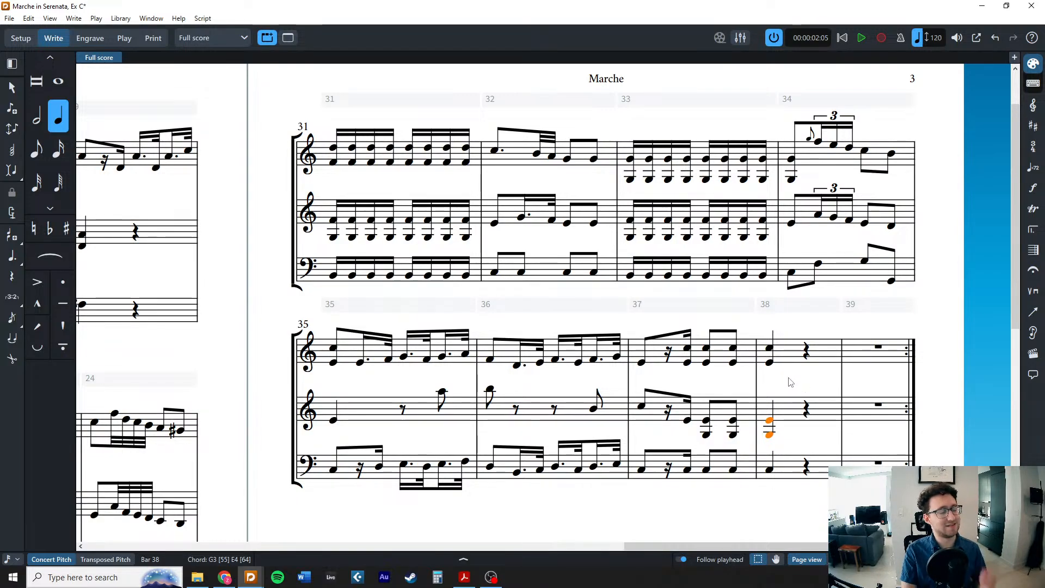
Try the middle staff's last note of bar 35 as C6 against the other staves, and restore it to A5.
{"action": "left_click", "coordinate": [442, 391]}
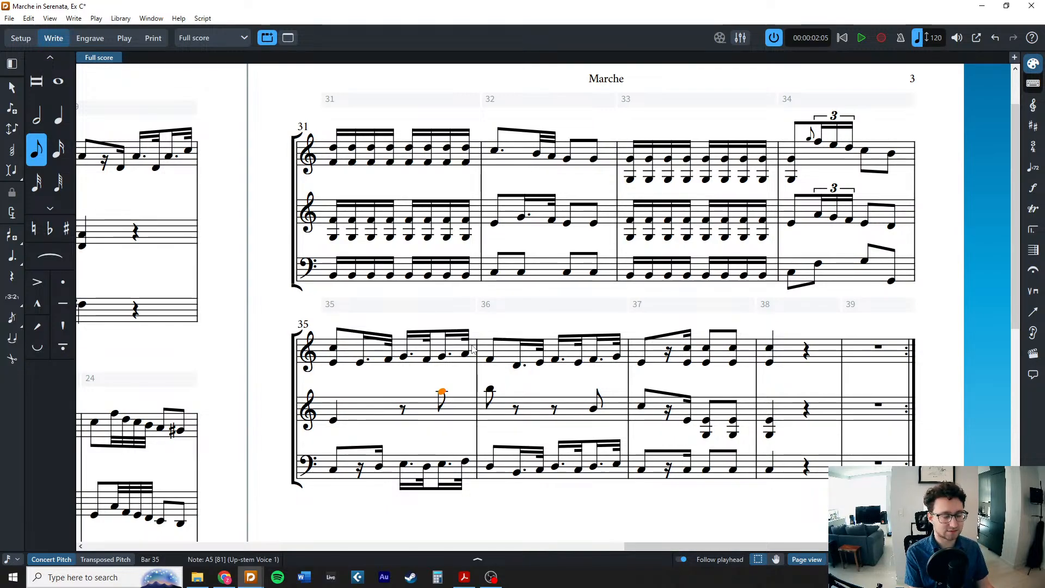
{"action": "key", "text": "alt+Up"}
{"action": "key", "text": "alt+Up"}
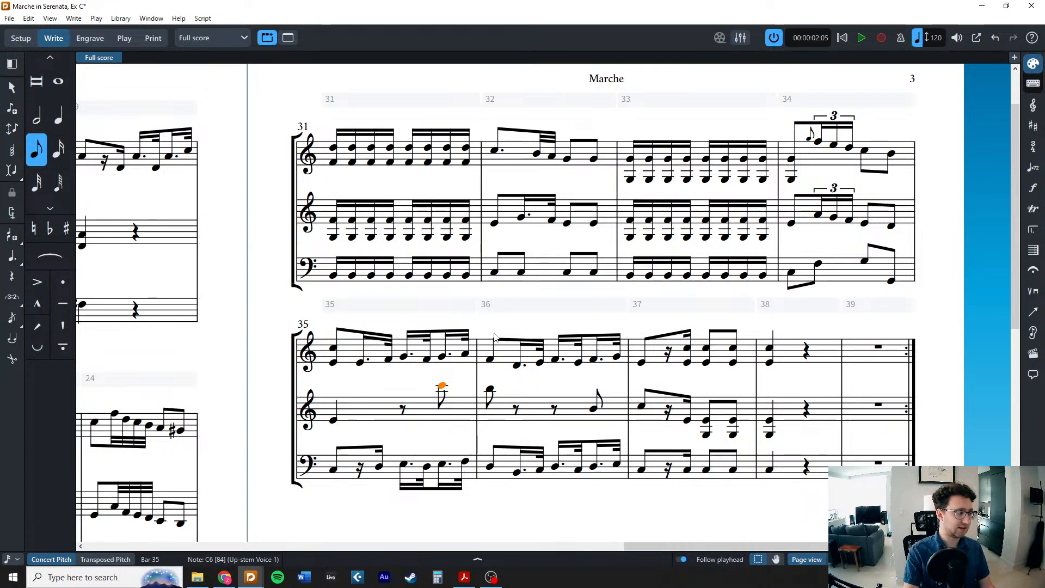
{"action": "left_click_drag", "start_coordinate": [436, 321], "coordinate": [463, 499]}
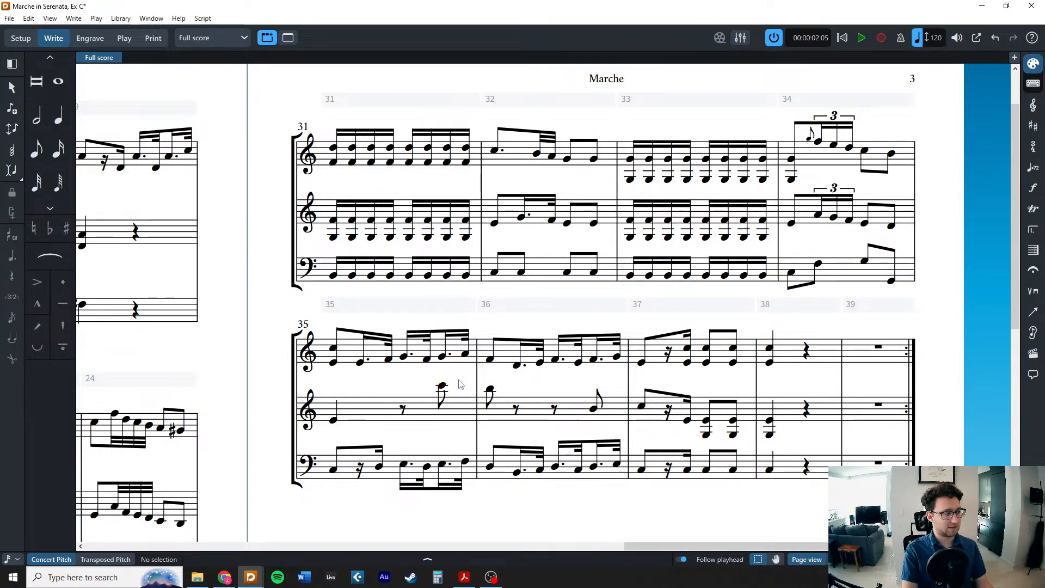
{"action": "left_click", "coordinate": [440, 387]}
{"action": "key", "text": "alt+Down"}
{"action": "key", "text": "alt+Down"}
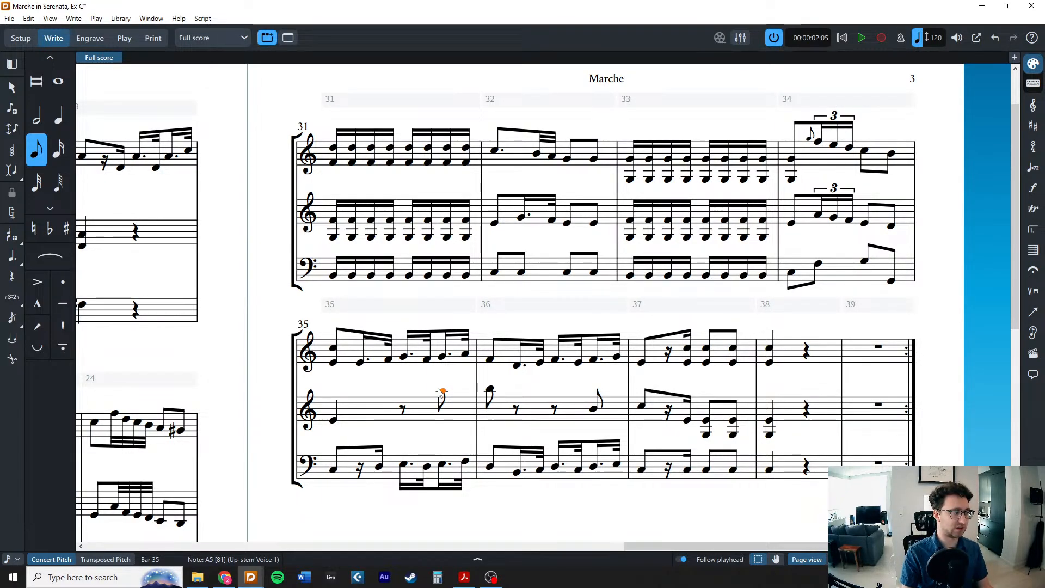
Check the harmony of all three staves at the end of bar 35 and the start of bar 36.
{"action": "left_click_drag", "start_coordinate": [478, 491], "coordinate": [457, 318]}
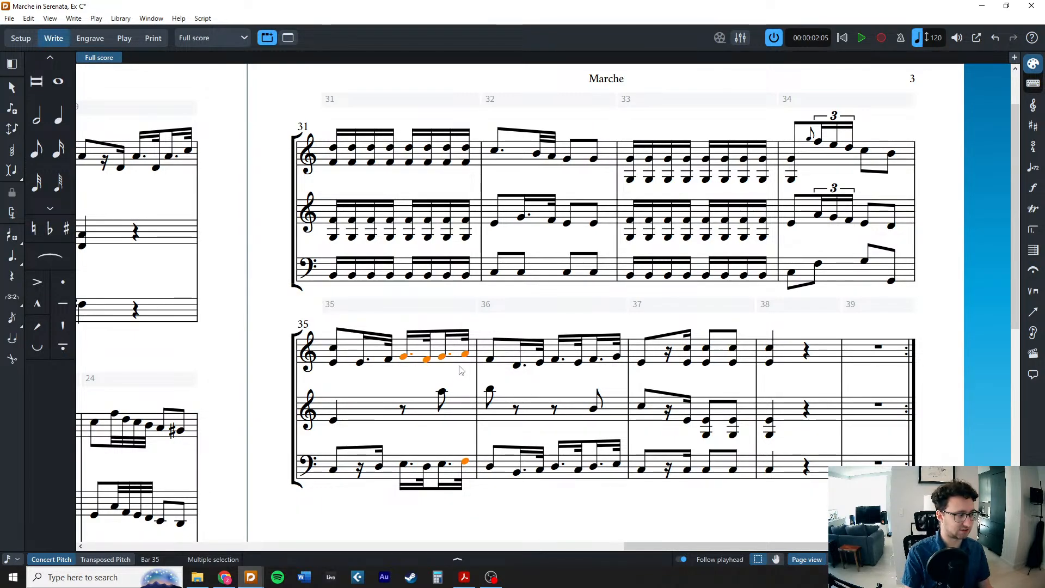
{"action": "key", "text": "3"}
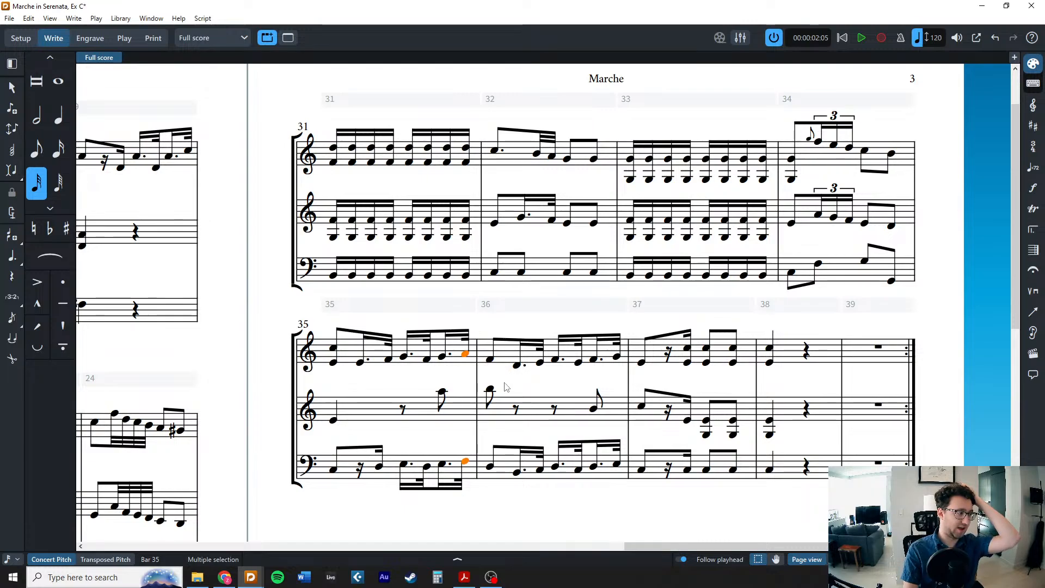
{"action": "key", "text": "Escape"}
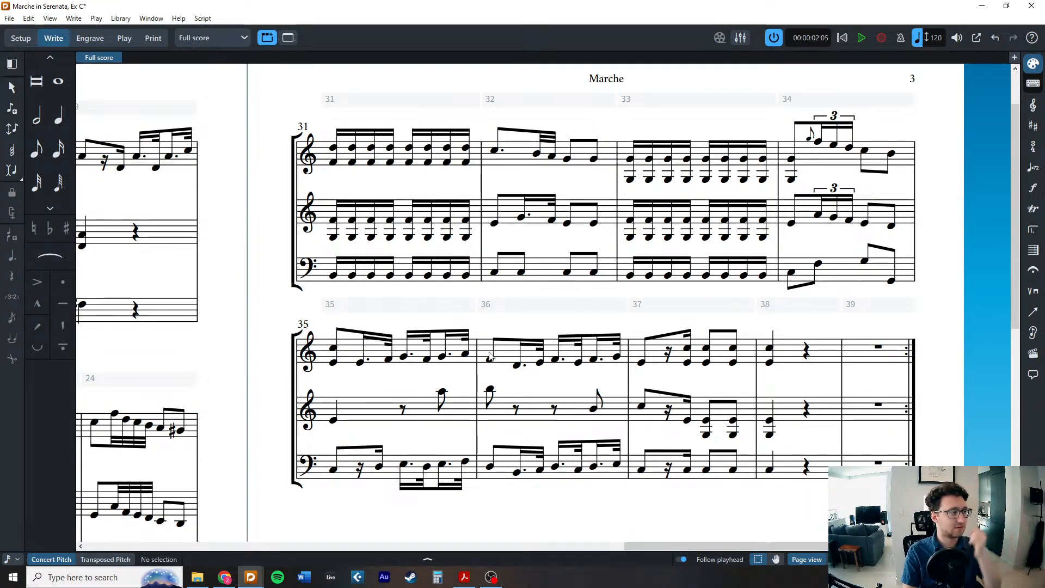
{"action": "left_click_drag", "start_coordinate": [483, 325], "coordinate": [496, 506]}
{"action": "key", "text": "Escape"}
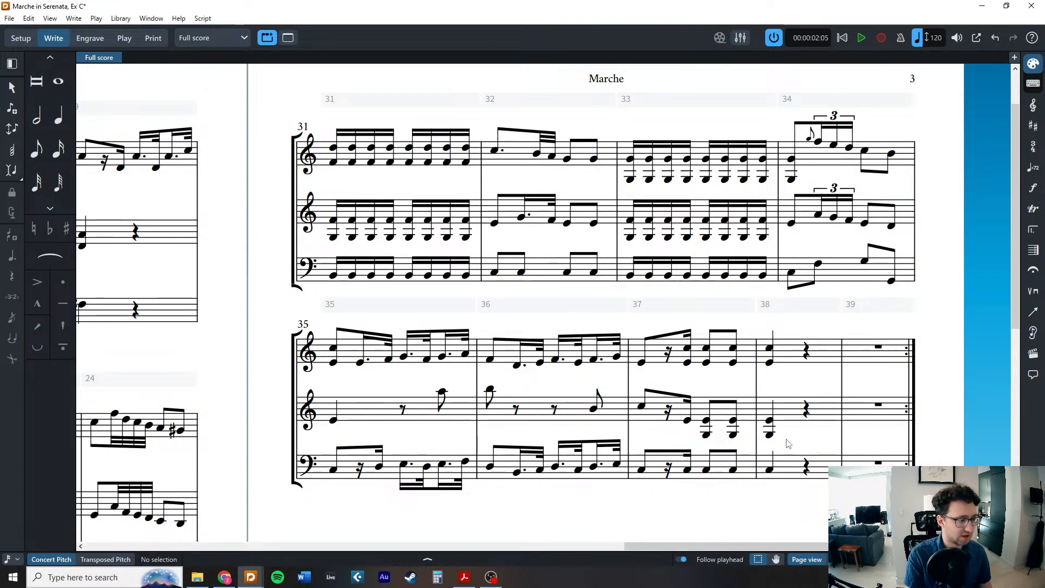
Try to trim the empty bar after bar 38 with a trim entry at the middle staff's rest.
{"action": "left_click", "coordinate": [769, 420]}
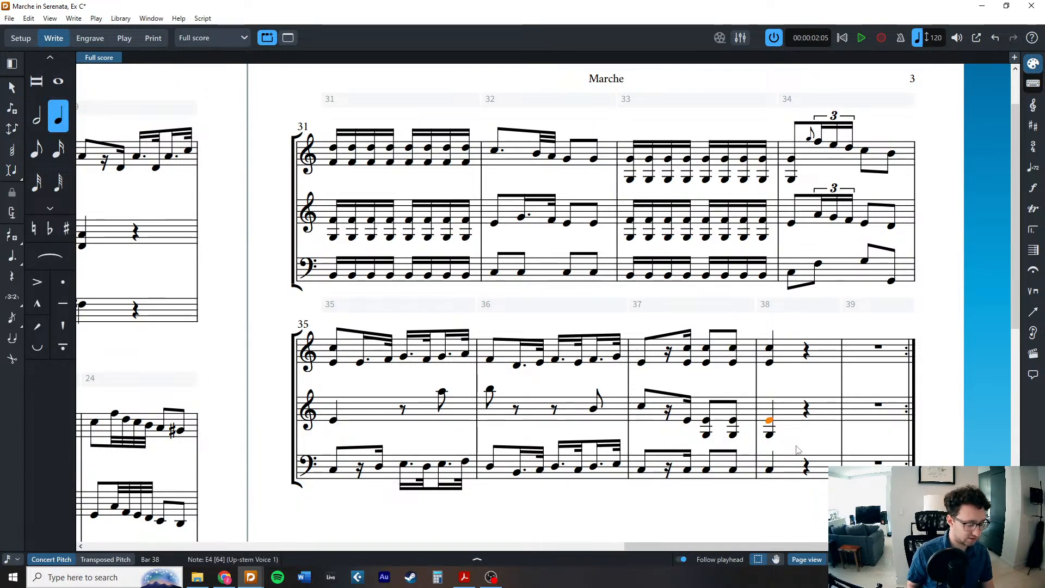
{"action": "key", "text": "shift+p"}
{"action": "key", "text": "Return"}
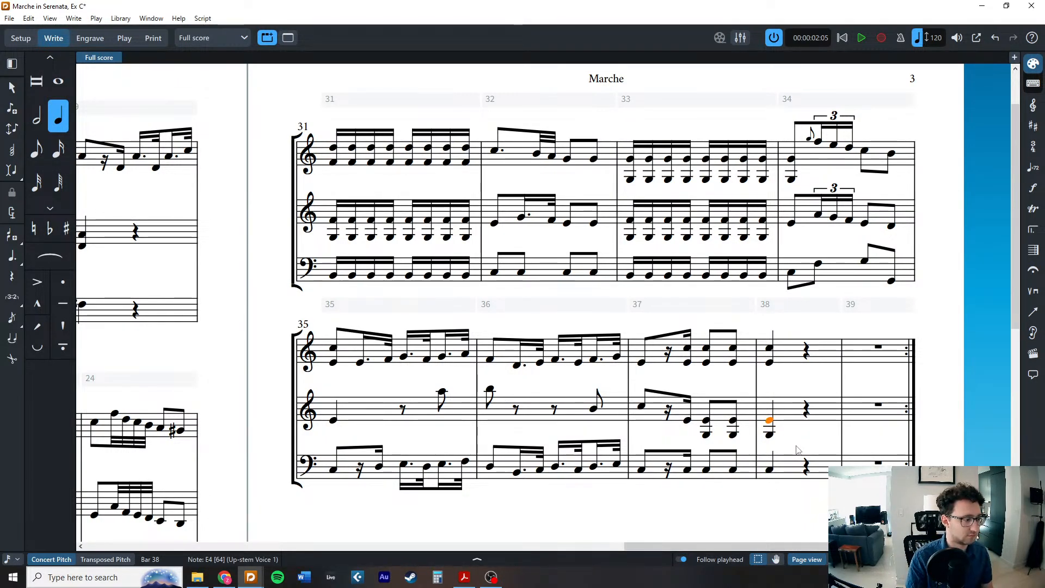
{"action": "key", "text": "Escape"}
{"action": "left_click", "coordinate": [871, 347]}
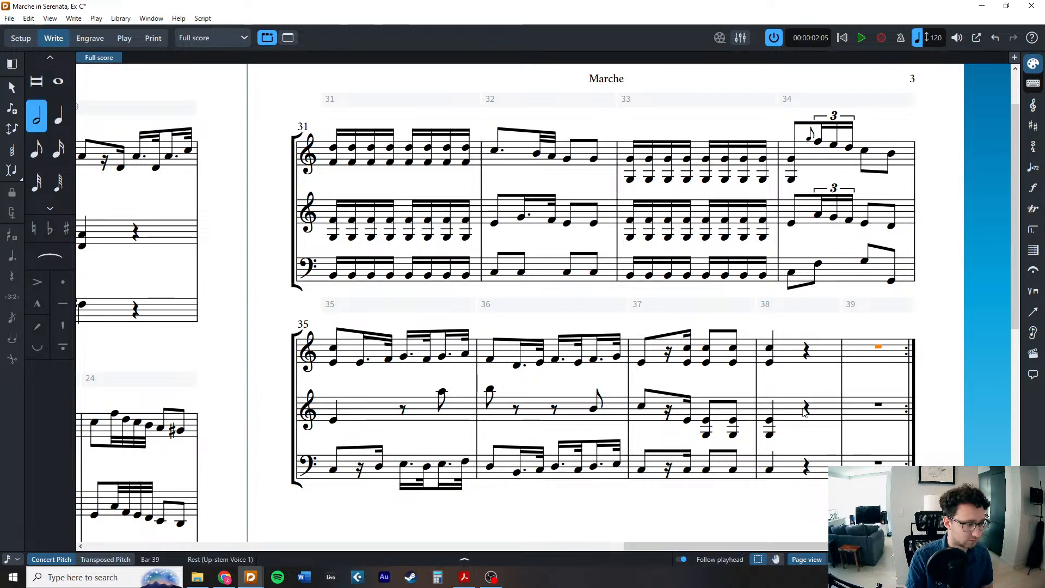
{"action": "left_click", "coordinate": [807, 409]}
{"action": "key", "text": "shift+p"}
{"action": "type", "text": "trim"}
{"action": "key", "text": "Return"}
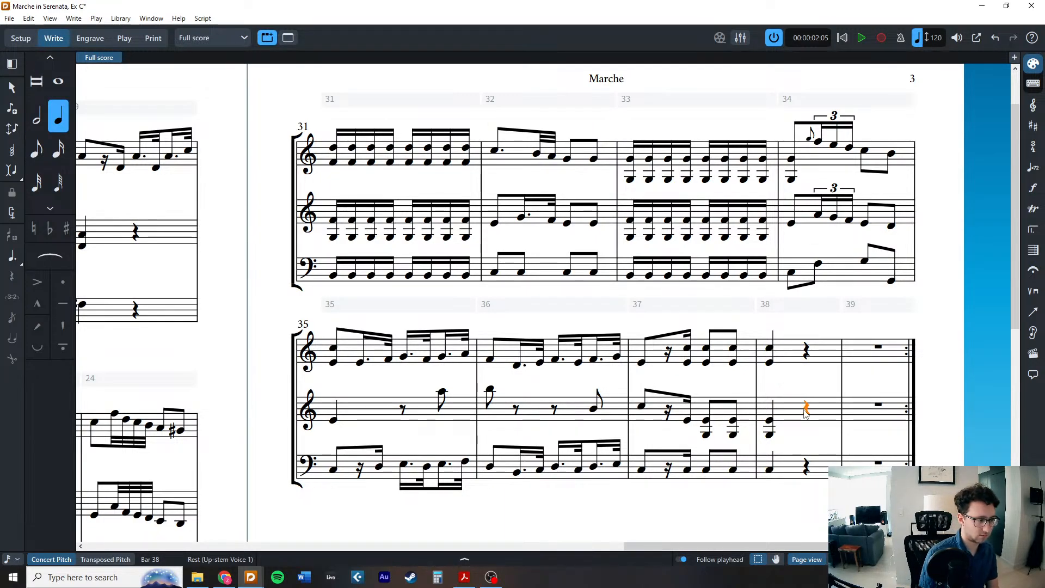
Delete the empty bar 39 at the end of the march.
{"action": "left_click", "coordinate": [865, 307]}
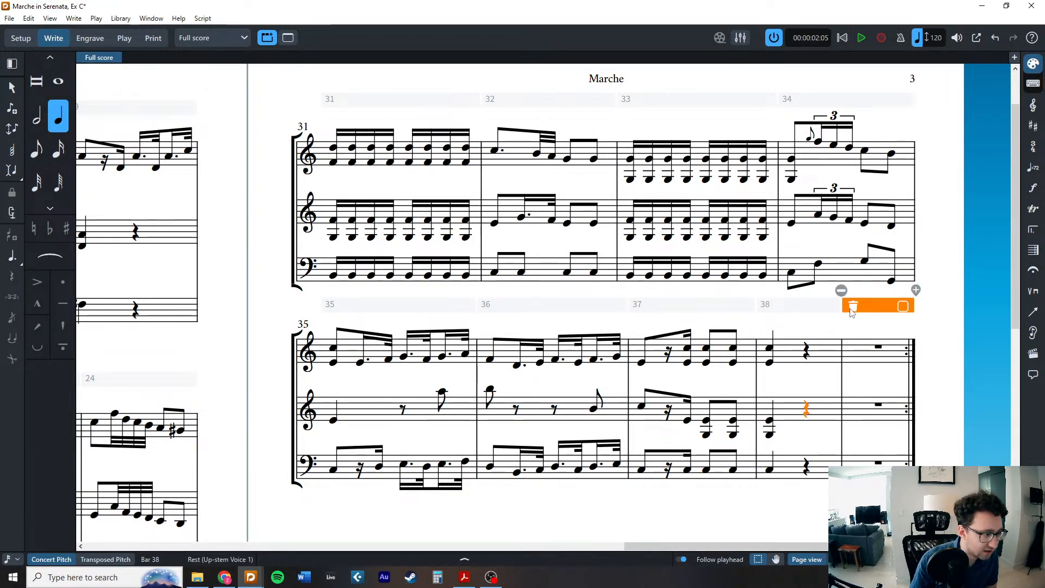
{"action": "key", "text": "Delete"}
Look over all pages of the march, examine bars 20 to 24, and switch to the manuscript PDF.
{"action": "scroll", "coordinate": [825, 503], "scroll_direction": "down", "scroll_amount": 5}
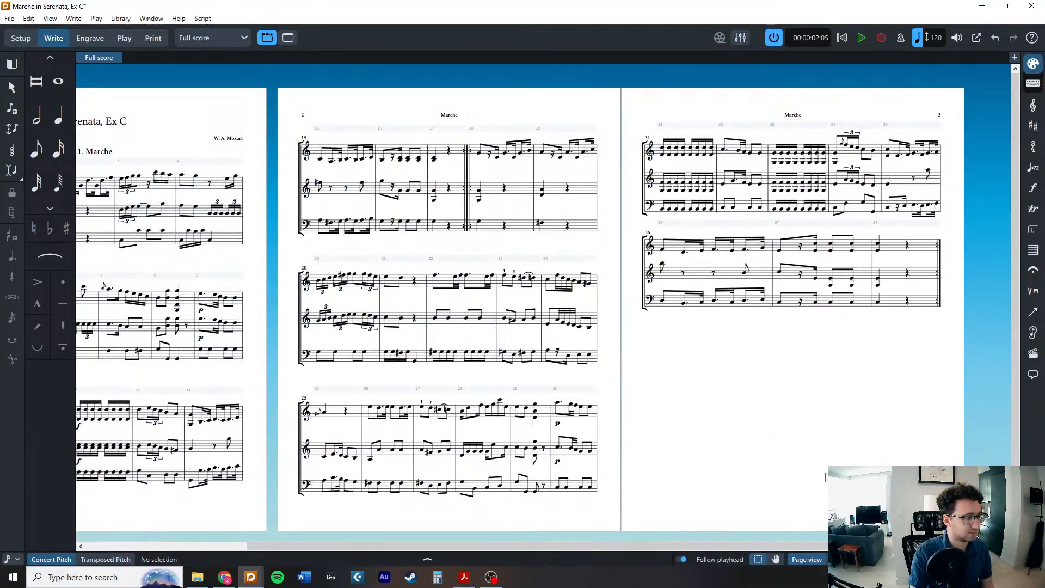
{"action": "scroll", "coordinate": [825, 482], "scroll_direction": "left", "scroll_amount": 3}
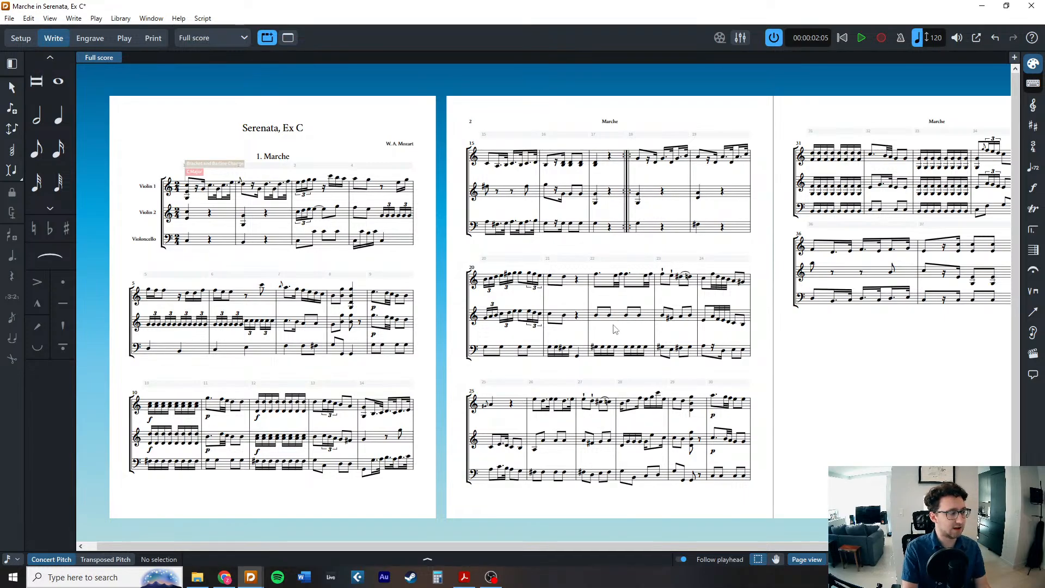
{"action": "scroll", "coordinate": [636, 333], "scroll_direction": "up", "scroll_amount": 5}
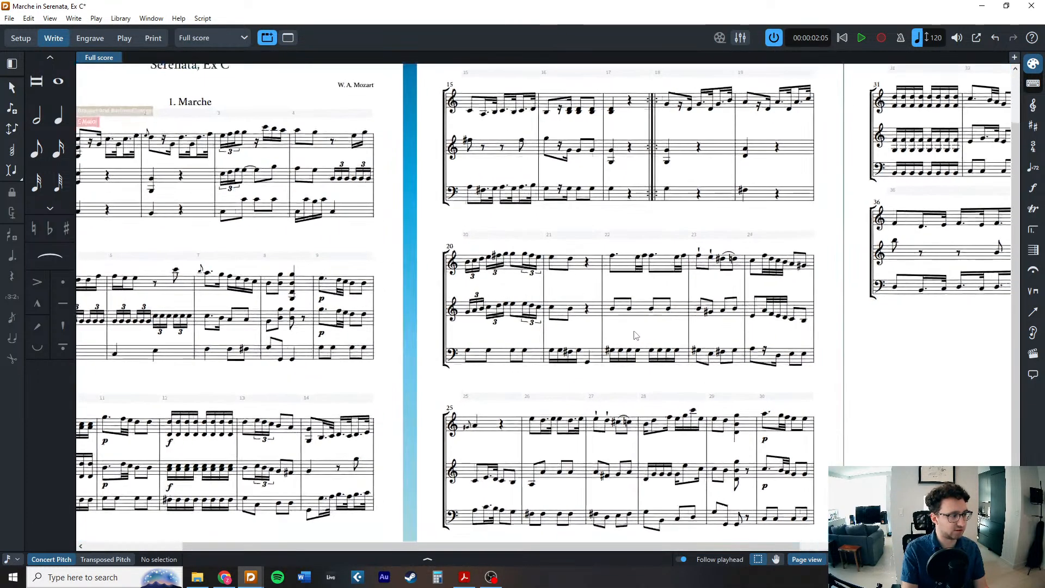
{"action": "scroll", "coordinate": [652, 354], "scroll_direction": "right", "scroll_amount": 3}
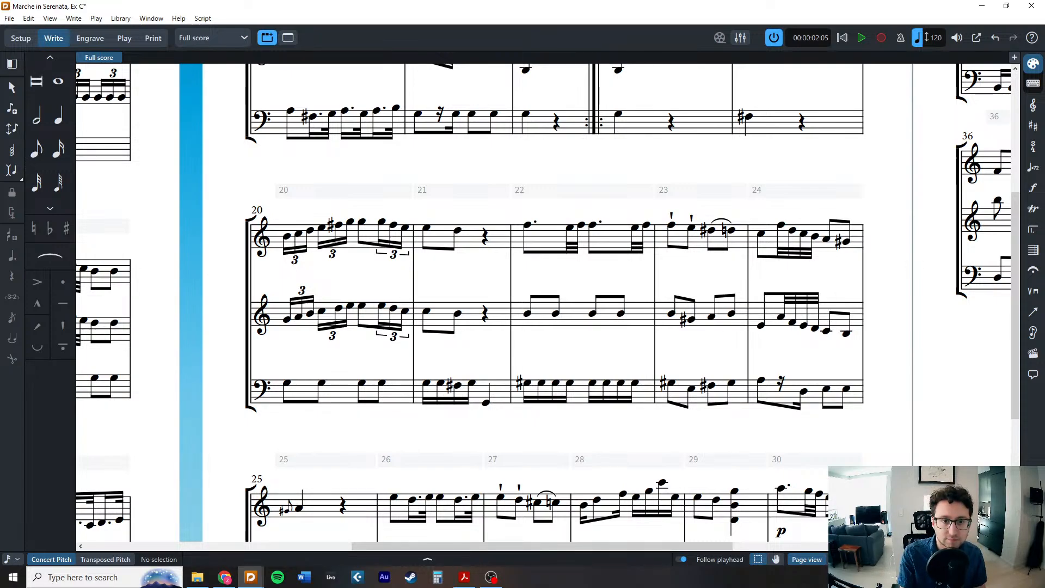
{"action": "key", "text": "alt+Tab"}
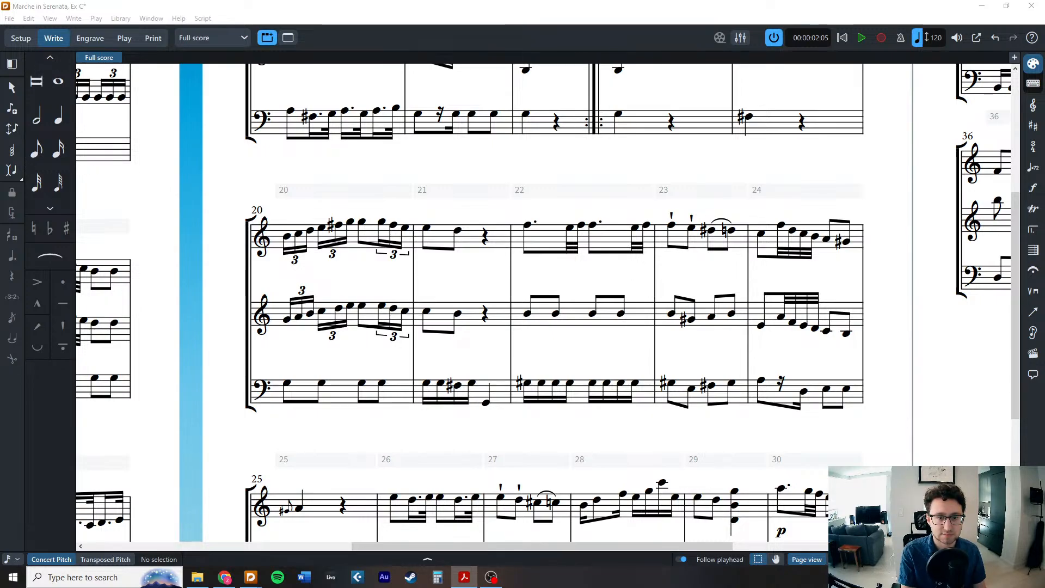
Look over all three pages of the finished march, from the opening bars through bar 38.
{"action": "left_click", "coordinate": [558, 428]}
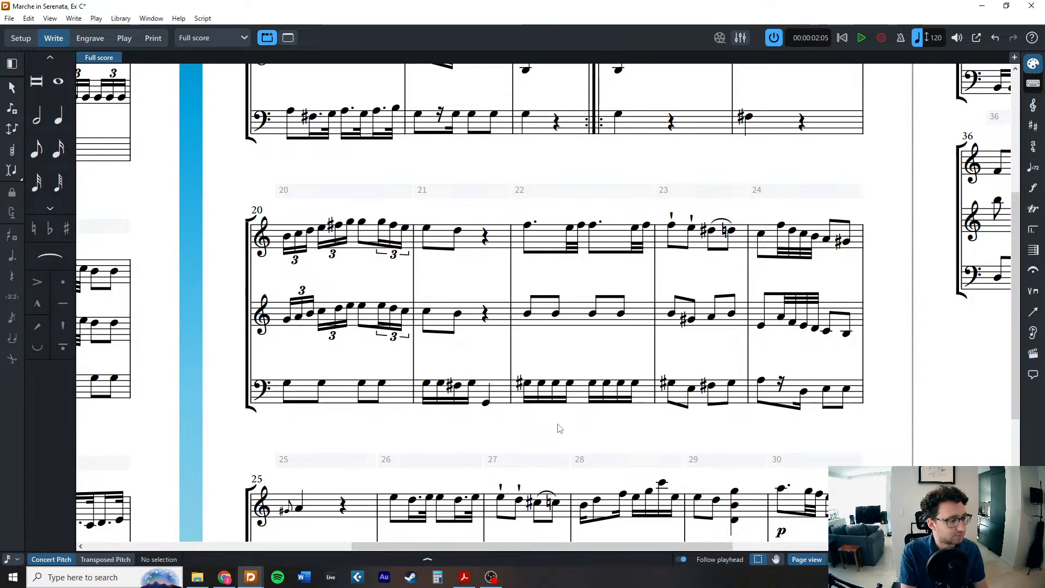
{"action": "scroll", "coordinate": [558, 428], "scroll_direction": "down", "scroll_amount": 5}
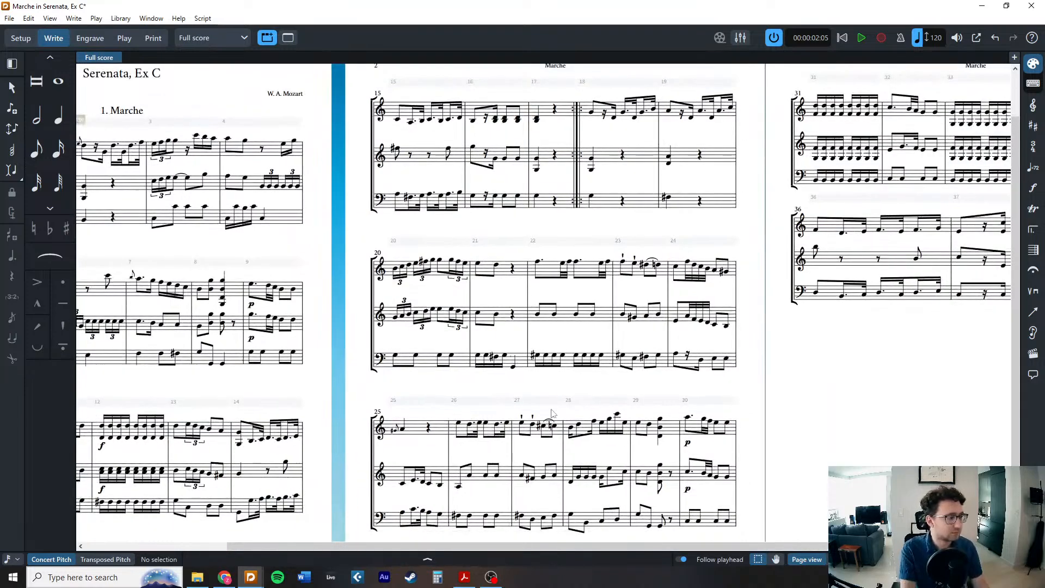
{"action": "scroll", "coordinate": [552, 405], "scroll_direction": "right", "scroll_amount": 3}
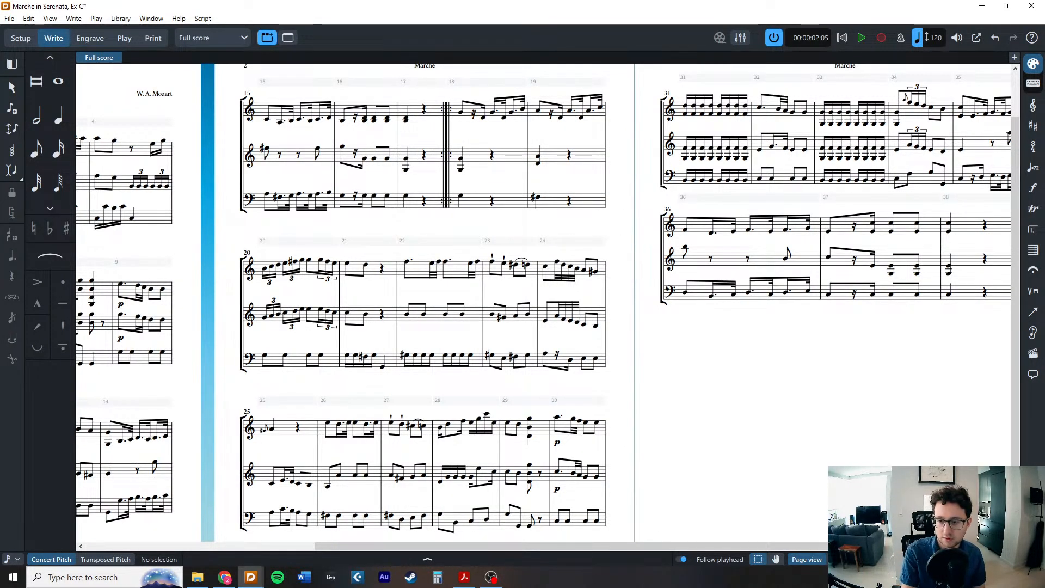
{"action": "scroll", "coordinate": [715, 350], "scroll_direction": "down", "scroll_amount": 3}
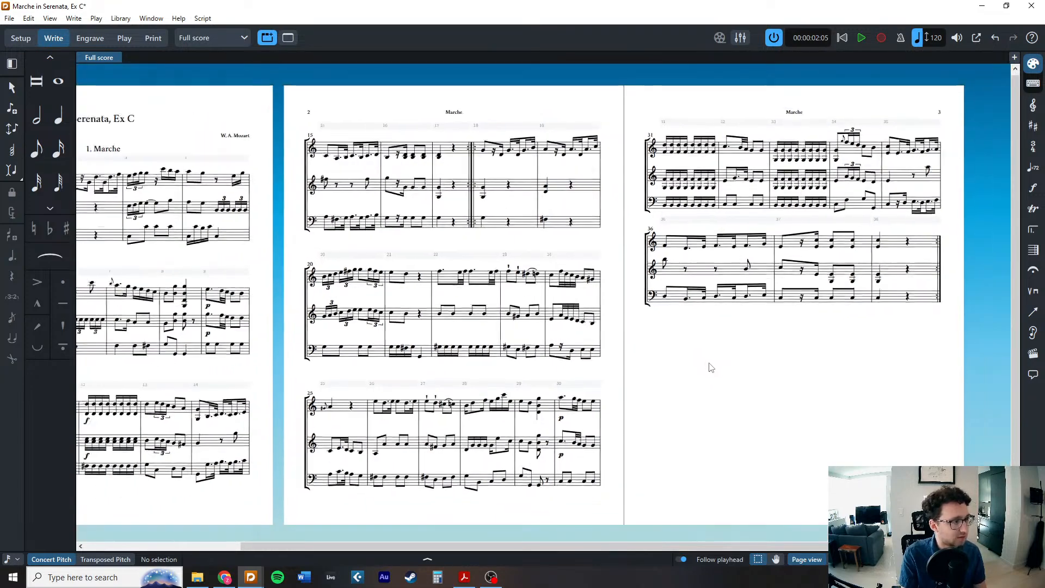
{"action": "scroll", "coordinate": [710, 371], "scroll_direction": "left", "scroll_amount": 2}
{"action": "scroll", "coordinate": [711, 370], "scroll_direction": "down", "scroll_amount": 2}
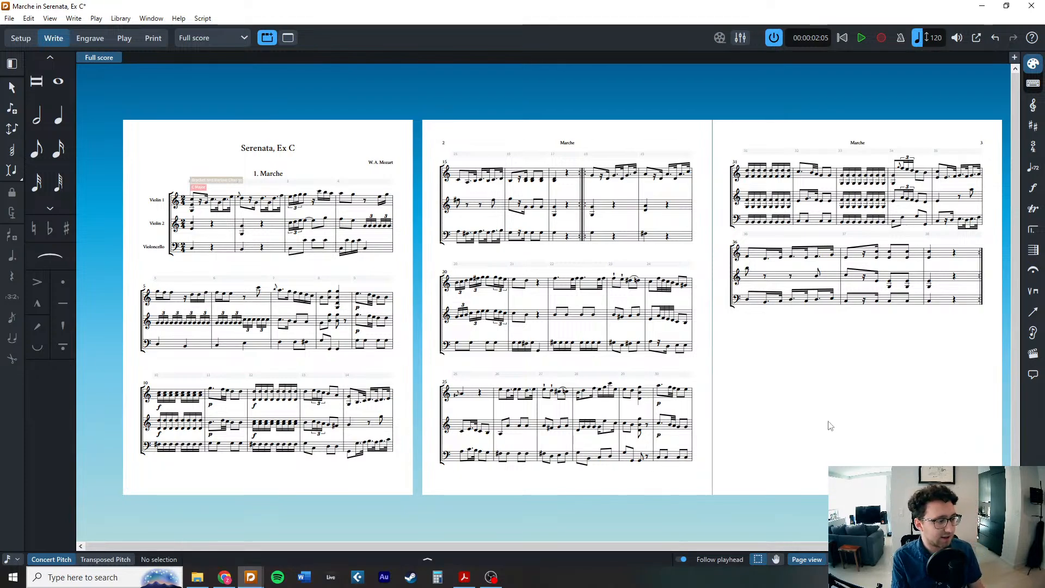
{"action": "scroll", "coordinate": [687, 293], "scroll_direction": "right", "scroll_amount": 1}
{"action": "scroll", "coordinate": [708, 287], "scroll_direction": "left", "scroll_amount": 1}
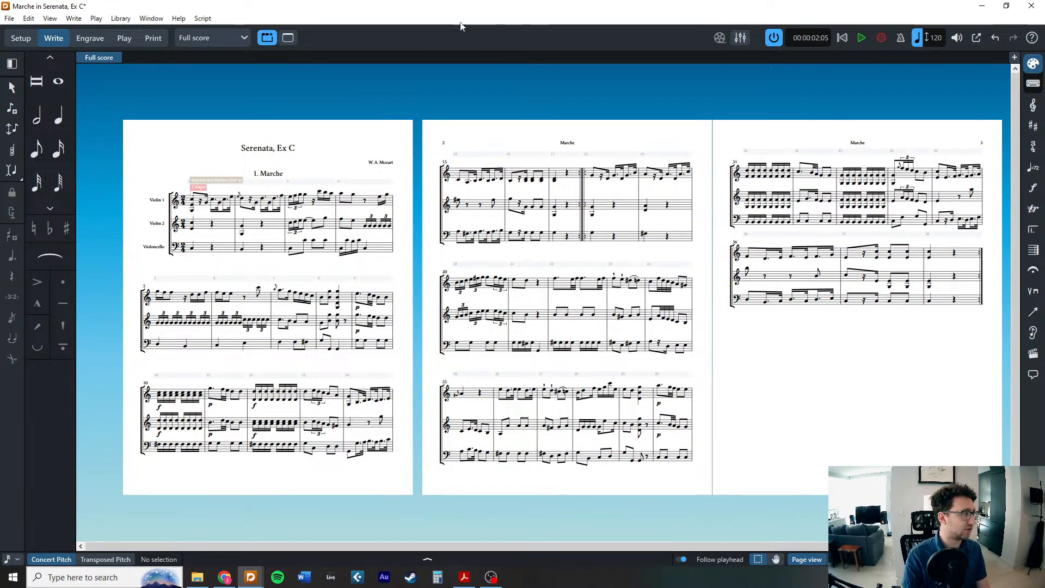
Add a second flow named Allegro to the project and return to Write mode.
{"action": "left_click", "coordinate": [19, 39]}
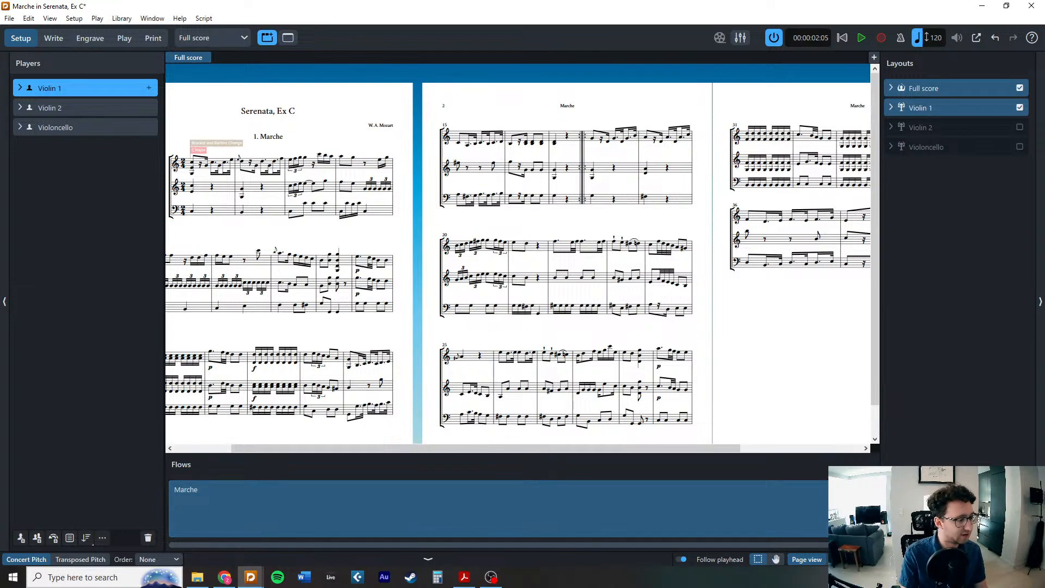
{"action": "key", "text": "Escape"}
{"action": "key", "text": "shift+alt+f"}
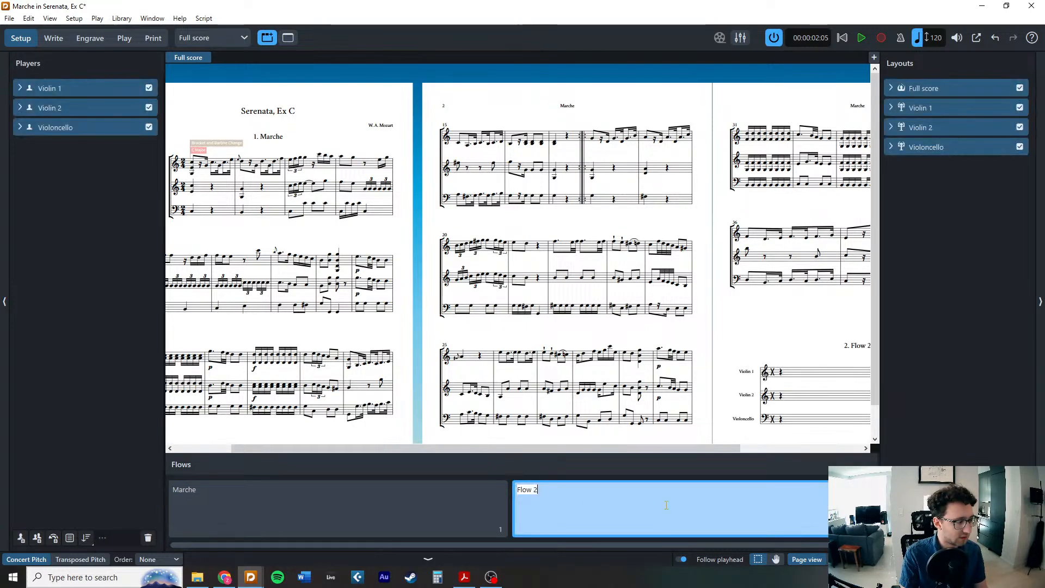
{"action": "type", "text": "A"}
{"action": "key", "text": "Return"}
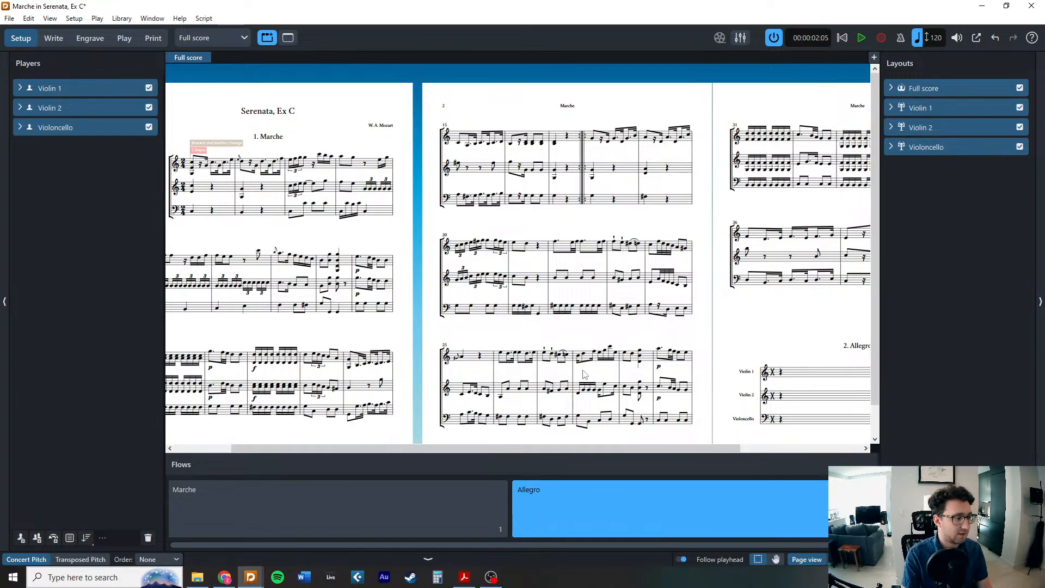
{"action": "scroll", "coordinate": [582, 372], "scroll_direction": "right", "scroll_amount": 3}
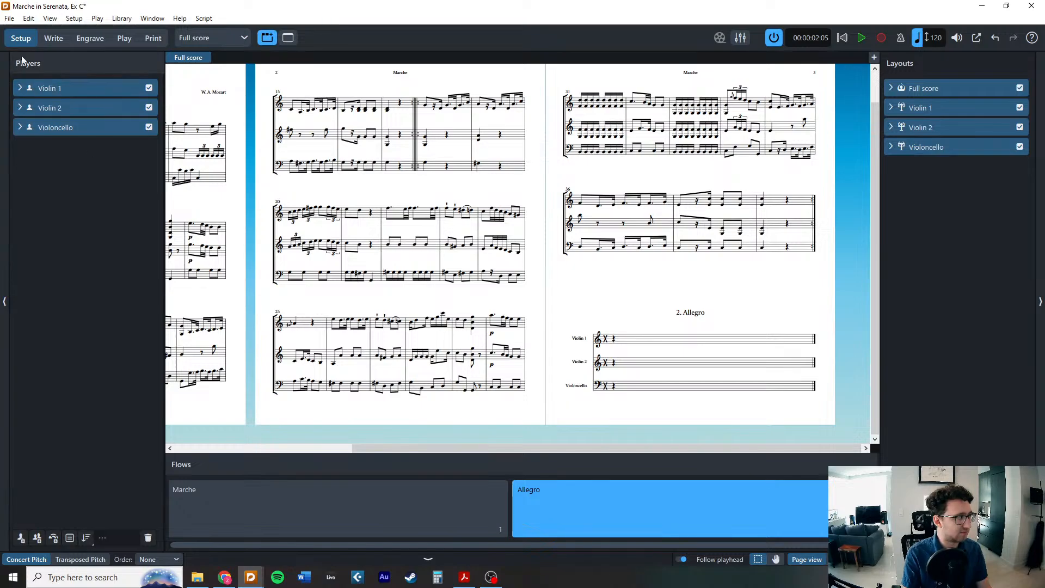
{"action": "key", "text": "ctrl+2"}
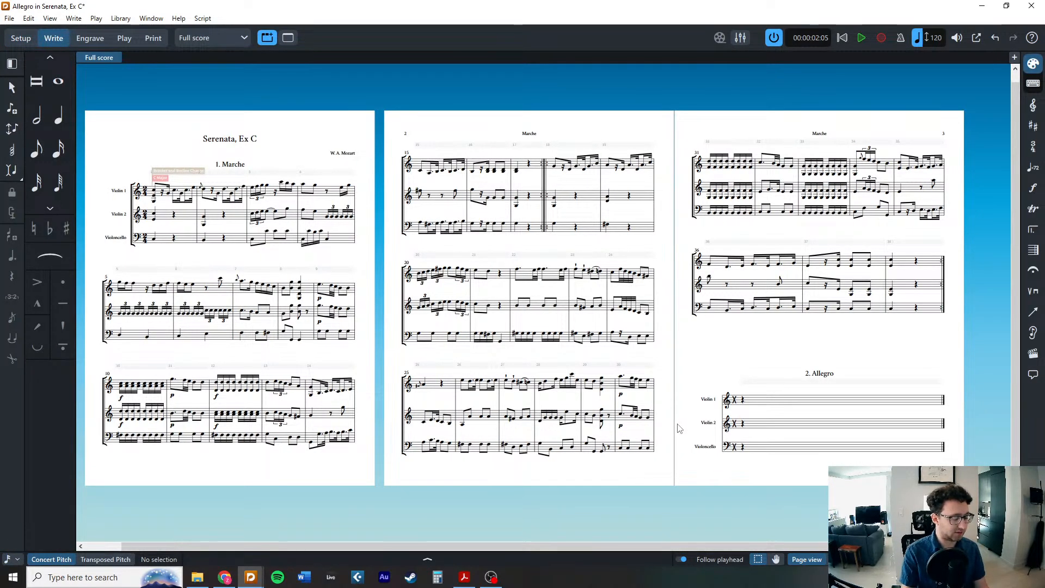
Set new flows in the full score layout to always start on a new page and inspect the resulting pages.
{"action": "key", "text": "ctrl+shift+l"}
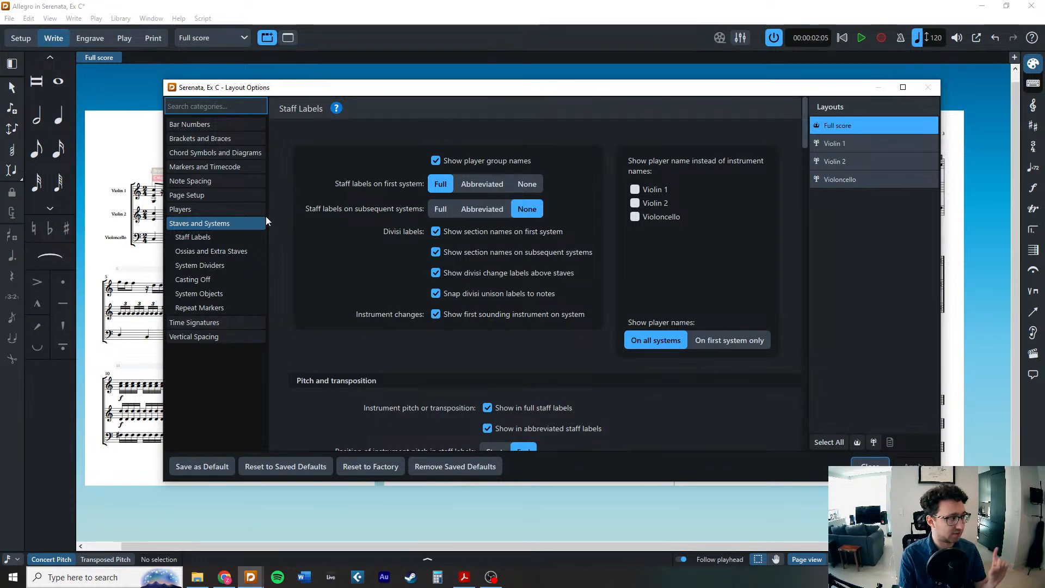
{"action": "left_click", "coordinate": [211, 195]}
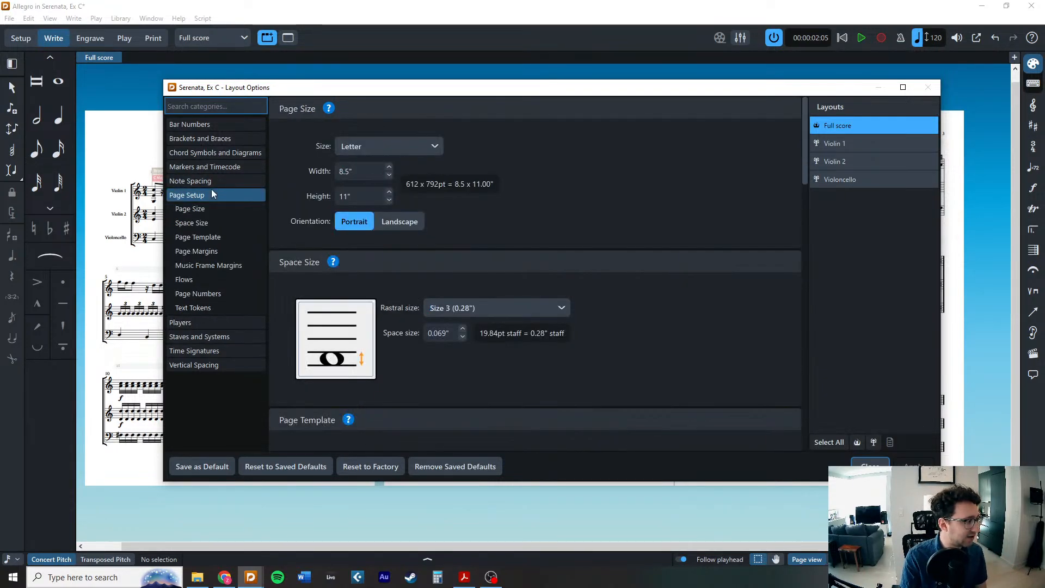
{"action": "left_click", "coordinate": [209, 279]}
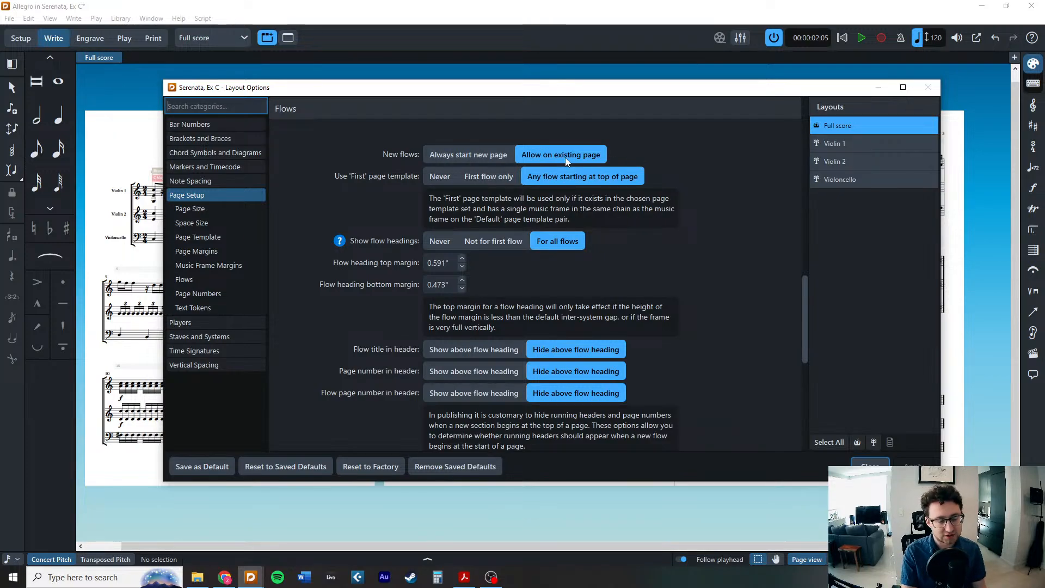
{"action": "left_click_drag", "start_coordinate": [613, 91], "coordinate": [630, 110]}
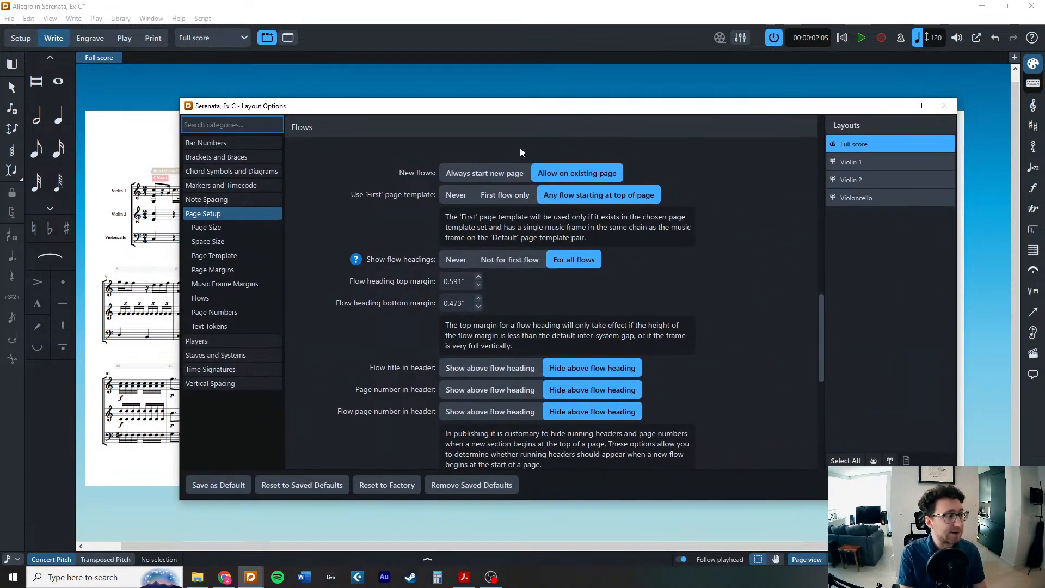
{"action": "left_click", "coordinate": [487, 174]}
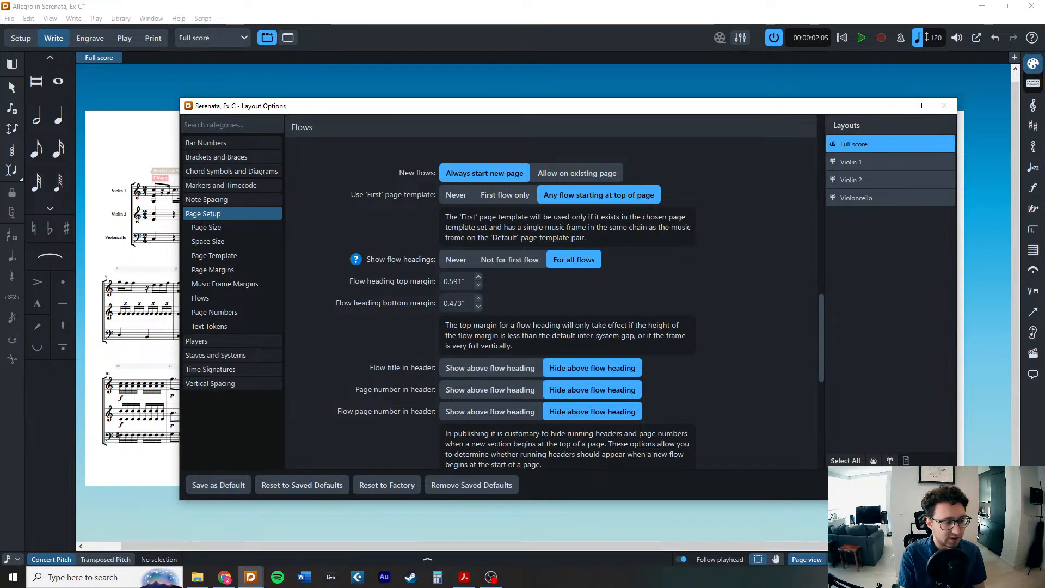
{"action": "left_click_drag", "start_coordinate": [756, 108], "coordinate": [739, 452]}
{"action": "scroll", "coordinate": [745, 321], "scroll_direction": "right", "scroll_amount": 5}
{"action": "scroll", "coordinate": [744, 317], "scroll_direction": "right", "scroll_amount": 1}
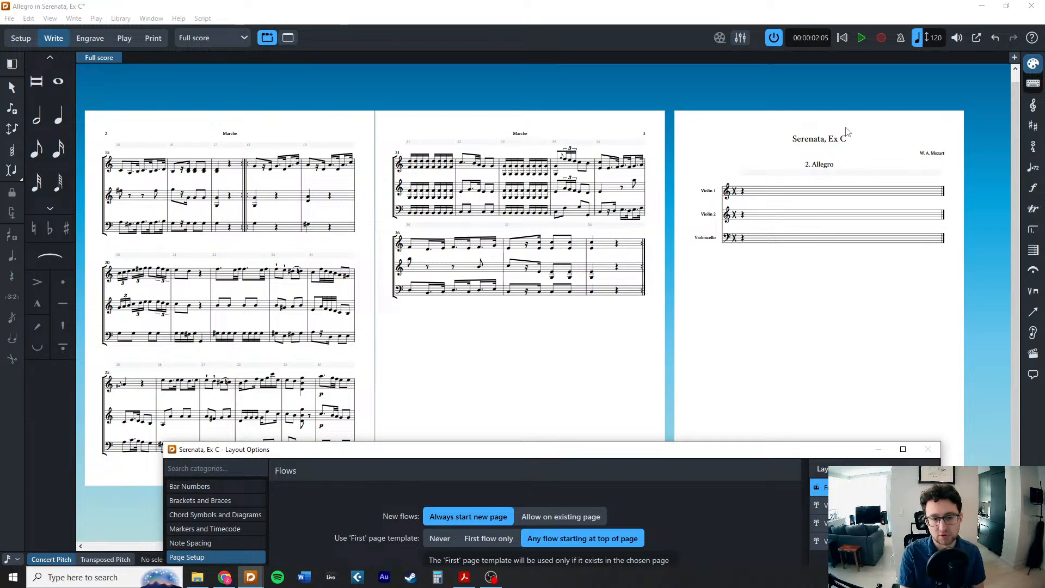
Set new flows back to being allowed on an existing page and close the layout options.
{"action": "left_click_drag", "start_coordinate": [803, 451], "coordinate": [825, 87]}
{"action": "left_click", "coordinate": [577, 160]}
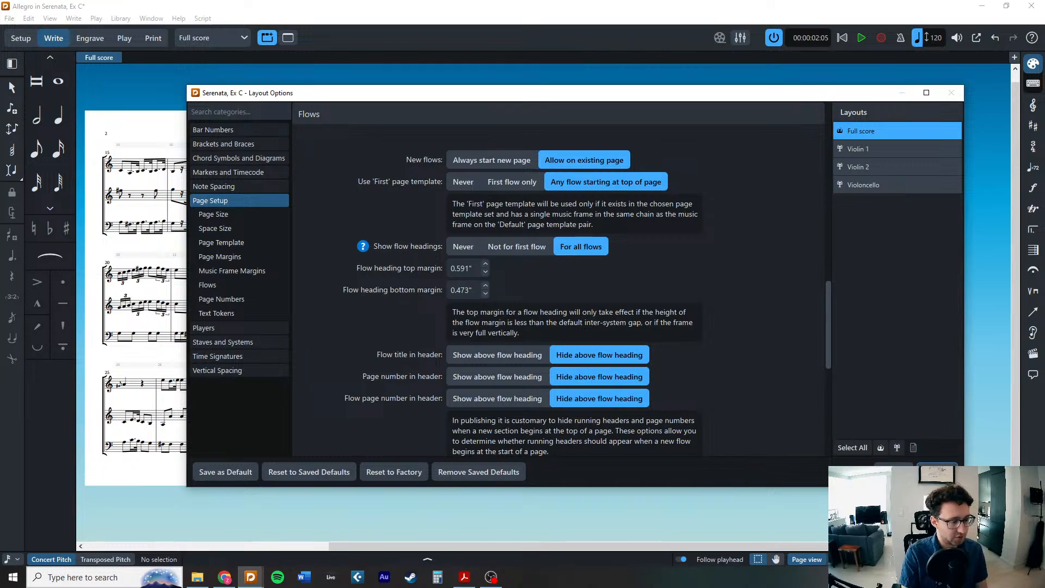
{"action": "key", "text": "Return"}
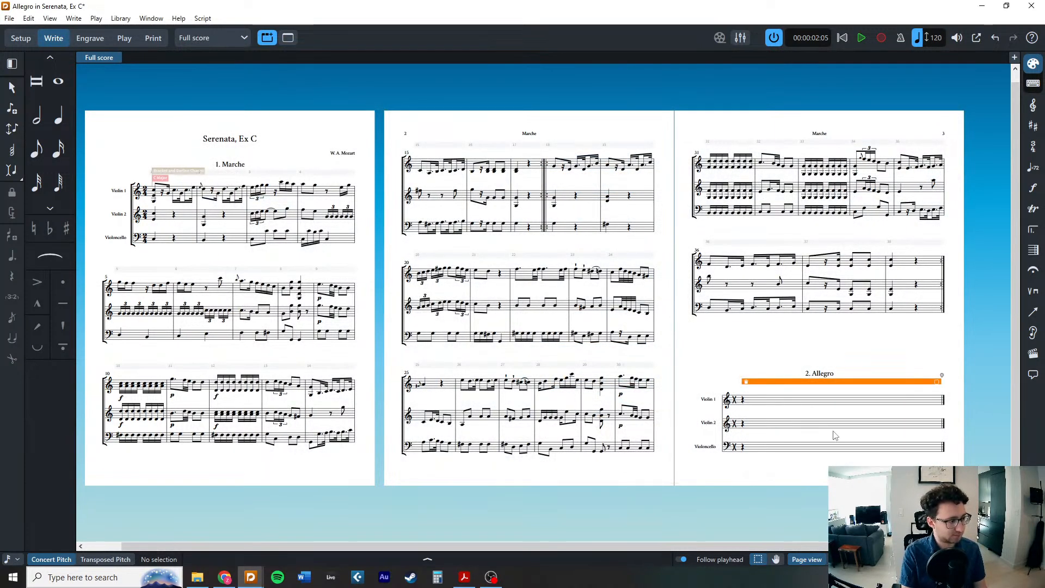
Examine the empty staves of the Allegro flow up close, starting from the Violin 2 rest.
{"action": "left_click", "coordinate": [743, 424]}
{"action": "key", "text": "ctrl+equal"}
{"action": "key", "text": "ctrl+equal"}
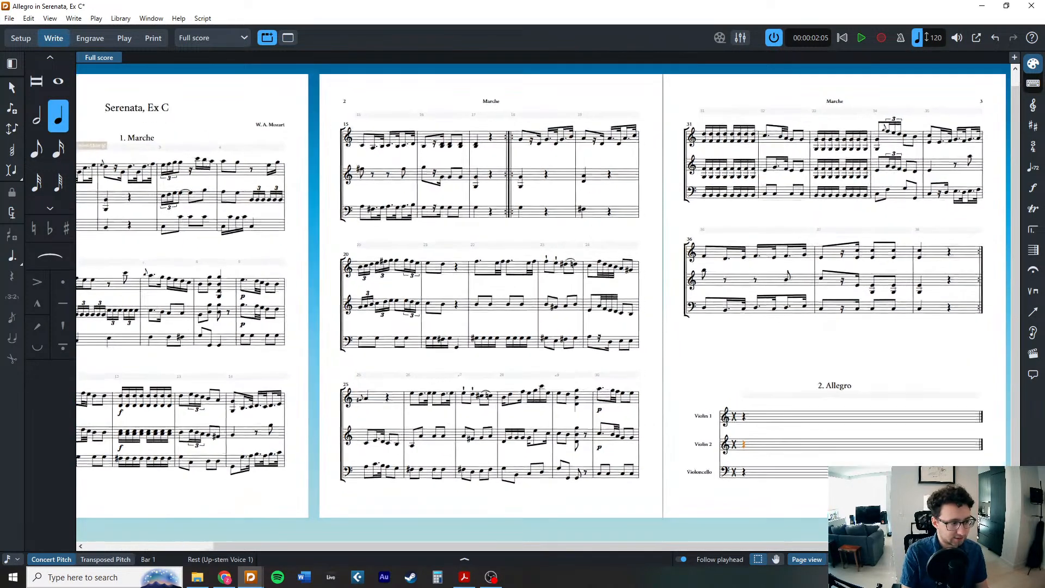
{"action": "key", "text": "ctrl+equal"}
{"action": "key", "text": "ctrl+equal"}
{"action": "scroll", "coordinate": [706, 455], "scroll_direction": "right", "scroll_amount": 5}
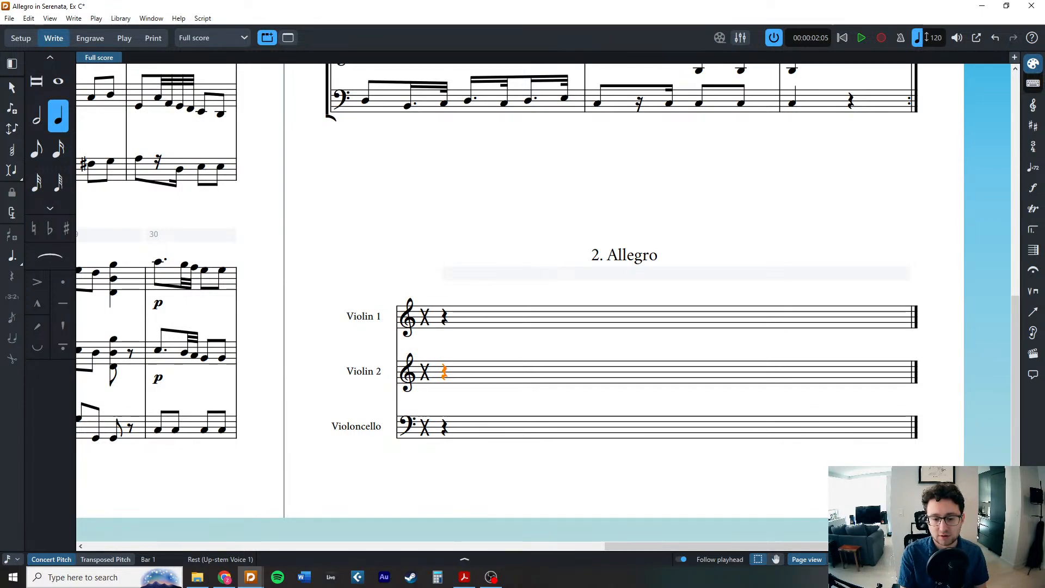
Switch to the BE RIGHT BACK document in Word and close it.
{"action": "key", "text": "alt+Tab"}
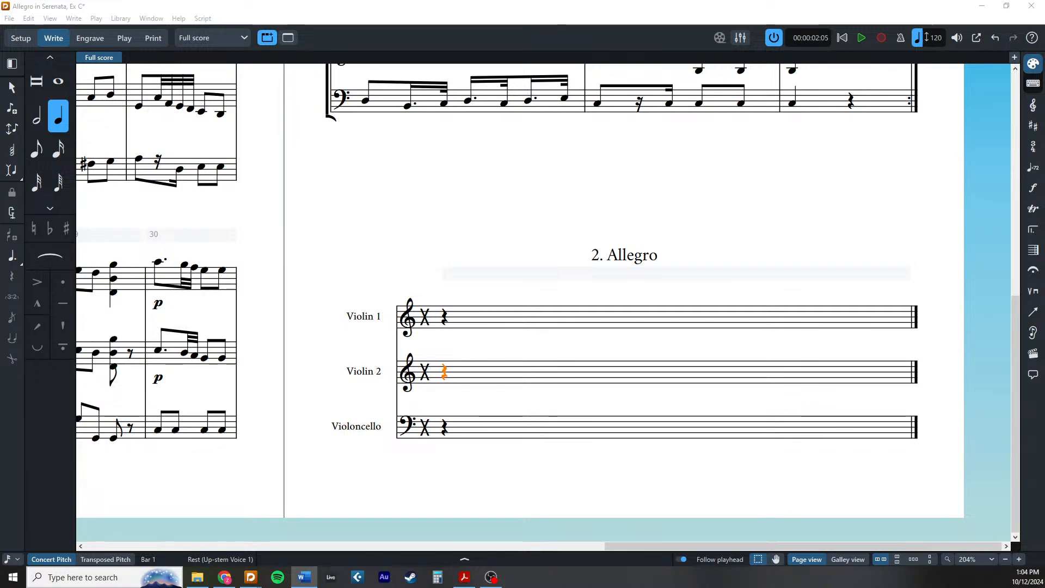
{"action": "key", "text": "alt+Tab"}
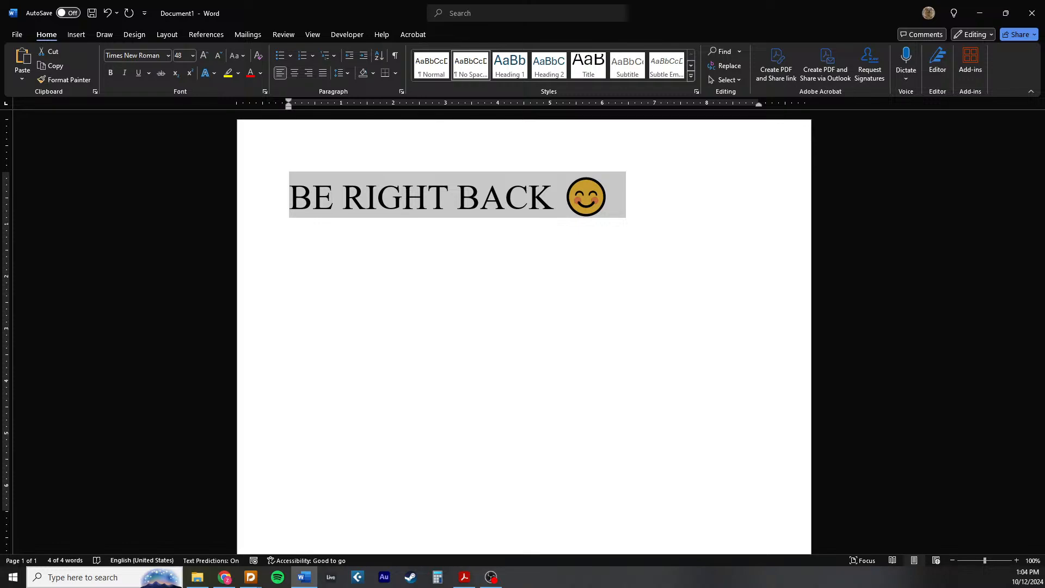
{"action": "left_click", "coordinate": [738, 332]}
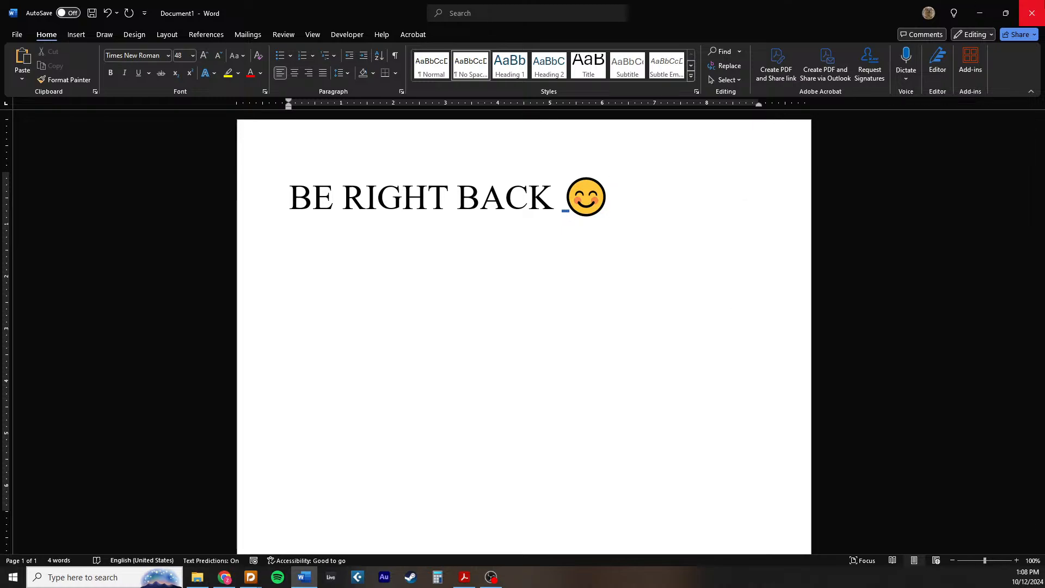
{"action": "left_click", "coordinate": [1032, 13]}
{"action": "left_click", "coordinate": [568, 349]}
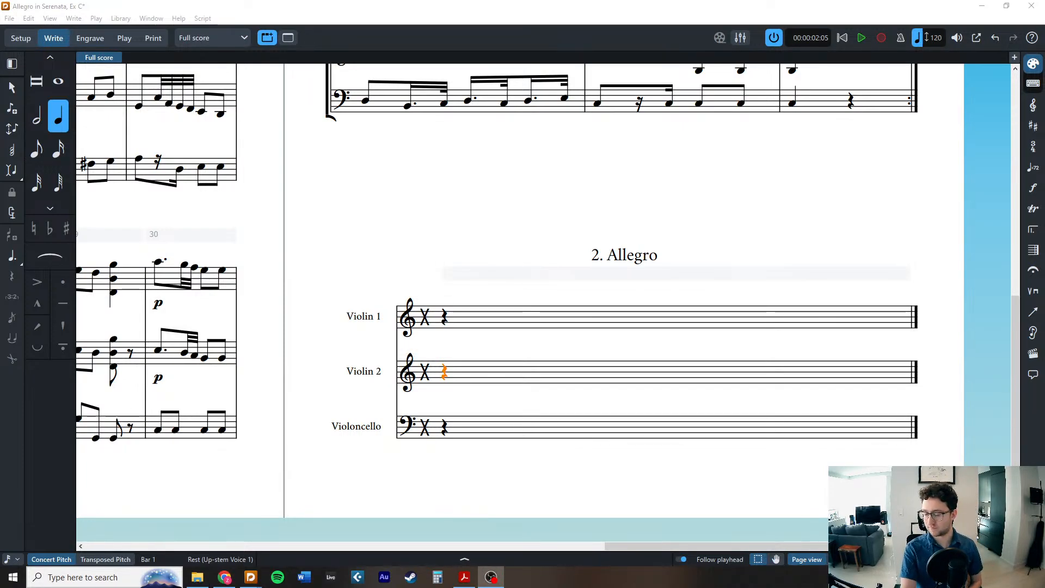
Add a common time signature at the start of the Allegro flow.
{"action": "key", "text": "Escape"}
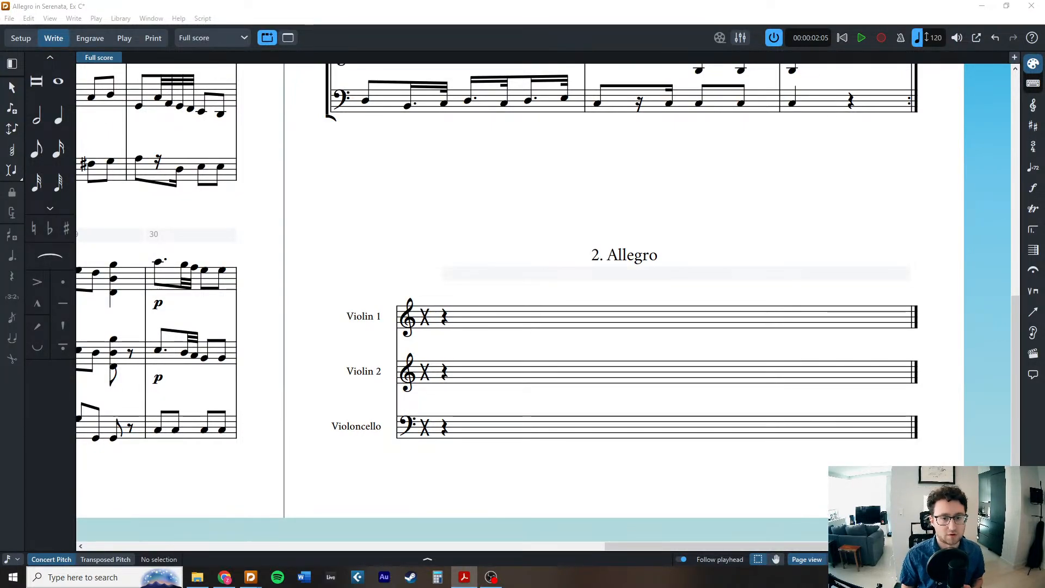
{"action": "left_click", "coordinate": [378, 186]}
{"action": "left_click", "coordinate": [445, 429]}
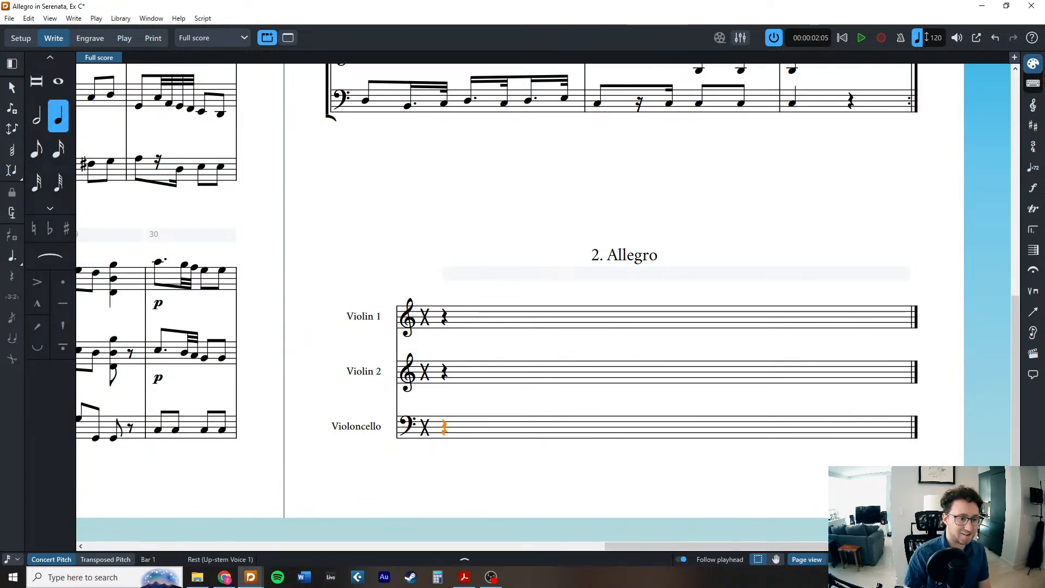
{"action": "key", "text": "shift+m"}
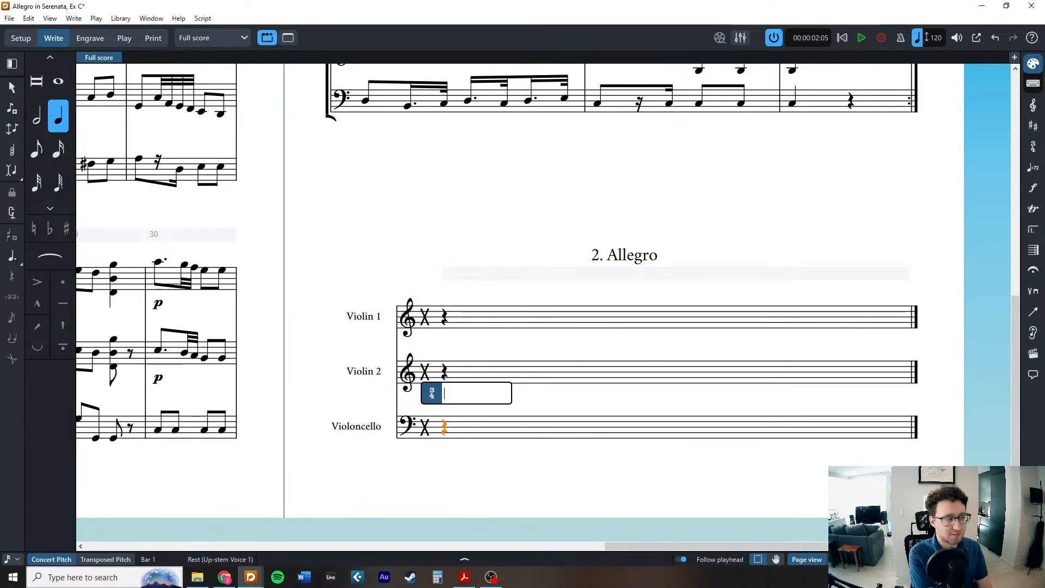
{"action": "type", "text": "c"}
{"action": "key", "text": "Return"}
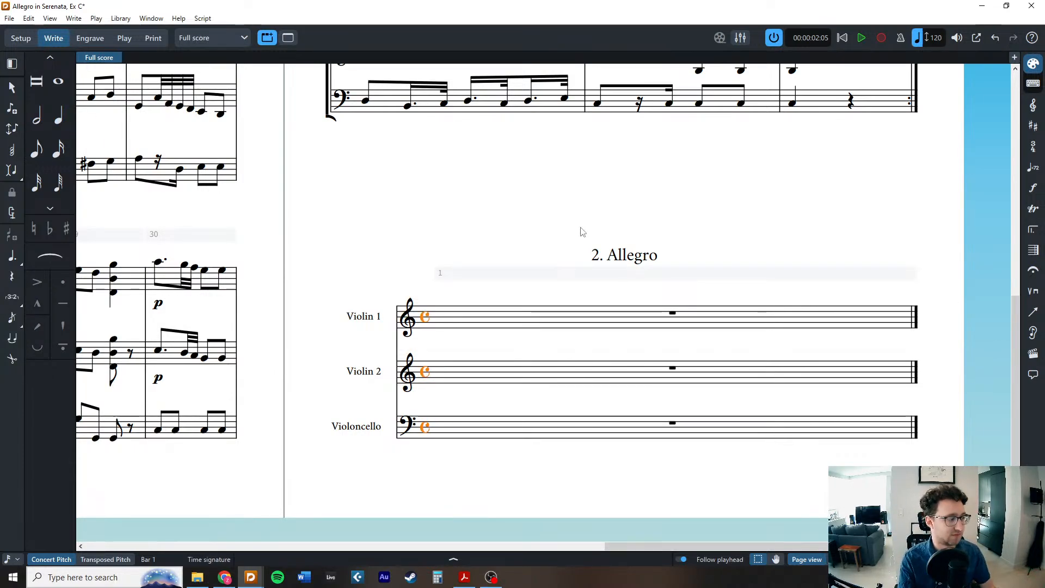
Add 8 bars to the Allegro flow.
{"action": "left_click", "coordinate": [586, 426]}
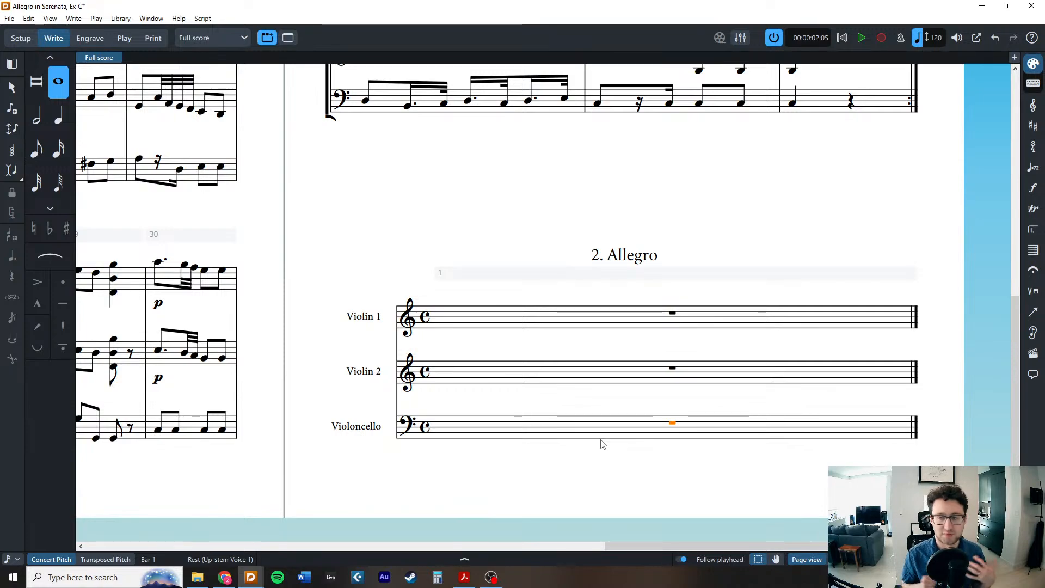
{"action": "key", "text": "shift+b"}
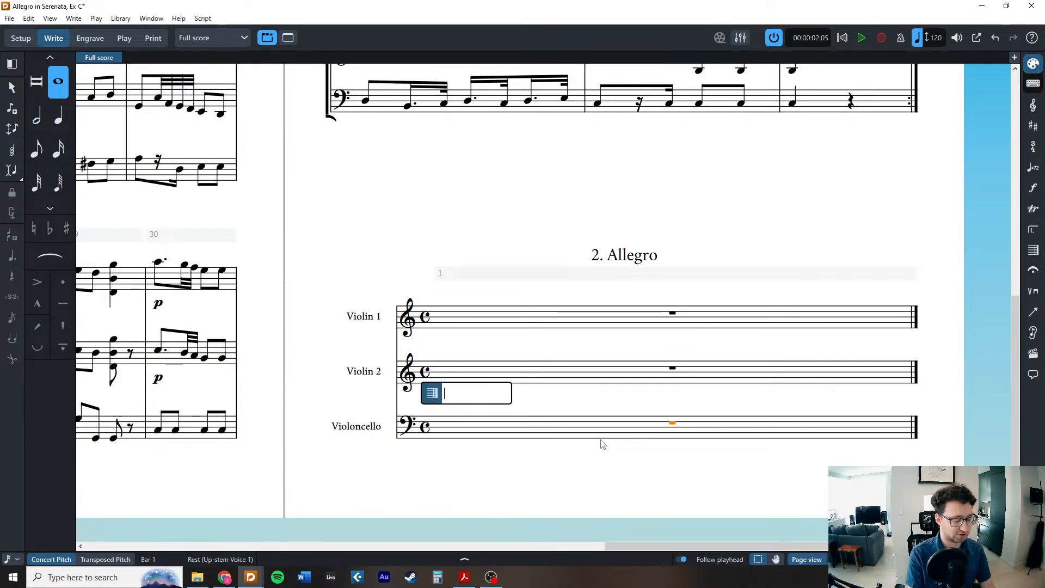
{"action": "type", "text": "8"}
{"action": "key", "text": "Return"}
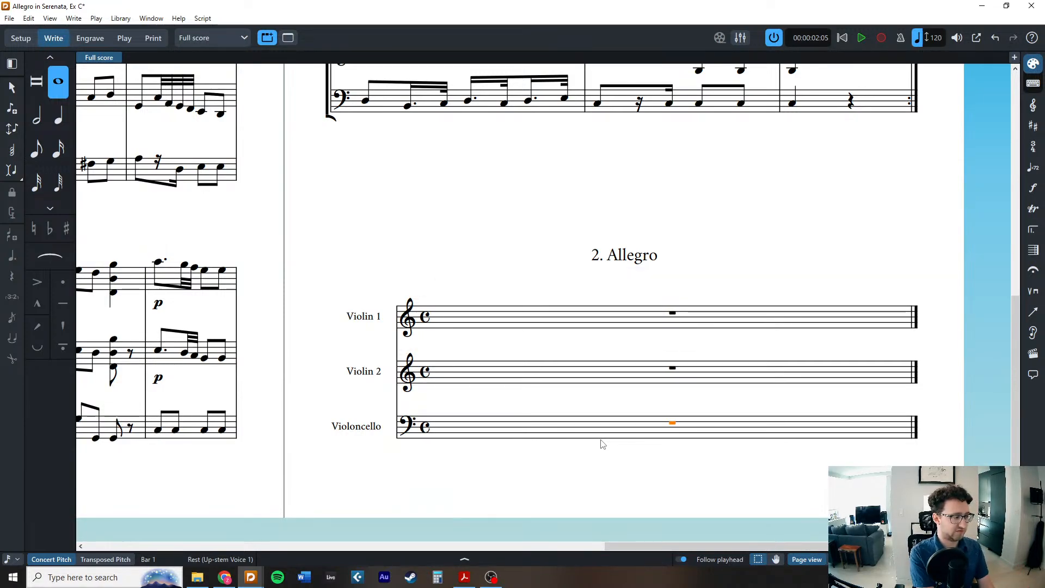
Enter a whole note C in bar 1 of the Allegro's Violoncello staff.
{"action": "key", "text": "shift+n"}
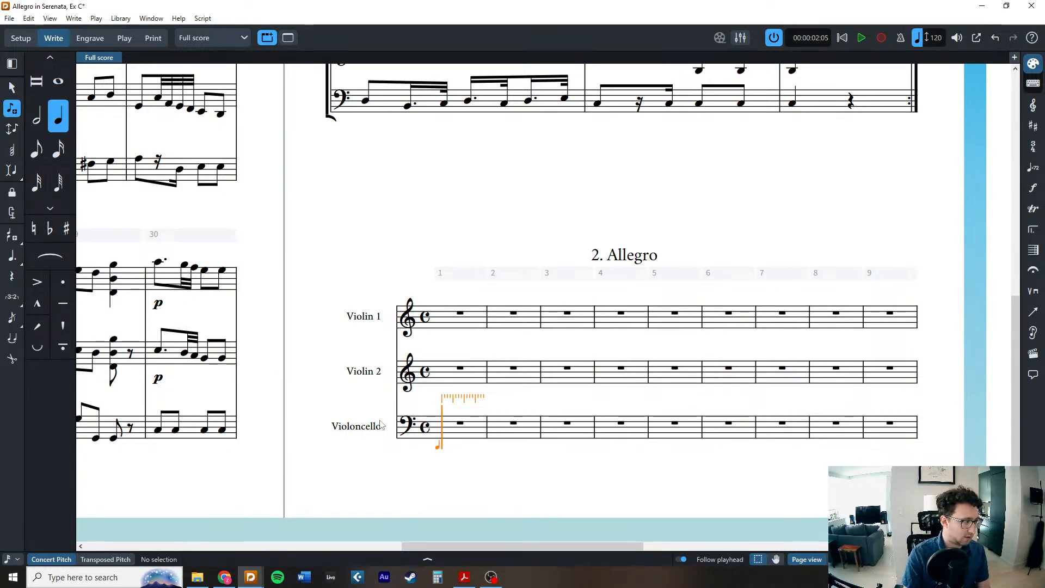
{"action": "key", "text": "8"}
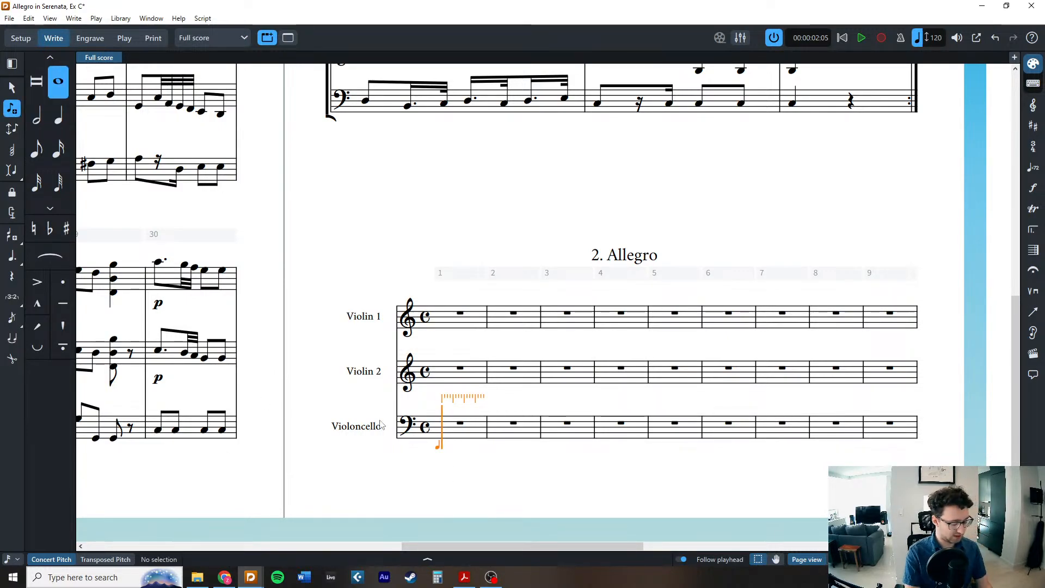
{"action": "key", "text": "c"}
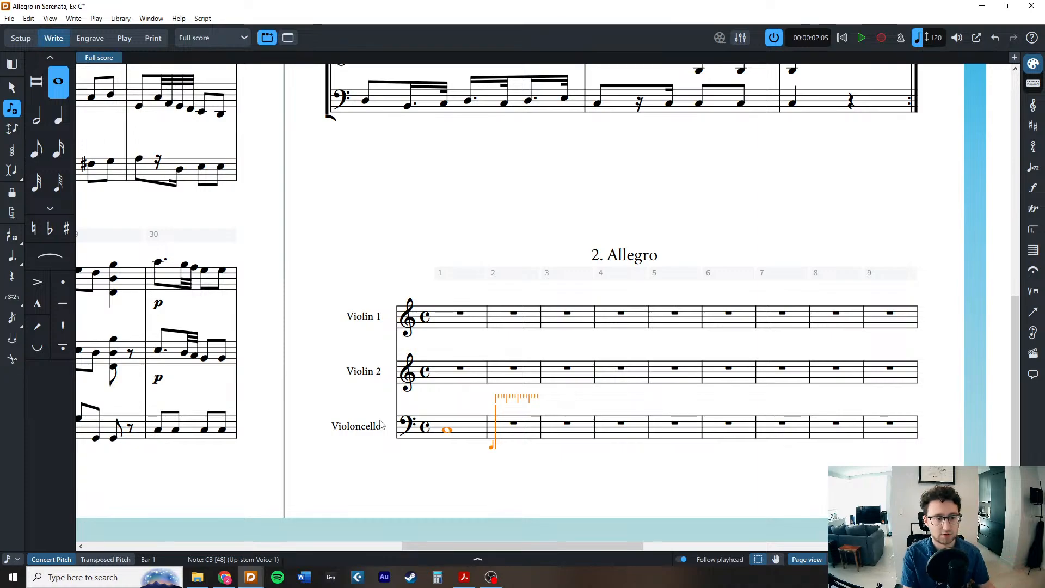
Split the whole note C in bar 1 of the Violoncello staff into eight eighth notes.
{"action": "key", "text": "Escape"}
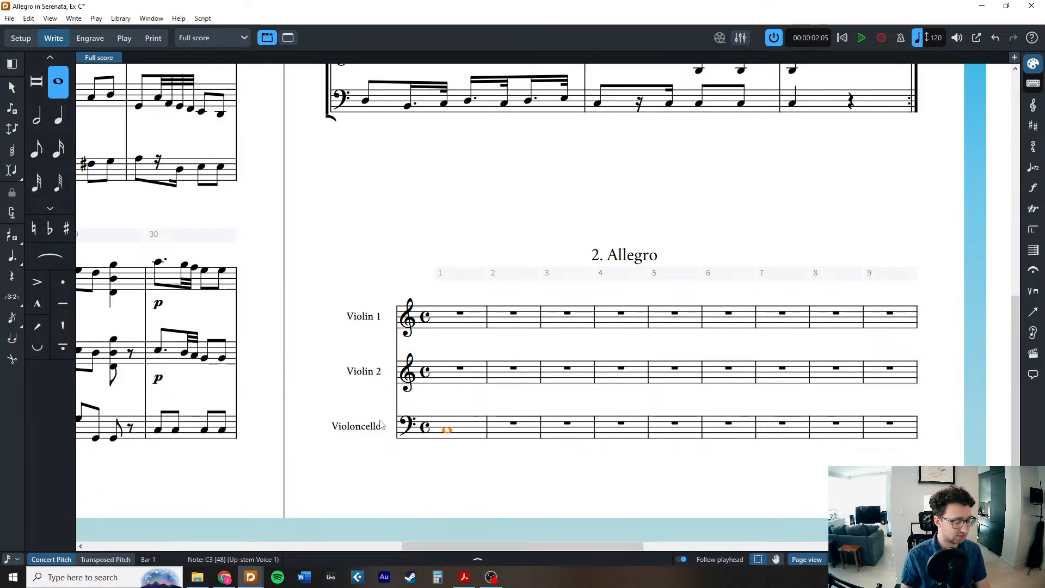
{"action": "key", "text": "alt"}
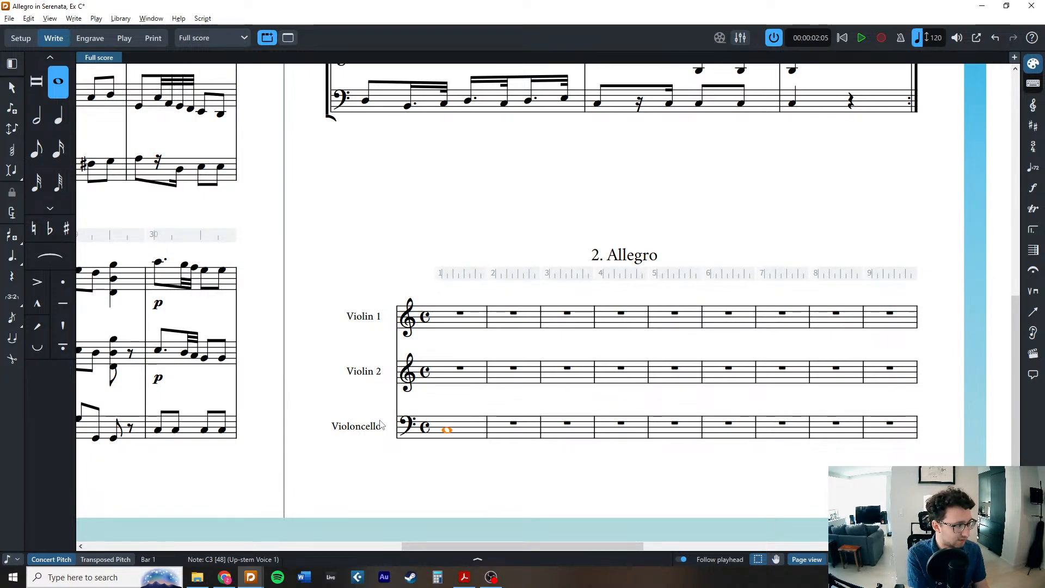
{"action": "key", "text": "alt+5"}
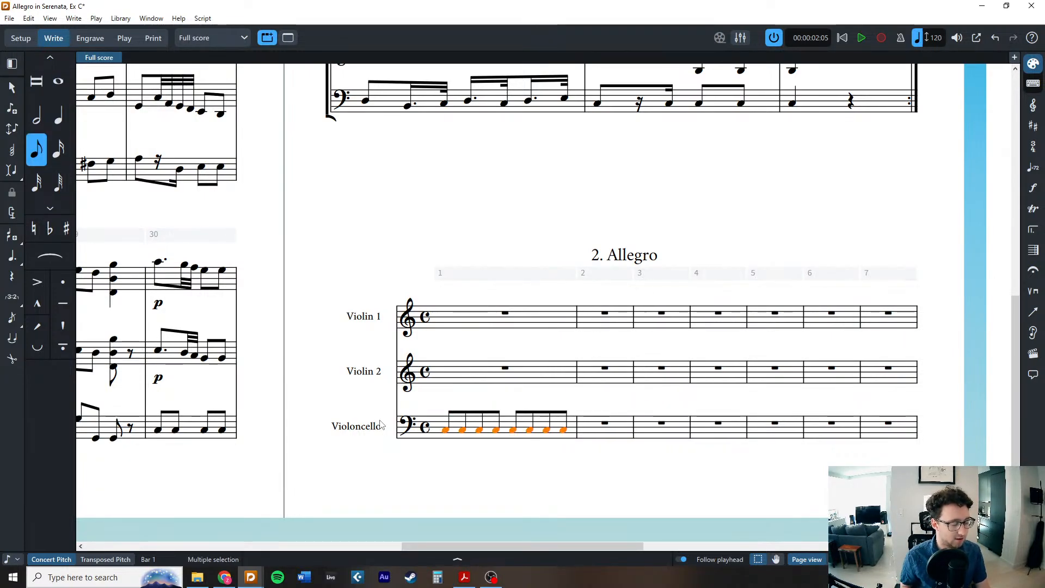
{"action": "key", "text": "Escape"}
{"action": "left_click", "coordinate": [513, 440]}
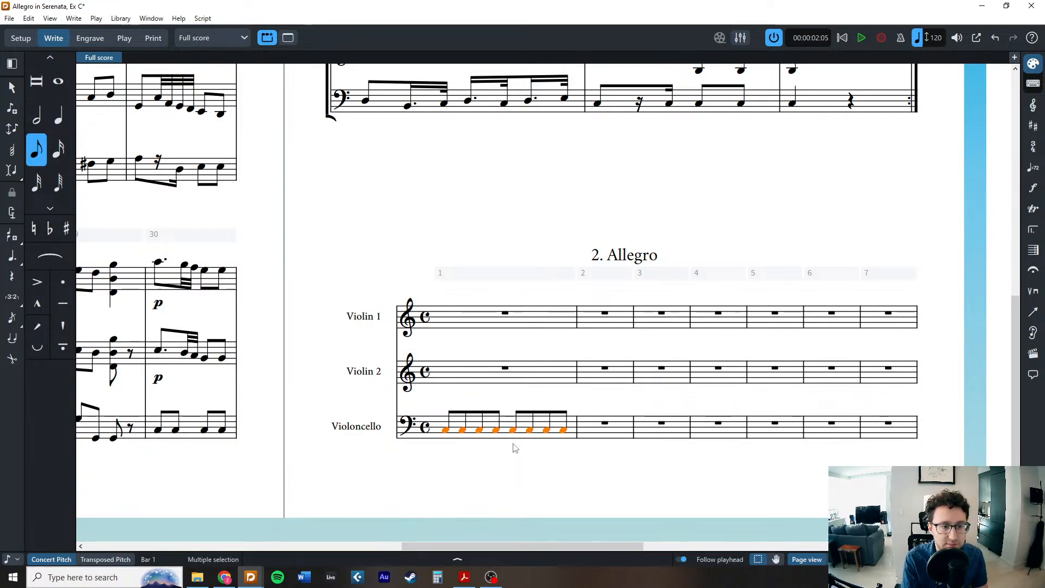
Repeat the cello's eighth-note bar through bars 2 to 7, keeping C through bar 4, with D, E and F in bars 5, 6 and 7.
{"action": "key", "text": "r"}
{"action": "key", "text": "r"}
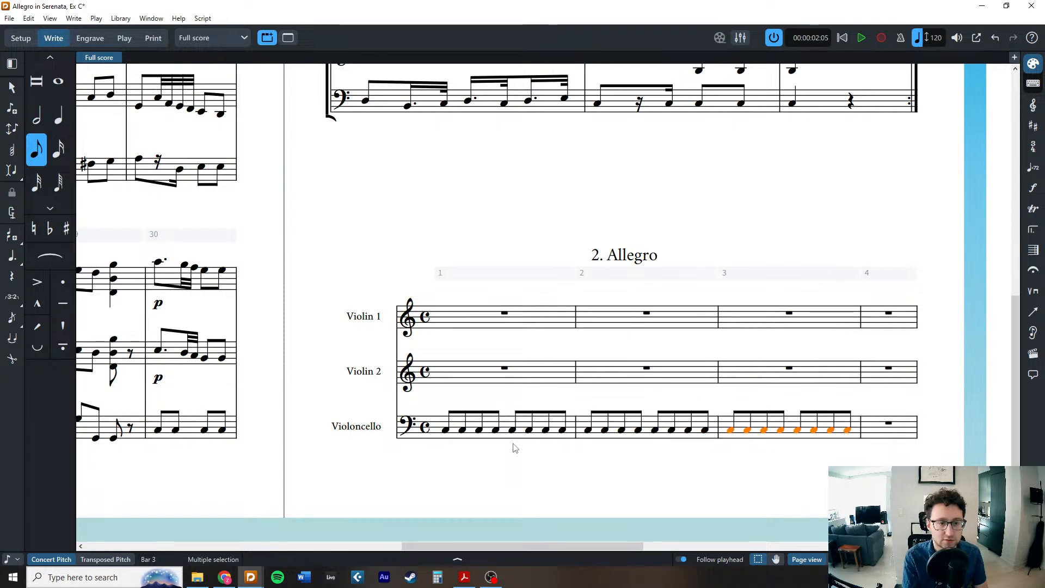
{"action": "key", "text": "r"}
{"action": "key", "text": "r"}
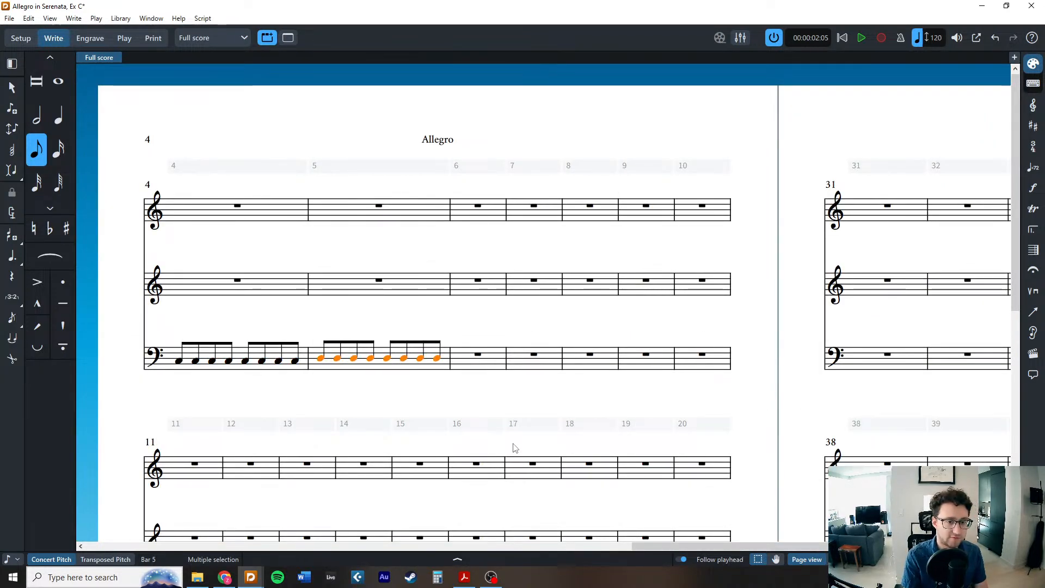
{"action": "key", "text": "r"}
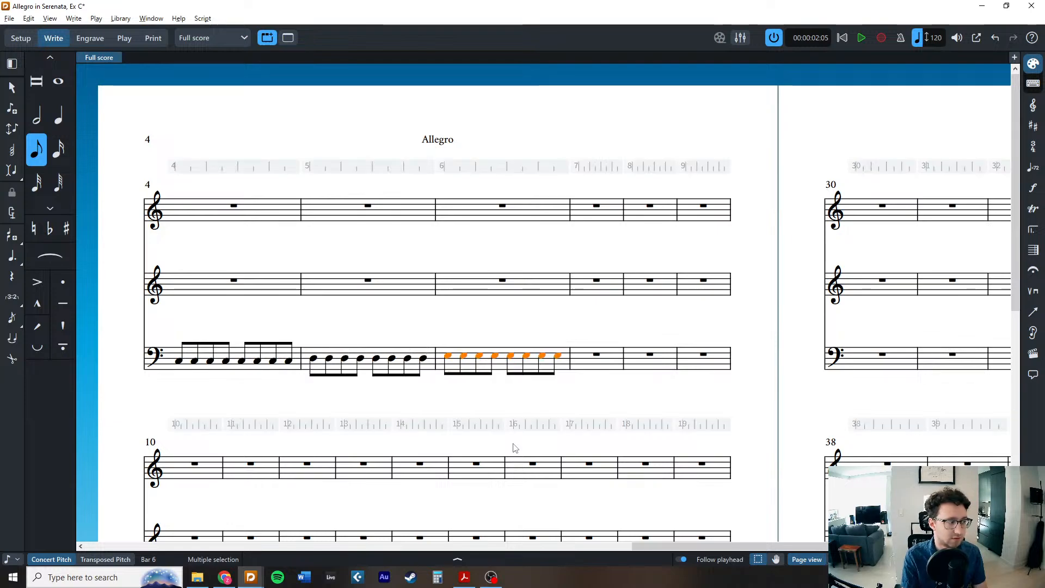
{"action": "key", "text": "r"}
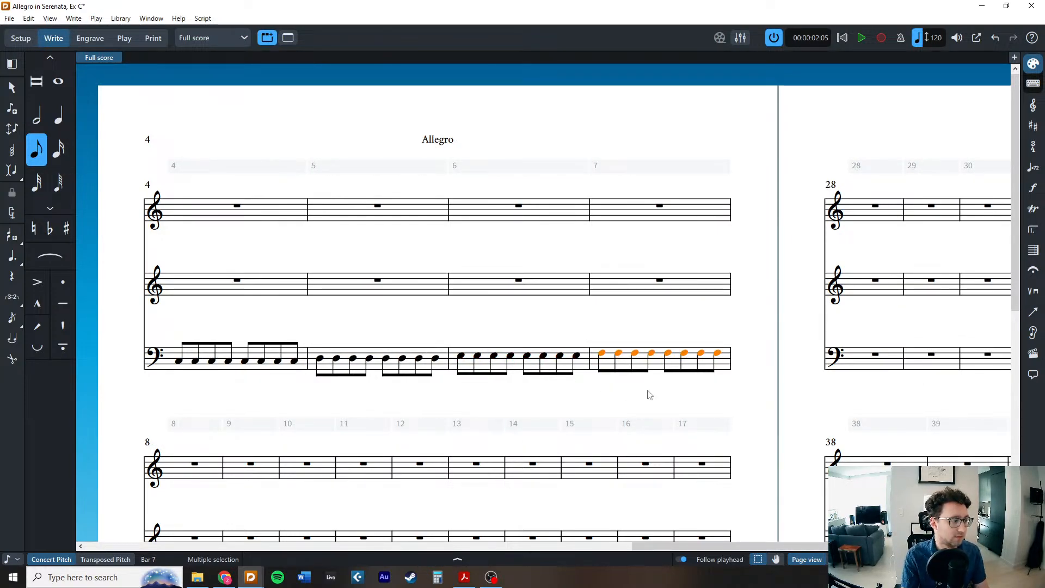
Change the last four eighth notes of the cello's bar 7 to two Gs followed by two Gs an octave lower.
{"action": "left_click", "coordinate": [668, 354]}
{"action": "left_click", "coordinate": [685, 354], "text": "shift"}
{"action": "key", "text": "alt+Right"}
{"action": "key", "text": "alt+Right"}
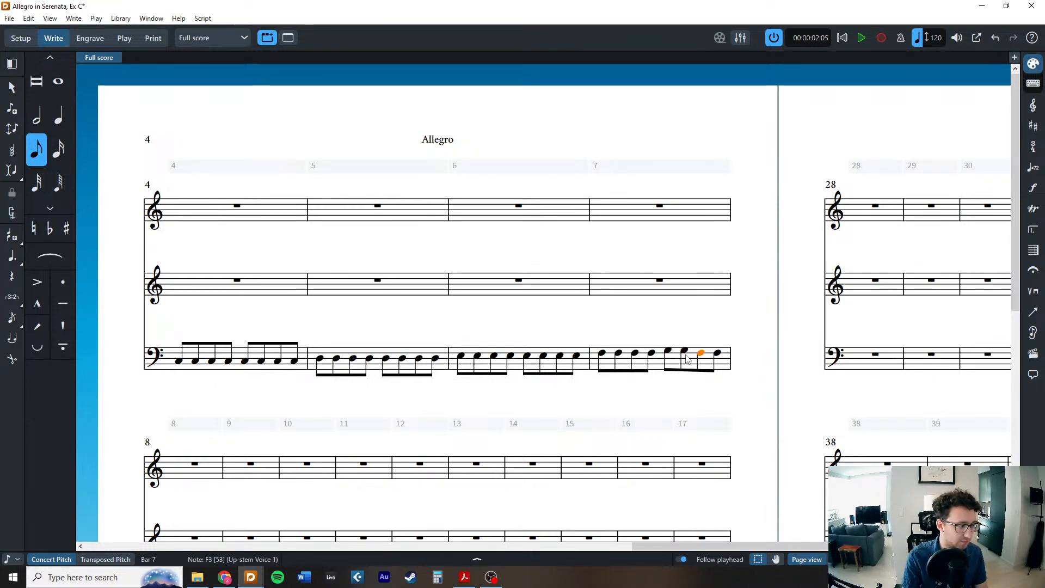
{"action": "key", "text": "ctrl+alt+Down"}
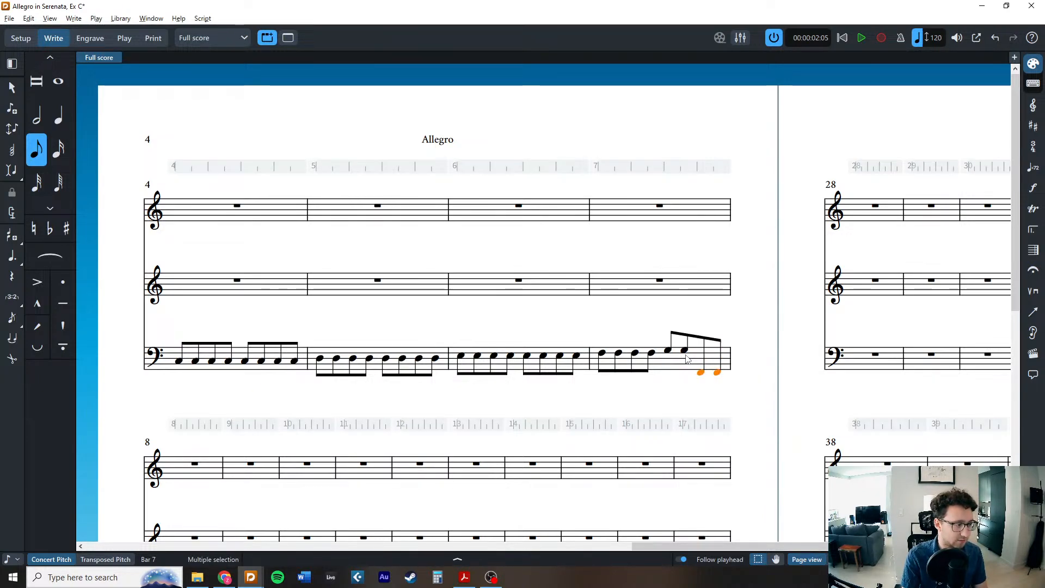
{"action": "left_click", "coordinate": [699, 409]}
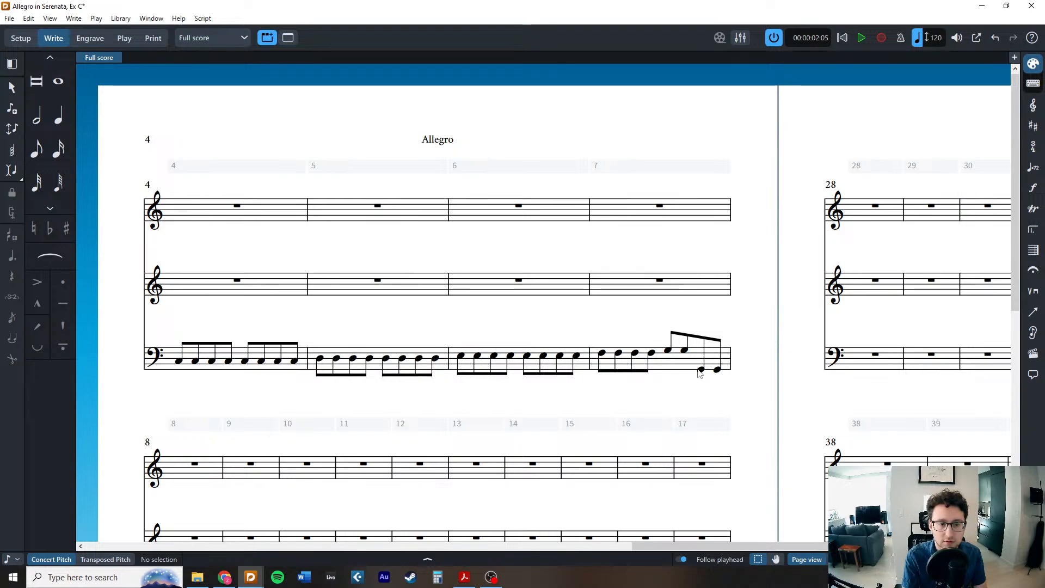
Enter eighth notes C, high C, G and E followed by a quarter note C in the cello's bar 8.
{"action": "scroll", "coordinate": [697, 374], "scroll_direction": "left", "scroll_amount": 4}
{"action": "scroll", "coordinate": [679, 393], "scroll_direction": "down", "scroll_amount": 4}
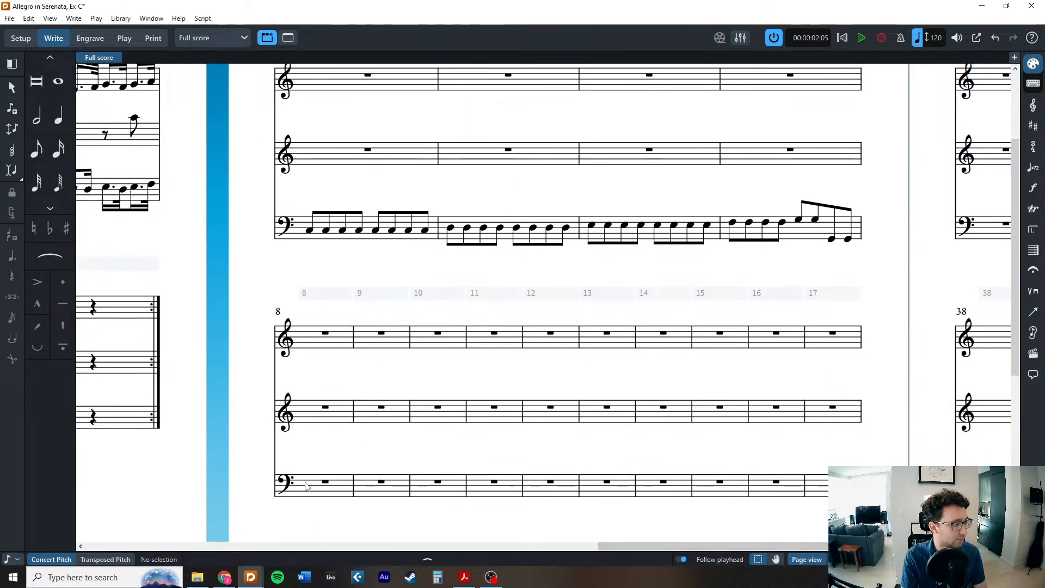
{"action": "double_click", "coordinate": [308, 486]}
{"action": "left_click", "coordinate": [36, 149]}
{"action": "key", "text": "c"}
{"action": "key", "text": "c"}
{"action": "key", "text": "g"}
{"action": "key", "text": "e"}
{"action": "left_click", "coordinate": [58, 116]}
{"action": "key", "text": "c"}
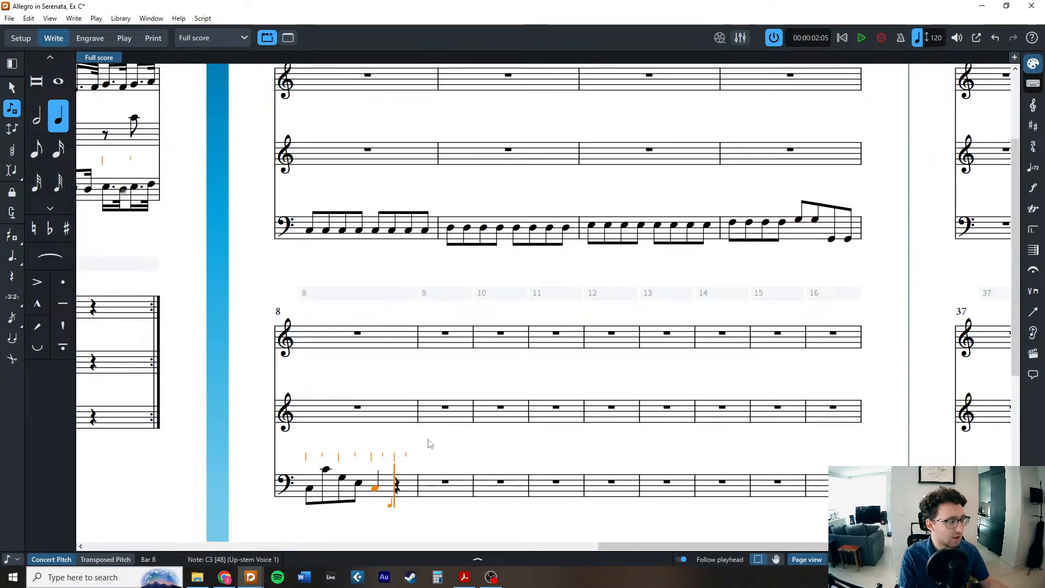
Copy the cello's eighth-note Cs from bar 4 into bar 9.
{"action": "scroll", "coordinate": [512, 440], "scroll_direction": "down", "scroll_amount": 4}
{"action": "scroll", "coordinate": [512, 440], "scroll_direction": "left", "scroll_amount": 10}
{"action": "scroll", "coordinate": [511, 440], "scroll_direction": "right", "scroll_amount": 3}
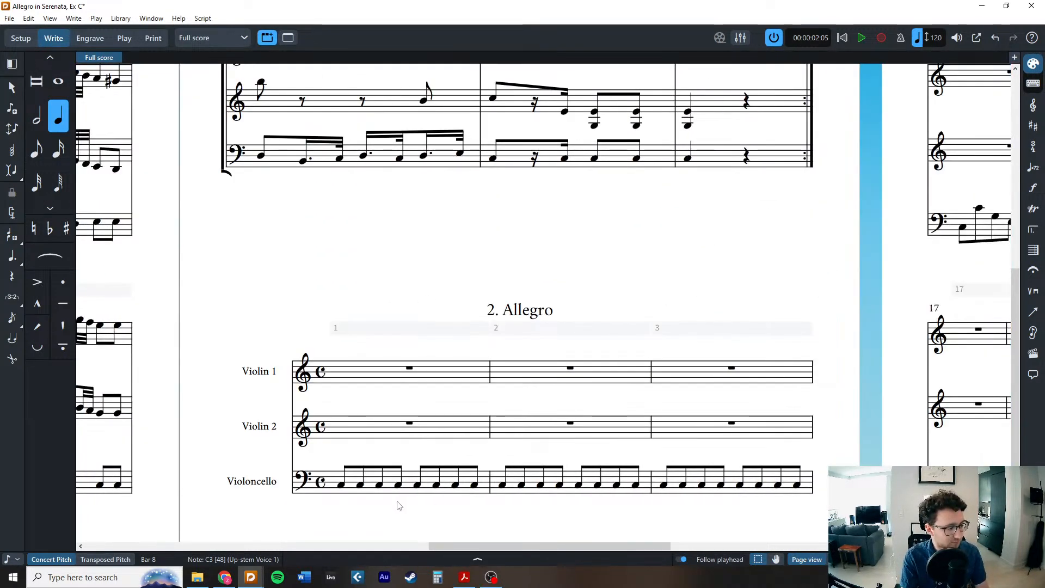
{"action": "scroll", "coordinate": [648, 501], "scroll_direction": "right", "scroll_amount": 3}
{"action": "scroll", "coordinate": [572, 486], "scroll_direction": "right", "scroll_amount": 3}
{"action": "scroll", "coordinate": [572, 486], "scroll_direction": "up", "scroll_amount": 4}
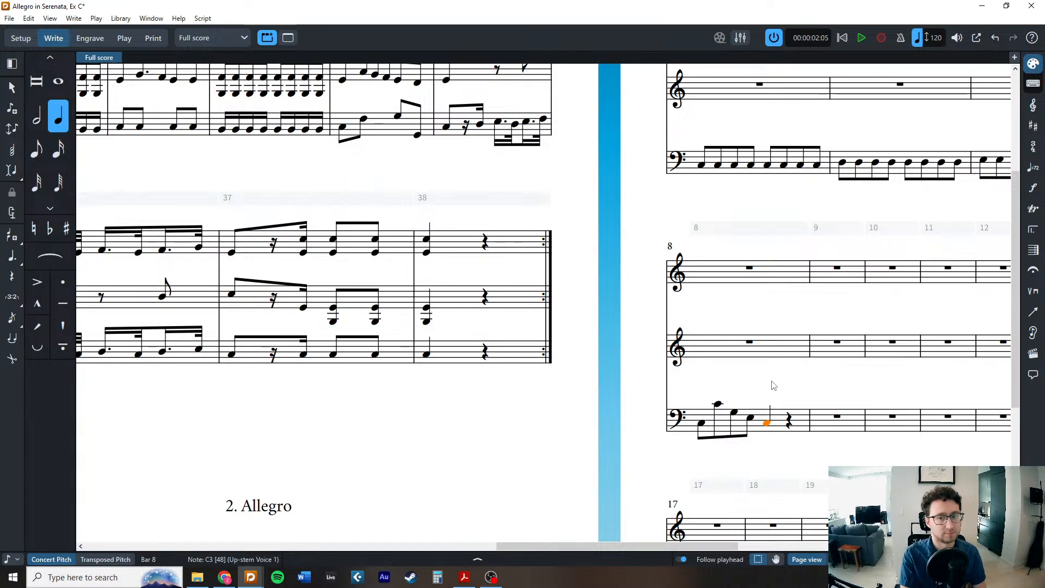
{"action": "scroll", "coordinate": [787, 362], "scroll_direction": "right", "scroll_amount": 3}
{"action": "scroll", "coordinate": [794, 360], "scroll_direction": "right", "scroll_amount": 3}
{"action": "scroll", "coordinate": [793, 359], "scroll_direction": "up", "scroll_amount": 2}
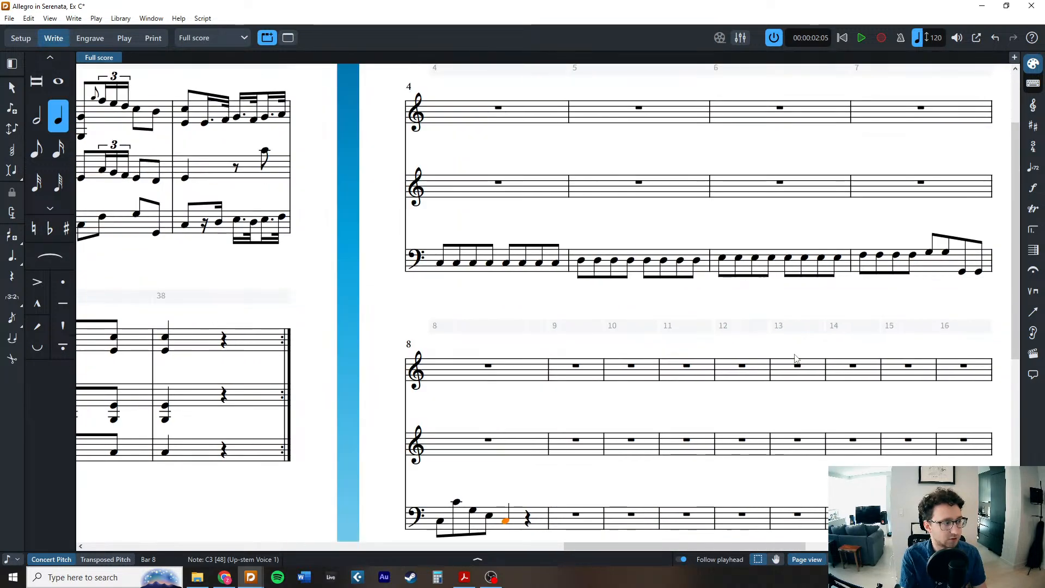
{"action": "scroll", "coordinate": [479, 292], "scroll_direction": "down", "scroll_amount": 3}
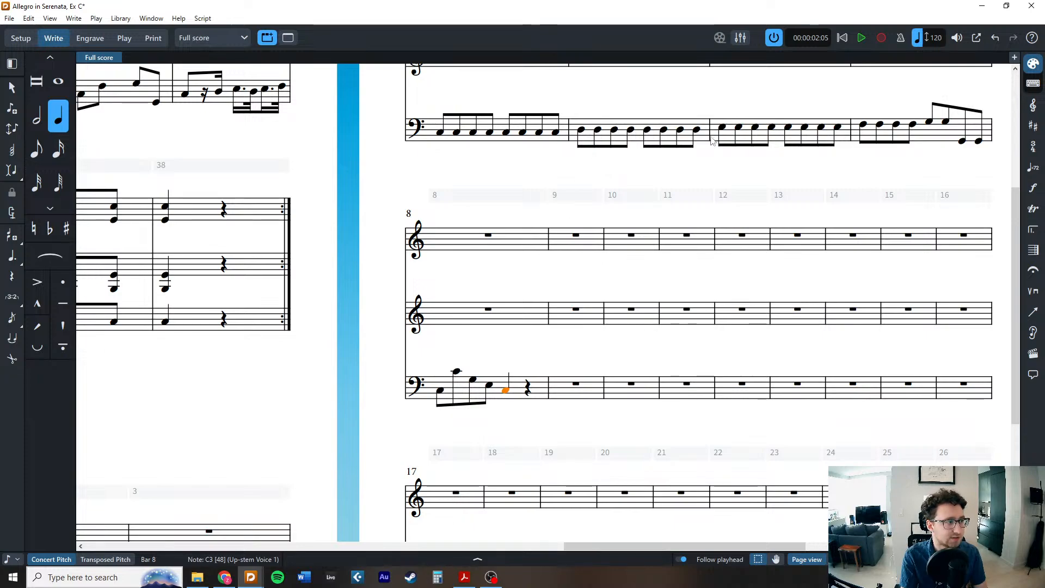
{"action": "left_click", "coordinate": [525, 143]}
{"action": "left_click", "coordinate": [576, 384]}
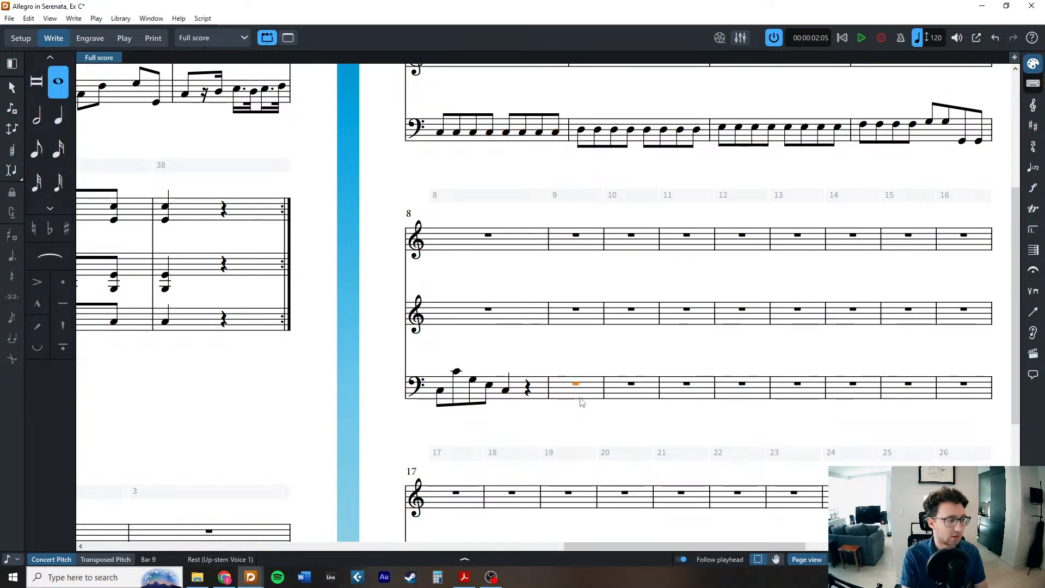
{"action": "key", "text": "ctrl+v"}
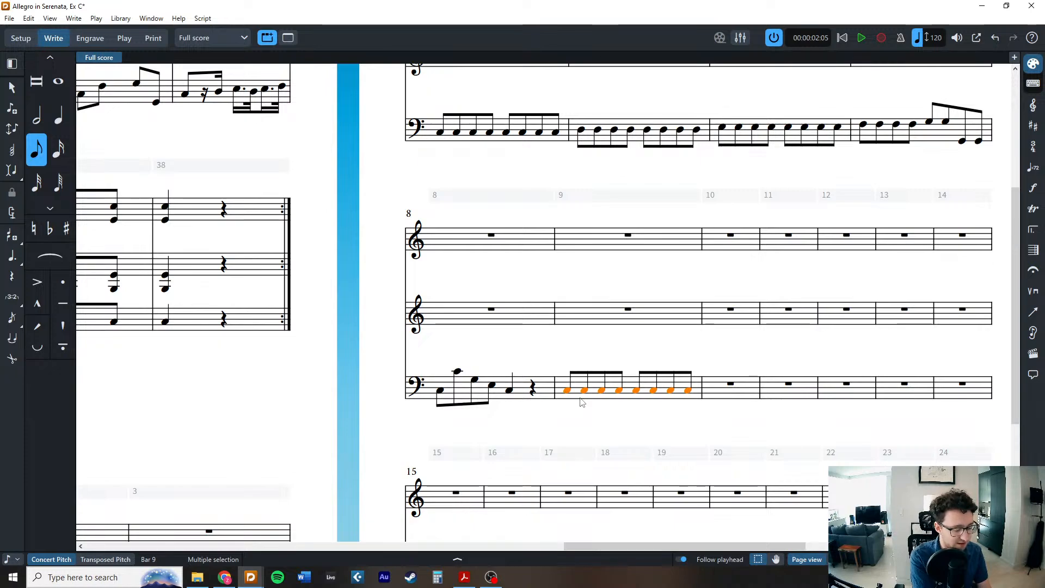
Transpose the cello's eighth notes in bar 9 up from C to G.
{"action": "key", "text": "shift+i"}
{"action": "type", "text": "seq"}
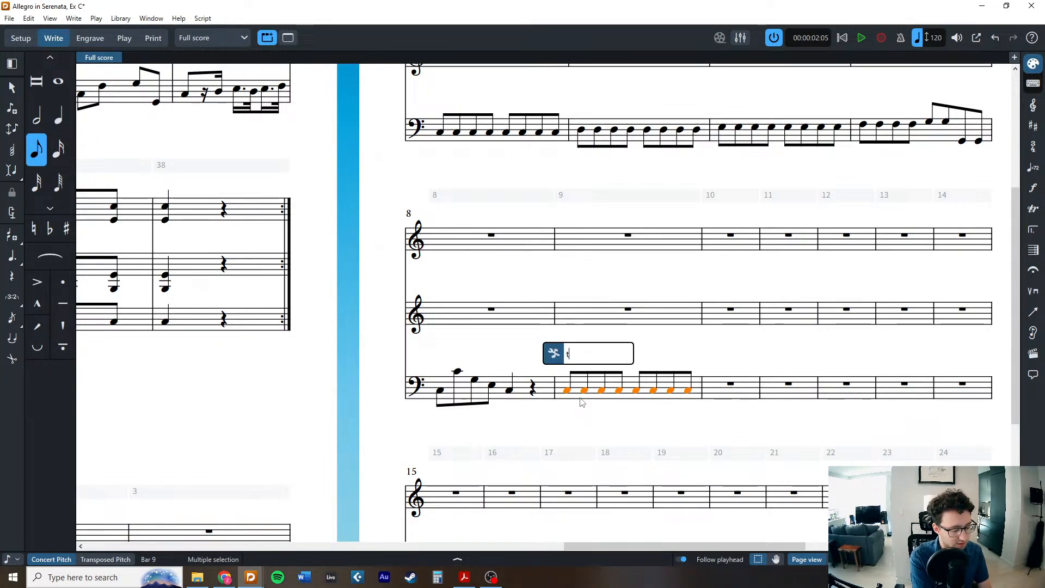
{"action": "key", "text": "Return"}
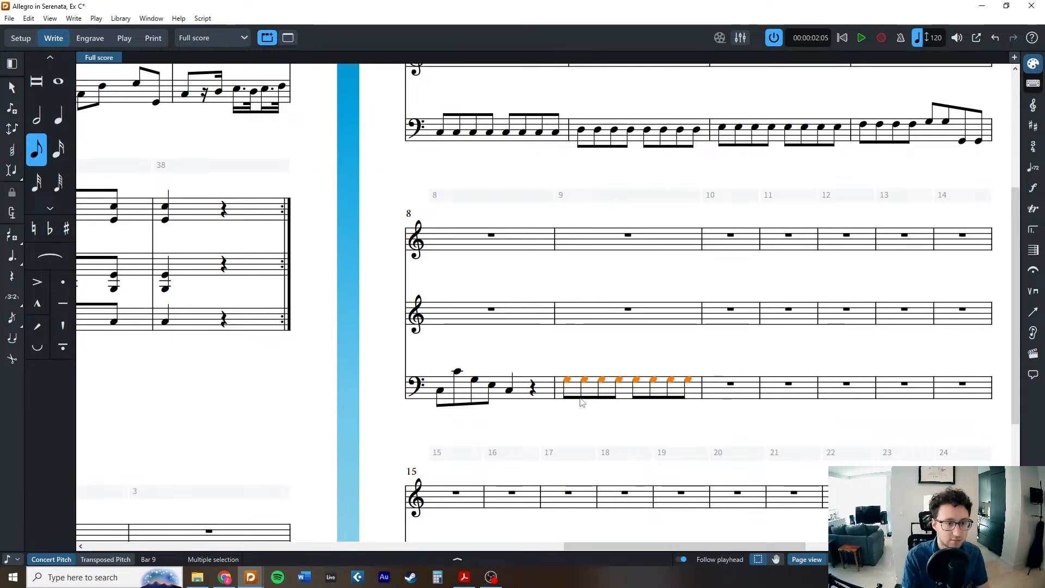
Repeat the cello's eighth-note bar through bars 10 to 15 on A, F sharp, G, low C, B and low A respectively.
{"action": "key", "text": "r"}
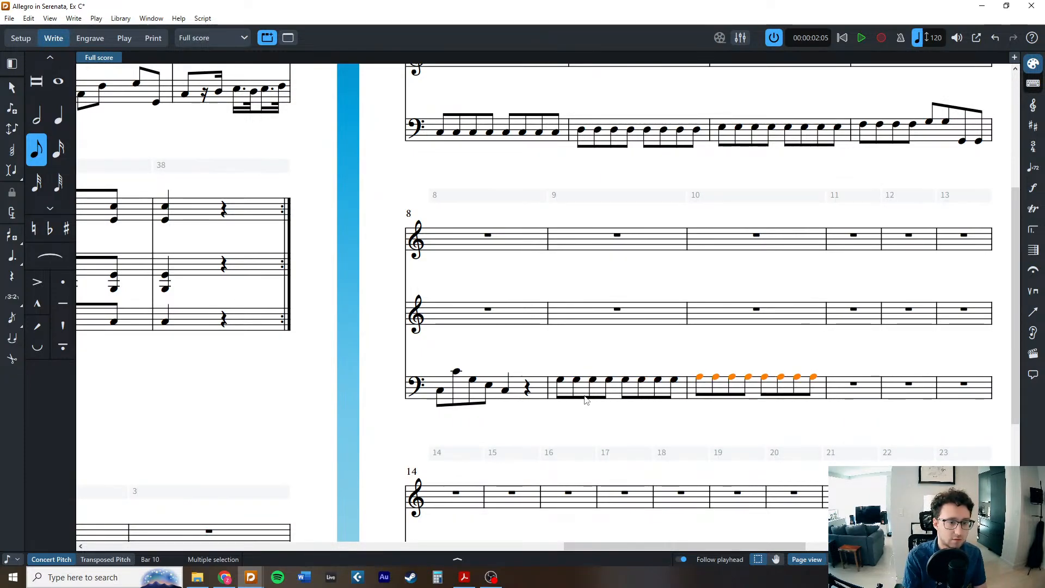
{"action": "key", "text": "r"}
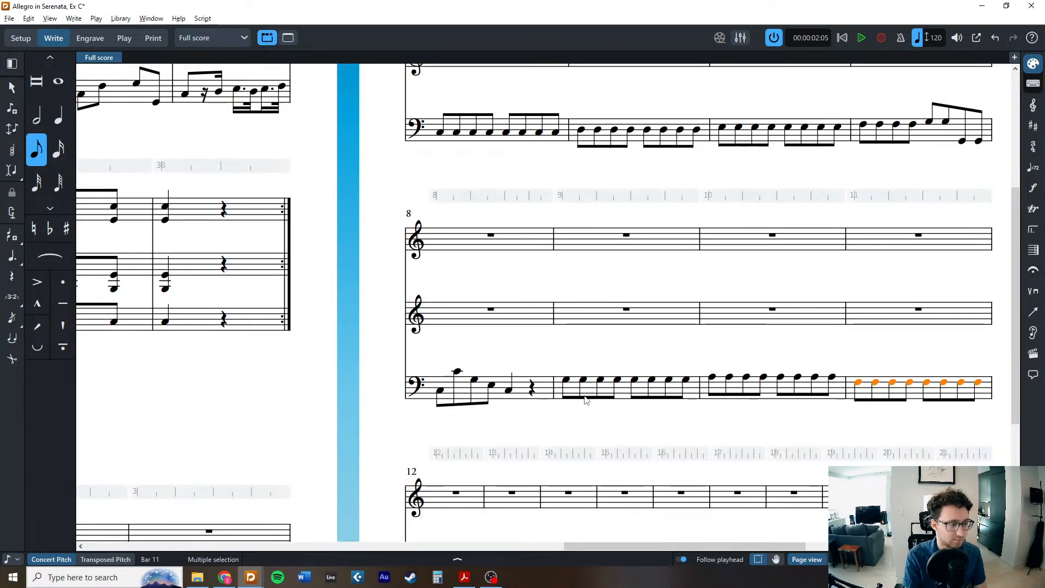
{"action": "key", "text": "0"}
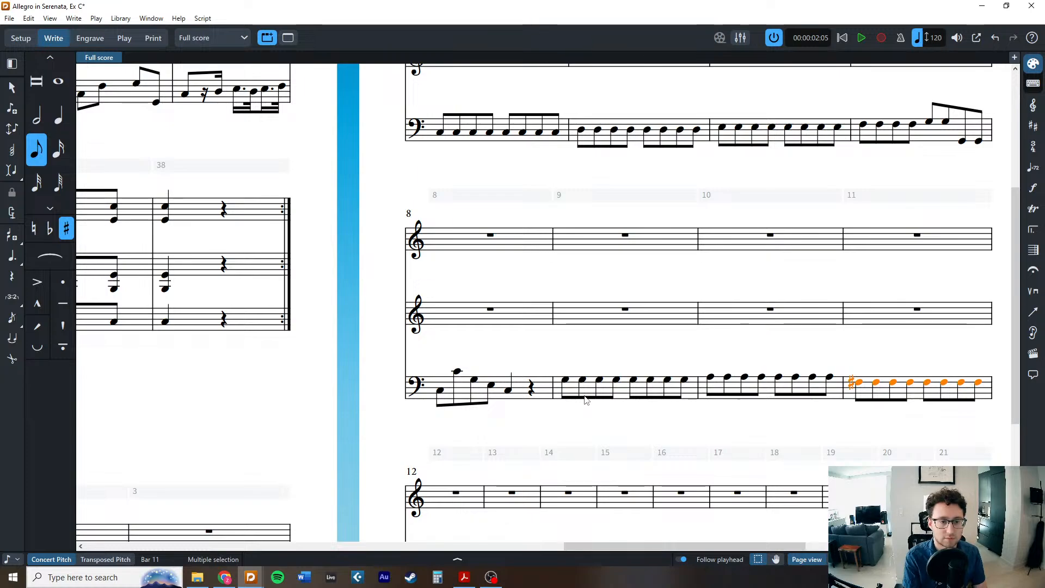
{"action": "key", "text": "r"}
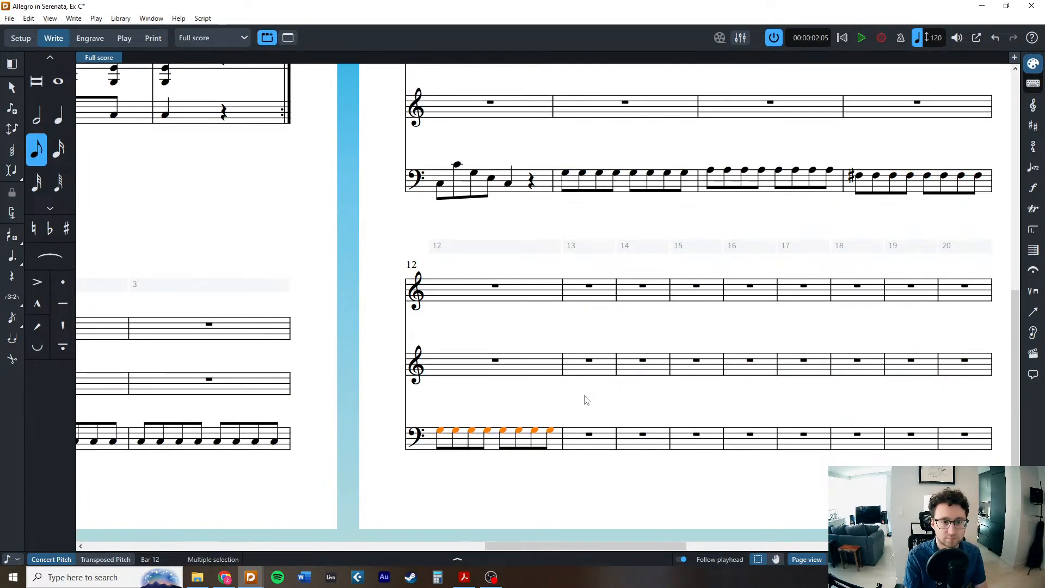
{"action": "key", "text": "r"}
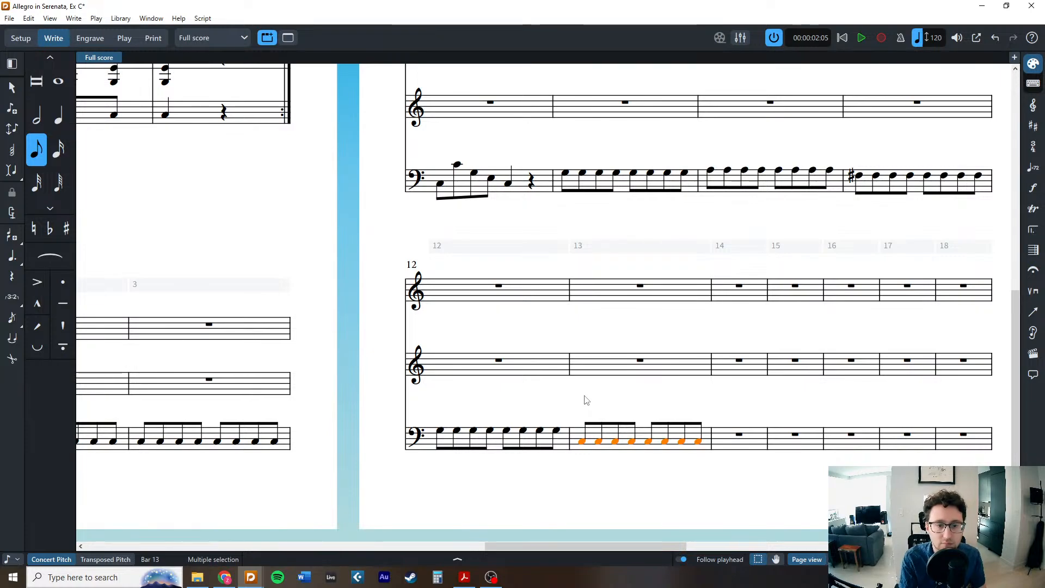
{"action": "key", "text": "r"}
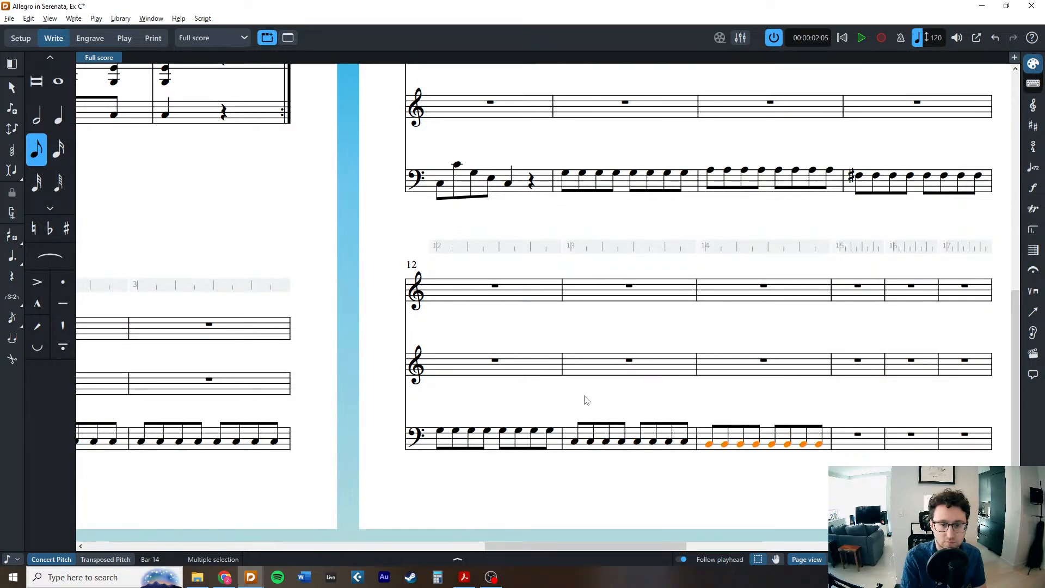
{"action": "key", "text": "r"}
{"action": "key", "text": "alt+Down"}
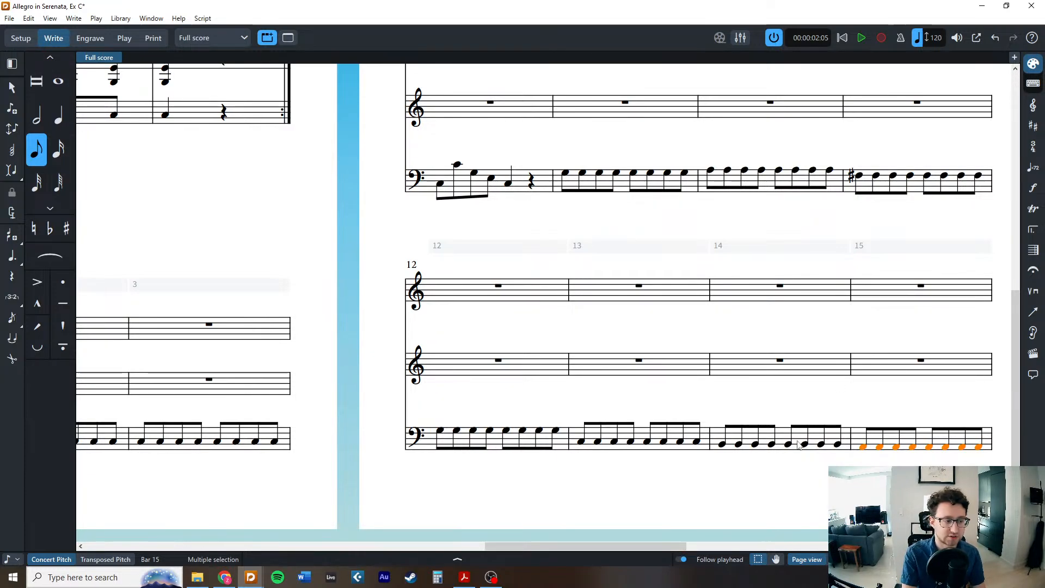
Switch to the manuscript PDF, examine the slashed notes ending the second line of the cello's Allegro, and return to Dorico.
{"action": "key", "text": "alt+Tab"}
{"action": "mouse_move", "coordinate": [710, 112]}
{"action": "left_mouse_down"}
{"action": "mouse_move", "coordinate": [709, 95]}
{"action": "mouse_move", "coordinate": [719, 104]}
{"action": "left_mouse_up"}
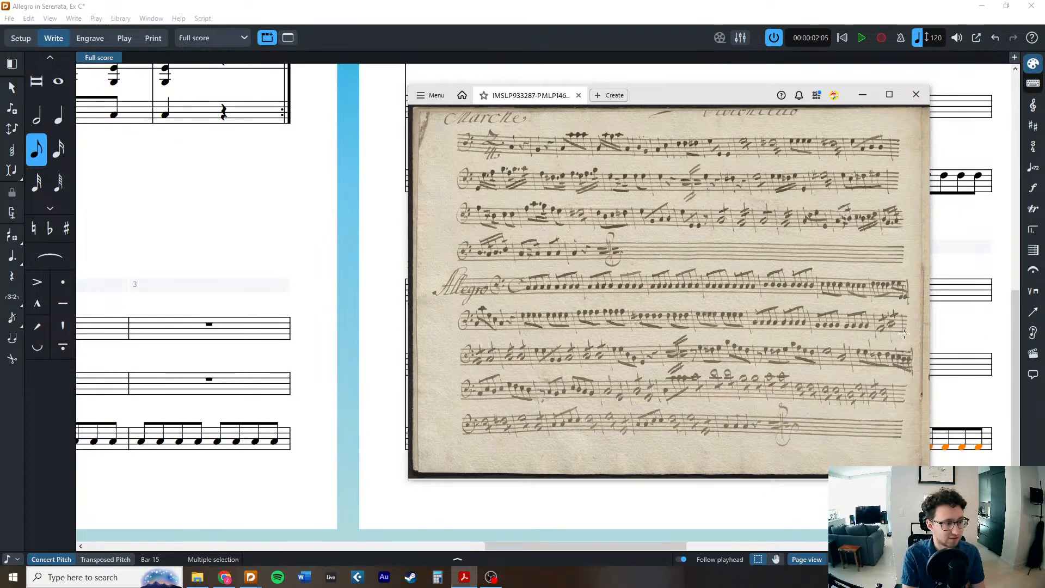
{"action": "scroll", "coordinate": [903, 332], "scroll_direction": "up", "scroll_amount": 5}
{"action": "scroll", "coordinate": [901, 333], "scroll_direction": "up", "scroll_amount": 1}
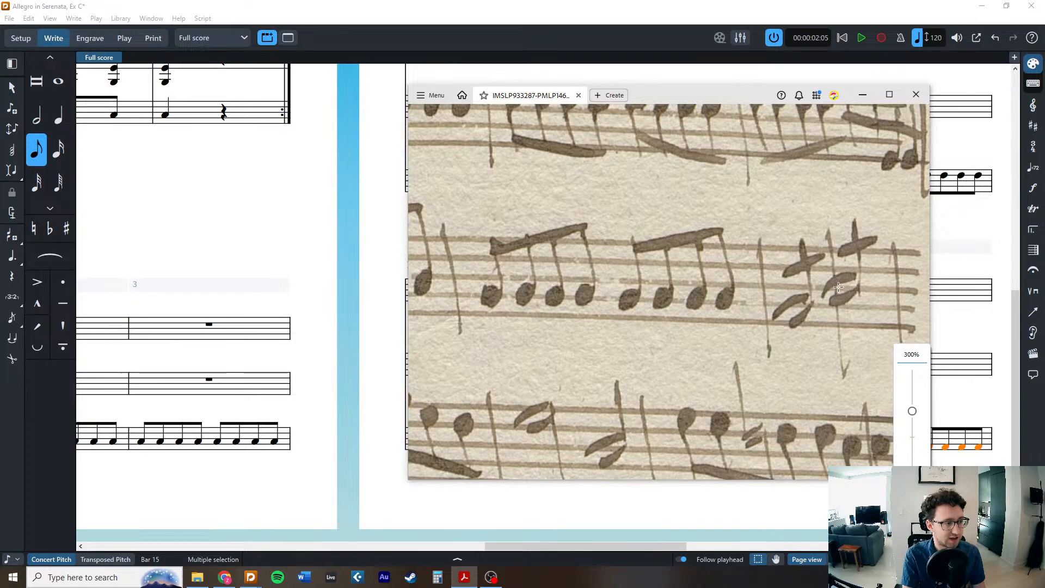
{"action": "scroll", "coordinate": [831, 301], "scroll_direction": "down", "scroll_amount": 2}
{"action": "scroll", "coordinate": [832, 301], "scroll_direction": "down", "scroll_amount": 3}
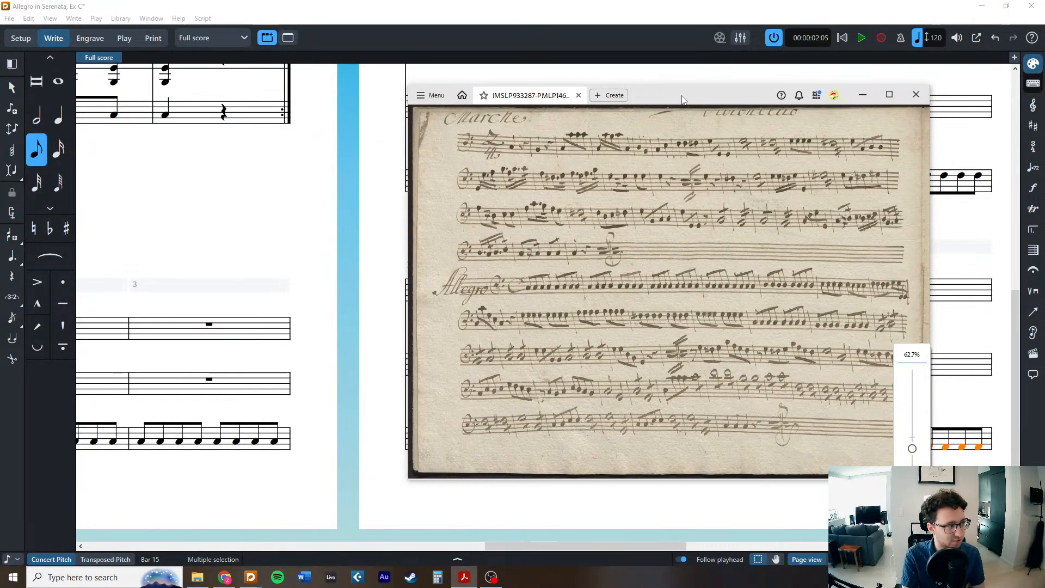
{"action": "key", "text": "alt+Tab"}
Try to transpose the last four eighth notes of the cello's bar 15 up a perfect fourth.
{"action": "scroll", "coordinate": [871, 447], "scroll_direction": "right", "scroll_amount": 3}
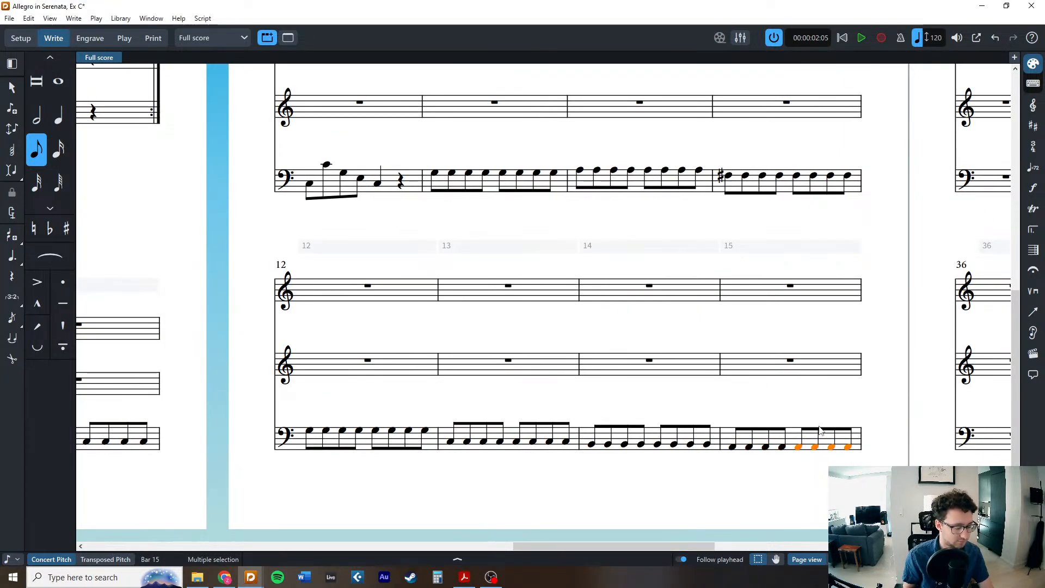
{"action": "key", "text": "shift+t"}
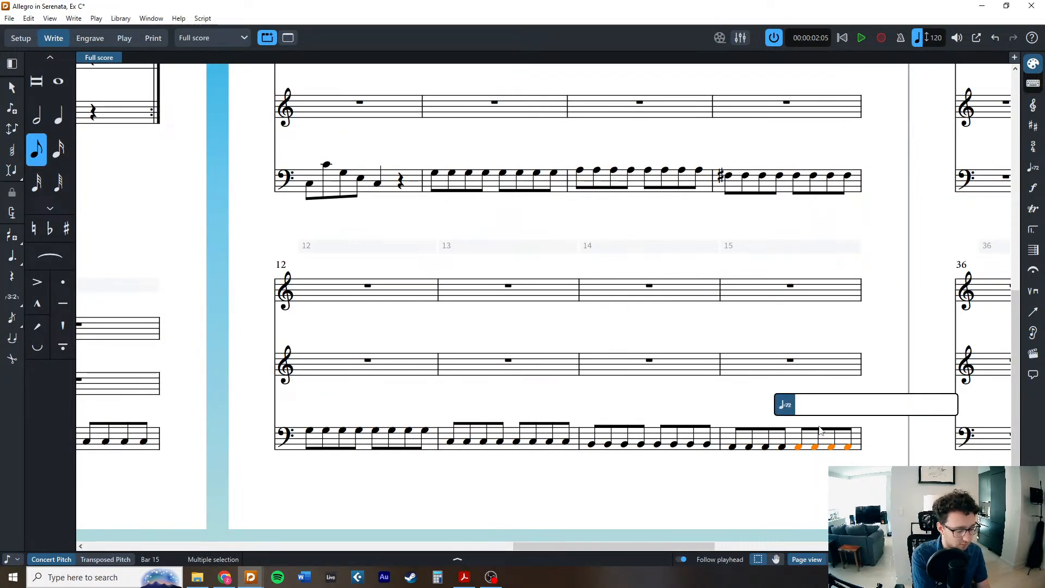
{"action": "type", "text": "t"}
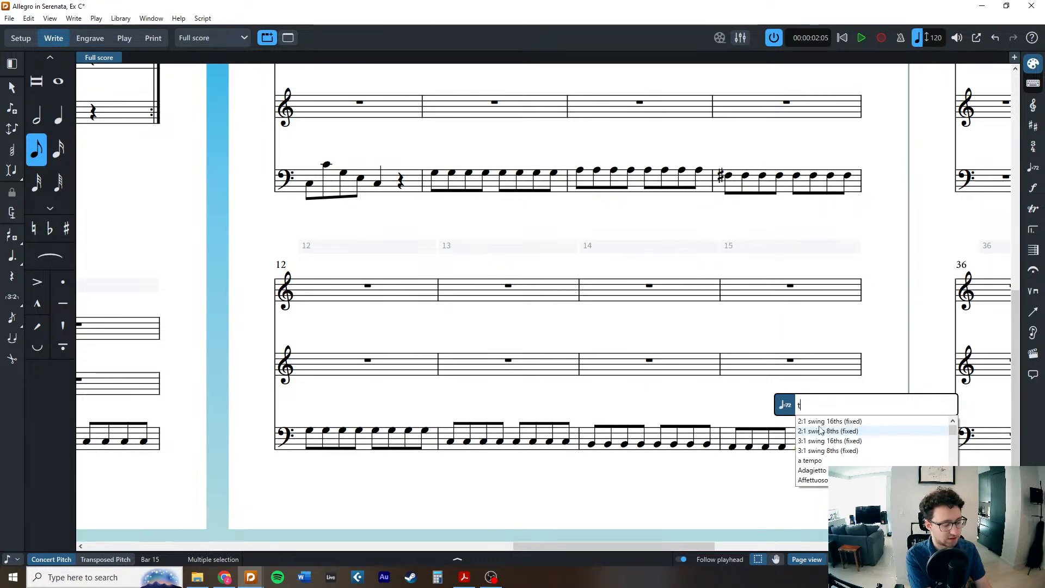
{"action": "type", "text": "P4"}
{"action": "key", "text": "Return"}
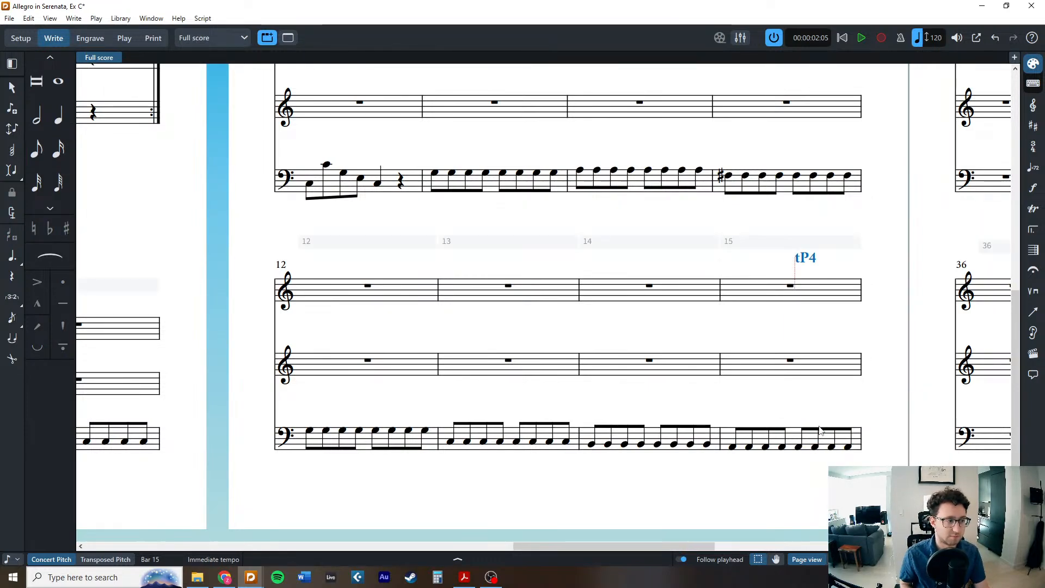
Undo the misplaced tempo text and transpose the last four eighth notes of the cello's bar 15 up a perfect fourth.
{"action": "key", "text": "ctrl+z"}
{"action": "key", "text": "shift+p"}
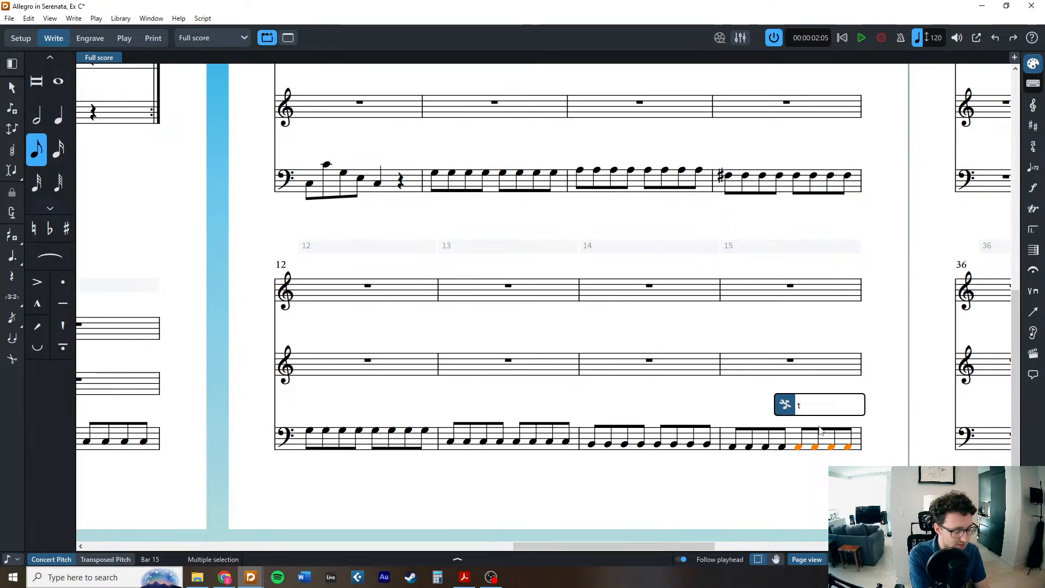
{"action": "type", "text": "tP4"}
{"action": "key", "text": "Return"}
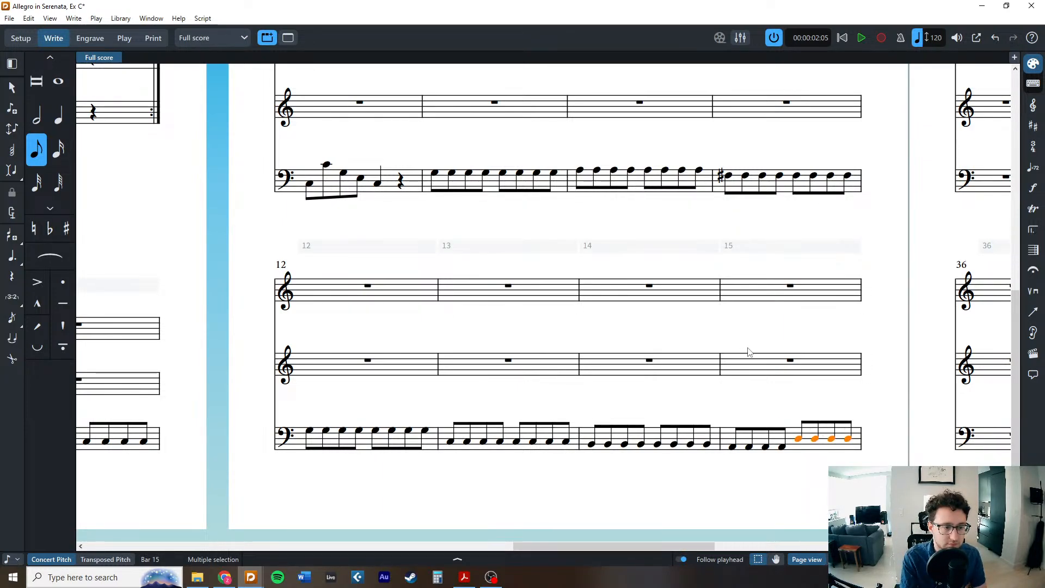
Enter half notes B and C in the cello's bar 16 and two half notes D in bar 17.
{"action": "scroll", "coordinate": [745, 349], "scroll_direction": "right", "scroll_amount": 3}
{"action": "scroll", "coordinate": [732, 340], "scroll_direction": "up", "scroll_amount": 3}
{"action": "scroll", "coordinate": [708, 332], "scroll_direction": "right", "scroll_amount": 3}
{"action": "scroll", "coordinate": [687, 332], "scroll_direction": "down", "scroll_amount": 3}
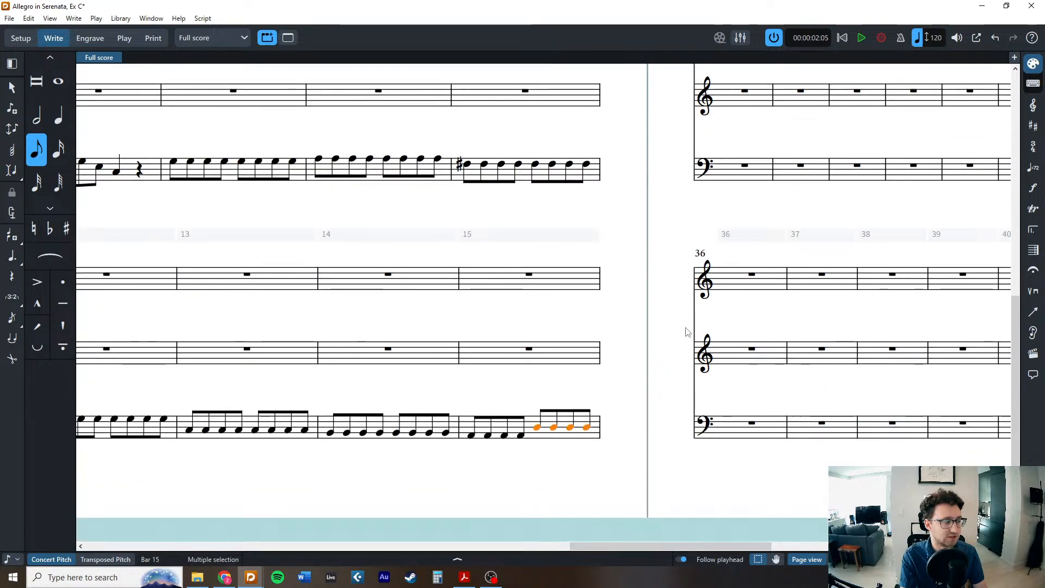
{"action": "scroll", "coordinate": [718, 331], "scroll_direction": "right", "scroll_amount": 4}
{"action": "scroll", "coordinate": [704, 343], "scroll_direction": "up", "scroll_amount": 6}
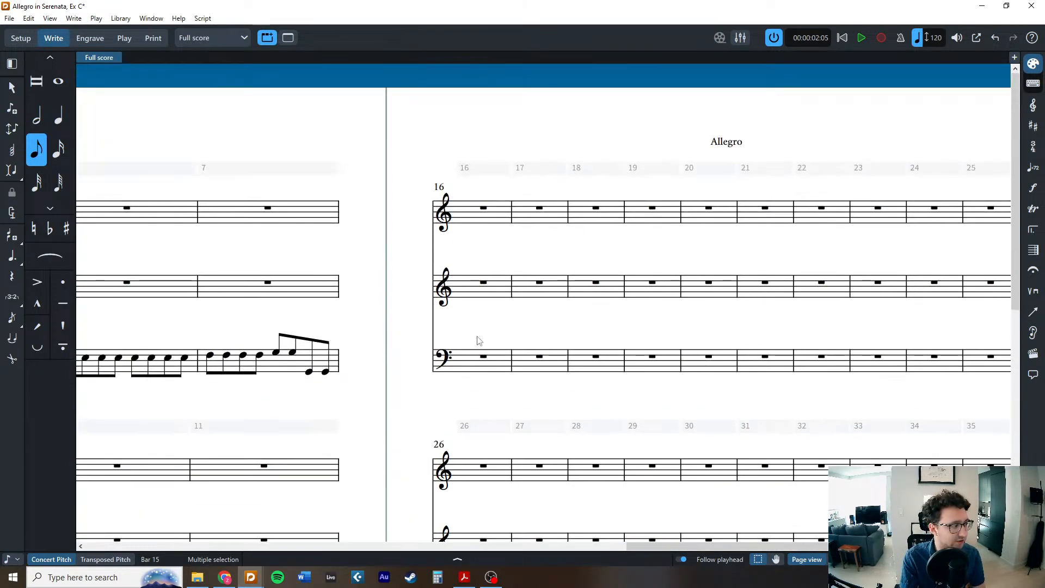
{"action": "double_click", "coordinate": [482, 356]}
{"action": "left_click", "coordinate": [36, 117]}
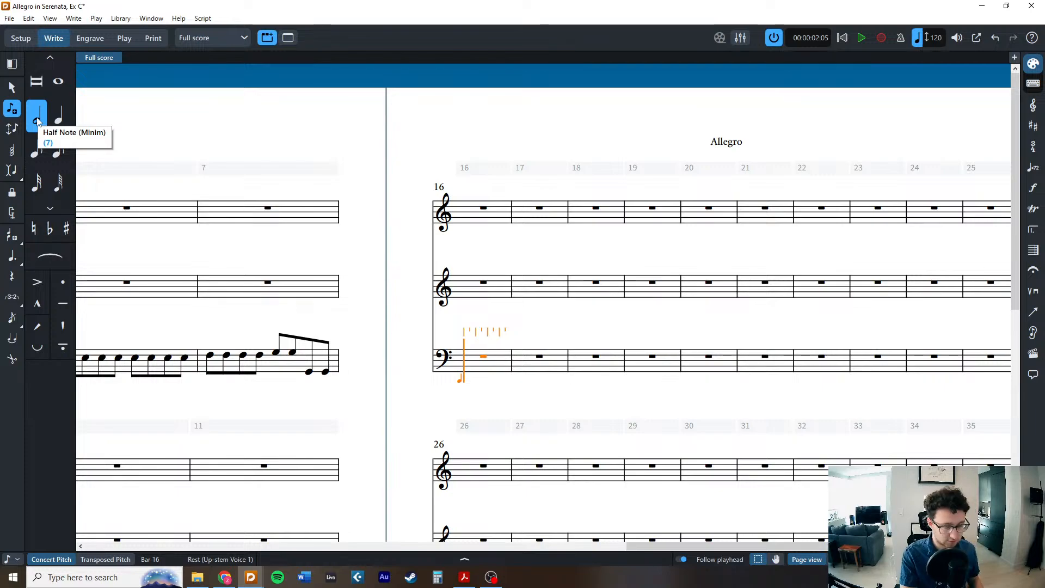
{"action": "key", "text": "c"}
{"action": "key", "text": "c"}
{"action": "key", "text": "d"}
{"action": "key", "text": "d"}
Enter quarter notes G and B and a half note C in the cello's bar 18, and two half notes D in bar 19.
{"action": "left_click", "coordinate": [65, 123]}
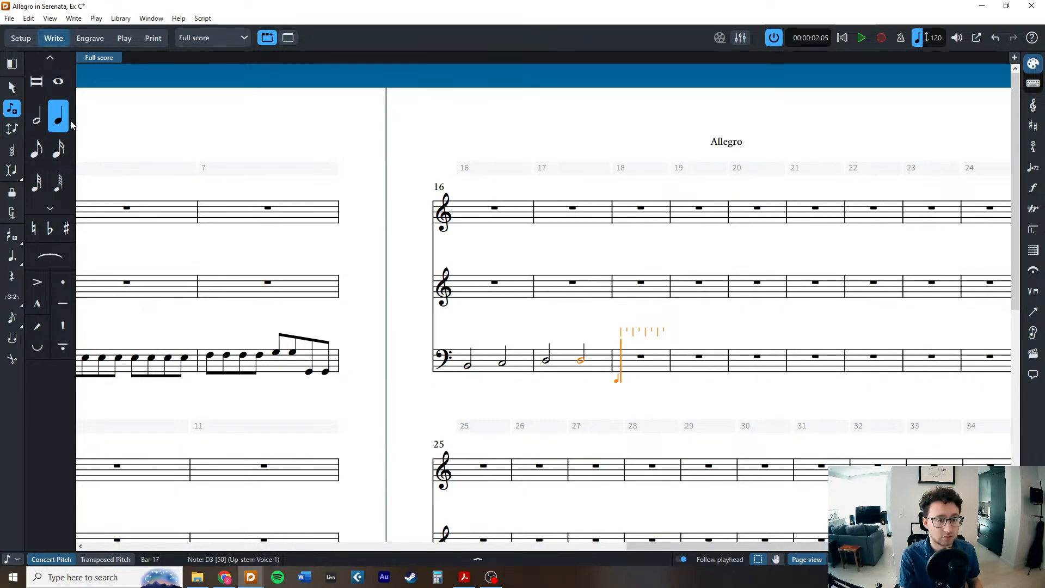
{"action": "key", "text": "g"}
{"action": "key", "text": "b"}
{"action": "left_click", "coordinate": [38, 125]}
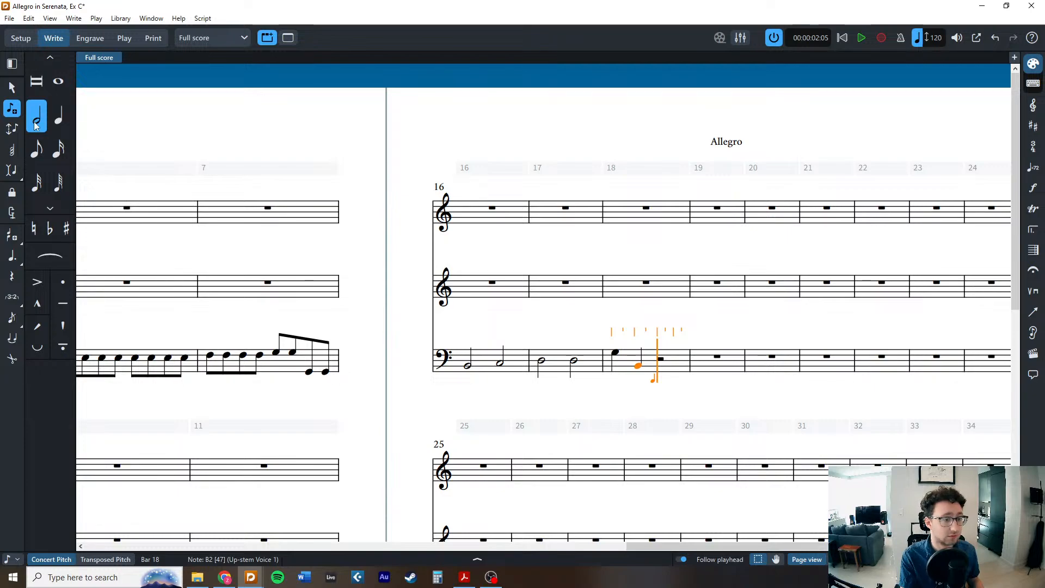
{"action": "key", "text": "d"}
{"action": "key", "text": "d"}
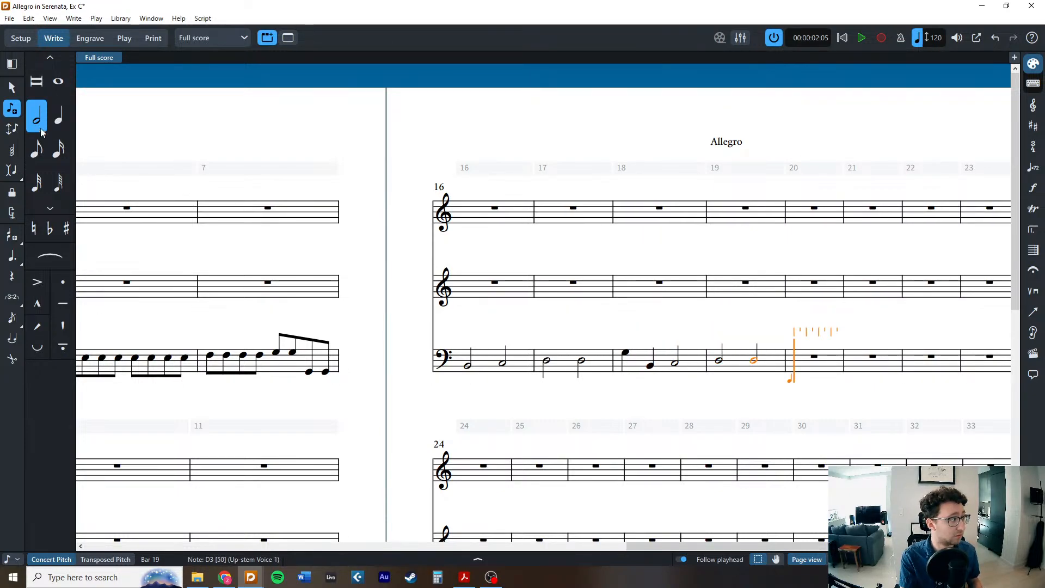
Fill the cello's bar 20 with eighth notes G, G, D, B and a low G quarter note, leaving a quarter rest.
{"action": "left_click", "coordinate": [41, 147]}
{"action": "key", "text": "g"}
{"action": "key", "text": "g"}
{"action": "key", "text": "d"}
{"action": "key", "text": "b"}
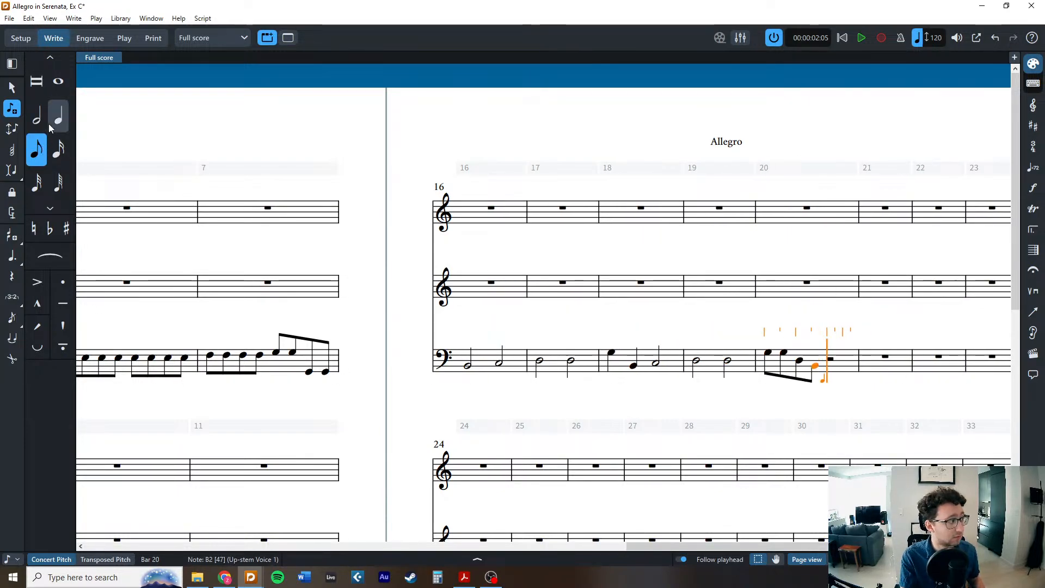
{"action": "left_click", "coordinate": [58, 120]}
{"action": "key", "text": "g"}
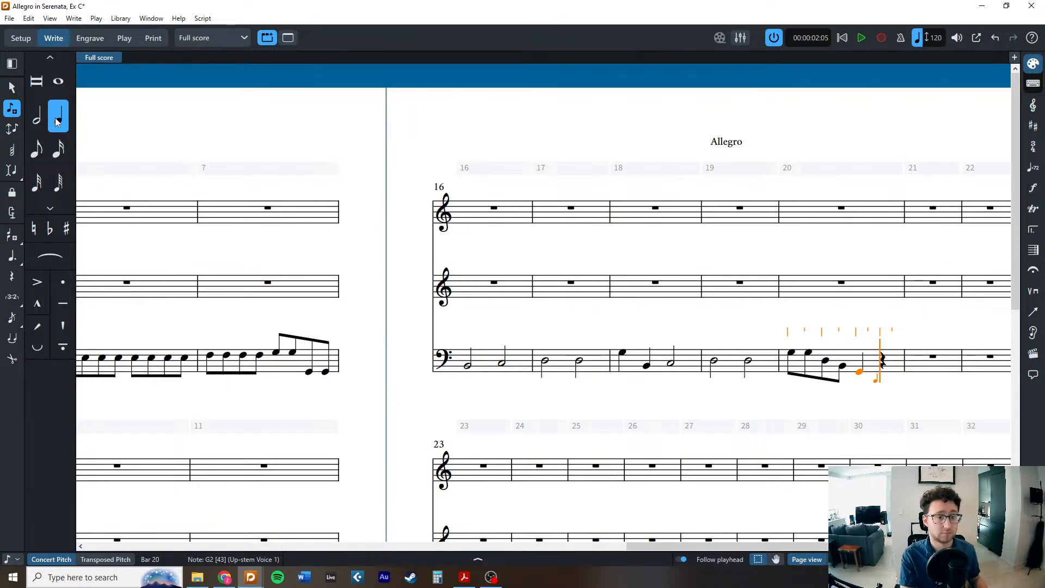
{"action": "key", "text": "Escape"}
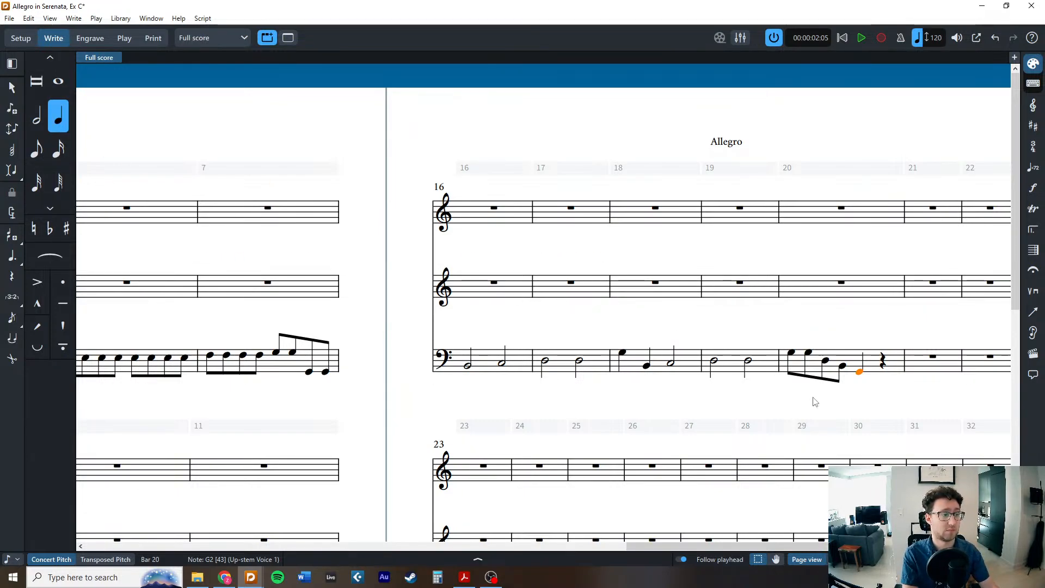
Insert a combined end-and-start repeat barline between bars 20 and 21.
{"action": "left_click", "coordinate": [908, 363]}
{"action": "key", "text": "shift+b"}
{"action": "type", "text": ":|:"}
{"action": "key", "text": "Return"}
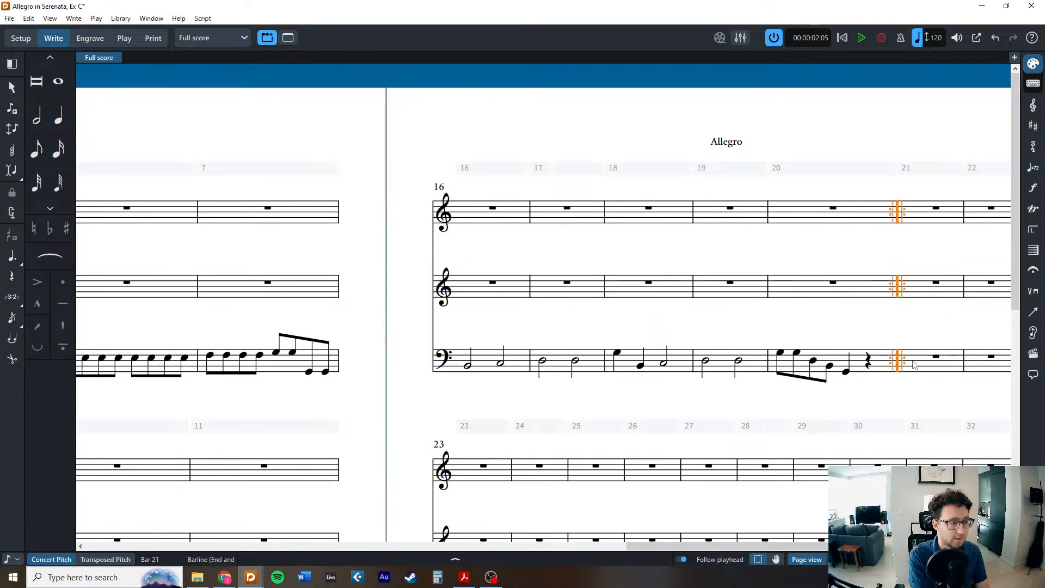
{"action": "left_click", "coordinate": [883, 333]}
{"action": "scroll", "coordinate": [534, 381], "scroll_direction": "down", "scroll_amount": 5}
{"action": "scroll", "coordinate": [505, 397], "scroll_direction": "up", "scroll_amount": 5}
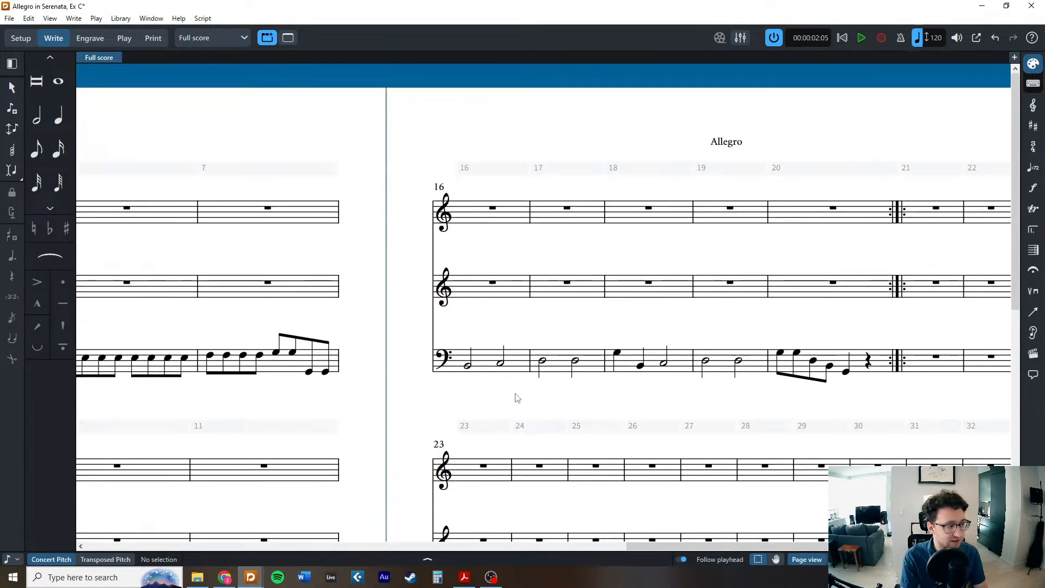
Convert the cello's half and quarter notes in bars 16 to 19 into repeated eighth notes on the same pitches.
{"action": "left_click", "coordinate": [484, 368]}
{"action": "left_click", "coordinate": [716, 371], "text": "shift"}
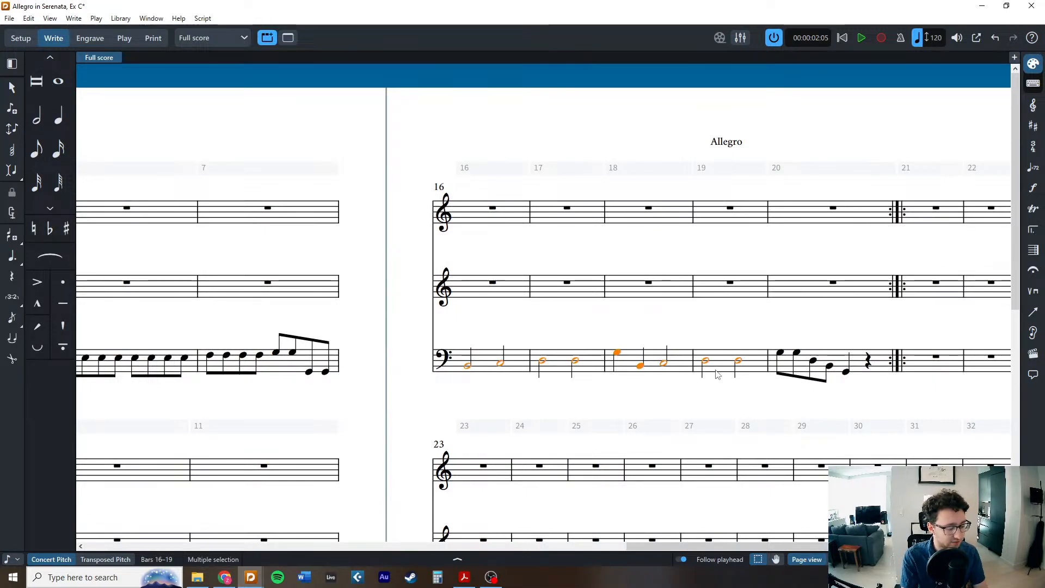
{"action": "key", "text": "ctrl+v"}
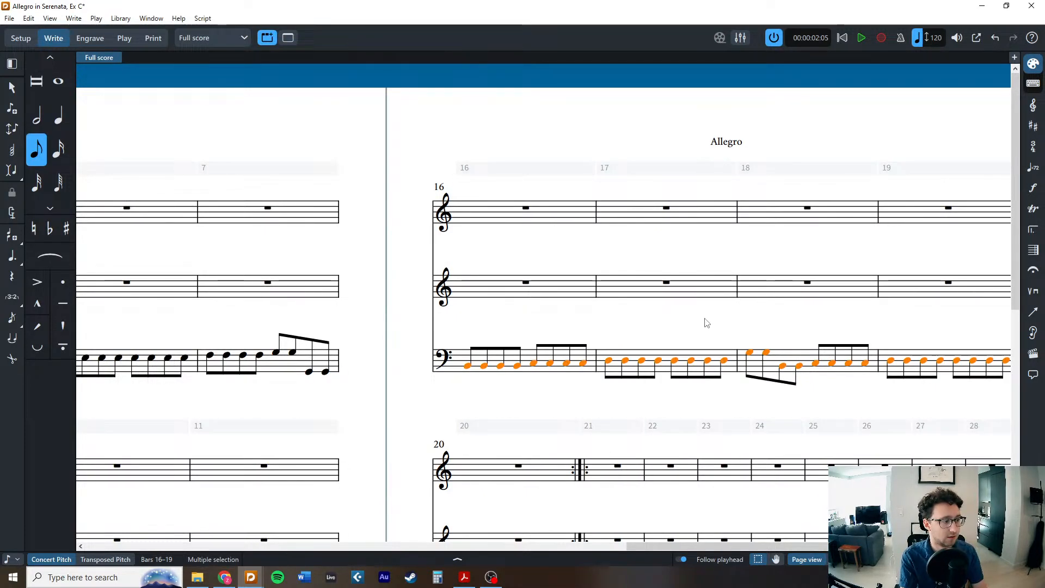
{"action": "key", "text": "Escape"}
{"action": "scroll", "coordinate": [700, 330], "scroll_direction": "down", "scroll_amount": 4}
{"action": "scroll", "coordinate": [686, 348], "scroll_direction": "up", "scroll_amount": 2}
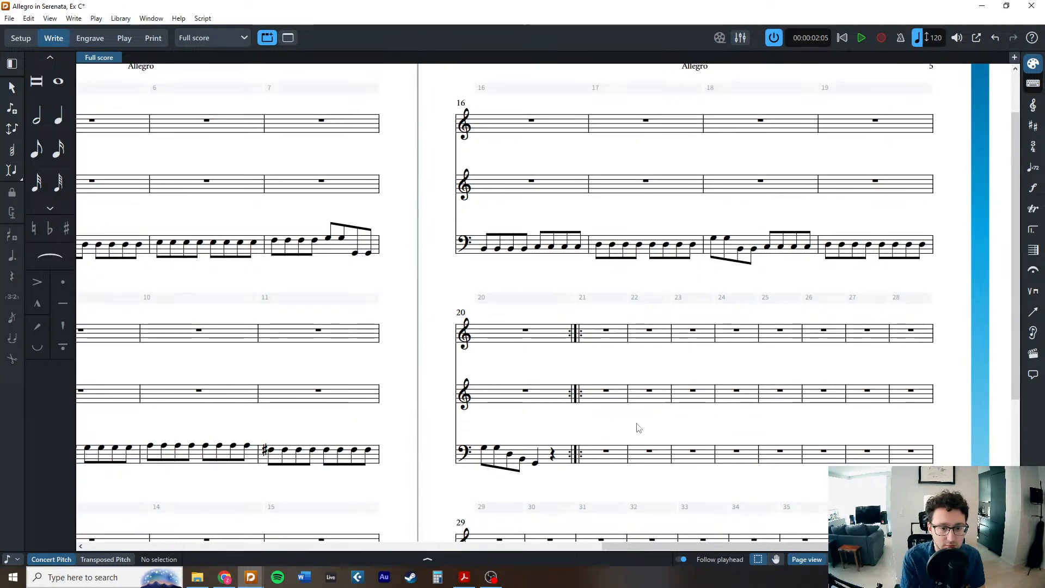
{"action": "scroll", "coordinate": [599, 400], "scroll_direction": "right", "scroll_amount": 4}
{"action": "scroll", "coordinate": [577, 397], "scroll_direction": "down", "scroll_amount": 3}
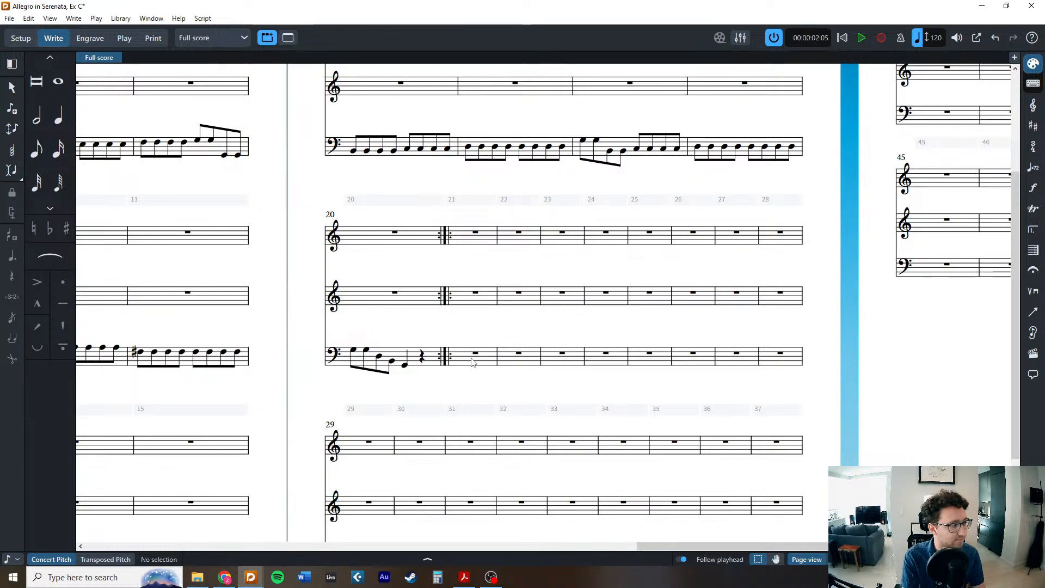
{"action": "key", "text": "ctrl+equal"}
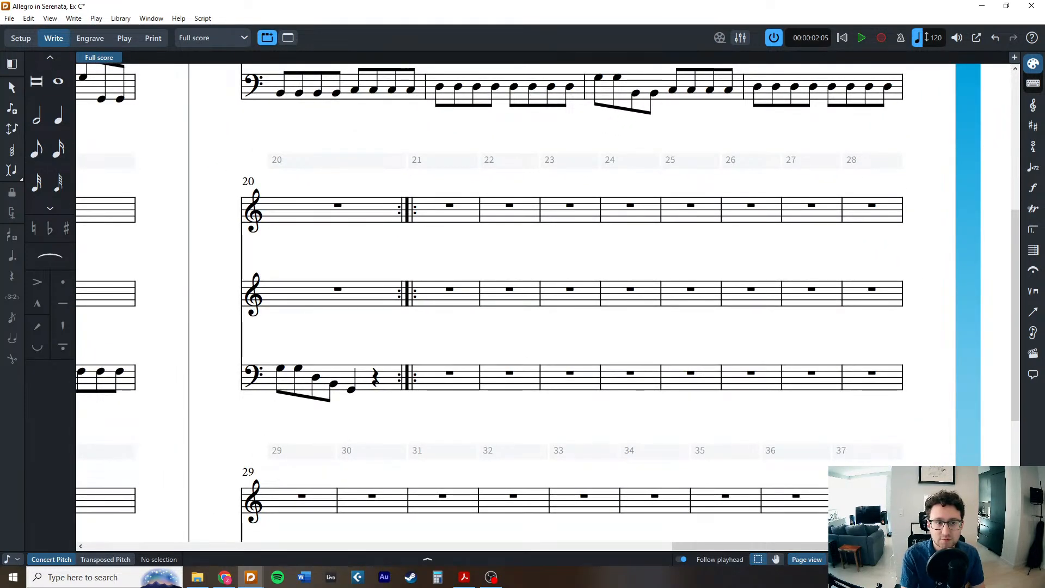
{"action": "key", "text": "alt+Tab"}
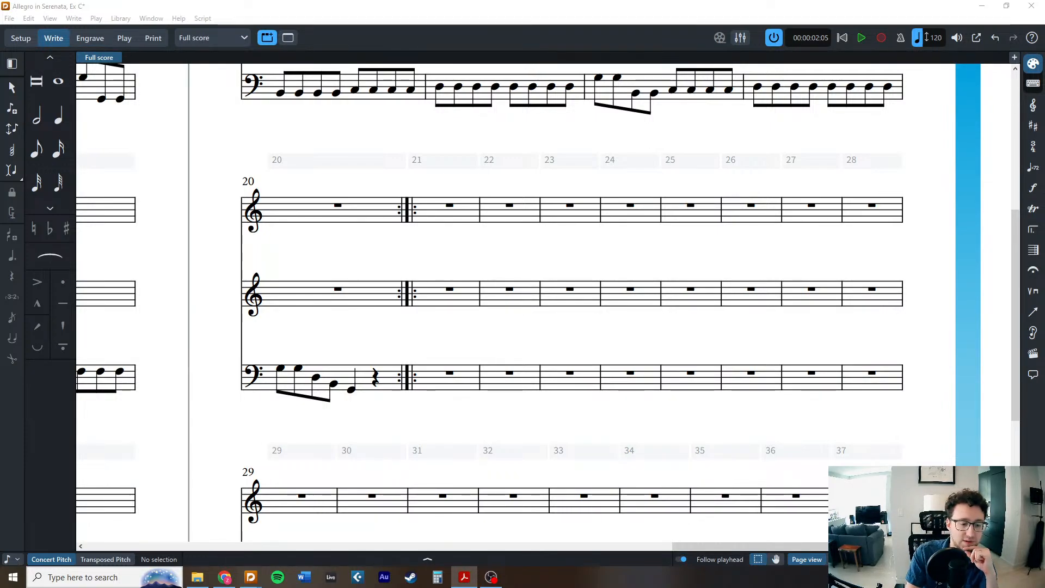
{"action": "key", "text": "alt+Tab"}
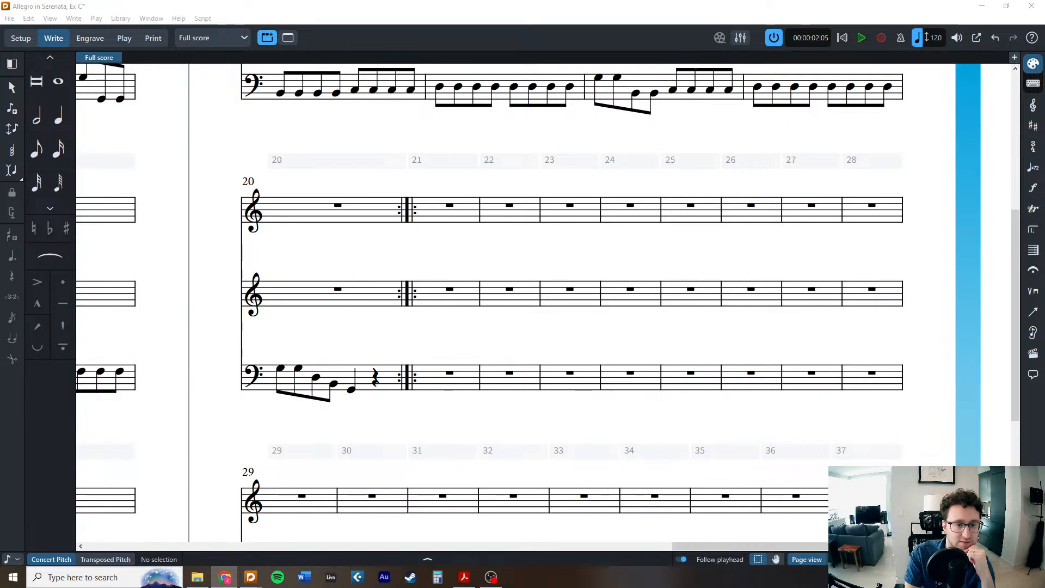
{"action": "key", "text": "alt+Tab"}
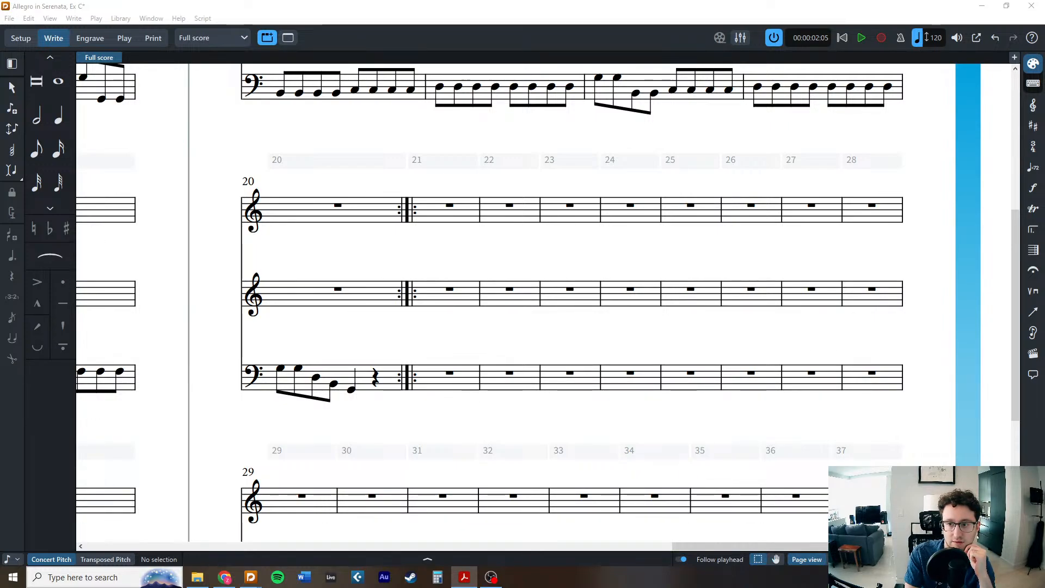
{"action": "key", "text": "alt+Tab"}
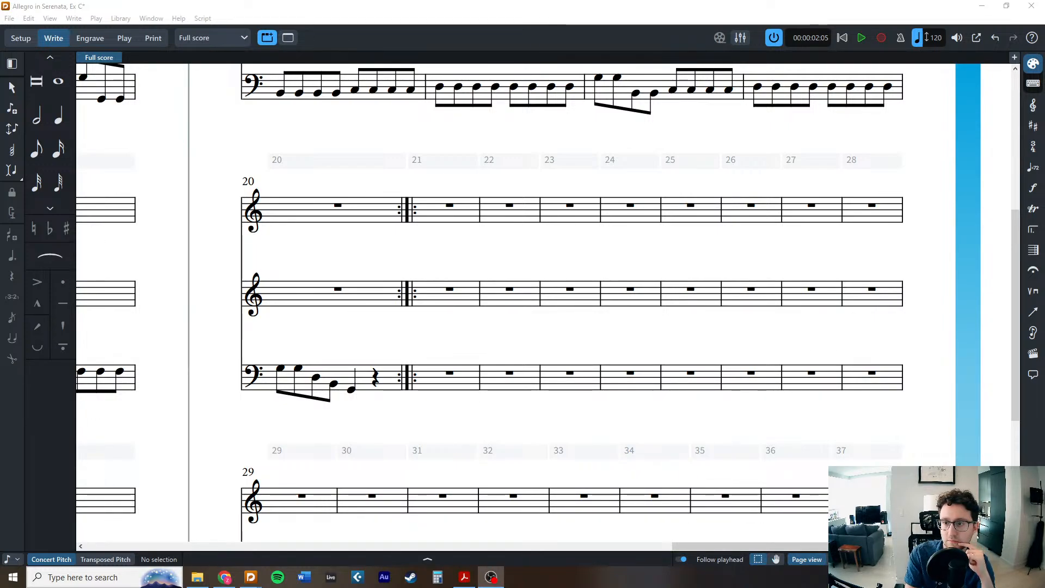
{"action": "key", "text": "alt+Tab"}
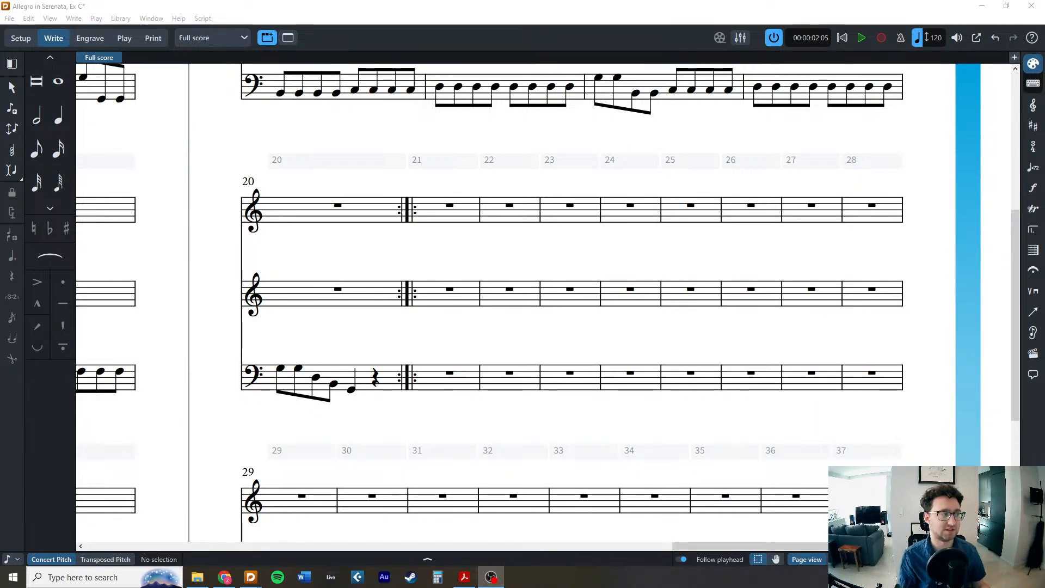
{"action": "scroll", "coordinate": [662, 204], "scroll_direction": "left", "scroll_amount": 10}
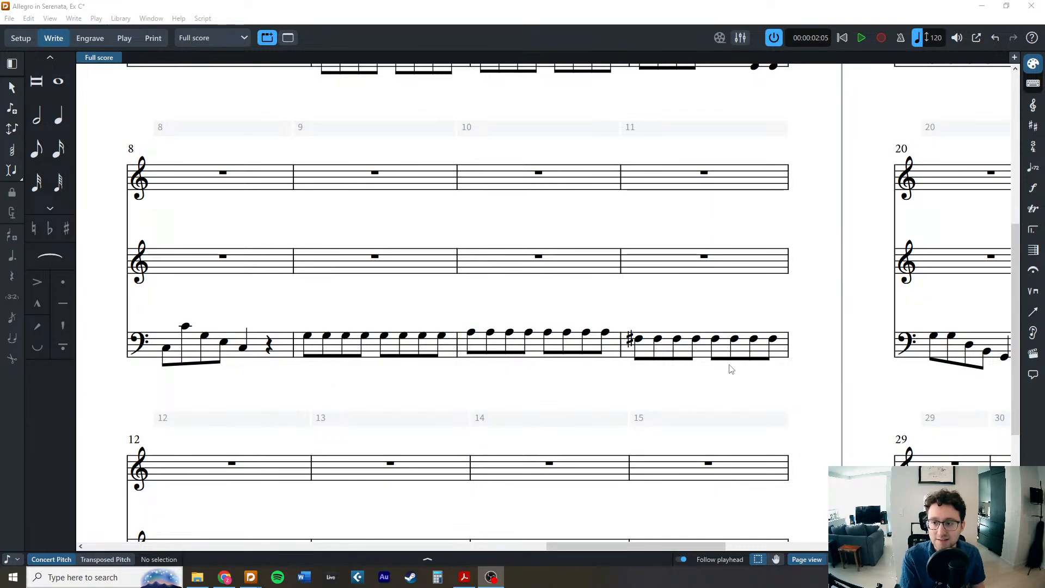
{"action": "scroll", "coordinate": [694, 378], "scroll_direction": "down", "scroll_amount": 5}
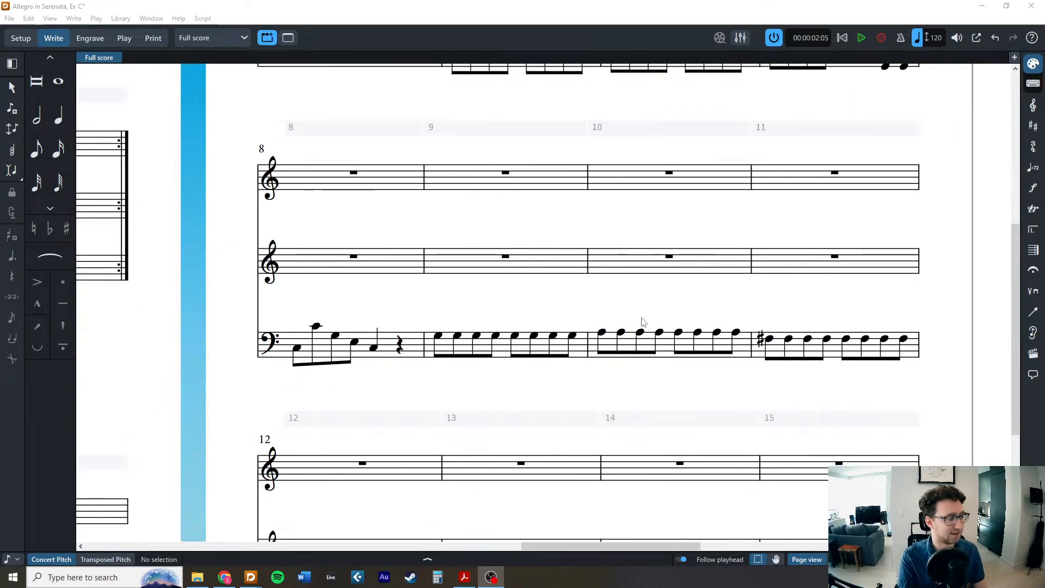
{"action": "scroll", "coordinate": [670, 304], "scroll_direction": "right", "scroll_amount": 6}
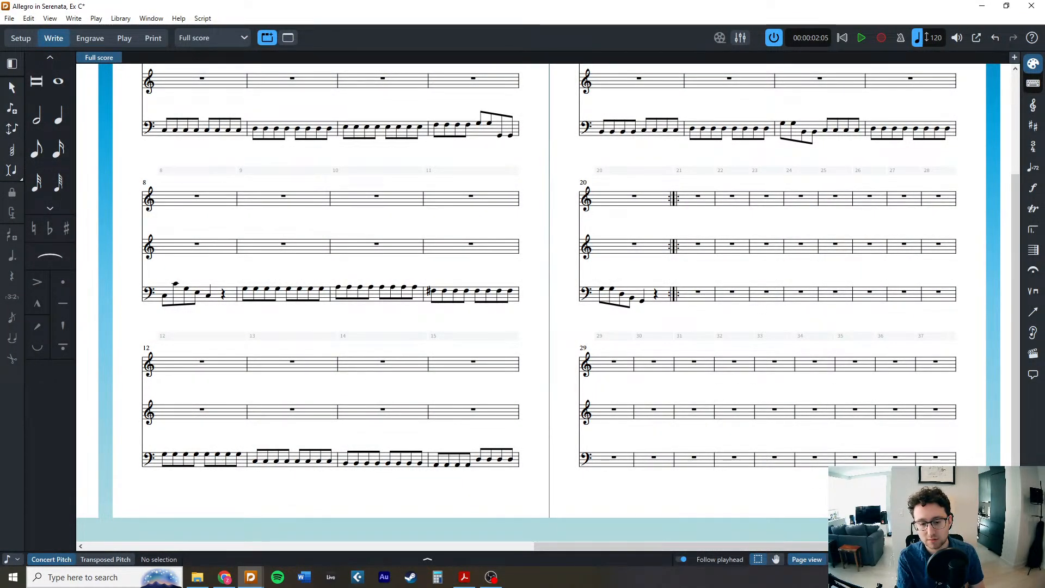
Enter an eighth rest and eighth notes G, F sharp, G, B, A, G, F sharp in the cello's bar 21, and repeat them in bar 22.
{"action": "key", "text": "alt+Tab"}
{"action": "key", "text": "alt+Tab"}
{"action": "left_click", "coordinate": [11, 108]}
{"action": "left_click", "coordinate": [38, 155]}
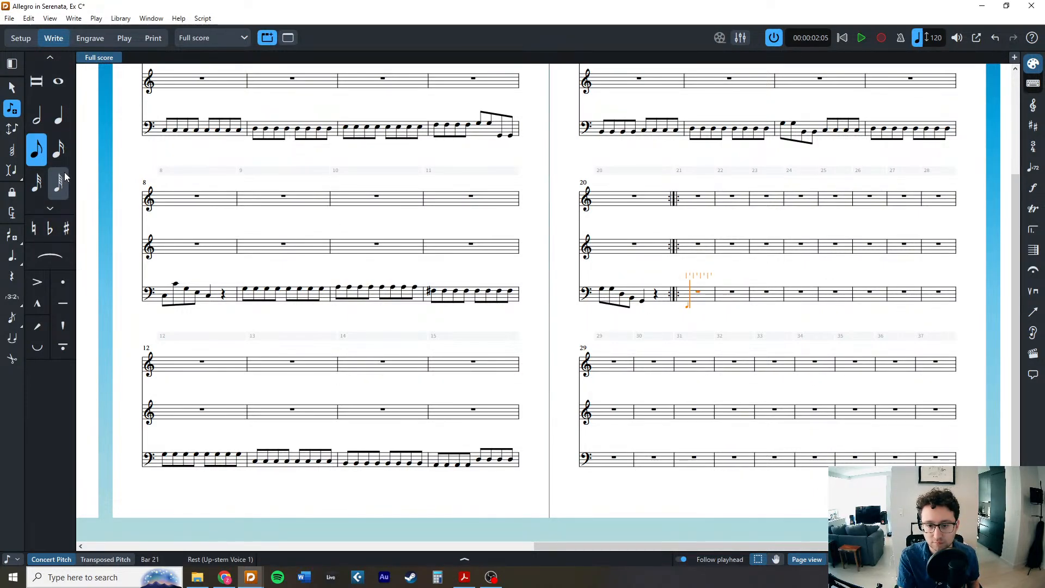
{"action": "key", "text": "g"}
{"action": "key", "text": "equal"}
{"action": "key", "text": "f"}
{"action": "key", "text": "g"}
{"action": "key", "text": "b"}
{"action": "key", "text": "a"}
{"action": "key", "text": "g"}
{"action": "key", "text": "f"}
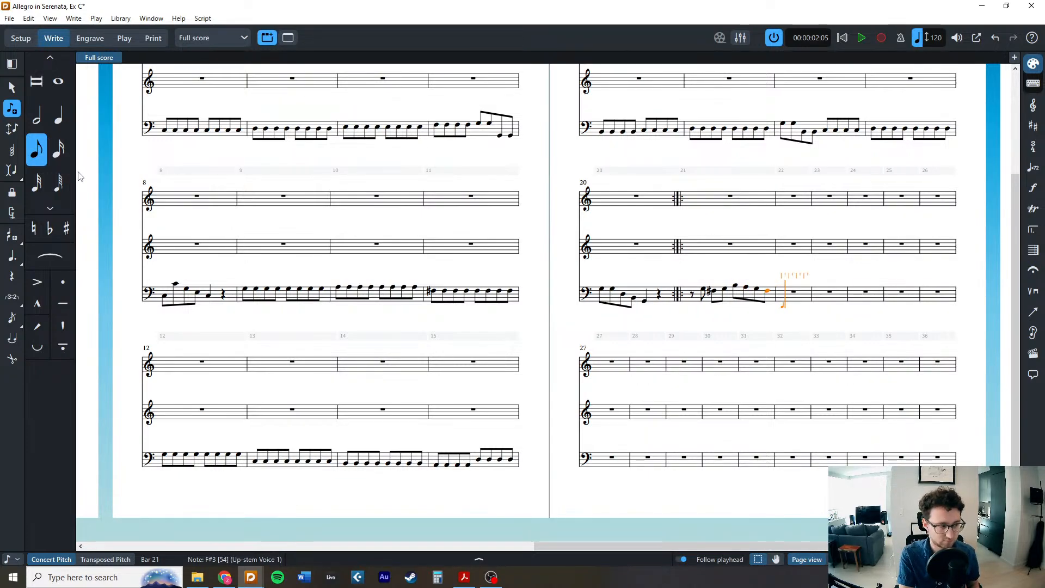
{"action": "key", "text": "Escape"}
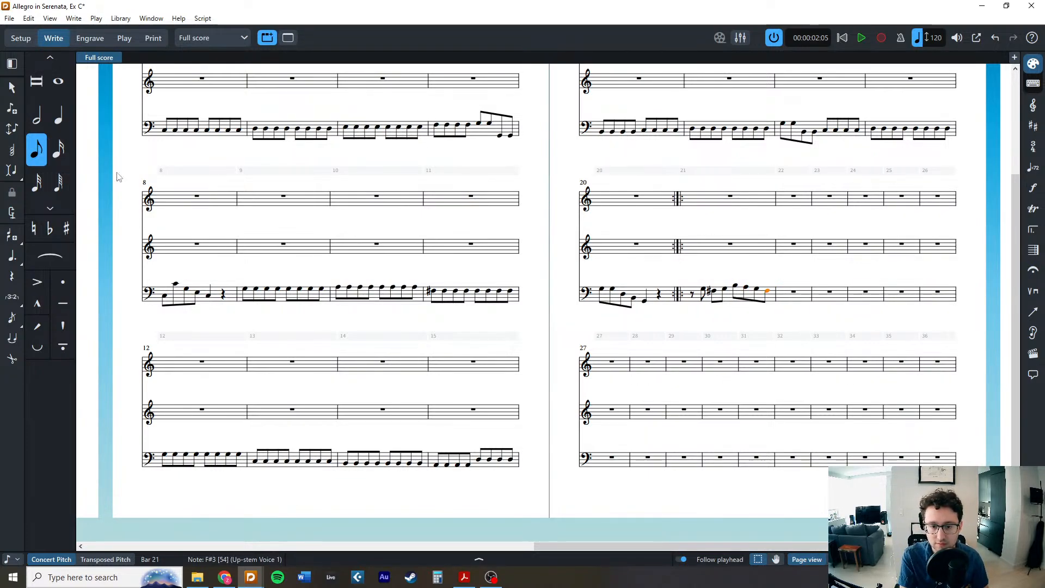
{"action": "left_click", "coordinate": [695, 300], "text": "shift"}
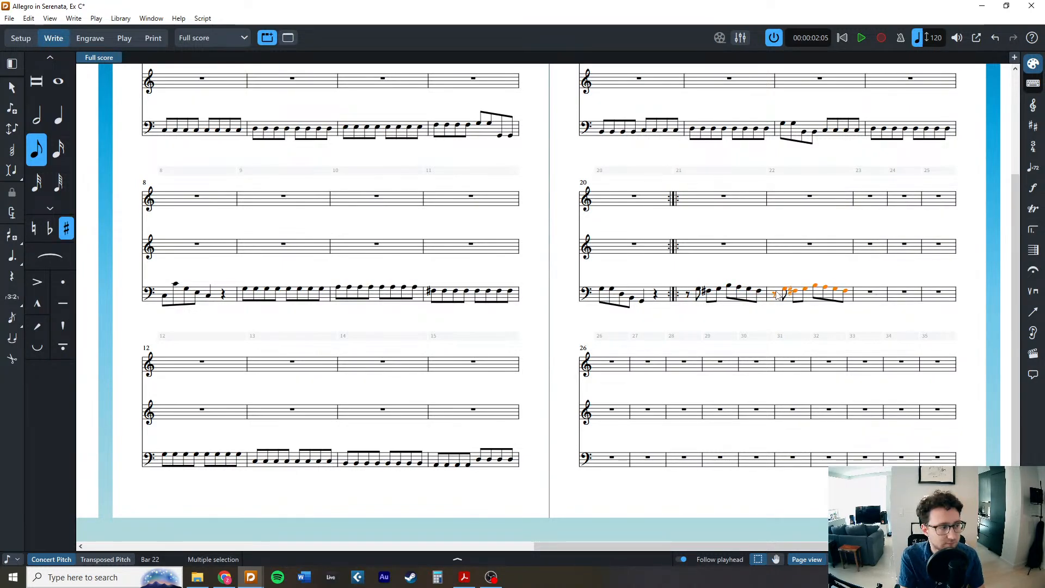
Enter half notes G and D in the cello's bar 23 and quarter notes G, F, E, D in bar 24.
{"action": "double_click", "coordinate": [862, 293]}
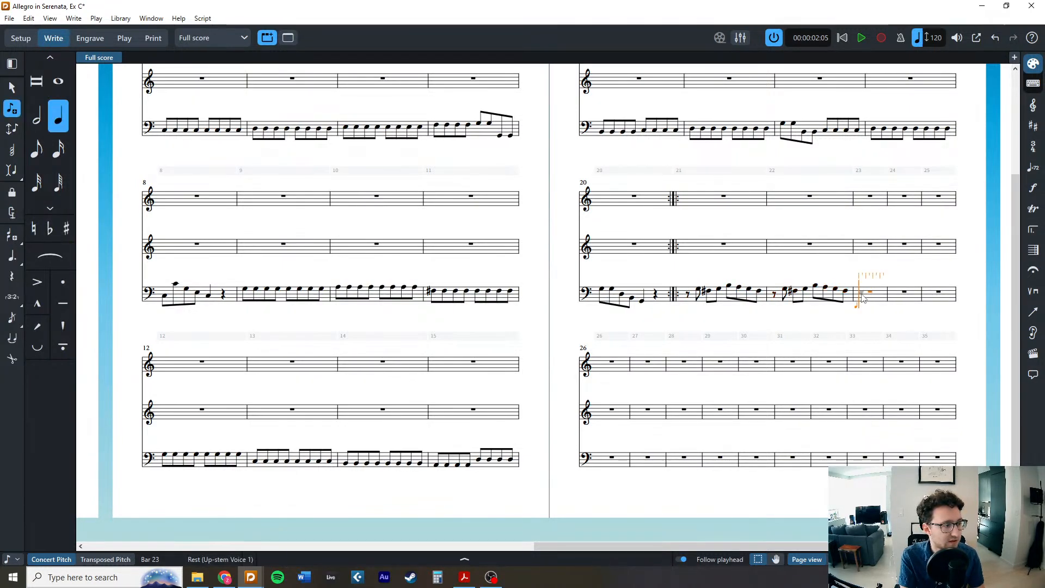
{"action": "left_click", "coordinate": [37, 128]}
{"action": "key", "text": "f"}
{"action": "key", "text": "d"}
{"action": "left_click", "coordinate": [43, 142]}
{"action": "left_click", "coordinate": [61, 118]}
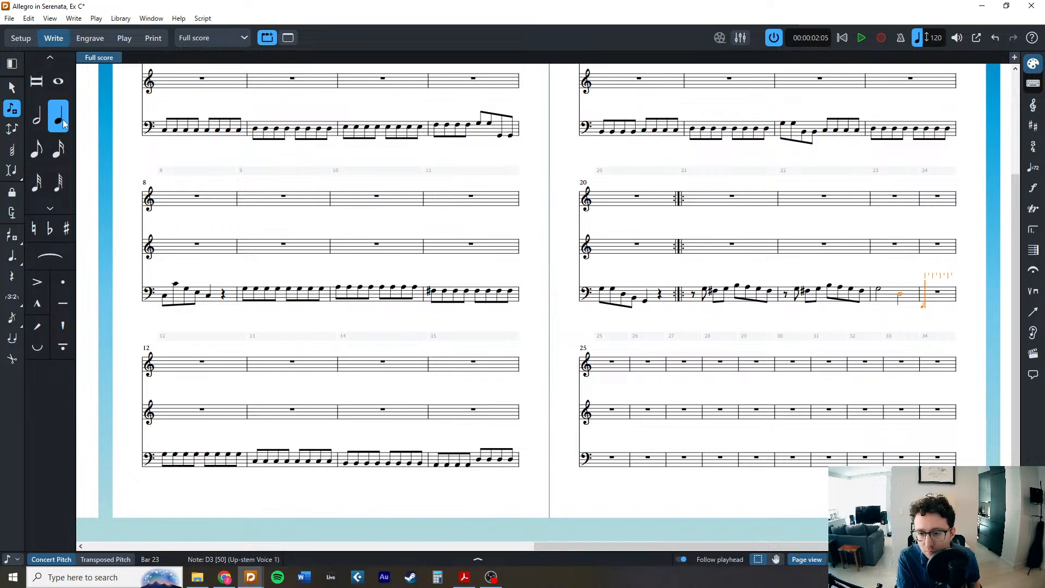
{"action": "key", "text": "f"}
{"action": "key", "text": "f"}
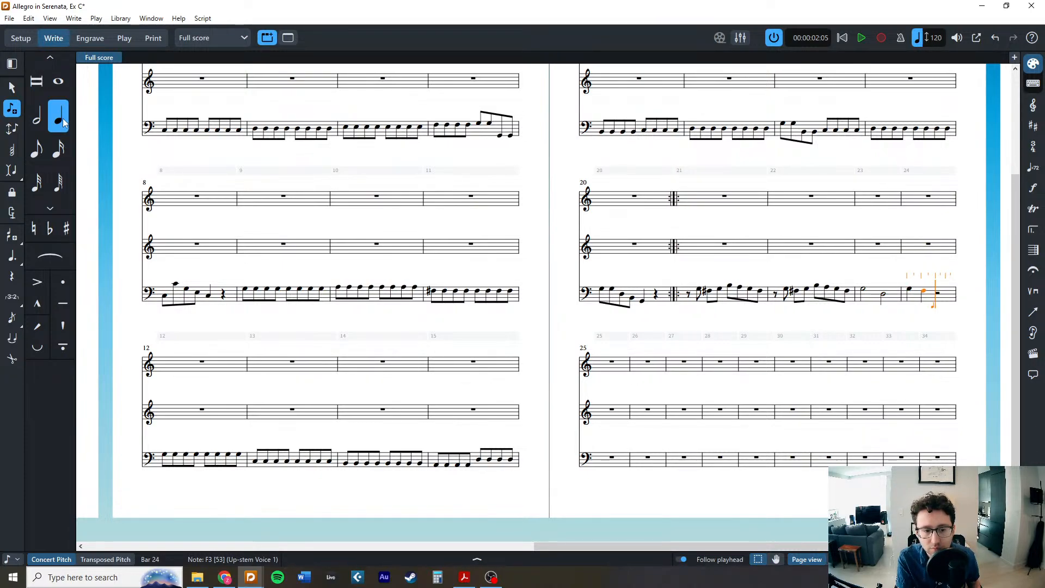
{"action": "key", "text": "e"}
{"action": "key", "text": "d"}
{"action": "key", "text": "Escape"}
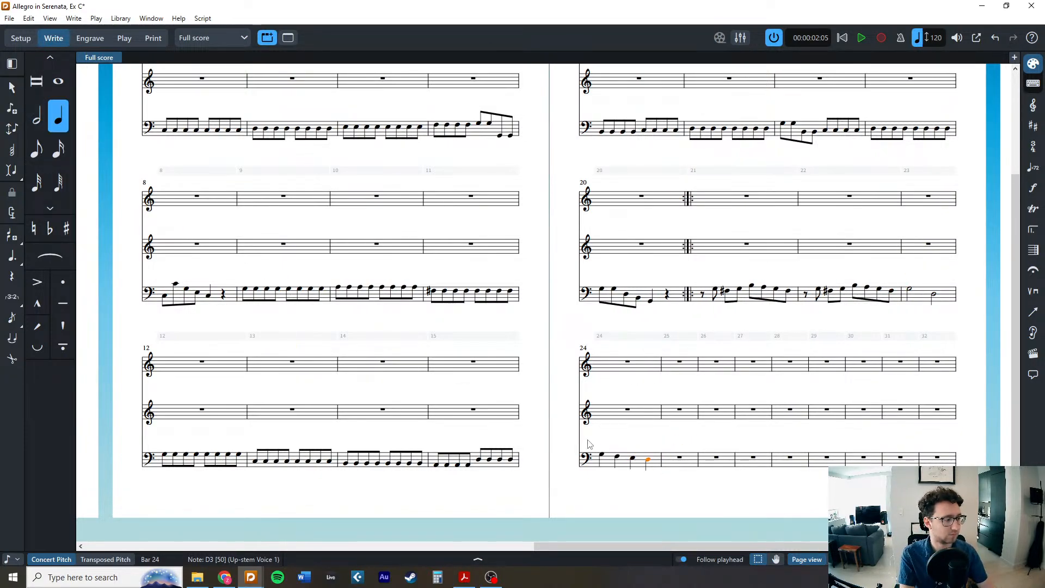
Convert the cello's four quarter notes in bar 24 into pairs of repeated eighth notes on the same pitches.
{"action": "left_click_drag", "start_coordinate": [591, 443], "coordinate": [649, 457]}
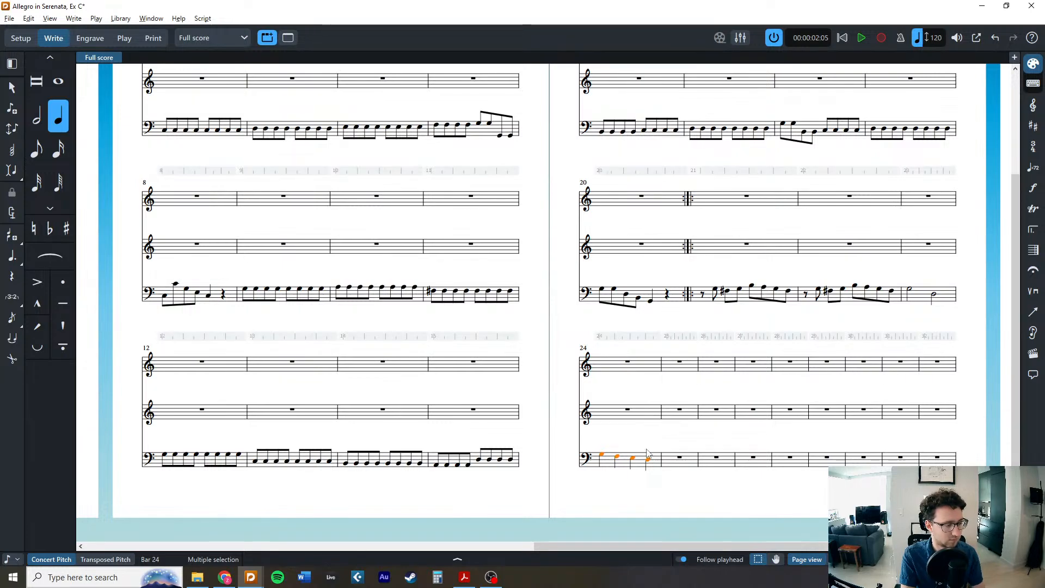
{"action": "key", "text": "5"}
{"action": "key", "text": "r"}
{"action": "left_click", "coordinate": [651, 439]}
Fill the cello's bar 25 with eight eighth notes starting on C and ending with G, F, E, D.
{"action": "key", "text": "alt+Tab"}
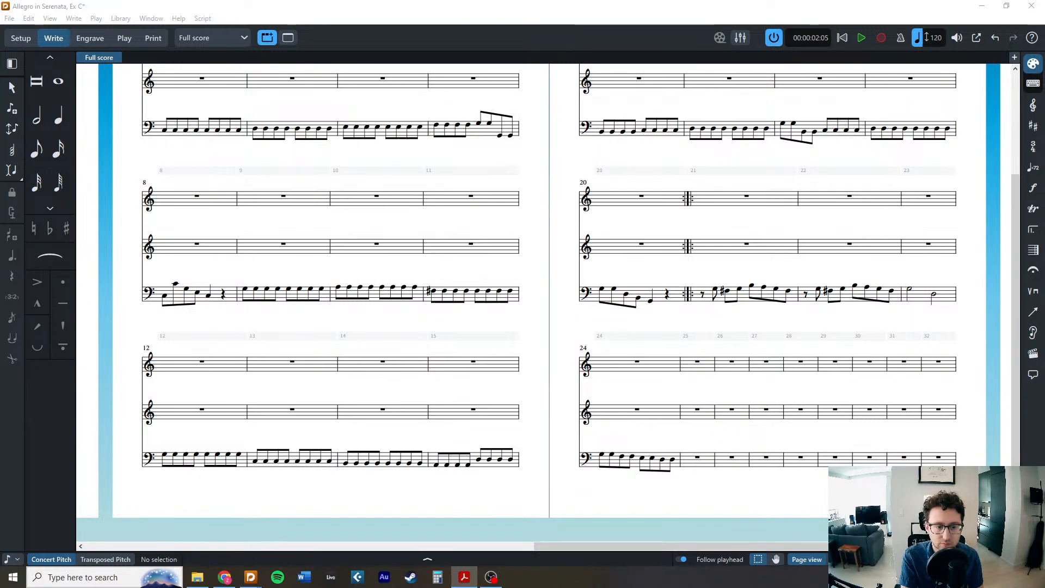
{"action": "left_click", "coordinate": [698, 458]}
{"action": "key", "text": "shift+n"}
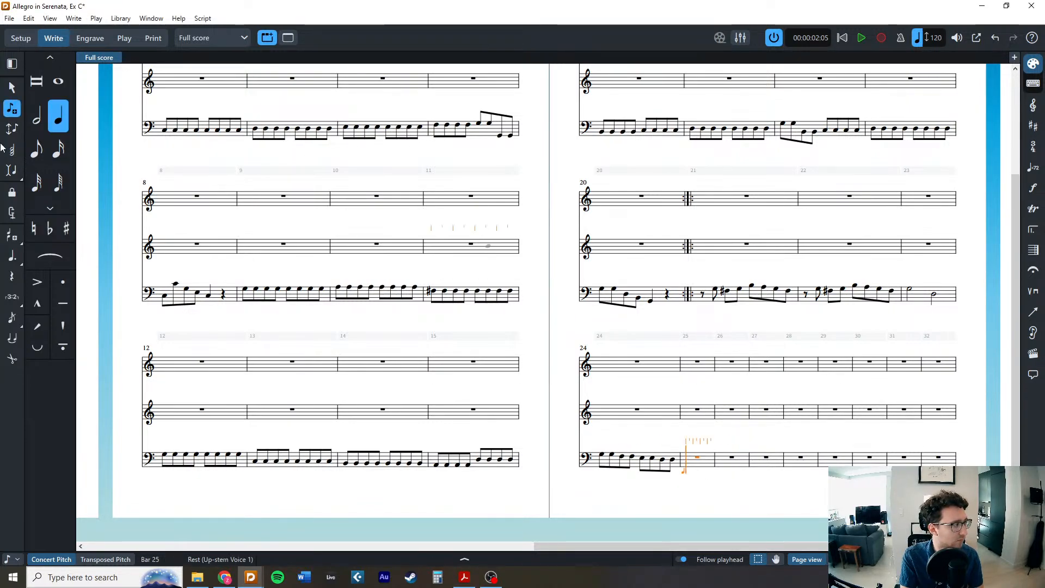
{"action": "left_click", "coordinate": [36, 148]}
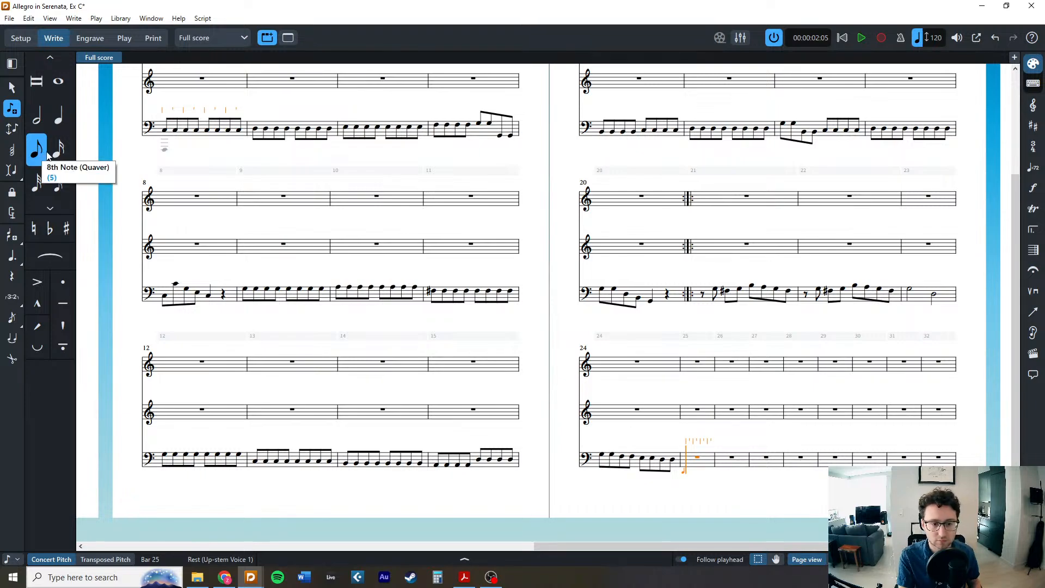
{"action": "key", "text": "d"}
{"action": "key", "text": "e"}
{"action": "key", "text": "d"}
{"action": "key", "text": "e"}
{"action": "key", "text": "f"}
{"action": "key", "text": "e"}
{"action": "key", "text": "e"}
{"action": "key", "text": "d"}
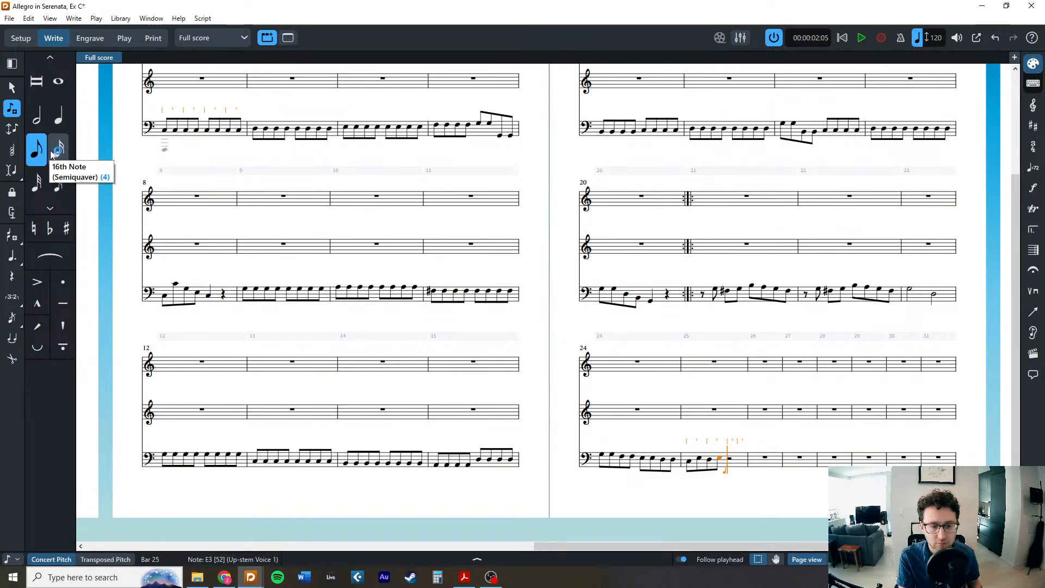
Enter an eighth rest and eighth notes C, B, C, E, D, C, B in the cello's bar 26.
{"action": "key", "text": "space"}
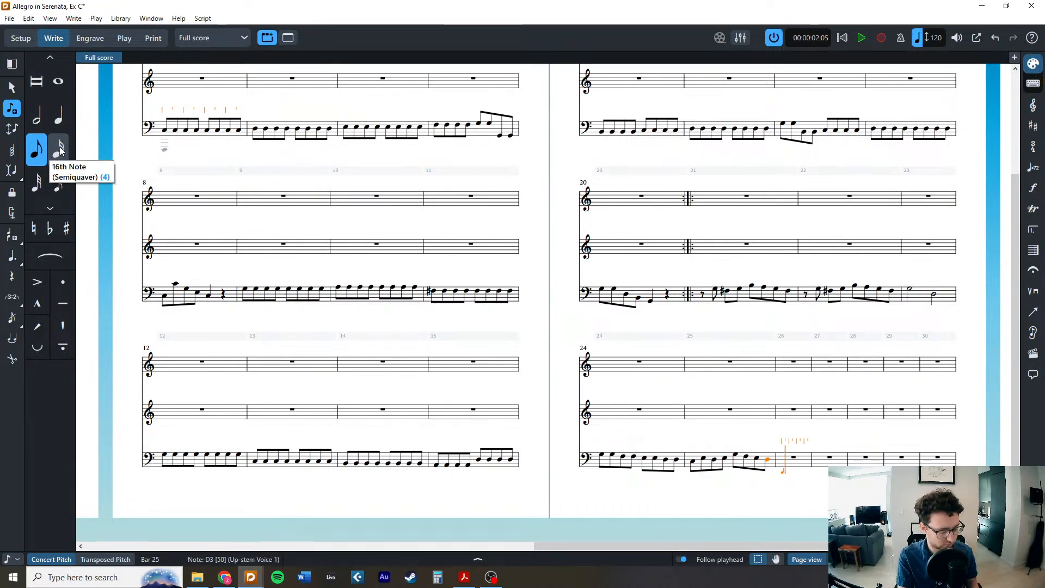
{"action": "key", "text": "d"}
{"action": "key", "text": "b"}
{"action": "key", "text": "c"}
{"action": "key", "text": "e"}
{"action": "key", "text": "d"}
{"action": "key", "text": "c"}
{"action": "key", "text": "b"}
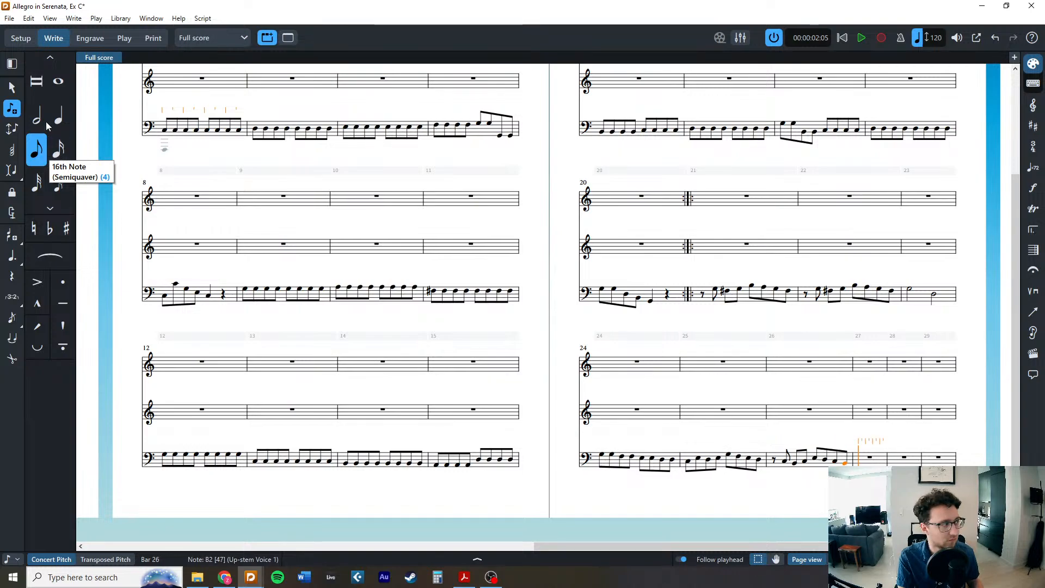
Enter half notes C and low G in the cello's bars 27 and 28, and convert bar 28's into repeated eighth notes.
{"action": "left_click", "coordinate": [57, 116]}
{"action": "left_click", "coordinate": [44, 117]}
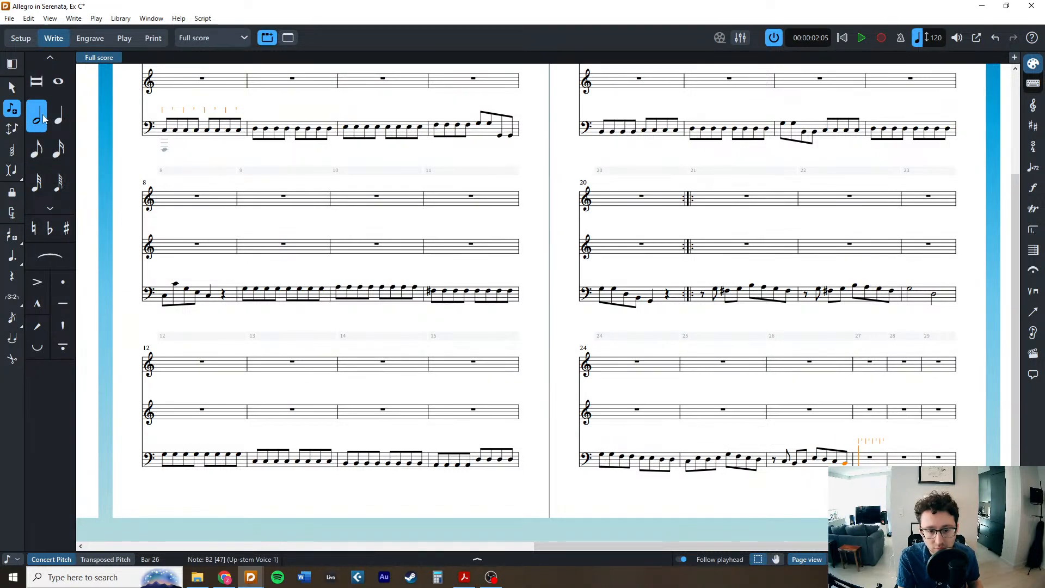
{"action": "key", "text": "c"}
{"action": "key", "text": "c"}
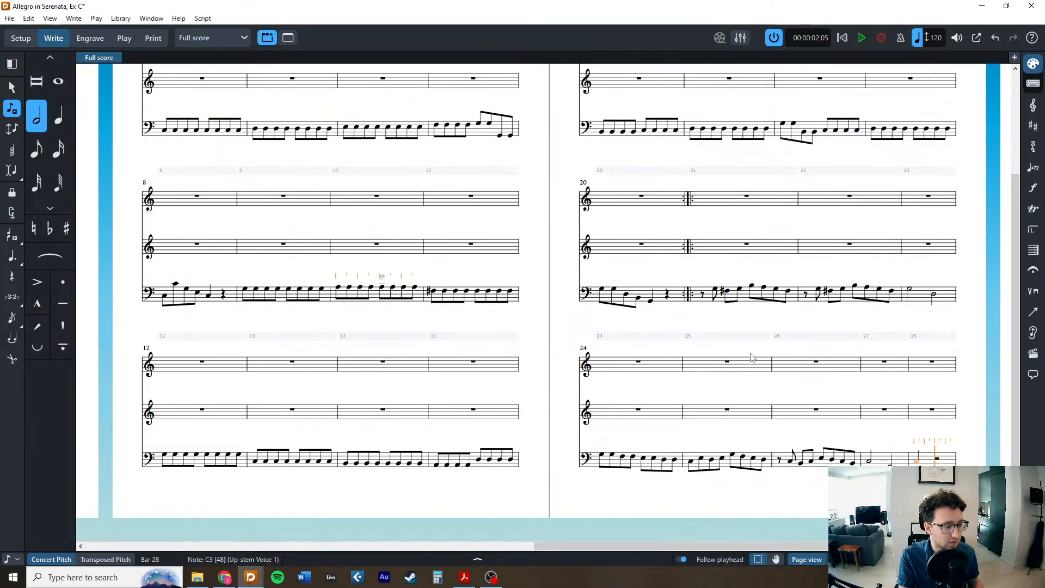
{"action": "key", "text": "g"}
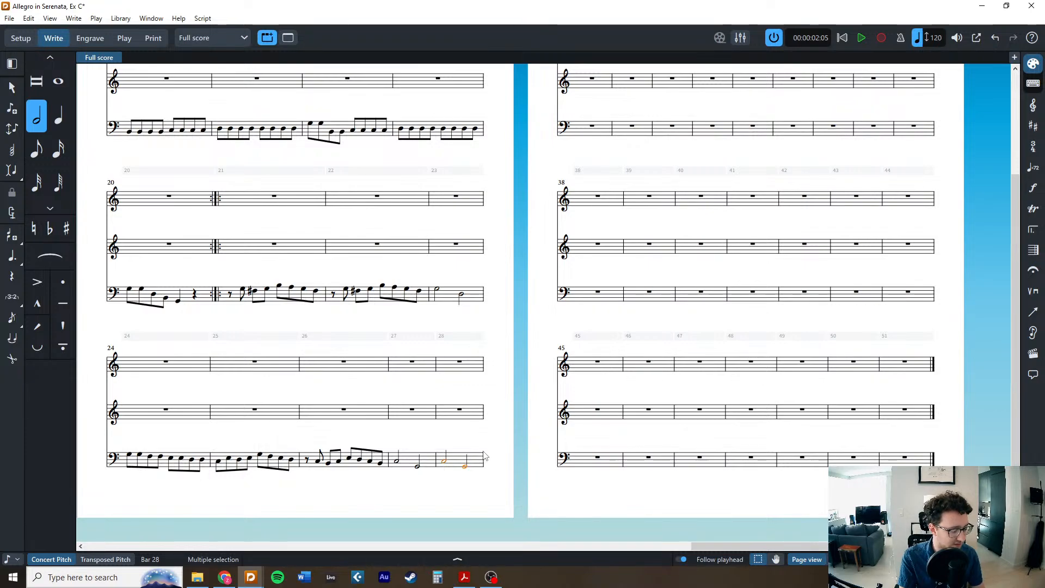
{"action": "key", "text": "ctrl+v"}
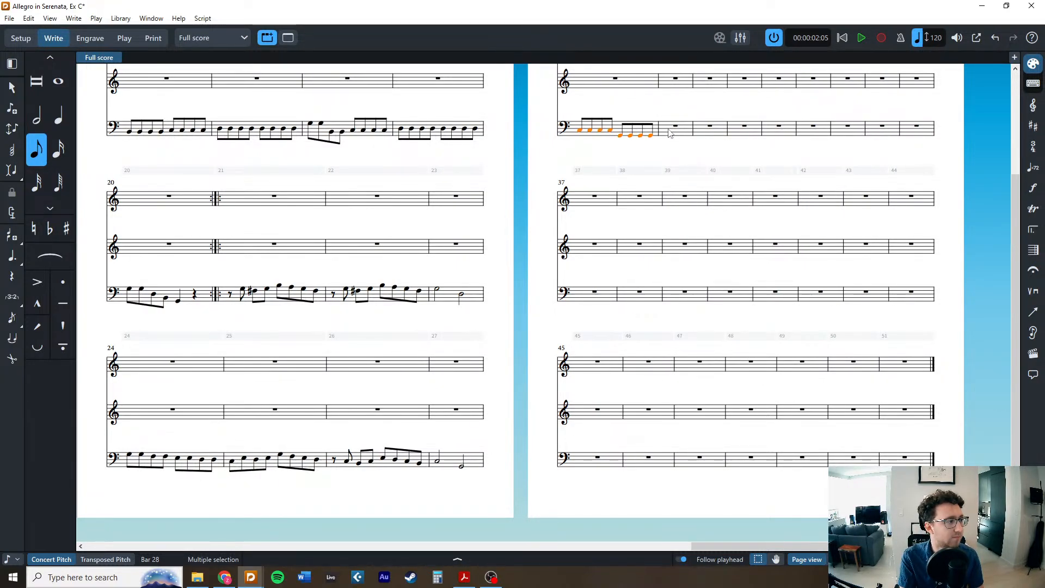
Enter four eighth notes in the first half of the cello's bar 29: a low C and three Cs an octave higher.
{"action": "double_click", "coordinate": [668, 127]}
{"action": "right_click", "coordinate": [666, 128]}
{"action": "left_click", "coordinate": [32, 148]}
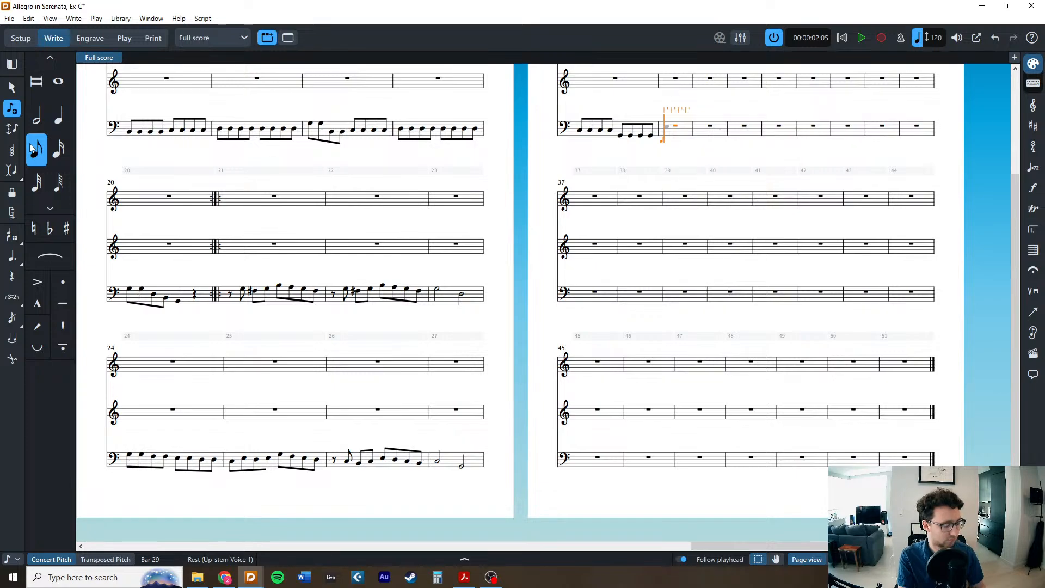
{"action": "key", "text": "c"}
{"action": "key", "text": "c"}
{"action": "key", "text": "c"}
{"action": "key", "text": "c"}
Enter a half note C in the cello's bar 29 and half notes D, D, B, B, C, C in bars 30 to 32.
{"action": "left_click", "coordinate": [57, 122]}
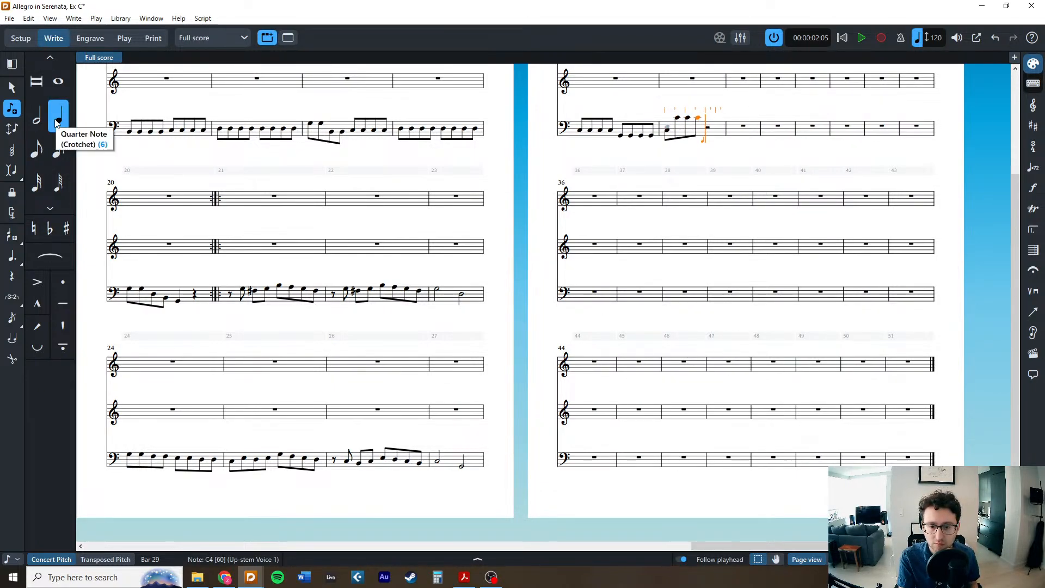
{"action": "left_click", "coordinate": [38, 119]}
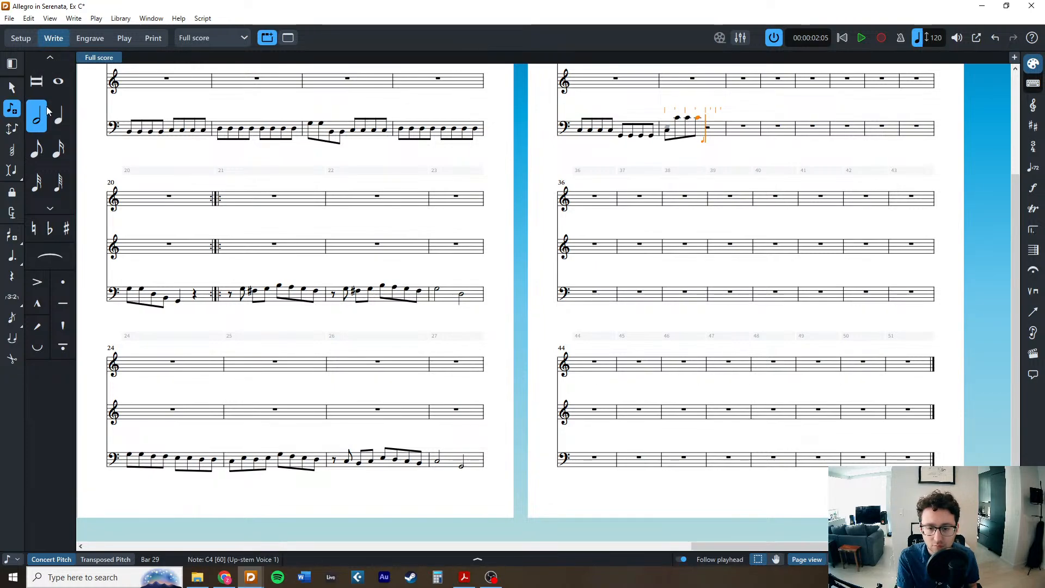
{"action": "key", "text": "c"}
{"action": "key", "text": "d"}
{"action": "key", "text": "d"}
{"action": "key", "text": "b"}
{"action": "key", "text": "b"}
{"action": "key", "text": "c"}
{"action": "key", "text": "c"}
Enter half notes F, F, E, E, C, G, C, E, F, F sharp, G, B in the cello's bars 33 to 38.
{"action": "key", "text": "g"}
{"action": "key", "text": "g"}
{"action": "key", "text": "e"}
{"action": "key", "text": "d"}
{"action": "key", "text": "g"}
{"action": "key", "text": "d"}
{"action": "key", "text": "f"}
{"action": "key", "text": "f"}
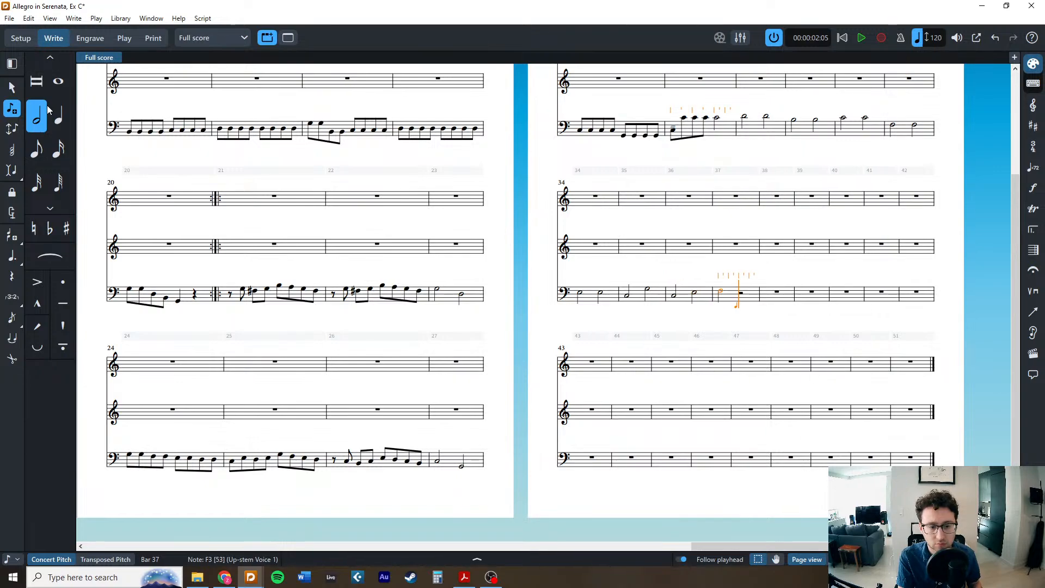
{"action": "key", "text": "0"}
{"action": "key", "text": "f"}
{"action": "key", "text": "g"}
{"action": "key", "text": "b"}
Enter quarter notes C and E and a half note F in the cello's bar 39, and half notes G and low G in bar 40.
{"action": "left_click", "coordinate": [52, 119]}
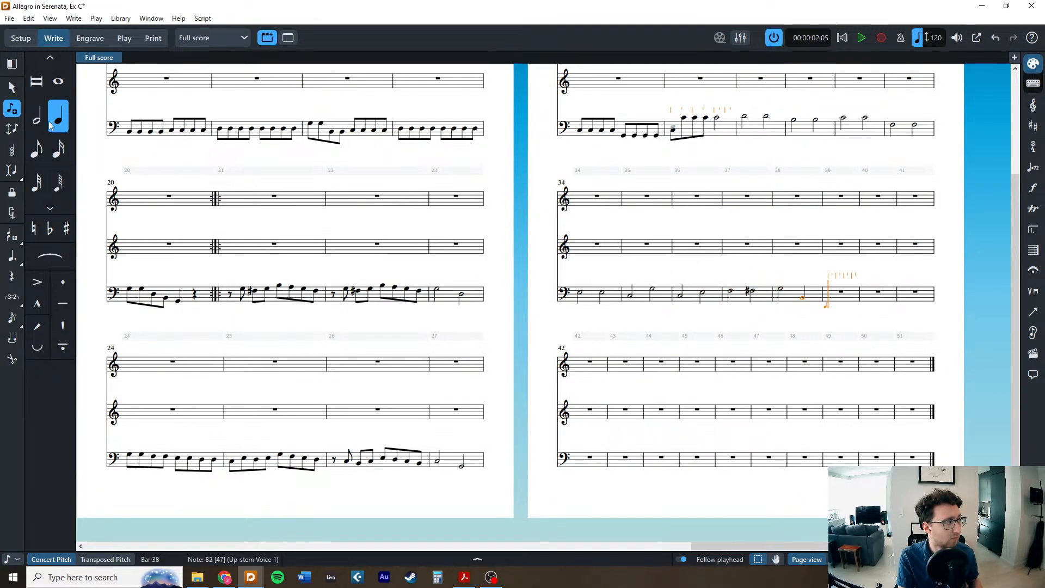
{"action": "key", "text": "c"}
{"action": "key", "text": "e"}
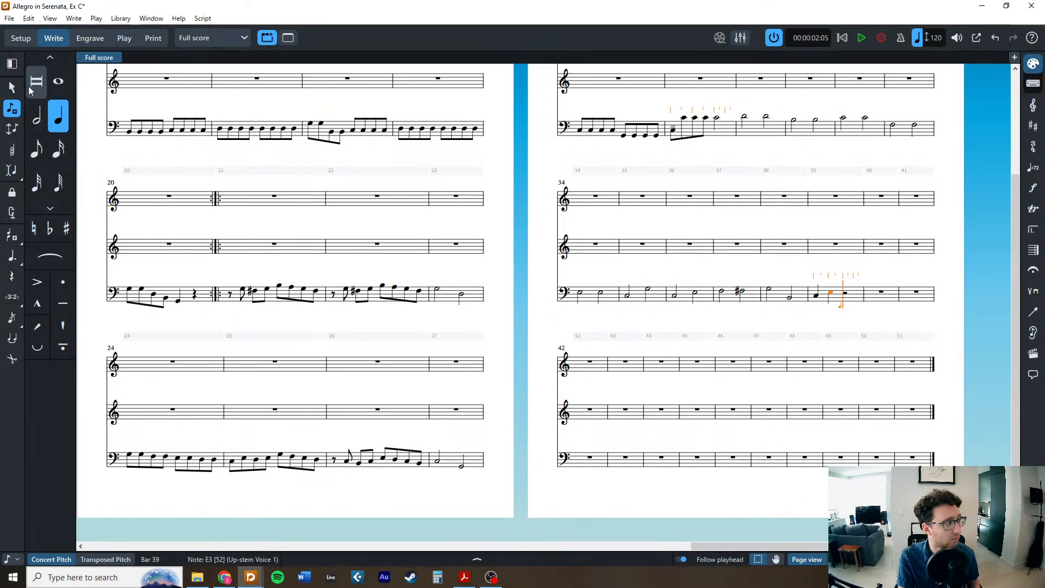
{"action": "left_click", "coordinate": [37, 117]}
{"action": "key", "text": "e"}
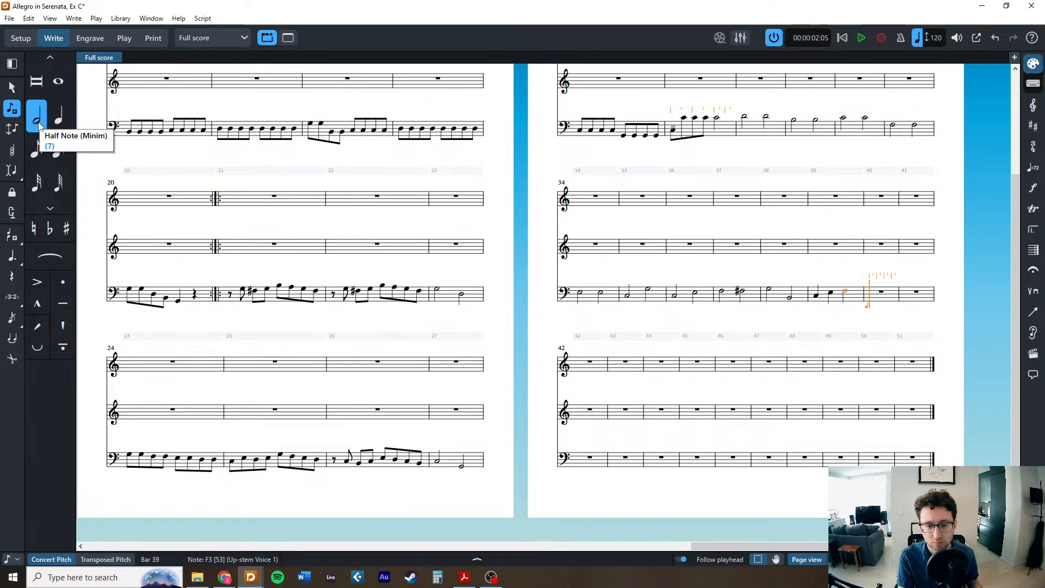
{"action": "key", "text": "f"}
{"action": "key", "text": "g"}
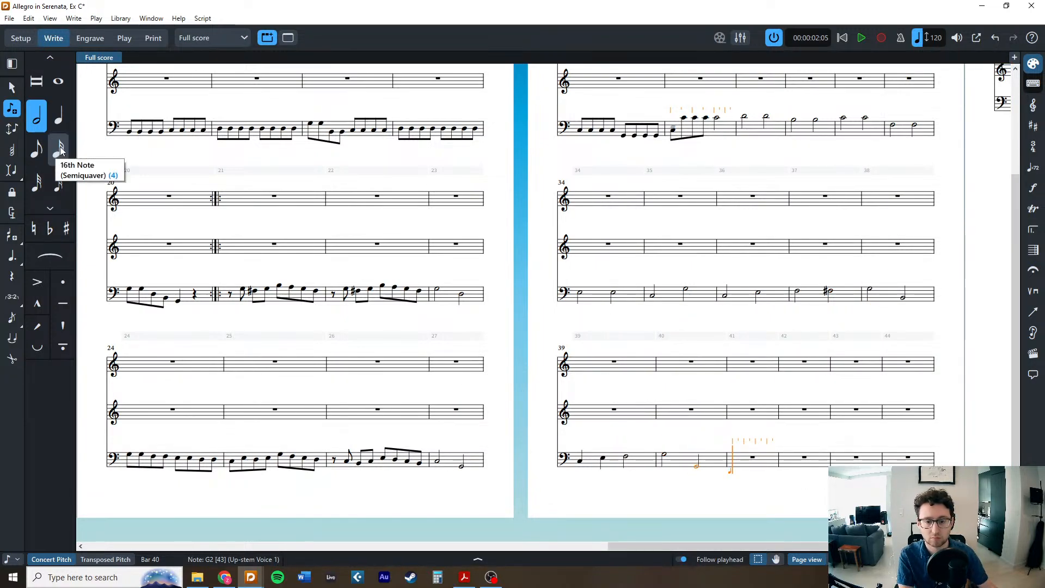
{"action": "key", "text": "Escape"}
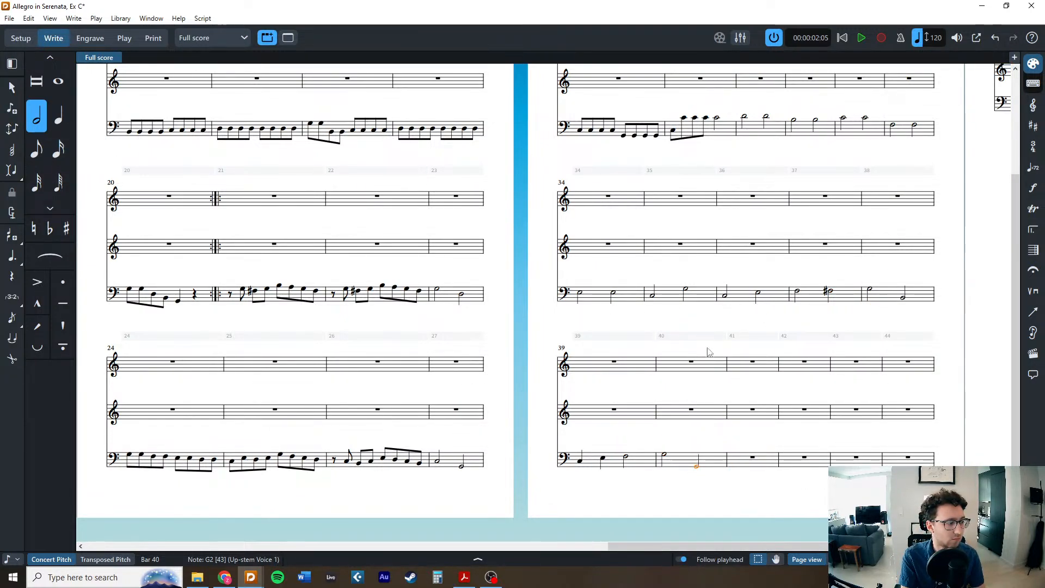
Repeat the cello's bars 39 and 40 into bars 41 and 42.
{"action": "key", "text": "shift+Left"}
{"action": "key", "text": "shift+Left"}
{"action": "key", "text": "shift+Left"}
{"action": "key", "text": "shift+Left"}
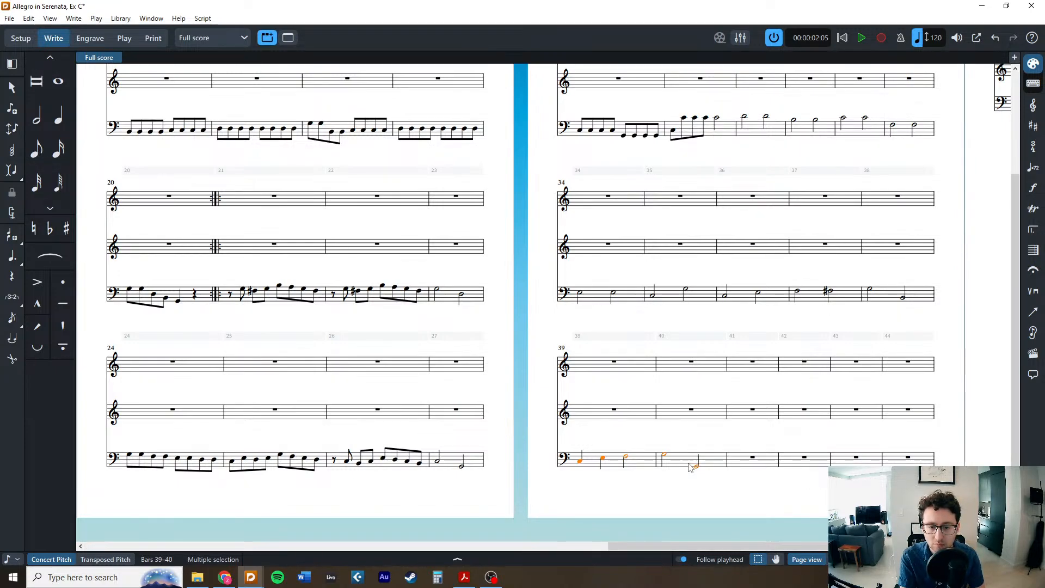
{"action": "key", "text": "r"}
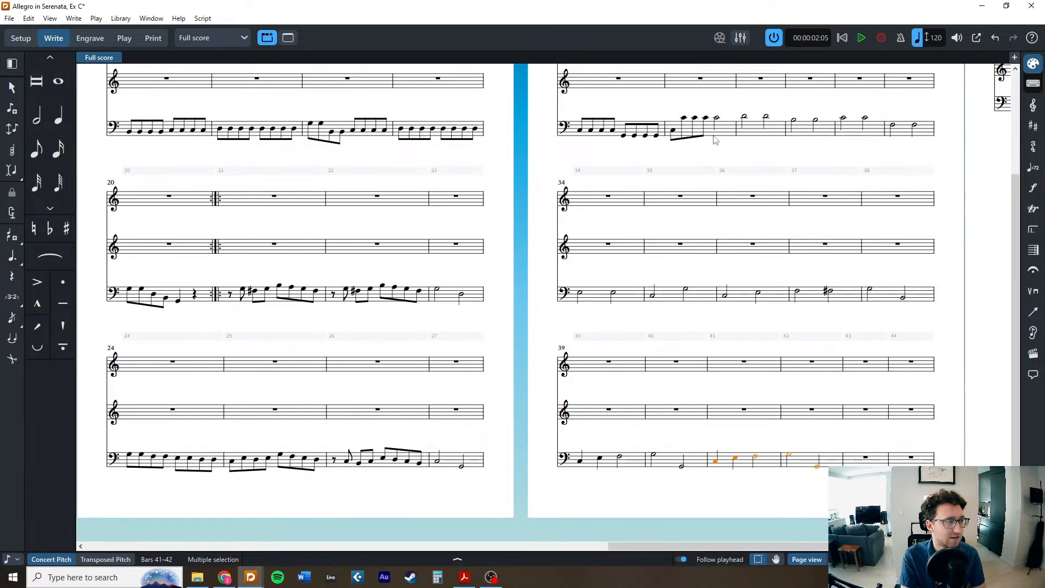
Convert the cello's half and quarter notes in bars 29 to 42 into repeated eighth notes on the same pitches.
{"action": "left_click", "coordinate": [718, 119], "text": "shift"}
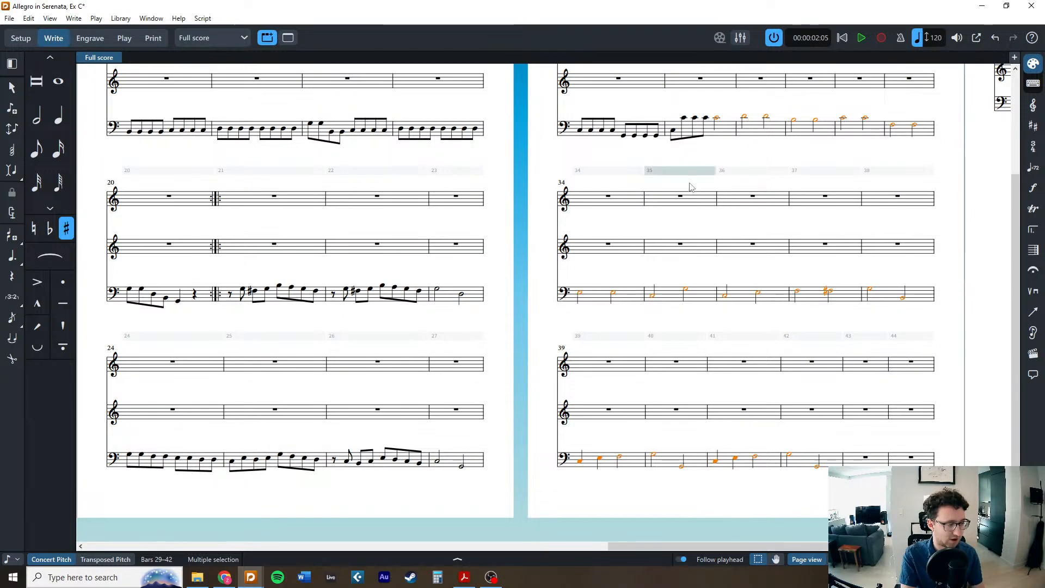
{"action": "scroll", "coordinate": [692, 182], "scroll_direction": "down", "scroll_amount": 2}
{"action": "scroll", "coordinate": [692, 196], "scroll_direction": "right", "scroll_amount": 3}
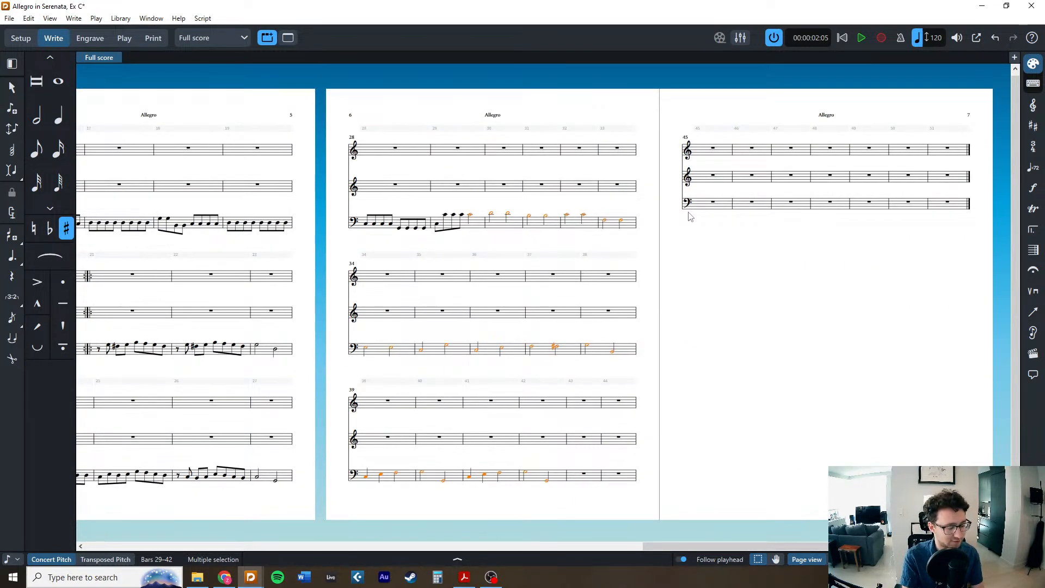
{"action": "key", "text": "5"}
{"action": "key", "text": "Escape"}
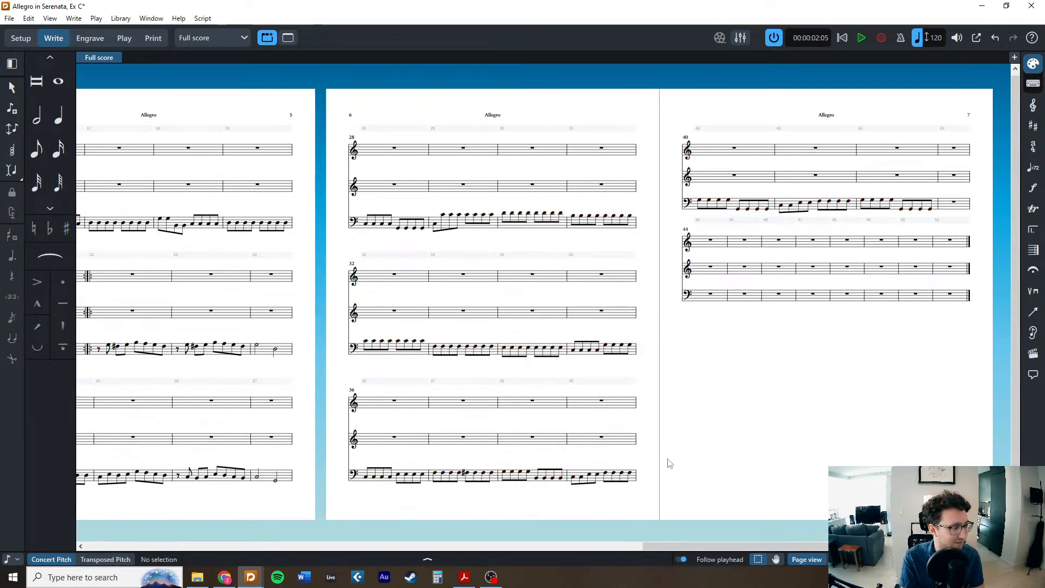
Enter three quarter notes C in the cello's bar 43, leaving a quarter rest at the end.
{"action": "scroll", "coordinate": [520, 435], "scroll_direction": "up", "scroll_amount": 2}
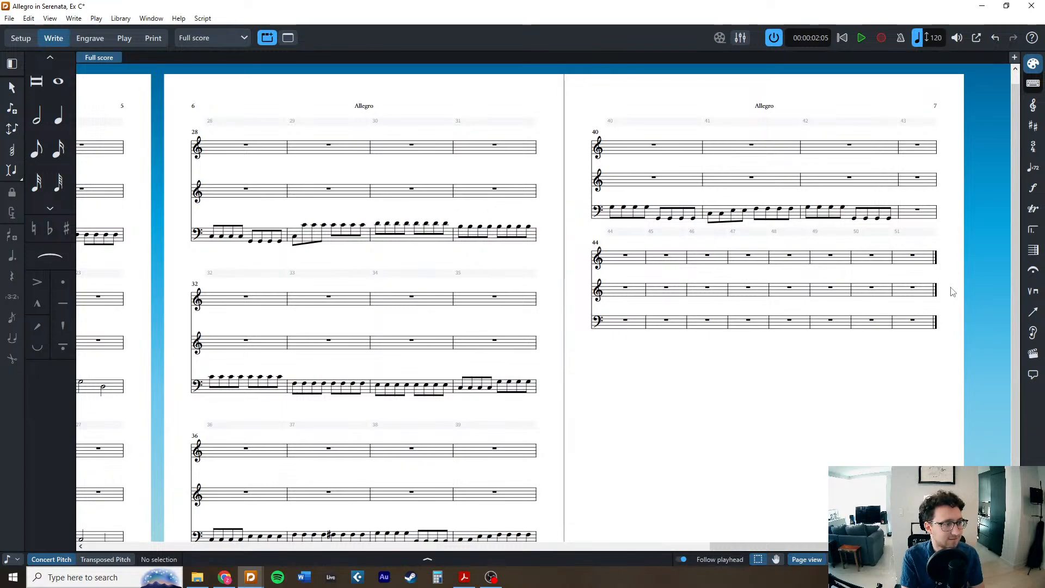
{"action": "double_click", "coordinate": [906, 216]}
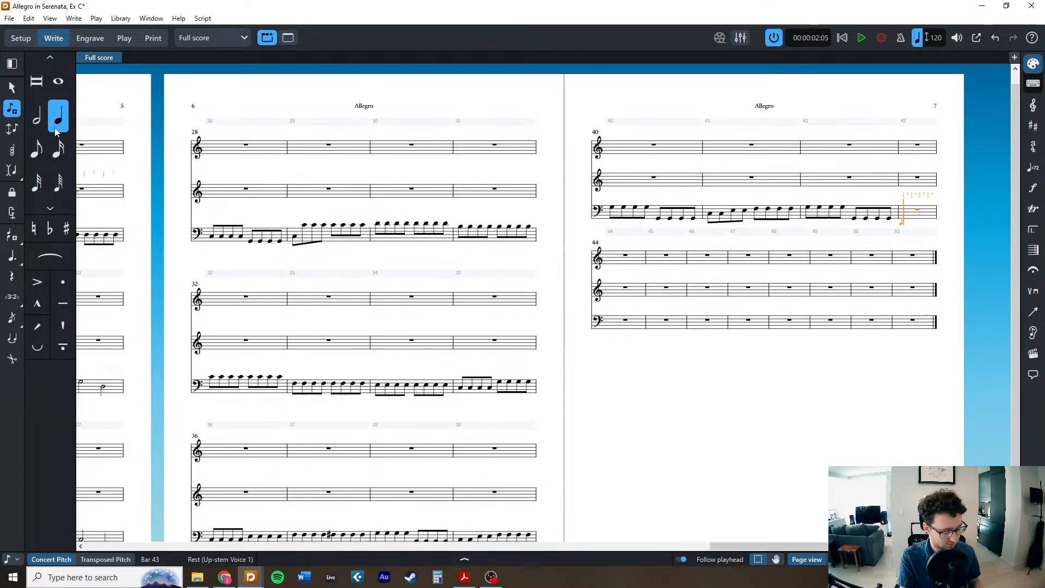
{"action": "key", "text": "c"}
{"action": "key", "text": "c"}
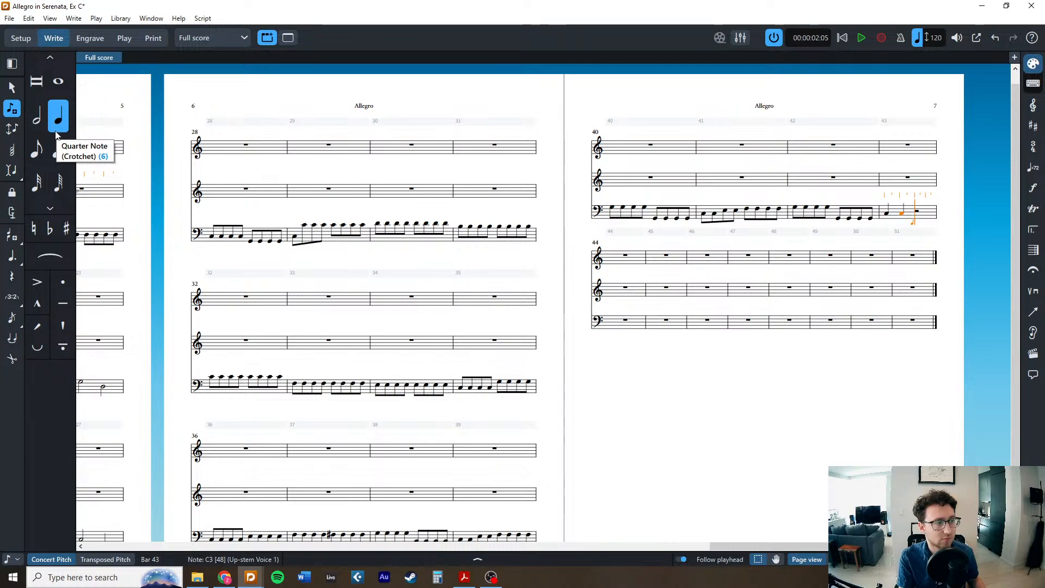
{"action": "key", "text": "c"}
{"action": "key", "text": "Escape"}
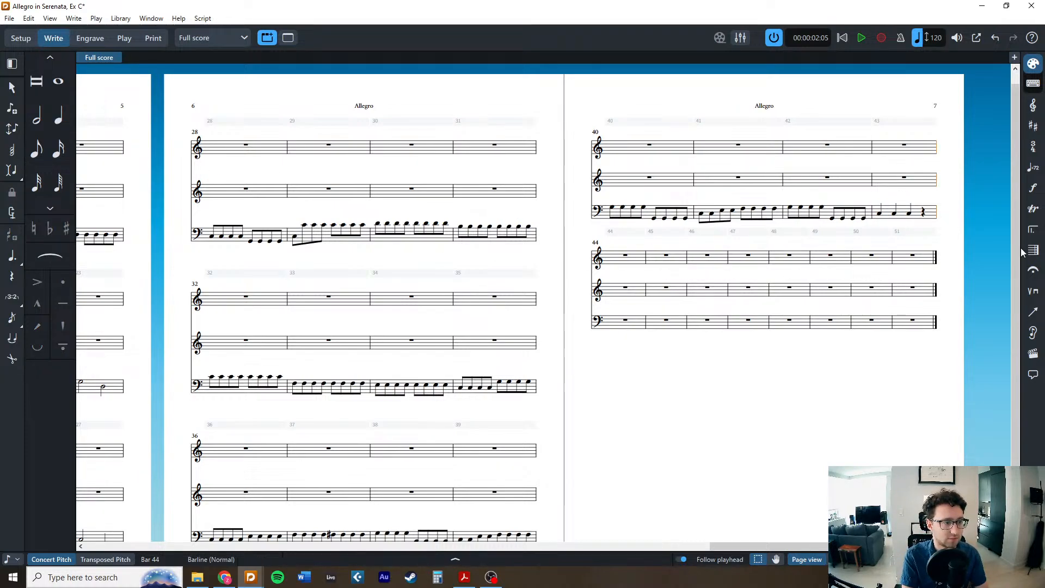
Delete the eight empty bars after bar 43 by inserting -8 bars.
{"action": "left_click", "coordinate": [790, 271]}
{"action": "key", "text": "shift+b"}
{"action": "type", "text": "-8"}
{"action": "key", "text": "Return"}
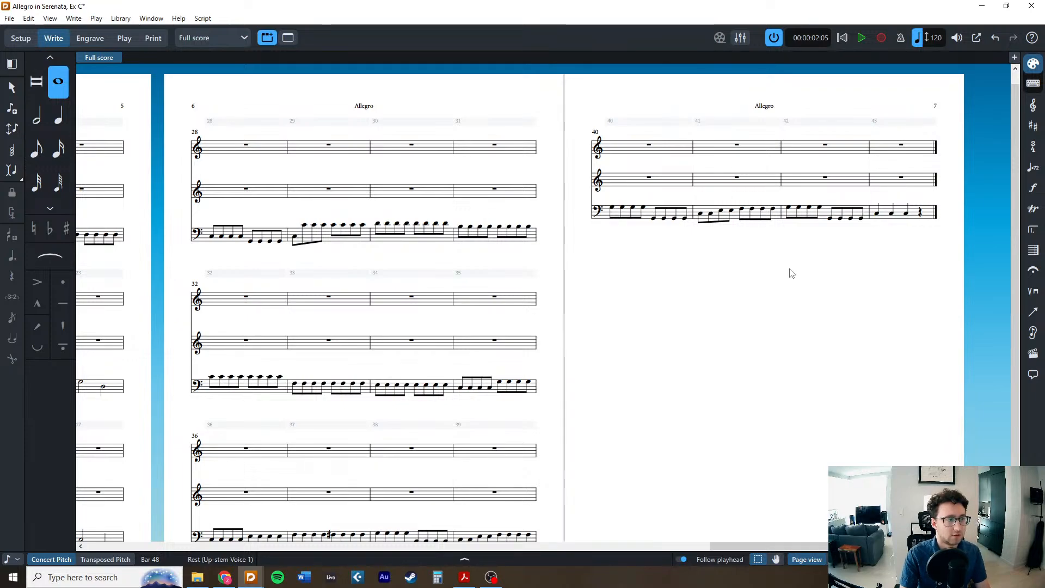
Replace the final barline after bar 43 with an end repeat barline and save the project.
{"action": "left_click", "coordinate": [936, 211]}
{"action": "left_click", "coordinate": [1033, 250]}
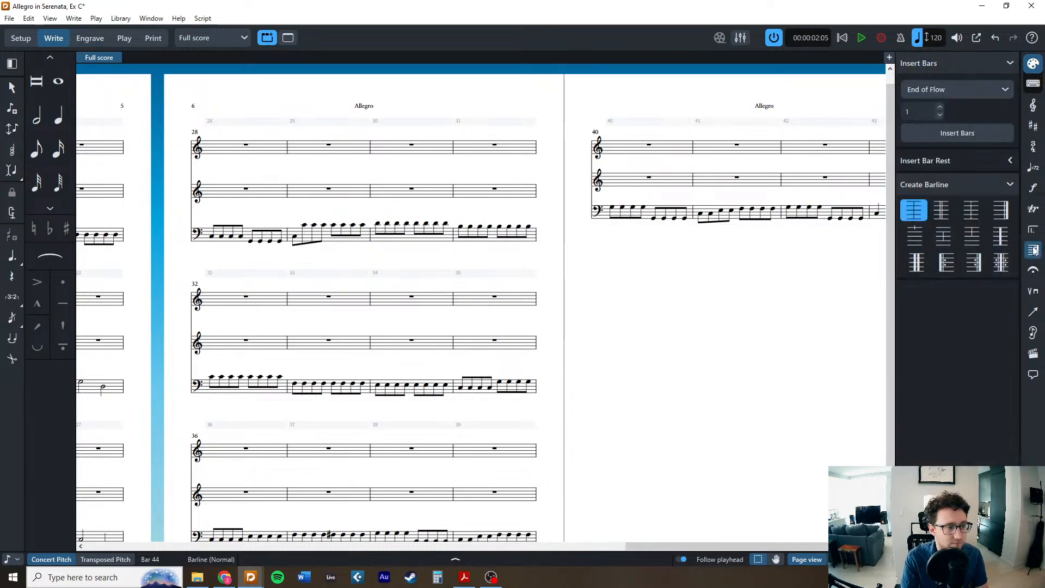
{"action": "left_click", "coordinate": [973, 263]}
{"action": "left_click", "coordinate": [777, 343]}
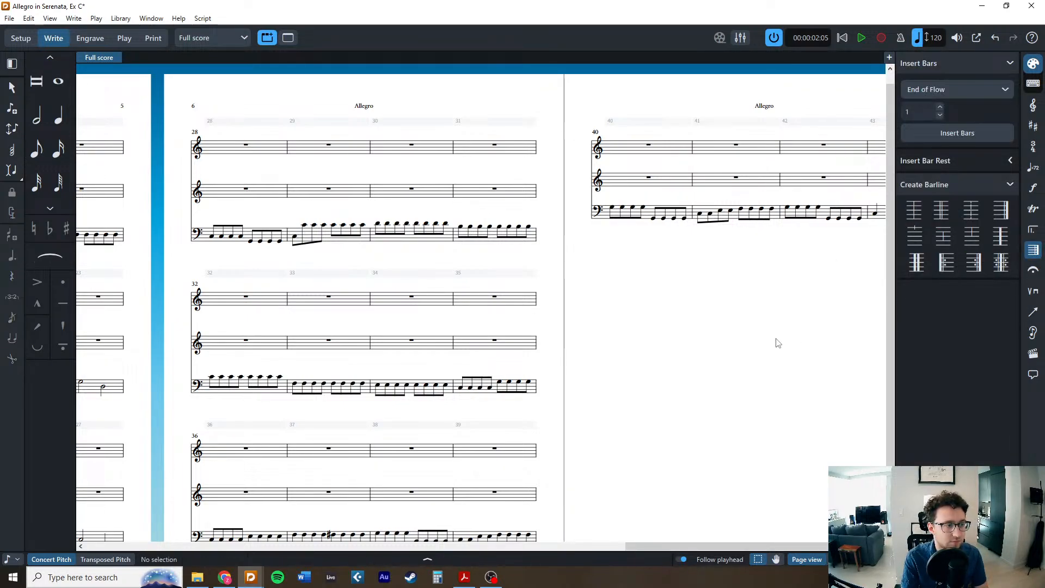
{"action": "left_click", "coordinate": [1038, 254]}
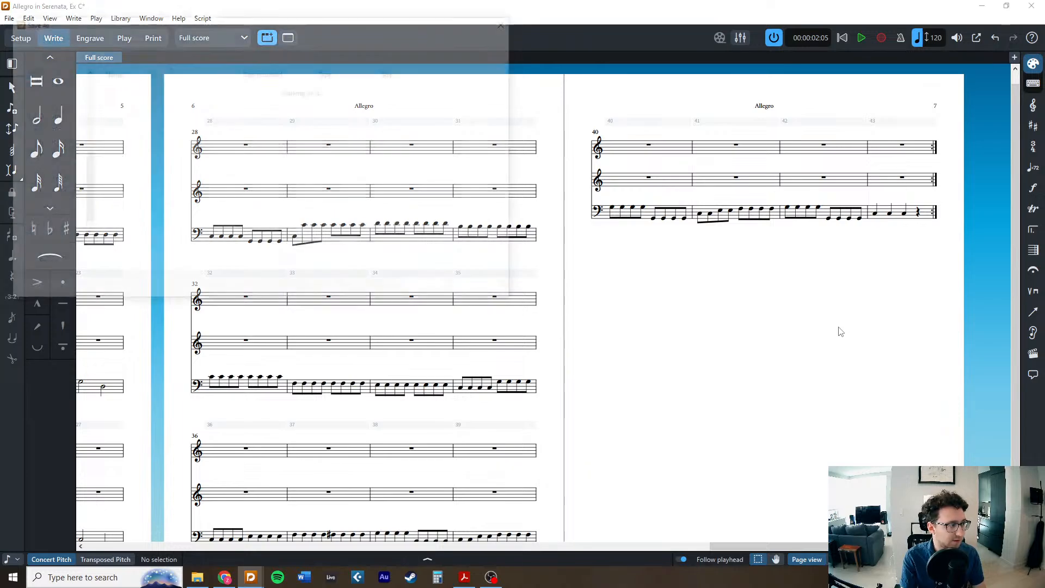
{"action": "key", "text": "ctrl+s"}
Go back to the opening bars of the second movement, Allegro.
{"action": "left_click", "coordinate": [484, 289]}
{"action": "scroll", "coordinate": [444, 323], "scroll_direction": "left", "scroll_amount": 10}
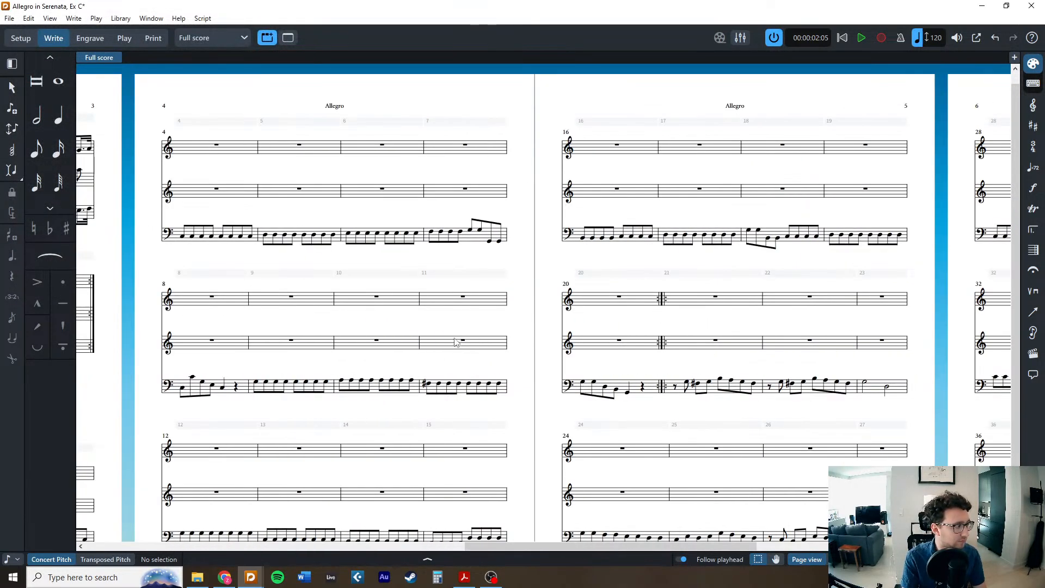
{"action": "scroll", "coordinate": [444, 324], "scroll_direction": "down", "scroll_amount": 2}
{"action": "scroll", "coordinate": [443, 327], "scroll_direction": "left", "scroll_amount": 3}
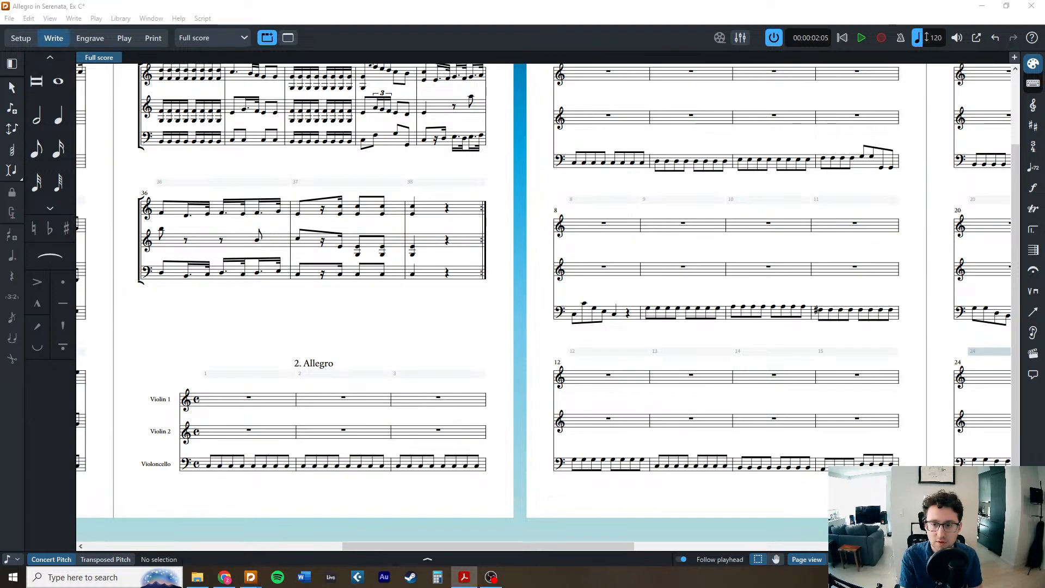
Start note input at bar 1 of Violin 1 in the Allegro and enter whole notes C5 and G5 in bars 1 and 2.
{"action": "left_click", "coordinate": [234, 398]}
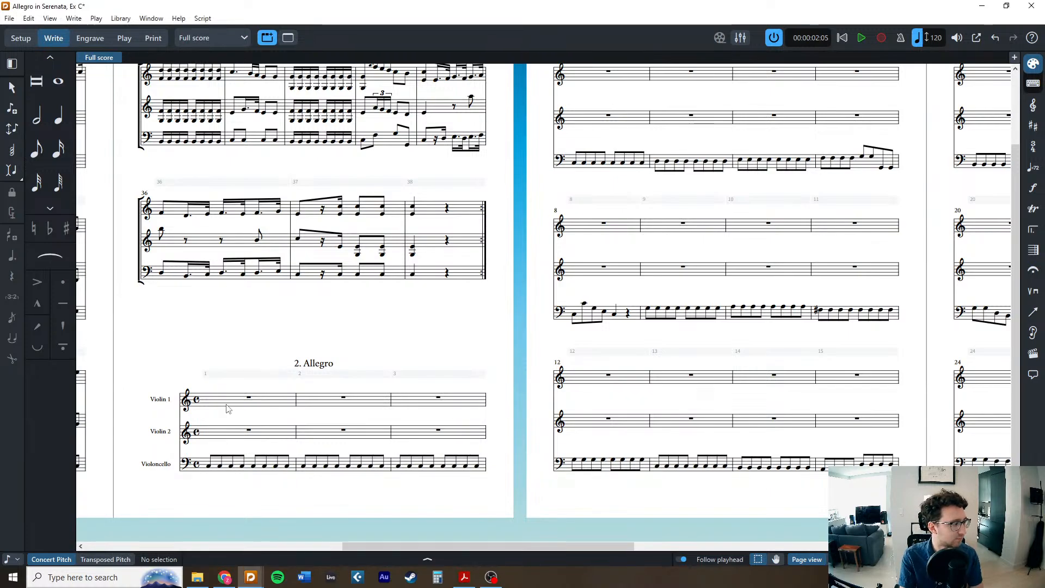
{"action": "key", "text": "shift+n"}
{"action": "key", "text": "7"}
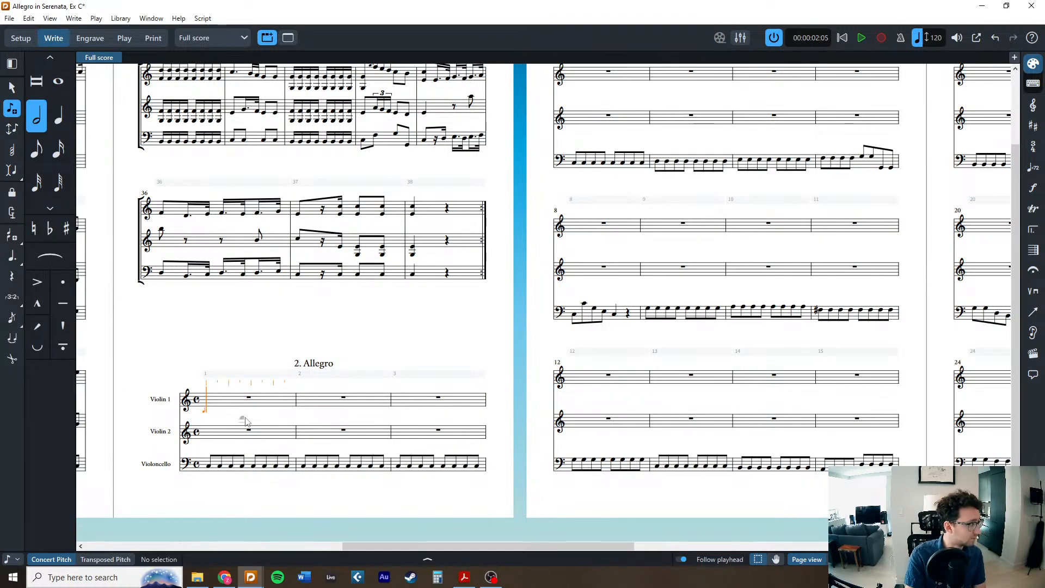
{"action": "key", "text": "8"}
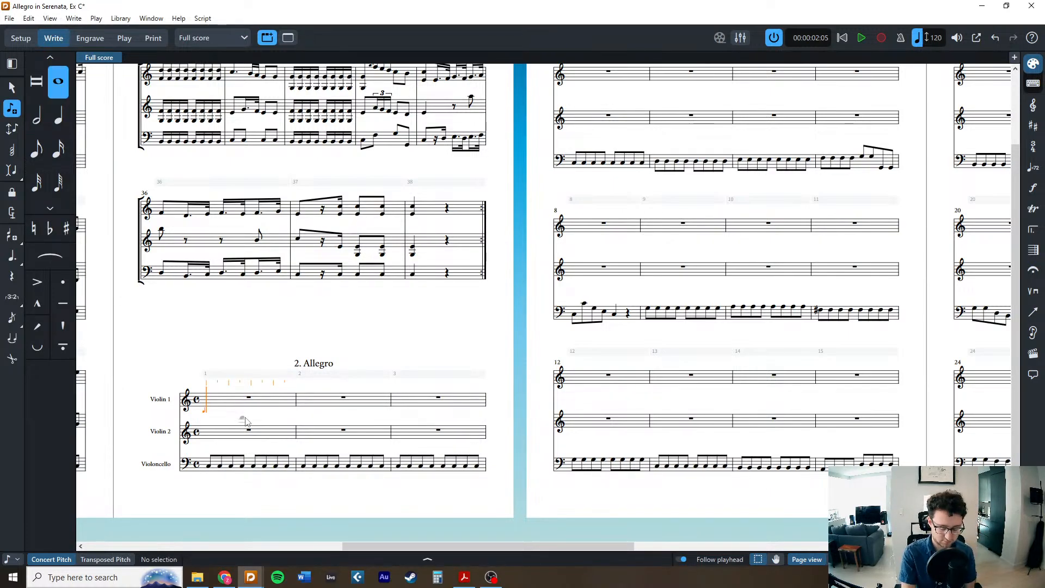
{"action": "key", "text": "c"}
{"action": "key", "text": "g"}
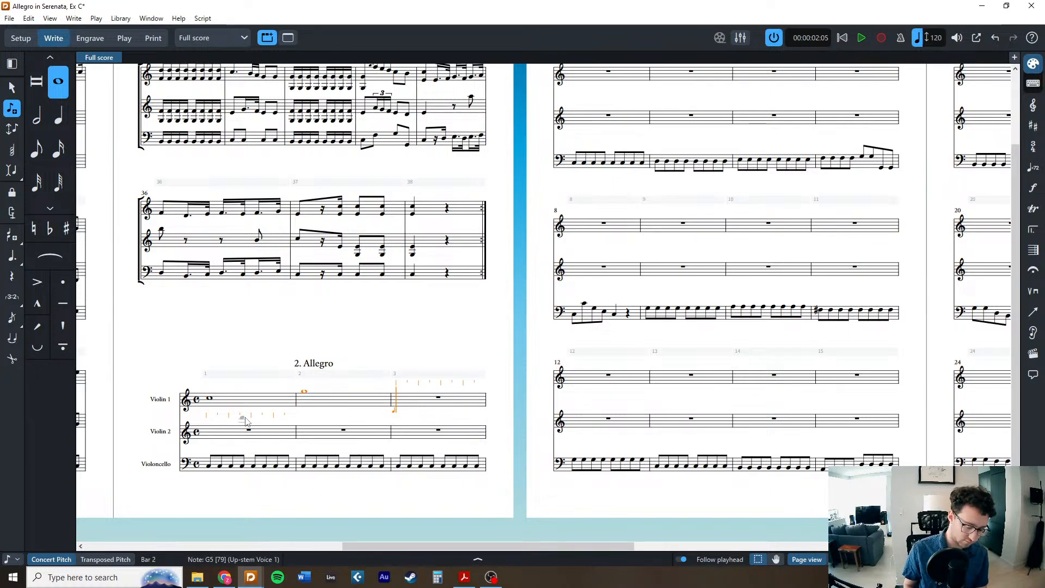
Fill Violin 1's bar 3 with a quarter note A5, a dotted quarter note A5 and three eighth notes.
{"action": "key", "text": "6"}
{"action": "key", "text": "a"}
{"action": "key", "text": "a"}
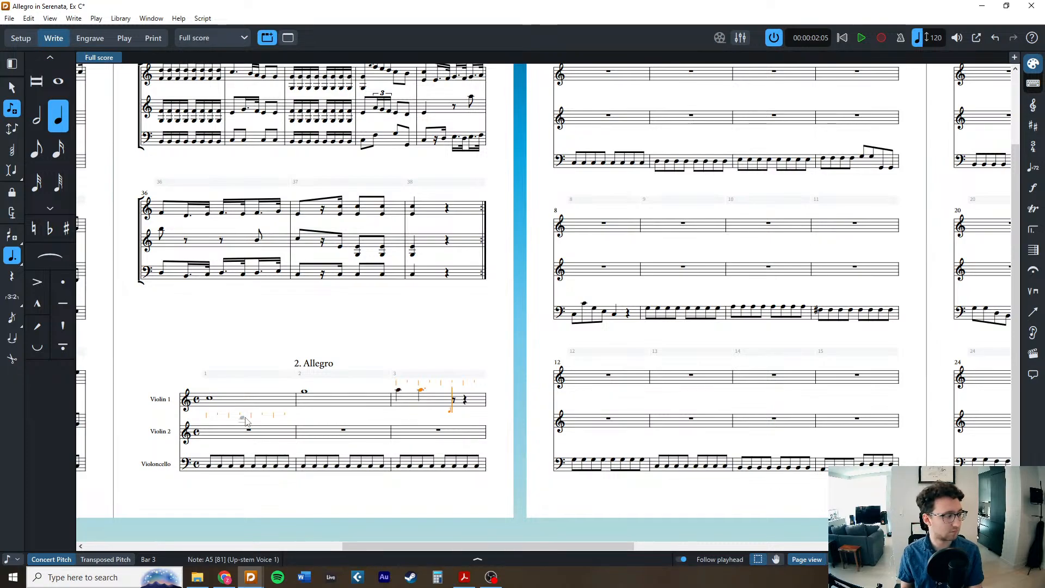
{"action": "key", "text": "5"}
{"action": "key", "text": "t"}
{"action": "key", "text": "c"}
{"action": "key", "text": "b"}
{"action": "key", "text": "a"}
Enter eighth notes F-sharp and G and a quarter note G5 in Violin 1's bar 4, leaving a half rest at the end.
{"action": "key", "text": "equal"}
{"action": "key", "text": "f"}
{"action": "key", "text": "g"}
{"action": "key", "text": "a"}
{"action": "key", "text": "6"}
{"action": "key", "text": "g"}
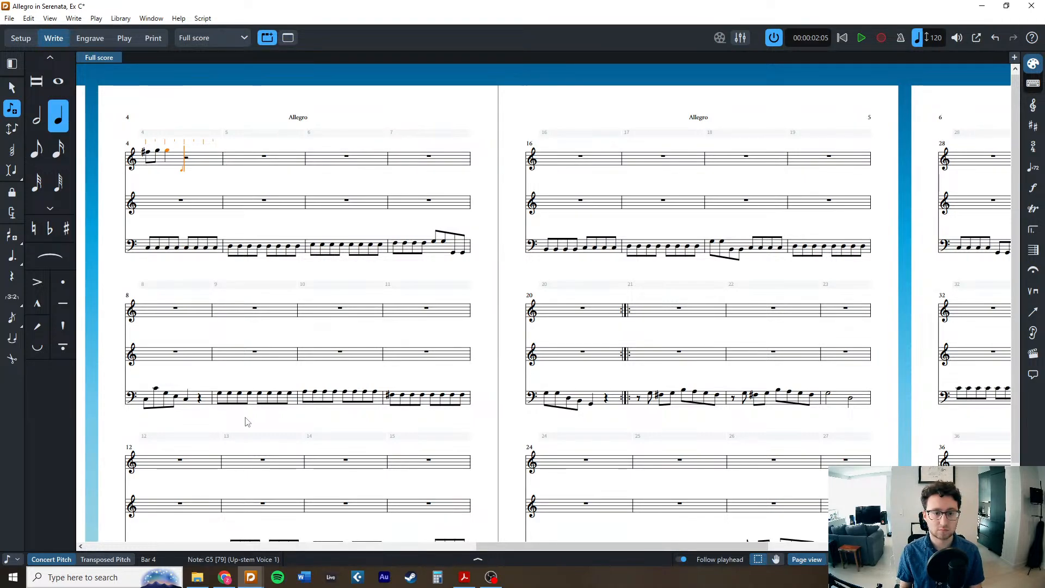
{"action": "key", "text": "space"}
{"action": "key", "text": "space"}
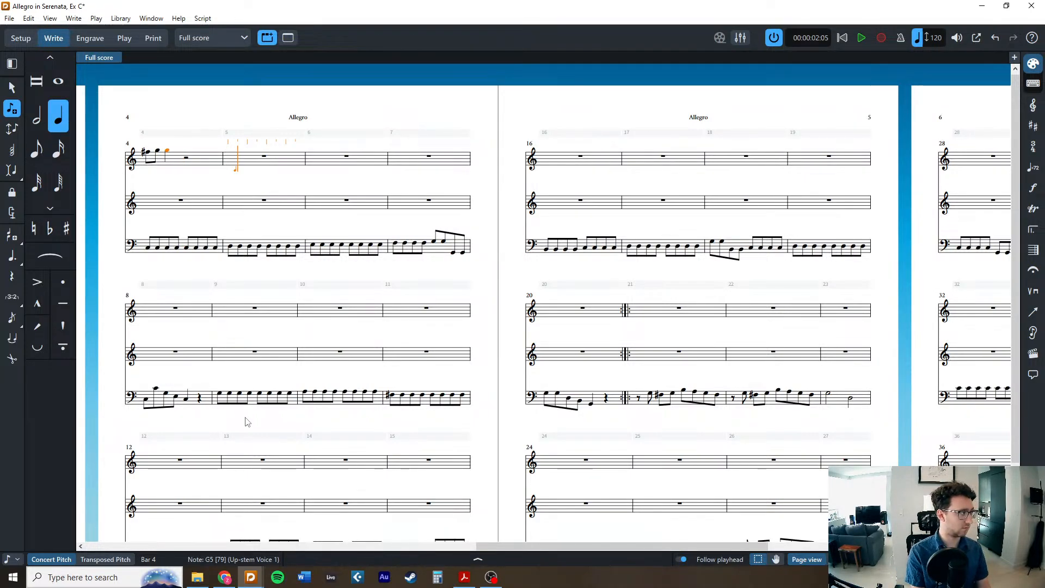
Fill Violin 1's bar 5 with two groups of an eighth rest and three eighth notes, starting on F-natural and on the F-natural an octave higher.
{"action": "key", "text": "5"}
{"action": "key", "text": "space"}
{"action": "key", "text": "e"}
{"action": "key", "text": "f"}
{"action": "key", "text": "space"}
{"action": "key", "text": "shift+alt+f"}
{"action": "key", "text": "f"}
{"action": "key", "text": "f"}
Fill Violin 1's bar 6 with two groups of an eighth rest and three eighth notes, each group starting on G4.
{"action": "key", "text": "space"}
{"action": "key", "text": "g"}
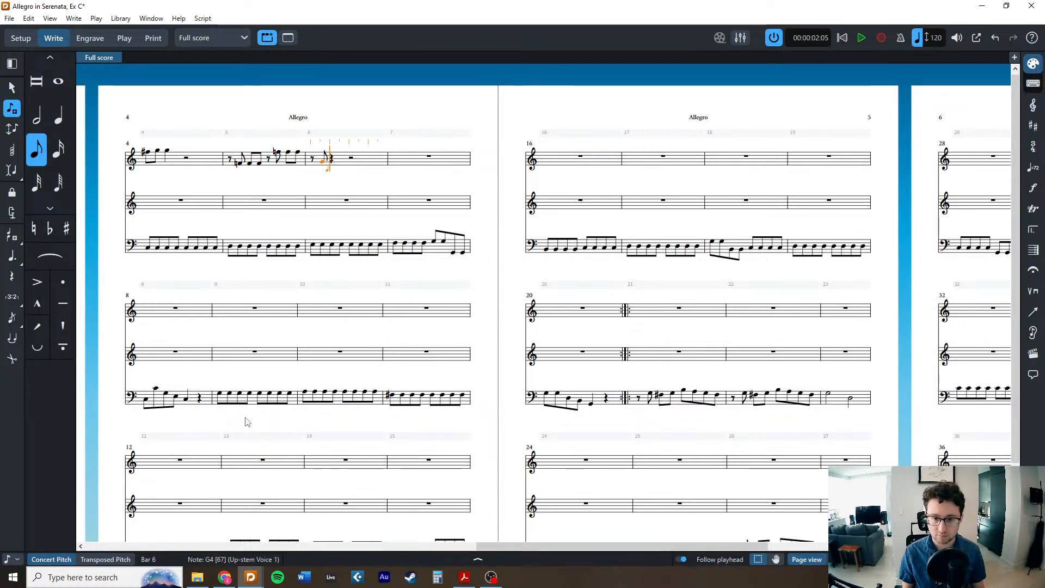
{"action": "key", "text": "d"}
{"action": "key", "text": "f"}
{"action": "key", "text": "space"}
{"action": "key", "text": "ctrl+alt+g"}
{"action": "key", "text": "b"}
{"action": "key", "text": "g"}
Enter a half note A4 and descending eighth notes G, F, E, D in Violin 1's bar 7.
{"action": "key", "text": "7"}
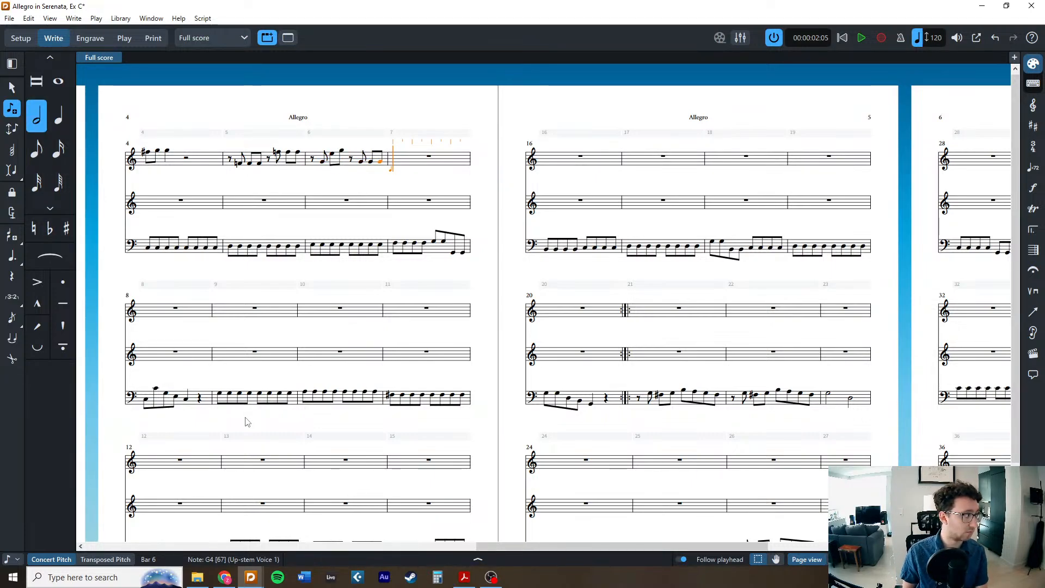
{"action": "key", "text": "a"}
{"action": "key", "text": "4"}
{"action": "key", "text": "5"}
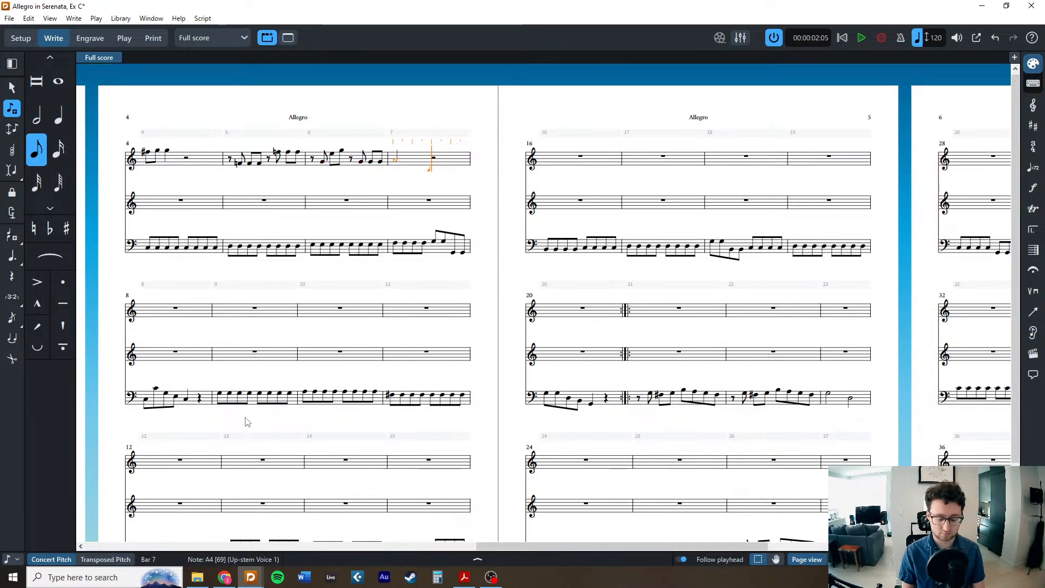
{"action": "key", "text": "g"}
{"action": "key", "text": "f"}
{"action": "key", "text": "e"}
{"action": "key", "text": "d"}
{"action": "key", "text": "e"}
{"action": "key", "text": "d"}
{"action": "key", "text": "e"}
{"action": "key", "text": "f"}
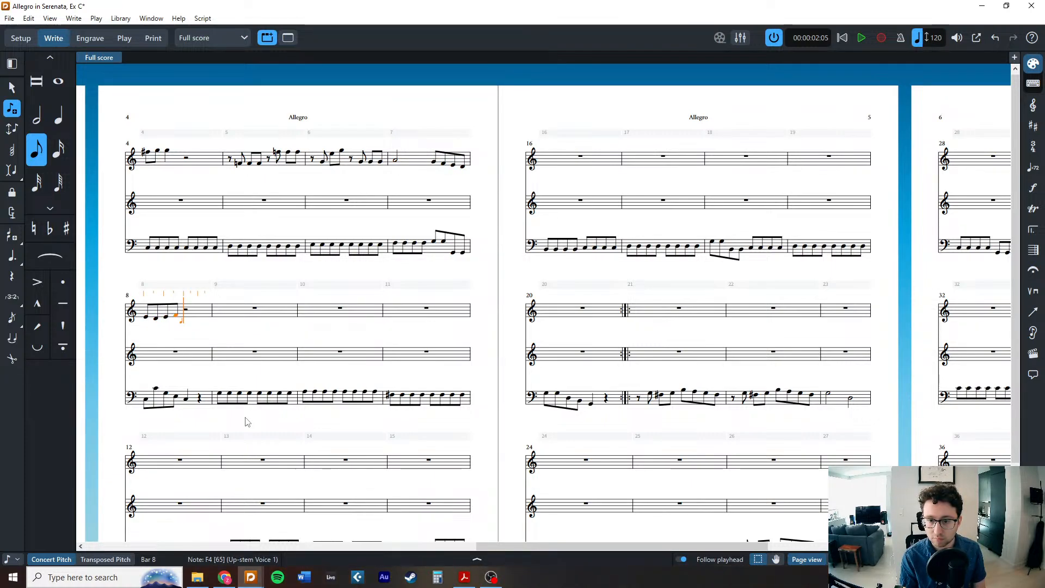
{"action": "key", "text": "BackSpace"}
{"action": "key", "text": "BackSpace"}
{"action": "key", "text": "BackSpace"}
{"action": "key", "text": "BackSpace"}
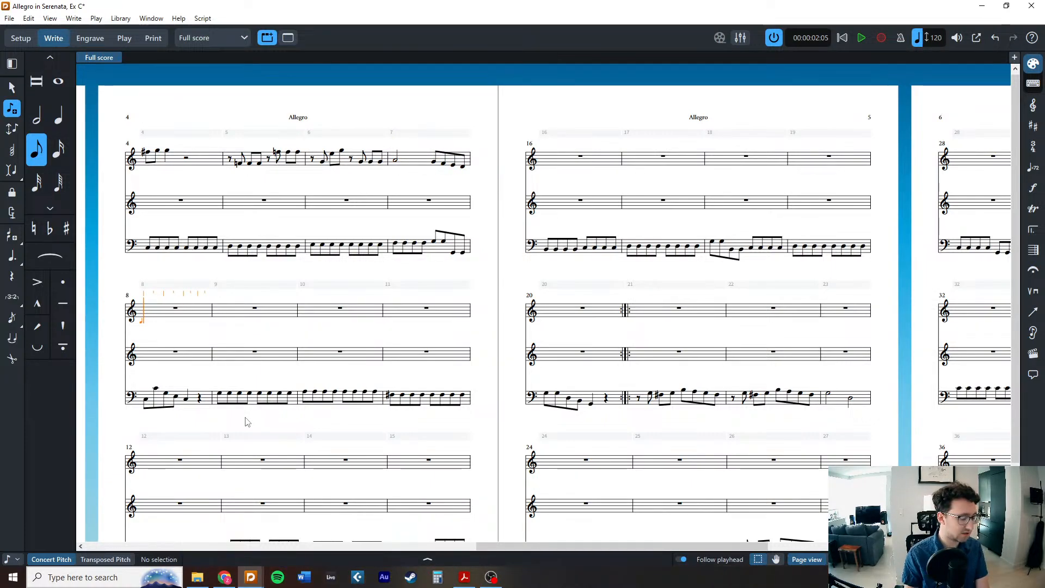
Enter sixteenth notes E, D, E, F, two eighth notes and a quarter-note chord E4-C5 in Violin 1's bar 8, leaving a quarter rest.
{"action": "key", "text": "4"}
{"action": "key", "text": "g"}
{"action": "key", "text": "f"}
{"action": "key", "text": "e"}
{"action": "key", "text": "f"}
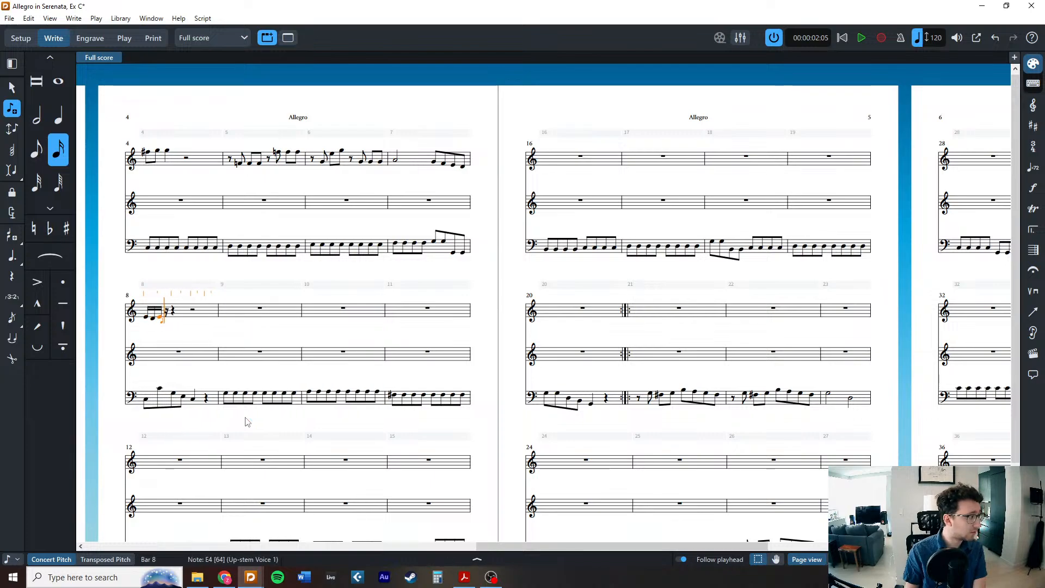
{"action": "key", "text": "5"}
{"action": "key", "text": "e"}
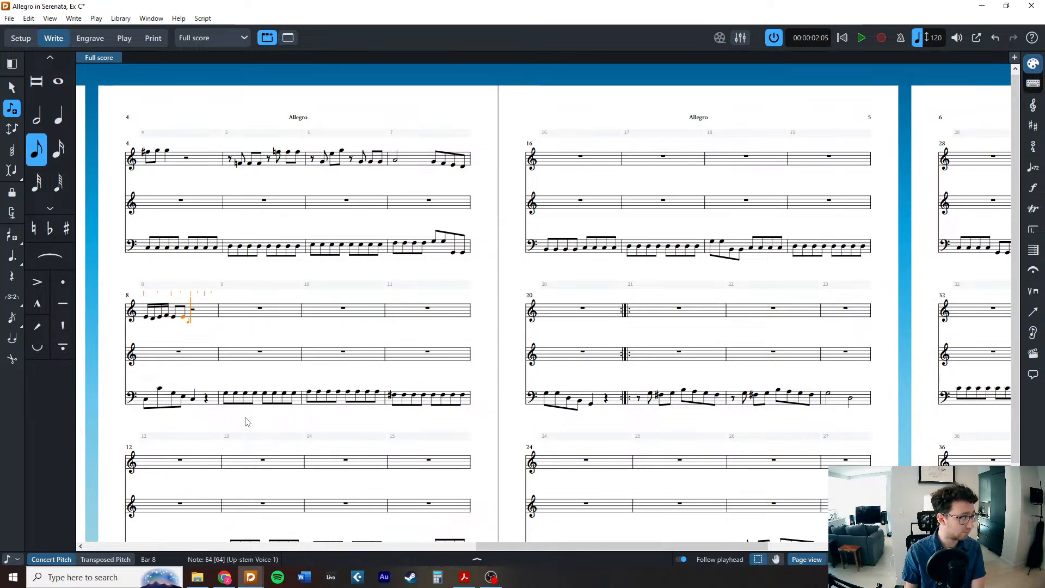
{"action": "key", "text": "6"}
{"action": "key", "text": "e"}
{"action": "key", "text": "shift+alt+6"}
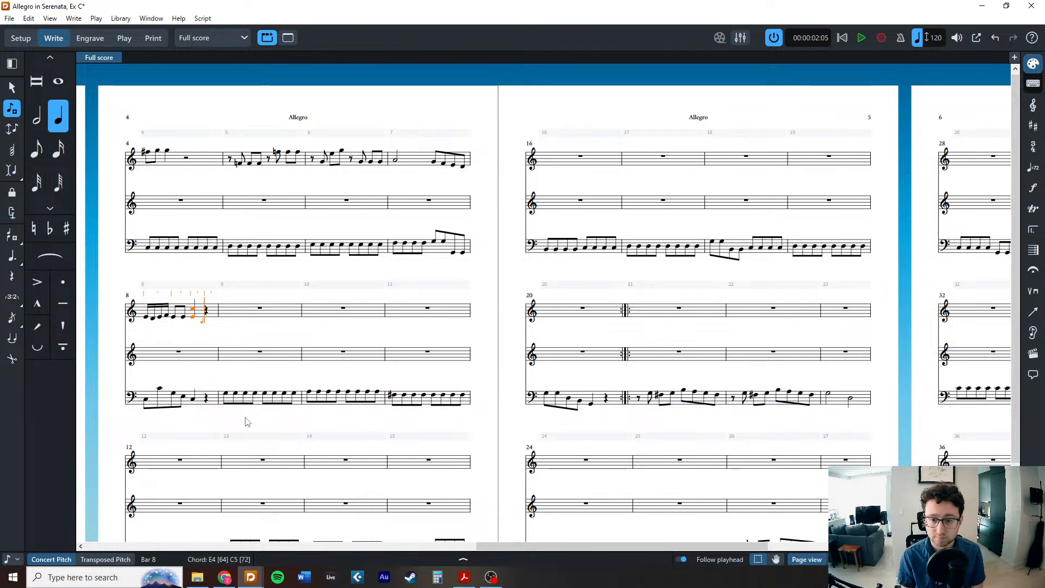
{"action": "key", "text": "space"}
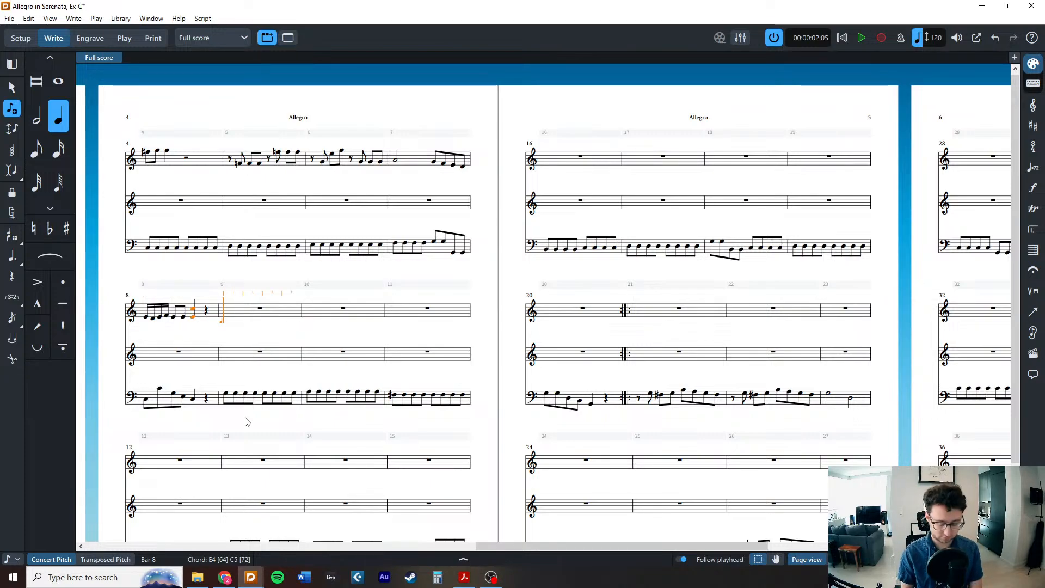
Enter a half note G5, a quarter note G and eighth notes F-sharp and E in Violin 1's bar 9.
{"action": "key", "text": "7"}
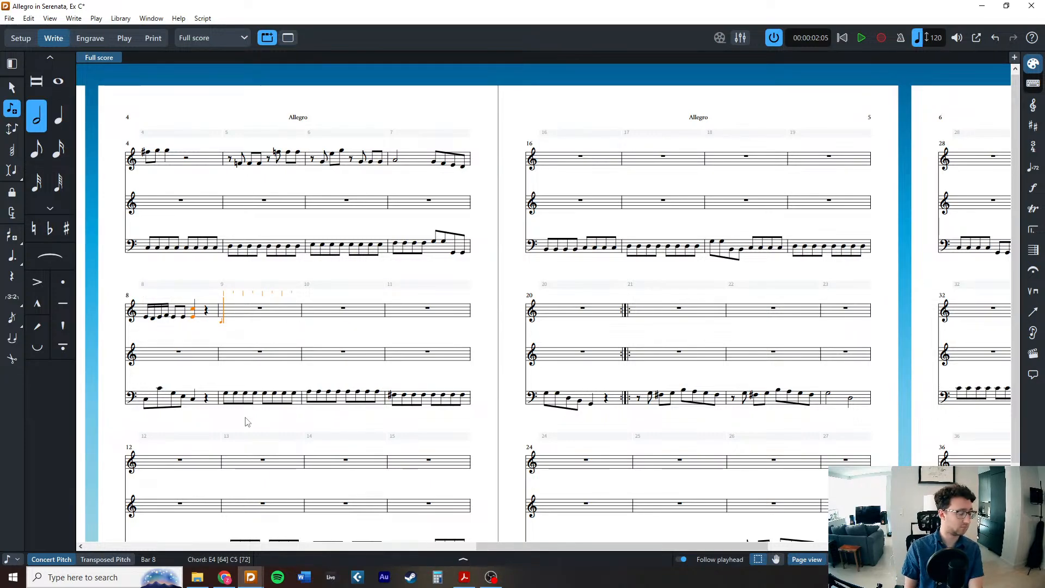
{"action": "key", "text": "g"}
{"action": "key", "text": "6"}
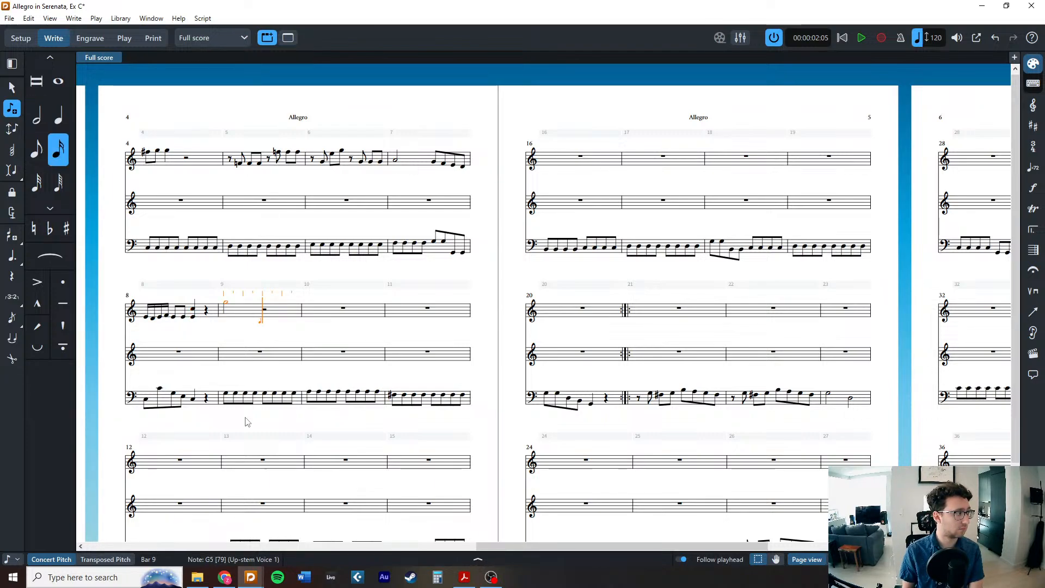
{"action": "key", "text": "g"}
{"action": "key", "text": "5"}
{"action": "key", "text": "equal"}
{"action": "key", "text": "f"}
{"action": "key", "text": "e"}
Enter eighth notes D and C and a quarter note C5 in Violin 1's bar 10, leaving a half rest at the end.
{"action": "key", "text": "d"}
{"action": "key", "text": "c"}
{"action": "key", "text": "6"}
{"action": "key", "text": "c"}
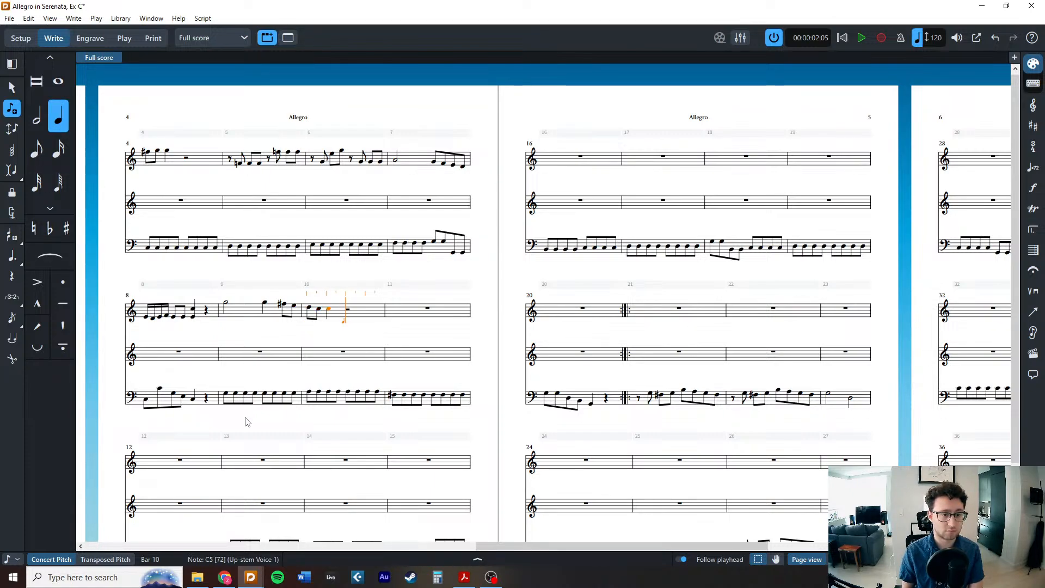
{"action": "key", "text": "space"}
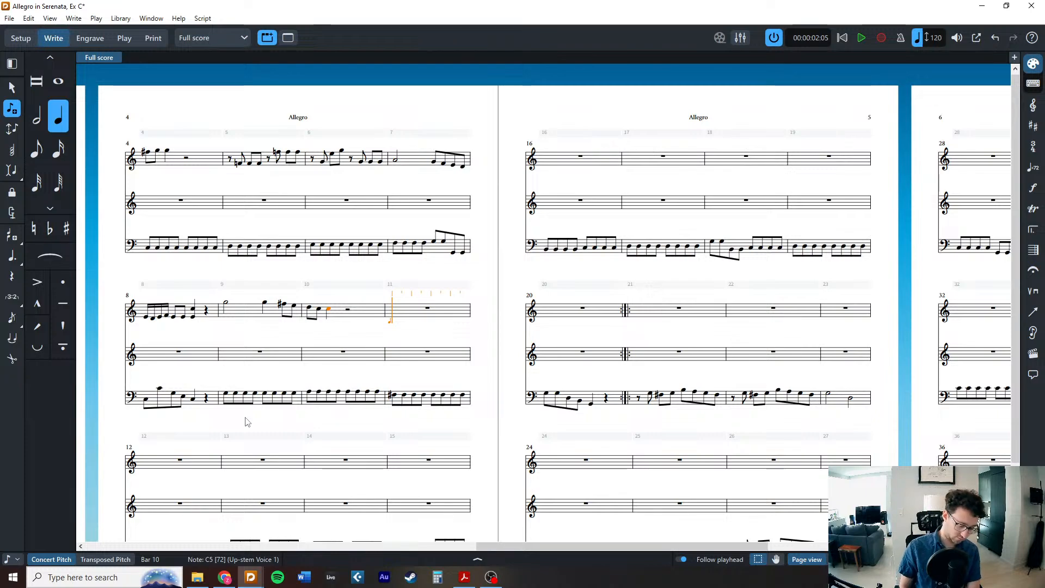
Enter a half note A5 and descending eighth notes A, F-sharp, D, C in Violin 1's bar 11.
{"action": "key", "text": "7"}
{"action": "key", "text": "shift+alt+a"}
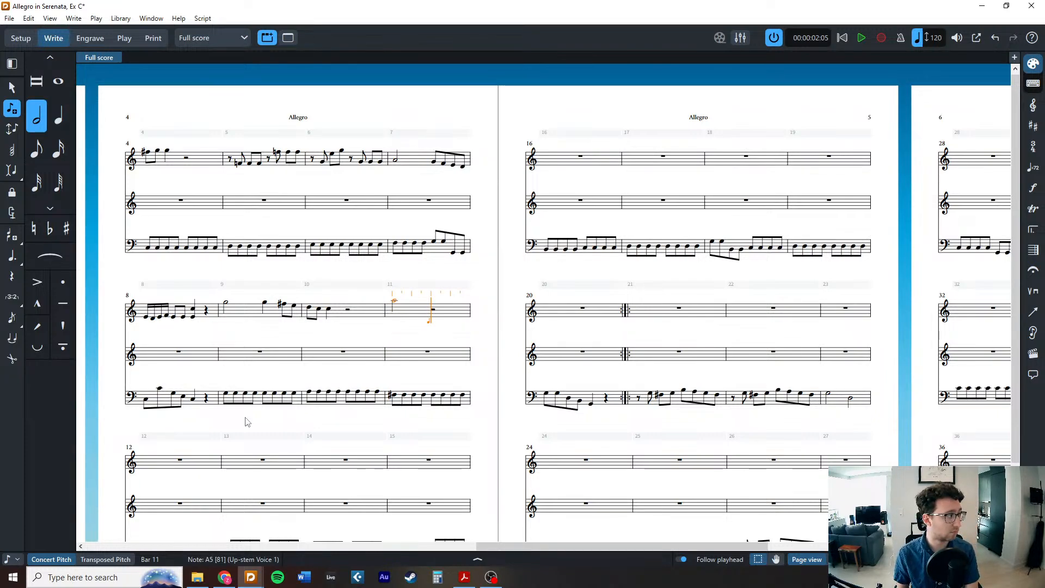
{"action": "key", "text": "5"}
{"action": "key", "text": "a"}
{"action": "key", "text": "equal"}
{"action": "key", "text": "f"}
{"action": "key", "text": "d"}
{"action": "key", "text": "c"}
Enter eighth notes C and B and a quarter note B4 in Violin 1's bar 12, leaving a half rest at the end.
{"action": "key", "text": "c"}
{"action": "key", "text": "b"}
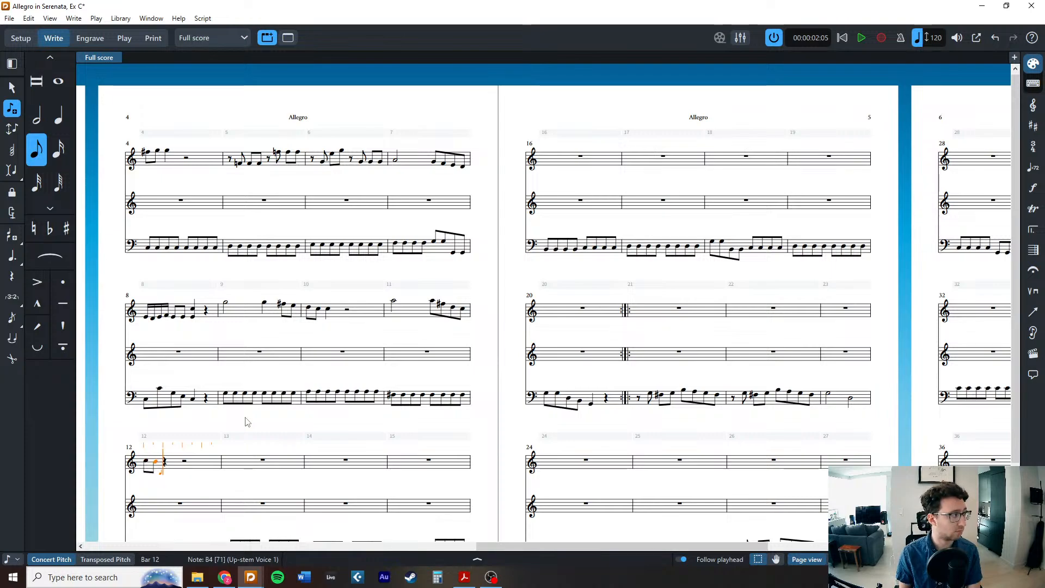
{"action": "key", "text": "6"}
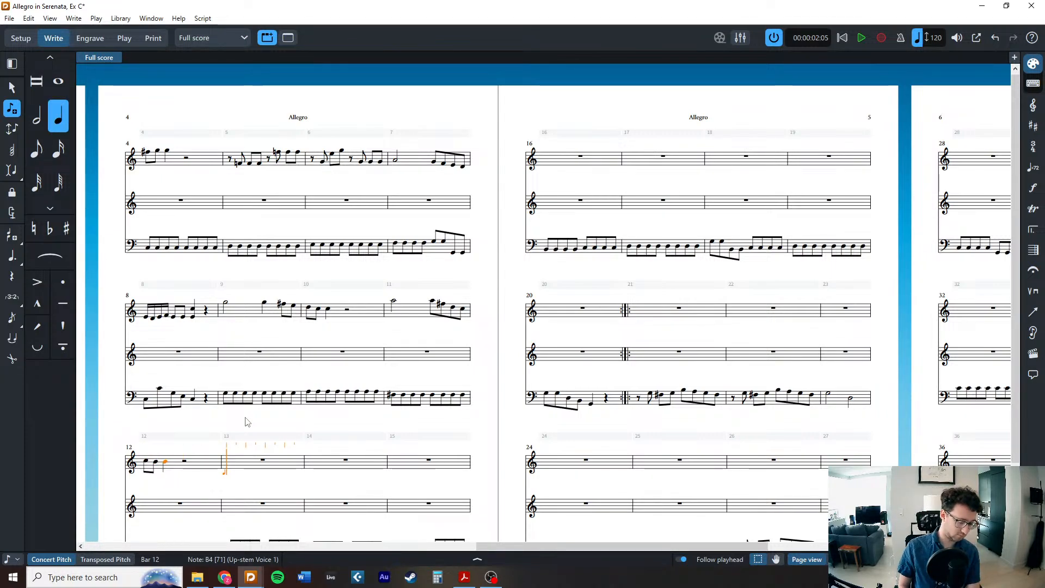
Enter a half note E5 and a run of eight sixteenth notes ending G, F-sharp, G, A, G, F-sharp, G in Violin 1's bar 13.
{"action": "key", "text": "7"}
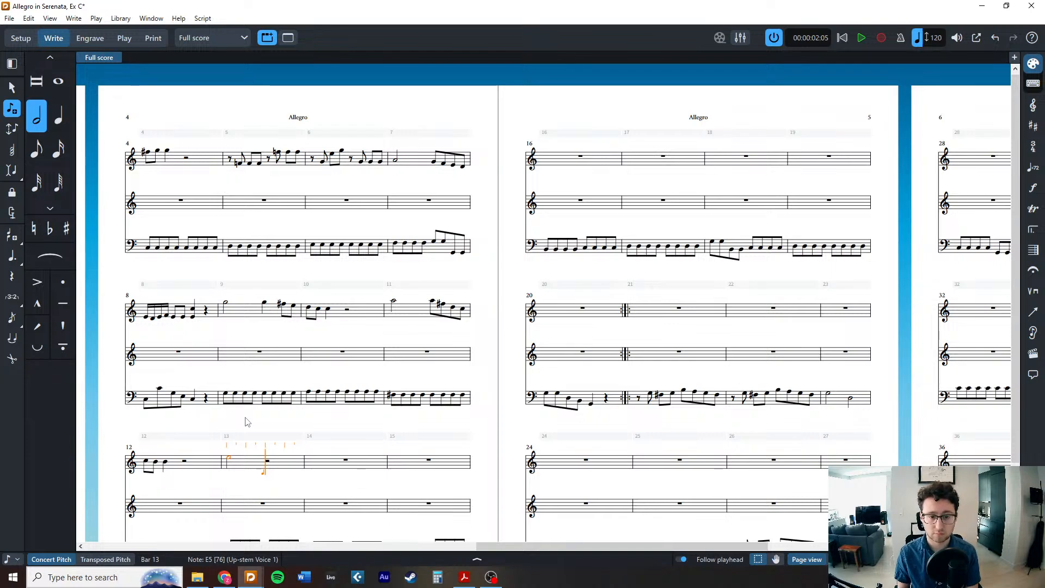
{"action": "key", "text": "5"}
{"action": "key", "text": "4"}
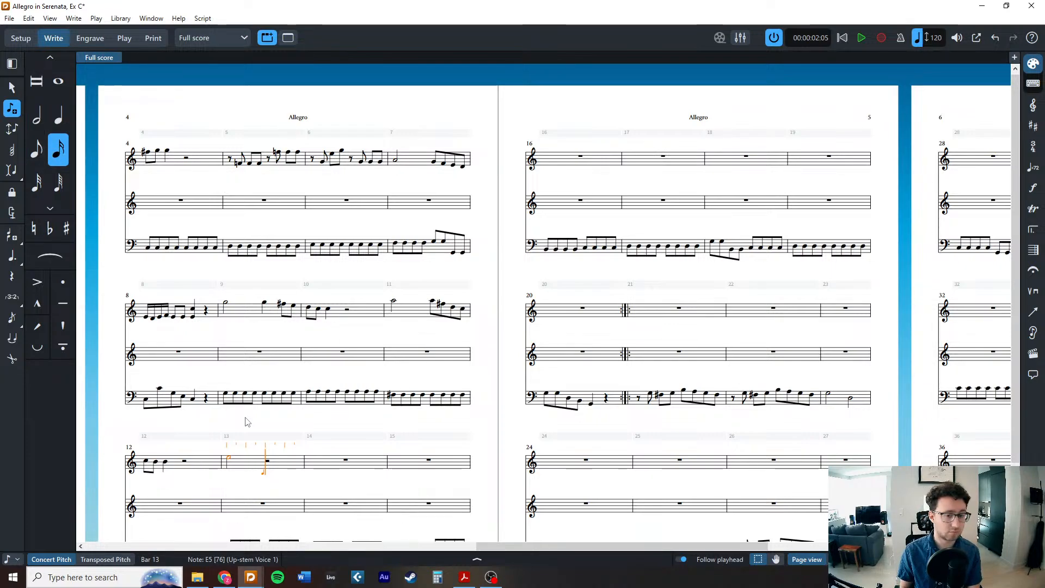
{"action": "key", "text": "g"}
{"action": "key", "text": "equal"}
{"action": "key", "text": "f"}
{"action": "key", "text": "g"}
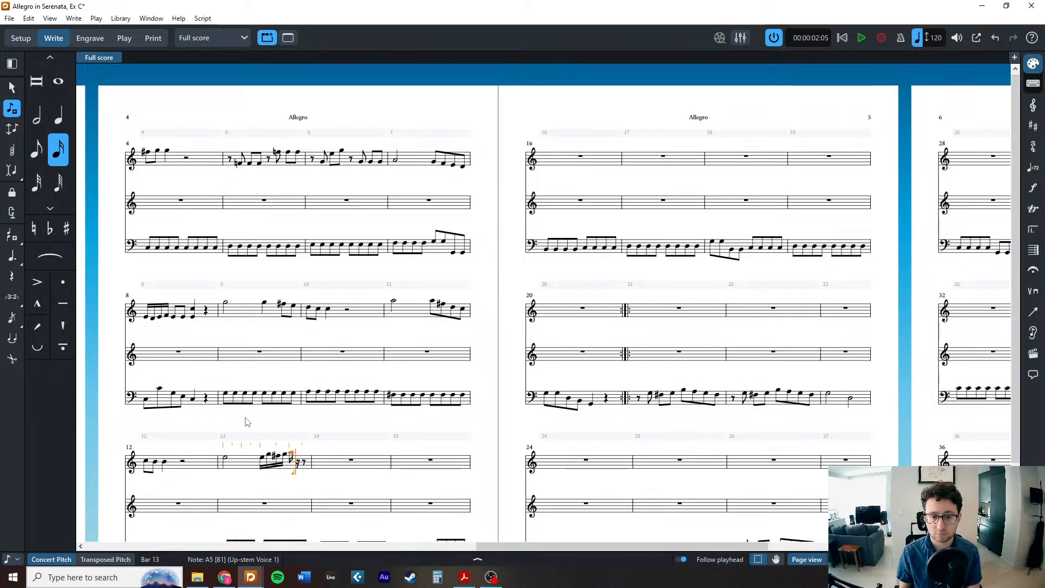
{"action": "key", "text": "a"}
{"action": "key", "text": "g"}
{"action": "key", "text": "f"}
{"action": "key", "text": "g"}
Enter a half note D5 and sixteenth notes D, G, F-sharp, G, A, G, F-sharp, G in Violin 1's bar 14.
{"action": "key", "text": "7"}
{"action": "key", "text": "d"}
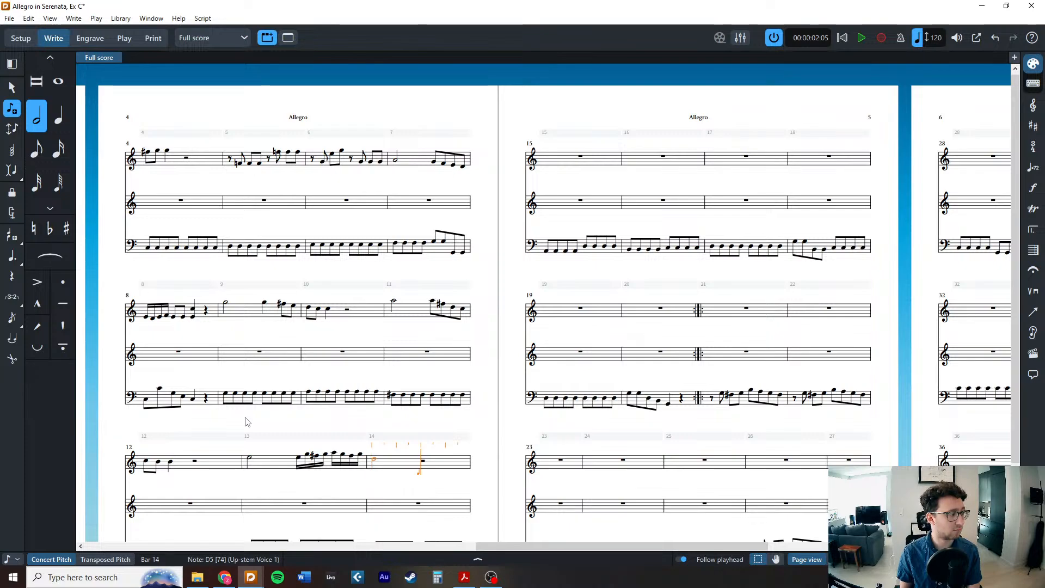
{"action": "key", "text": "6"}
{"action": "key", "text": "4"}
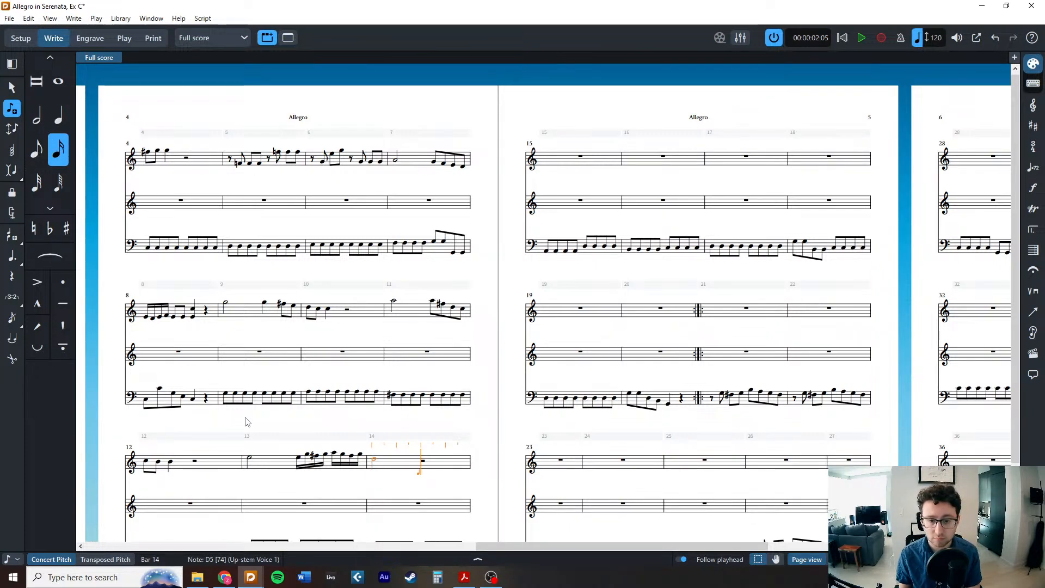
{"action": "key", "text": "d"}
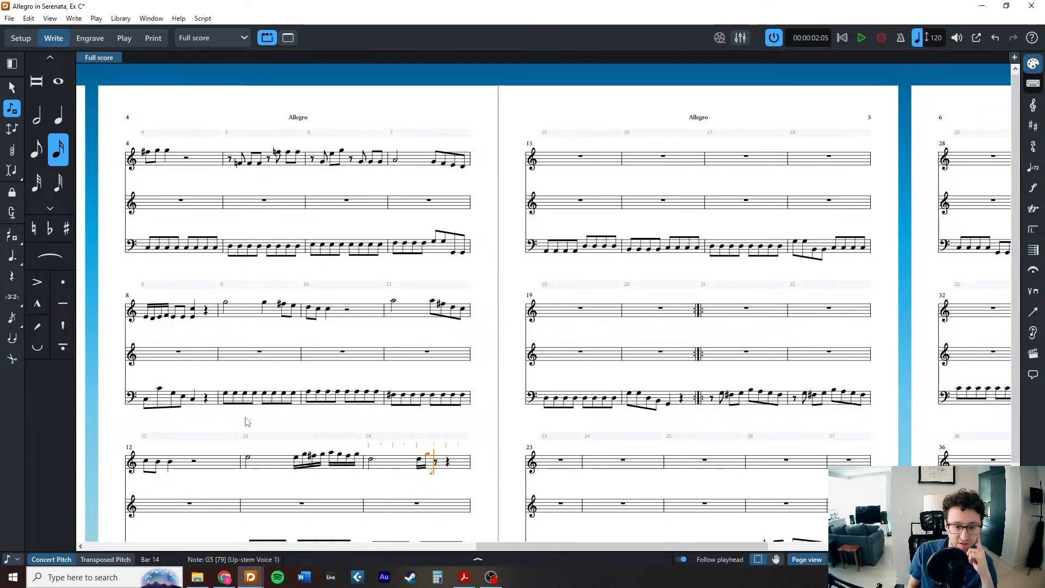
{"action": "key", "text": "equal"}
{"action": "key", "text": "f"}
{"action": "key", "text": "g"}
{"action": "key", "text": "a"}
{"action": "key", "text": "g"}
{"action": "key", "text": "g"}
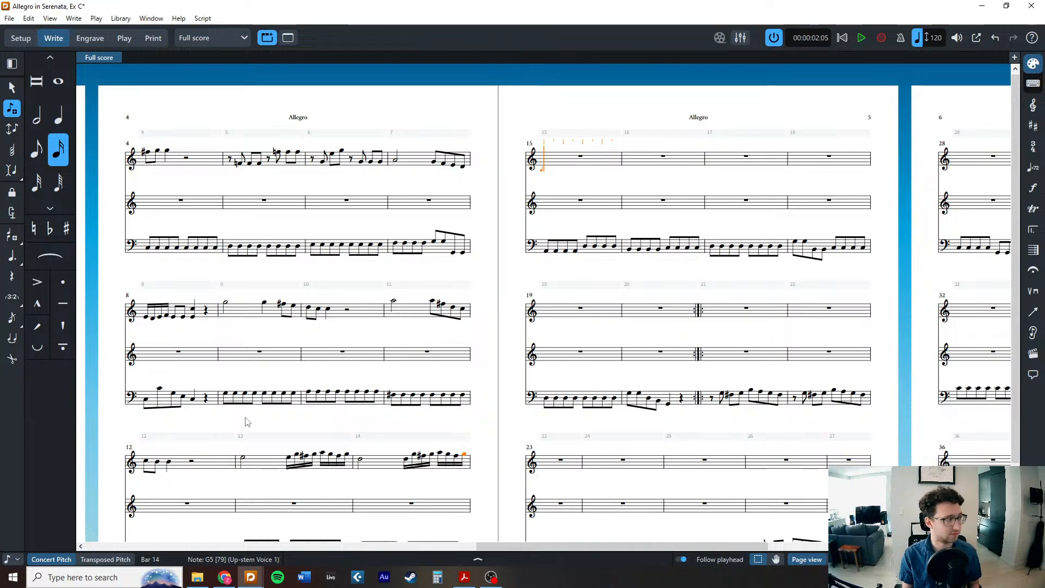
Enter a half note C5 and a descending sixteenth-note scale from A5 to A4 with F-natural in Violin 1's bar 15.
{"action": "key", "text": "7"}
{"action": "key", "text": "c"}
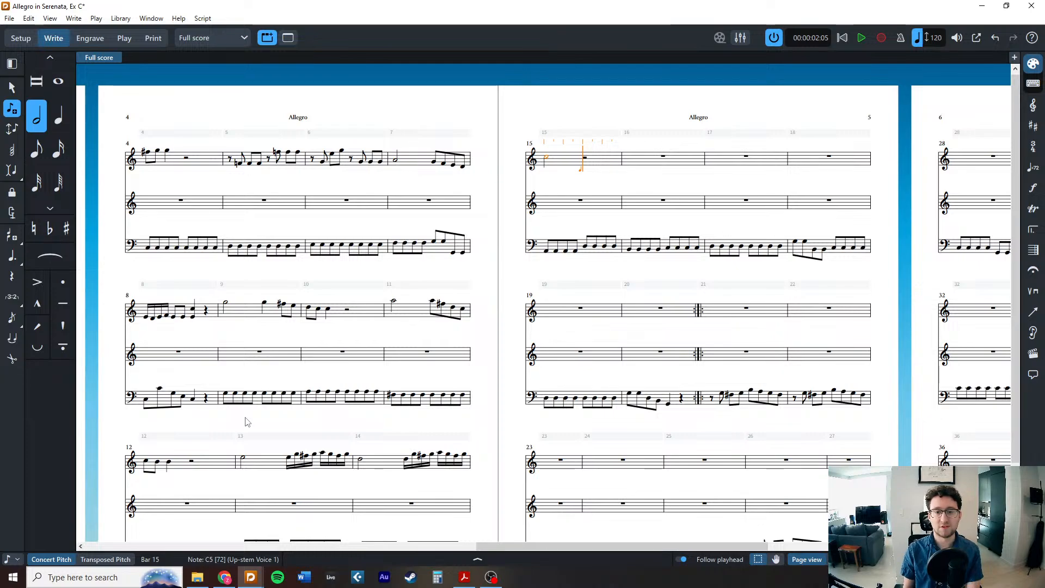
{"action": "key", "text": "6"}
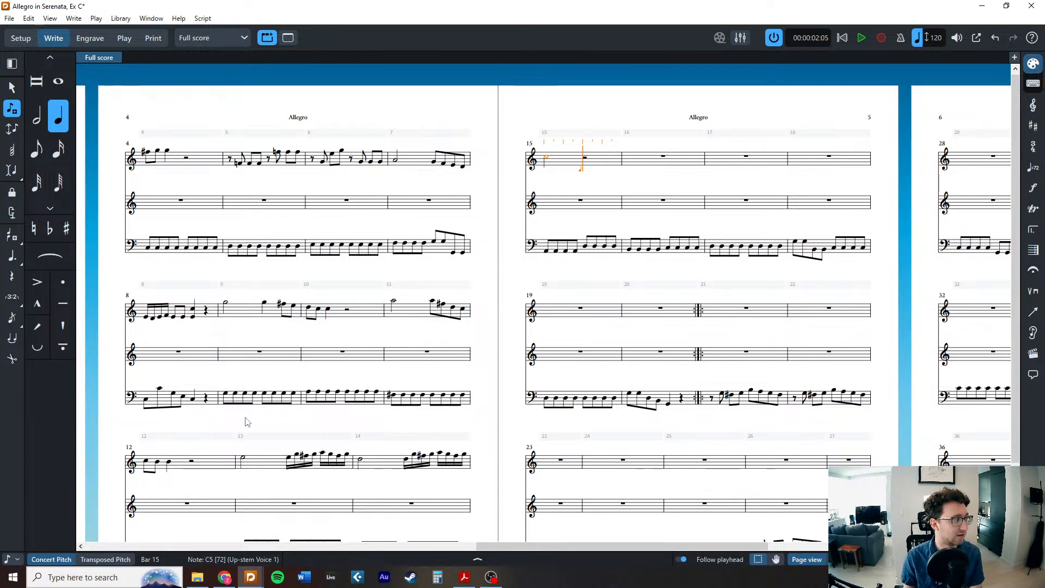
{"action": "key", "text": "4"}
{"action": "key", "text": "e"}
{"action": "key", "text": "d"}
{"action": "key", "text": "c"}
{"action": "key", "text": "b"}
{"action": "key", "text": "d"}
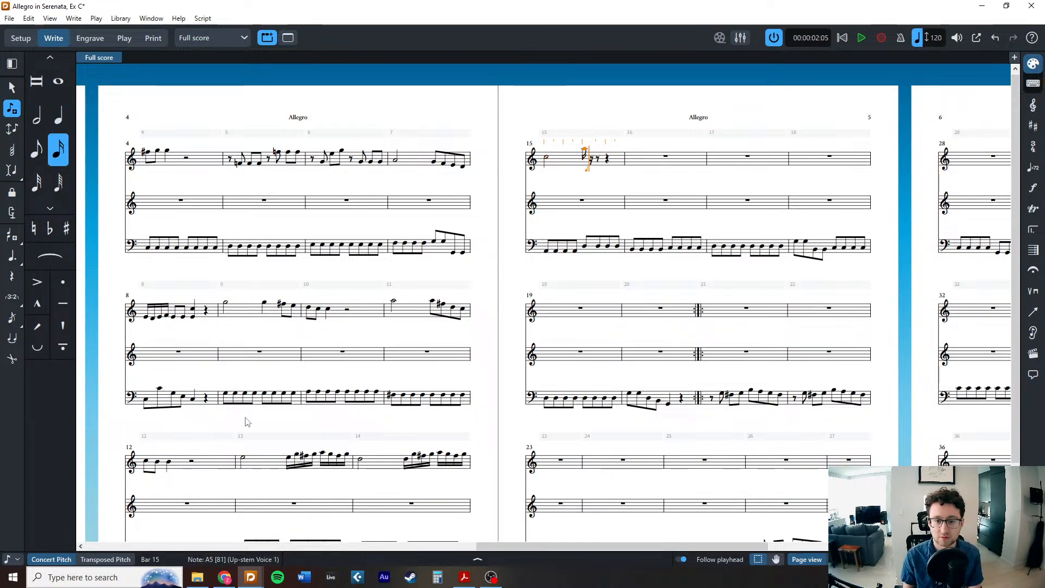
{"action": "key", "text": "c"}
{"action": "key", "text": "b"}
{"action": "key", "text": "a"}
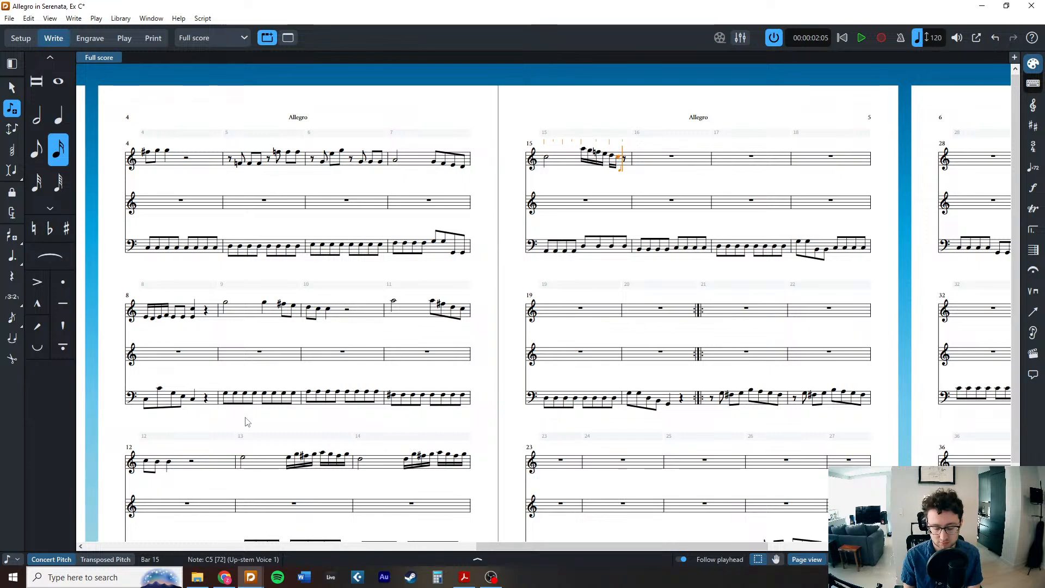
{"action": "key", "text": "5"}
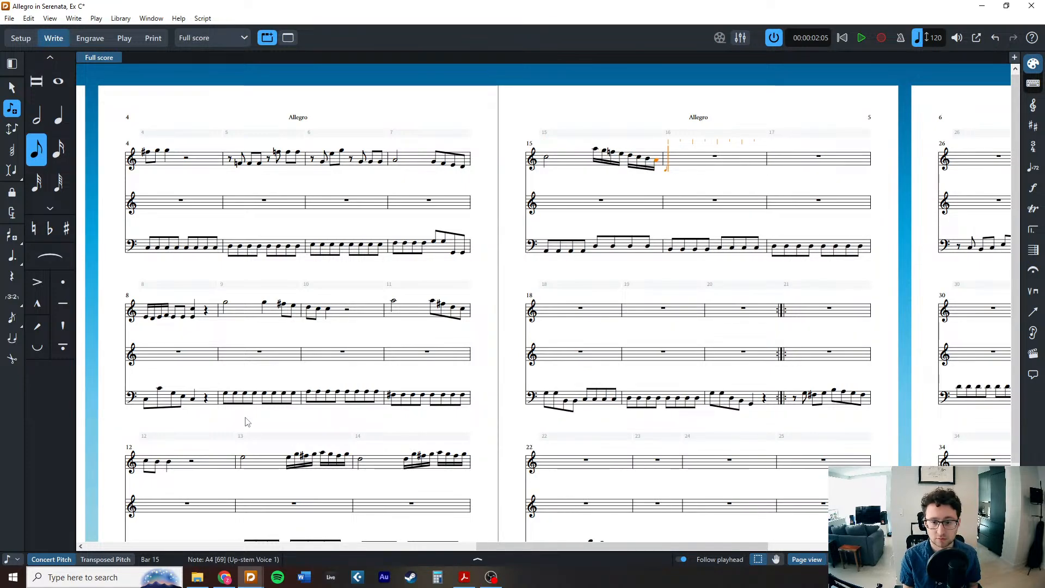
Enter eight eighth notes in Violin 1's bar 16, starting B4, G5, G3, D5 and ending on C5.
{"action": "key", "text": "c"}
{"action": "key", "text": "g"}
{"action": "key", "text": "c"}
{"action": "key", "text": "e"}
{"action": "key", "text": "c"}
{"action": "key", "text": "e"}
{"action": "key", "text": "e"}
{"action": "key", "text": "c"}
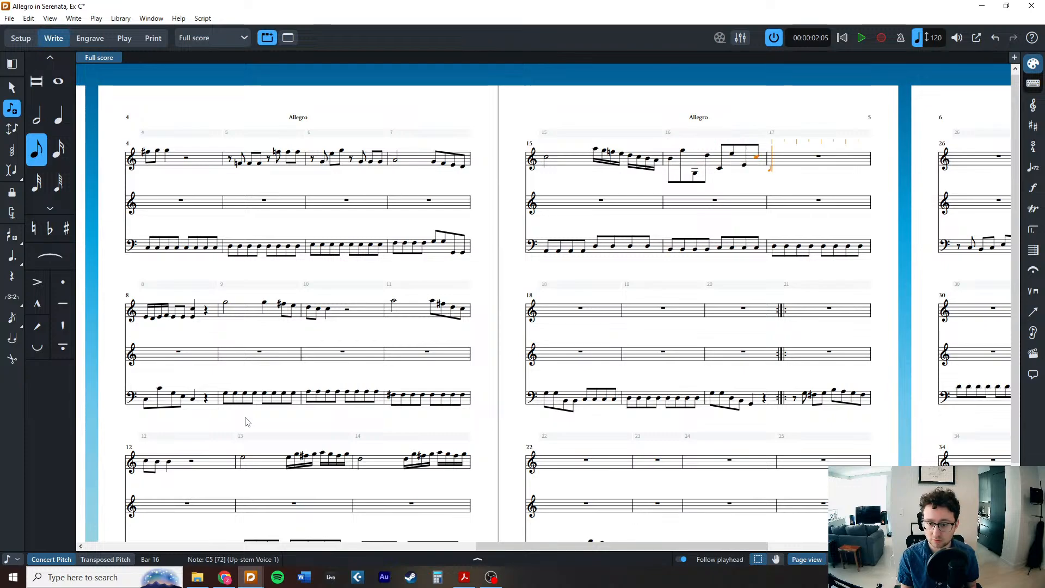
Enter half notes D4 and A4 in Violin 1's bar 17.
{"action": "key", "text": "7"}
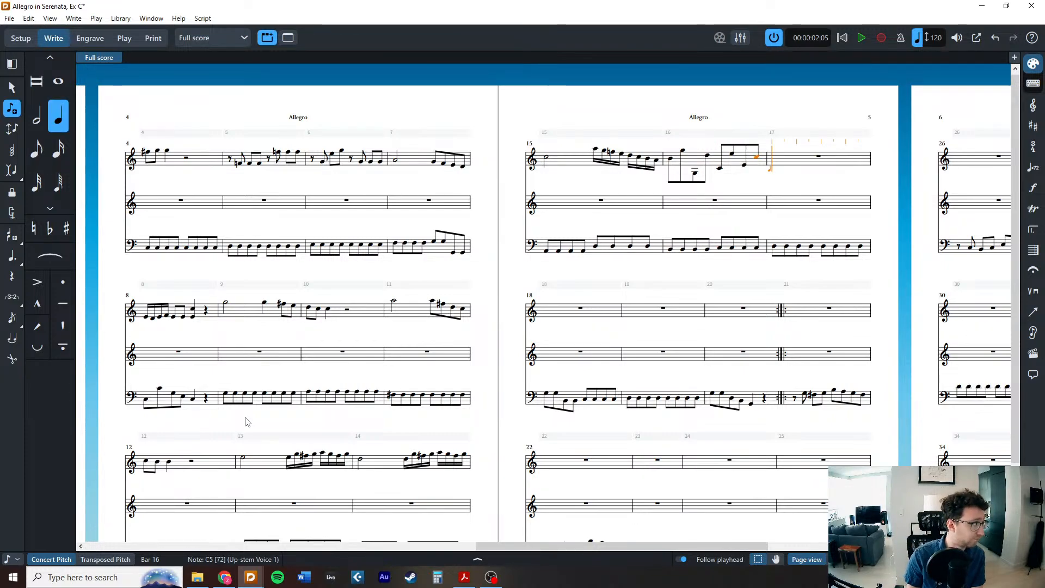
{"action": "key", "text": "ctrl+alt+d"}
{"action": "key", "text": "a"}
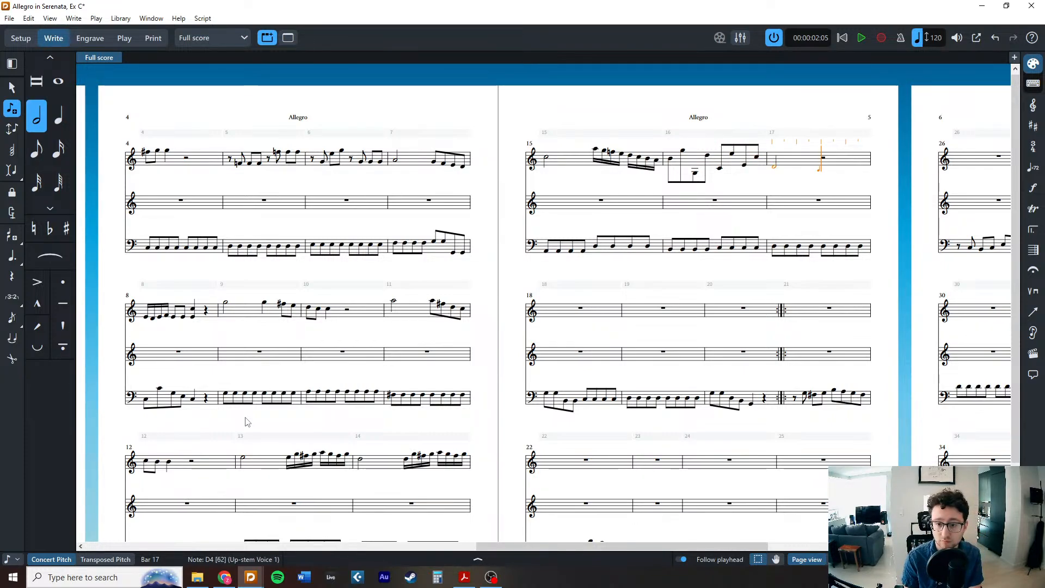
Enter eighth notes in Violin 1's bar 18, starting B4, G5, G3, D5 and ending on C5.
{"action": "key", "text": "5"}
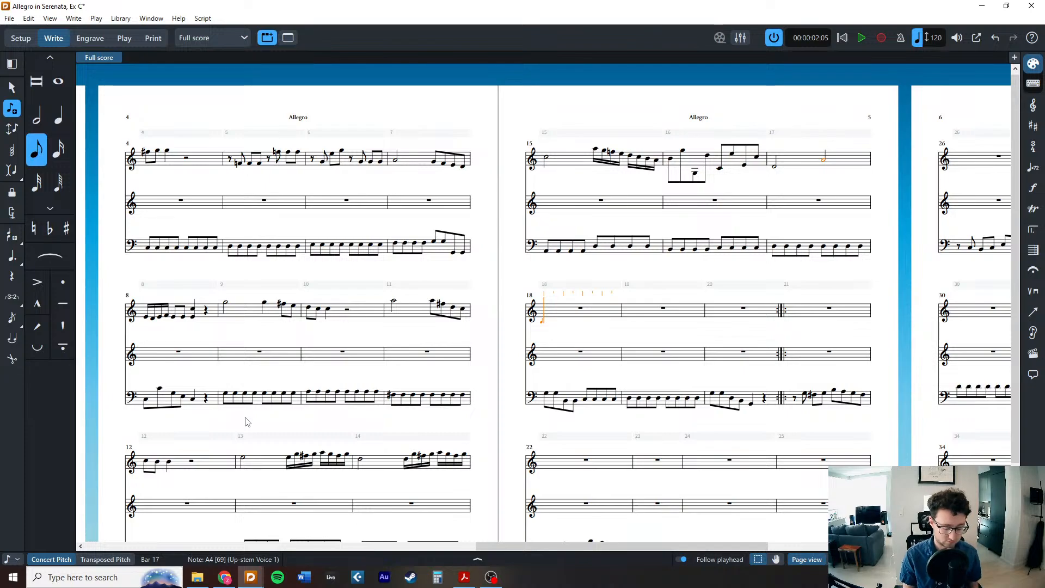
{"action": "key", "text": "b"}
{"action": "key", "text": "alt+shift+g"}
{"action": "key", "text": "alt+shift+d"}
{"action": "key", "text": "c"}
{"action": "key", "text": "d"}
{"action": "key", "text": "f"}
{"action": "key", "text": "c"}
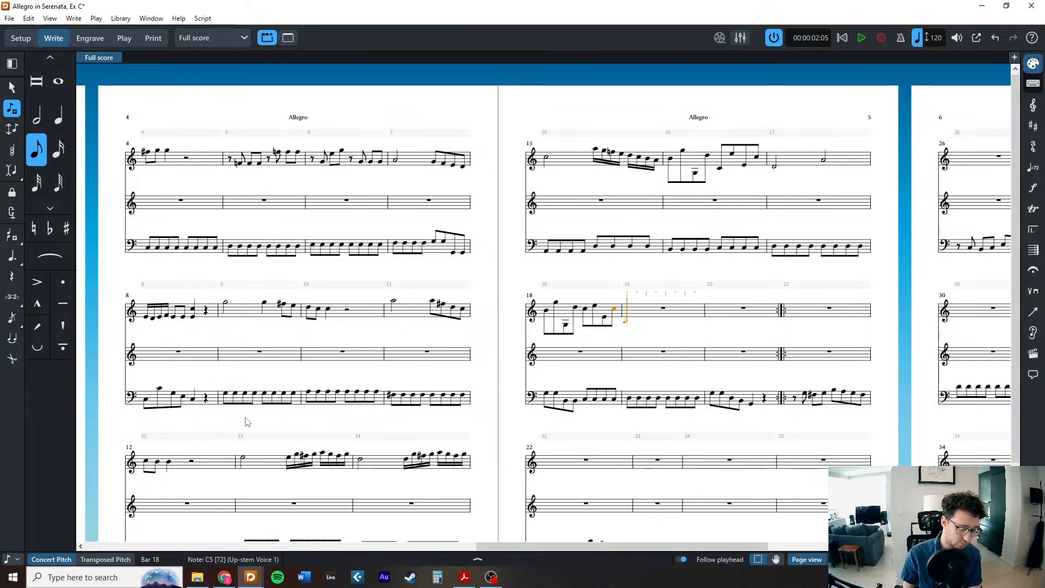
Enter eight sixteenth notes starting B, C, D, C and ending on G4, plus a half note A4, in Violin 1's bar 19.
{"action": "key", "text": "2"}
{"action": "key", "text": "3"}
{"action": "key", "text": "b"}
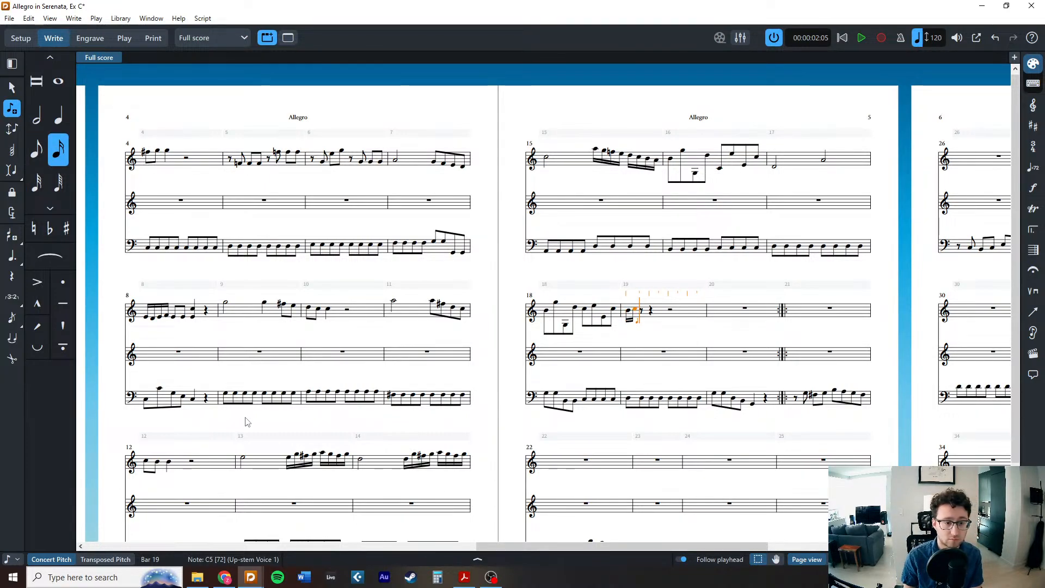
{"action": "key", "text": "c"}
{"action": "key", "text": "d"}
{"action": "key", "text": "c"}
{"action": "key", "text": "b"}
{"action": "key", "text": "b"}
{"action": "key", "text": "g"}
{"action": "key", "text": "6"}
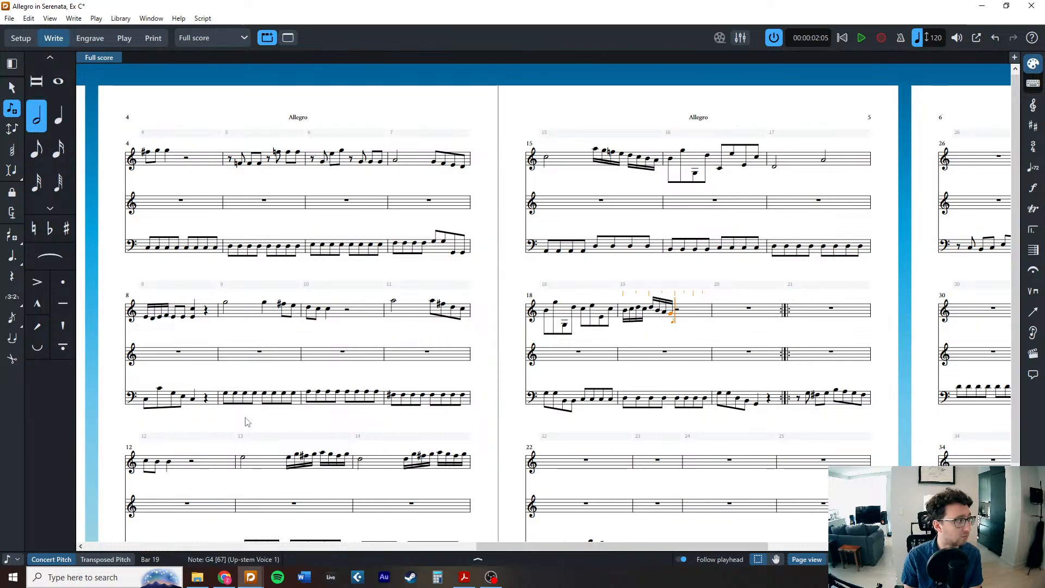
{"action": "key", "text": "a"}
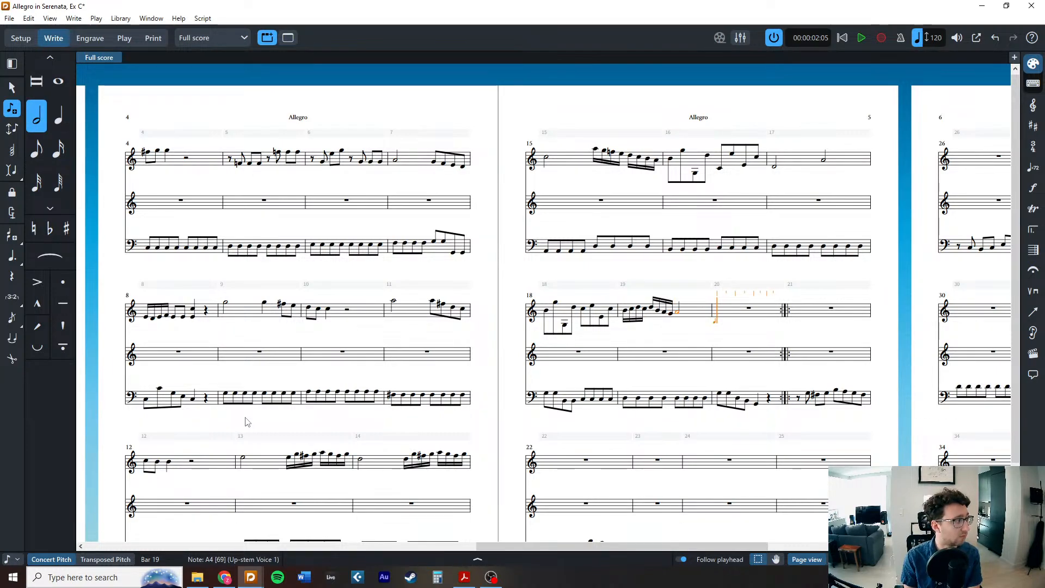
Enter a quarter note G4 and two quarter-note chords of D4, B4 and G5 in Violin 1's bar 20, leaving a quarter rest.
{"action": "key", "text": "7"}
{"action": "key", "text": "3"}
{"action": "key", "text": "4"}
{"action": "key", "text": "5"}
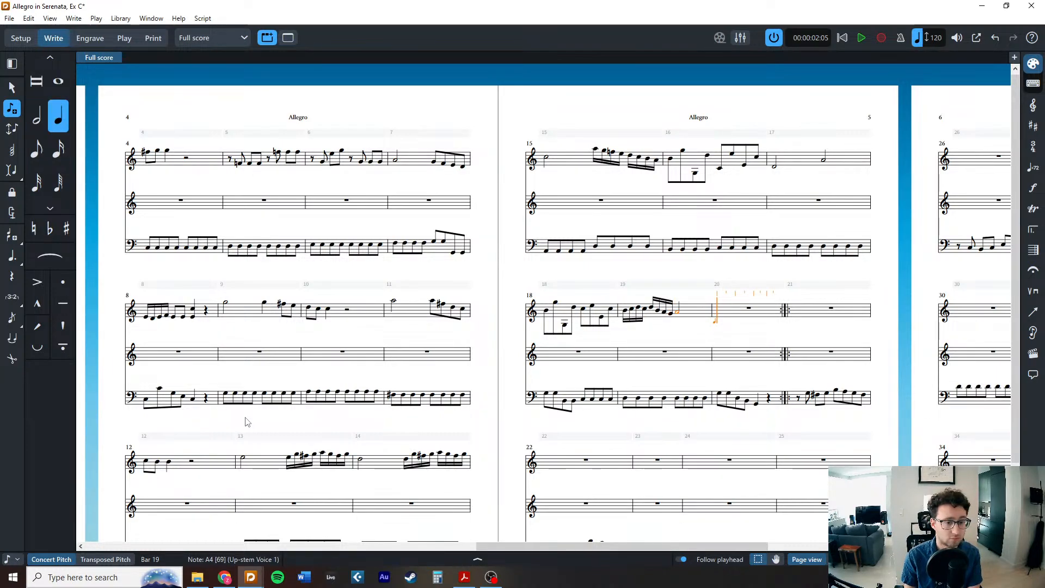
{"action": "key", "text": "g"}
{"action": "key", "text": "d"}
{"action": "key", "text": "b"}
{"action": "key", "text": "g"}
{"action": "key", "text": "d"}
{"action": "key", "text": "b"}
{"action": "key", "text": "g"}
{"action": "key", "text": "Escape"}
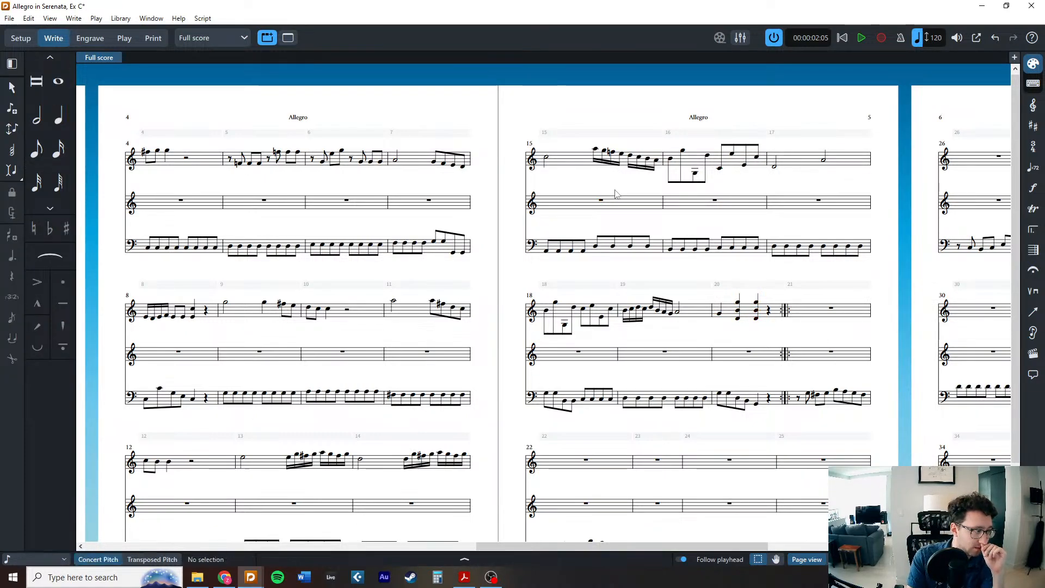
Change the F in Violin 1's bar 15 sixteenth-note run to F-sharp.
{"action": "left_click", "coordinate": [610, 152]}
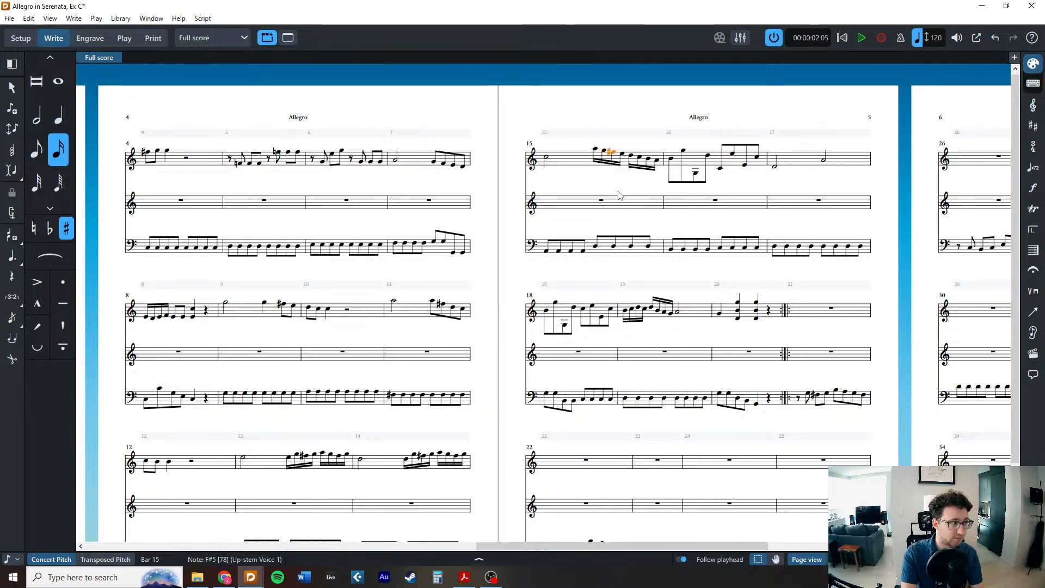
{"action": "left_click", "coordinate": [626, 196]}
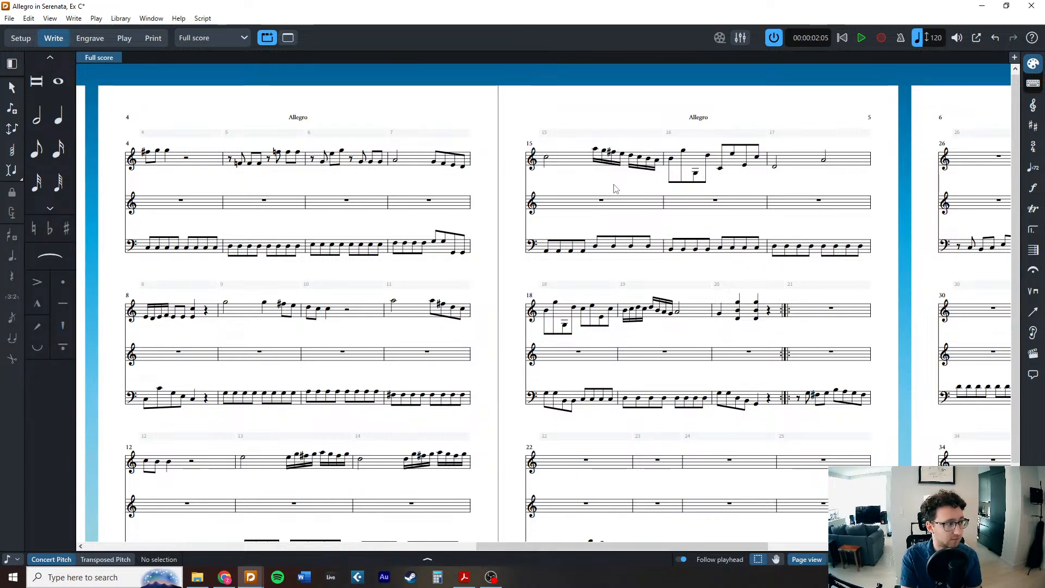
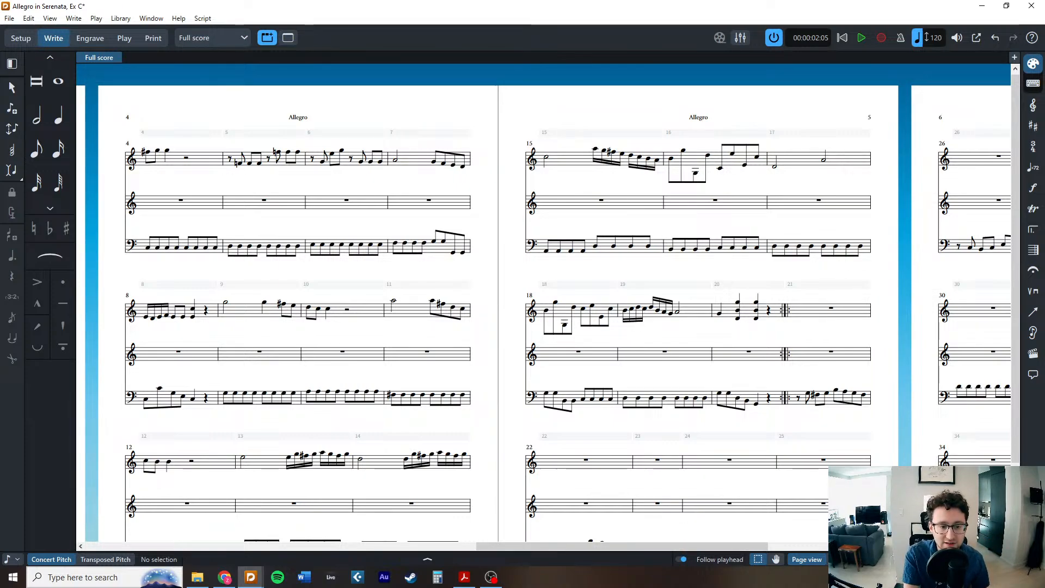
Check the manuscript and add a trill to the half note A4 in Violin 1's bar 17.
{"action": "key", "text": "alt+Tab"}
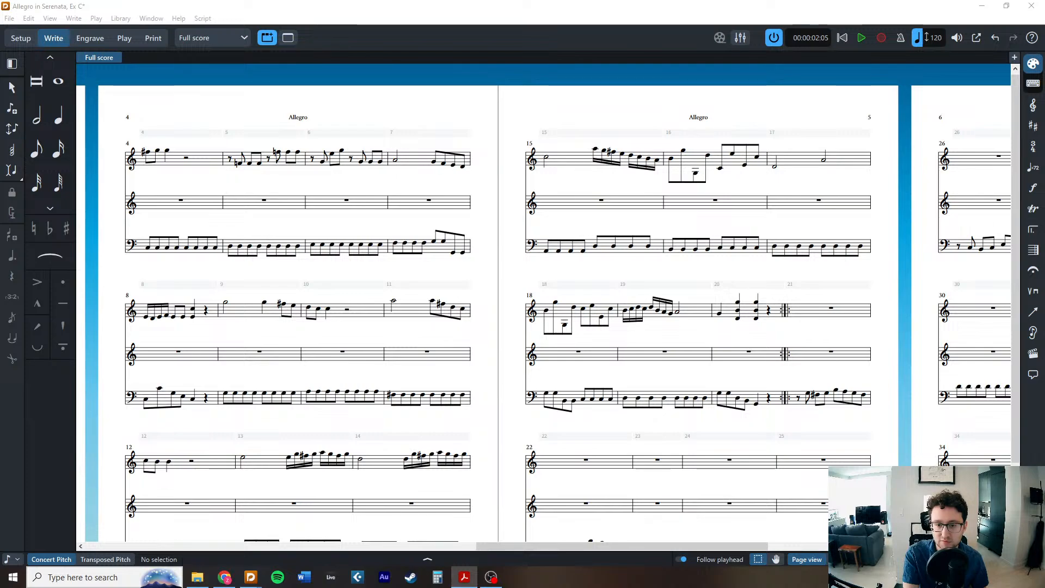
{"action": "left_click", "coordinate": [824, 160]}
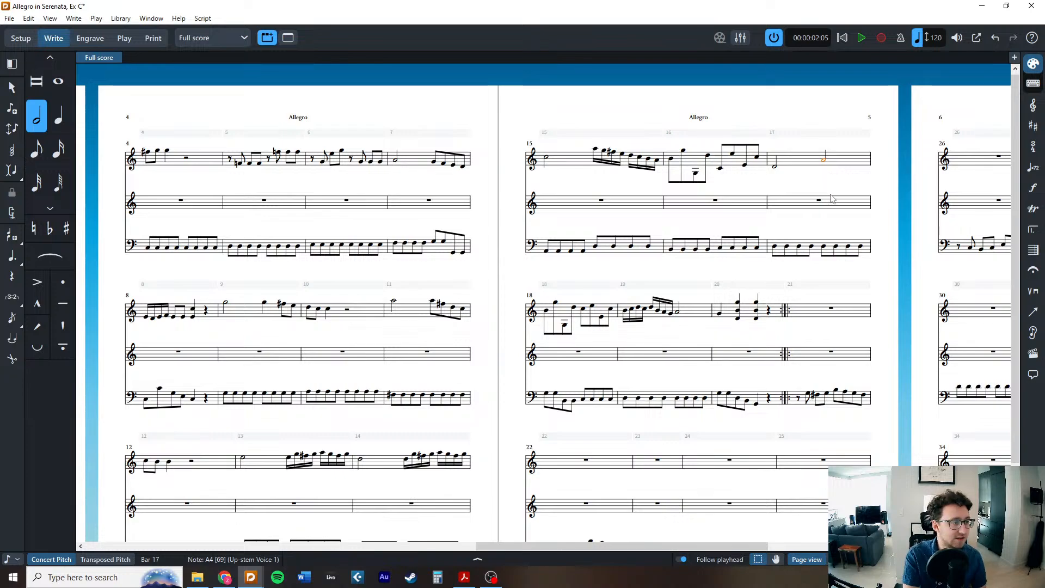
{"action": "key", "text": "shift+o"}
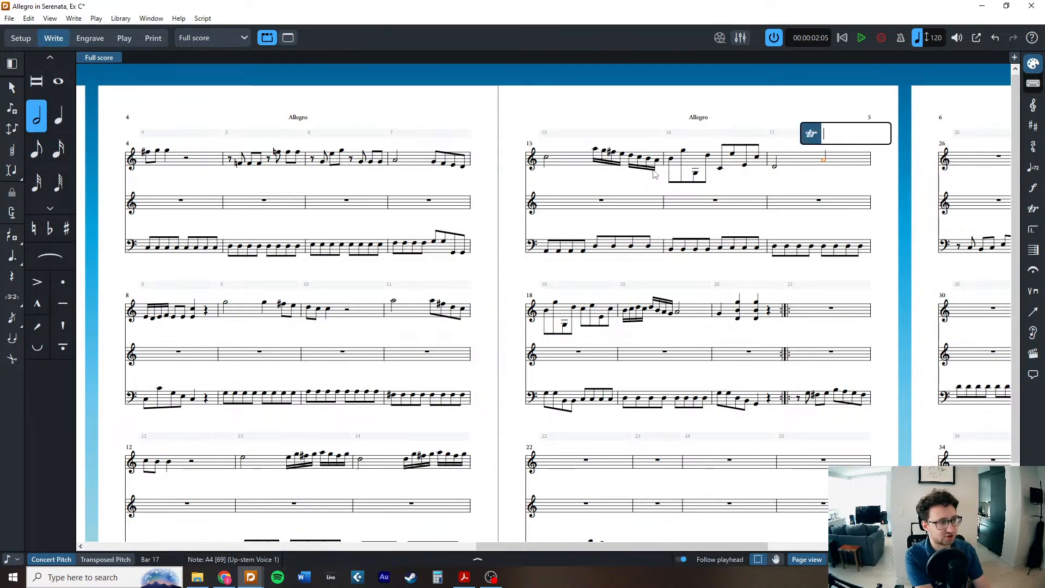
{"action": "type", "text": "tr"}
{"action": "key", "text": "Return"}
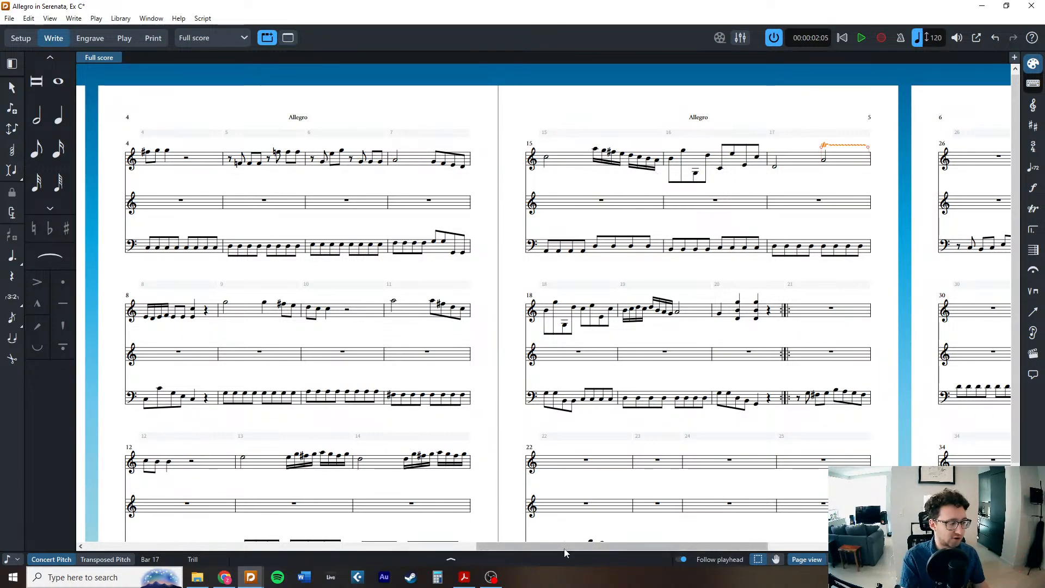
Turn off the trill line of the bar 17 trill so only the tr mark is shown.
{"action": "left_click", "coordinate": [450, 559]}
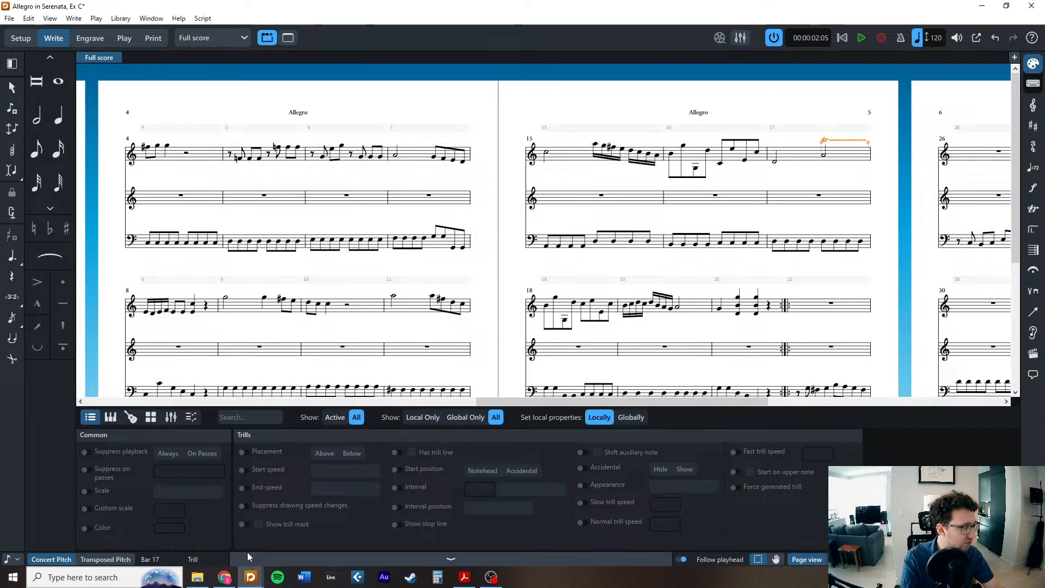
{"action": "left_click", "coordinate": [412, 452]}
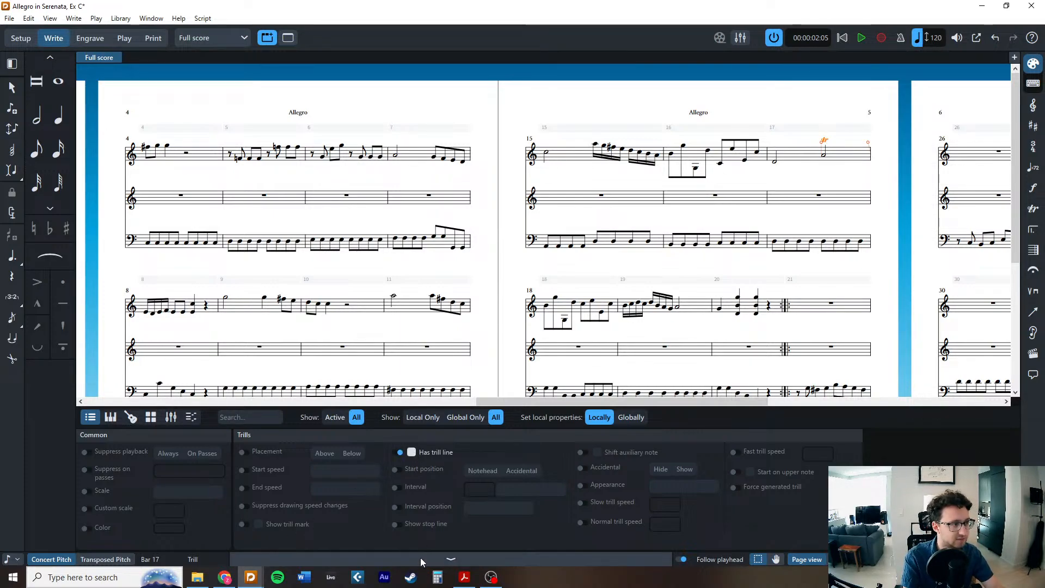
{"action": "left_click", "coordinate": [451, 559]}
{"action": "key", "text": "Escape"}
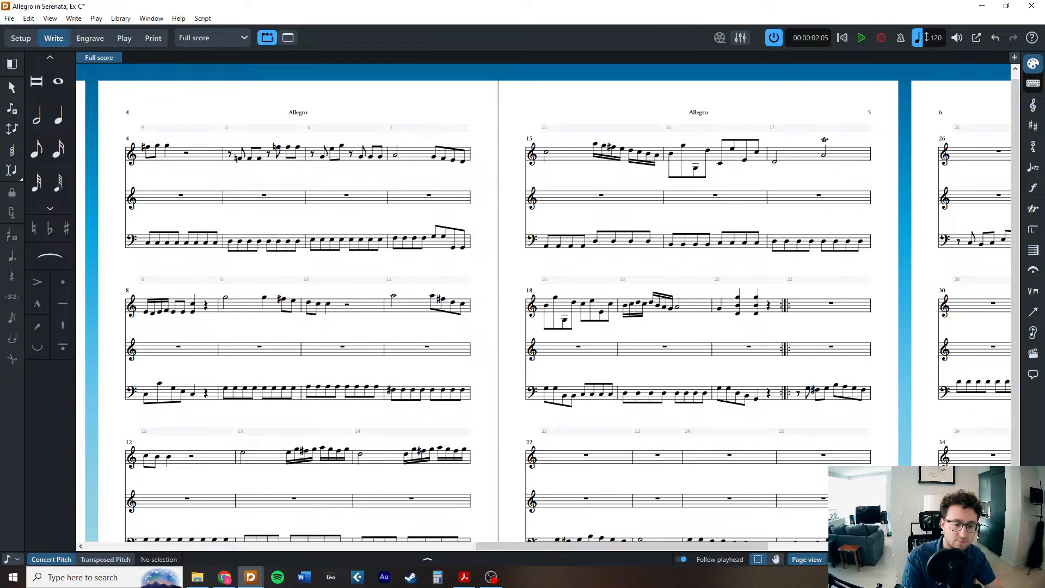
Copy the bar 17 trill onto the half note A4 in Violin 1's bar 19.
{"action": "key", "text": "alt+Tab"}
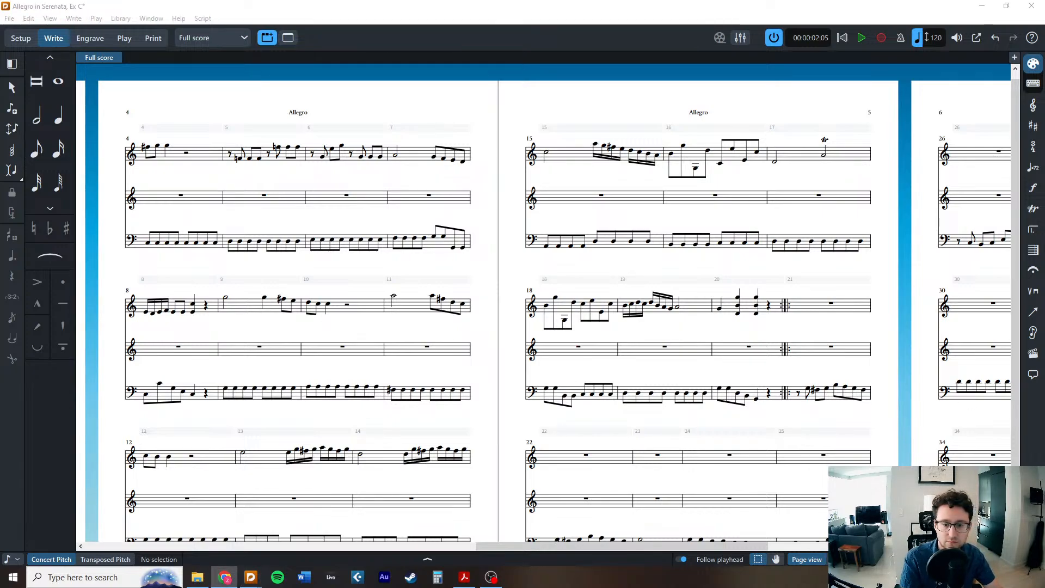
{"action": "left_click", "coordinate": [9, 81]}
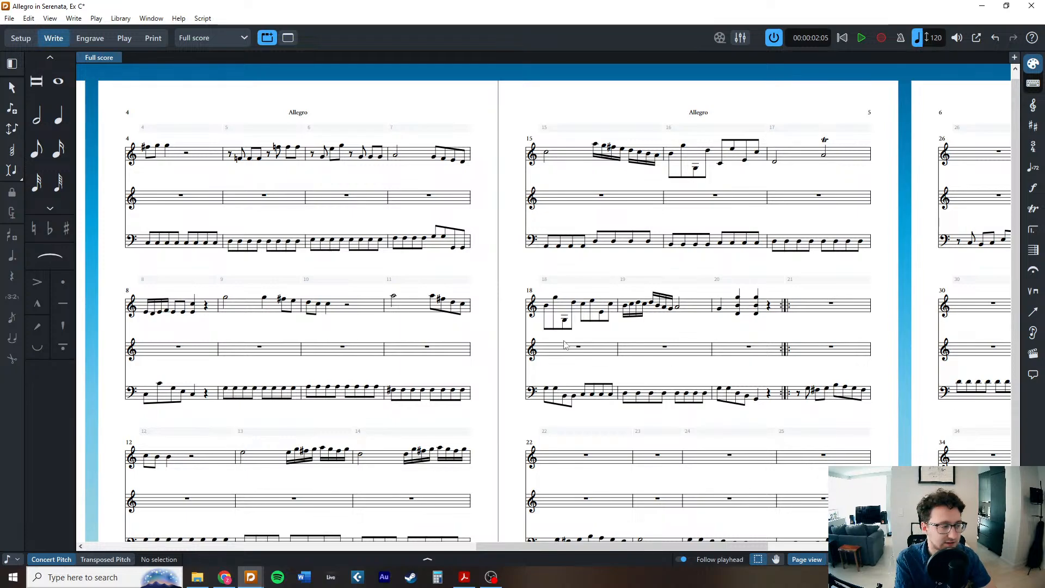
{"action": "left_click", "coordinate": [825, 141]}
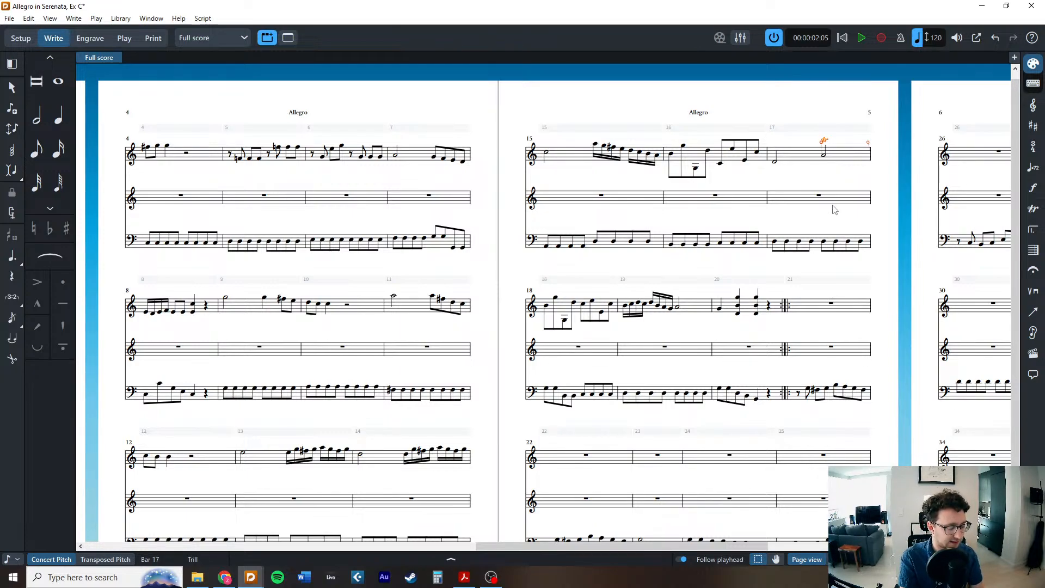
{"action": "left_click", "coordinate": [677, 311], "text": "alt"}
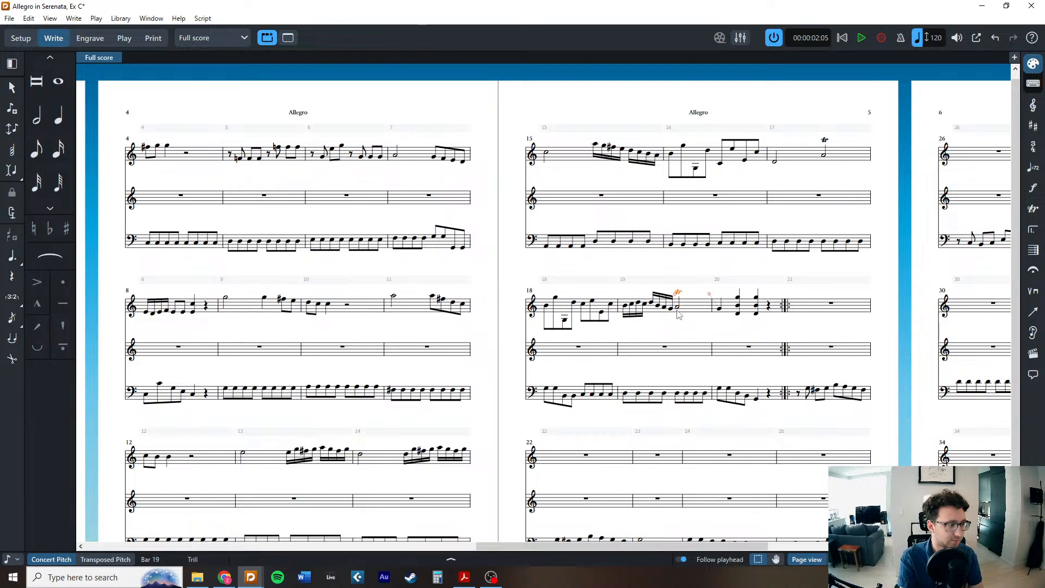
Try the Accidental appearance on the bar 19 trill and undo the change.
{"action": "key", "text": "ctrl+8"}
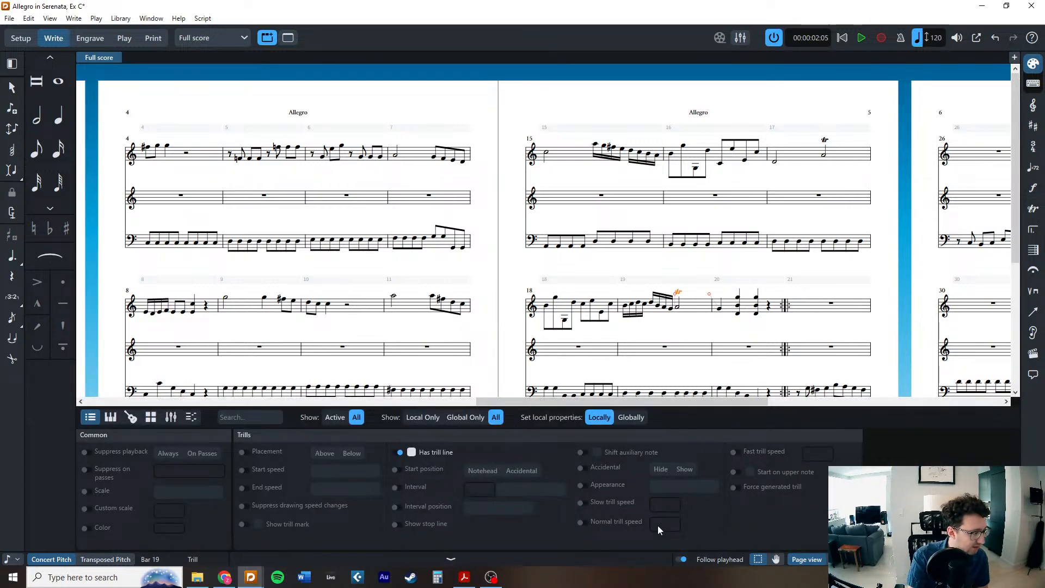
{"action": "left_click", "coordinate": [580, 485]}
{"action": "left_click", "coordinate": [679, 488]}
{"action": "left_click", "coordinate": [679, 492]}
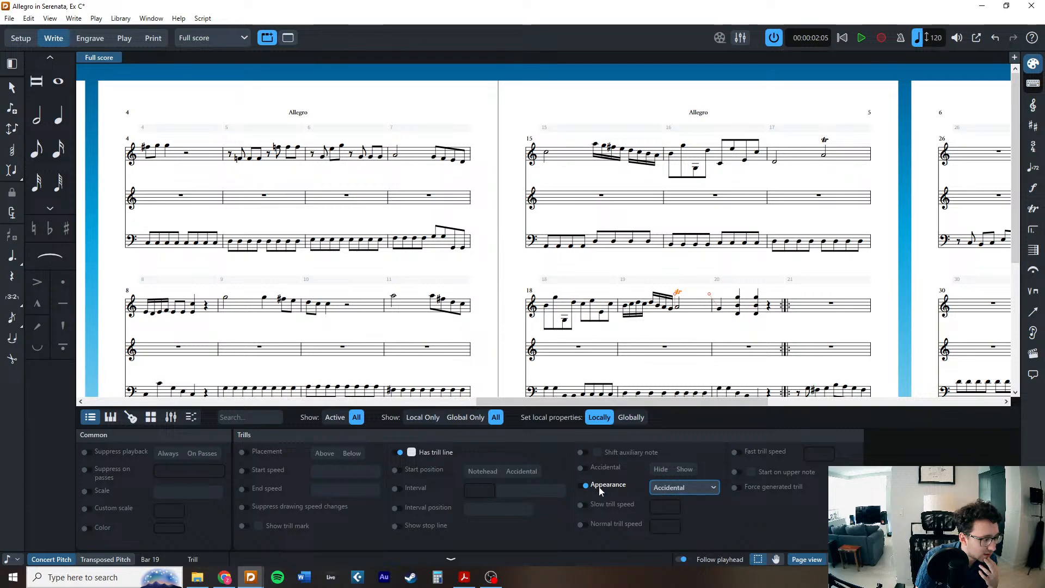
{"action": "key", "text": "ctrl+z"}
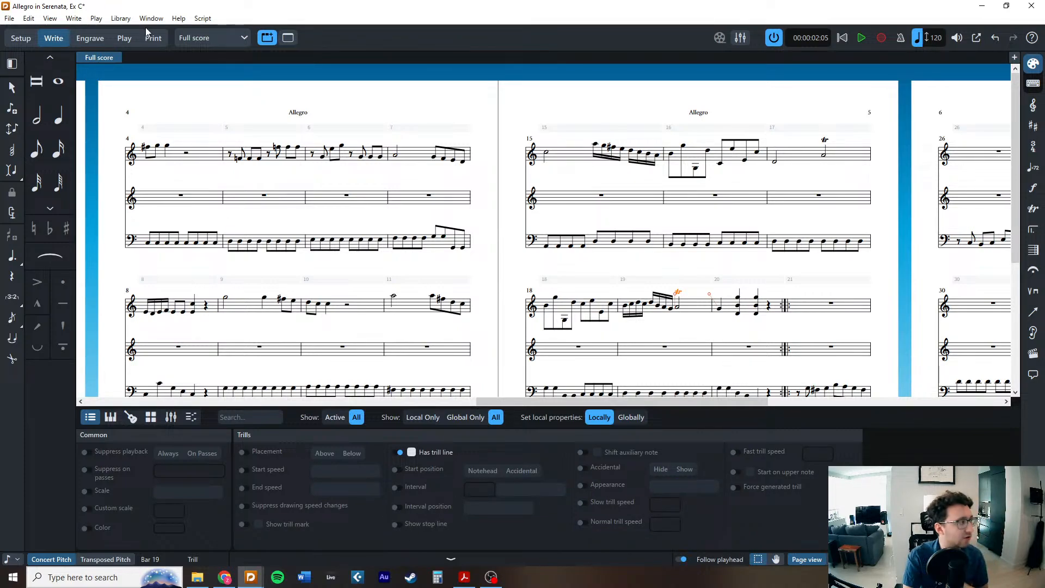
Examine the bar 19 trill's properties in Engrave mode and return to Write mode.
{"action": "left_click", "coordinate": [97, 44]}
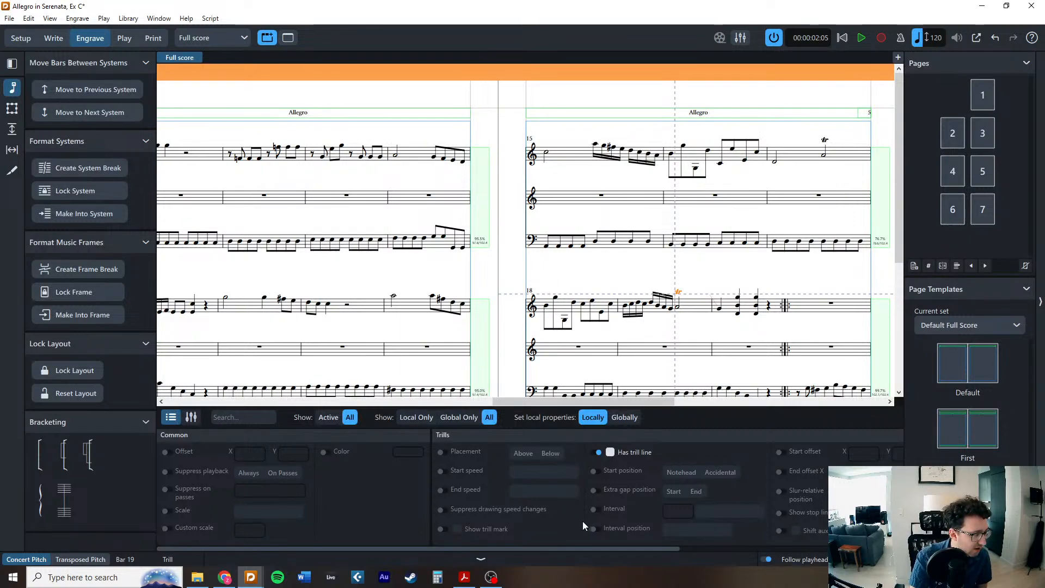
{"action": "scroll", "coordinate": [287, 509], "scroll_direction": "right", "scroll_amount": 2}
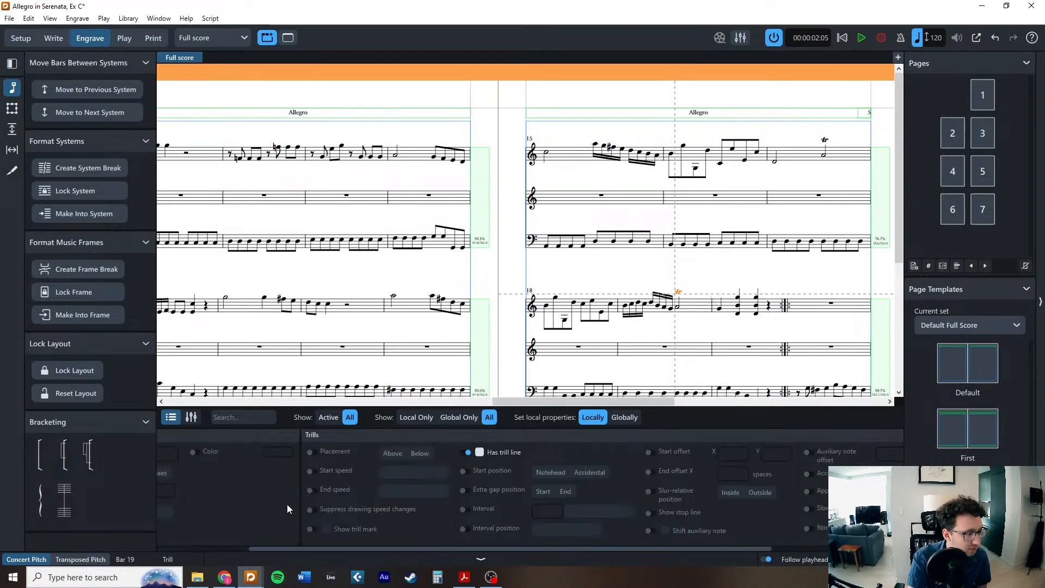
{"action": "scroll", "coordinate": [362, 524], "scroll_direction": "right", "scroll_amount": 4}
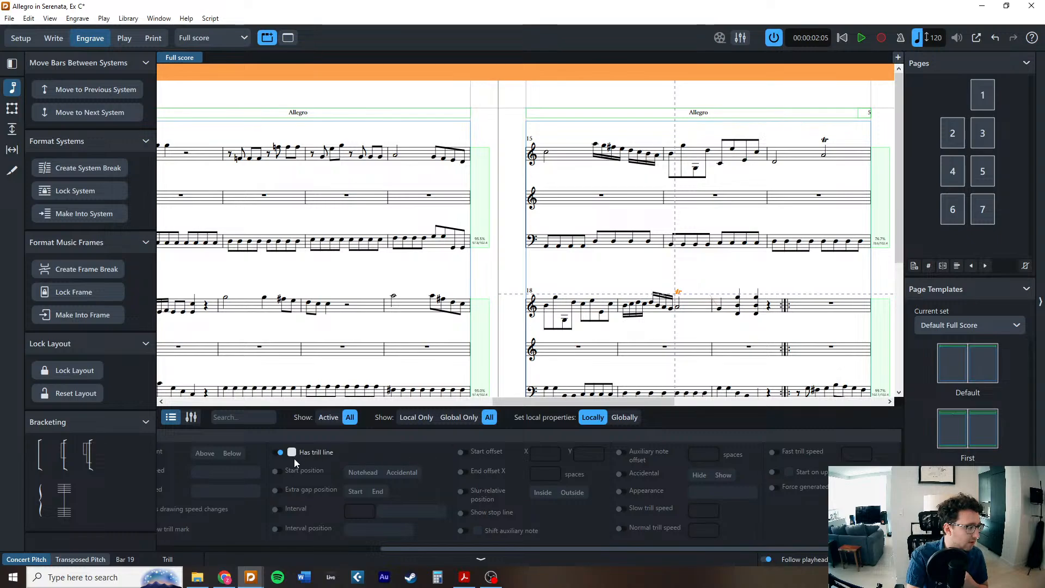
{"action": "scroll", "coordinate": [285, 460], "scroll_direction": "left", "scroll_amount": 3}
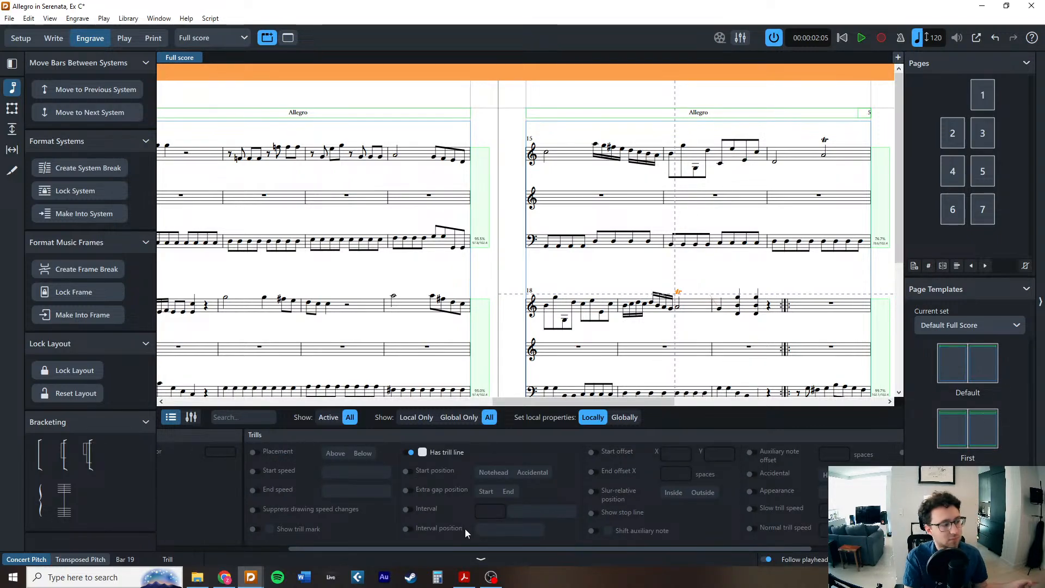
{"action": "key", "text": "ctrl+2"}
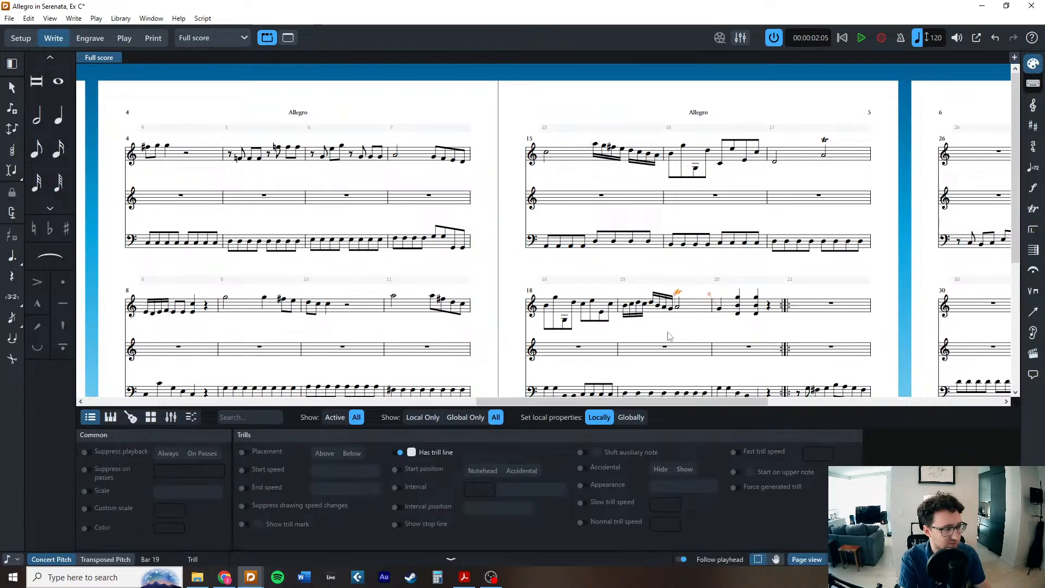
Delete the trill from the half note A4 in Violin 1's bar 19.
{"action": "left_click", "coordinate": [630, 561]}
{"action": "left_click", "coordinate": [694, 267]}
{"action": "left_click", "coordinate": [679, 292]}
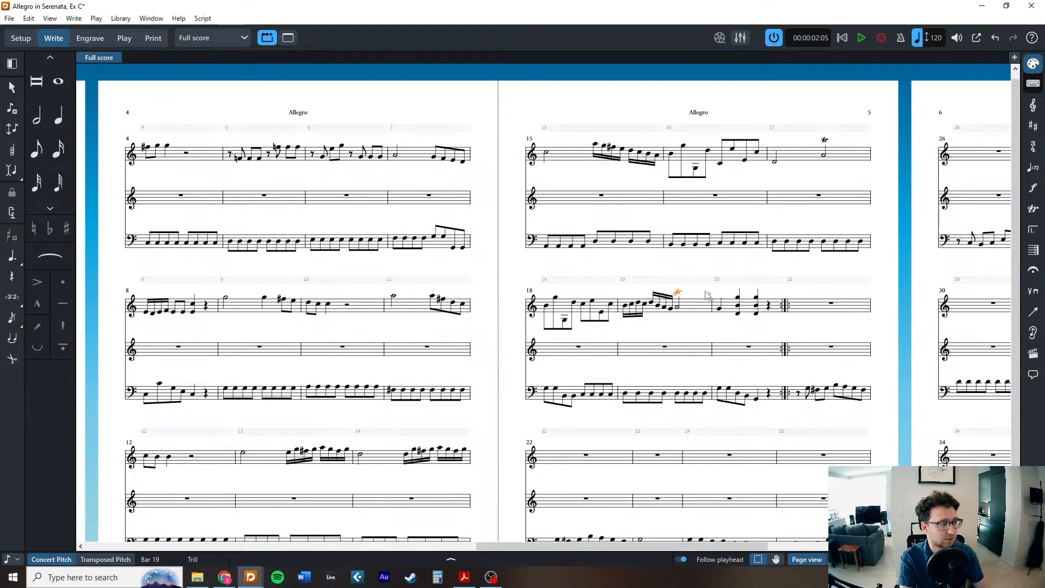
{"action": "key", "text": "Delete"}
{"action": "left_click", "coordinate": [693, 256]}
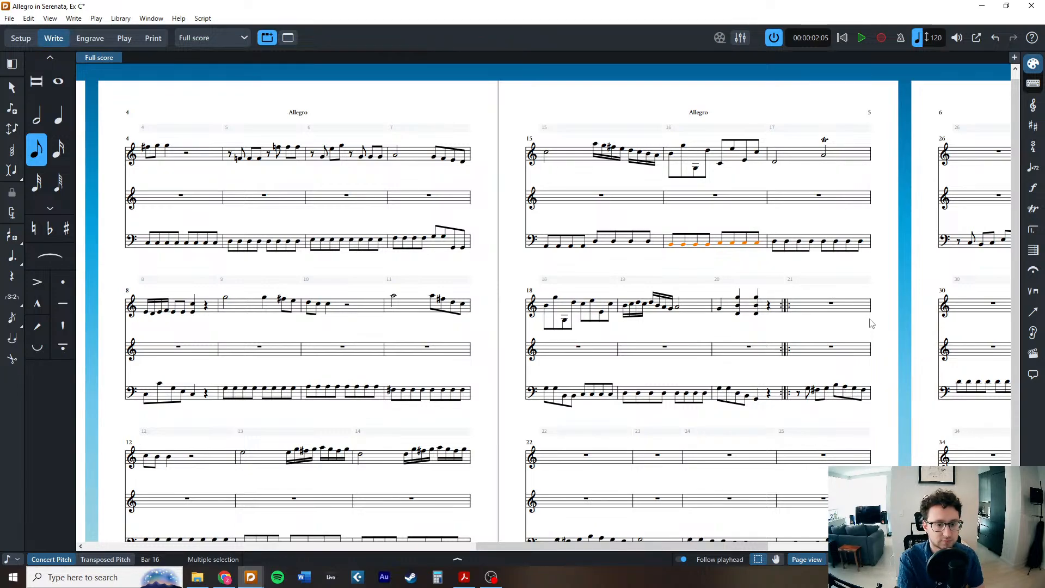
{"action": "scroll", "coordinate": [867, 316], "scroll_direction": "down", "scroll_amount": 2}
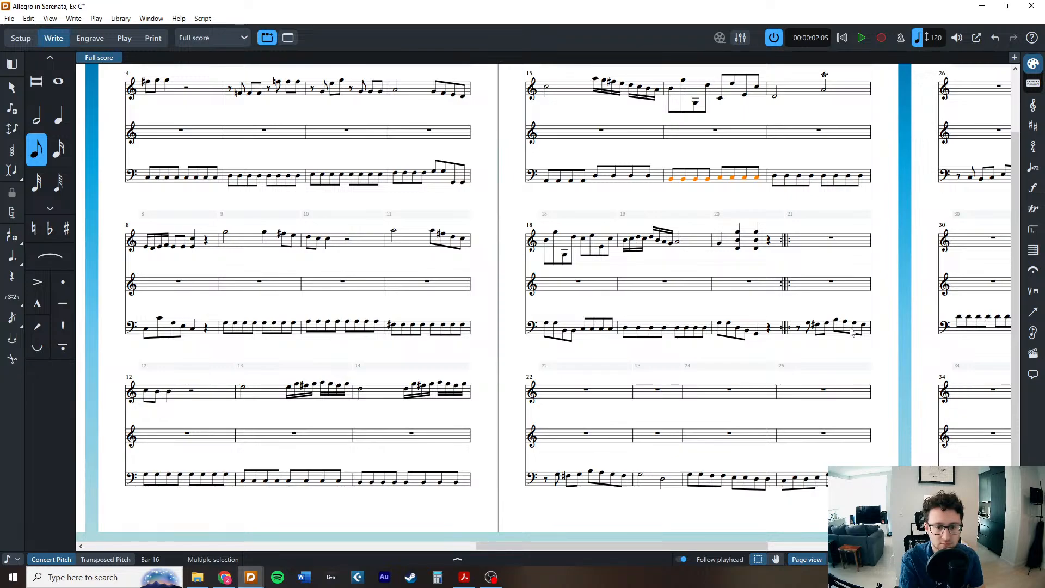
Look over the second movement's Violin 1 part from bar 1 to the first empty bar, 21.
{"action": "left_click", "coordinate": [707, 305]}
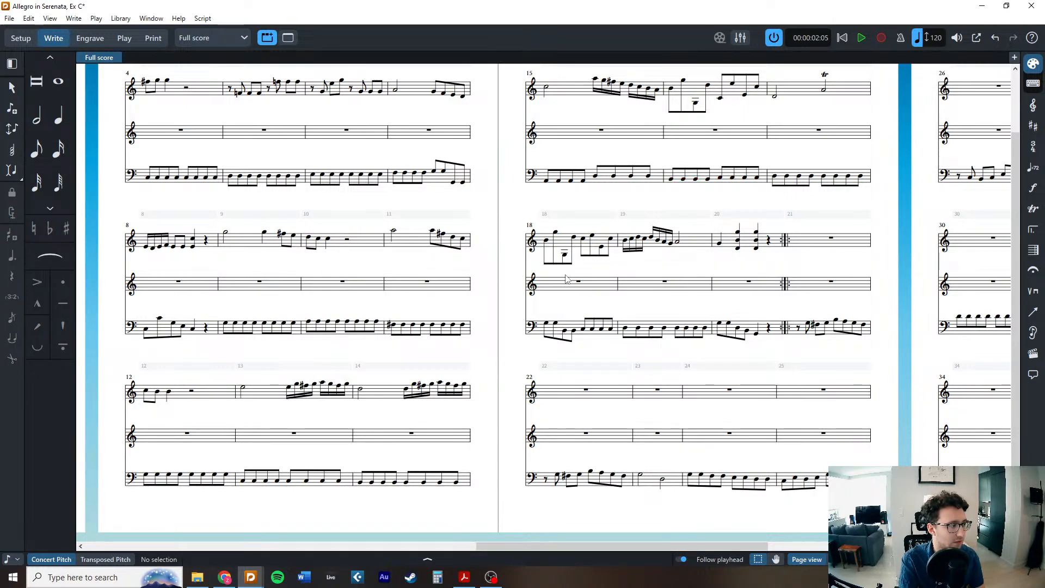
{"action": "scroll", "coordinate": [566, 279], "scroll_direction": "up", "scroll_amount": 3}
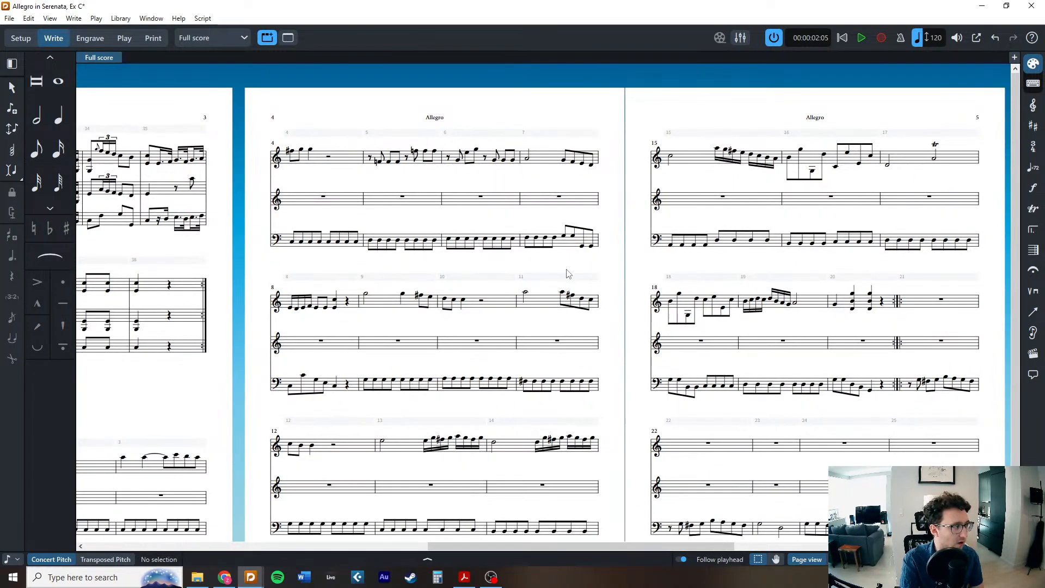
{"action": "scroll", "coordinate": [565, 275], "scroll_direction": "up", "scroll_amount": 1}
{"action": "scroll", "coordinate": [563, 277], "scroll_direction": "down", "scroll_amount": 1}
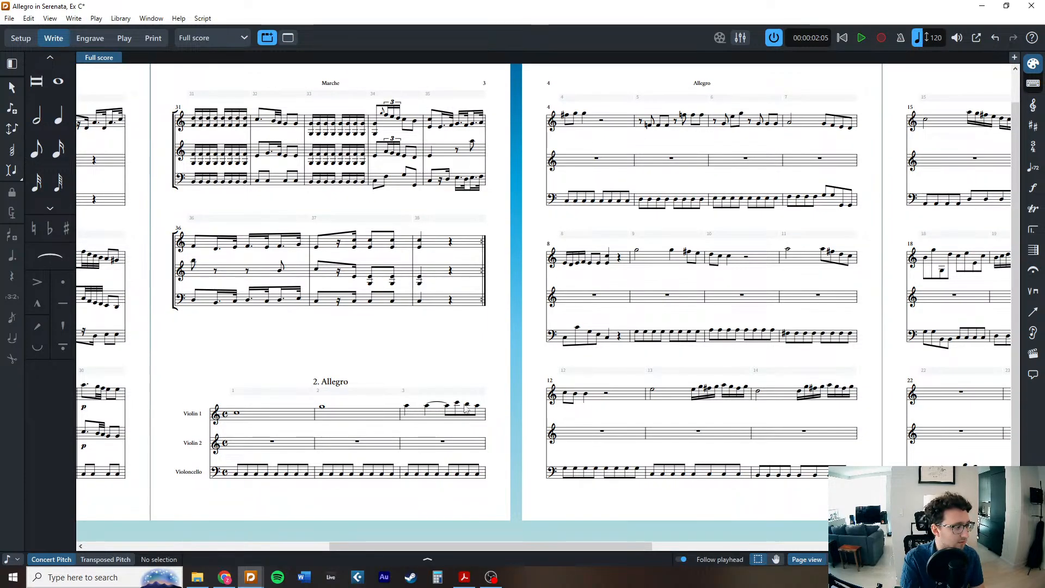
{"action": "scroll", "coordinate": [514, 403], "scroll_direction": "up", "scroll_amount": 1}
{"action": "scroll", "coordinate": [514, 404], "scroll_direction": "down", "scroll_amount": 1}
{"action": "scroll", "coordinate": [514, 404], "scroll_direction": "right", "scroll_amount": 4}
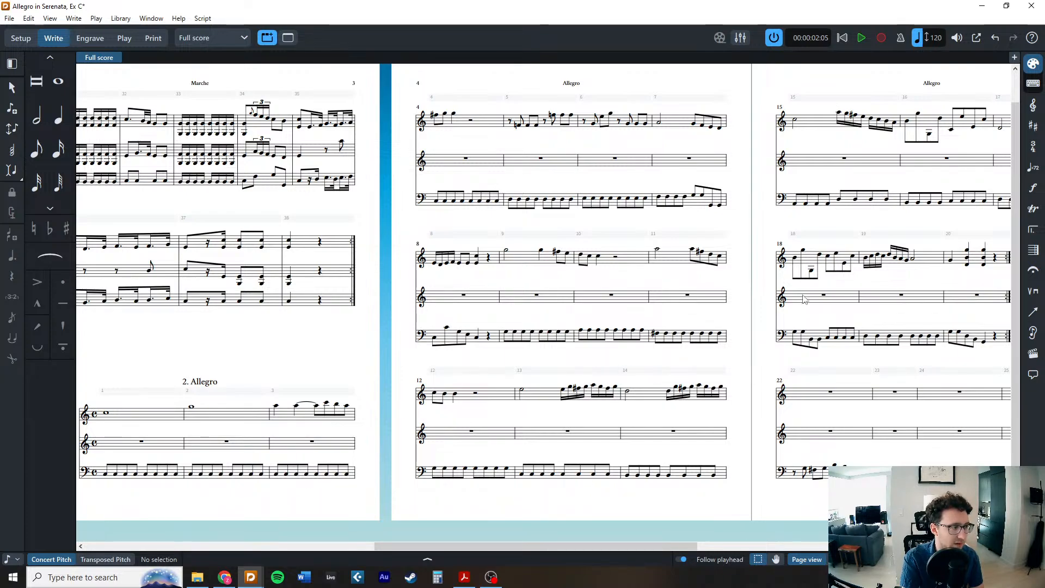
{"action": "scroll", "coordinate": [823, 136], "scroll_direction": "right", "scroll_amount": 3}
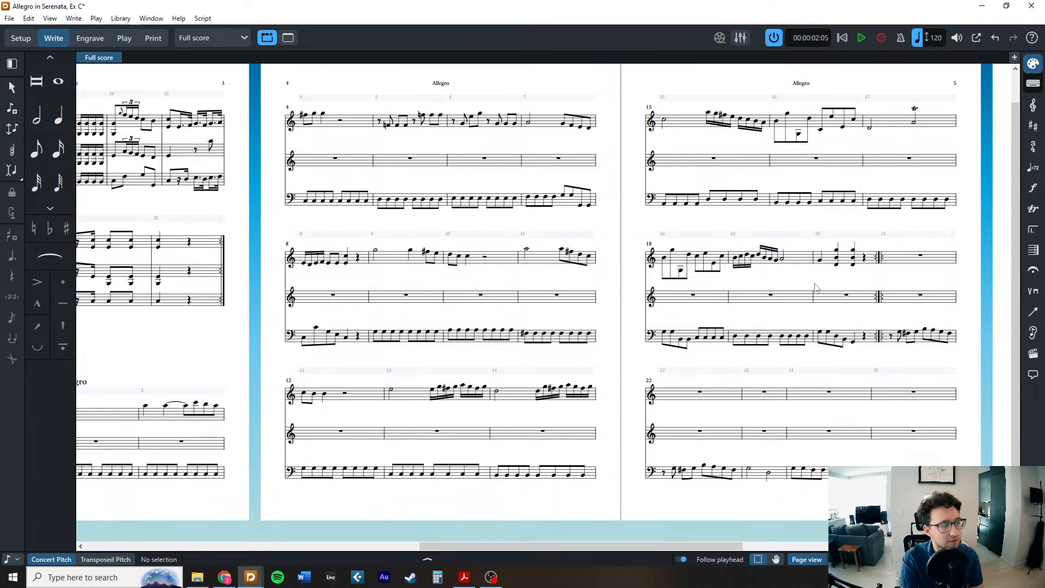
{"action": "scroll", "coordinate": [741, 340], "scroll_direction": "up", "scroll_amount": 1}
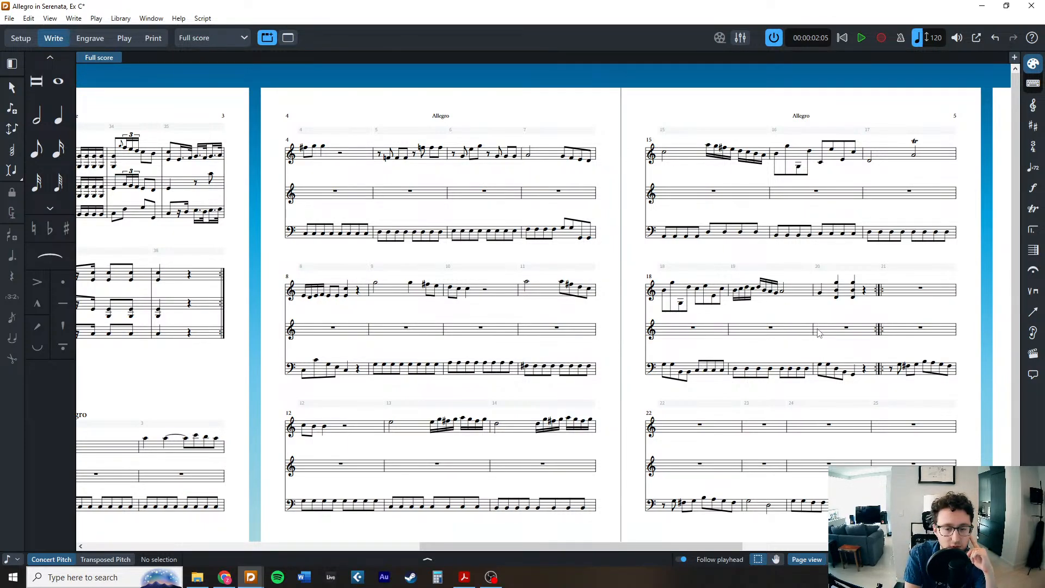
{"action": "scroll", "coordinate": [814, 327], "scroll_direction": "right", "scroll_amount": 4}
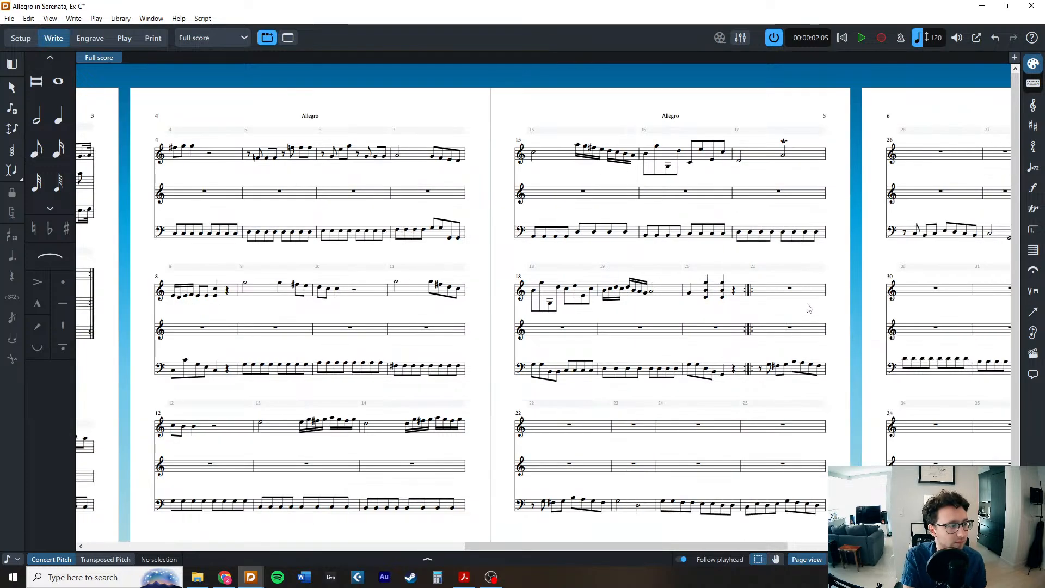
Enter a whole note D5 in Violin 1's bar 21.
{"action": "double_click", "coordinate": [766, 290]}
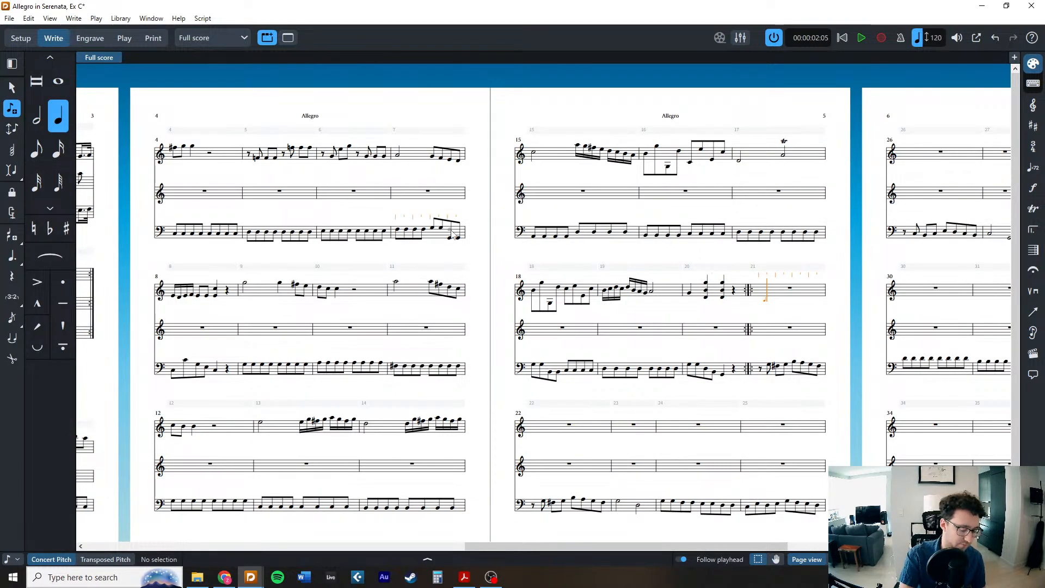
{"action": "key", "text": "7"}
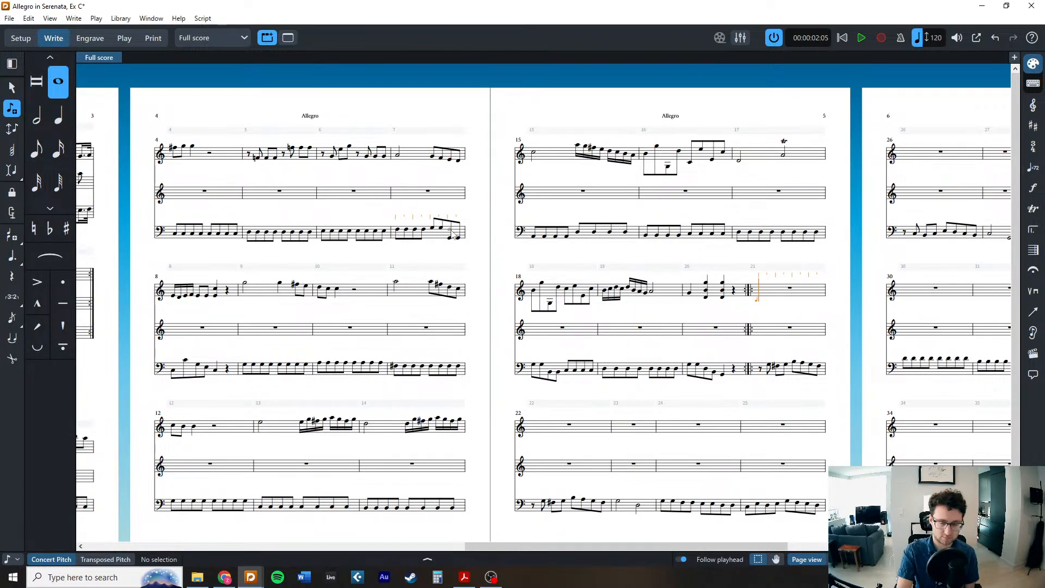
{"action": "key", "text": "d"}
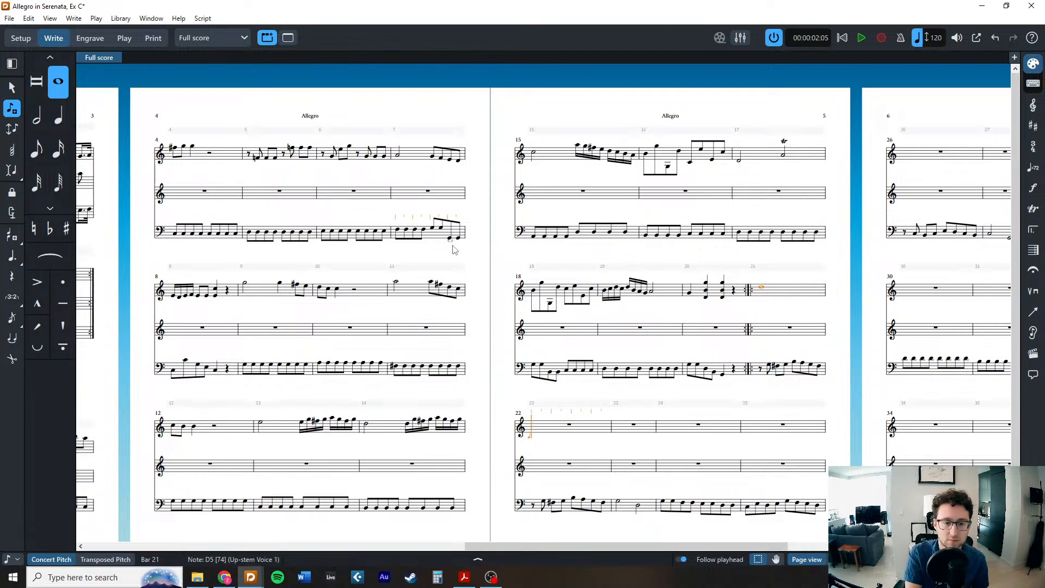
Fill Violin 1's bar 22 with an eighth rest and a seven-note eighth-note run ending on A3.
{"action": "left_click", "coordinate": [31, 151]}
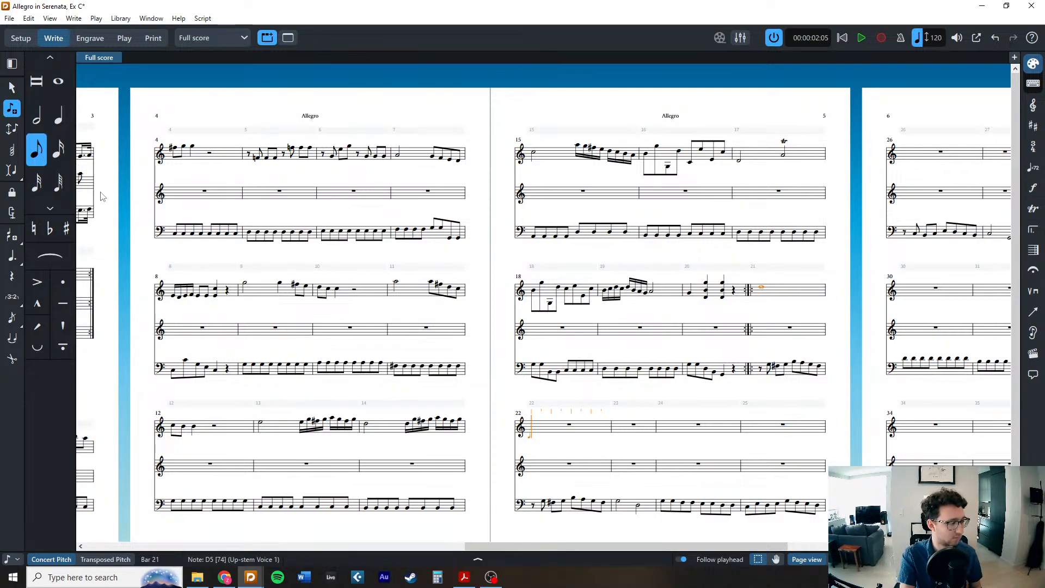
{"action": "key", "text": "space"}
{"action": "key", "text": "c"}
{"action": "key", "text": "b"}
{"action": "key", "text": "c"}
{"action": "key", "text": "d"}
{"action": "key", "text": "c"}
{"action": "key", "text": "b"}
{"action": "key", "text": "a"}
Fill Violin 1's bar 23 with an eighth rest and seven eighth notes, starting G4, F#4 and ending on F#4.
{"action": "key", "text": "space"}
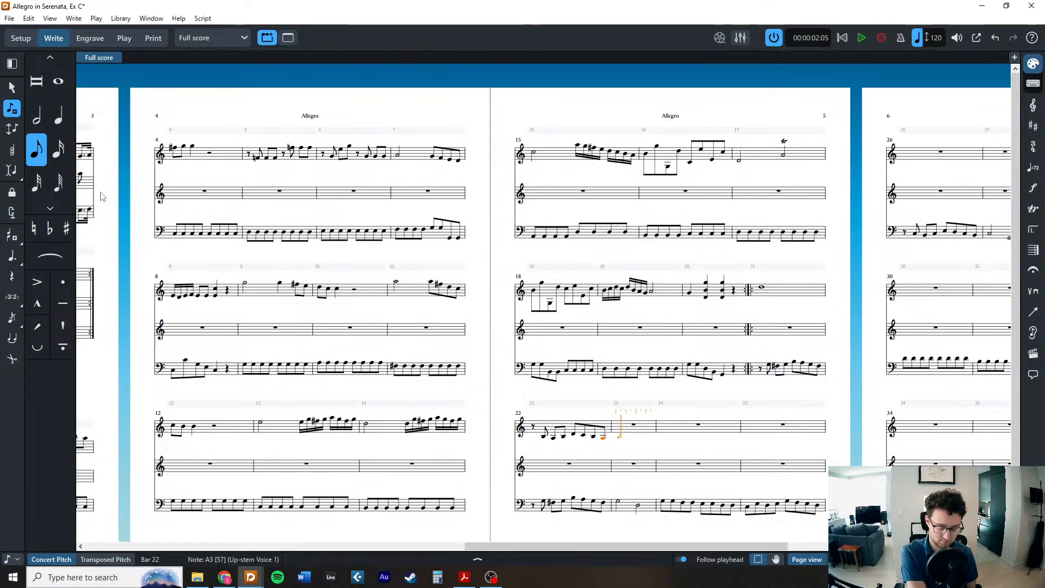
{"action": "key", "text": "g"}
{"action": "key", "text": "equal"}
{"action": "key", "text": "f"}
{"action": "key", "text": "a"}
{"action": "key", "text": "b"}
{"action": "key", "text": "a"}
{"action": "key", "text": "g"}
{"action": "key", "text": "f"}
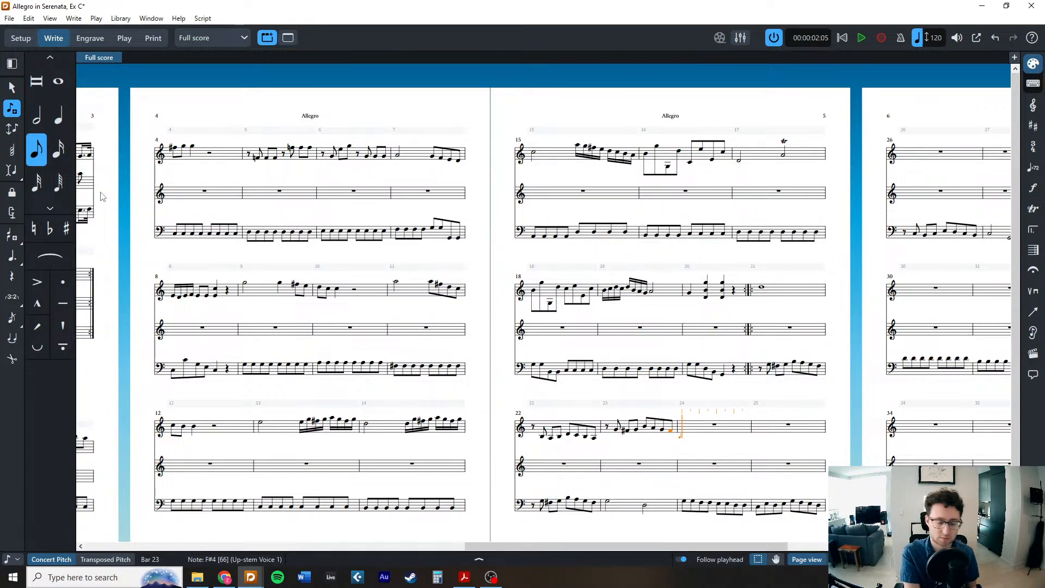
Enter four quarter-note octaves G3–G4 in Violin 1's bar 24 and a whole note G4 in bar 25.
{"action": "key", "text": "6"}
{"action": "key", "text": "g"}
{"action": "key", "text": "shift+alt+8"}
{"action": "key", "text": "g"}
{"action": "key", "text": "shift+alt+8"}
{"action": "key", "text": "g"}
{"action": "key", "text": "shift+alt+8"}
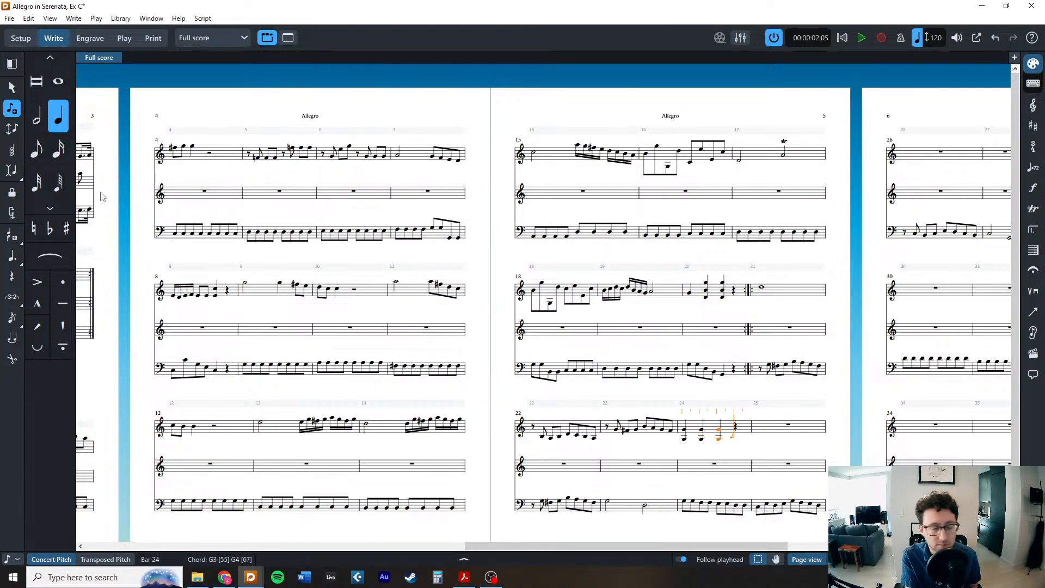
{"action": "key", "text": "g"}
{"action": "key", "text": "shift+alt+8"}
{"action": "key", "text": "8"}
{"action": "key", "text": "g"}
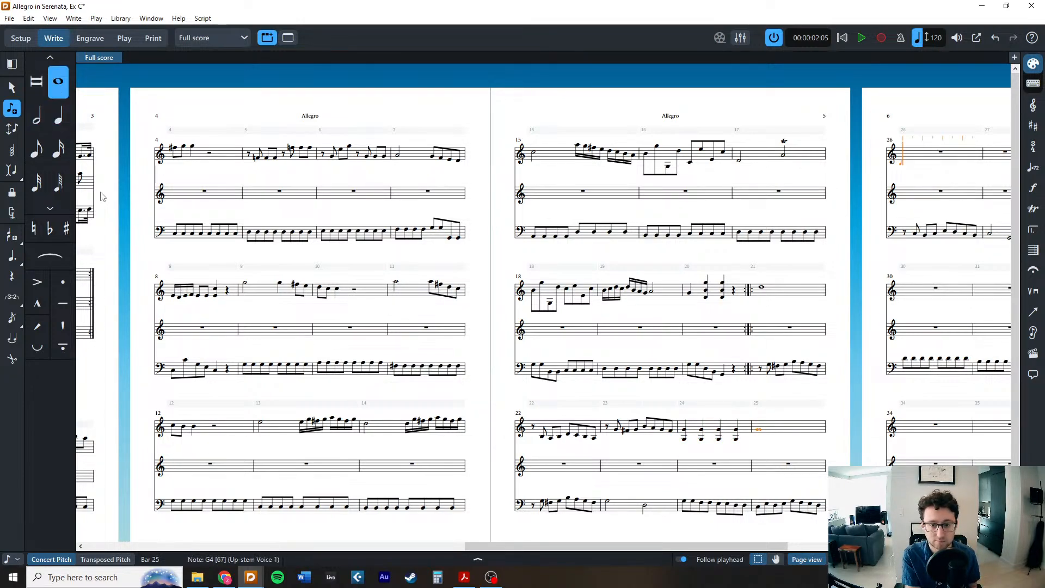
Enter a run of eighth notes from E4 to a final D4 in Violin 1, starting on beat 2 of bar 26.
{"action": "key", "text": "Right"}
{"action": "key", "text": "Right"}
{"action": "key", "text": "5"}
{"action": "key", "text": "6"}
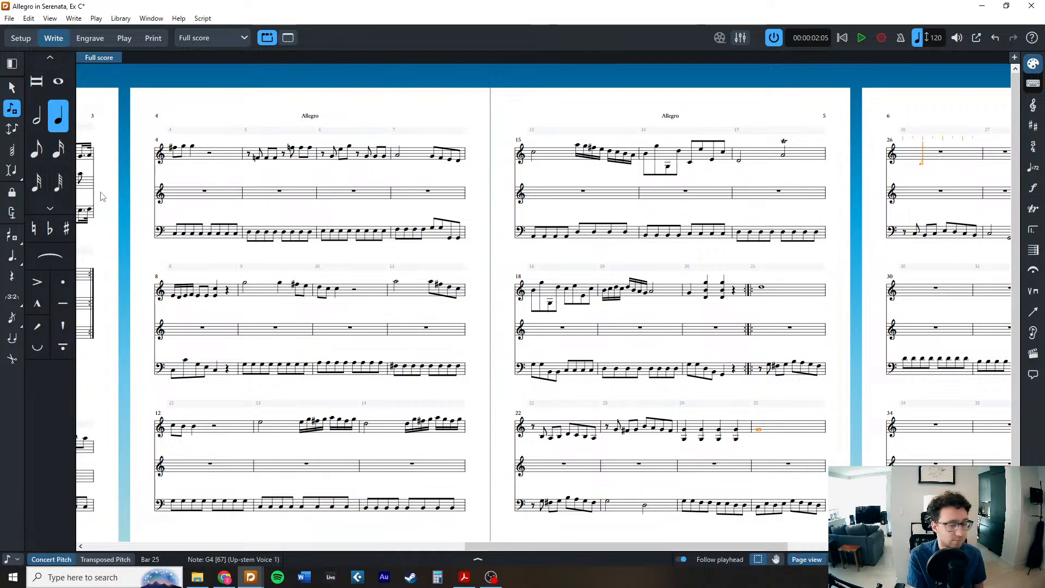
{"action": "key", "text": "4"}
{"action": "key", "text": "5"}
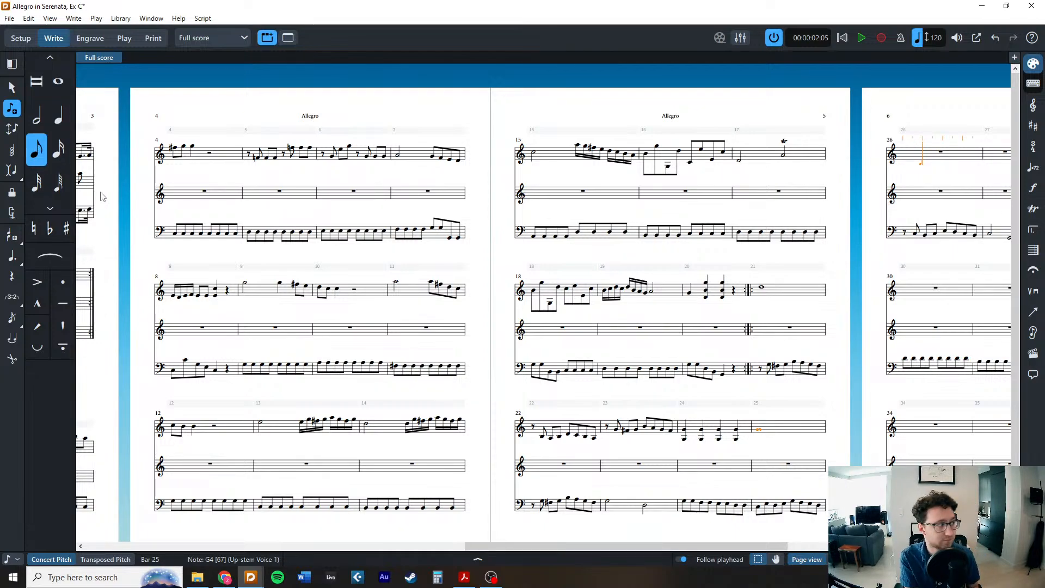
{"action": "key", "text": "e"}
{"action": "key", "text": "d"}
{"action": "key", "text": "e"}
{"action": "key", "text": "f"}
{"action": "key", "text": "e"}
{"action": "key", "text": "d"}
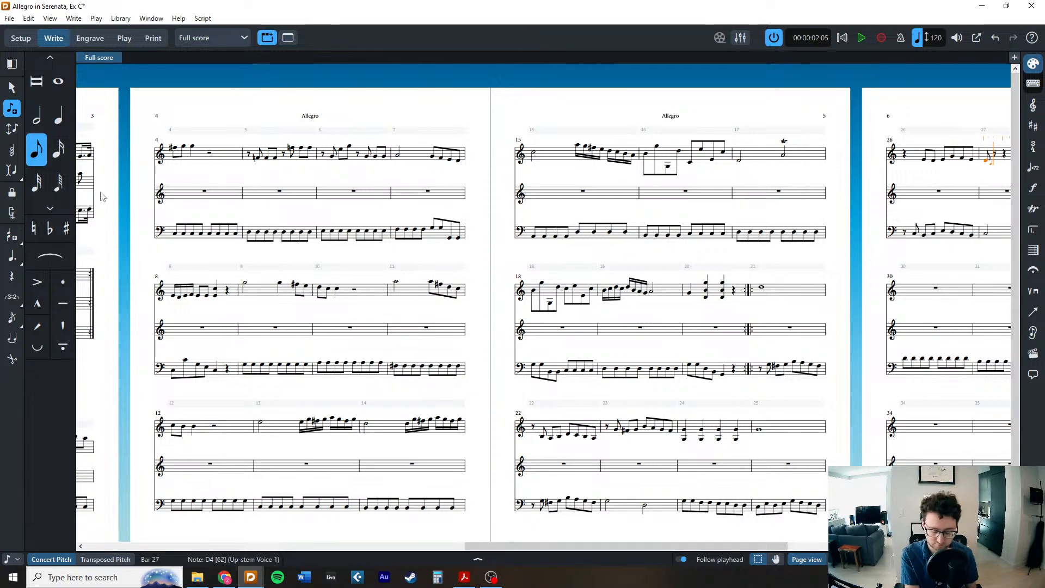
Select the whole eighth-note run in bars 26–27 and shift it one eighth note earlier, so it starts after an eighth rest.
{"action": "scroll", "coordinate": [101, 196], "scroll_direction": "right", "scroll_amount": 5}
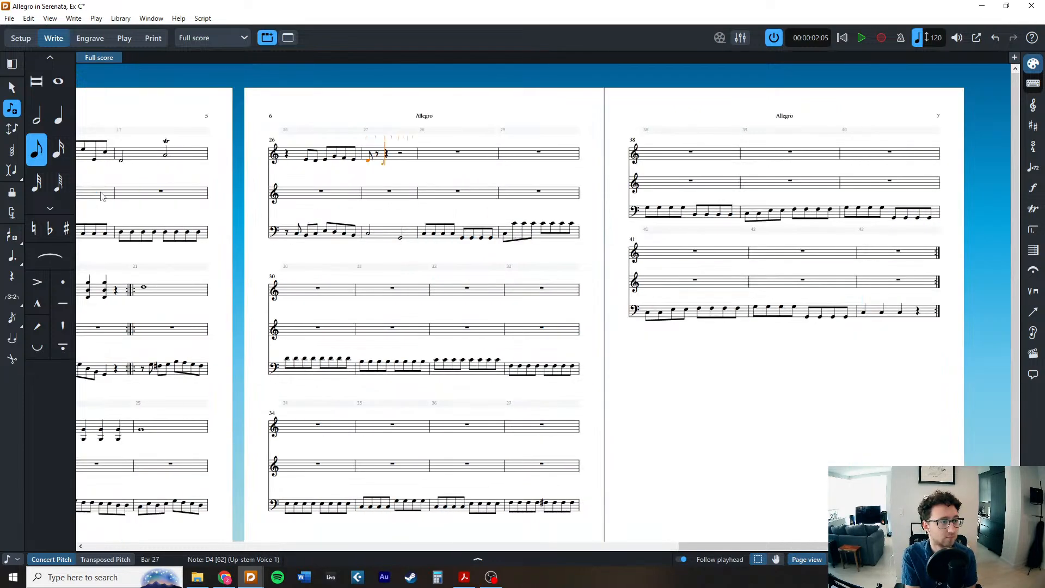
{"action": "key", "text": "Escape"}
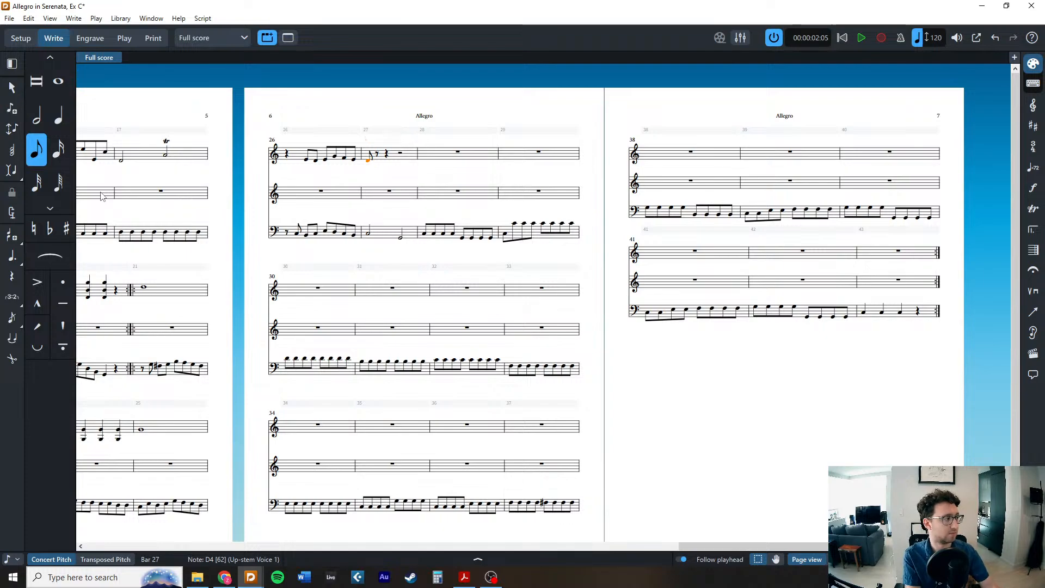
{"action": "key", "text": "shift+Left"}
{"action": "key", "text": "shift+Left"}
{"action": "key", "text": "shift+Left"}
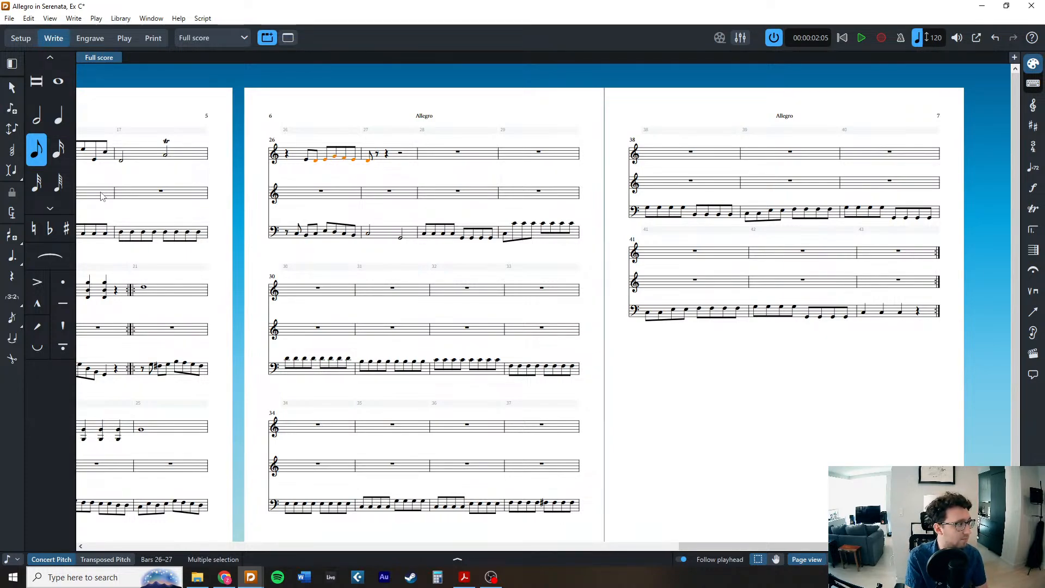
{"action": "key", "text": "alt+Left"}
{"action": "key", "text": "ctrl+z"}
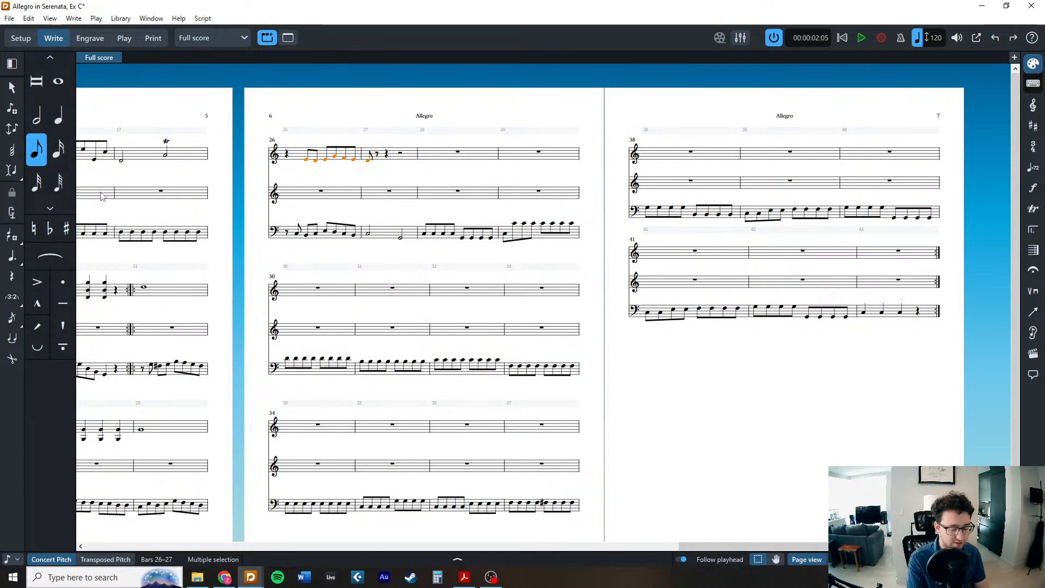
{"action": "key", "text": "alt+Left"}
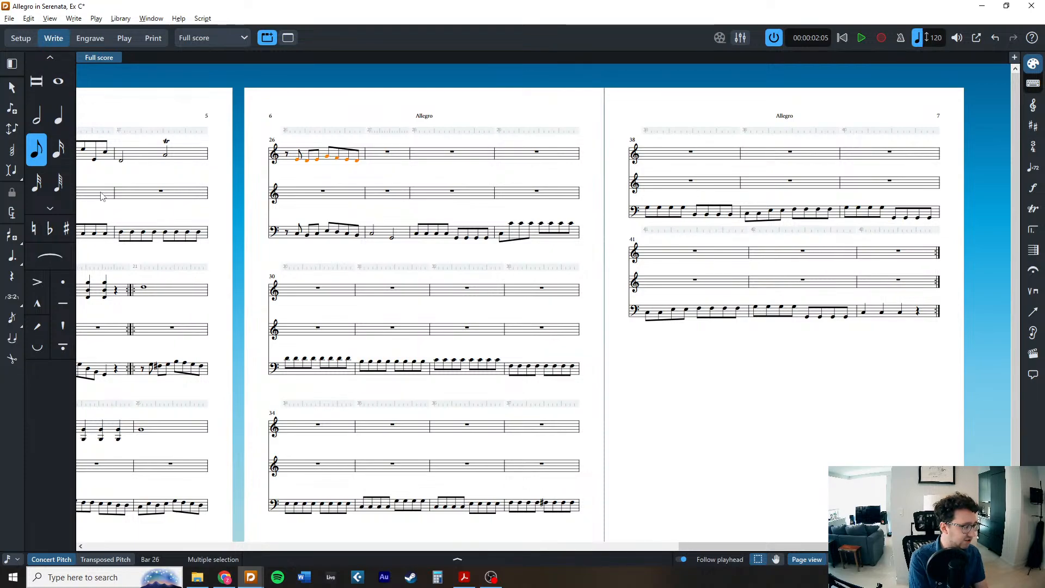
Nudge the selected bar 26 run three grid steps later and move it back three steps.
{"action": "key", "text": "alt+Right"}
{"action": "key", "text": "alt+Right"}
{"action": "key", "text": "alt+Right"}
{"action": "key", "text": "alt+Left"}
{"action": "key", "text": "alt+Left"}
{"action": "key", "text": "alt+Left"}
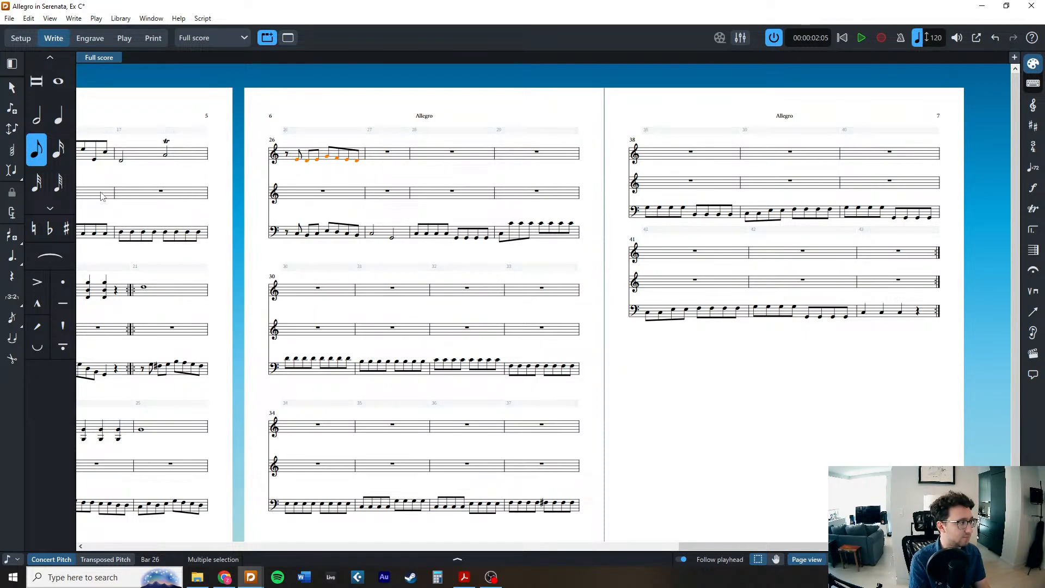
Fill Violin 1's bar 27 with an eighth rest and eighth notes C5, B4, C5, E5, D5, C5, B4.
{"action": "key", "text": "Right"}
{"action": "key", "text": "6"}
{"action": "key", "text": "shift+n"}
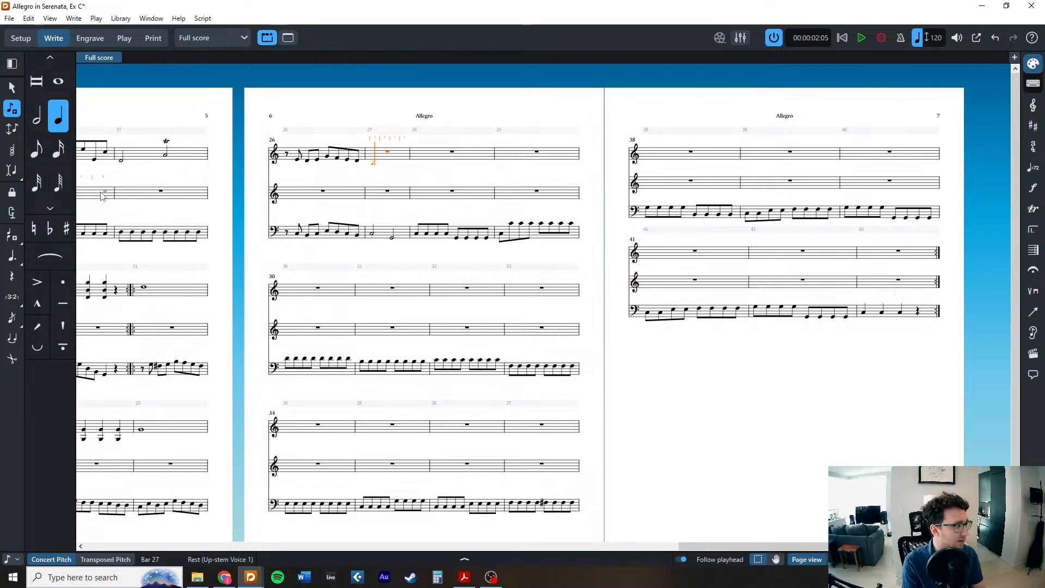
{"action": "key", "text": "4"}
{"action": "key", "text": "5"}
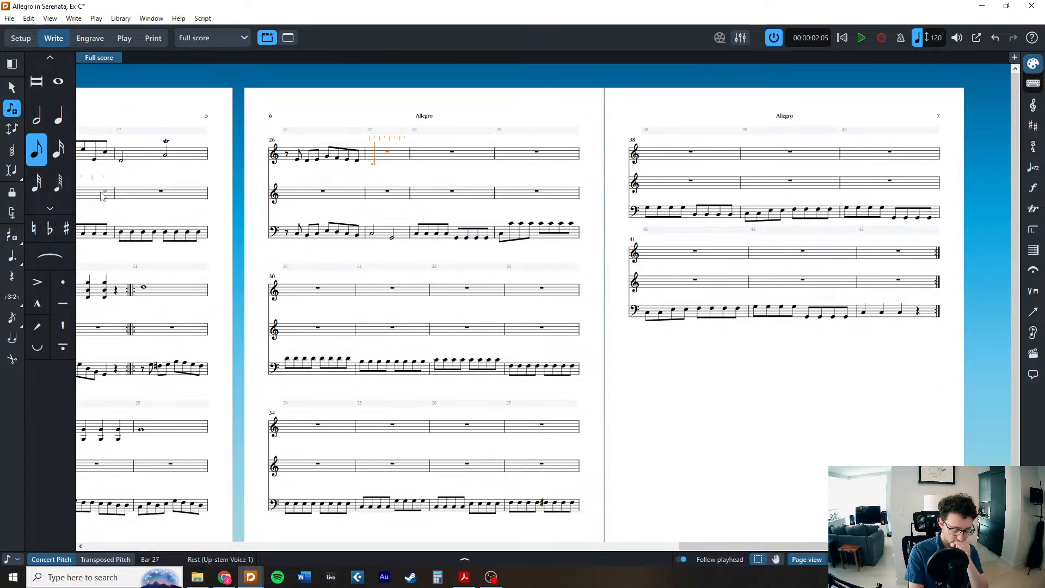
{"action": "key", "text": "shift+alt+c"}
{"action": "key", "text": "b"}
{"action": "key", "text": "c"}
{"action": "key", "text": "e"}
{"action": "key", "text": "d"}
{"action": "key", "text": "c"}
{"action": "key", "text": "b"}
Enter quarter notes C5, C5 and the quarter-note chords C5–A5 and C5–B5 in Violin 1's bar 28.
{"action": "key", "text": "6"}
{"action": "key", "text": "c"}
{"action": "key", "text": "c"}
{"action": "key", "text": "shift+a"}
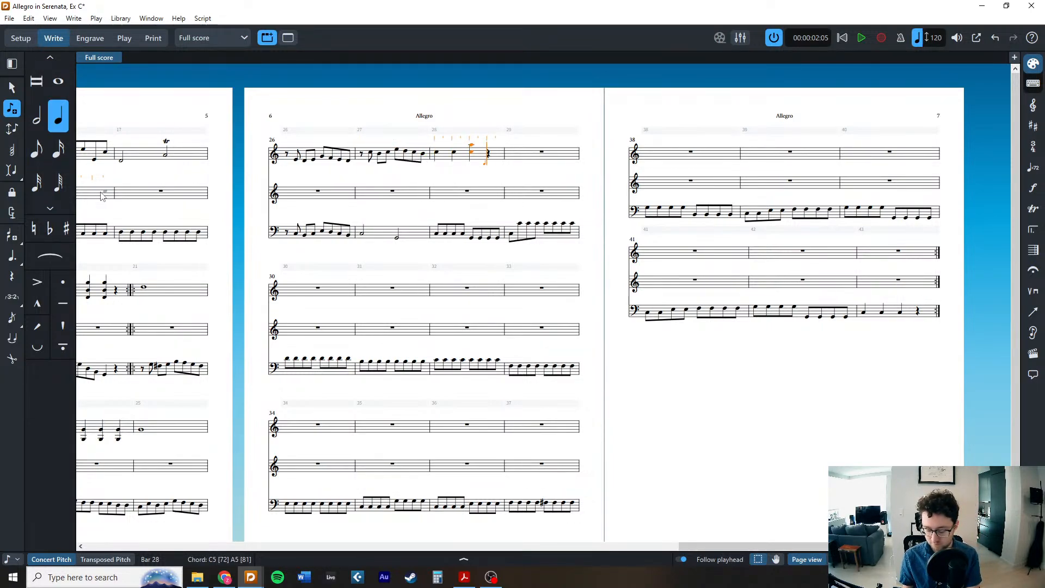
{"action": "key", "text": "c"}
{"action": "key", "text": "shift+b"}
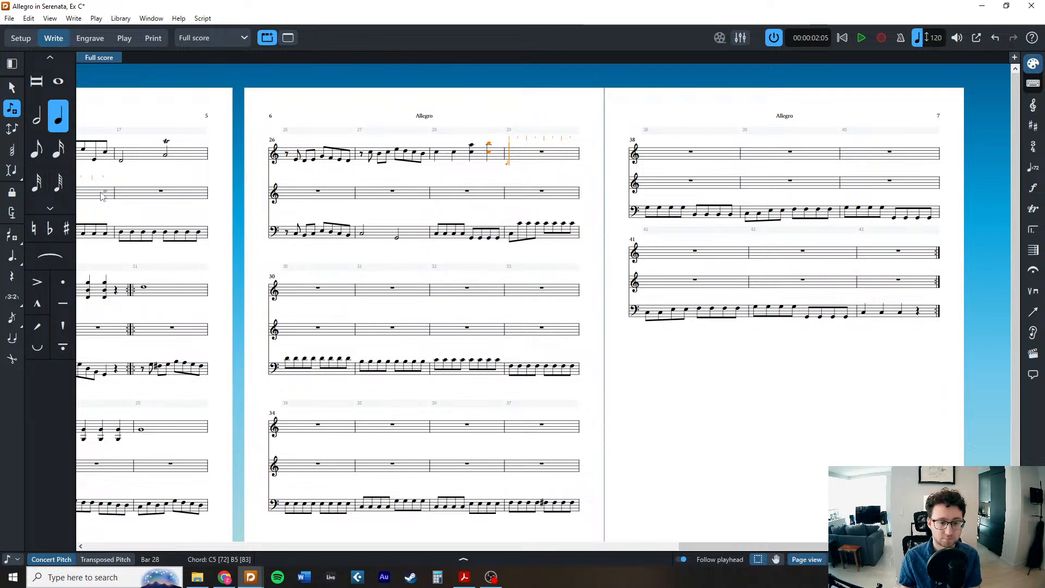
Fill Violin 1's bar 29 with a half note C6, a quarter note C6 and eighth notes B5 and A5.
{"action": "key", "text": "7"}
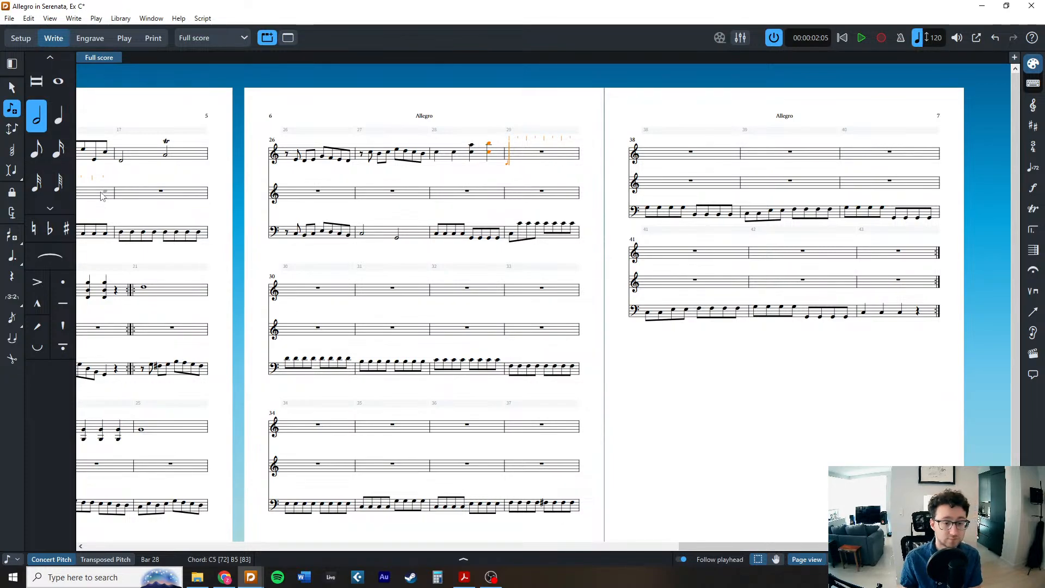
{"action": "key", "text": "c"}
{"action": "key", "text": "6"}
{"action": "key", "text": "c"}
{"action": "key", "text": "5"}
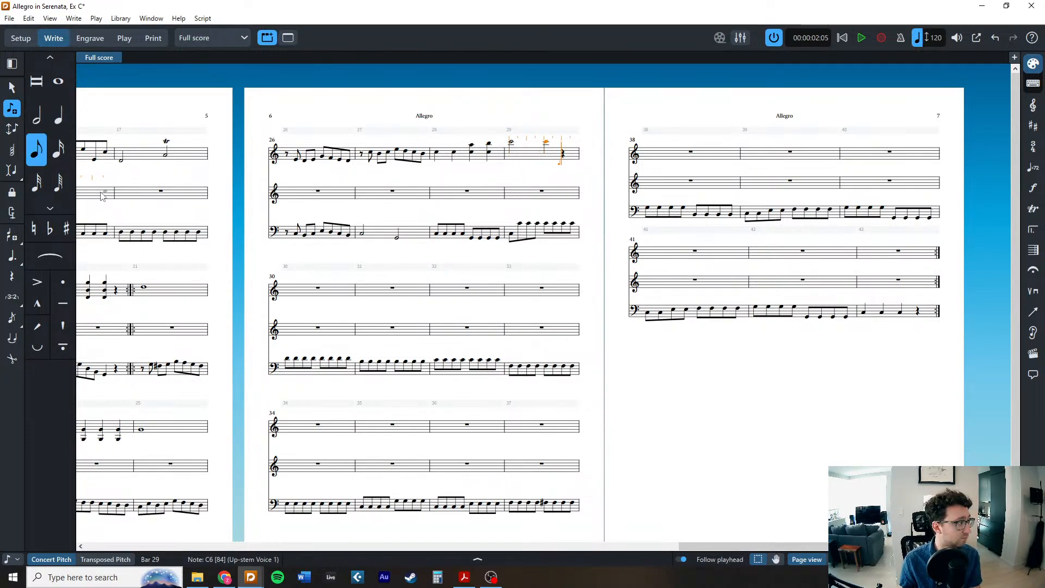
{"action": "key", "text": "b"}
{"action": "key", "text": "a"}
Enter eighth notes G5 and F5 and a quarter note F5 in Violin 1's bar 30, leaving the second half silent.
{"action": "key", "text": "g"}
{"action": "key", "text": "f"}
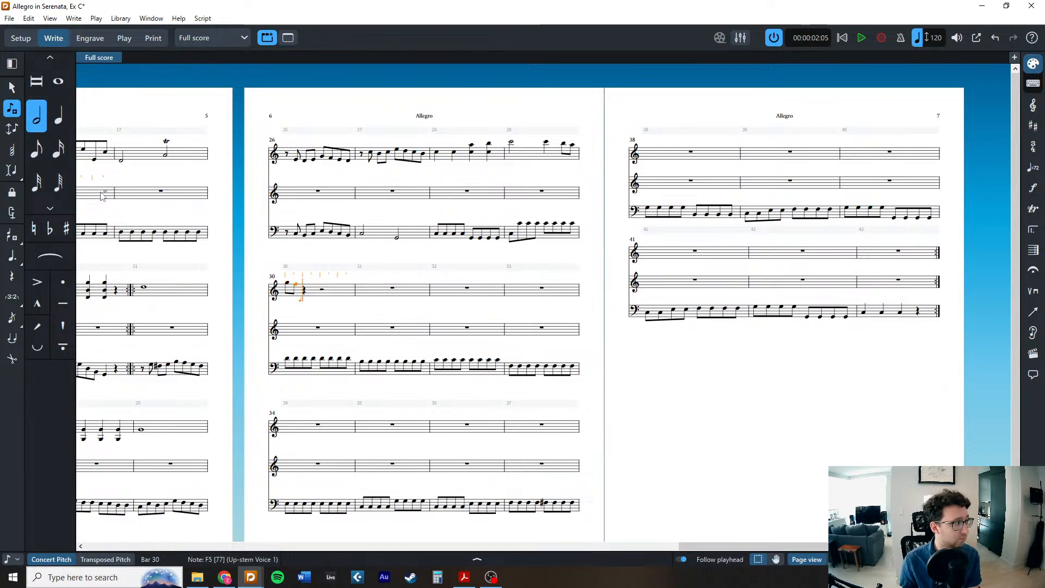
{"action": "key", "text": "6"}
{"action": "key", "text": "f"}
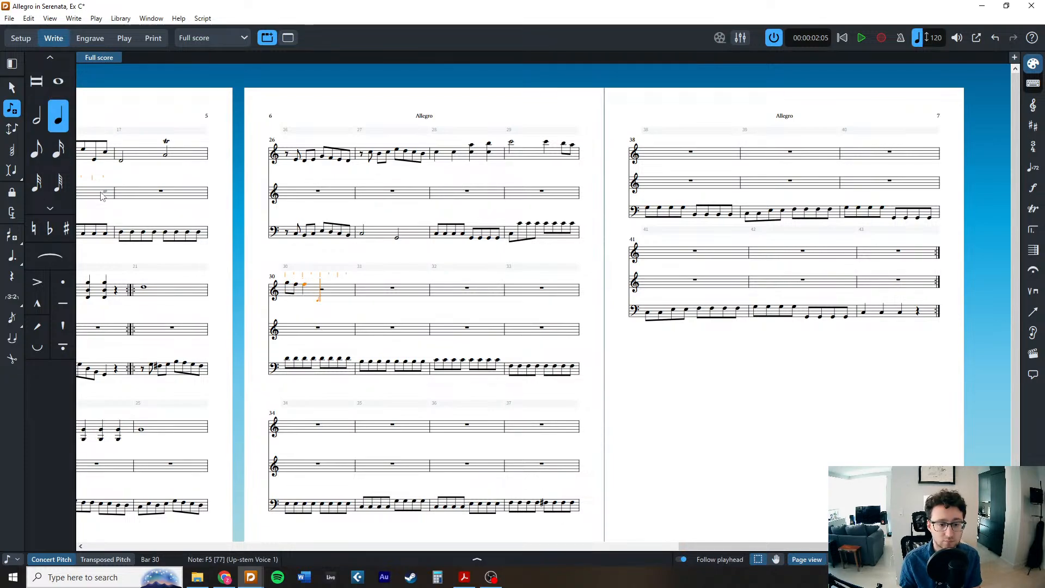
{"action": "key", "text": "space"}
{"action": "key", "text": "space"}
{"action": "key", "text": "space"}
{"action": "key", "text": "space"}
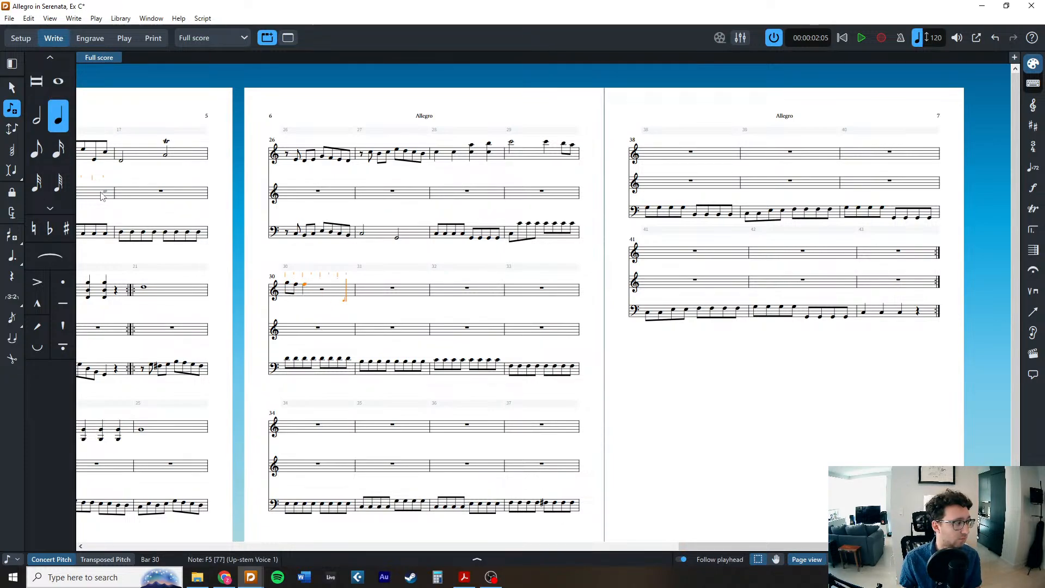
Enter a half note D6, descending sixteenth notes from C6 to E5, and a quarter-length E5 tied into bar 32 in Violin 1's bar 31.
{"action": "key", "text": "7"}
{"action": "key", "text": "d"}
{"action": "key", "text": "6"}
{"action": "key", "text": "4"}
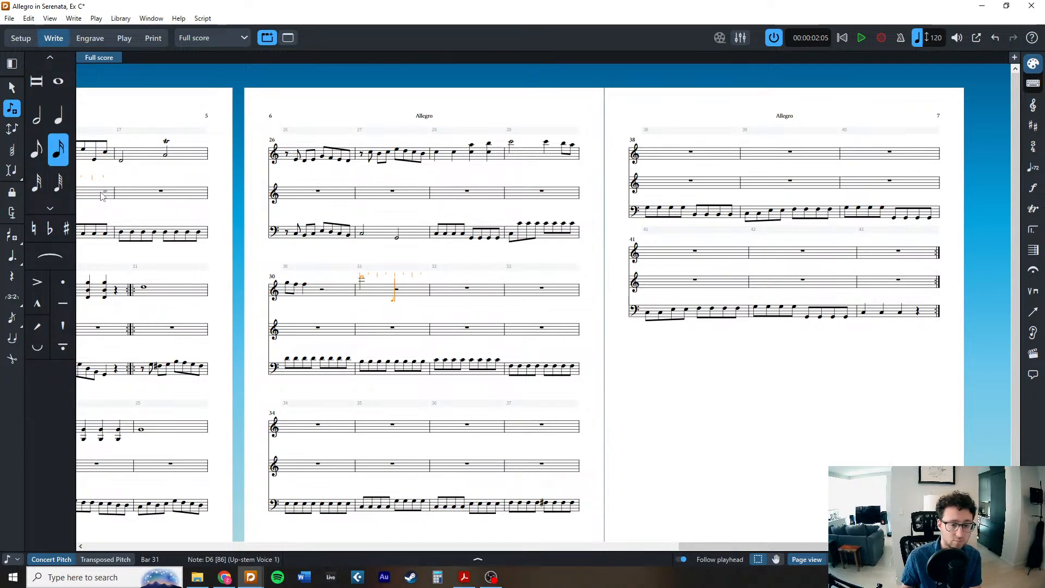
{"action": "key", "text": "c"}
{"action": "key", "text": "b"}
{"action": "key", "text": "a"}
{"action": "key", "text": "g"}
{"action": "key", "text": "f"}
{"action": "key", "text": "e"}
{"action": "key", "text": "6"}
{"action": "key", "text": "e"}
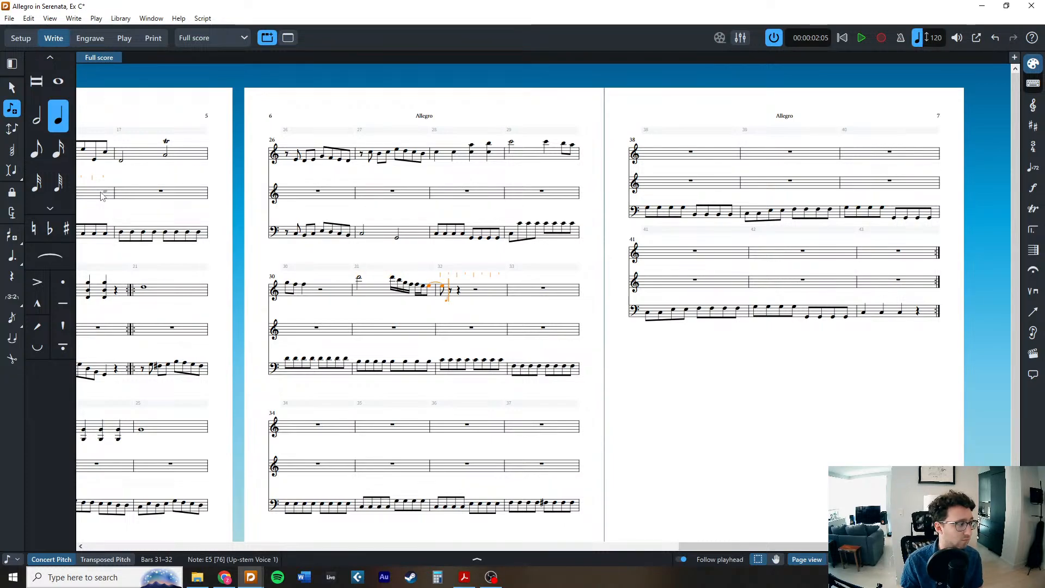
Undo the last Violin 1 entries in bar 31 back to its opening half note D6.
{"action": "key", "text": "ctrl+z"}
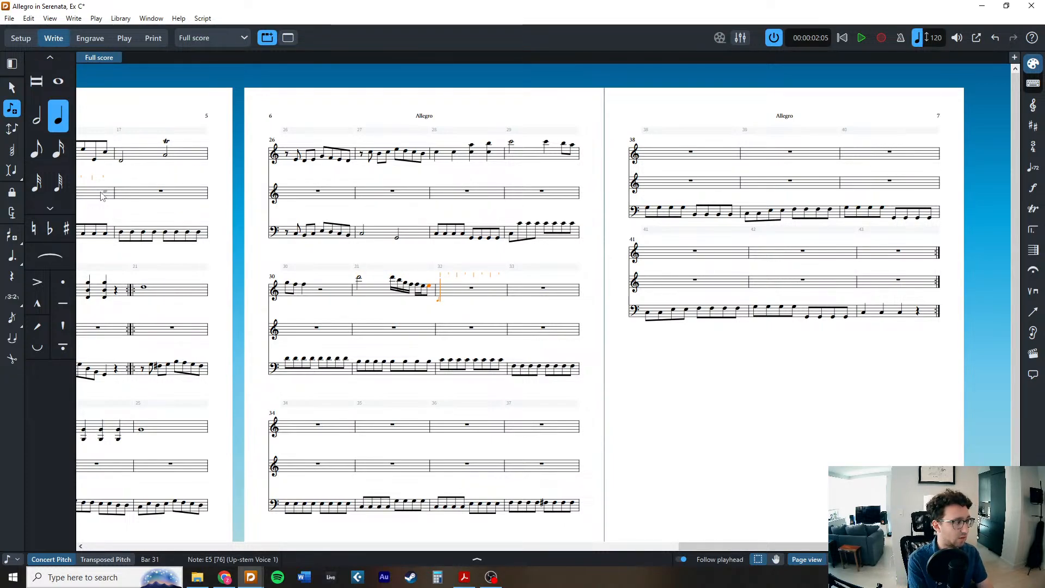
{"action": "key", "text": "5"}
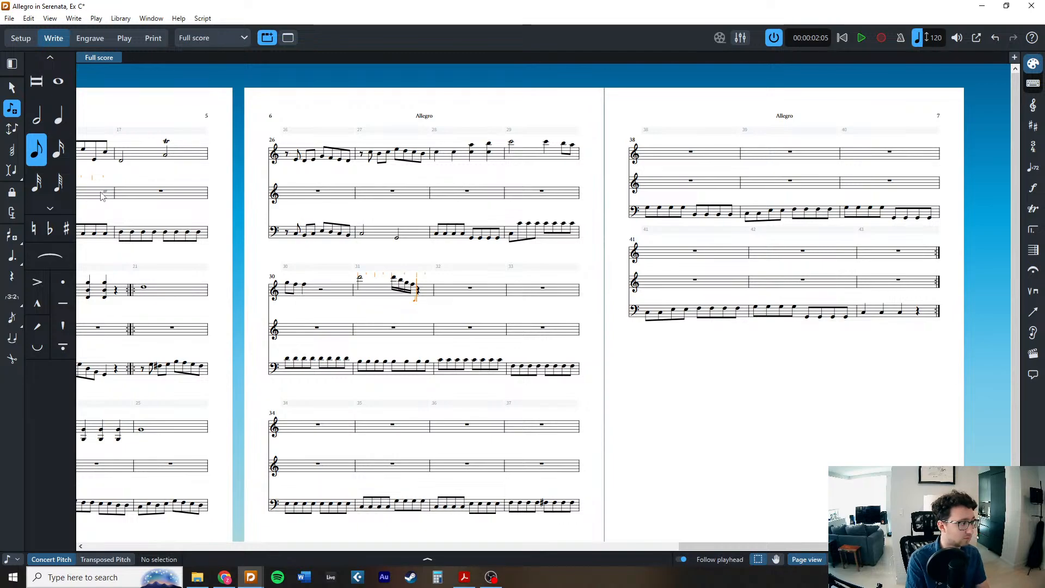
{"action": "key", "text": "ctrl+z"}
{"action": "key", "text": "6"}
{"action": "key", "text": "5"}
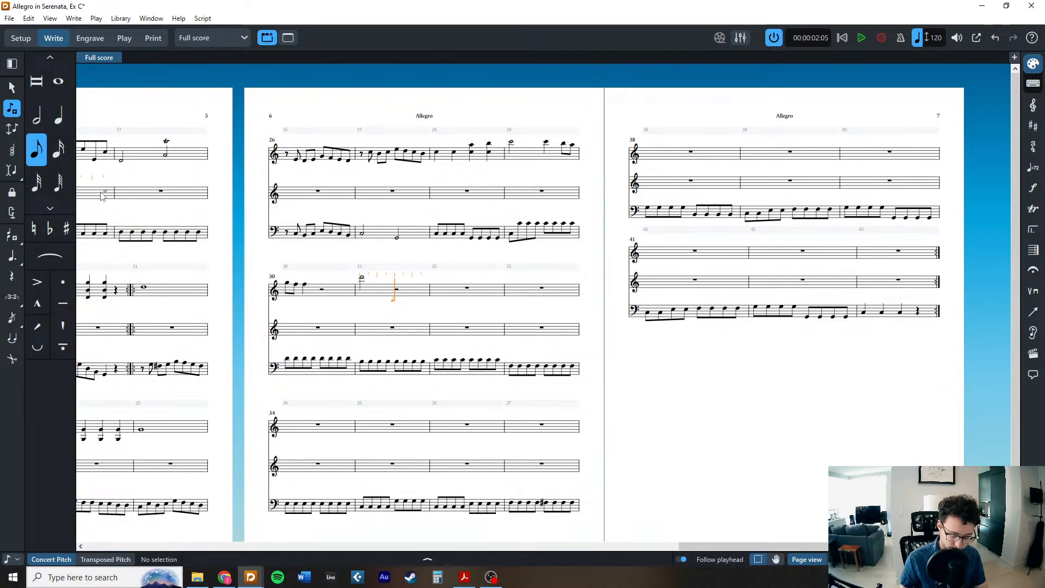
{"action": "key", "text": "b"}
{"action": "key", "text": "a"}
{"action": "key", "text": "g"}
{"action": "key", "text": "f"}
{"action": "key", "text": "ctrl+z"}
{"action": "key", "text": "ctrl+z"}
{"action": "key", "text": "ctrl+z"}
{"action": "key", "text": "ctrl+z"}
{"action": "key", "text": "6"}
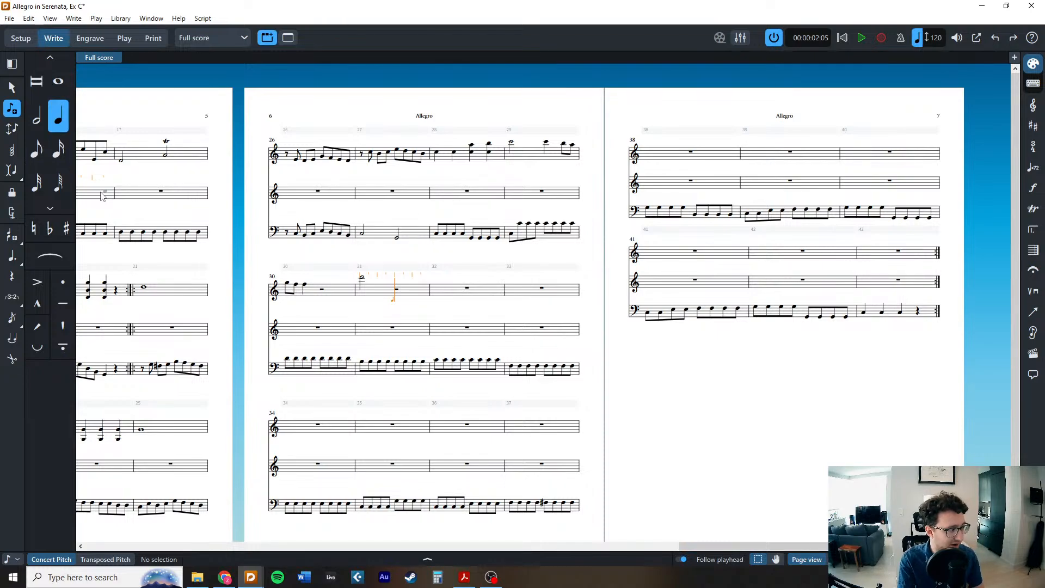
Enter sixteenth notes D6, B5, G5, F5, F5, E5 and an eighth note E5 in the second half of Violin 1's bar 31.
{"action": "key", "text": "4"}
{"action": "key", "text": "d"}
{"action": "key", "text": "b"}
{"action": "key", "text": "a"}
{"action": "key", "text": "g"}
{"action": "key", "text": "f"}
{"action": "key", "text": "e"}
{"action": "key", "text": "e"}
{"action": "key", "text": "Escape"}
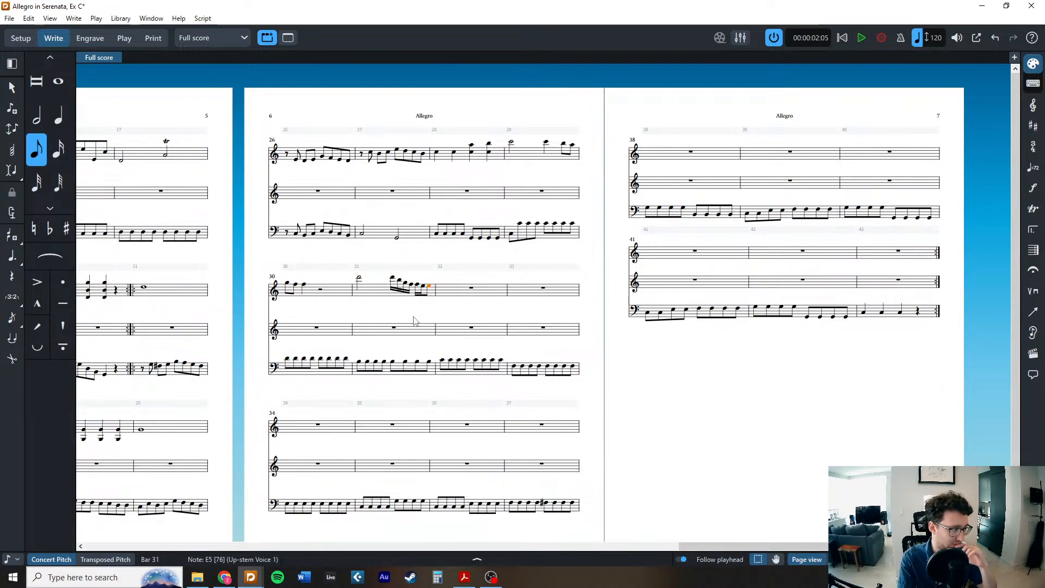
{"action": "key", "text": "Escape"}
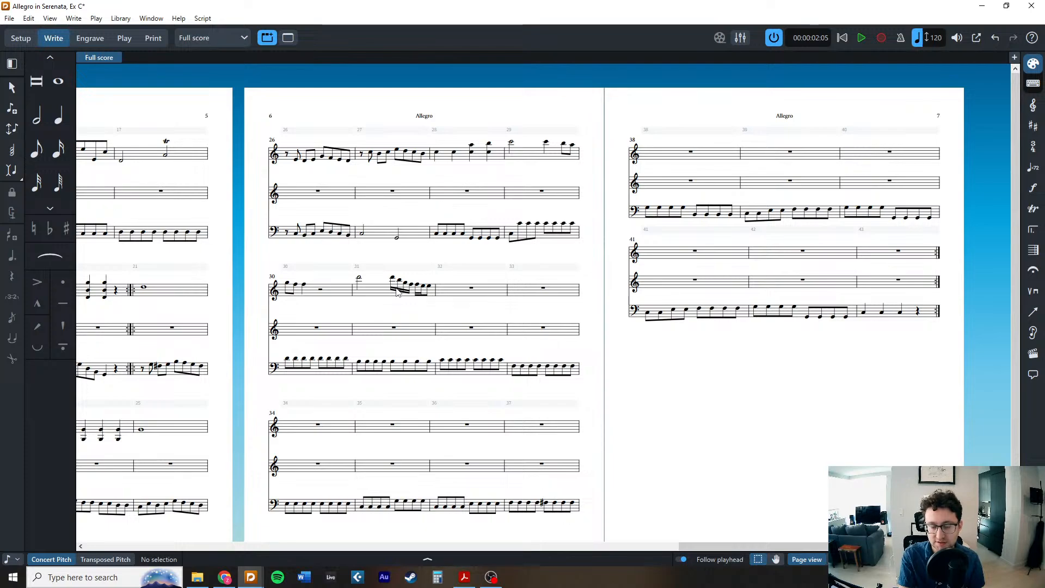
Double the durations of the seven notes after Violin 1's bar 31 half note in Insert mode, extending the phrase into bar 32.
{"action": "left_click_drag", "start_coordinate": [387, 273], "coordinate": [422, 308]}
{"action": "left_click", "coordinate": [427, 285], "text": "ctrl"}
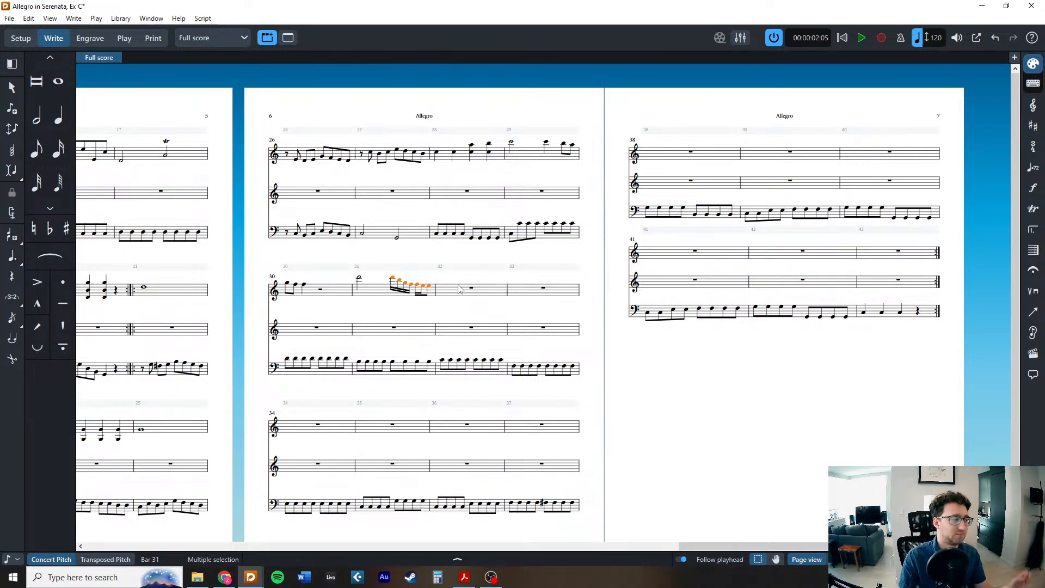
{"action": "scroll", "coordinate": [381, 274], "scroll_direction": "up", "scroll_amount": 3}
{"action": "scroll", "coordinate": [363, 317], "scroll_direction": "up", "scroll_amount": 1}
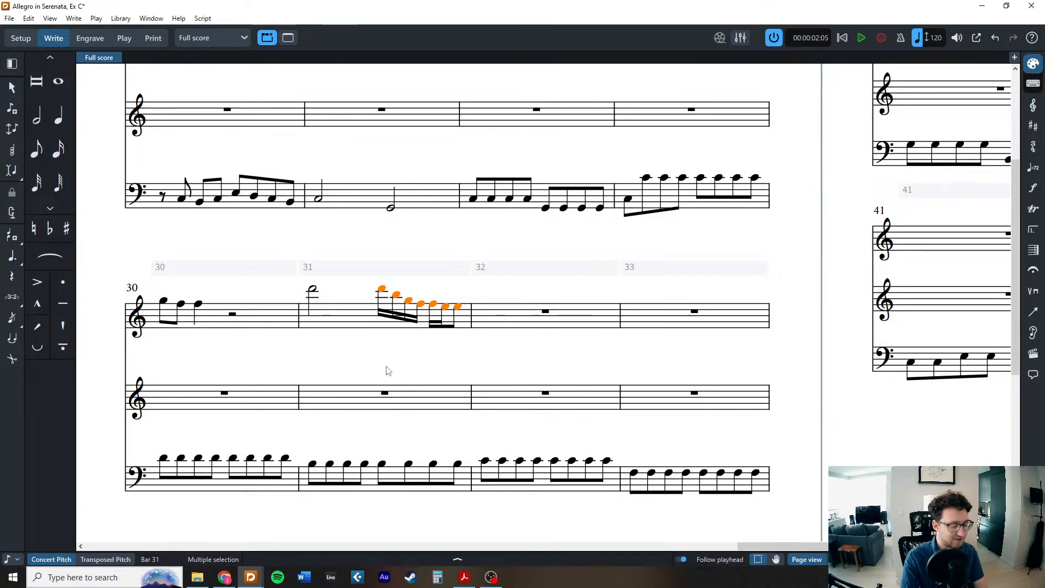
{"action": "key", "text": "slash"}
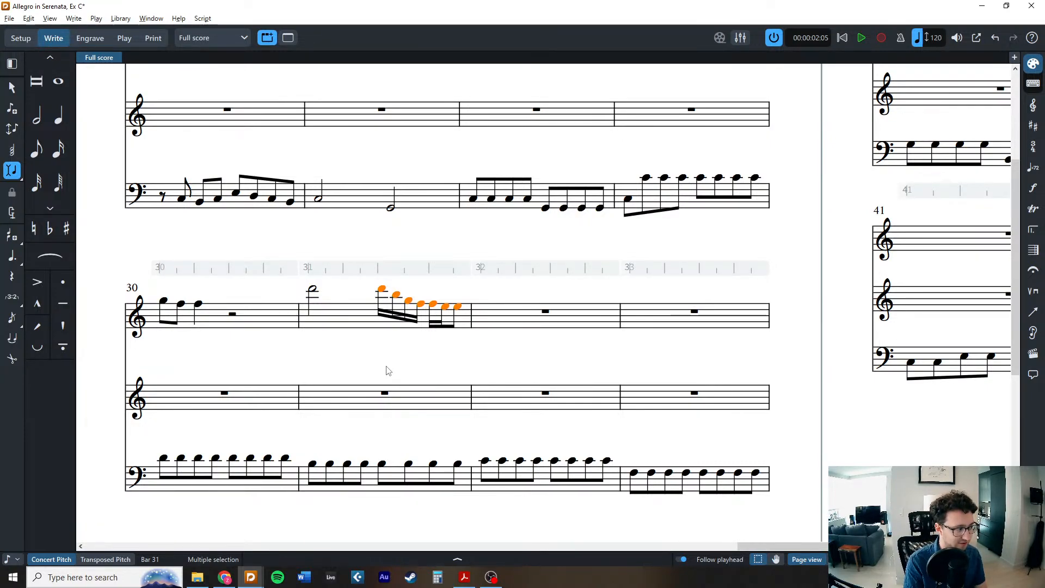
{"action": "key", "text": "5"}
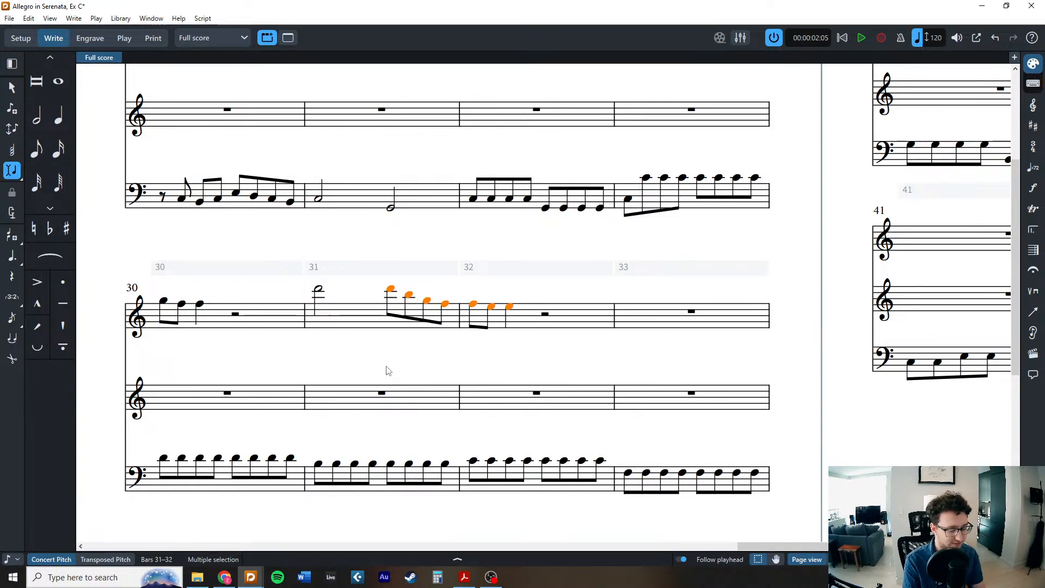
Try shortening the selected notes to thirty-seconds and lengthen them back to eighths, keeping the last note a quarter.
{"action": "key", "text": "4"}
{"action": "key", "text": "3"}
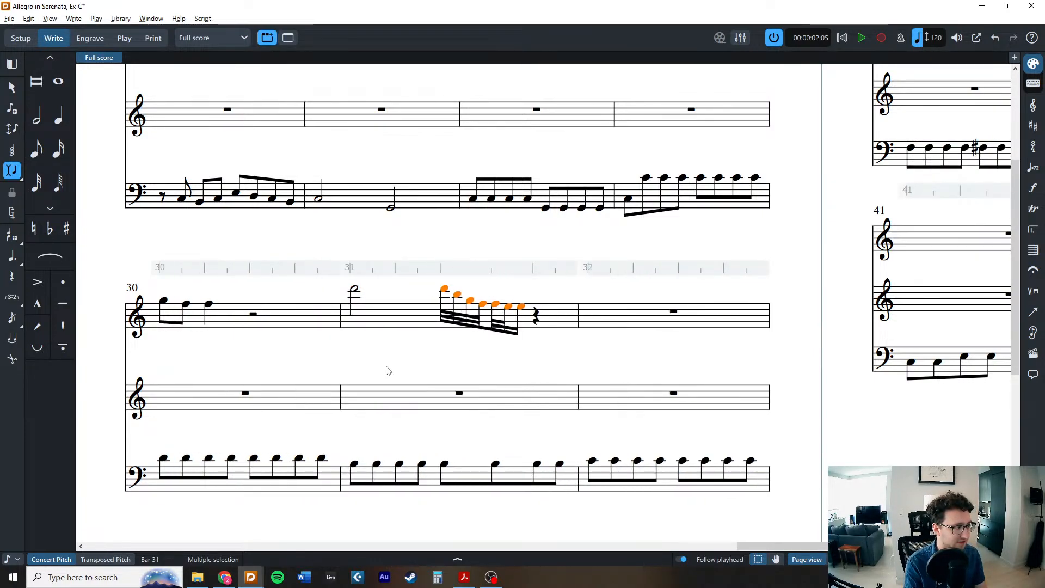
{"action": "key", "text": "5"}
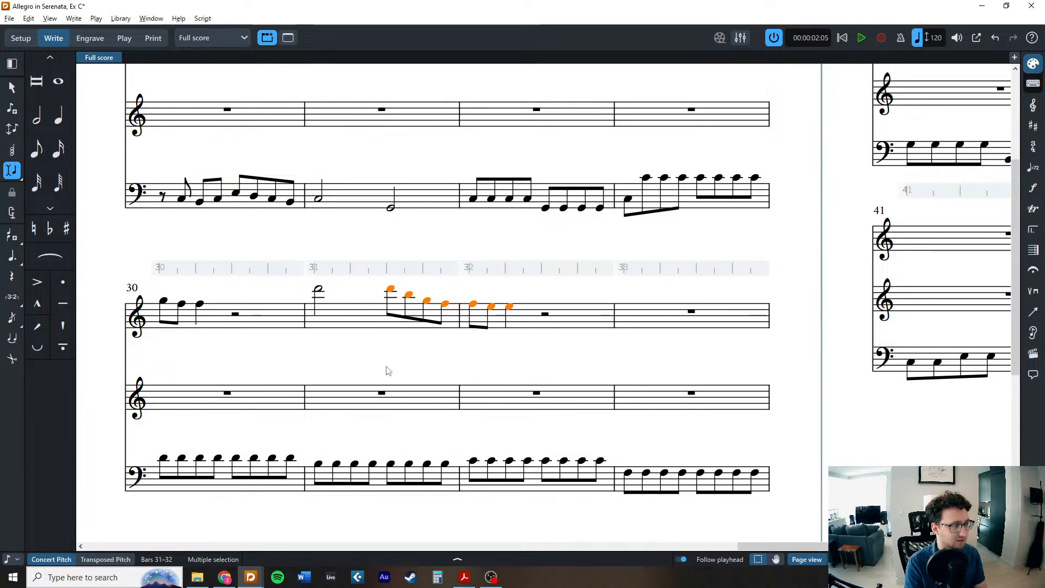
{"action": "key", "text": "Escape"}
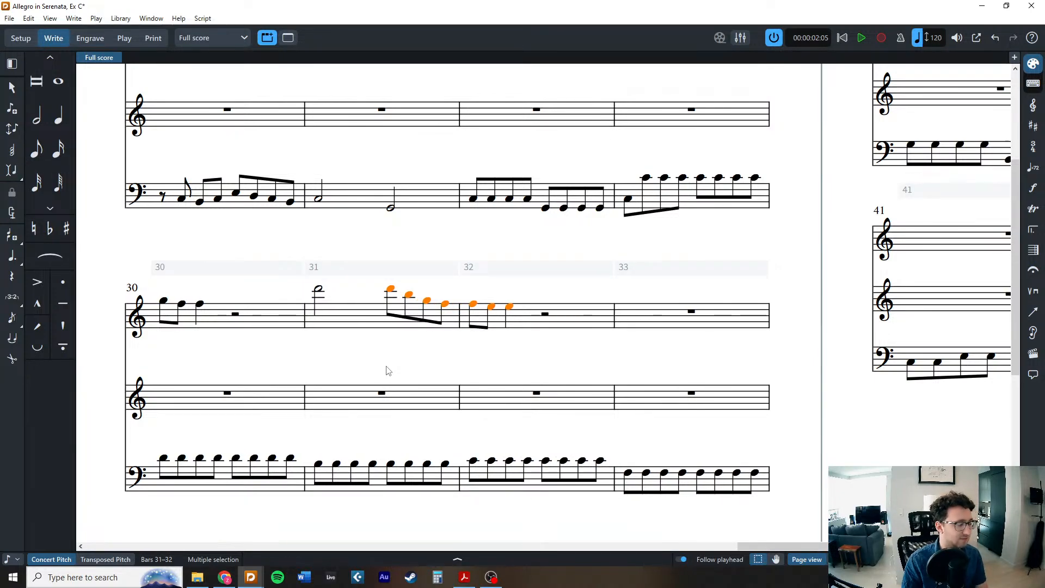
{"action": "key", "text": "Escape"}
Try doubling the durations of Violin 1's run across bars 31 and 32 again, and undo the change.
{"action": "left_click", "coordinate": [391, 288]}
{"action": "left_click", "coordinate": [509, 306], "text": "shift"}
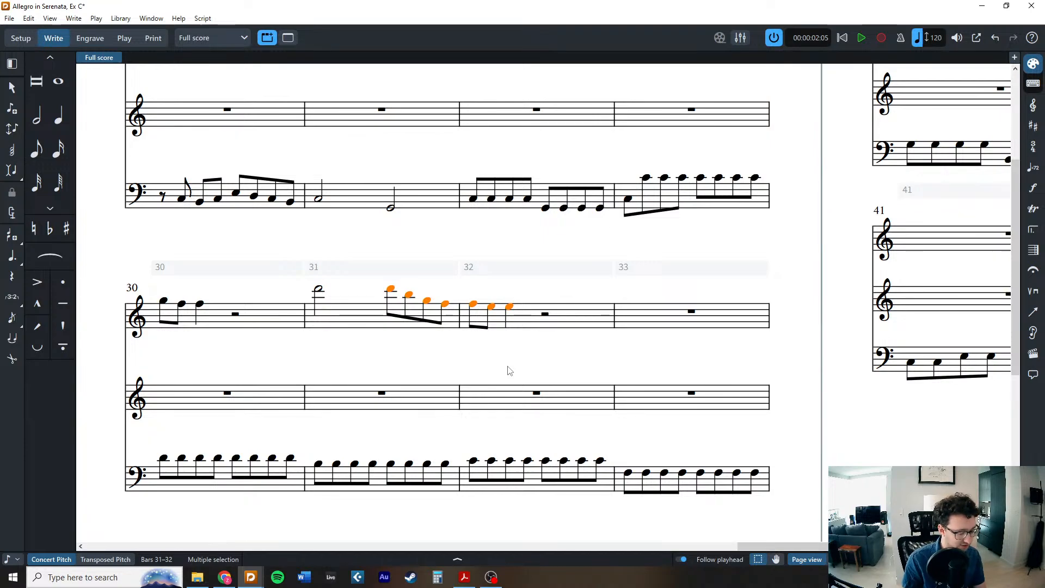
{"action": "key", "text": "6"}
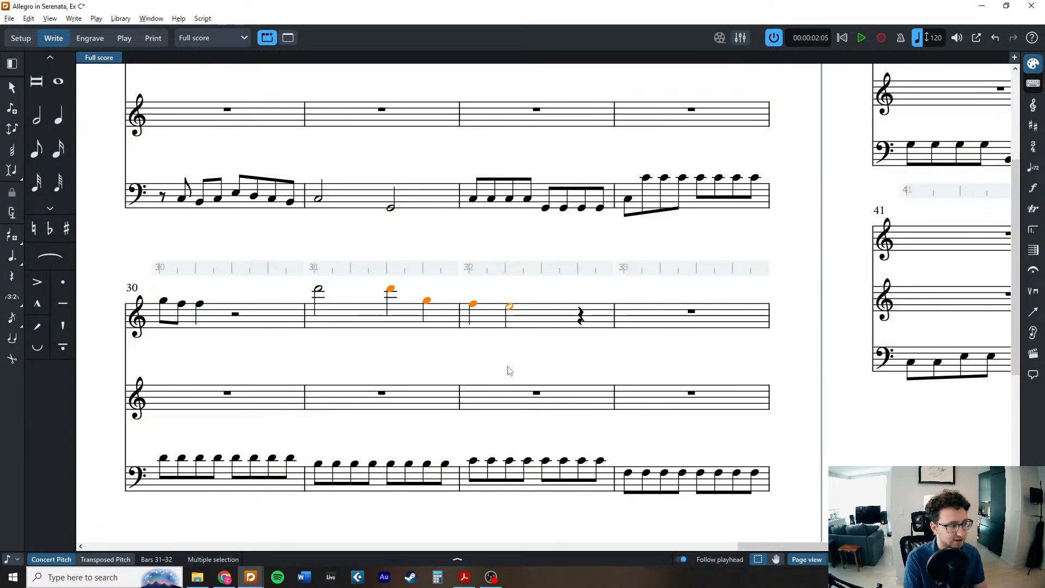
{"action": "key", "text": "4"}
{"action": "key", "text": "ctrl+z"}
{"action": "key", "text": "ctrl+z"}
{"action": "key", "text": "Escape"}
Select Violin 1's half notes and sixteenth-note runs across bars 13 to 15.
{"action": "key", "text": "ctrl+minus"}
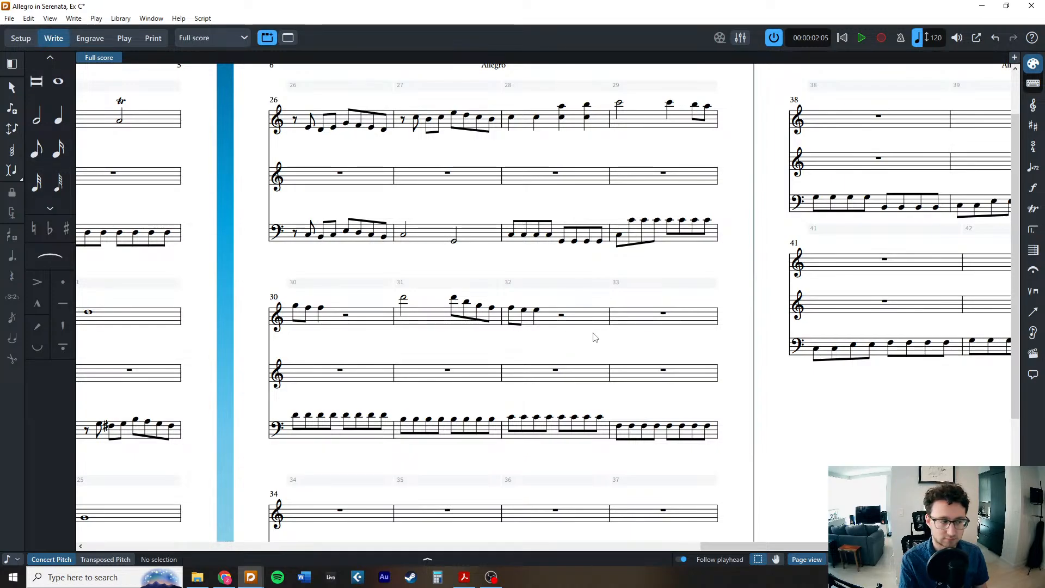
{"action": "scroll", "coordinate": [520, 239], "scroll_direction": "down", "scroll_amount": 2}
{"action": "scroll", "coordinate": [521, 239], "scroll_direction": "left", "scroll_amount": 5}
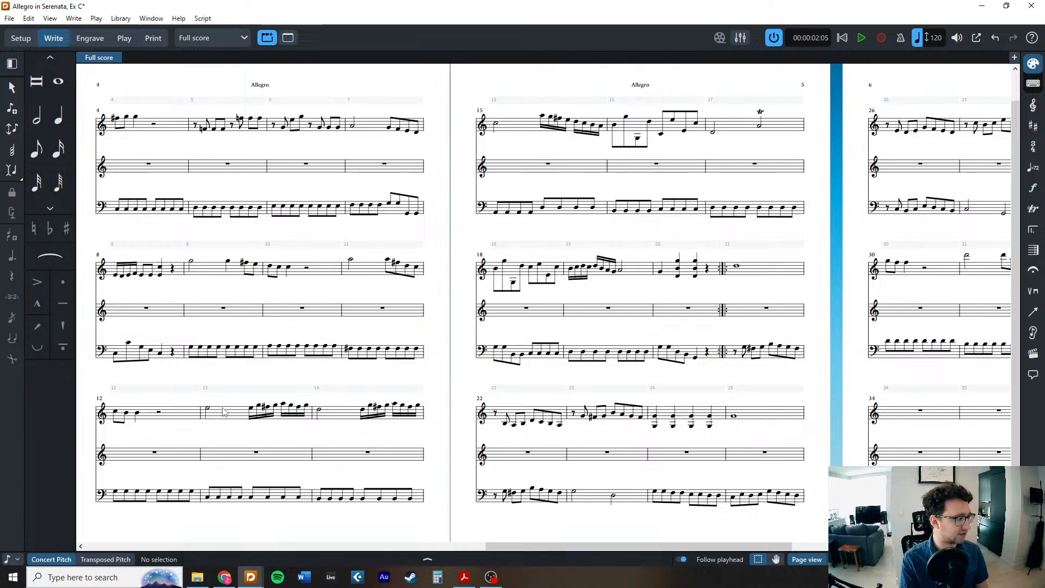
{"action": "left_click", "coordinate": [303, 419]}
{"action": "left_click", "coordinate": [339, 419], "text": "shift"}
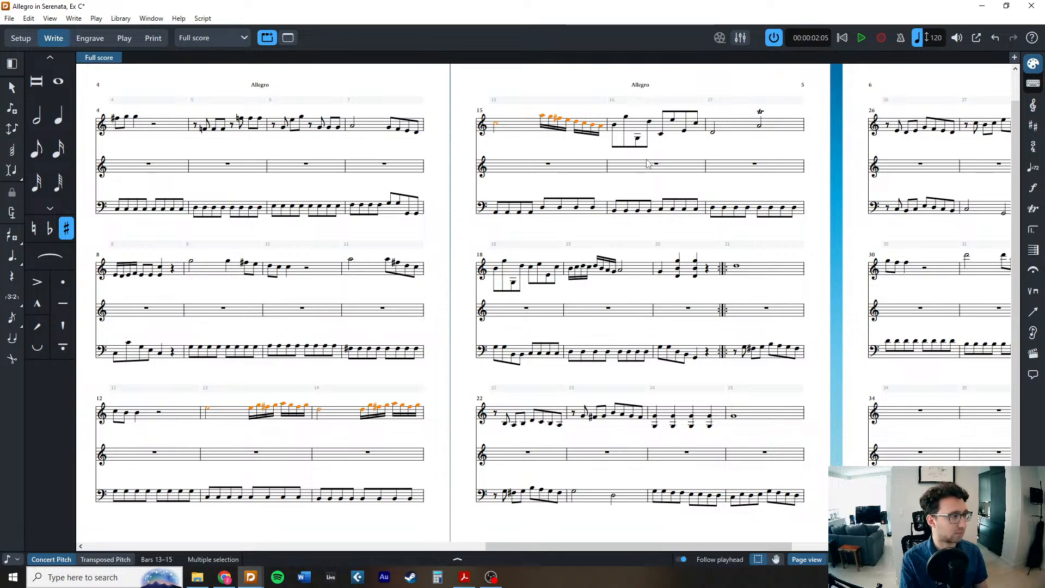
Paste the passage copied from bars 13–15 at bar 33 of the top staff and repeat its last bar in bar 36.
{"action": "scroll", "coordinate": [715, 307], "scroll_direction": "right", "scroll_amount": 5}
{"action": "left_click", "coordinate": [763, 267]}
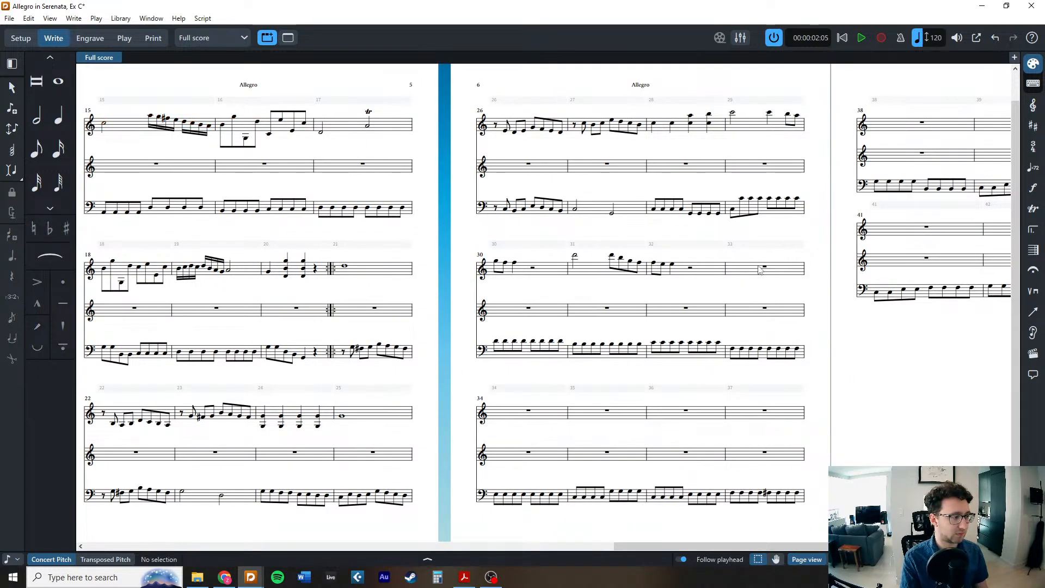
{"action": "key", "text": "ctrl+v"}
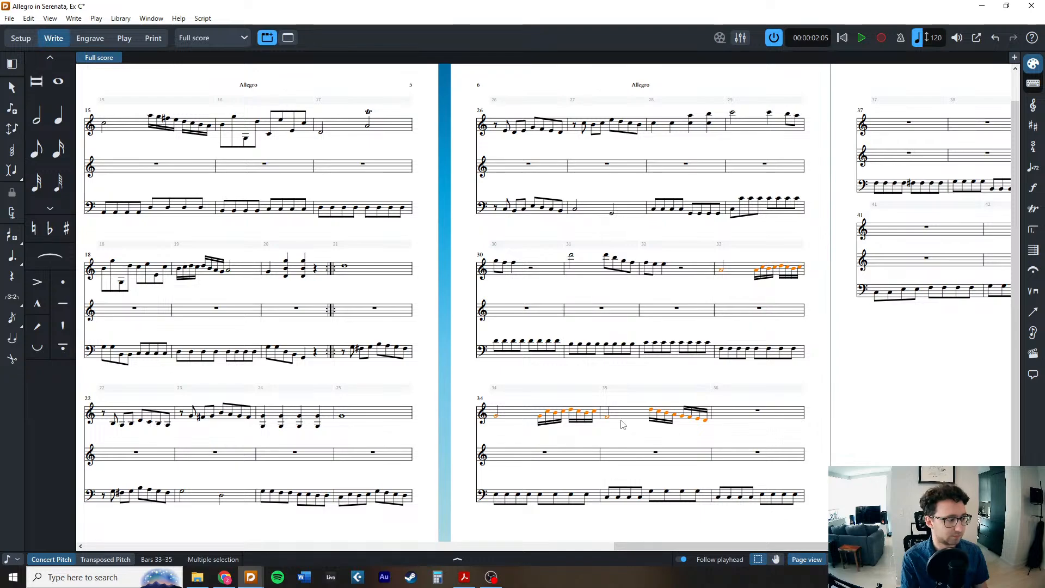
{"action": "left_click", "coordinate": [751, 420]}
{"action": "key", "text": "ctrl+v"}
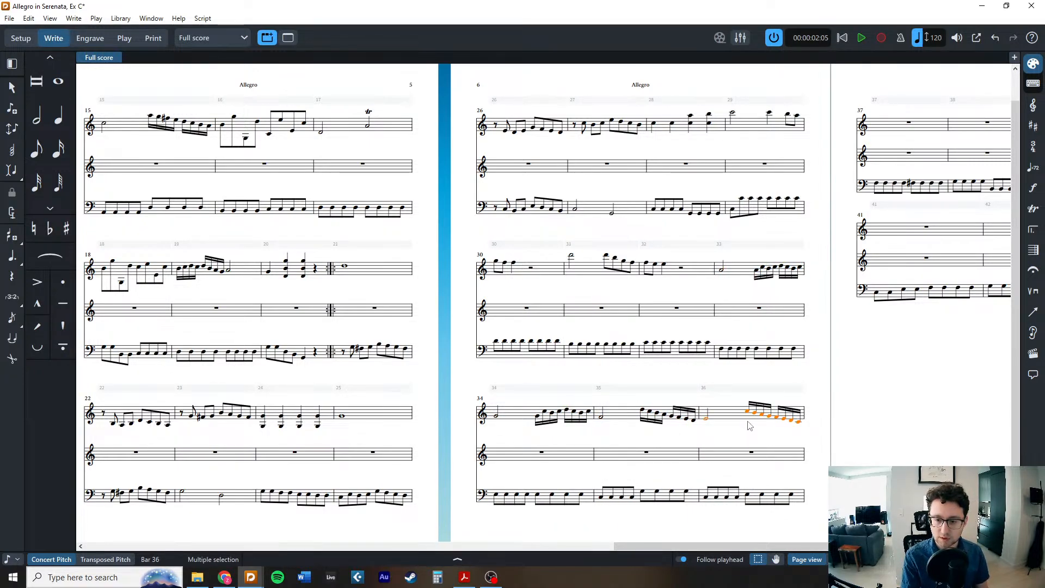
Transpose the sixteenth-note run in bar 36 upward, leaving out its opening half note.
{"action": "left_click_drag", "start_coordinate": [749, 415], "coordinate": [811, 427]}
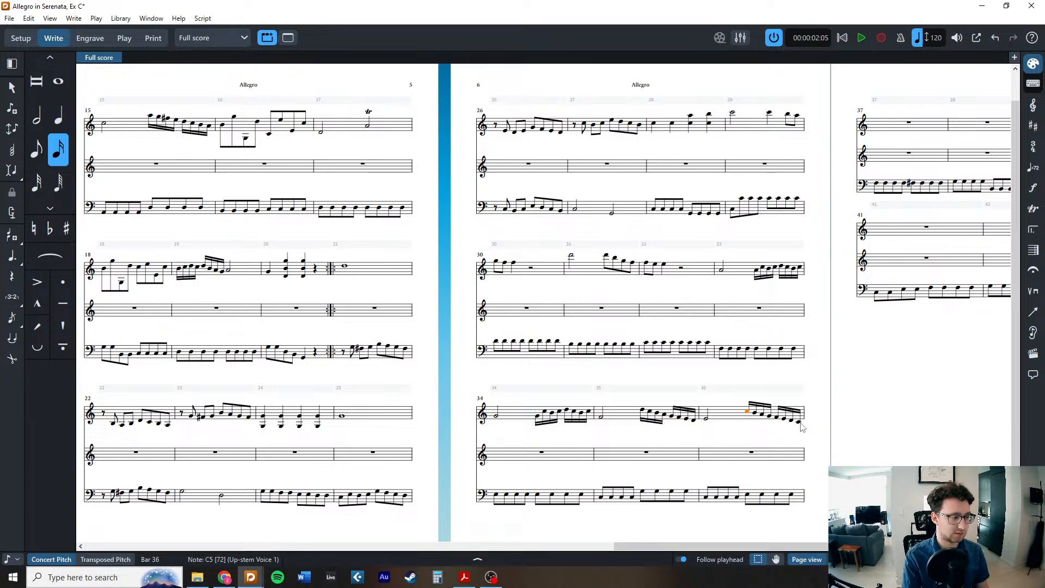
{"action": "key", "text": "shift+p"}
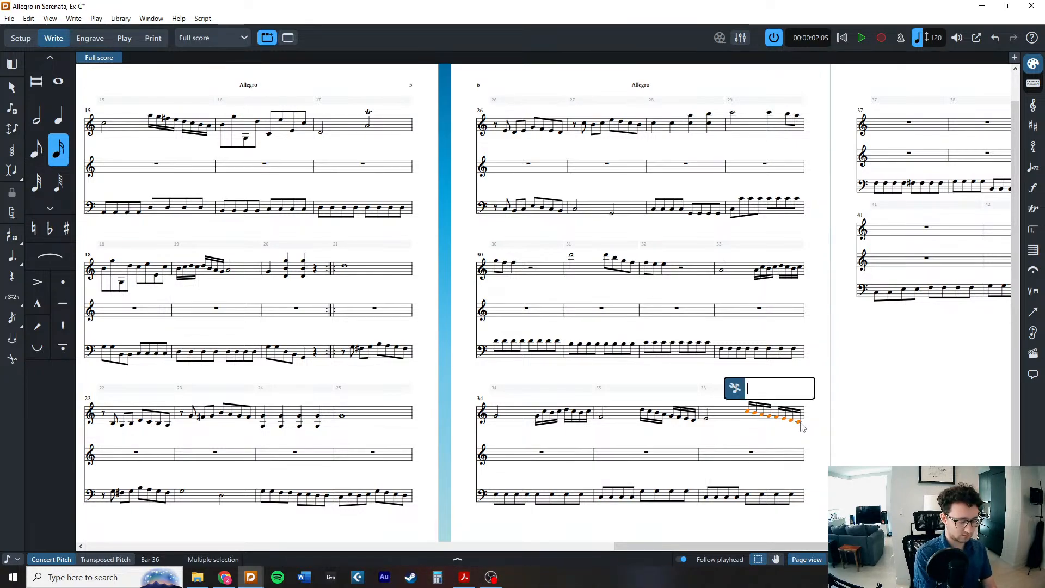
{"action": "type", "text": "tP"}
{"action": "key", "text": "Return"}
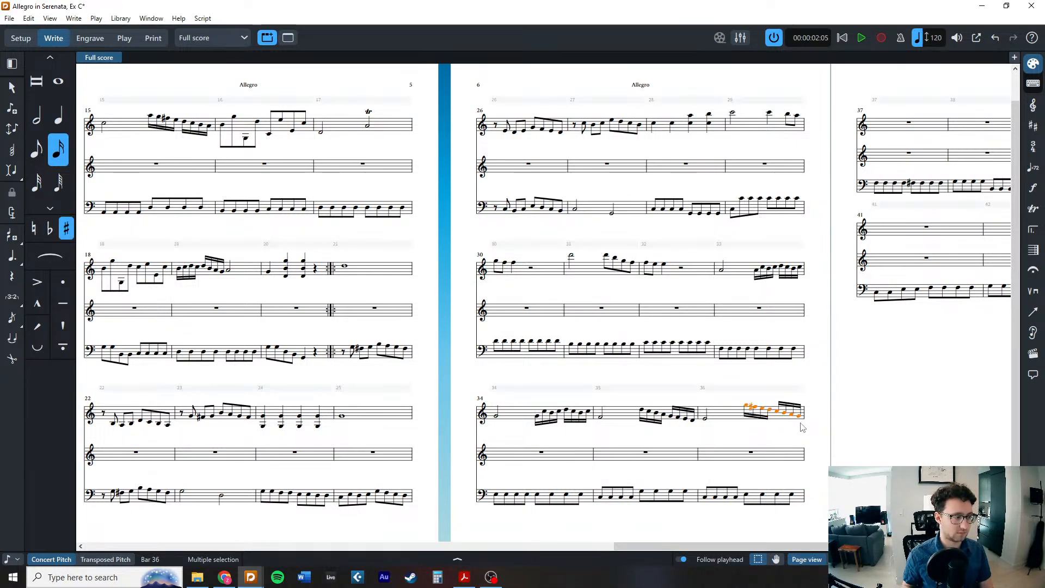
Lower the F#5 in bar 36's run to F natural and the B4 to B flat.
{"action": "key", "text": "Left"}
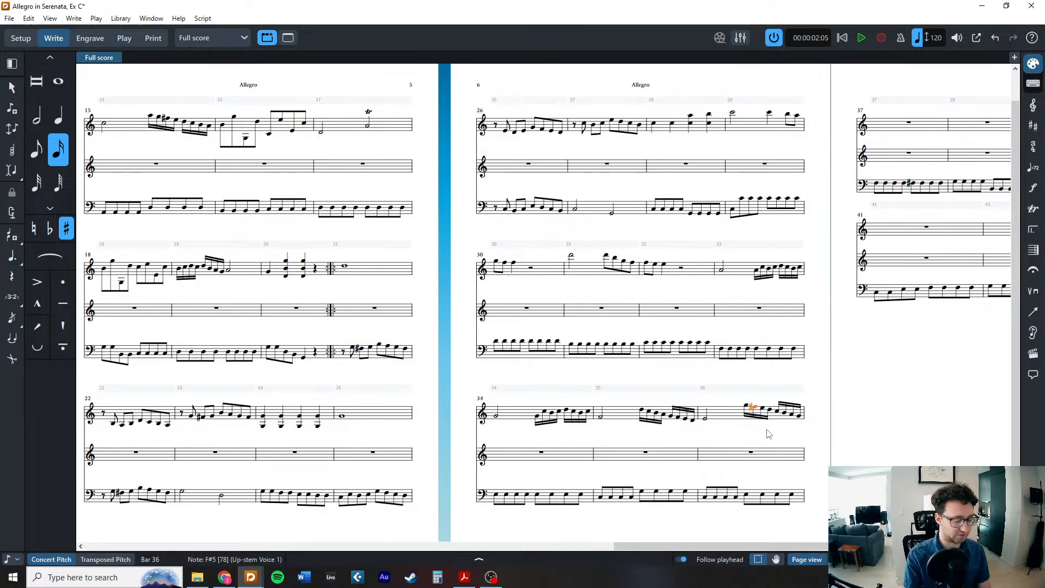
{"action": "key", "text": "alt+Down"}
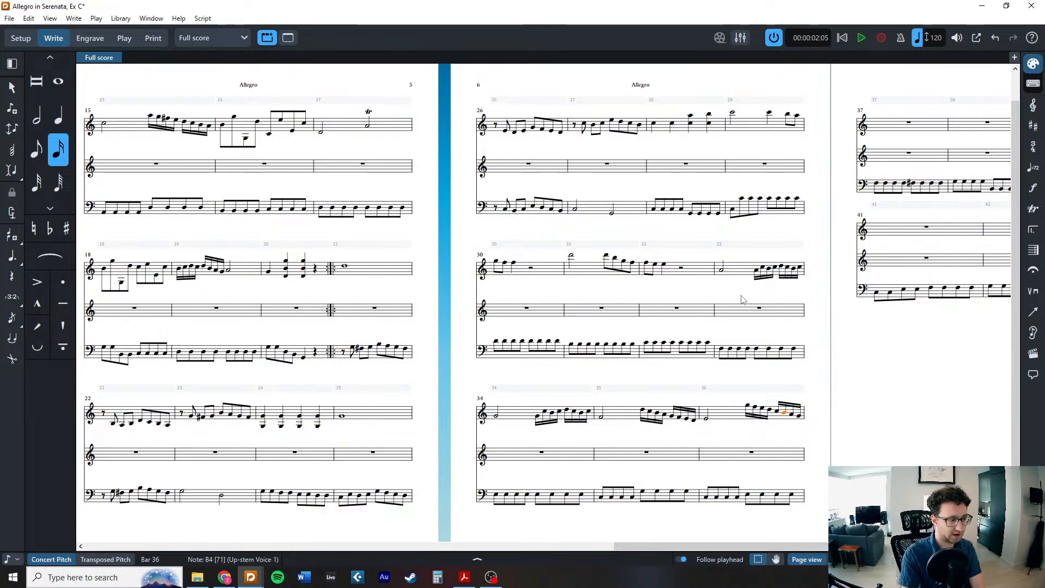
{"action": "key", "text": "alt+Down"}
{"action": "left_click", "coordinate": [783, 437]}
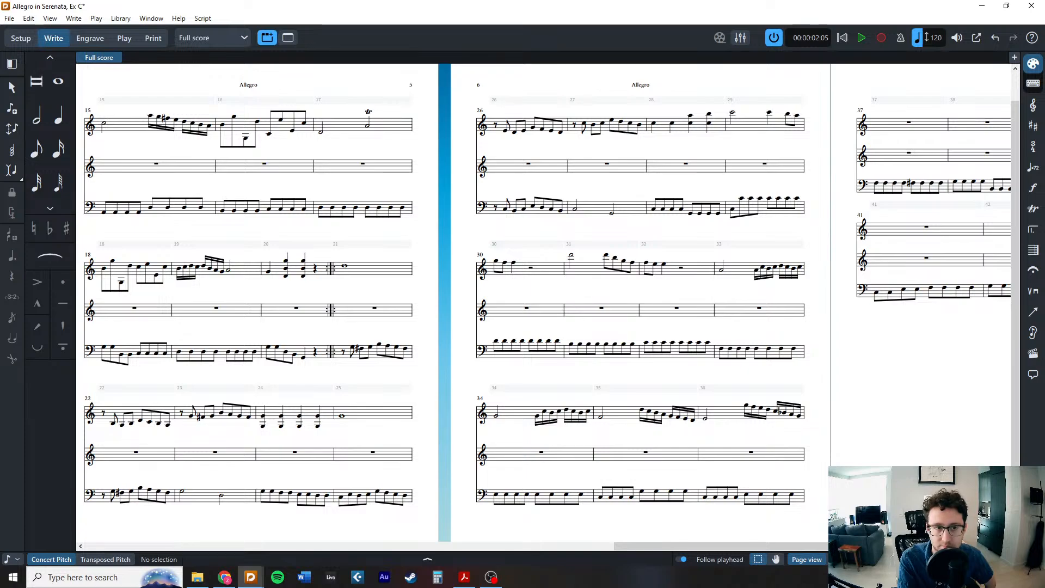
Copy the half note and sixteenth-note run of bar 36 into bar 37 of the top staff.
{"action": "left_click", "coordinate": [725, 415]}
{"action": "scroll", "coordinate": [725, 415], "scroll_direction": "right", "scroll_amount": 3}
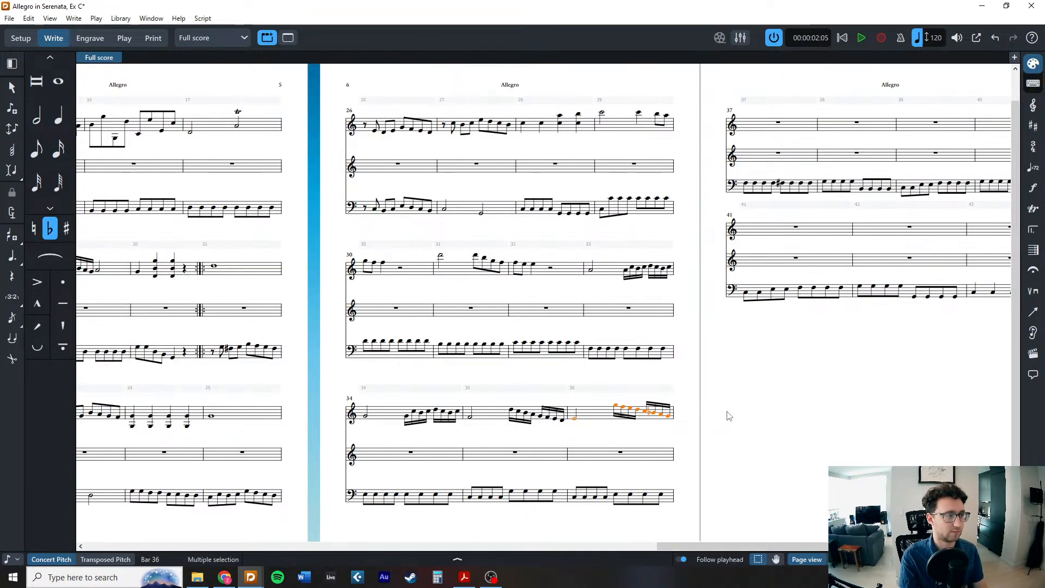
{"action": "left_click", "coordinate": [527, 427]}
{"action": "left_click", "coordinate": [754, 131]}
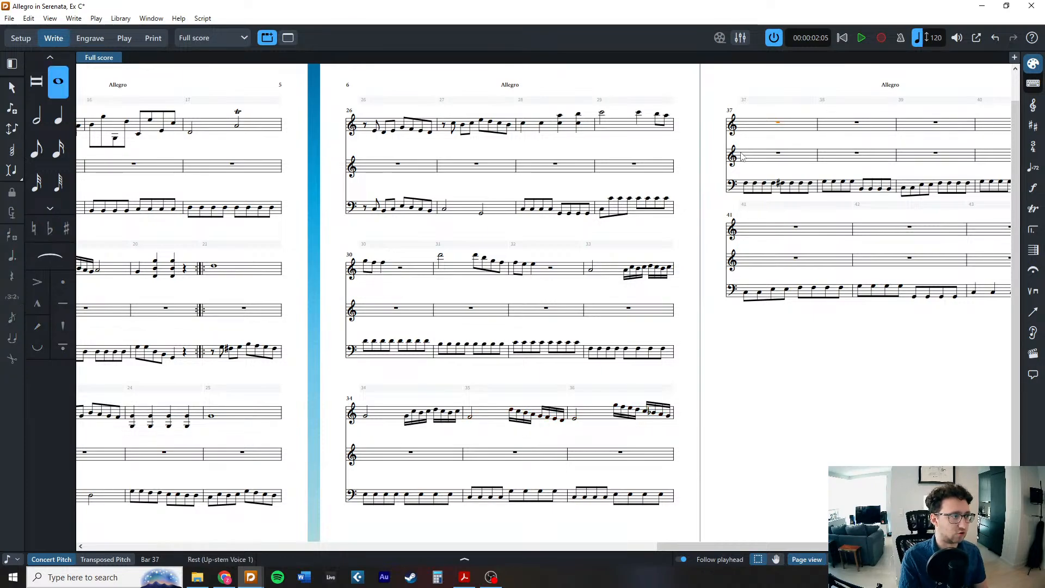
{"action": "key", "text": "ctrl+v"}
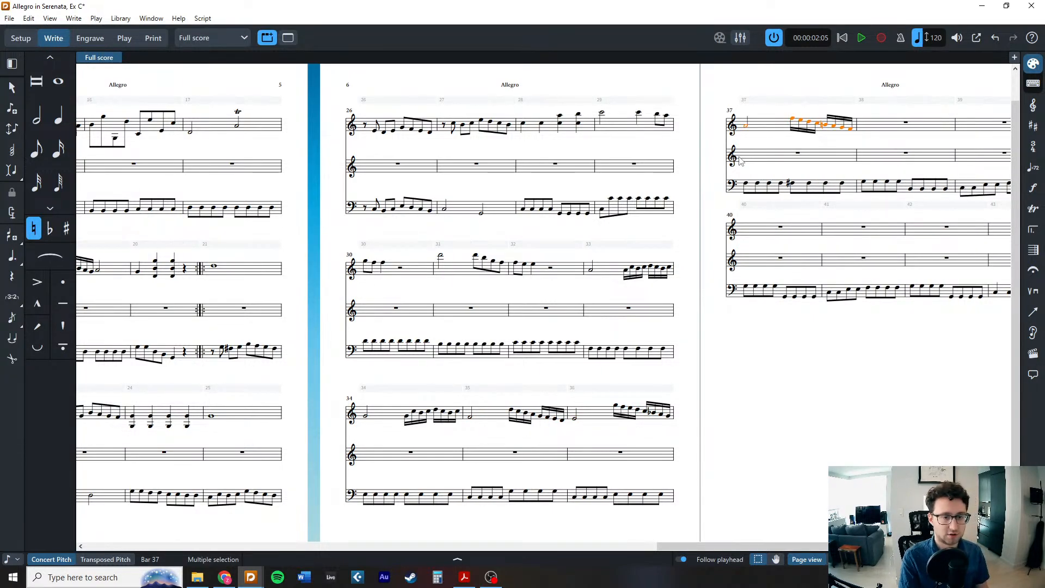
{"action": "key", "text": "Escape"}
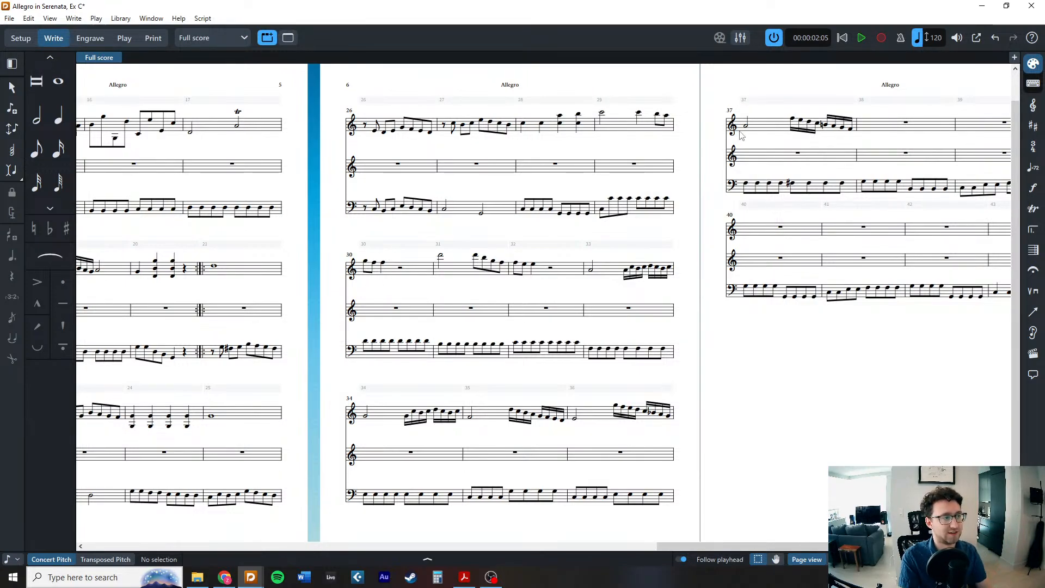
Raise the sixteenth-note run in bar 37 by one step and sharpen its F5.
{"action": "left_click", "coordinate": [793, 120]}
{"action": "left_click", "coordinate": [851, 131], "text": "shift"}
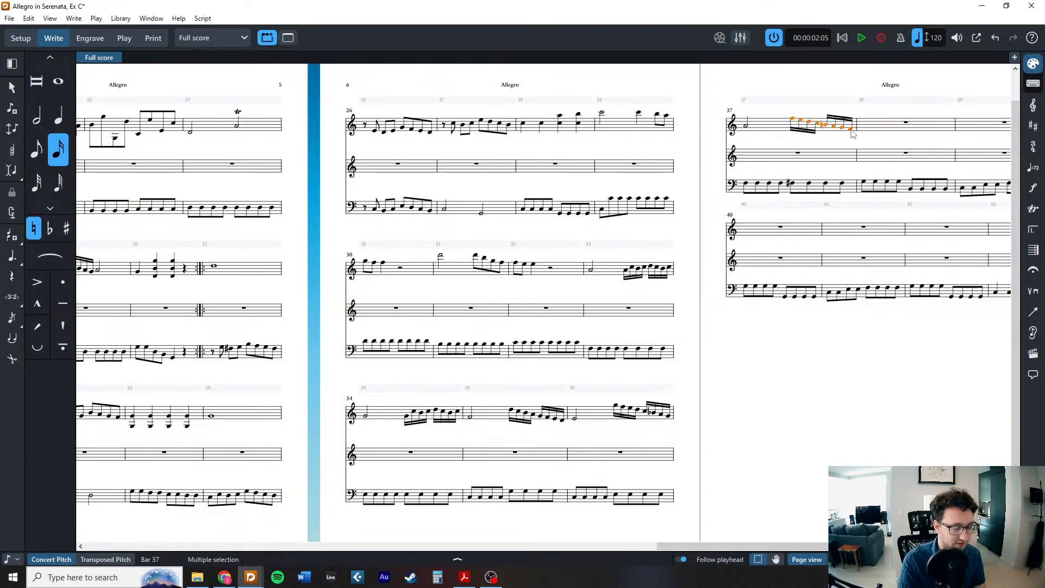
{"action": "key", "text": "alt+Up"}
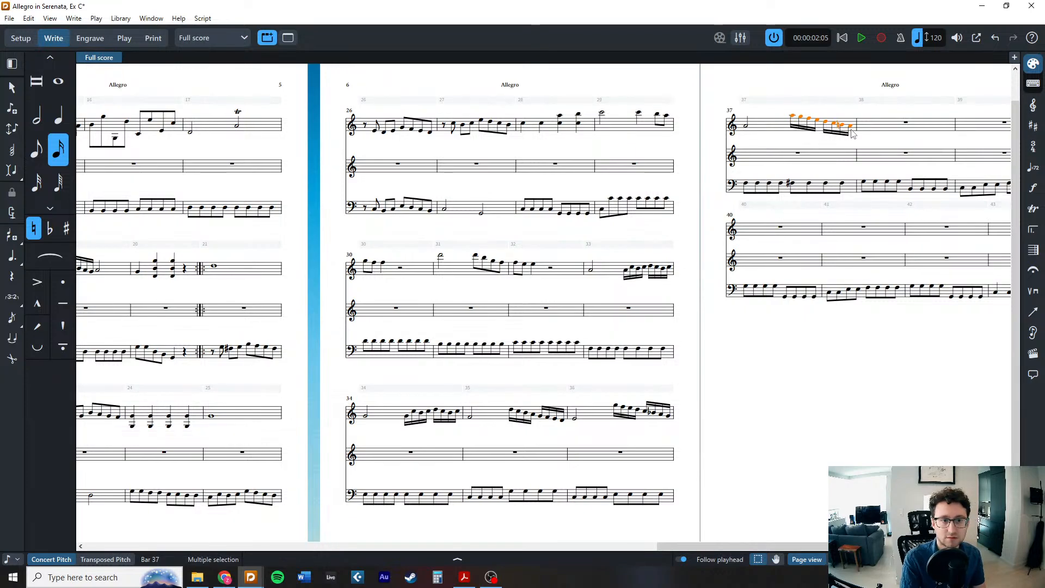
{"action": "left_click", "coordinate": [809, 120]}
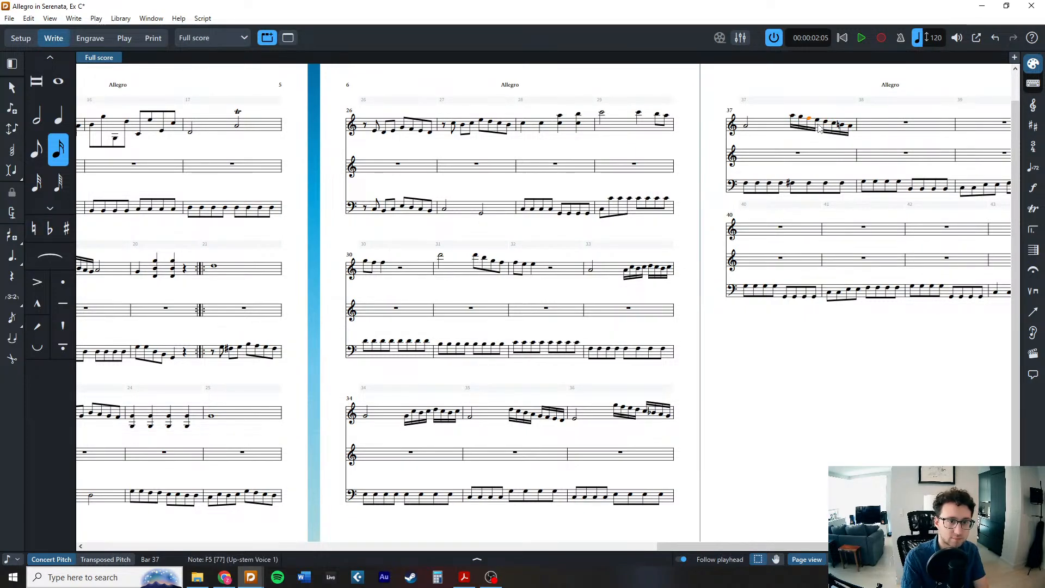
{"action": "key", "text": "equal"}
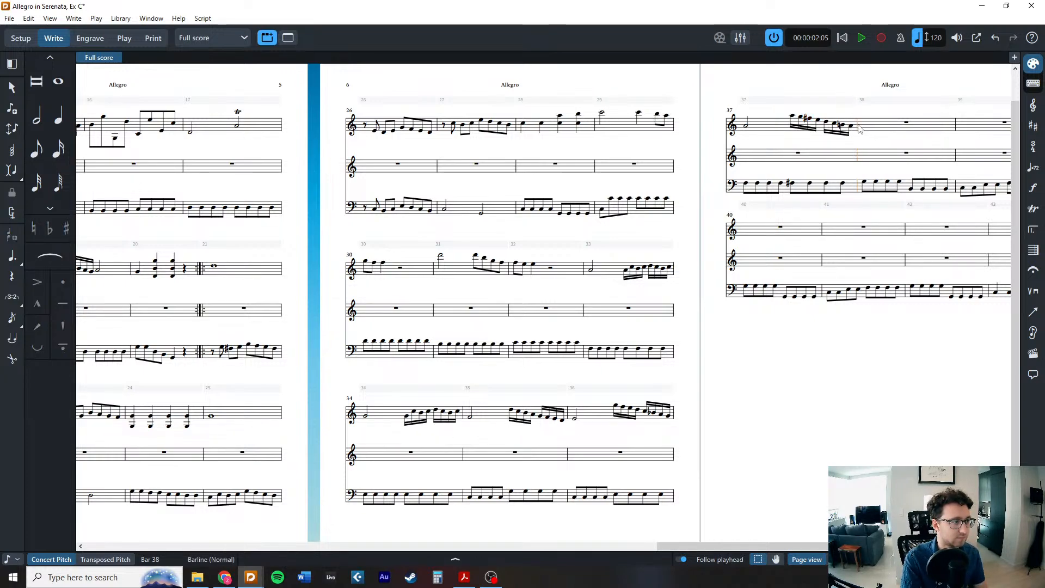
Repeat bar 37's top-staff music in bar 38 and raise the opening half note to B4.
{"action": "left_click", "coordinate": [766, 133]}
{"action": "key", "text": "r"}
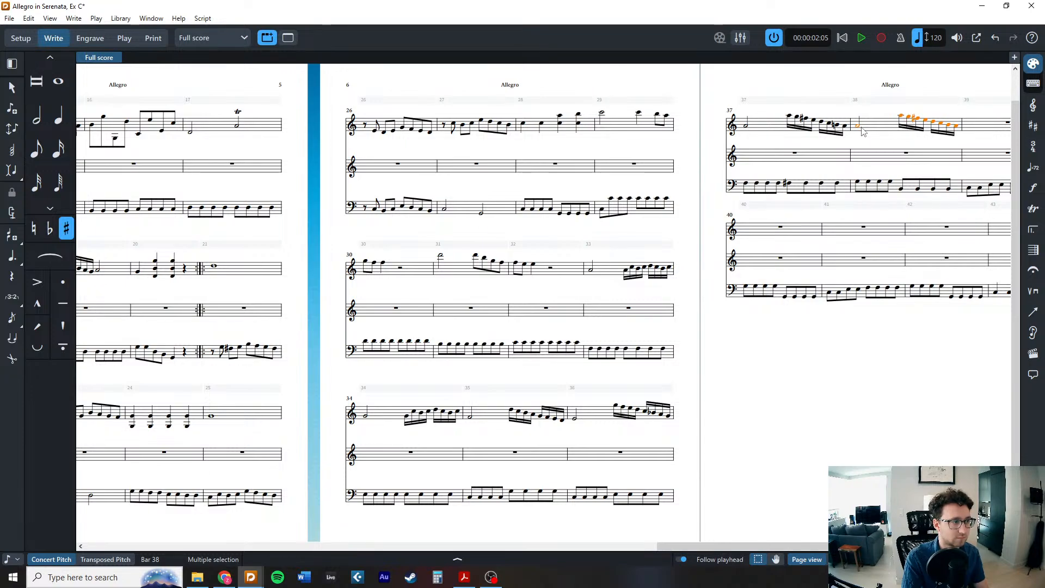
{"action": "left_click", "coordinate": [858, 126]}
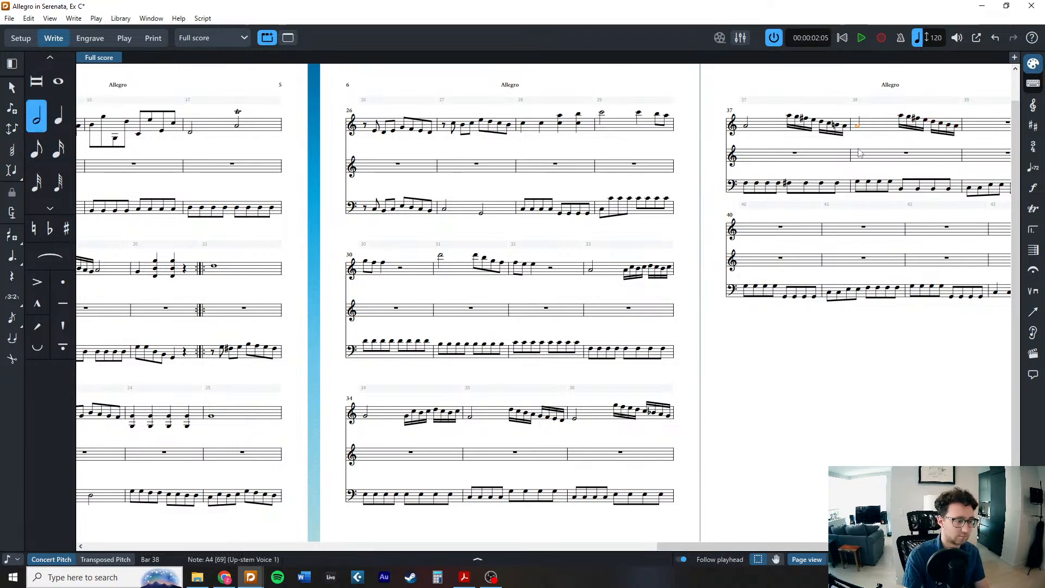
Transpose the sixteenth-note run in bar 38 downward, leaving out its opening half note.
{"action": "left_click", "coordinate": [901, 116]}
{"action": "left_click", "coordinate": [956, 127], "text": "shift"}
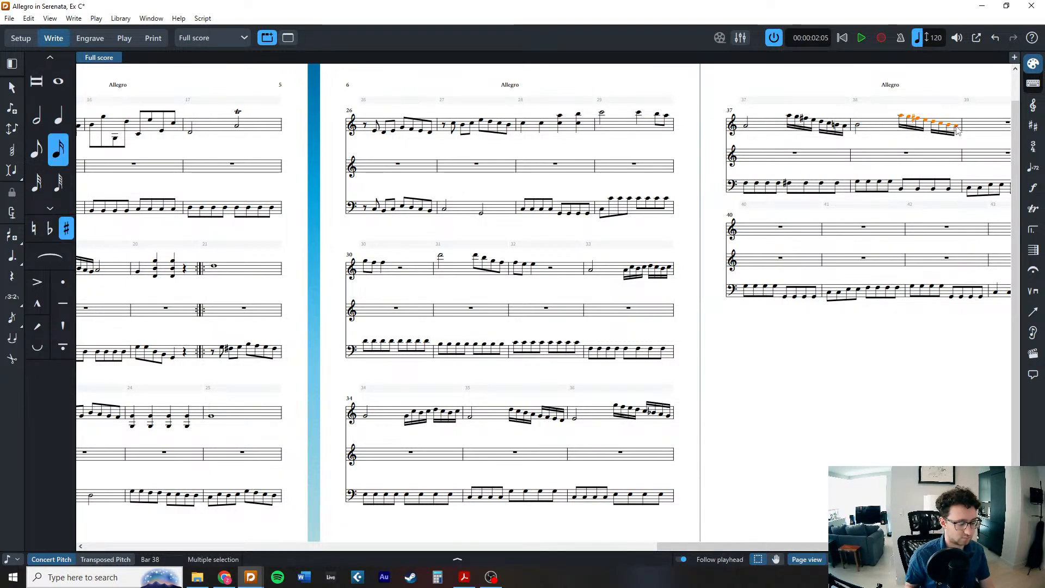
{"action": "key", "text": "shift+p"}
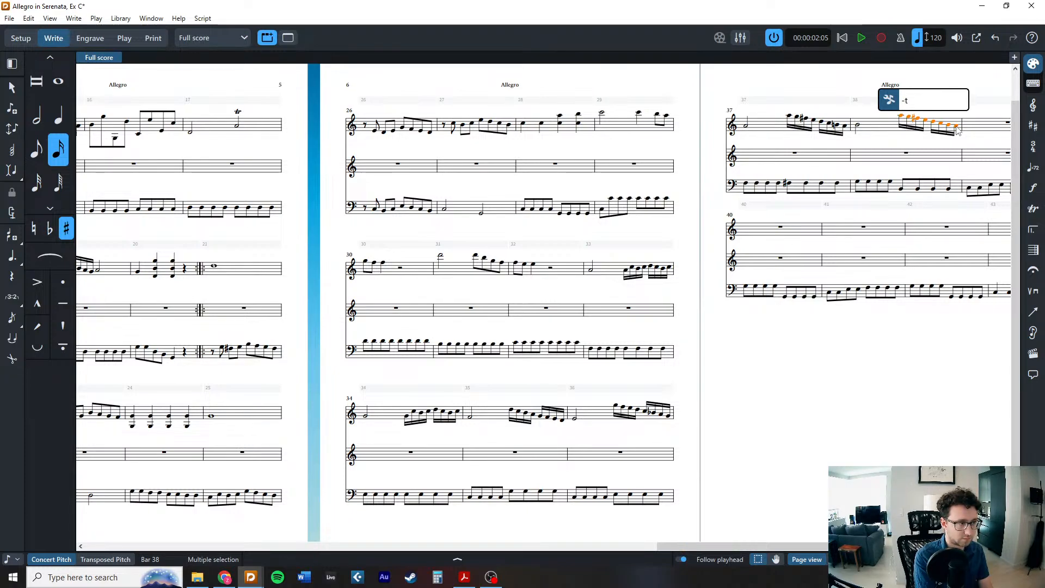
{"action": "key", "text": "Return"}
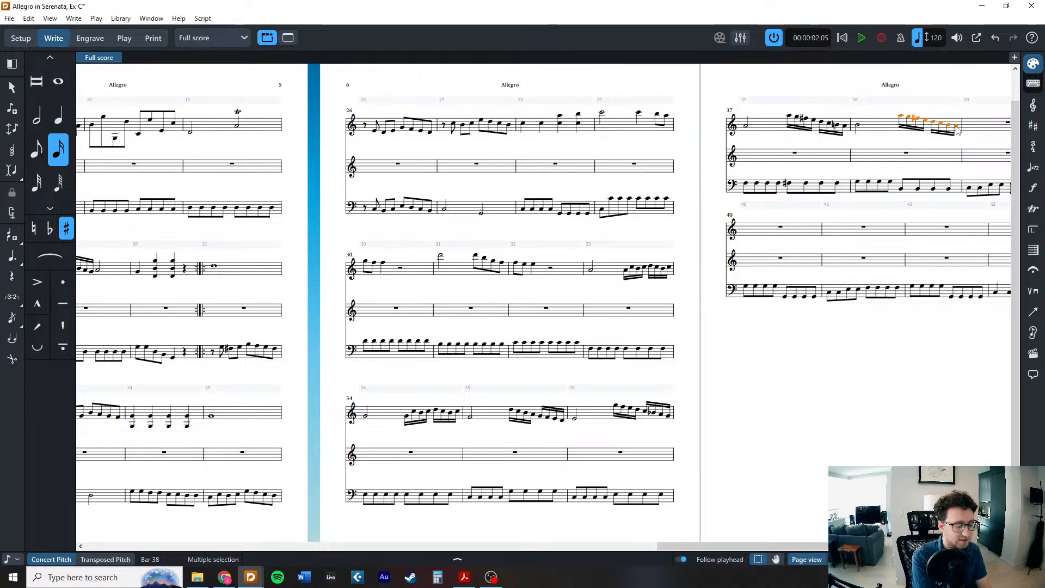
{"action": "key", "text": "shift+p"}
{"action": "type", "text": "tr"}
{"action": "key", "text": "Return"}
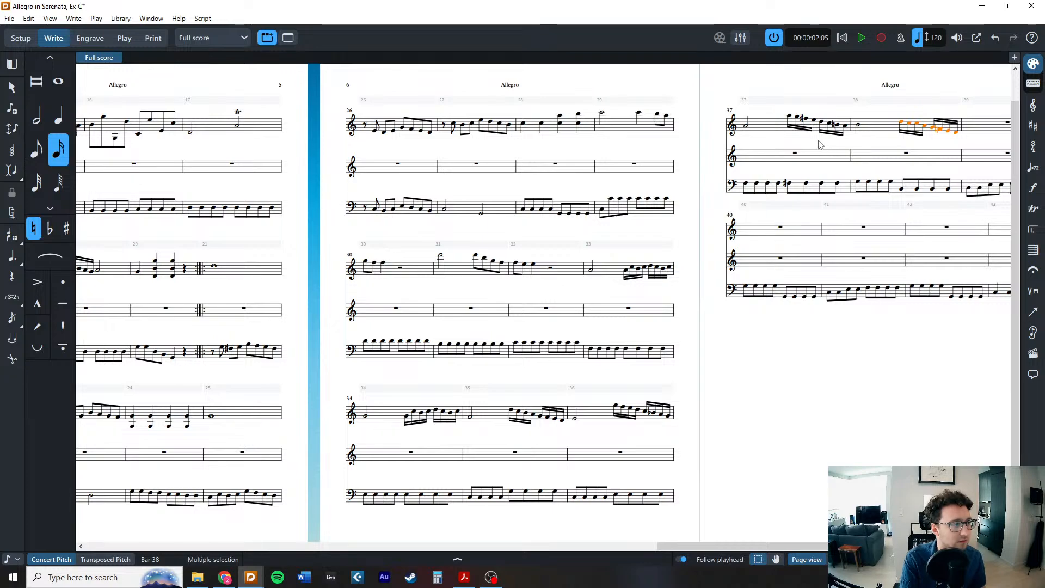
{"action": "key", "text": "Escape"}
{"action": "left_click", "coordinate": [918, 125]}
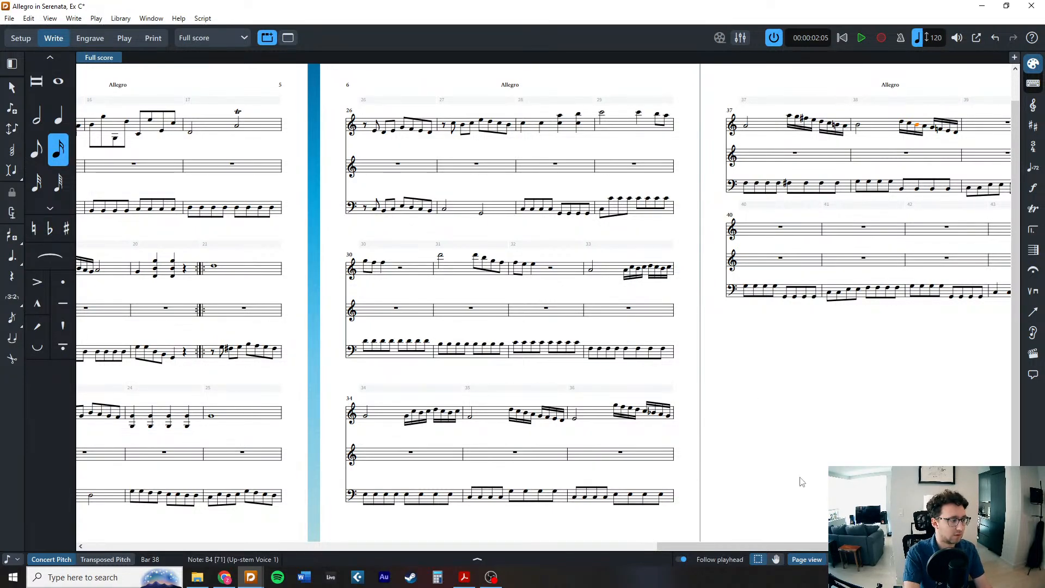
{"action": "key", "text": "Escape"}
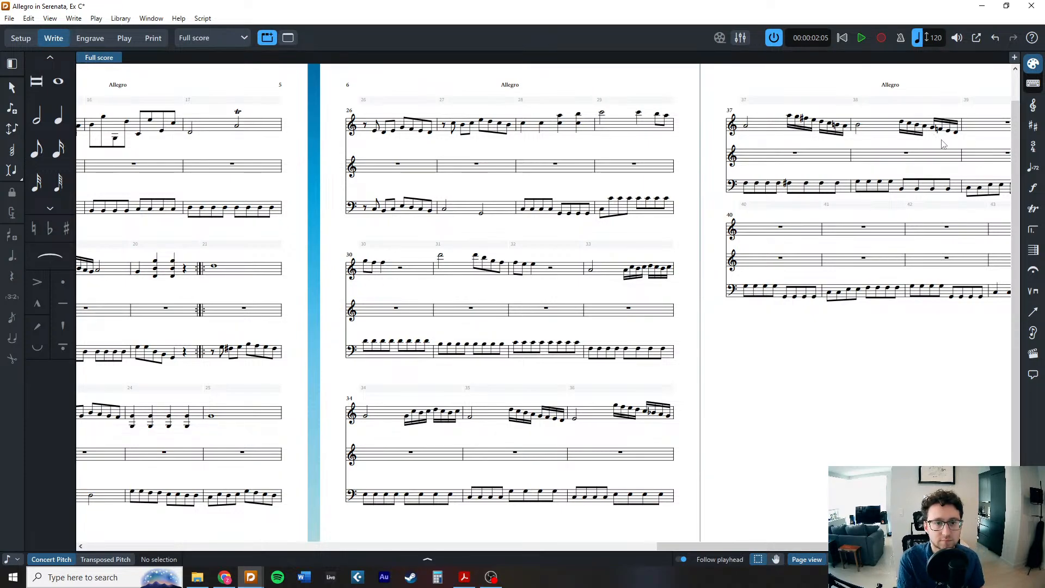
Enter eighth notes E4, G5 and G4 at the start of bar 39 in the top staff.
{"action": "scroll", "coordinate": [972, 130], "scroll_direction": "right", "scroll_amount": 2}
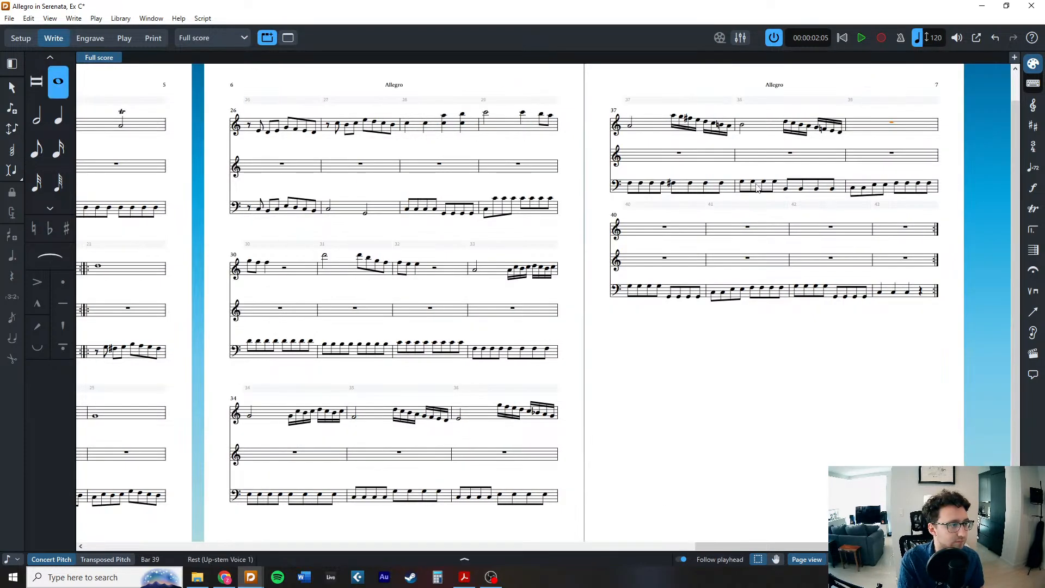
{"action": "double_click", "coordinate": [849, 140]}
{"action": "left_click", "coordinate": [36, 154]}
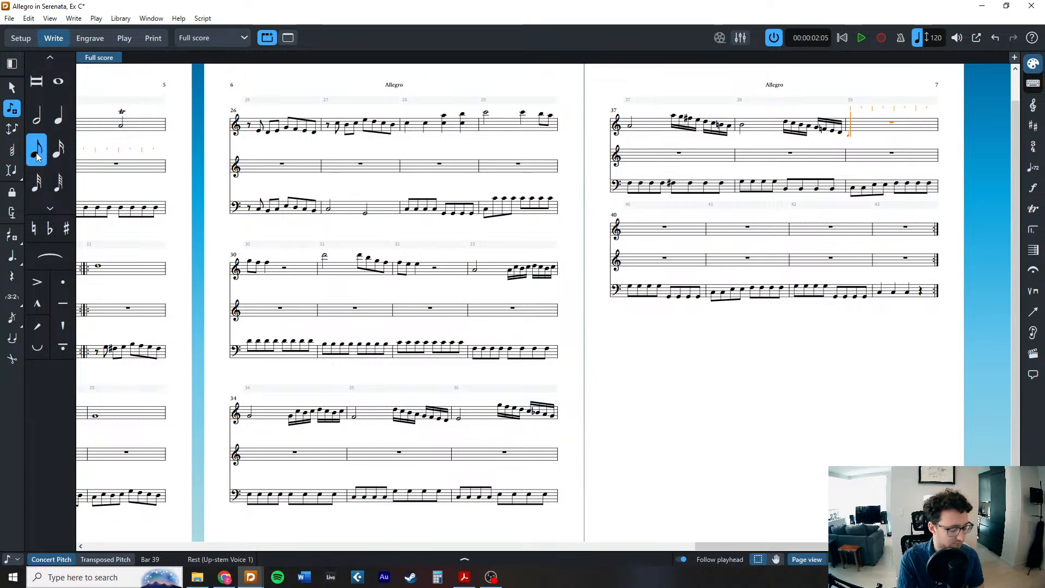
{"action": "key", "text": "c"}
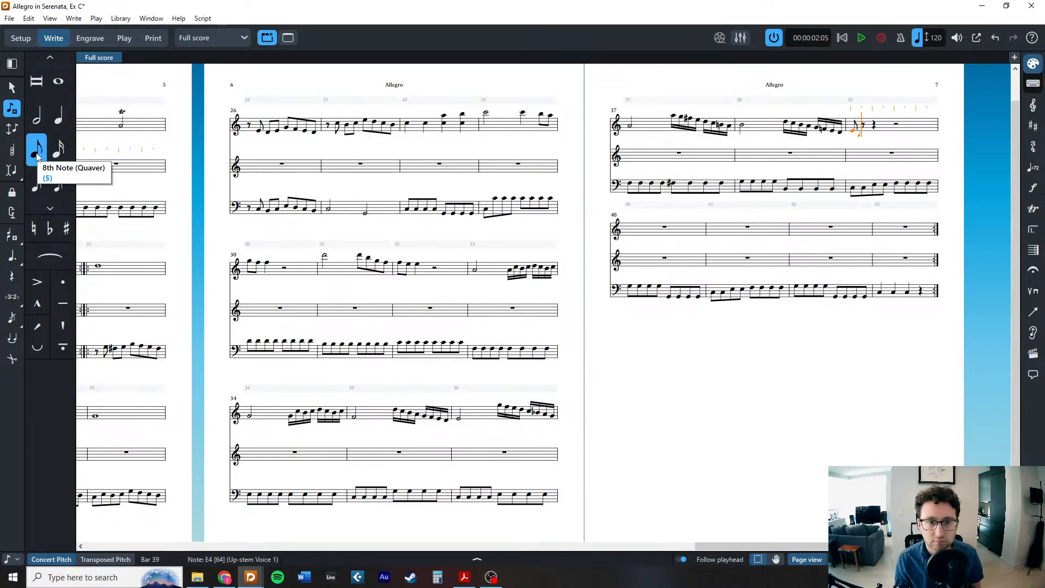
{"action": "key", "text": "g"}
{"action": "key", "text": "g"}
{"action": "key", "text": "Escape"}
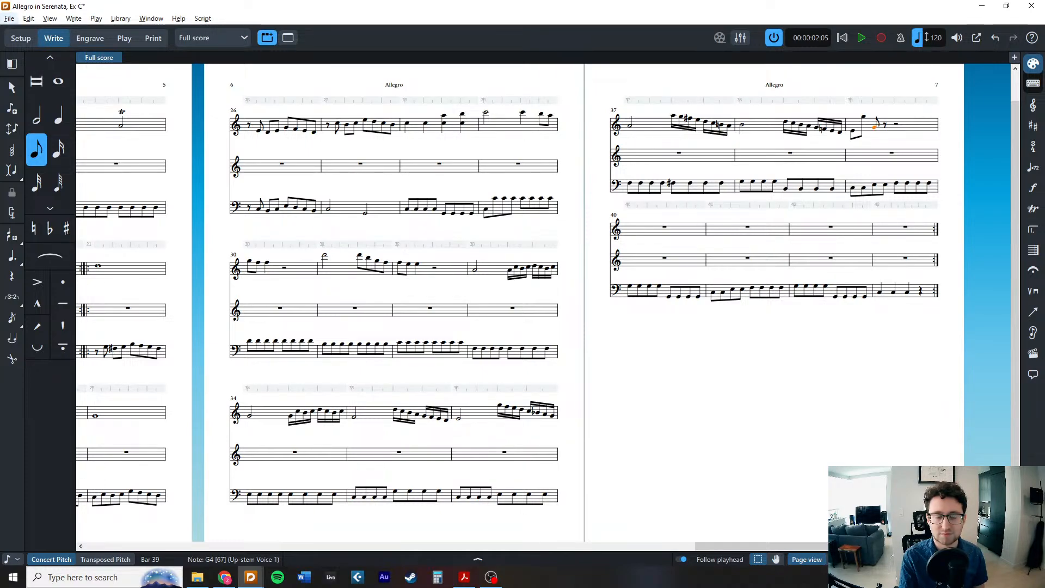
Check the PDF, and fill the rest of bar 39 with eighth notes beginning on B4 and ending on A5.
{"action": "key", "text": "alt+Tab"}
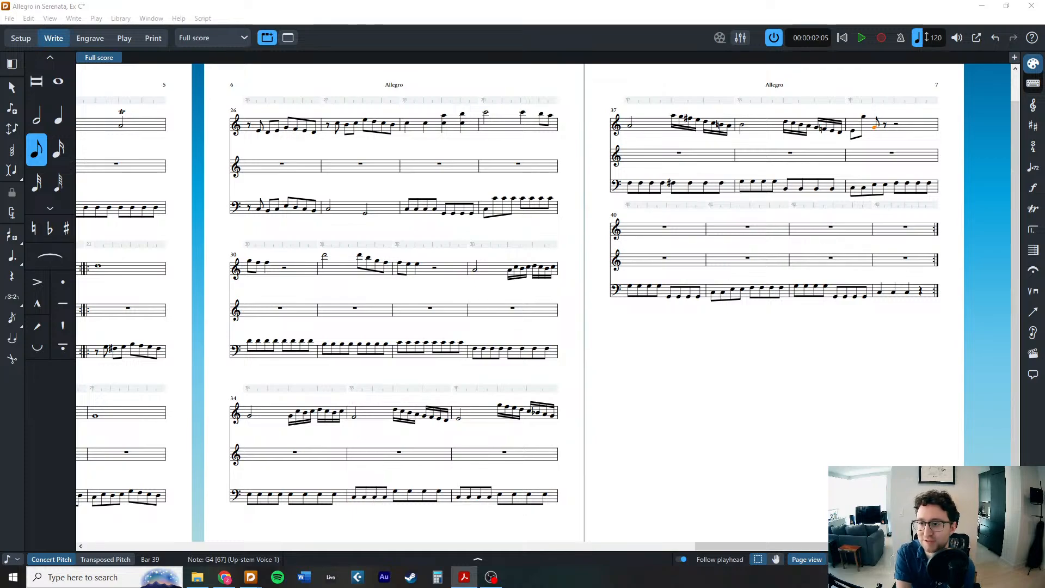
{"action": "double_click", "coordinate": [885, 127]}
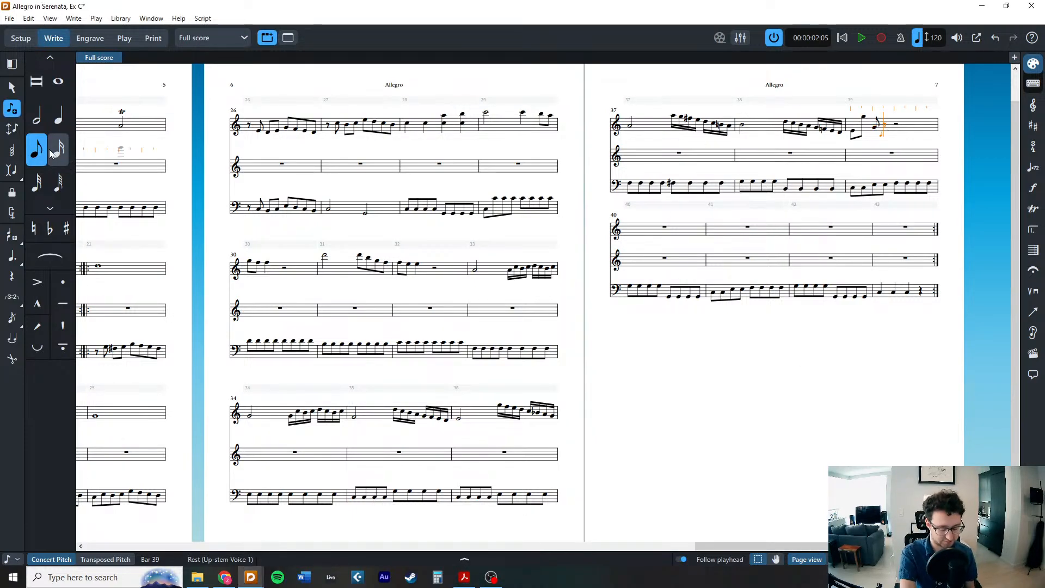
{"action": "key", "text": "b"}
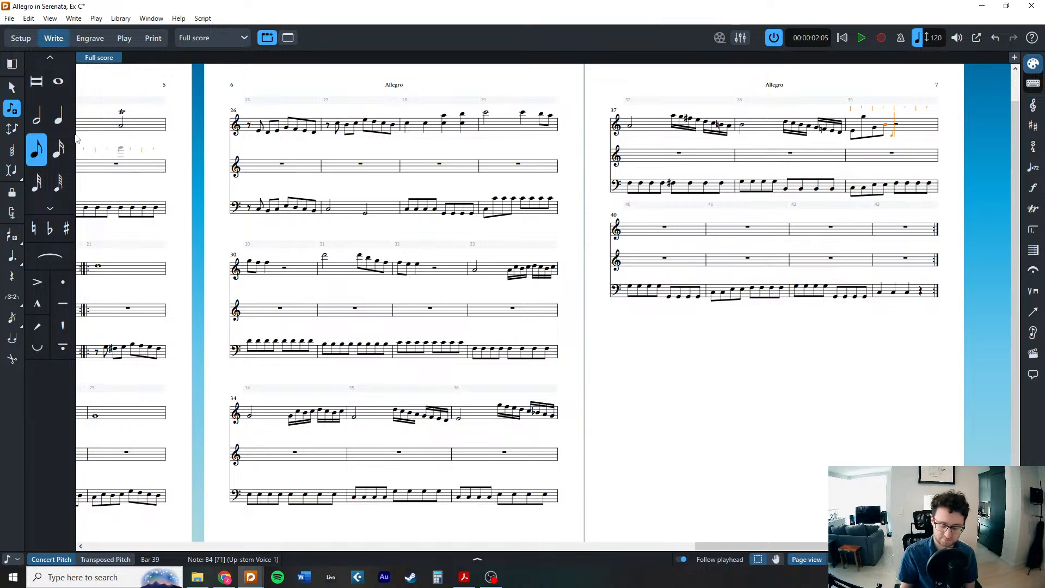
{"action": "key", "text": "a"}
{"action": "key", "text": "f"}
{"action": "key", "text": "ctrl+alt+a"}
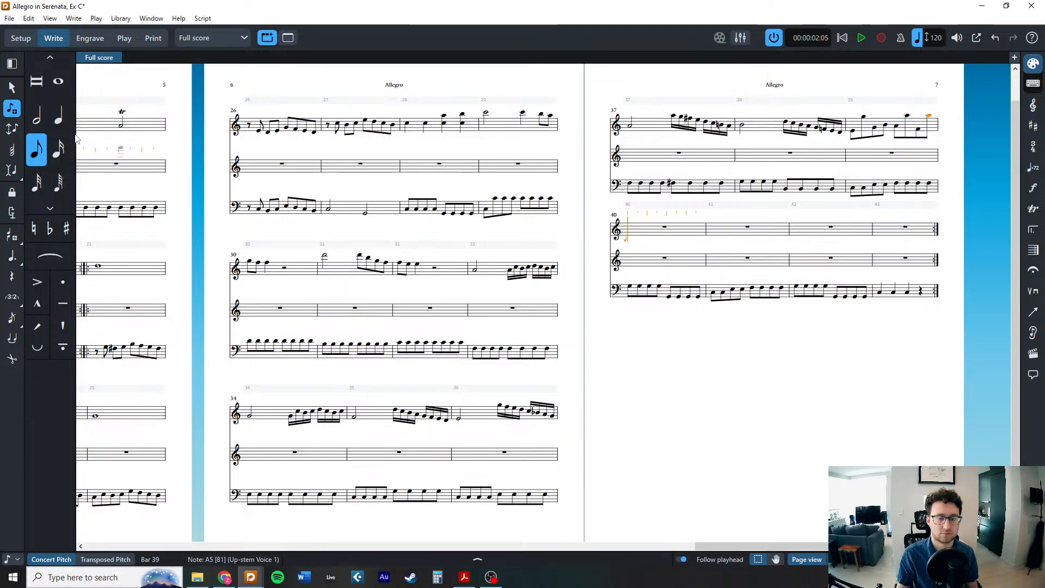
Check the PDF, and enter half notes G3 and D5 in bar 40 of the top staff.
{"action": "key", "text": "alt+Tab"}
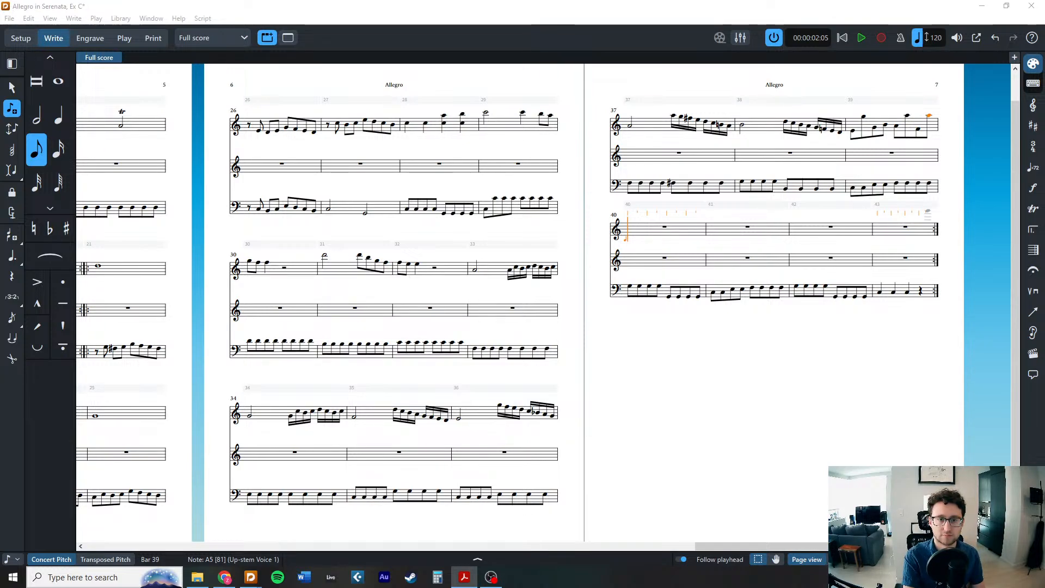
{"action": "key", "text": "alt+Tab"}
{"action": "key", "text": "Escape"}
{"action": "double_click", "coordinate": [664, 227]}
{"action": "left_click", "coordinate": [39, 114]}
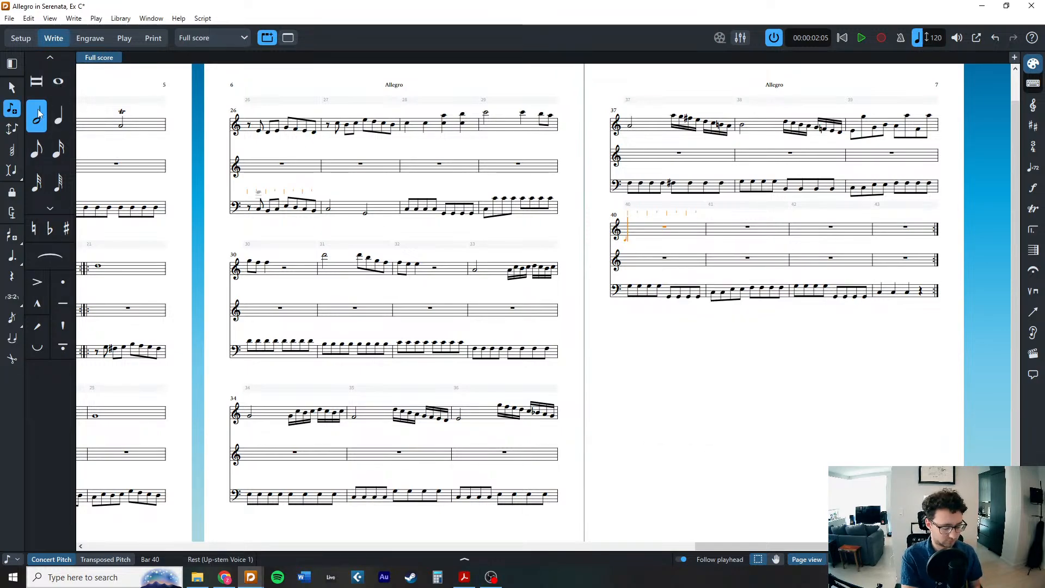
{"action": "key", "text": "g"}
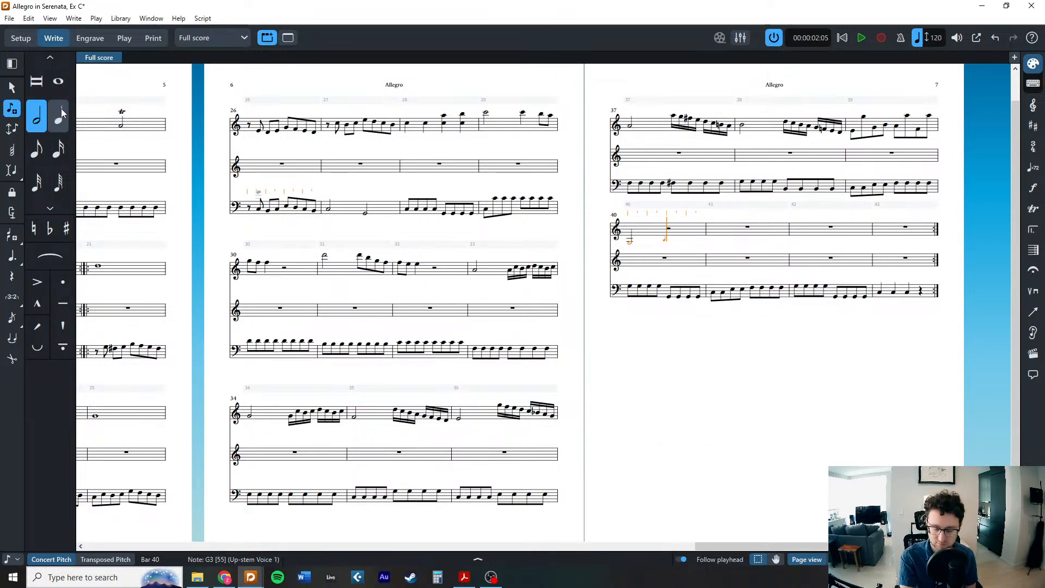
{"action": "key", "text": "d"}
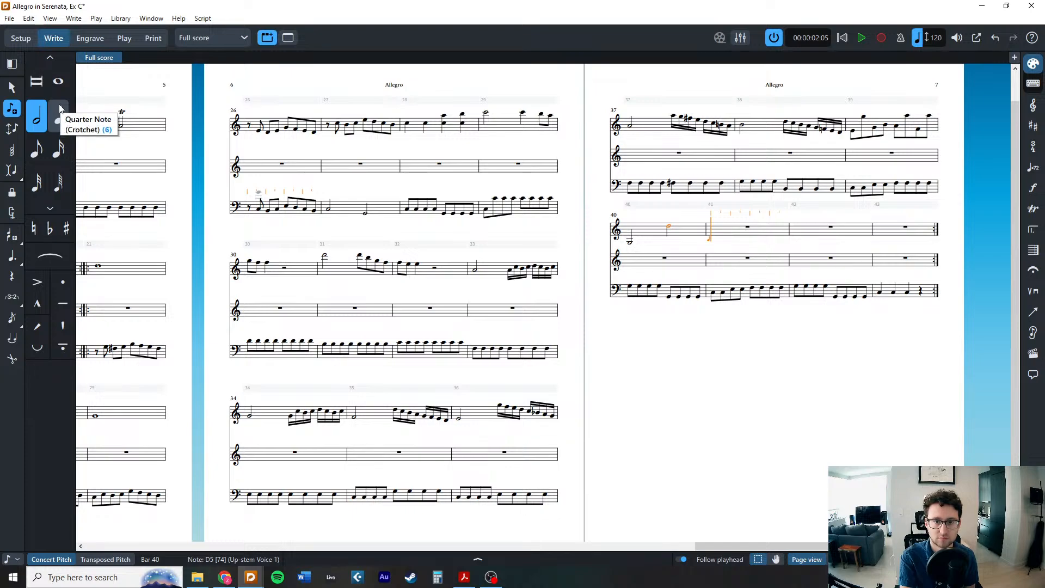
Fill bar 41 of the top staff with eight eighth notes, ending on A5.
{"action": "left_click", "coordinate": [41, 155]}
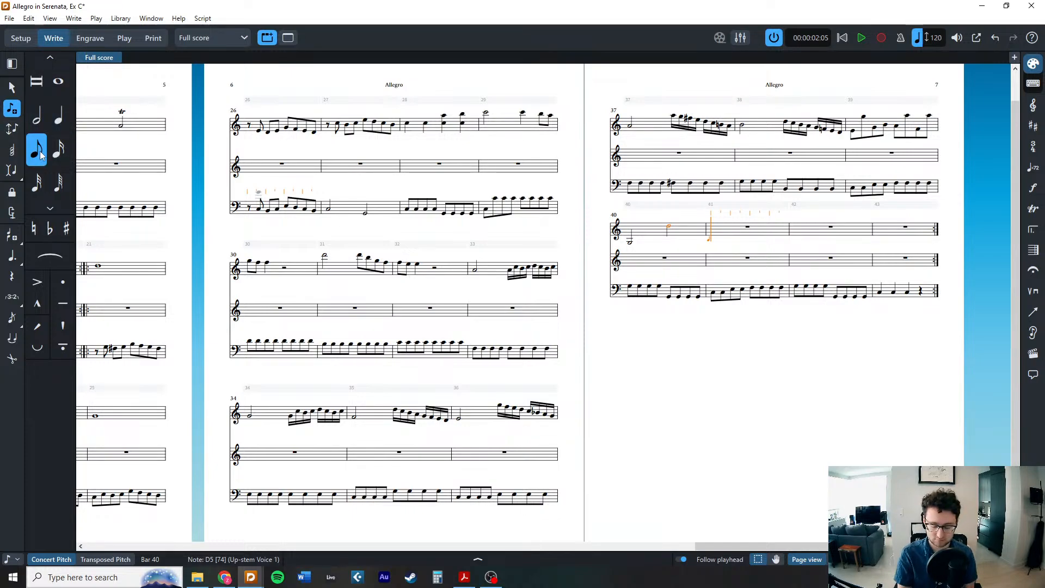
{"action": "key", "text": "b"}
{"action": "key", "text": "e"}
{"action": "key", "text": "g"}
{"action": "key", "text": "b"}
{"action": "key", "text": "a"}
{"action": "key", "text": "a"}
{"action": "key", "text": "f"}
{"action": "key", "text": "a"}
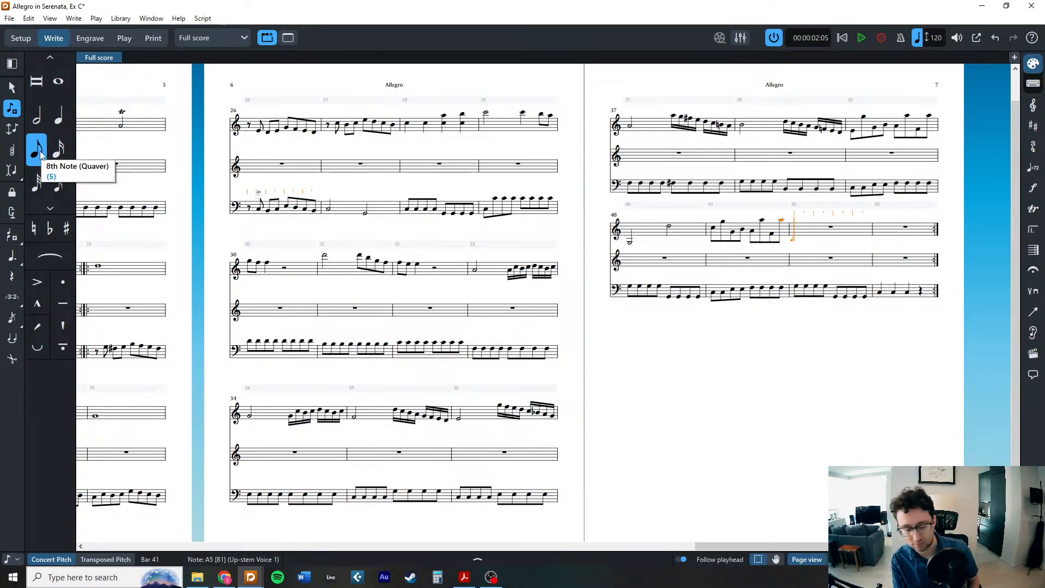
Enter half notes G3 and D5 in bar 42 of the top staff.
{"action": "key", "text": "7"}
{"action": "key", "text": "8"}
{"action": "key", "text": "7"}
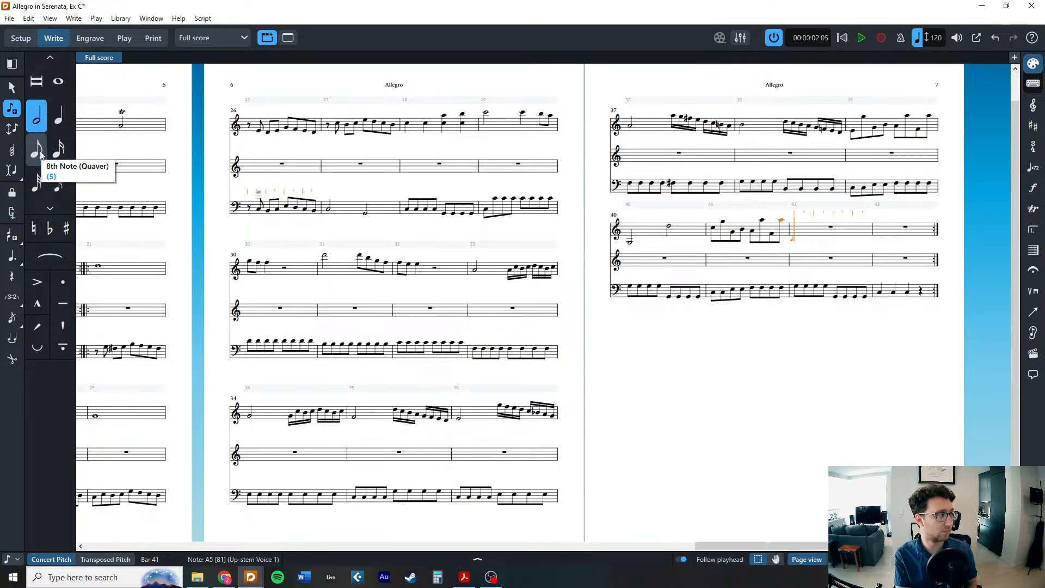
{"action": "key", "text": "g"}
{"action": "key", "text": "d"}
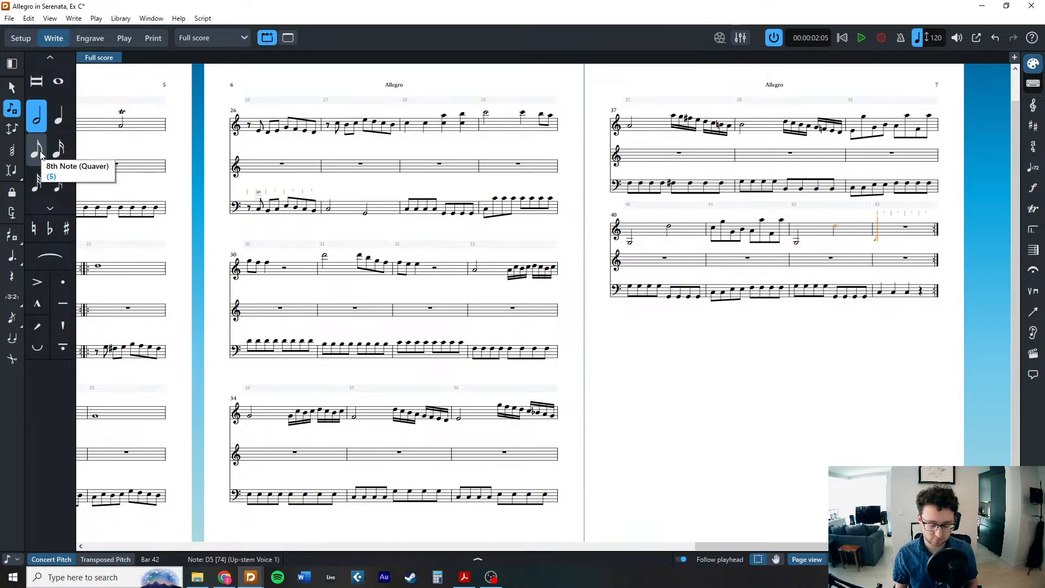
Enter a quarter note C5 and two quarter-note chords of E4 and C5 in bar 43 of the top staff.
{"action": "key", "text": "6"}
{"action": "key", "text": "c"}
{"action": "key", "text": "e"}
{"action": "key", "text": "c"}
{"action": "key", "text": "Escape"}
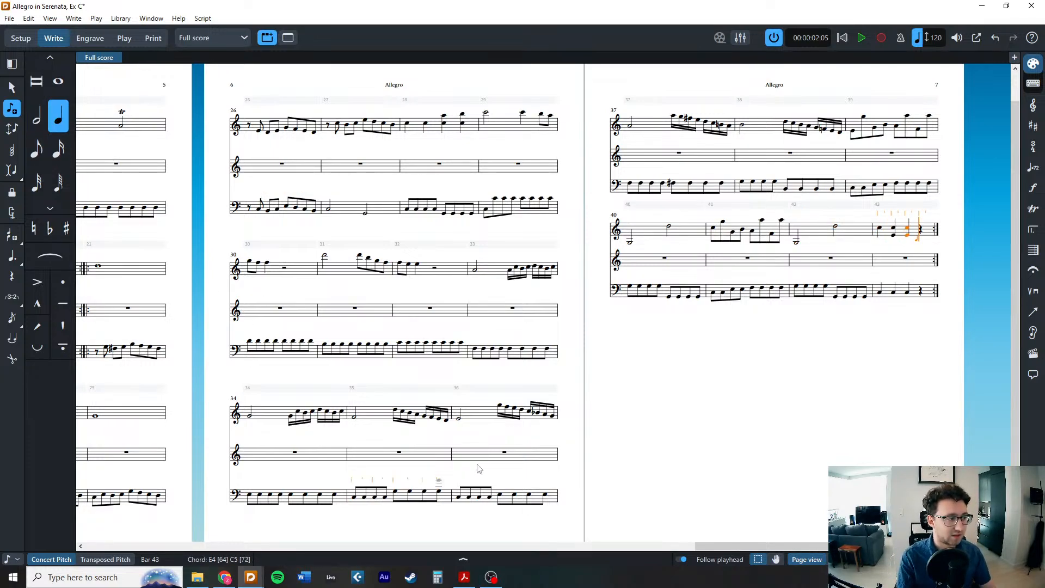
{"action": "left_click", "coordinate": [750, 397]}
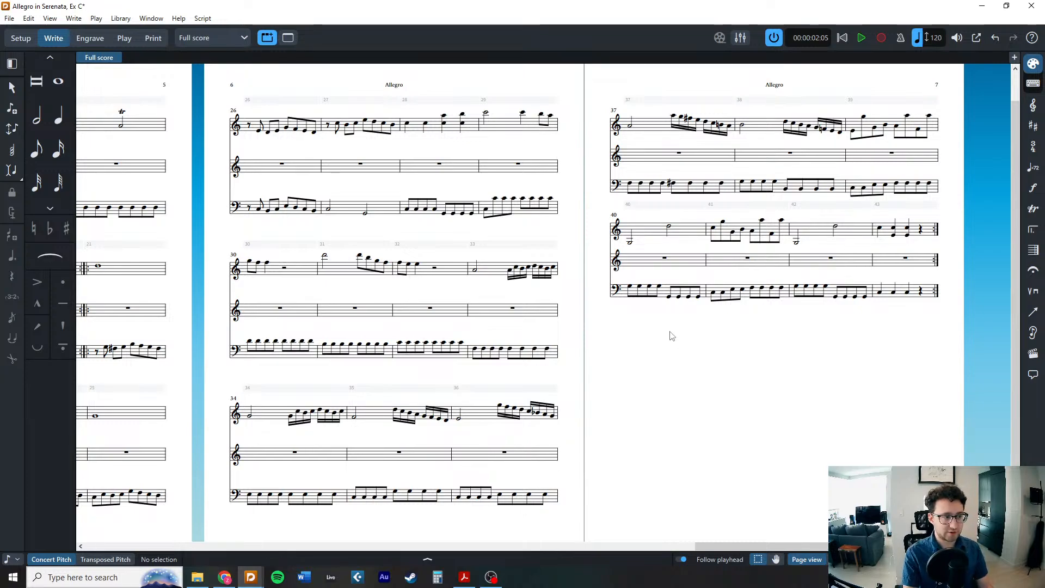
Copy the trill from bar 17 onto the D5 half notes in bars 40 and 42 of the top staff.
{"action": "left_click", "coordinate": [835, 227]}
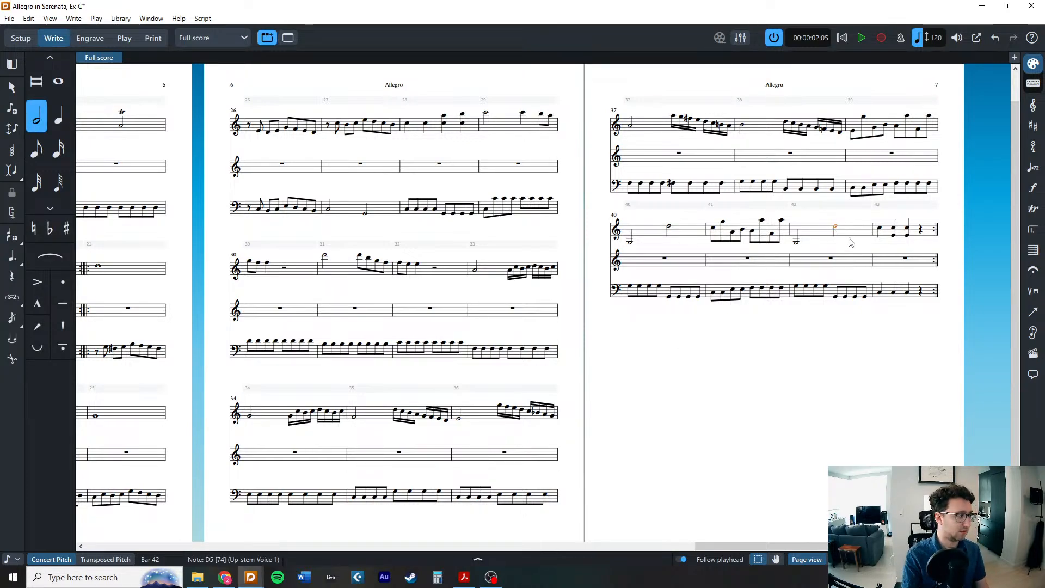
{"action": "scroll", "coordinate": [251, 279], "scroll_direction": "left", "scroll_amount": 5}
{"action": "left_click", "coordinate": [383, 113]}
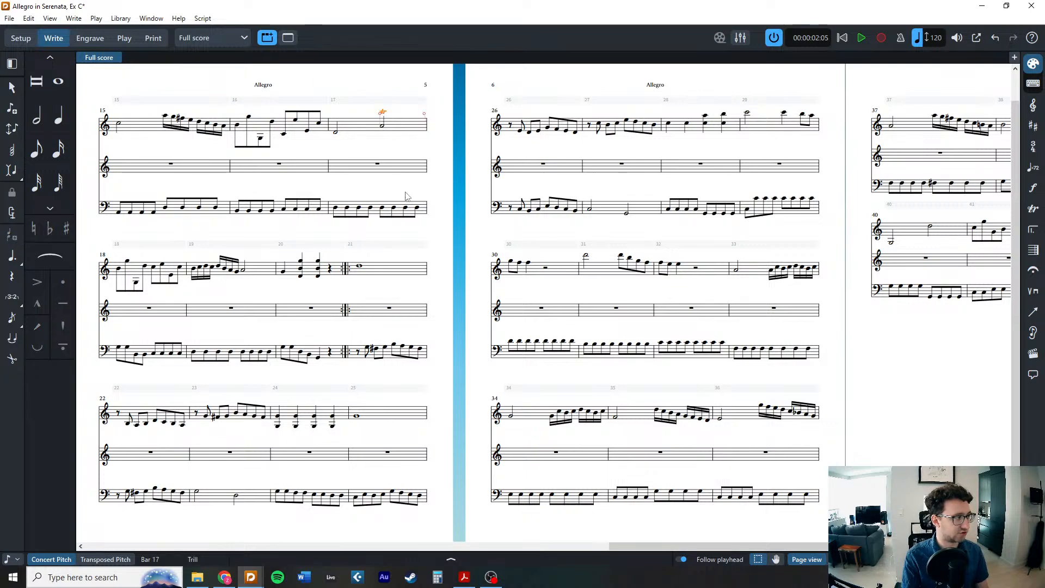
{"action": "scroll", "coordinate": [599, 272], "scroll_direction": "right", "scroll_amount": 5}
{"action": "left_click", "coordinate": [669, 229], "text": "alt"}
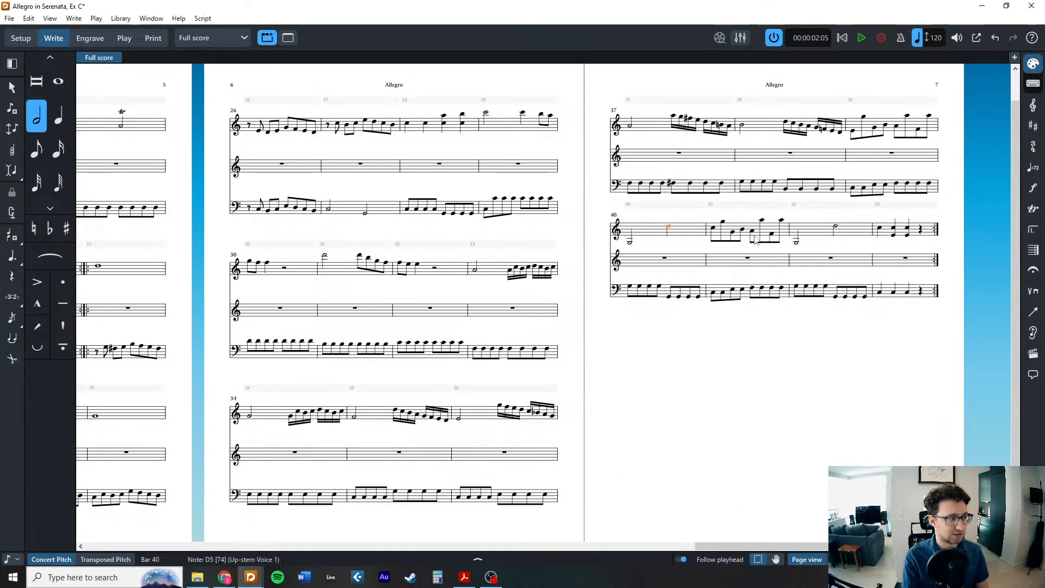
{"action": "left_click", "coordinate": [835, 228]}
{"action": "key", "text": "ctrl+v"}
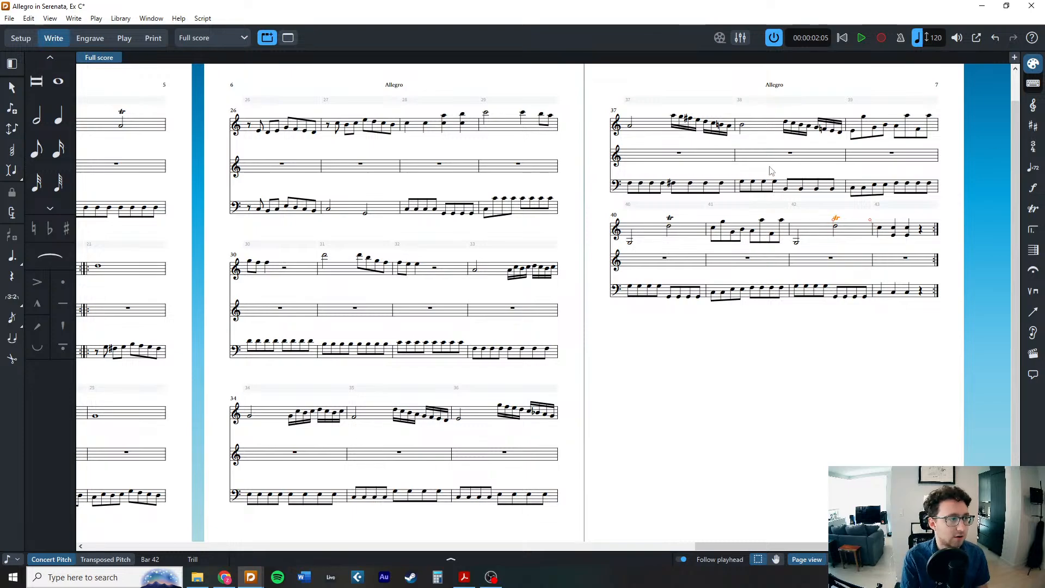
Slur each four-note sixteenth group in bars 37 and 38 of the top staff.
{"action": "left_click", "coordinate": [677, 130]}
{"action": "key", "text": "s"}
{"action": "left_click", "coordinate": [721, 134]}
{"action": "key", "text": "s"}
{"action": "left_click", "coordinate": [798, 134]}
{"action": "key", "text": "s"}
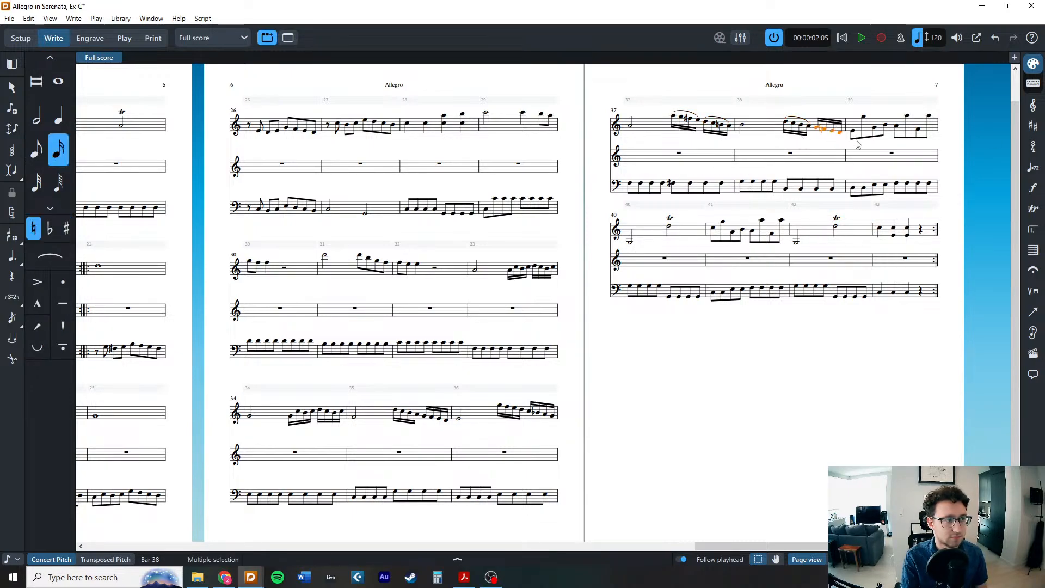
{"action": "key", "text": "Escape"}
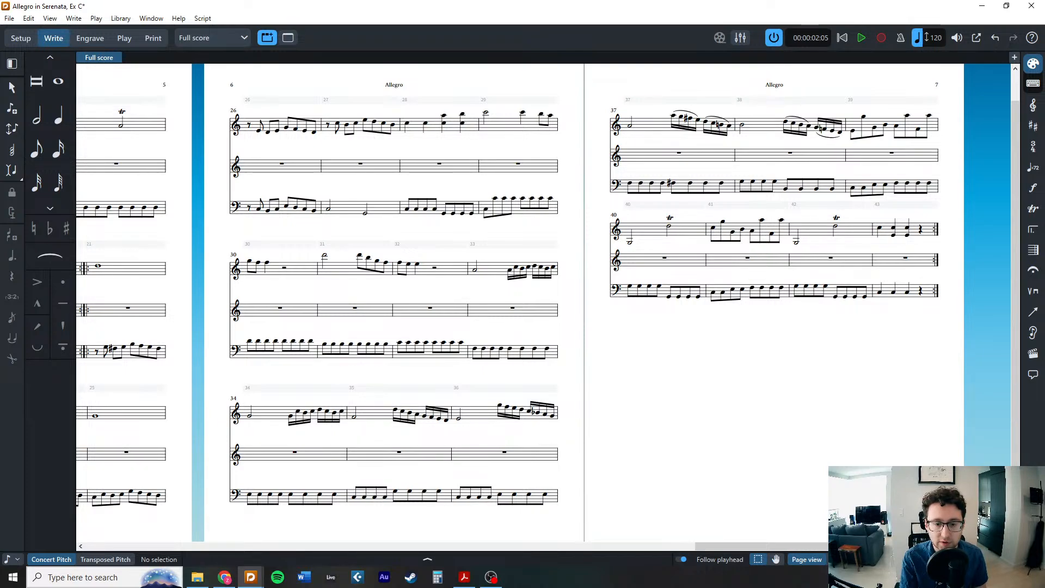
Slur each four-note sixteenth group in bars 36 and 35 of the top staff.
{"action": "scroll", "coordinate": [637, 434], "scroll_direction": "left", "scroll_amount": 3}
{"action": "left_click_drag", "start_coordinate": [635, 392], "coordinate": [675, 381]}
{"action": "key", "text": "s"}
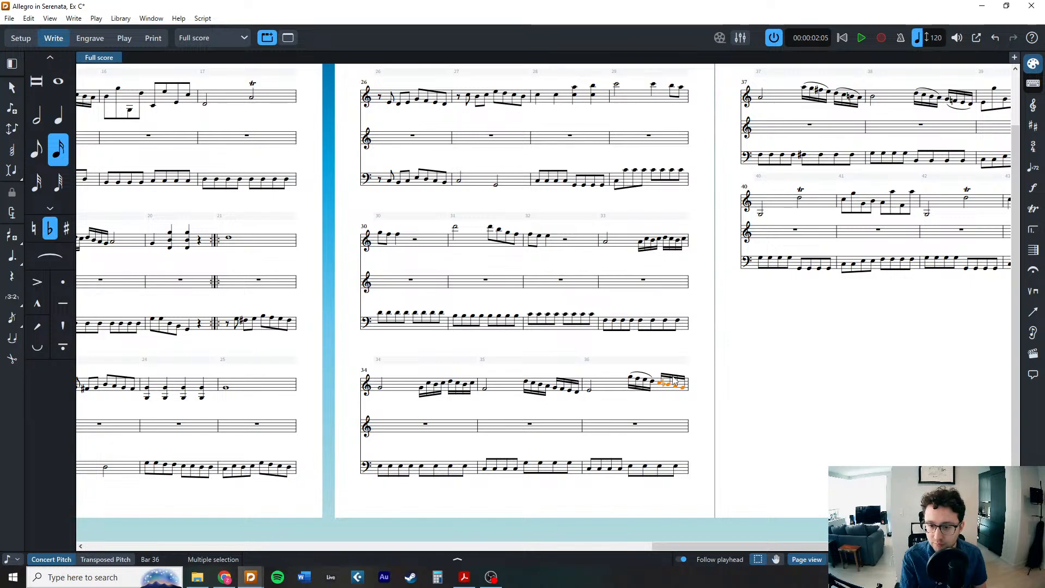
{"action": "key", "text": "s"}
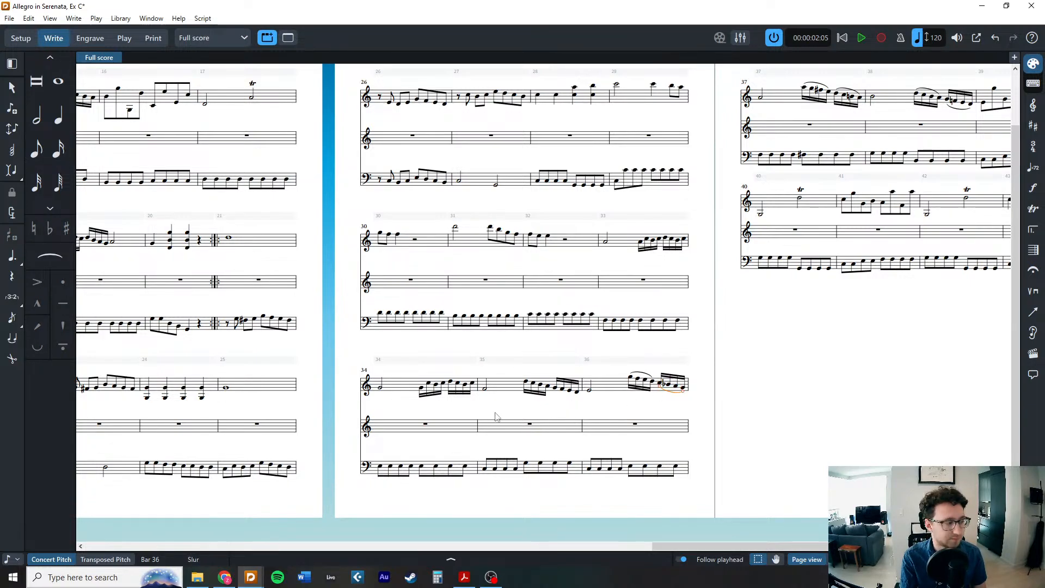
{"action": "left_click_drag", "start_coordinate": [581, 395], "coordinate": [550, 381]}
{"action": "key", "text": "s"}
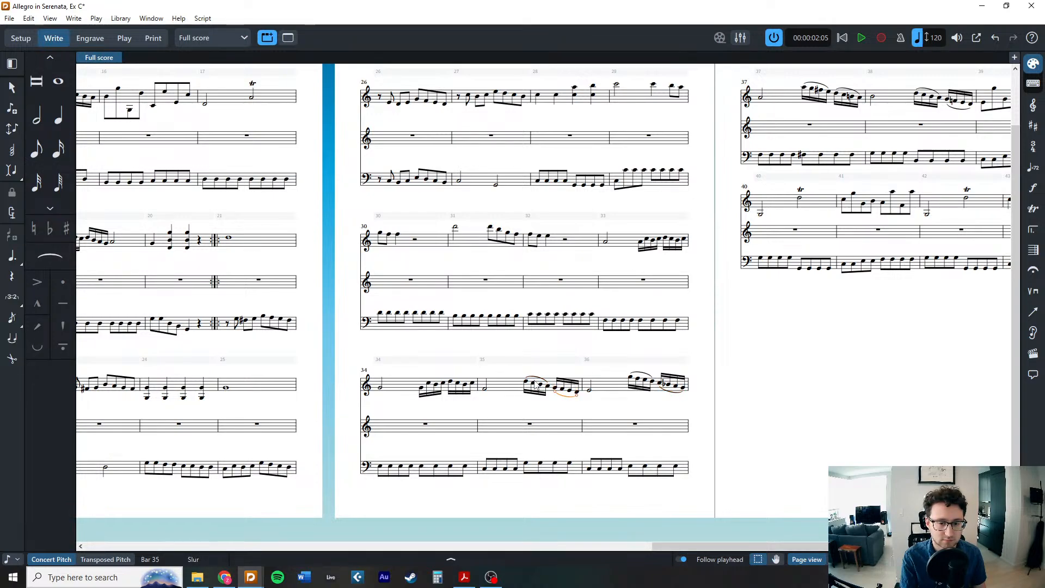
Slur each four-note sixteenth group in bars 34 and 33 of the top staff.
{"action": "left_click_drag", "start_coordinate": [427, 394], "coordinate": [490, 397]}
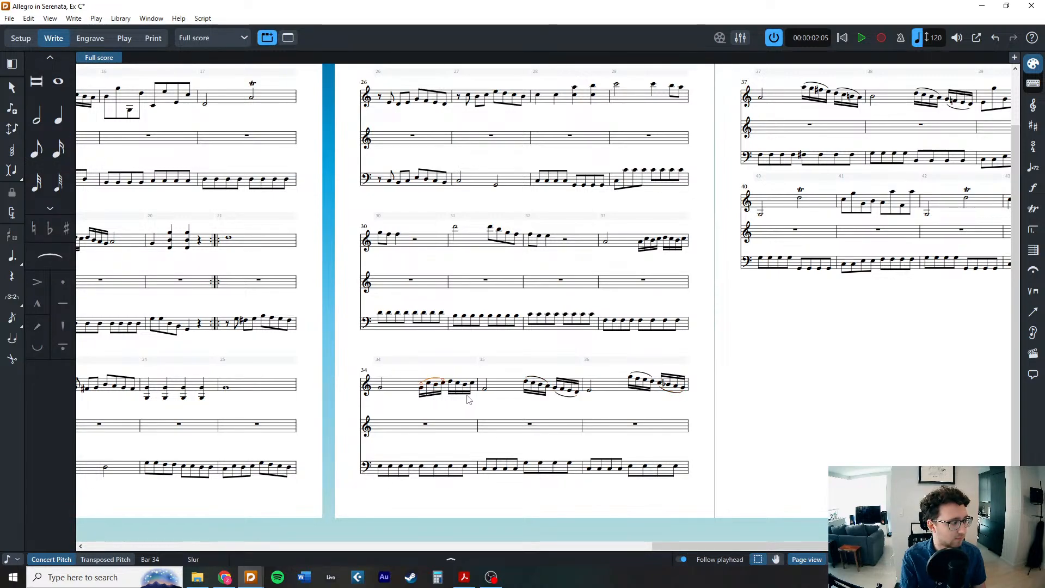
{"action": "key", "text": "s"}
{"action": "key", "text": "Escape"}
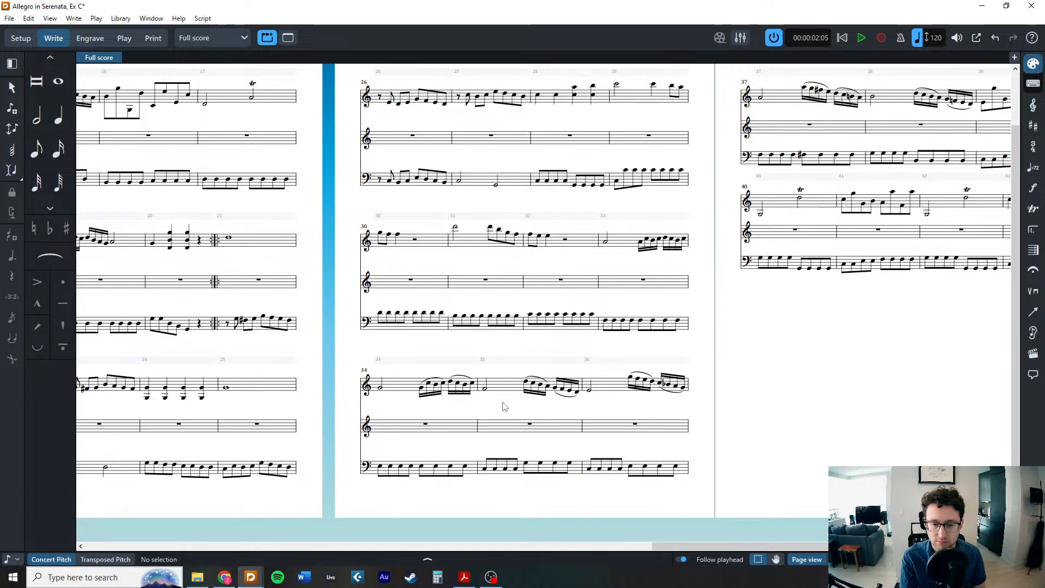
{"action": "left_click_drag", "start_coordinate": [627, 255], "coordinate": [687, 255]}
{"action": "key", "text": "s"}
{"action": "key", "text": "s"}
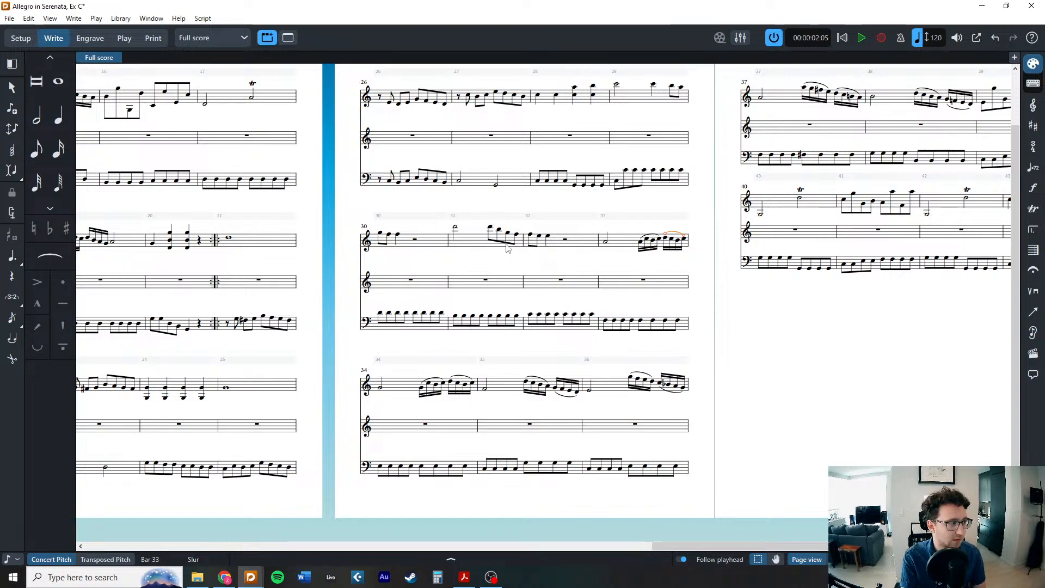
Add a staccatissimo to the first eighth note of bar 27 and of bar 26 in the top staff.
{"action": "scroll", "coordinate": [645, 173], "scroll_direction": "up", "scroll_amount": 1}
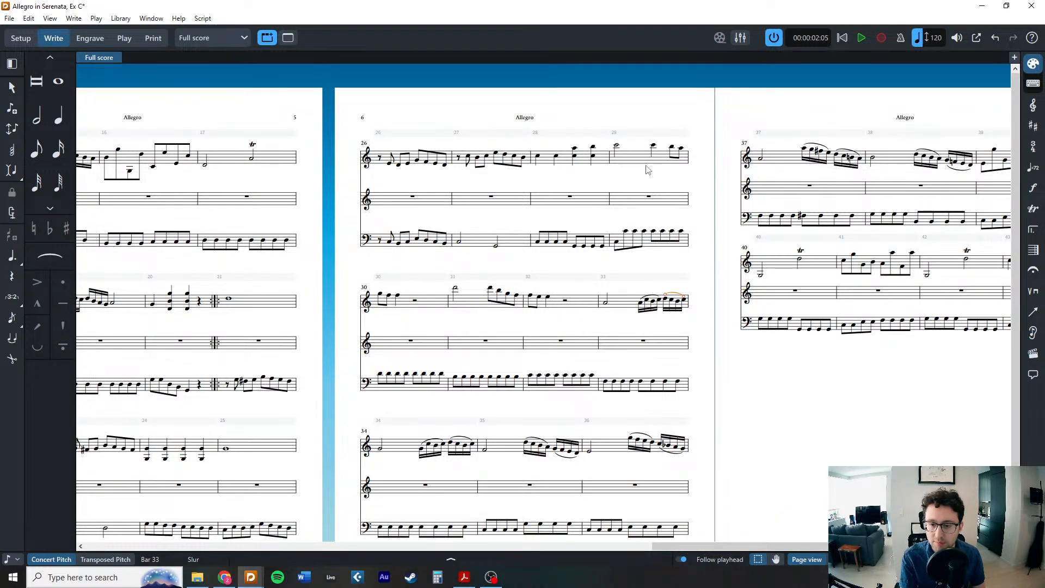
{"action": "left_click", "coordinate": [467, 158]}
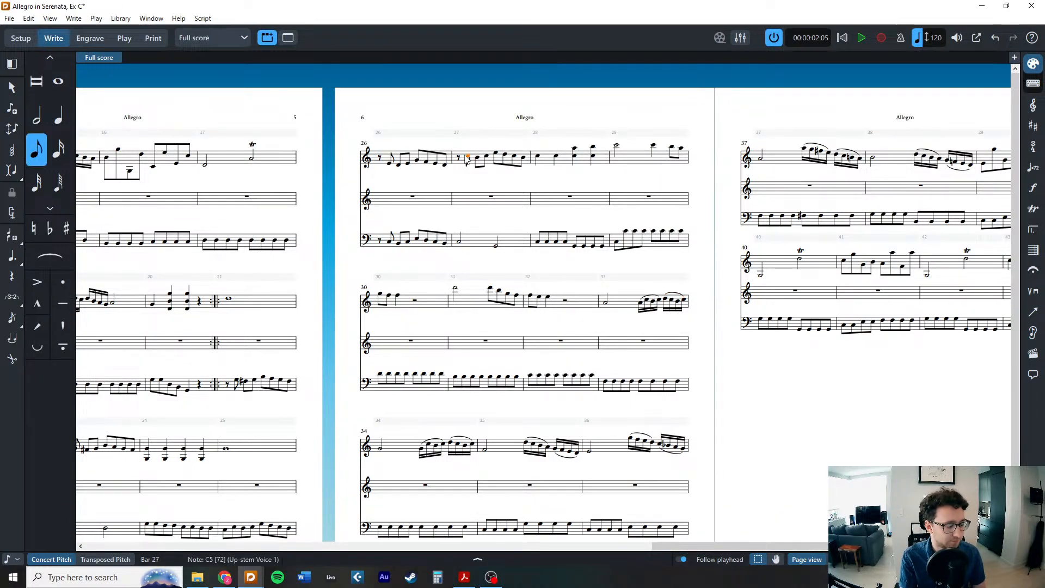
{"action": "left_click", "coordinate": [456, 185]}
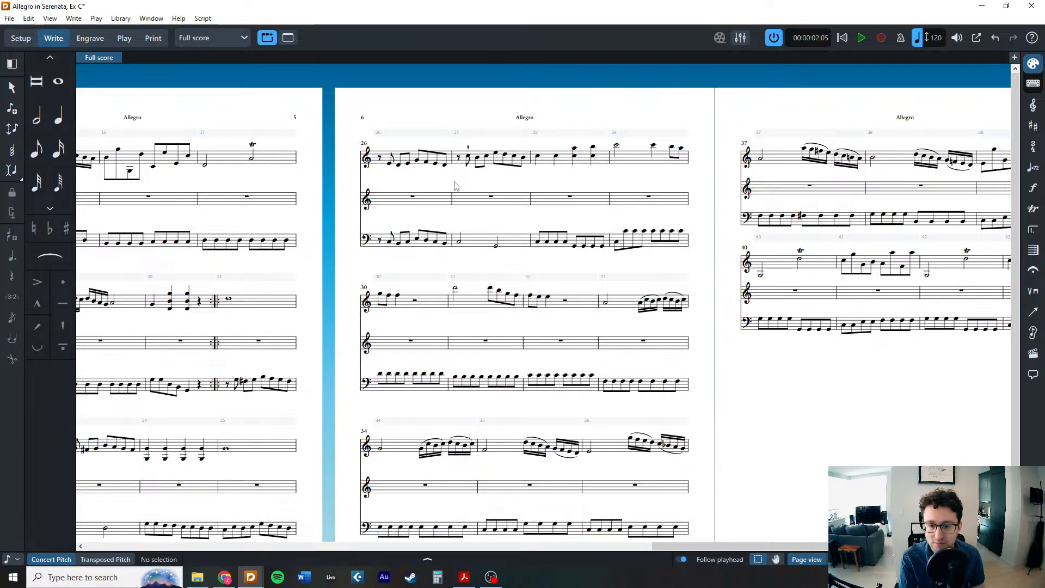
{"action": "key", "text": "Right"}
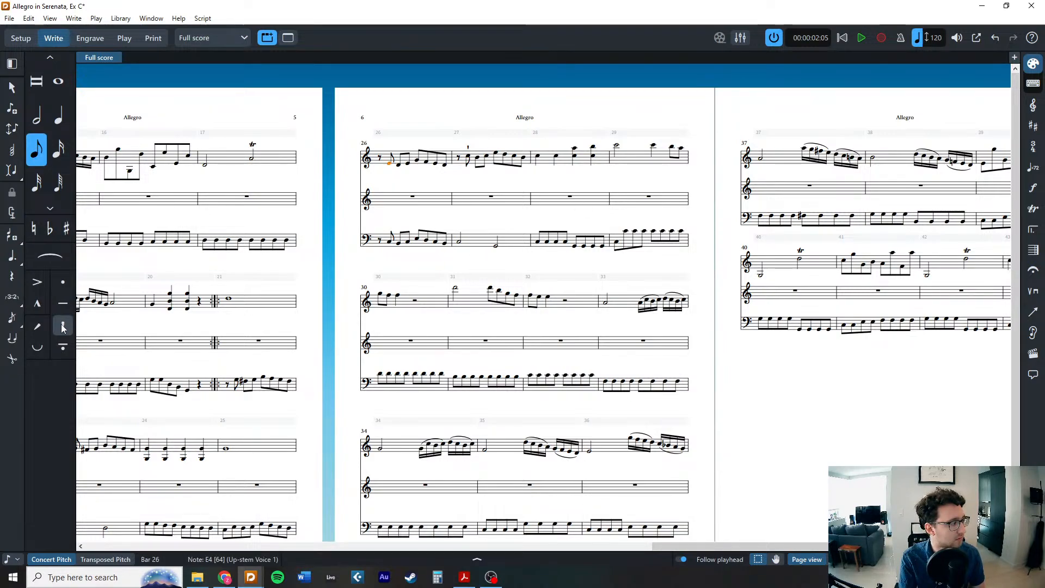
{"action": "left_click", "coordinate": [62, 325]}
{"action": "key", "text": "Escape"}
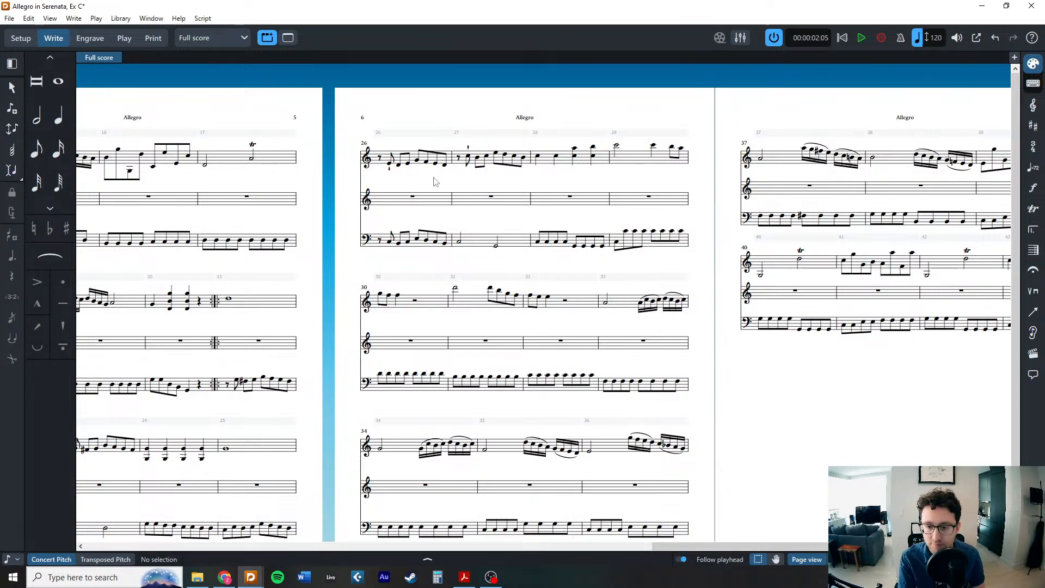
Slur the second and third eighth notes of bar 27 and of bar 26 in the top staff.
{"action": "left_click", "coordinate": [477, 162]}
{"action": "key", "text": "s"}
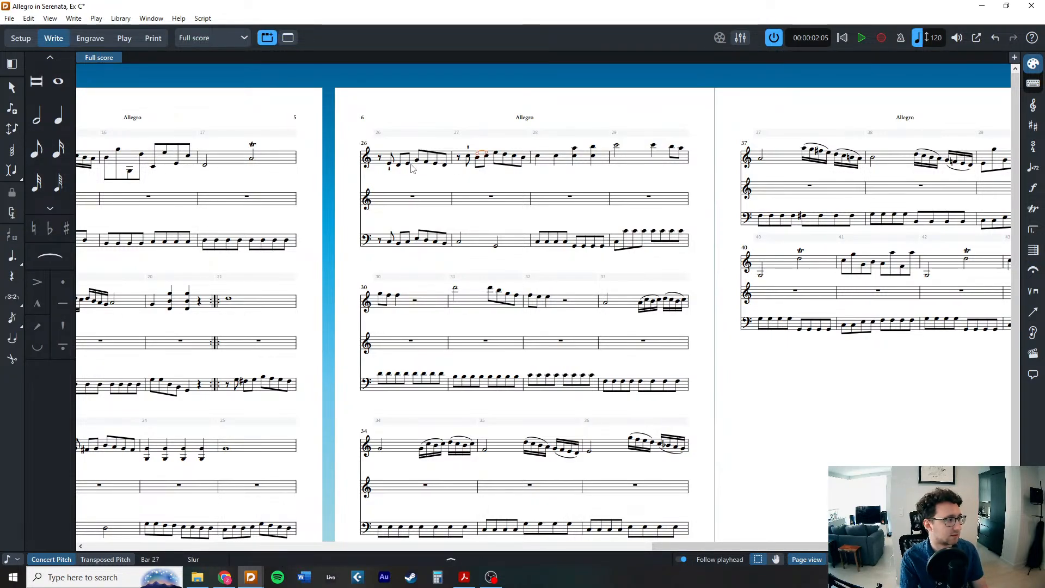
{"action": "key", "text": "Escape"}
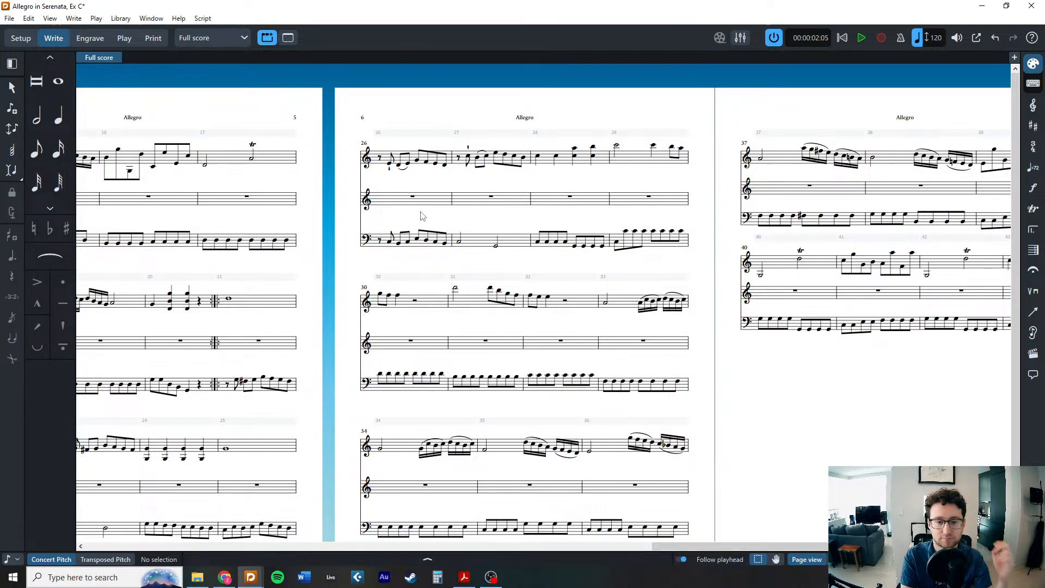
In bars 23 and 22 of the top staff, add a staccatissimo to the first eighth note and slur the next two.
{"action": "scroll", "coordinate": [419, 214], "scroll_direction": "left", "scroll_amount": 5}
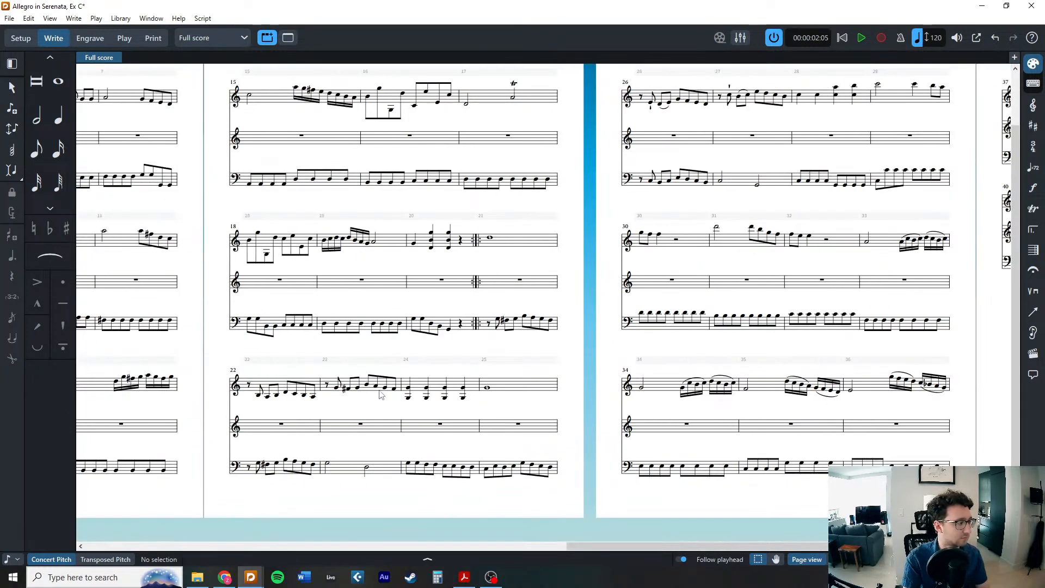
{"action": "left_click", "coordinate": [336, 387]}
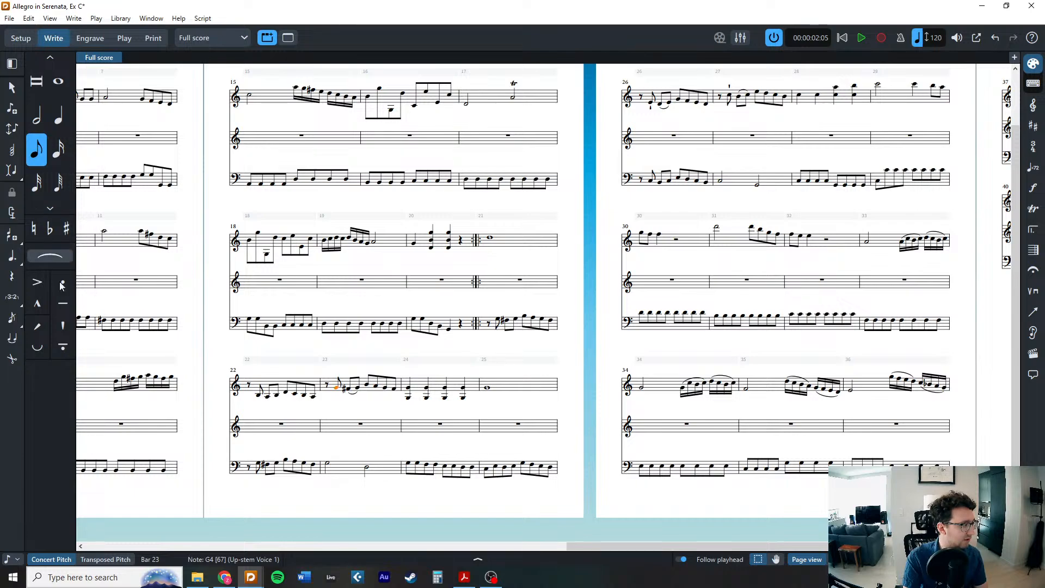
{"action": "left_click", "coordinate": [63, 325]}
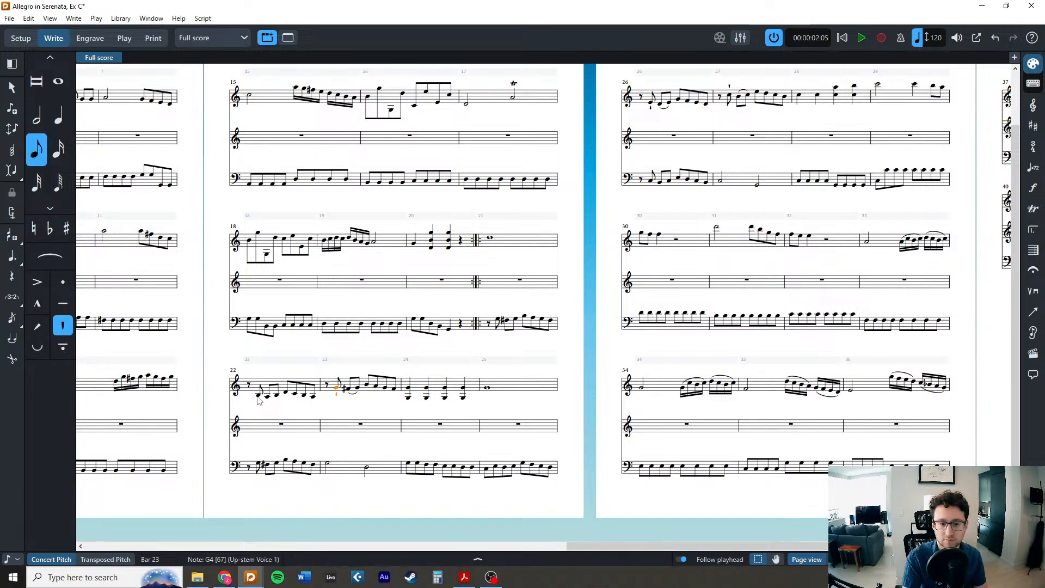
{"action": "left_click", "coordinate": [258, 396]}
{"action": "left_click", "coordinate": [63, 327]}
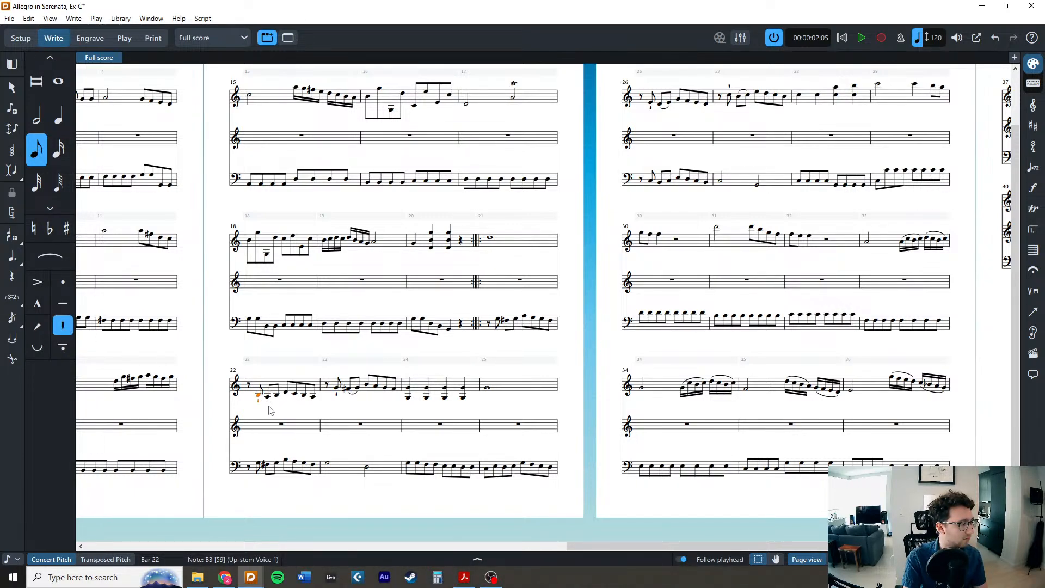
{"action": "key", "text": "Escape"}
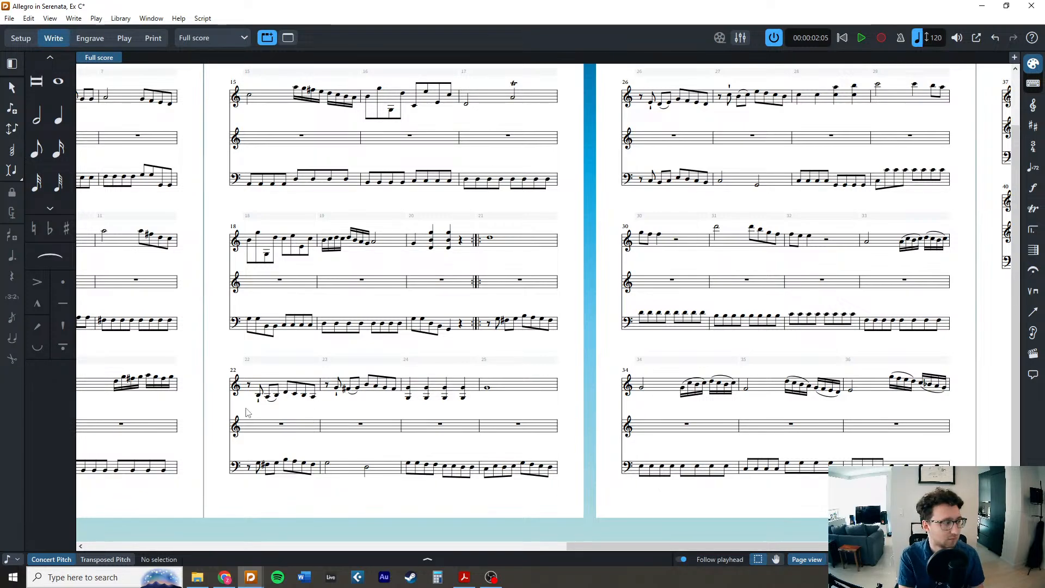
{"action": "scroll", "coordinate": [441, 298], "scroll_direction": "left", "scroll_amount": 3}
{"action": "scroll", "coordinate": [452, 303], "scroll_direction": "up", "scroll_amount": 1}
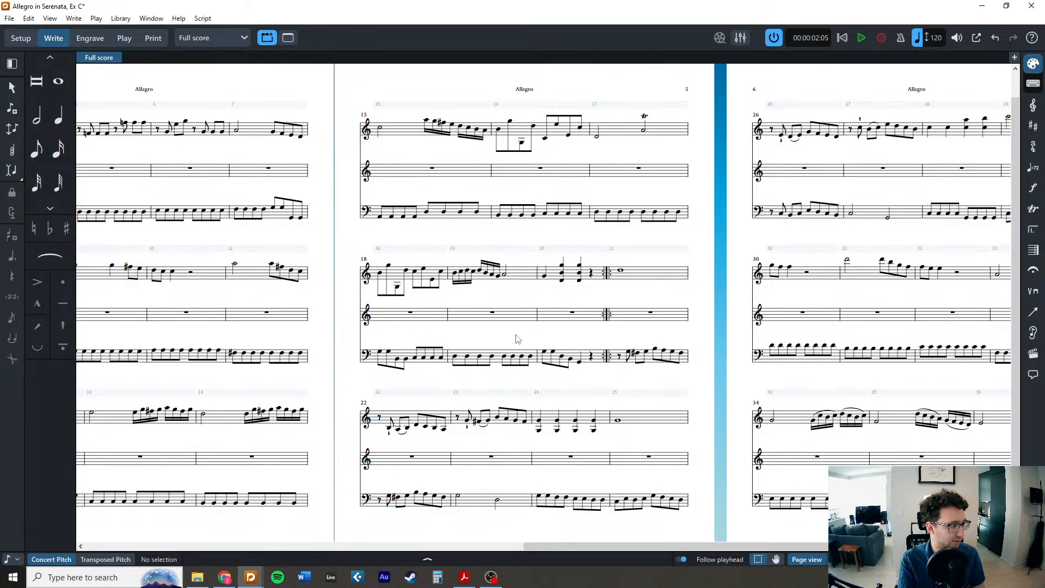
{"action": "scroll", "coordinate": [509, 339], "scroll_direction": "left", "scroll_amount": 5}
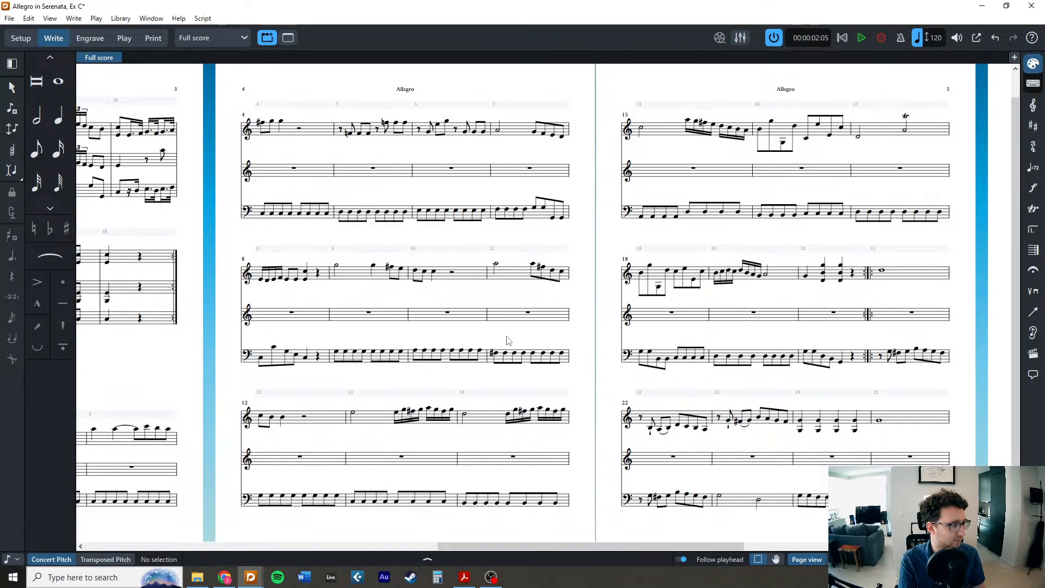
{"action": "scroll", "coordinate": [509, 342], "scroll_direction": "right", "scroll_amount": 4}
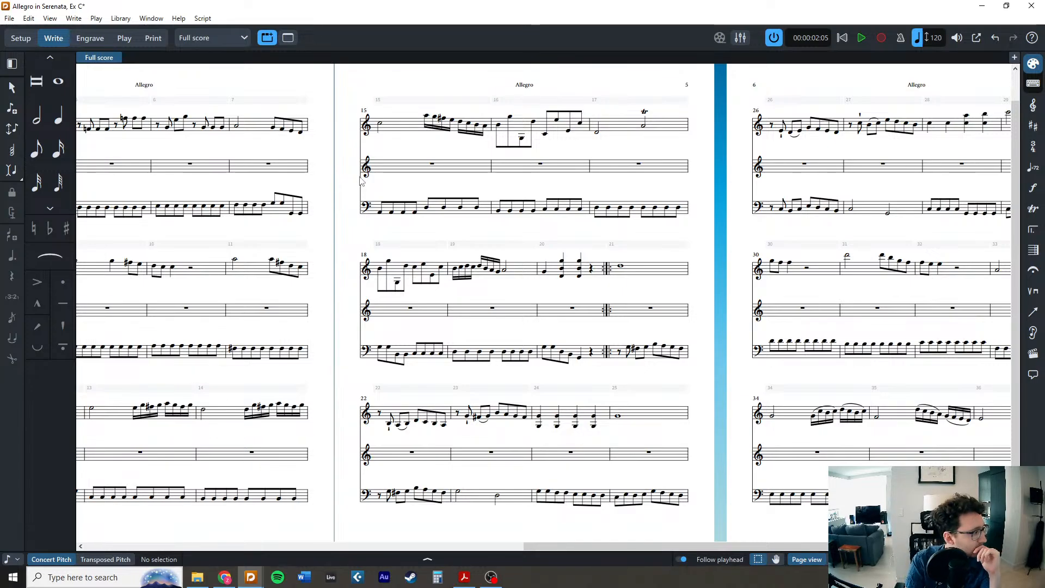
{"action": "scroll", "coordinate": [380, 173], "scroll_direction": "left", "scroll_amount": 6}
{"action": "scroll", "coordinate": [396, 172], "scroll_direction": "right", "scroll_amount": 6}
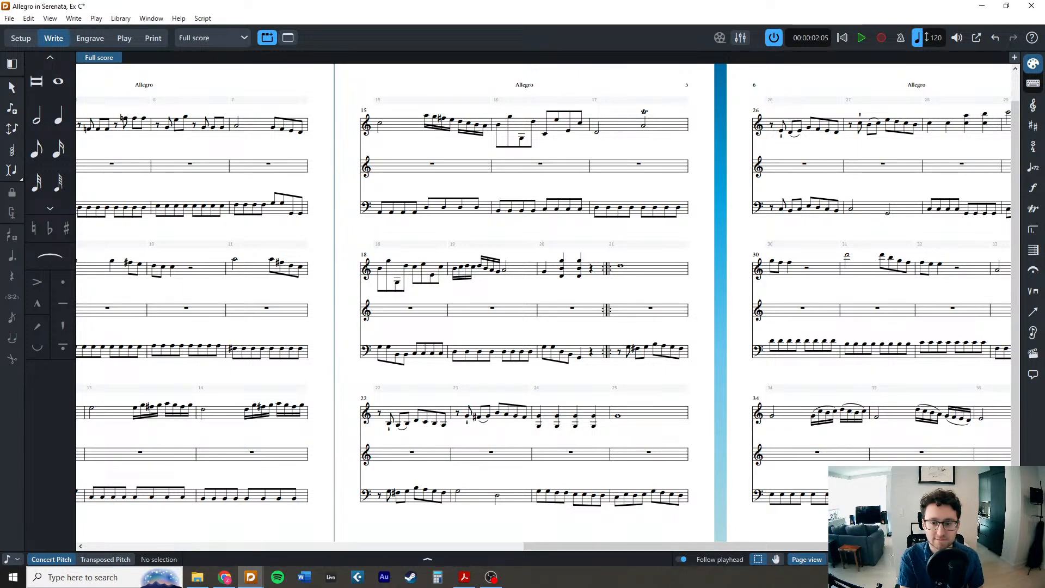
Enter whole notes E, E, F and E in bars 1 to 4 of the Allegro's Violin 2 staff.
{"action": "left_click", "coordinate": [464, 577]}
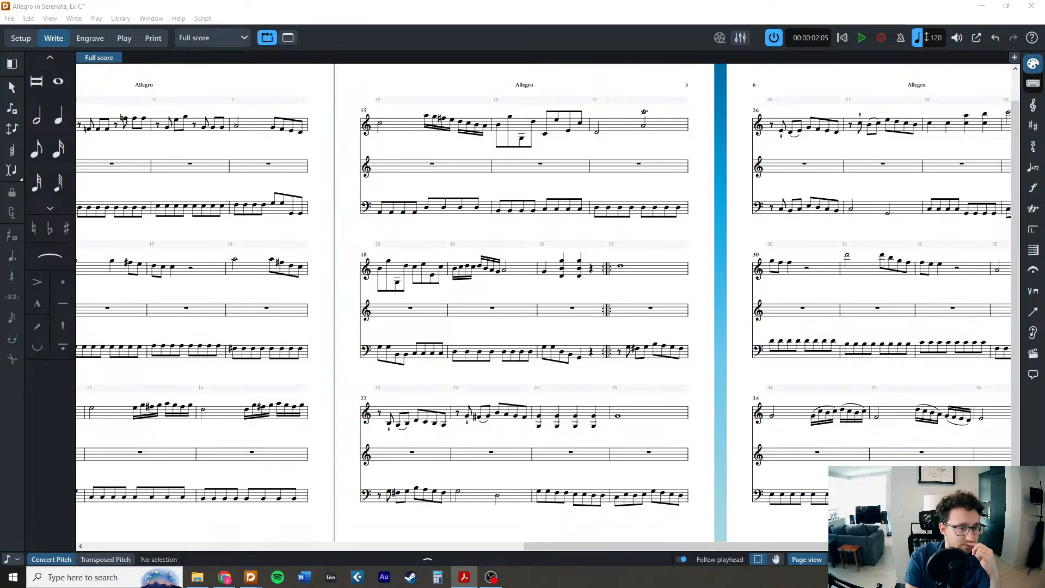
{"action": "left_click", "coordinate": [502, 296]}
{"action": "scroll", "coordinate": [512, 291], "scroll_direction": "left", "scroll_amount": 5}
{"action": "scroll", "coordinate": [520, 288], "scroll_direction": "left", "scroll_amount": 10}
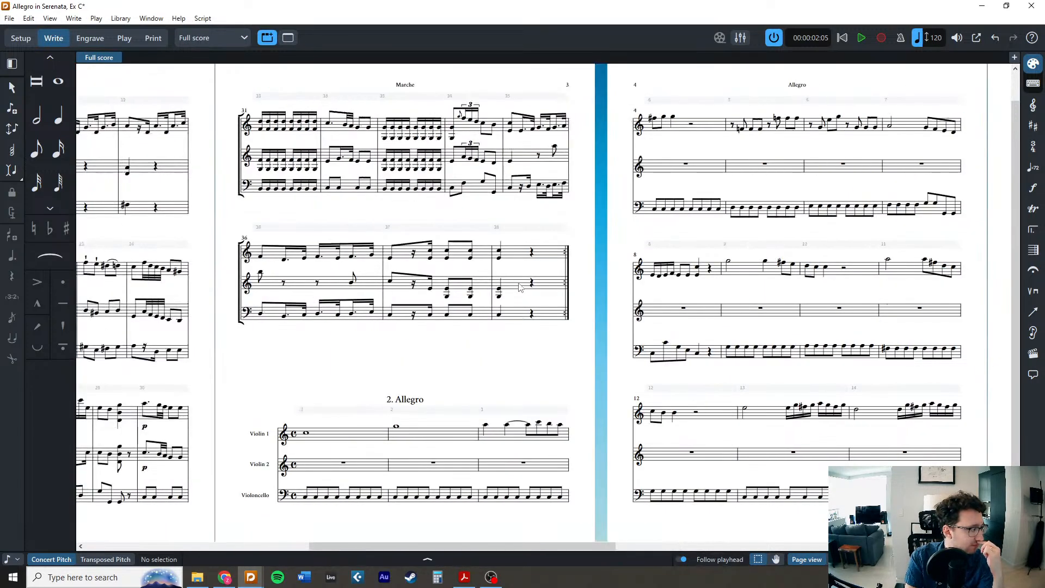
{"action": "scroll", "coordinate": [515, 288], "scroll_direction": "down", "scroll_amount": 1}
{"action": "double_click", "coordinate": [436, 439]}
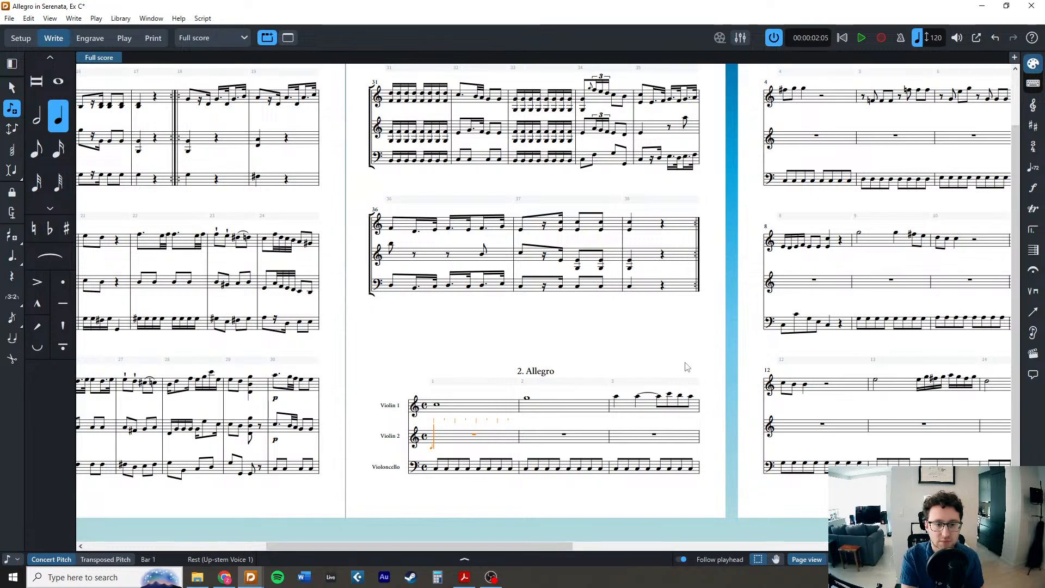
{"action": "key", "text": "ctrl+equal"}
{"action": "key", "text": "ctrl+equal"}
{"action": "key", "text": "ctrl+equal"}
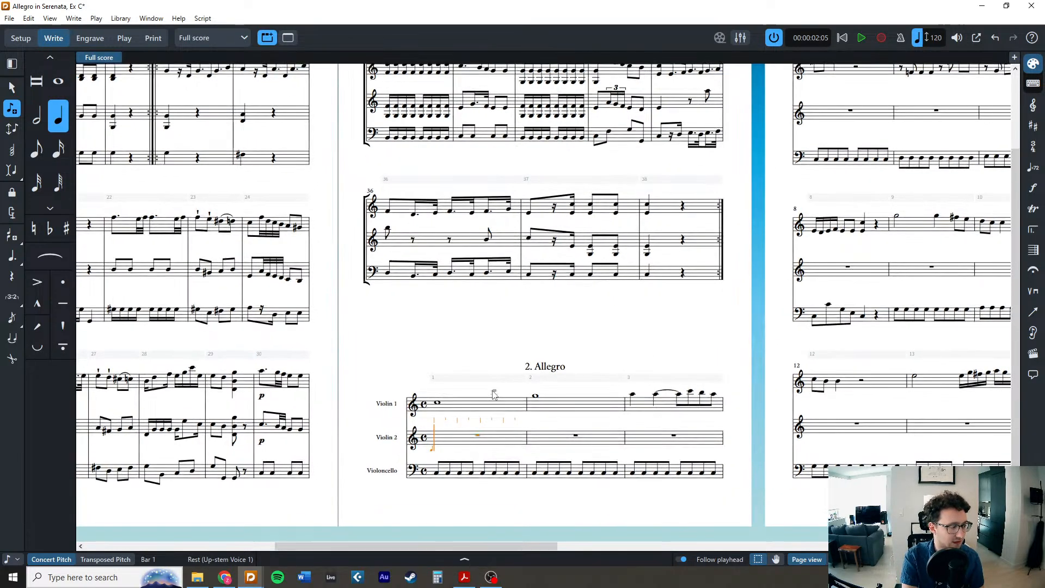
{"action": "left_click", "coordinate": [61, 84]}
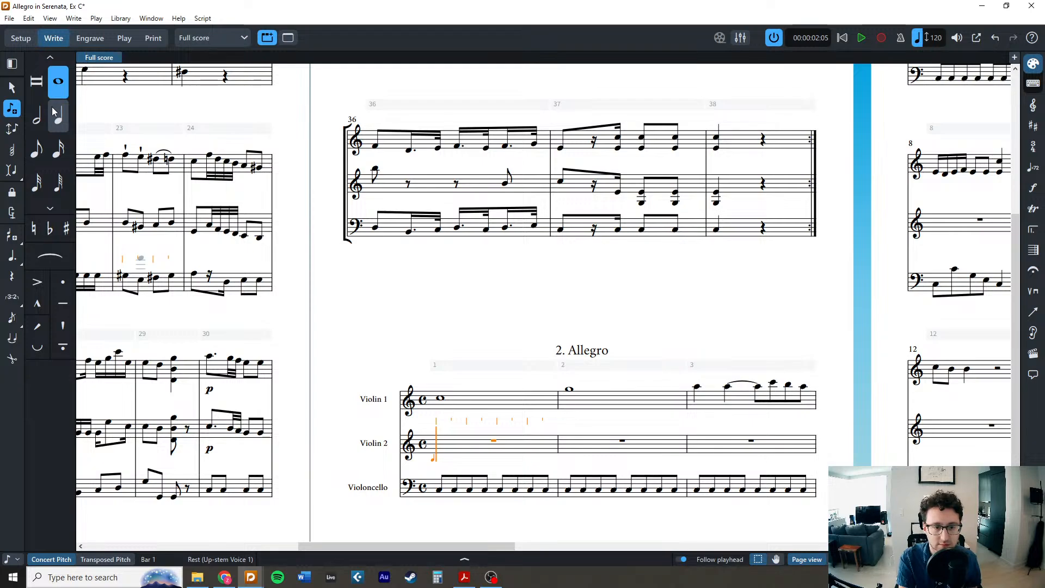
{"action": "key", "text": "space"}
{"action": "key", "text": "space"}
{"action": "key", "text": "space"}
{"action": "key", "text": "e"}
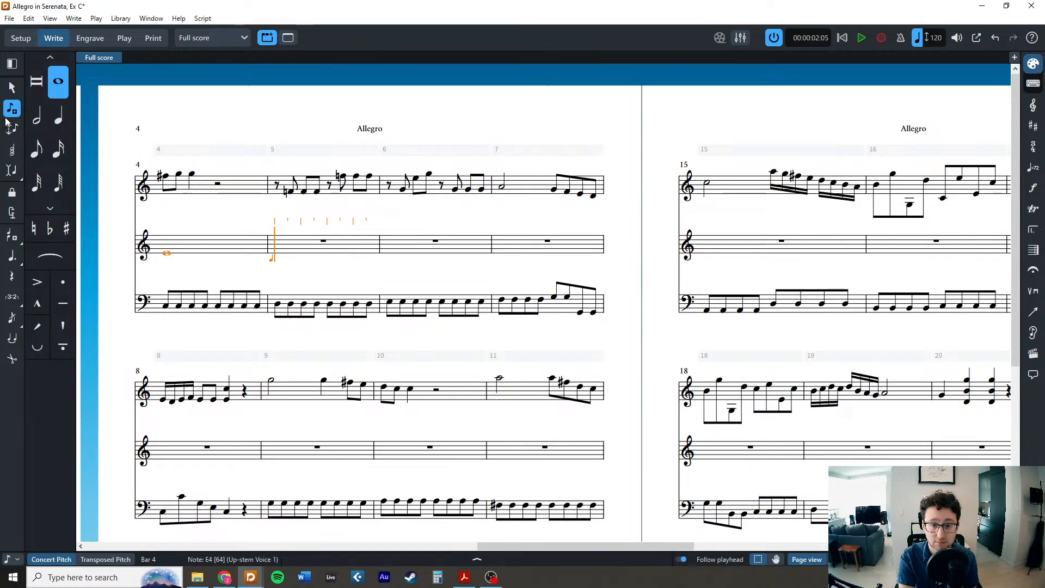
Enter a whole note C5 in bar 5 and half notes C5 and D-flat 5 in bar 6 of Violin 2.
{"action": "key", "text": "c"}
{"action": "left_click", "coordinate": [37, 117]}
{"action": "key", "text": "c"}
{"action": "key", "text": "minus"}
{"action": "key", "text": "d"}
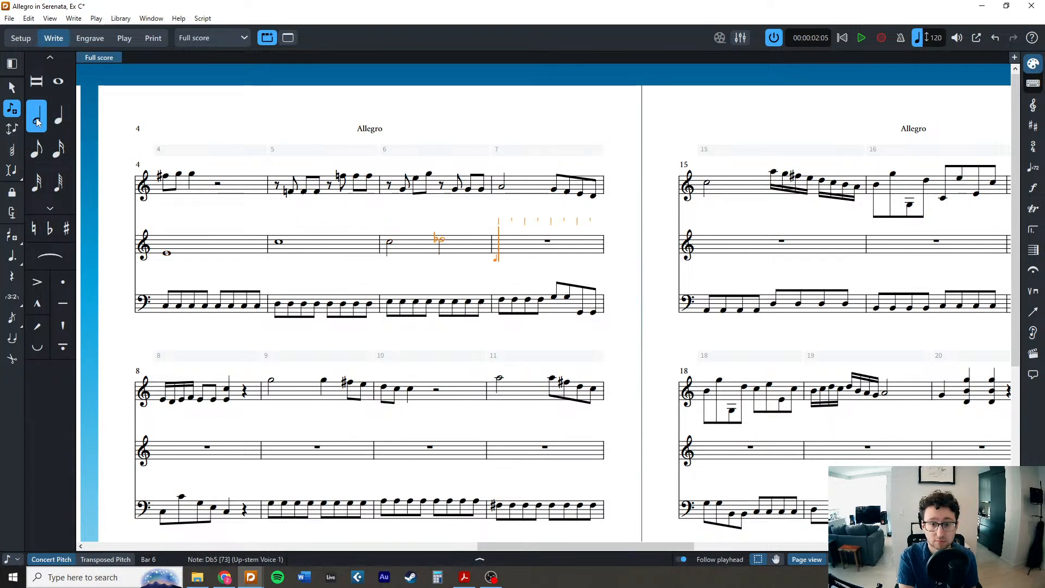
Respell the D-flat half note in bar 6 of Violin 2 as C sharp.
{"action": "scroll", "coordinate": [597, 371], "scroll_direction": "left", "scroll_amount": 3}
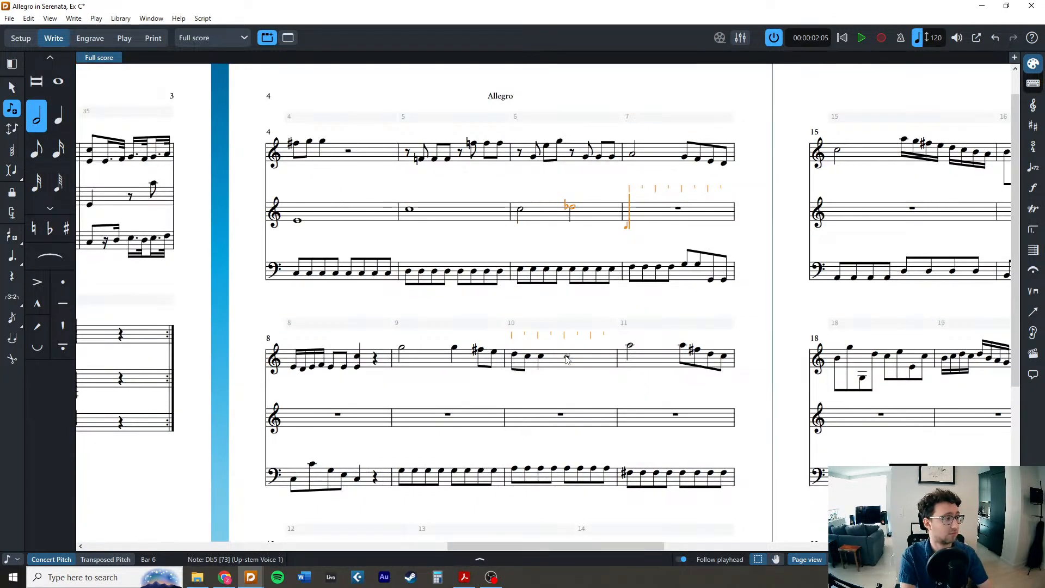
{"action": "scroll", "coordinate": [566, 359], "scroll_direction": "left", "scroll_amount": 3}
{"action": "key", "text": "Escape"}
{"action": "key", "text": "alt+minus"}
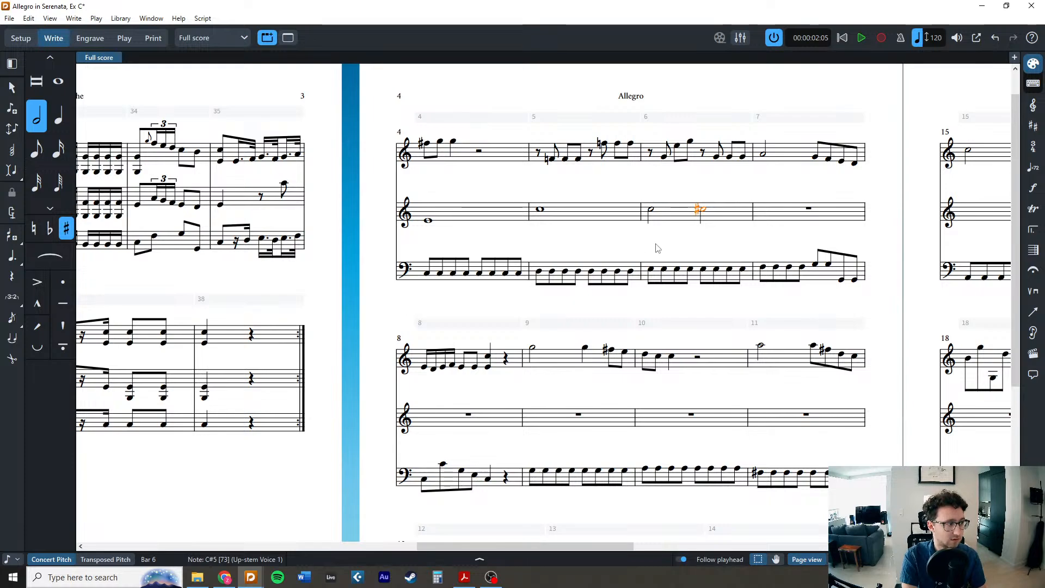
Turn the Violin 2 whole notes in bars 1 to 3 of the Allegro into repeated eighth notes.
{"action": "key", "text": "ctrl+Home"}
{"action": "left_click", "coordinate": [385, 429], "text": "shift"}
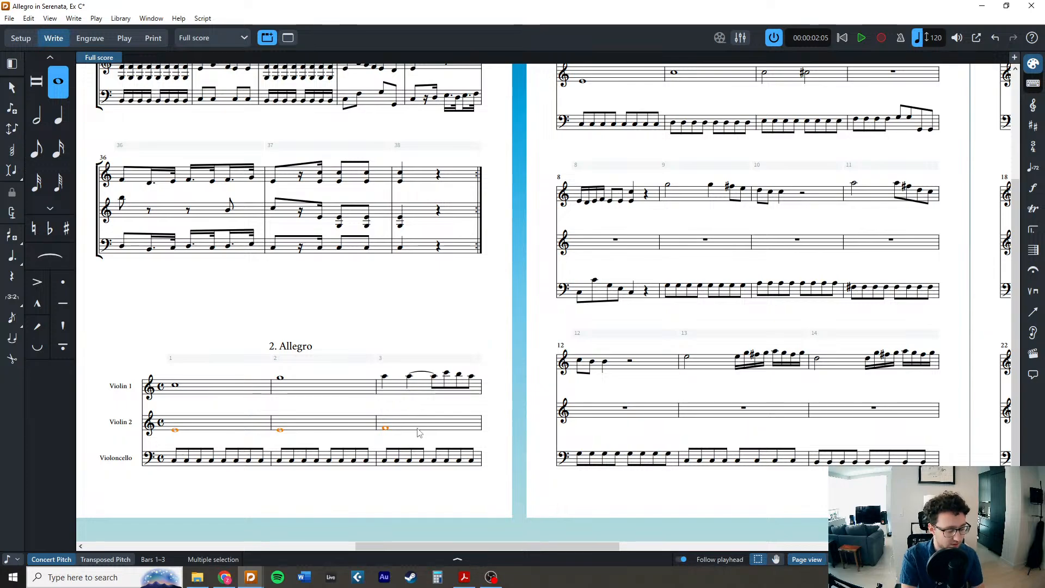
{"action": "key", "text": "alt+u"}
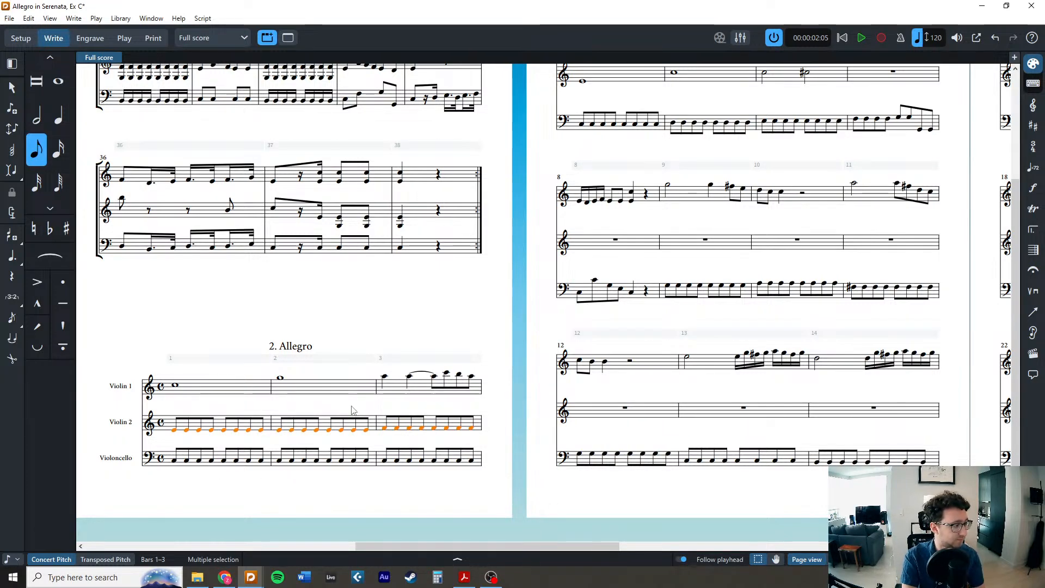
{"action": "key", "text": "Escape"}
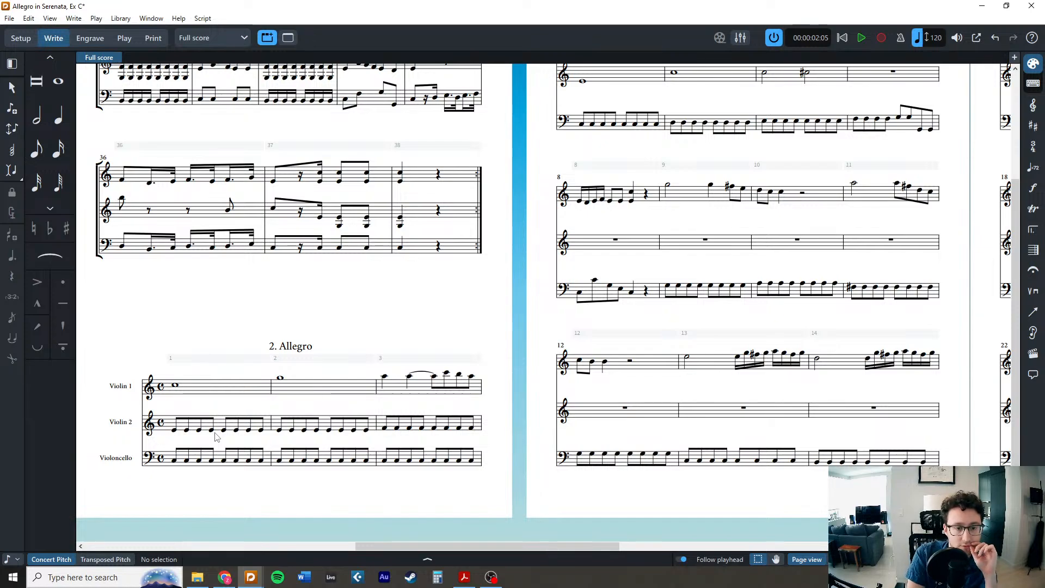
Replace the whole note E in bar 4 of Violin 2 with eight repeated eighth notes on the same pitch.
{"action": "scroll", "coordinate": [550, 356], "scroll_direction": "up", "scroll_amount": 5}
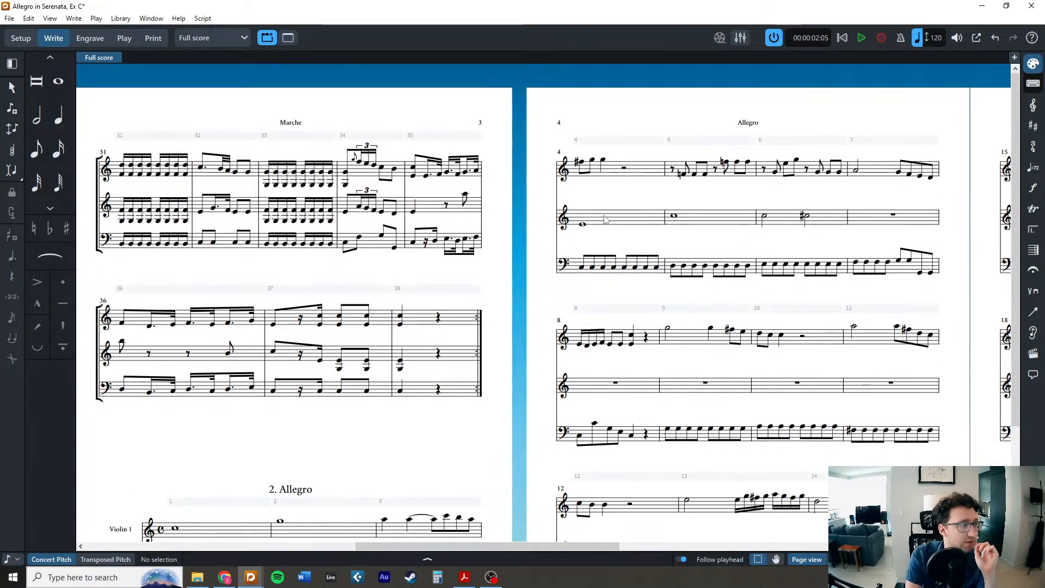
{"action": "left_click", "coordinate": [584, 225]}
{"action": "key", "text": "5"}
{"action": "key", "text": "r"}
{"action": "key", "text": "r"}
{"action": "key", "text": "r"}
{"action": "key", "text": "r"}
{"action": "key", "text": "r"}
{"action": "key", "text": "r"}
{"action": "key", "text": "r"}
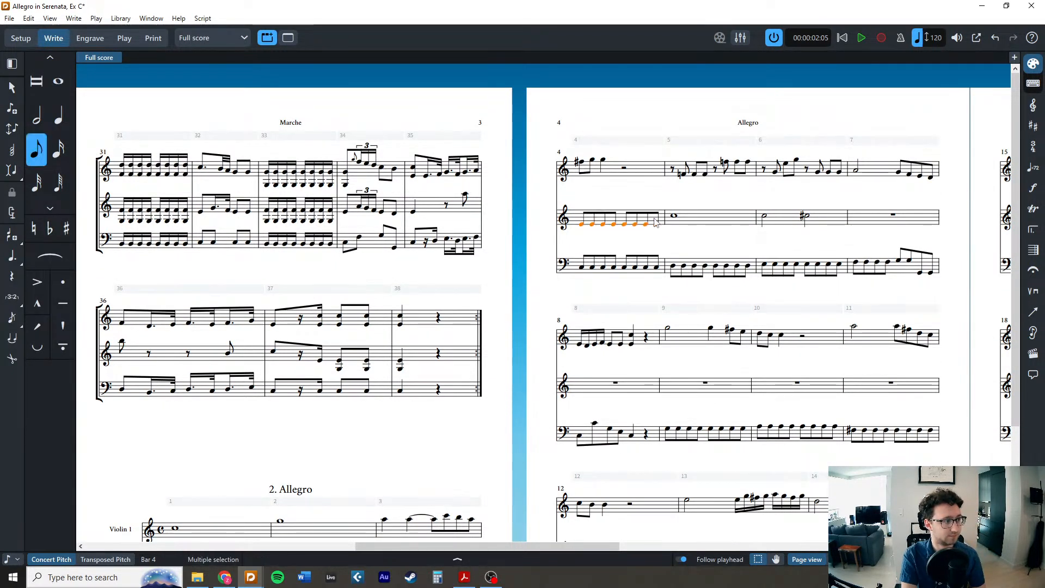
{"action": "key", "text": "Escape"}
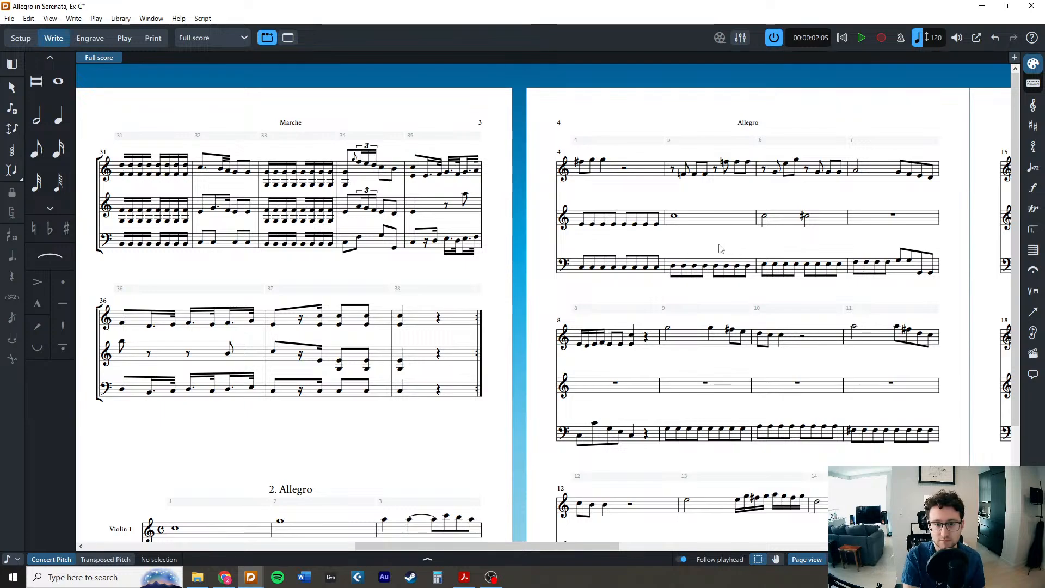
Switch to the PDF of the Violino Secondo manuscript and examine the Allegro's solo passage and the bars that follow it.
{"action": "key", "text": "alt+Tab"}
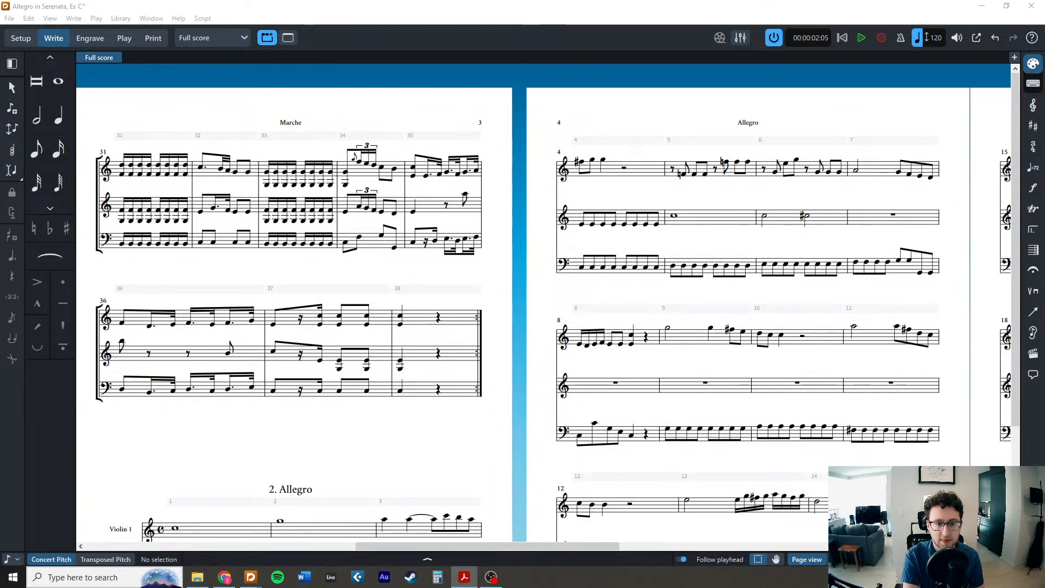
{"action": "left_click_drag", "start_coordinate": [854, 187], "coordinate": [778, 105]}
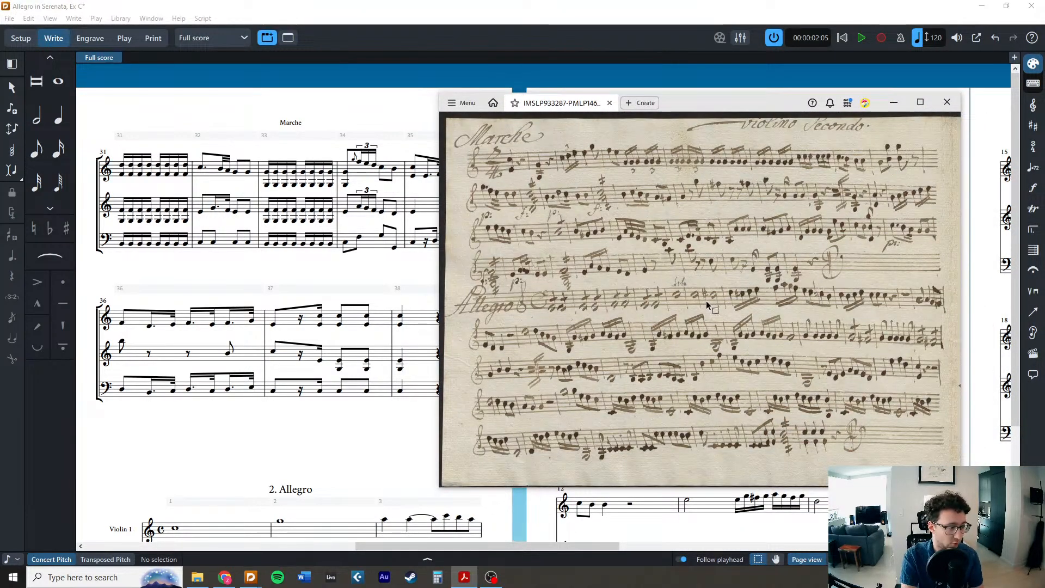
{"action": "scroll", "coordinate": [675, 283], "scroll_direction": "up", "scroll_amount": 6}
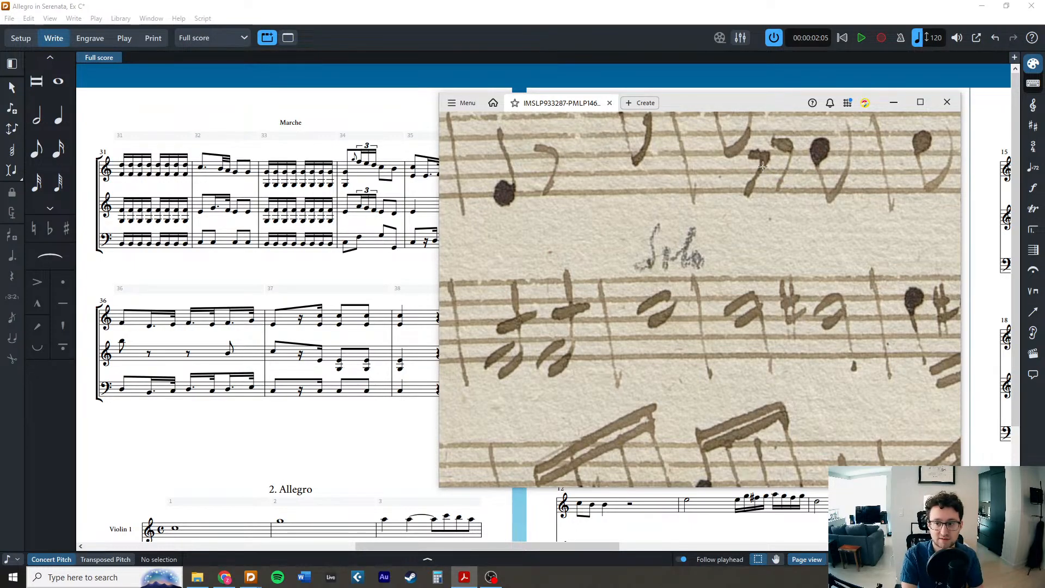
{"action": "scroll", "coordinate": [619, 210], "scroll_direction": "down", "scroll_amount": 5}
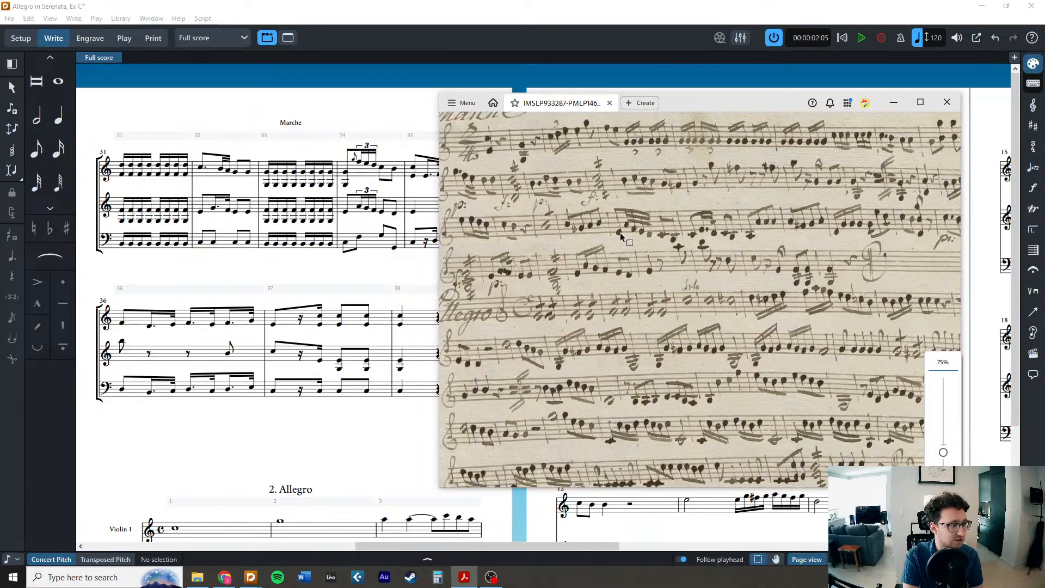
{"action": "scroll", "coordinate": [619, 233], "scroll_direction": "down", "scroll_amount": 1}
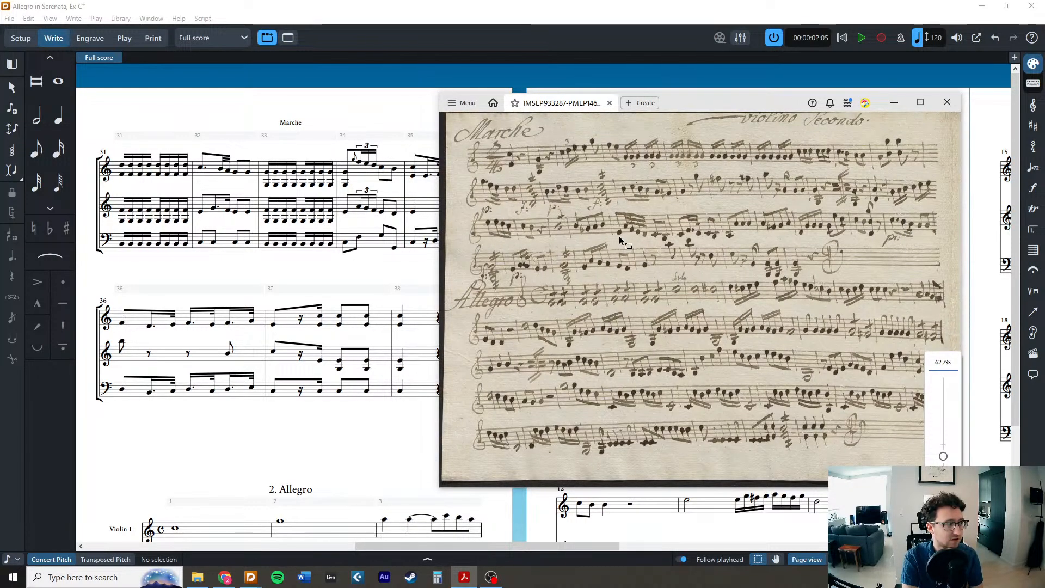
{"action": "scroll", "coordinate": [654, 302], "scroll_direction": "up", "scroll_amount": 4}
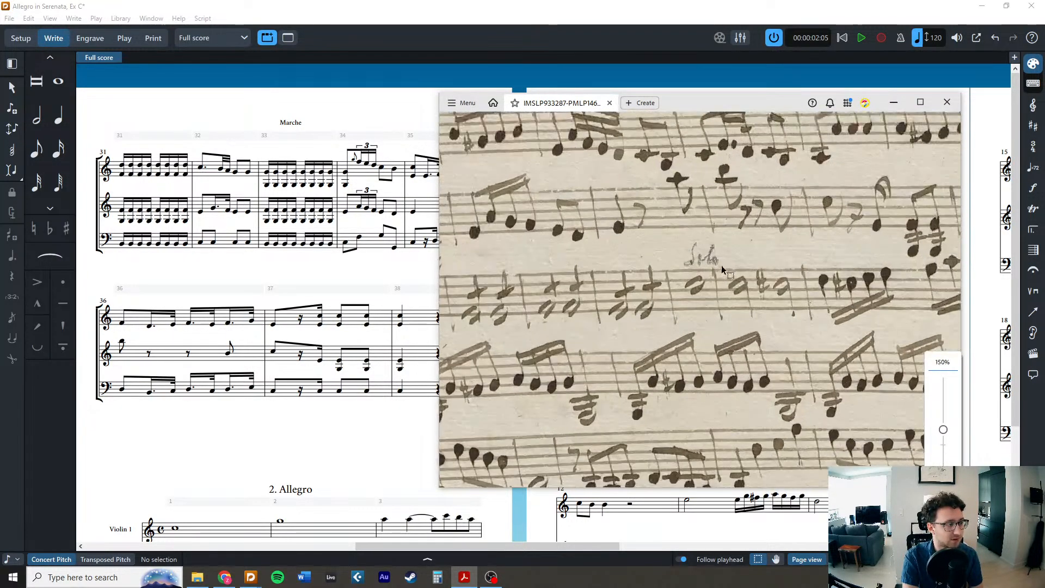
{"action": "scroll", "coordinate": [721, 265], "scroll_direction": "up", "scroll_amount": 1}
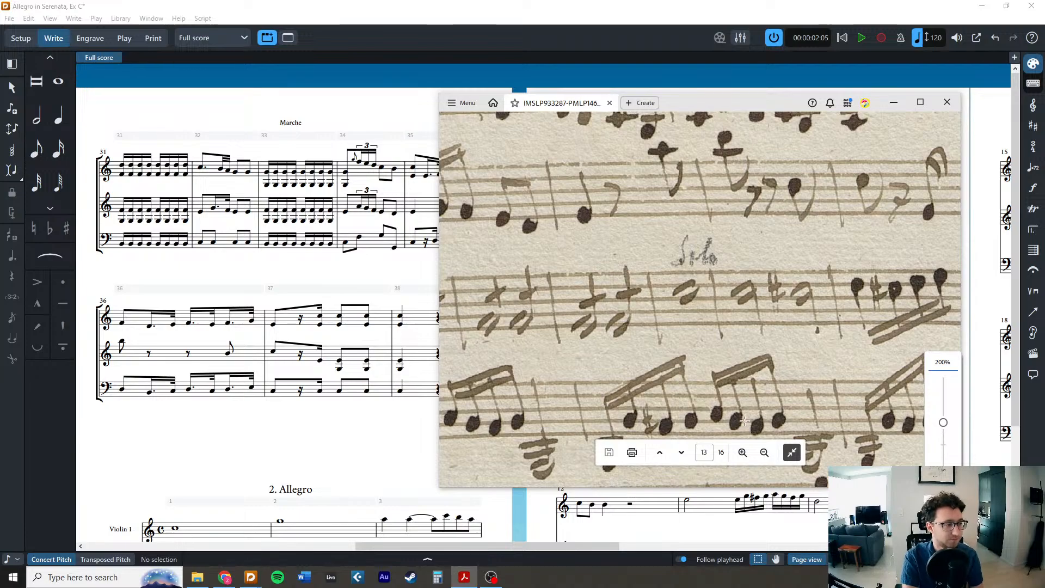
{"action": "scroll", "coordinate": [726, 228], "scroll_direction": "down", "scroll_amount": 1}
{"action": "scroll", "coordinate": [724, 223], "scroll_direction": "down", "scroll_amount": 4}
{"action": "left_click", "coordinate": [893, 102]}
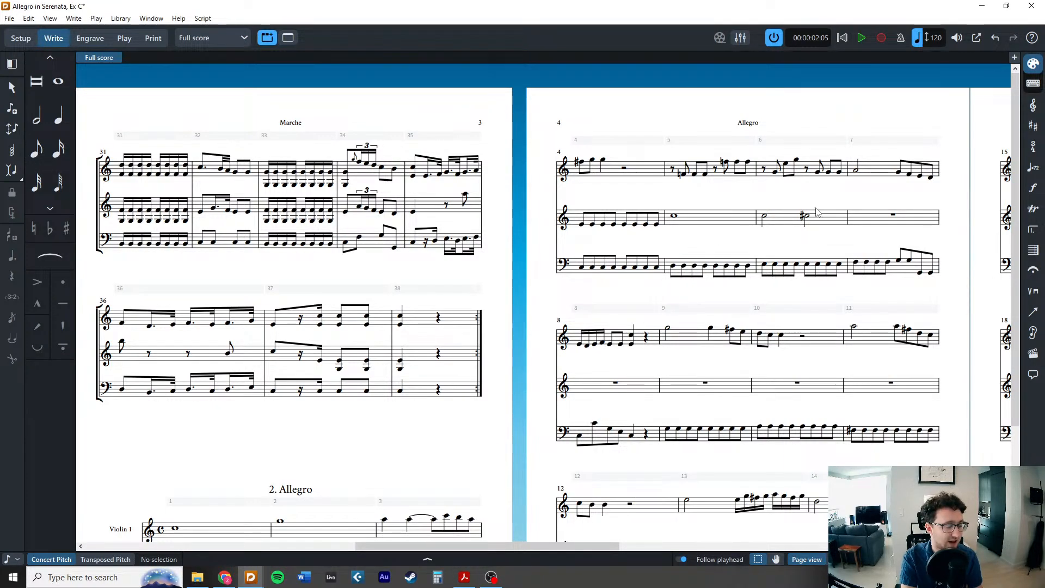
Enter eight sixteenth notes beginning D, C sharp, D, E in bar 7 of Violin 2, removing the surplus notes after them.
{"action": "double_click", "coordinate": [854, 222]}
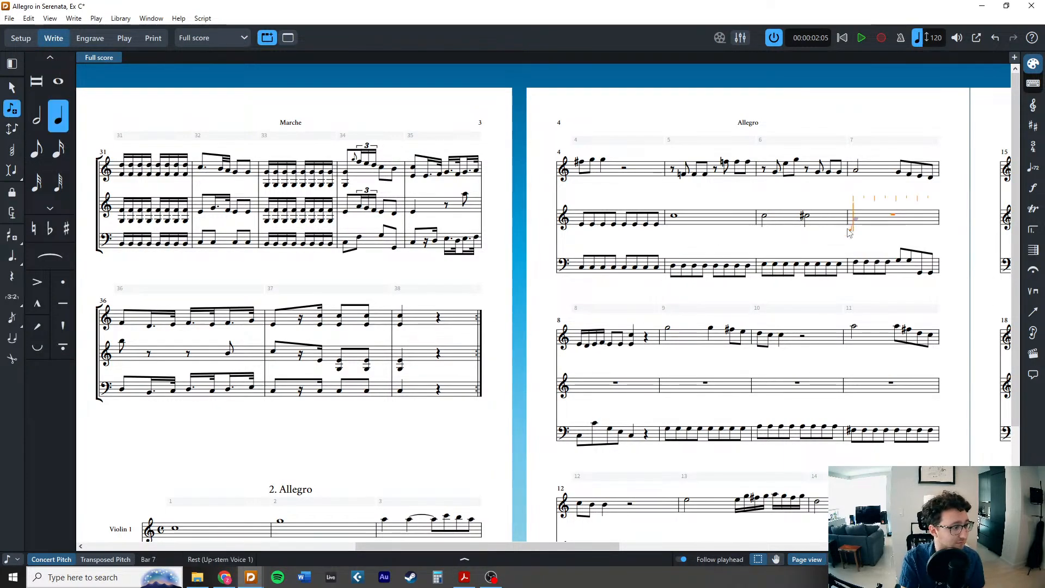
{"action": "left_click", "coordinate": [64, 156]}
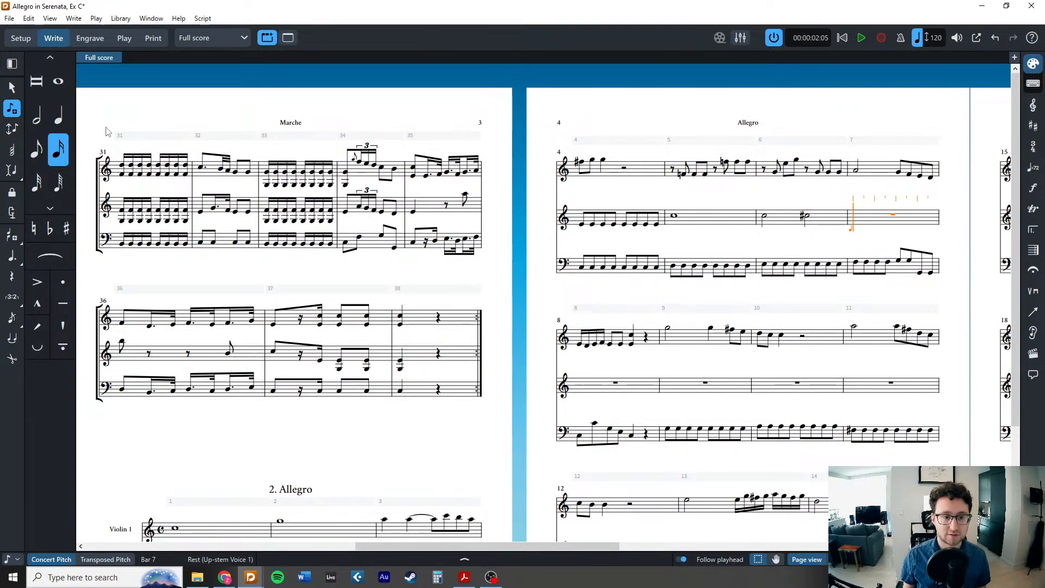
{"action": "key", "text": "d"}
{"action": "key", "text": "equal"}
{"action": "key", "text": "c"}
{"action": "key", "text": "d"}
{"action": "key", "text": "e"}
{"action": "key", "text": "f"}
{"action": "key", "text": "g"}
{"action": "key", "text": "a"}
{"action": "key", "text": "g"}
{"action": "key", "text": "f"}
{"action": "key", "text": "e"}
{"action": "key", "text": "d"}
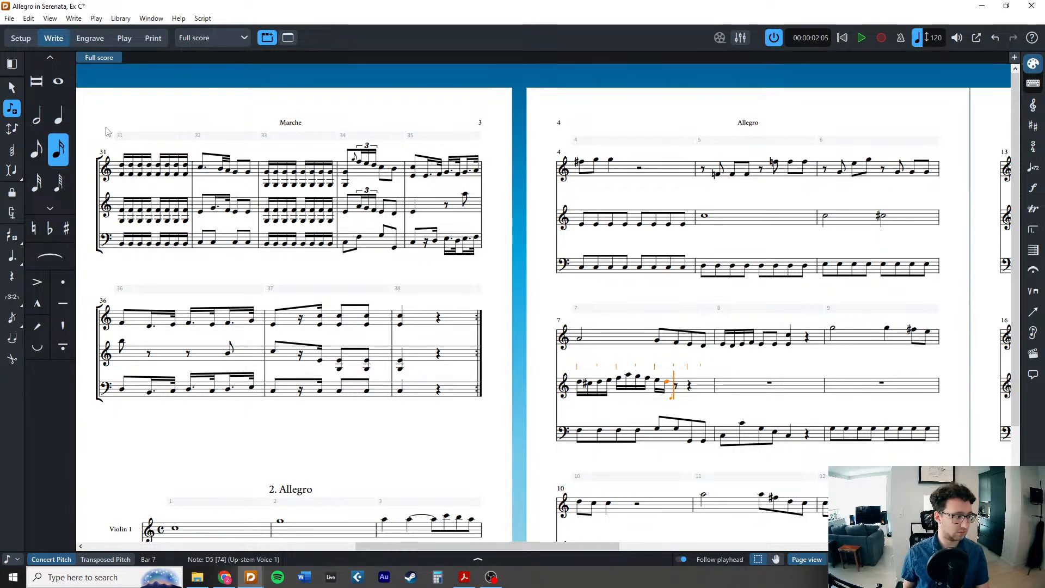
{"action": "key", "text": "BackSpace"}
{"action": "key", "text": "BackSpace"}
Complete bar 7 of Violin 2 with descending eighth notes E, D, C and B.
{"action": "key", "text": "6"}
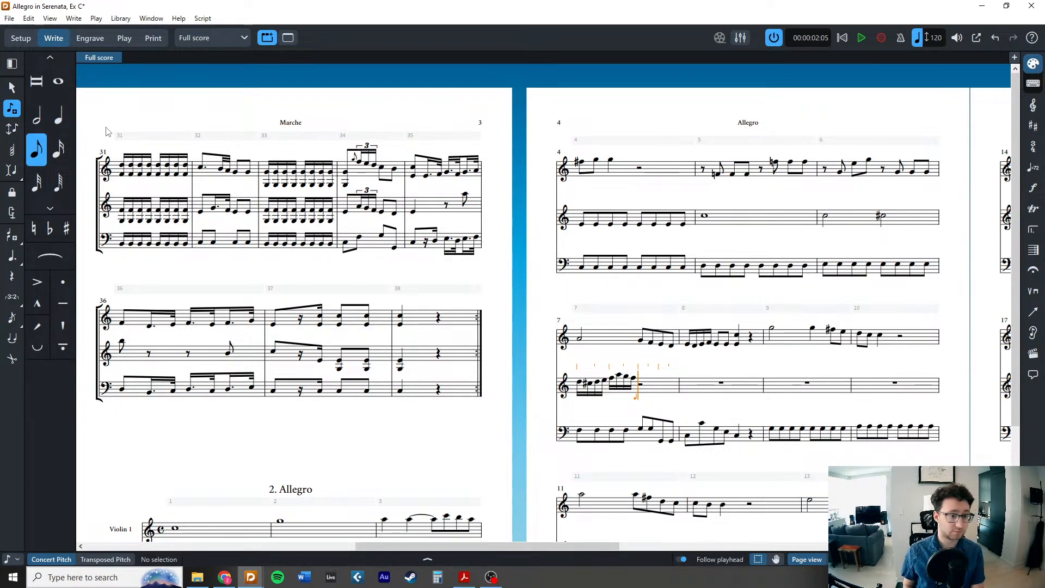
{"action": "key", "text": "e"}
{"action": "key", "text": "d"}
{"action": "key", "text": "c"}
{"action": "key", "text": "b"}
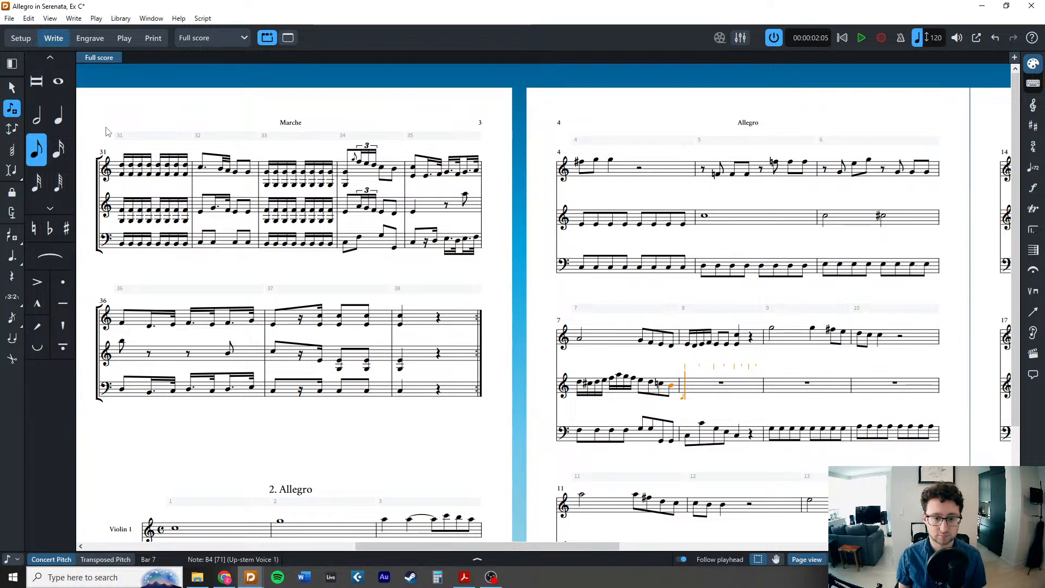
Enter four sixteenth notes ending on D, two eighth notes and a quarter note C in bar 8 of Violin 2.
{"action": "key", "text": "5"}
{"action": "key", "text": "c"}
{"action": "key", "text": "c"}
{"action": "key", "text": "c"}
{"action": "key", "text": "d"}
{"action": "key", "text": "6"}
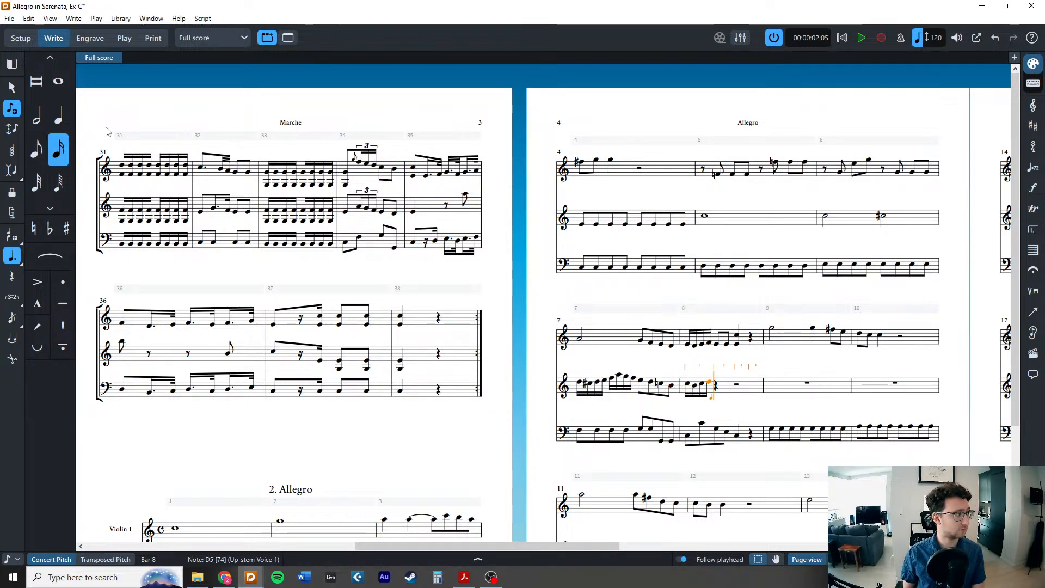
{"action": "key", "text": "c"}
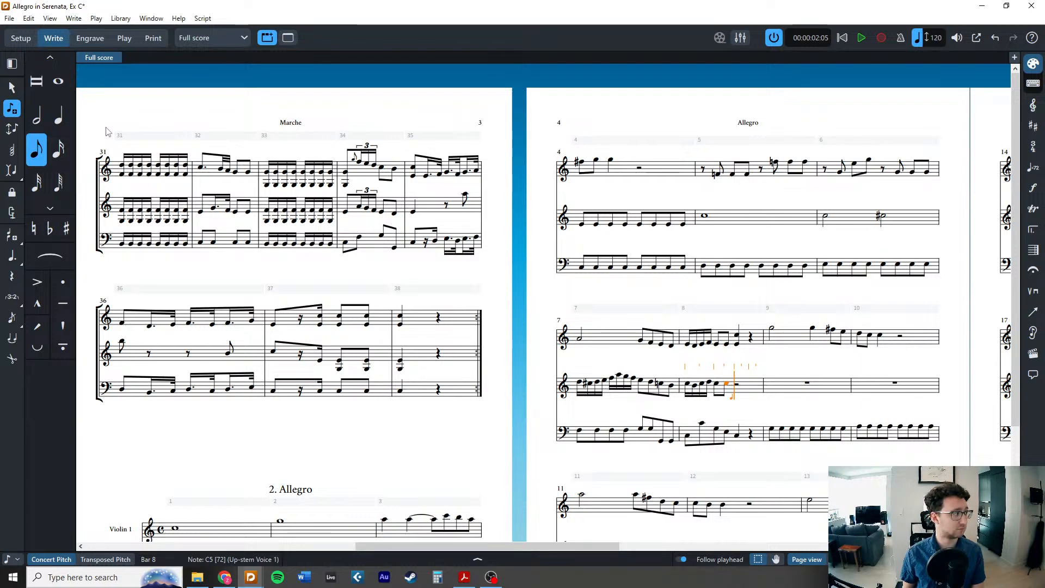
{"action": "key", "text": "7"}
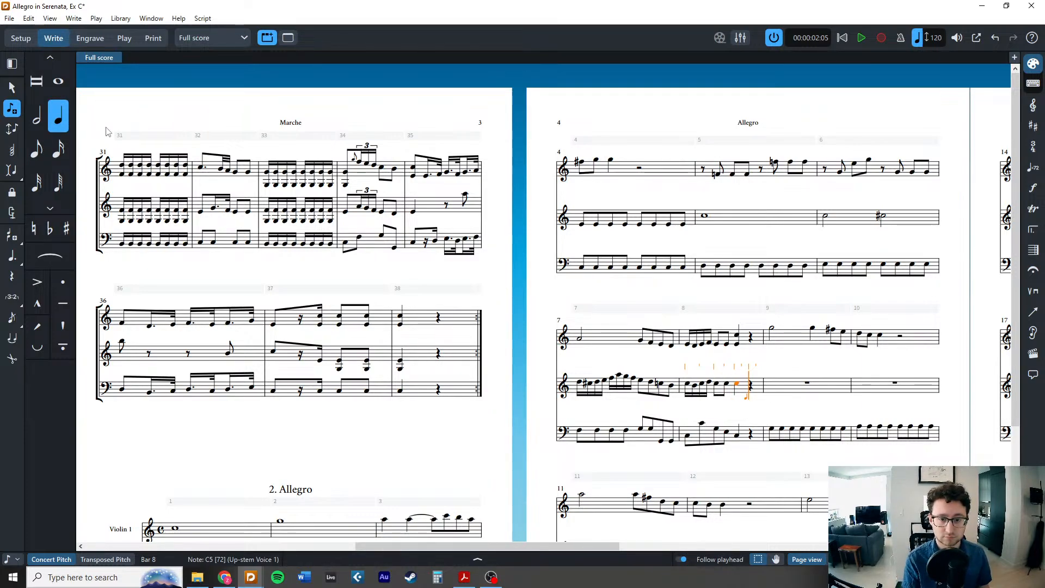
{"action": "key", "text": "Escape"}
{"action": "key", "text": "Escape"}
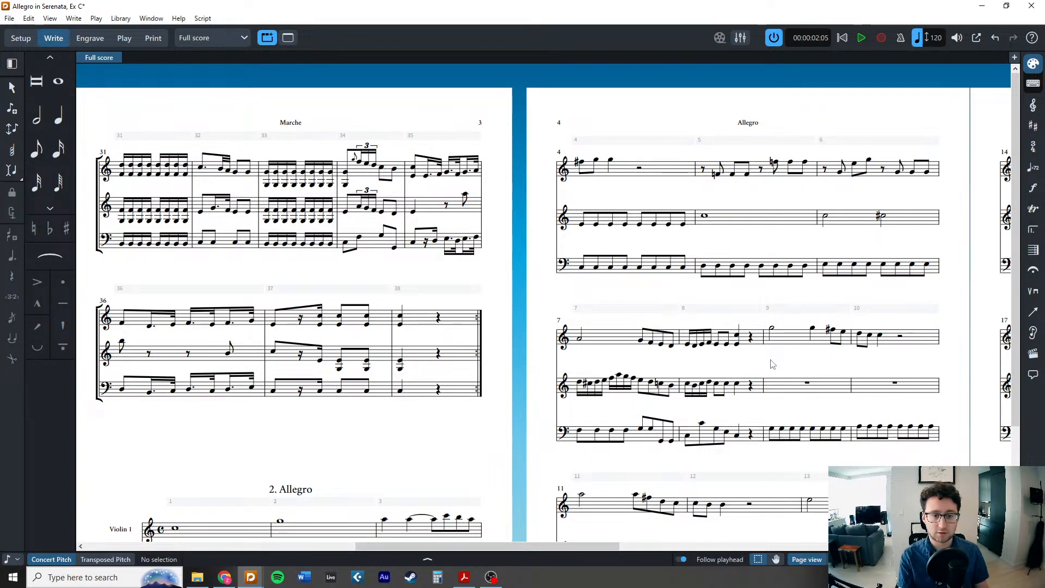
Copy Violin 1's phrase from bars 9–10 into Violin 2 starting at bar 10, lowering it to begin on A4.
{"action": "left_click_drag", "start_coordinate": [773, 364], "coordinate": [849, 321]}
{"action": "scroll", "coordinate": [871, 234], "scroll_direction": "down", "scroll_amount": 3}
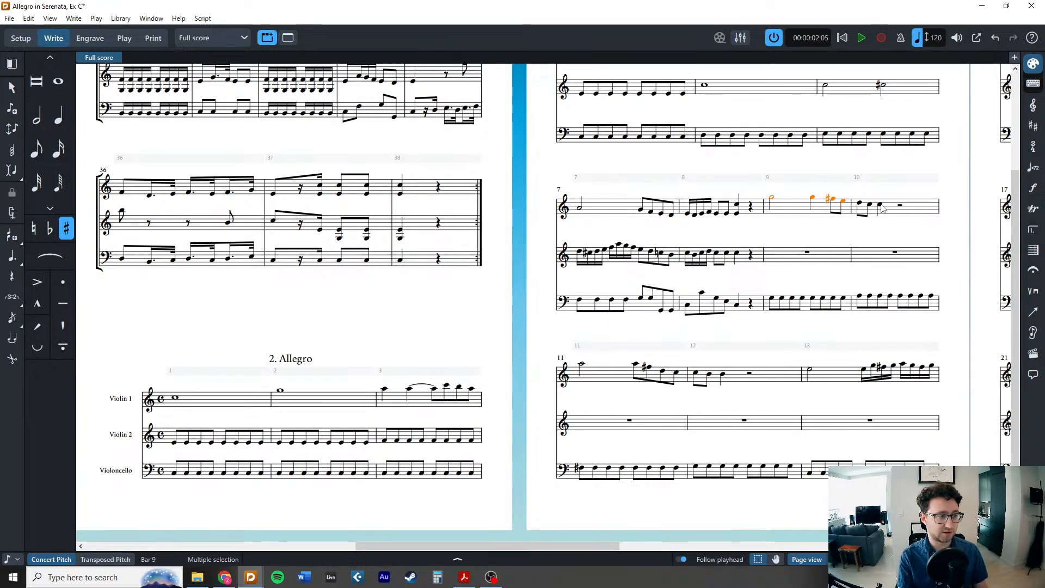
{"action": "left_click", "coordinate": [888, 254], "text": "alt"}
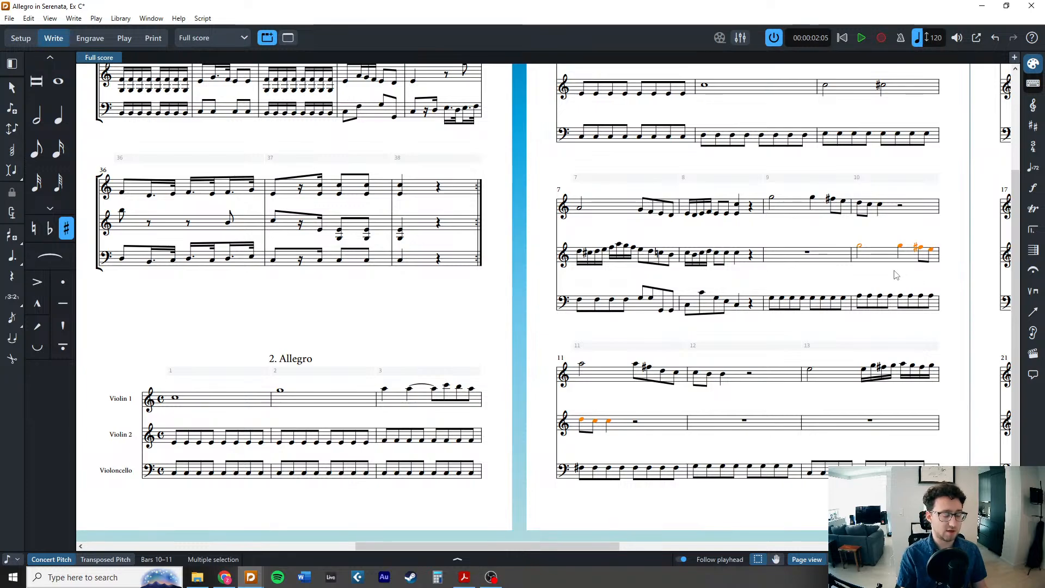
{"action": "key", "text": "alt+Down"}
{"action": "key", "text": "alt+Down"}
{"action": "key", "text": "alt+Down"}
{"action": "key", "text": "alt+Down"}
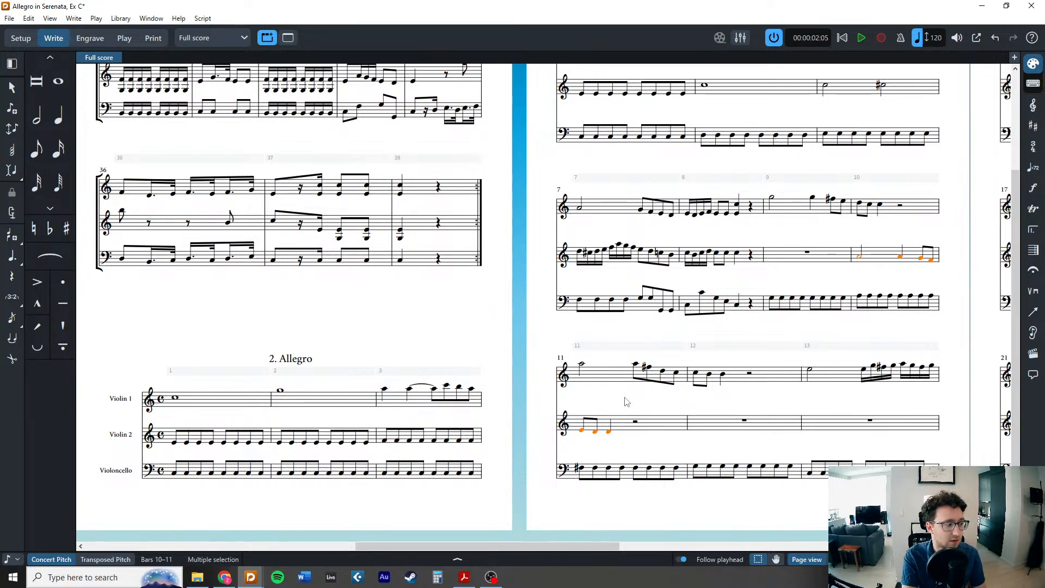
Copy Violin 1's phrase from bars 11–12 into Violin 2 starting at bar 12, and lower its pitches.
{"action": "left_click_drag", "start_coordinate": [573, 355], "coordinate": [728, 390]}
{"action": "key", "text": "ctrl+c"}
{"action": "left_click", "coordinate": [726, 433]}
{"action": "key", "text": "ctrl+v"}
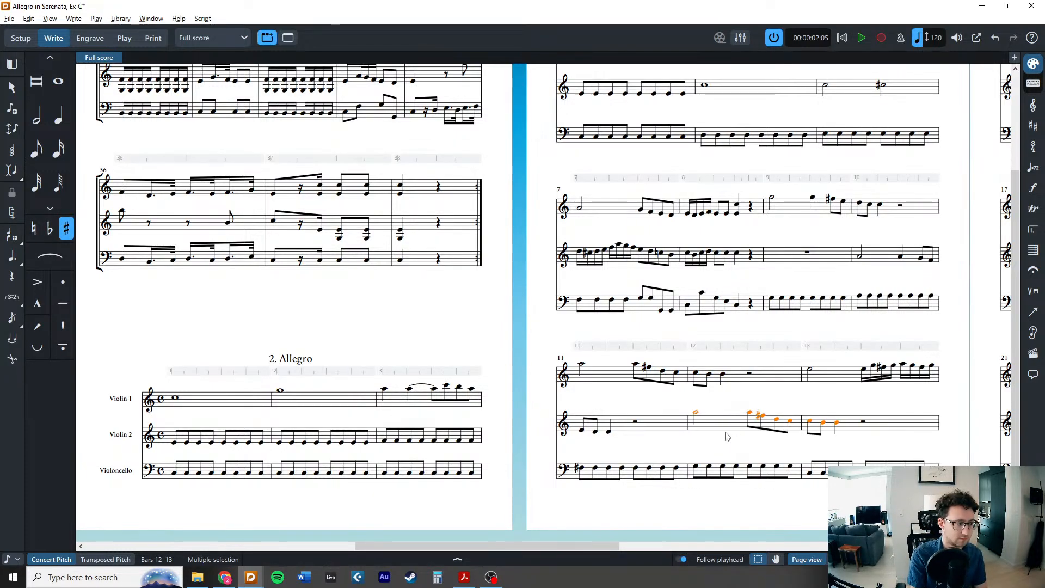
{"action": "key", "text": "alt+Down"}
{"action": "key", "text": "alt+Down"}
{"action": "key", "text": "alt+Down"}
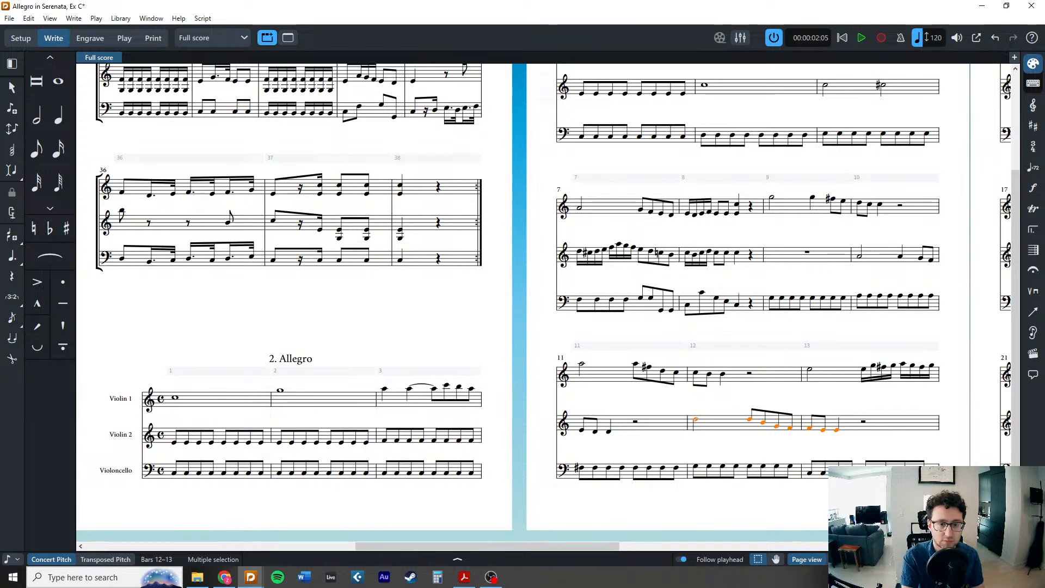
Raise the last eighth note of bar 10 in Violin 2 to F sharp.
{"action": "left_click", "coordinate": [861, 260]}
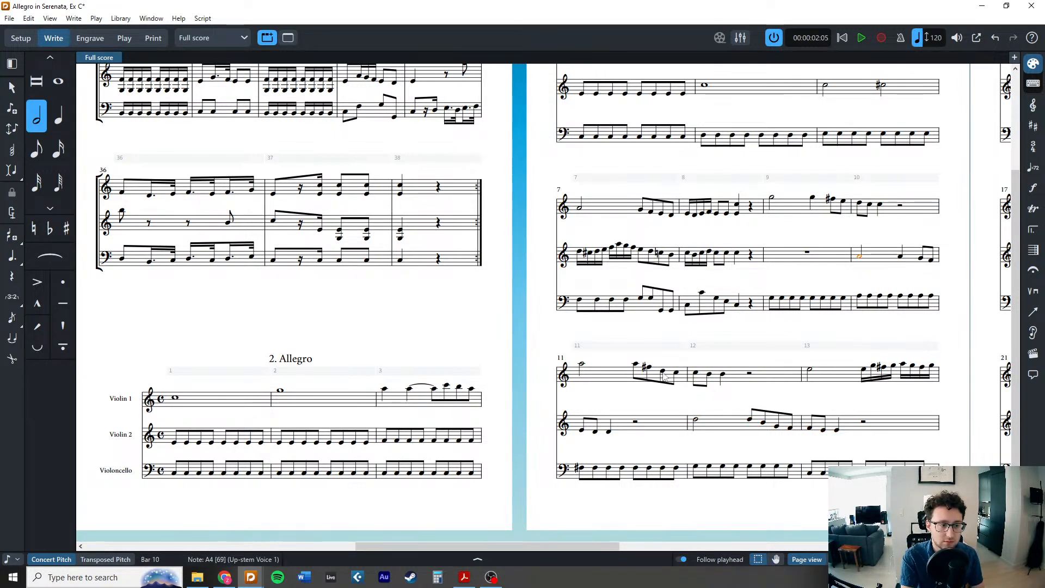
{"action": "left_click", "coordinate": [931, 260]}
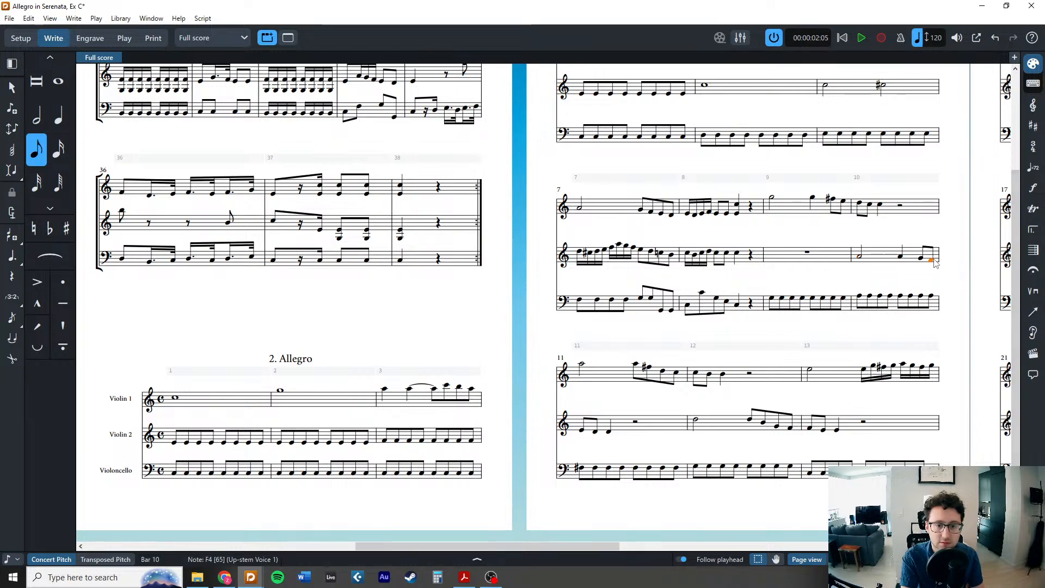
{"action": "key", "text": "0"}
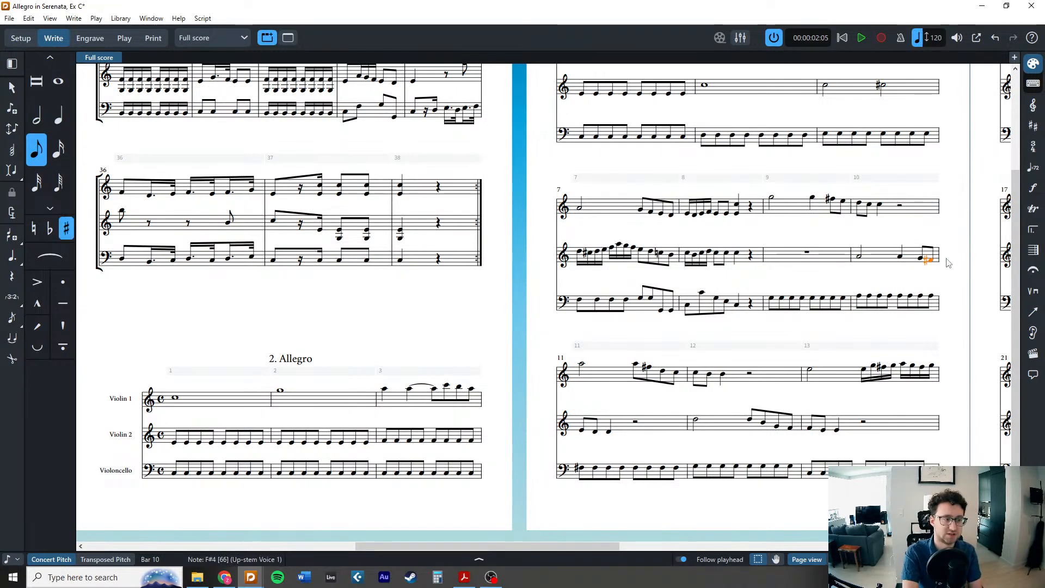
{"action": "key", "text": "Escape"}
Switch to the PDF of the Violino Secondo manuscript and examine the Allegro's entries after the solo passage.
{"action": "left_click_drag", "start_coordinate": [1044, 109], "coordinate": [707, 125]}
{"action": "left_click", "coordinate": [869, 339]}
{"action": "scroll", "coordinate": [870, 340], "scroll_direction": "up", "scroll_amount": 5}
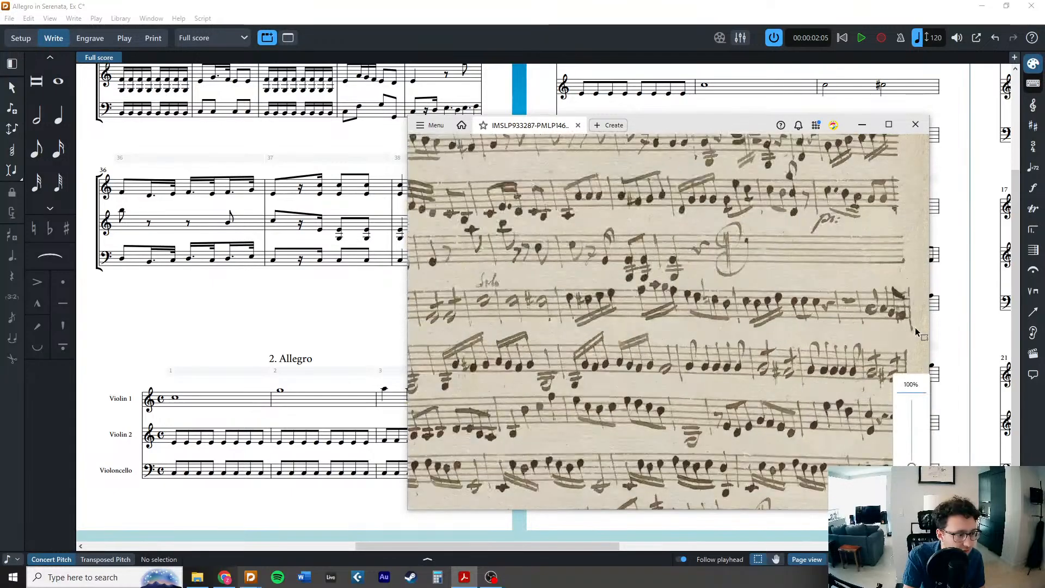
{"action": "scroll", "coordinate": [901, 314], "scroll_direction": "down", "scroll_amount": 2}
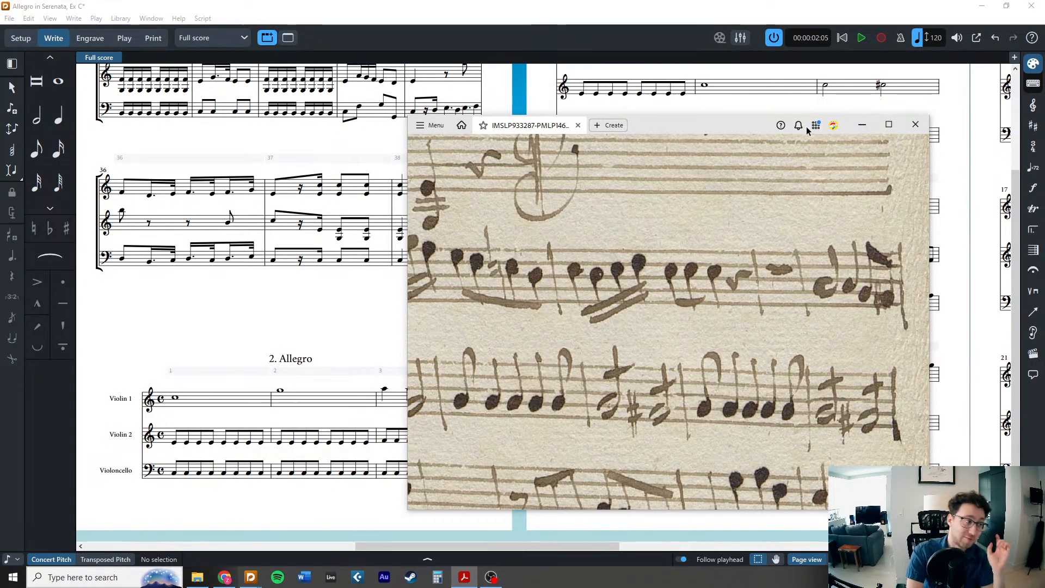
{"action": "left_click", "coordinate": [862, 124]}
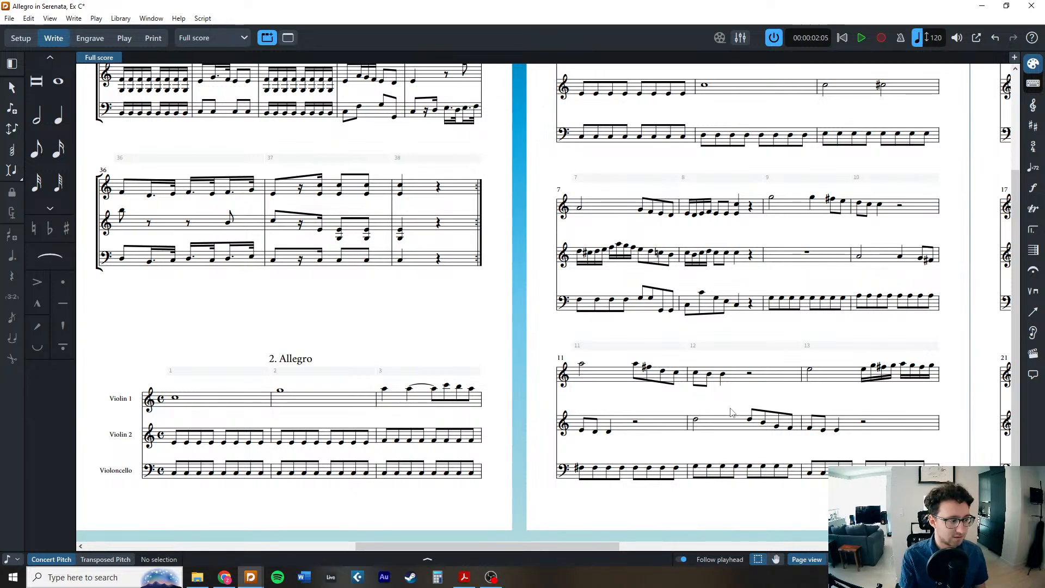
Raise the last two eighth notes of Violin 2's bar 12, ending on G, and remove the copied notes in bar 13.
{"action": "left_click", "coordinate": [776, 426]}
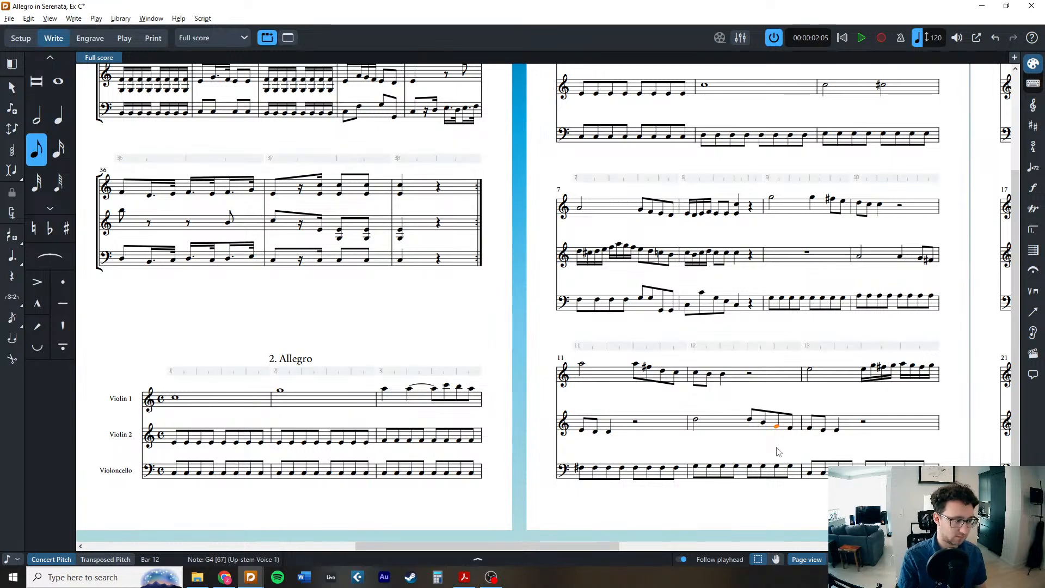
{"action": "key", "text": "Right"}
{"action": "key", "text": "ctrl+z"}
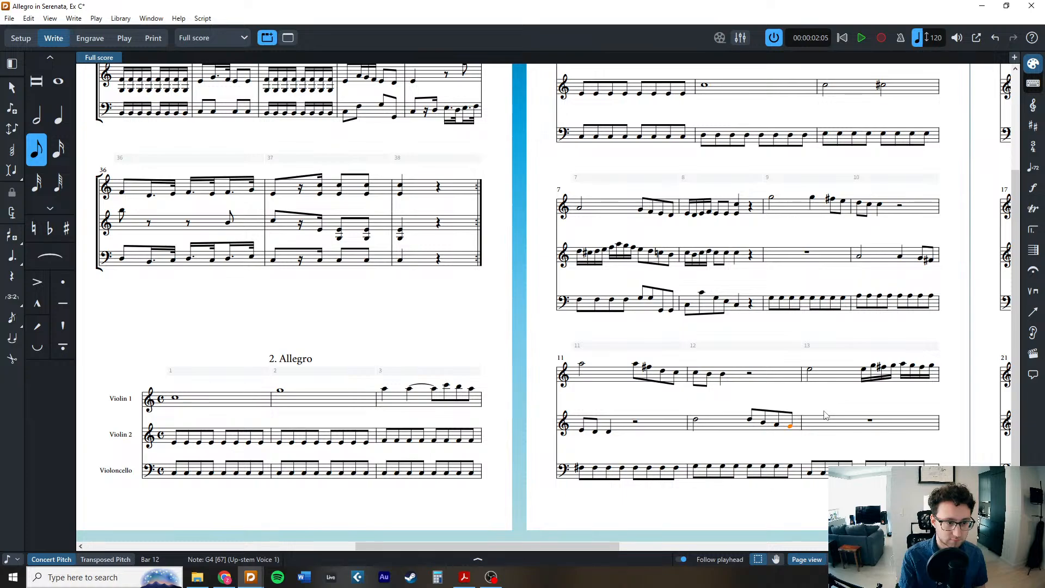
Enter sixteenth notes beginning low G, G, F sharp, G and a low G half note in bar 13 of Violin 2.
{"action": "double_click", "coordinate": [808, 431]}
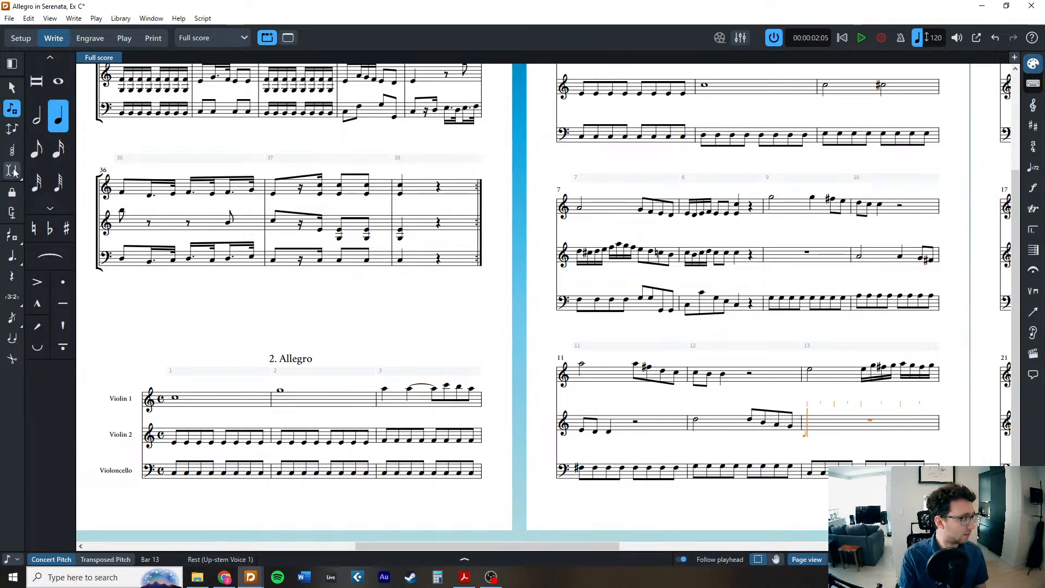
{"action": "left_click", "coordinate": [58, 150]}
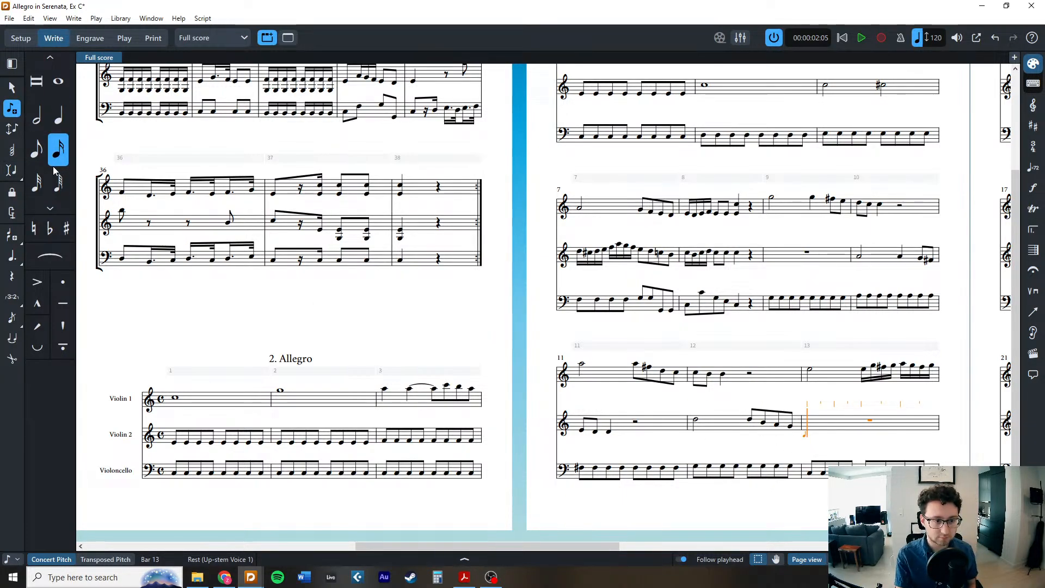
{"action": "key", "text": "g"}
{"action": "key", "text": "g"}
{"action": "key", "text": "f"}
{"action": "key", "text": "g"}
{"action": "key", "text": "a"}
{"action": "key", "text": "g"}
{"action": "key", "text": "f"}
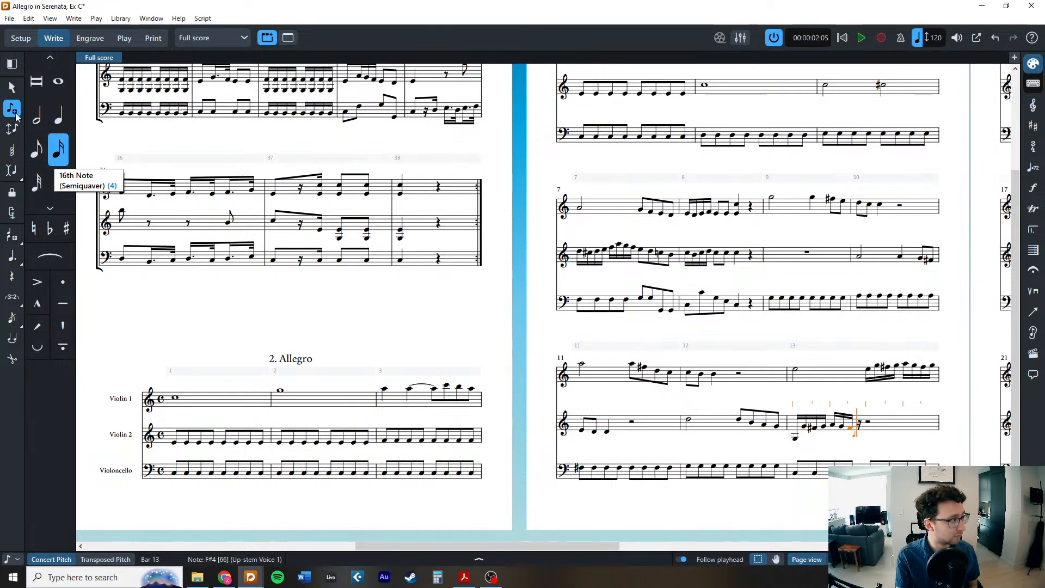
{"action": "left_click", "coordinate": [37, 116]}
{"action": "key", "text": "ctrl+alt+g"}
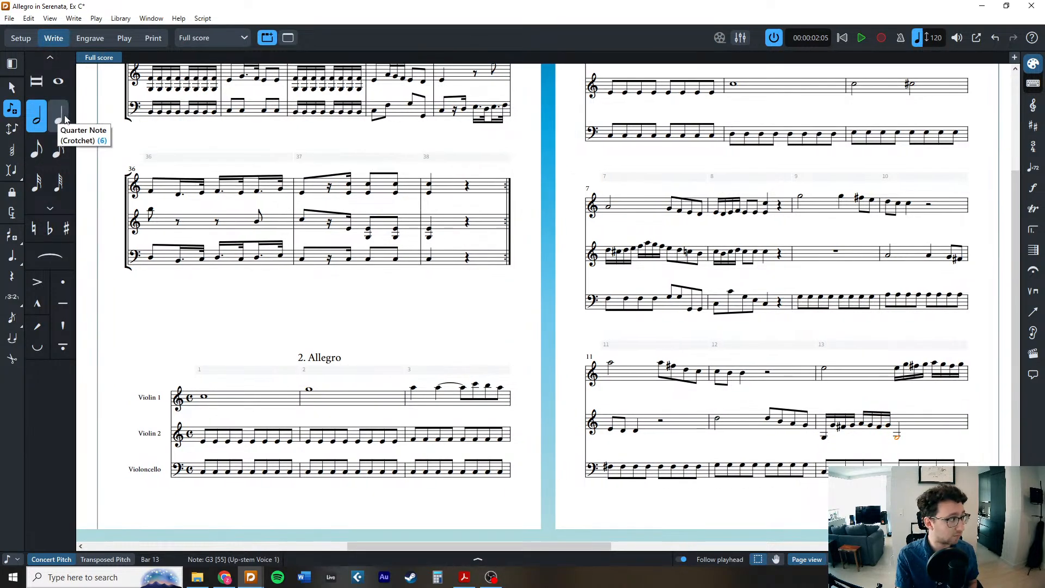
Try to enter the sixteenth-note figure from bar 13 again in bar 14 of Violin 2.
{"action": "left_click", "coordinate": [62, 119]}
{"action": "left_click", "coordinate": [58, 149]}
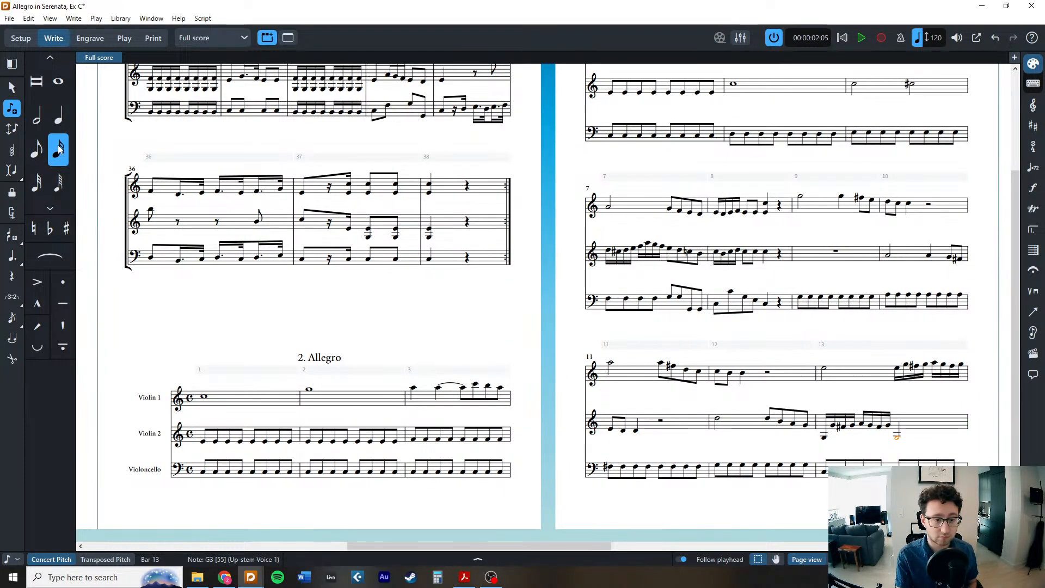
{"action": "key", "text": "g"}
{"action": "key", "text": "g"}
{"action": "key", "text": "f"}
{"action": "key", "text": "g"}
{"action": "key", "text": "a"}
{"action": "key", "text": "g"}
{"action": "key", "text": "f"}
{"action": "left_click", "coordinate": [37, 116]}
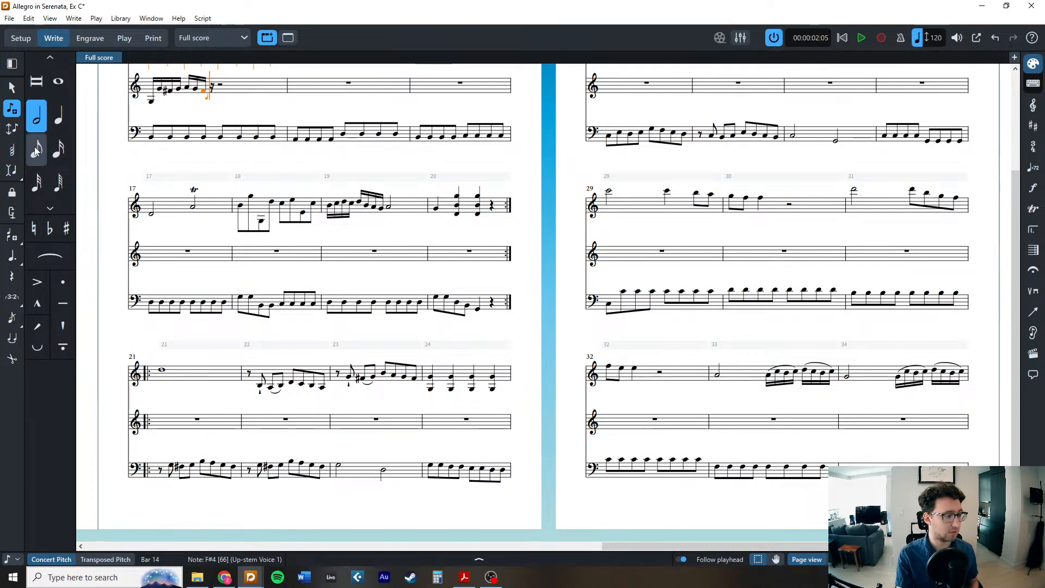
{"action": "left_click", "coordinate": [59, 149]}
Repeat the complete bar 13 of Violin 2, including its low G half note, in bar 14.
{"action": "scroll", "coordinate": [373, 299], "scroll_direction": "down", "scroll_amount": 1}
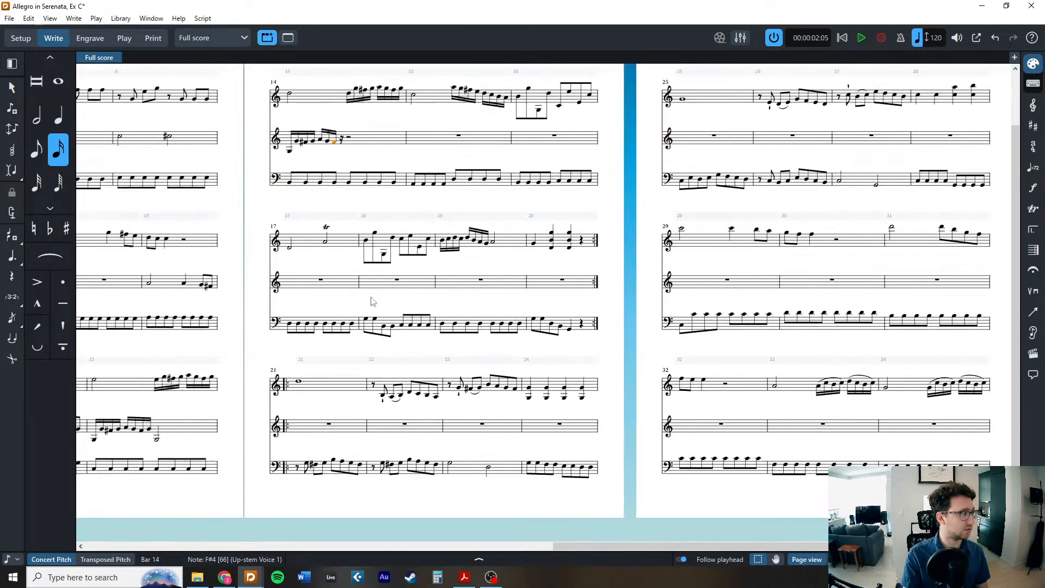
{"action": "scroll", "coordinate": [373, 298], "scroll_direction": "left", "scroll_amount": 2}
{"action": "left_click", "coordinate": [320, 432]}
{"action": "key", "text": "r"}
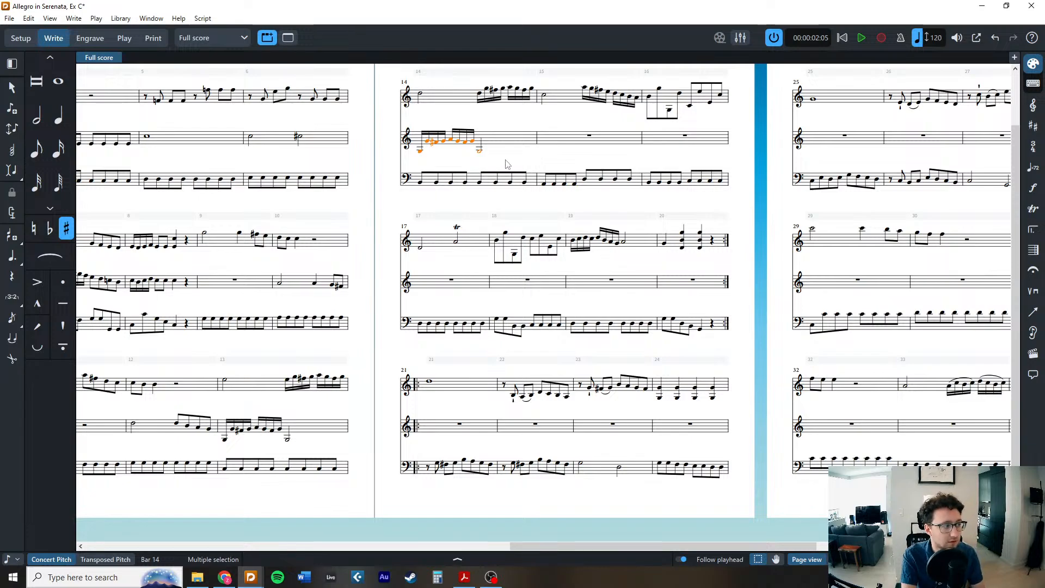
{"action": "key", "text": "Escape"}
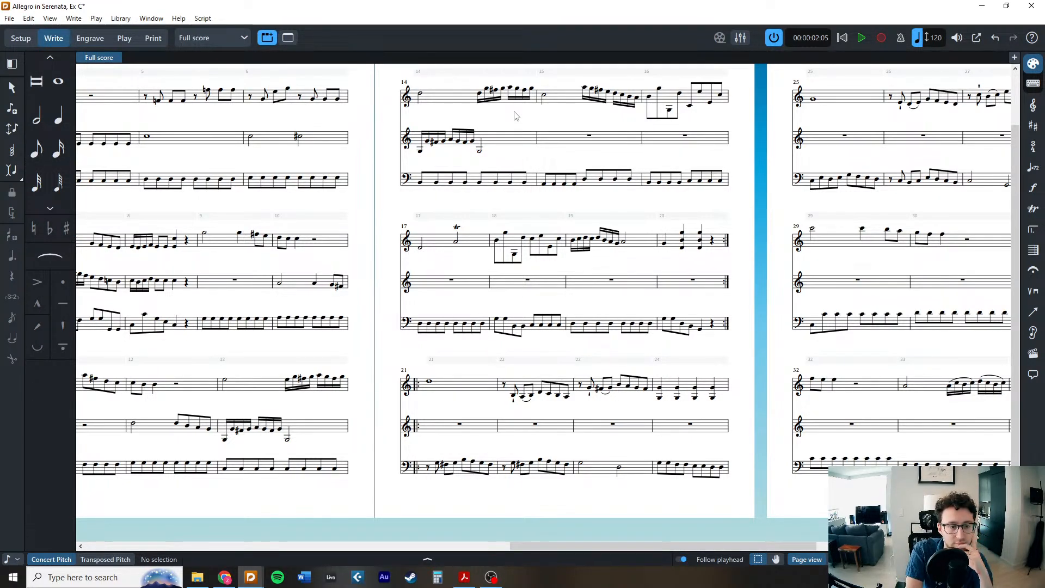
Repeat bar 14 of Violin 2 in bar 15 and change the pitch of its closing half note.
{"action": "left_click", "coordinate": [518, 146]}
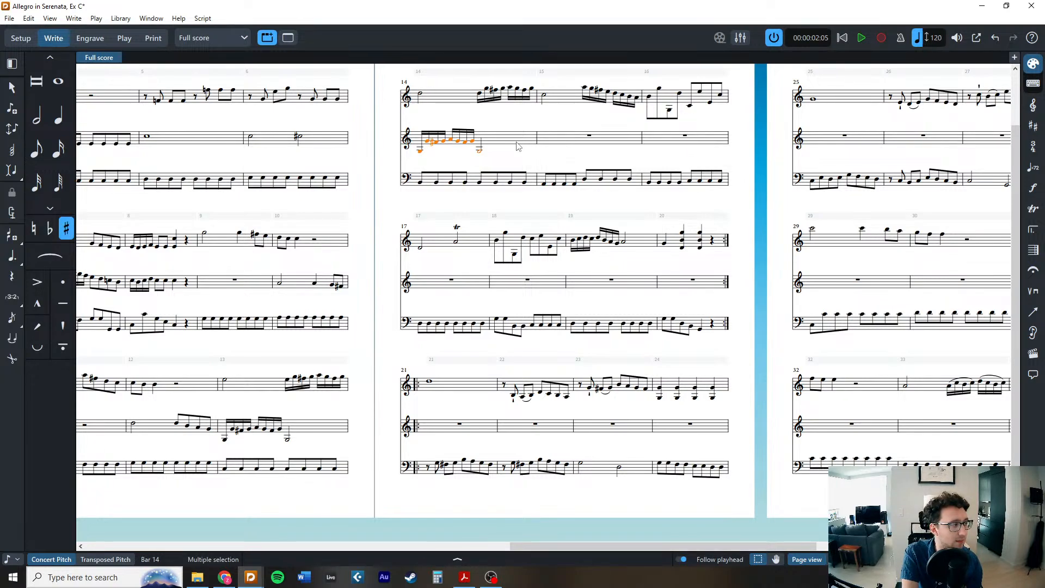
{"action": "key", "text": "alt+r"}
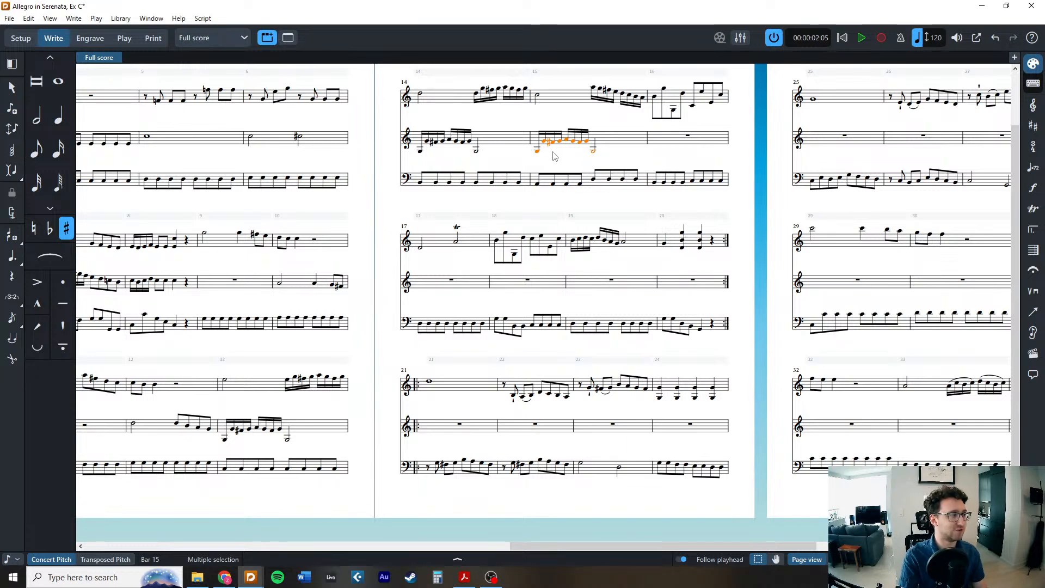
{"action": "left_click", "coordinate": [596, 156]}
{"action": "key", "text": "alt+Down"}
{"action": "key", "text": "Escape"}
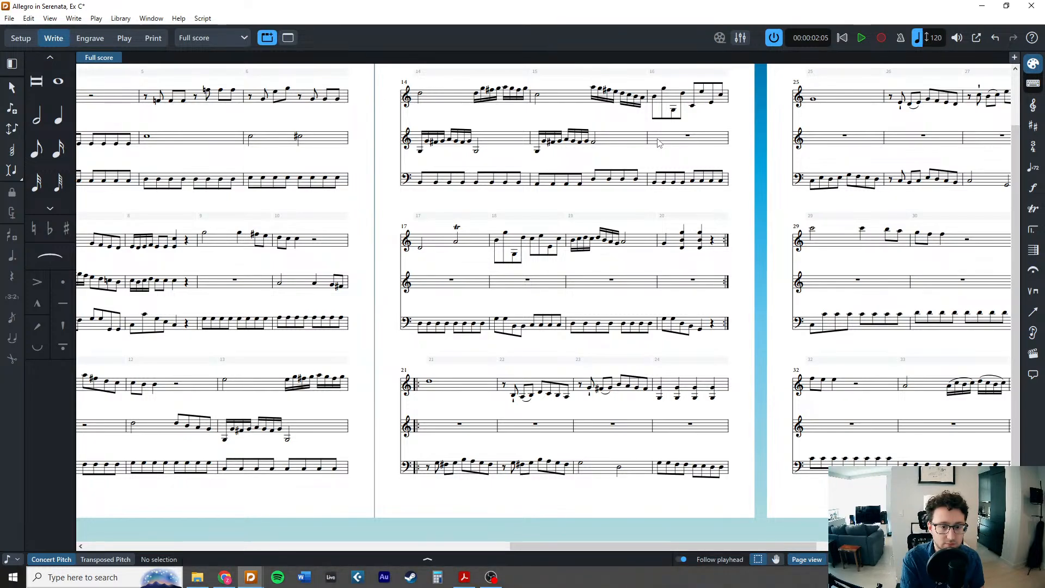
Enter an eighth note, three quarter notes and an eighth note, all on G, in bar 16 of Violin 2.
{"action": "double_click", "coordinate": [682, 151]}
{"action": "left_click", "coordinate": [40, 146]}
{"action": "key", "text": "g"}
{"action": "left_click", "coordinate": [60, 125]}
{"action": "key", "text": "g"}
{"action": "key", "text": "g"}
{"action": "key", "text": "g"}
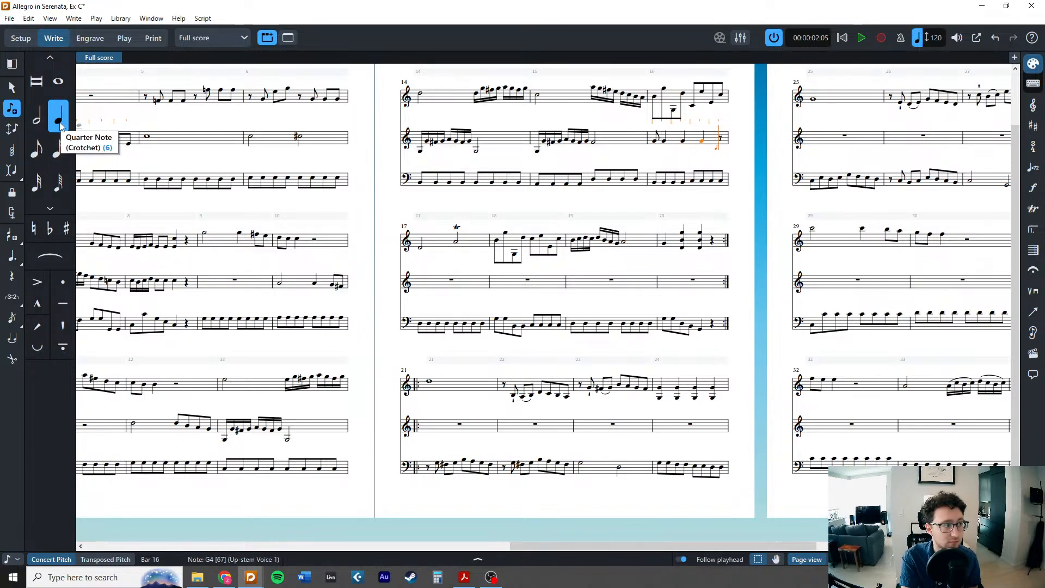
{"action": "left_click", "coordinate": [39, 147]}
{"action": "key", "text": "g"}
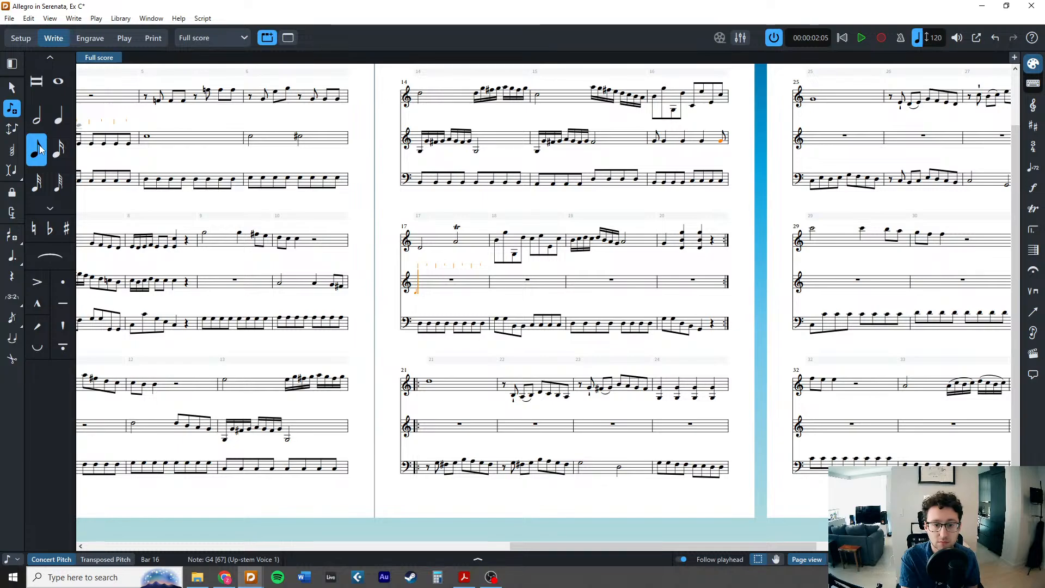
Fill bar 17 of Violin 2 with four eighth notes on G and four on F sharp.
{"action": "key", "text": "g"}
{"action": "key", "text": "g"}
{"action": "key", "text": "g"}
{"action": "key", "text": "g"}
{"action": "key", "text": "equal"}
{"action": "key", "text": "f"}
{"action": "key", "text": "f"}
{"action": "key", "text": "f"}
{"action": "key", "text": "f"}
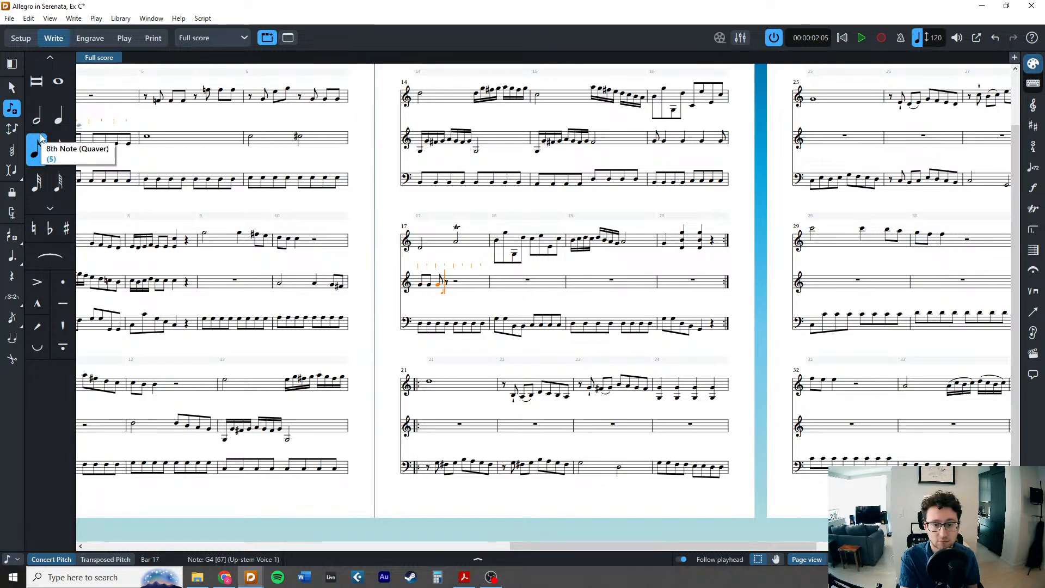
{"action": "key", "text": "Escape"}
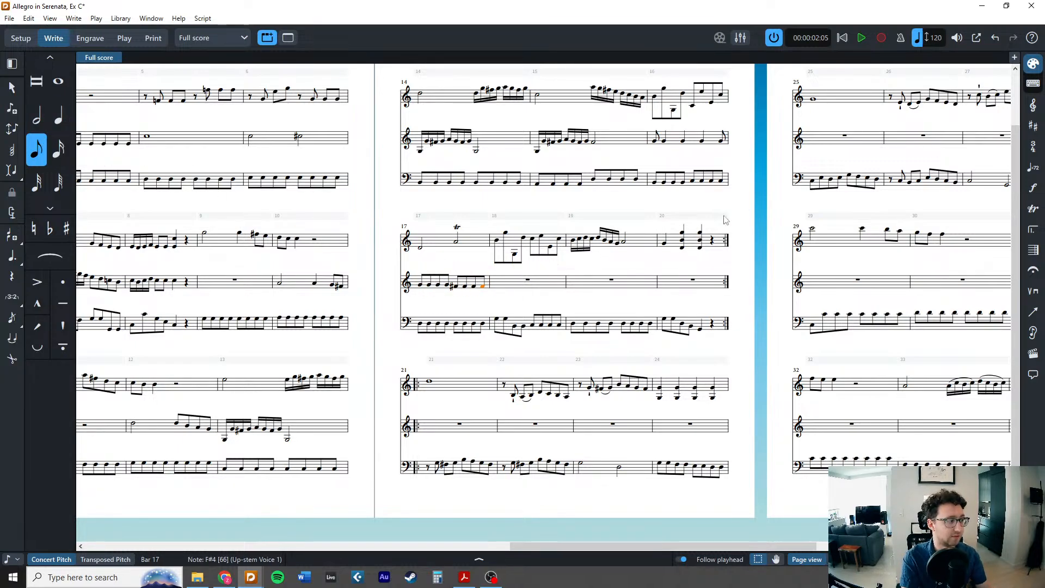
Repeat Violin 2's bars 16–17 in bars 18–19 and enter three quarter notes ending on B in bar 20.
{"action": "left_click", "coordinate": [676, 143], "text": "shift"}
{"action": "key", "text": "r"}
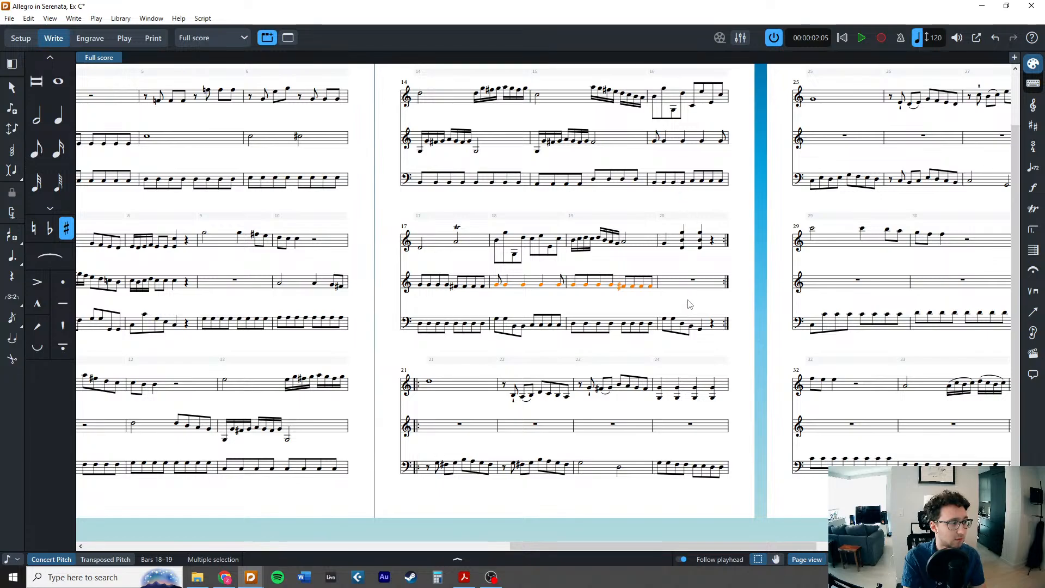
{"action": "left_click", "coordinate": [669, 287]}
{"action": "key", "text": "6"}
{"action": "key", "text": "shift+n"}
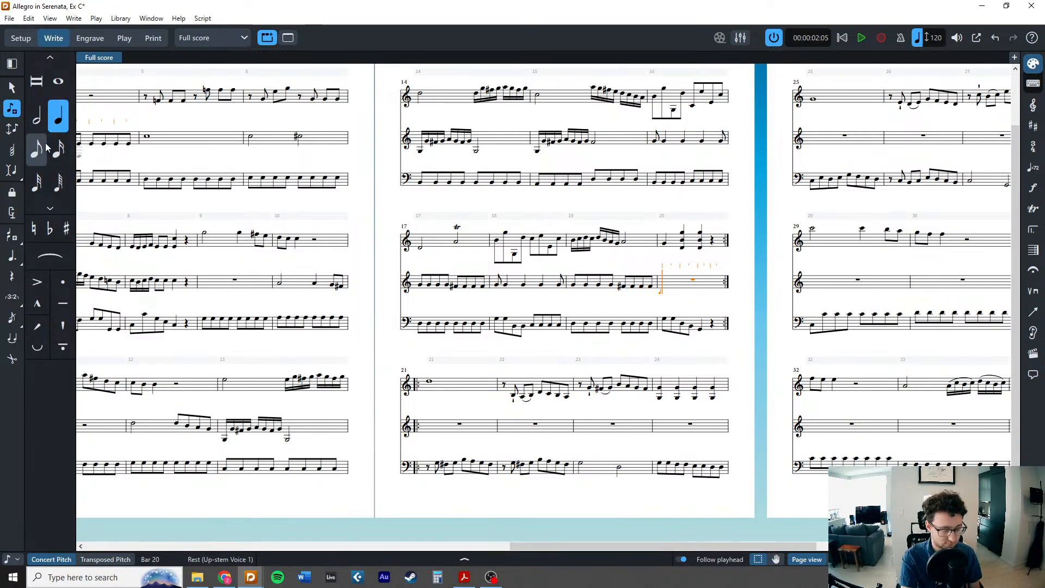
{"action": "key", "text": "a"}
{"action": "key", "text": "b"}
{"action": "key", "text": "b"}
{"action": "key", "text": "Escape"}
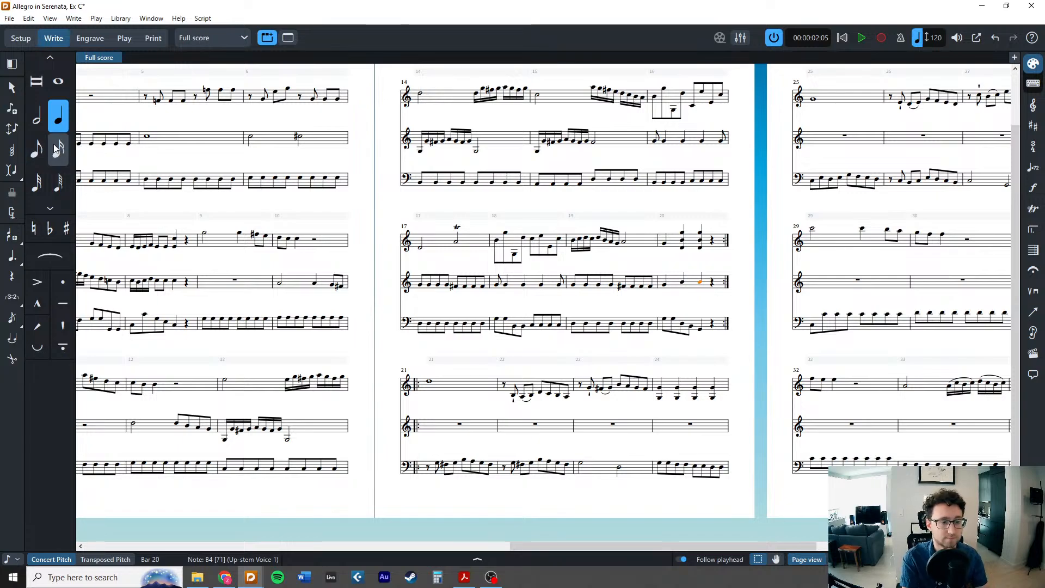
{"action": "key", "text": "Escape"}
{"action": "key", "text": "ctrl+s"}
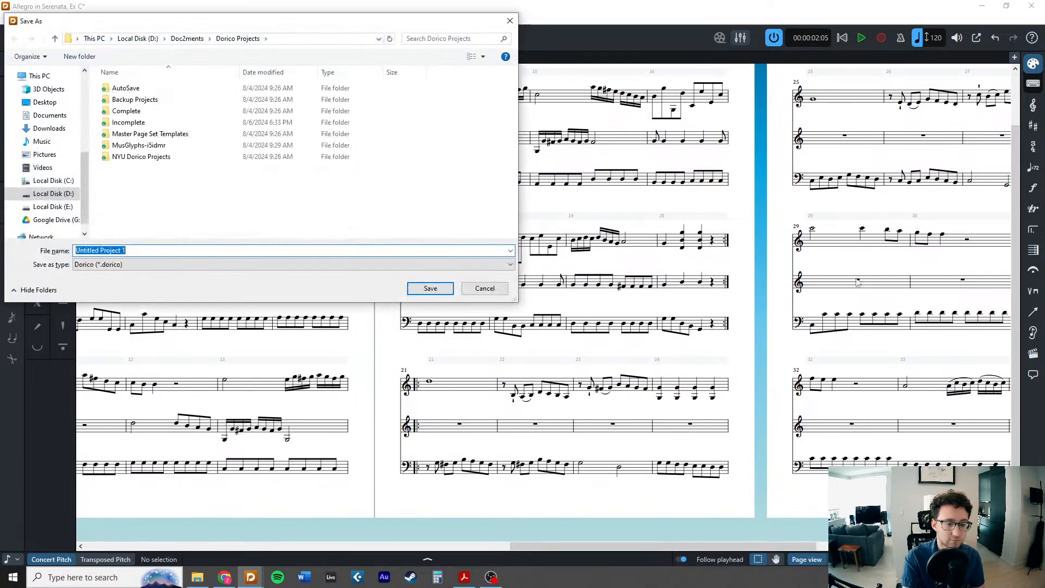
{"action": "left_click", "coordinate": [493, 294]}
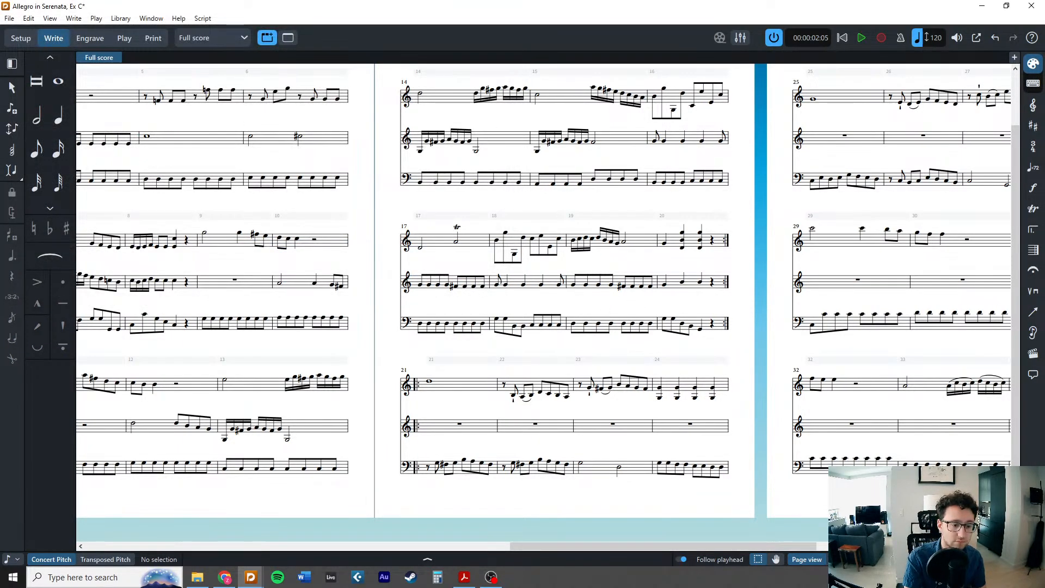
{"action": "key", "text": "alt+Tab"}
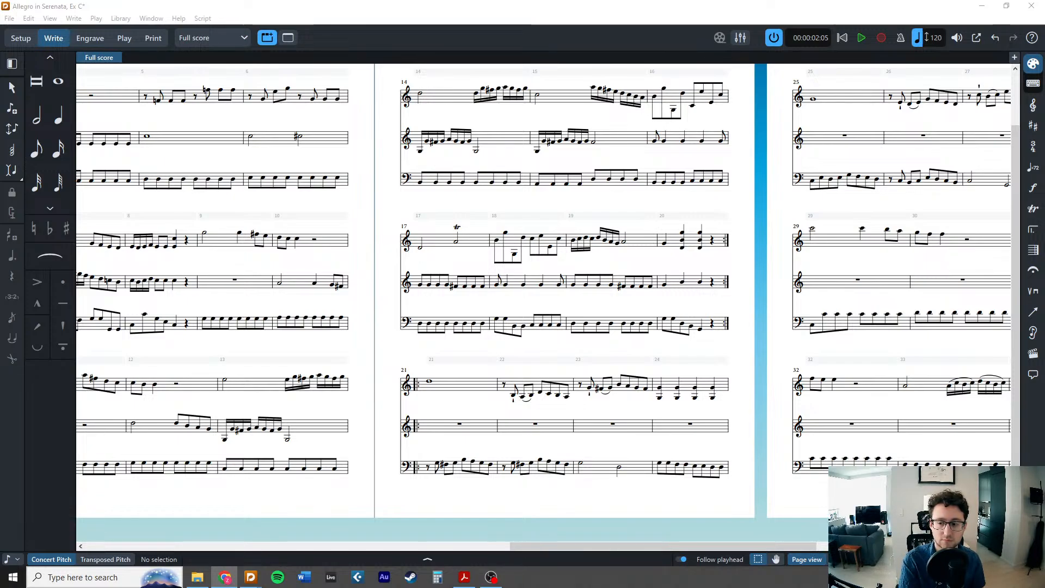
Look through the Allegro's pages for the Violin 2 bars still missing from bar 21 onward and consult the manuscript PDF.
{"action": "key", "text": "alt+Tab"}
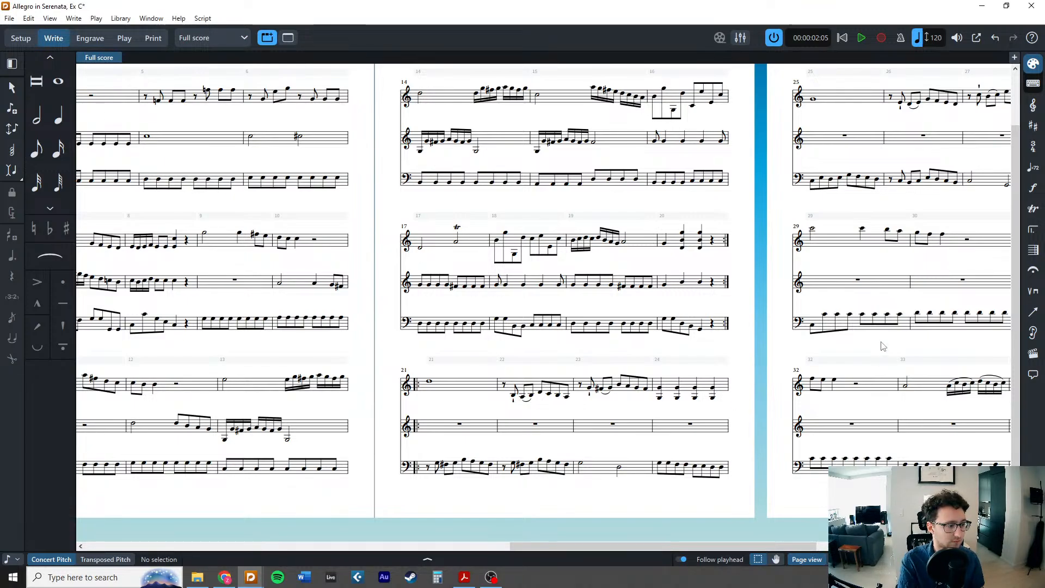
{"action": "scroll", "coordinate": [879, 345], "scroll_direction": "right", "scroll_amount": 10}
{"action": "scroll", "coordinate": [880, 345], "scroll_direction": "right", "scroll_amount": 1}
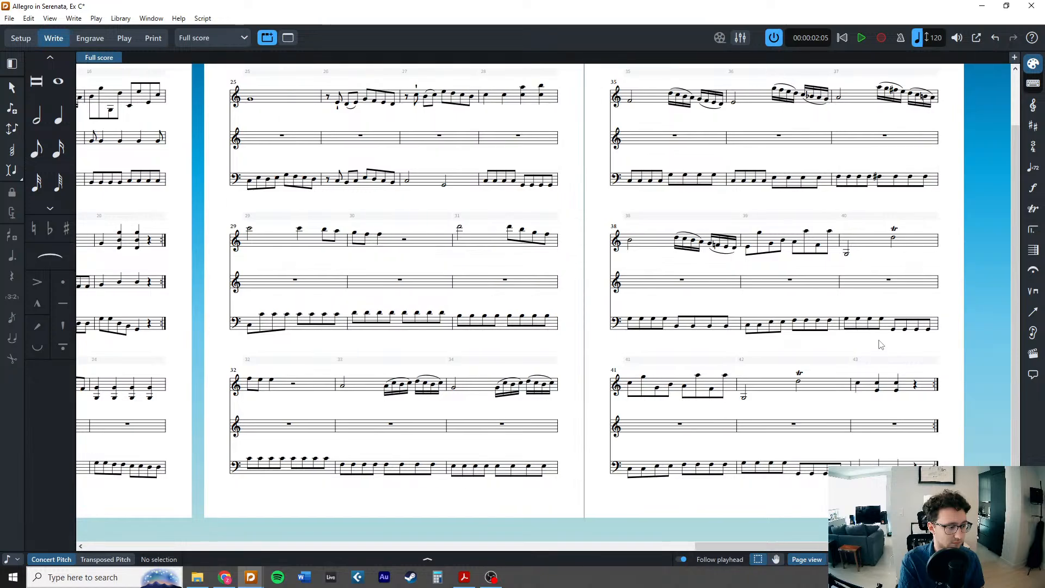
{"action": "scroll", "coordinate": [879, 344], "scroll_direction": "left", "scroll_amount": 5}
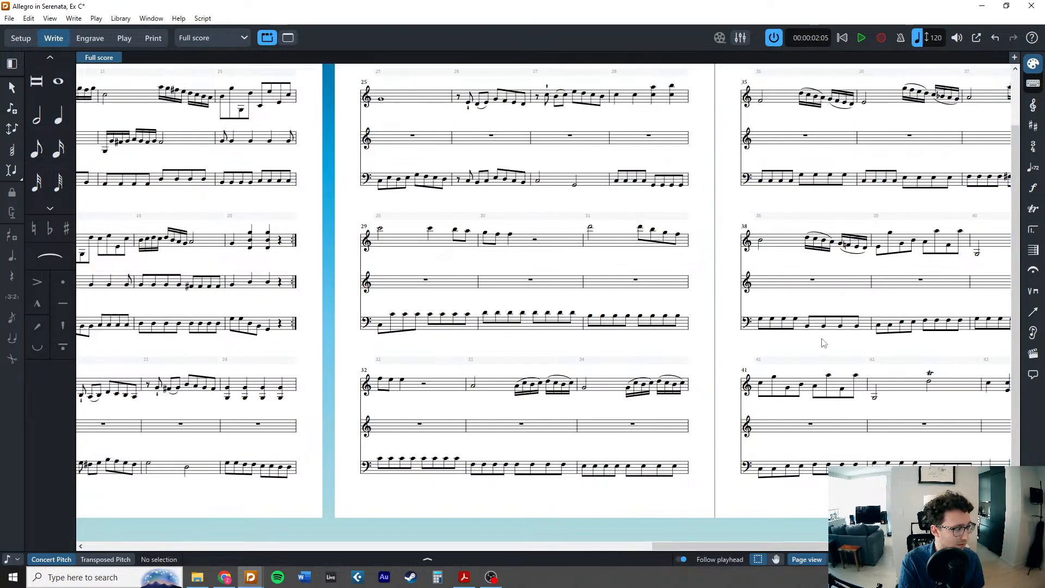
{"action": "scroll", "coordinate": [266, 411], "scroll_direction": "left", "scroll_amount": 5}
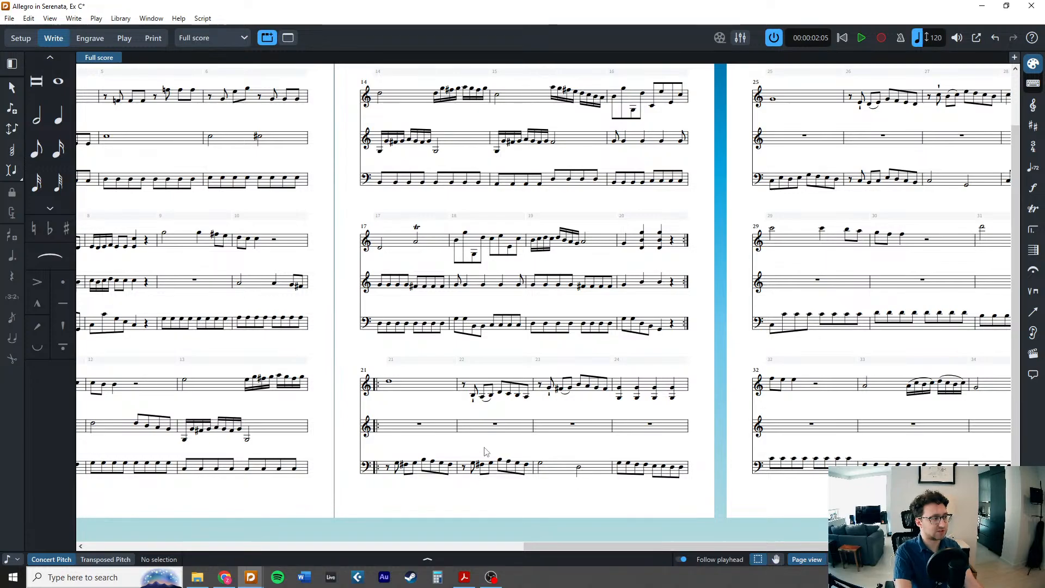
{"action": "scroll", "coordinate": [474, 452], "scroll_direction": "left", "scroll_amount": 7}
{"action": "scroll", "coordinate": [423, 359], "scroll_direction": "left", "scroll_amount": 2}
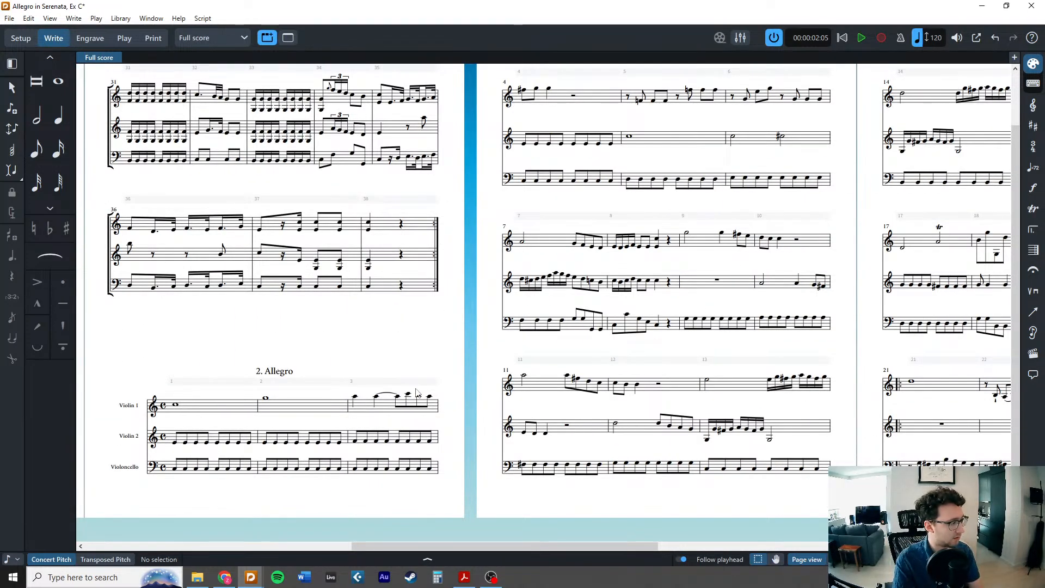
{"action": "scroll", "coordinate": [180, 414], "scroll_direction": "right", "scroll_amount": 7}
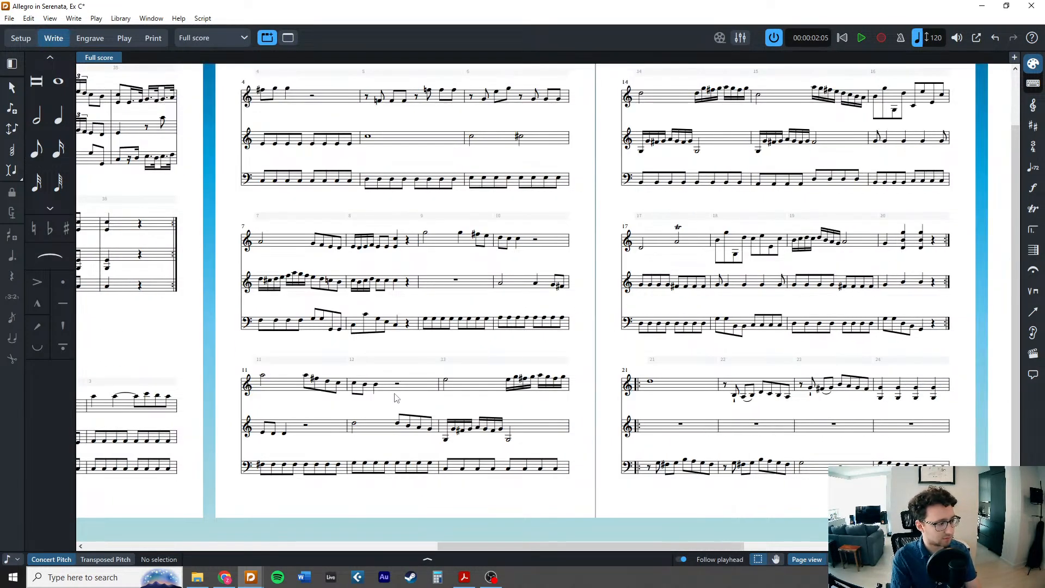
{"action": "scroll", "coordinate": [400, 397], "scroll_direction": "up", "scroll_amount": 1}
{"action": "scroll", "coordinate": [400, 397], "scroll_direction": "right", "scroll_amount": 7}
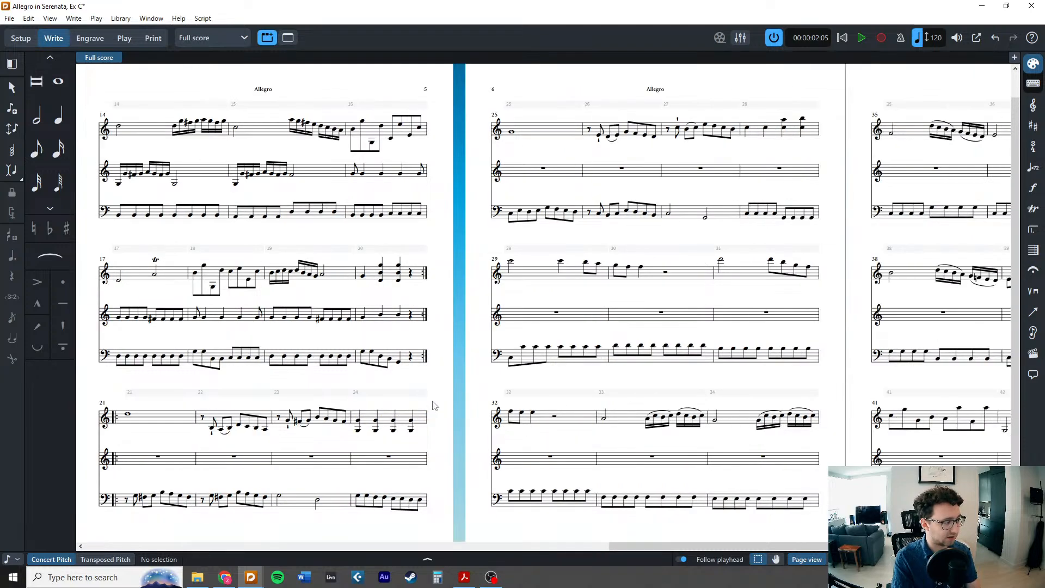
{"action": "scroll", "coordinate": [435, 407], "scroll_direction": "down", "scroll_amount": 1}
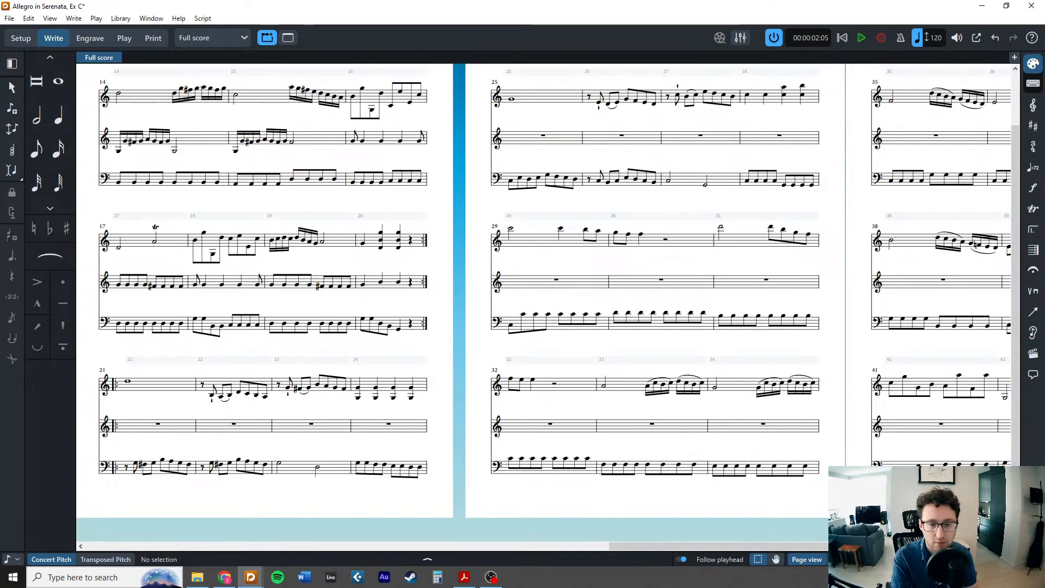
{"action": "left_click", "coordinate": [464, 577]}
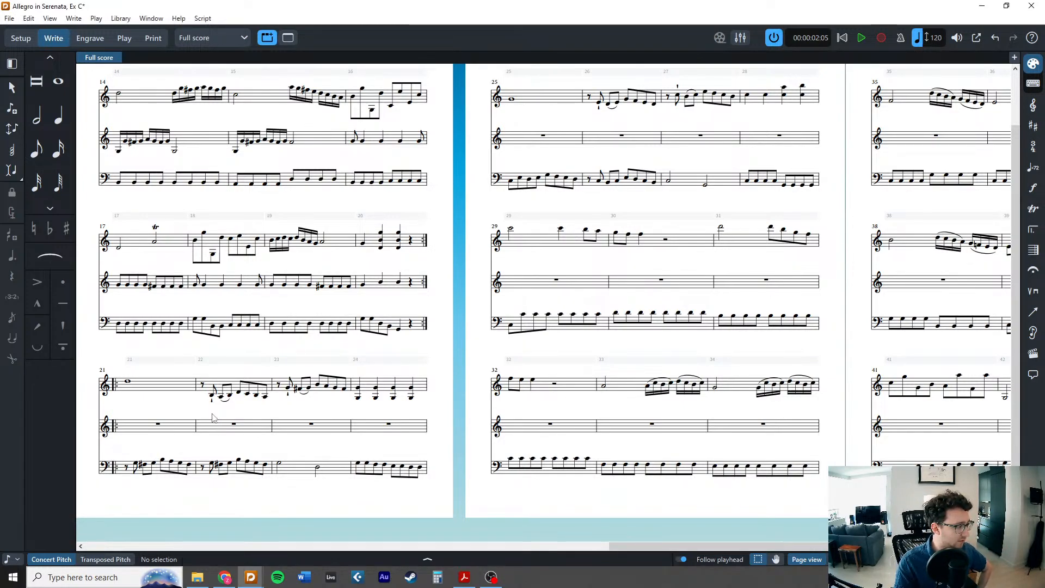
Enter an eighth rest and seven eighth notes ending on A in bar 21 of Violin 2, plus a whole note D in bar 22.
{"action": "double_click", "coordinate": [158, 424]}
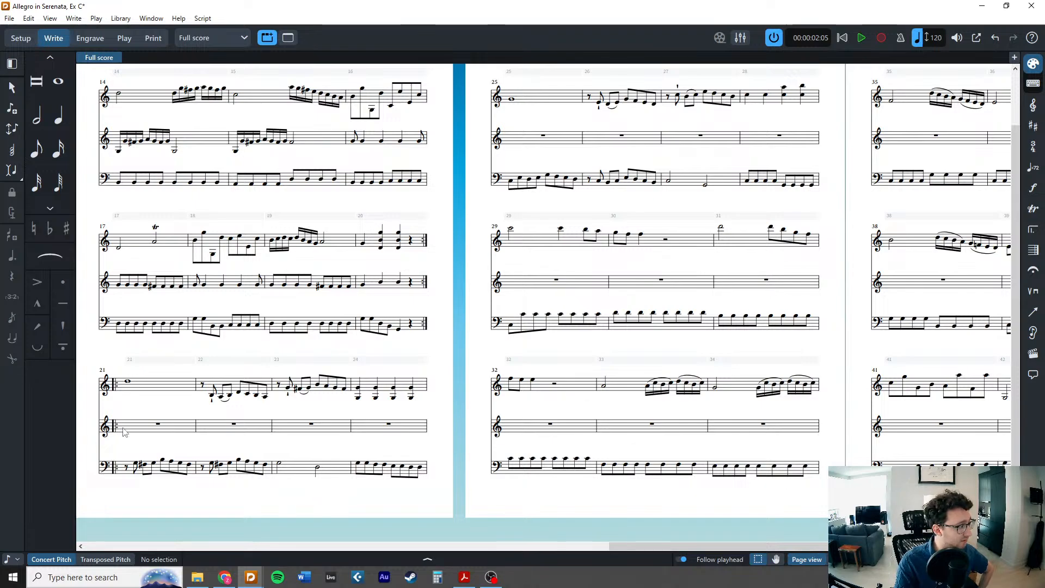
{"action": "left_click", "coordinate": [40, 148]}
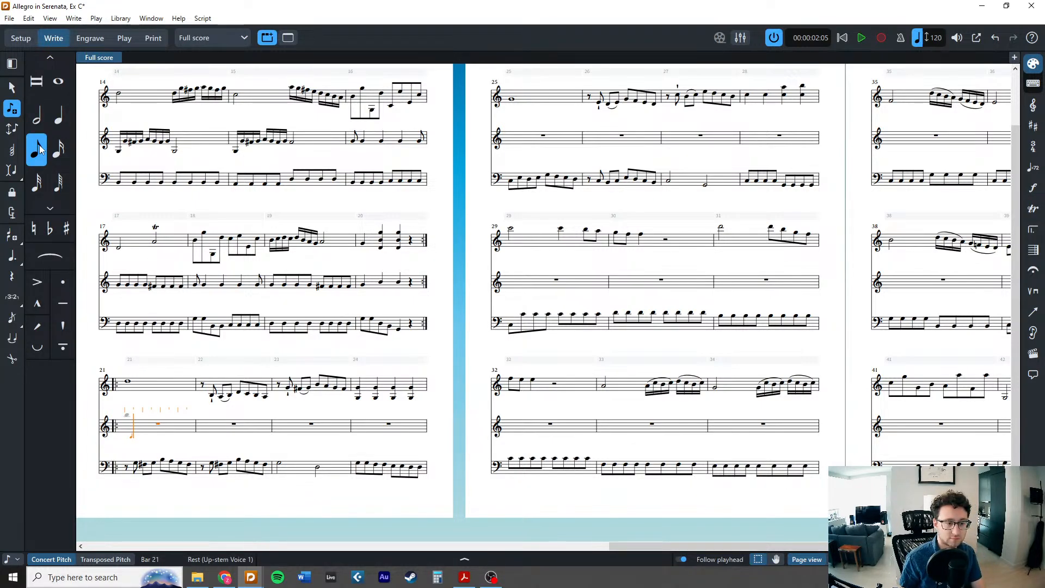
{"action": "key", "text": "space"}
{"action": "type", "text": "bgabcba"}
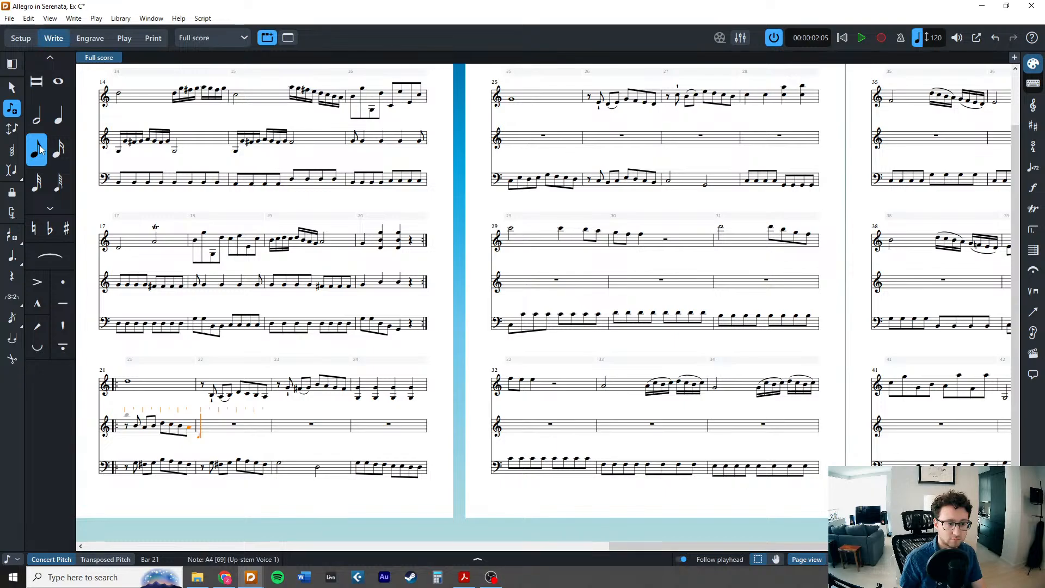
{"action": "type", "text": "8d"}
{"action": "left_click", "coordinate": [39, 150]}
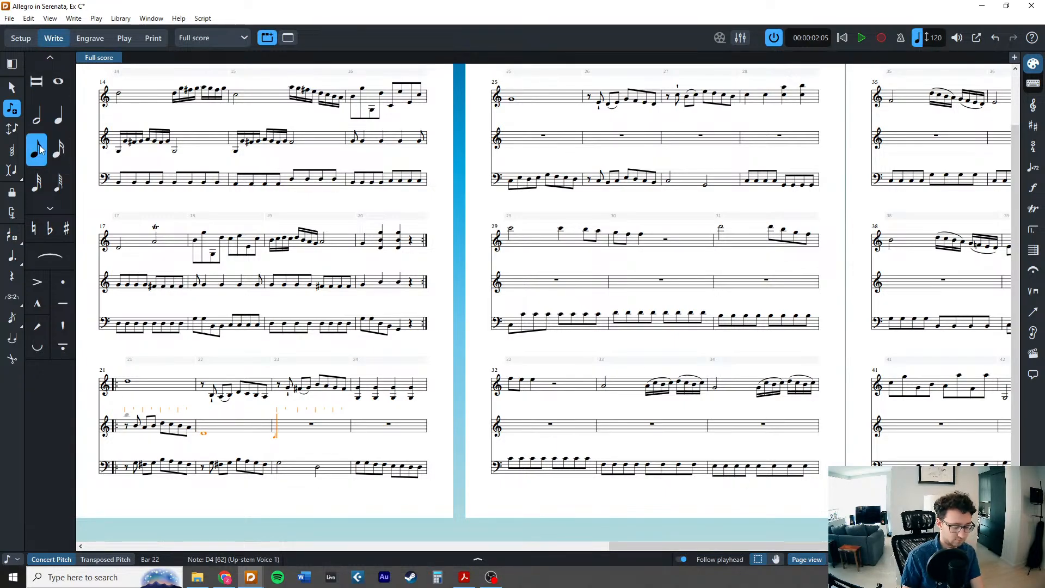
Enter an eighth rest followed by seven eighth notes in bar 23 of Violin 2.
{"action": "key", "text": "Right"}
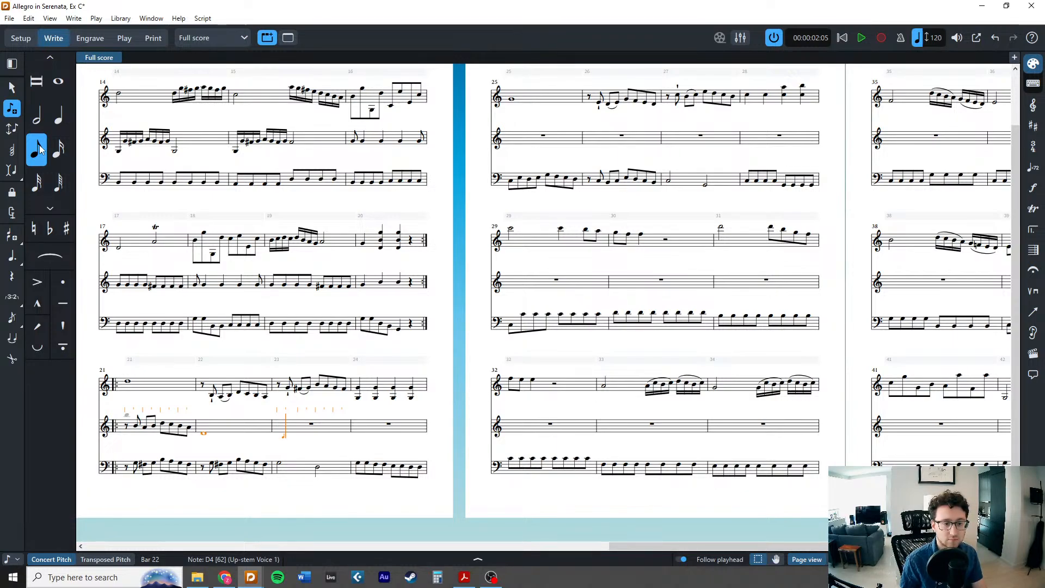
{"action": "key", "text": "b"}
{"action": "key", "text": "a"}
{"action": "key", "text": "b"}
{"action": "key", "text": "d"}
{"action": "key", "text": "c"}
{"action": "key", "text": "b"}
{"action": "key", "text": "a"}
Fill bar 24 of Violin 2 with four rising quarter notes ending on the high F.
{"action": "key", "text": "6"}
{"action": "key", "text": "b"}
{"action": "key", "text": "shift+alt+b"}
{"action": "key", "text": "d"}
{"action": "key", "text": "f"}
Enter the first four eighth notes of bar 25 in Violin 2, with C and B as the third and fourth.
{"action": "key", "text": "5"}
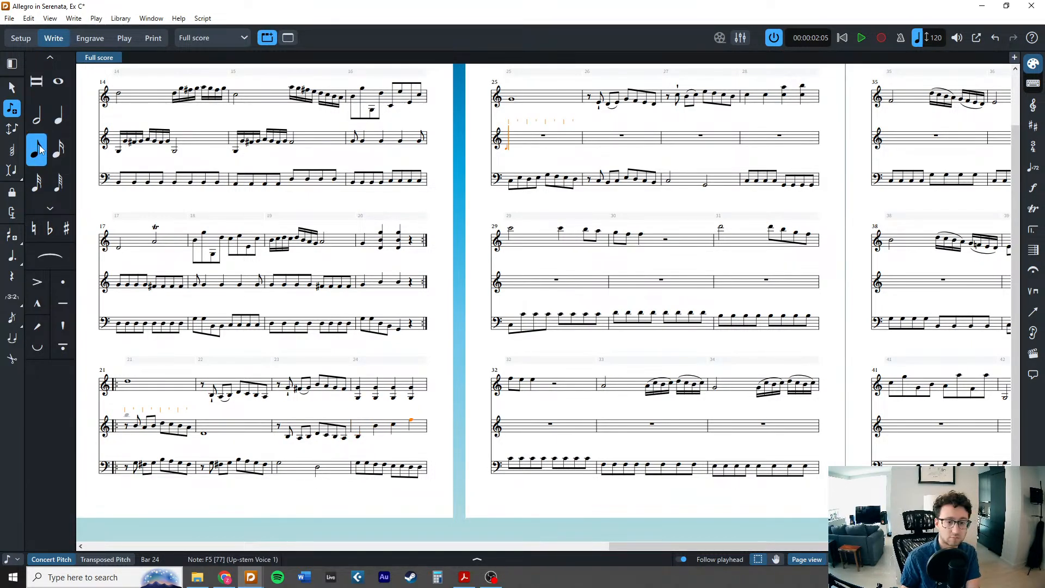
{"action": "key", "text": "c"}
{"action": "key", "text": "b"}
{"action": "key", "text": "c"}
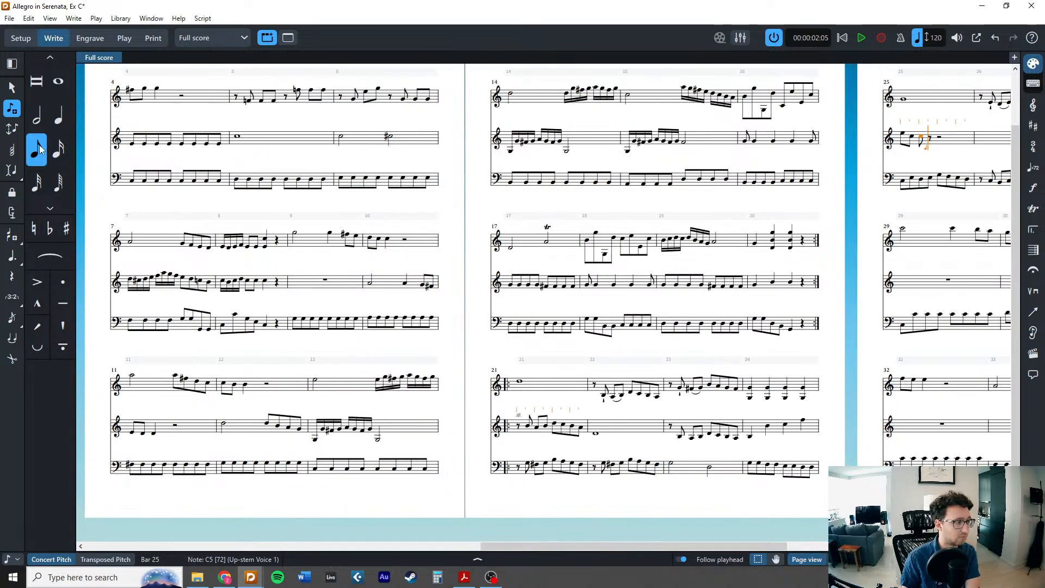
{"action": "key", "text": "b"}
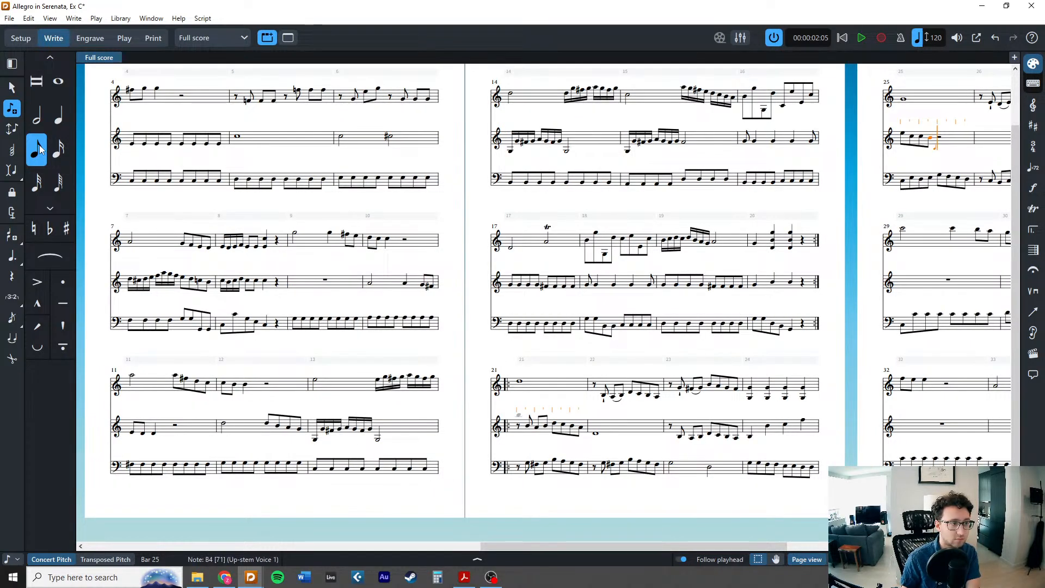
Remove the third and fourth eighth notes of Violin 2's bar 25 and complete the bar with six eighth notes ending on B.
{"action": "key", "text": "Home"}
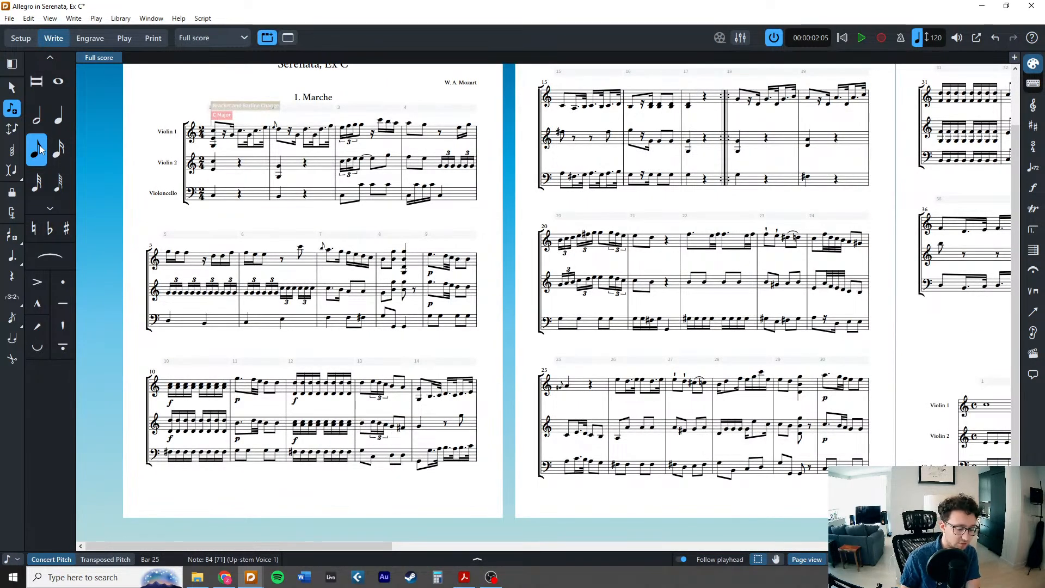
{"action": "scroll", "coordinate": [517, 248], "scroll_direction": "right", "scroll_amount": 15}
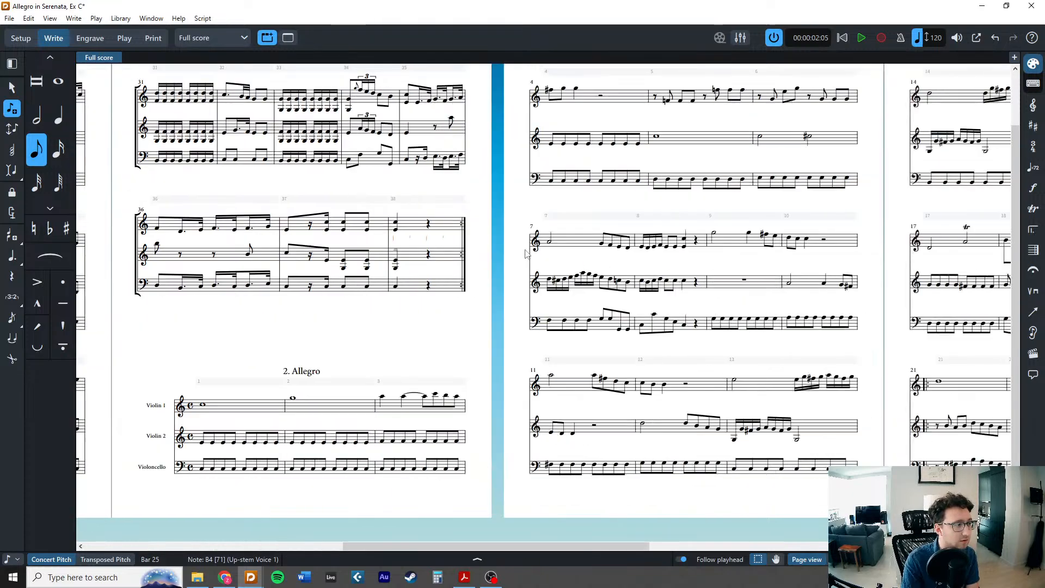
{"action": "key", "text": "BackSpace"}
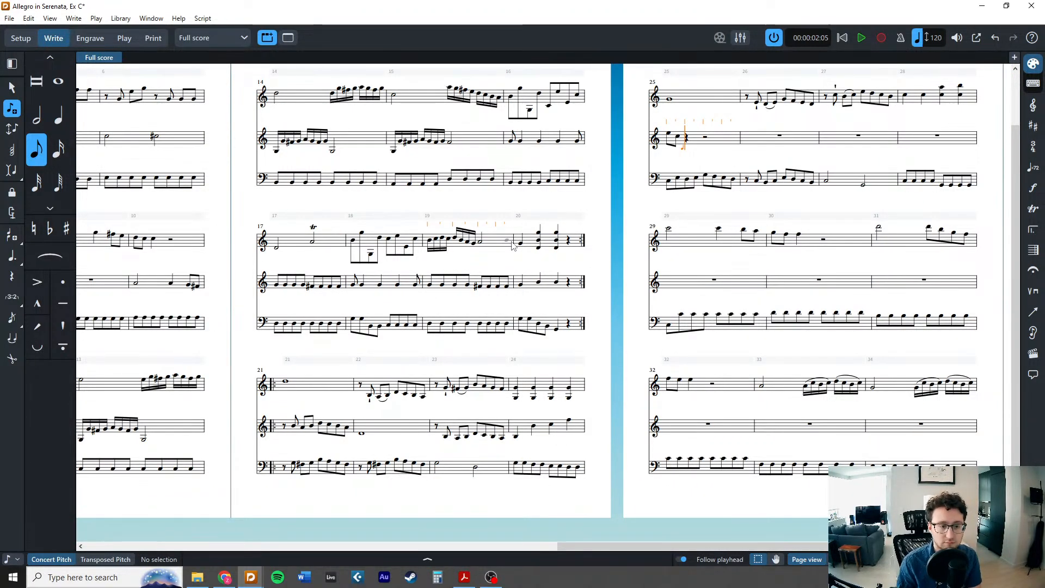
{"action": "key", "text": "a"}
{"action": "key", "text": "c"}
{"action": "key", "text": "b"}
{"action": "key", "text": "c"}
{"action": "key", "text": "a"}
{"action": "key", "text": "b"}
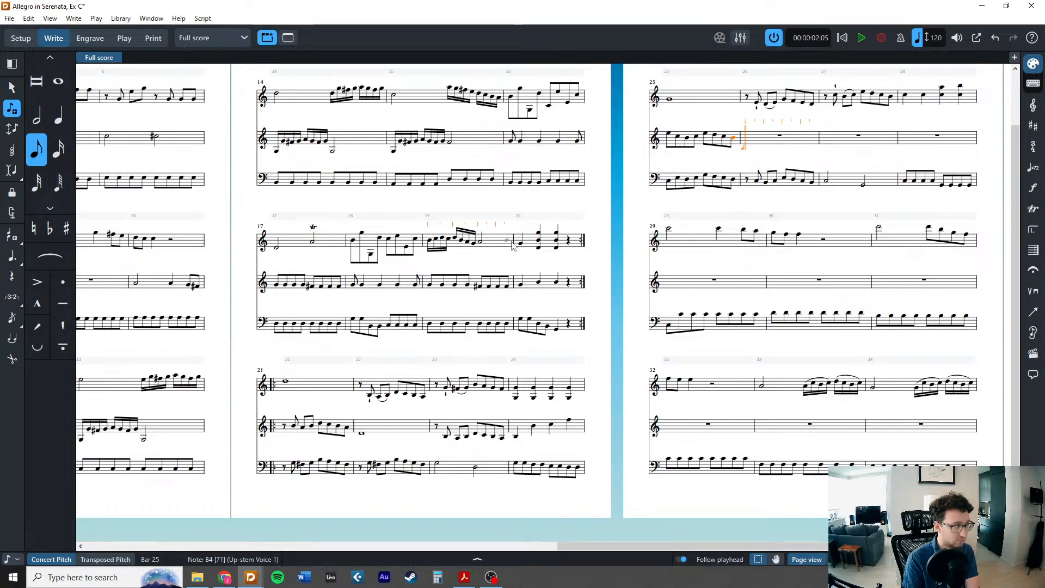
Enter a whole note on the low G in bar 26 of Violin 2.
{"action": "key", "text": "6"}
{"action": "key", "text": "7"}
{"action": "key", "text": "g"}
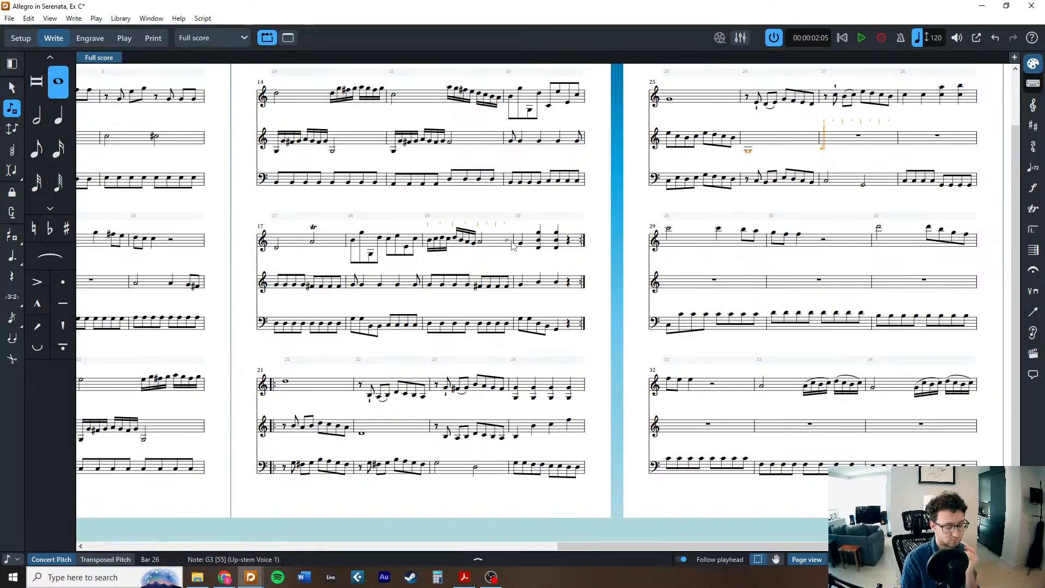
Enter an eighth rest and seven eighth notes ending on D in bar 27 of Violin 2.
{"action": "key", "text": "Right"}
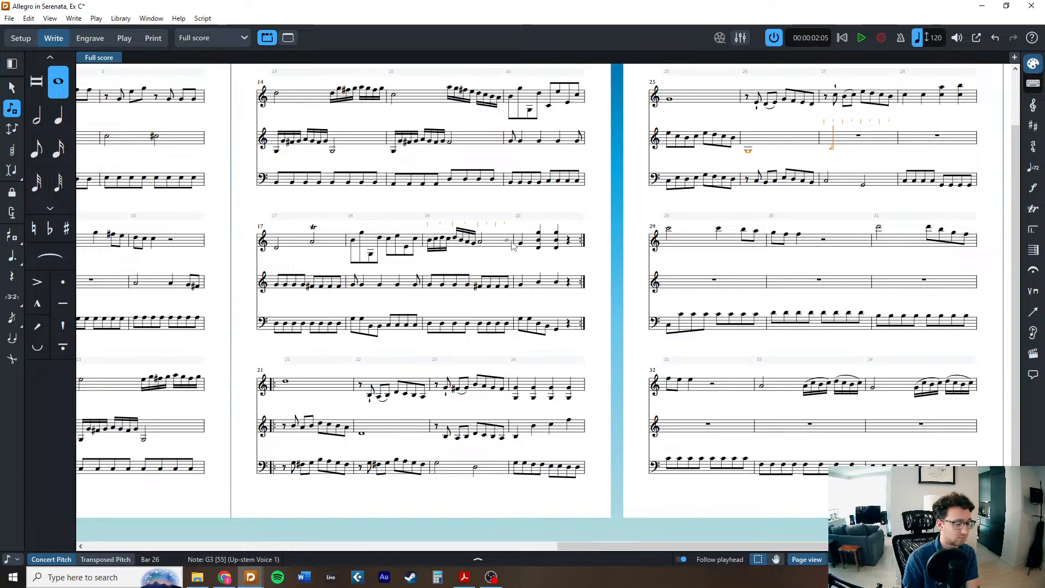
{"action": "key", "text": "4"}
{"action": "key", "text": "e"}
{"action": "key", "text": "e"}
{"action": "key", "text": "f"}
{"action": "key", "text": "e"}
{"action": "key", "text": "e"}
{"action": "key", "text": "d"}
Fill bar 28 of Violin 2 with four quarter notes, starting on F4 and ending on D5.
{"action": "key", "text": "6"}
{"action": "key", "text": "4"}
{"action": "key", "text": "7"}
{"action": "key", "text": "6"}
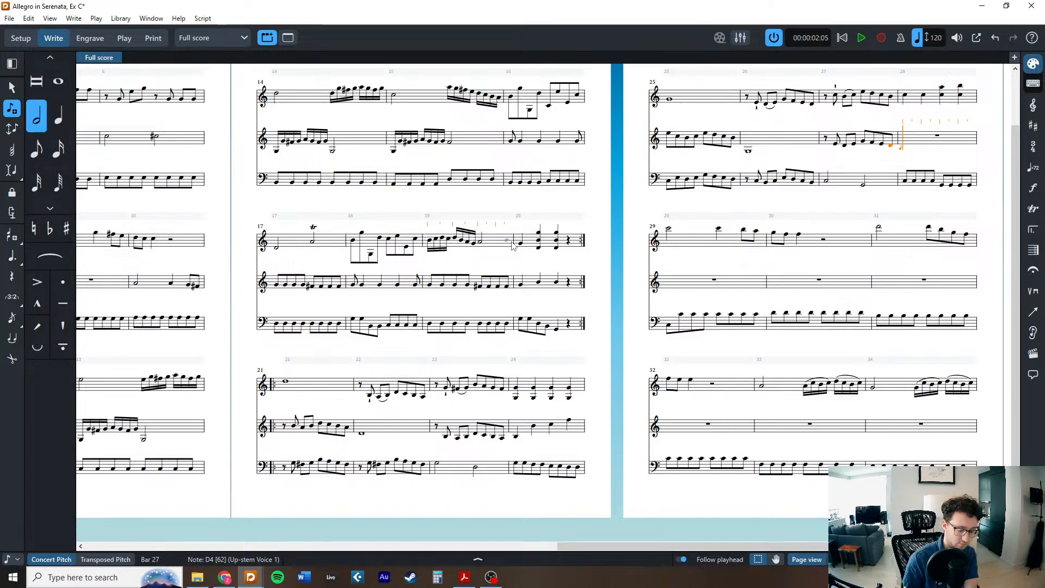
{"action": "key", "text": "5"}
{"action": "key", "text": "f"}
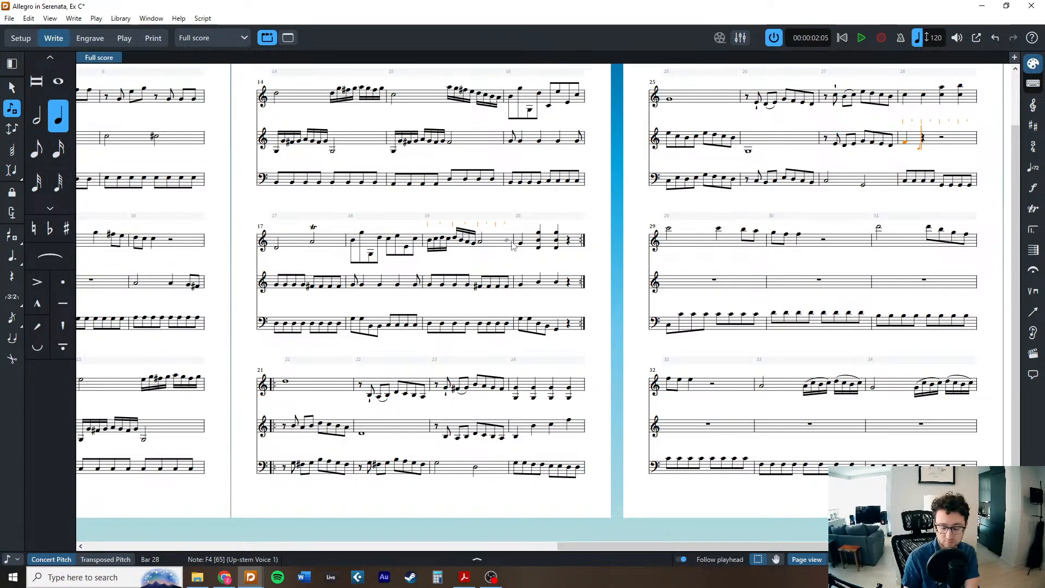
{"action": "key", "text": "d"}
{"action": "key", "text": "f"}
{"action": "key", "text": "d"}
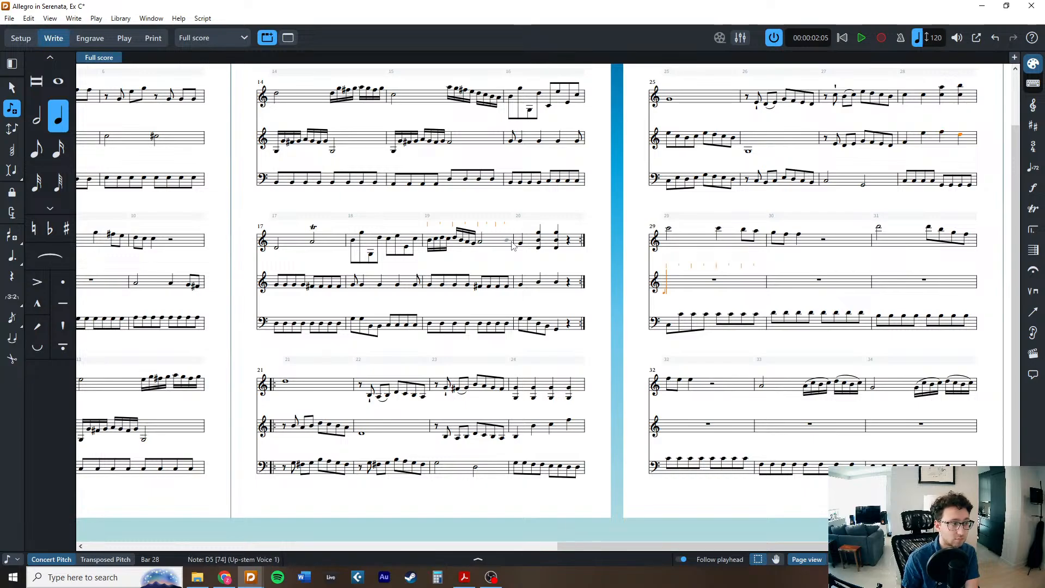
Enter a quarter-note chord of E4 and C5 on the first beat of bar 29 in Violin 2 and end note input.
{"action": "key", "text": "e"}
{"action": "key", "text": "shift+alt+c"}
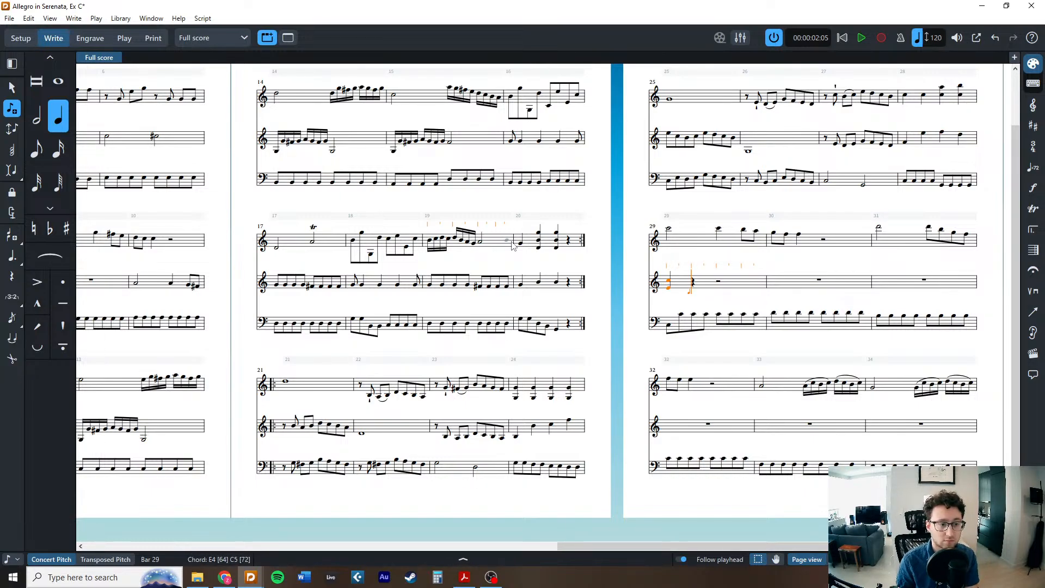
{"action": "key", "text": "Escape"}
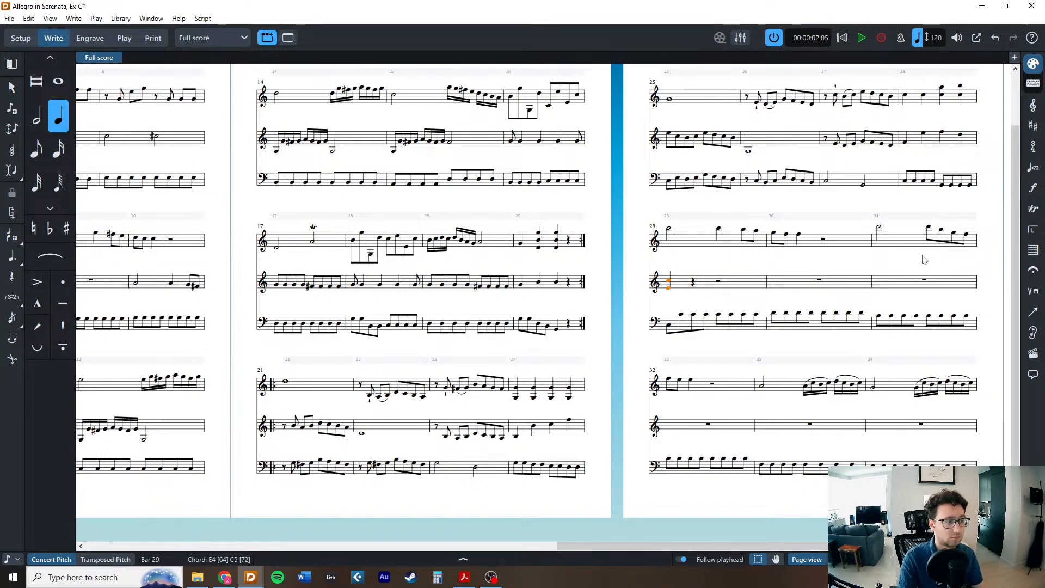
Copy Violin 1's bars 29–30 into bars 30–31 of Violin 2 and transpose the copy down.
{"action": "left_click", "coordinate": [695, 244]}
{"action": "left_click", "coordinate": [809, 245], "text": "shift"}
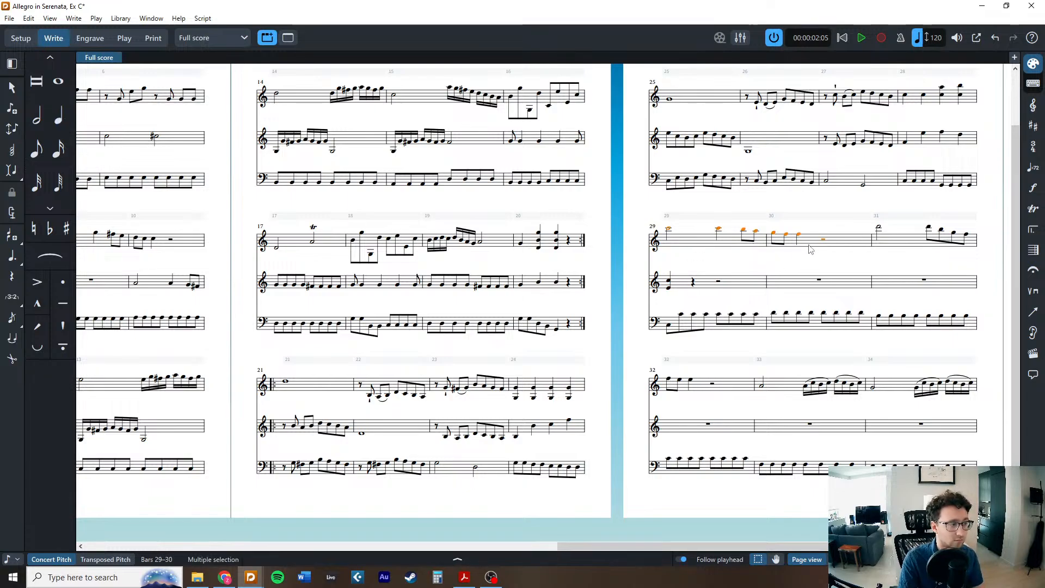
{"action": "left_click", "coordinate": [816, 288], "text": "alt"}
{"action": "key", "text": "ctrl+alt+Down"}
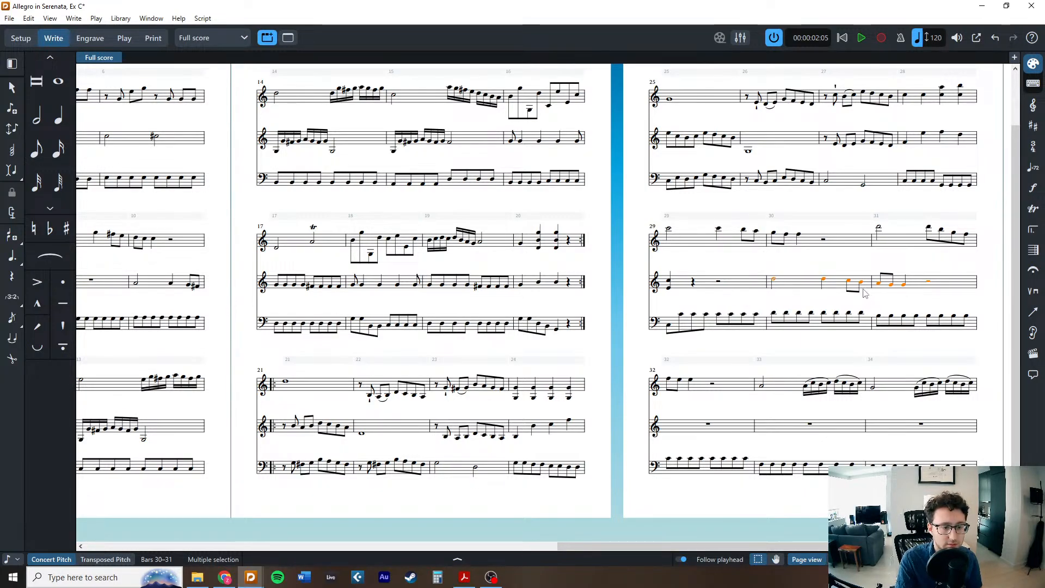
Copy Violin 1's bar 31 into bar 32 of Violin 2 and lower the copied notes stepwise.
{"action": "scroll", "coordinate": [866, 295], "scroll_direction": "right", "scroll_amount": 3}
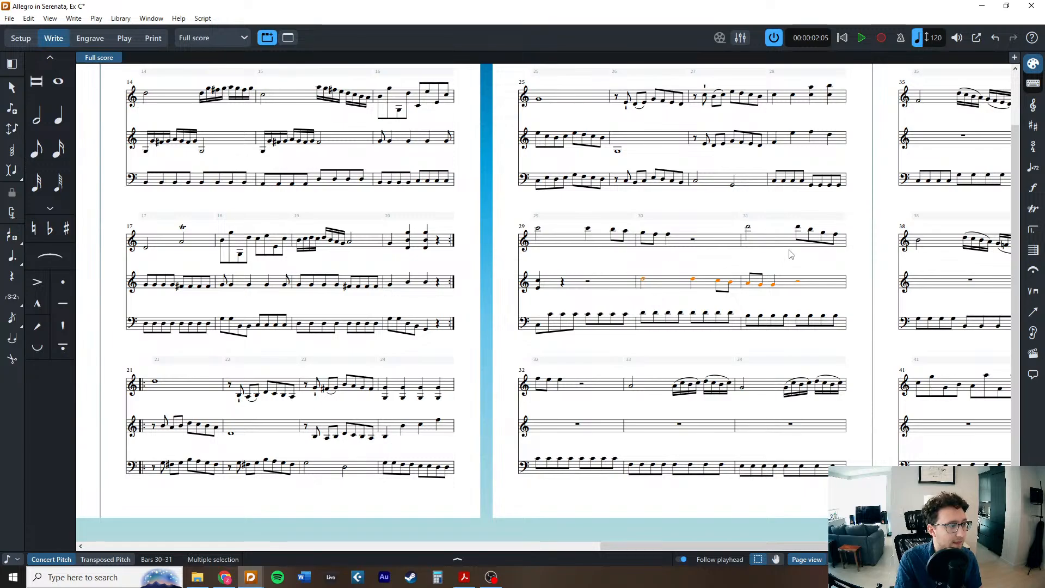
{"action": "left_click", "coordinate": [762, 241]}
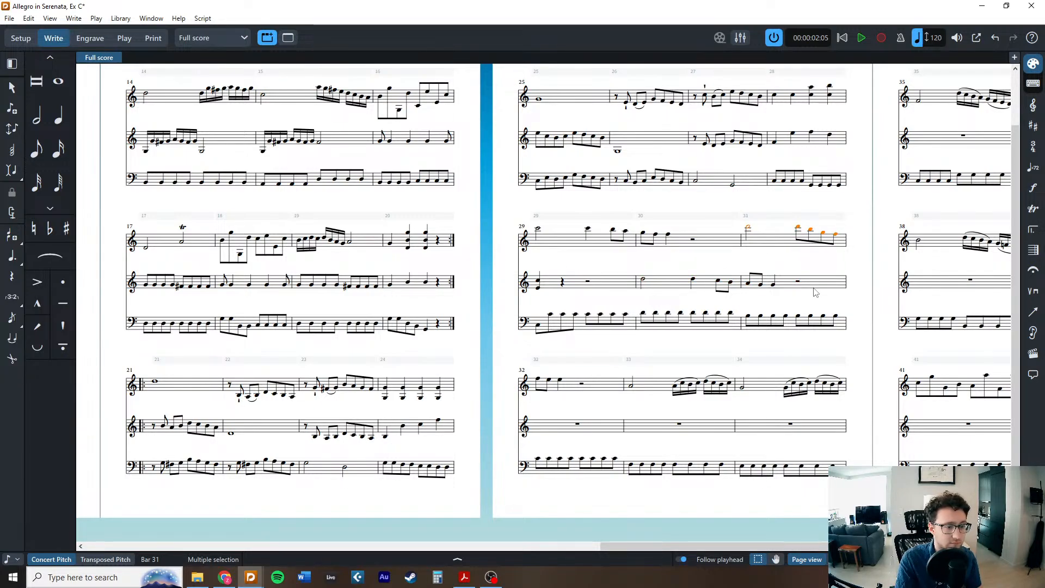
{"action": "left_click", "coordinate": [598, 427], "text": "alt"}
{"action": "key", "text": "alt+Down"}
{"action": "key", "text": "alt+Down"}
{"action": "key", "text": "alt+Down"}
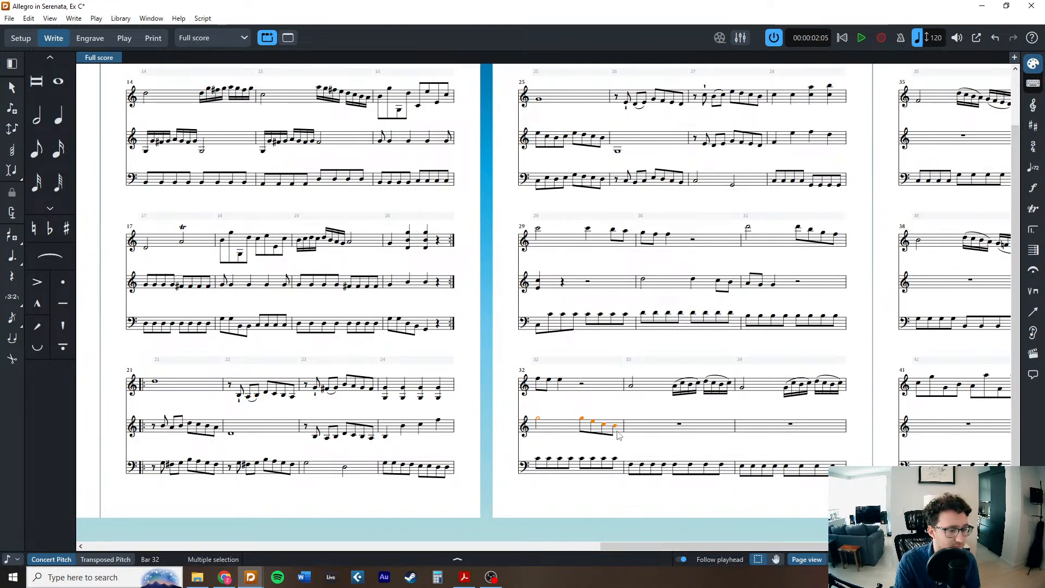
Raise the last two eighth notes of Violin 2's bar 32 by one step.
{"action": "left_click", "coordinate": [613, 426]}
{"action": "key", "text": "shift+Left"}
{"action": "key", "text": "alt+Up"}
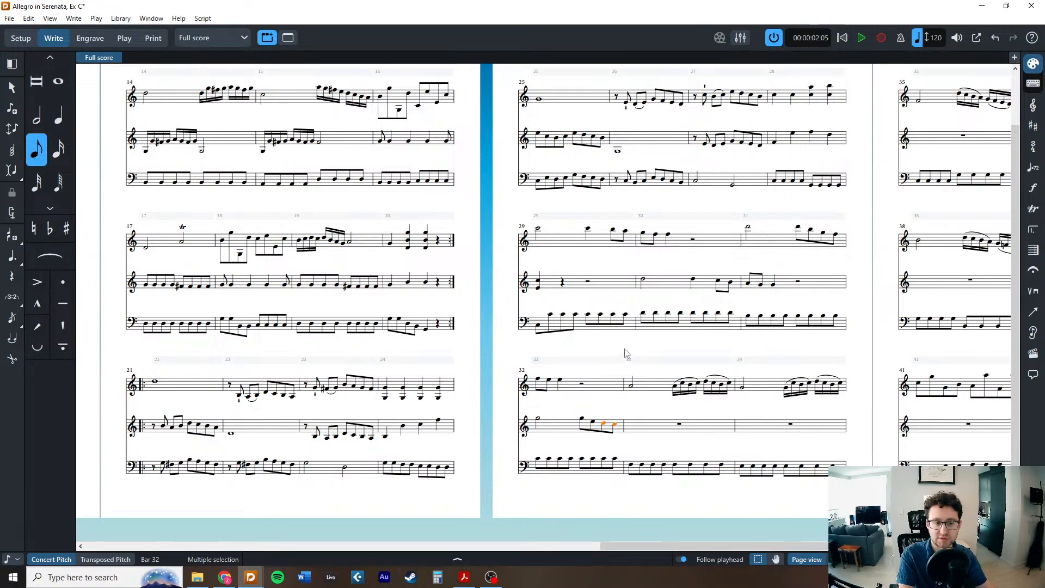
{"action": "key", "text": "Escape"}
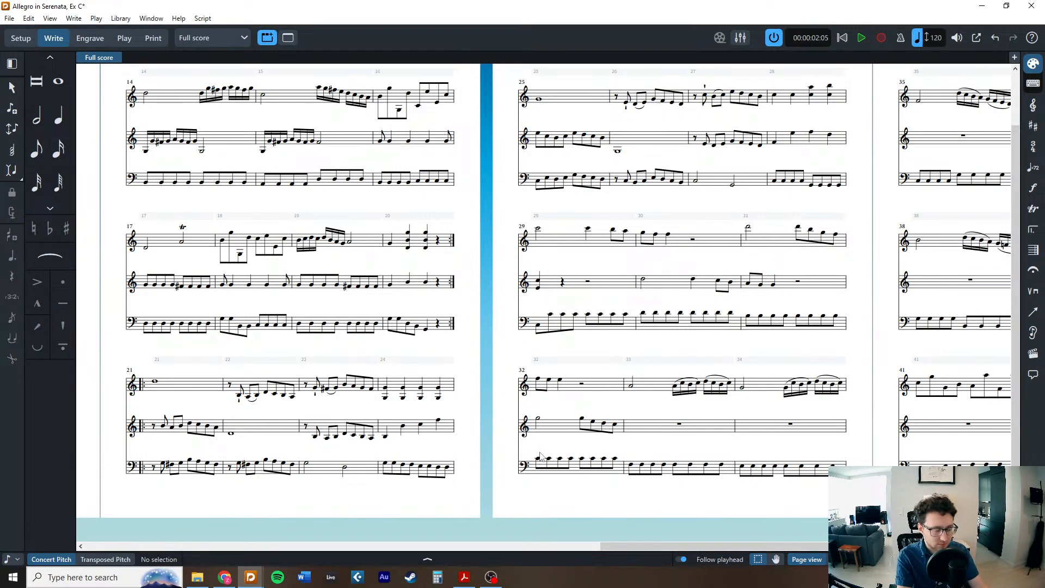
Try the first of the four eighth notes in Violin 2's bar 32 as A5 and as F♯5.
{"action": "left_click", "coordinate": [584, 426]}
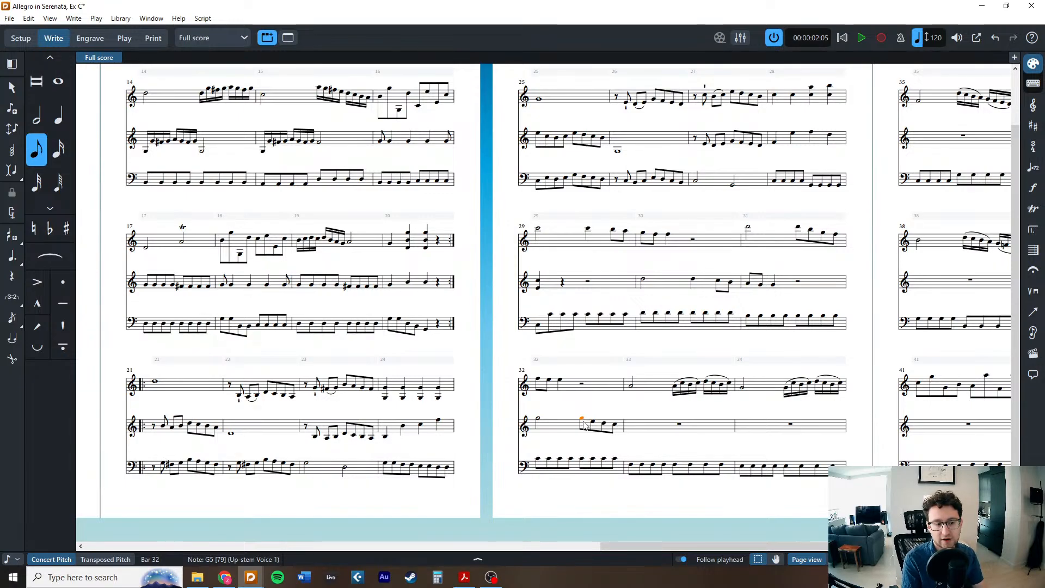
{"action": "key", "text": "Return"}
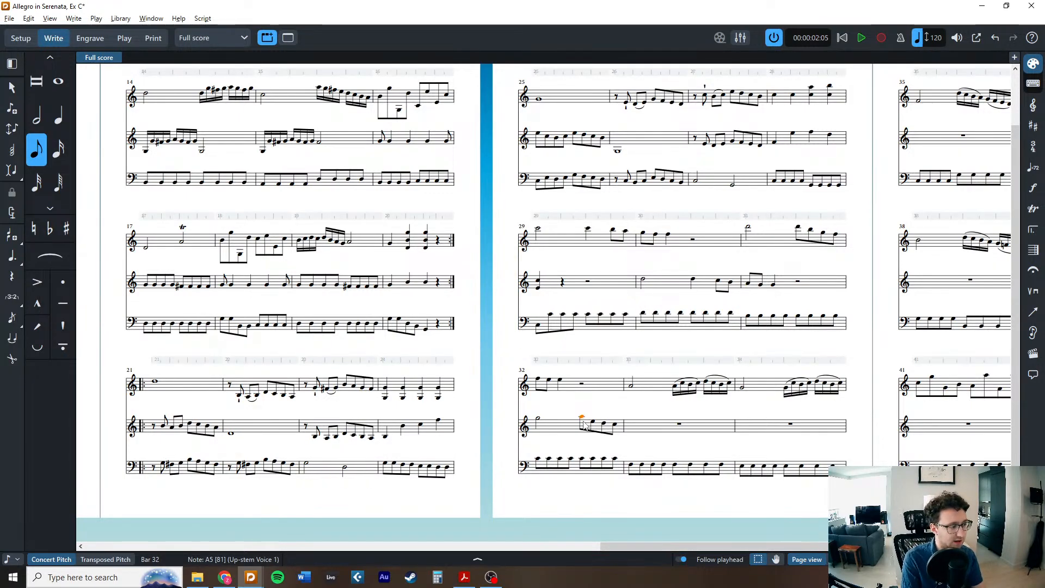
{"action": "key", "text": "Escape"}
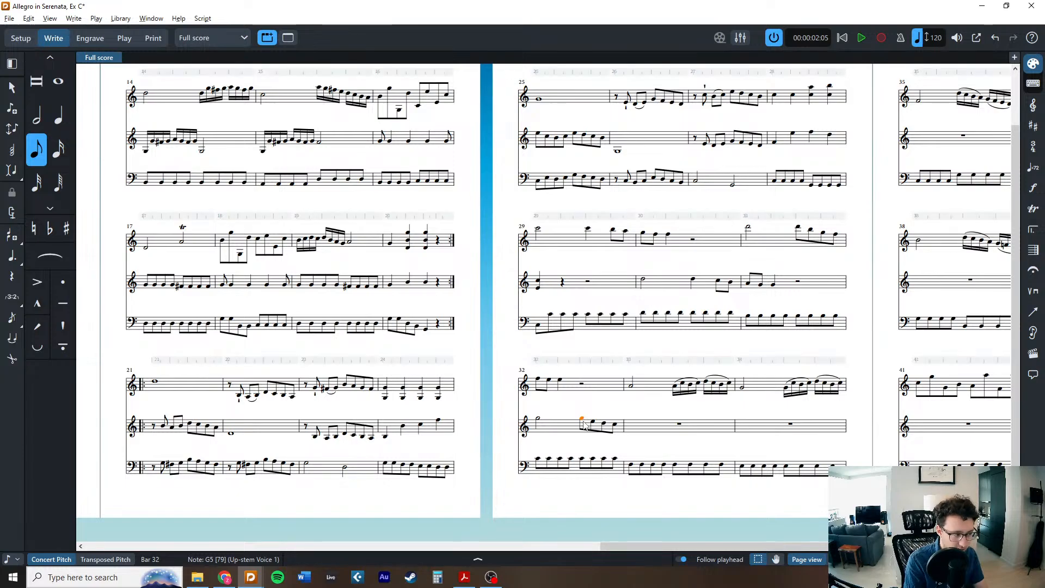
{"action": "key", "text": "Return"}
{"action": "key", "text": "Escape"}
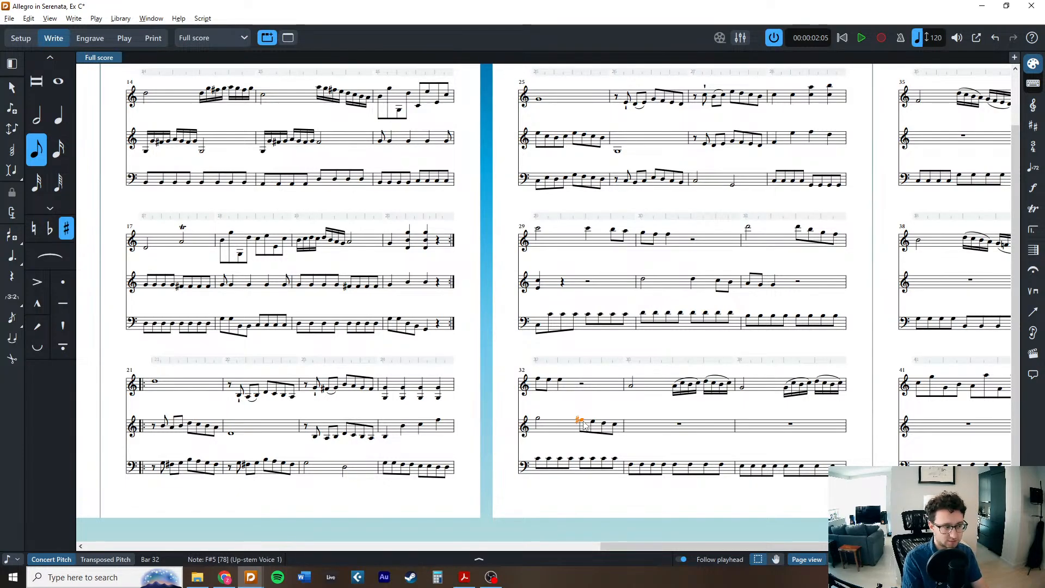
{"action": "key", "text": "Return"}
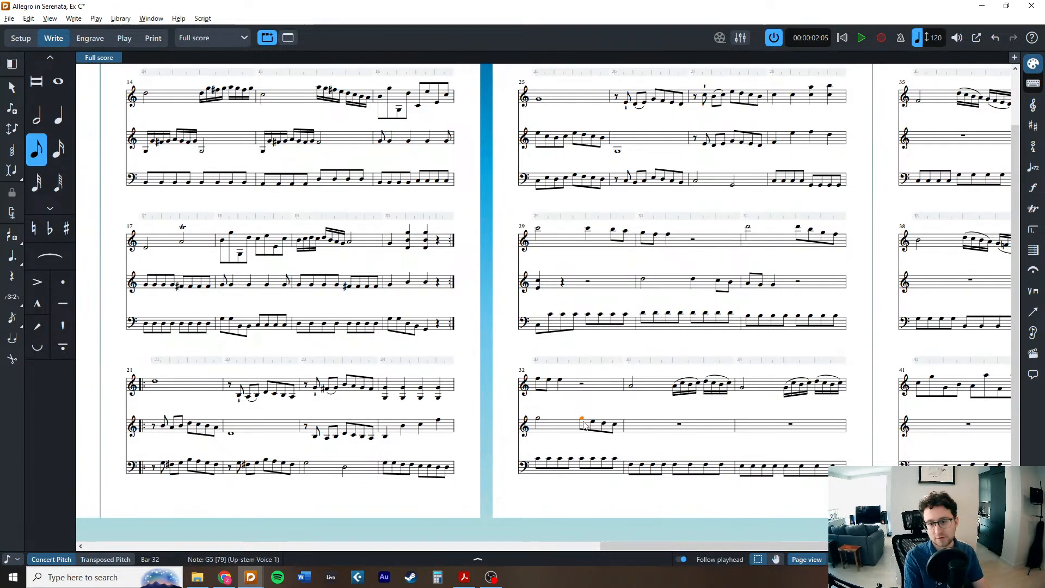
{"action": "key", "text": "Escape"}
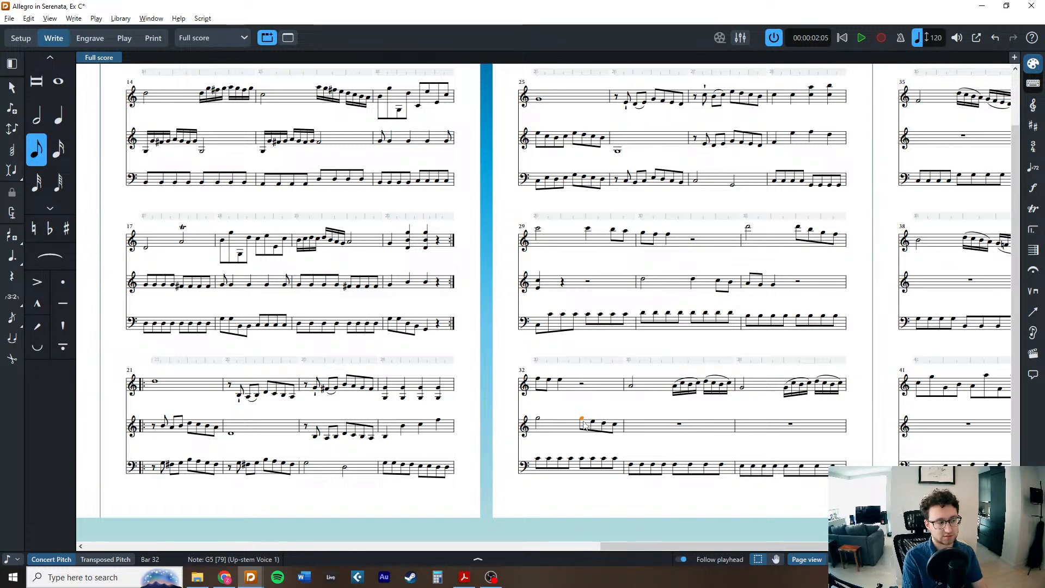
{"action": "key", "text": "Escape"}
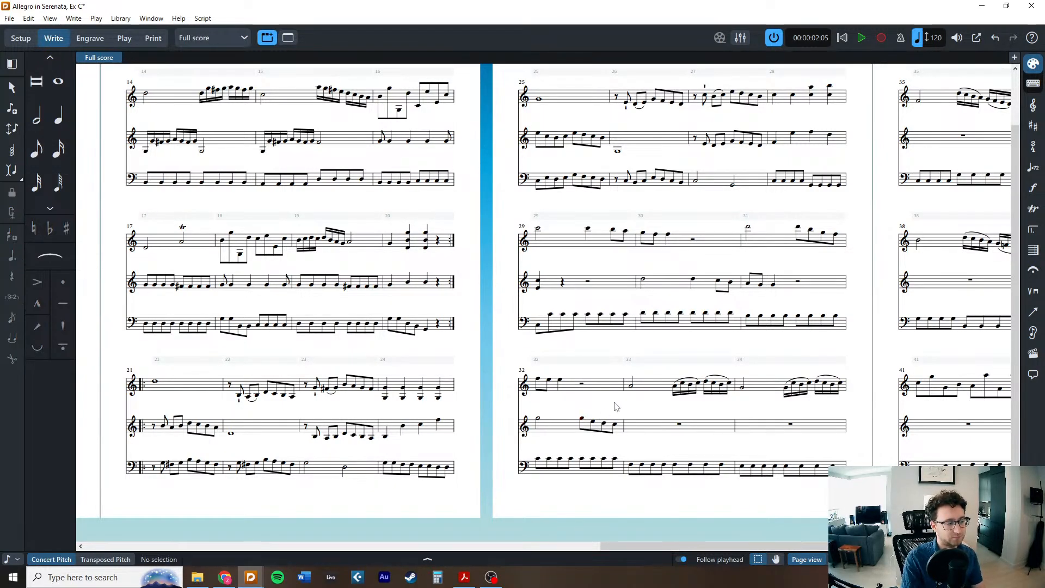
{"action": "key", "text": "ctrl+s"}
{"action": "left_click", "coordinate": [493, 288]}
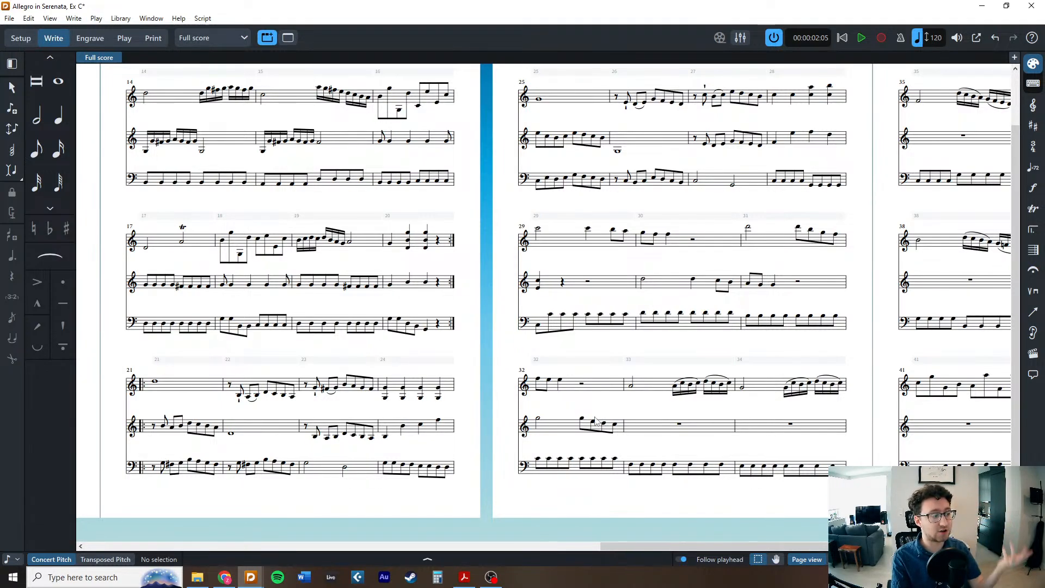
Try moving the last four eighth notes of Violin 2's bar 32 down an octave.
{"action": "left_click", "coordinate": [590, 434]}
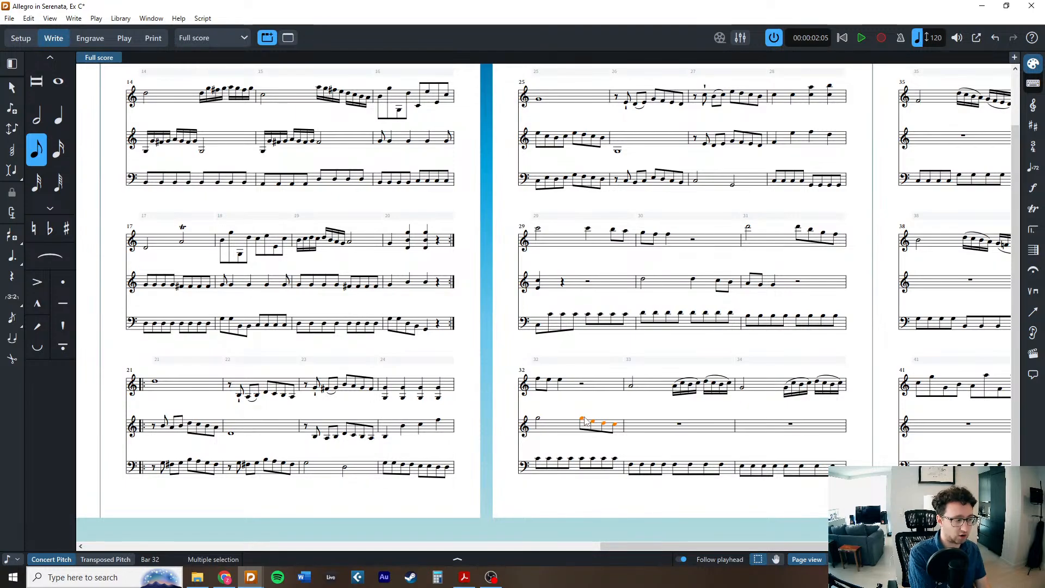
{"action": "key", "text": "shift+o"}
{"action": "type", "text": "t"}
{"action": "type", "text": "r"}
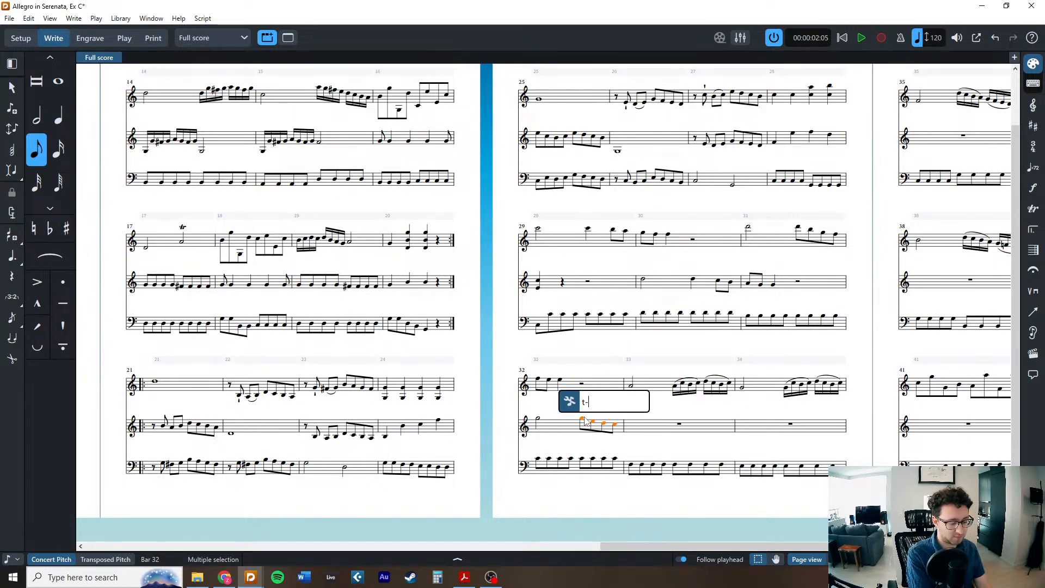
{"action": "key", "text": "Return"}
{"action": "key", "text": "ctrl+alt+Up"}
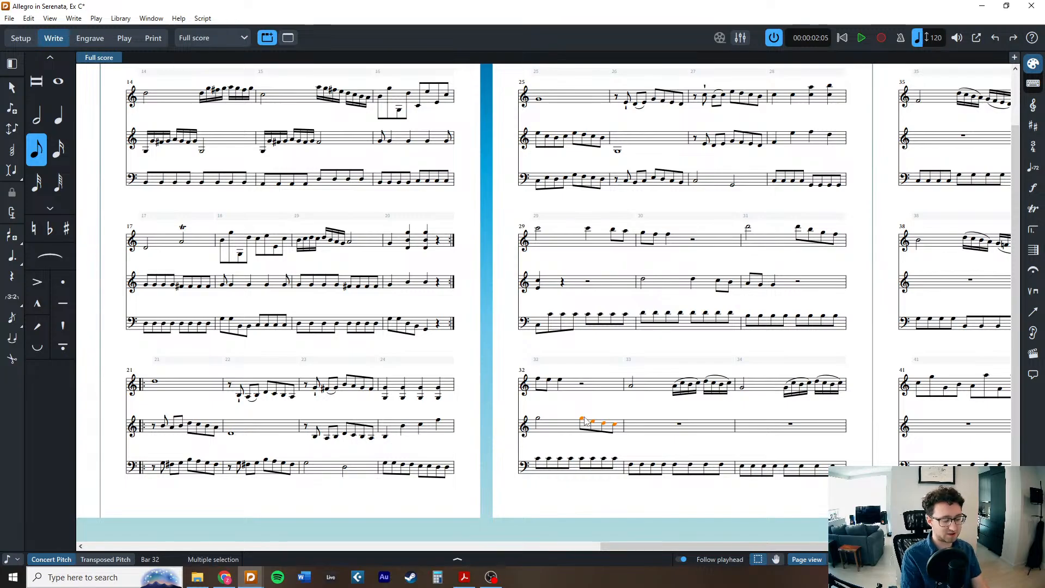
{"action": "key", "text": "ctrl+alt+Down"}
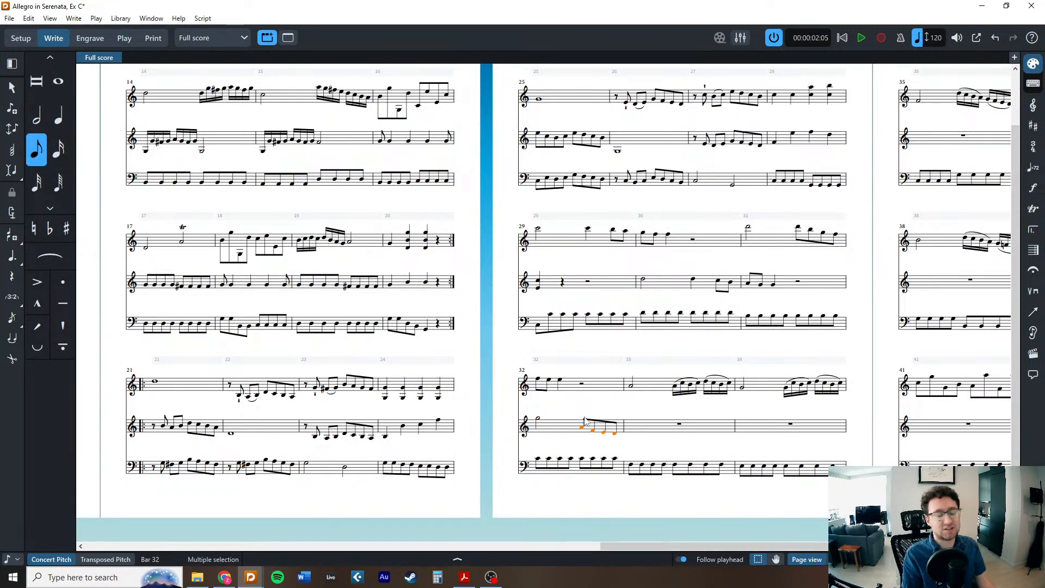
{"action": "key", "text": "ctrl+alt+Up"}
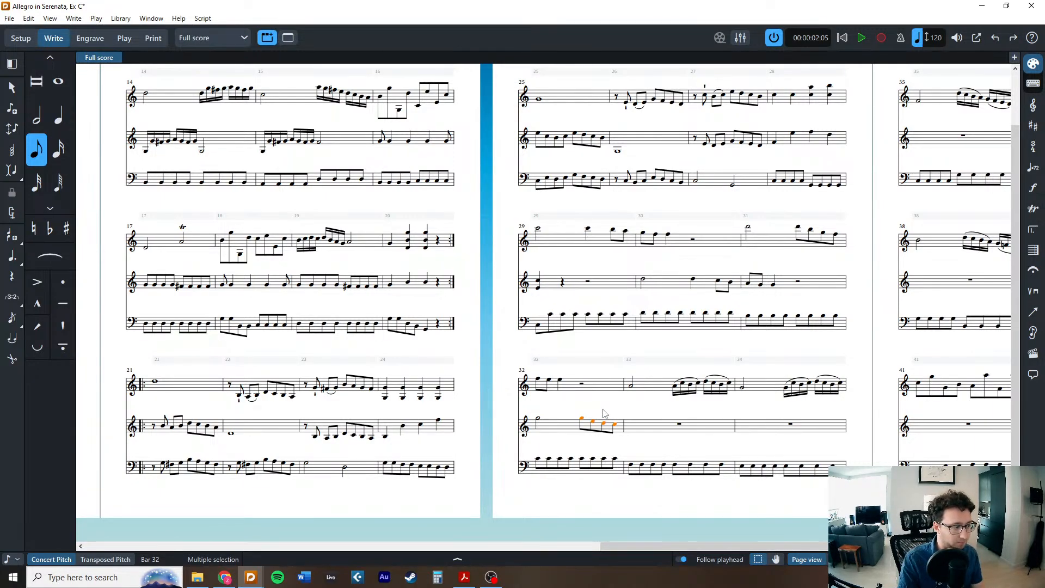
{"action": "key", "text": "Escape"}
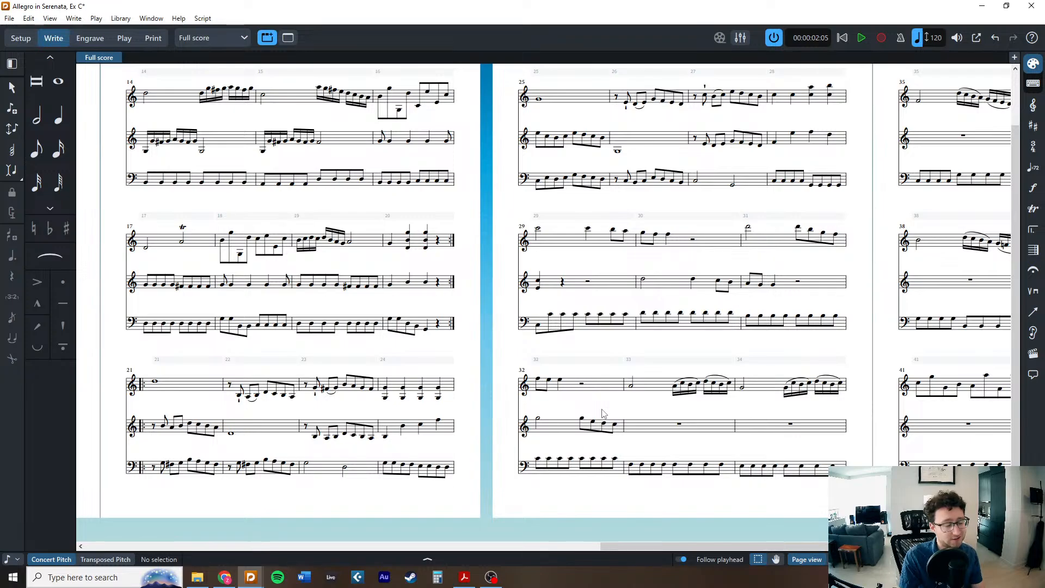
{"action": "key", "text": "ctrl+shift+s"}
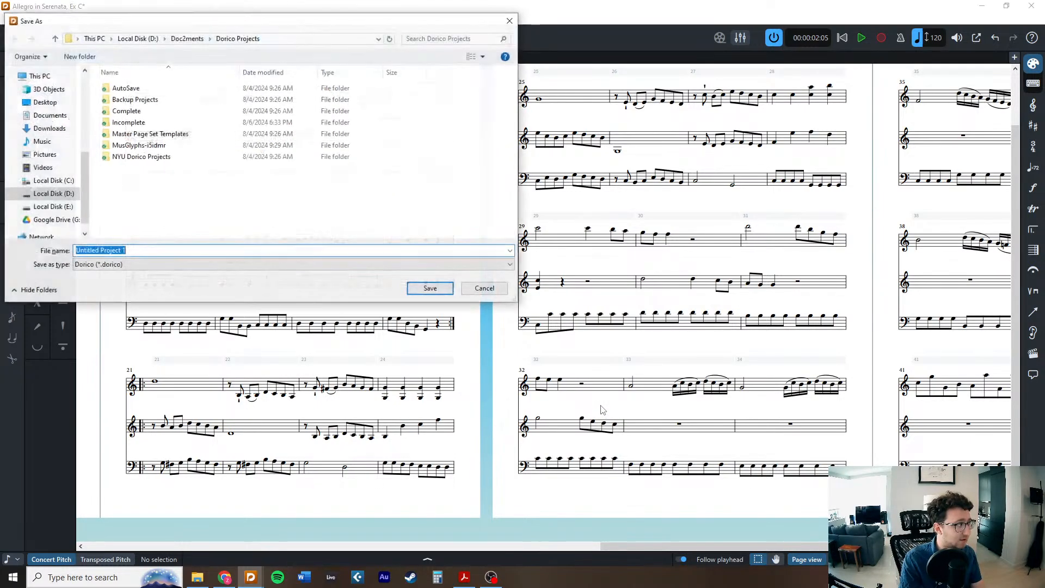
{"action": "left_click", "coordinate": [488, 287]}
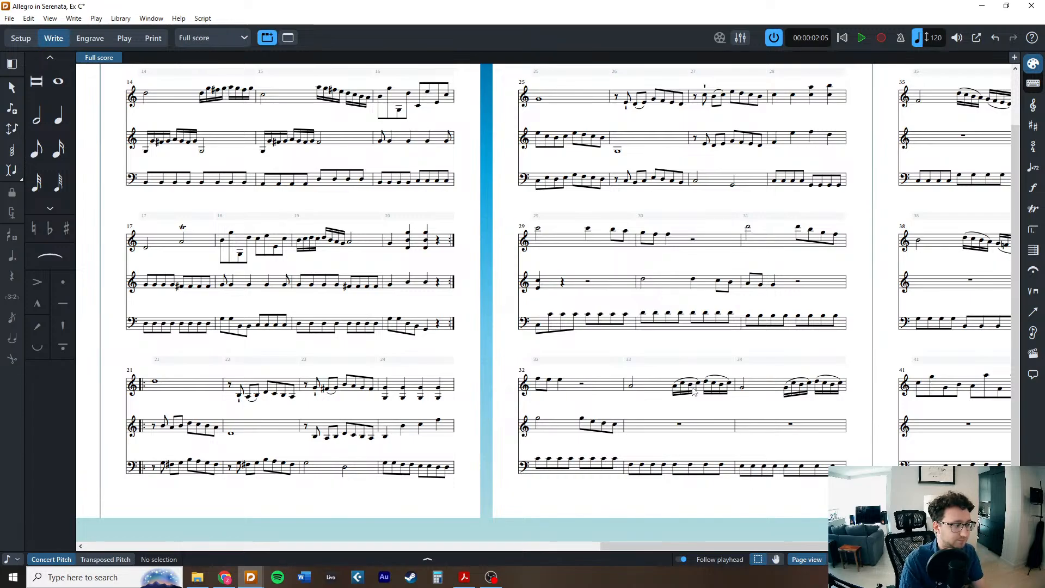
Copy Violin 2's bar 13 figure into bar 33, transposed up a fourth to start on C4, and repeat it in bars 34 and 35.
{"action": "scroll", "coordinate": [255, 396], "scroll_direction": "left", "scroll_amount": 8}
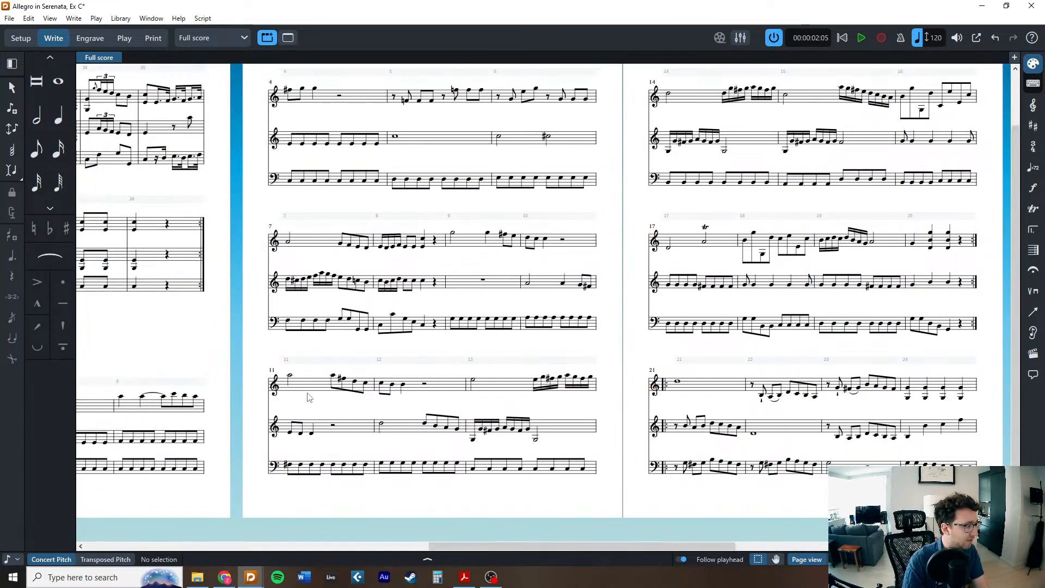
{"action": "left_click", "coordinate": [569, 432]}
{"action": "scroll", "coordinate": [535, 426], "scroll_direction": "right", "scroll_amount": 8}
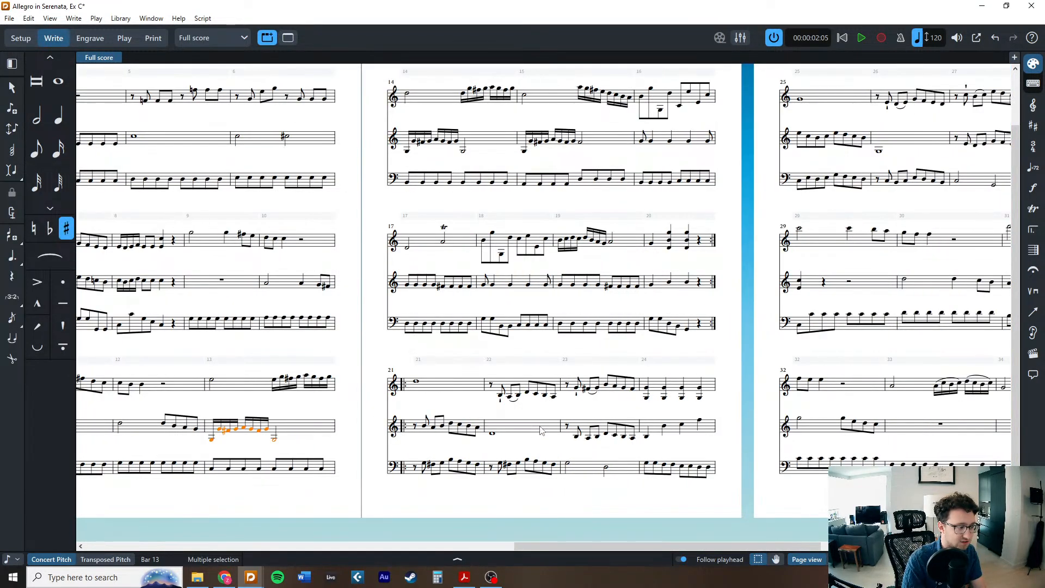
{"action": "left_click", "coordinate": [823, 433]}
{"action": "key", "text": "ctrl+v"}
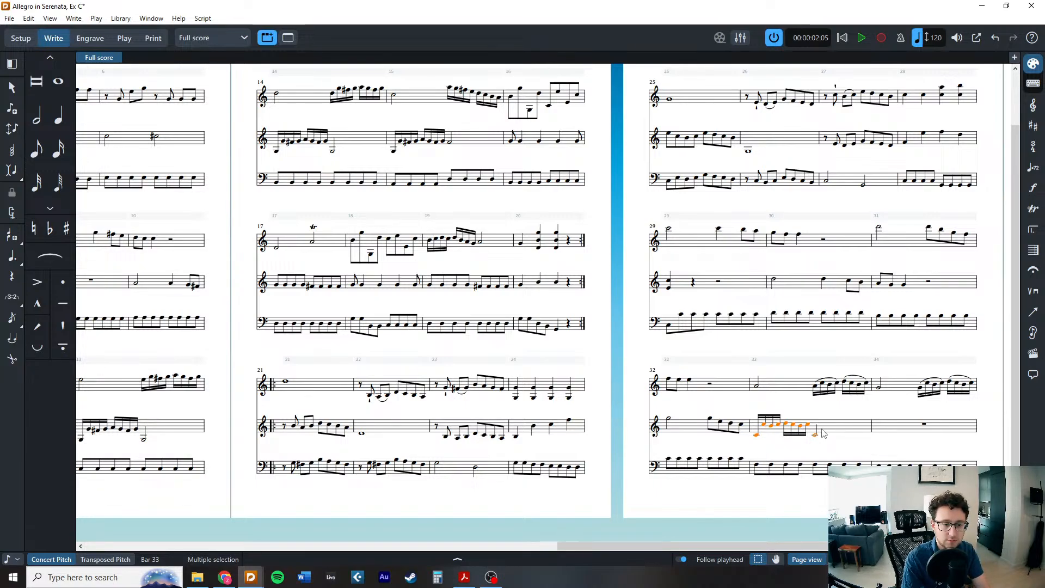
{"action": "key", "text": "r"}
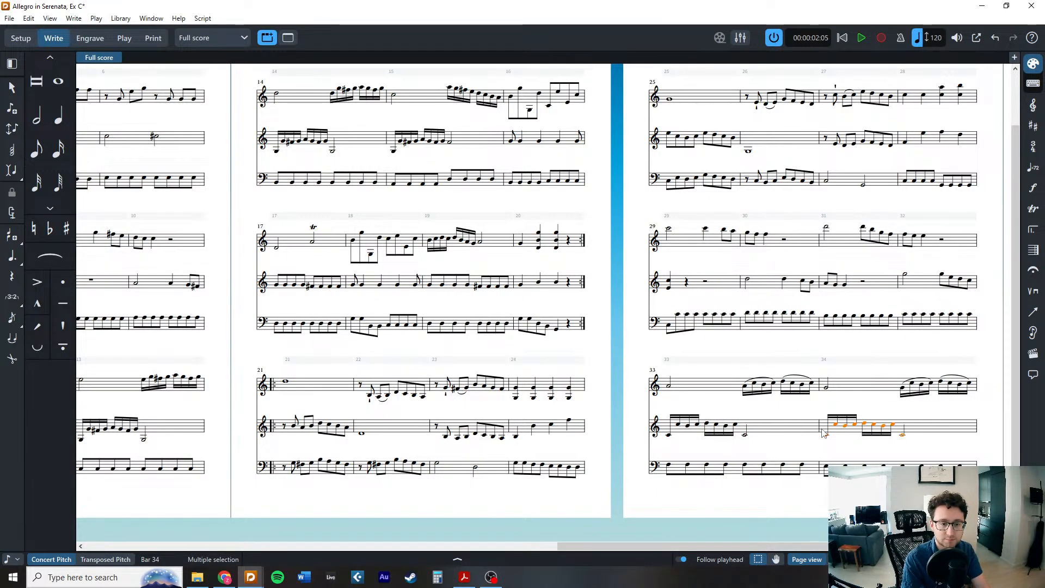
{"action": "key", "text": "r"}
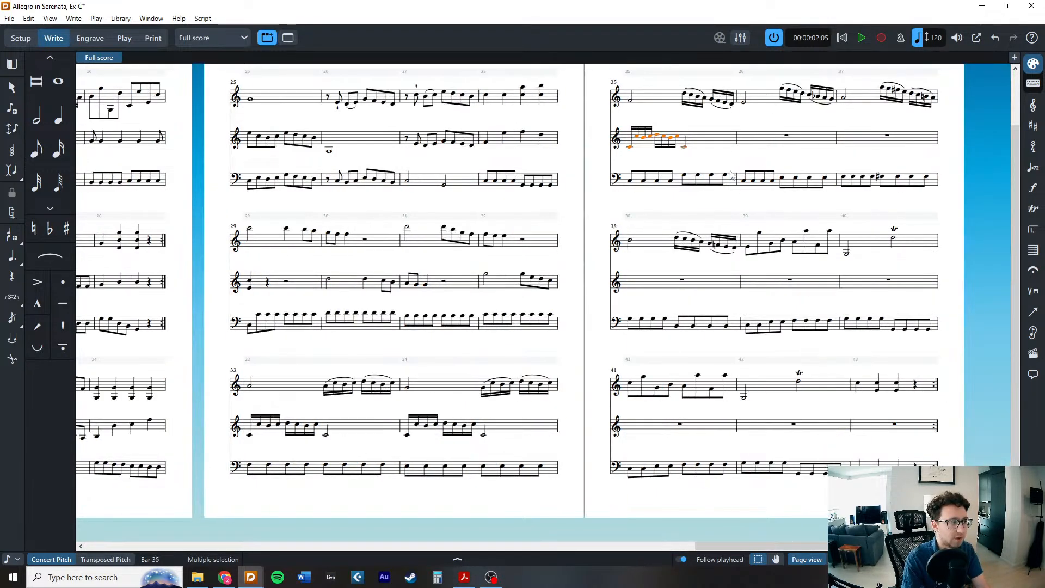
Replace the half note on the third beat of Violin 2's bar 35 with a quarter-note chord of B3 and B4.
{"action": "left_click", "coordinate": [684, 140]}
{"action": "key", "text": "Left"}
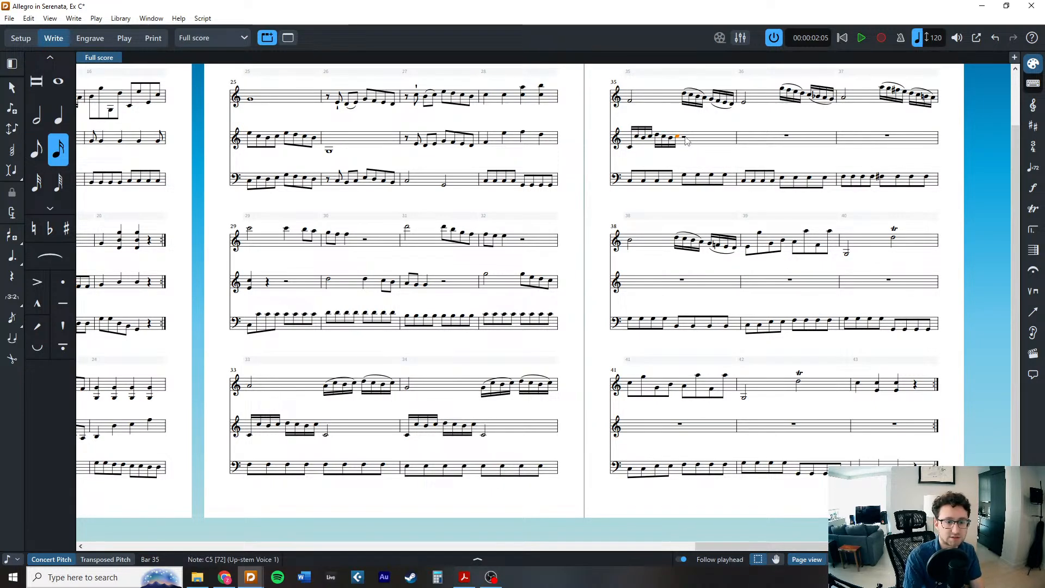
{"action": "key", "text": "ctrl+shift+Left"}
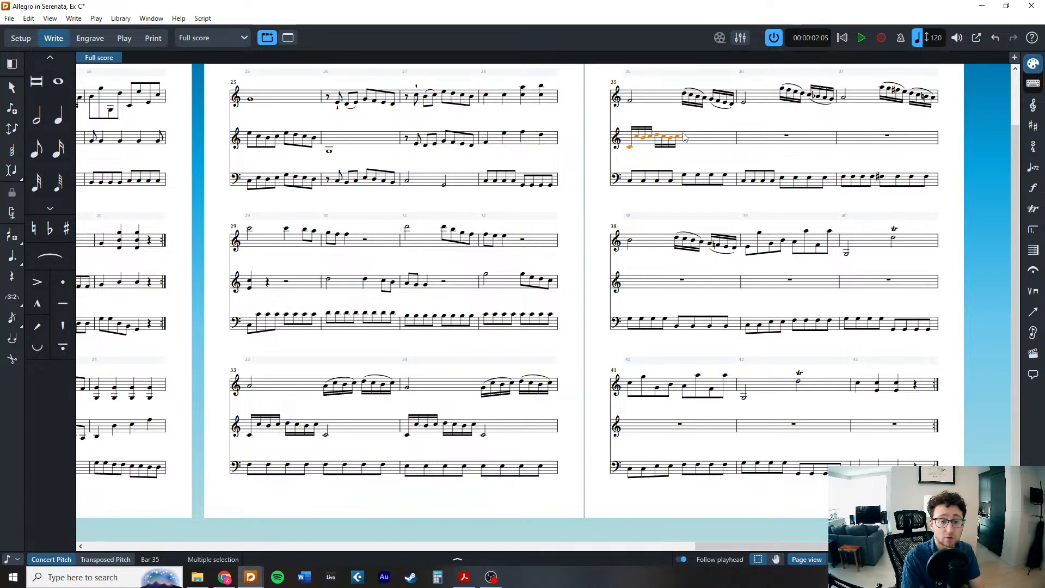
{"action": "double_click", "coordinate": [685, 139]}
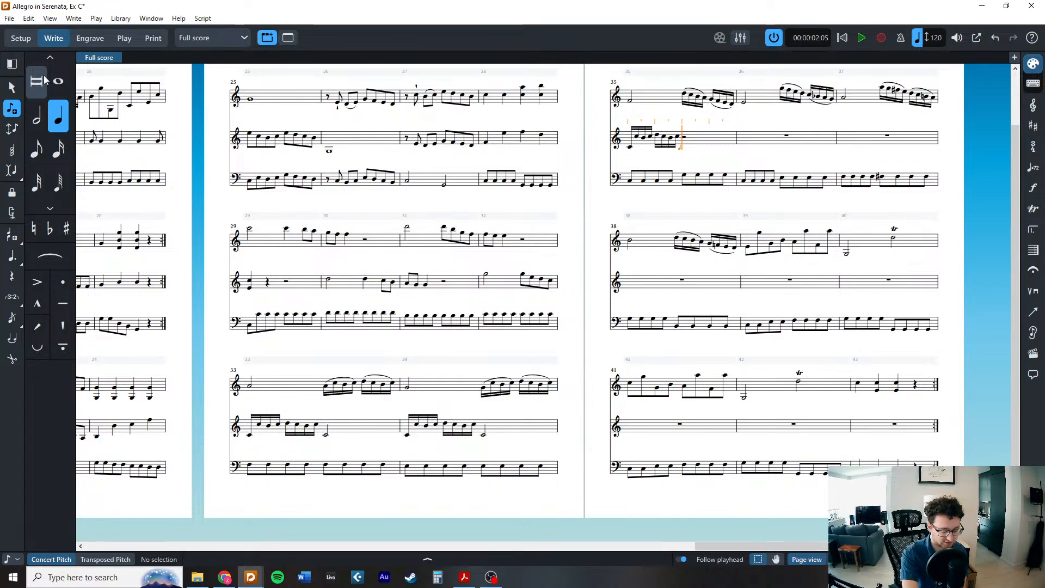
{"action": "key", "text": "Escape"}
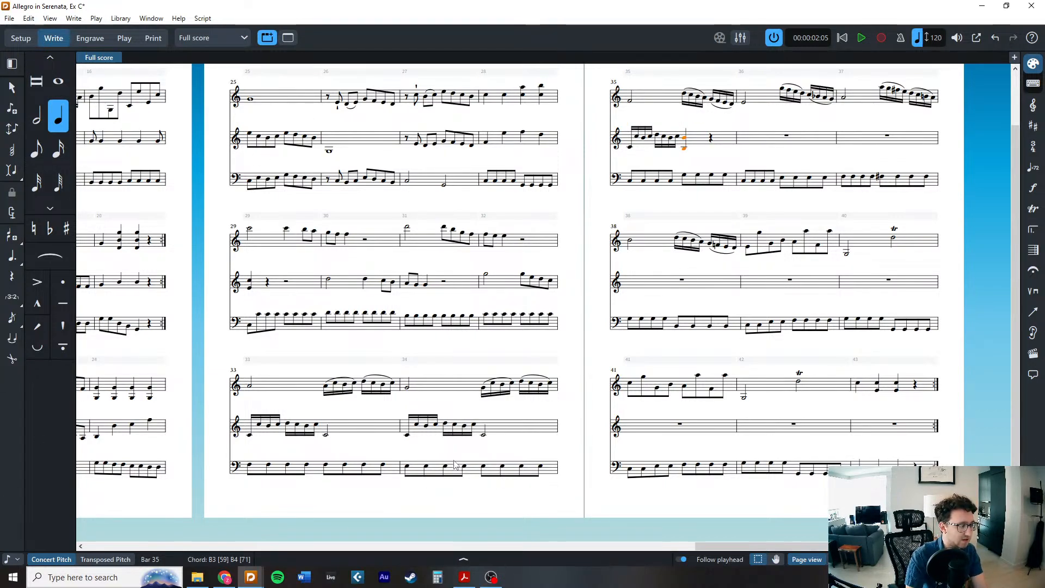
{"action": "key", "text": "Escape"}
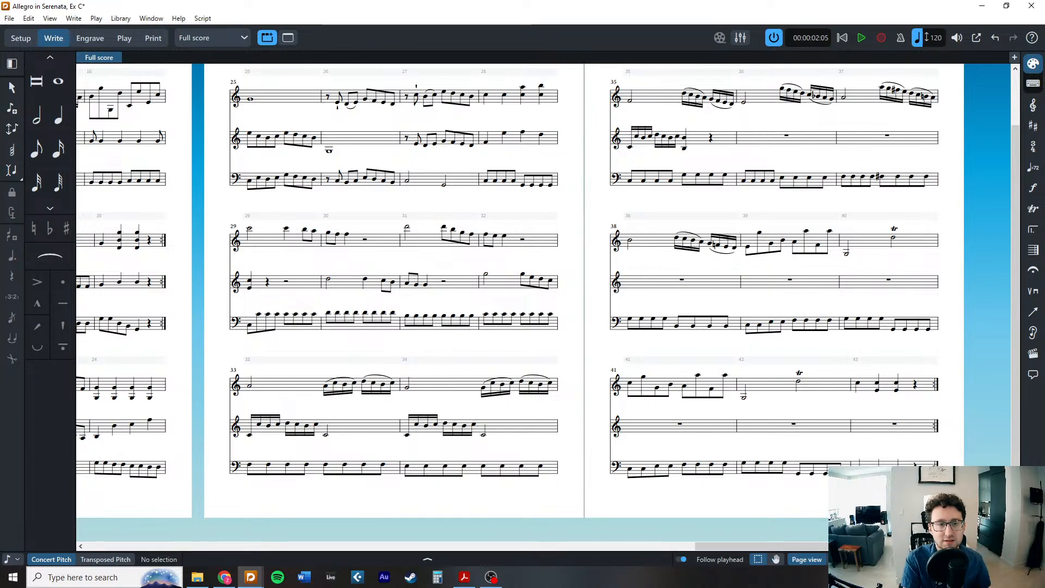
Switch to the manuscript PDF and examine the last staves of the Violino Secondo page, enlarged to 125%.
{"action": "left_click", "coordinate": [1041, 58]}
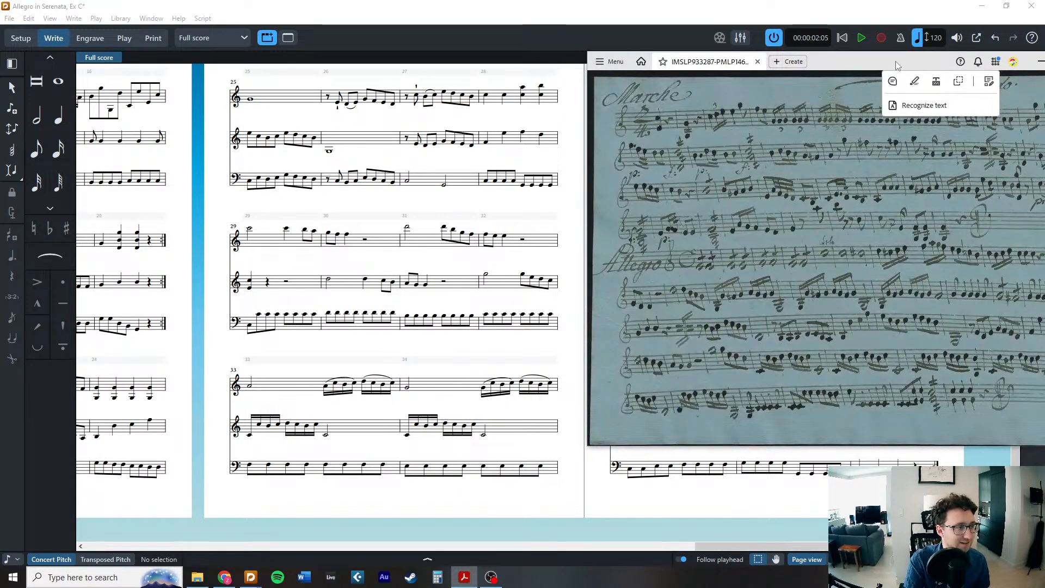
{"action": "left_click_drag", "start_coordinate": [898, 66], "coordinate": [706, 63]}
{"action": "left_click", "coordinate": [820, 398]}
{"action": "left_click", "coordinate": [816, 381]}
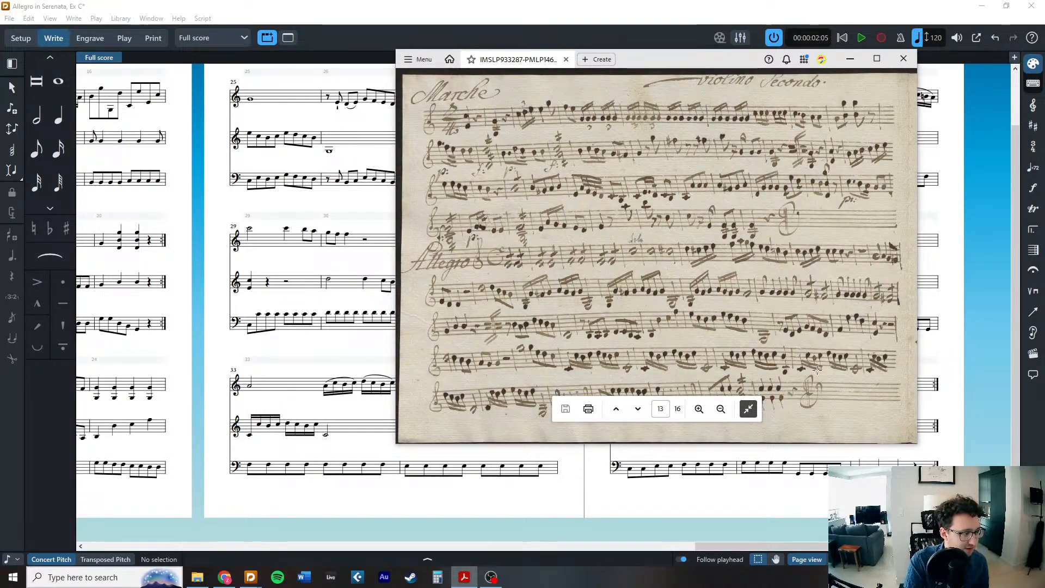
{"action": "scroll", "coordinate": [821, 394], "scroll_direction": "up", "scroll_amount": 3}
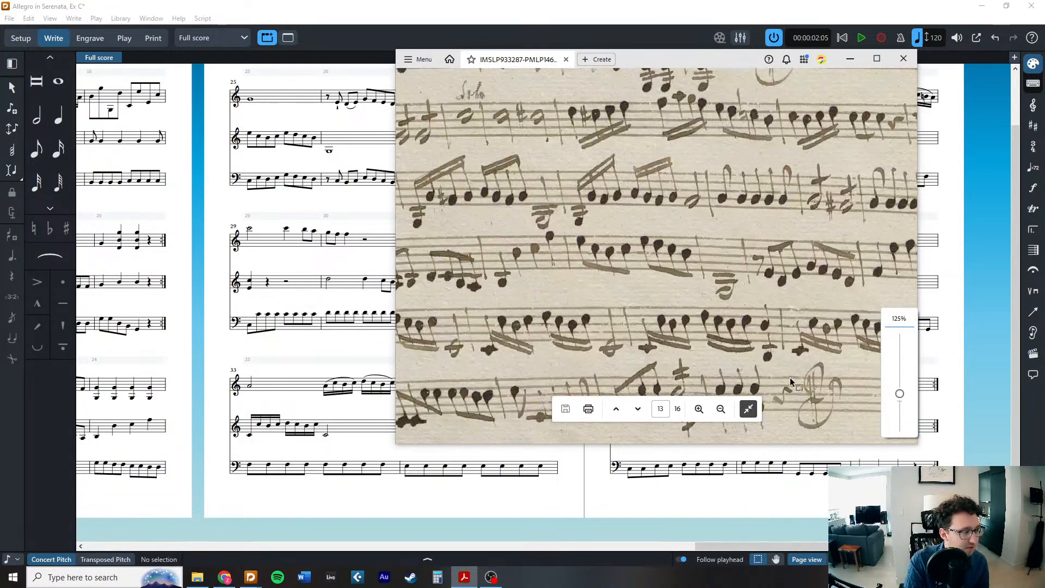
{"action": "scroll", "coordinate": [790, 378], "scroll_direction": "up", "scroll_amount": 1}
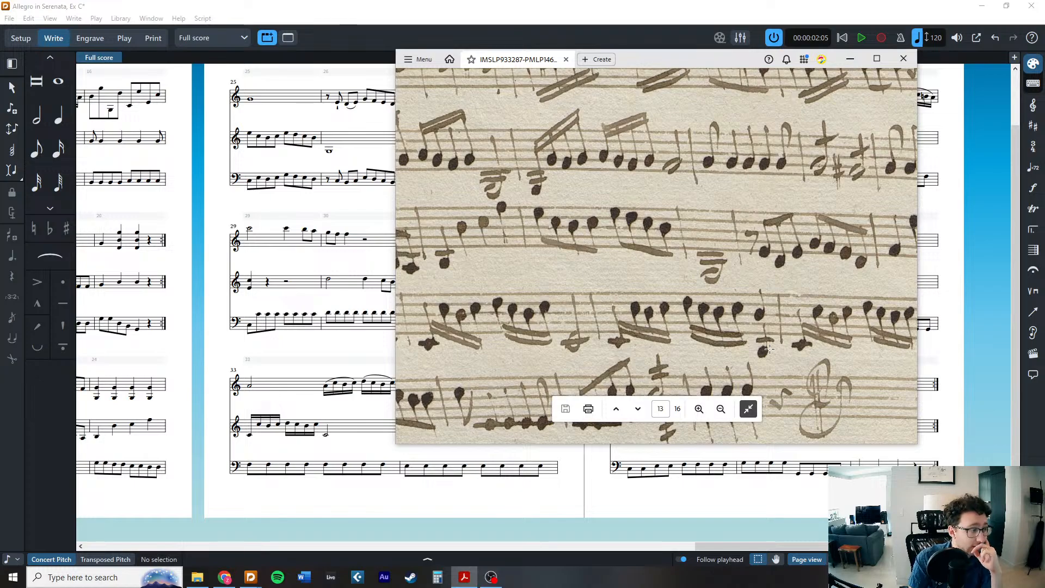
{"action": "scroll", "coordinate": [728, 333], "scroll_direction": "down", "scroll_amount": 2}
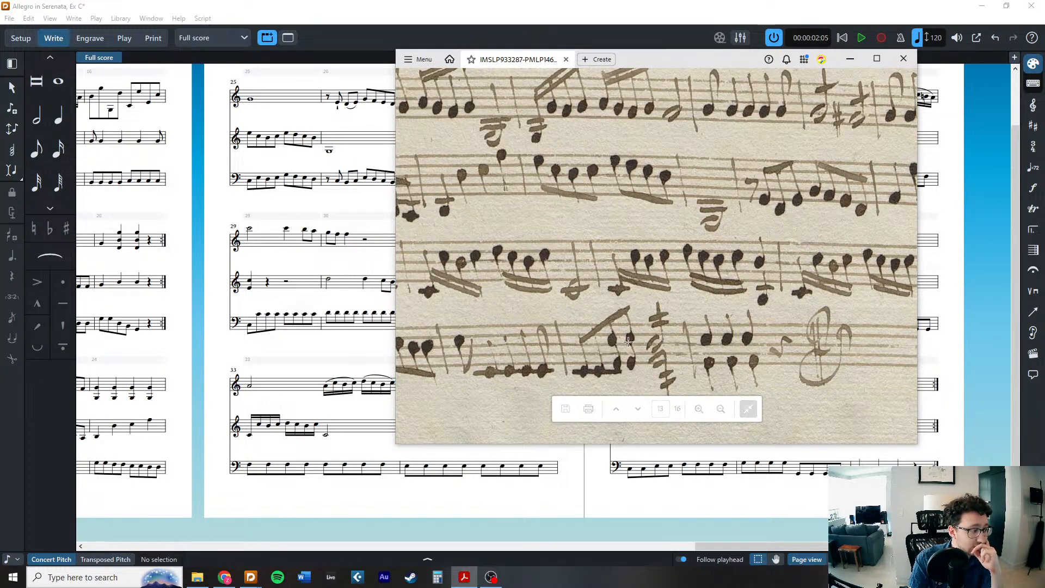
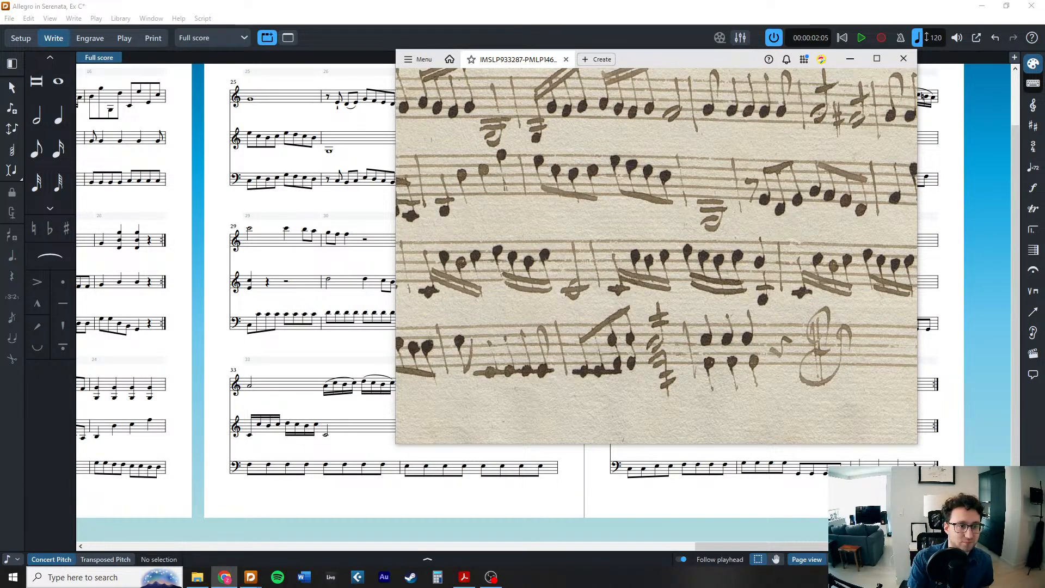
{"action": "left_click", "coordinate": [850, 59]}
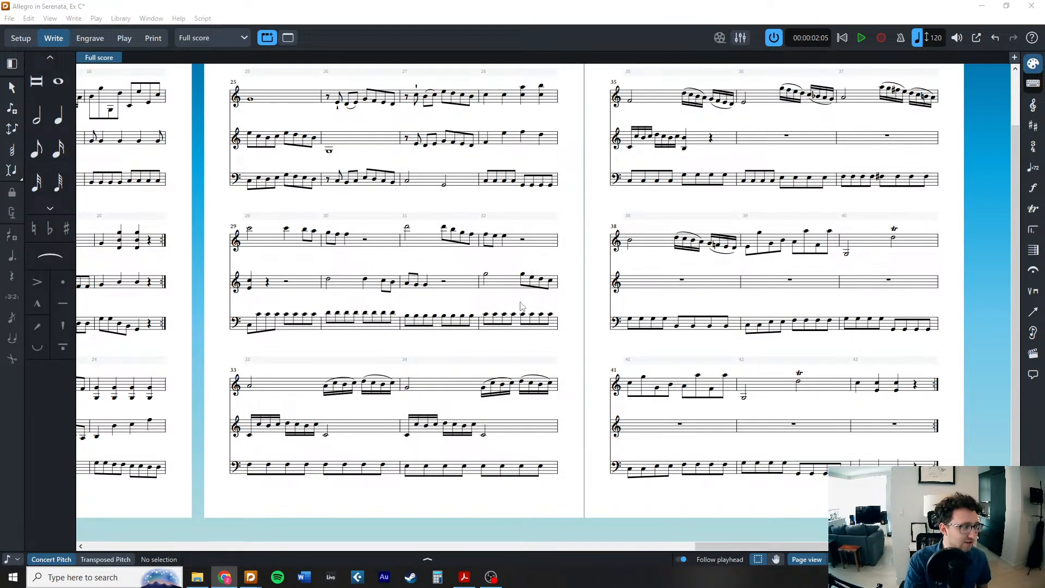
Split the quarter-note chord in Violin 2's bar 35 into B4 on beat three and B3 on beat four.
{"action": "scroll", "coordinate": [699, 258], "scroll_direction": "up", "scroll_amount": 1}
{"action": "left_click", "coordinate": [685, 206]}
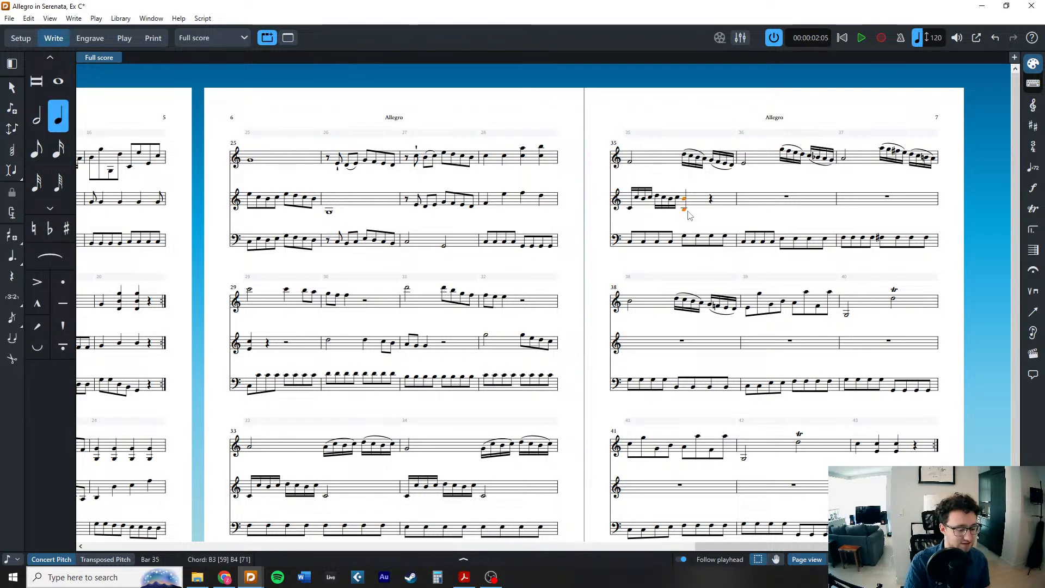
{"action": "key", "text": "4"}
{"action": "key", "text": "shift+n"}
{"action": "key", "text": "6"}
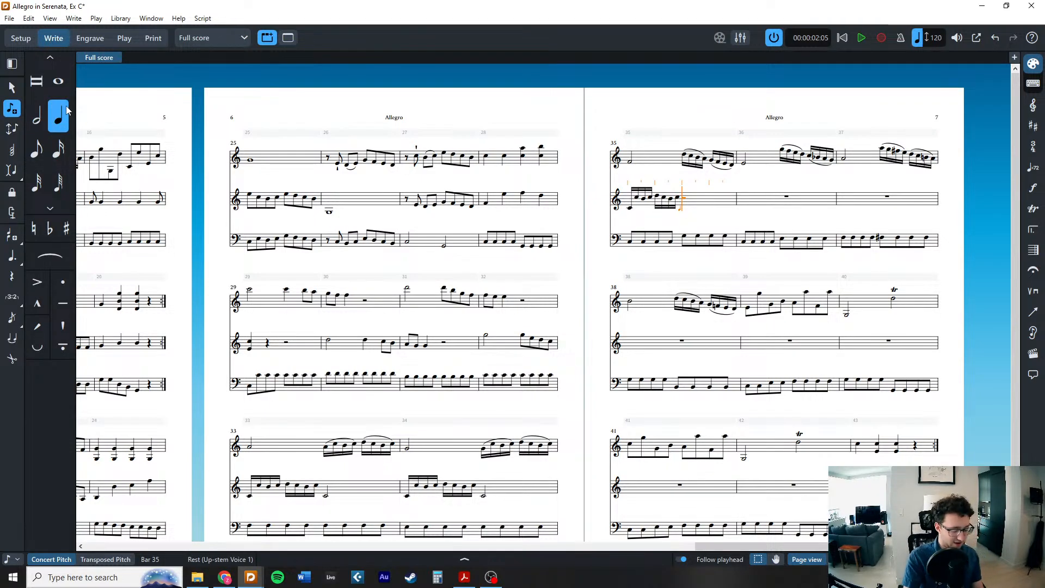
{"action": "key", "text": "b"}
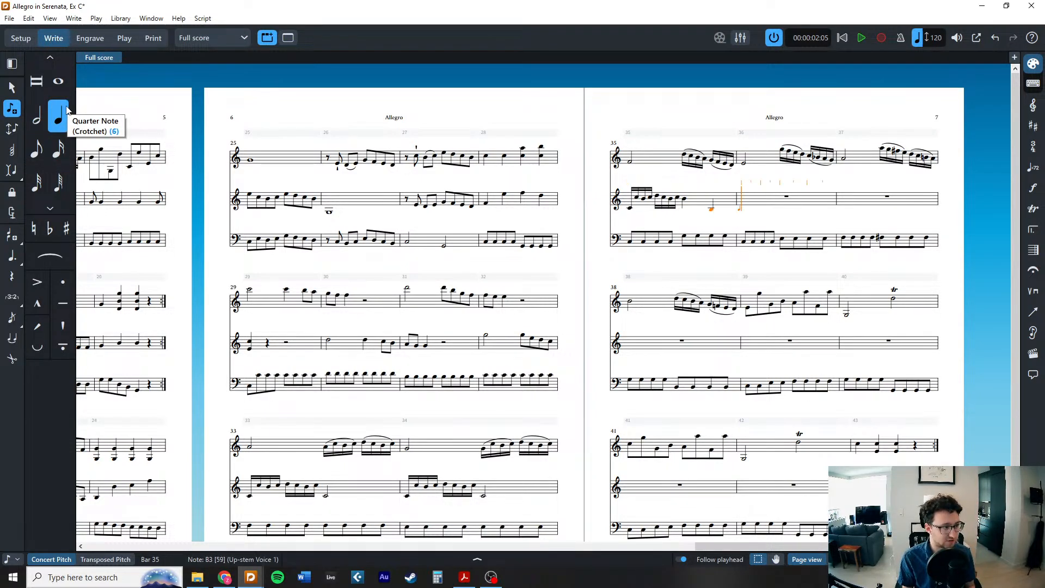
{"action": "key", "text": "Escape"}
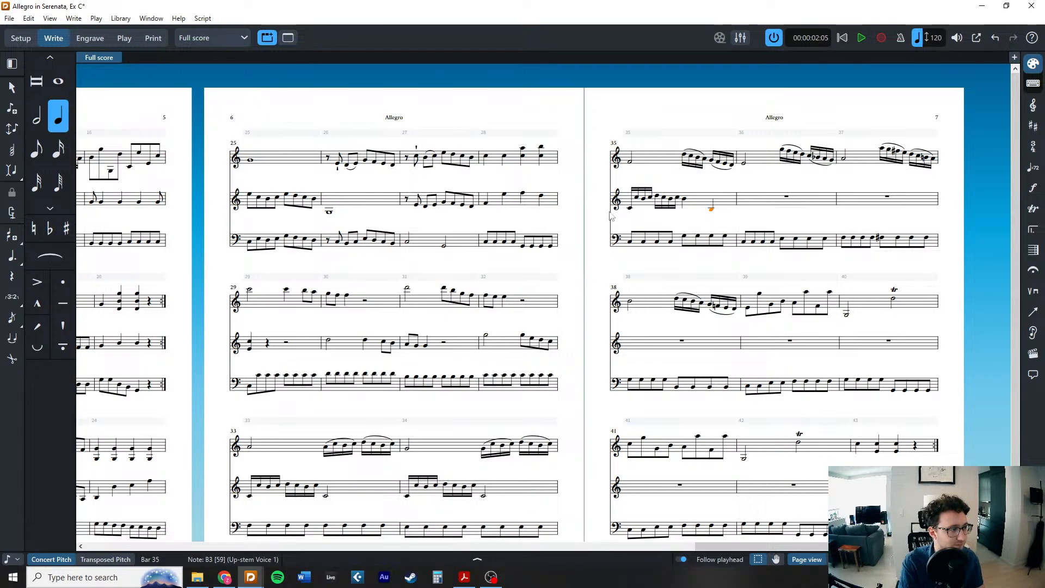
{"action": "left_click", "coordinate": [716, 187]}
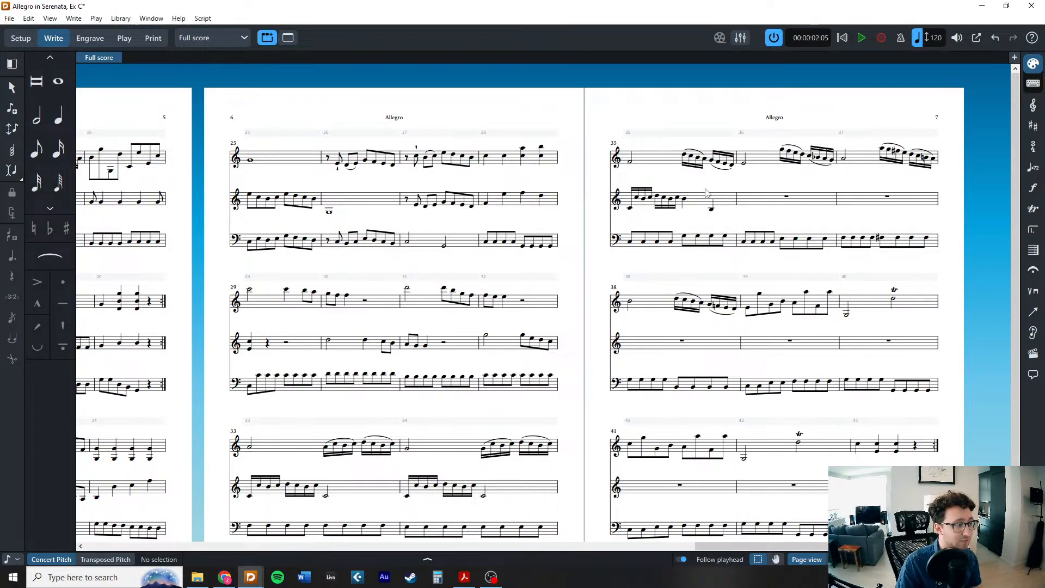
Consult the manuscript PDF, copy Violin 2's bar 34 figure into bars 36 and 37, and raise bar 37's half note to D4.
{"action": "scroll", "coordinate": [702, 200], "scroll_direction": "up", "scroll_amount": 3}
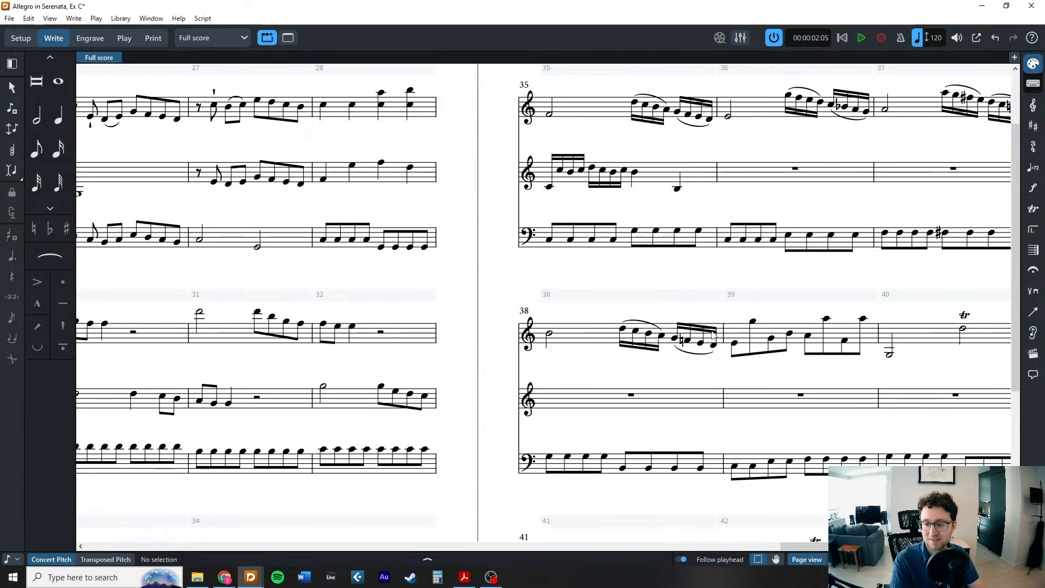
{"action": "key", "text": "alt+Tab"}
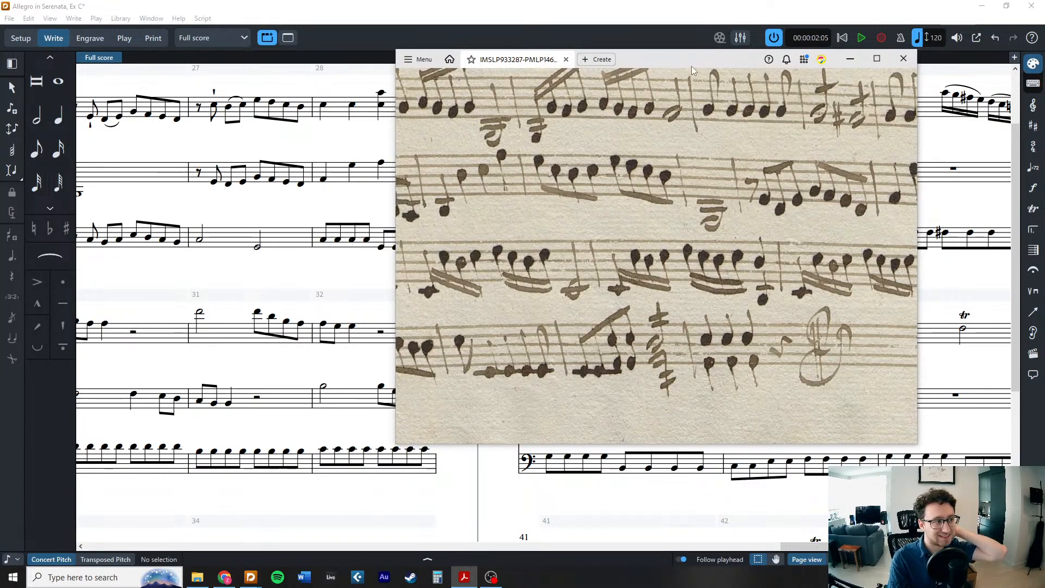
{"action": "key", "text": "alt+Tab"}
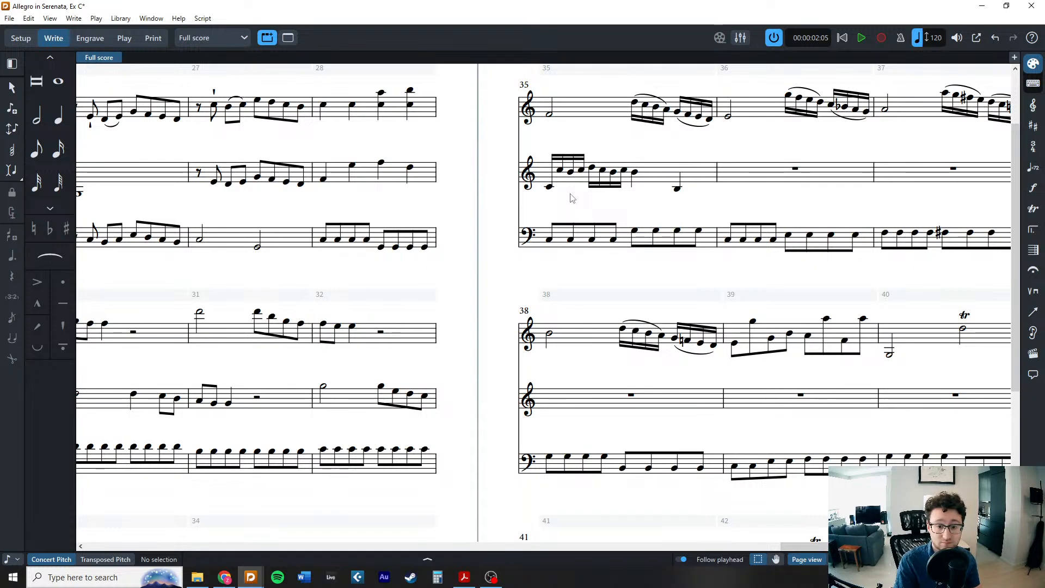
{"action": "key", "text": "ctrl+minus"}
{"action": "scroll", "coordinate": [583, 219], "scroll_direction": "down", "scroll_amount": 4}
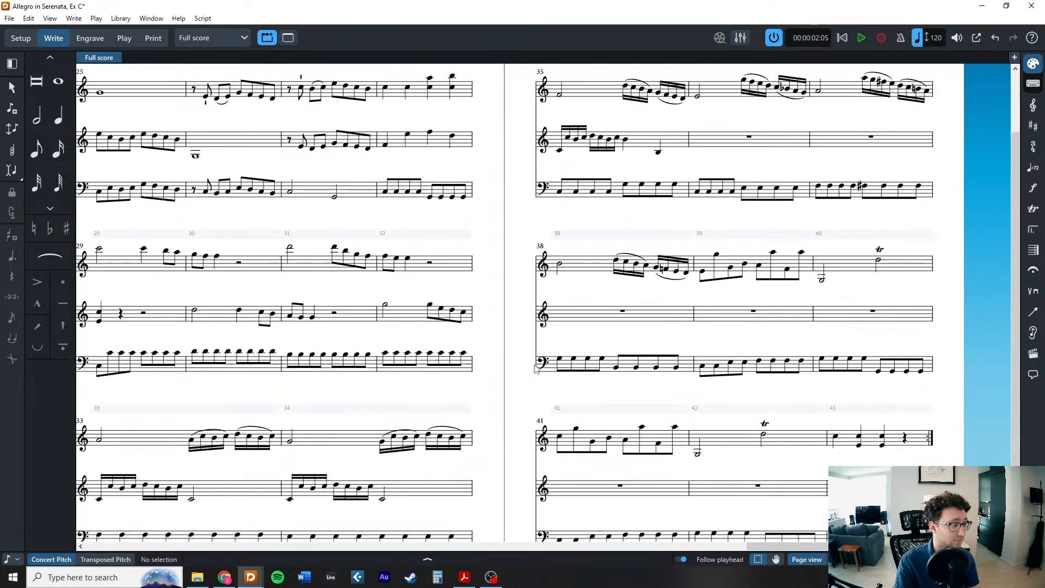
{"action": "left_click", "coordinate": [443, 448]}
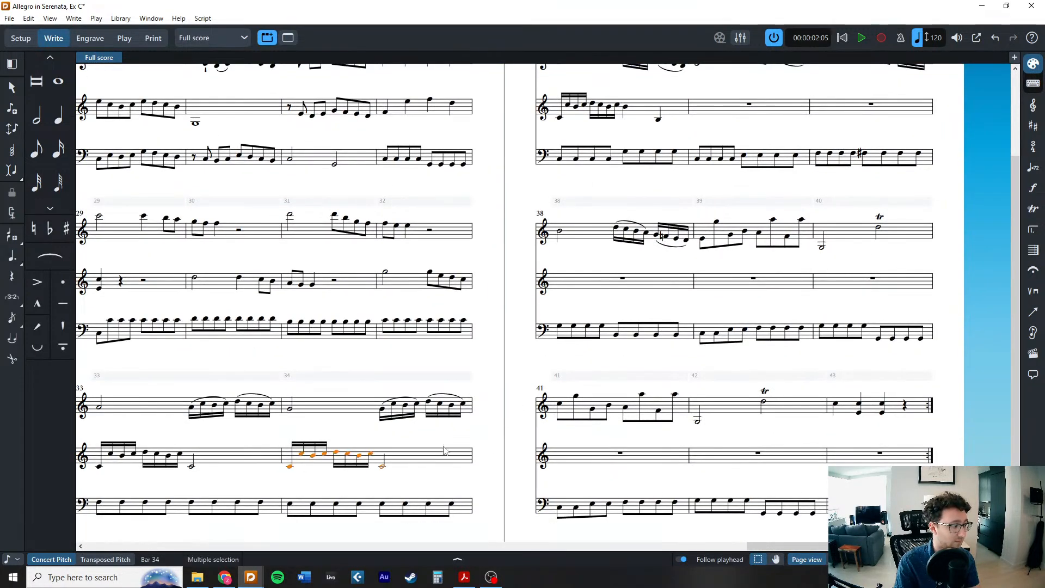
{"action": "left_click", "coordinate": [741, 112], "text": "alt"}
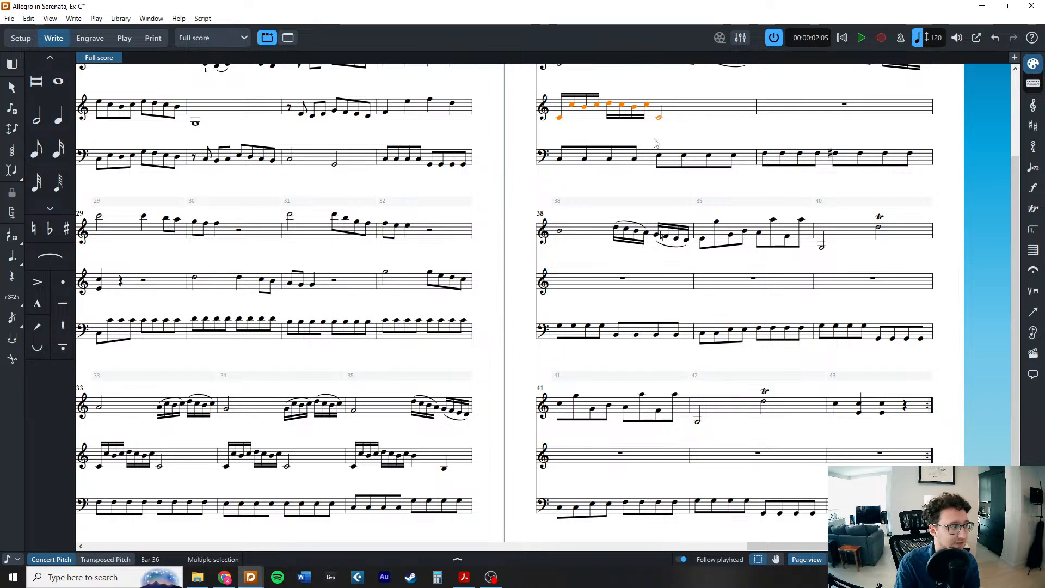
{"action": "key", "text": "ctrl+minus"}
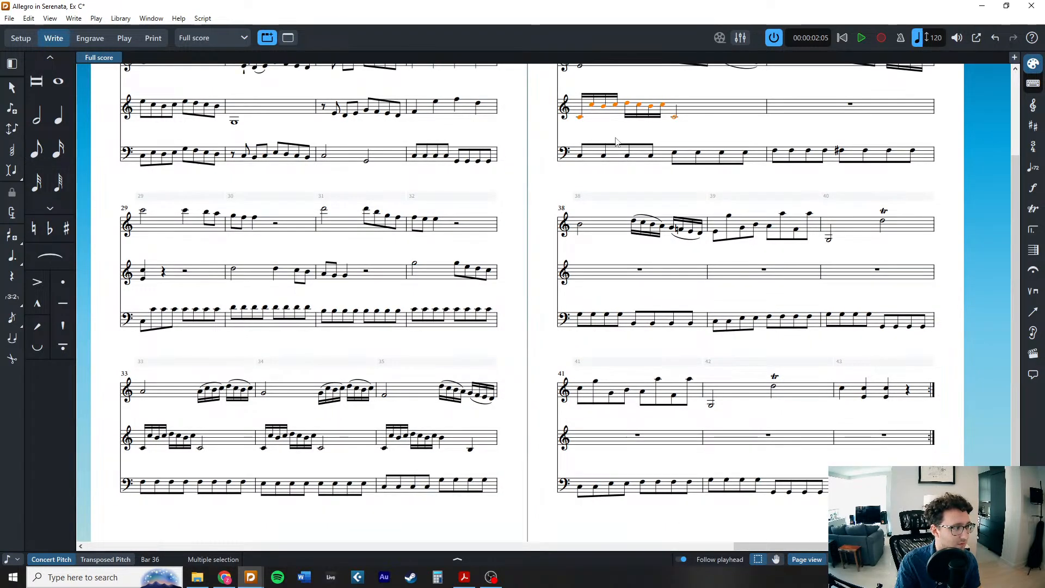
{"action": "scroll", "coordinate": [619, 139], "scroll_direction": "up", "scroll_amount": 1}
{"action": "scroll", "coordinate": [643, 164], "scroll_direction": "up", "scroll_amount": 2}
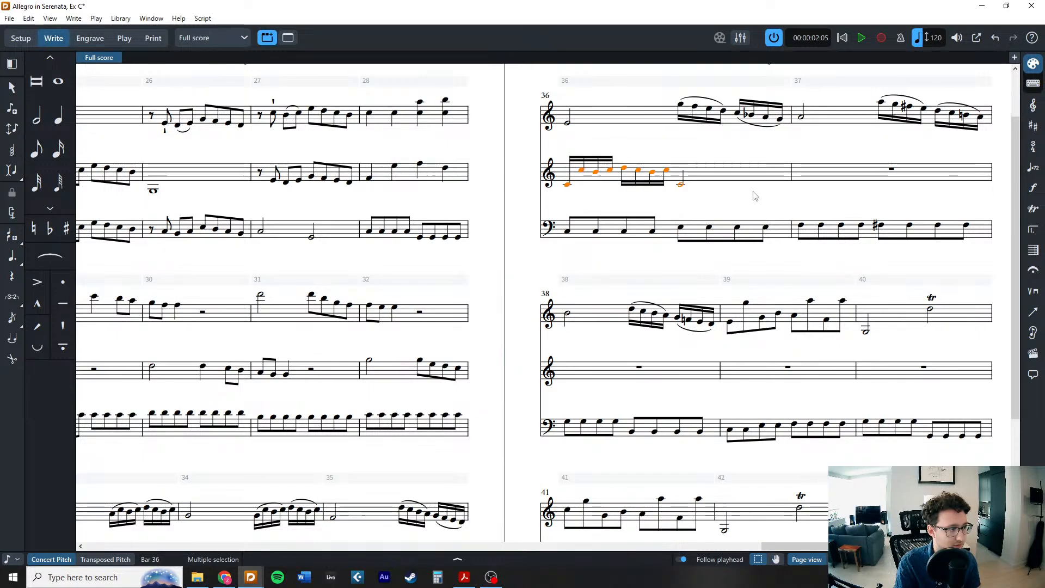
{"action": "key", "text": "r"}
{"action": "key", "text": "alt+Up"}
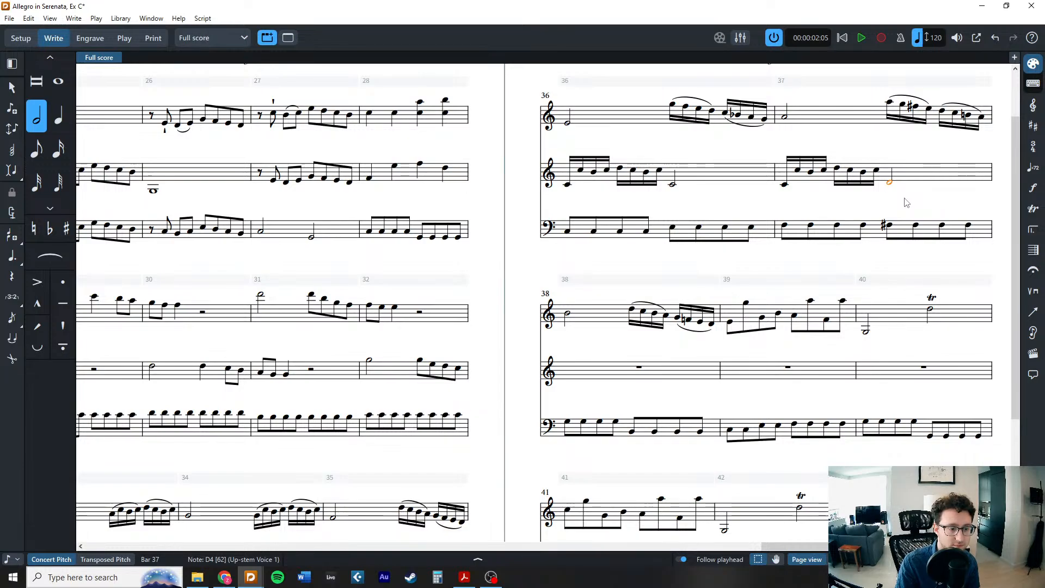
Copy Violin 2's bar 36 figure into bar 38, transposed up a step to start on D4, and lower its half note to G3.
{"action": "left_click", "coordinate": [707, 175]}
{"action": "key", "text": "ctrl+c"}
{"action": "left_click", "coordinate": [639, 367]}
{"action": "key", "text": "ctrl+v"}
{"action": "key", "text": "alt+Up"}
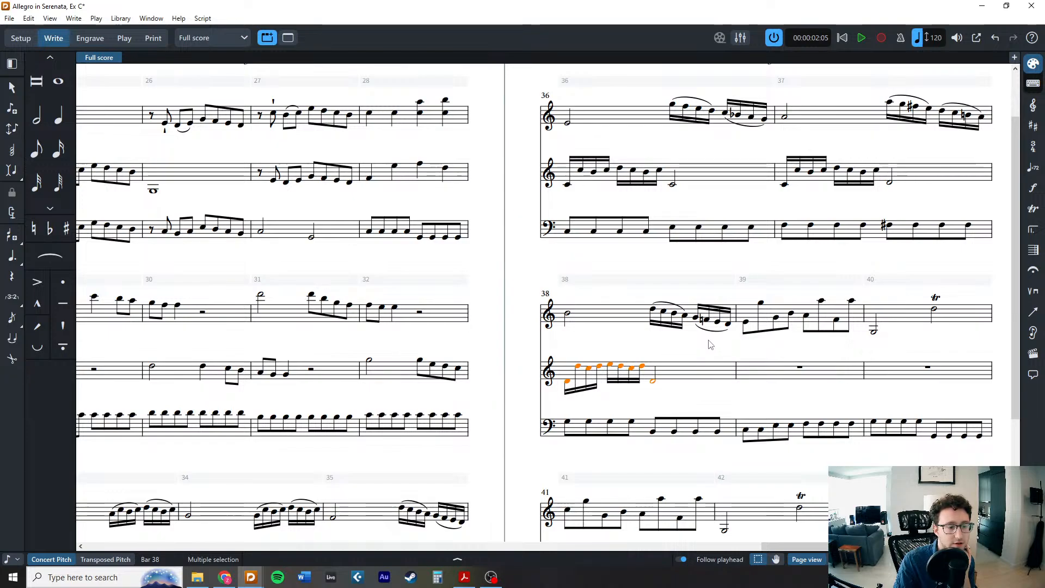
{"action": "key", "text": "Right"}
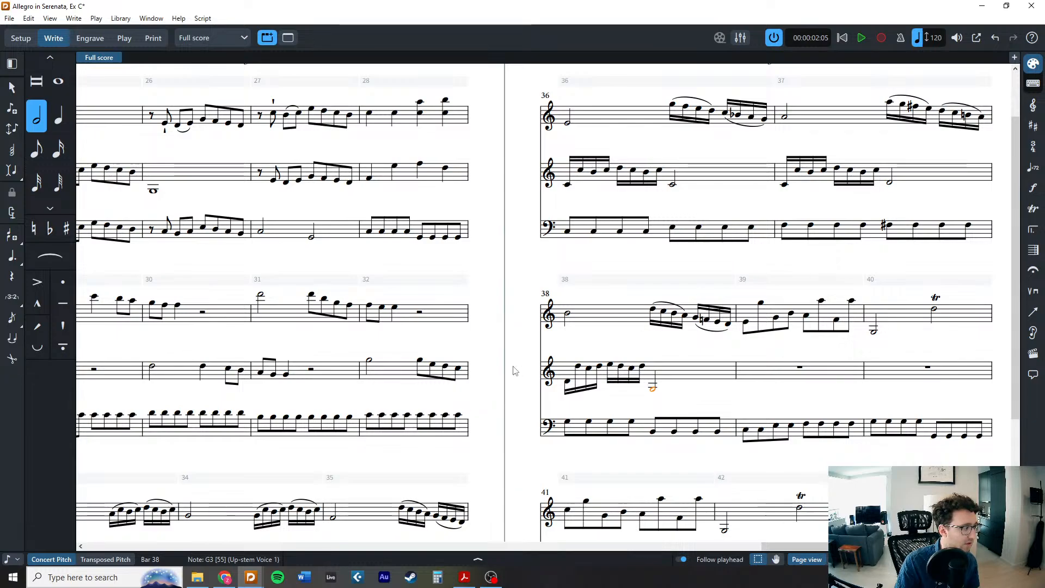
Copy Violin 2's bar 16 figure into bar 39 and transpose it down an octave.
{"action": "scroll", "coordinate": [521, 370], "scroll_direction": "down", "scroll_amount": 2}
{"action": "scroll", "coordinate": [413, 375], "scroll_direction": "left", "scroll_amount": 5}
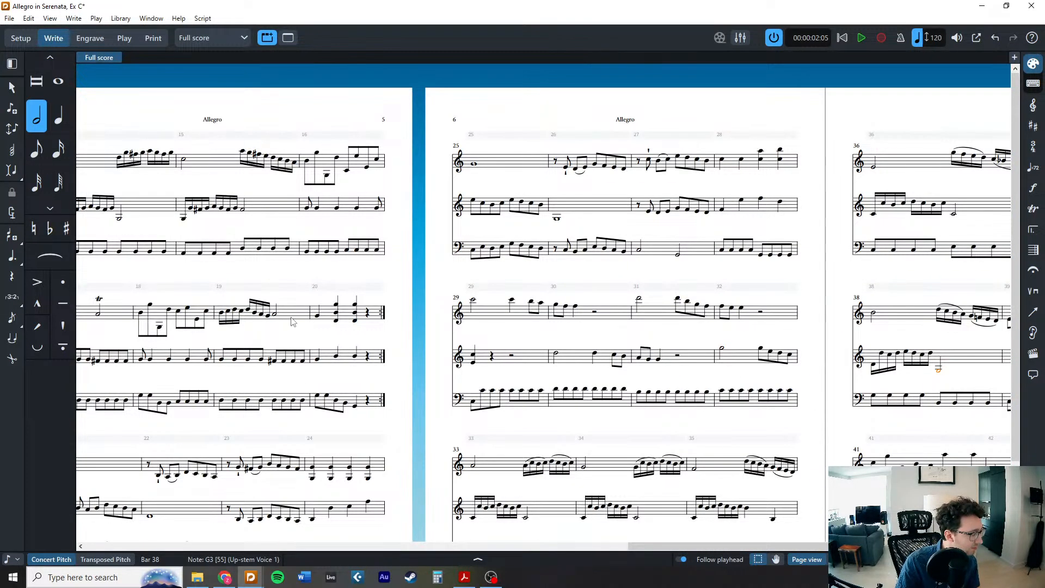
{"action": "left_click", "coordinate": [324, 203]}
{"action": "scroll", "coordinate": [380, 280], "scroll_direction": "right", "scroll_amount": 5}
{"action": "key", "text": "ctrl+c"}
{"action": "left_click", "coordinate": [790, 354]}
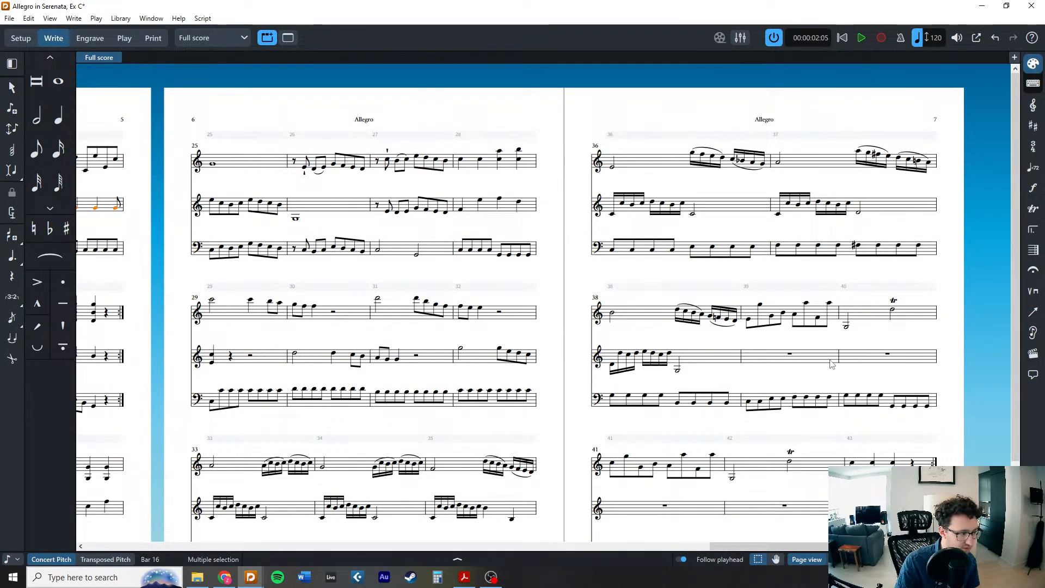
{"action": "key", "text": "ctrl+v"}
{"action": "key", "text": "ctrl+alt+Down"}
Raise the last four notes of Violin 2's bar 39 to B3.
{"action": "left_click", "coordinate": [759, 371]}
{"action": "left_click", "coordinate": [829, 373], "text": "shift"}
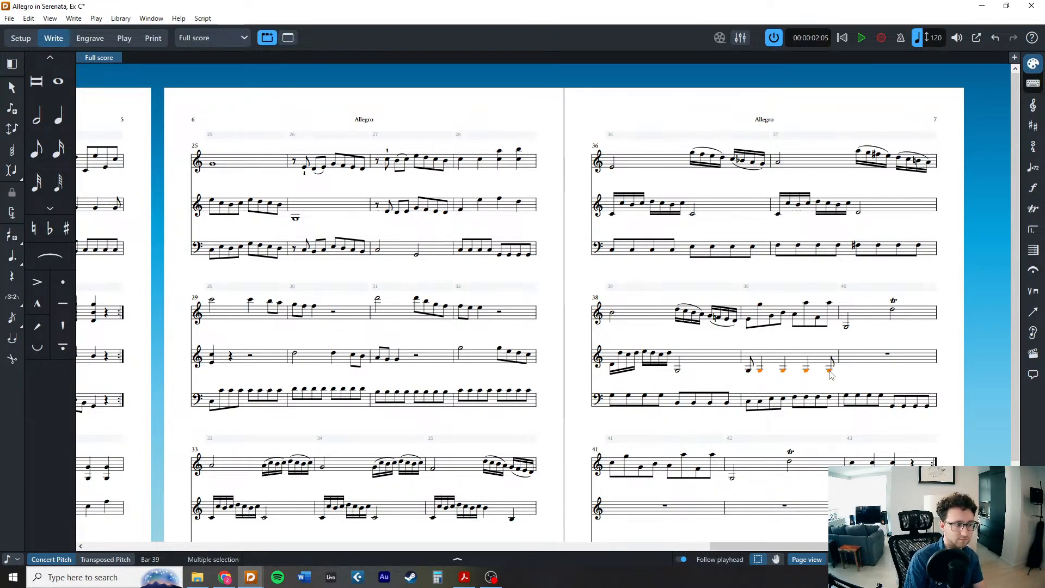
{"action": "key", "text": "ctrl+Up"}
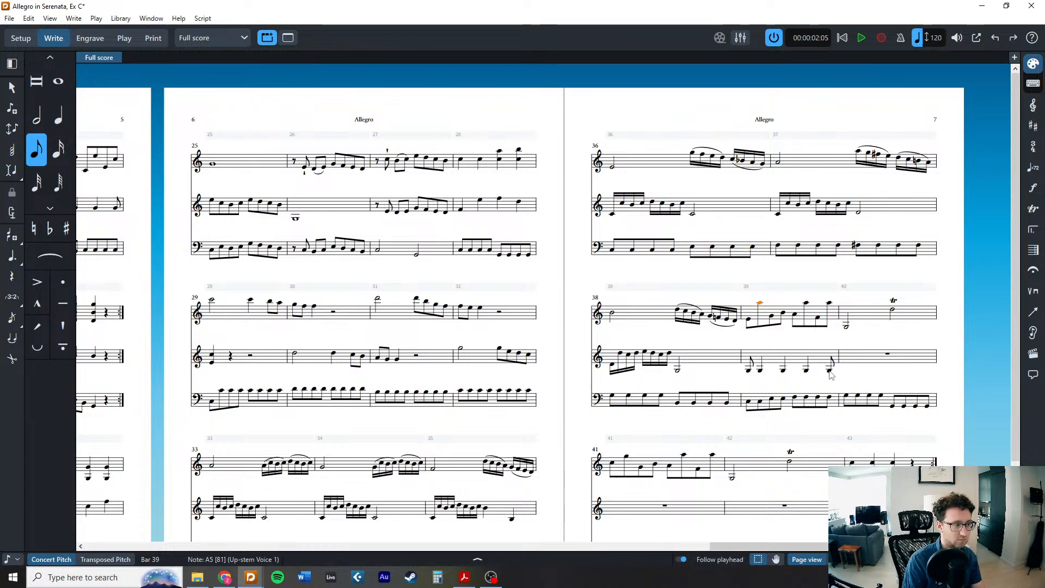
{"action": "key", "text": "ctrl+Down"}
{"action": "key", "text": "alt+Up"}
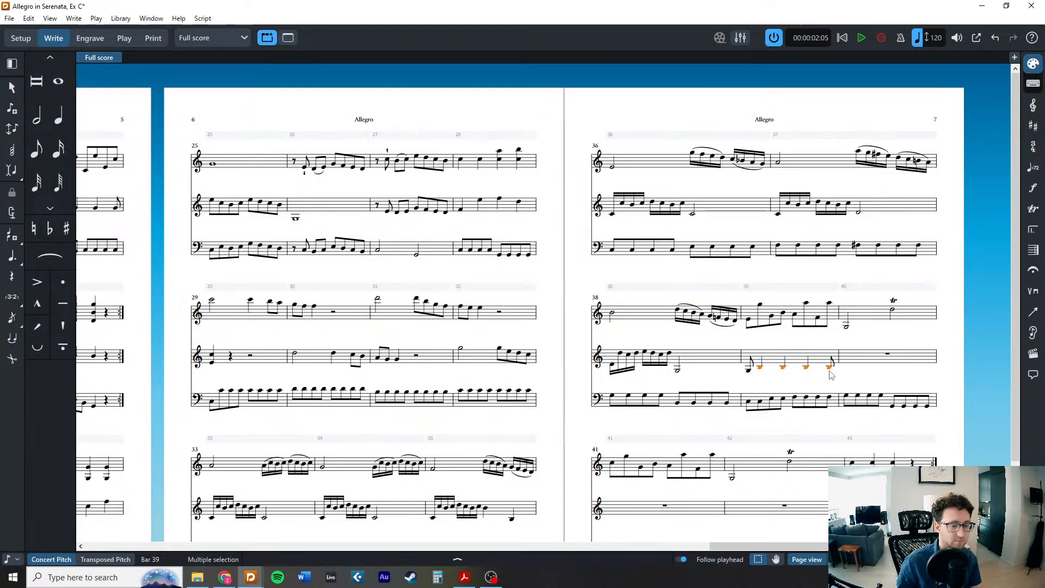
{"action": "key", "text": "Escape"}
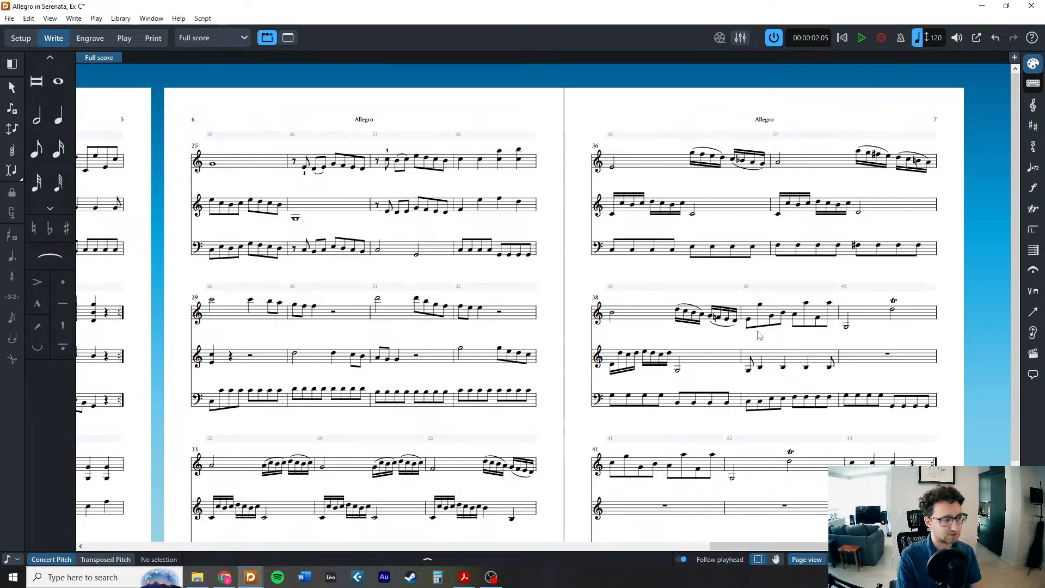
{"action": "left_click", "coordinate": [761, 368]}
{"action": "left_click", "coordinate": [762, 387]}
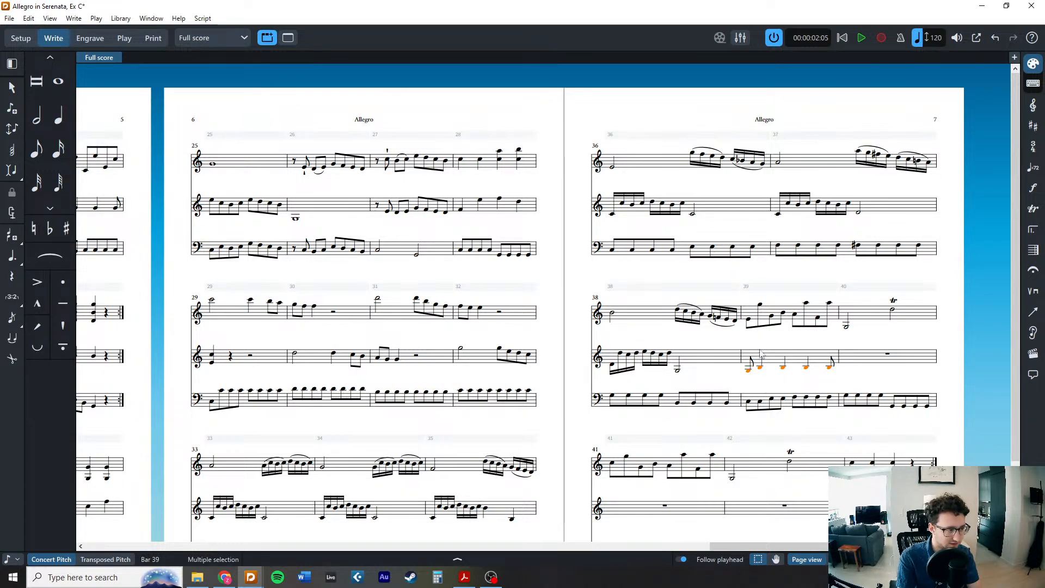
{"action": "left_click", "coordinate": [760, 305]}
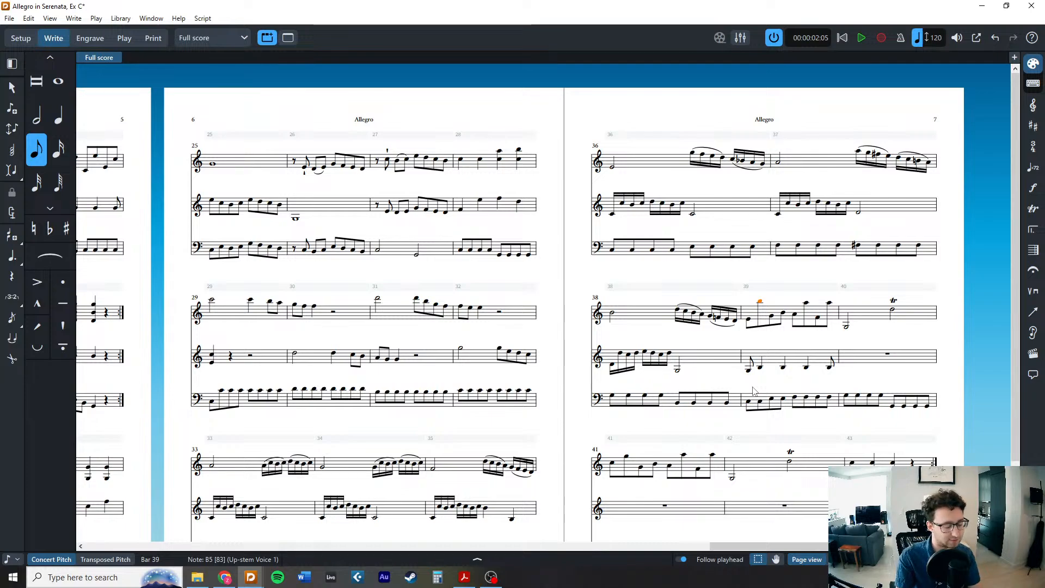
{"action": "key", "text": "alt+Down"}
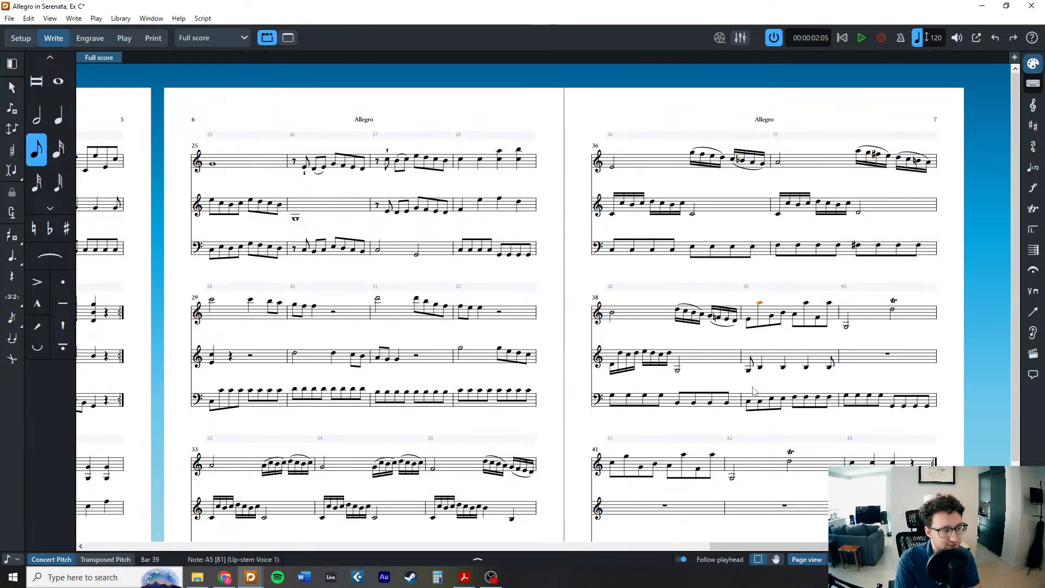
{"action": "left_click", "coordinate": [753, 387]}
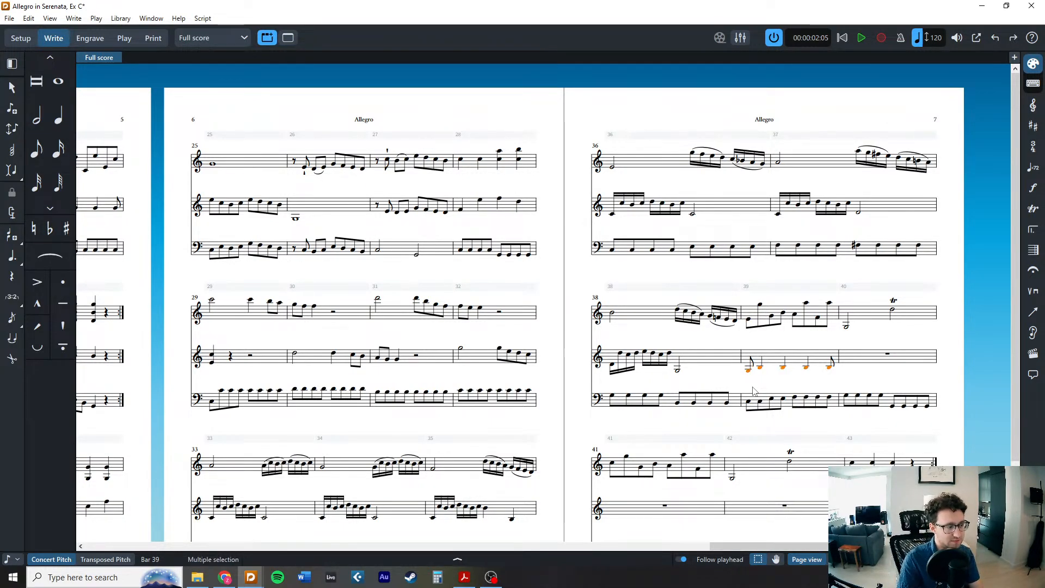
{"action": "key", "text": "Escape"}
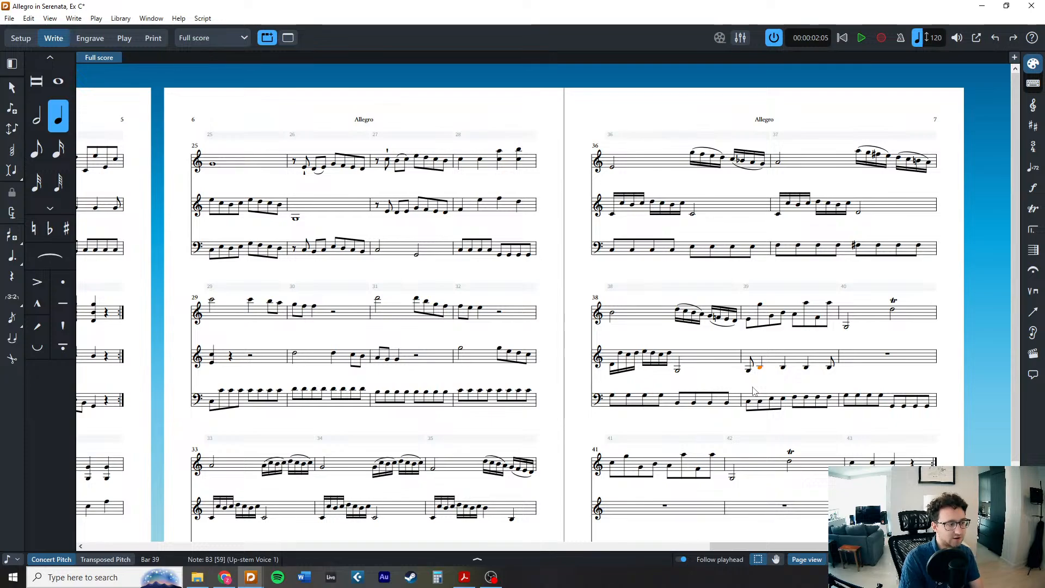
{"action": "left_click", "coordinate": [753, 388]}
{"action": "key", "text": "Escape"}
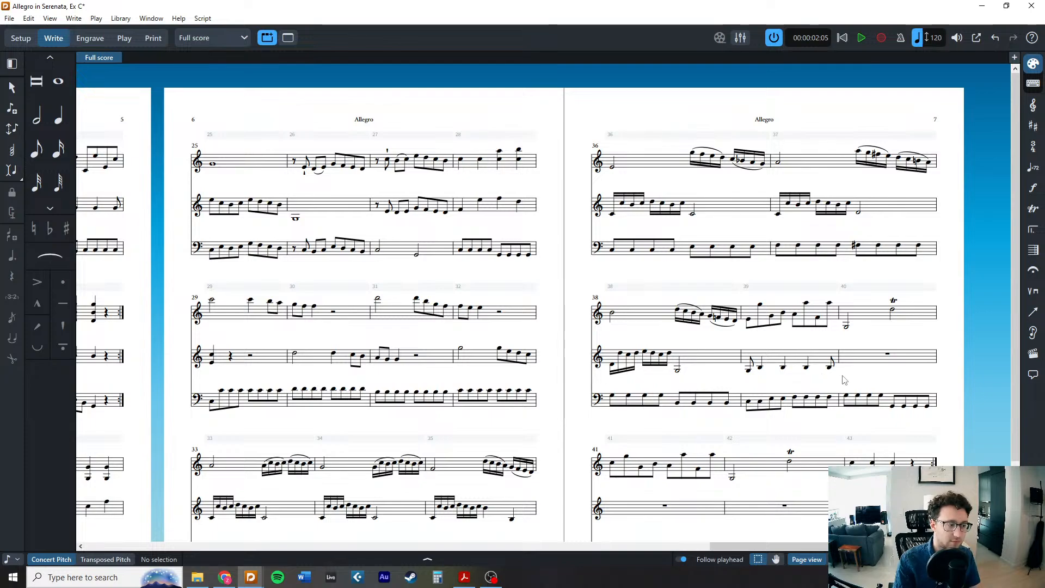
Raise the last four notes of Violin 2's bar 39 to C4.
{"action": "left_click", "coordinate": [761, 368]}
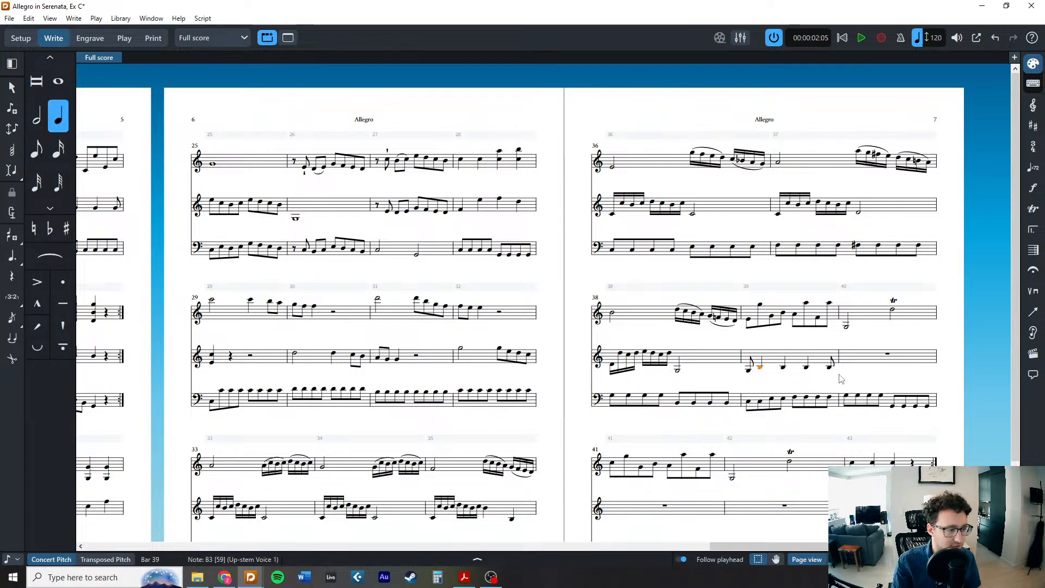
{"action": "left_click", "coordinate": [830, 369], "text": "shift"}
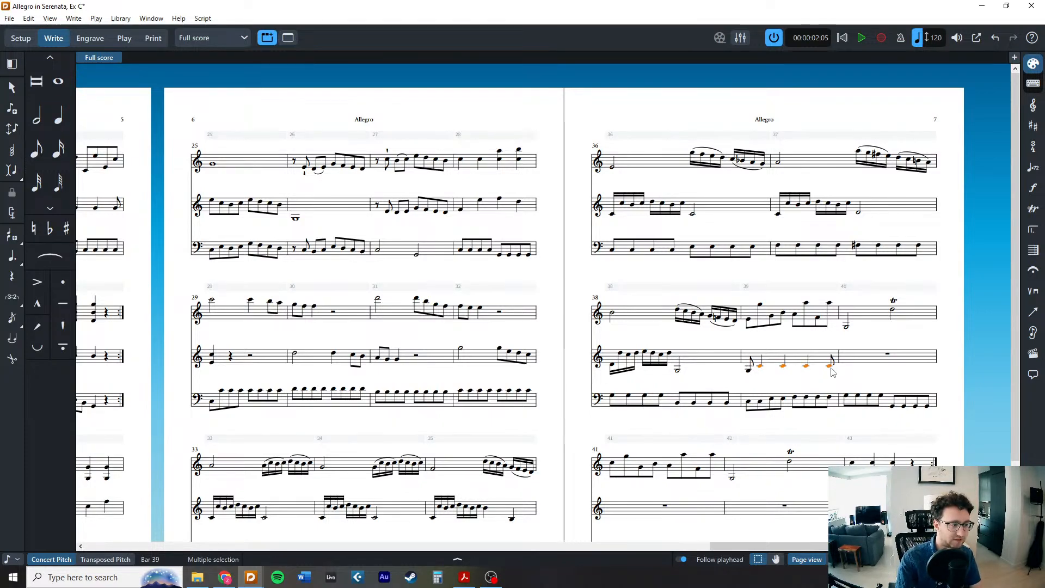
{"action": "left_click", "coordinate": [811, 389]}
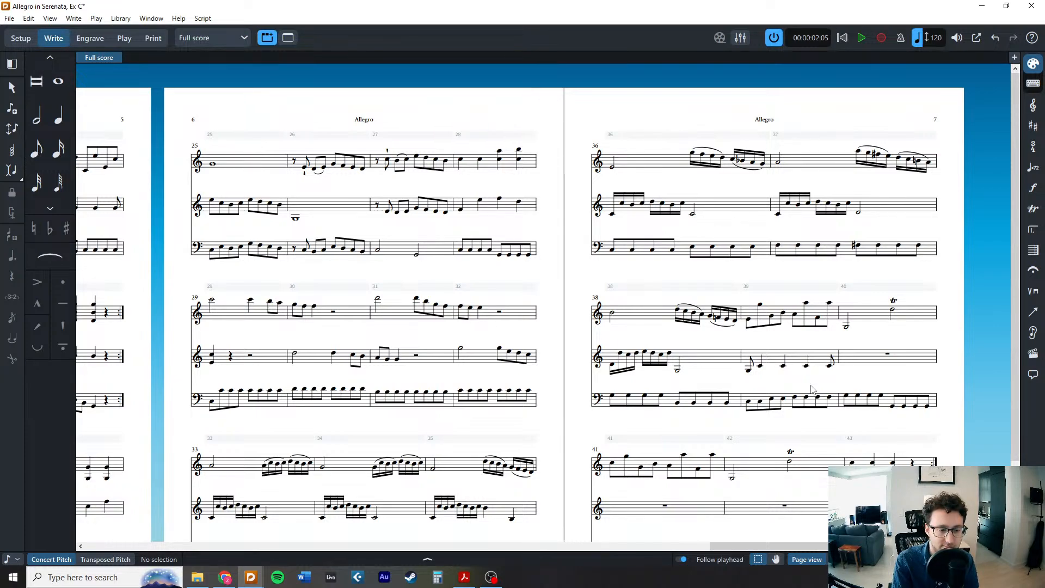
Fill Violin 2's bar 40 with eight eighth notes, starting on C4 and ending on B4, and begin bar 41 with an eighth-note C.
{"action": "double_click", "coordinate": [855, 374]}
{"action": "left_click", "coordinate": [36, 156]}
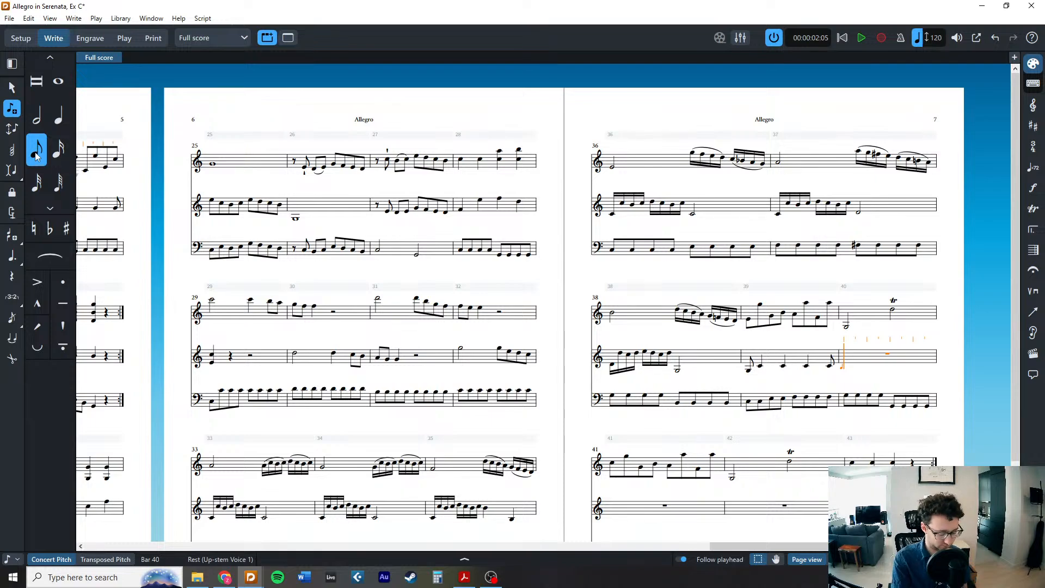
{"action": "key", "text": "c"}
{"action": "key", "text": "c"}
{"action": "key", "text": "e"}
{"action": "key", "text": "g"}
{"action": "key", "text": "c"}
{"action": "key", "text": "b"}
{"action": "key", "text": "b"}
{"action": "key", "text": "b"}
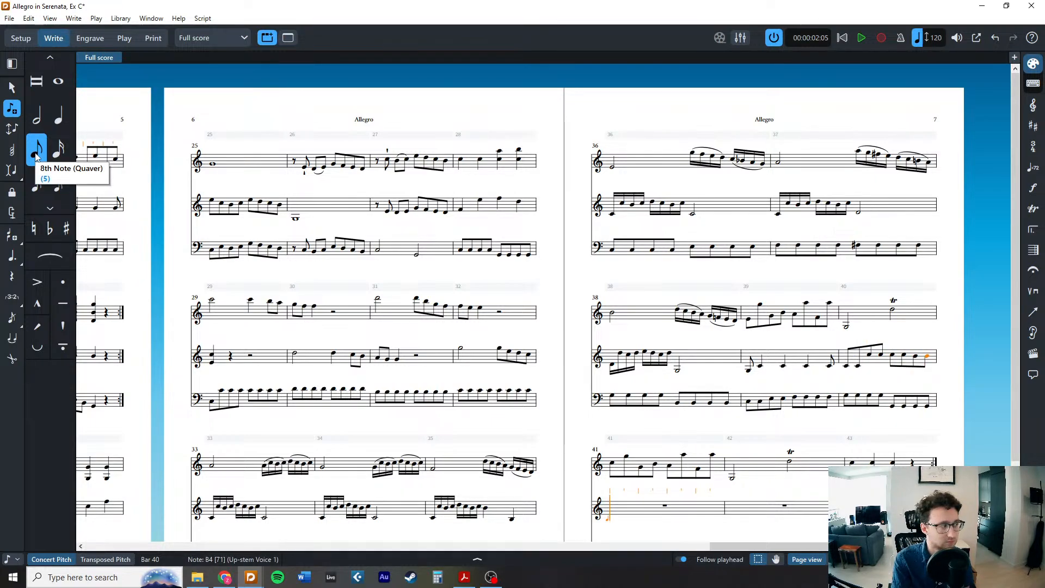
{"action": "key", "text": "c"}
{"action": "key", "text": "Escape"}
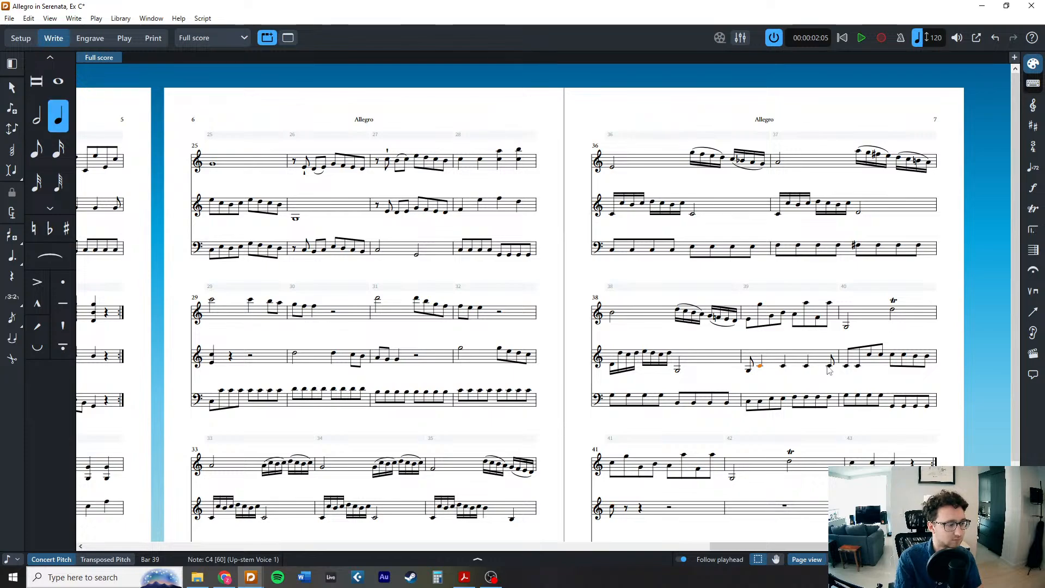
Copy the three quarter notes and closing eighth note of Violin 2's bar 39 into bar 41, after its opening eighth note.
{"action": "left_click_drag", "start_coordinate": [754, 356], "coordinate": [833, 375]}
{"action": "scroll", "coordinate": [651, 429], "scroll_direction": "down", "scroll_amount": 3}
{"action": "left_click", "coordinate": [627, 426], "text": "alt"}
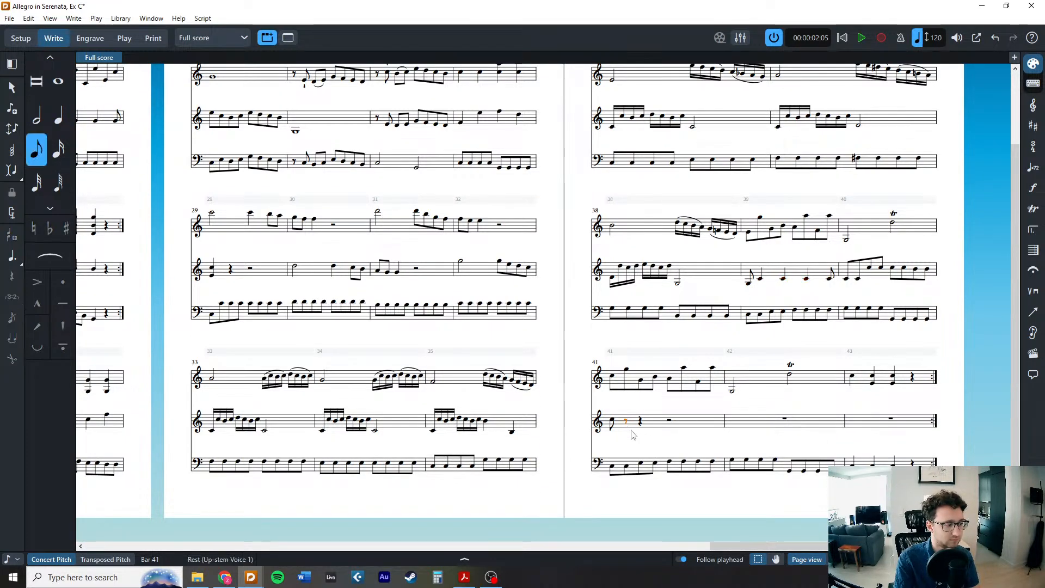
{"action": "left_click", "coordinate": [668, 445]}
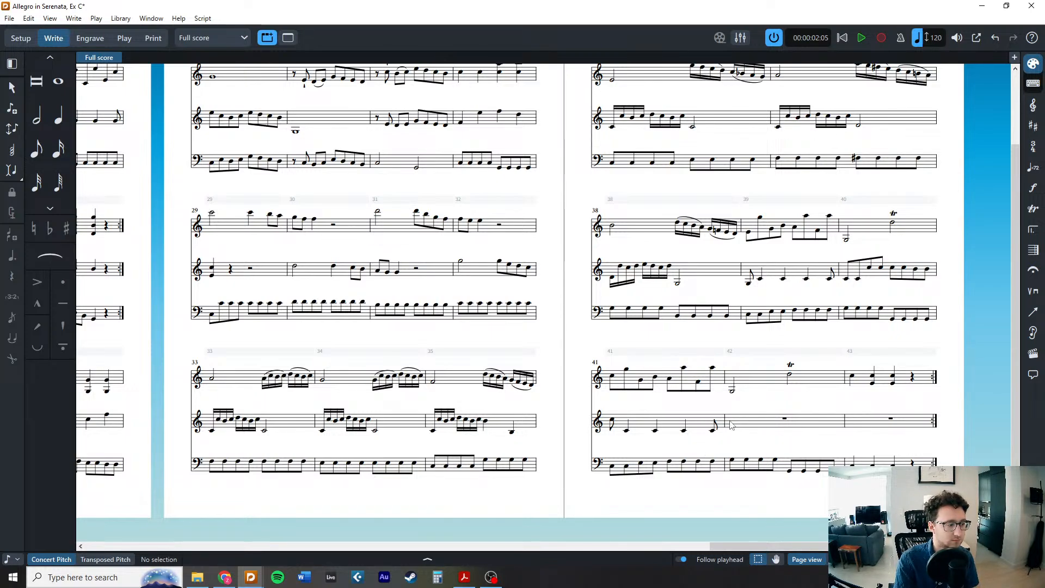
Fill the first half of Violin 2's bar 42 with two C4 eighth notes and two eighth-note chords of E4 and C5.
{"action": "double_click", "coordinate": [784, 419]}
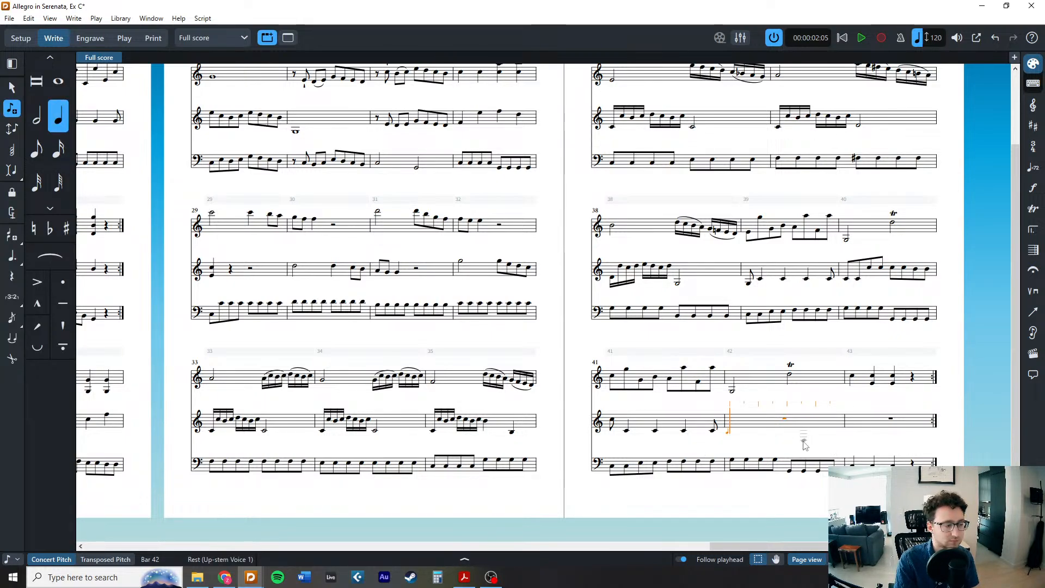
{"action": "left_click", "coordinate": [43, 156]}
{"action": "key", "text": "e"}
{"action": "key", "text": "e"}
{"action": "key", "text": "e"}
{"action": "key", "text": "alt+6"}
{"action": "key", "text": "6"}
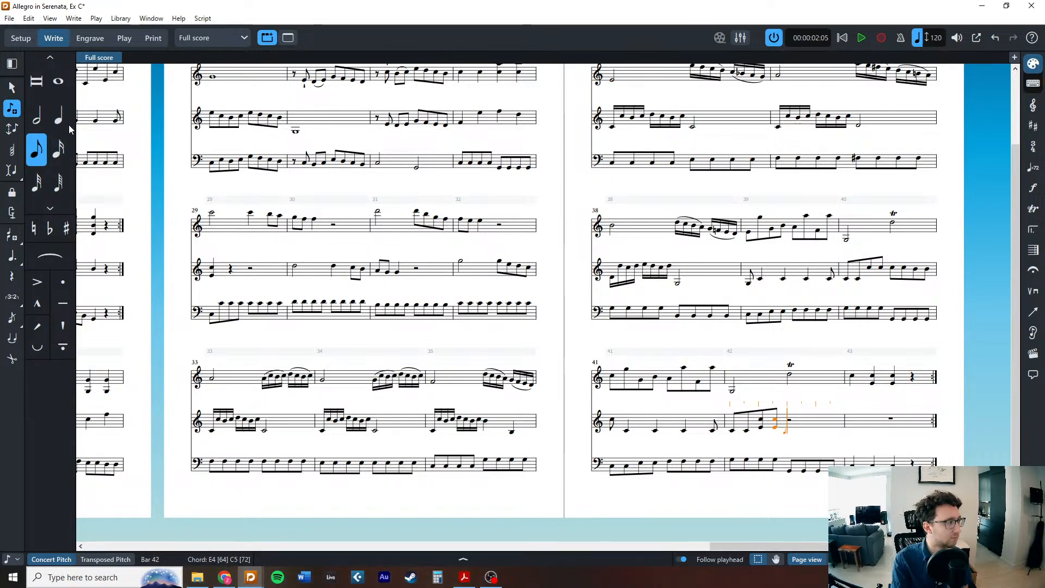
Fill the second half of Violin 2's bar 42 with repeated sixteenth-note chords of F4 and B4.
{"action": "key", "text": "f"}
{"action": "key", "text": "alt+4"}
{"action": "key", "text": "Escape"}
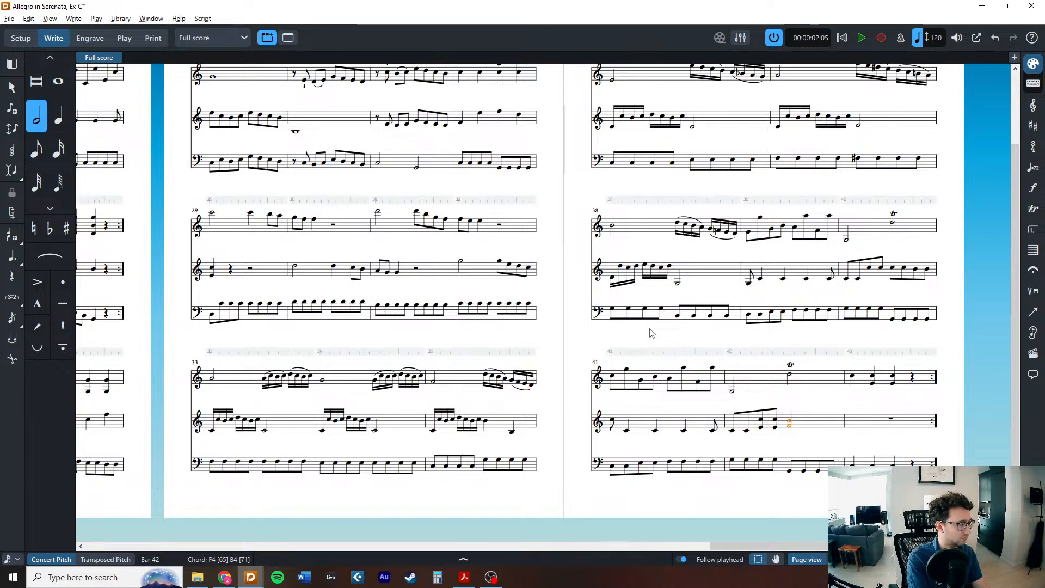
{"action": "key", "text": "3"}
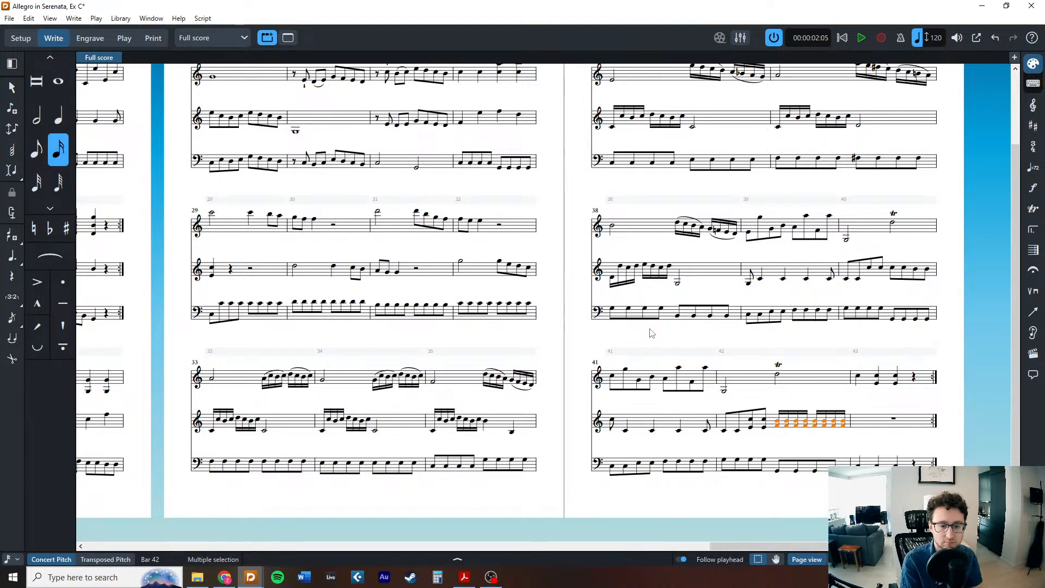
Enter three quarter-note chords of E and C in Violin 2's bar 43, leaving a quarter rest at the end.
{"action": "key", "text": "Right"}
{"action": "key", "text": "shift+n"}
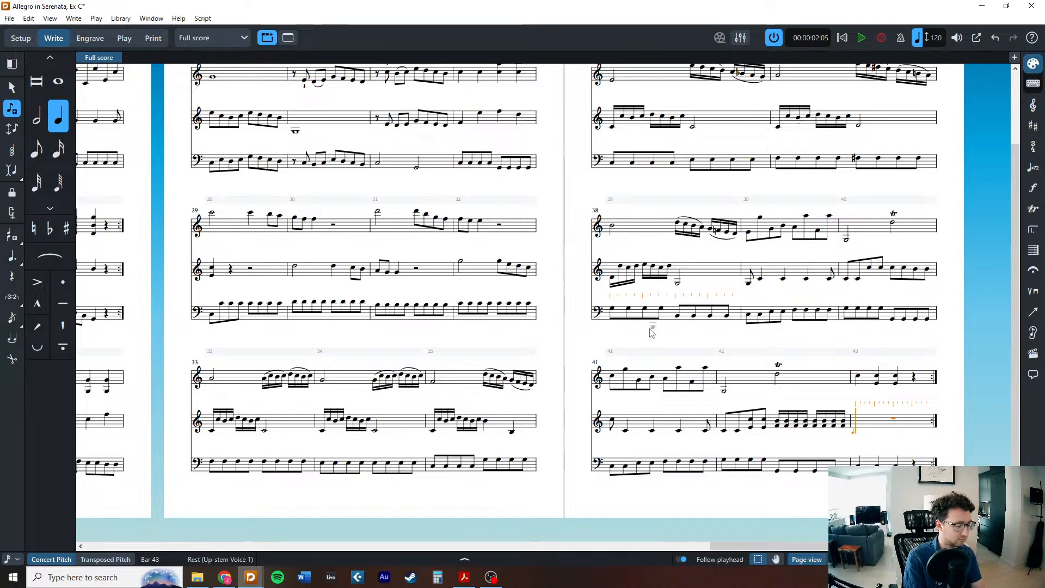
{"action": "key", "text": "e"}
{"action": "key", "text": "shift+alt+c"}
{"action": "key", "text": "e"}
{"action": "key", "text": "shift+alt+c"}
{"action": "key", "text": "e"}
{"action": "key", "text": "shift+alt+c"}
{"action": "key", "text": "Escape"}
{"action": "key", "text": "Escape"}
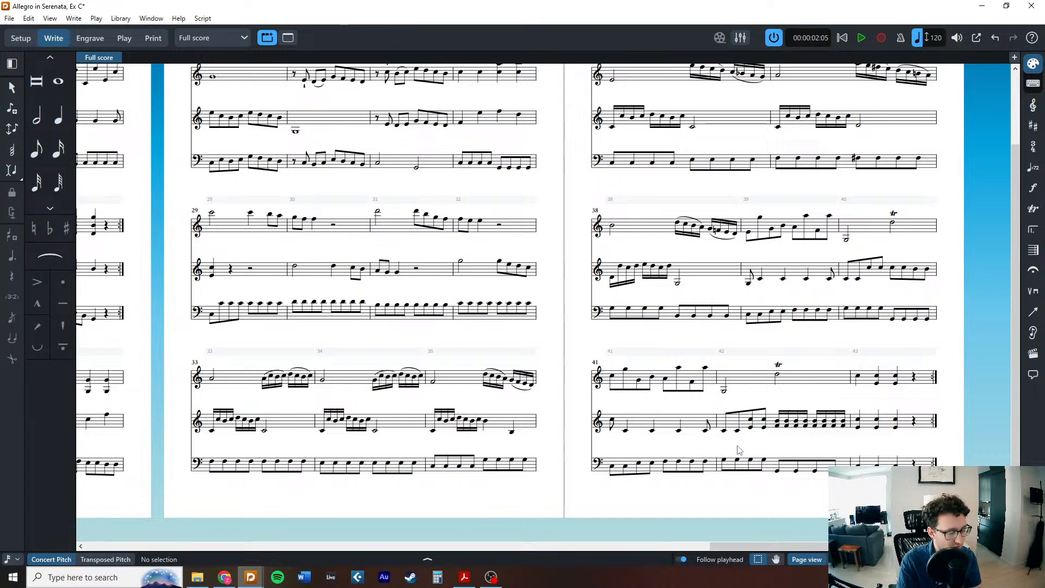
{"action": "key", "text": "ctrl+s"}
{"action": "left_click", "coordinate": [483, 284]}
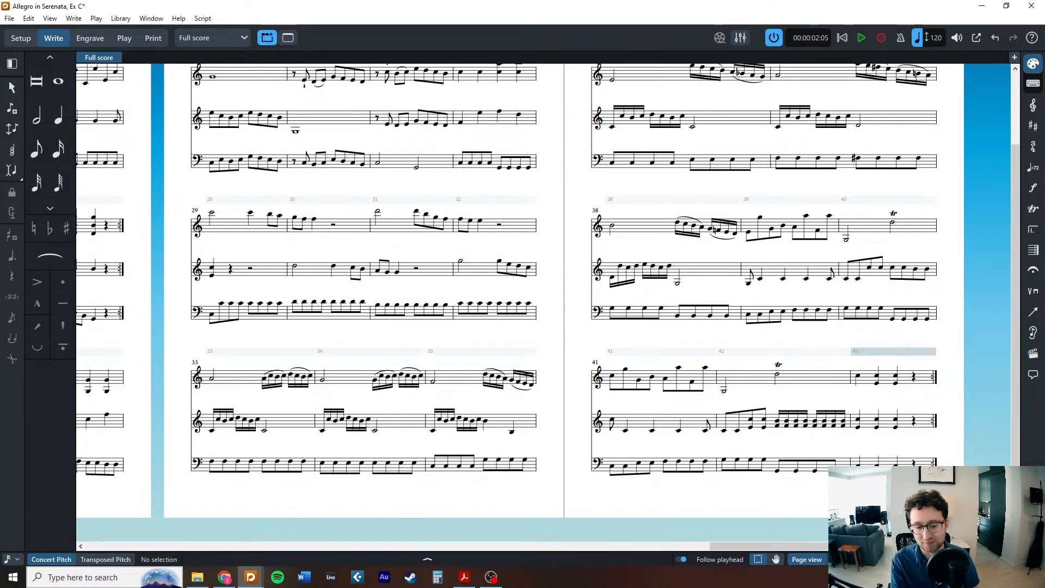
Look through the full score from the end of the Allegro back to the first page of the Marche.
{"action": "key", "text": "alt+Tab"}
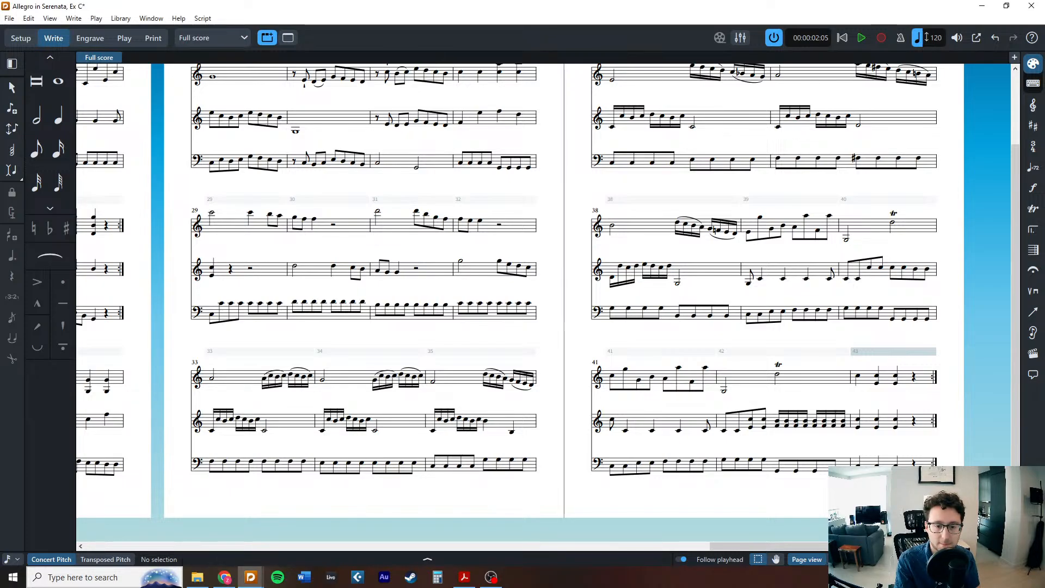
{"action": "scroll", "coordinate": [588, 340], "scroll_direction": "down", "scroll_amount": 1}
{"action": "scroll", "coordinate": [589, 340], "scroll_direction": "down", "scroll_amount": 1}
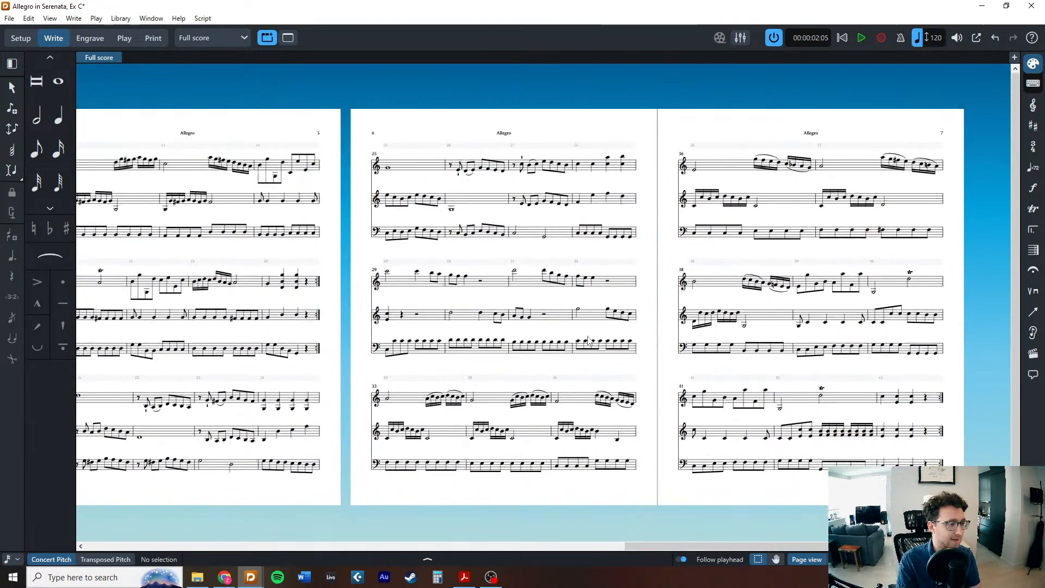
{"action": "scroll", "coordinate": [599, 343], "scroll_direction": "left", "scroll_amount": 8}
{"action": "scroll", "coordinate": [608, 345], "scroll_direction": "left", "scroll_amount": 6}
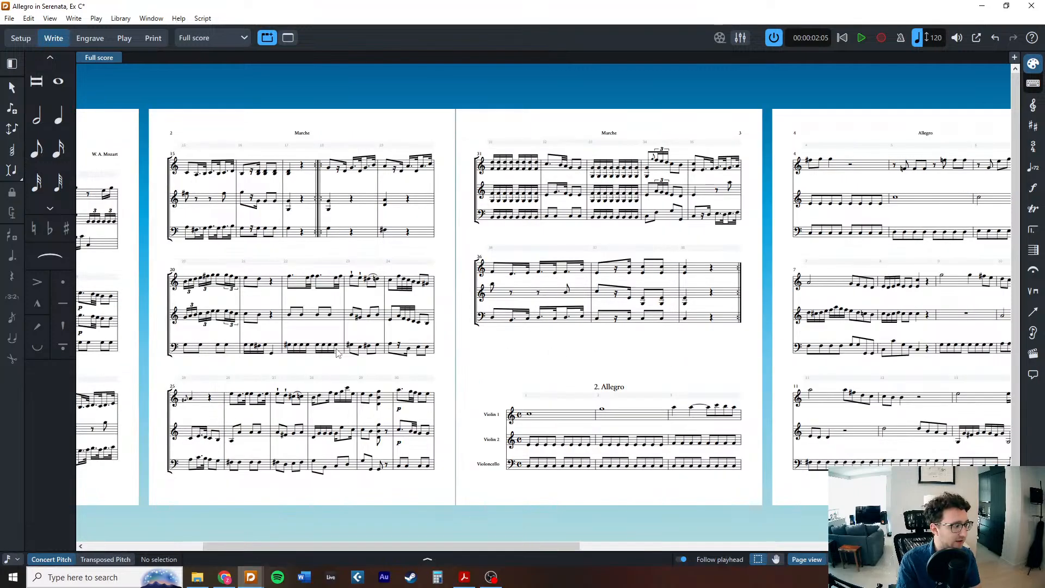
{"action": "scroll", "coordinate": [190, 294], "scroll_direction": "up", "scroll_amount": 2}
{"action": "scroll", "coordinate": [211, 285], "scroll_direction": "right", "scroll_amount": 8}
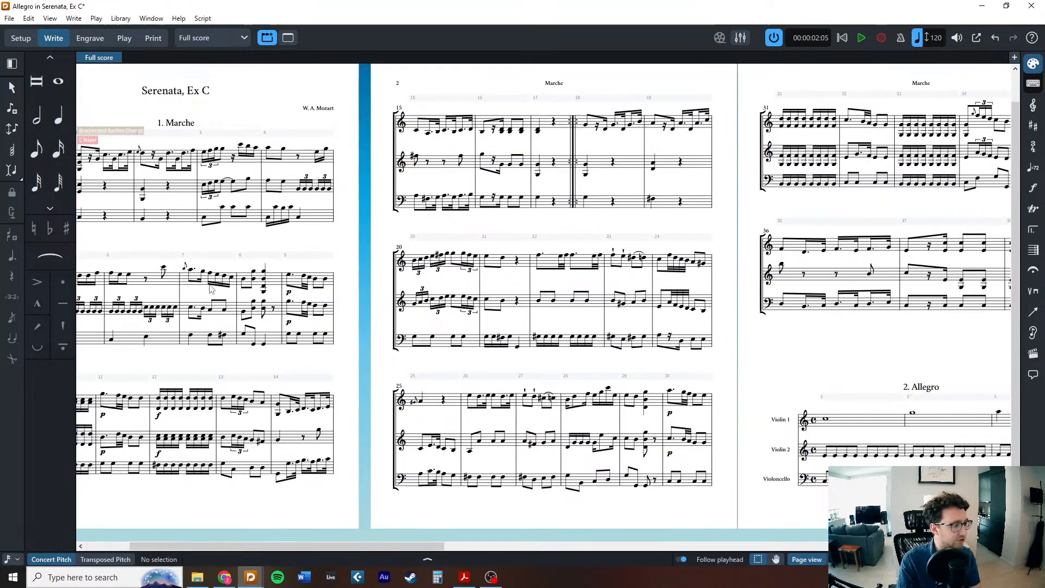
{"action": "scroll", "coordinate": [207, 291], "scroll_direction": "right", "scroll_amount": 6}
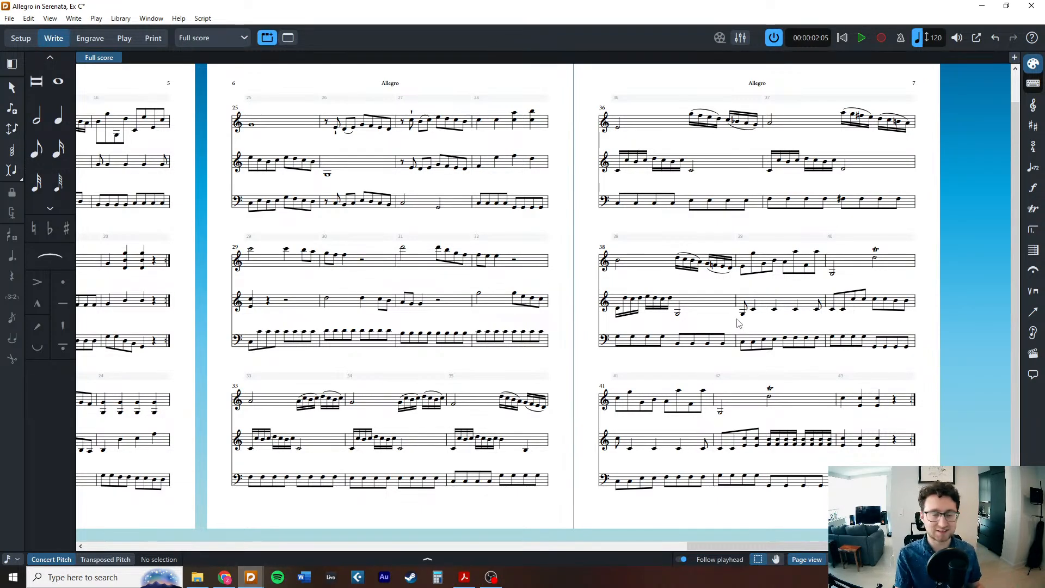
{"action": "scroll", "coordinate": [369, 260], "scroll_direction": "left", "scroll_amount": 15}
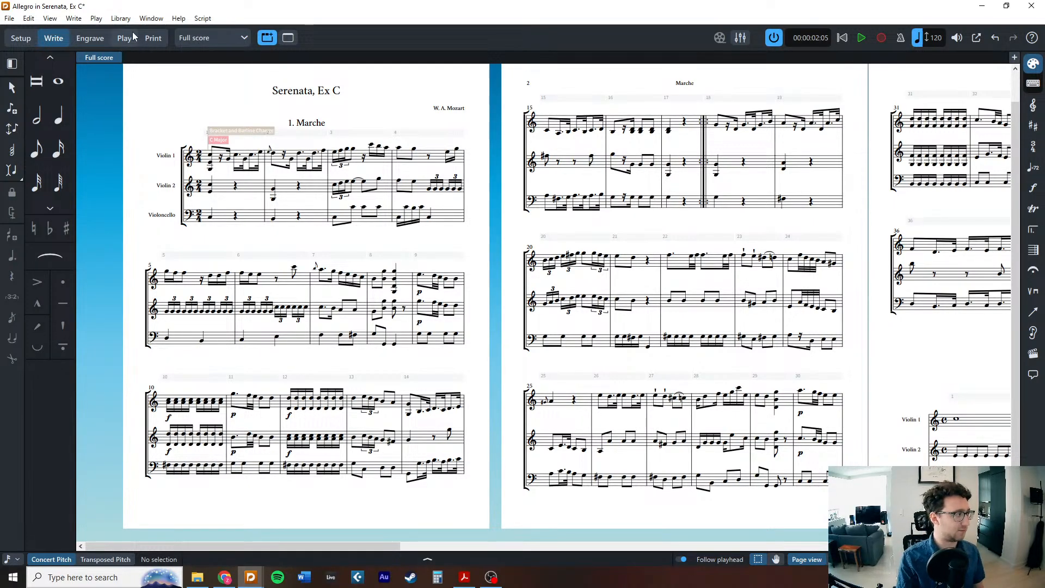
{"action": "left_click", "coordinate": [49, 18]}
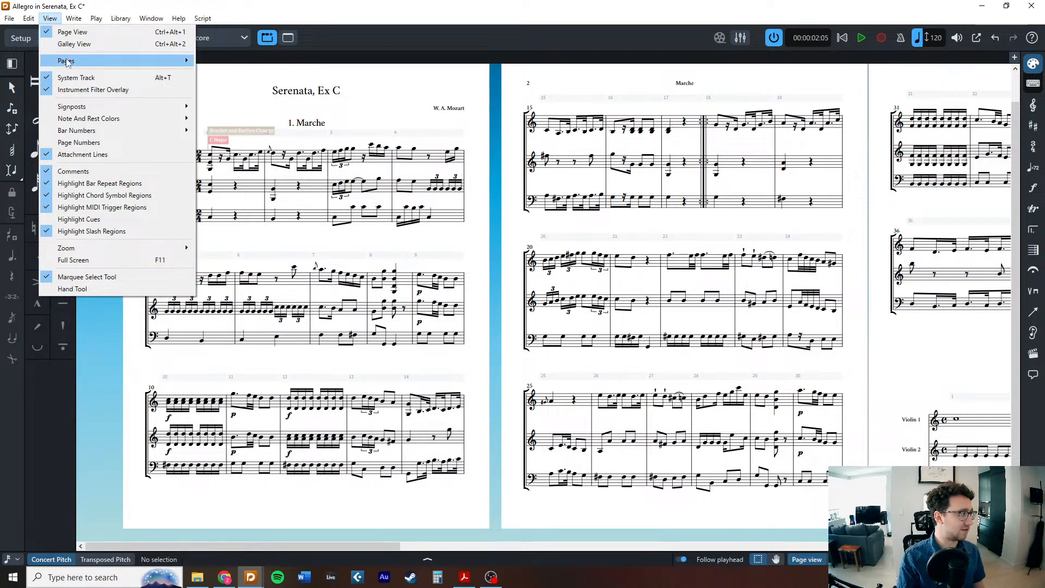
{"action": "mouse_move", "coordinate": [65, 61]}
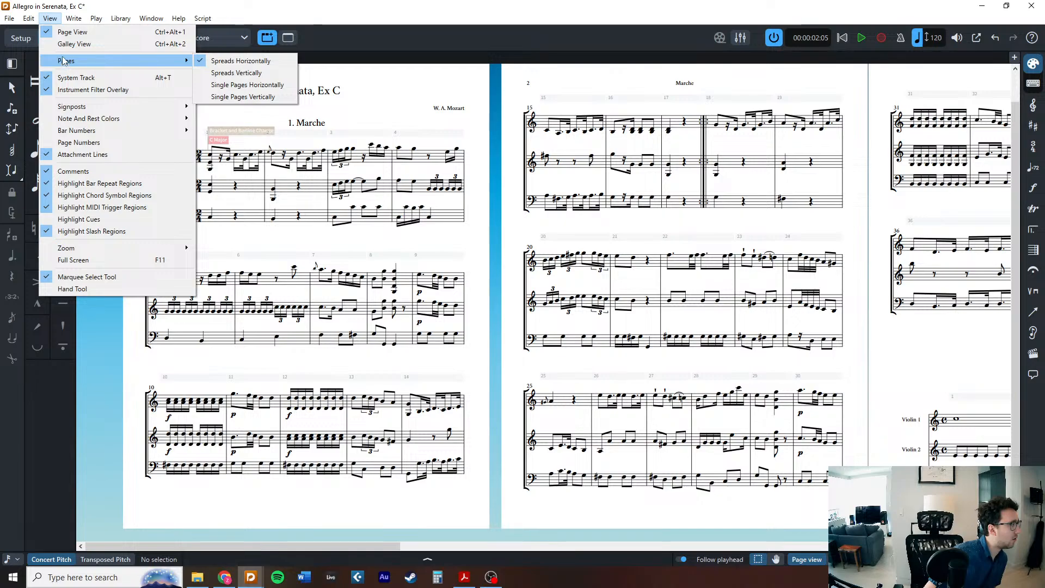
{"action": "left_click", "coordinate": [277, 6]}
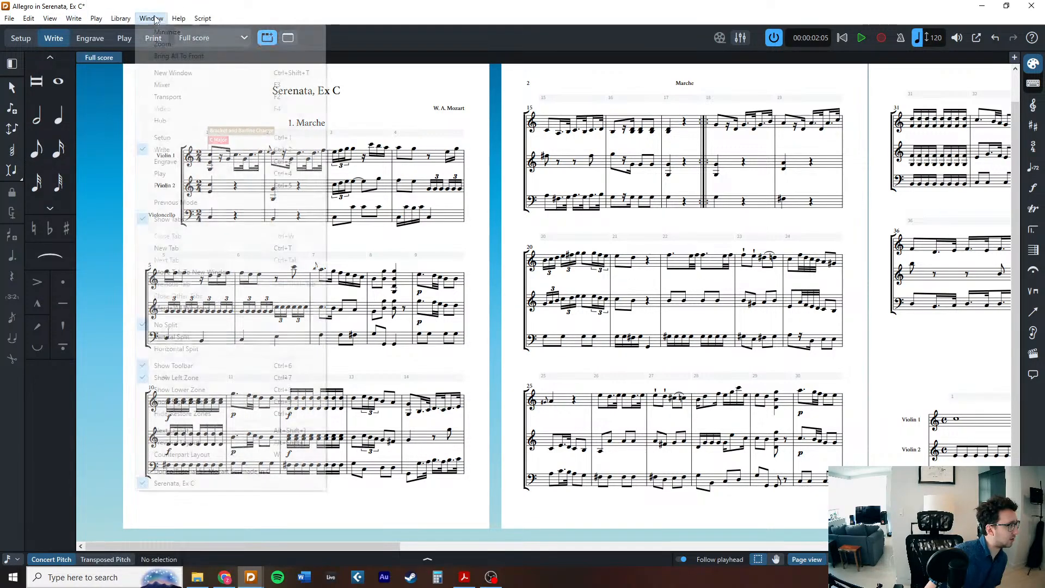
{"action": "left_click", "coordinate": [152, 18]}
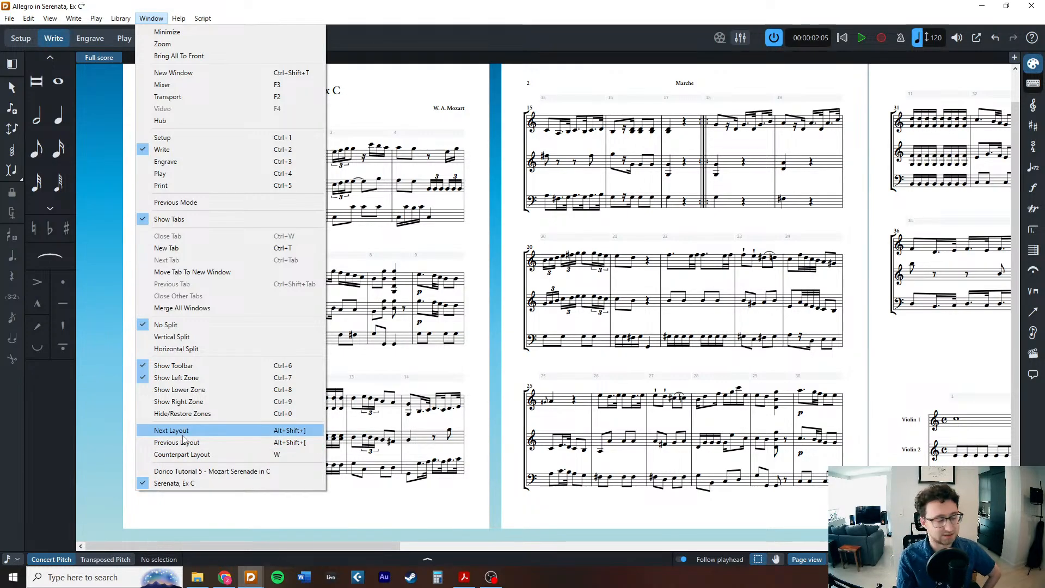
{"action": "key", "text": "Escape"}
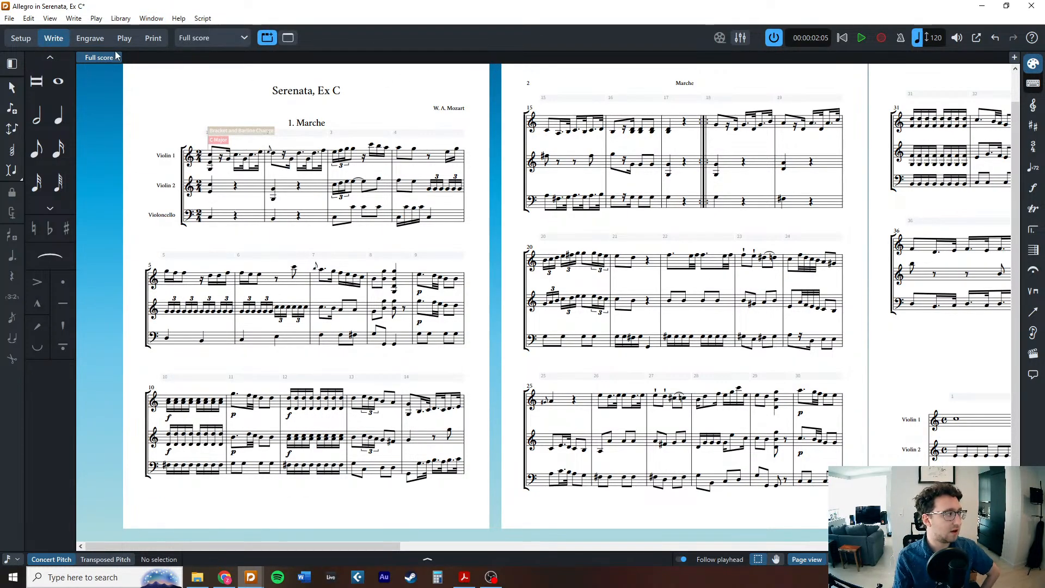
Open the Violin 1 part layout in a new tab and examine how its pages are laid out.
{"action": "left_click", "coordinate": [1014, 57]}
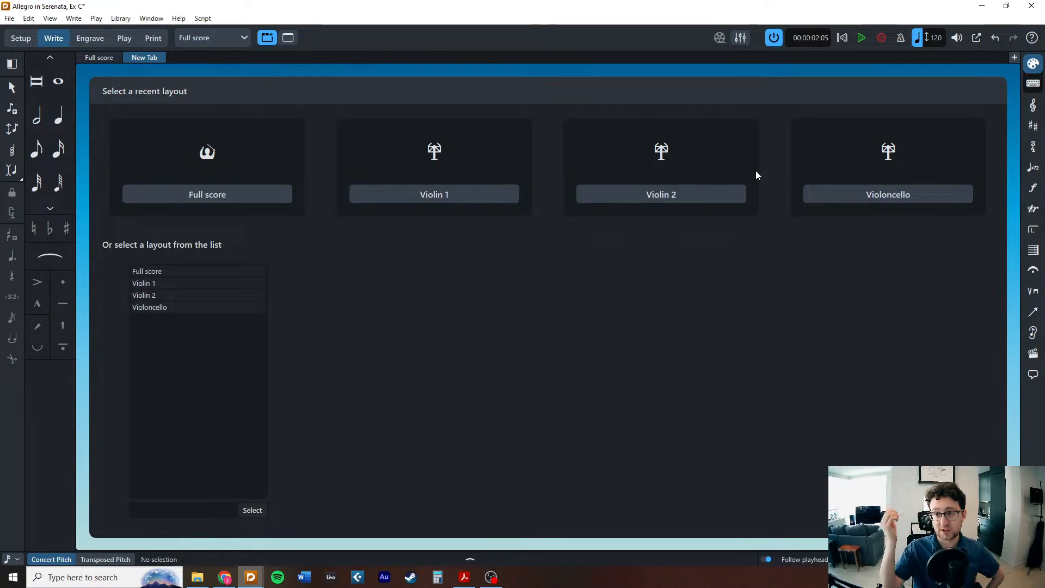
{"action": "double_click", "coordinate": [181, 284]}
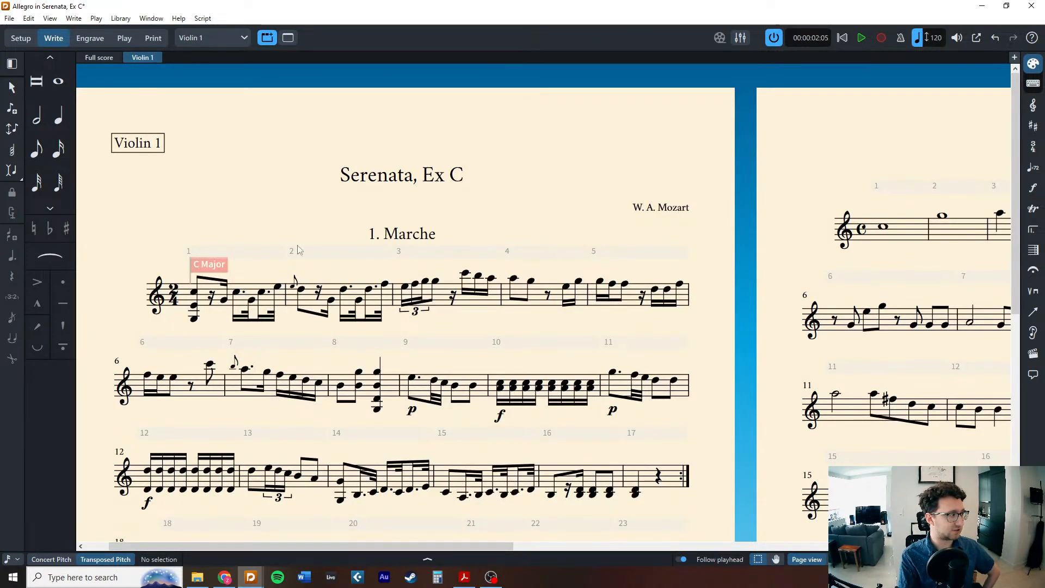
{"action": "scroll", "coordinate": [295, 192], "scroll_direction": "left", "scroll_amount": 2}
{"action": "scroll", "coordinate": [349, 239], "scroll_direction": "down", "scroll_amount": 4}
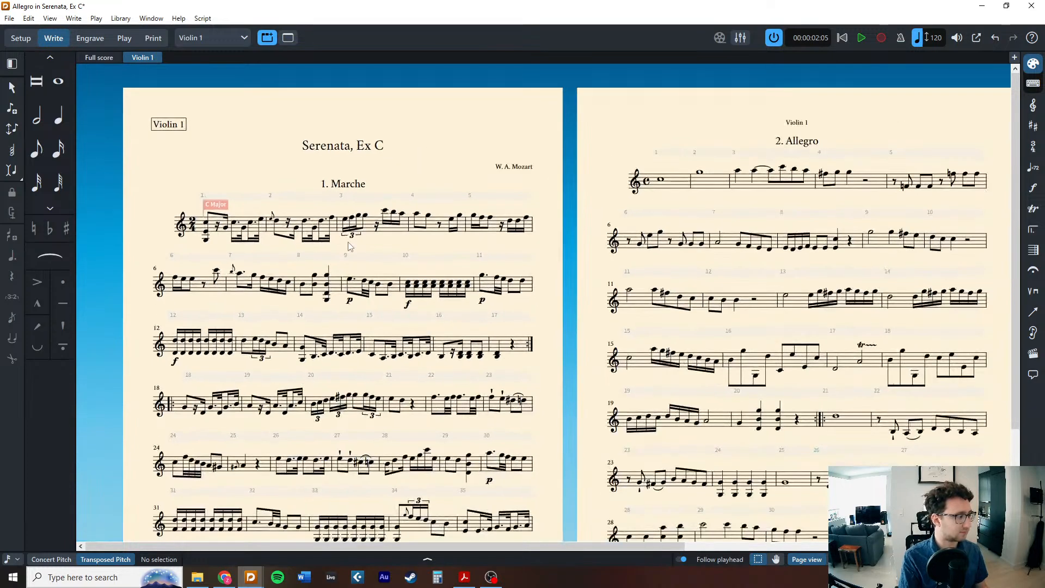
{"action": "scroll", "coordinate": [349, 246], "scroll_direction": "down", "scroll_amount": 4}
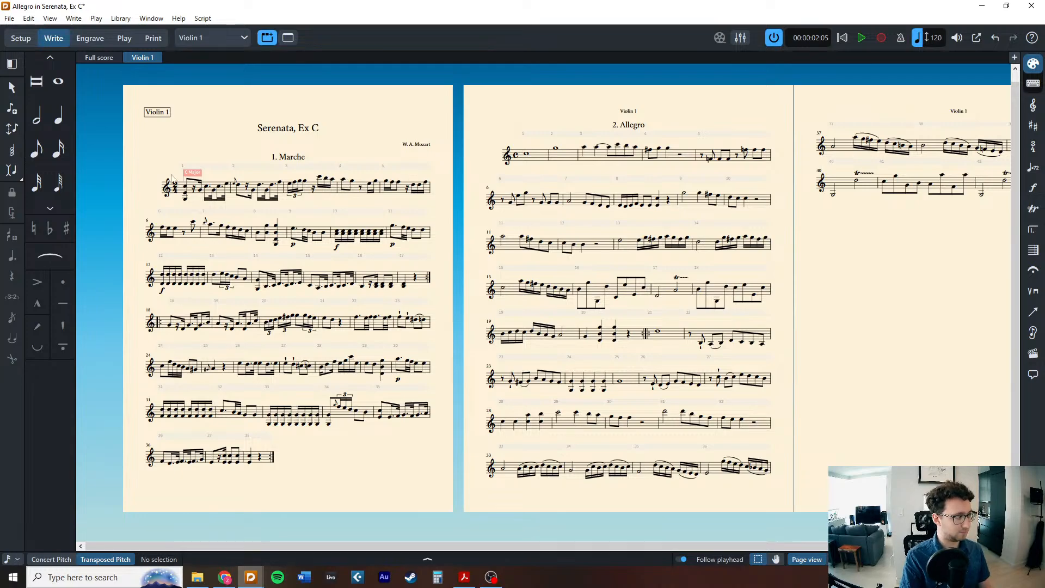
{"action": "scroll", "coordinate": [141, 127], "scroll_direction": "up", "scroll_amount": 2}
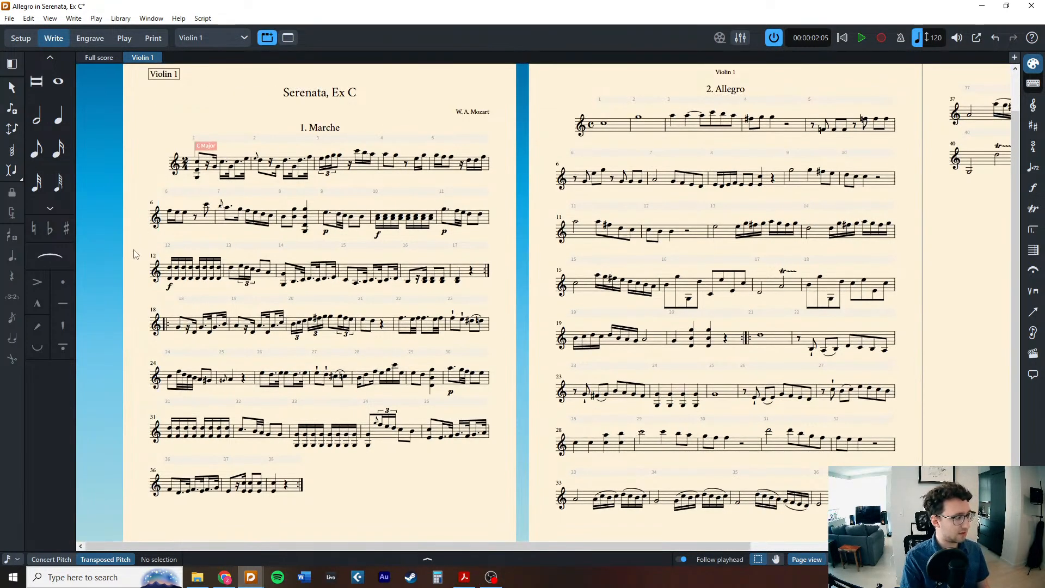
{"action": "scroll", "coordinate": [222, 277], "scroll_direction": "up", "scroll_amount": 1}
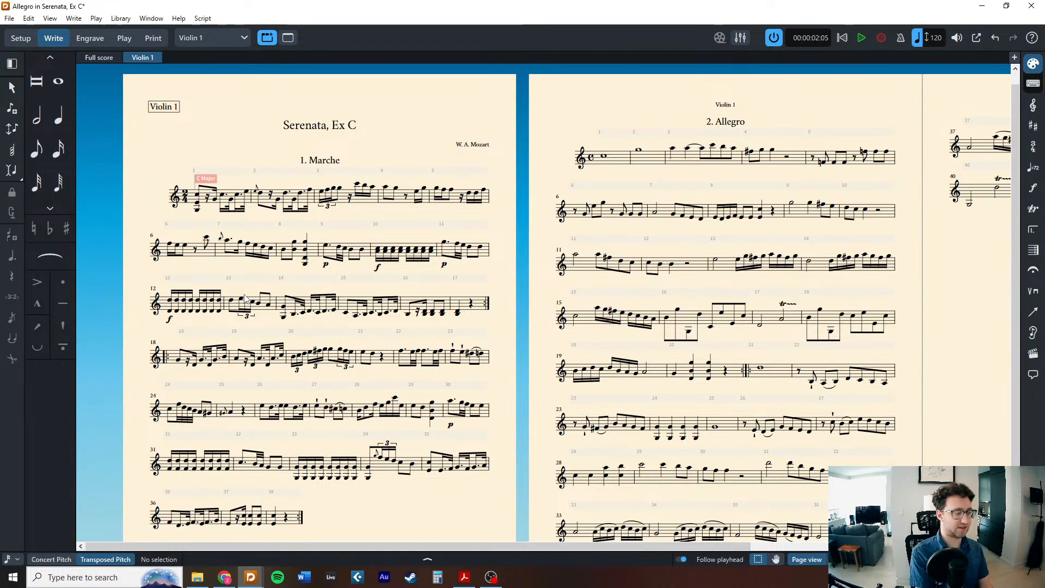
Set the Violin 1 layout's page size to Part (10" x 13") in the layout options.
{"action": "key", "text": "ctrl+shift+l"}
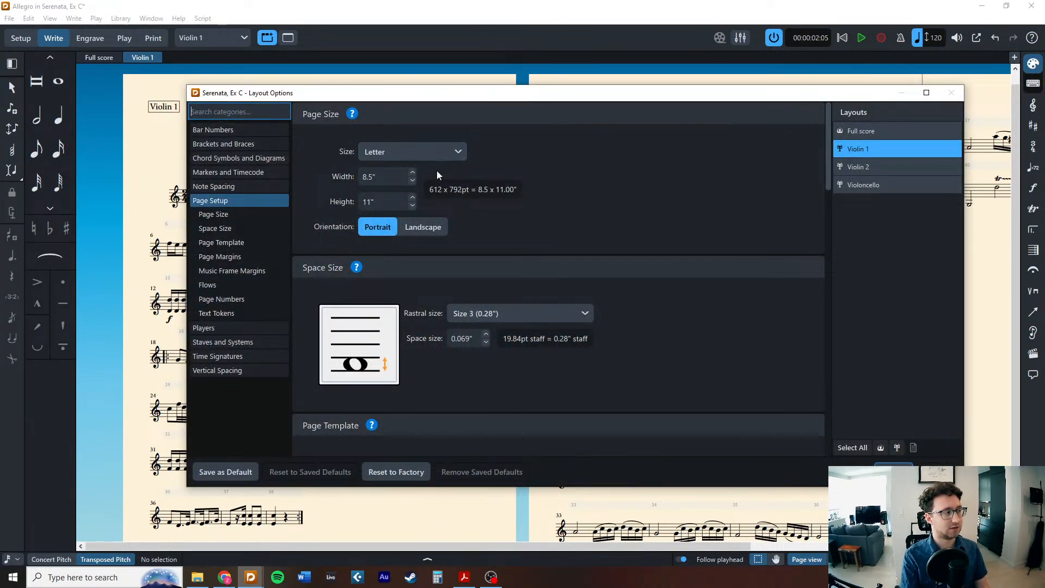
{"action": "left_click", "coordinate": [445, 155]}
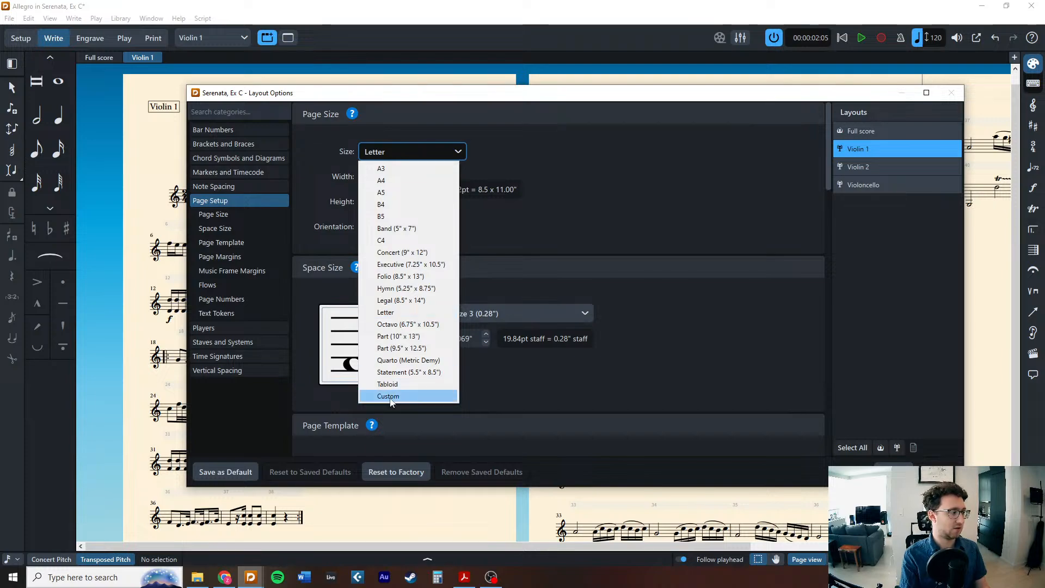
{"action": "left_click", "coordinate": [417, 338]}
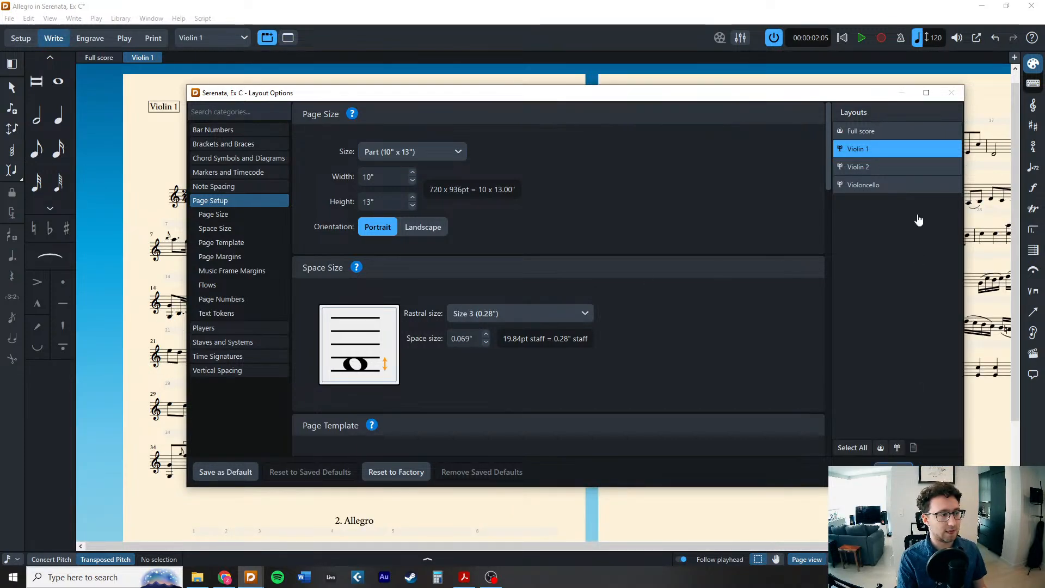
Compare the page size settings of the Full score, Violin 1 and Violin 2 layouts and close the layout options.
{"action": "left_click", "coordinate": [876, 131]}
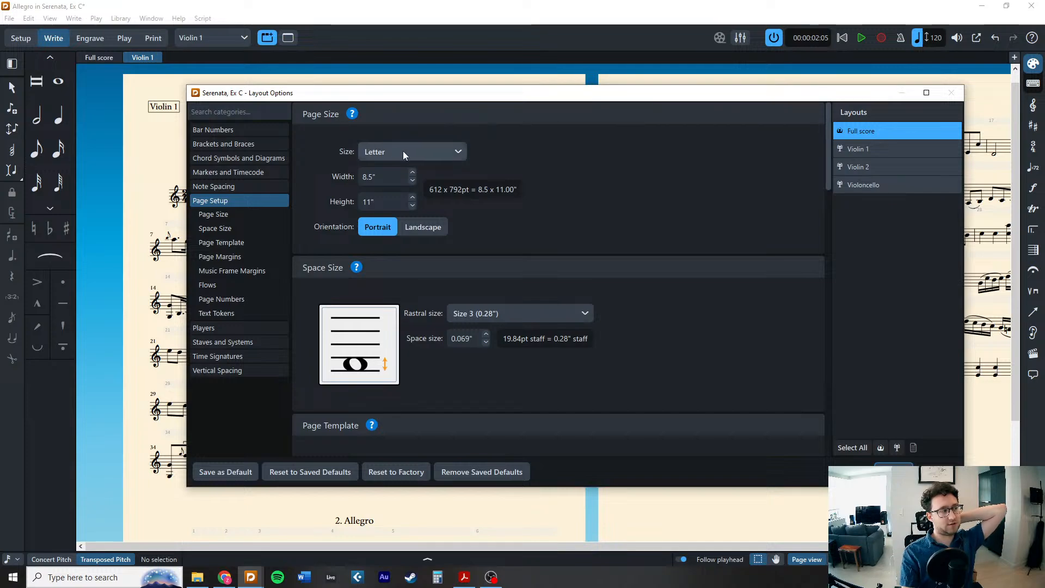
{"action": "left_click", "coordinate": [884, 155]}
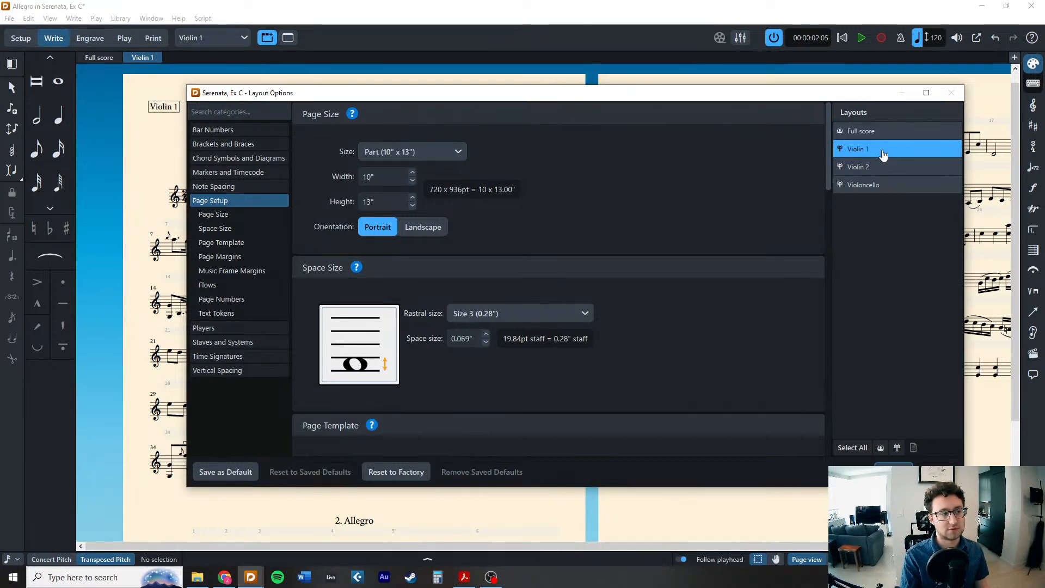
{"action": "left_click", "coordinate": [872, 169]}
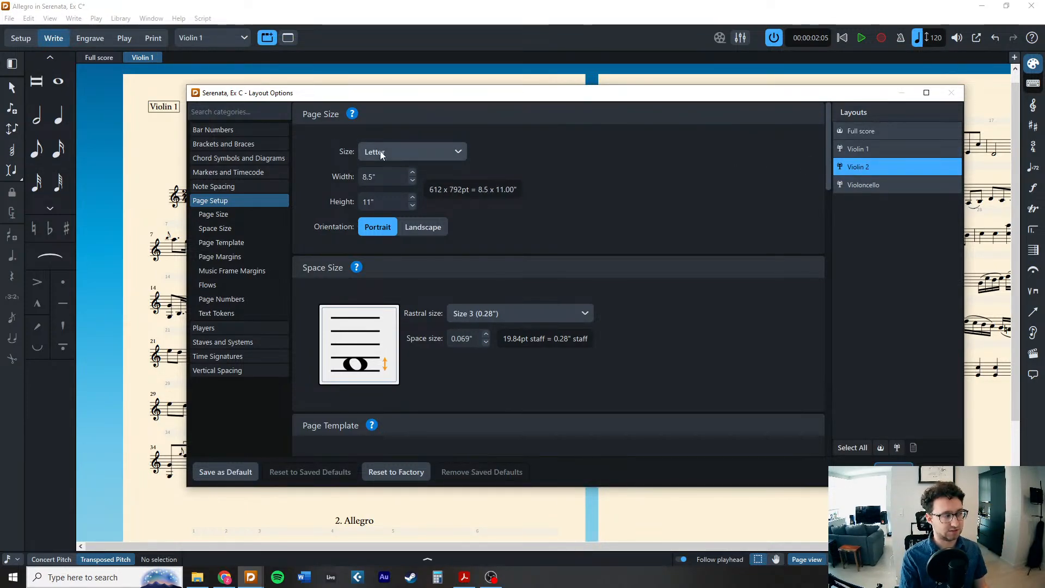
{"action": "left_click", "coordinate": [870, 150]}
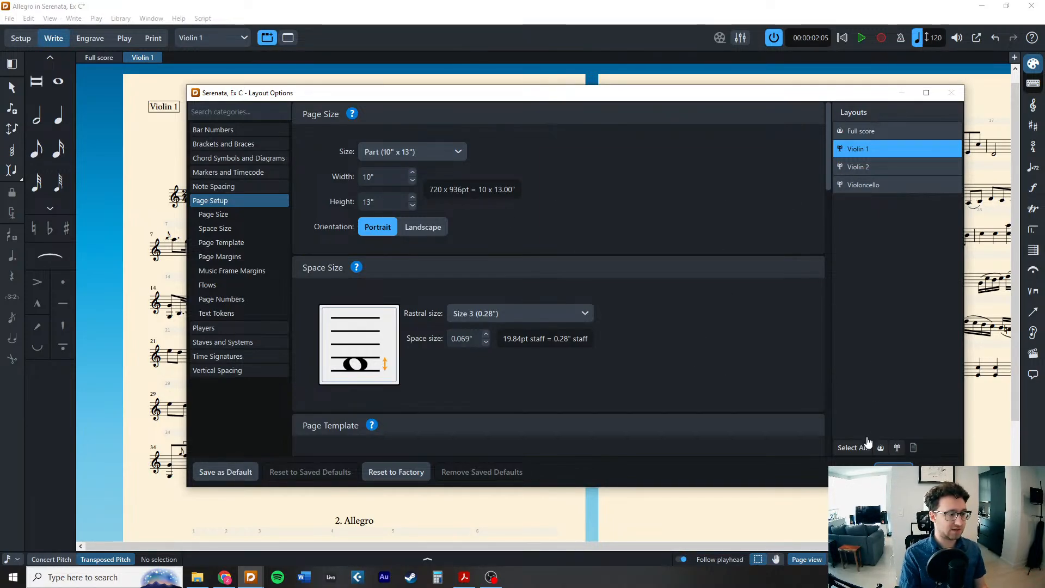
{"action": "left_click", "coordinate": [893, 473]}
View the notation options for the Allegro flow and close them without changes.
{"action": "key", "text": "ctrl+shift+n"}
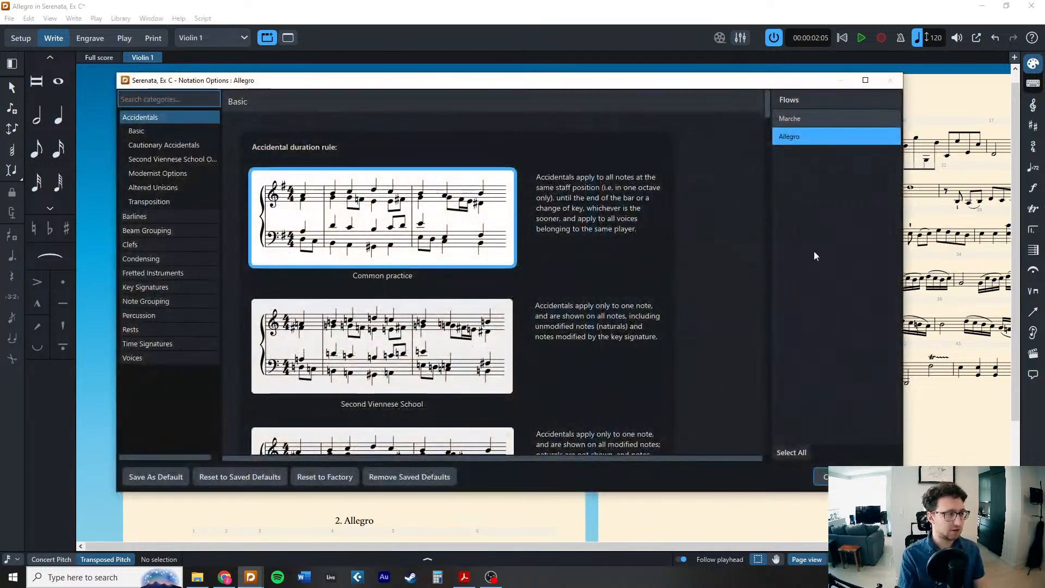
{"action": "left_click", "coordinate": [862, 477]}
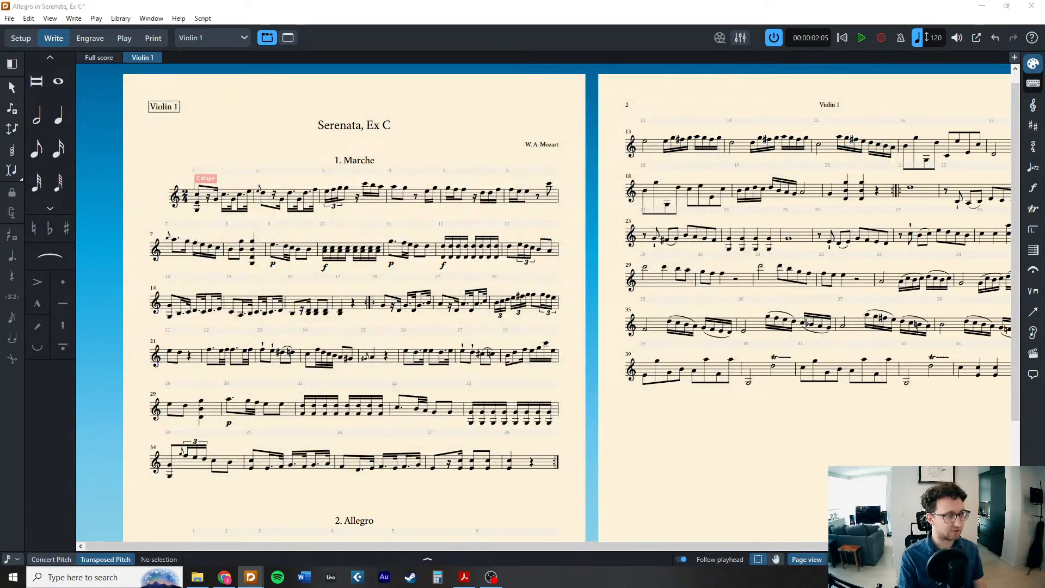
Examine how the Marche and the Allegro are spread over the pages of the Violin 1 layout.
{"action": "key", "text": "ctrl+shift+e"}
{"action": "key", "text": "Escape"}
{"action": "key", "text": "ctrl+shift+n"}
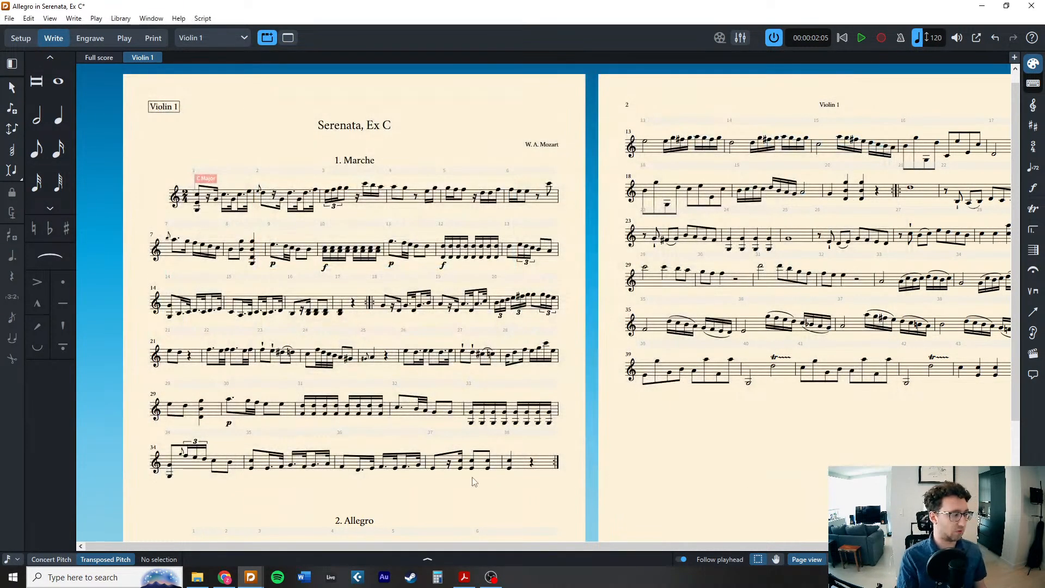
{"action": "scroll", "coordinate": [465, 492], "scroll_direction": "down", "scroll_amount": 3}
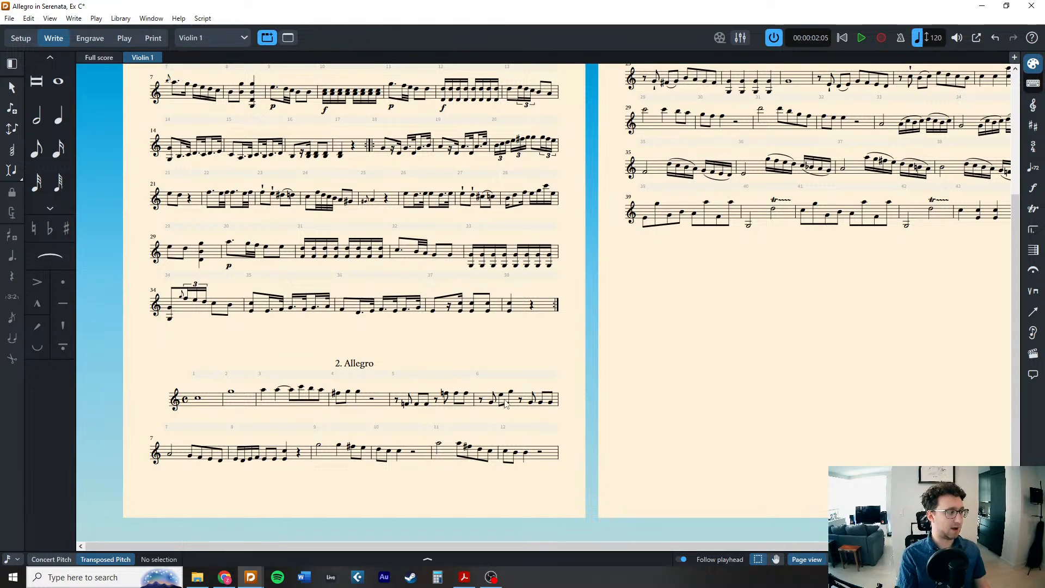
{"action": "scroll", "coordinate": [505, 408], "scroll_direction": "down", "scroll_amount": 2}
{"action": "scroll", "coordinate": [507, 396], "scroll_direction": "up", "scroll_amount": 5}
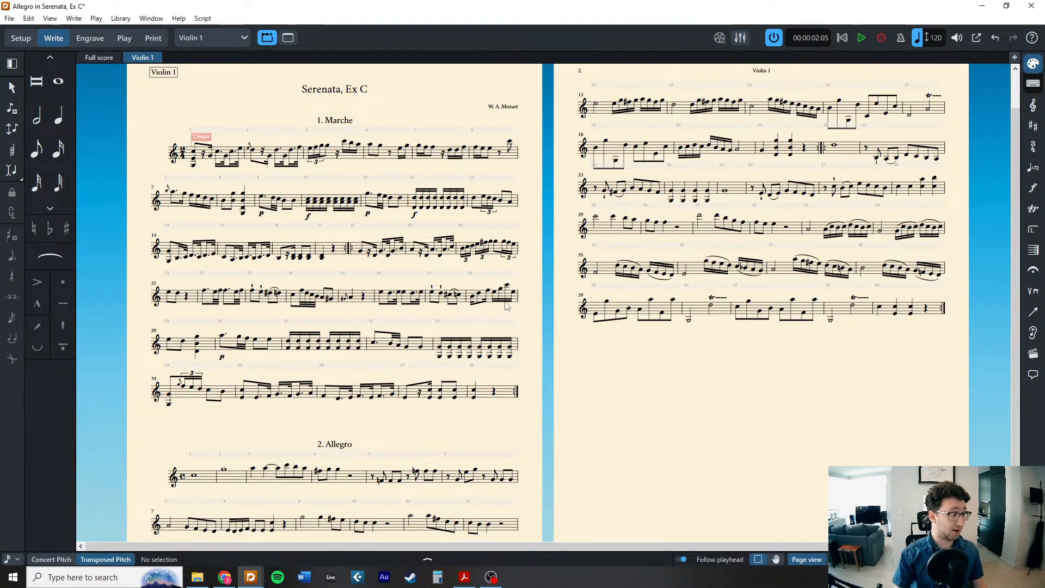
Raise the first note of bar 32 in the Marche's Violin 1 part by an octave and check it in the full score.
{"action": "left_click", "coordinate": [373, 342]}
{"action": "key", "text": "ctrl+alt+Up"}
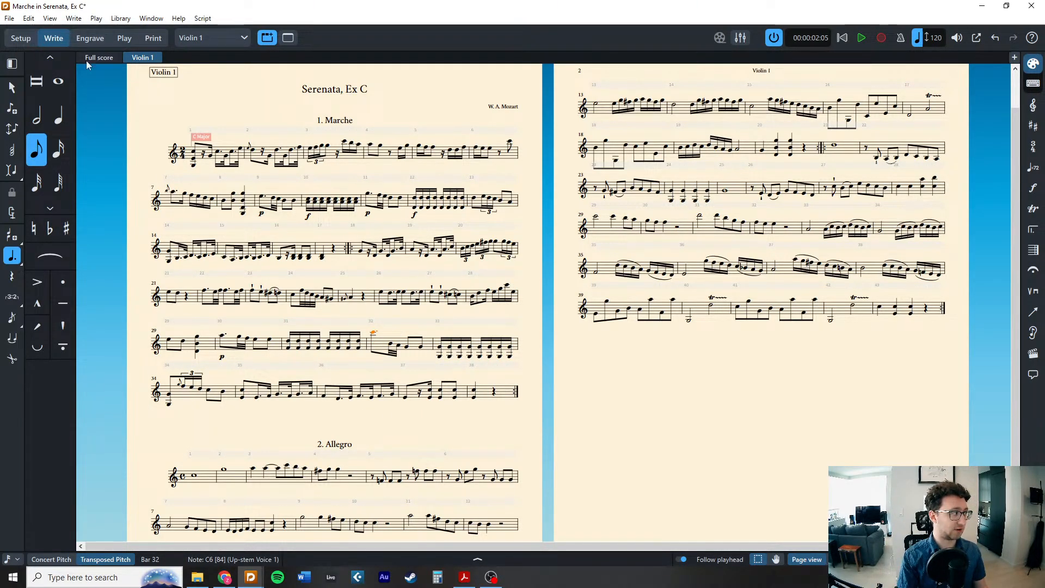
{"action": "left_click", "coordinate": [100, 57]}
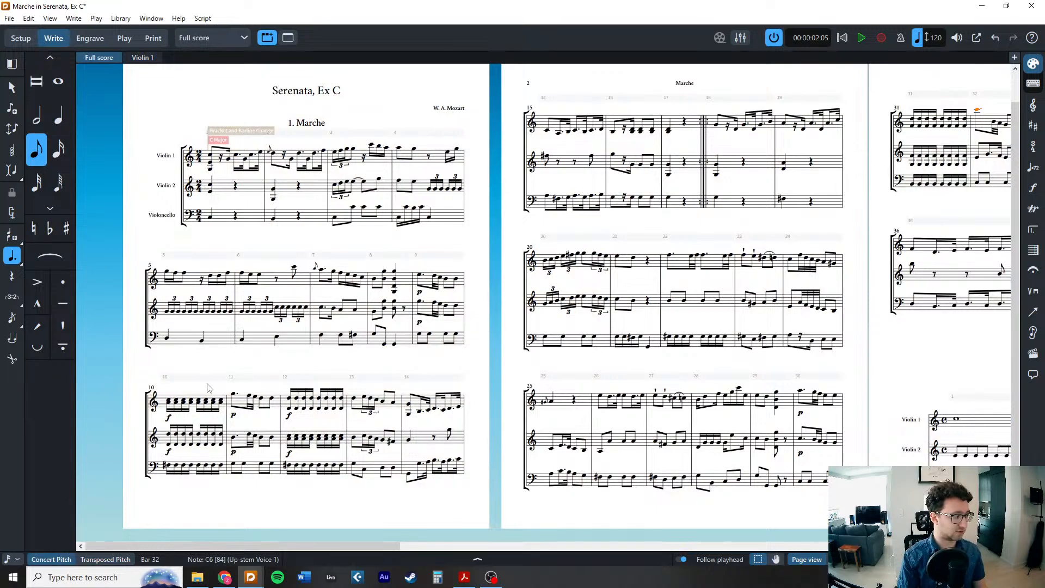
{"action": "scroll", "coordinate": [208, 387], "scroll_direction": "right", "scroll_amount": 5}
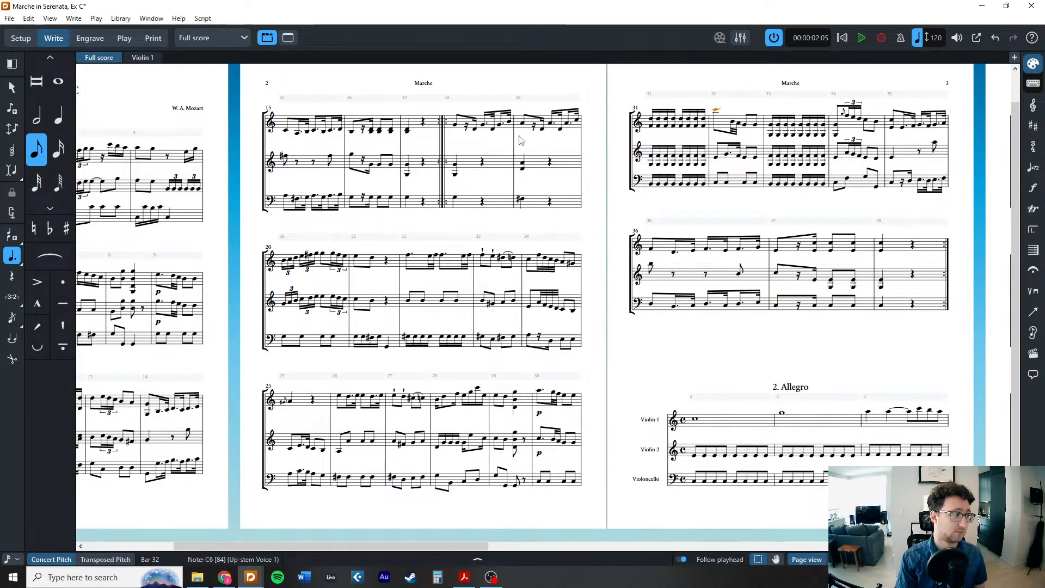
Lower the bar 32 note back by an octave in the Violin 1 layout and try shifting it rhythmically earlier.
{"action": "left_click", "coordinate": [143, 58]}
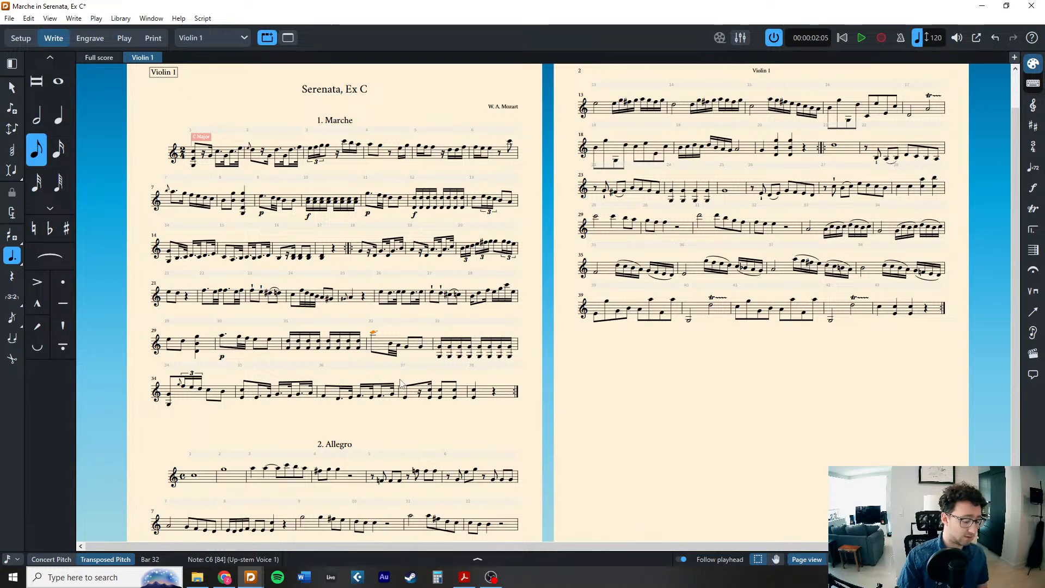
{"action": "key", "text": "ctrl+alt+Down"}
{"action": "key", "text": "alt+Left"}
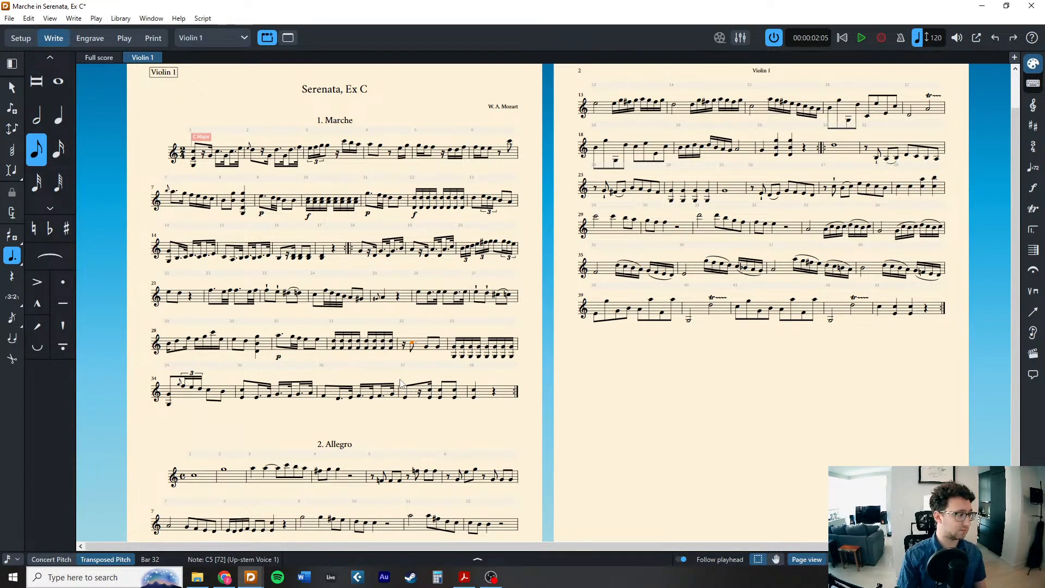
{"action": "left_click", "coordinate": [338, 427]}
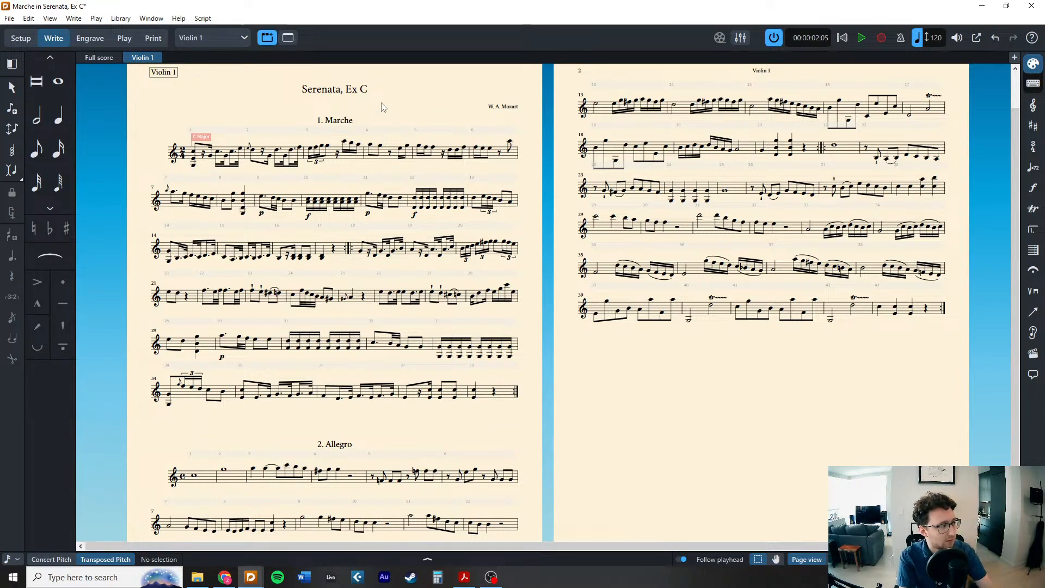
Inspect both pages of the Violin 1 layout, from the Marche down to the opening of the Allegro.
{"action": "scroll", "coordinate": [375, 159], "scroll_direction": "up", "scroll_amount": 1}
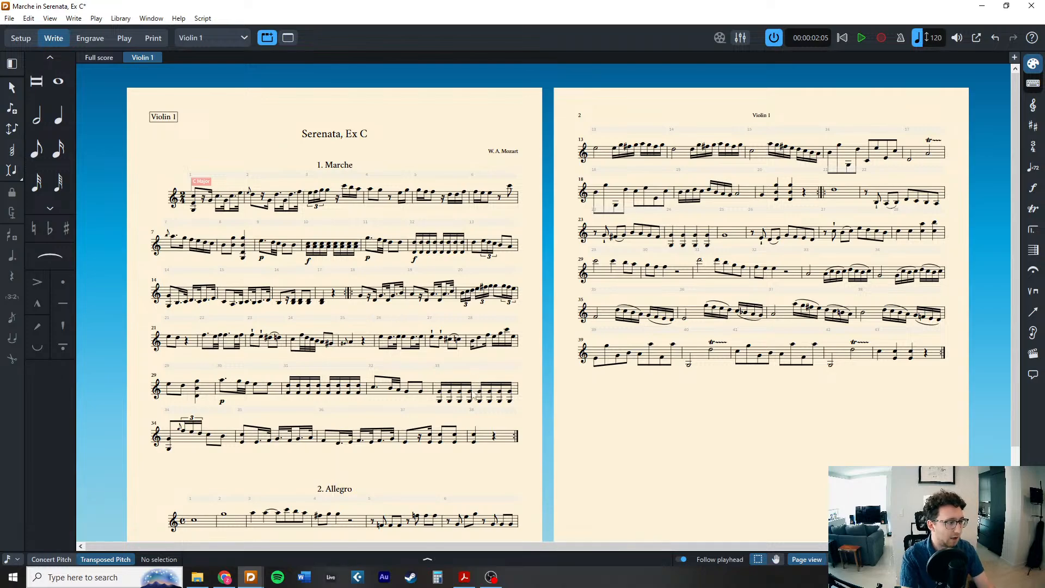
{"action": "scroll", "coordinate": [476, 391], "scroll_direction": "down", "scroll_amount": 1}
{"action": "scroll", "coordinate": [492, 403], "scroll_direction": "down", "scroll_amount": 2}
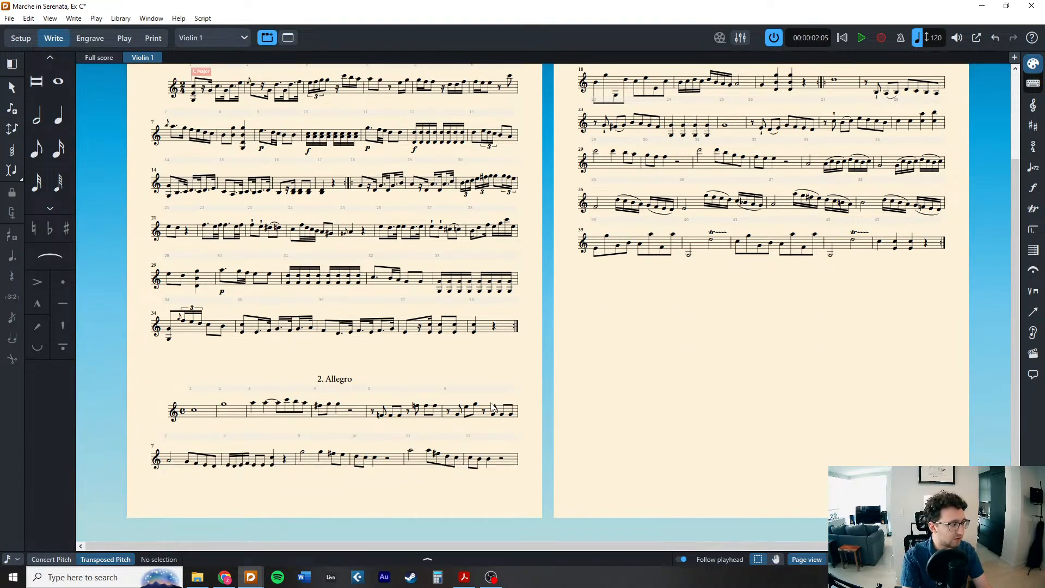
{"action": "key", "text": "ctrl+equal"}
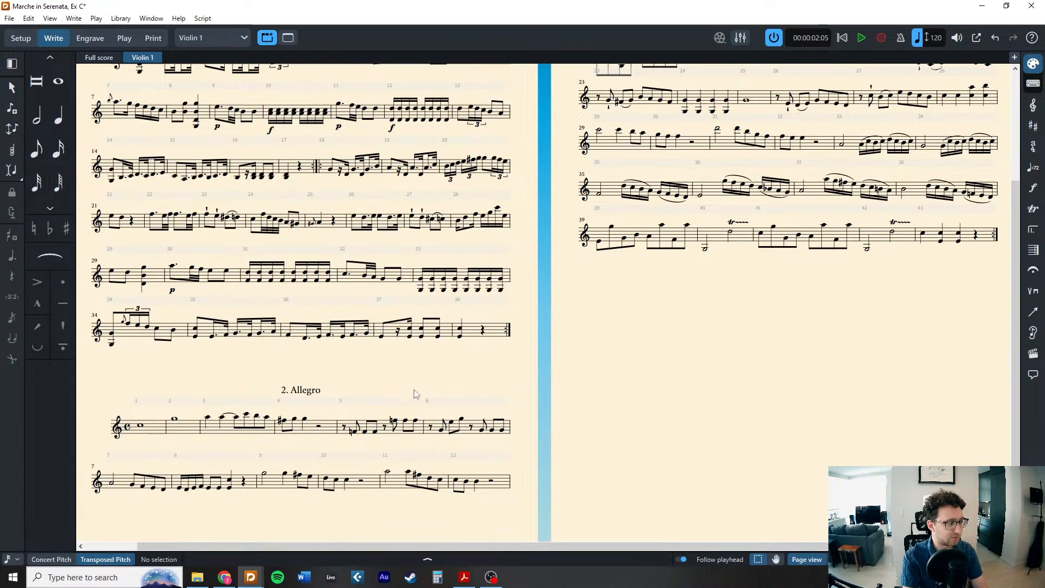
{"action": "scroll", "coordinate": [419, 354], "scroll_direction": "up", "scroll_amount": 3}
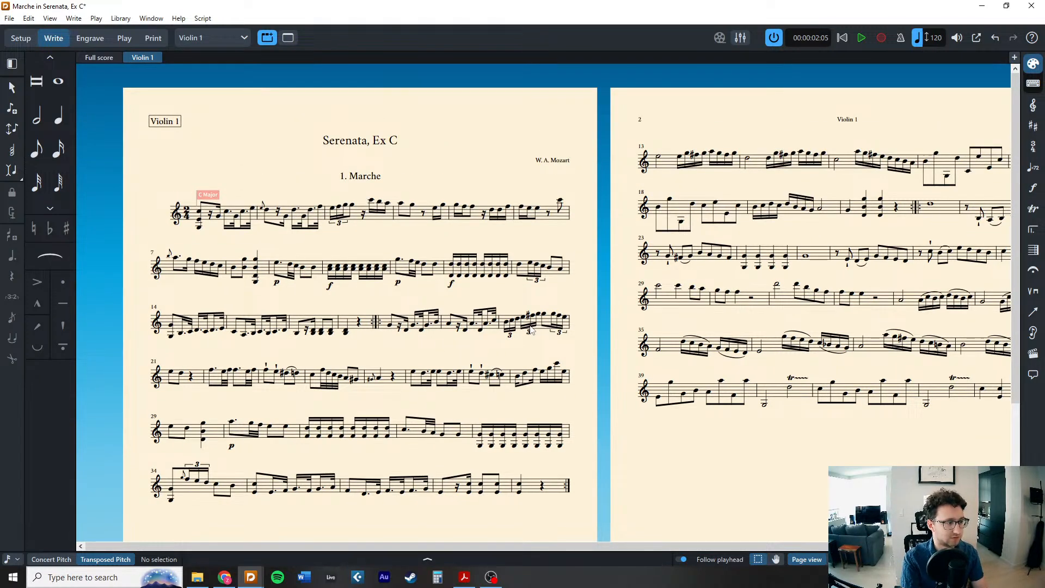
{"action": "scroll", "coordinate": [802, 350], "scroll_direction": "right", "scroll_amount": 3}
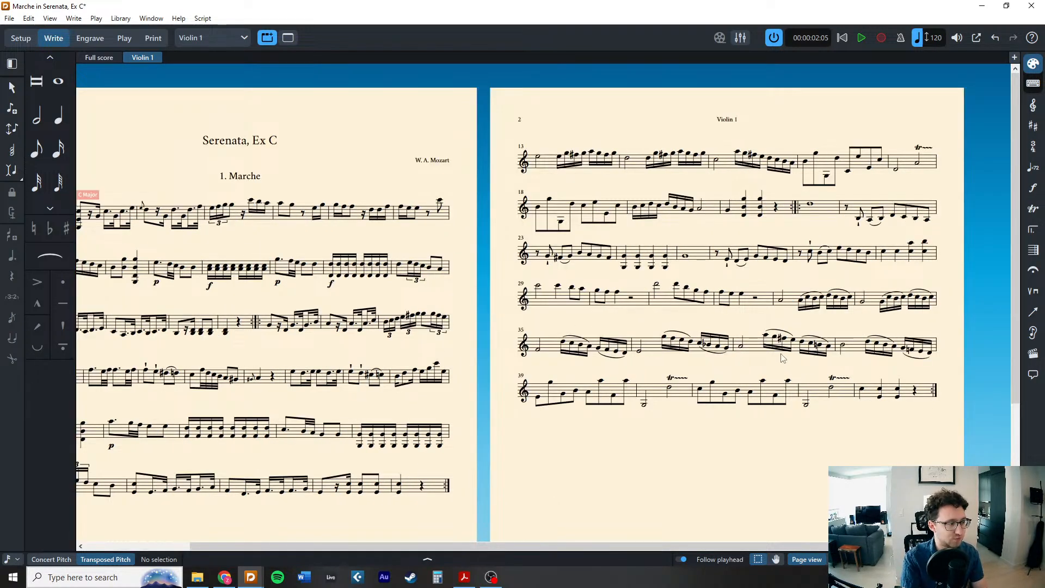
{"action": "scroll", "coordinate": [783, 357], "scroll_direction": "left", "scroll_amount": 3}
{"action": "scroll", "coordinate": [697, 414], "scroll_direction": "down", "scroll_amount": 3}
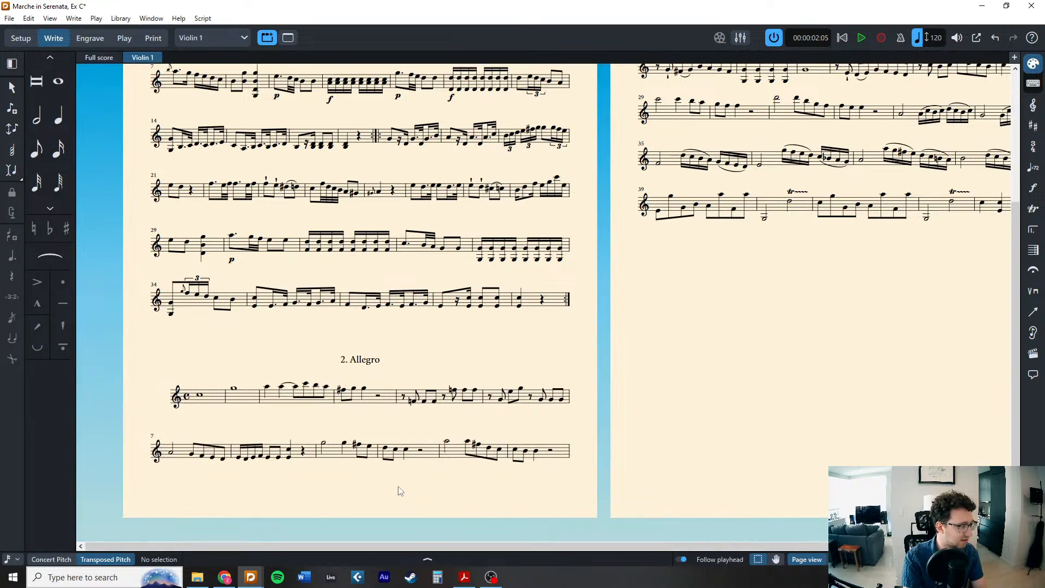
Delete the Violin 1 music in bars 1–4 of the Allegro.
{"action": "left_click_drag", "start_coordinate": [186, 423], "coordinate": [398, 412]}
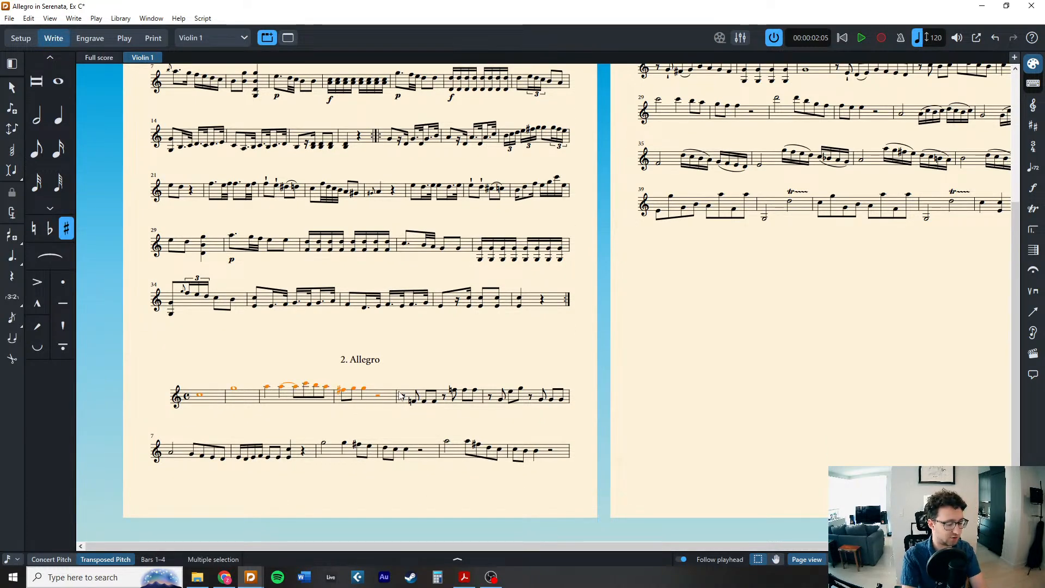
{"action": "key", "text": "Delete"}
{"action": "scroll", "coordinate": [200, 360], "scroll_direction": "up", "scroll_amount": 2}
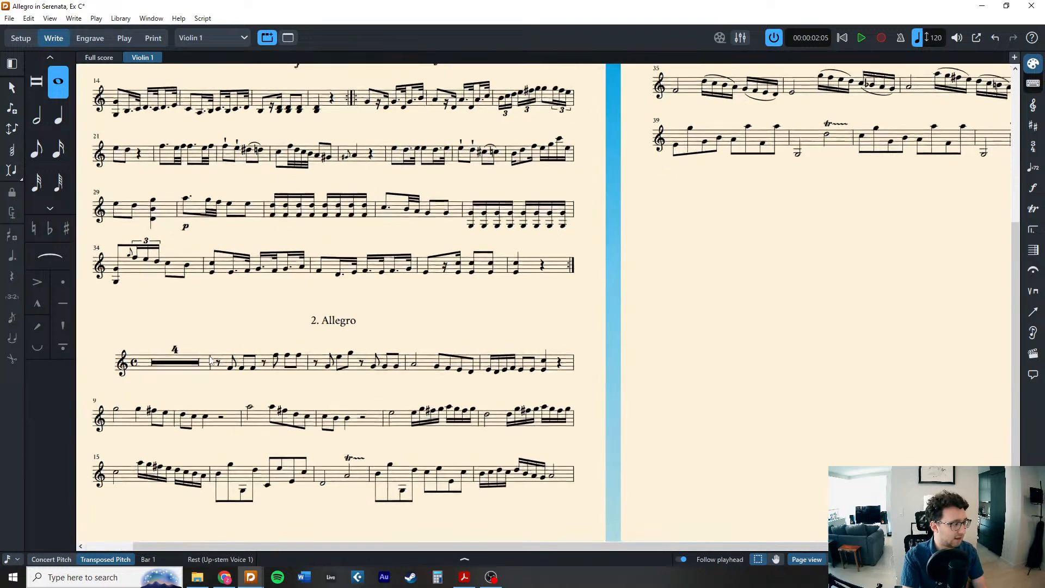
Create a Violin 2 cue at the start of the Allegro in the Violin 1 part and extend it through bar 4.
{"action": "left_click", "coordinate": [212, 339]}
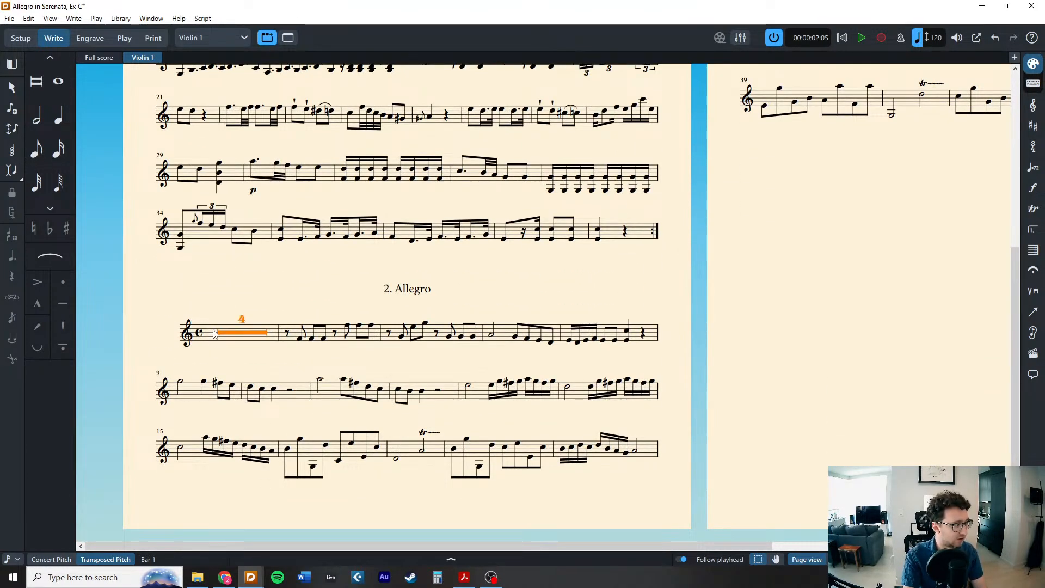
{"action": "key", "text": "shift+n"}
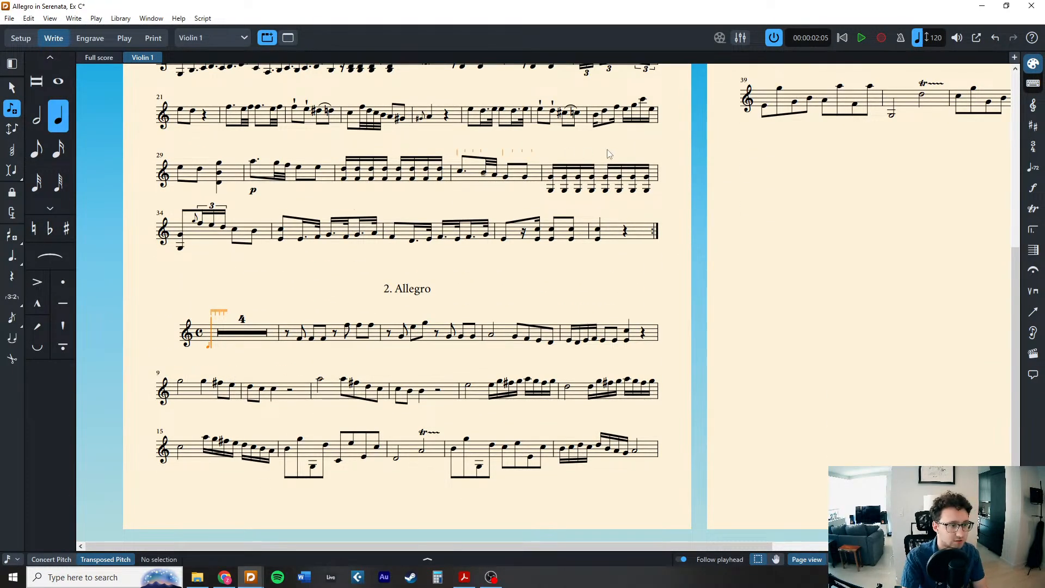
{"action": "left_click", "coordinate": [1032, 333]}
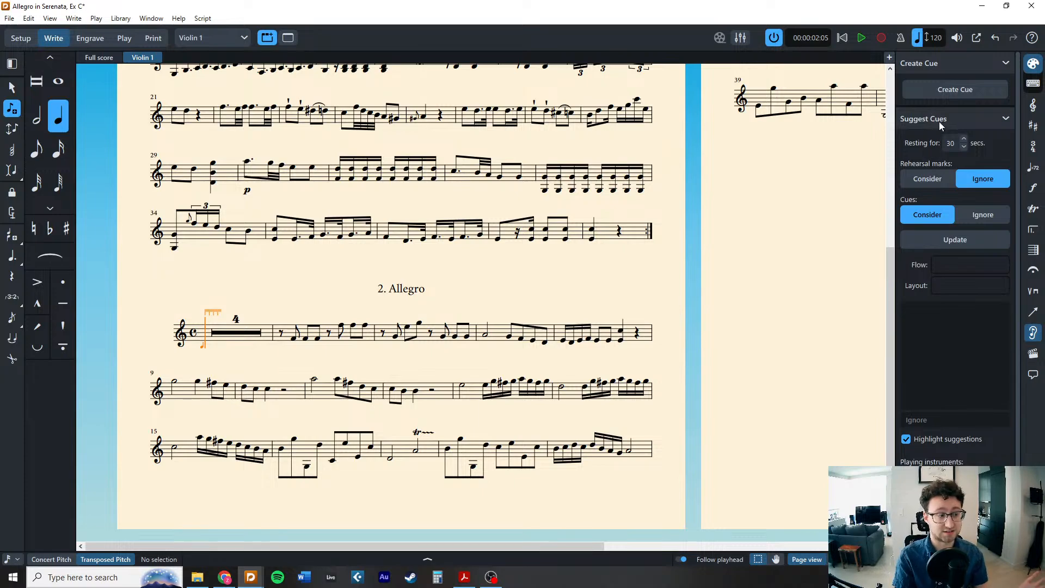
{"action": "left_click", "coordinate": [944, 92]}
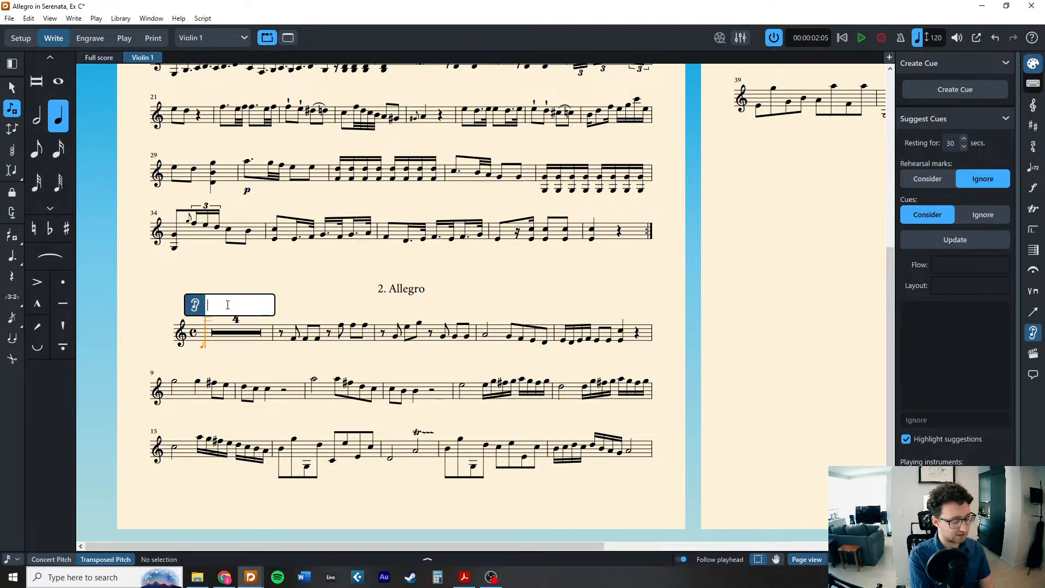
{"action": "type", "text": "vio"}
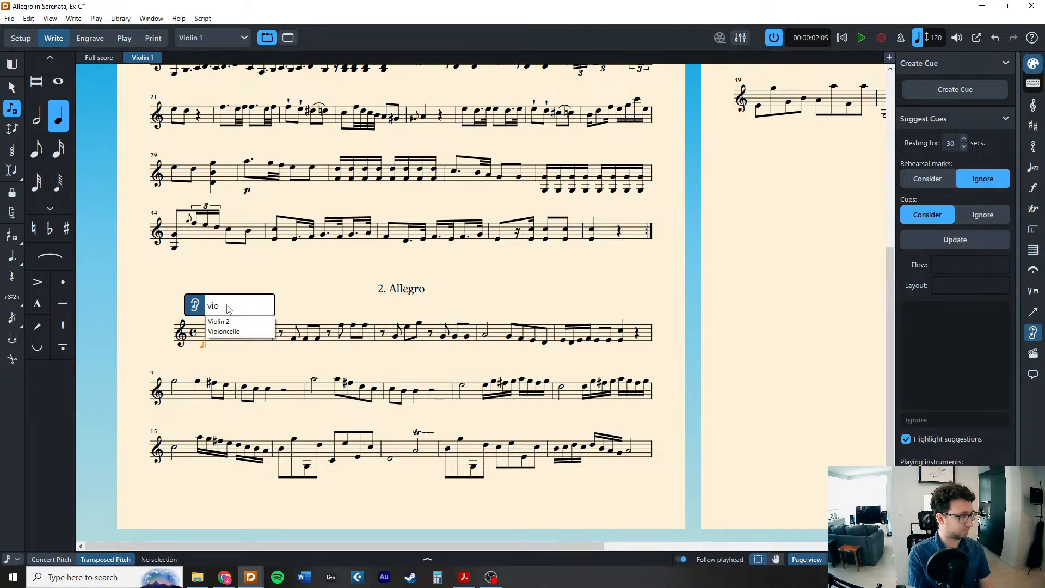
{"action": "key", "text": "Down"}
{"action": "key", "text": "Return"}
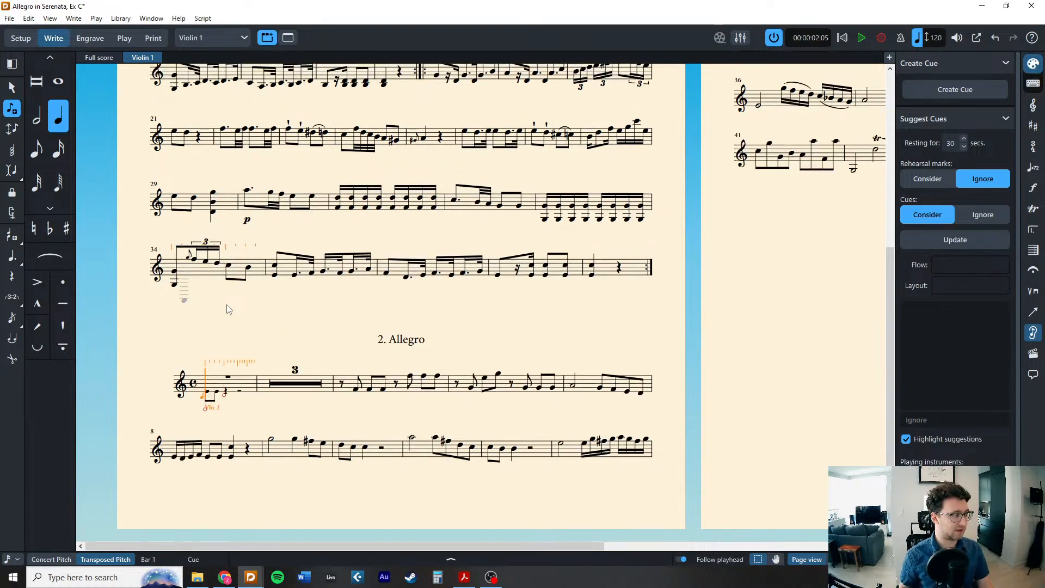
{"action": "key", "text": "Escape"}
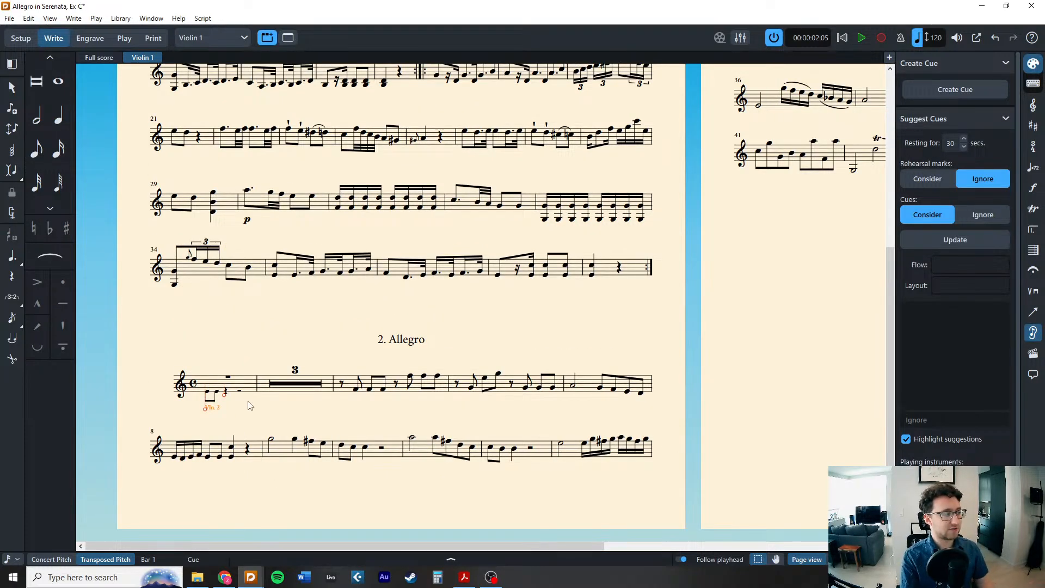
{"action": "left_click_drag", "start_coordinate": [239, 400], "coordinate": [464, 404]}
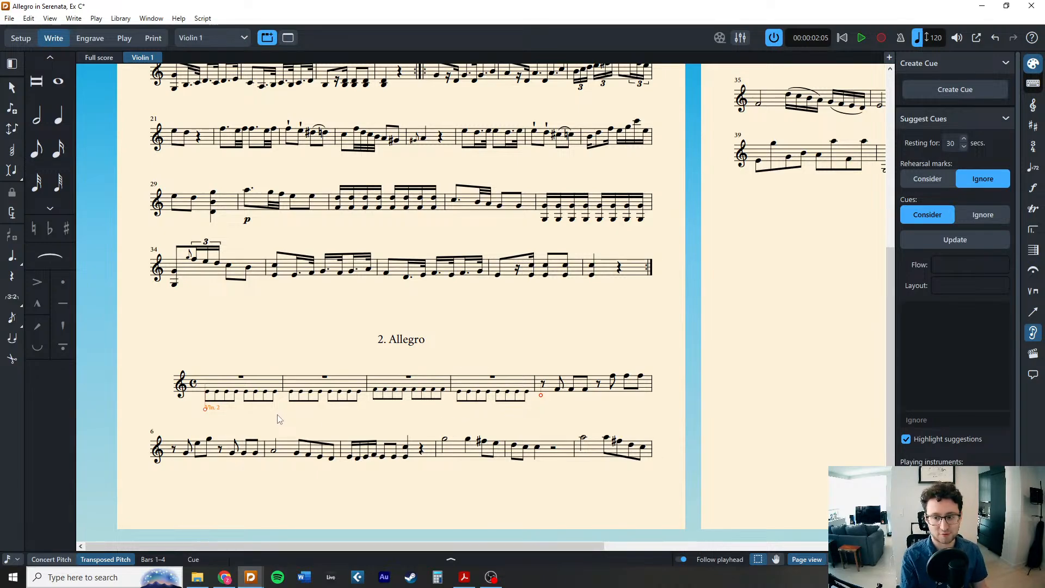
{"action": "key", "text": "Escape"}
Try the Violin 2 cue's Placement property set to Above and view its Transposed clef choices, resetting both properties.
{"action": "left_click", "coordinate": [215, 409]}
{"action": "left_click", "coordinate": [478, 555]}
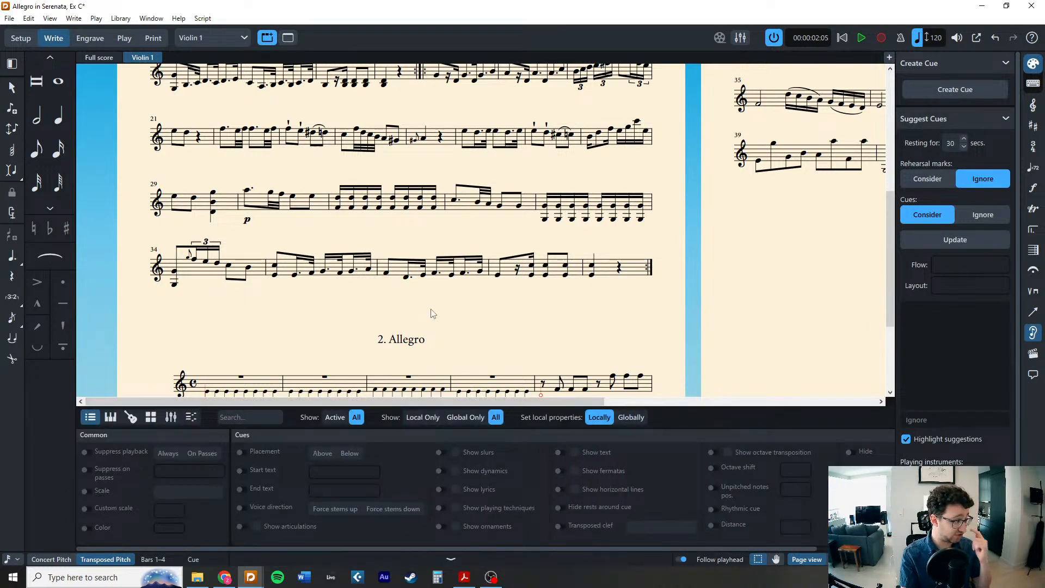
{"action": "left_click", "coordinate": [242, 450]}
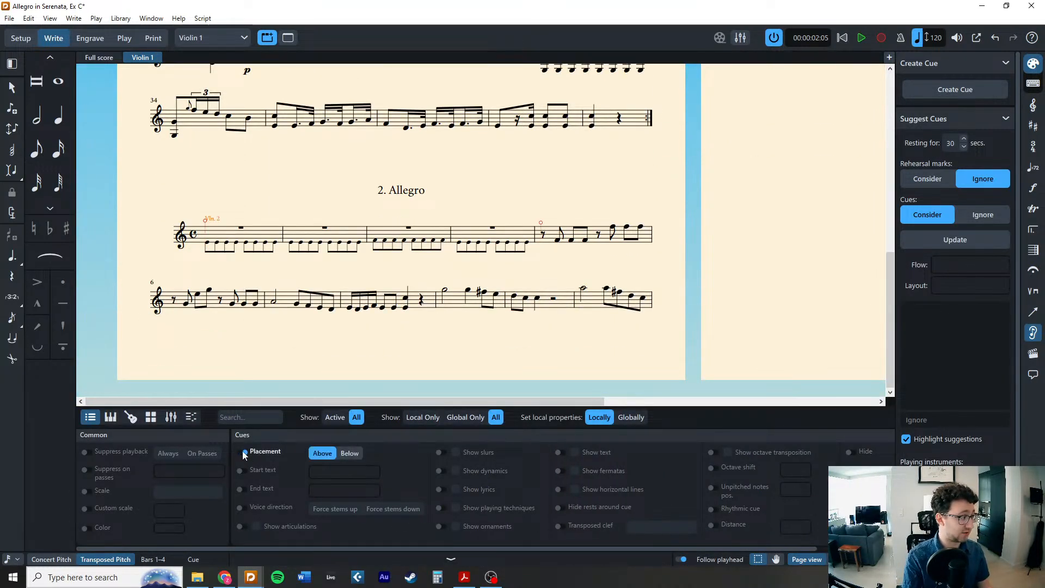
{"action": "left_click", "coordinate": [243, 451]}
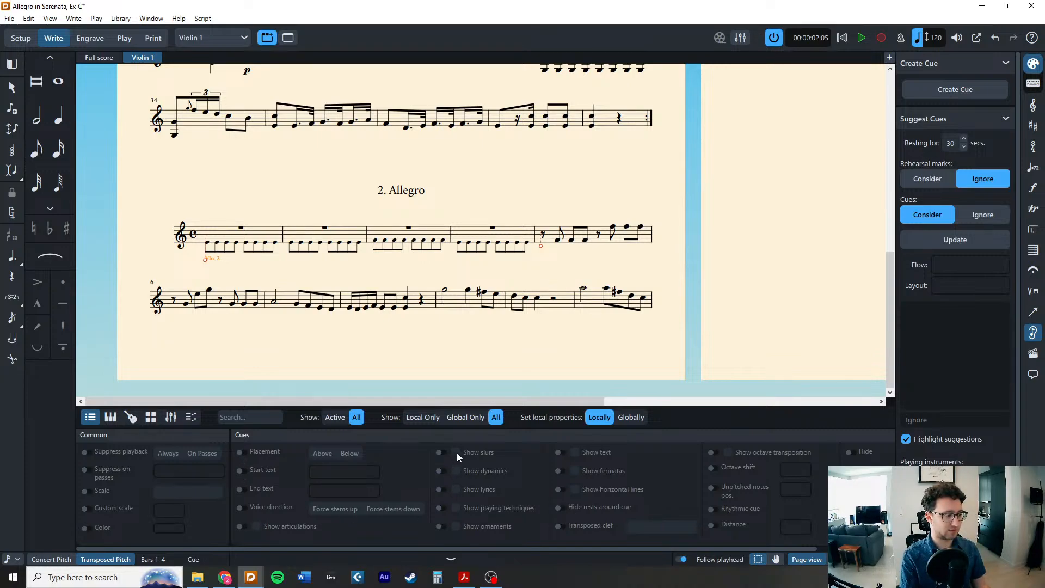
{"action": "left_click", "coordinate": [557, 528]}
{"action": "left_click", "coordinate": [664, 527]}
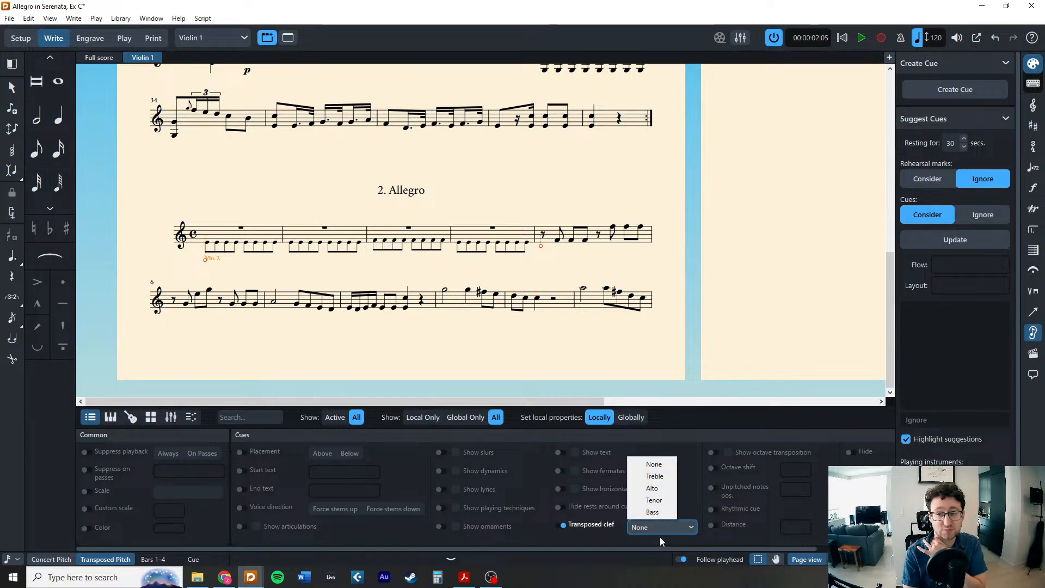
{"action": "left_click", "coordinate": [563, 526]}
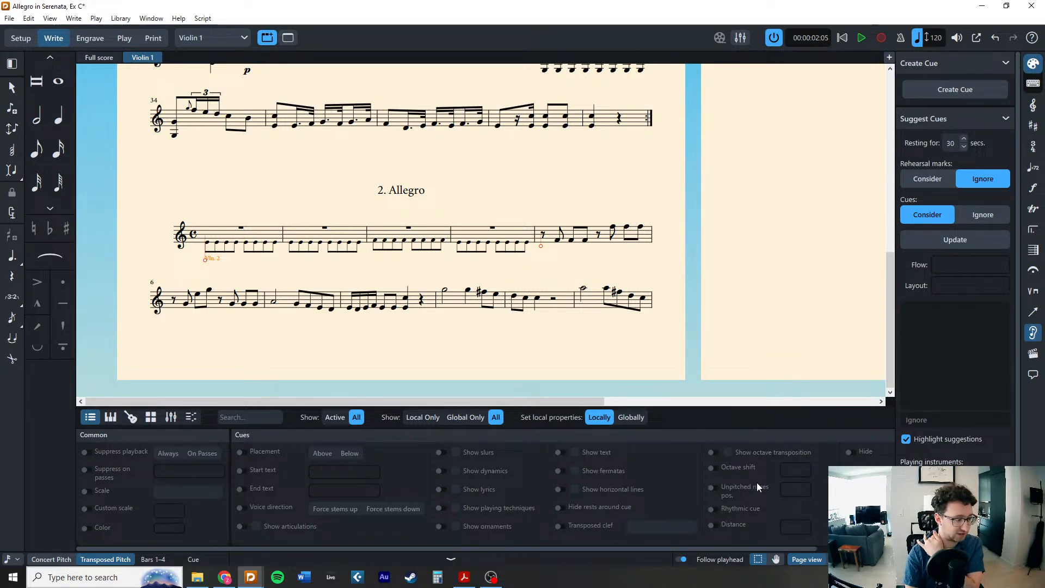
Try the Violin 2 cue as a rhythmic cue with and without rhythmic slashes, then reset it and hide its properties.
{"action": "left_click", "coordinate": [717, 510]}
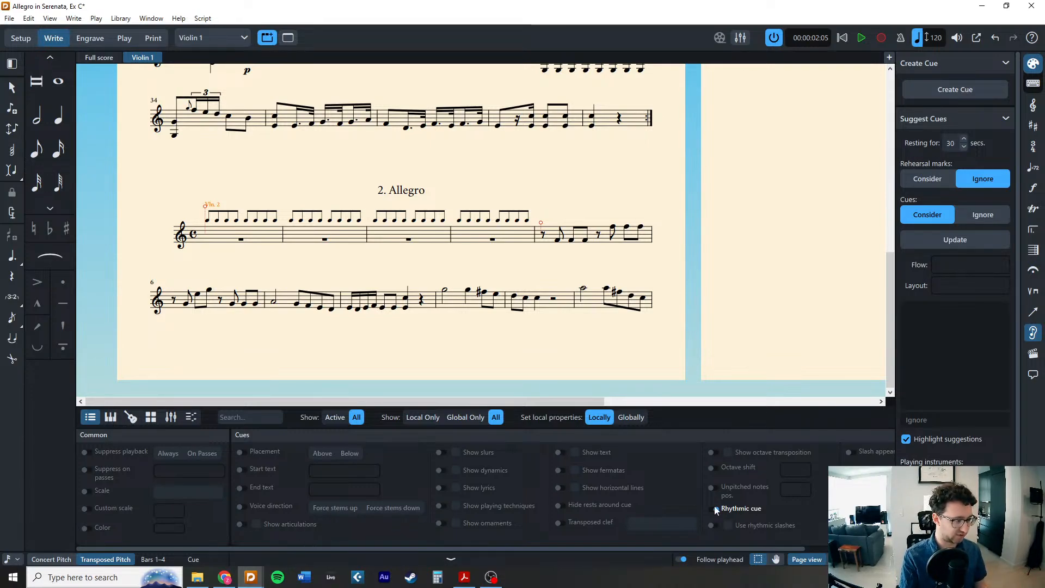
{"action": "left_click", "coordinate": [713, 526]}
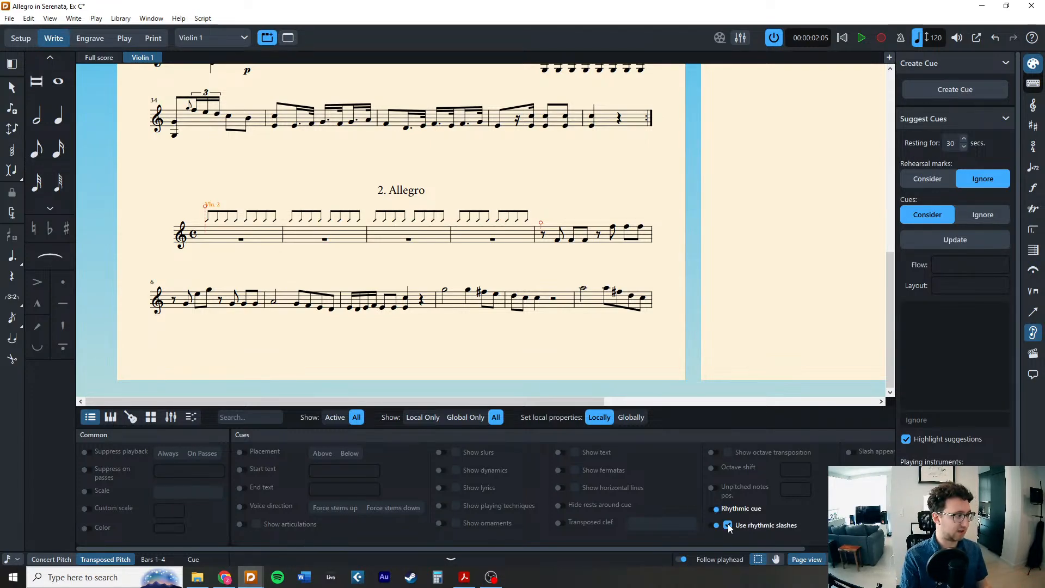
{"action": "left_click", "coordinate": [728, 526]}
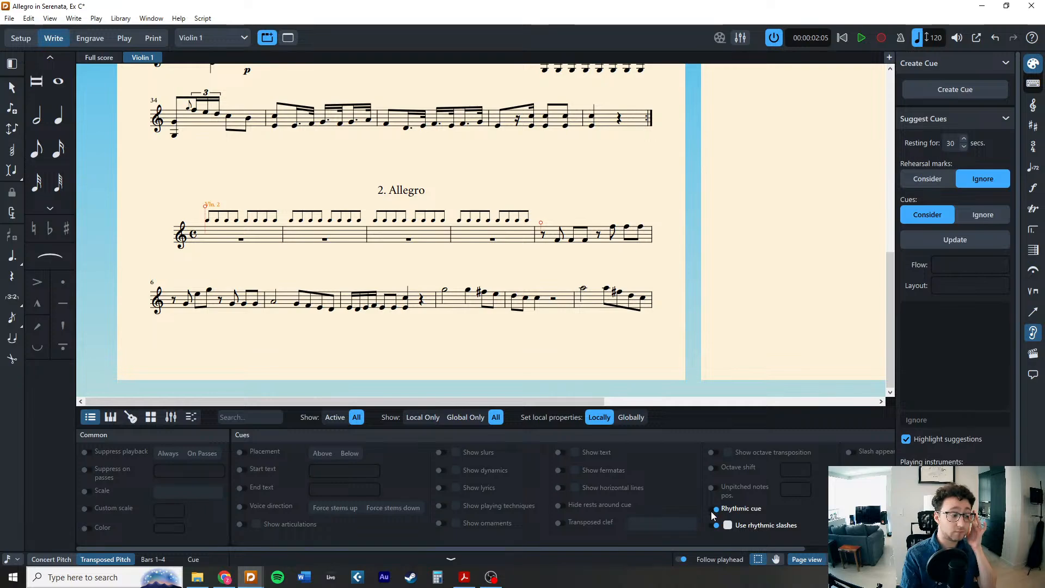
{"action": "left_click", "coordinate": [715, 509]}
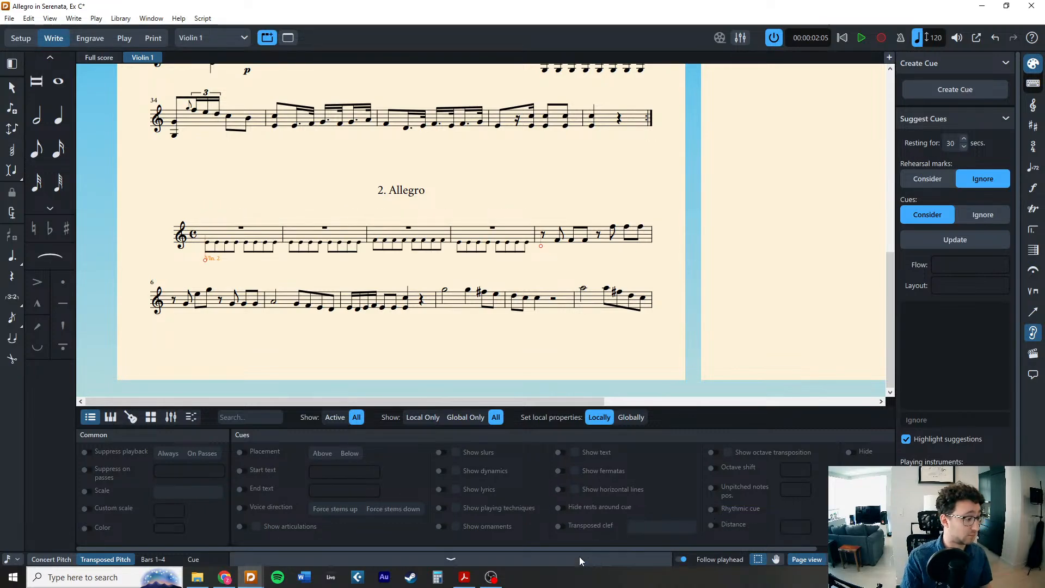
{"action": "left_click", "coordinate": [451, 559]}
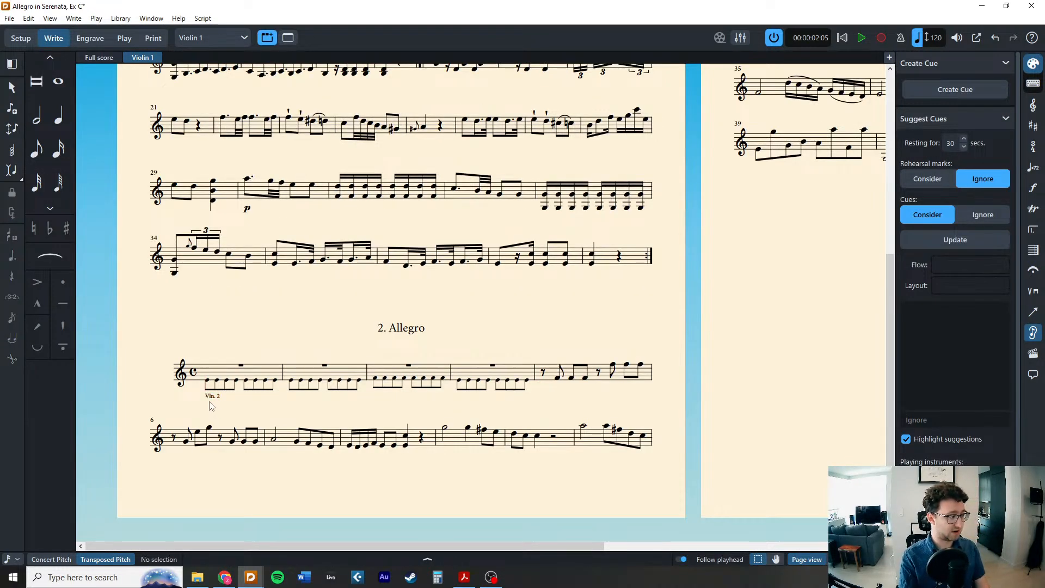
Undo the Violin 2 cue edits, the cue itself and the deletion of the Violin 1 music in bars 1–4 of the Allegro.
{"action": "key", "text": "Delete"}
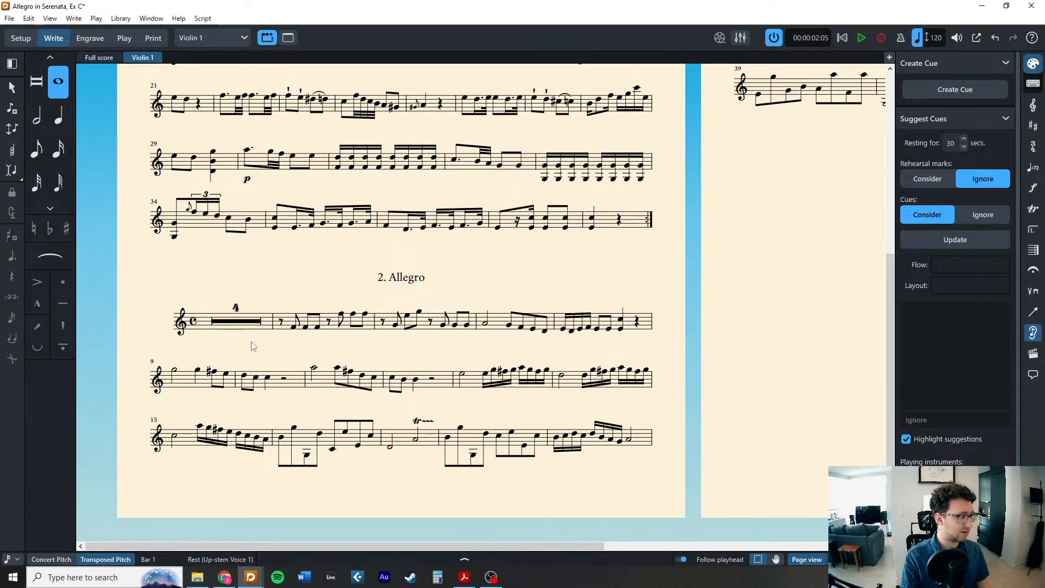
{"action": "key", "text": "ctrl+z"}
{"action": "key", "text": "ctrl+z"}
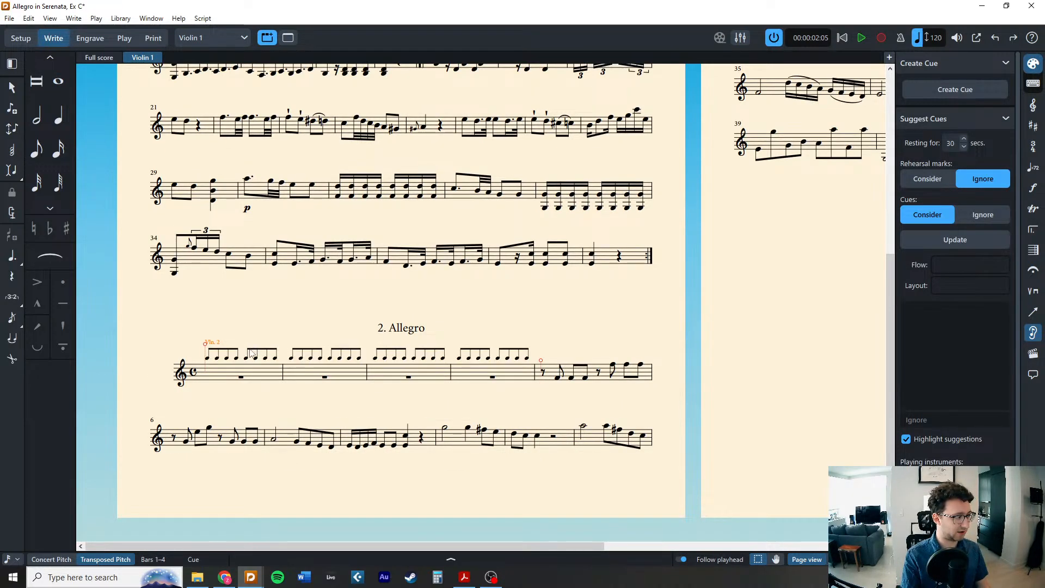
{"action": "key", "text": "ctrl+z"}
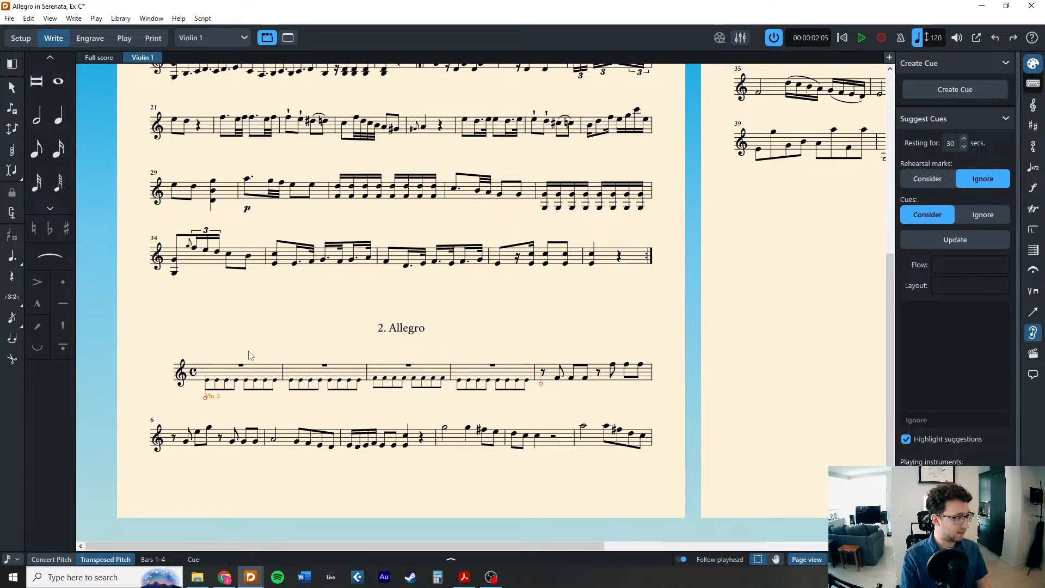
{"action": "key", "text": "ctrl+z"}
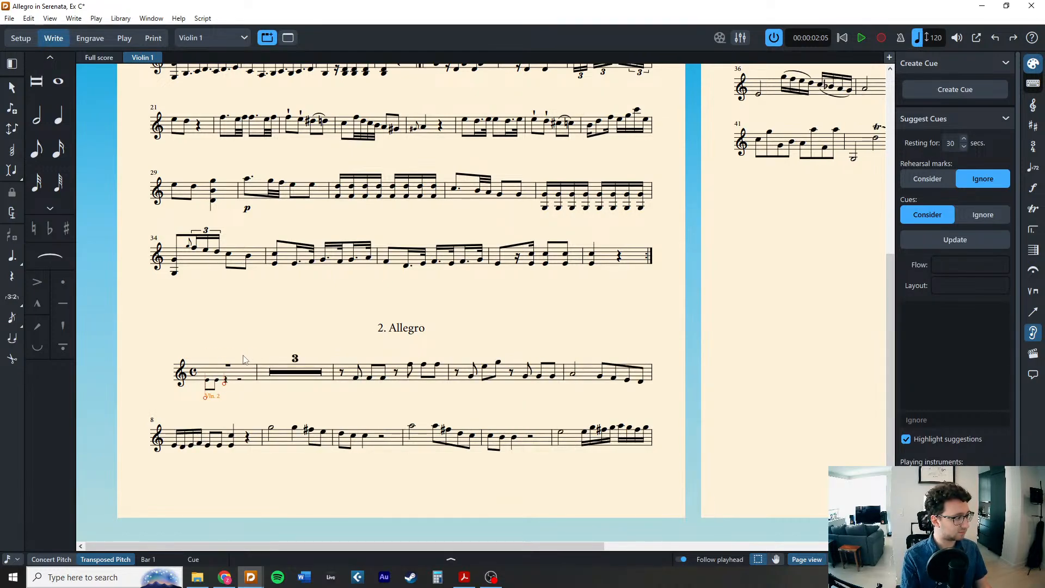
{"action": "key", "text": "ctrl+z"}
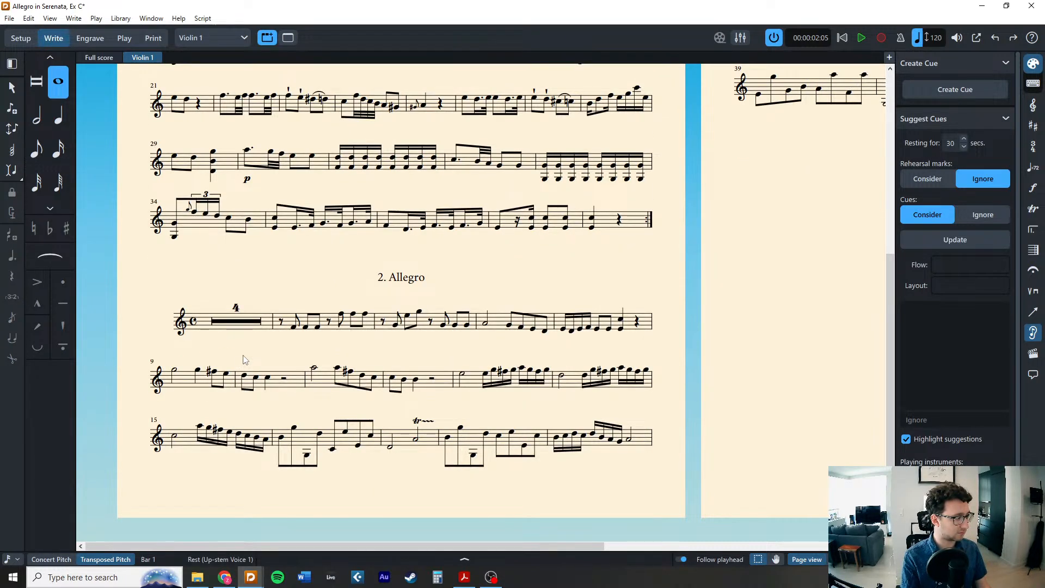
{"action": "key", "text": "ctrl+z"}
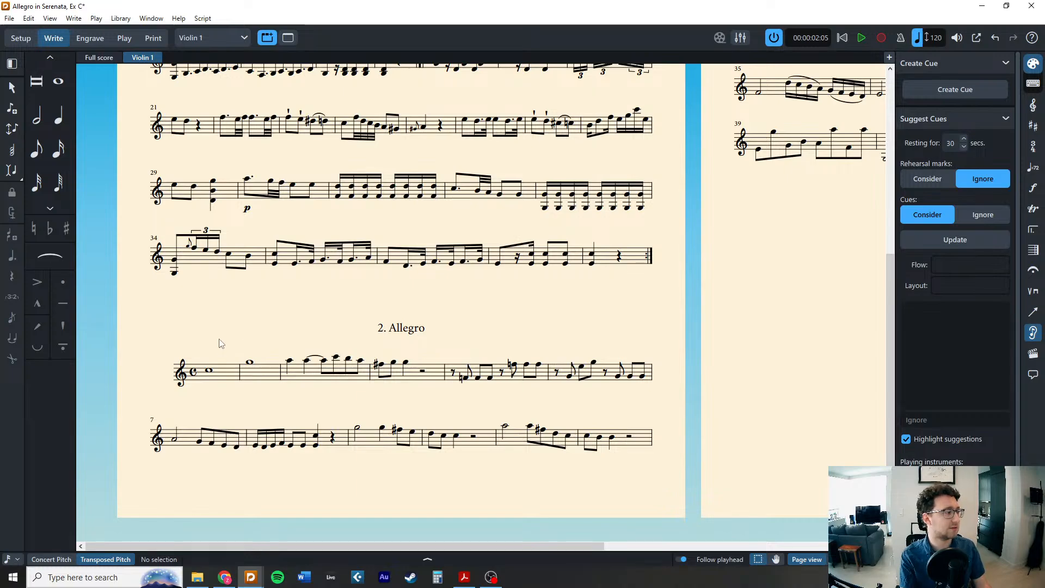
Examine how the Marche and Allegro systems are spread over the two pages of the Violin 1 part.
{"action": "scroll", "coordinate": [248, 316], "scroll_direction": "up", "scroll_amount": 6}
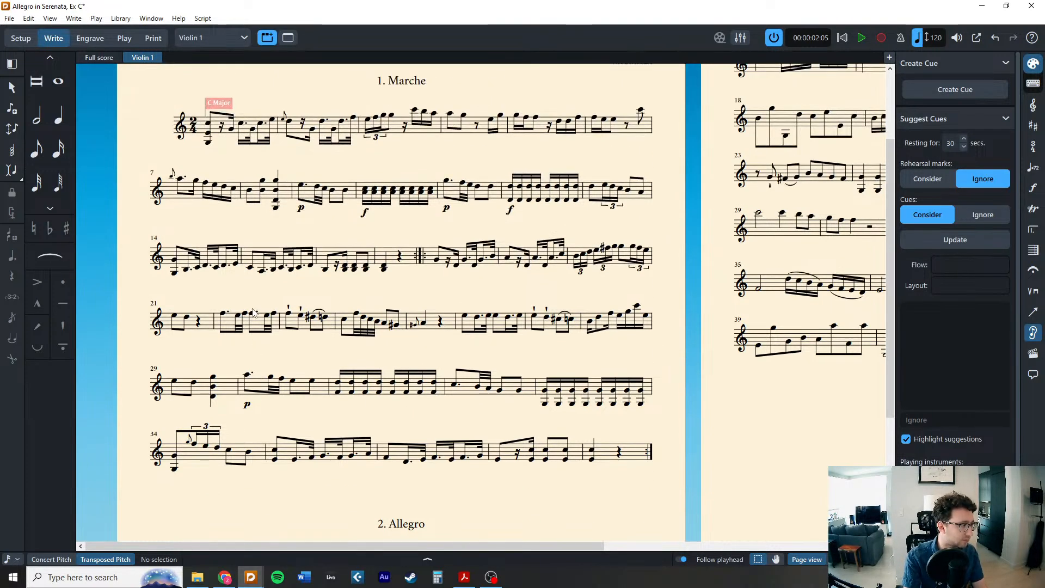
{"action": "scroll", "coordinate": [418, 301], "scroll_direction": "down", "scroll_amount": 5}
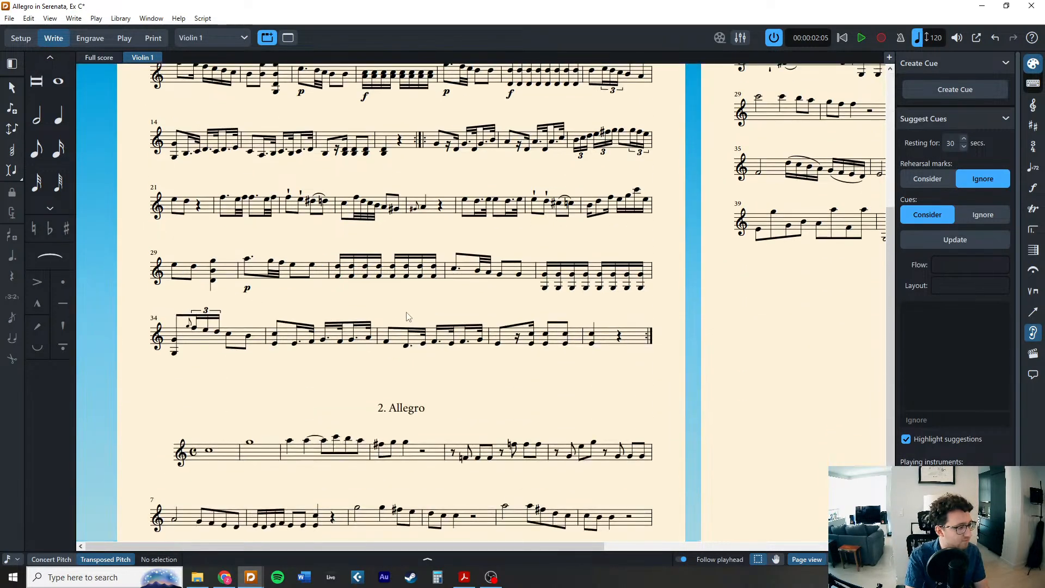
{"action": "scroll", "coordinate": [418, 301], "scroll_direction": "down", "scroll_amount": 2}
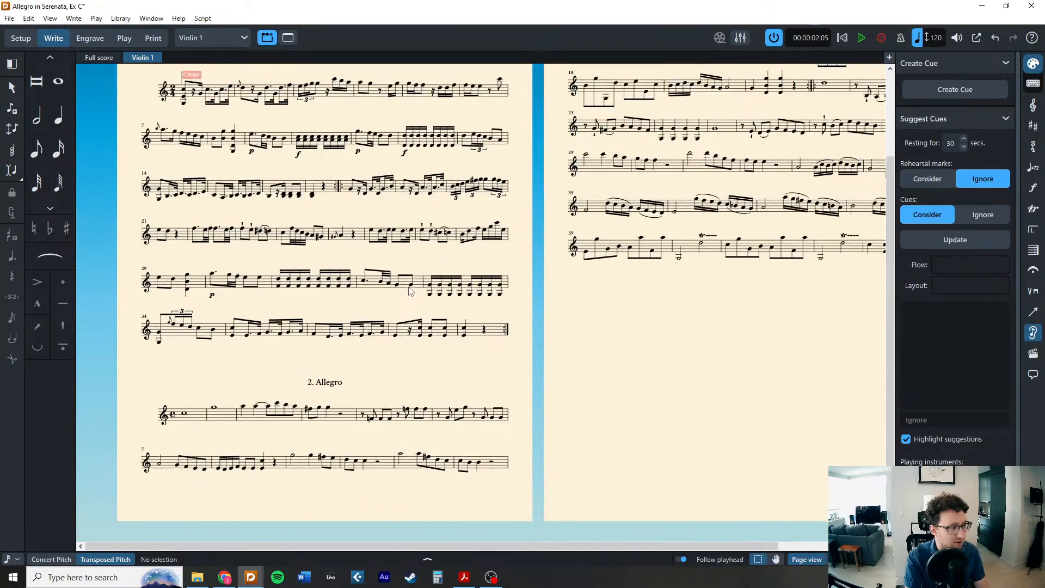
{"action": "scroll", "coordinate": [457, 338], "scroll_direction": "up", "scroll_amount": 3}
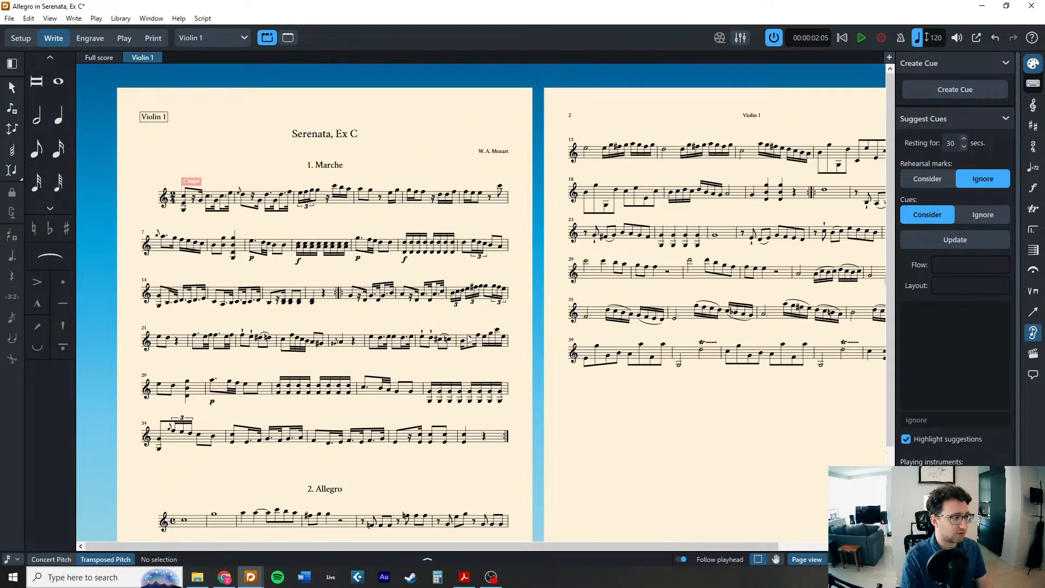
{"action": "scroll", "coordinate": [449, 309], "scroll_direction": "up", "scroll_amount": 3}
{"action": "scroll", "coordinate": [438, 325], "scroll_direction": "left", "scroll_amount": 2}
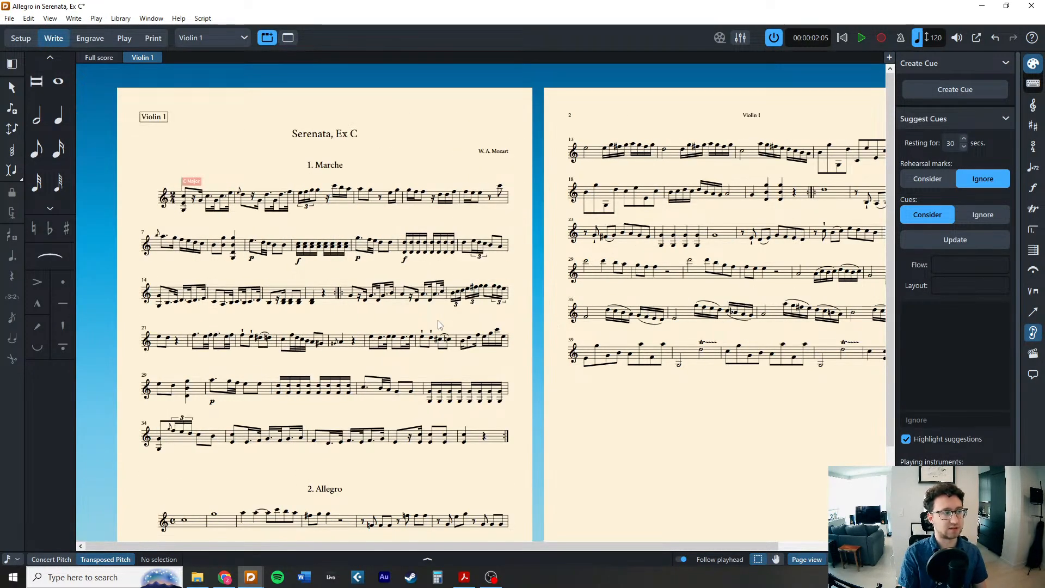
{"action": "scroll", "coordinate": [453, 325], "scroll_direction": "down", "scroll_amount": 2}
{"action": "scroll", "coordinate": [434, 473], "scroll_direction": "down", "scroll_amount": 1}
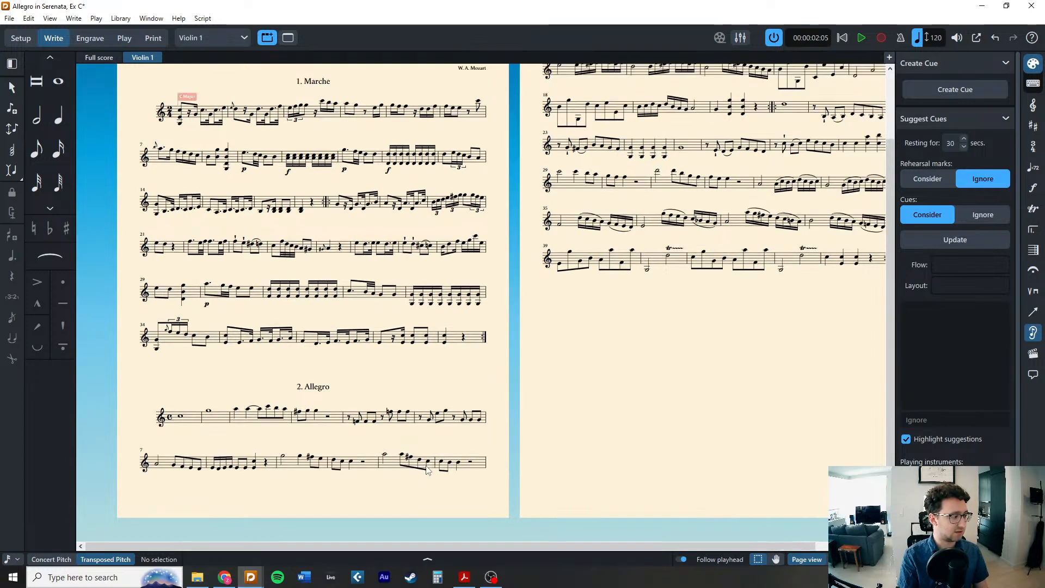
{"action": "scroll", "coordinate": [483, 473], "scroll_direction": "up", "scroll_amount": 2}
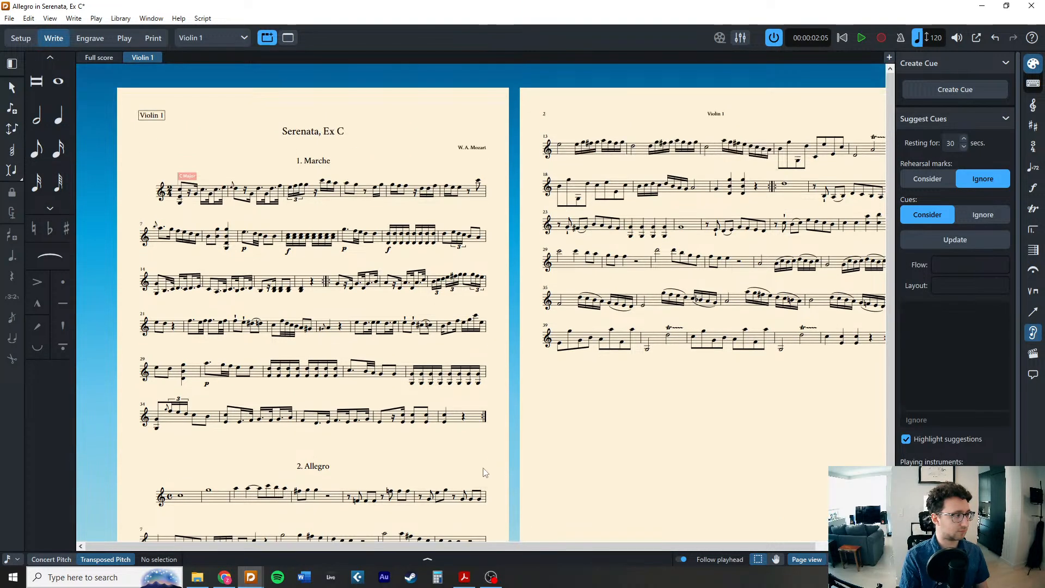
{"action": "scroll", "coordinate": [485, 474], "scroll_direction": "down", "scroll_amount": 2}
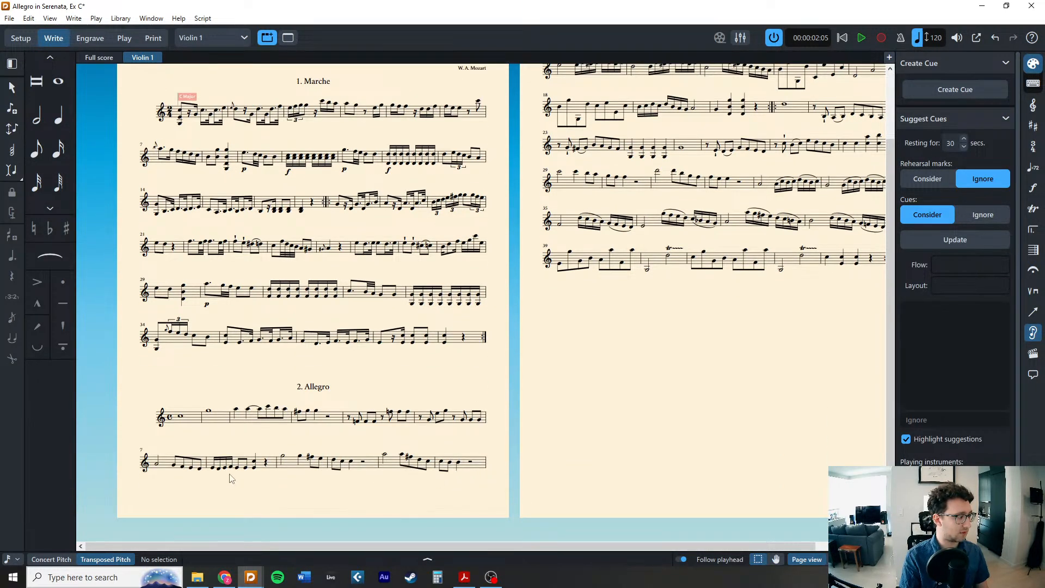
{"action": "scroll", "coordinate": [424, 512], "scroll_direction": "up", "scroll_amount": 2}
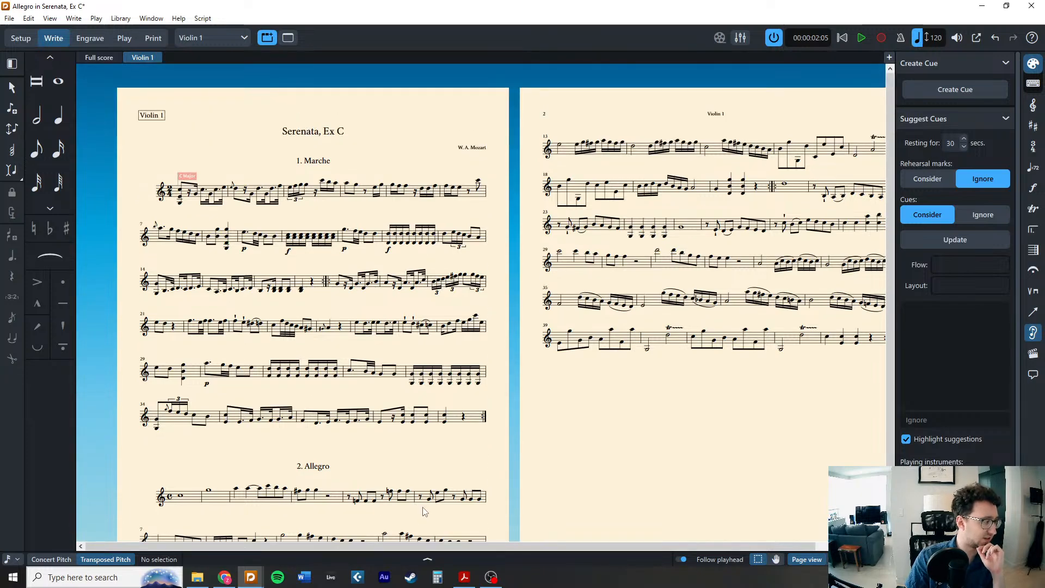
{"action": "scroll", "coordinate": [466, 476], "scroll_direction": "right", "scroll_amount": 2}
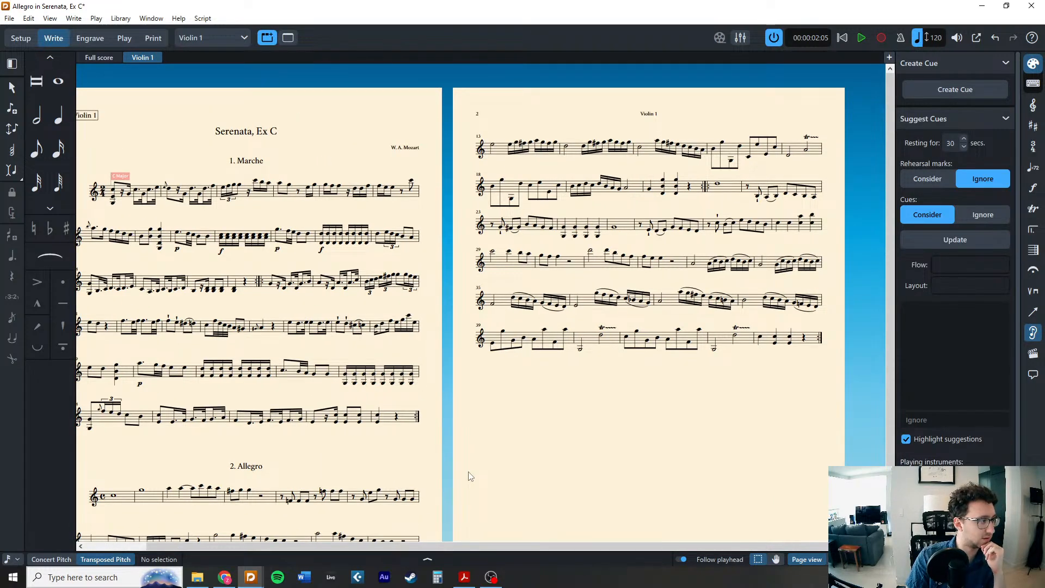
{"action": "scroll", "coordinate": [565, 239], "scroll_direction": "left", "scroll_amount": 2}
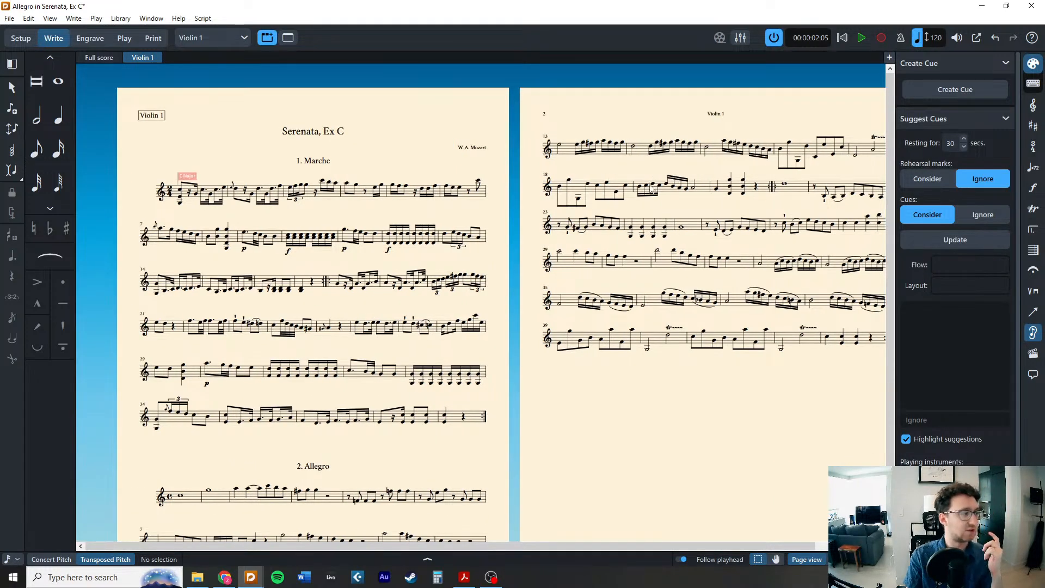
Switch to Engrave mode and make bars 1–20 of the Allegro into a single music frame.
{"action": "scroll", "coordinate": [649, 218], "scroll_direction": "down", "scroll_amount": 2}
{"action": "left_click", "coordinate": [181, 421]}
{"action": "scroll", "coordinate": [504, 326], "scroll_direction": "right", "scroll_amount": 2}
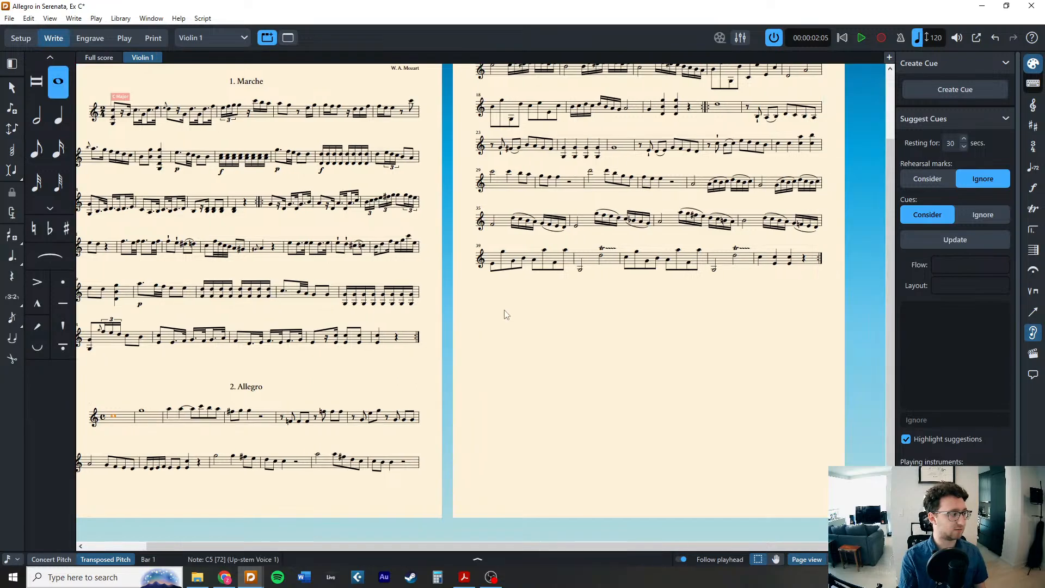
{"action": "left_click", "coordinate": [689, 109], "text": "shift"}
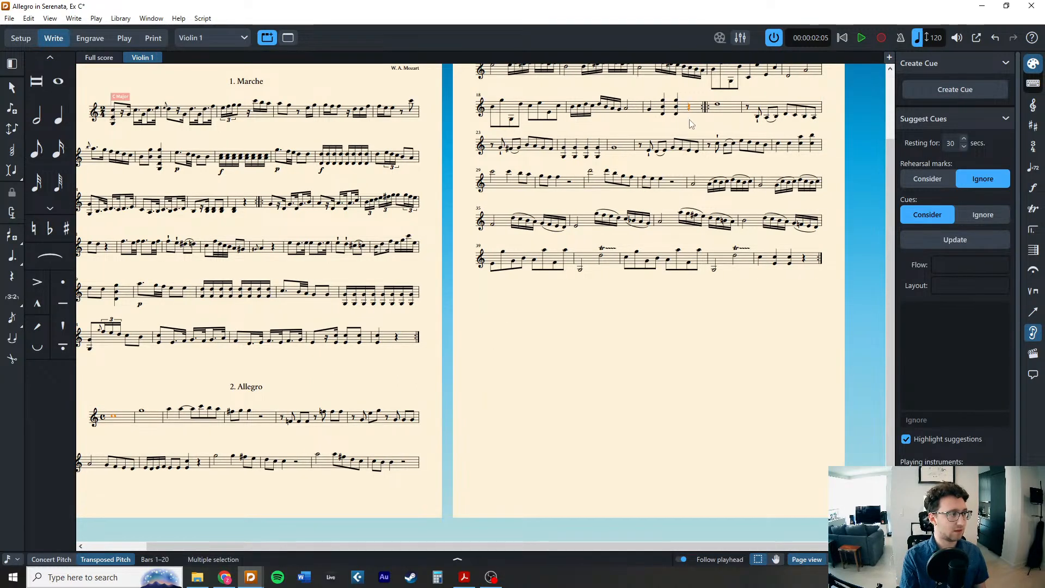
{"action": "scroll", "coordinate": [599, 217], "scroll_direction": "left", "scroll_amount": 2}
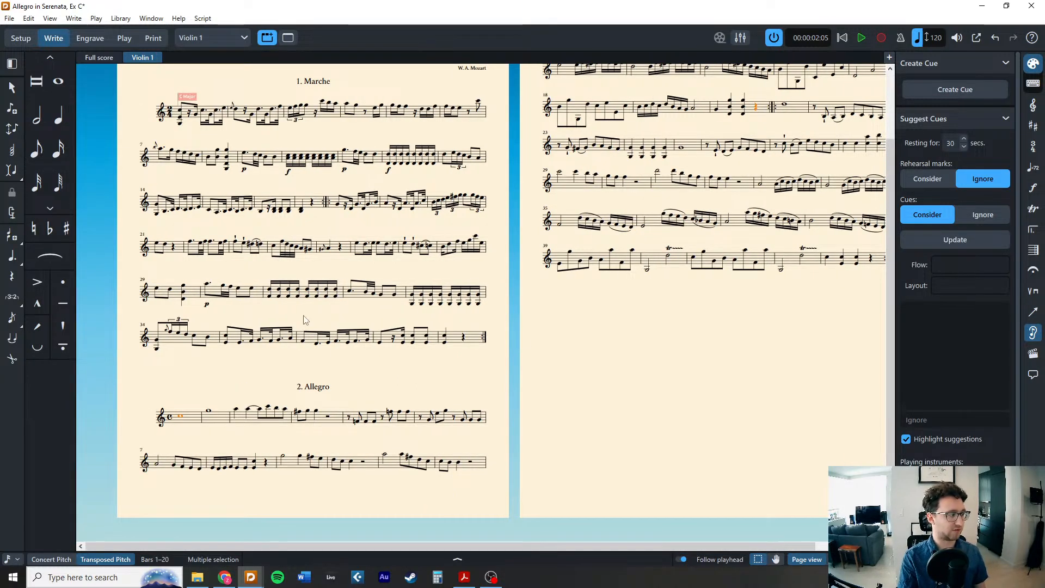
{"action": "left_click", "coordinate": [84, 40]}
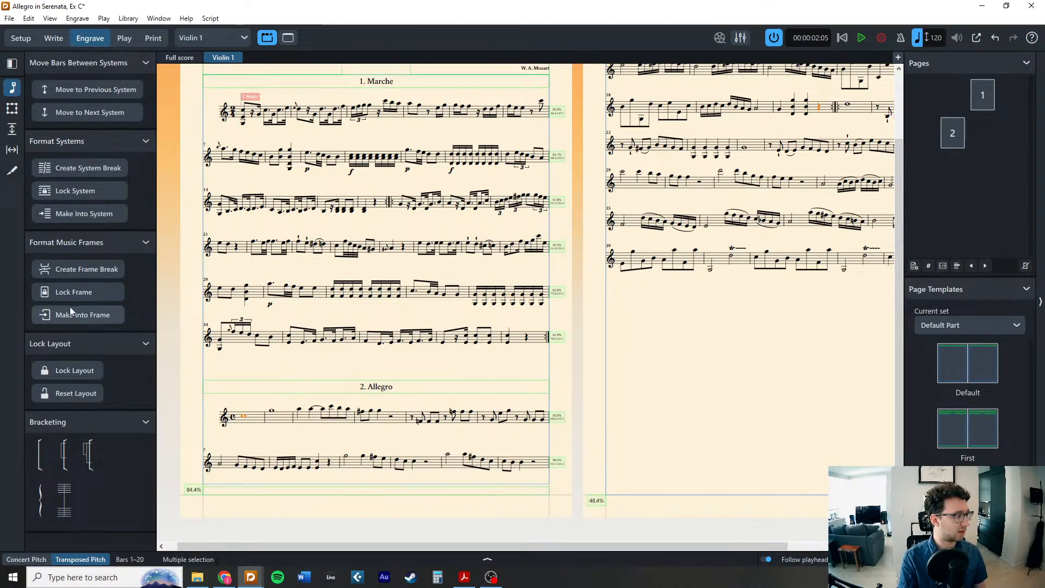
{"action": "left_click", "coordinate": [83, 316]}
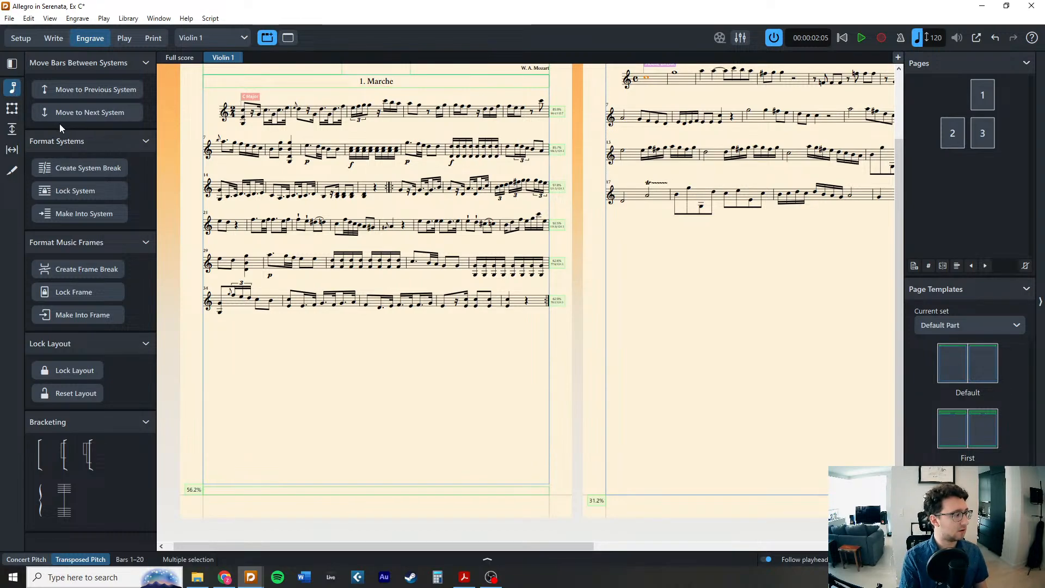
{"action": "left_click", "coordinate": [344, 374]}
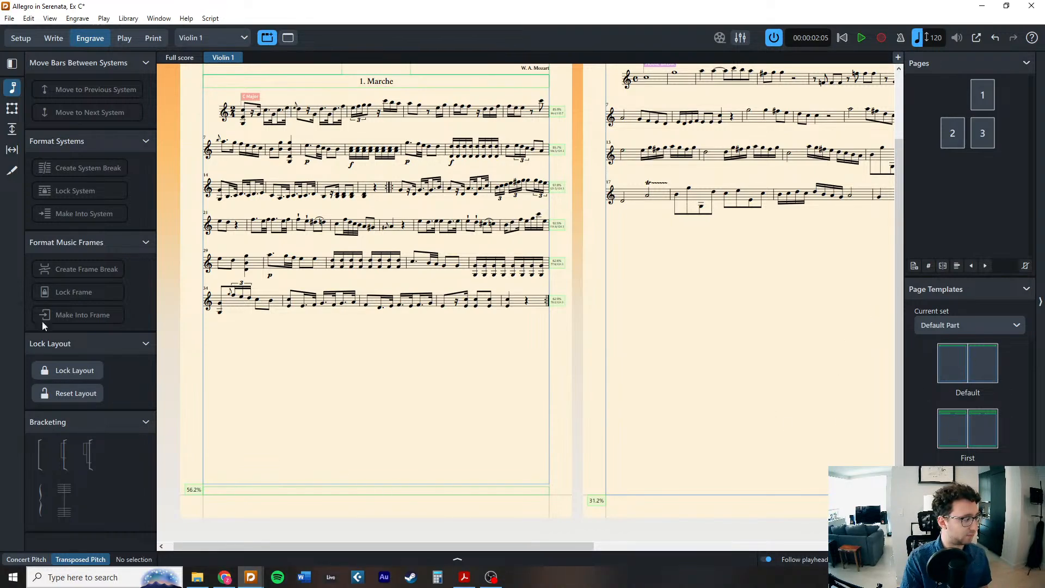
Shorten the music frame on page 1 from its lower edge to about 6.3 inches high.
{"action": "left_click", "coordinate": [12, 108]}
{"action": "left_click", "coordinate": [341, 484]}
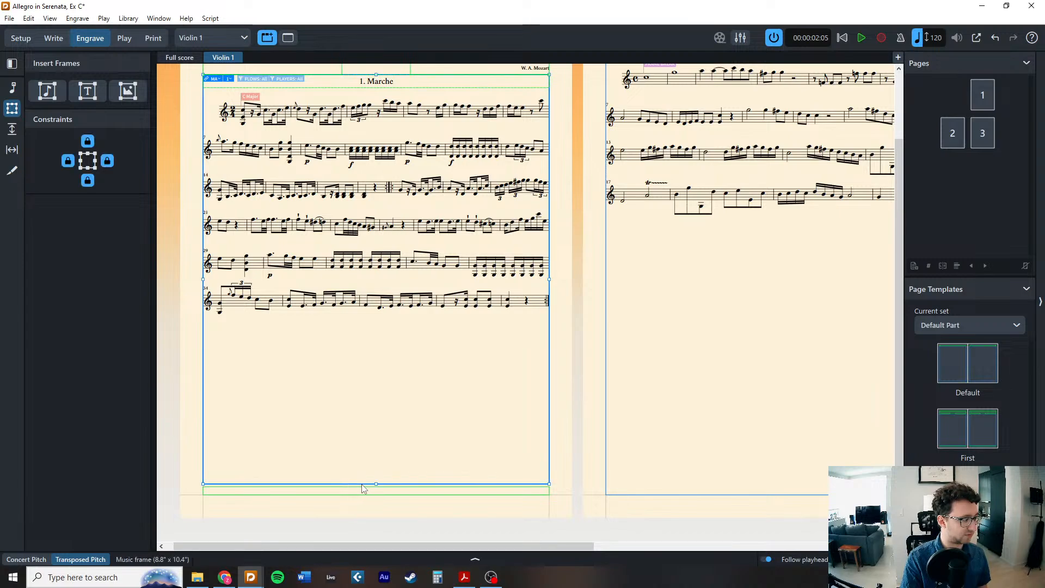
{"action": "left_click_drag", "start_coordinate": [377, 484], "coordinate": [381, 321]}
{"action": "scroll", "coordinate": [380, 389], "scroll_direction": "up", "scroll_amount": 1}
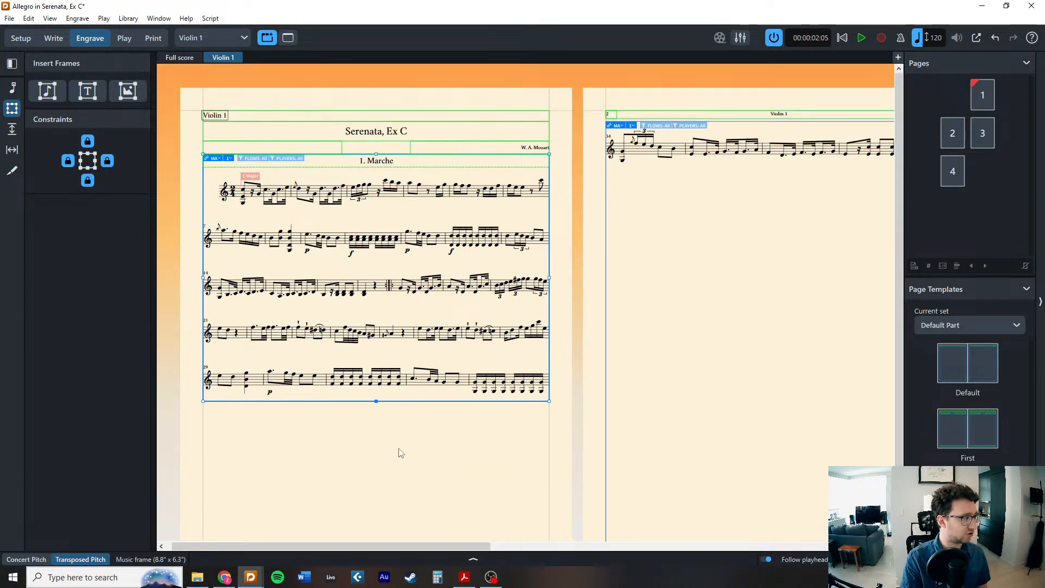
Move the music frame on page 1 slightly upward, toward the Serenata, Ex C title.
{"action": "left_click", "coordinate": [396, 459]}
{"action": "left_click", "coordinate": [364, 160]}
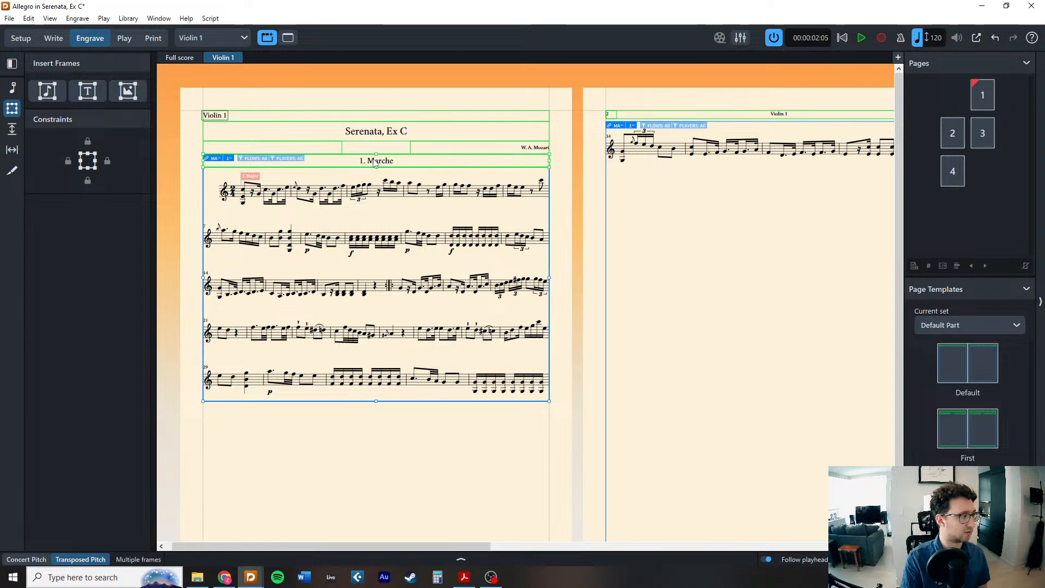
{"action": "left_click", "coordinate": [203, 202], "text": "ctrl"}
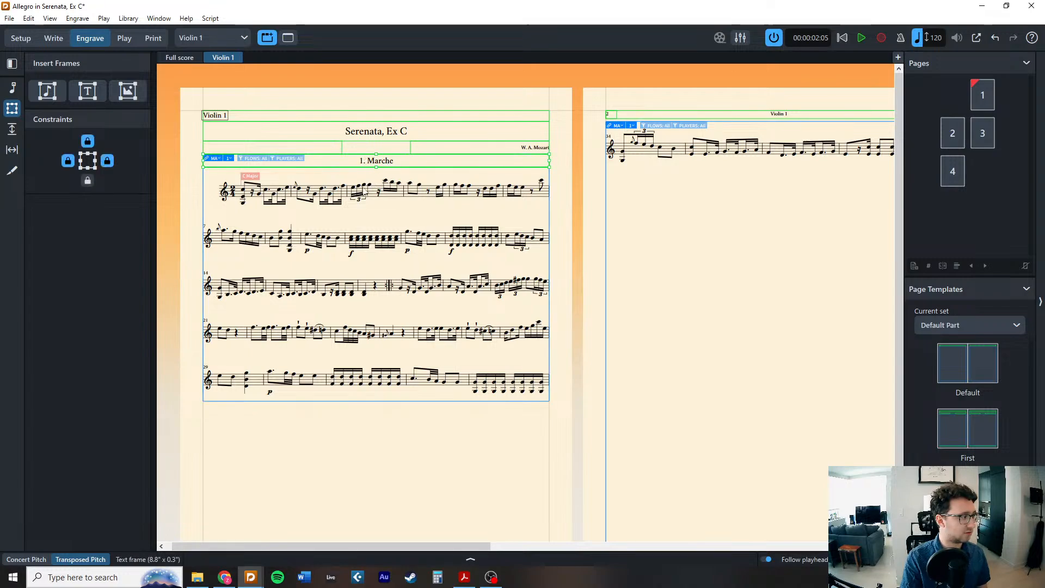
{"action": "left_click", "coordinate": [204, 189]}
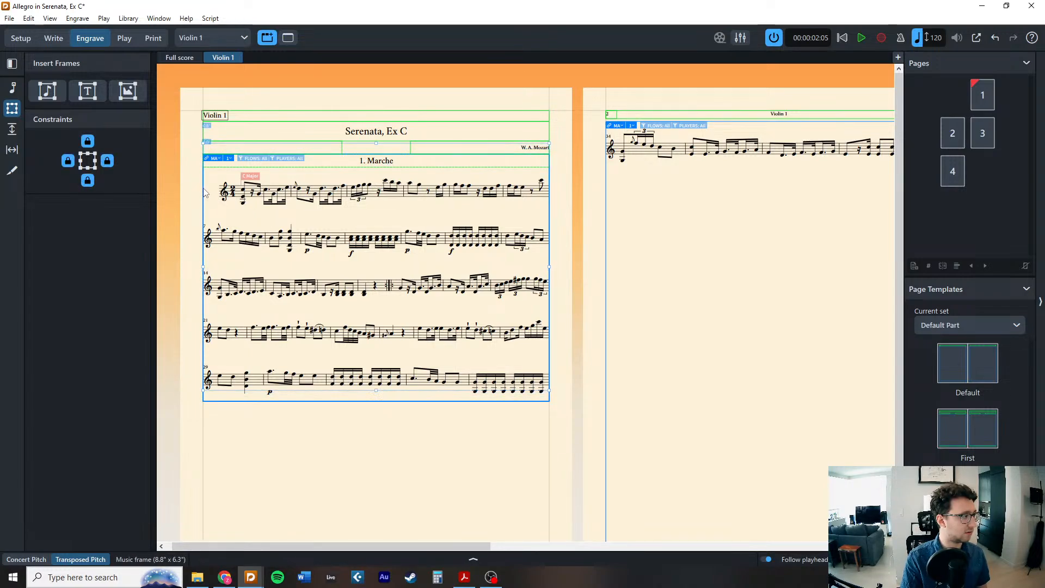
{"action": "left_click_drag", "start_coordinate": [203, 186], "coordinate": [205, 195]}
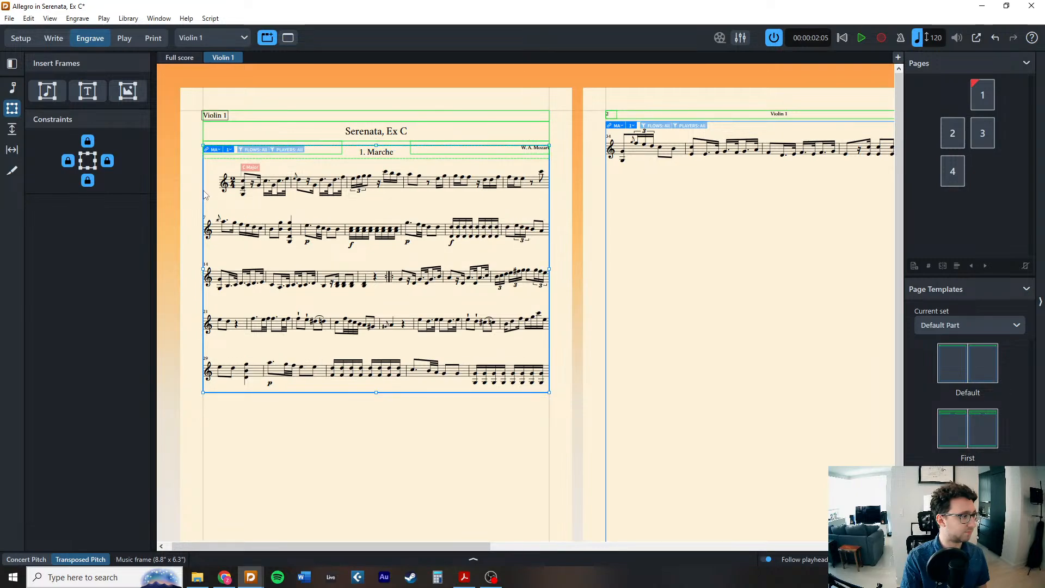
Extend the lower edge of the page 1 music frame to make the frame about 6.8 inches high.
{"action": "scroll", "coordinate": [326, 223], "scroll_direction": "down", "scroll_amount": 3}
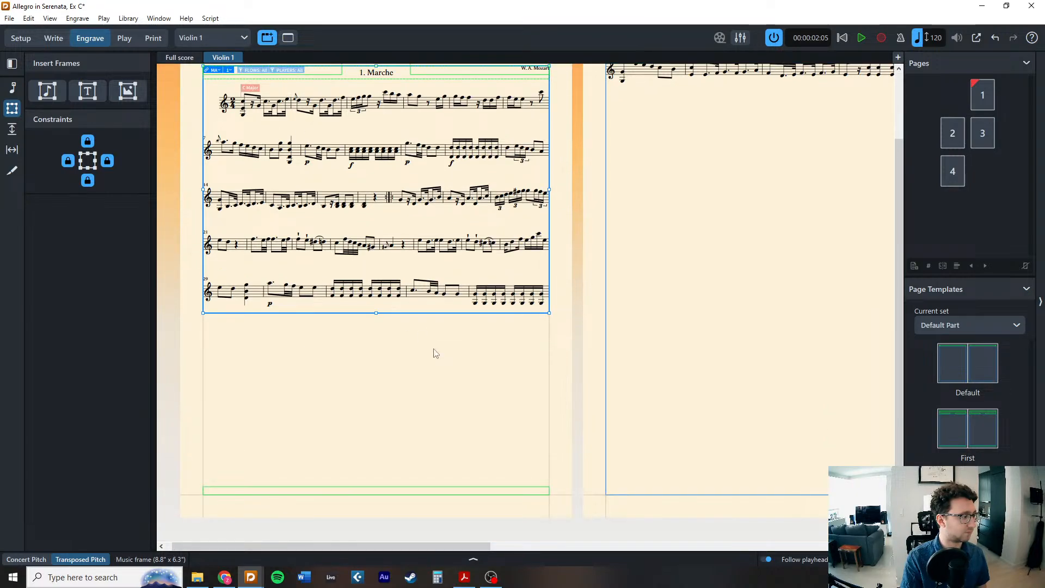
{"action": "scroll", "coordinate": [436, 351], "scroll_direction": "right", "scroll_amount": 3}
{"action": "scroll", "coordinate": [436, 351], "scroll_direction": "up", "scroll_amount": 3}
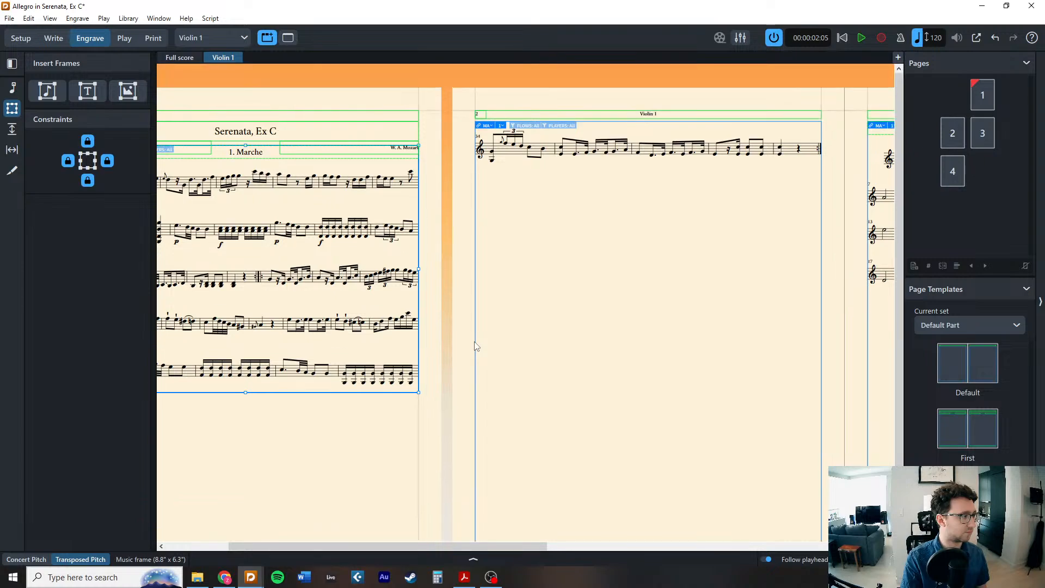
{"action": "scroll", "coordinate": [380, 376], "scroll_direction": "left", "scroll_amount": 3}
{"action": "left_click_drag", "start_coordinate": [390, 397], "coordinate": [392, 414]}
{"action": "scroll", "coordinate": [387, 369], "scroll_direction": "right", "scroll_amount": 3}
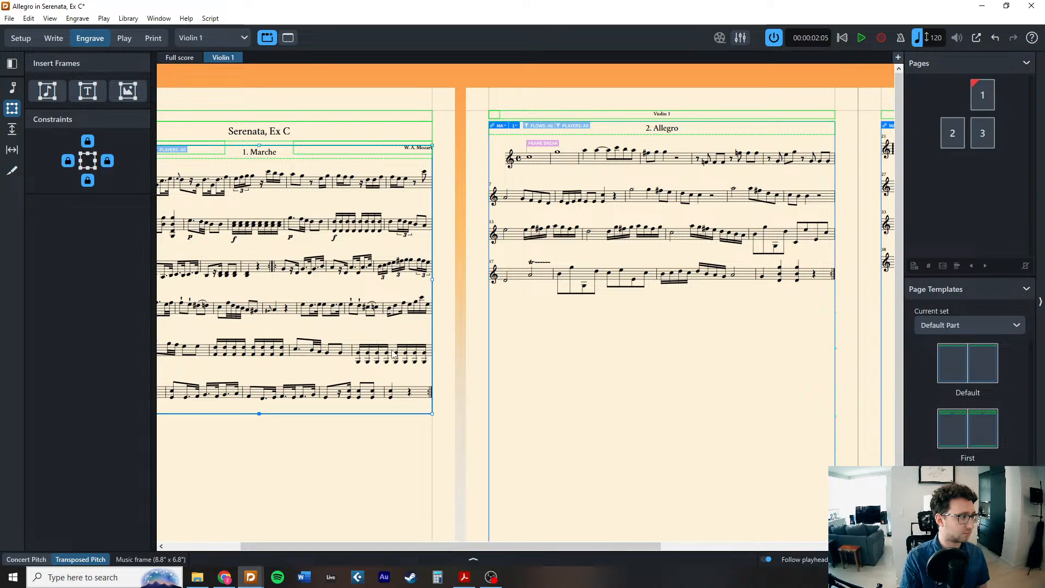
{"action": "scroll", "coordinate": [400, 354], "scroll_direction": "up", "scroll_amount": 2}
{"action": "scroll", "coordinate": [406, 354], "scroll_direction": "down", "scroll_amount": 2}
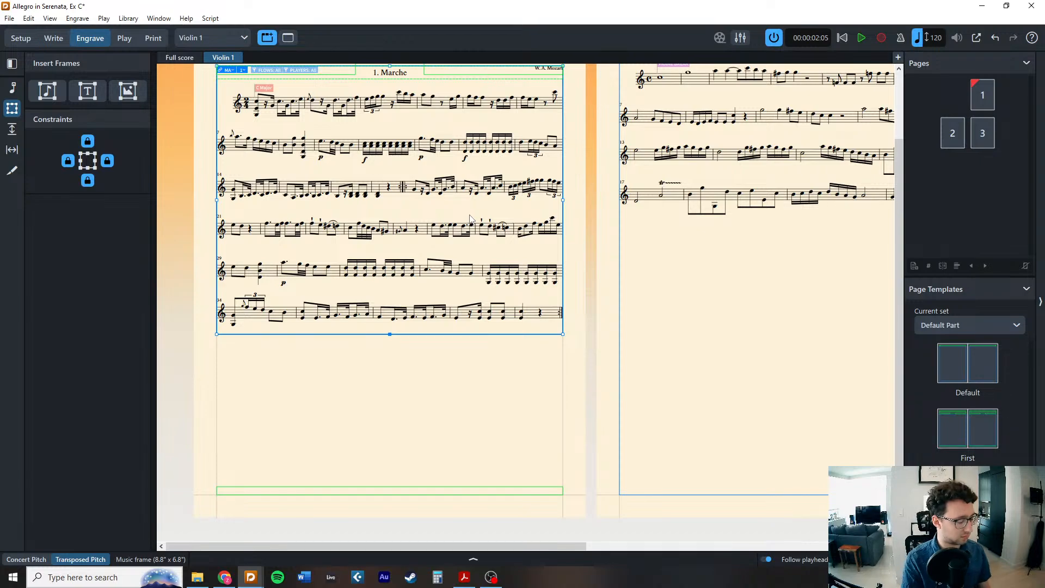
Return the page 1 music frame to a height of 6.3 inches.
{"action": "key", "text": "alt+Up"}
{"action": "key", "text": "alt+Up"}
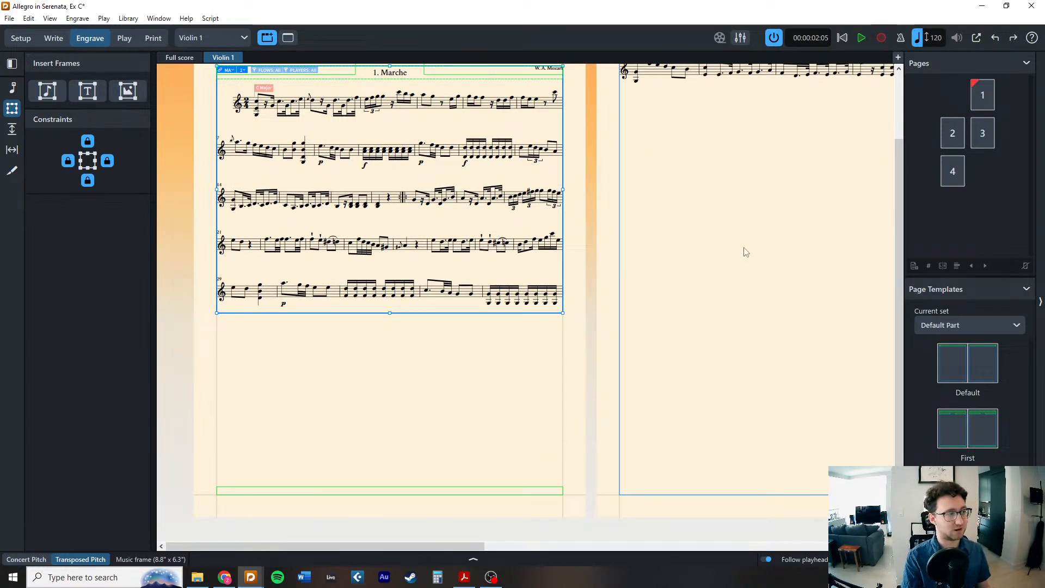
{"action": "scroll", "coordinate": [742, 253], "scroll_direction": "up", "scroll_amount": 2}
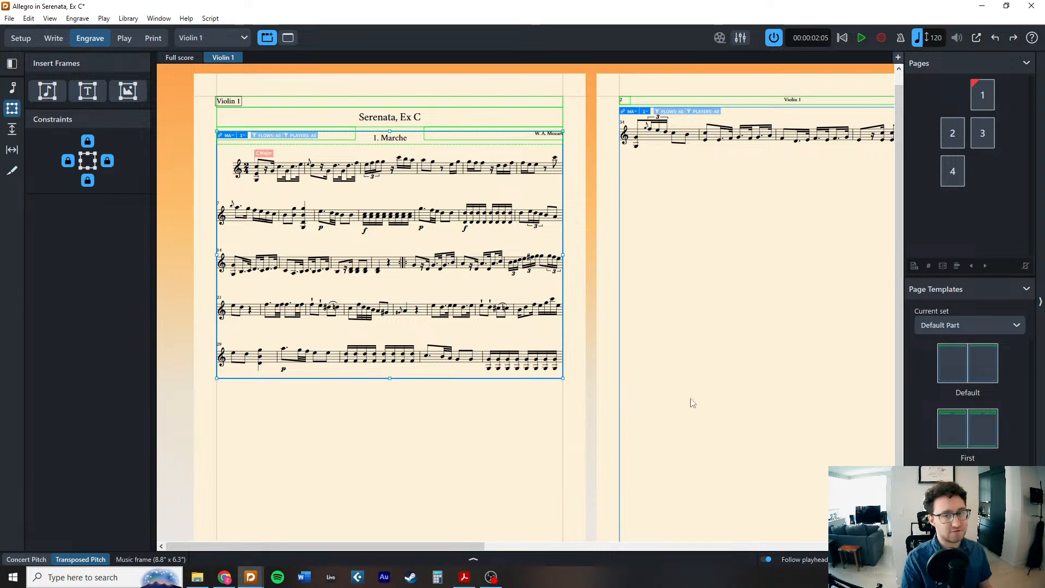
Remove the page override from page 1 of the Violin 1 part.
{"action": "left_click", "coordinate": [989, 103]}
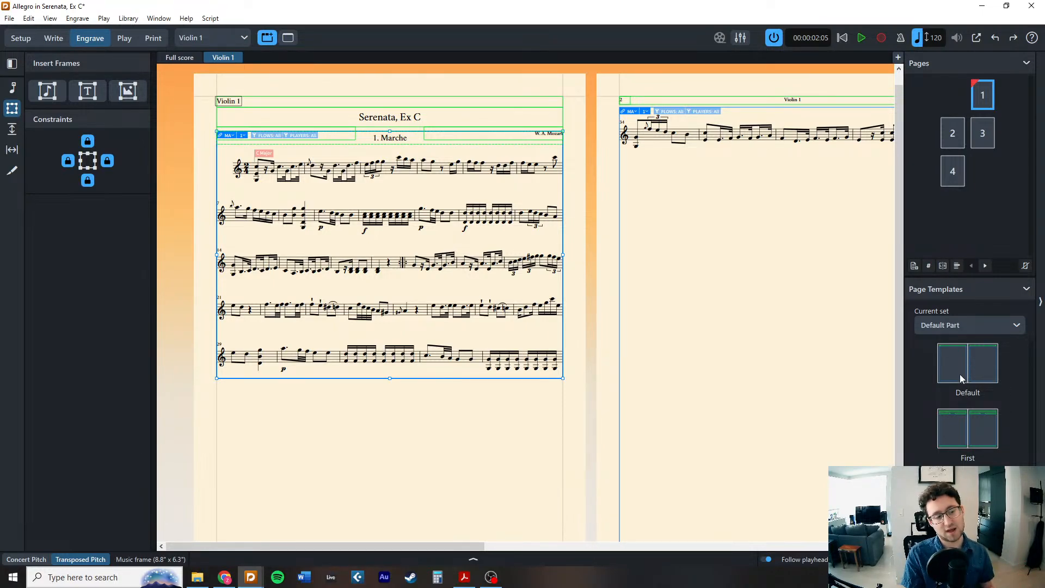
{"action": "right_click", "coordinate": [979, 100]}
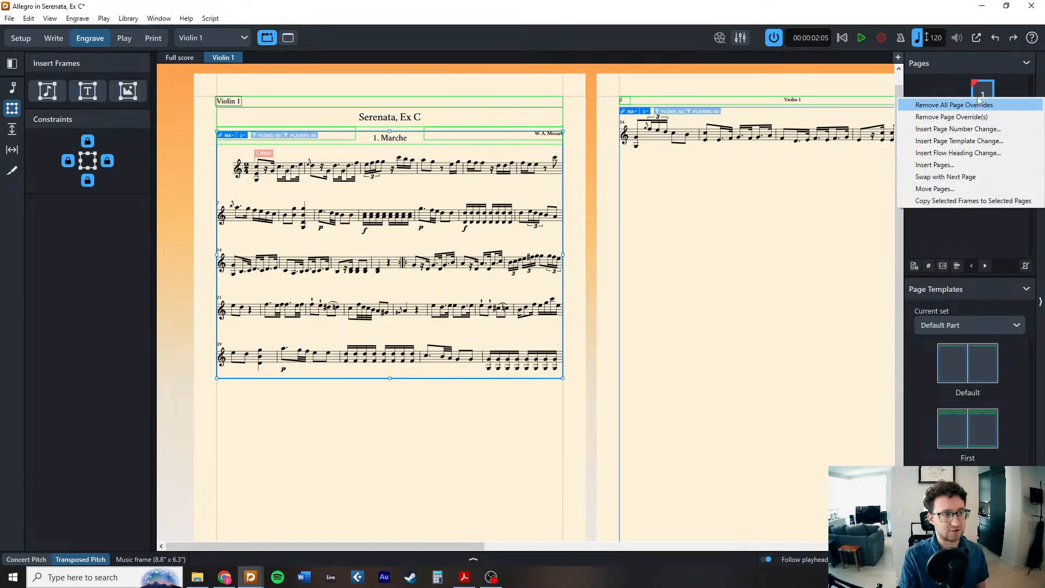
{"action": "key", "text": "Escape"}
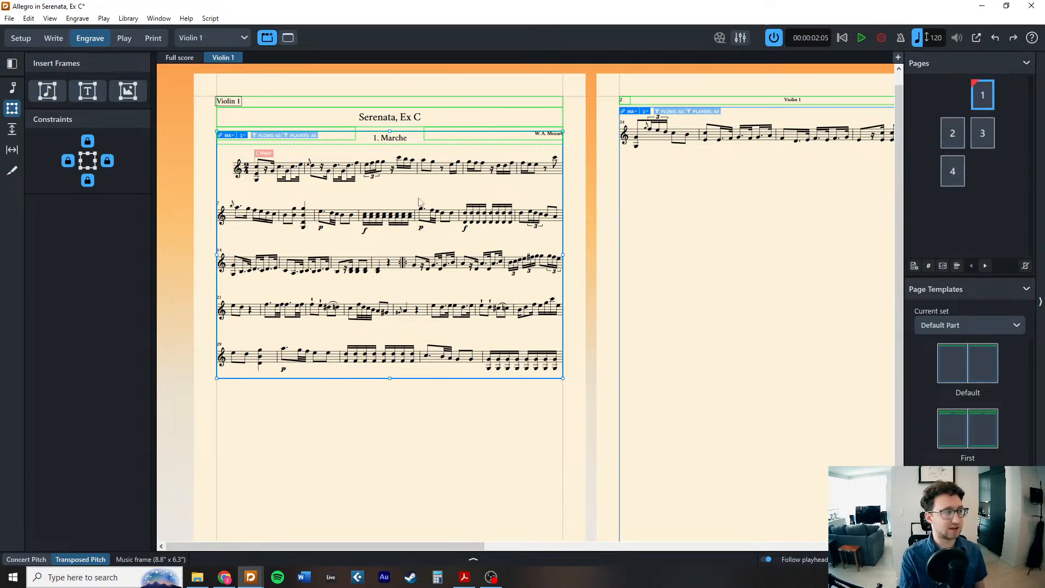
{"action": "right_click", "coordinate": [986, 100]}
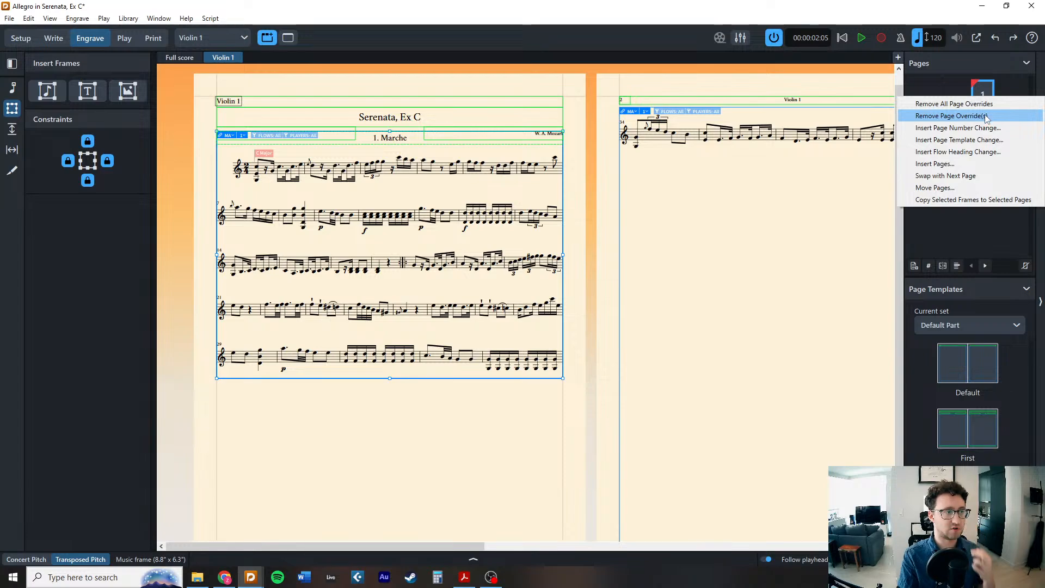
{"action": "left_click", "coordinate": [986, 116]}
{"action": "scroll", "coordinate": [447, 355], "scroll_direction": "down", "scroll_amount": 2}
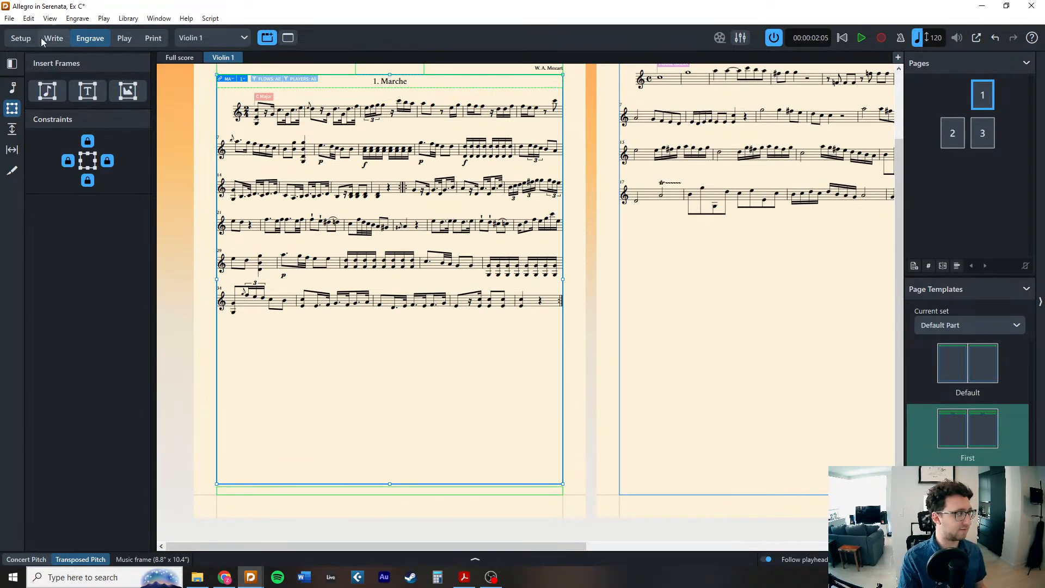
Delete the frame break at the start of 2. Allegro in the Violin 1 part and return to Write mode.
{"action": "left_click", "coordinate": [12, 87]}
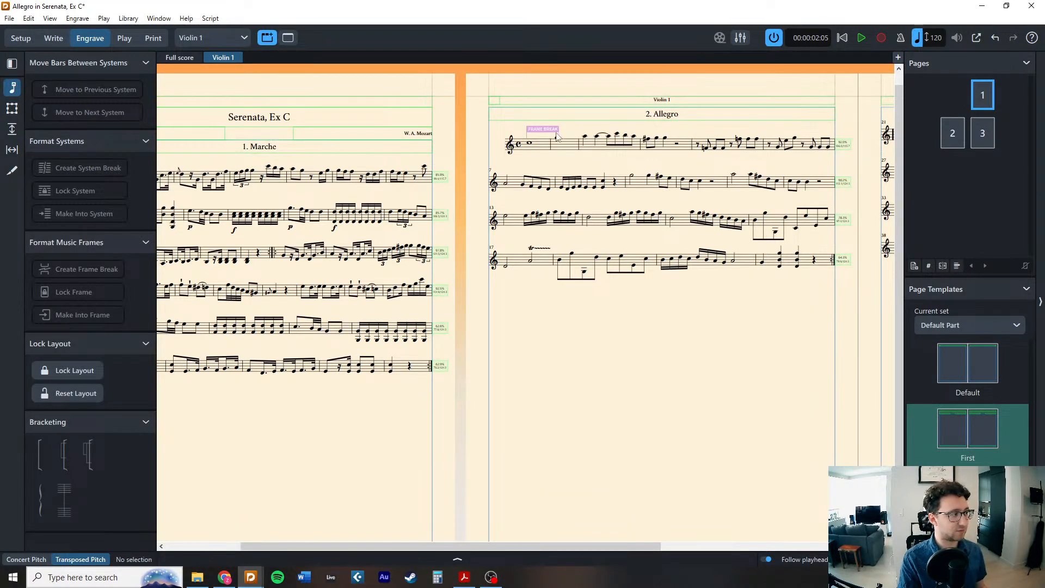
{"action": "left_click", "coordinate": [543, 129]}
{"action": "key", "text": "Delete"}
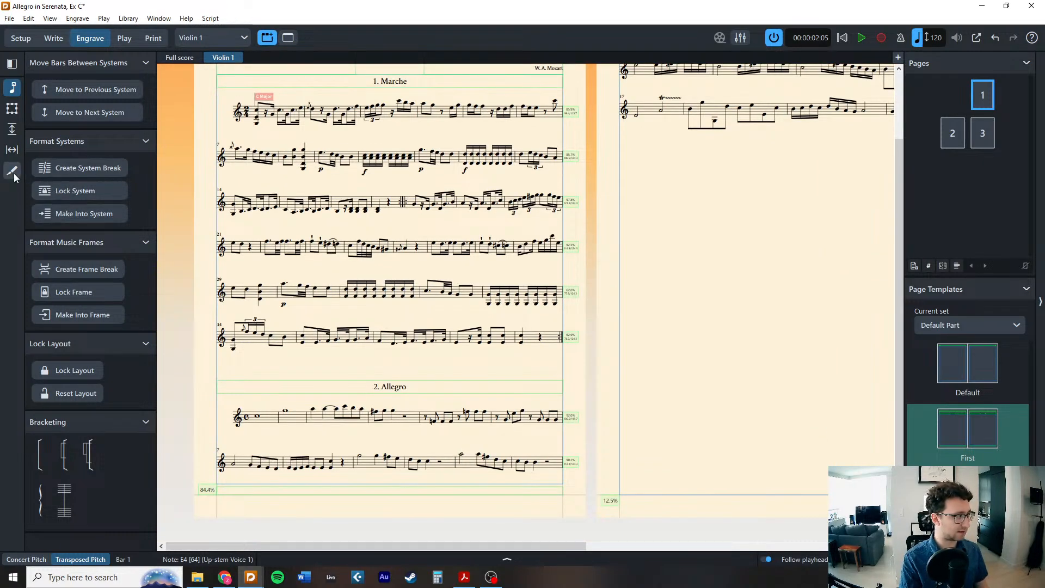
{"action": "left_click", "coordinate": [52, 42]}
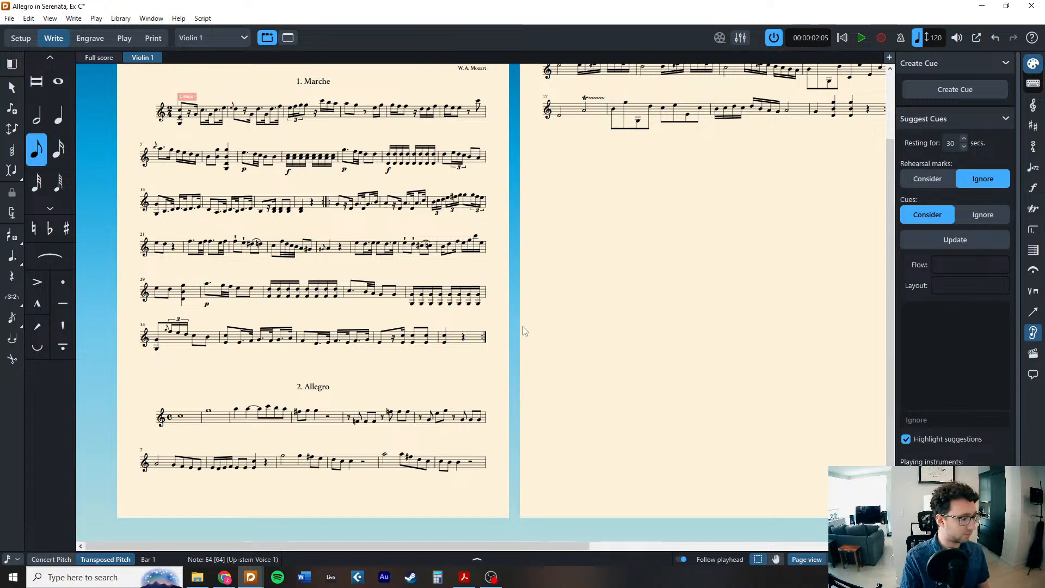
{"action": "key", "text": "alt+Tab"}
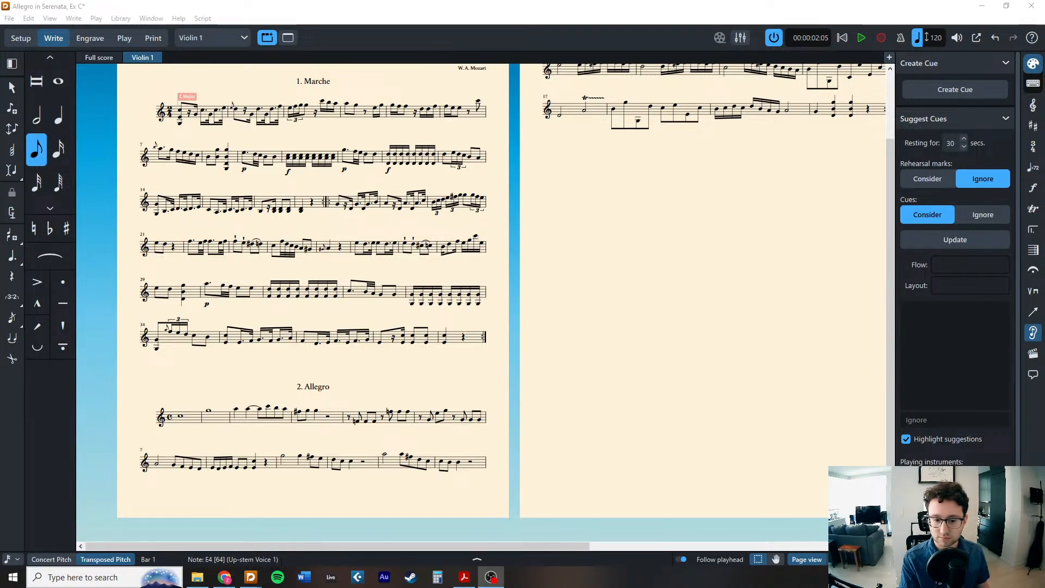
{"action": "key", "text": "alt+Tab"}
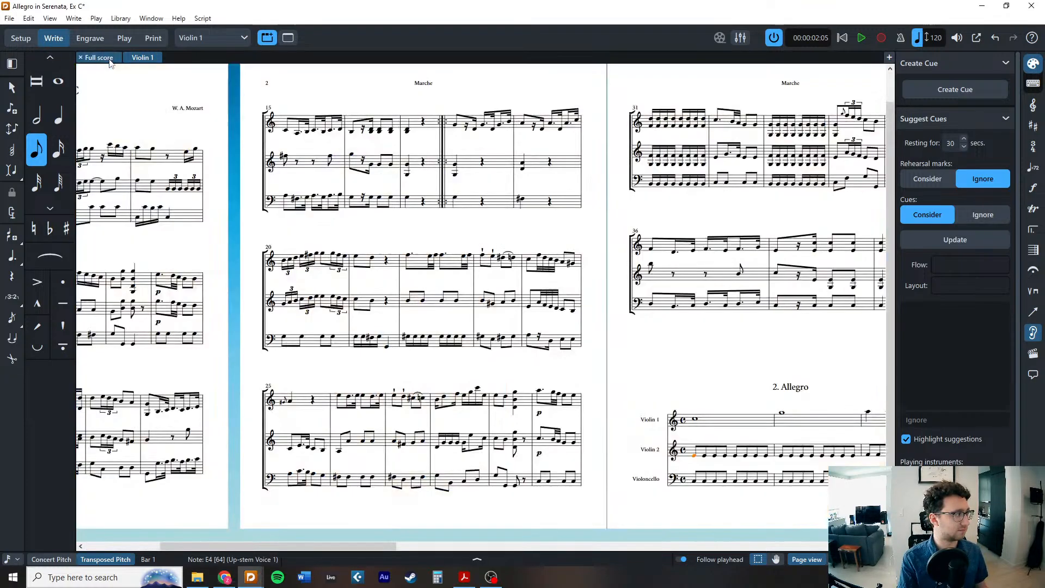
Close the Violin 1 layout and look through the full score of both the Marche and the Allegro.
{"action": "left_click", "coordinate": [103, 58]}
{"action": "left_click", "coordinate": [127, 59]}
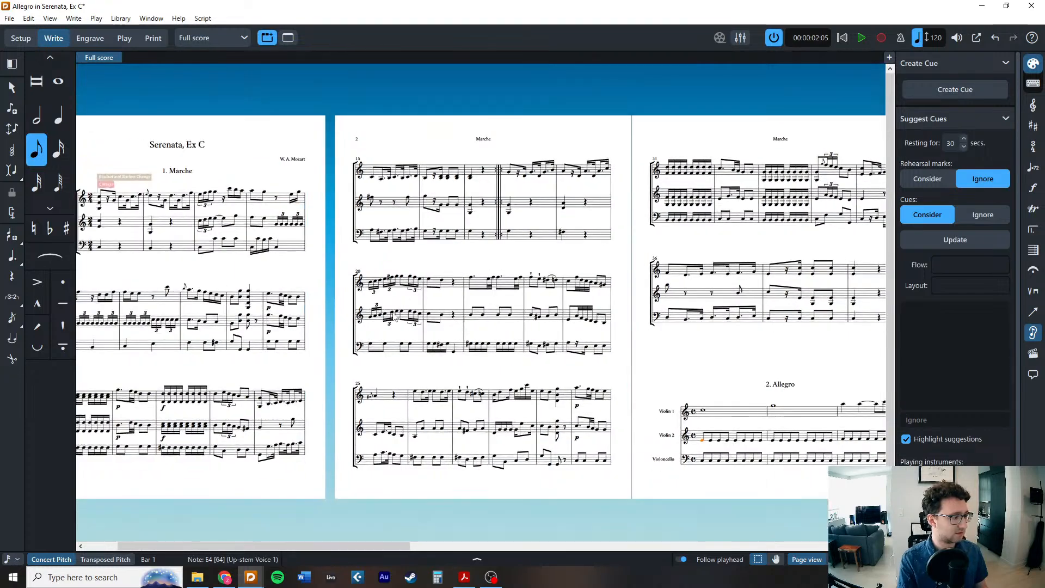
{"action": "scroll", "coordinate": [395, 315], "scroll_direction": "right", "scroll_amount": 10}
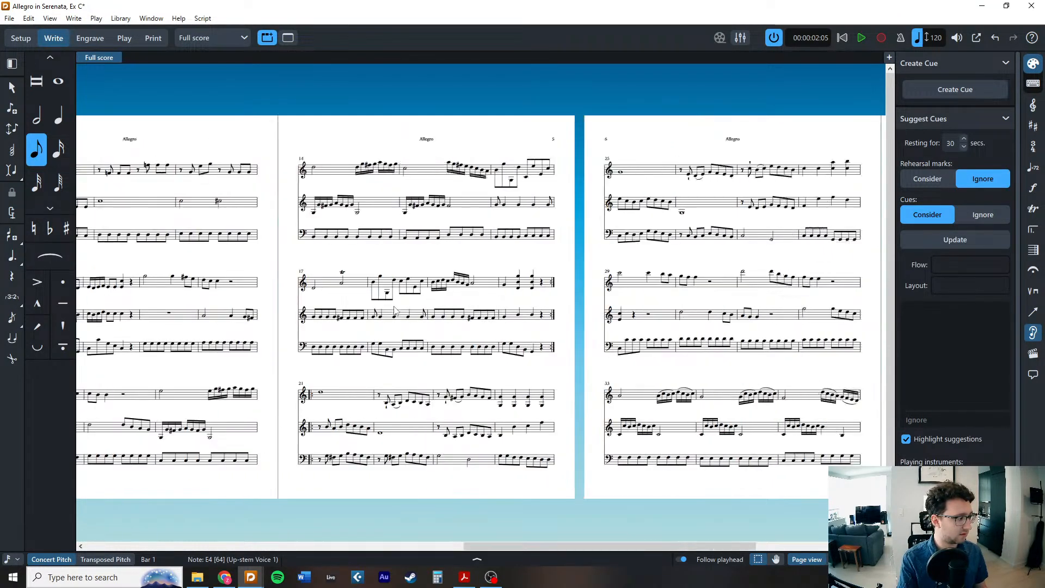
{"action": "key", "text": "Escape"}
{"action": "scroll", "coordinate": [557, 384], "scroll_direction": "right", "scroll_amount": 8}
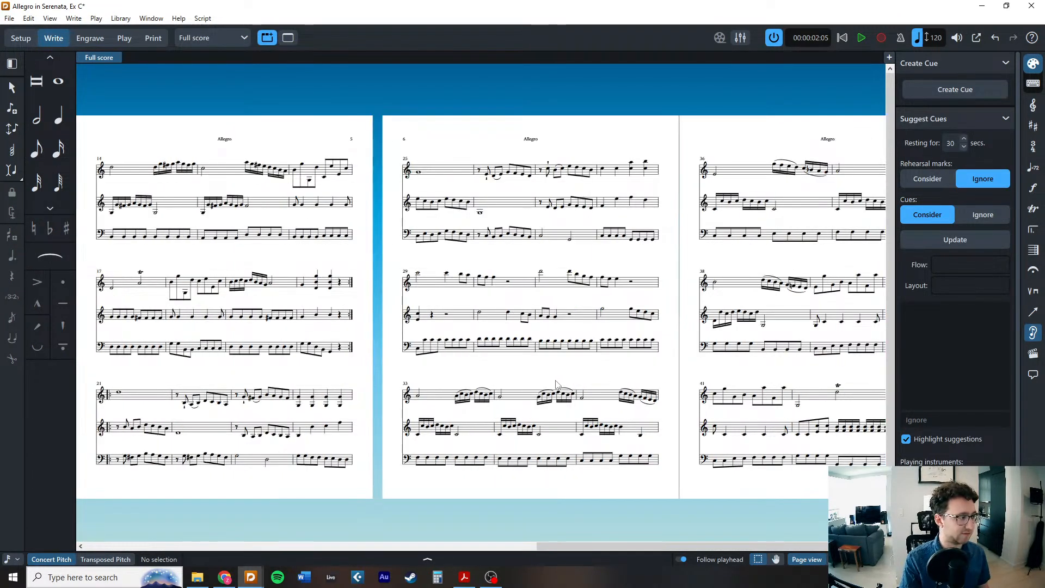
{"action": "scroll", "coordinate": [556, 384], "scroll_direction": "left", "scroll_amount": 15}
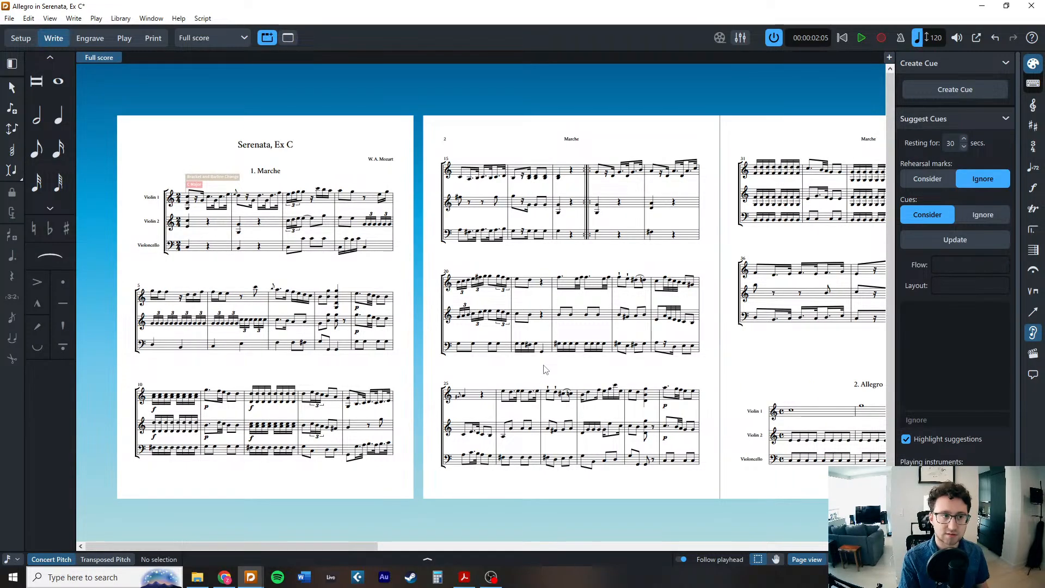
{"action": "key", "text": "alt+Tab"}
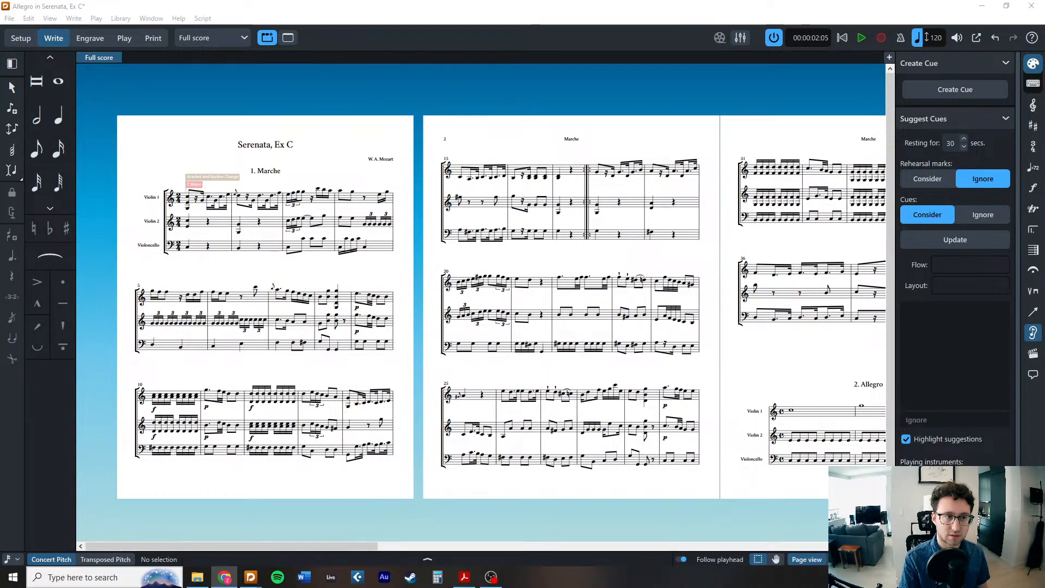